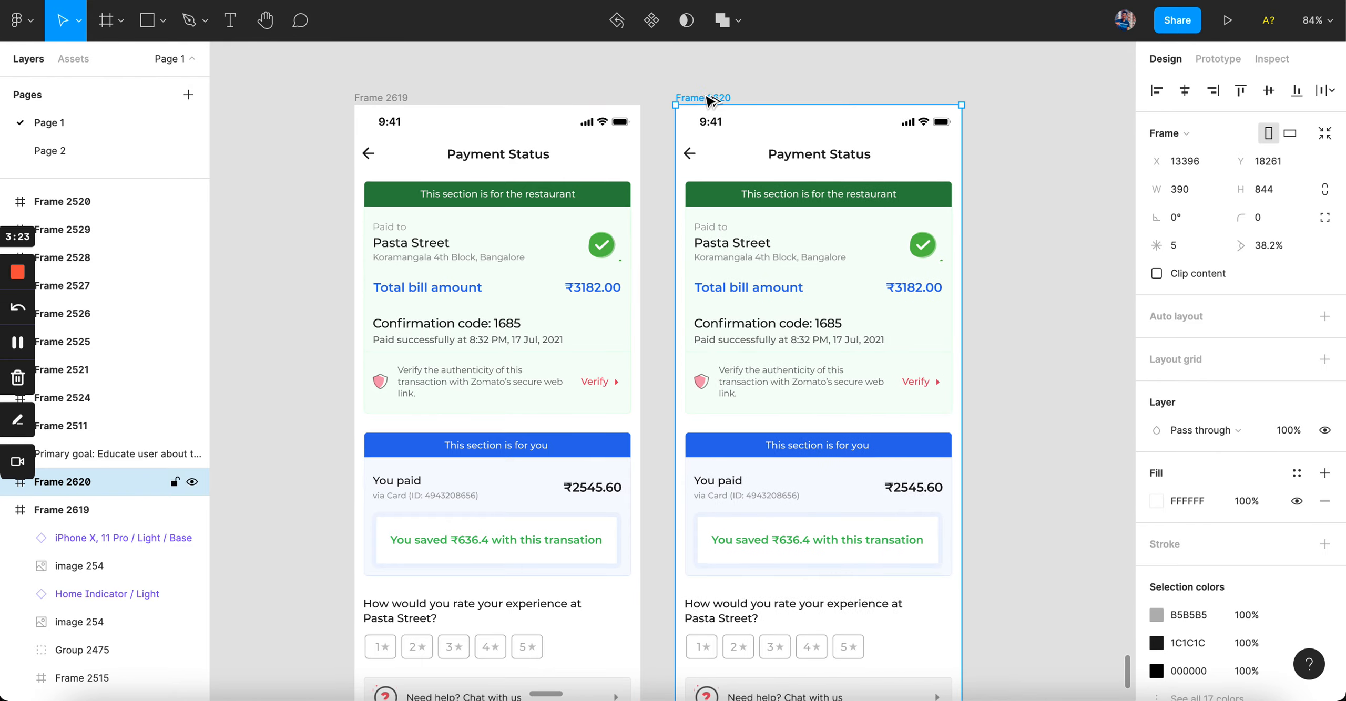
Step: Pan the canvas to view the original Frame 2619 and its duplicate, Frame 2620
{"action": "scroll", "coordinate": [689, 92], "scroll_direction": "right", "scroll_amount": 2}
{"action": "scroll", "coordinate": [688, 90], "scroll_direction": "down", "scroll_amount": 5}
Step: Delete all content in Frame 2620 below the status bar and Payment Status header
{"action": "left_click", "coordinate": [802, 375]}
{"action": "left_click_drag", "start_coordinate": [617, 290], "coordinate": [617, 91]}
{"action": "key", "text": "Delete"}
{"action": "scroll", "coordinate": [688, 101], "scroll_direction": "up", "scroll_amount": 4}
{"action": "scroll", "coordinate": [690, 108], "scroll_direction": "up", "scroll_amount": 3}
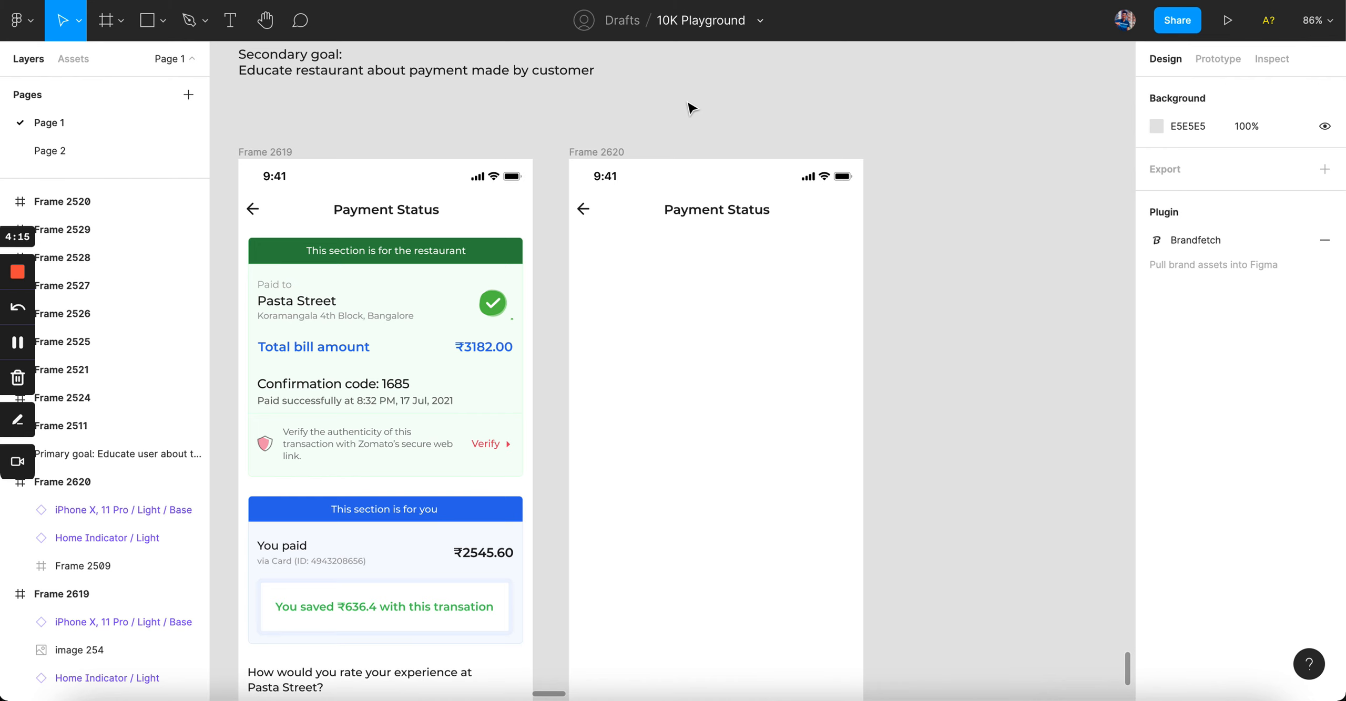
{"action": "scroll", "coordinate": [691, 108], "scroll_direction": "left", "scroll_amount": 2}
{"action": "scroll", "coordinate": [692, 107], "scroll_direction": "down", "scroll_amount": 1}
Step: Copy the Pasta Street text onto empty canvas and retype it as '17px - Body'
{"action": "left_click", "coordinate": [297, 300]}
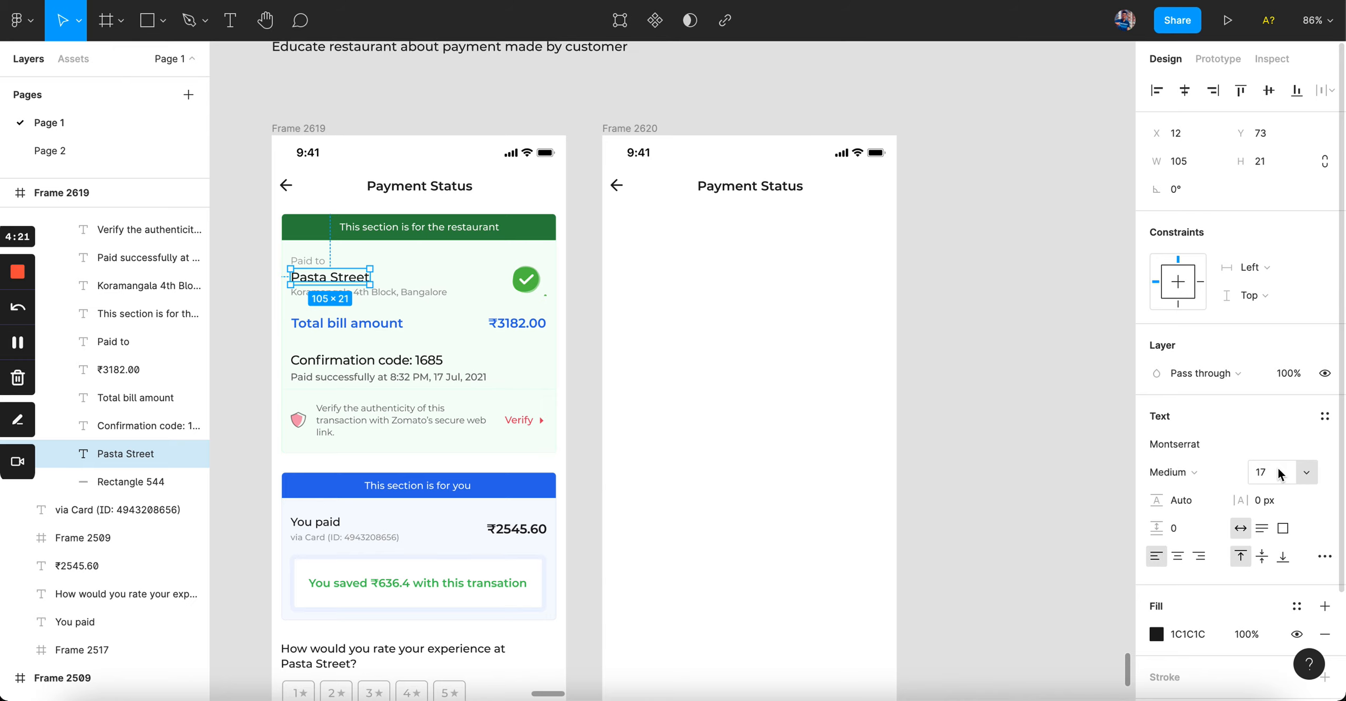
{"action": "left_click_drag", "start_coordinate": [315, 279], "coordinate": [1020, 273]}
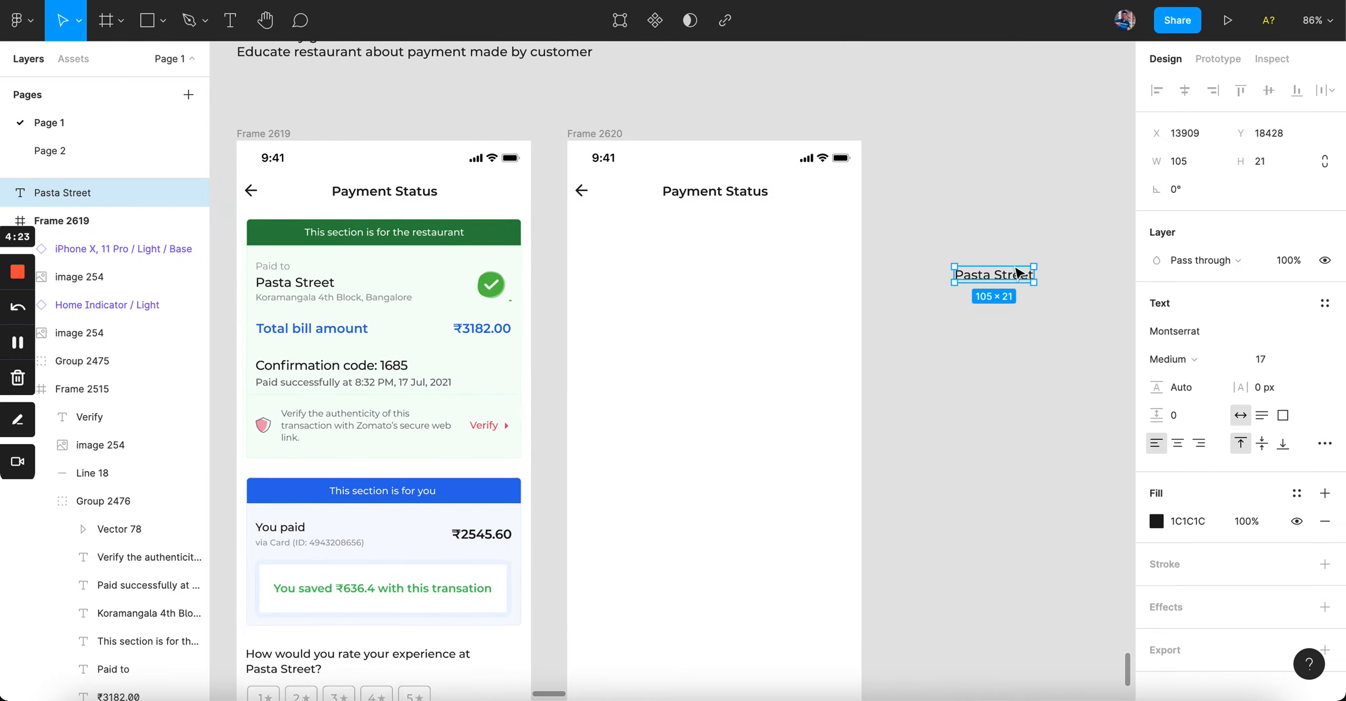
{"action": "key", "text": "shift+0"}
{"action": "double_click", "coordinate": [966, 277]}
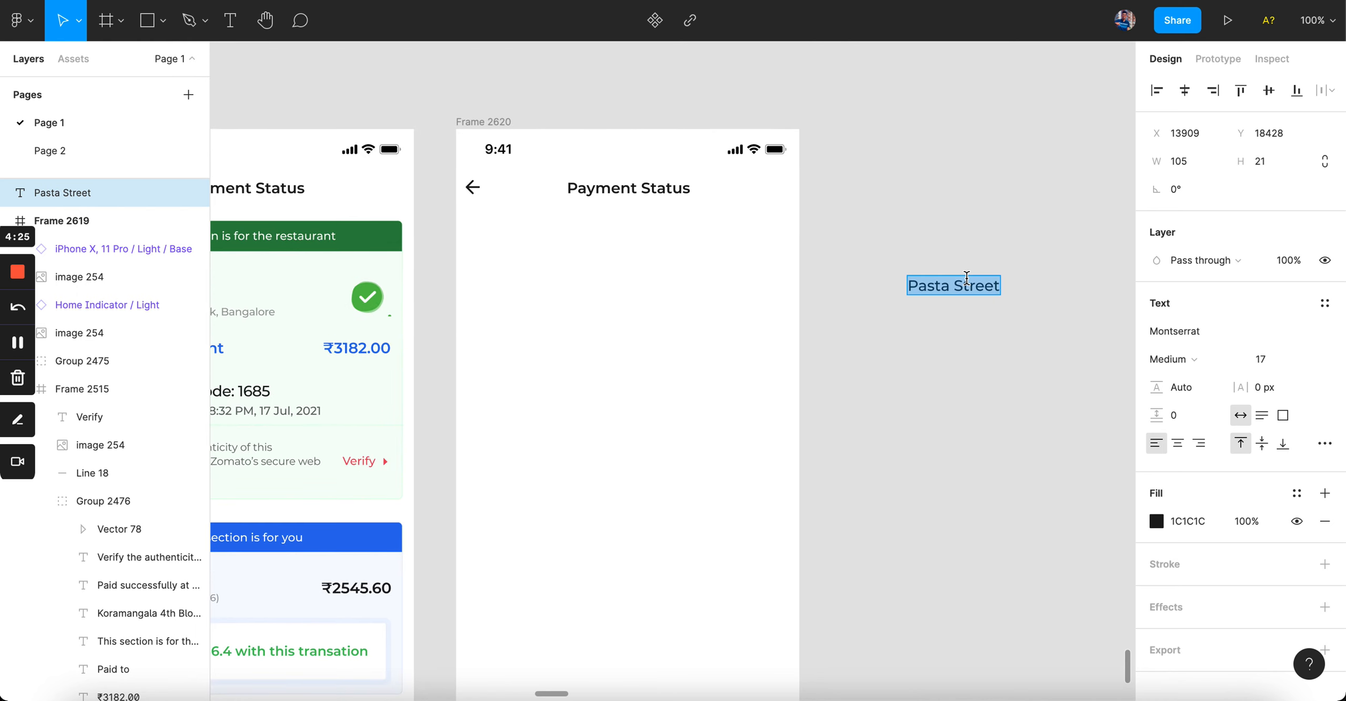
{"action": "type", "text": "17px - Bo"}
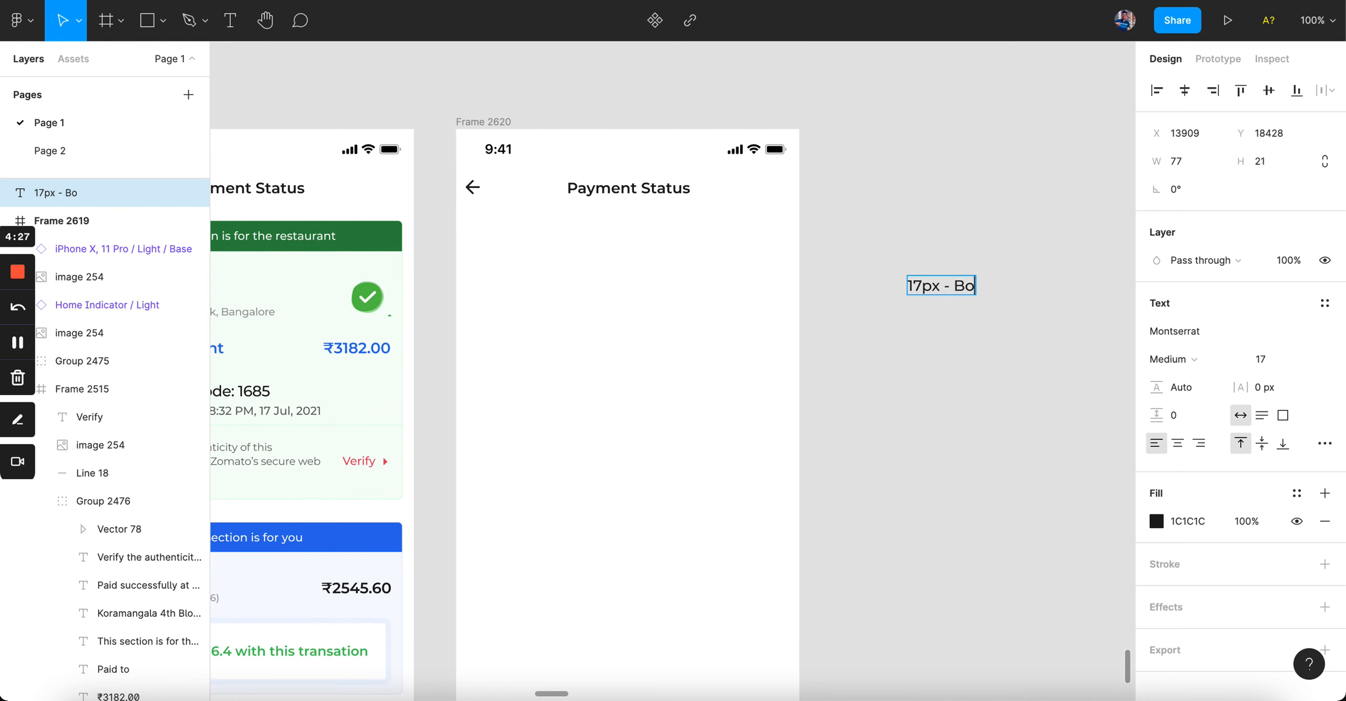
{"action": "type", "text": "dy"}
{"action": "left_click", "coordinate": [973, 374]}
{"action": "left_click_drag", "start_coordinate": [934, 288], "coordinate": [911, 289]}
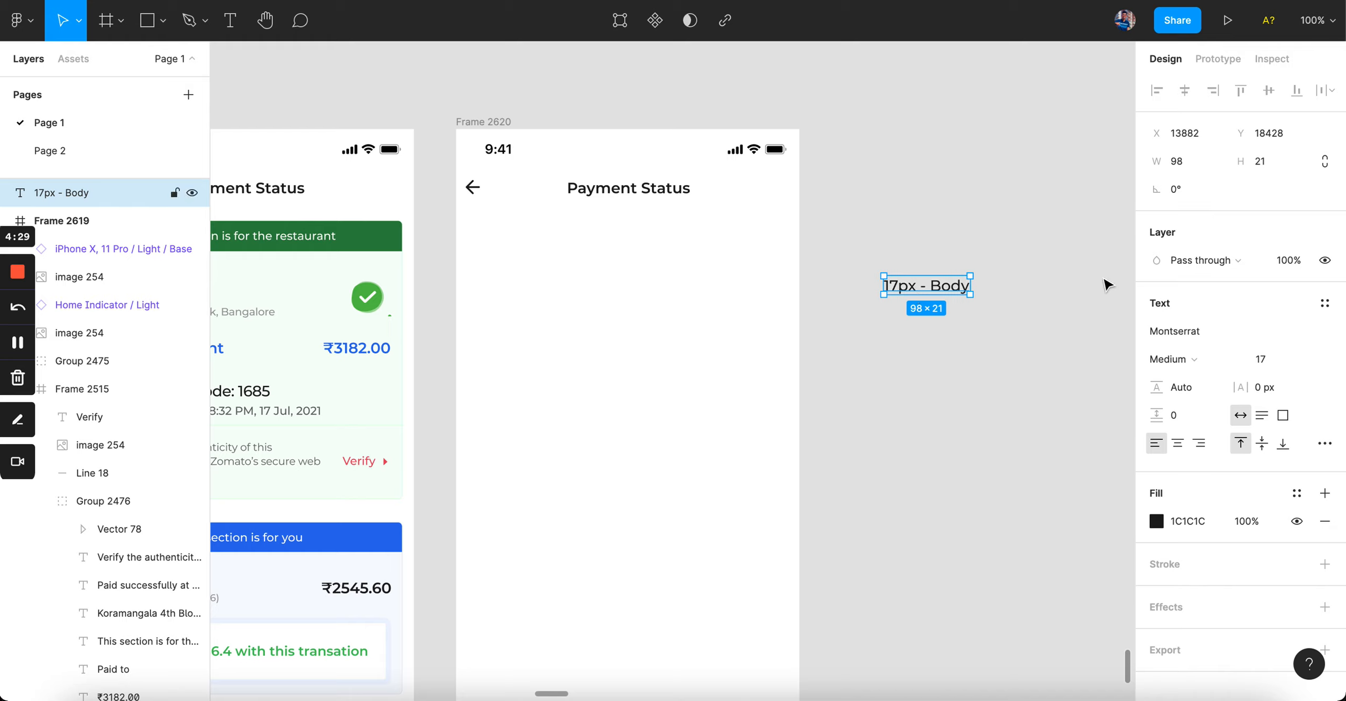
Step: Set the '17px - Body' sample's font weight to Medium
{"action": "left_click", "coordinate": [1179, 359]}
{"action": "left_click", "coordinate": [1203, 342]}
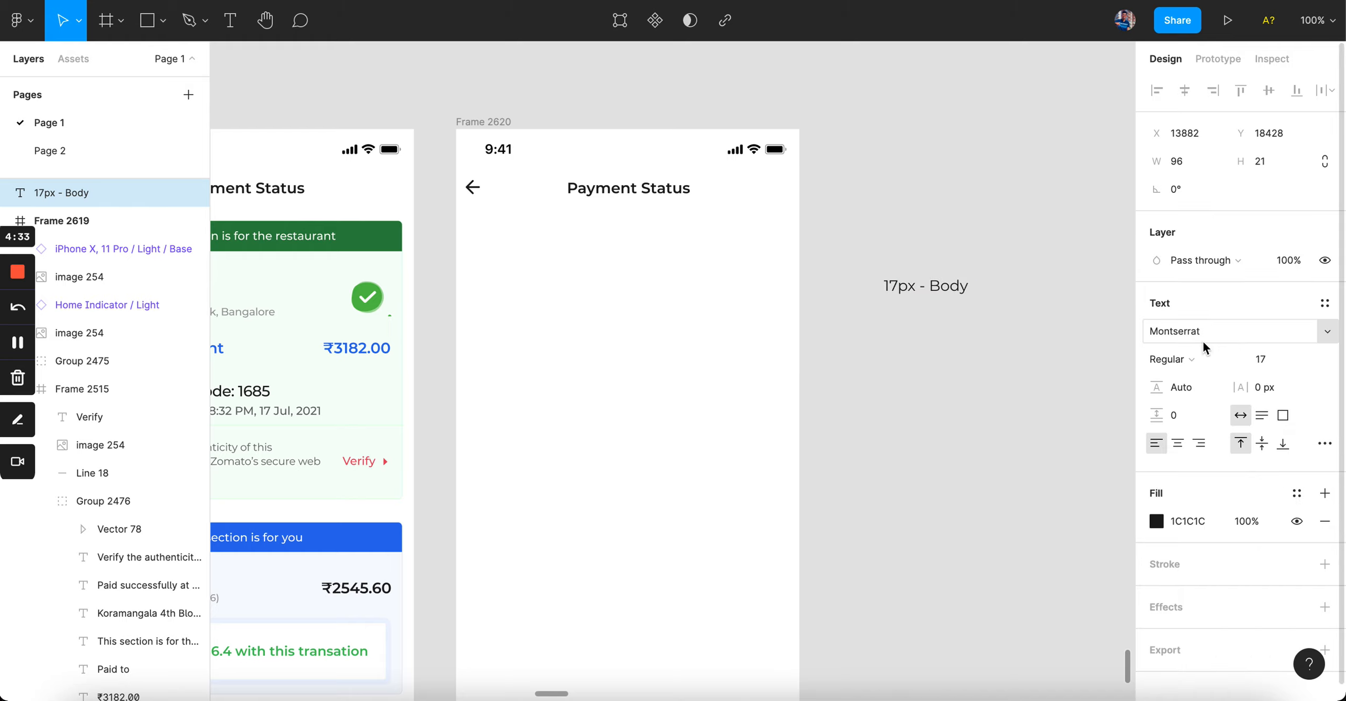
{"action": "left_click", "coordinate": [1199, 360]}
{"action": "left_click", "coordinate": [1209, 378]}
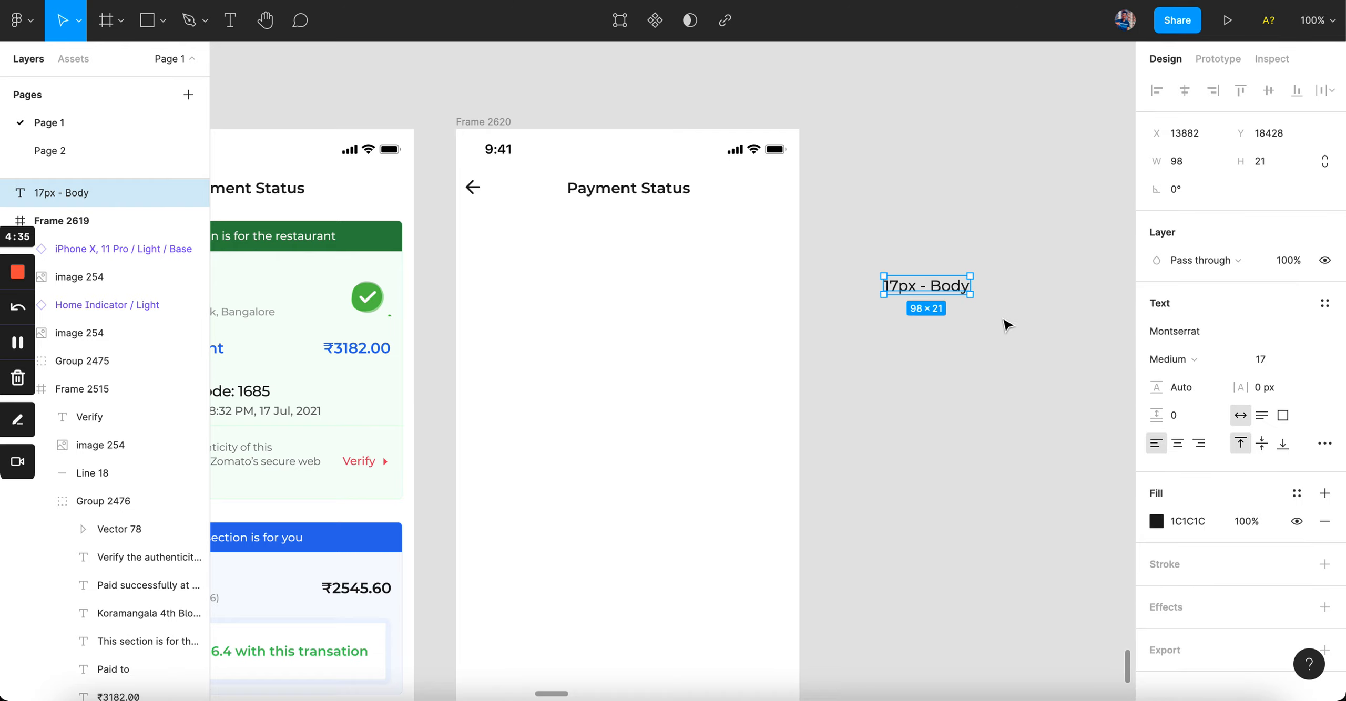
{"action": "key", "text": "shift+2"}
{"action": "left_click", "coordinate": [1208, 353]}
{"action": "left_click", "coordinate": [1213, 341]}
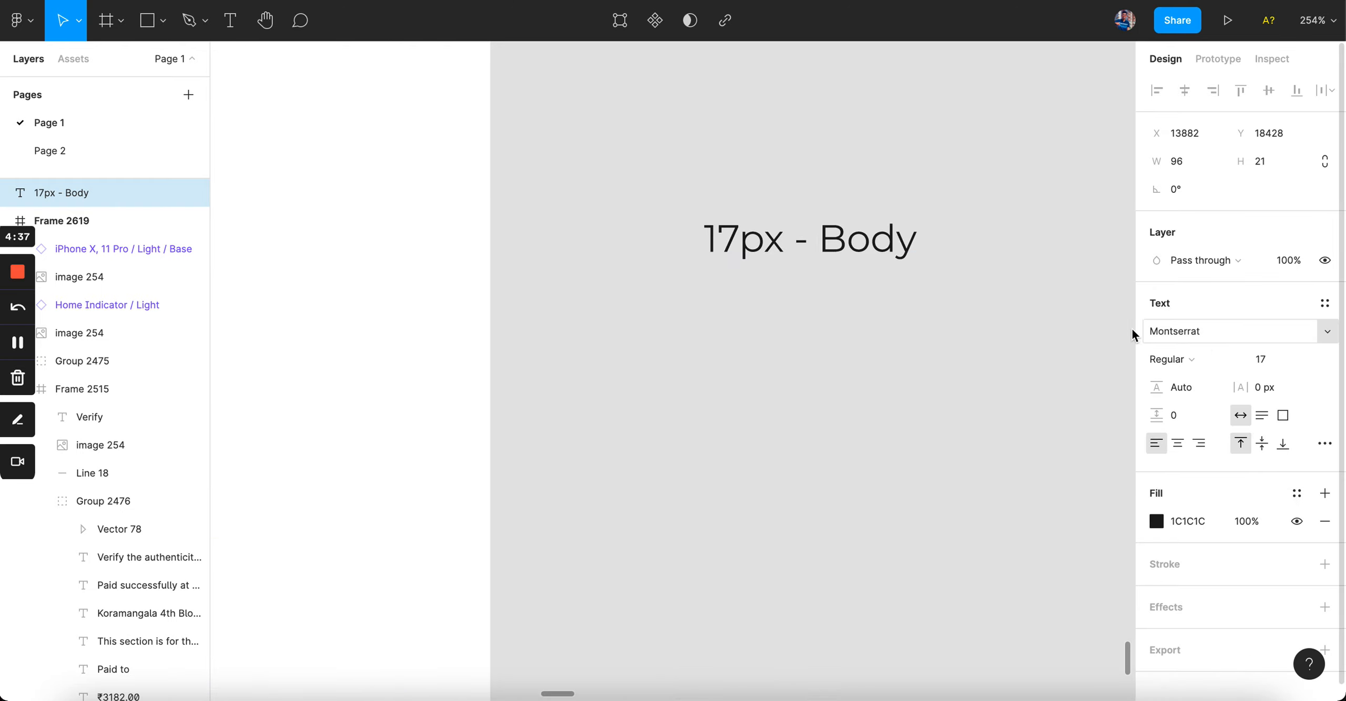
{"action": "left_click", "coordinate": [1189, 359]}
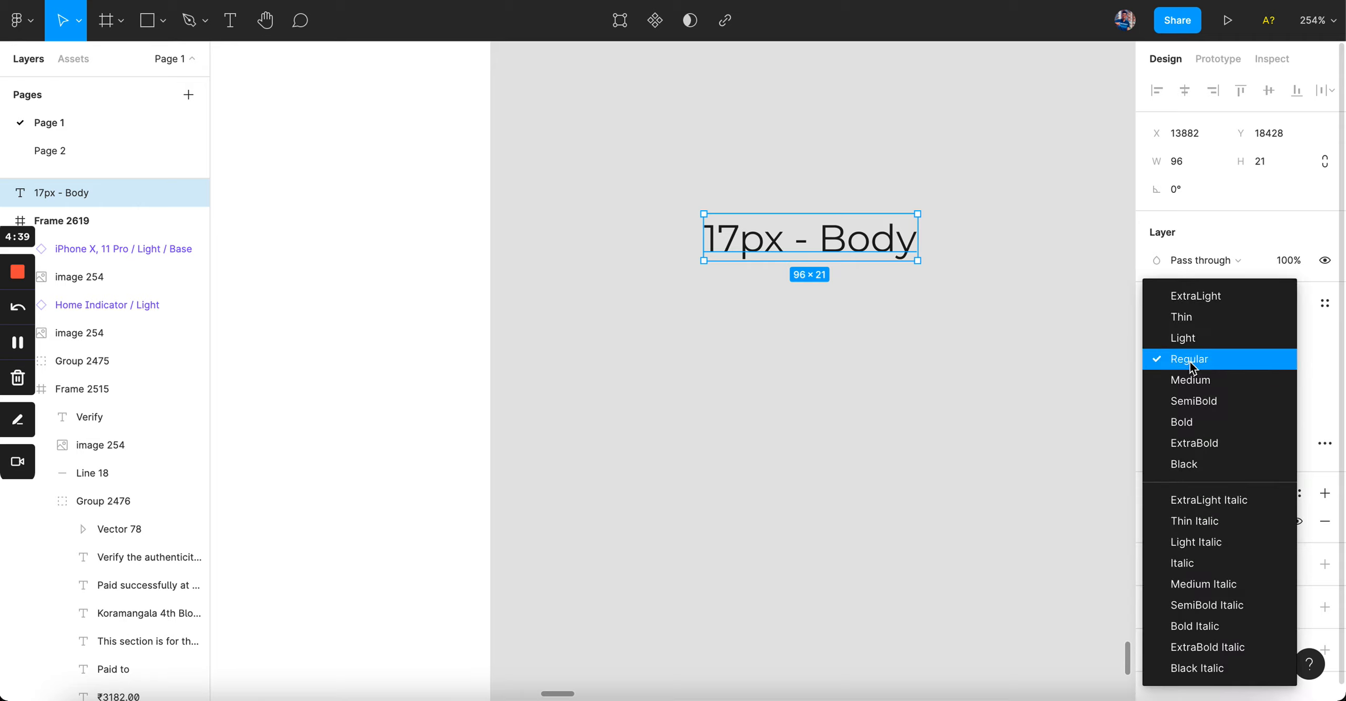
{"action": "left_click", "coordinate": [1227, 381]}
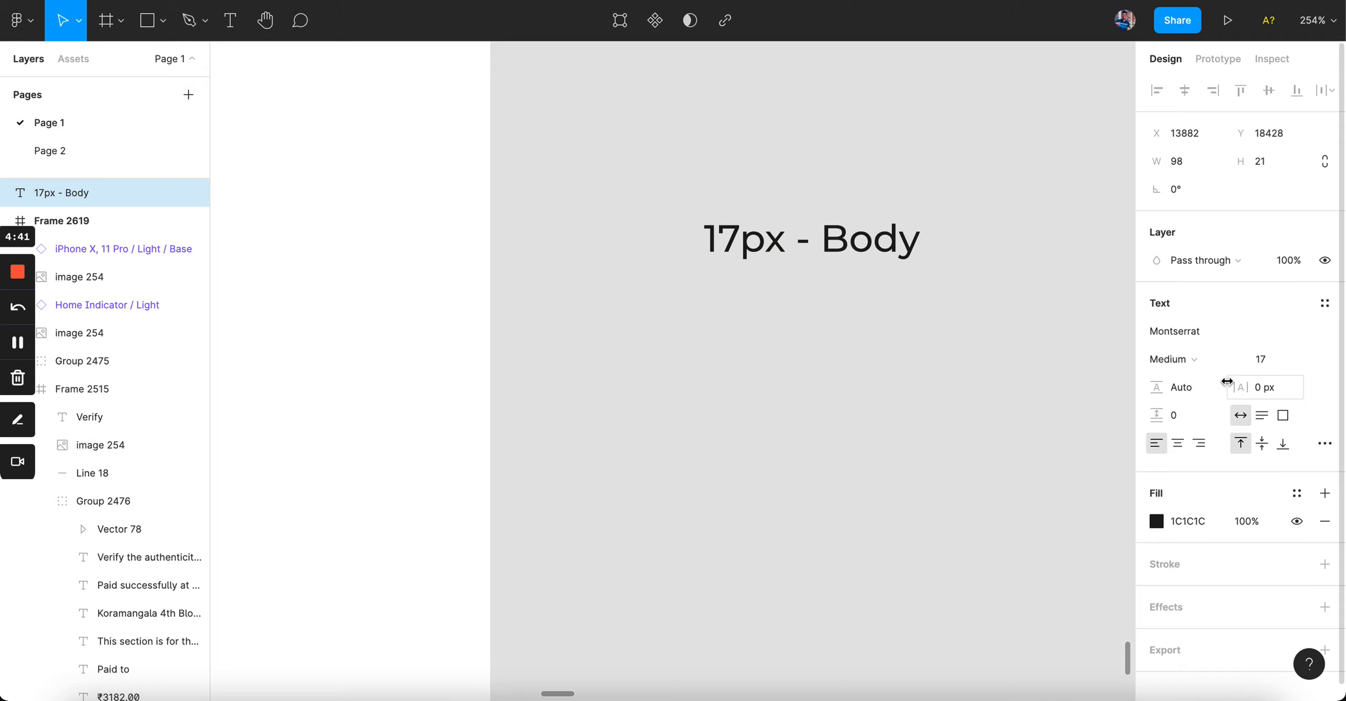
Step: Add two copies stacked below it in SemiBold and Bold weights
{"action": "left_click_drag", "start_coordinate": [871, 239], "coordinate": [872, 310]}
{"action": "left_click", "coordinate": [1196, 363]}
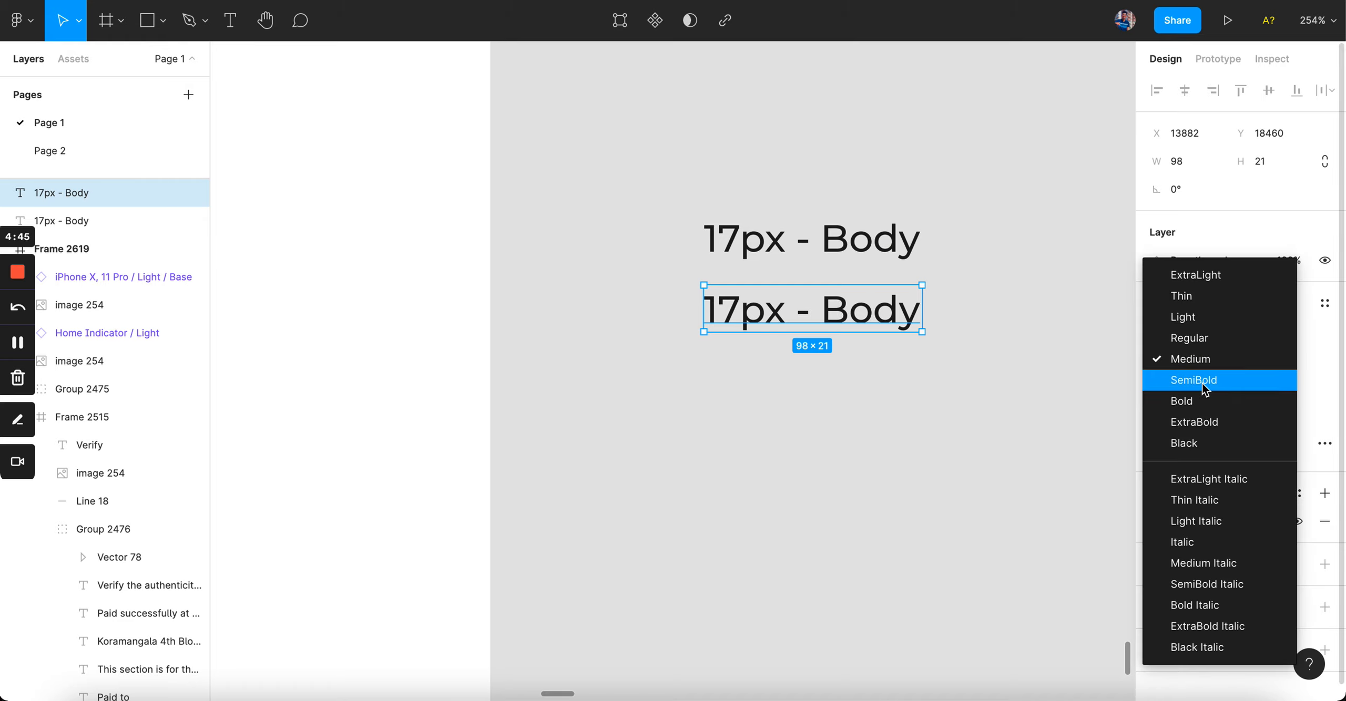
{"action": "left_click", "coordinate": [1206, 381]}
{"action": "left_click_drag", "start_coordinate": [859, 335], "coordinate": [860, 406]}
{"action": "left_click", "coordinate": [1198, 360]}
{"action": "left_click", "coordinate": [1204, 385]}
{"action": "left_click", "coordinate": [1040, 466]}
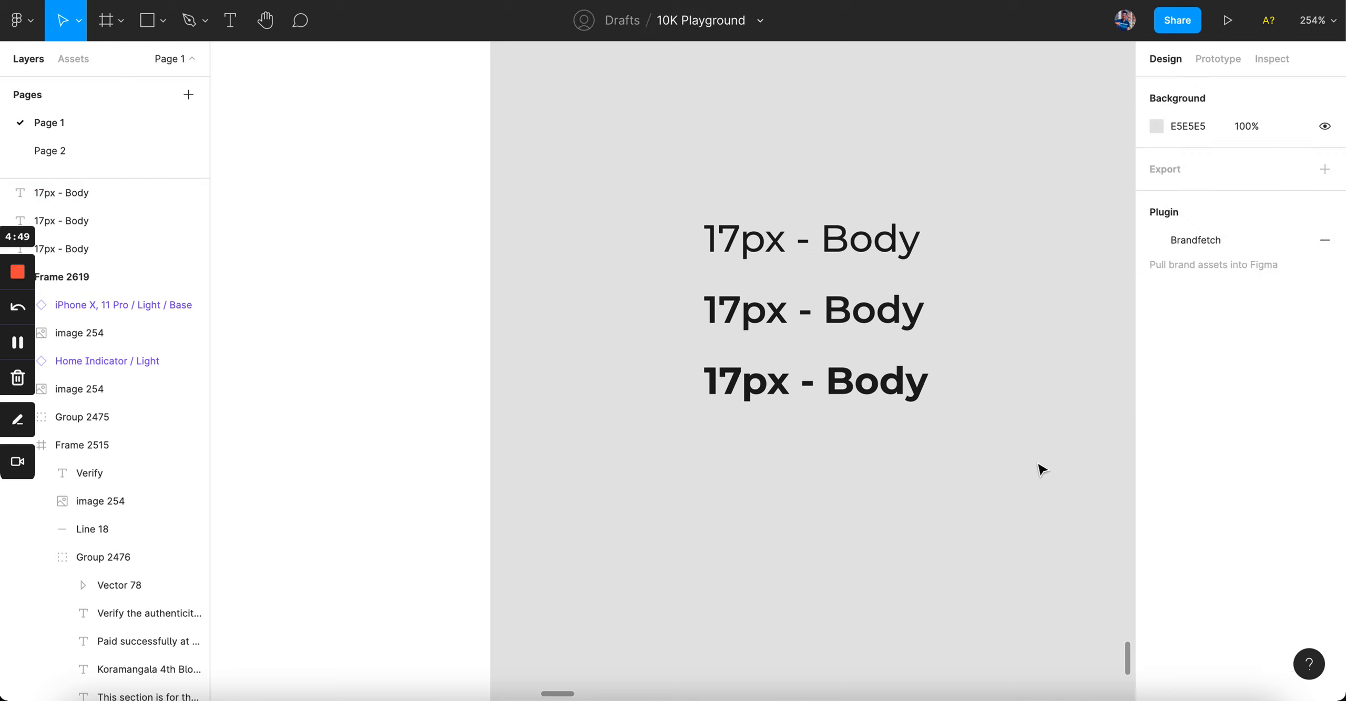
{"action": "left_click_drag", "start_coordinate": [644, 153], "coordinate": [915, 420]}
{"action": "left_click", "coordinate": [980, 393]}
{"action": "scroll", "coordinate": [980, 395], "scroll_direction": "down", "scroll_amount": 3}
{"action": "scroll", "coordinate": [982, 394], "scroll_direction": "up", "scroll_amount": 3}
Step: Delete the middle SemiBold sample and move the Bold sample up into the gap
{"action": "left_click_drag", "start_coordinate": [661, 122], "coordinate": [933, 437]}
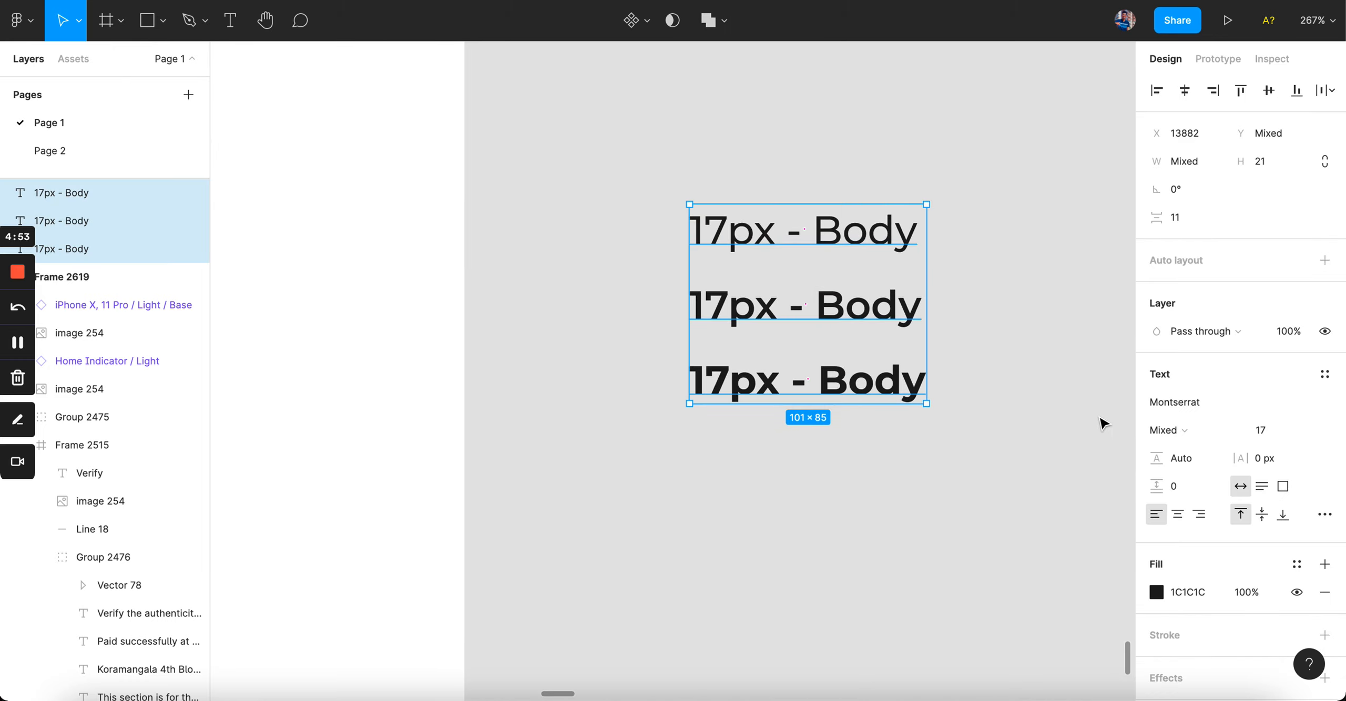
{"action": "left_click", "coordinate": [1191, 431]}
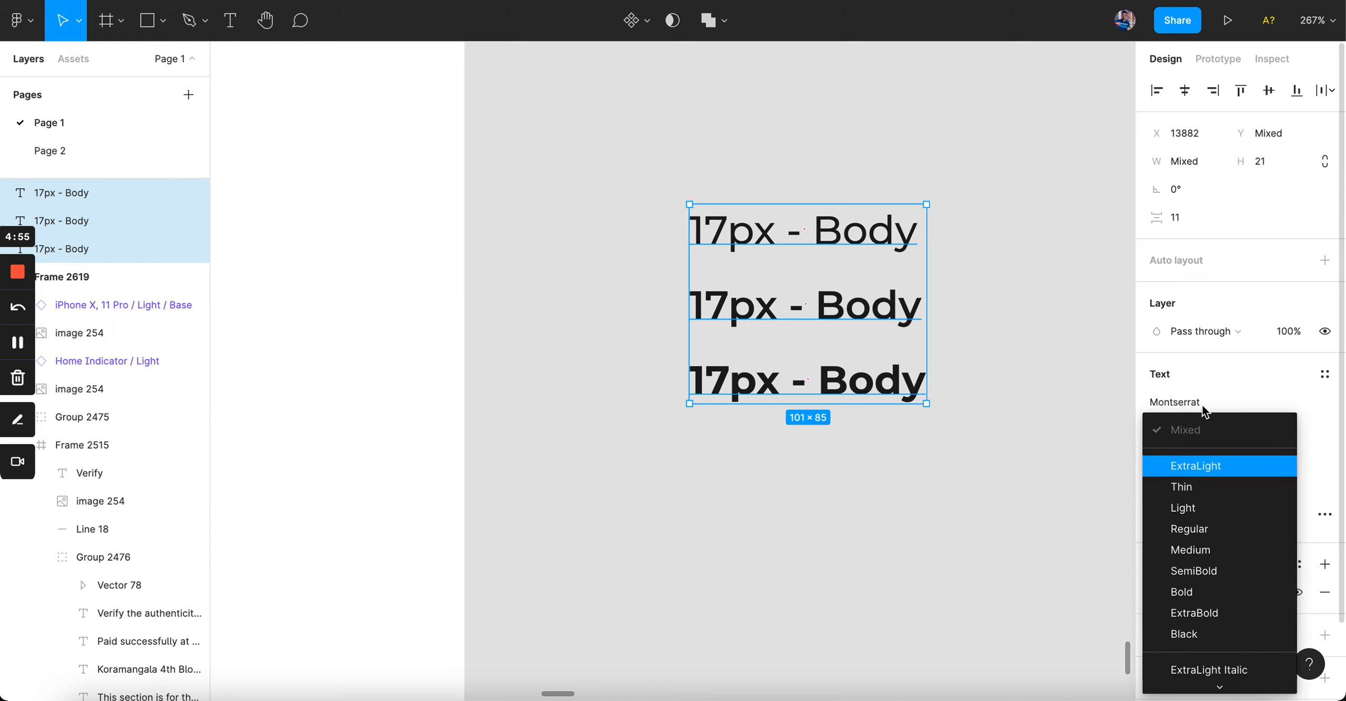
{"action": "left_click", "coordinate": [1022, 271]}
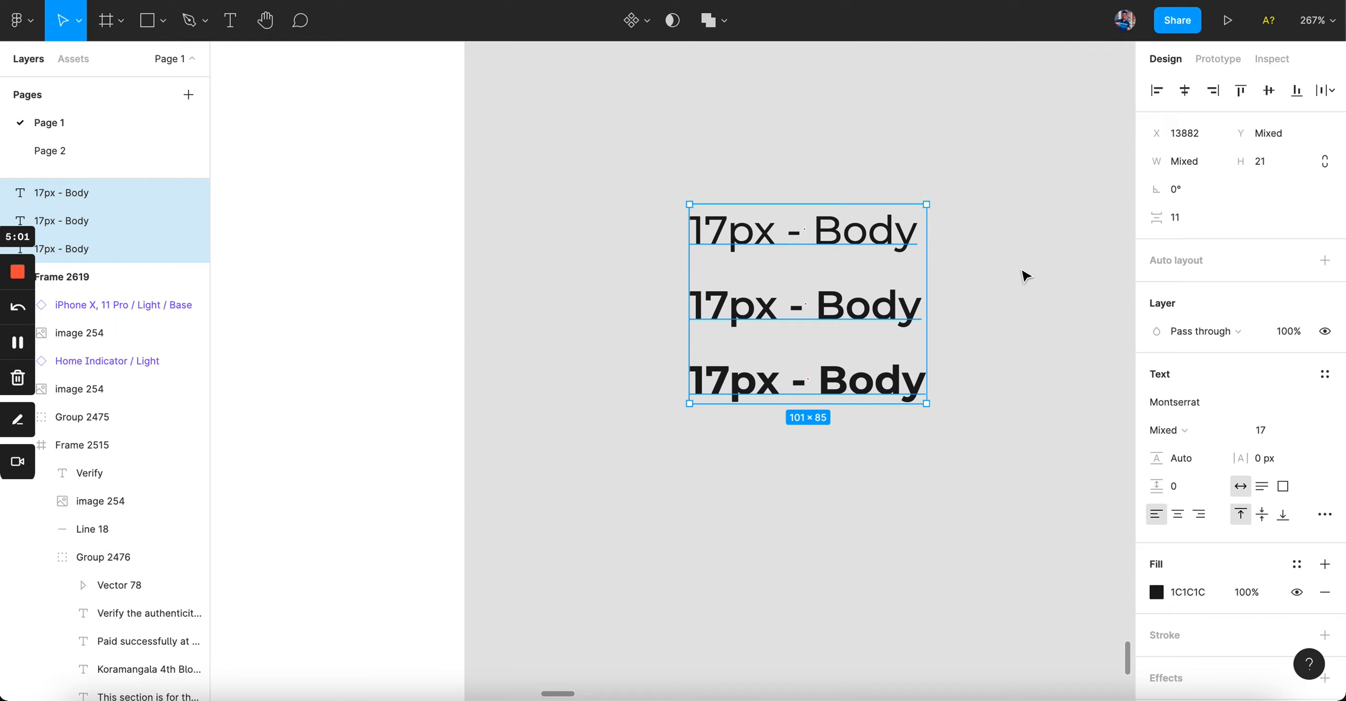
{"action": "left_click", "coordinate": [1023, 270]}
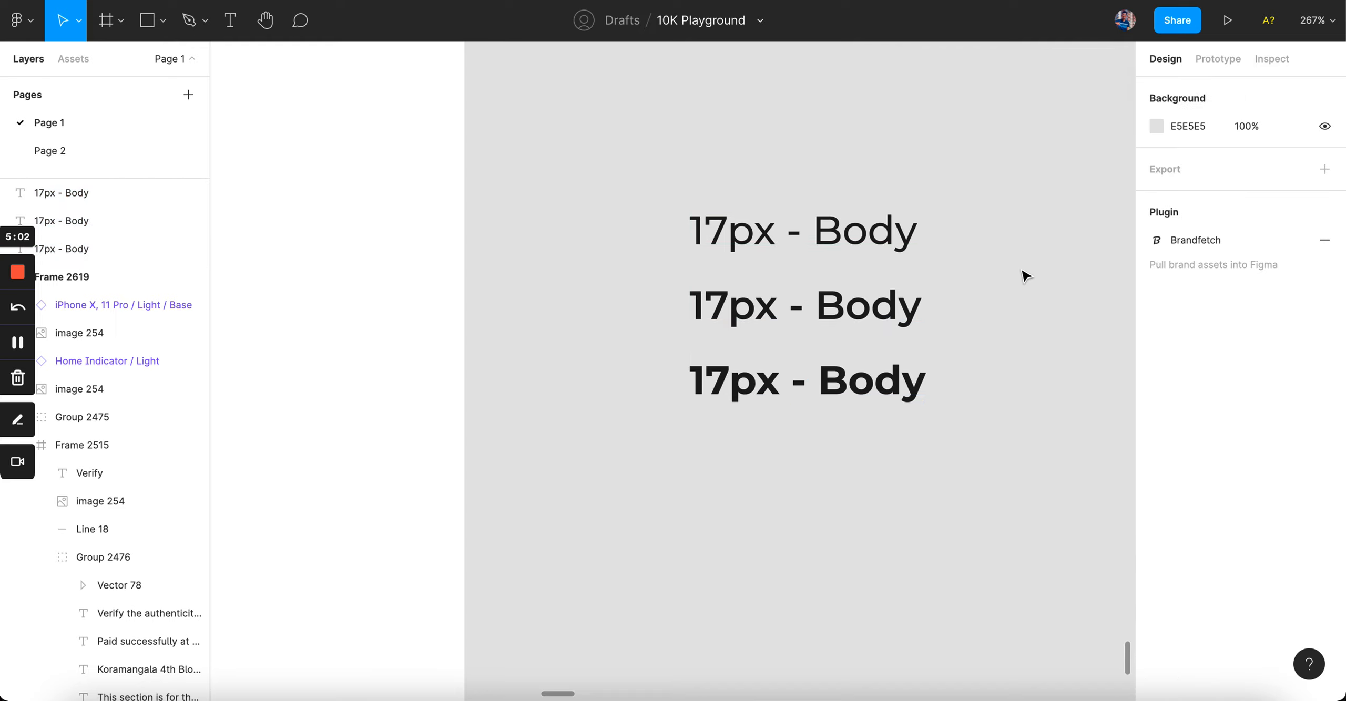
{"action": "left_click", "coordinate": [880, 317]}
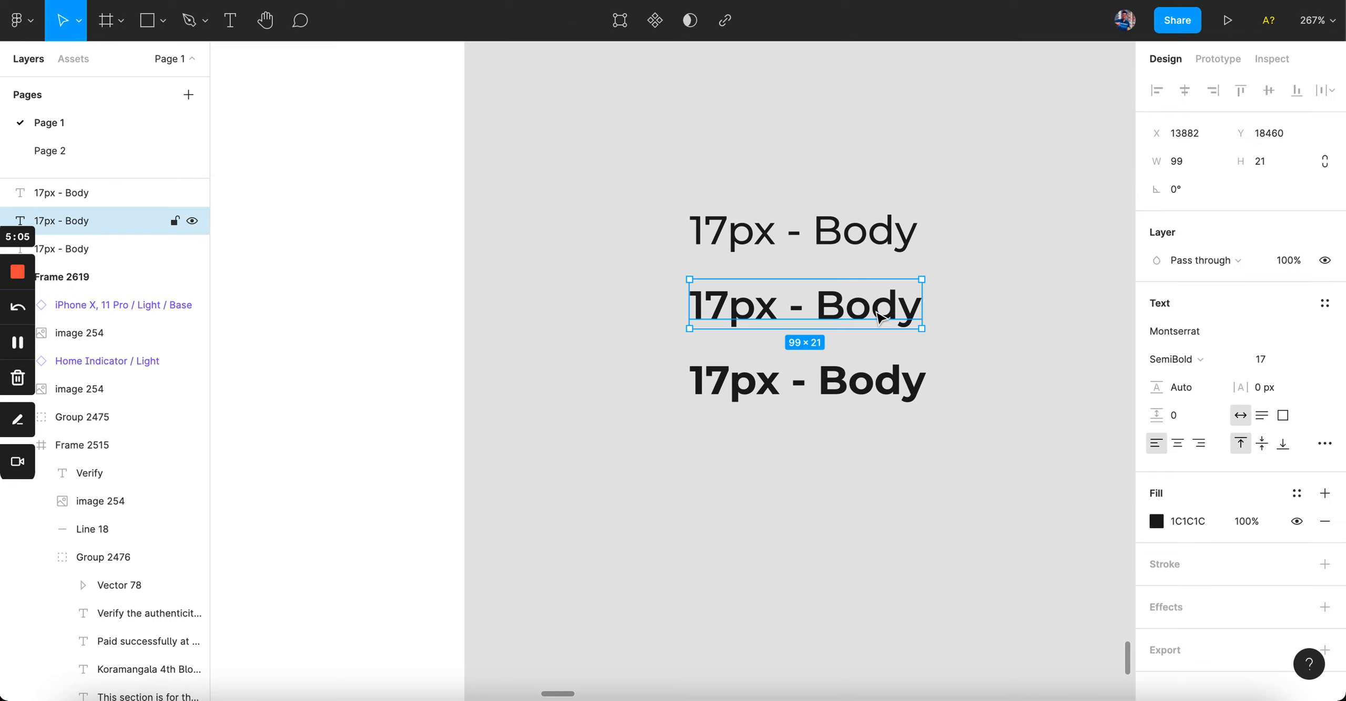
{"action": "key", "text": "Delete"}
{"action": "left_click_drag", "start_coordinate": [865, 384], "coordinate": [862, 298]}
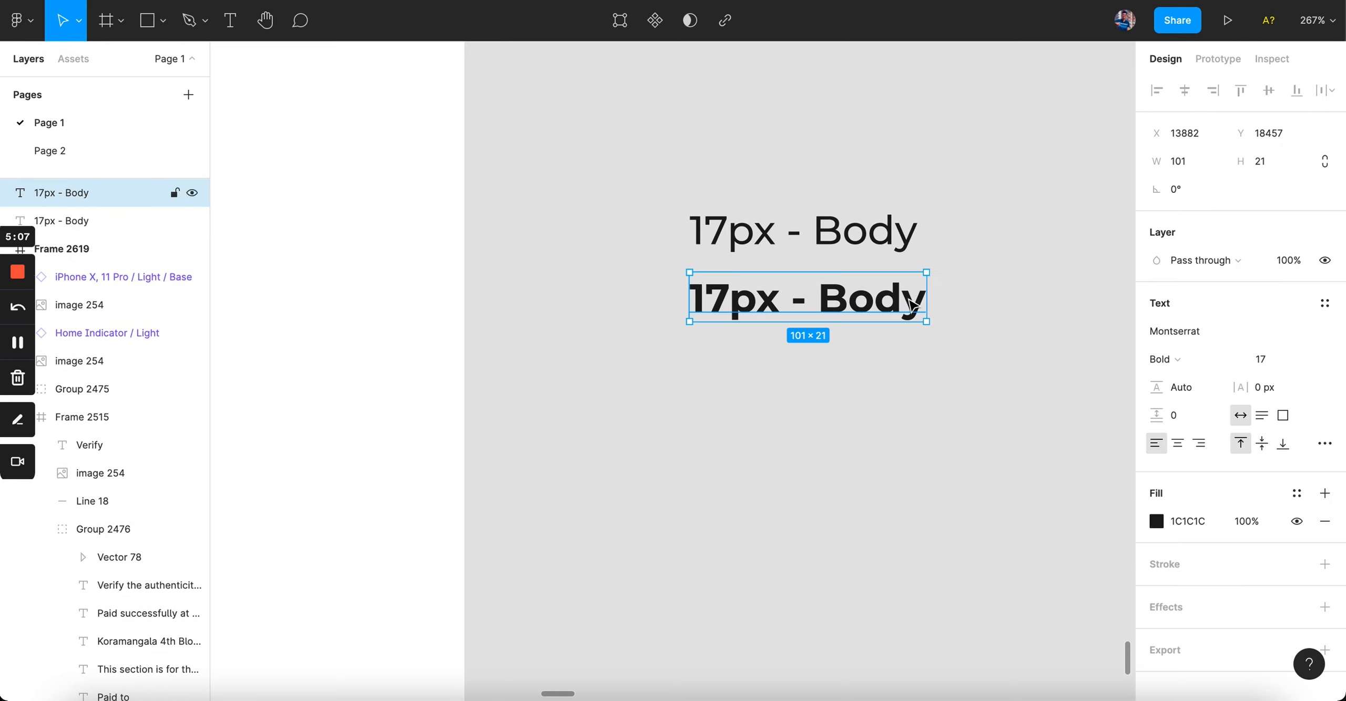
{"action": "left_click", "coordinate": [999, 330]}
Step: Set the top '17px - Body' sample's weight to Medium
{"action": "left_click", "coordinate": [899, 234]}
{"action": "left_click", "coordinate": [887, 315]}
{"action": "left_click", "coordinate": [877, 243]}
{"action": "left_click", "coordinate": [1163, 359]}
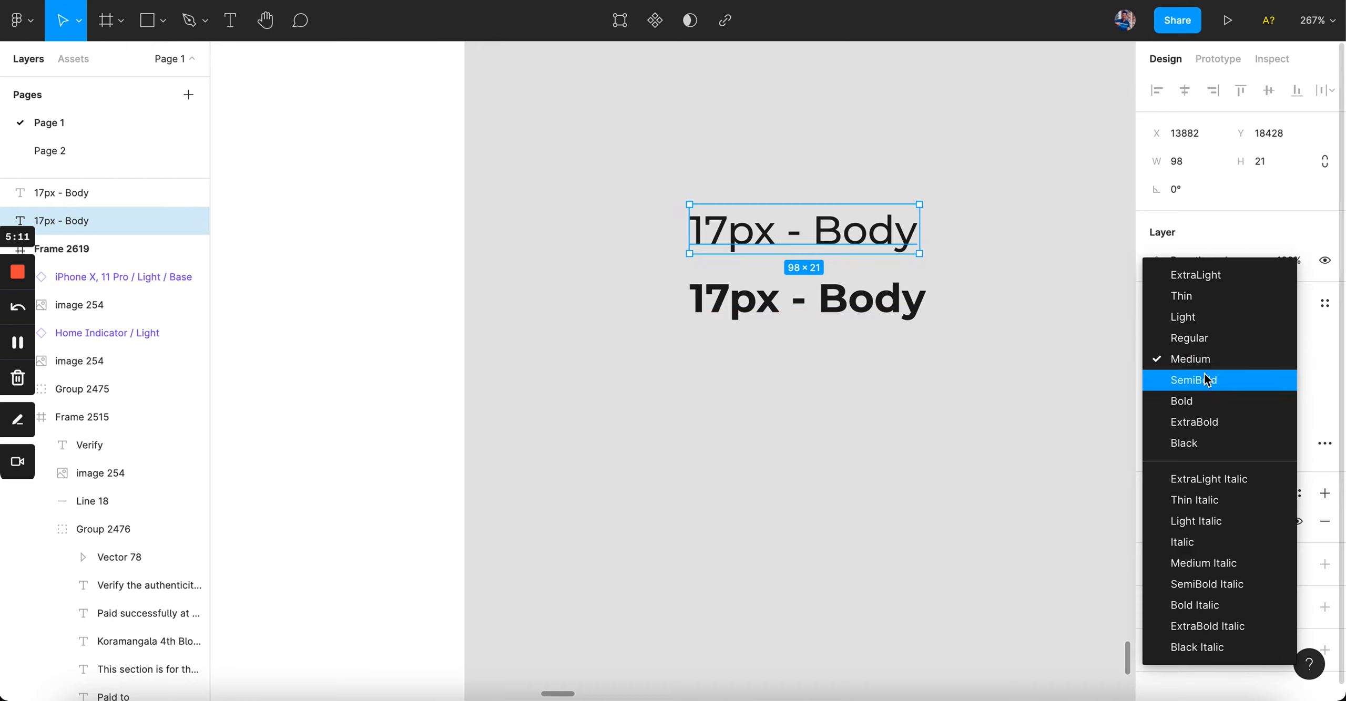
{"action": "left_click", "coordinate": [1175, 380]}
{"action": "left_click", "coordinate": [1099, 391]}
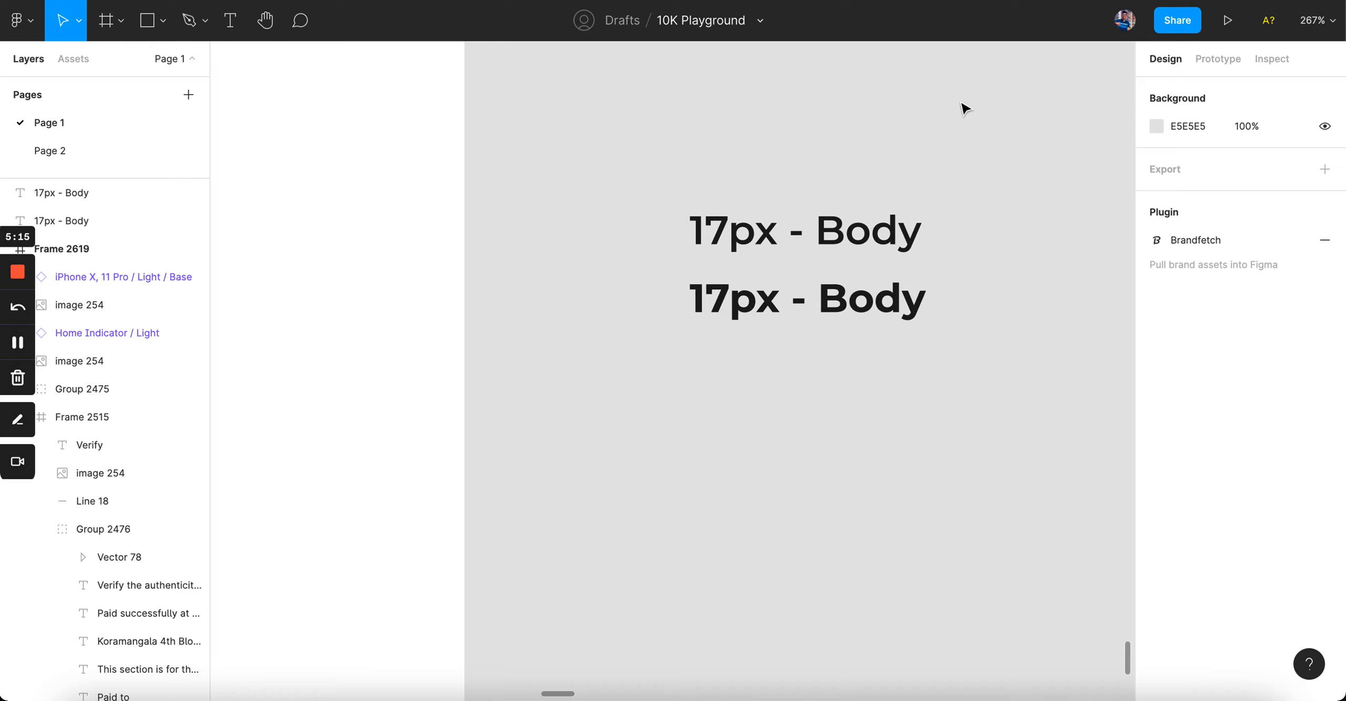
{"action": "left_click", "coordinate": [894, 231]}
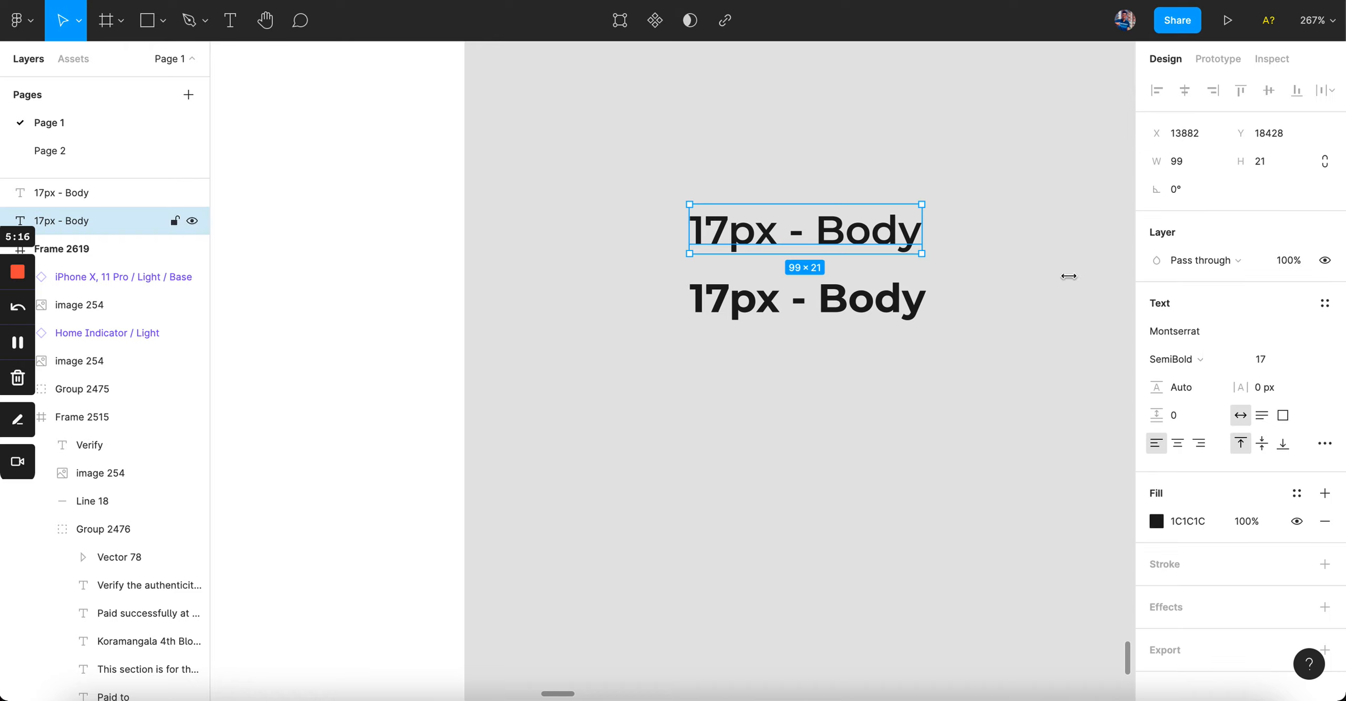
{"action": "left_click", "coordinate": [1207, 365]}
{"action": "left_click", "coordinate": [1207, 338]}
{"action": "left_click", "coordinate": [1039, 363]}
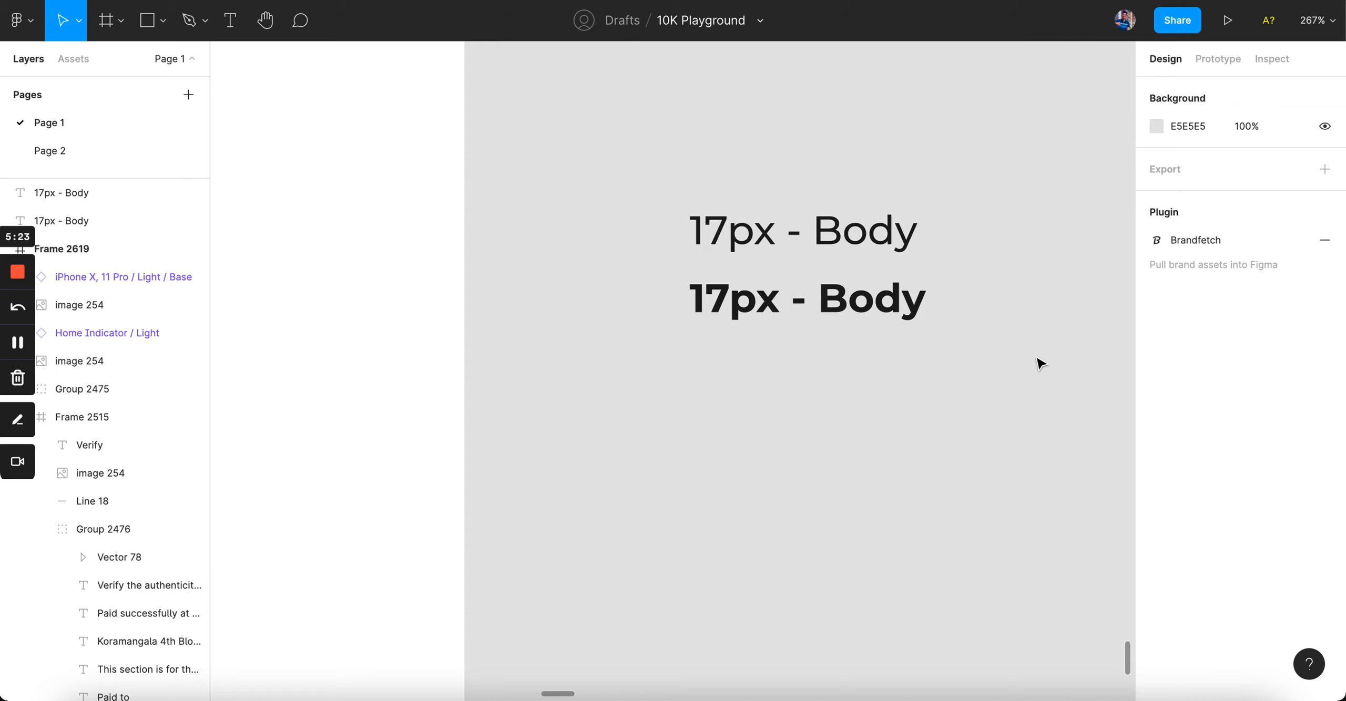
{"action": "scroll", "coordinate": [1039, 363], "scroll_direction": "down", "scroll_amount": 5}
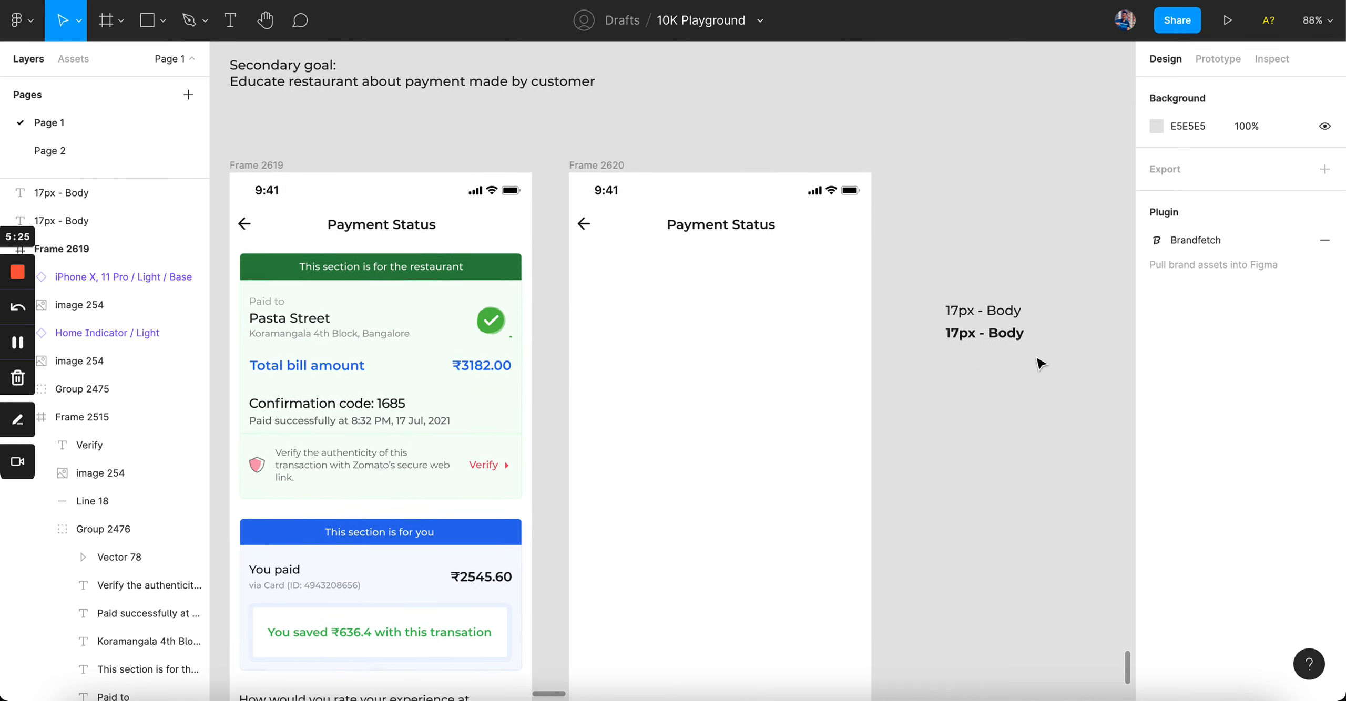
{"action": "scroll", "coordinate": [1036, 357], "scroll_direction": "left", "scroll_amount": 2}
{"action": "scroll", "coordinate": [1004, 311], "scroll_direction": "up", "scroll_amount": 1}
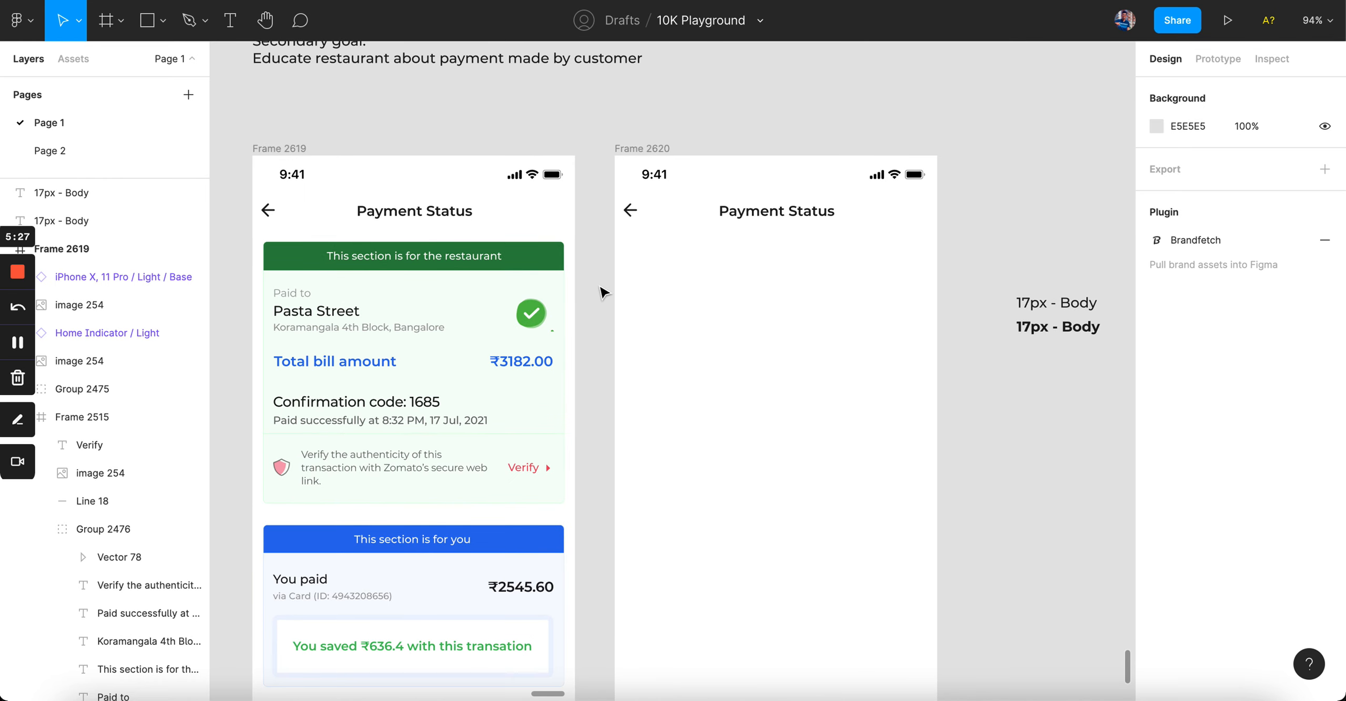
{"action": "left_click", "coordinate": [1070, 327]}
{"action": "key", "text": "Delete"}
{"action": "left_click_drag", "start_coordinate": [1068, 314], "coordinate": [1040, 342]}
{"action": "double_click", "coordinate": [1039, 341]}
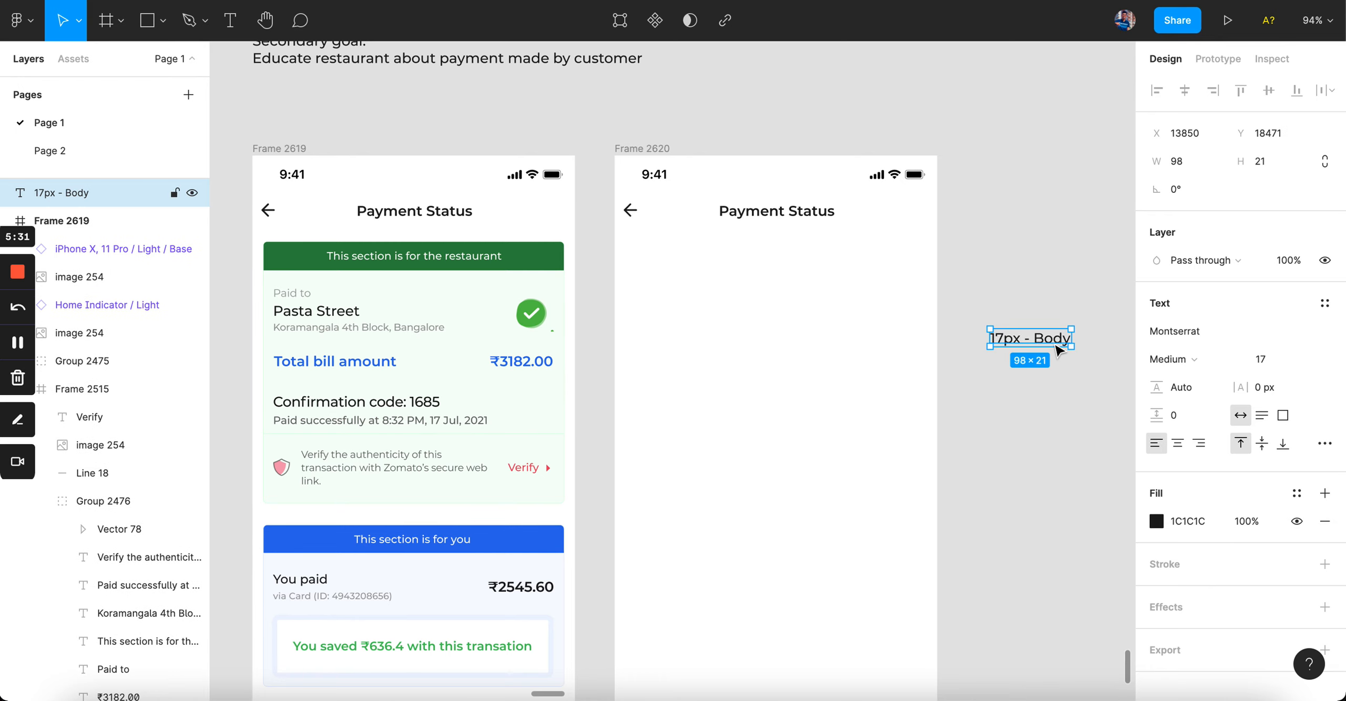
{"action": "left_click", "coordinate": [1019, 340]}
{"action": "type", "text": "Medium"}
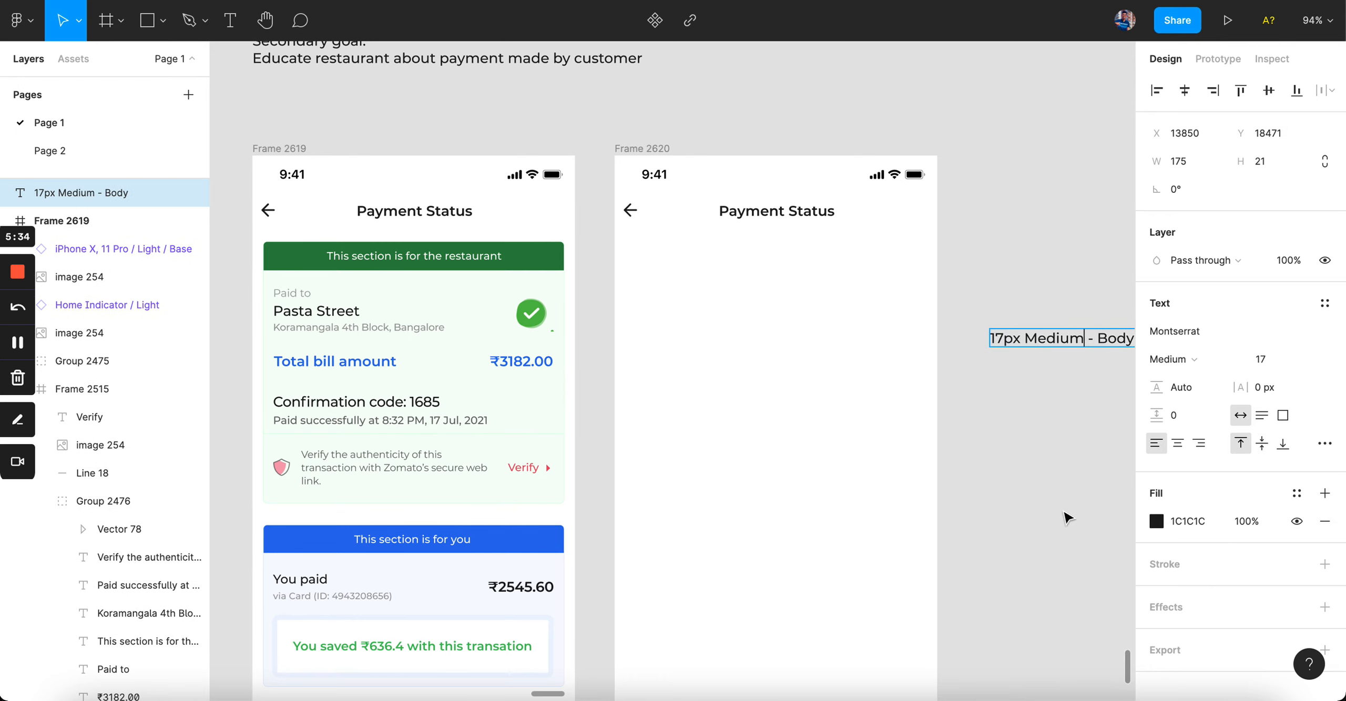
{"action": "left_click", "coordinate": [1067, 541]}
{"action": "scroll", "coordinate": [1067, 541], "scroll_direction": "right", "scroll_amount": 1}
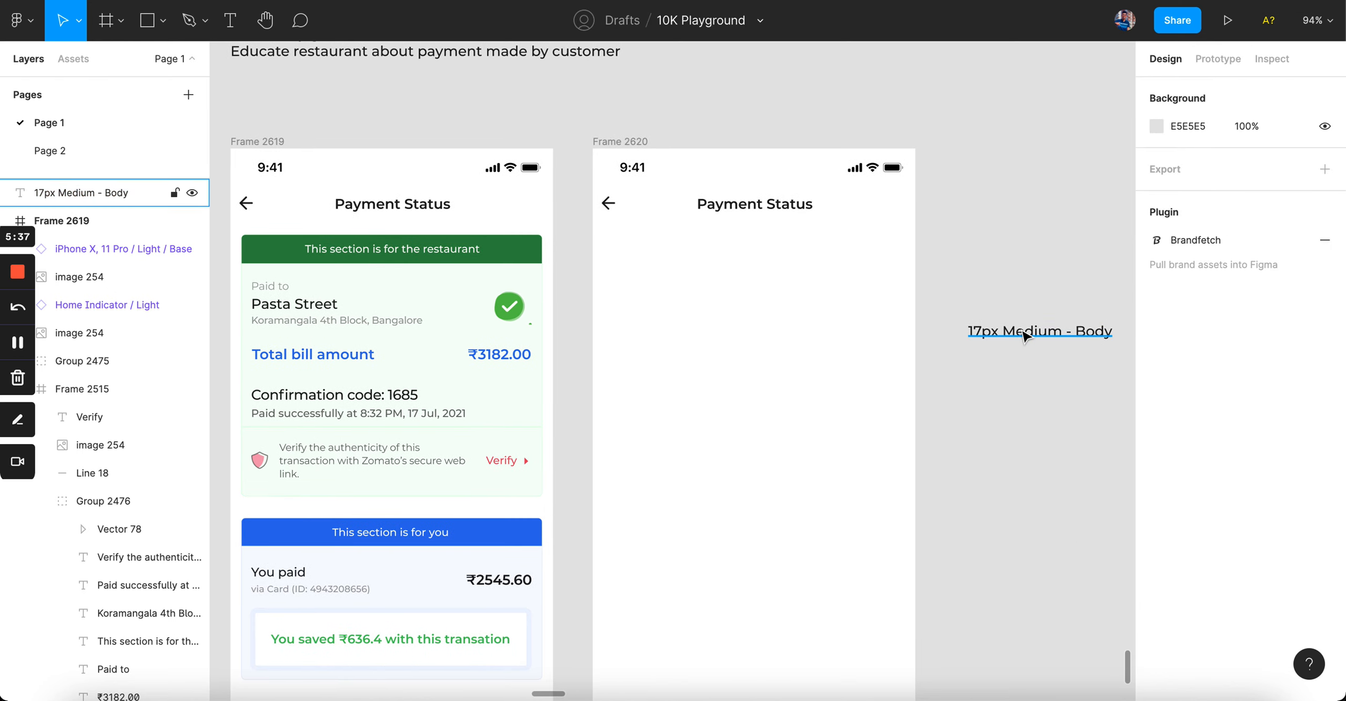
{"action": "scroll", "coordinate": [1026, 337], "scroll_direction": "up", "scroll_amount": 5}
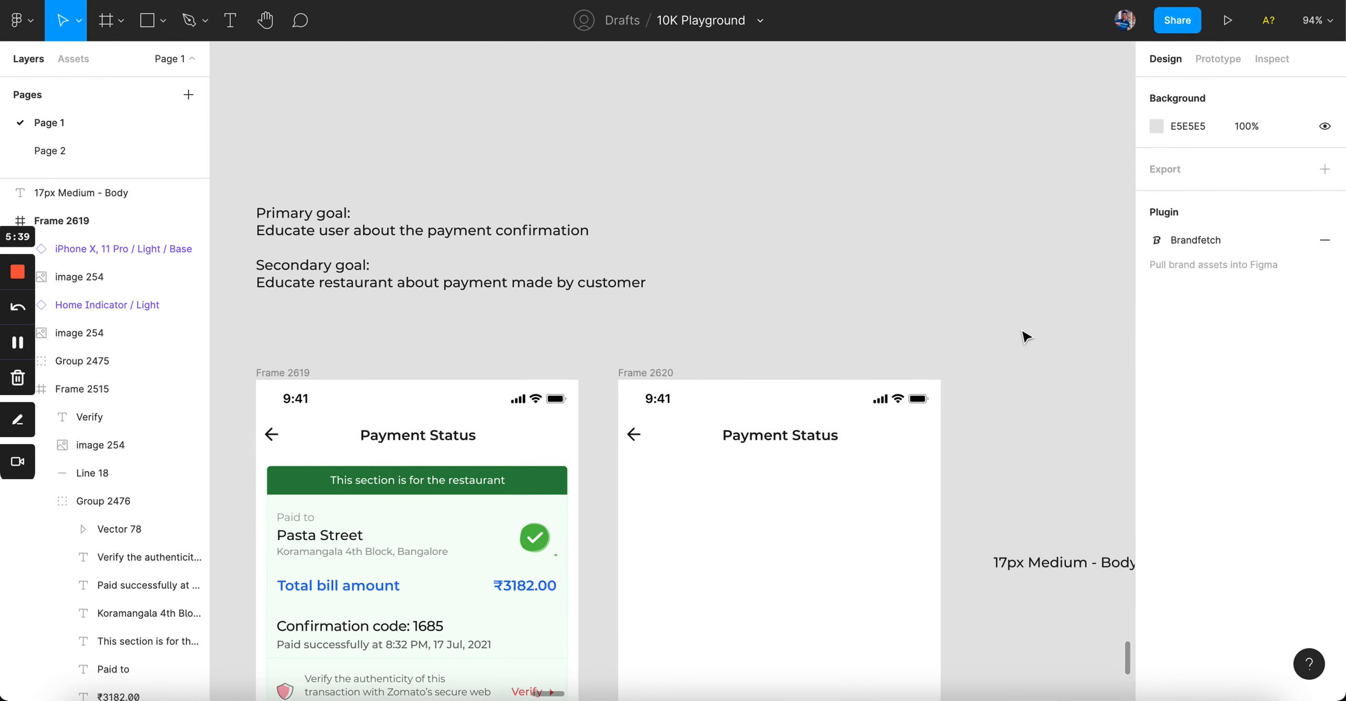
{"action": "scroll", "coordinate": [1026, 336], "scroll_direction": "down", "scroll_amount": 4}
{"action": "scroll", "coordinate": [1026, 336], "scroll_direction": "left", "scroll_amount": 2}
{"action": "scroll", "coordinate": [1025, 336], "scroll_direction": "up", "scroll_amount": 3}
{"action": "scroll", "coordinate": [1025, 337], "scroll_direction": "left", "scroll_amount": 1}
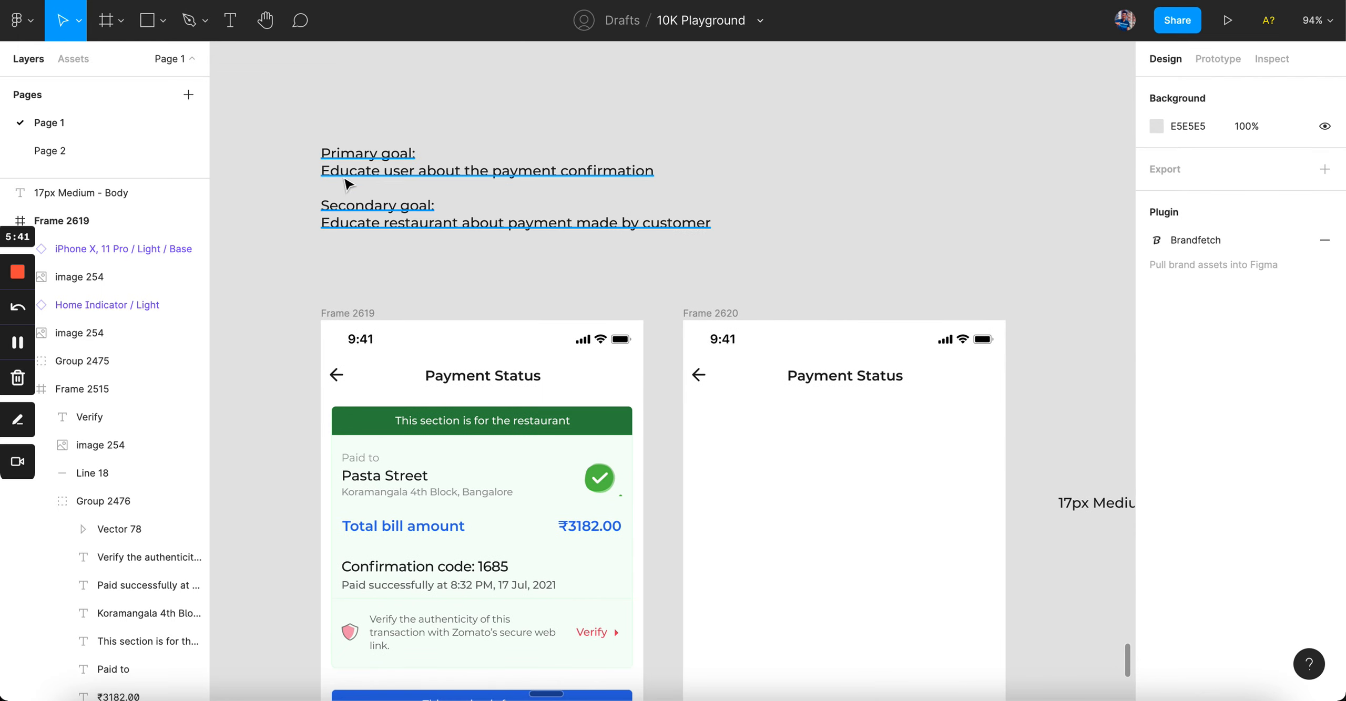
{"action": "scroll", "coordinate": [616, 274], "scroll_direction": "down", "scroll_amount": 5}
{"action": "scroll", "coordinate": [616, 273], "scroll_direction": "right", "scroll_amount": 1}
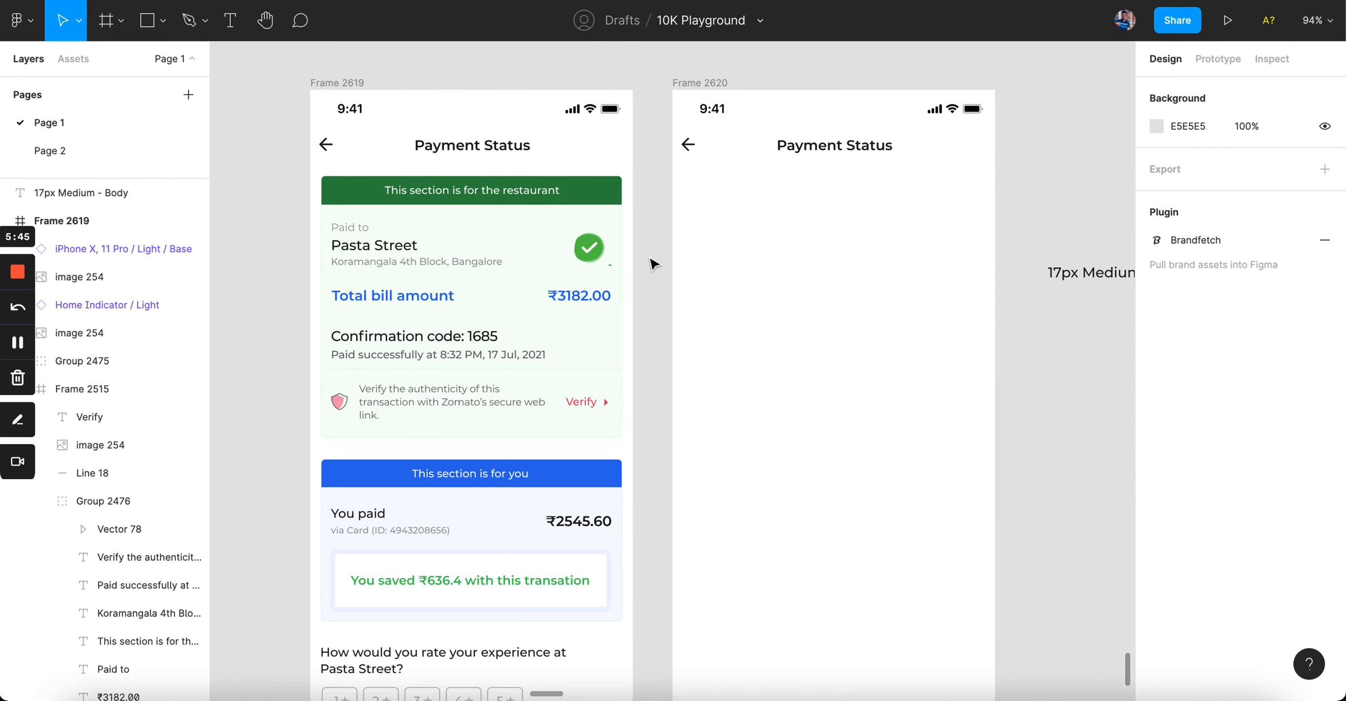
{"action": "scroll", "coordinate": [653, 264], "scroll_direction": "down", "scroll_amount": 1}
{"action": "scroll", "coordinate": [653, 264], "scroll_direction": "left", "scroll_amount": 1}
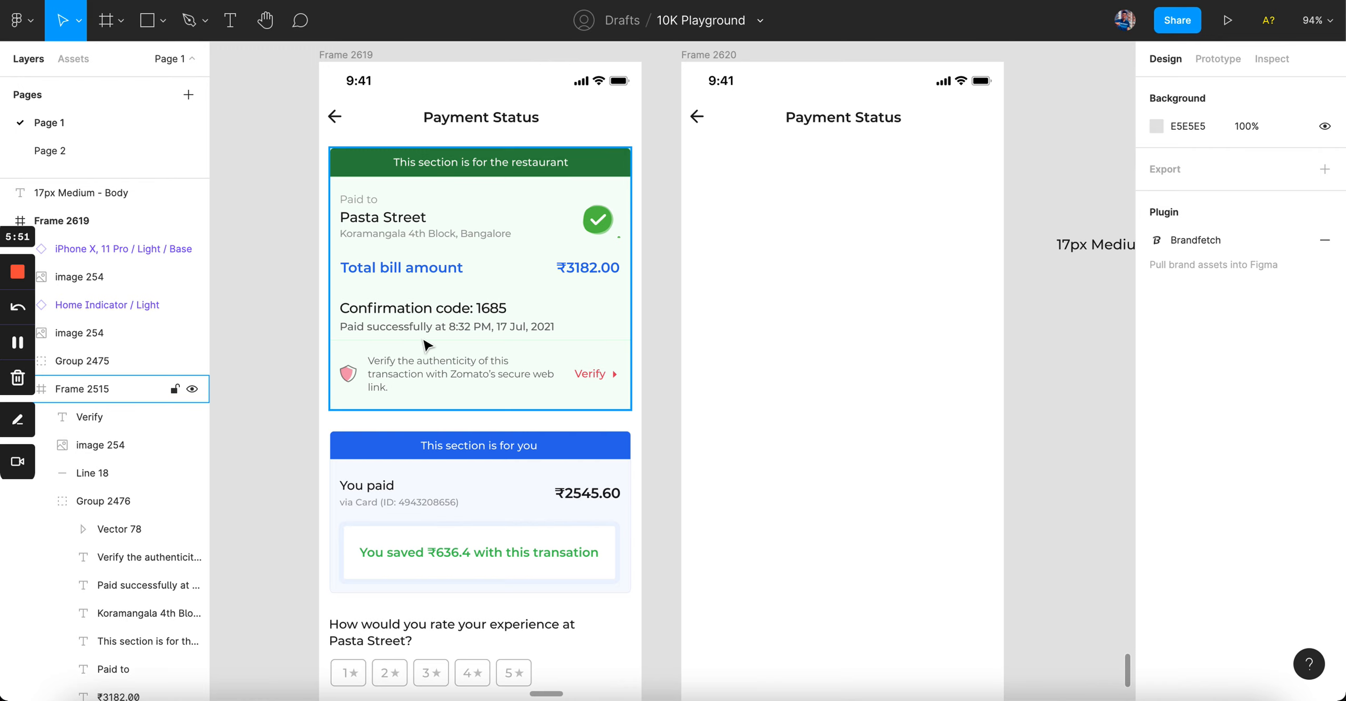
{"action": "double_click", "coordinate": [400, 278]}
{"action": "left_click", "coordinate": [615, 272], "text": "shift"}
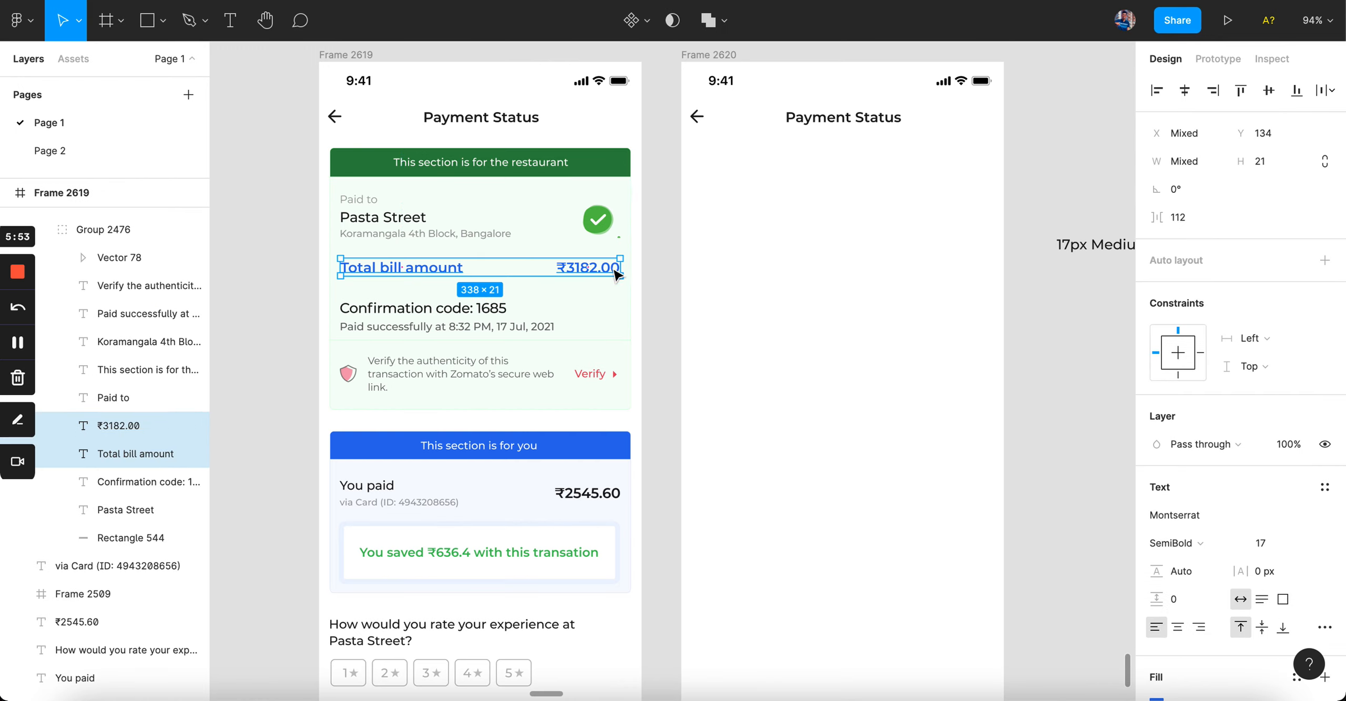
{"action": "left_click", "coordinate": [675, 543]}
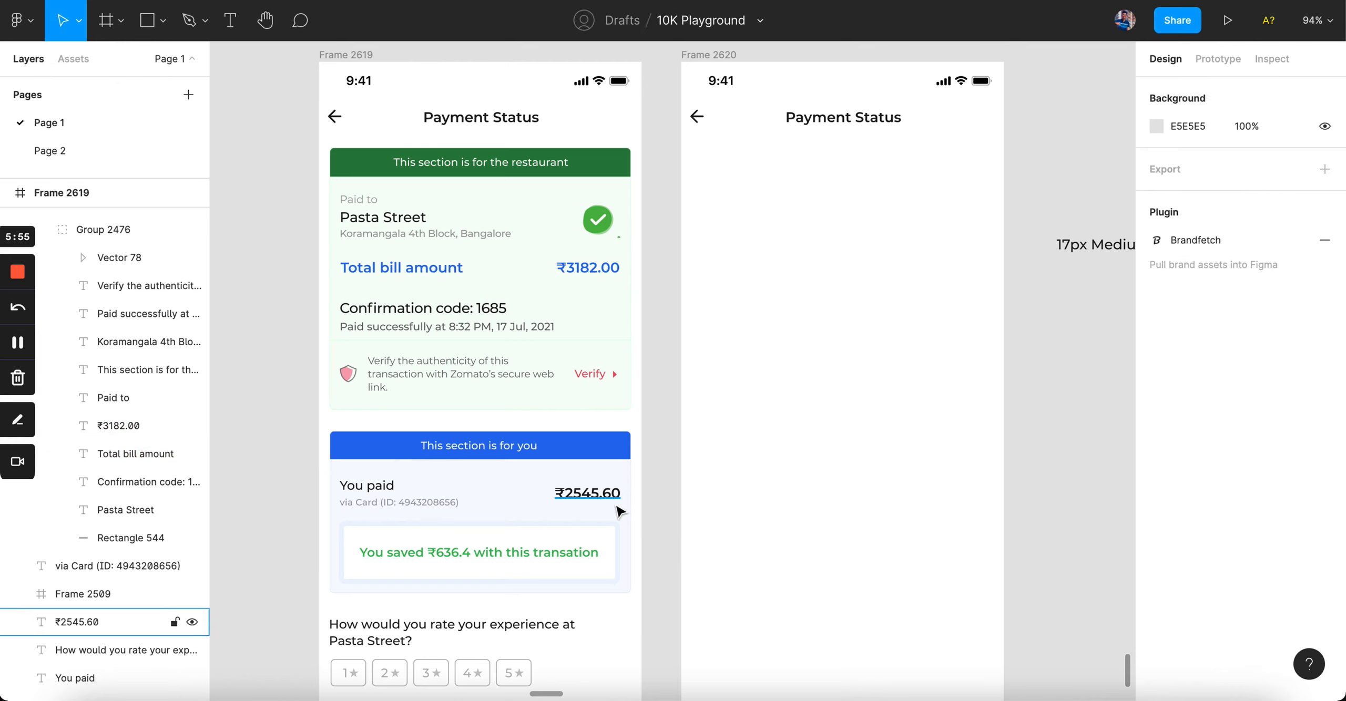
{"action": "left_click", "coordinate": [588, 495]}
{"action": "left_click", "coordinate": [378, 492], "text": "shift"}
{"action": "left_click", "coordinate": [689, 314]}
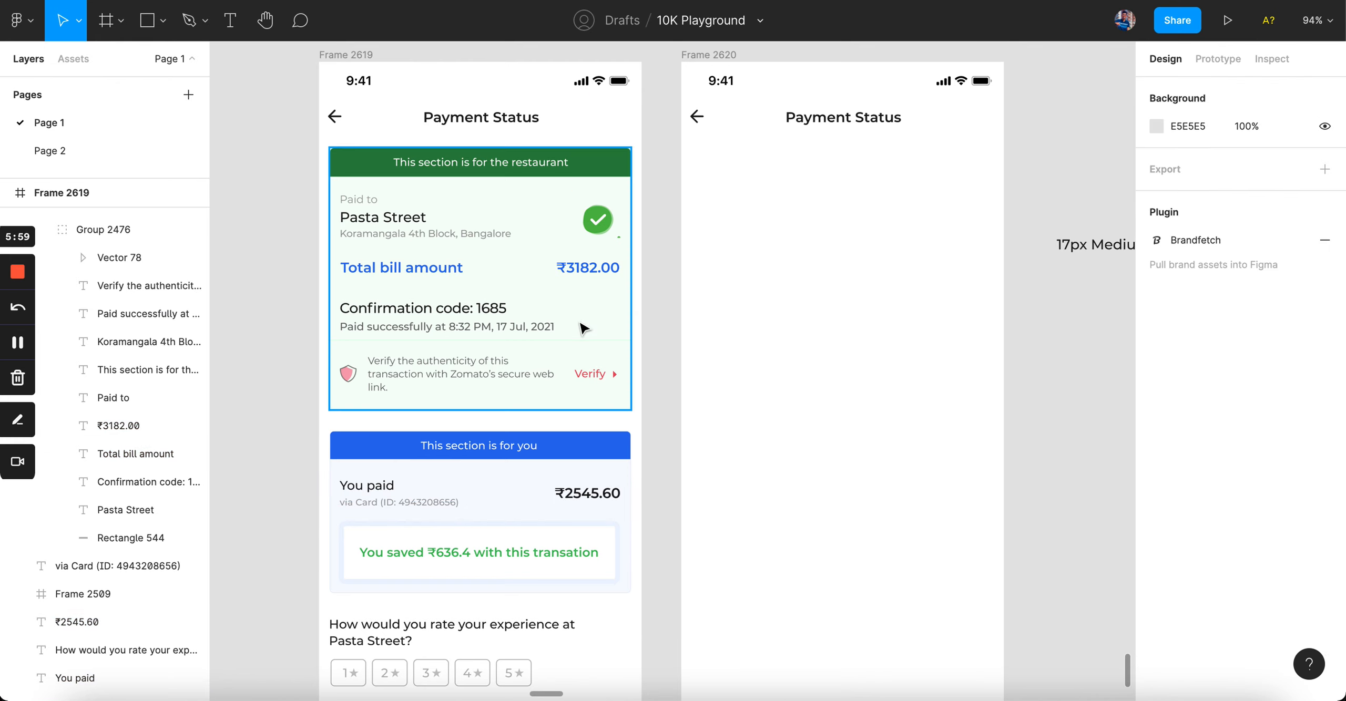
{"action": "left_click", "coordinate": [588, 496]}
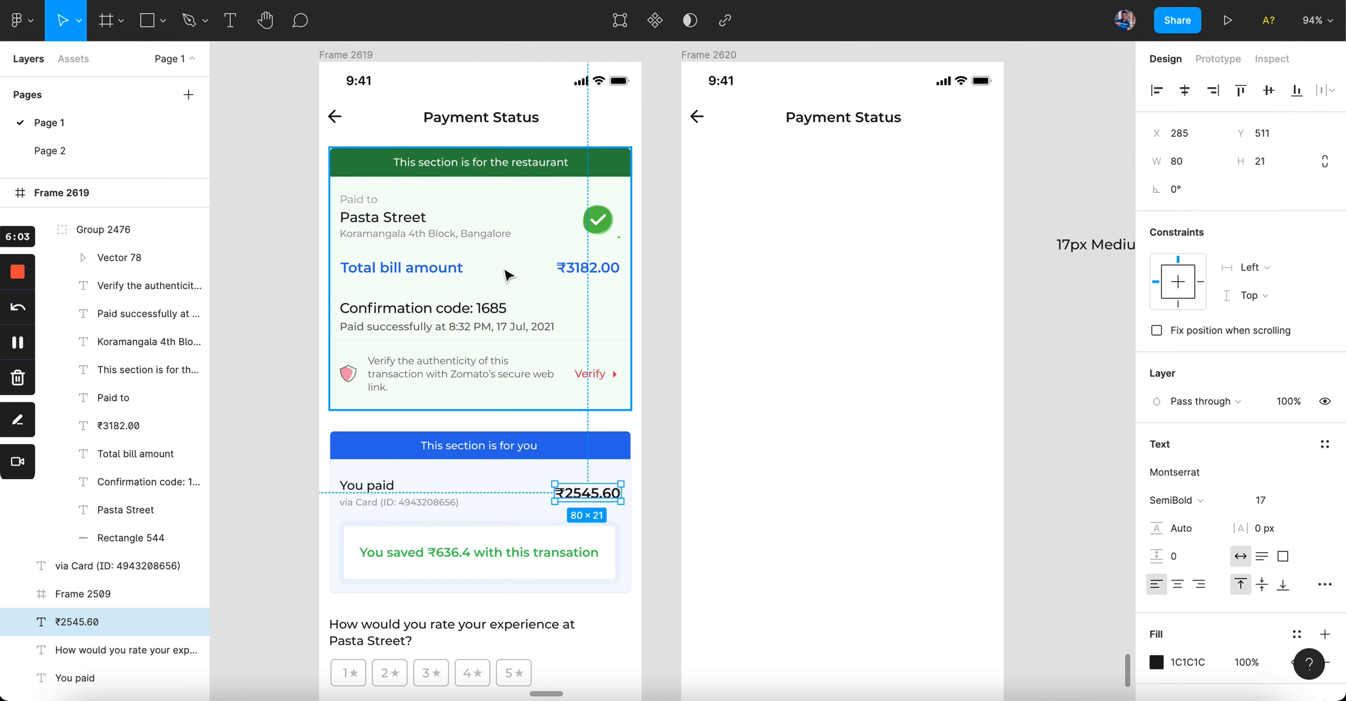
{"action": "double_click", "coordinate": [431, 268]}
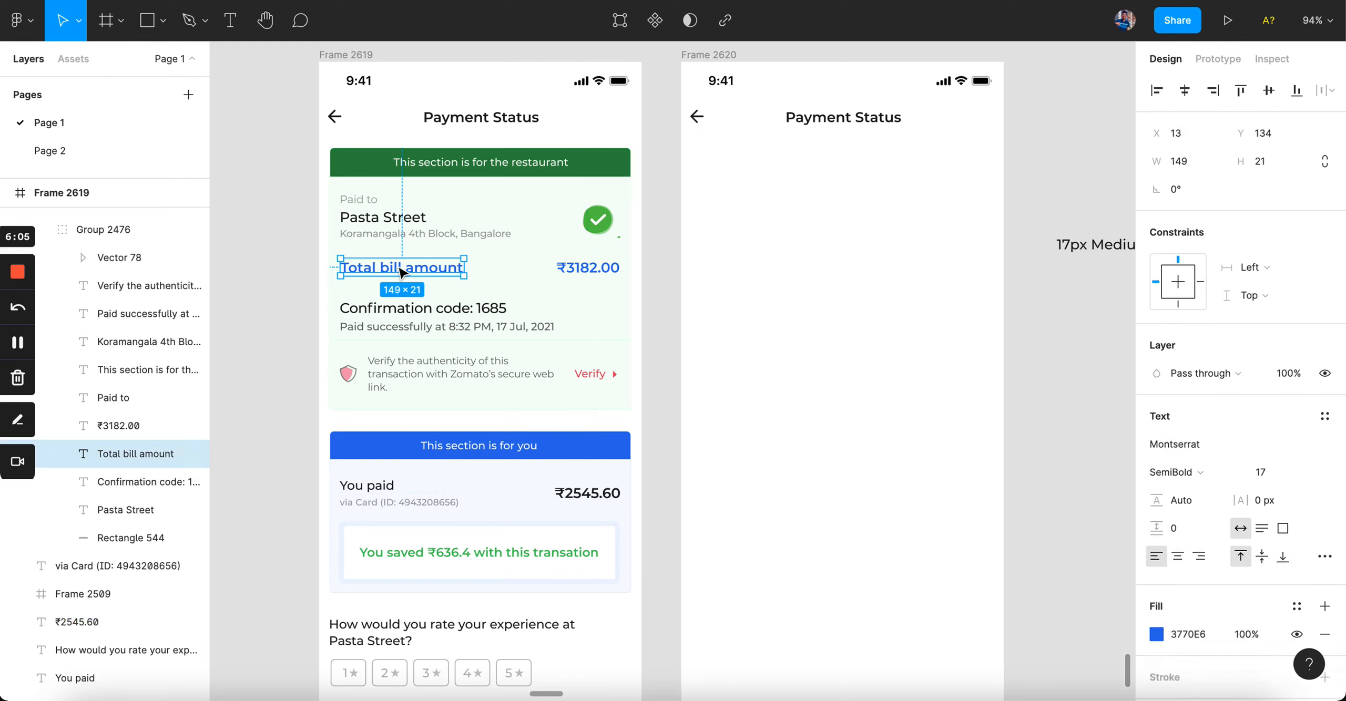
{"action": "left_click", "coordinate": [588, 269], "text": "shift"}
{"action": "left_click", "coordinate": [670, 275]}
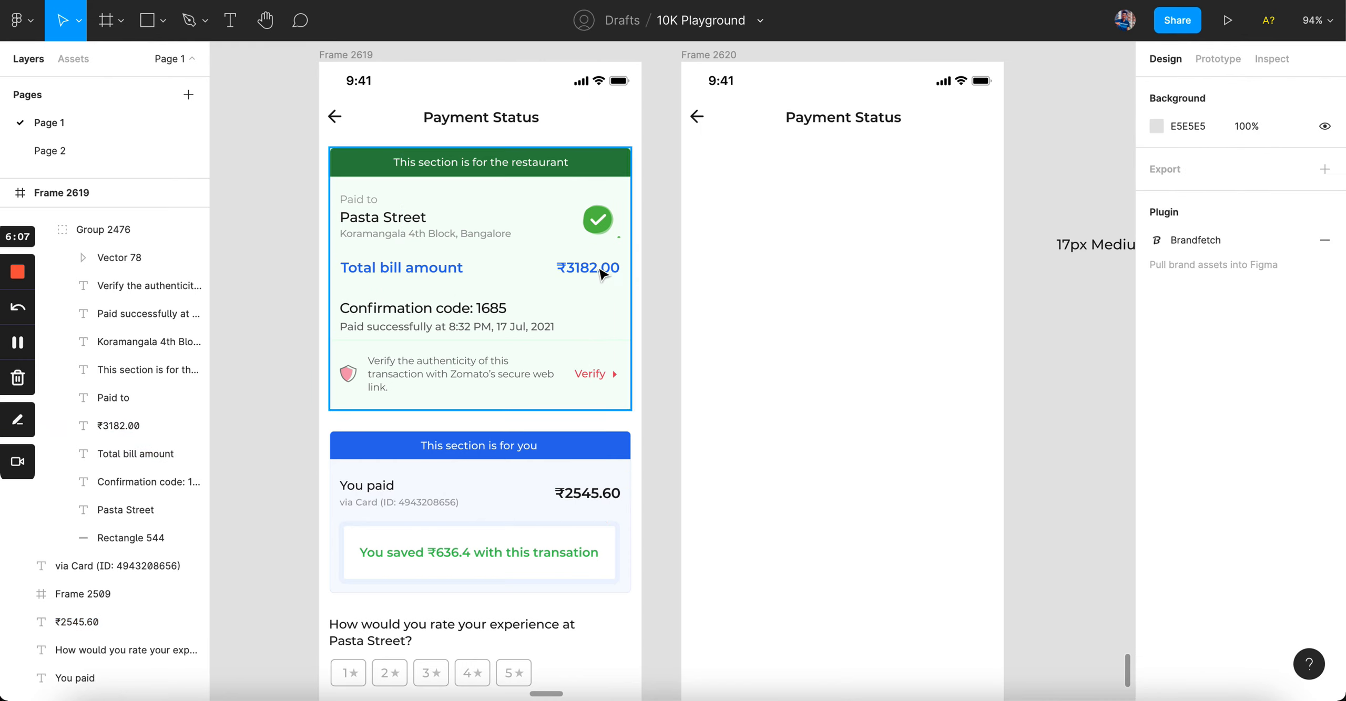
{"action": "double_click", "coordinate": [600, 272]}
{"action": "left_click", "coordinate": [414, 271], "text": "shift"}
{"action": "left_click", "coordinate": [672, 290]}
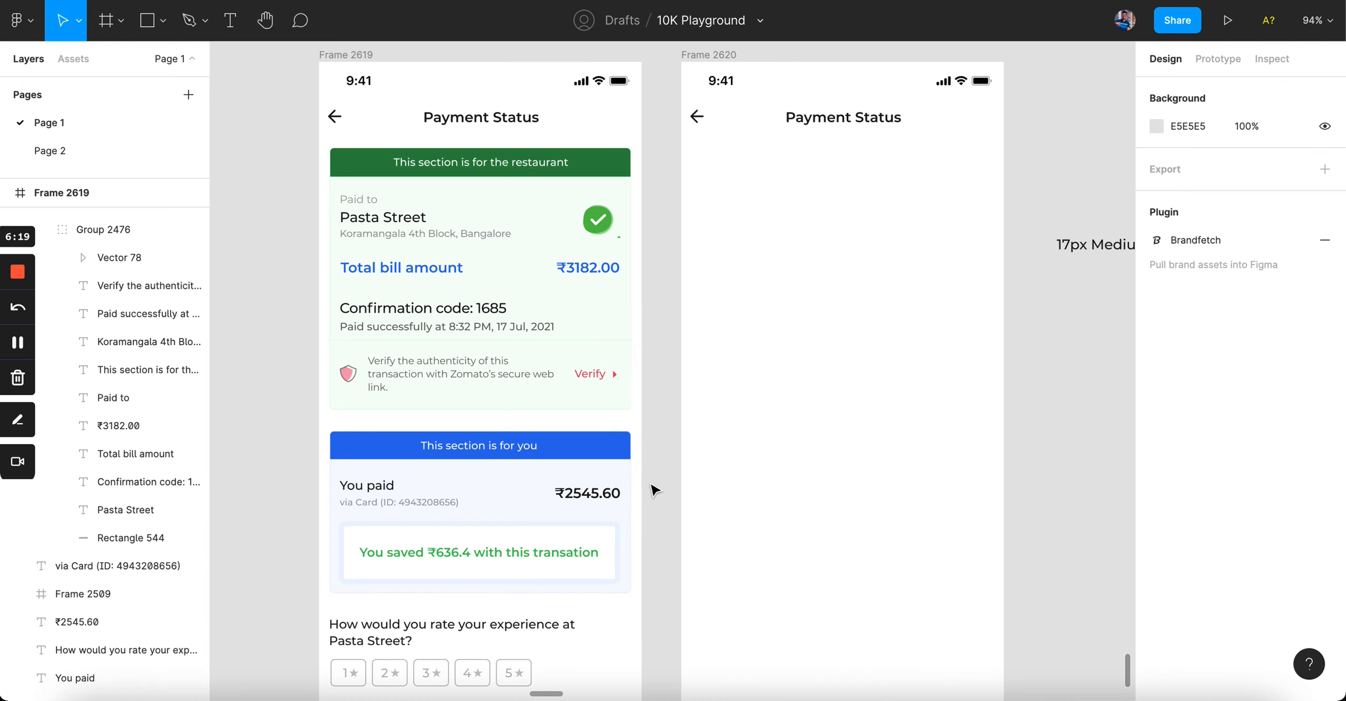
{"action": "scroll", "coordinate": [496, 502], "scroll_direction": "up", "scroll_amount": 2}
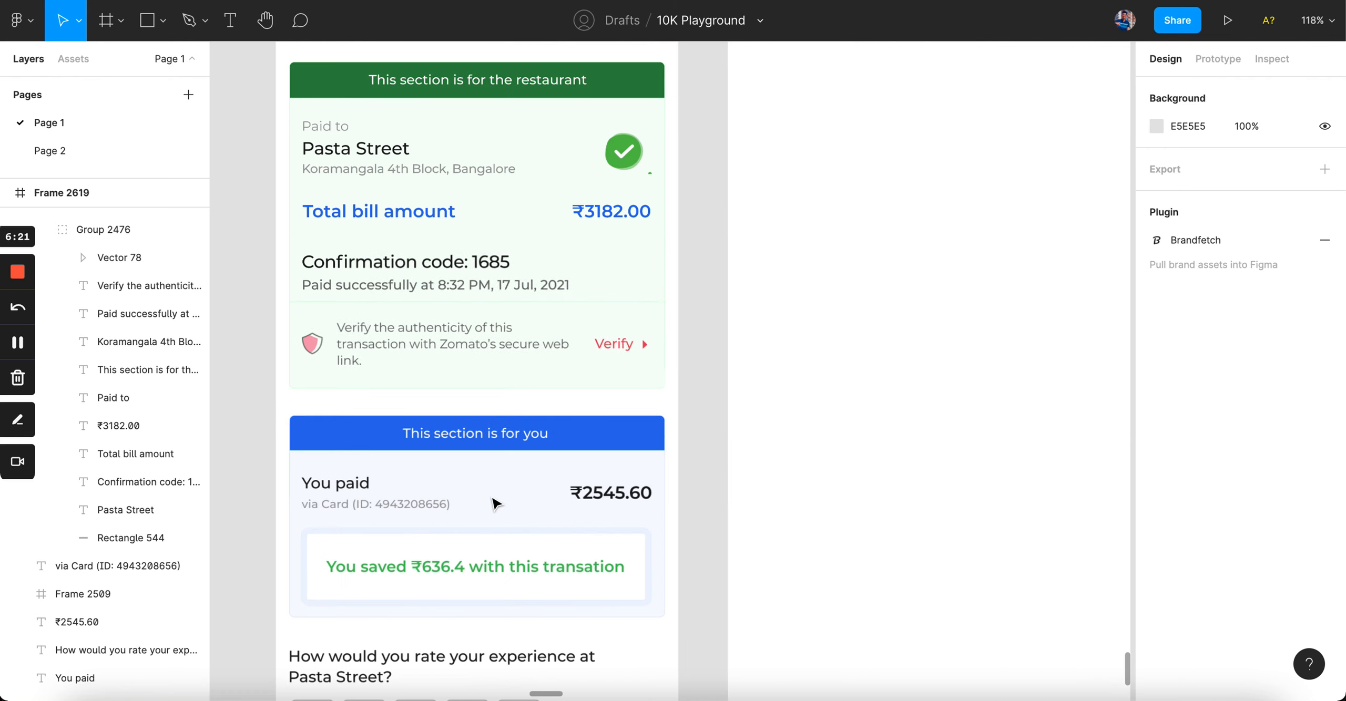
{"action": "scroll", "coordinate": [481, 504], "scroll_direction": "up", "scroll_amount": 4}
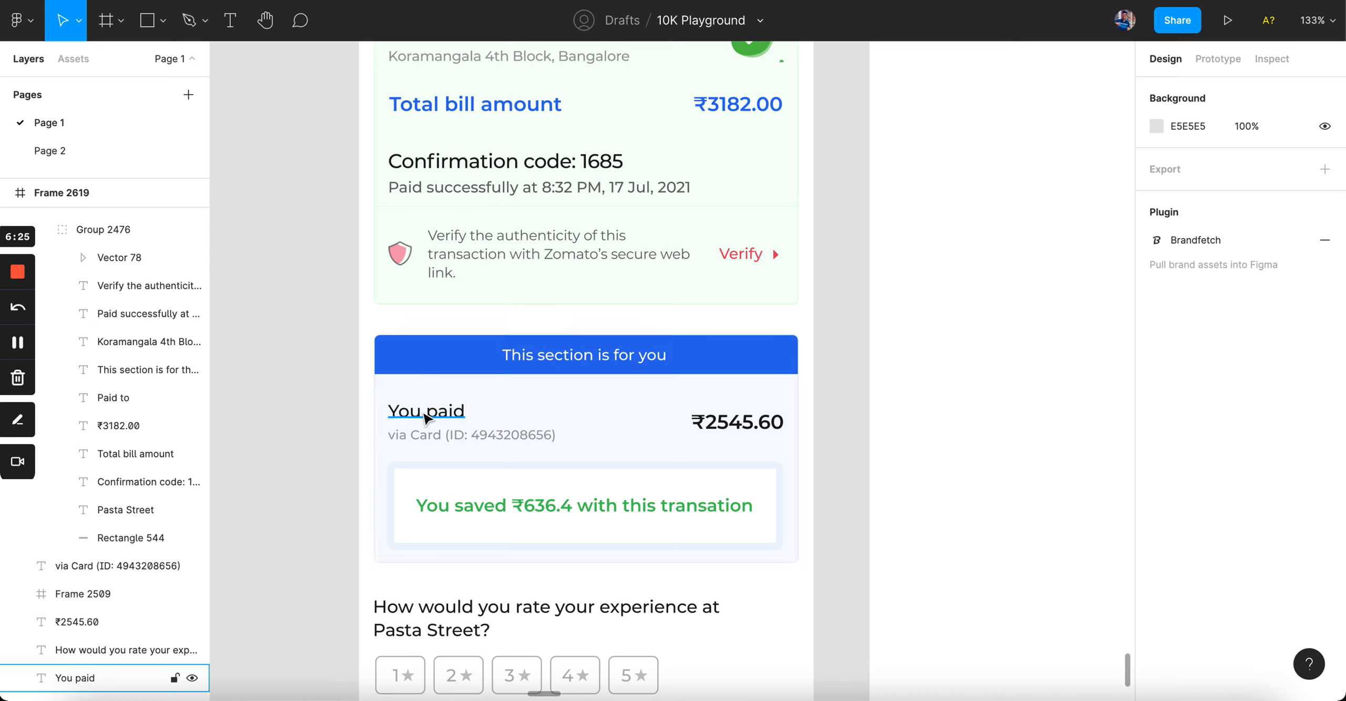
{"action": "left_click", "coordinate": [632, 357]}
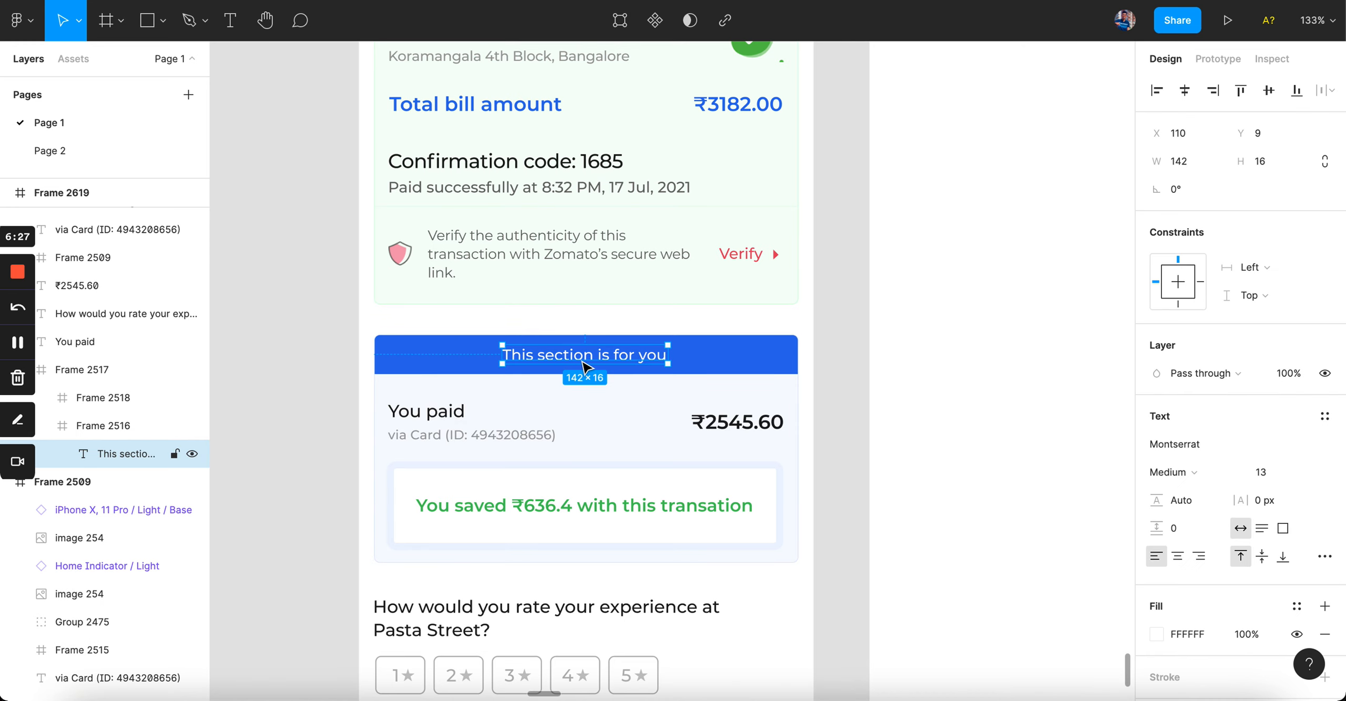
{"action": "left_click", "coordinate": [423, 416]}
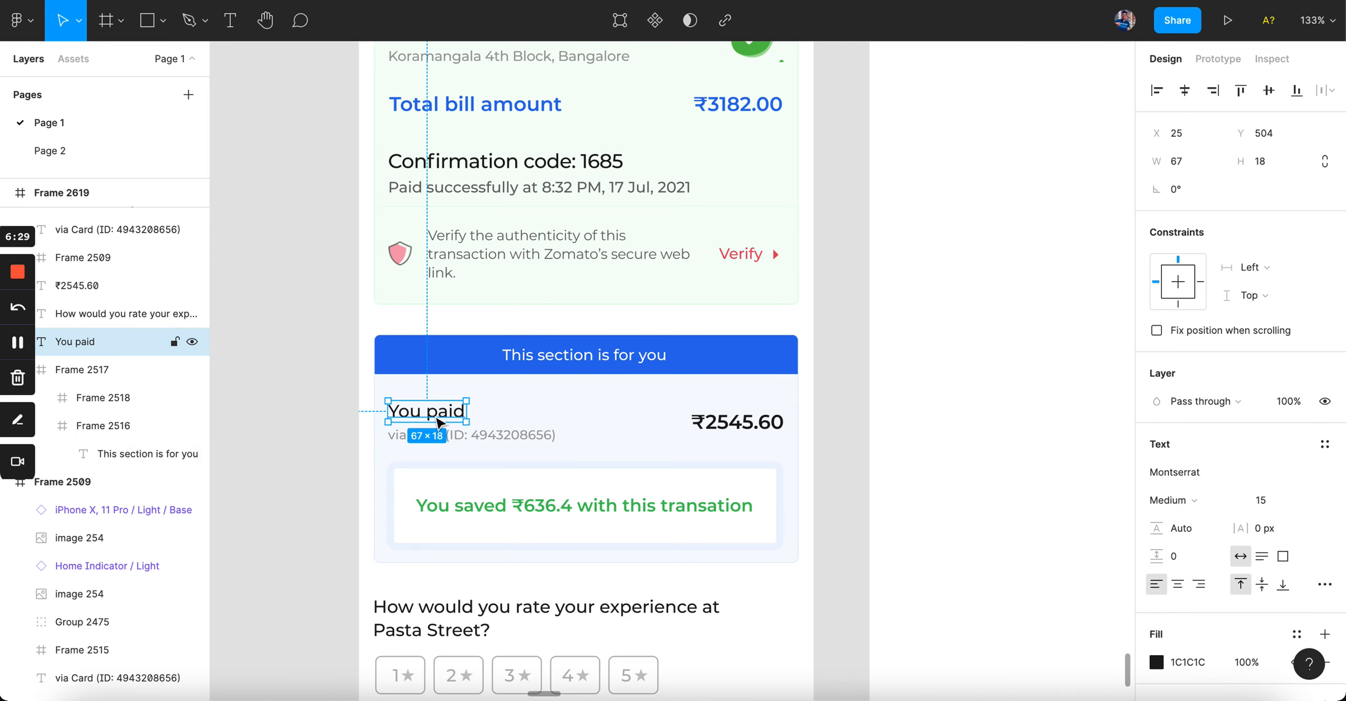
{"action": "left_click", "coordinate": [411, 439]}
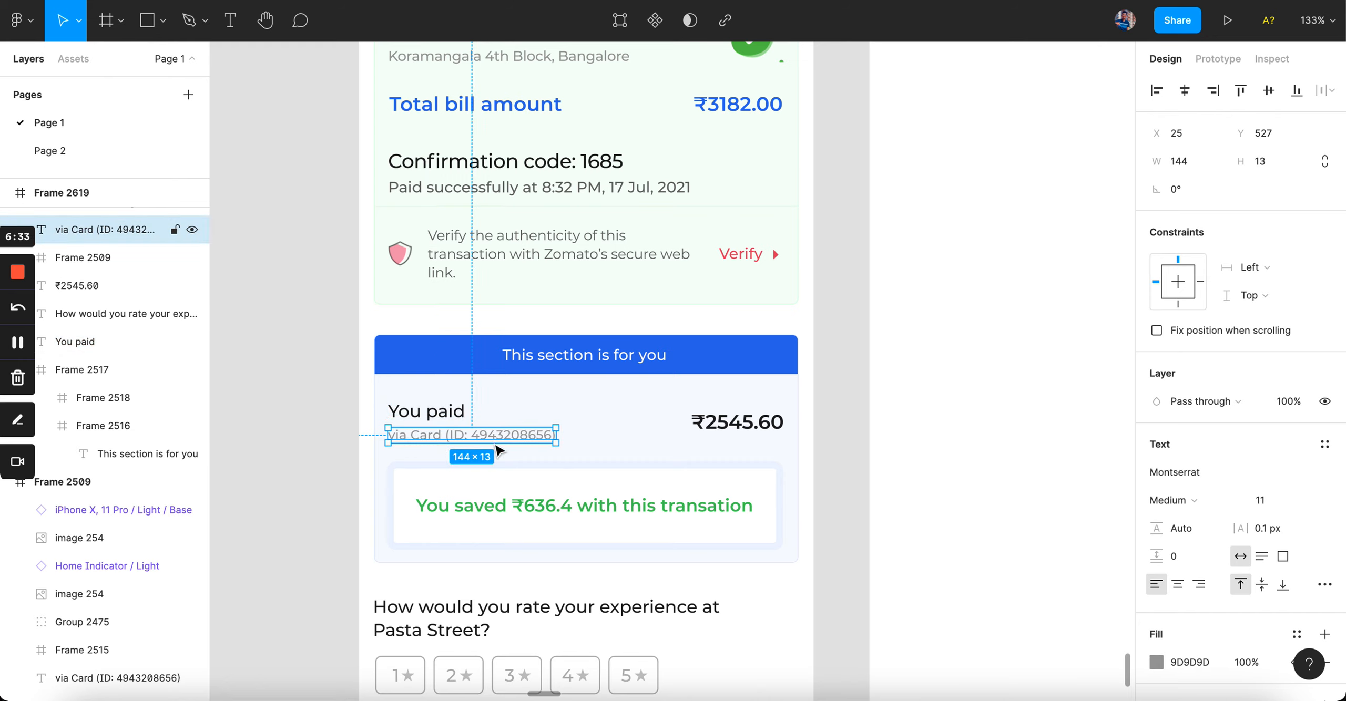
{"action": "left_click", "coordinate": [729, 425]}
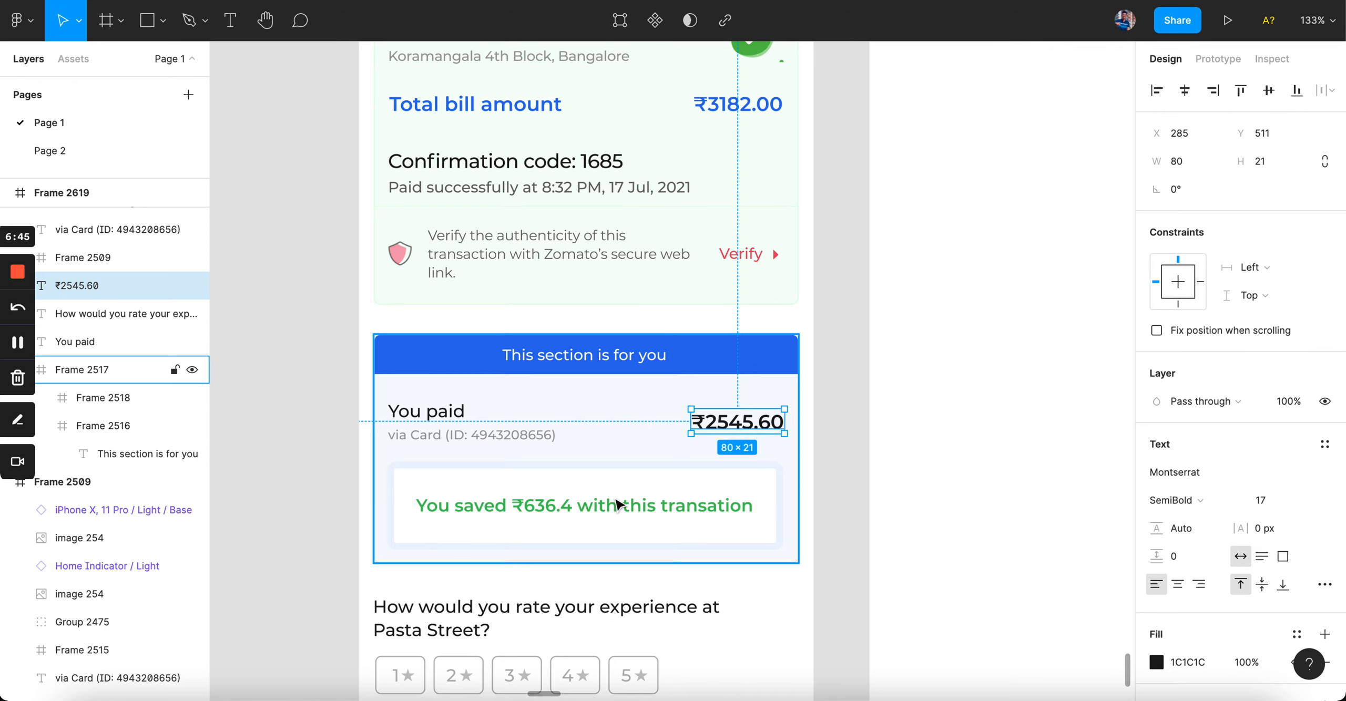
{"action": "scroll", "coordinate": [619, 505], "scroll_direction": "down", "scroll_amount": 3}
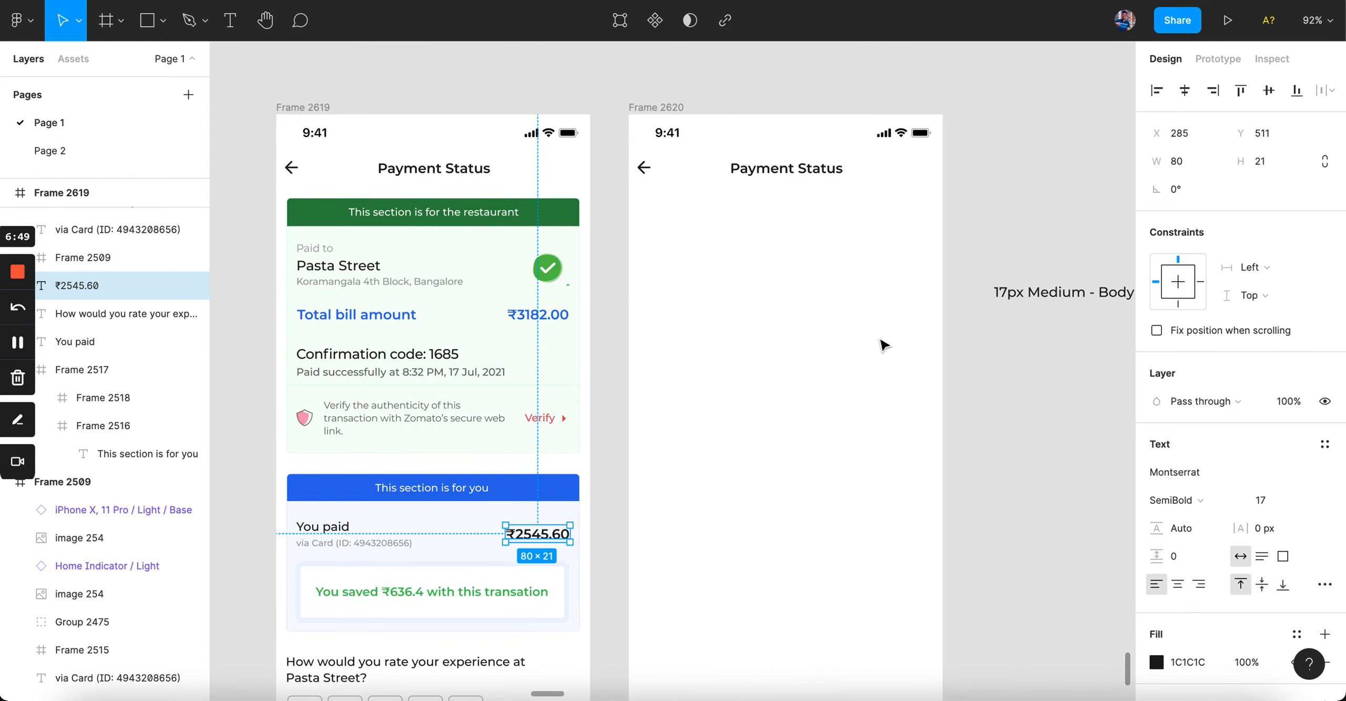
{"action": "left_click", "coordinate": [1072, 292]}
Step: Move the 17px Medium sample into Frame 2620 and retype it as 'Amount paid'
{"action": "left_click_drag", "start_coordinate": [773, 277], "coordinate": [751, 270]}
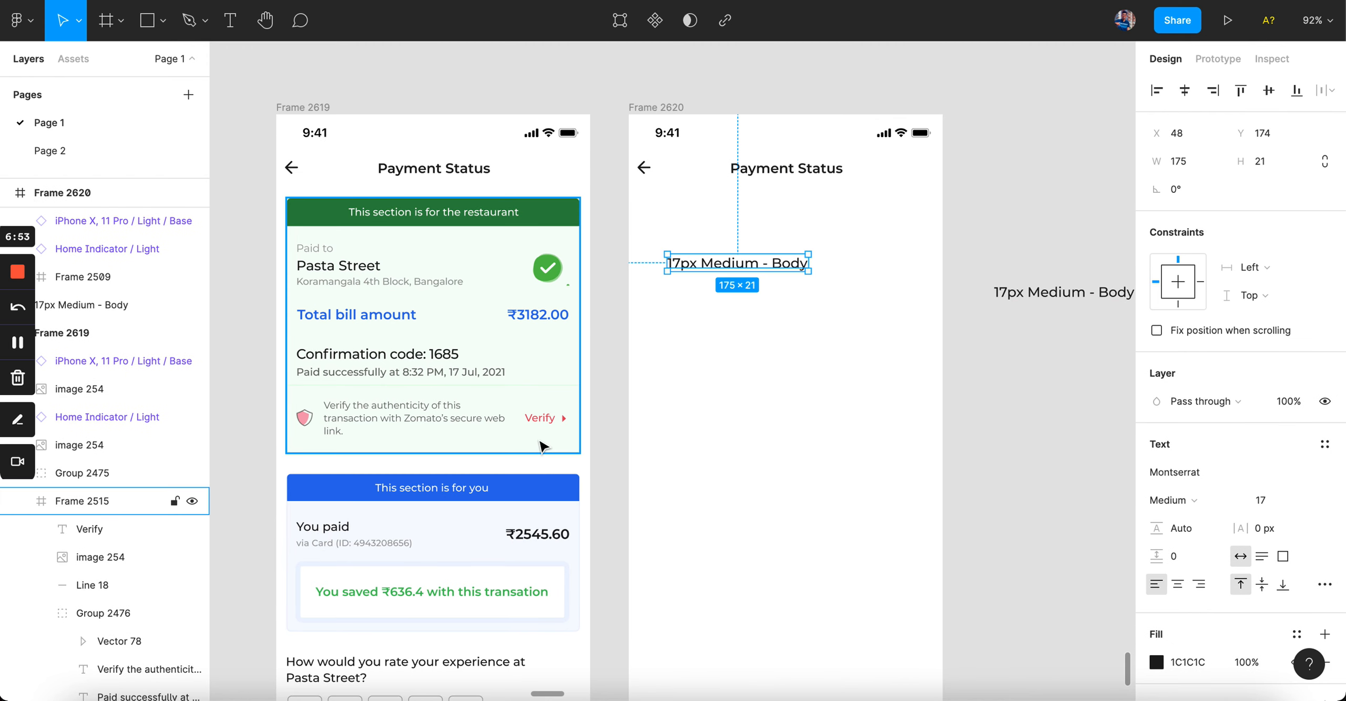
{"action": "scroll", "coordinate": [520, 488], "scroll_direction": "up", "scroll_amount": 3}
{"action": "left_click_drag", "start_coordinate": [790, 207], "coordinate": [784, 448]}
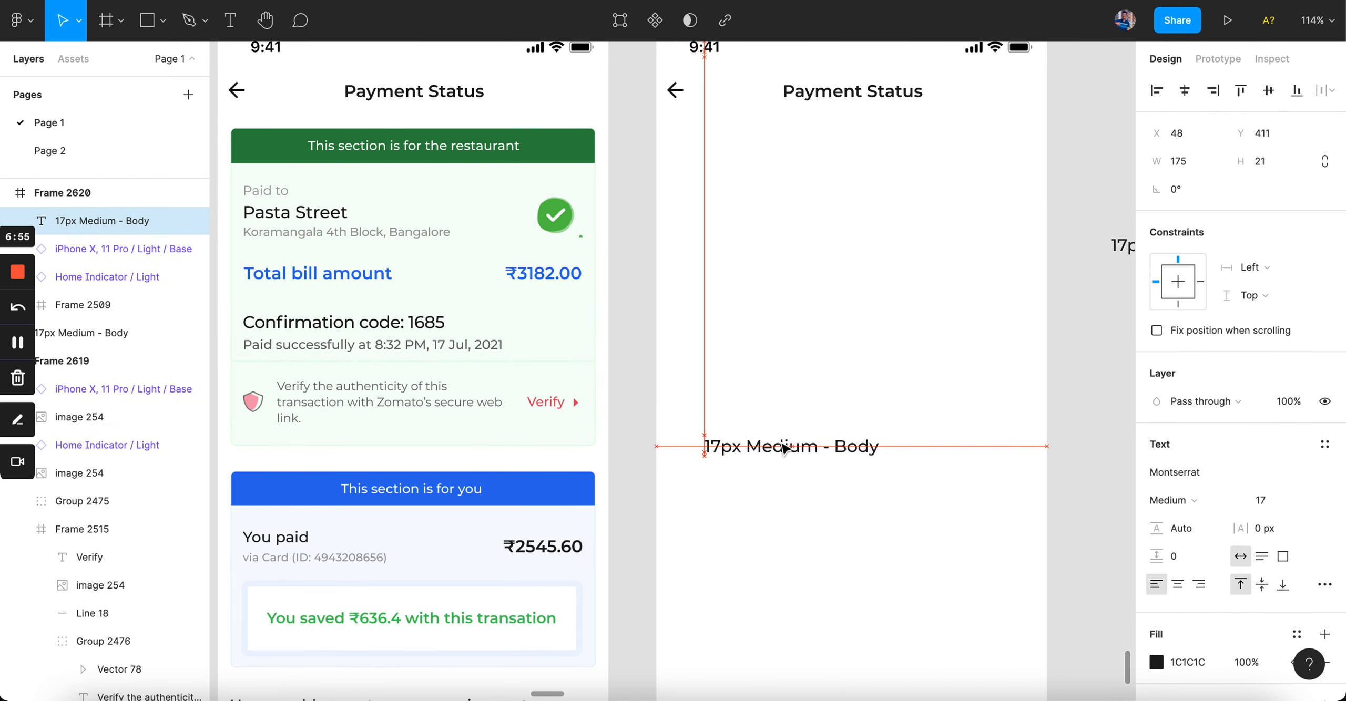
{"action": "scroll", "coordinate": [784, 448], "scroll_direction": "up", "scroll_amount": 1}
{"action": "left_click", "coordinate": [305, 506]}
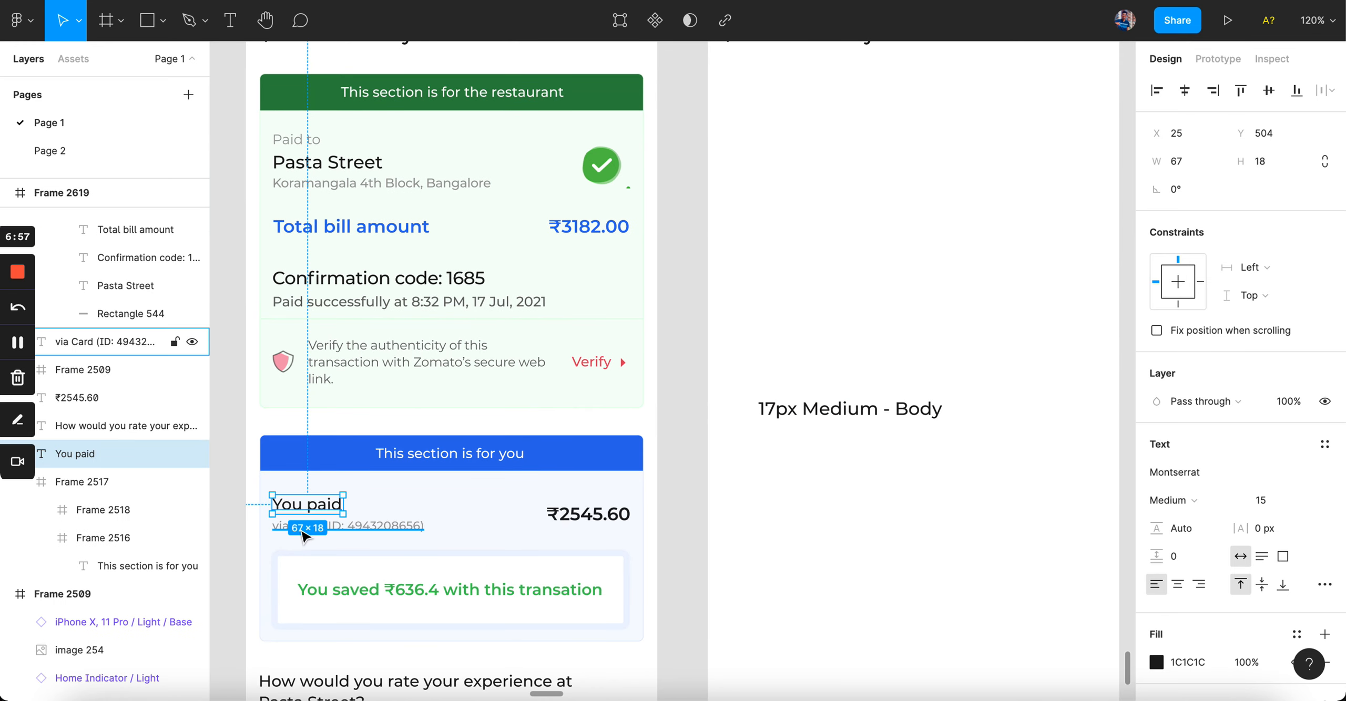
{"action": "double_click", "coordinate": [837, 409]}
{"action": "type", "text": "A"}
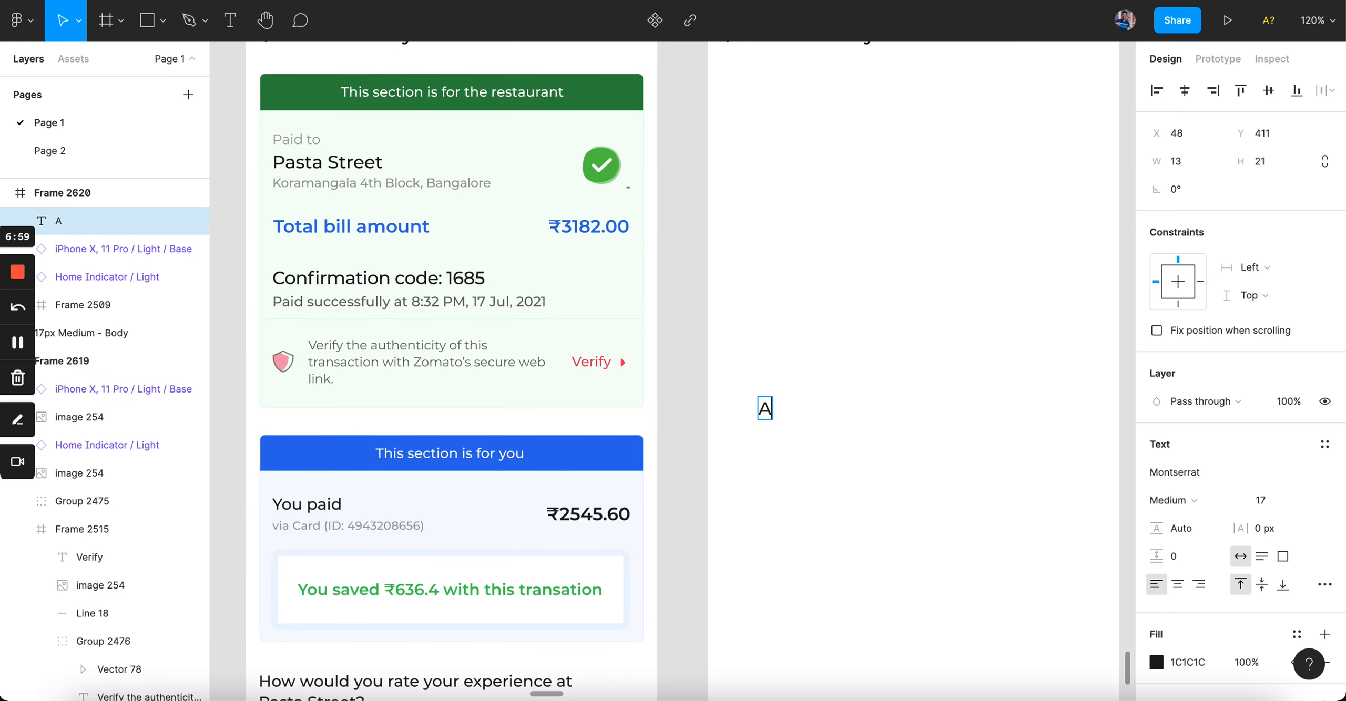
{"action": "type", "text": "moun"}
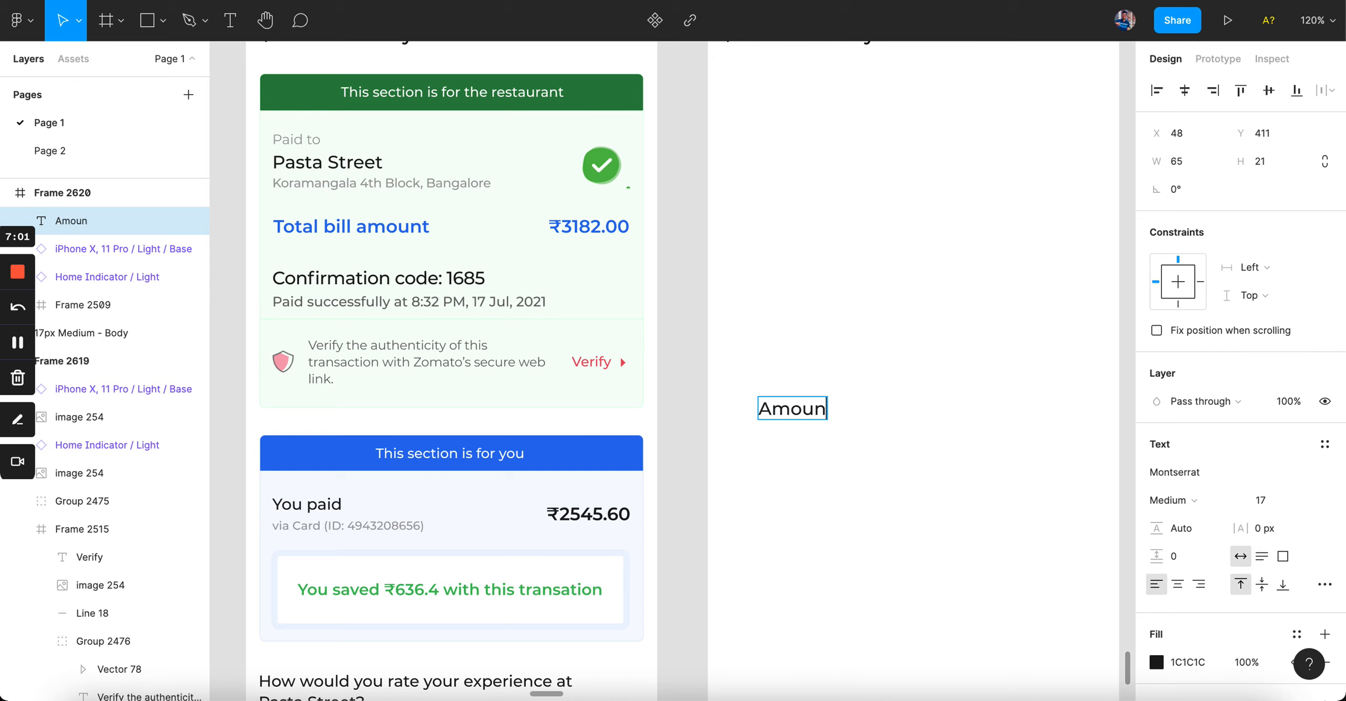
{"action": "type", "text": "t paid"}
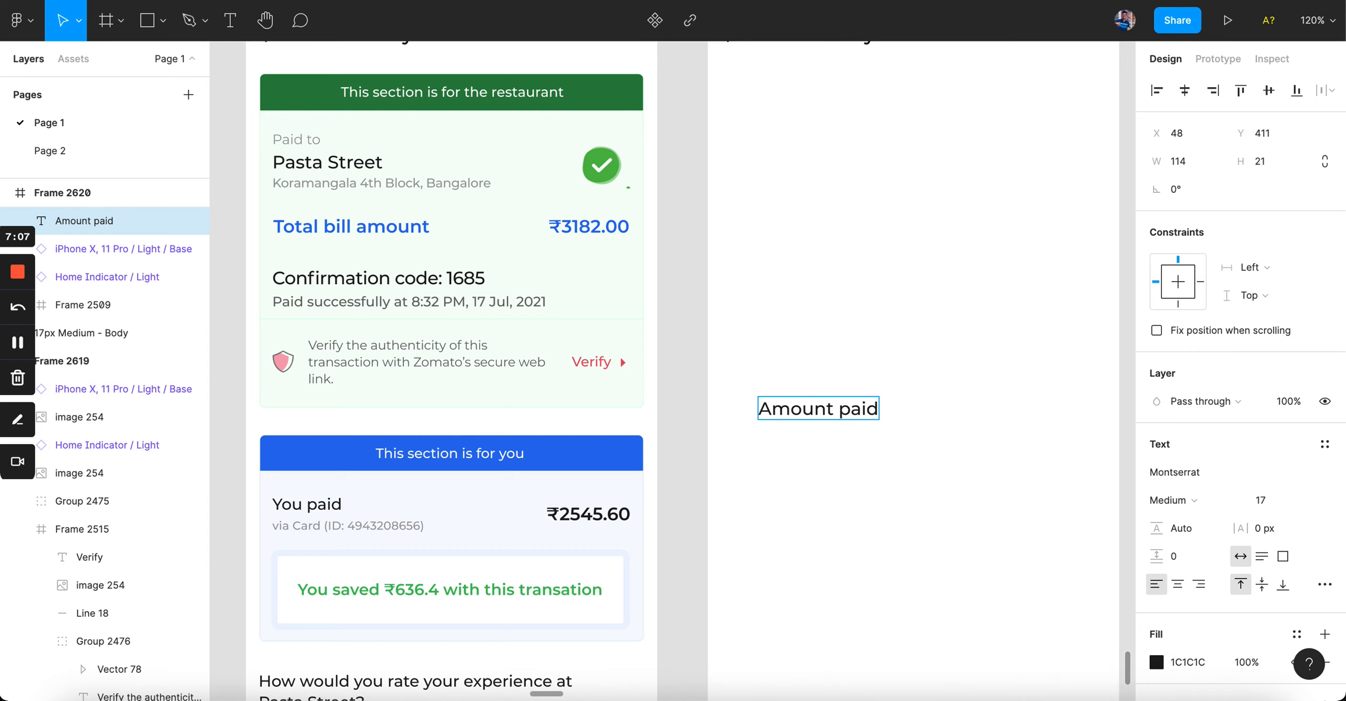
{"action": "key", "text": "Escape"}
Step: Place a copy to the right of it and paste in the price '₹2545.60'
{"action": "scroll", "coordinate": [923, 459], "scroll_direction": "right", "scroll_amount": 3}
{"action": "scroll", "coordinate": [922, 459], "scroll_direction": "down", "scroll_amount": 1}
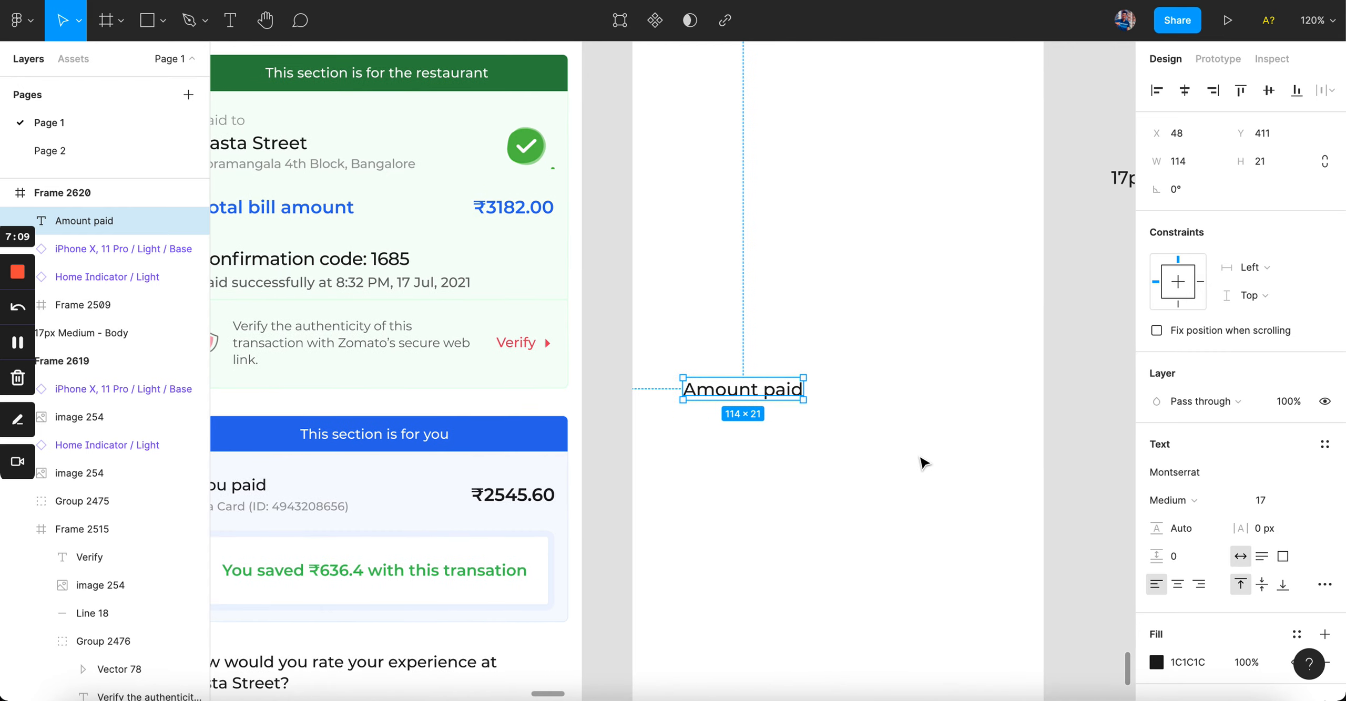
{"action": "left_click_drag", "start_coordinate": [763, 401], "coordinate": [974, 400]}
{"action": "left_click", "coordinate": [514, 492]}
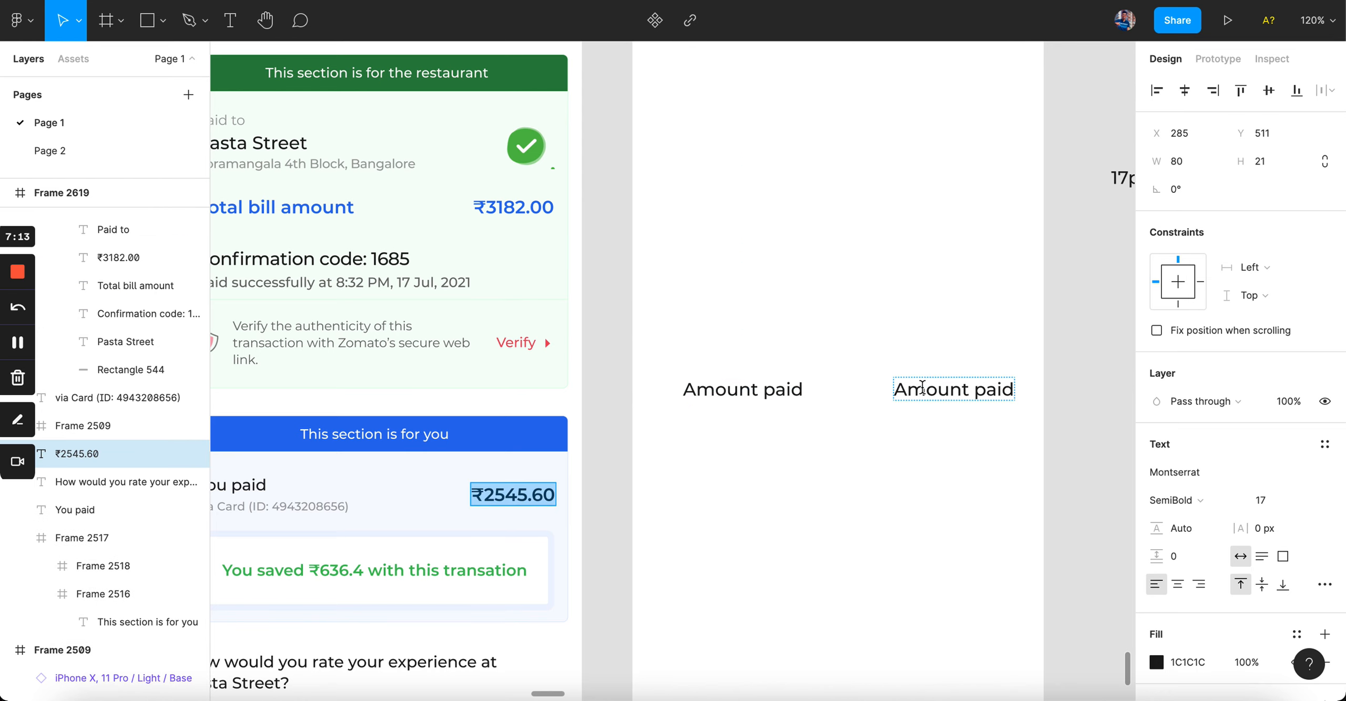
{"action": "left_click", "coordinate": [927, 384]}
{"action": "double_click", "coordinate": [927, 383]}
{"action": "key", "text": "ctrl+v"}
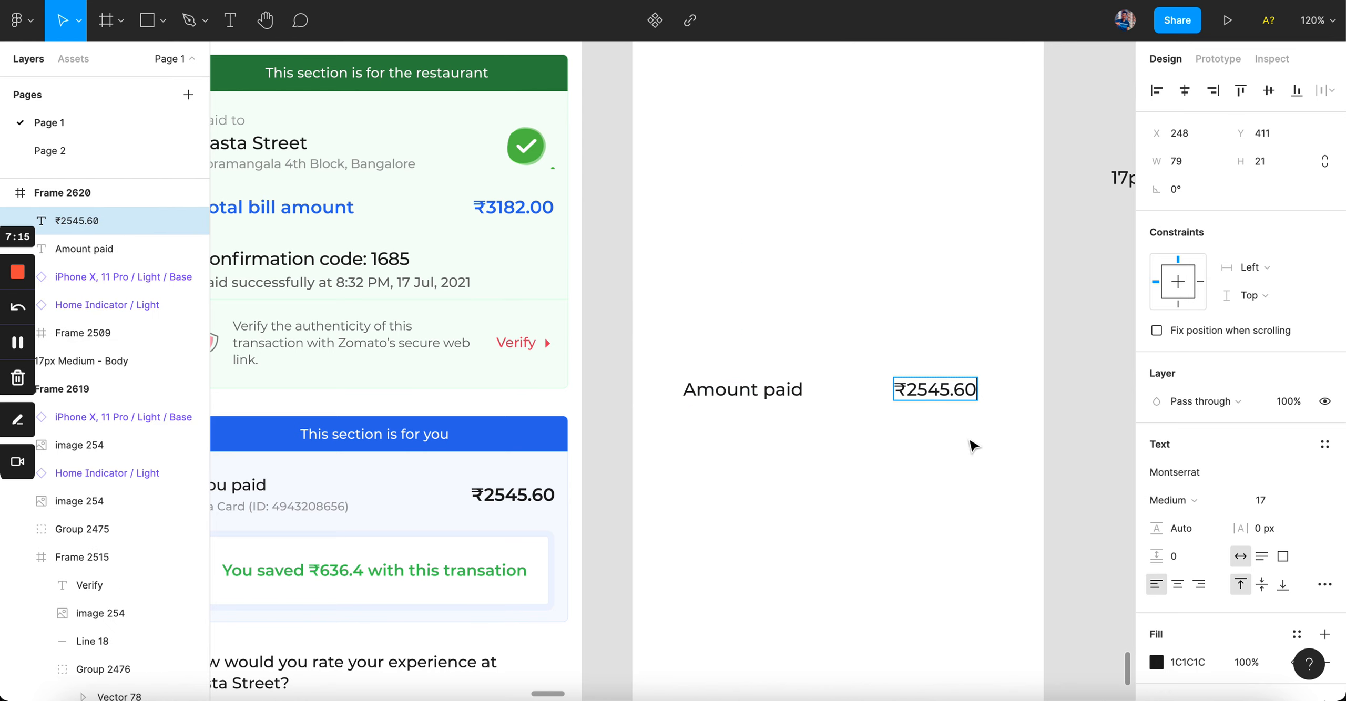
{"action": "left_click", "coordinate": [970, 442]}
{"action": "scroll", "coordinate": [881, 442], "scroll_direction": "down", "scroll_amount": 3}
{"action": "scroll", "coordinate": [881, 441], "scroll_direction": "left", "scroll_amount": 1}
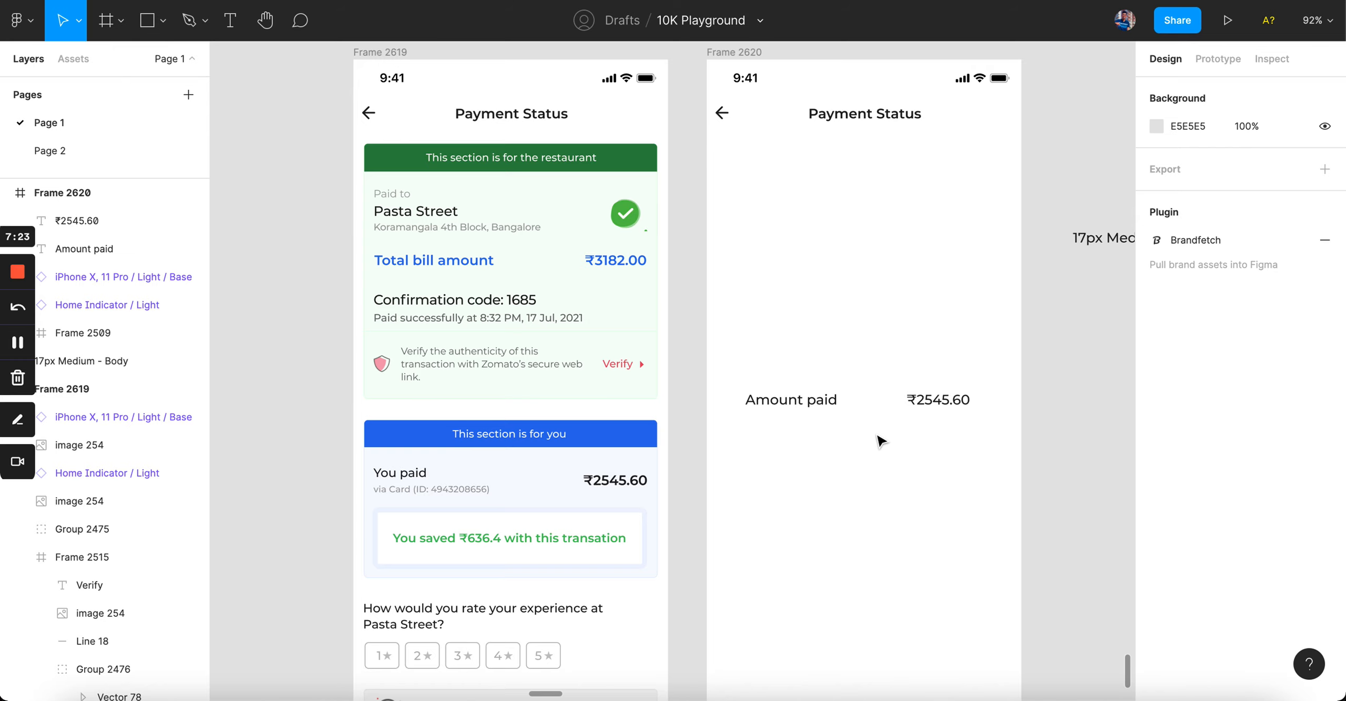
{"action": "scroll", "coordinate": [881, 442], "scroll_direction": "up", "scroll_amount": 5}
{"action": "scroll", "coordinate": [902, 432], "scroll_direction": "down", "scroll_amount": 3}
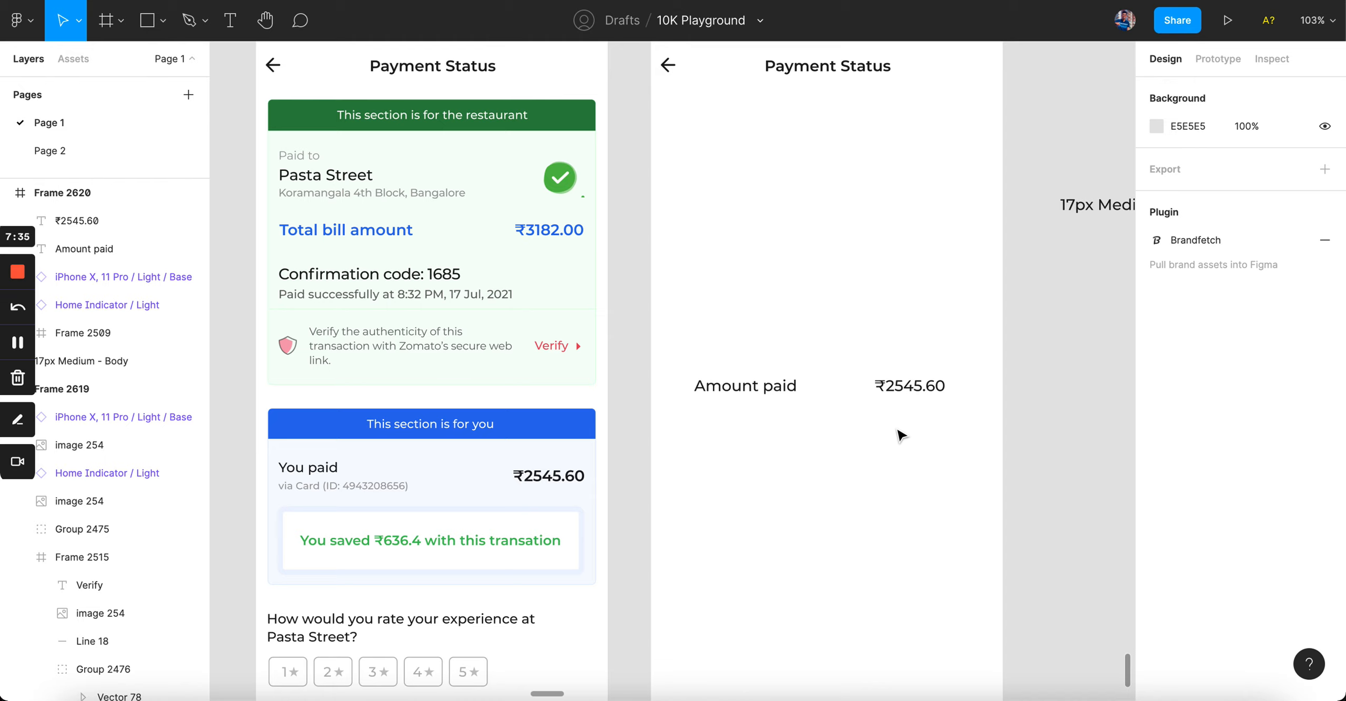
Step: Spread 'Amount paid' and '₹2545.60' toward the frame's left and right edges
{"action": "left_click_drag", "start_coordinate": [932, 391], "coordinate": [959, 391]}
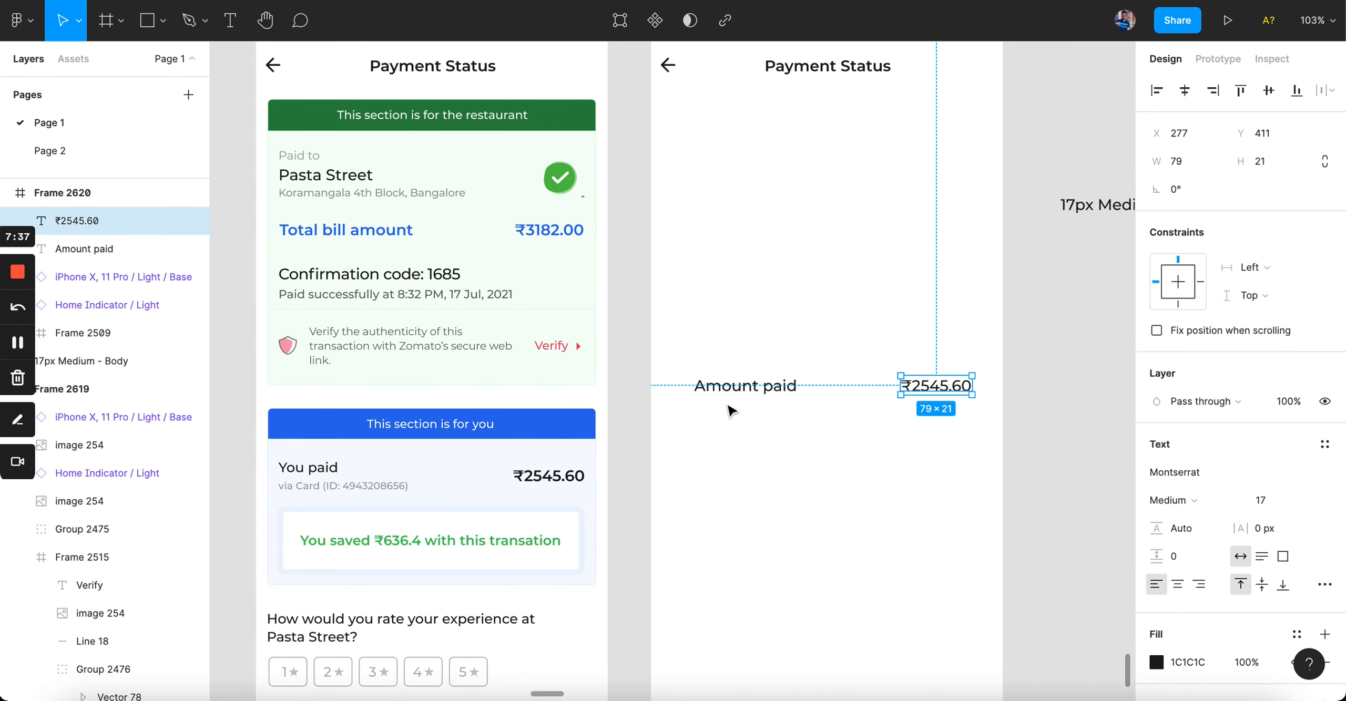
{"action": "scroll", "coordinate": [743, 392], "scroll_direction": "up", "scroll_amount": 2}
{"action": "left_click_drag", "start_coordinate": [769, 381], "coordinate": [749, 387]}
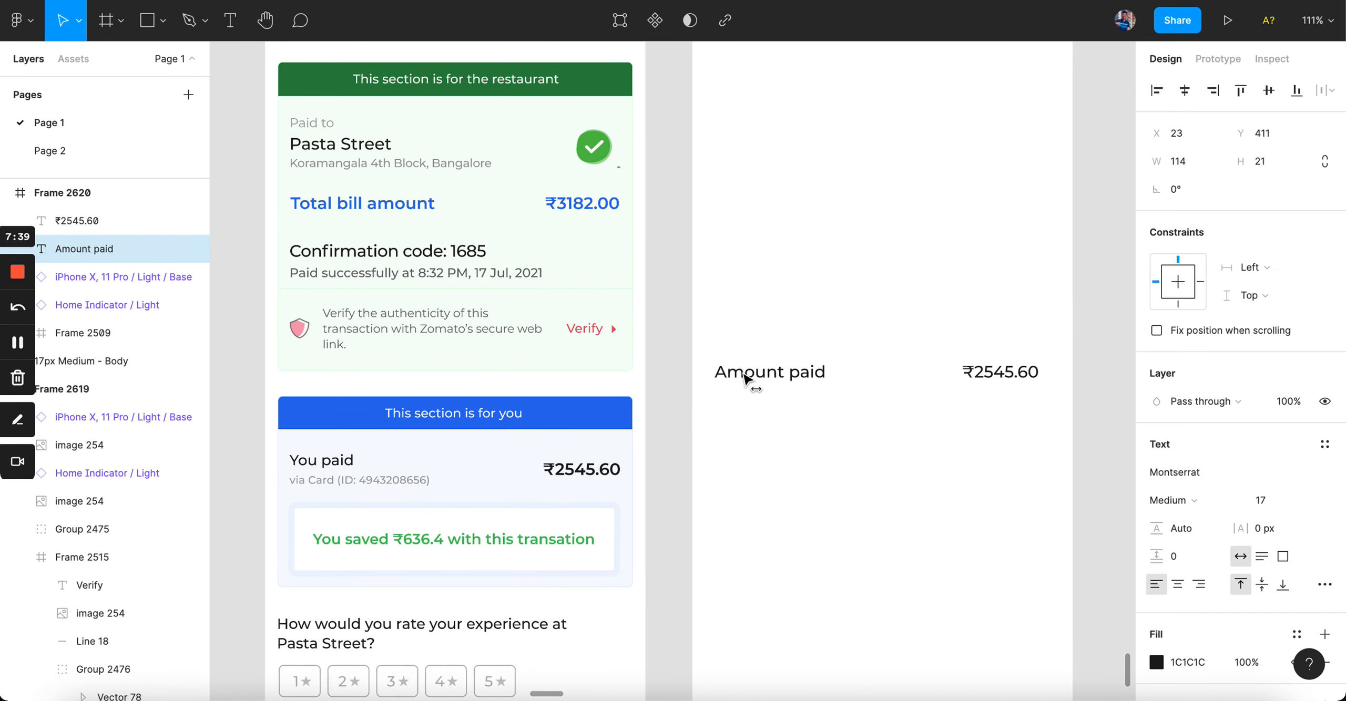
{"action": "left_click", "coordinate": [991, 377]}
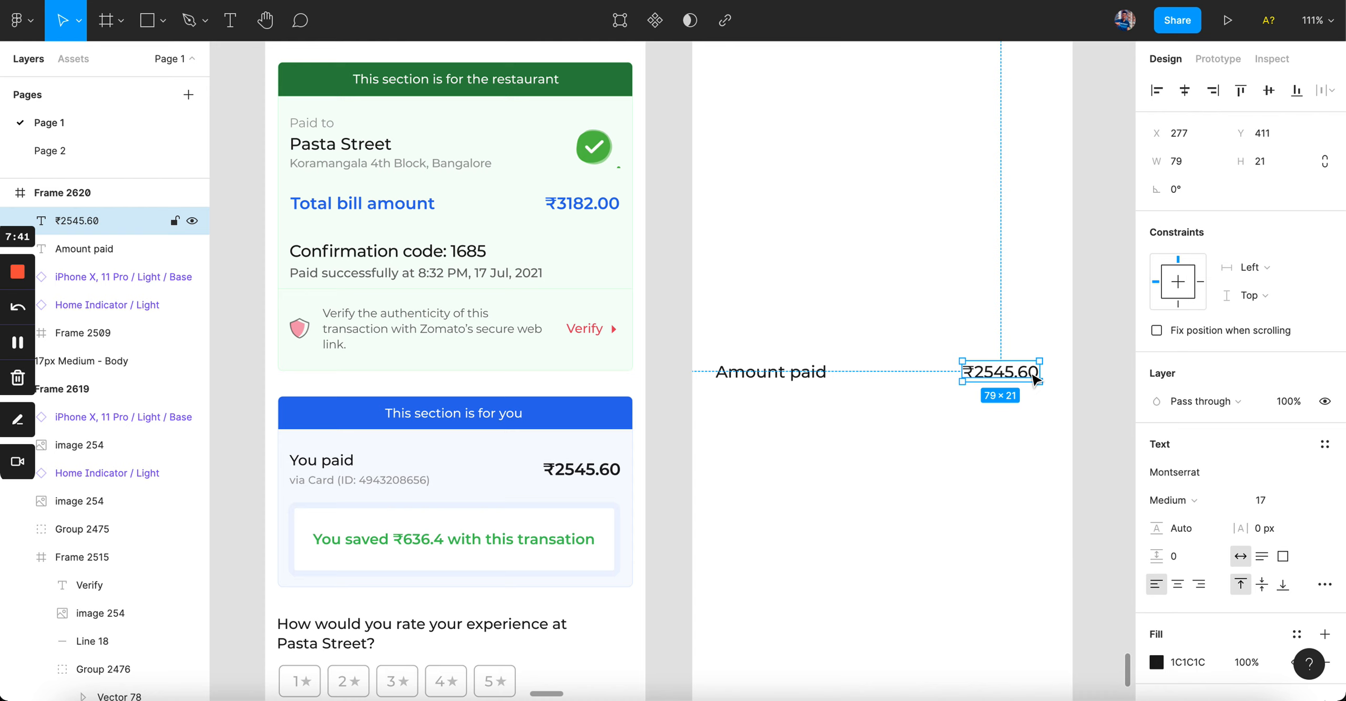
{"action": "scroll", "coordinate": [784, 387], "scroll_direction": "right", "scroll_amount": 3}
{"action": "scroll", "coordinate": [775, 380], "scroll_direction": "up", "scroll_amount": 3}
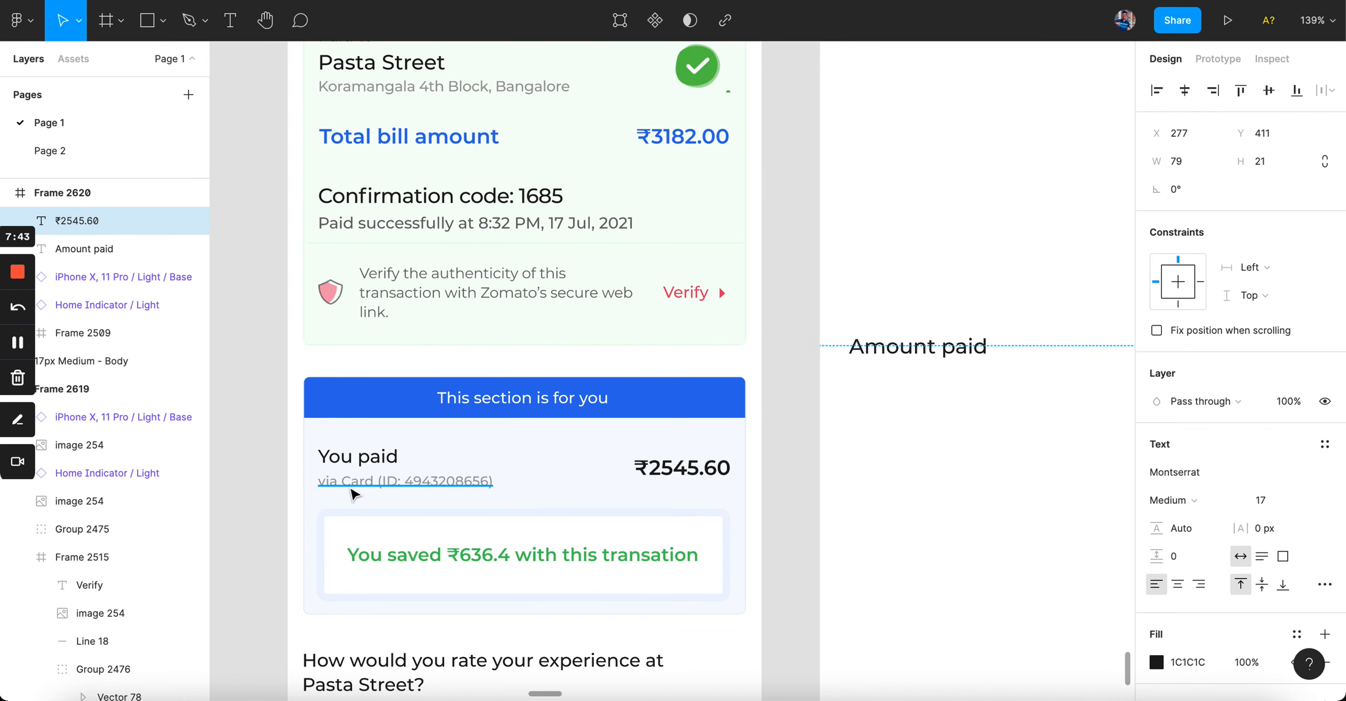
{"action": "left_click", "coordinate": [368, 485]}
{"action": "scroll", "coordinate": [410, 491], "scroll_direction": "down", "scroll_amount": 3}
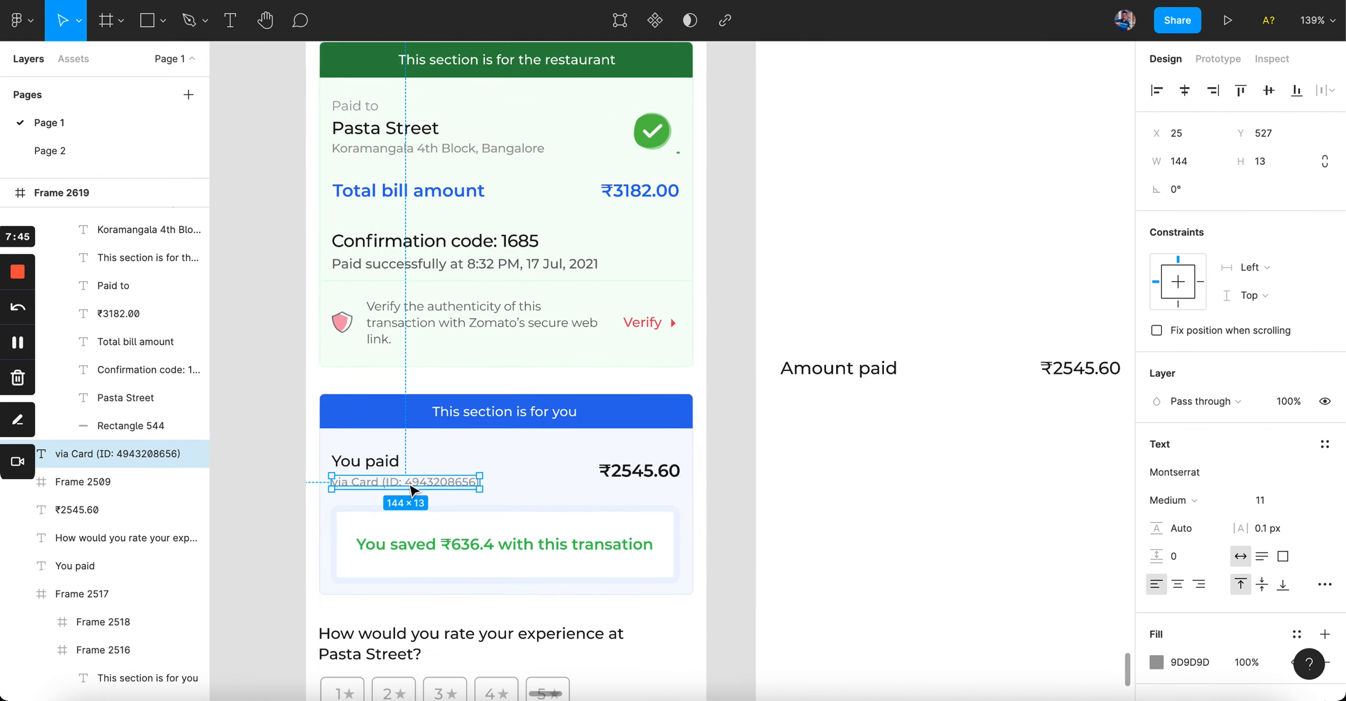
{"action": "scroll", "coordinate": [471, 495], "scroll_direction": "up", "scroll_amount": 2}
{"action": "scroll", "coordinate": [368, 497], "scroll_direction": "up", "scroll_amount": 4}
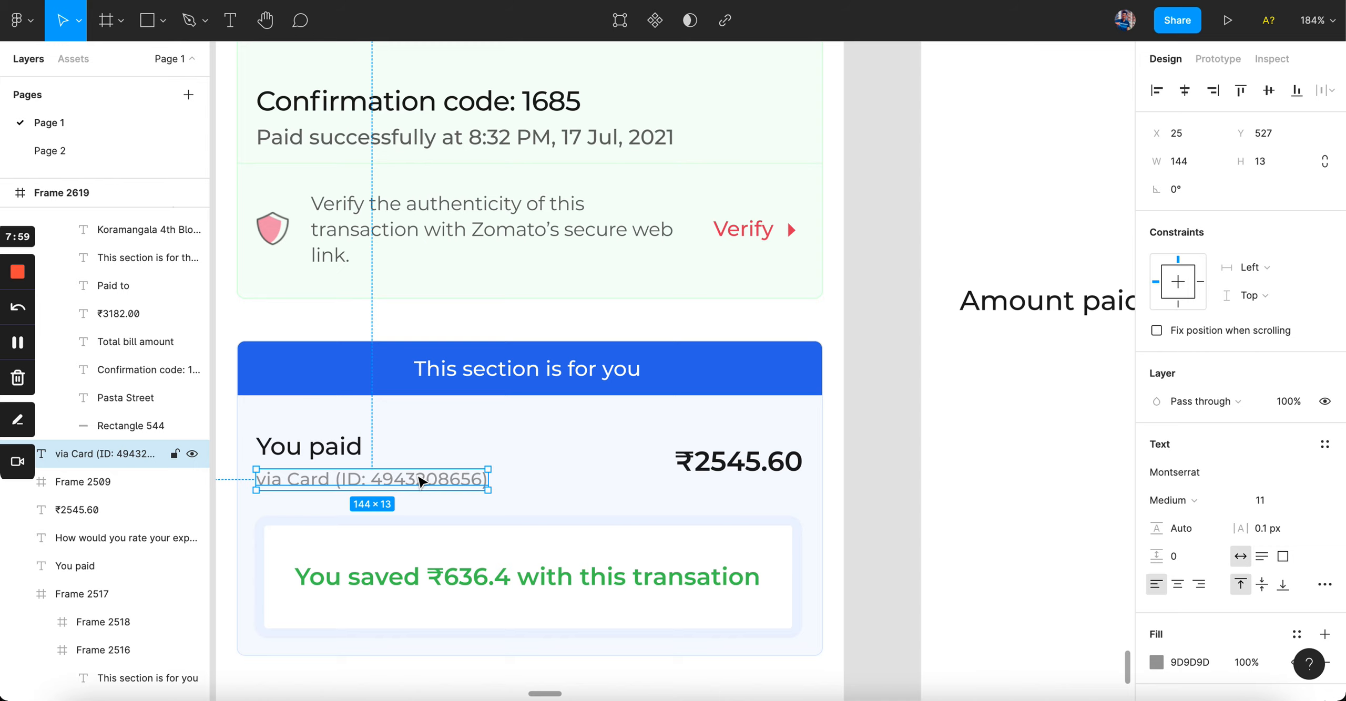
{"action": "scroll", "coordinate": [421, 483], "scroll_direction": "down", "scroll_amount": 2}
{"action": "scroll", "coordinate": [421, 482], "scroll_direction": "right", "scroll_amount": 3}
Step: Duplicate 'Amount paid' just below it and paste in the original's via Card text
{"action": "left_click", "coordinate": [738, 316]}
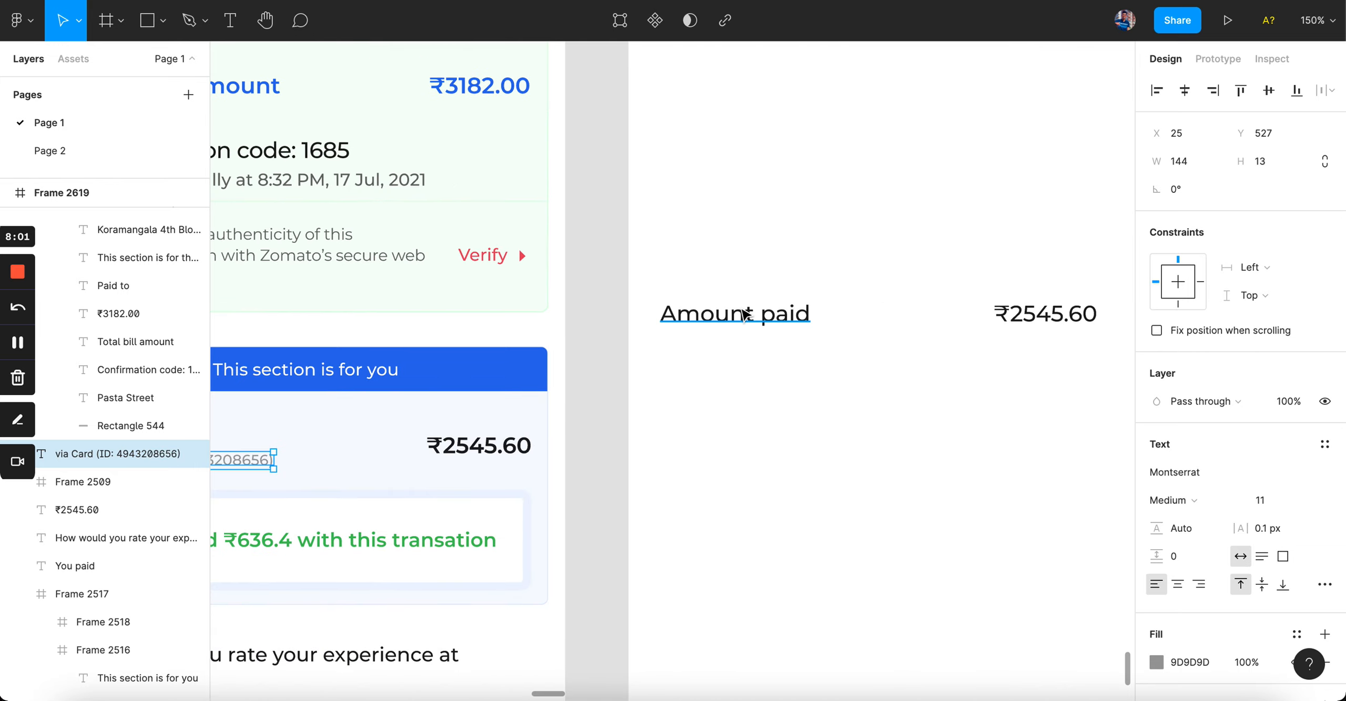
{"action": "left_click_drag", "start_coordinate": [742, 318], "coordinate": [741, 346]}
{"action": "scroll", "coordinate": [757, 350], "scroll_direction": "left", "scroll_amount": 3}
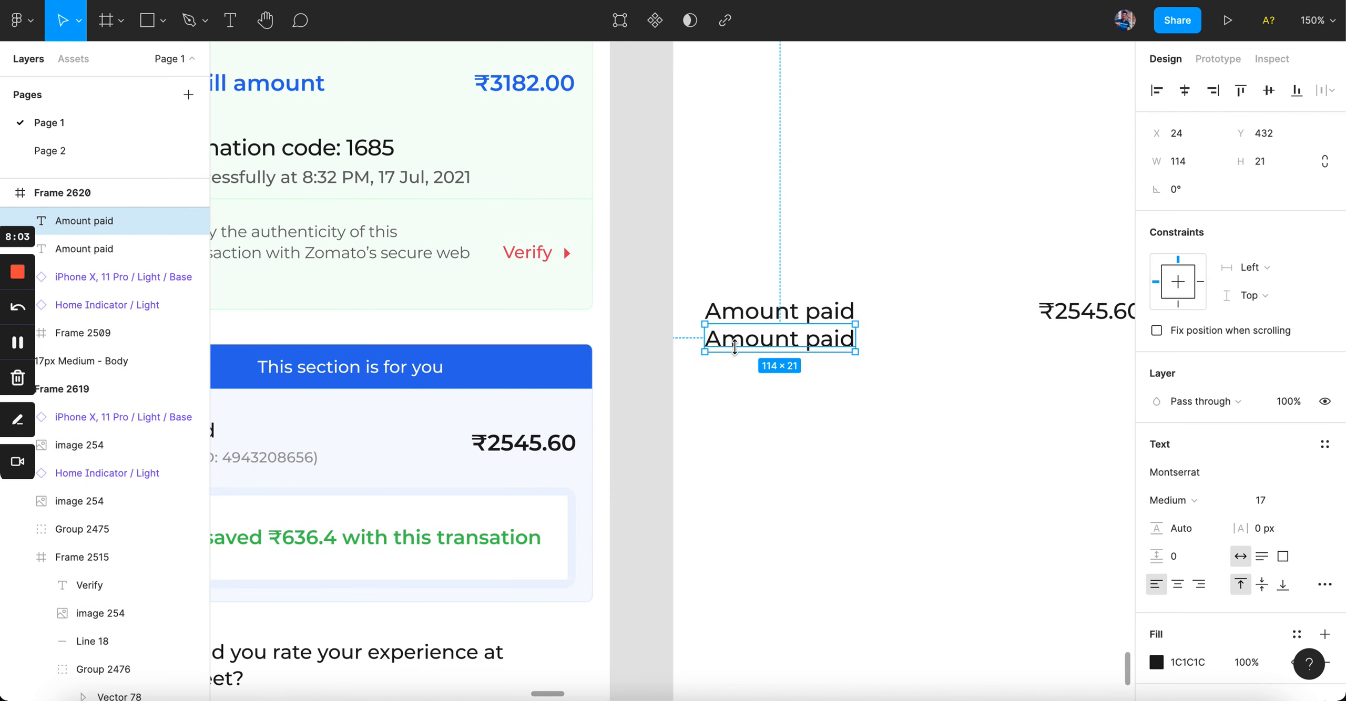
{"action": "double_click", "coordinate": [862, 336]}
{"action": "type", "text": "pa"}
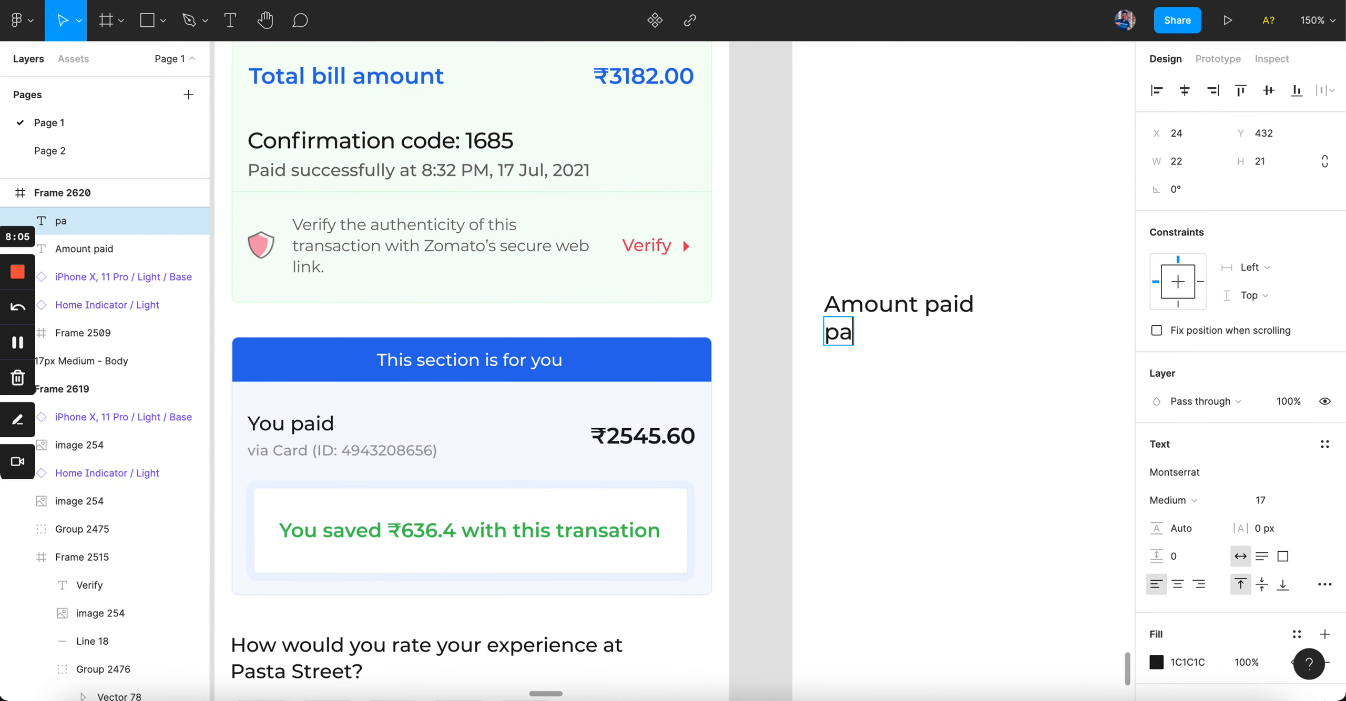
{"action": "double_click", "coordinate": [330, 455]}
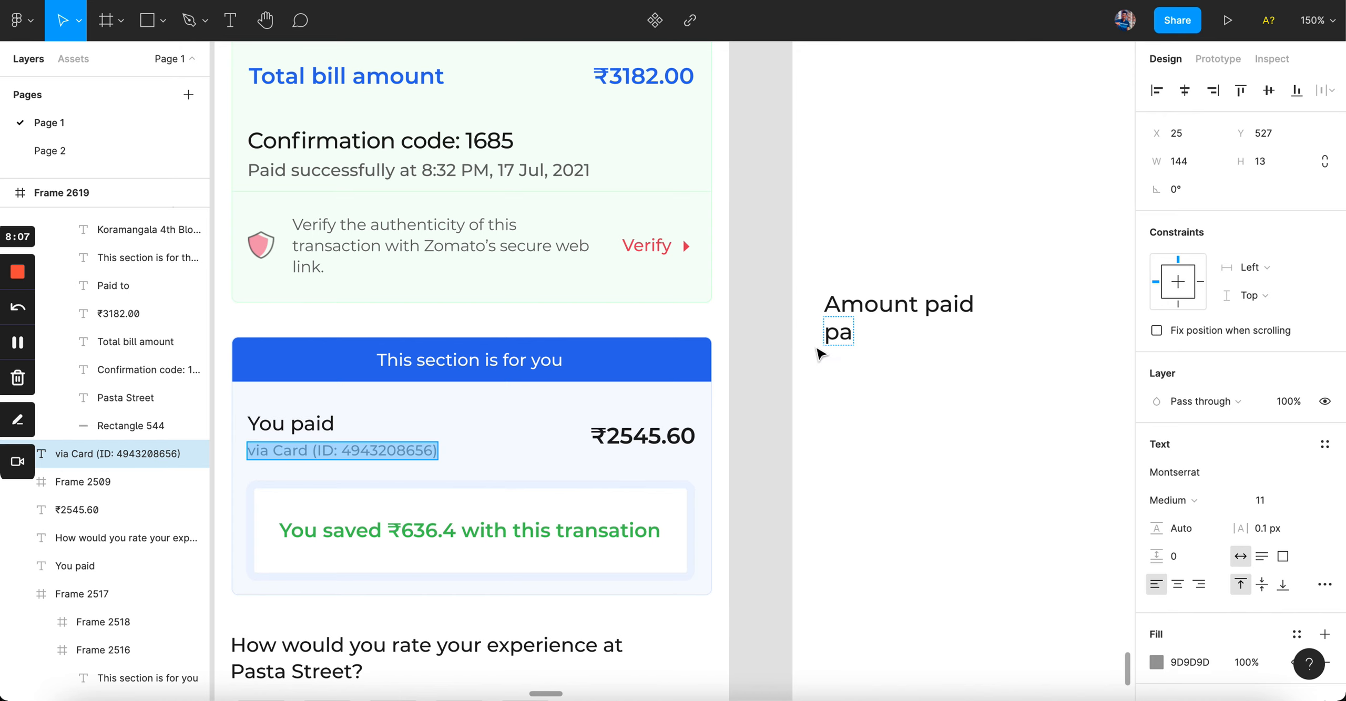
{"action": "double_click", "coordinate": [831, 332]}
{"action": "key", "text": "ctrl+v"}
{"action": "key", "text": "Escape"}
{"action": "scroll", "coordinate": [952, 411], "scroll_direction": "right", "scroll_amount": 4}
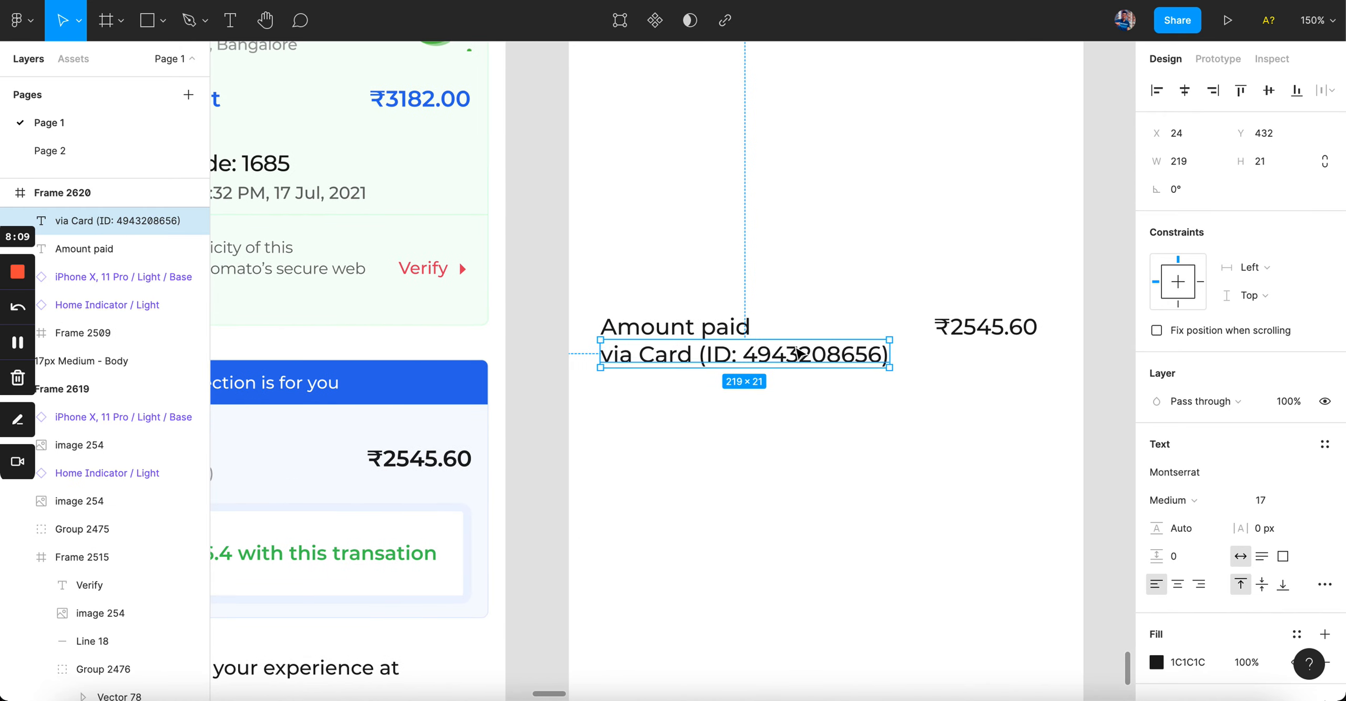
{"action": "scroll", "coordinate": [733, 351], "scroll_direction": "up", "scroll_amount": 2}
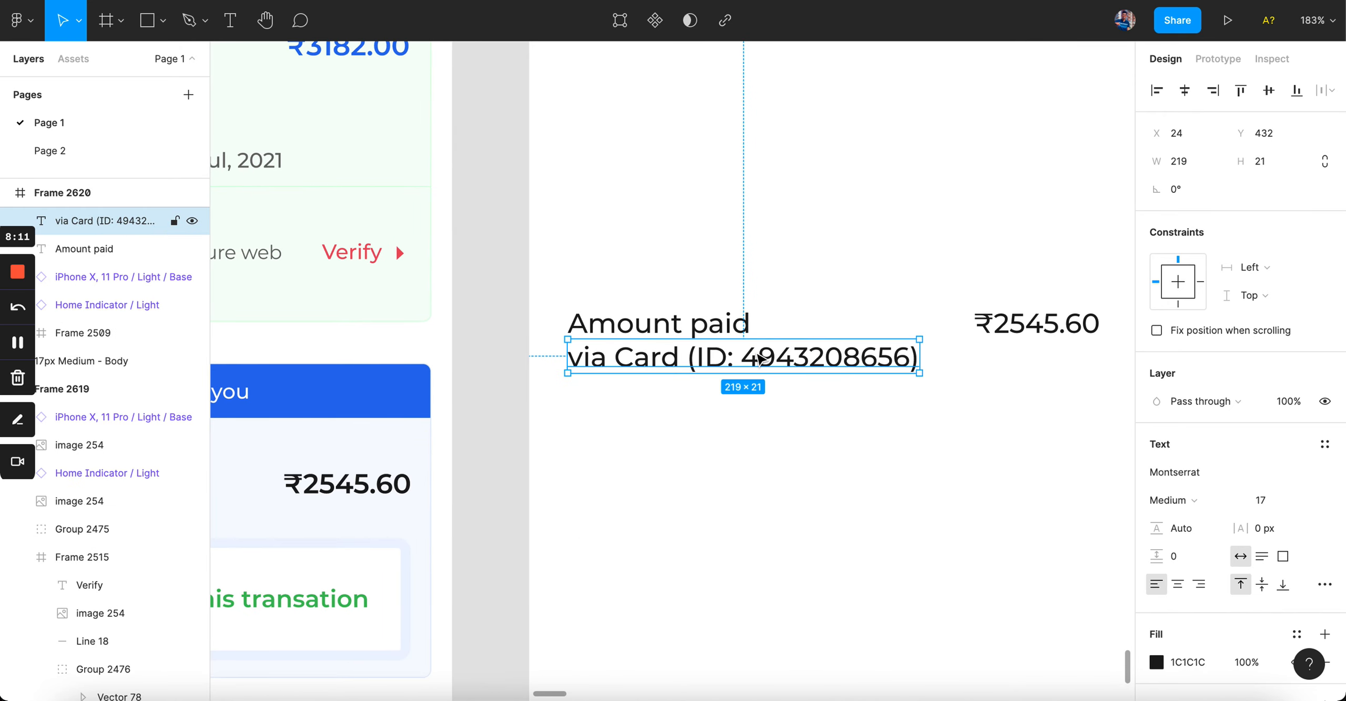
{"action": "scroll", "coordinate": [760, 359], "scroll_direction": "down", "scroll_amount": 5}
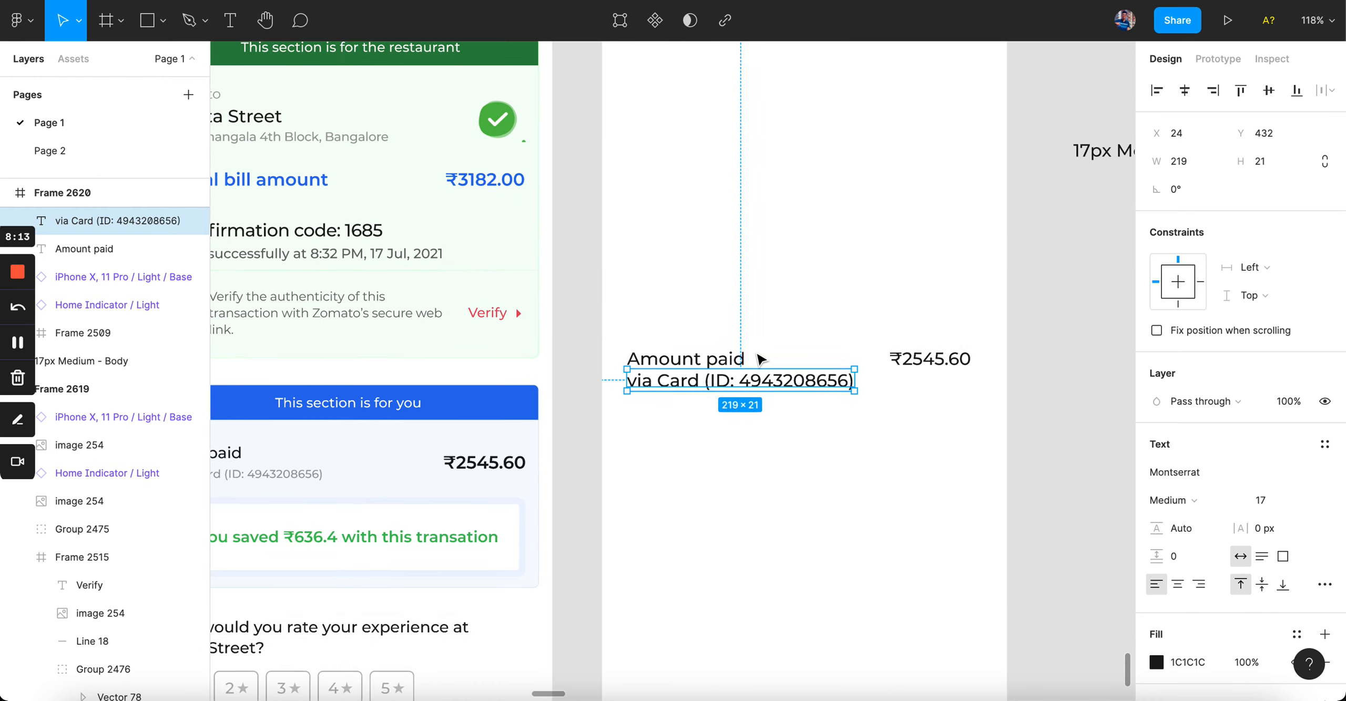
{"action": "left_click", "coordinate": [17, 342]}
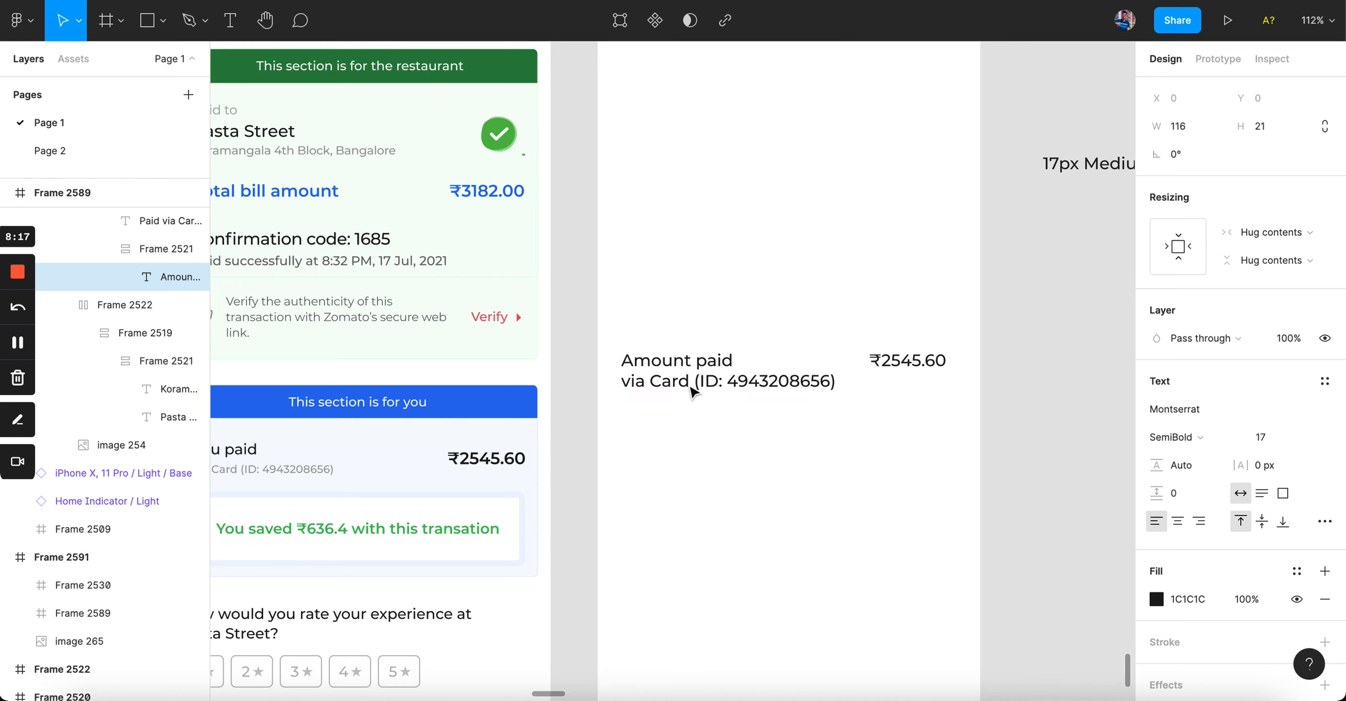
{"action": "scroll", "coordinate": [689, 388], "scroll_direction": "up", "scroll_amount": 5}
{"action": "scroll", "coordinate": [716, 381], "scroll_direction": "down", "scroll_amount": 5}
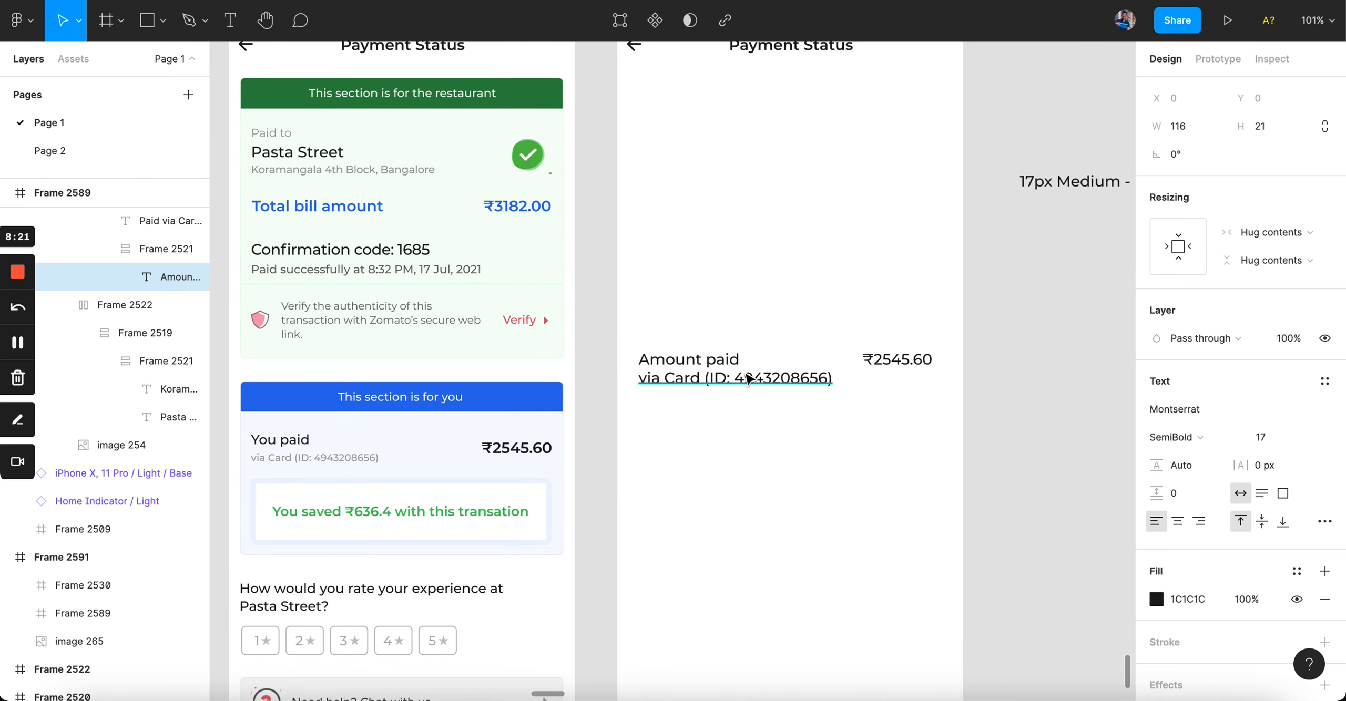
Step: Move the via Card line slightly lower and set its font size to 14
{"action": "left_click", "coordinate": [710, 380]}
{"action": "scroll", "coordinate": [710, 379], "scroll_direction": "up", "scroll_amount": 4}
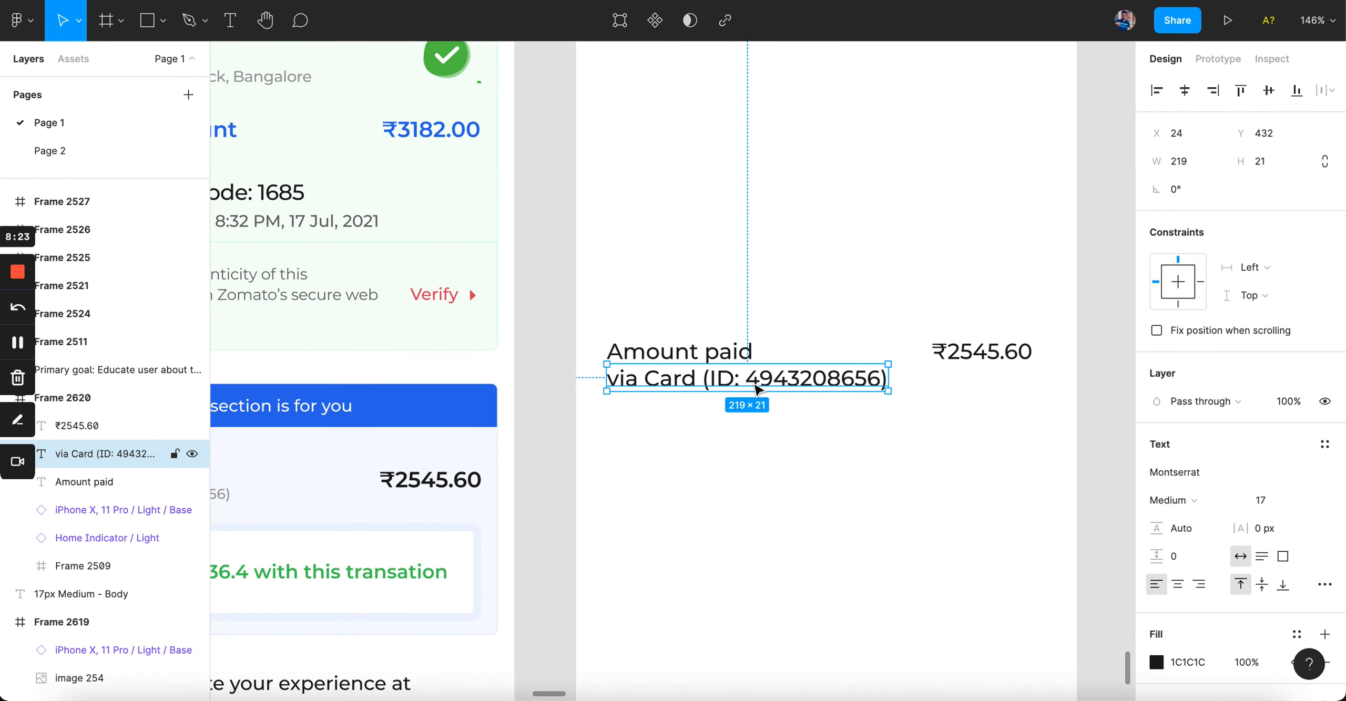
{"action": "left_click_drag", "start_coordinate": [754, 381], "coordinate": [757, 399]}
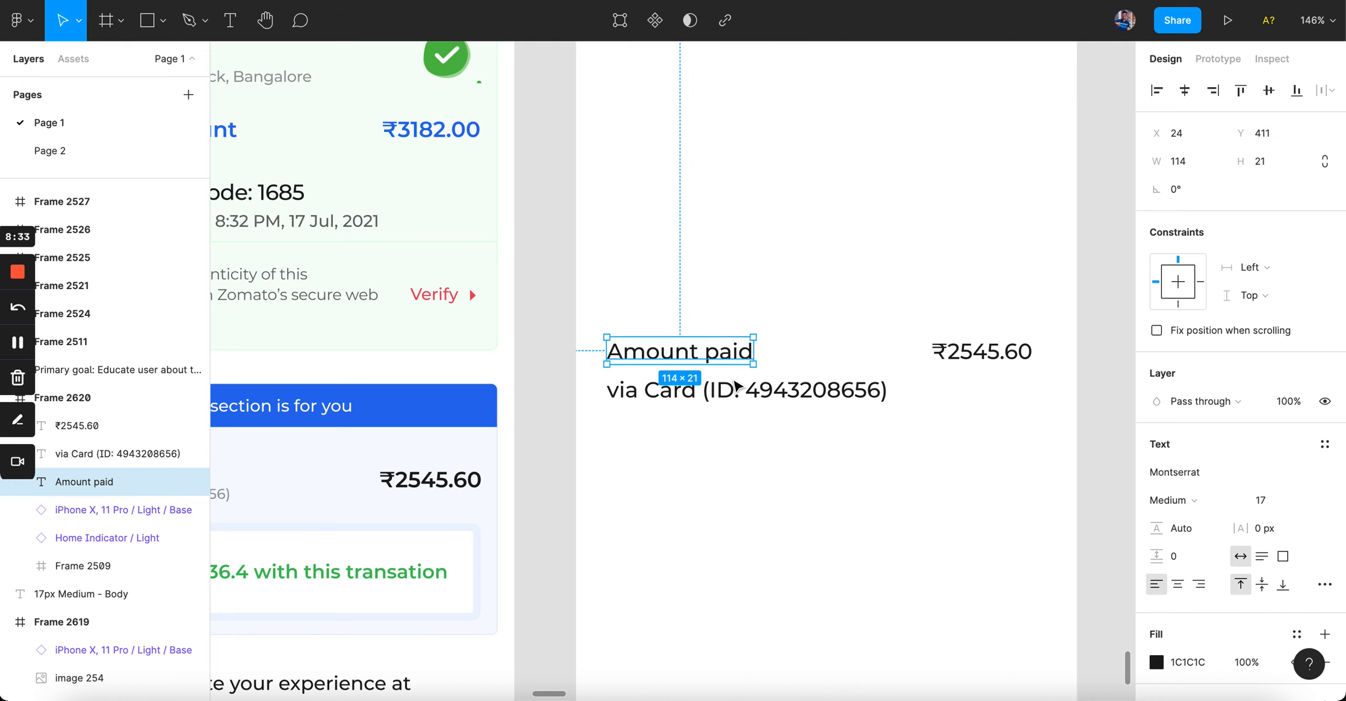
{"action": "left_click", "coordinate": [1269, 504]}
{"action": "key", "text": "BackSpace"}
{"action": "type", "text": "4"}
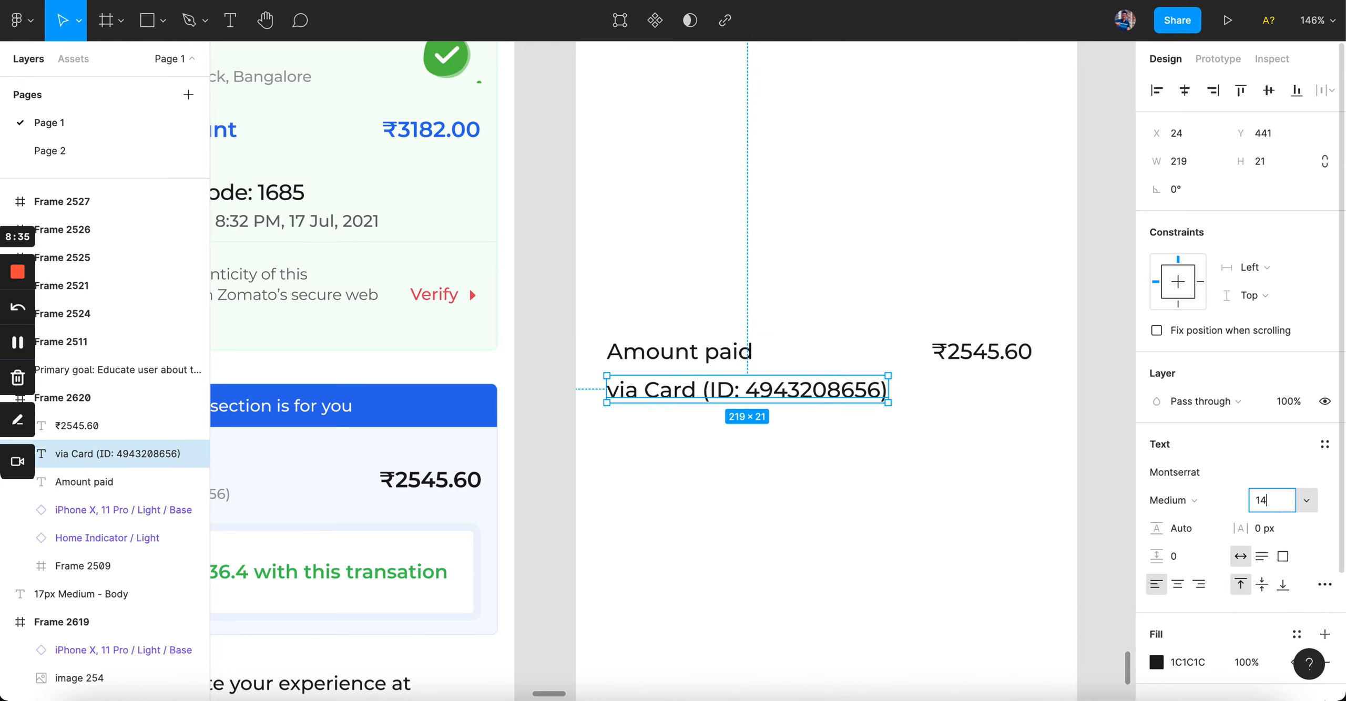
{"action": "key", "text": "Return"}
{"action": "left_click", "coordinate": [933, 480]}
{"action": "scroll", "coordinate": [782, 385], "scroll_direction": "down", "scroll_amount": 1}
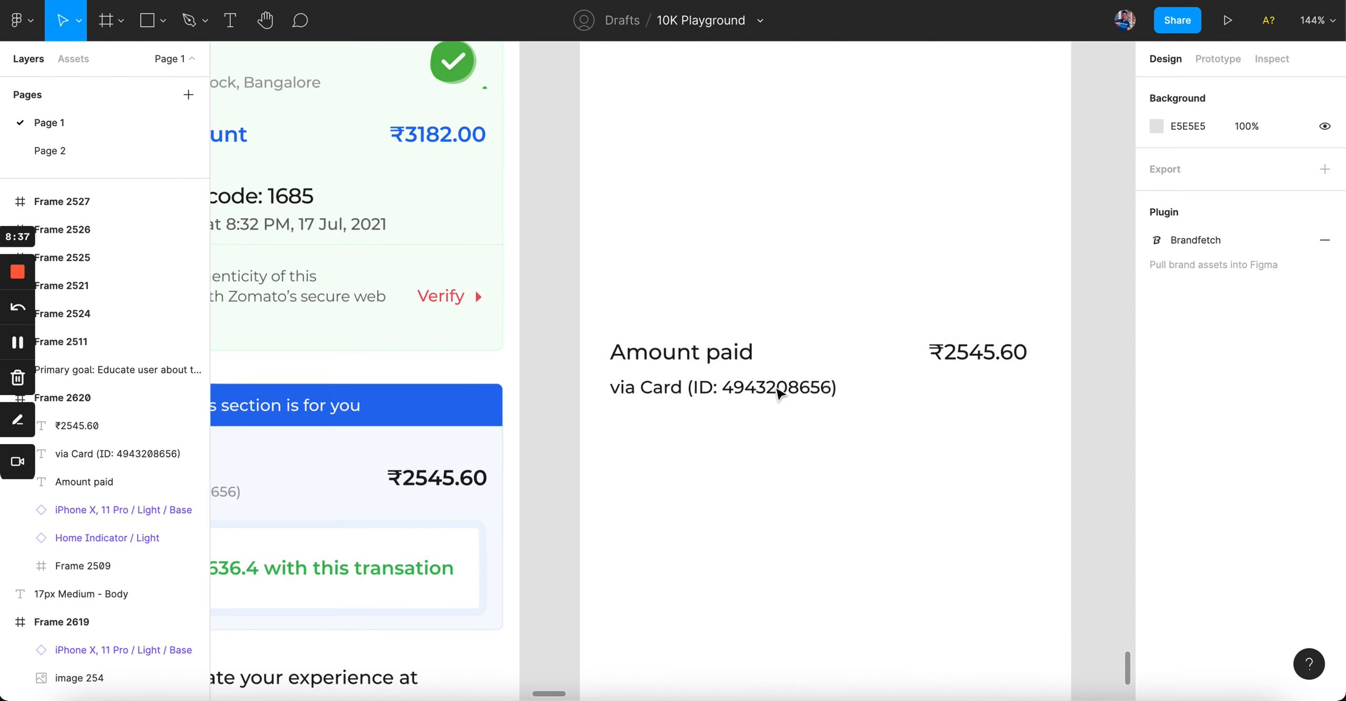
{"action": "left_click", "coordinate": [773, 387]}
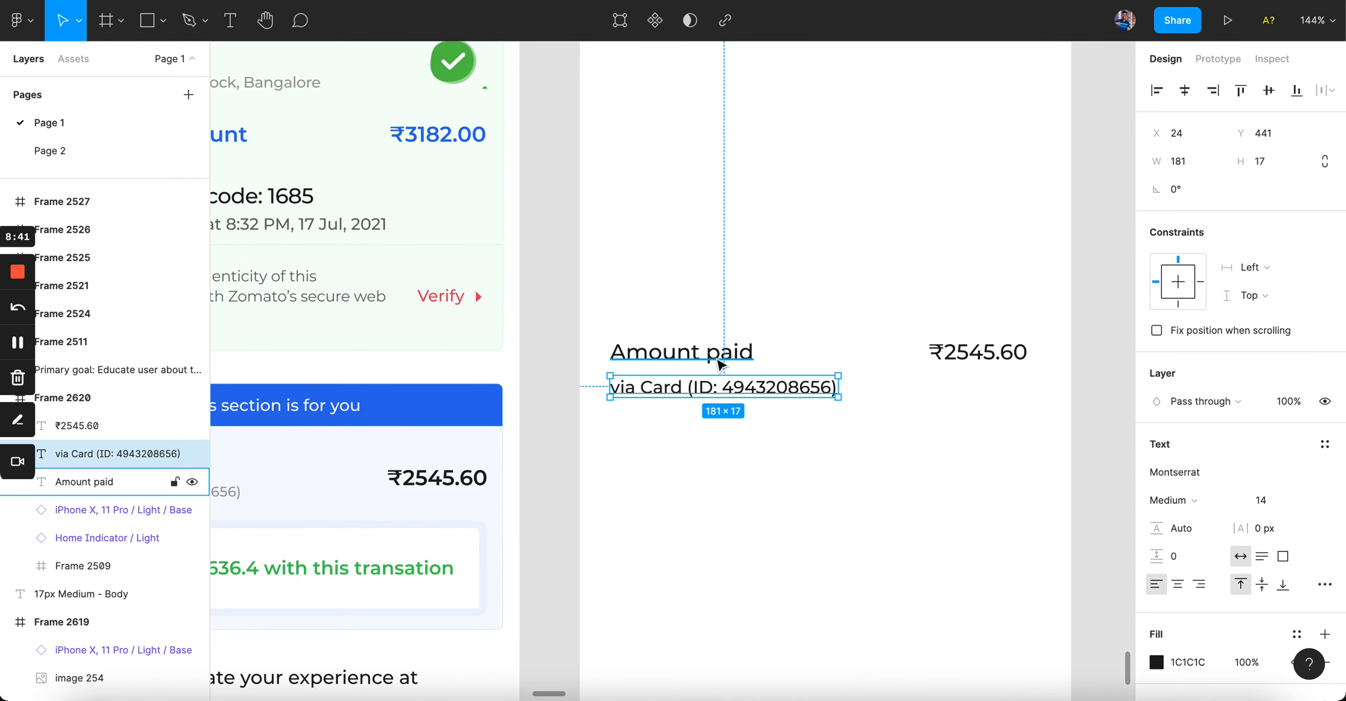
{"action": "scroll", "coordinate": [719, 361], "scroll_direction": "right", "scroll_amount": 3}
Step: Copy 'Amount paid' beside the frame and rewrite it as '1. Change font size'
{"action": "left_click_drag", "start_coordinate": [542, 351], "coordinate": [1064, 351]}
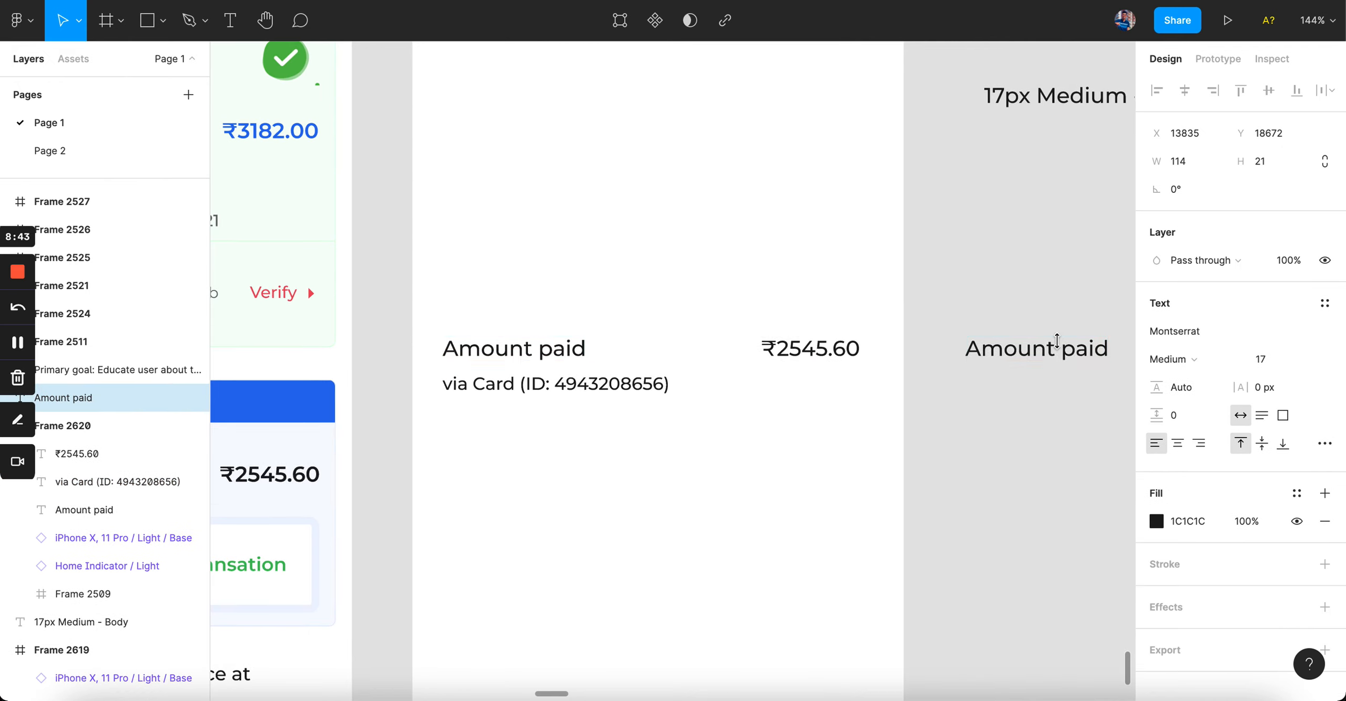
{"action": "scroll", "coordinate": [1055, 341], "scroll_direction": "right", "scroll_amount": 5}
{"action": "double_click", "coordinate": [782, 347]}
{"action": "type", "text": "1."}
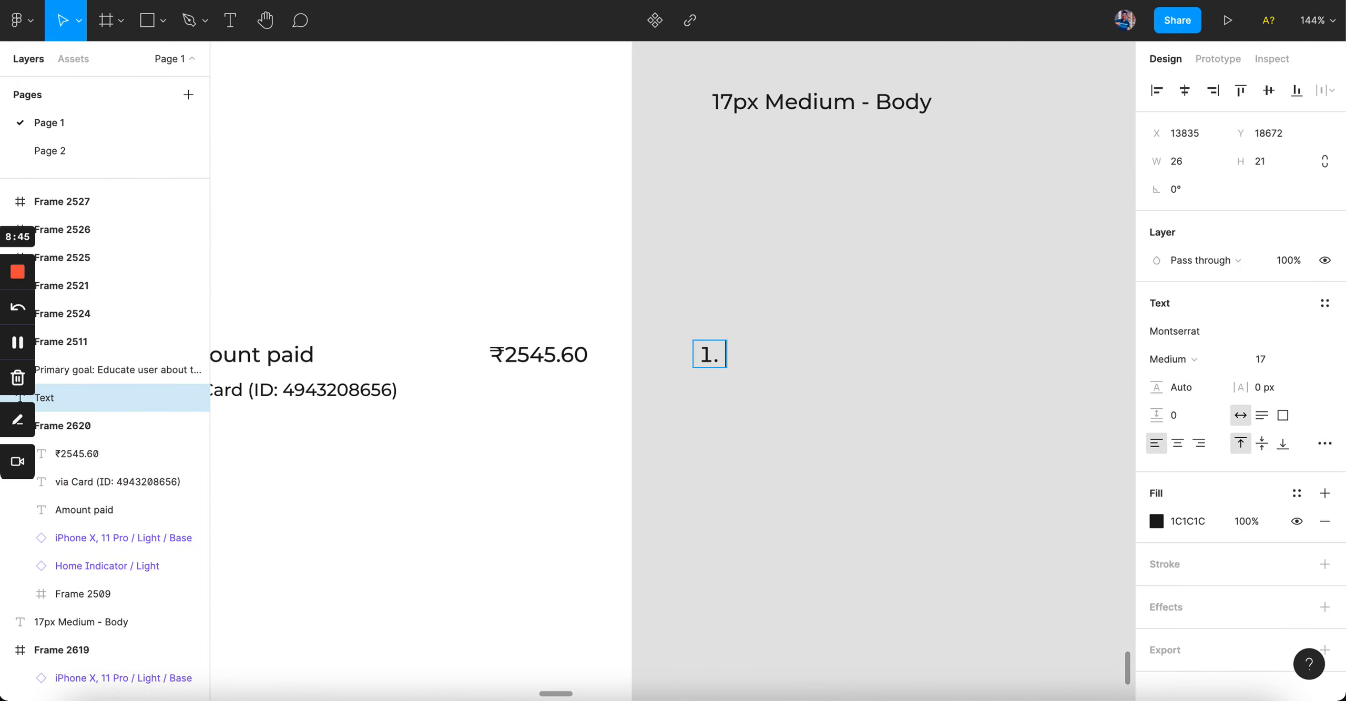
{"action": "type", "text": " Chang"}
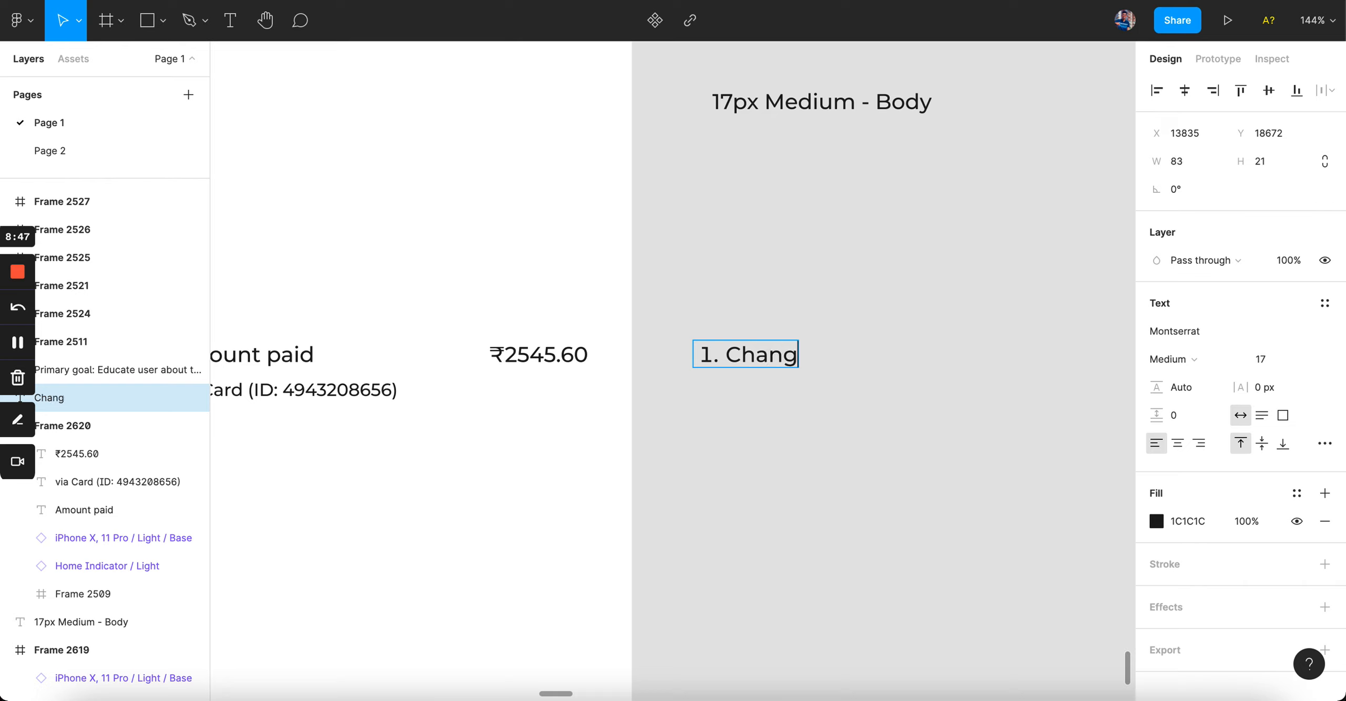
{"action": "type", "text": "e font size"}
{"action": "key", "text": "Return"}
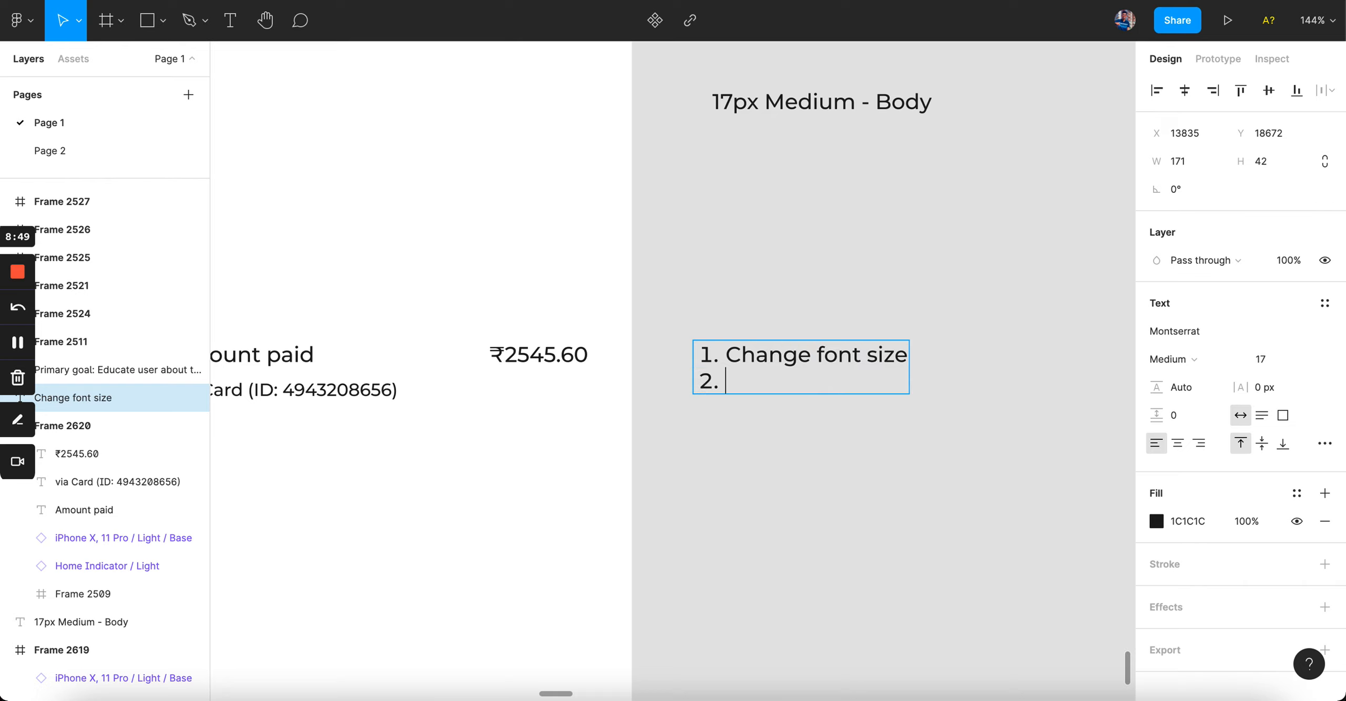
Step: Add 'Change font weight' and 'Change text opacity' as the next numbered lines
{"action": "type", "text": "Chnage"}
{"action": "key", "text": "BackSpace"}
{"action": "key", "text": "BackSpace"}
{"action": "key", "text": "BackSpace"}
{"action": "key", "text": "BackSpace"}
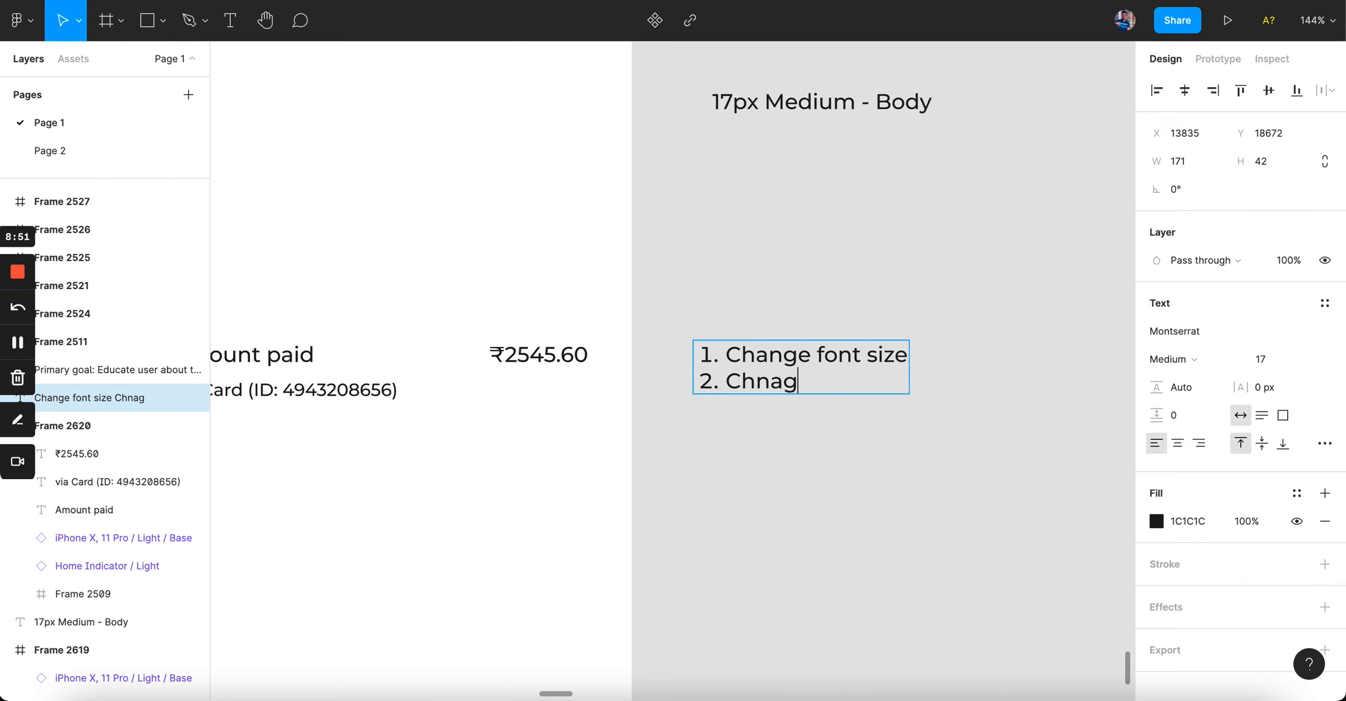
{"action": "type", "text": "ange font weigth"}
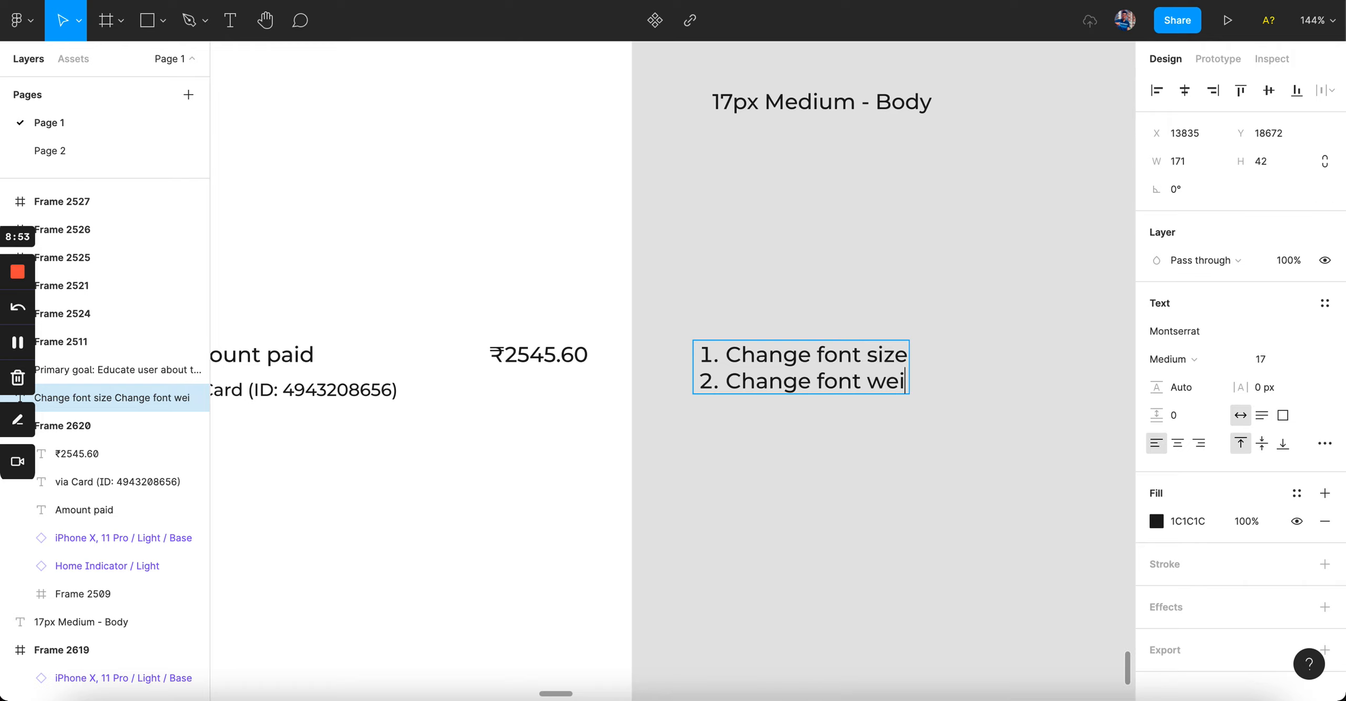
{"action": "key", "text": "Return"}
{"action": "key", "text": "BackSpace"}
{"action": "key", "text": "BackSpace"}
{"action": "key", "text": "BackSpace"}
{"action": "key", "text": "BackSpace"}
{"action": "type", "text": "ht"}
{"action": "key", "text": "Return"}
{"action": "type", "text": "Ch"}
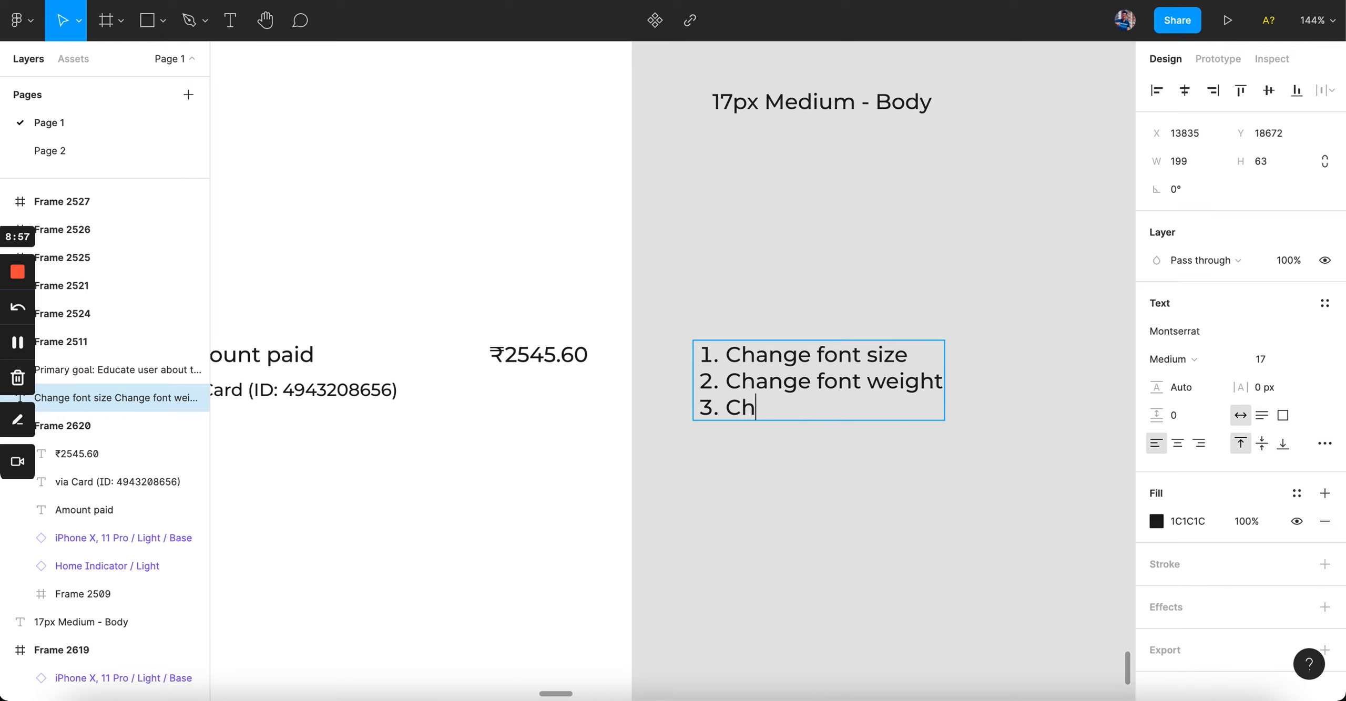
{"action": "type", "text": "ange text "}
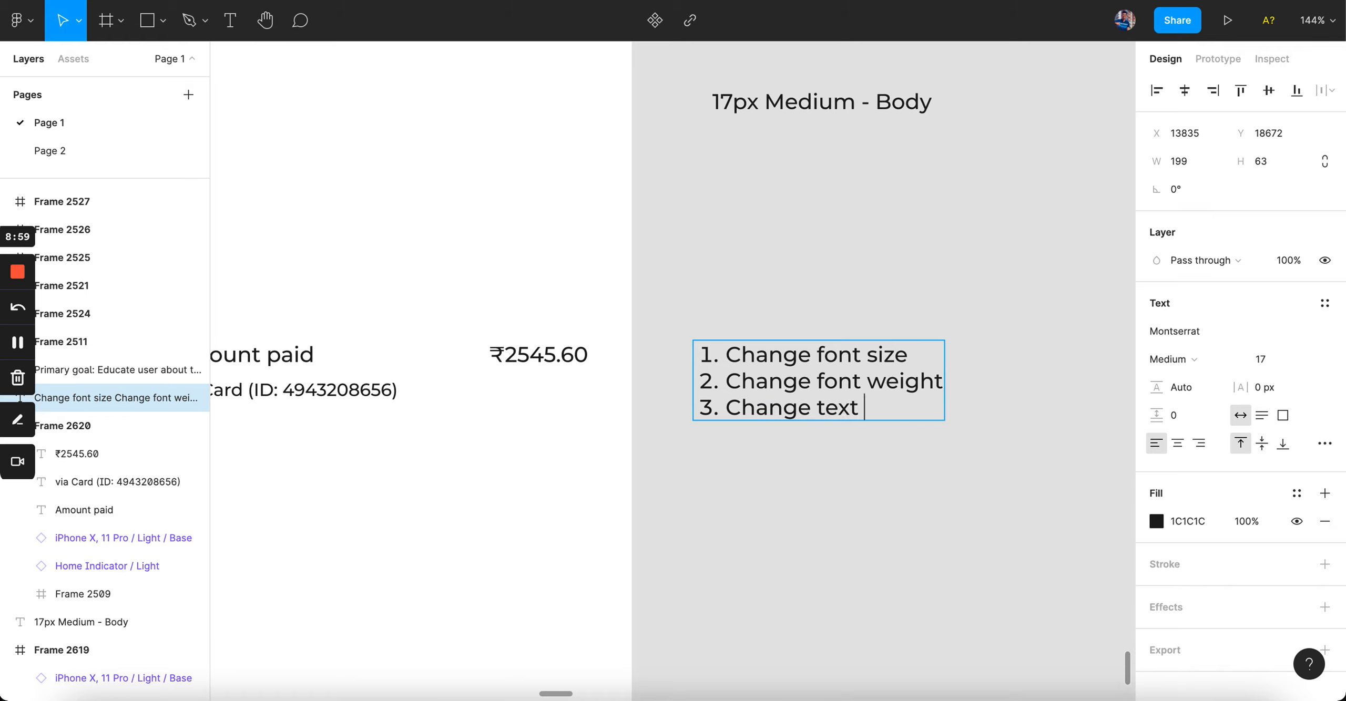
{"action": "type", "text": "opacity"}
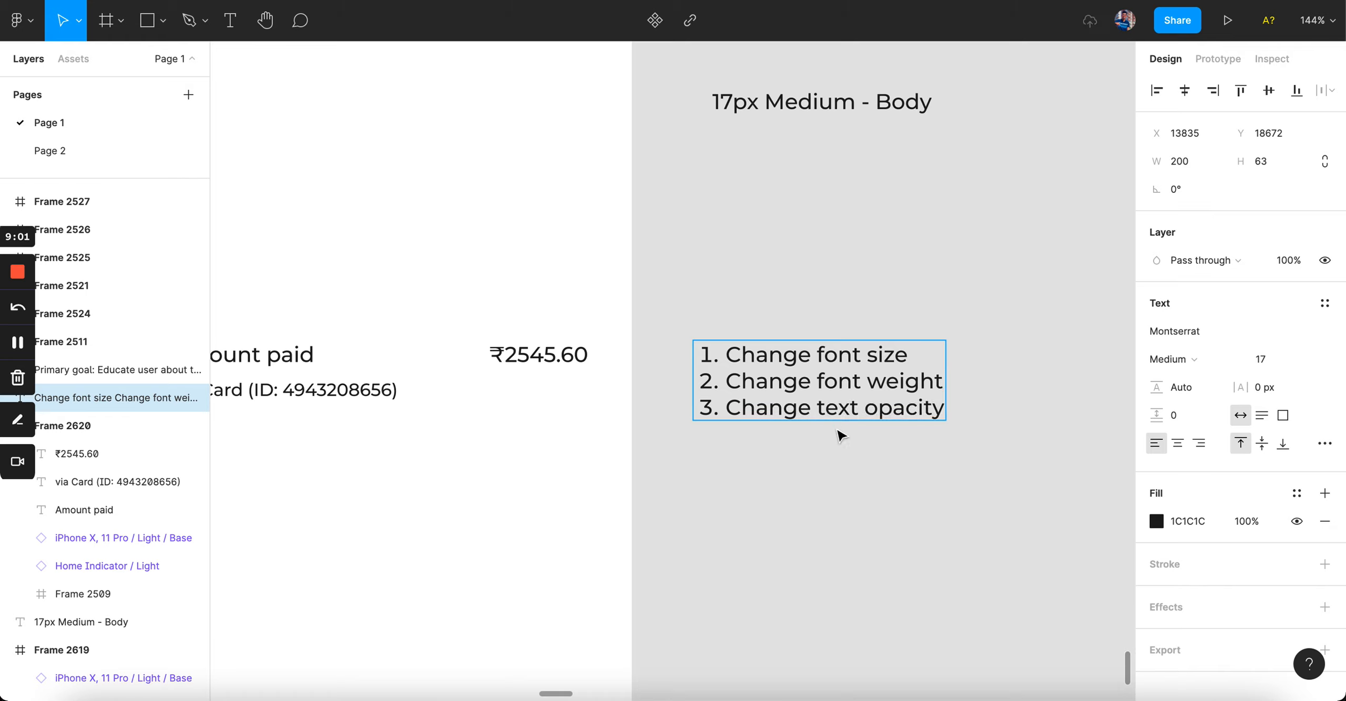
{"action": "key", "text": "Escape"}
{"action": "scroll", "coordinate": [840, 479], "scroll_direction": "left", "scroll_amount": 3}
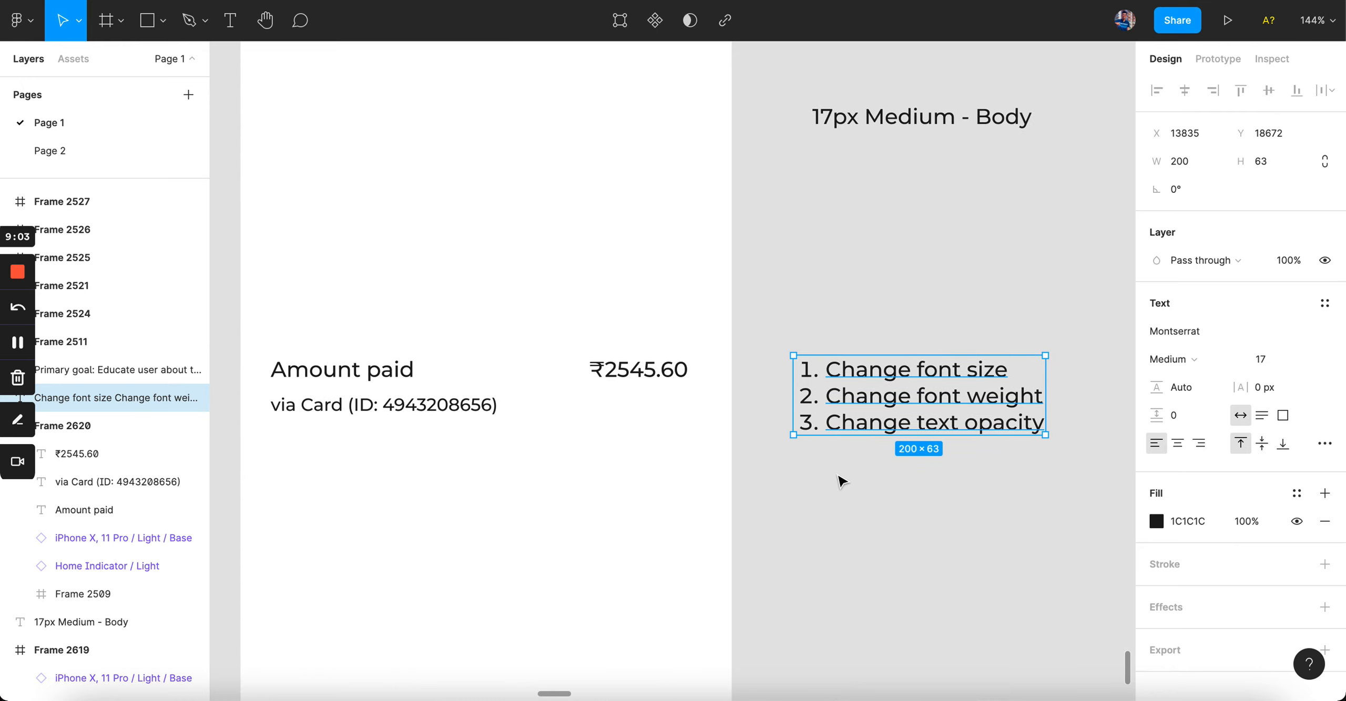
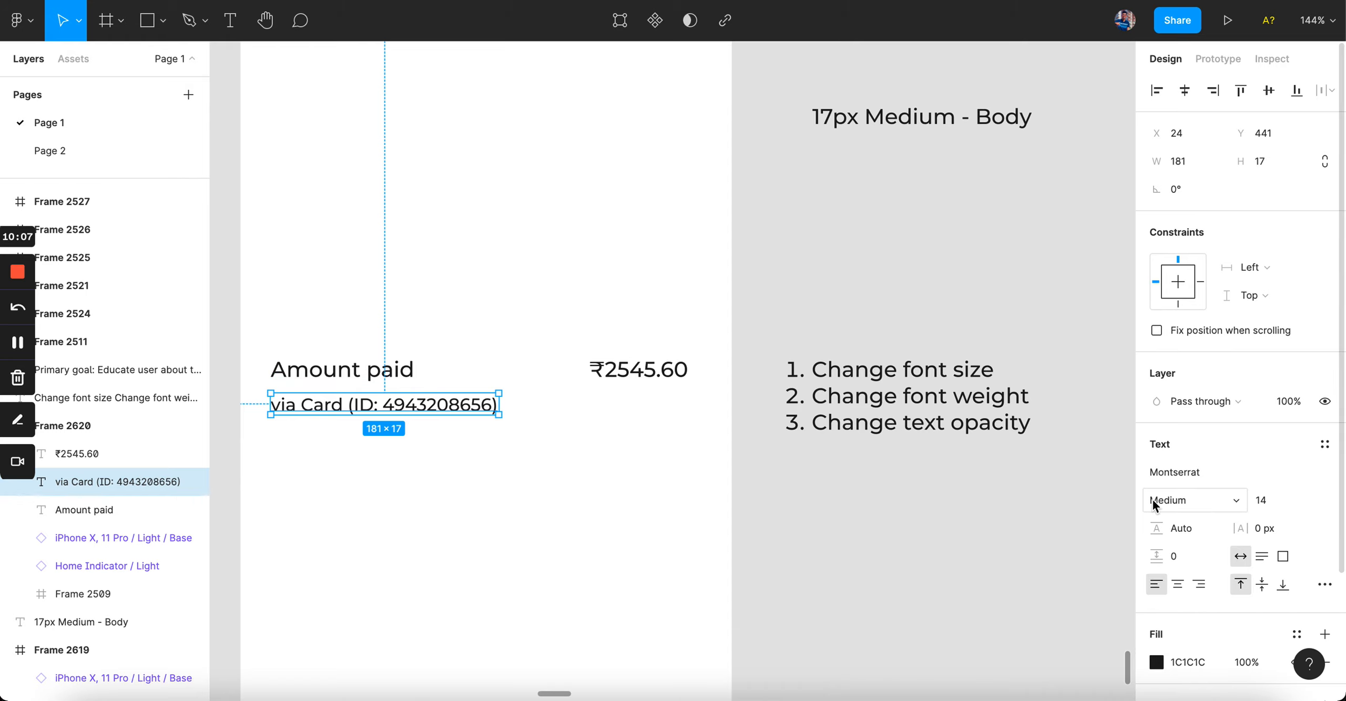
Step: Set the via Card line's layer opacity to 60% so it reads lighter grey
{"action": "key", "text": "6"}
{"action": "left_click", "coordinate": [564, 475]}
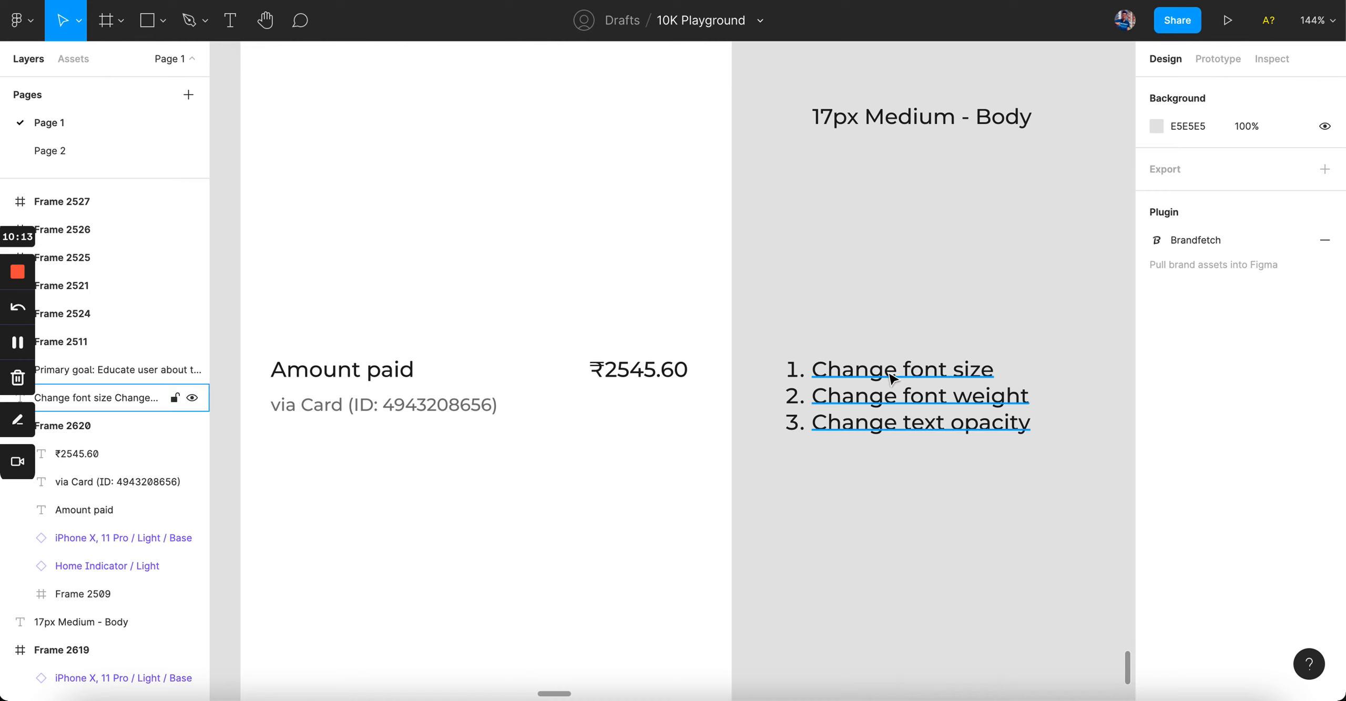
{"action": "left_click_drag", "start_coordinate": [881, 388], "coordinate": [938, 390]}
{"action": "scroll", "coordinate": [660, 364], "scroll_direction": "left", "scroll_amount": 4}
{"action": "scroll", "coordinate": [560, 389], "scroll_direction": "up", "scroll_amount": 5}
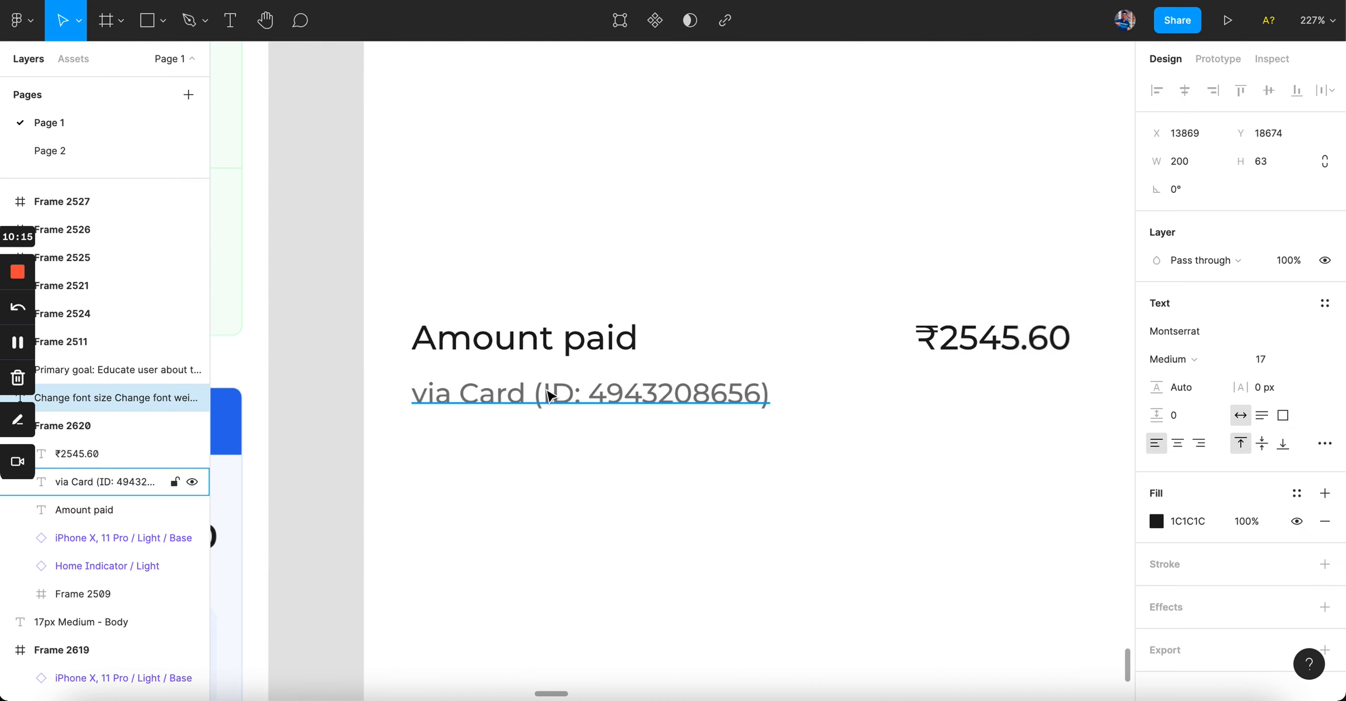
{"action": "left_click", "coordinate": [547, 392]}
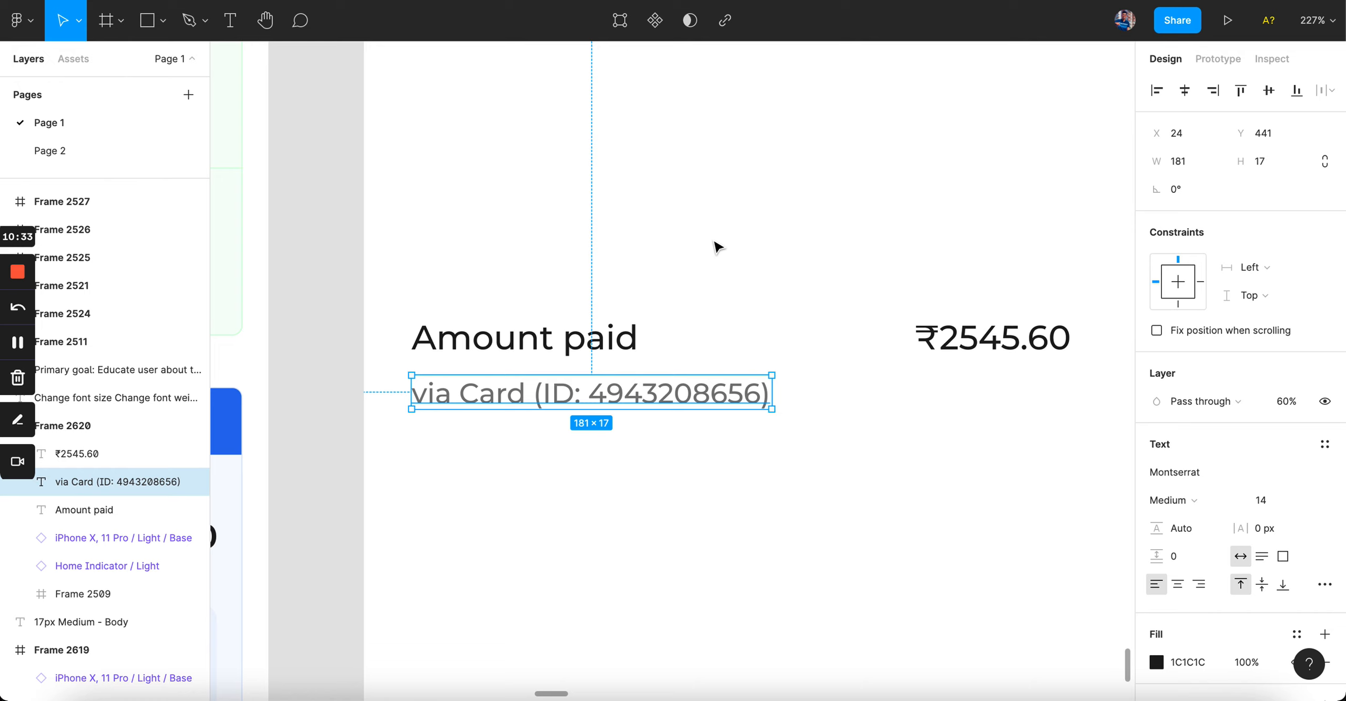
{"action": "scroll", "coordinate": [657, 264], "scroll_direction": "down", "scroll_amount": 5}
{"action": "left_click", "coordinate": [657, 264]}
Step: Drag the via Card text left to x 16, aligned with Amount paid
{"action": "scroll", "coordinate": [657, 264], "scroll_direction": "up", "scroll_amount": 5}
{"action": "scroll", "coordinate": [660, 269], "scroll_direction": "down", "scroll_amount": 5}
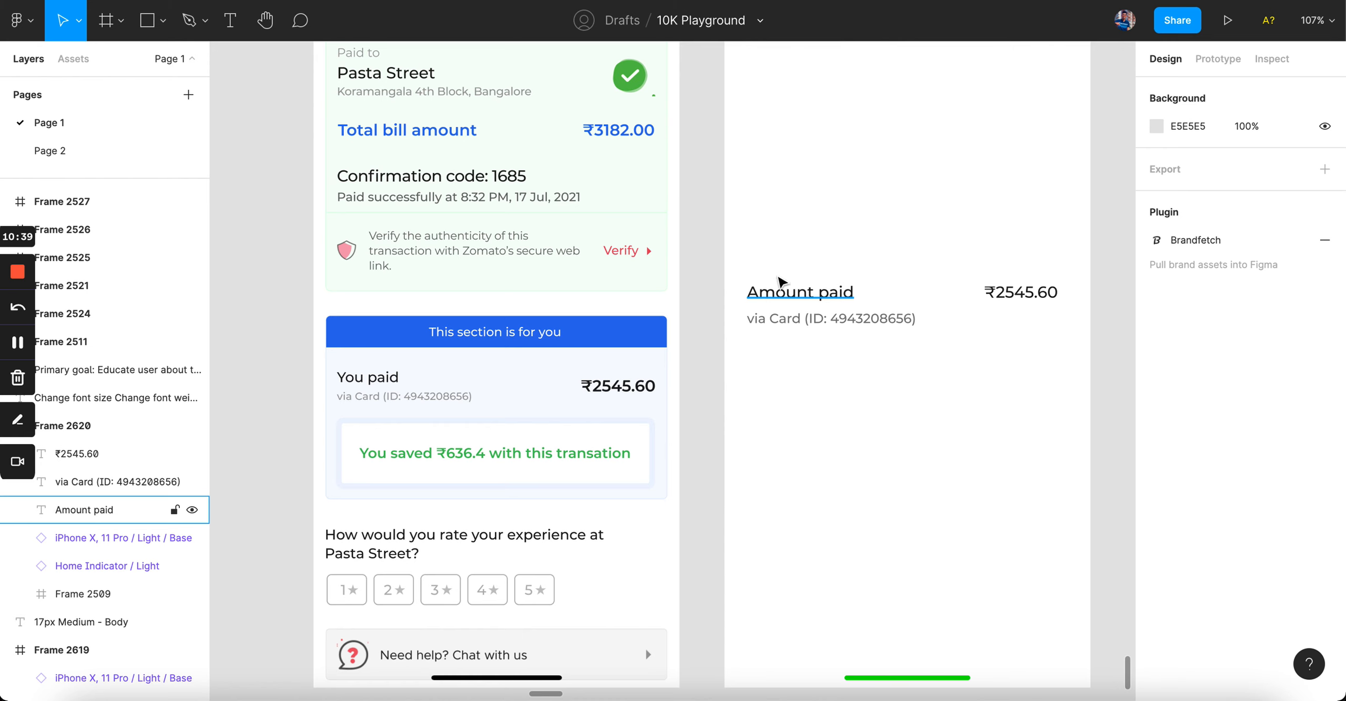
{"action": "scroll", "coordinate": [782, 282], "scroll_direction": "up", "scroll_amount": 5}
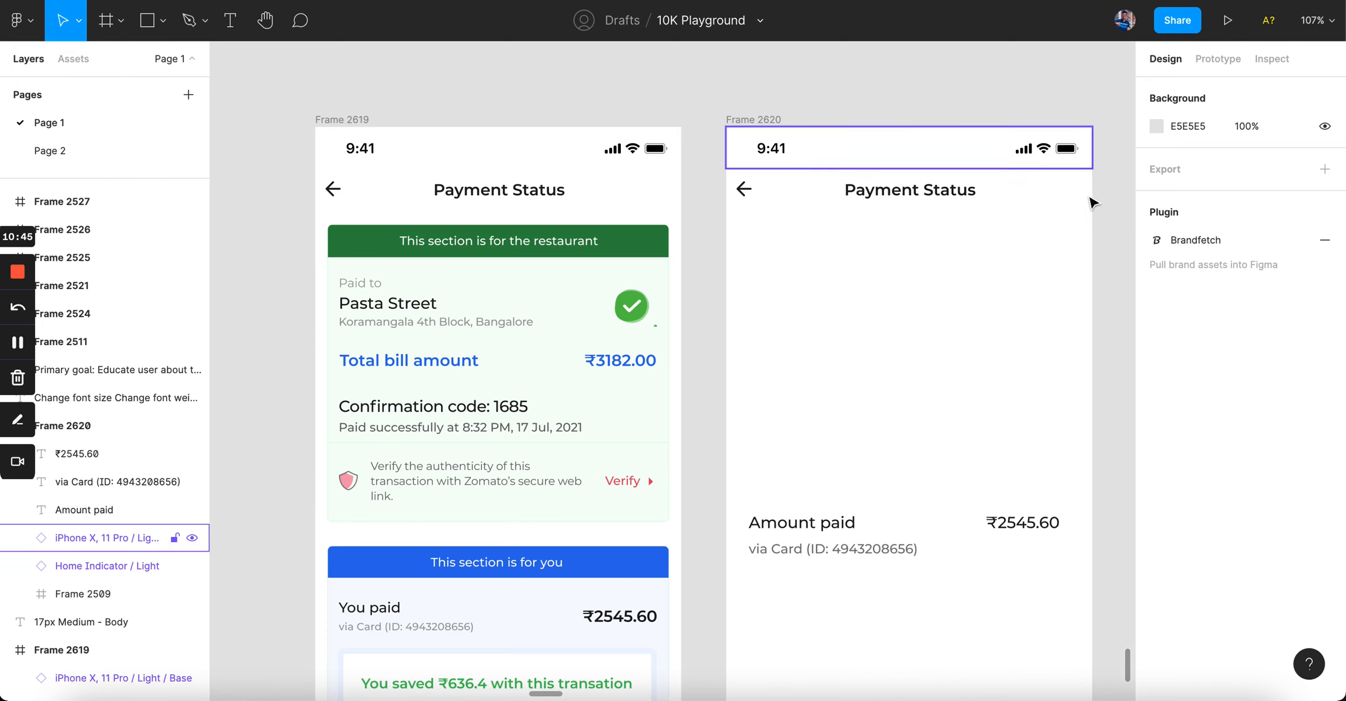
{"action": "scroll", "coordinate": [778, 590], "scroll_direction": "up", "scroll_amount": 5}
{"action": "left_click", "coordinate": [764, 432]}
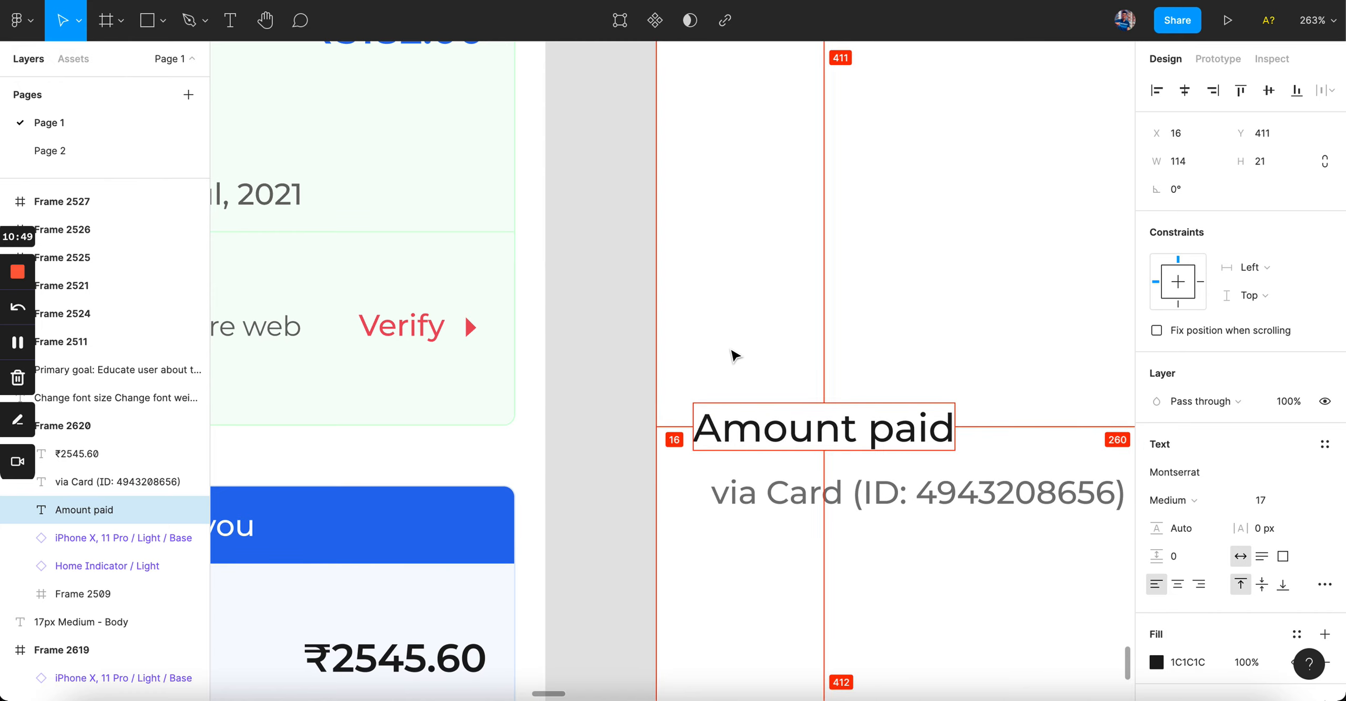
{"action": "left_click", "coordinate": [741, 502]}
{"action": "left_click_drag", "start_coordinate": [742, 502], "coordinate": [730, 496]}
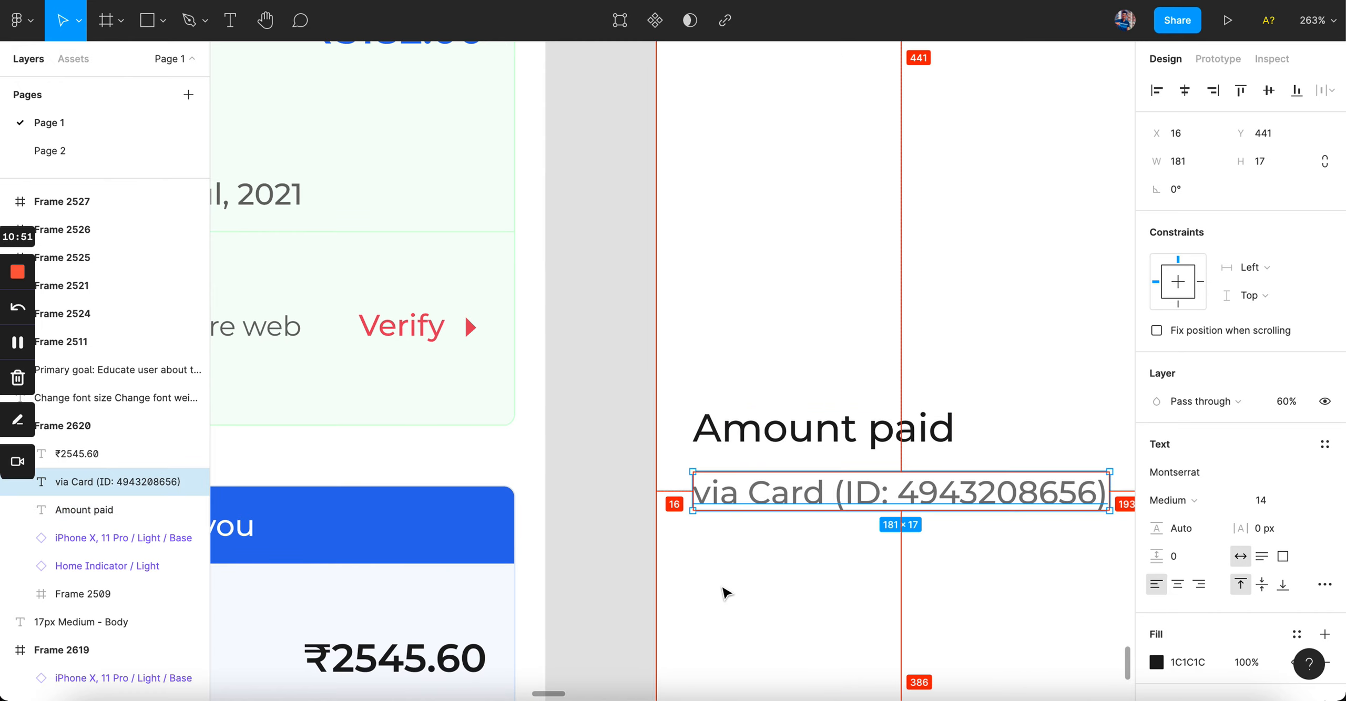
Step: Nudge the via Card line up to y 436, just under Amount paid
{"action": "scroll", "coordinate": [788, 442], "scroll_direction": "down", "scroll_amount": 5}
{"action": "scroll", "coordinate": [890, 360], "scroll_direction": "up", "scroll_amount": 3}
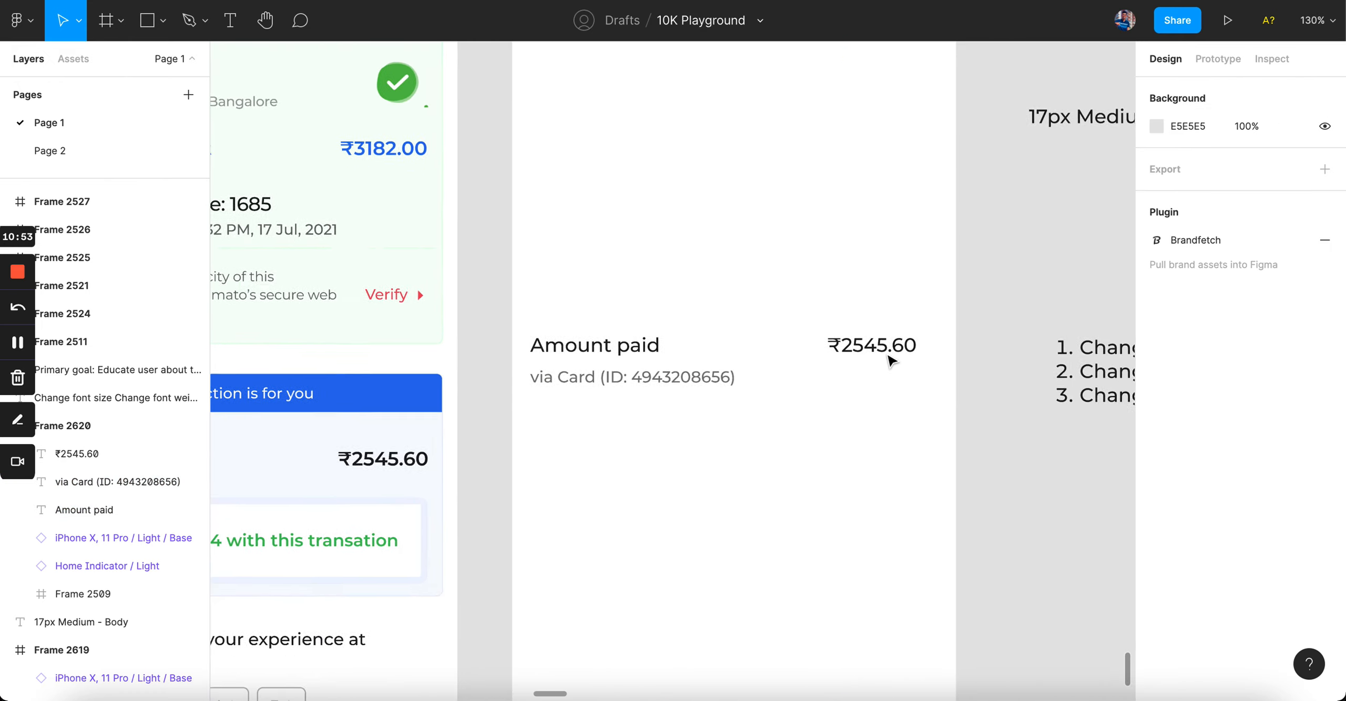
{"action": "key", "text": "Up"}
{"action": "key", "text": "Up"}
{"action": "key", "text": "Up"}
{"action": "key", "text": "Up"}
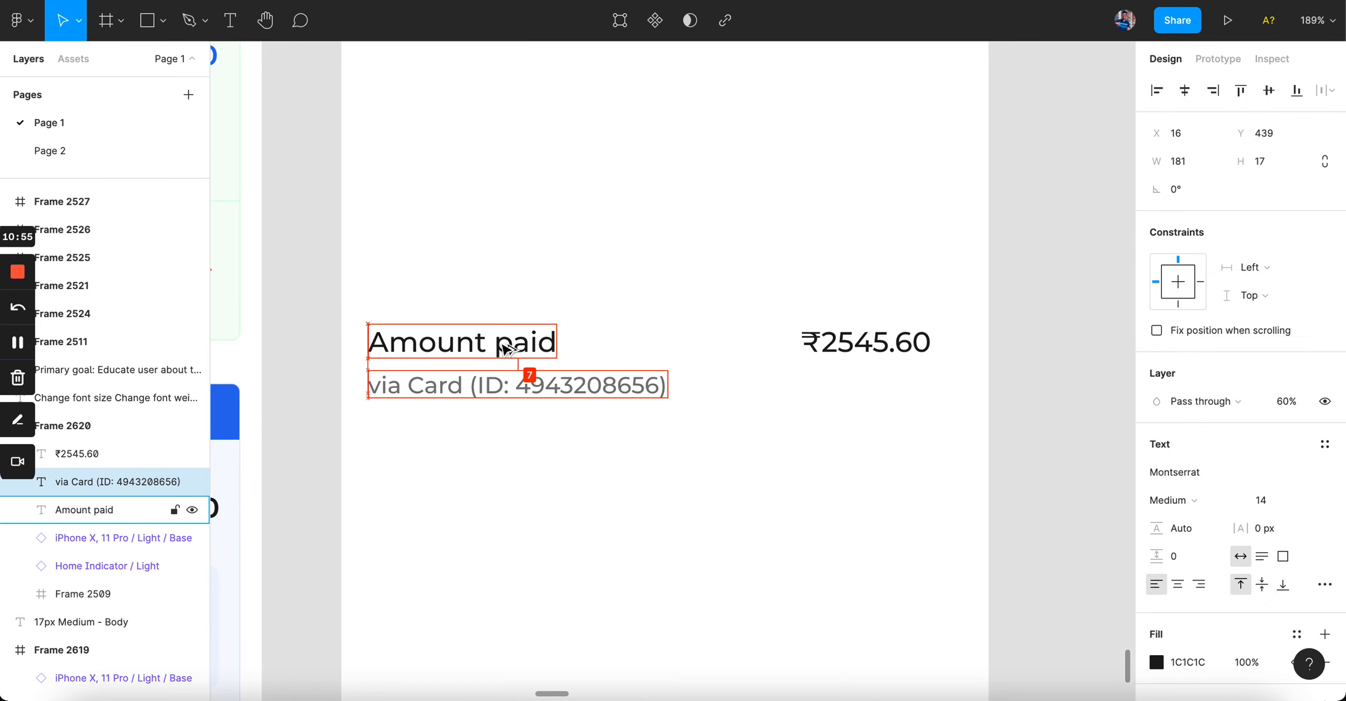
{"action": "key", "text": "alt"}
{"action": "key", "text": "Up"}
{"action": "key", "text": "alt"}
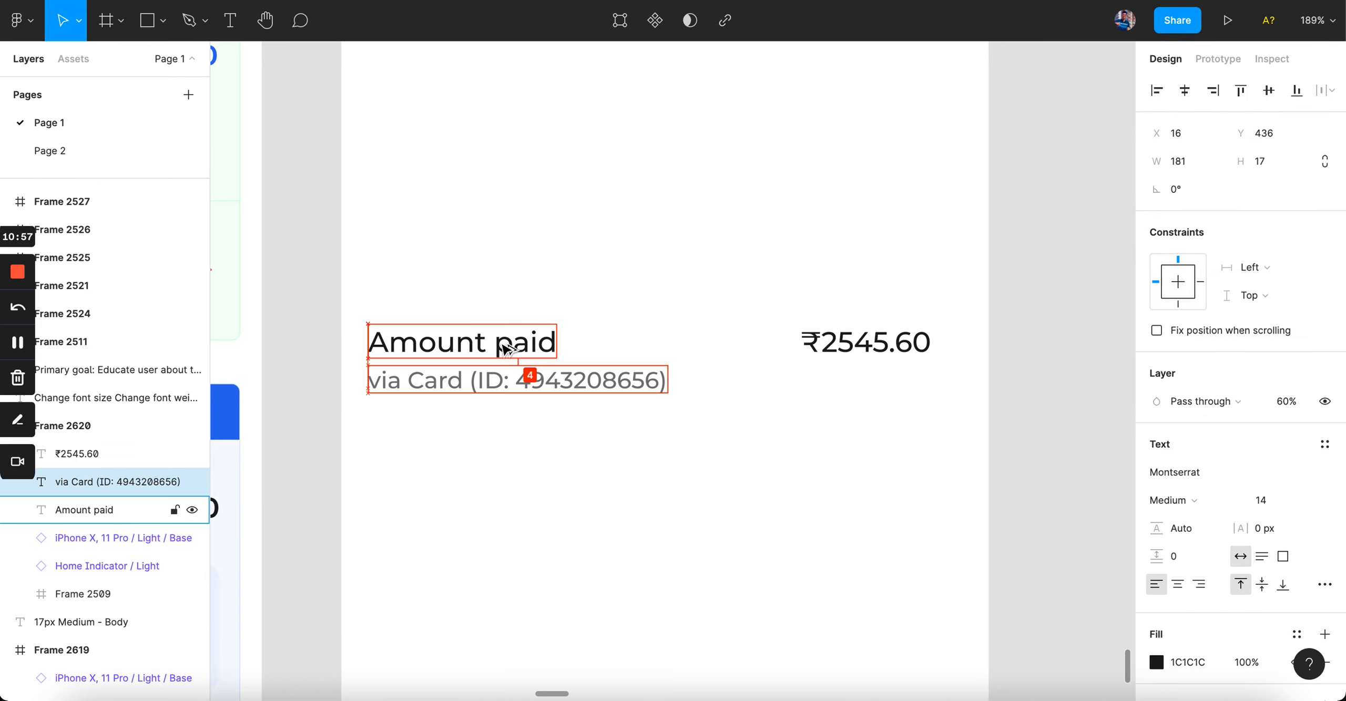
{"action": "left_click", "coordinate": [624, 255]}
{"action": "scroll", "coordinate": [625, 255], "scroll_direction": "down", "scroll_amount": 3}
{"action": "scroll", "coordinate": [628, 259], "scroll_direction": "up", "scroll_amount": 2}
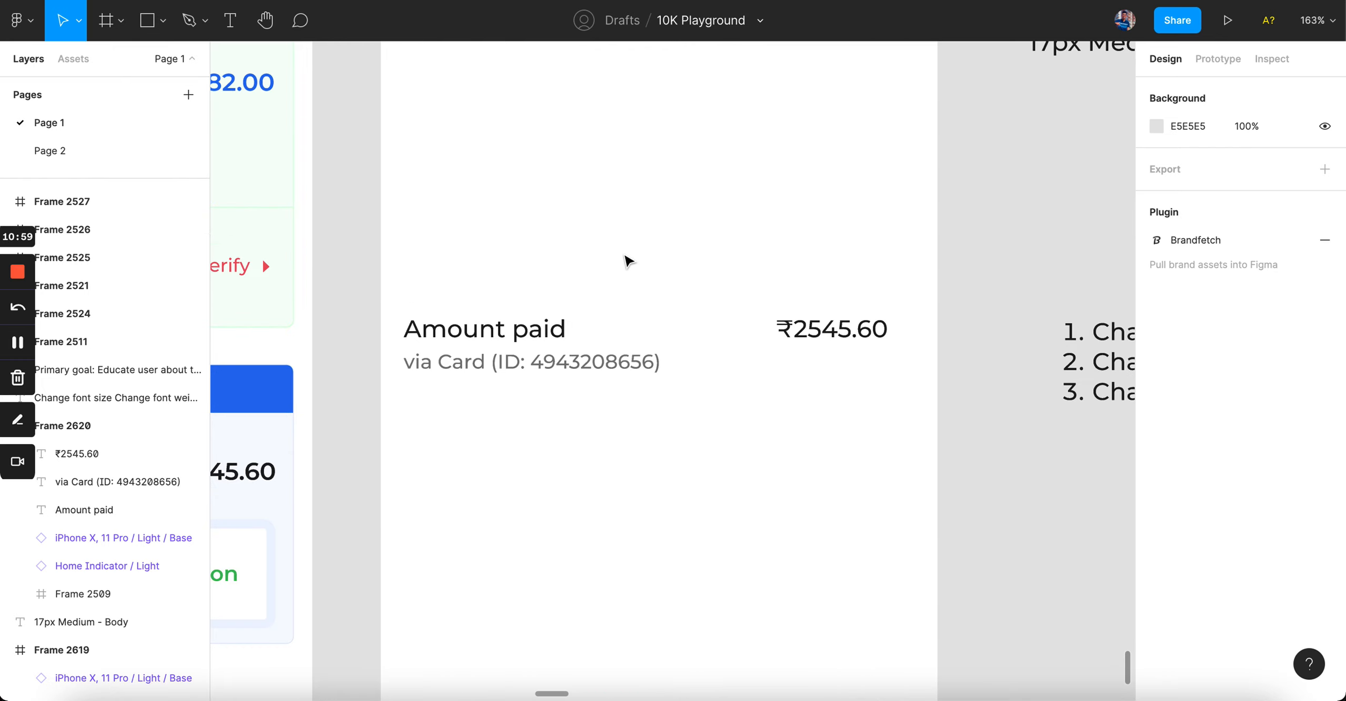
{"action": "scroll", "coordinate": [628, 260], "scroll_direction": "down", "scroll_amount": 2}
{"action": "scroll", "coordinate": [628, 260], "scroll_direction": "up", "scroll_amount": 3}
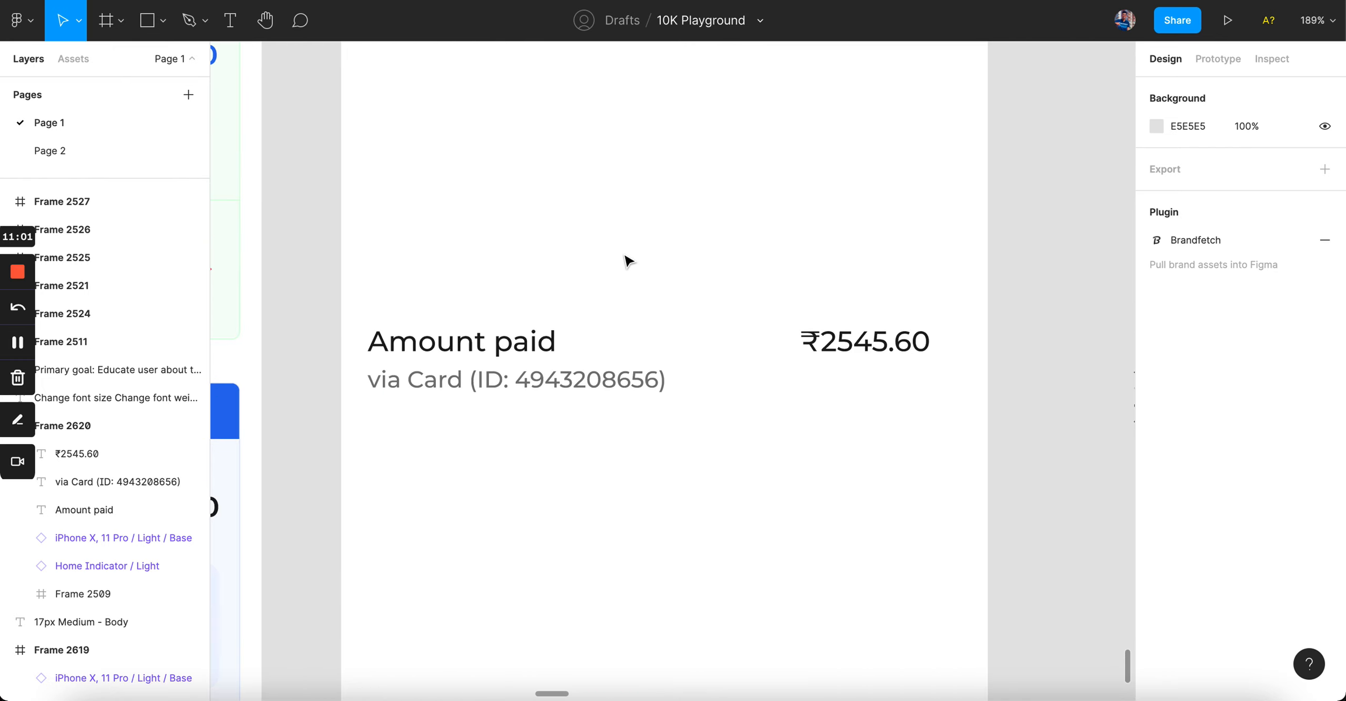
{"action": "scroll", "coordinate": [627, 261], "scroll_direction": "down", "scroll_amount": 3}
Step: Shift ₹2545.60 slightly left and Alt-drag a copy of the amount row below
{"action": "left_click", "coordinate": [924, 252]}
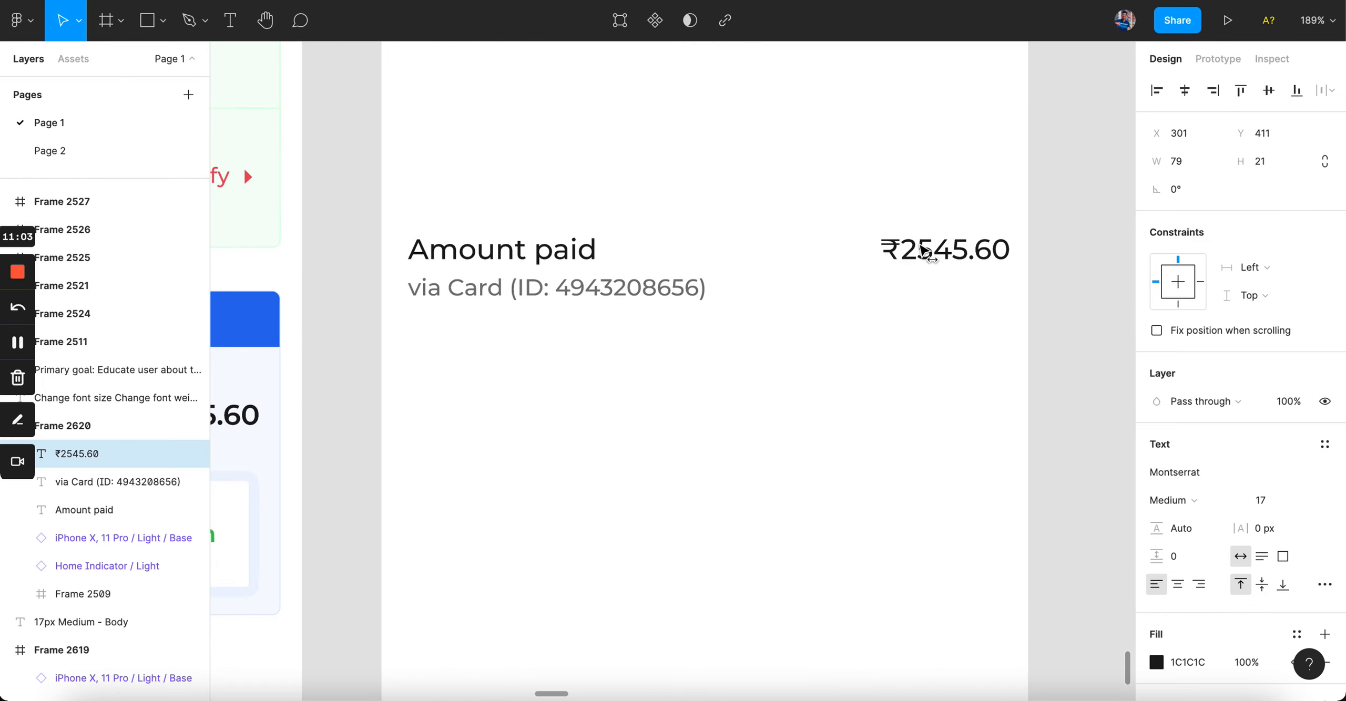
{"action": "left_click_drag", "start_coordinate": [923, 252], "coordinate": [914, 252]}
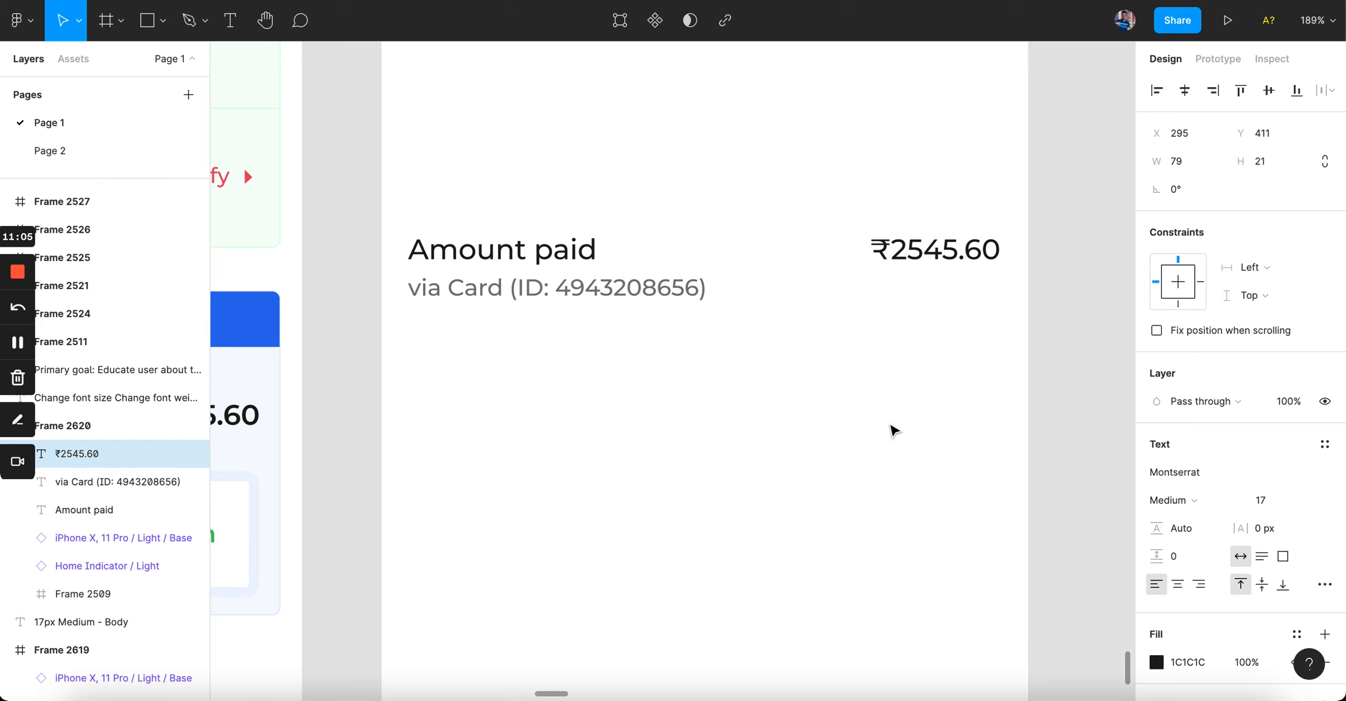
{"action": "left_click_drag", "start_coordinate": [462, 195], "coordinate": [960, 385]}
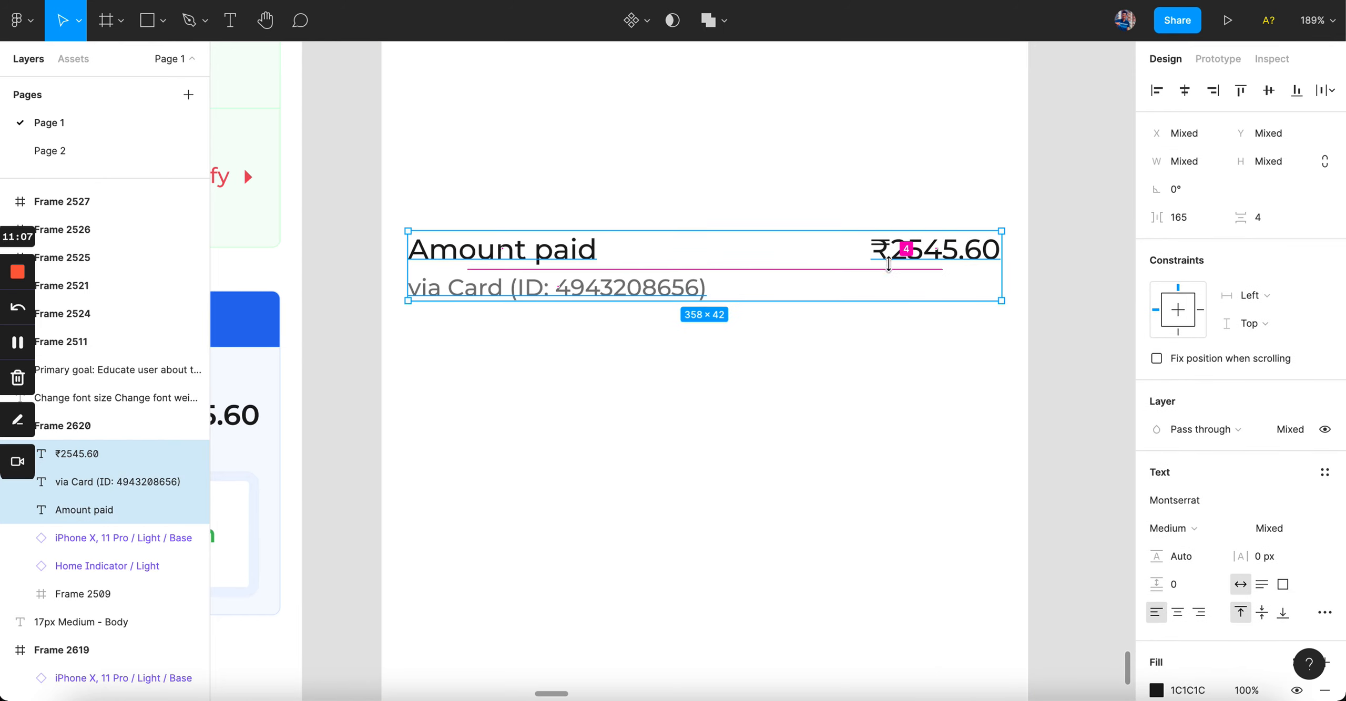
{"action": "left_click_drag", "start_coordinate": [887, 262], "coordinate": [887, 389], "text": "alt"}
{"action": "left_click", "coordinate": [760, 550]}
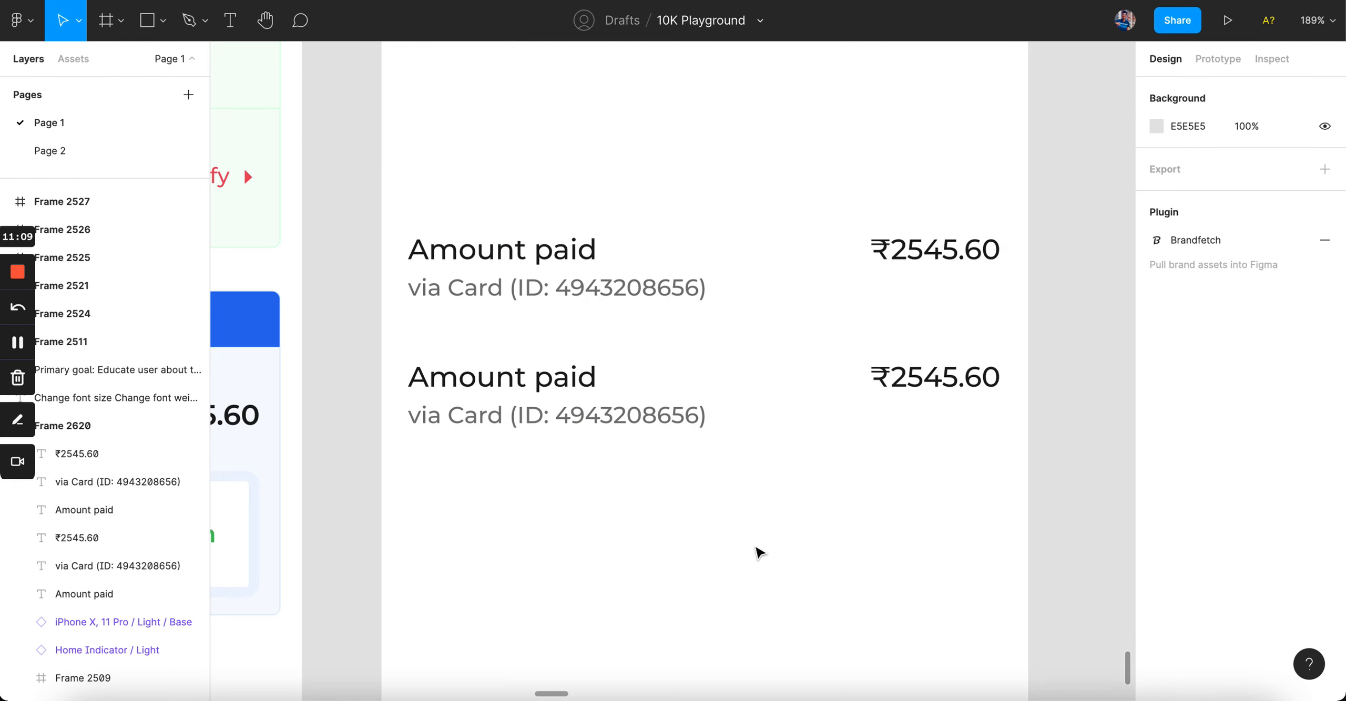
Step: Undo an accidental move, then duplicate the lower row into a third row
{"action": "left_click", "coordinate": [567, 426]}
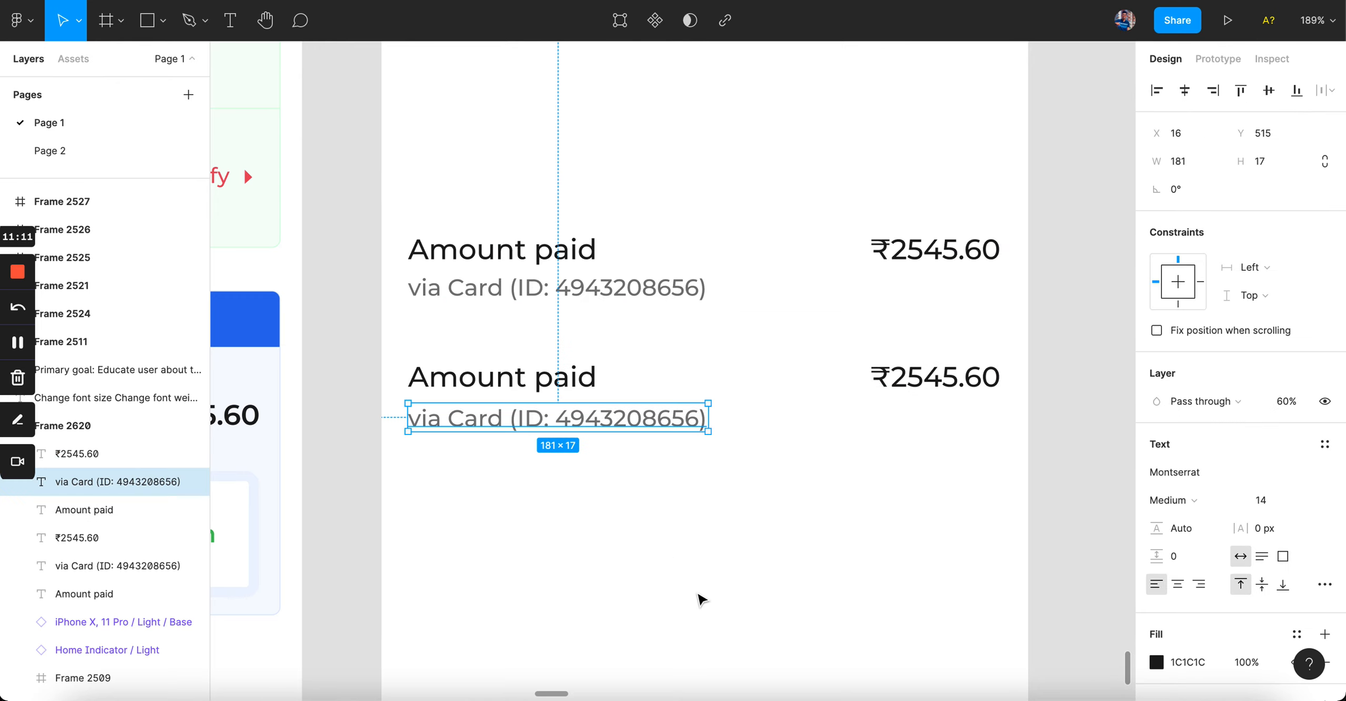
{"action": "scroll", "coordinate": [700, 598], "scroll_direction": "down", "scroll_amount": 5}
{"action": "scroll", "coordinate": [699, 596], "scroll_direction": "up", "scroll_amount": 5}
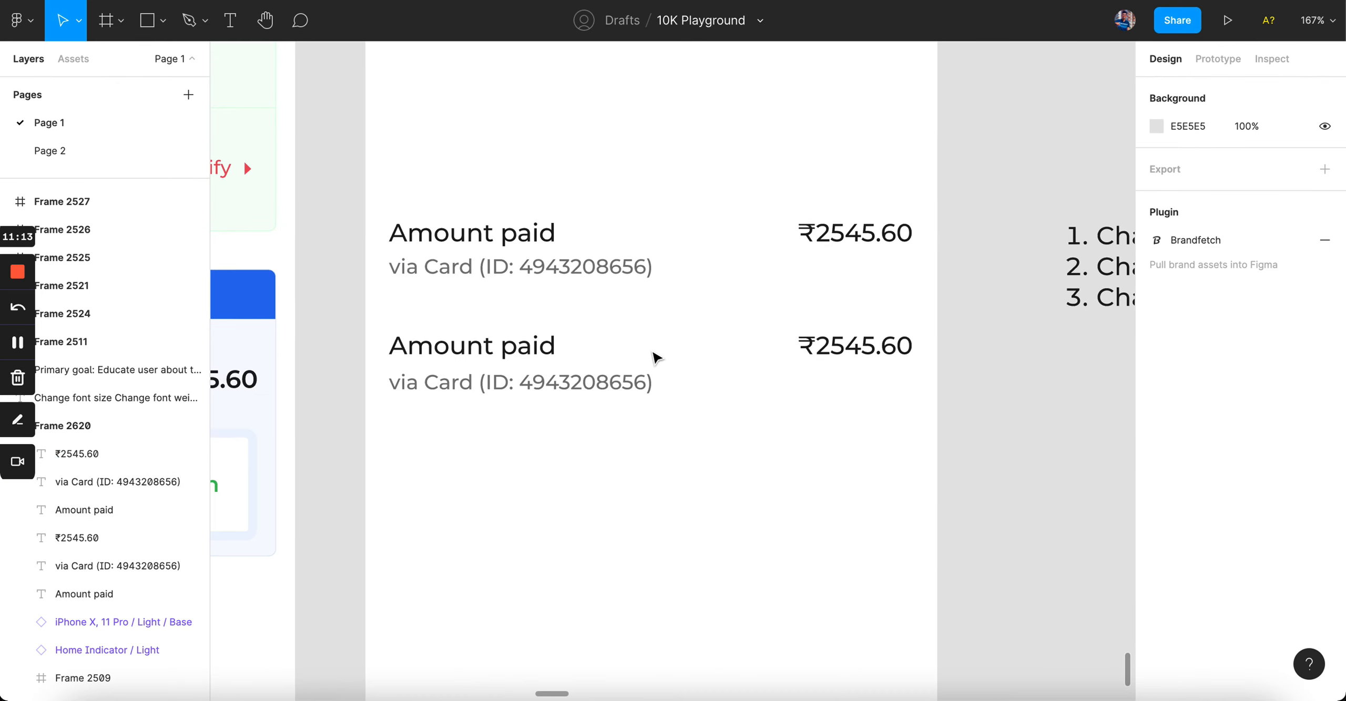
{"action": "left_click_drag", "start_coordinate": [526, 351], "coordinate": [1063, 472]}
{"action": "key", "text": "super+z"}
{"action": "left_click_drag", "start_coordinate": [856, 444], "coordinate": [446, 304]}
{"action": "left_click_drag", "start_coordinate": [502, 360], "coordinate": [503, 476]}
{"action": "left_click", "coordinate": [510, 561]}
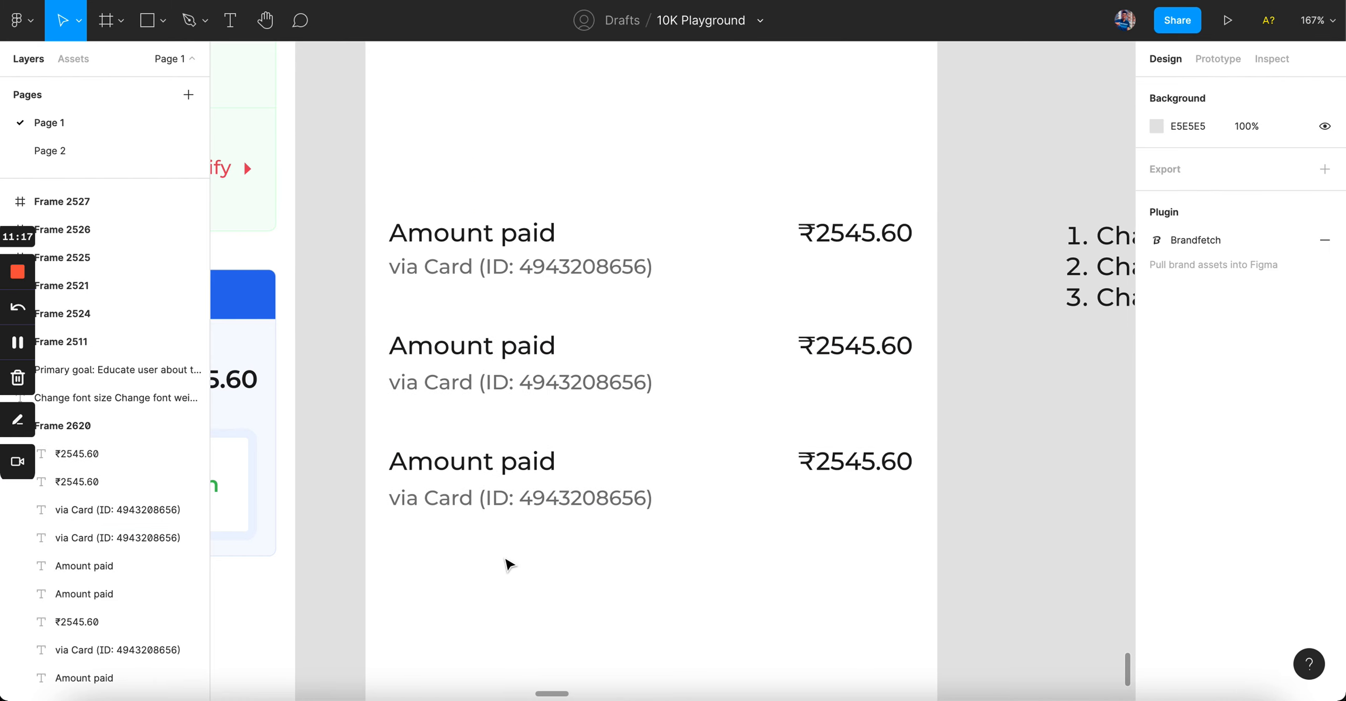
Step: Nudge the lowest via Card text down and select the third amount row
{"action": "left_click", "coordinate": [542, 505]}
{"action": "key", "text": "Down"}
{"action": "key", "text": "Down"}
{"action": "left_click", "coordinate": [565, 606]}
{"action": "scroll", "coordinate": [566, 607], "scroll_direction": "down", "scroll_amount": 2}
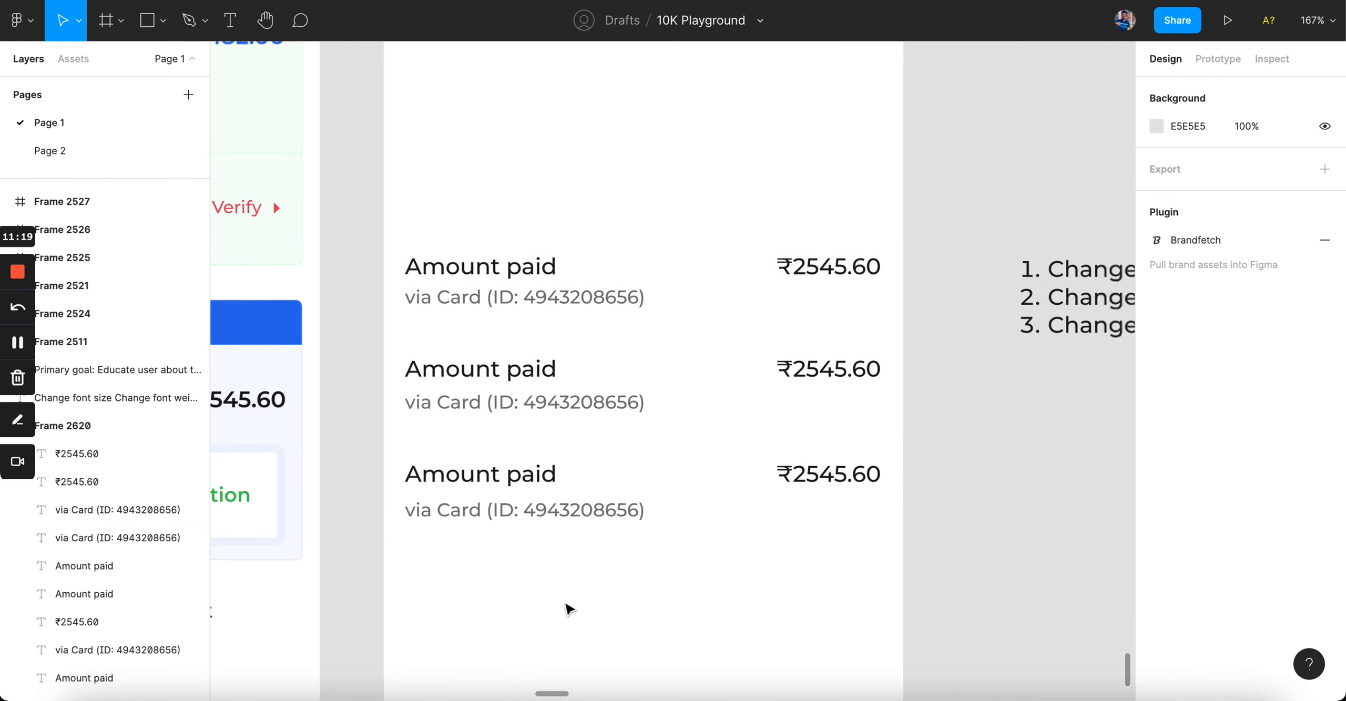
{"action": "scroll", "coordinate": [566, 608], "scroll_direction": "up", "scroll_amount": 2}
{"action": "scroll", "coordinate": [566, 609], "scroll_direction": "up", "scroll_amount": 1}
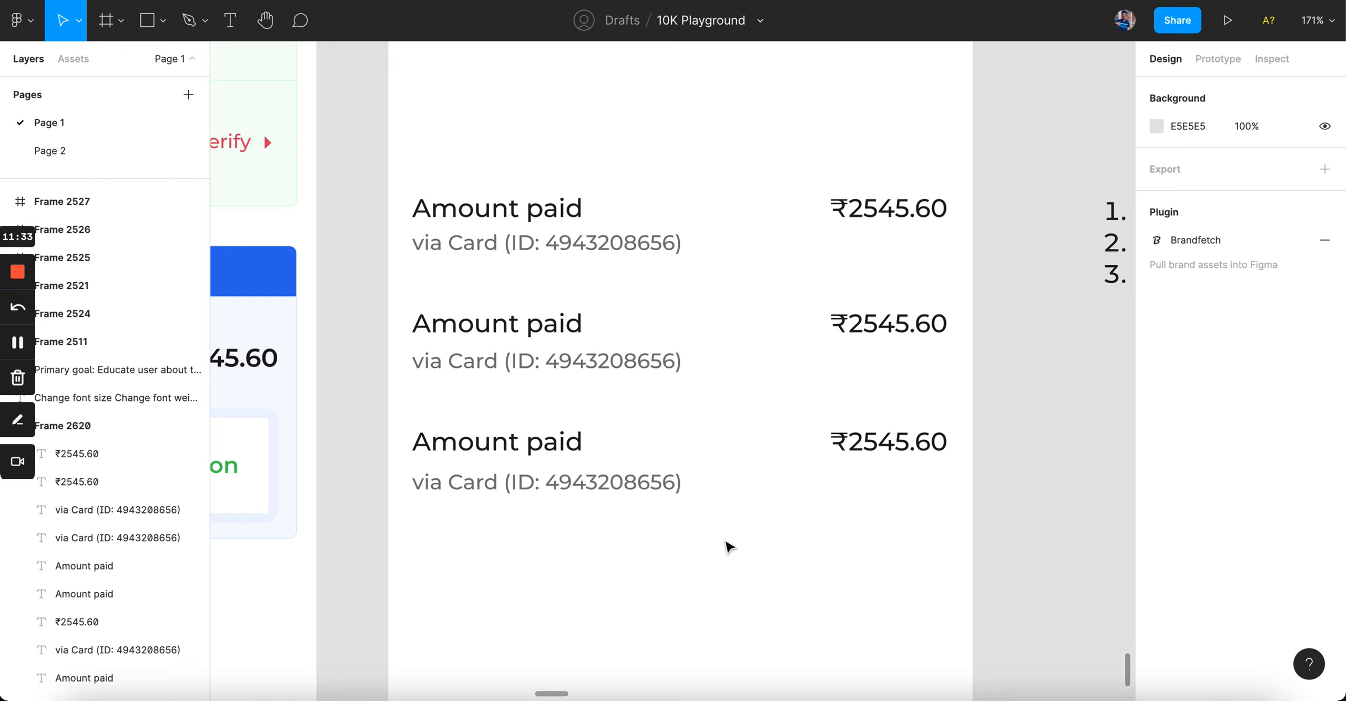
{"action": "left_click_drag", "start_coordinate": [487, 408], "coordinate": [950, 561]}
Step: Delete the third row, then duplicate both remaining amount rows downward into four rows
{"action": "key", "text": "Delete"}
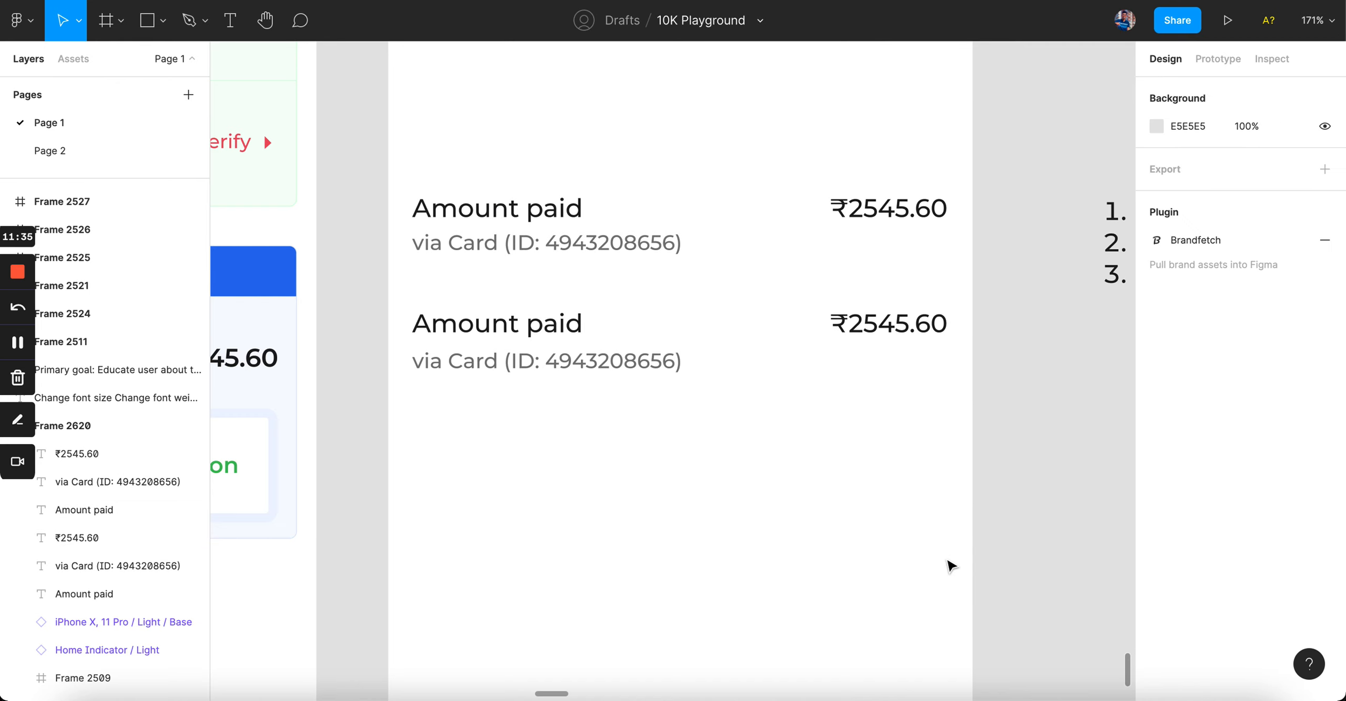
{"action": "left_click", "coordinate": [544, 361]}
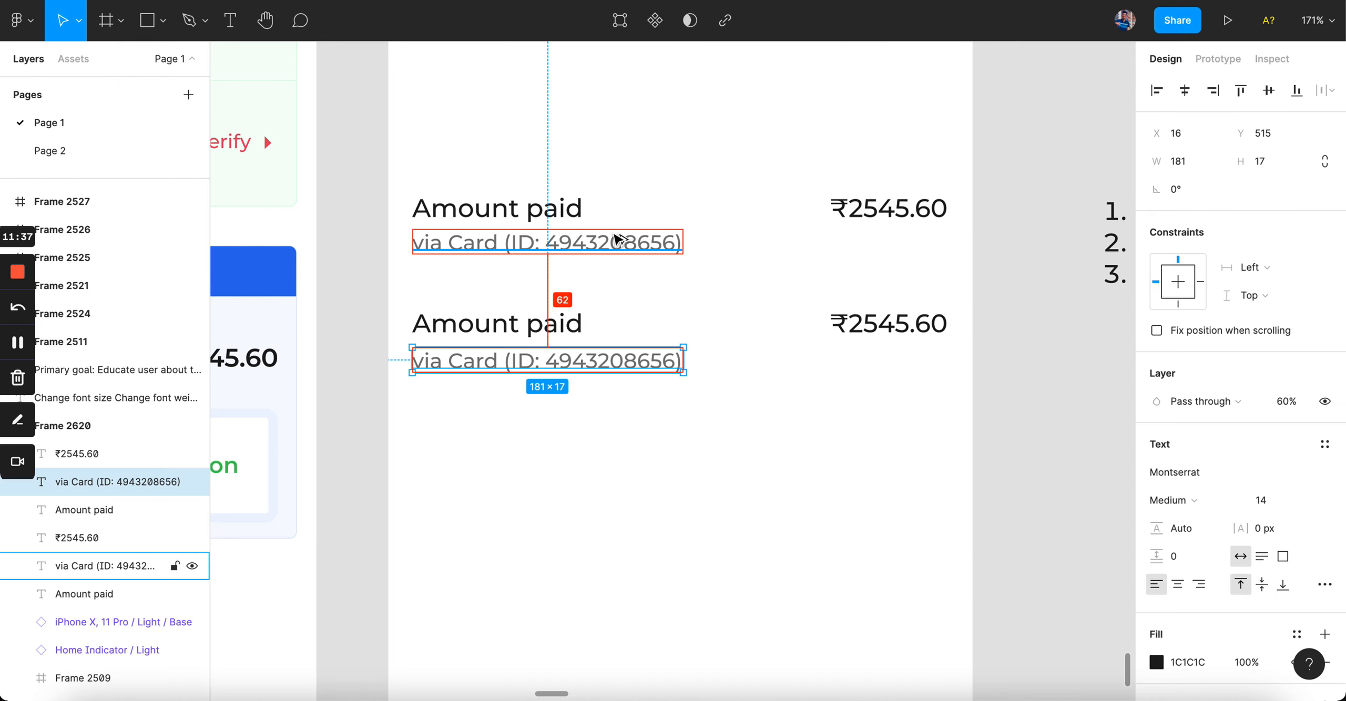
{"action": "left_click", "coordinate": [618, 240]}
{"action": "left_click", "coordinate": [677, 296]}
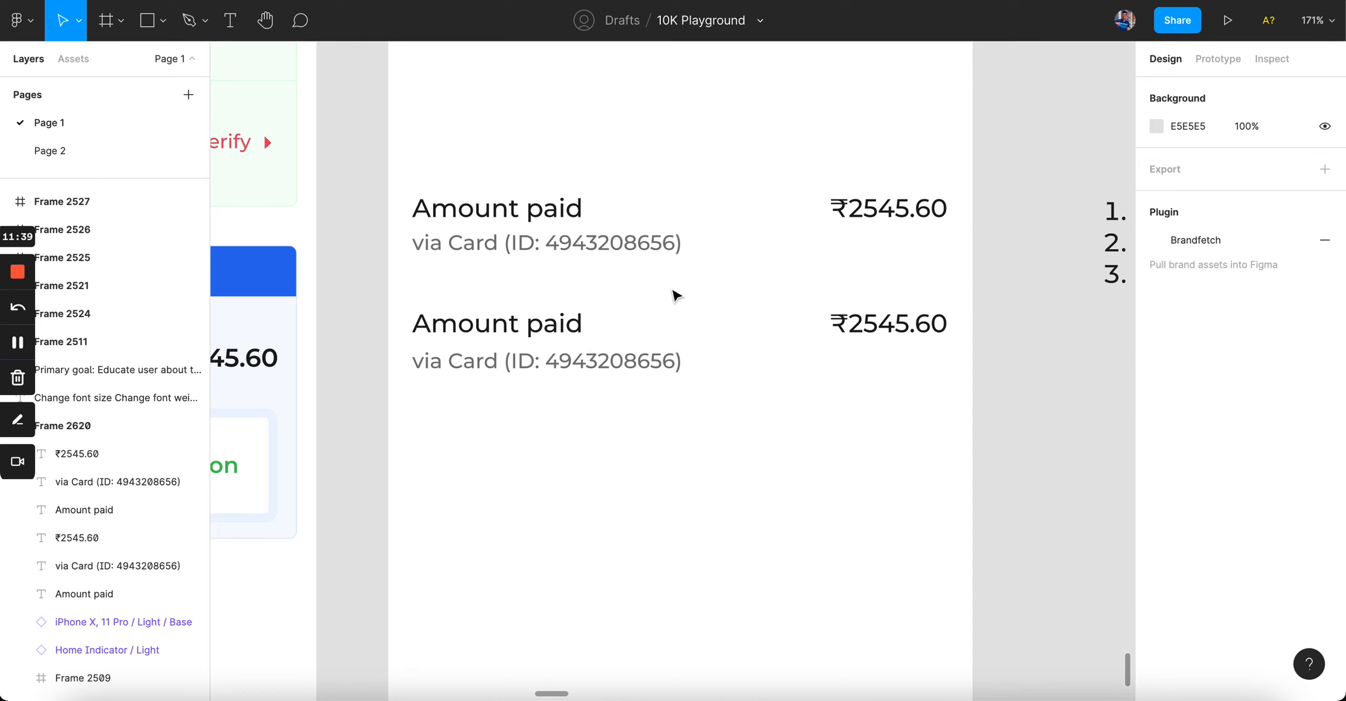
{"action": "left_click_drag", "start_coordinate": [390, 123], "coordinate": [971, 499]}
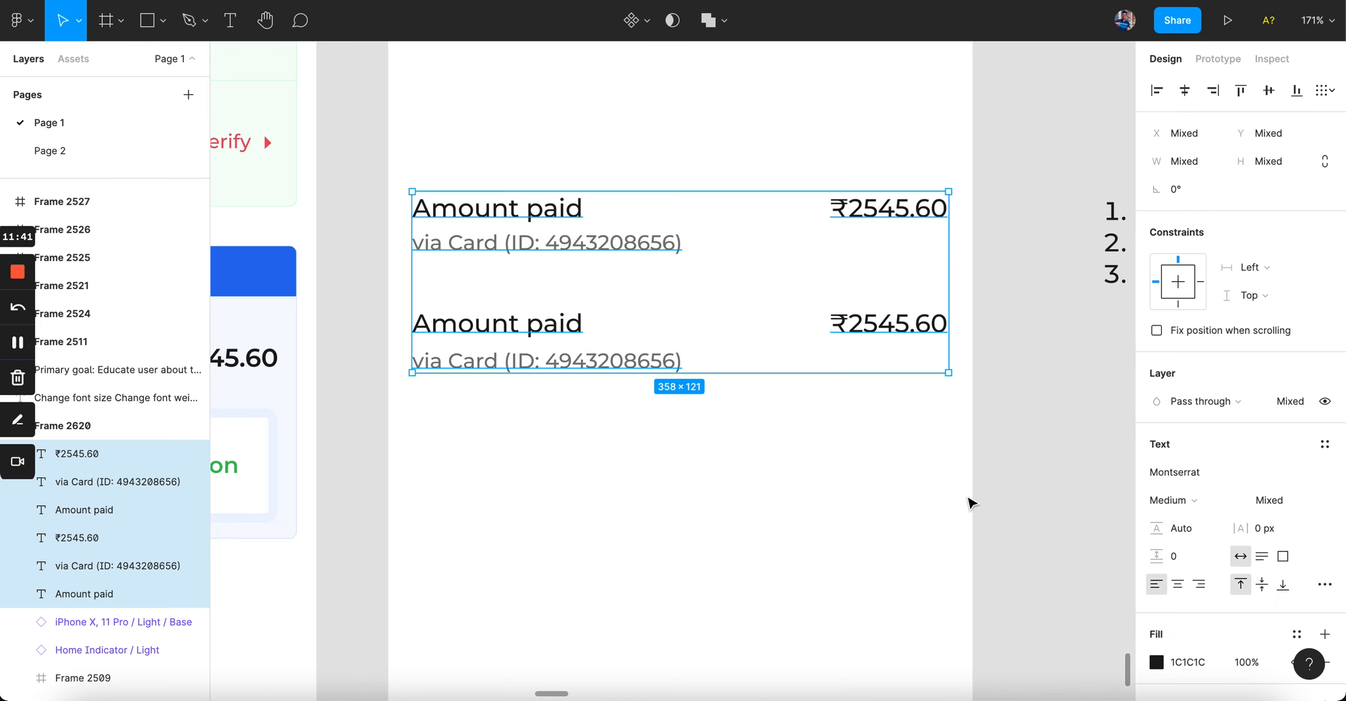
{"action": "left_click_drag", "start_coordinate": [672, 247], "coordinate": [684, 490], "text": "alt"}
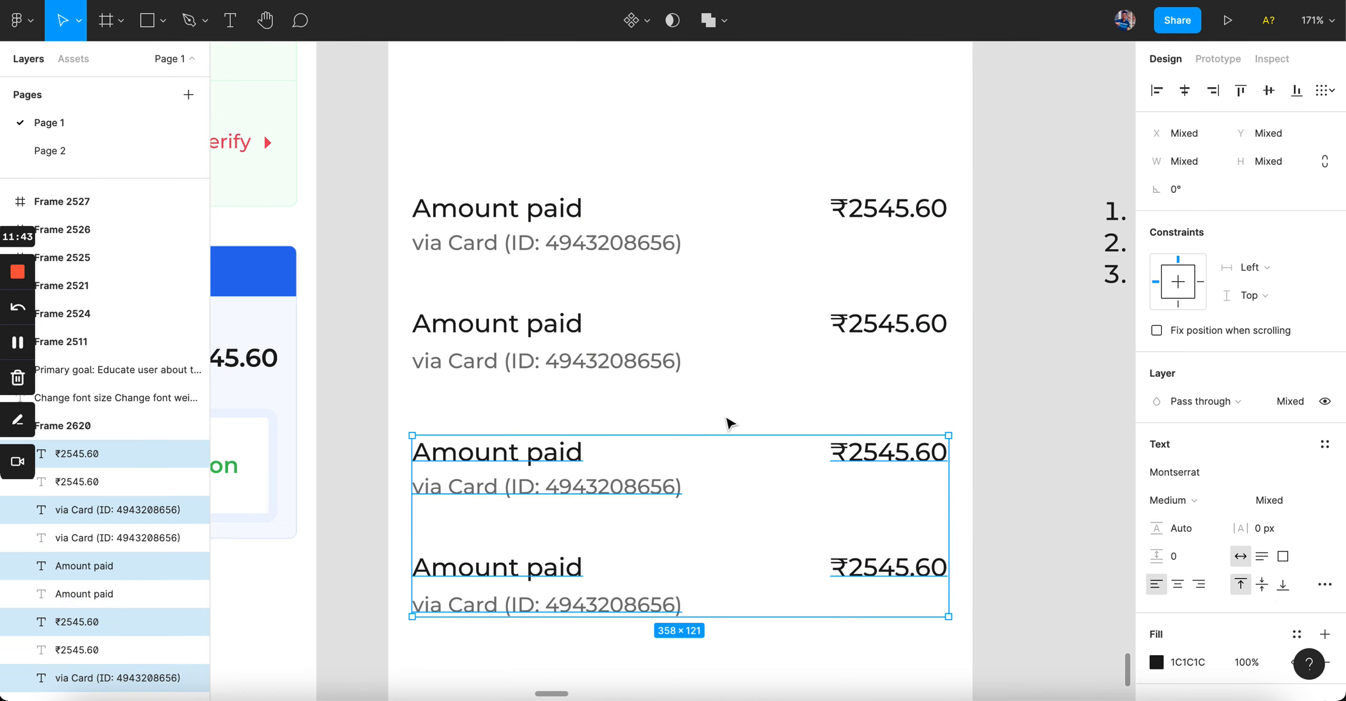
Step: Select the lower rows' via Card captions to check their font size
{"action": "left_click", "coordinate": [577, 494]}
{"action": "left_click", "coordinate": [583, 610], "text": "shift"}
{"action": "left_click", "coordinate": [1268, 578]}
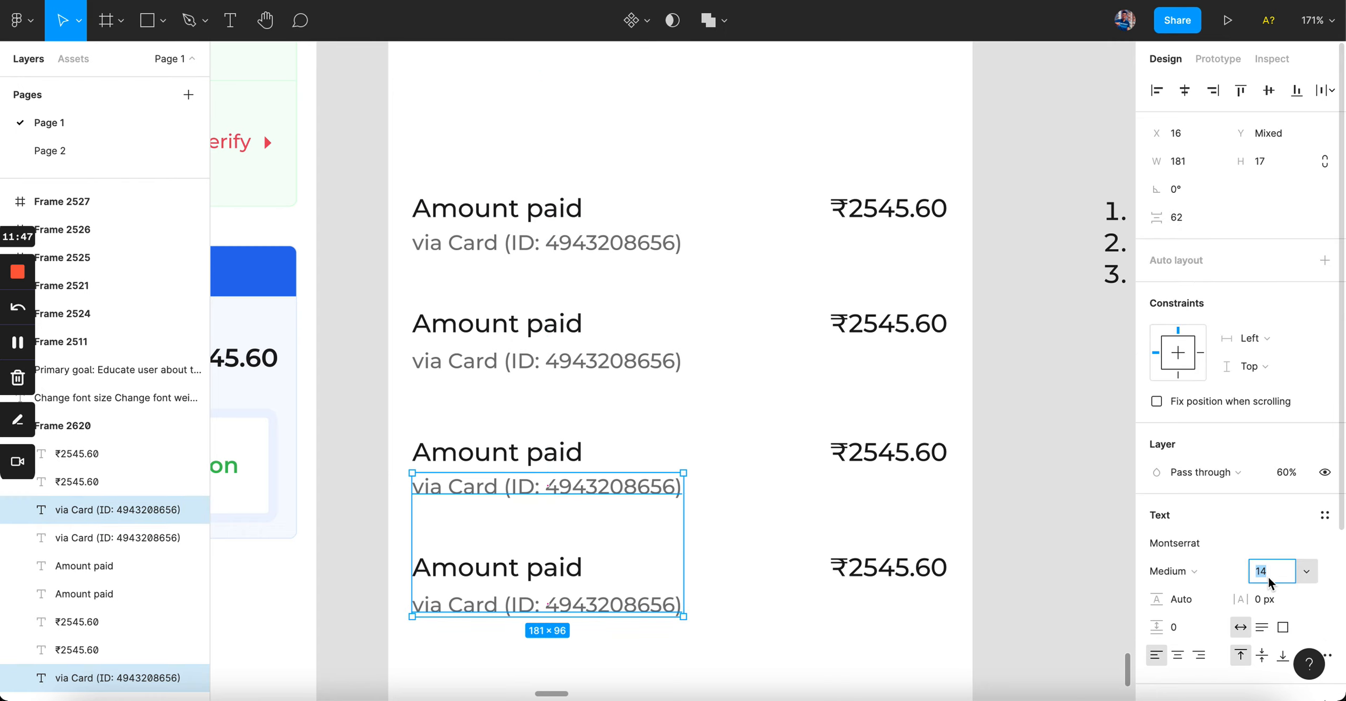
{"action": "left_click", "coordinate": [695, 427]}
{"action": "left_click", "coordinate": [539, 459]}
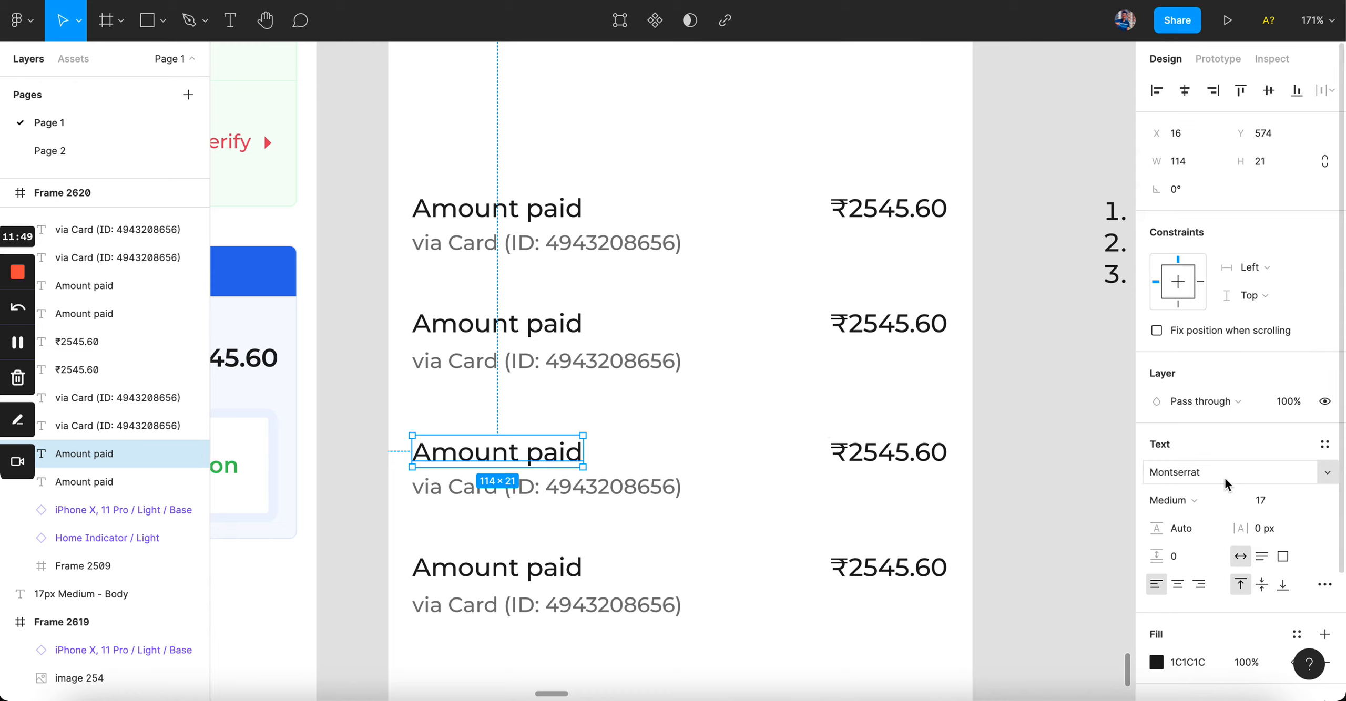
{"action": "left_click", "coordinate": [631, 484]}
{"action": "left_click", "coordinate": [1267, 506]}
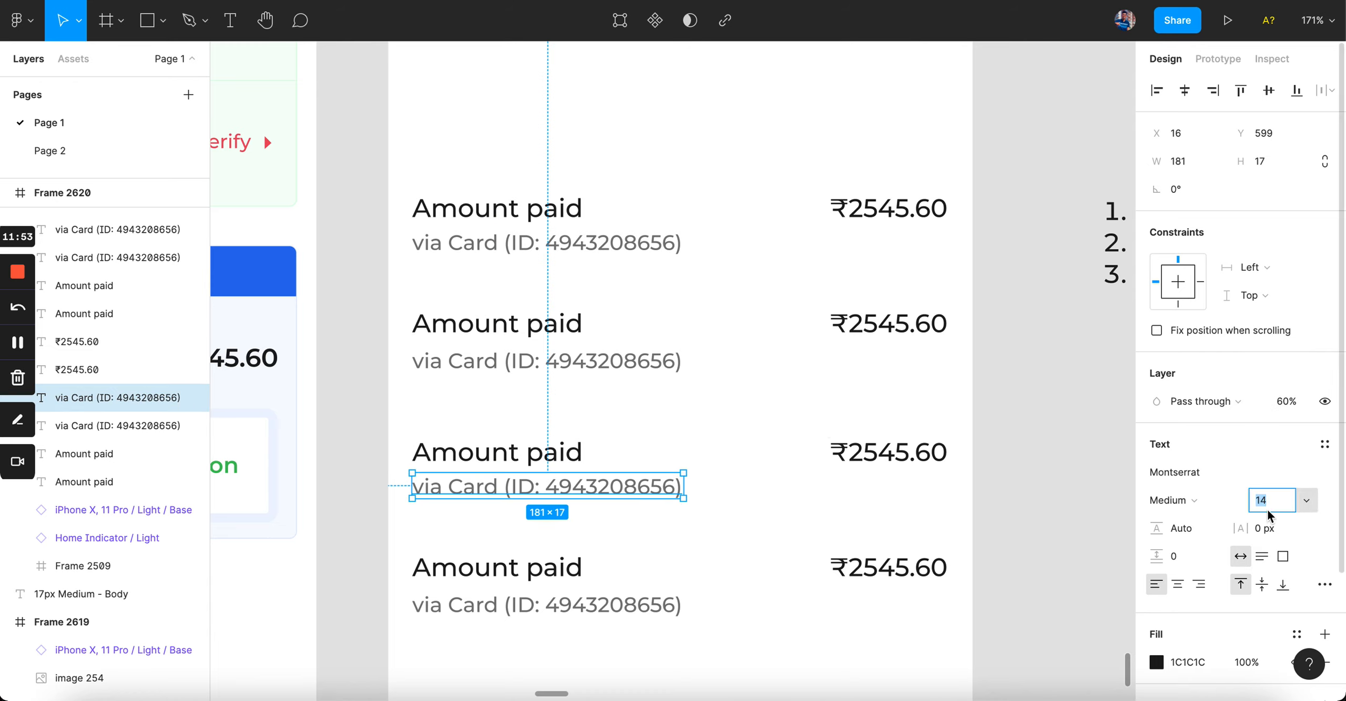
Step: Set all four via Card captions to font size 15
{"action": "left_click", "coordinate": [620, 252]}
{"action": "left_click", "coordinate": [613, 365], "text": "shift"}
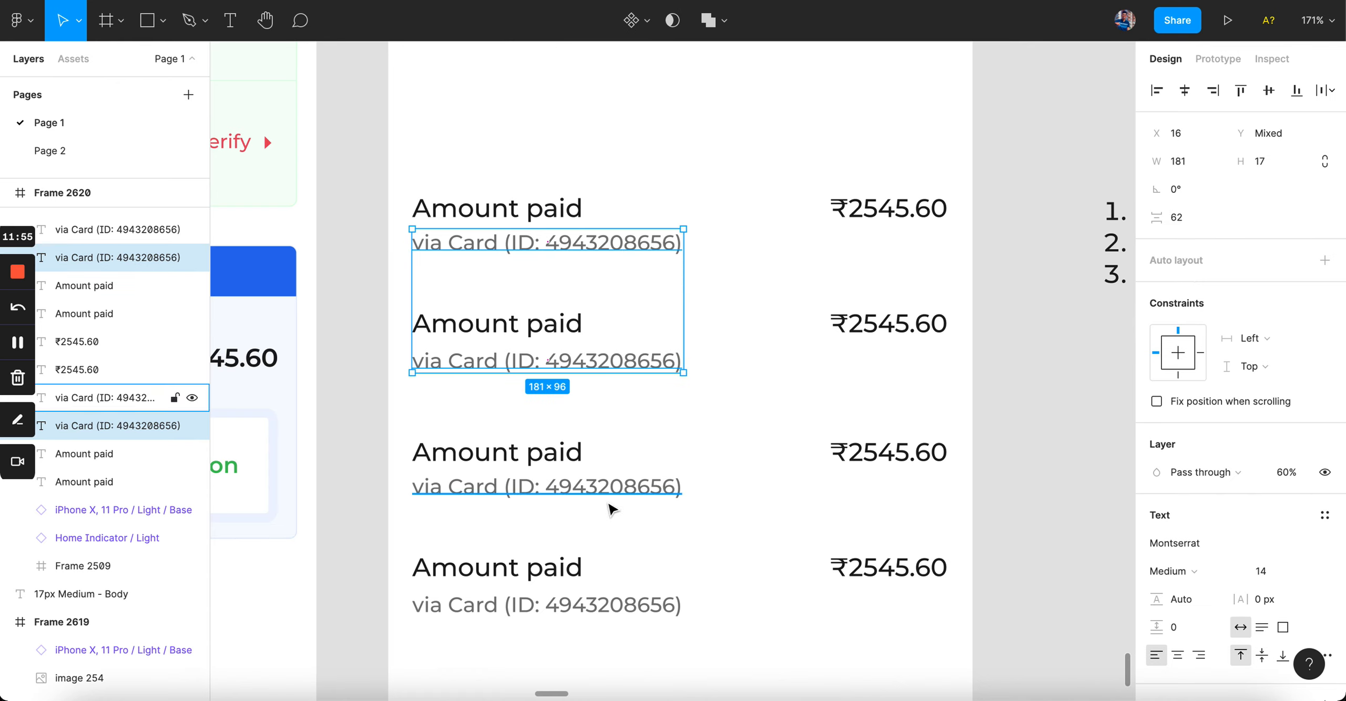
{"action": "left_click", "coordinate": [610, 489], "text": "shift"}
{"action": "left_click", "coordinate": [640, 610], "text": "shift"}
{"action": "left_click", "coordinate": [1267, 500]}
{"action": "type", "text": "15"}
{"action": "key", "text": "Return"}
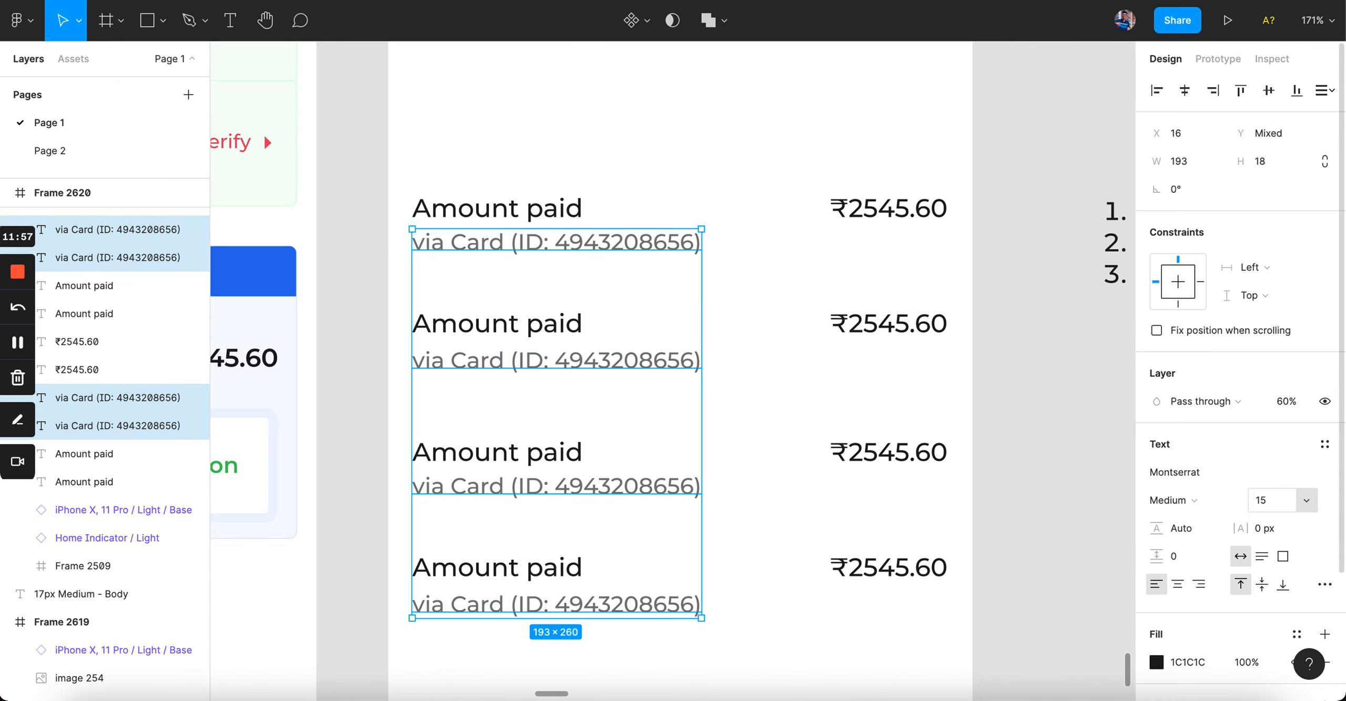
{"action": "left_click", "coordinate": [665, 184]}
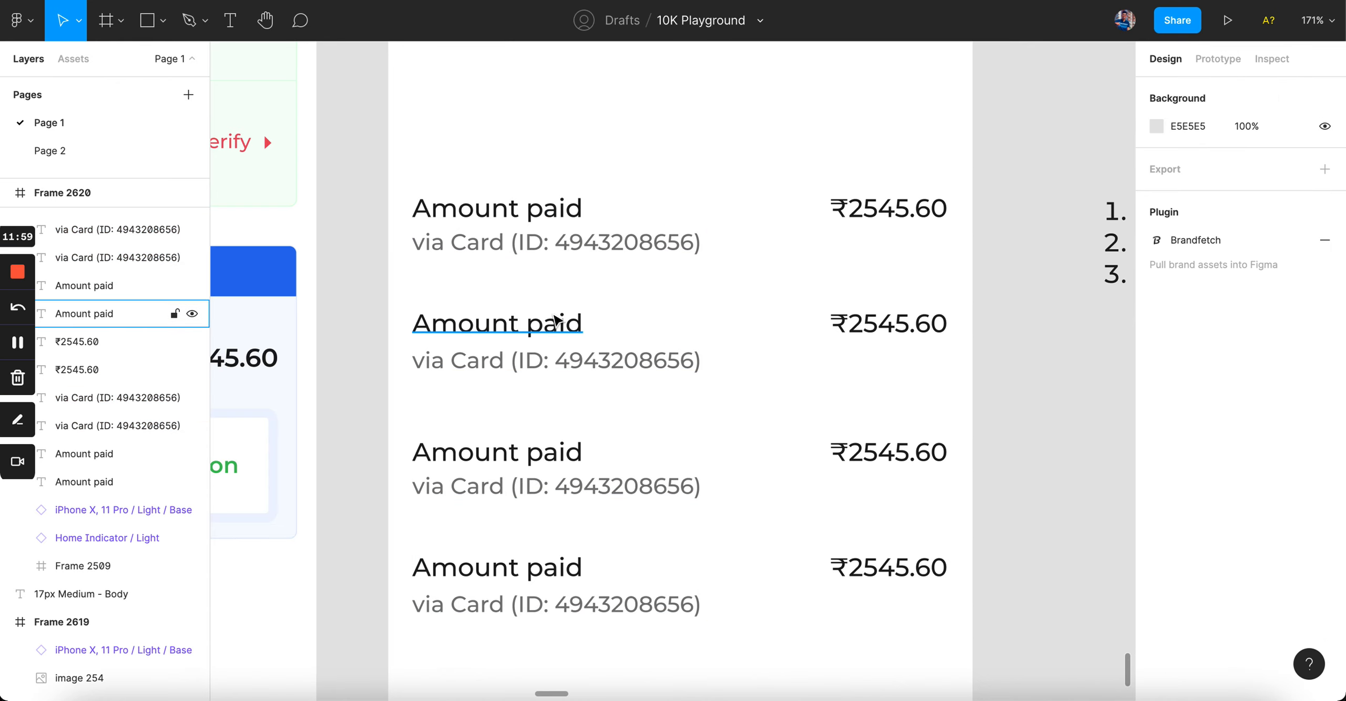
Step: Compare the four captions and the first row's Amount paid label by selecting each
{"action": "left_click", "coordinate": [580, 245]}
{"action": "left_click", "coordinate": [571, 360]}
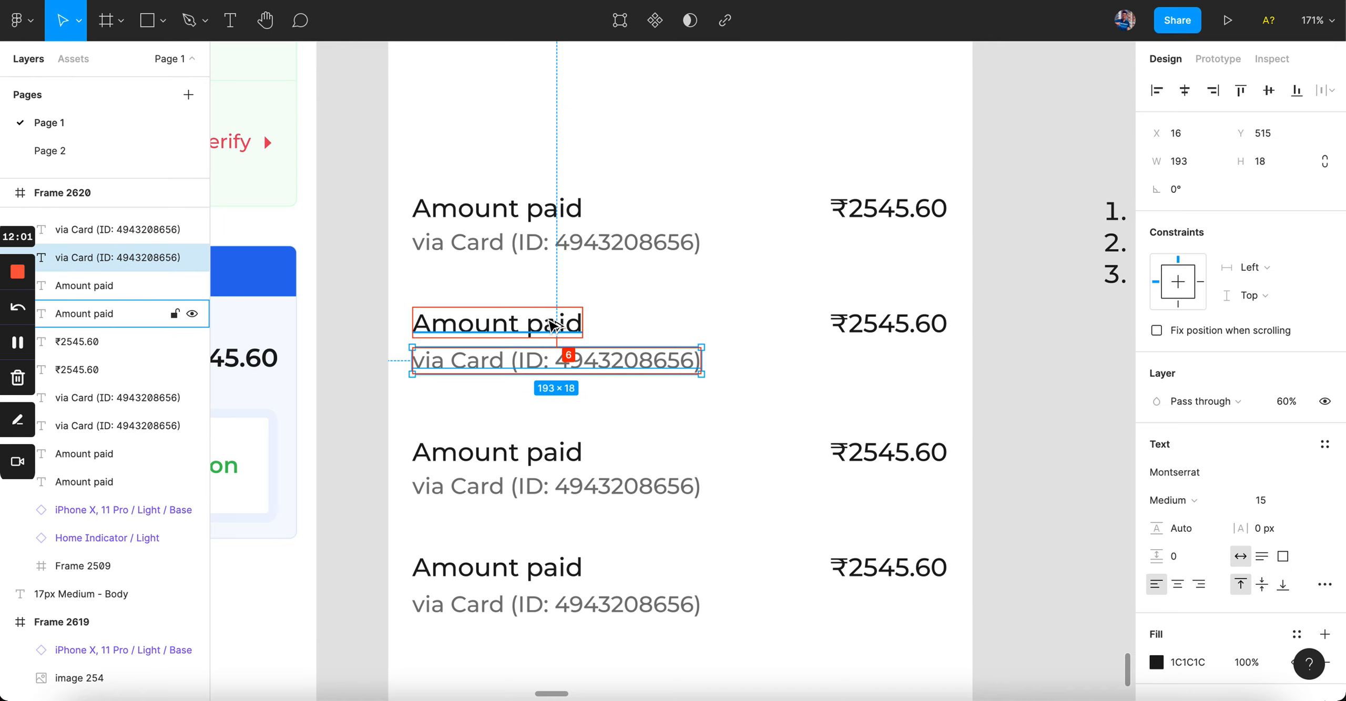
{"action": "left_click", "coordinate": [571, 494]}
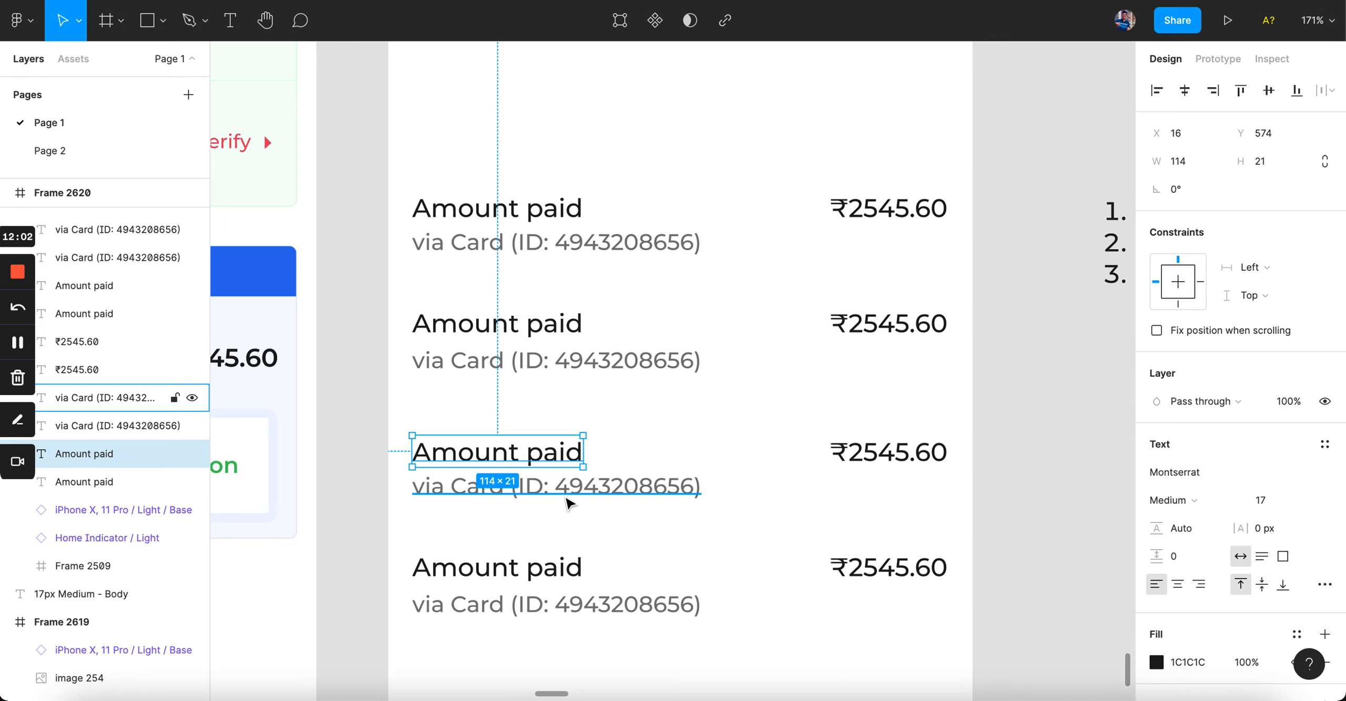
{"action": "left_click", "coordinate": [580, 605]}
{"action": "left_click", "coordinate": [714, 548]}
{"action": "scroll", "coordinate": [718, 543], "scroll_direction": "down", "scroll_amount": 2}
{"action": "scroll", "coordinate": [719, 542], "scroll_direction": "right", "scroll_amount": 2}
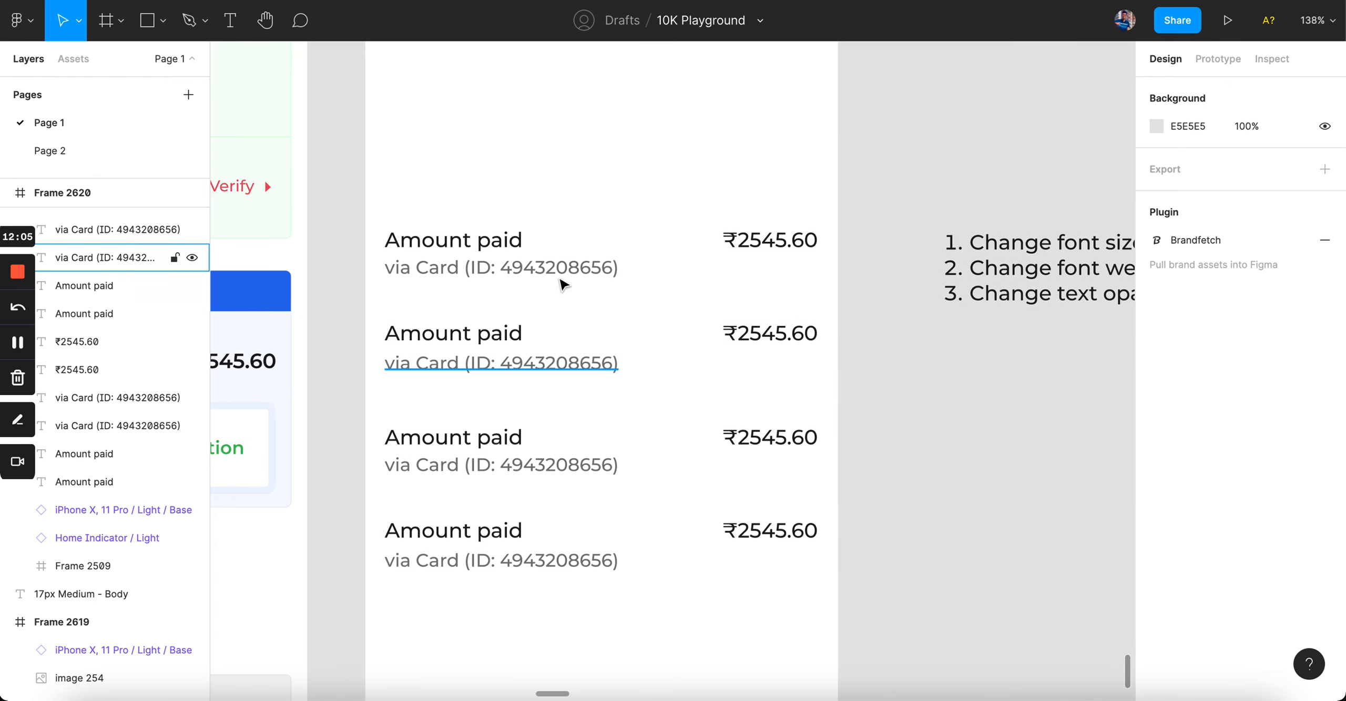
{"action": "scroll", "coordinate": [537, 268], "scroll_direction": "up", "scroll_amount": 3}
{"action": "left_click", "coordinate": [542, 268]}
{"action": "left_click", "coordinate": [487, 239]}
{"action": "left_click", "coordinate": [624, 167]}
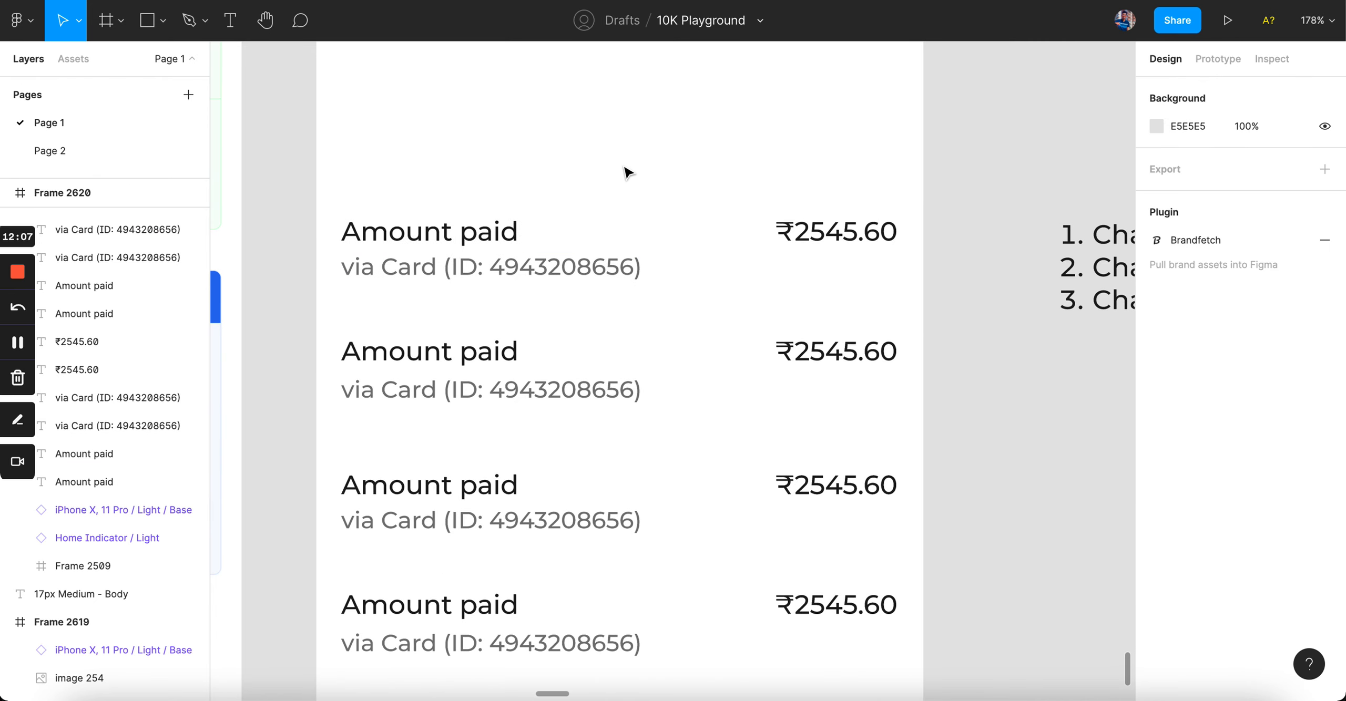
{"action": "scroll", "coordinate": [625, 167], "scroll_direction": "down", "scroll_amount": 3}
{"action": "scroll", "coordinate": [625, 167], "scroll_direction": "up", "scroll_amount": 2}
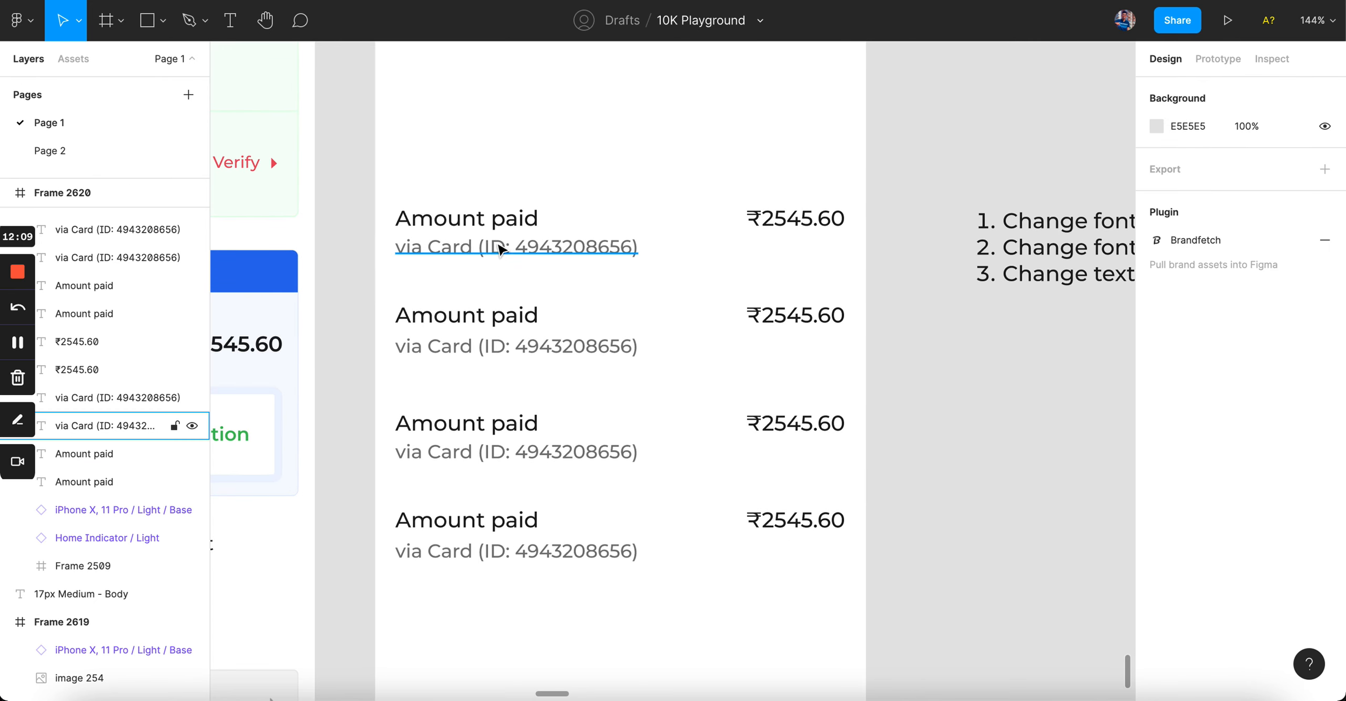
Step: Shrink the third and fourth rows' captions to font size 13, then select the top two rows
{"action": "left_click", "coordinate": [609, 257]}
{"action": "left_click", "coordinate": [581, 454]}
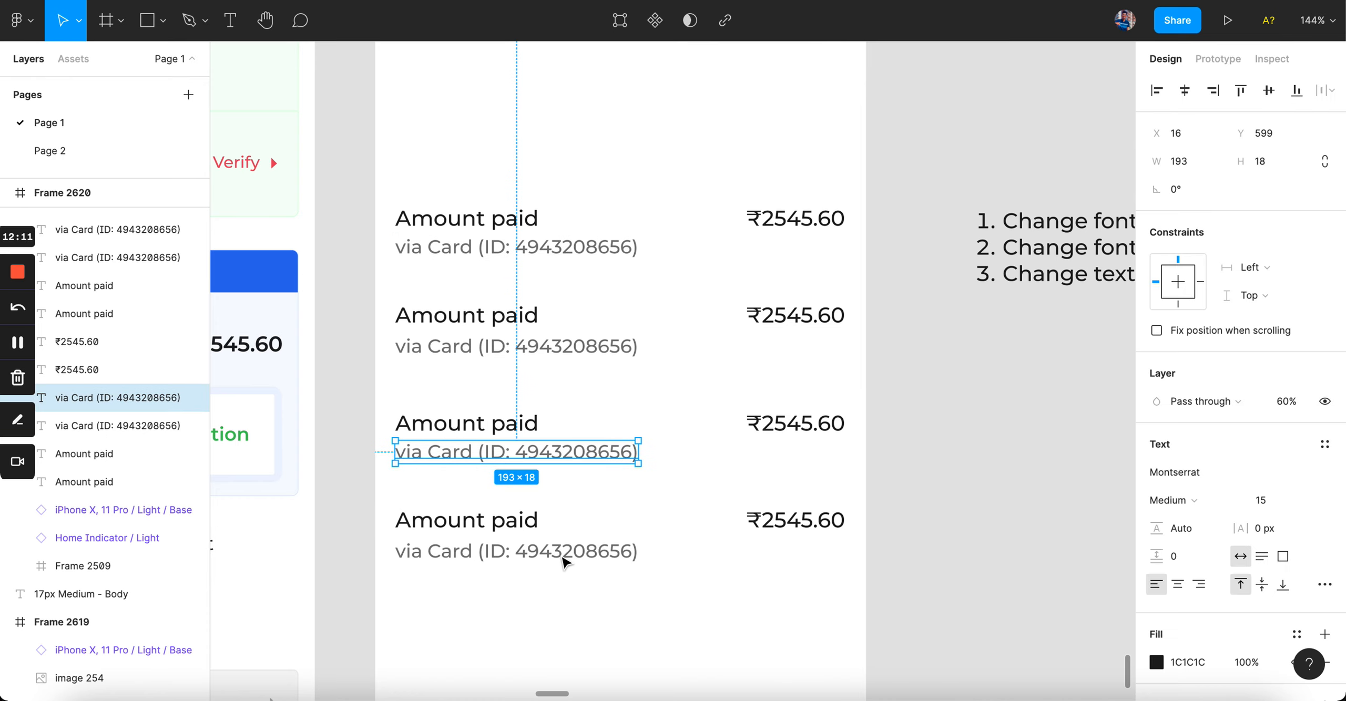
{"action": "left_click", "coordinate": [565, 557], "text": "shift"}
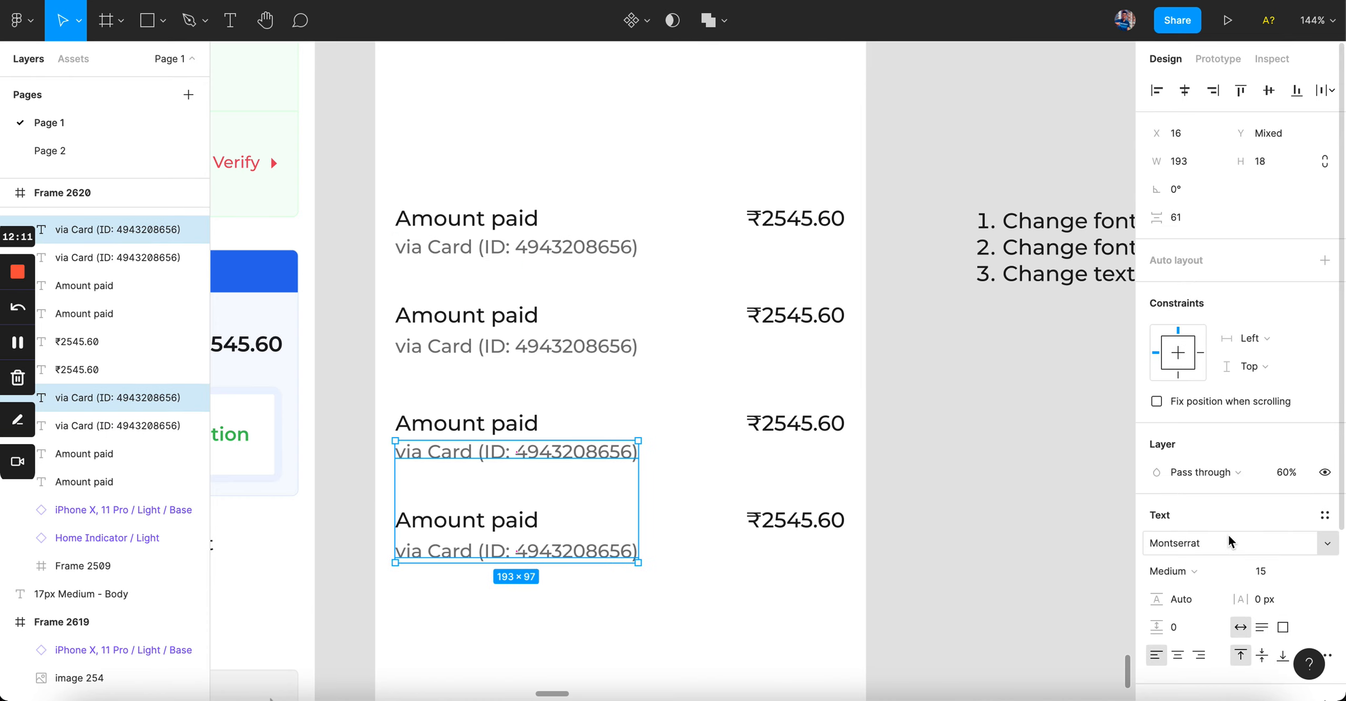
{"action": "left_click", "coordinate": [1270, 572]}
{"action": "type", "text": "13"}
{"action": "key", "text": "Return"}
{"action": "left_click", "coordinate": [941, 609]}
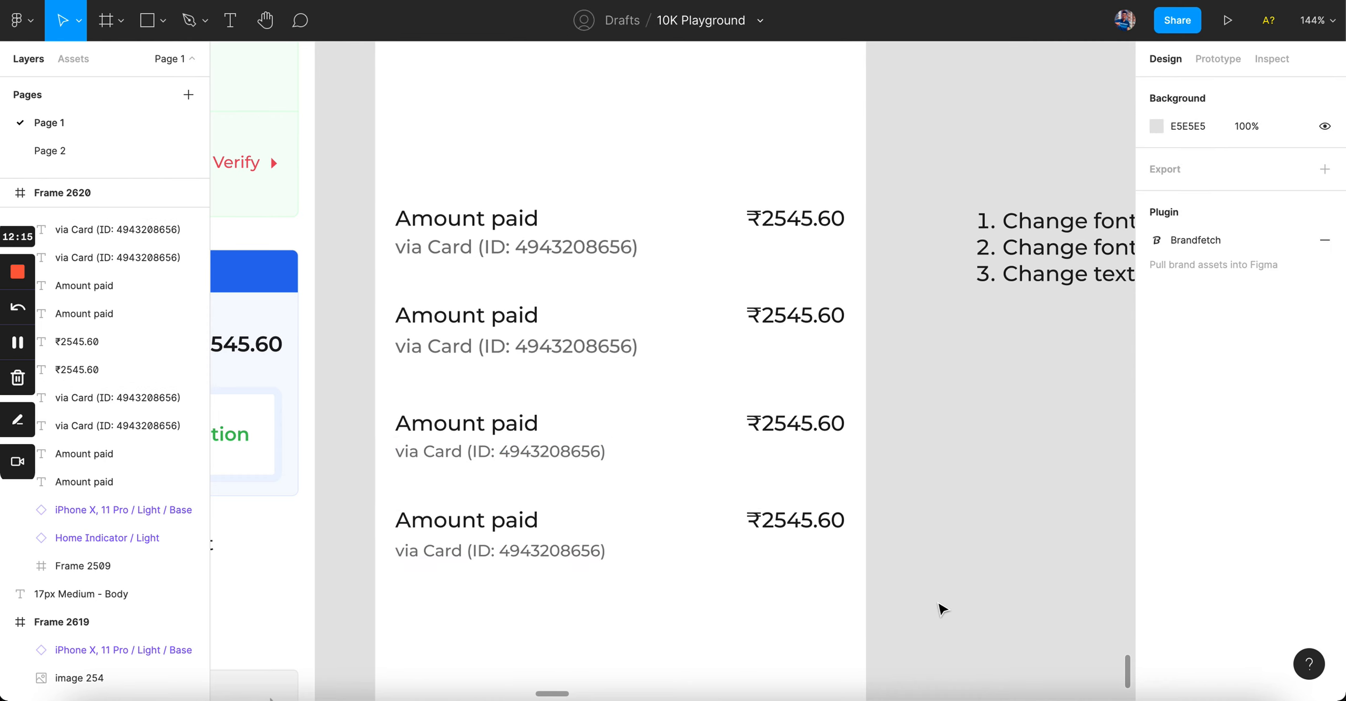
{"action": "scroll", "coordinate": [941, 609], "scroll_direction": "down", "scroll_amount": 3}
{"action": "scroll", "coordinate": [763, 480], "scroll_direction": "up", "scroll_amount": 5}
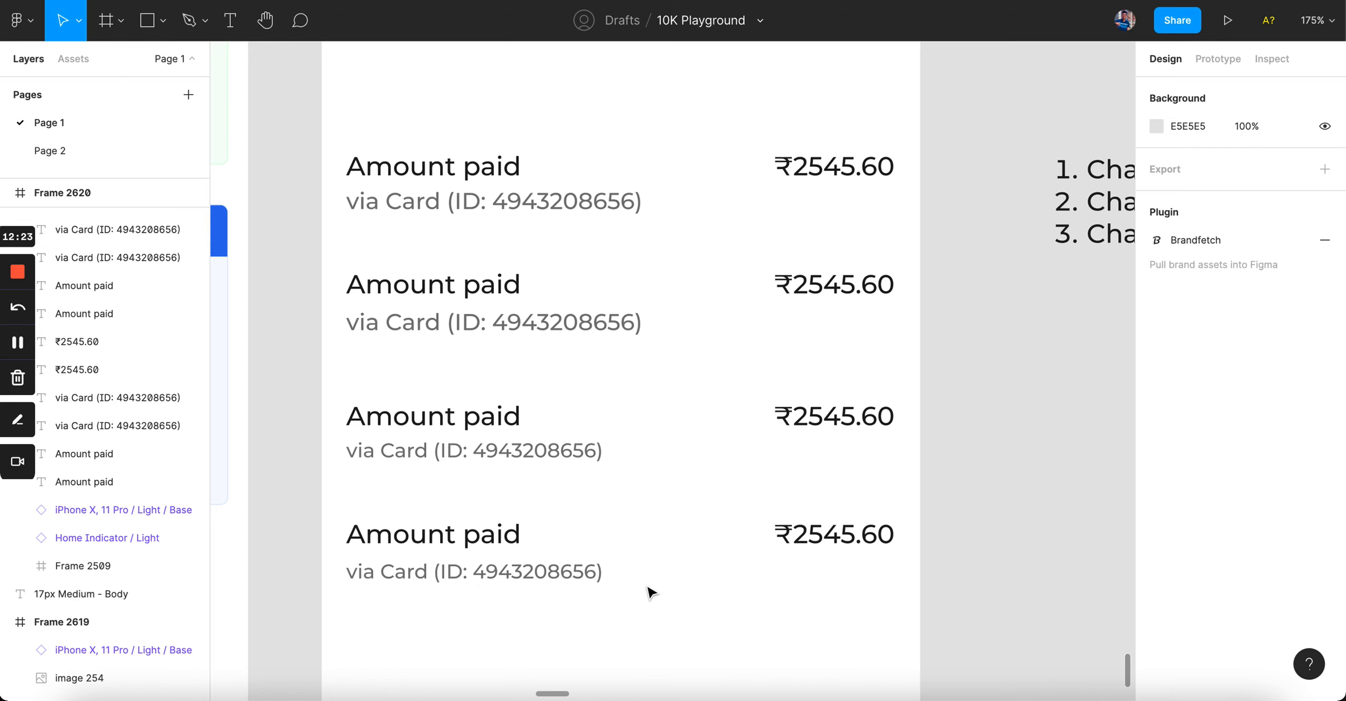
{"action": "scroll", "coordinate": [651, 593], "scroll_direction": "down", "scroll_amount": 3}
{"action": "scroll", "coordinate": [649, 589], "scroll_direction": "down", "scroll_amount": 2}
{"action": "left_click_drag", "start_coordinate": [434, 208], "coordinate": [778, 402]}
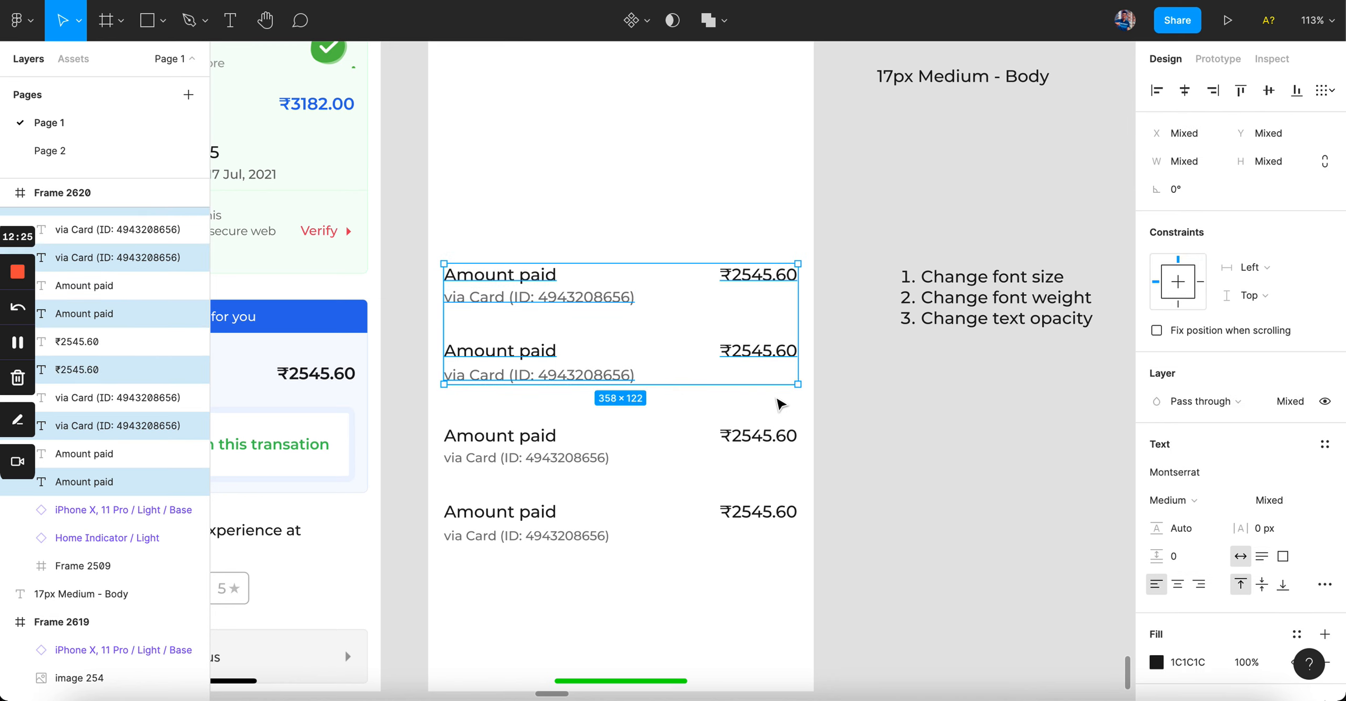
Step: Delete the top two amount rows and check the remaining via Card captions
{"action": "key", "text": "Delete"}
{"action": "scroll", "coordinate": [666, 427], "scroll_direction": "up", "scroll_amount": 5}
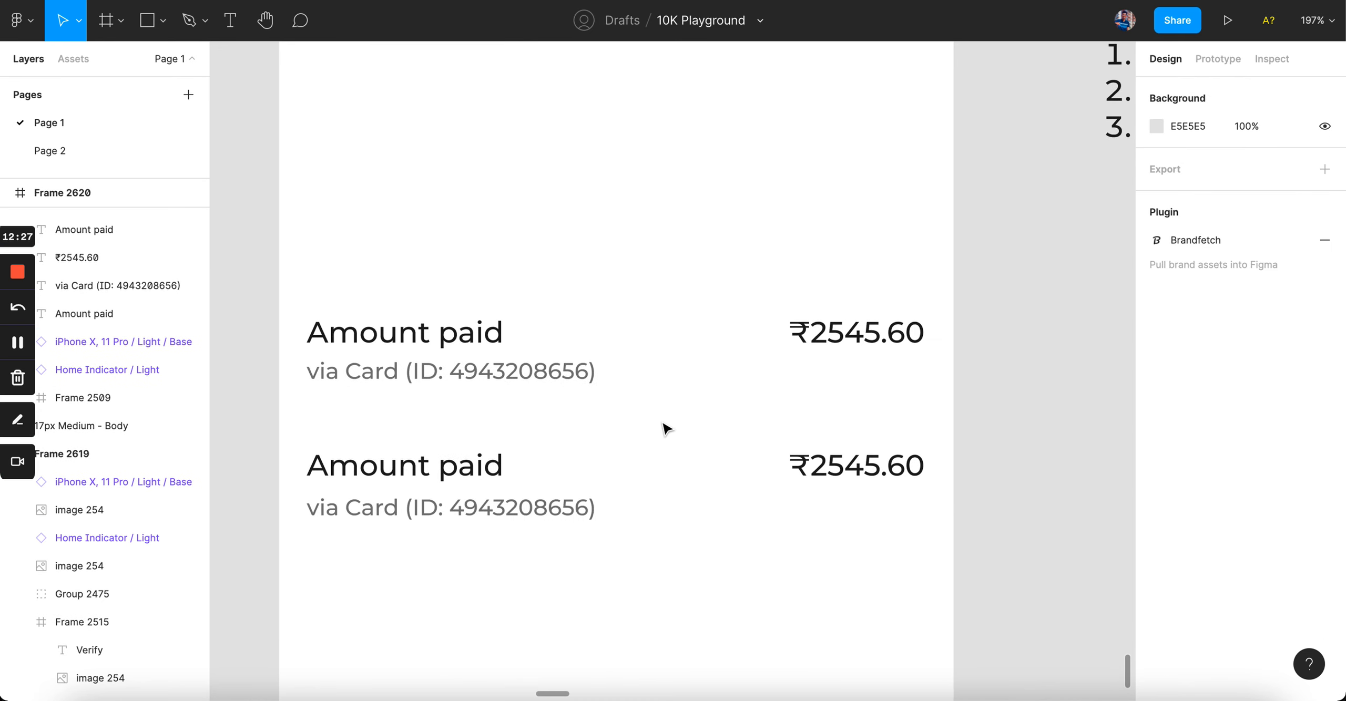
{"action": "left_click", "coordinate": [492, 372]}
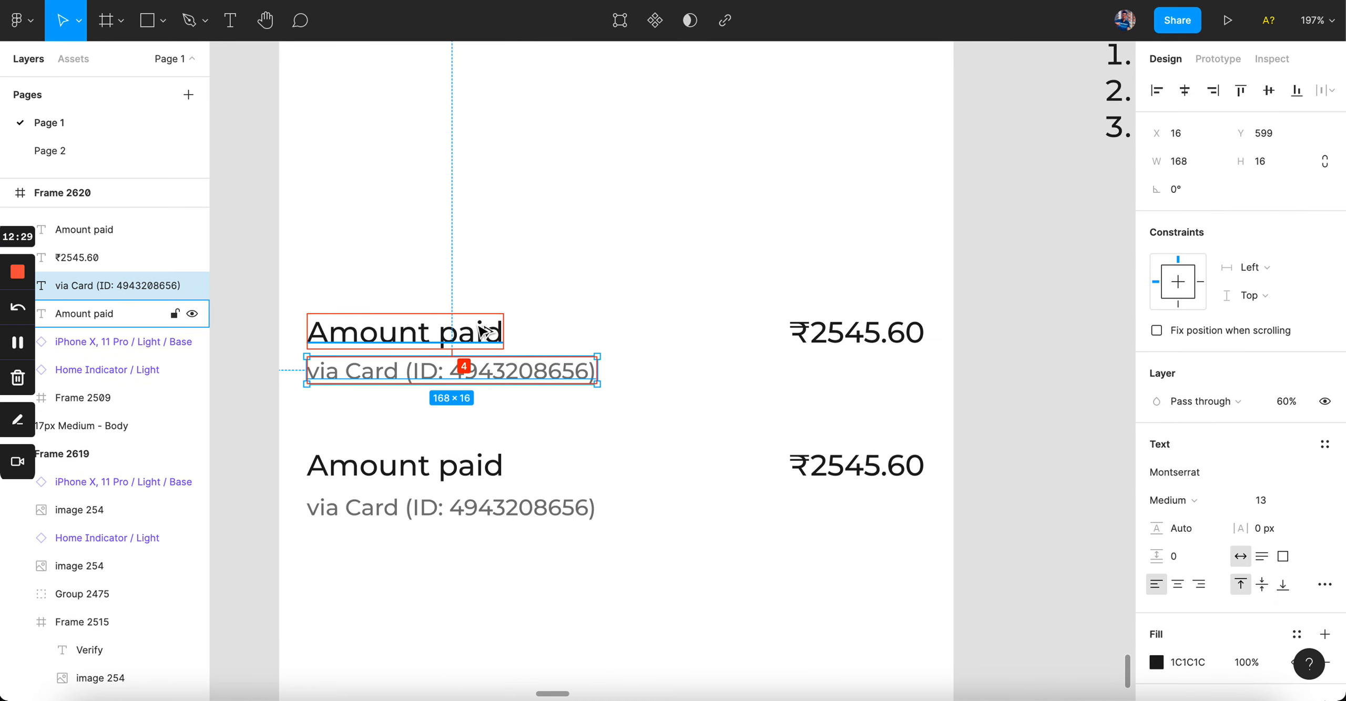
{"action": "left_click", "coordinate": [510, 517]}
{"action": "left_click", "coordinate": [619, 436]}
{"action": "scroll", "coordinate": [619, 436], "scroll_direction": "down", "scroll_amount": 5}
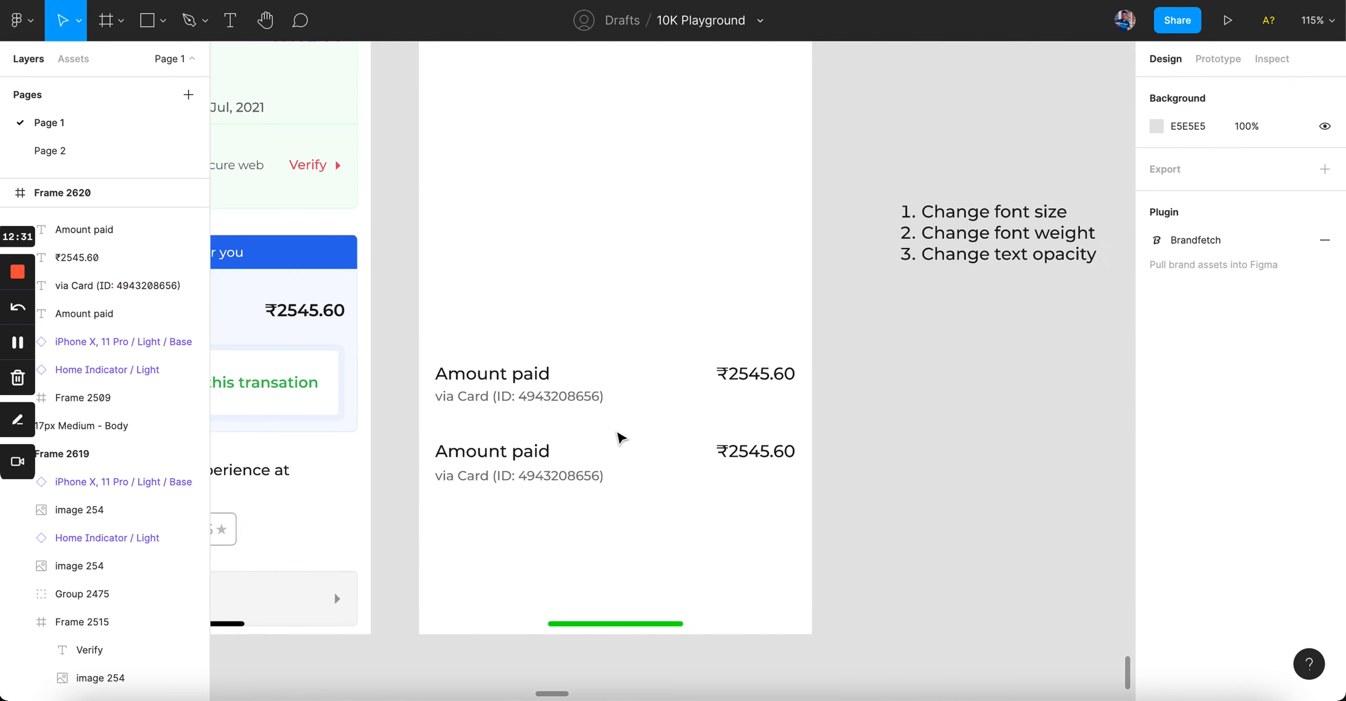
{"action": "scroll", "coordinate": [621, 438], "scroll_direction": "up", "scroll_amount": 2}
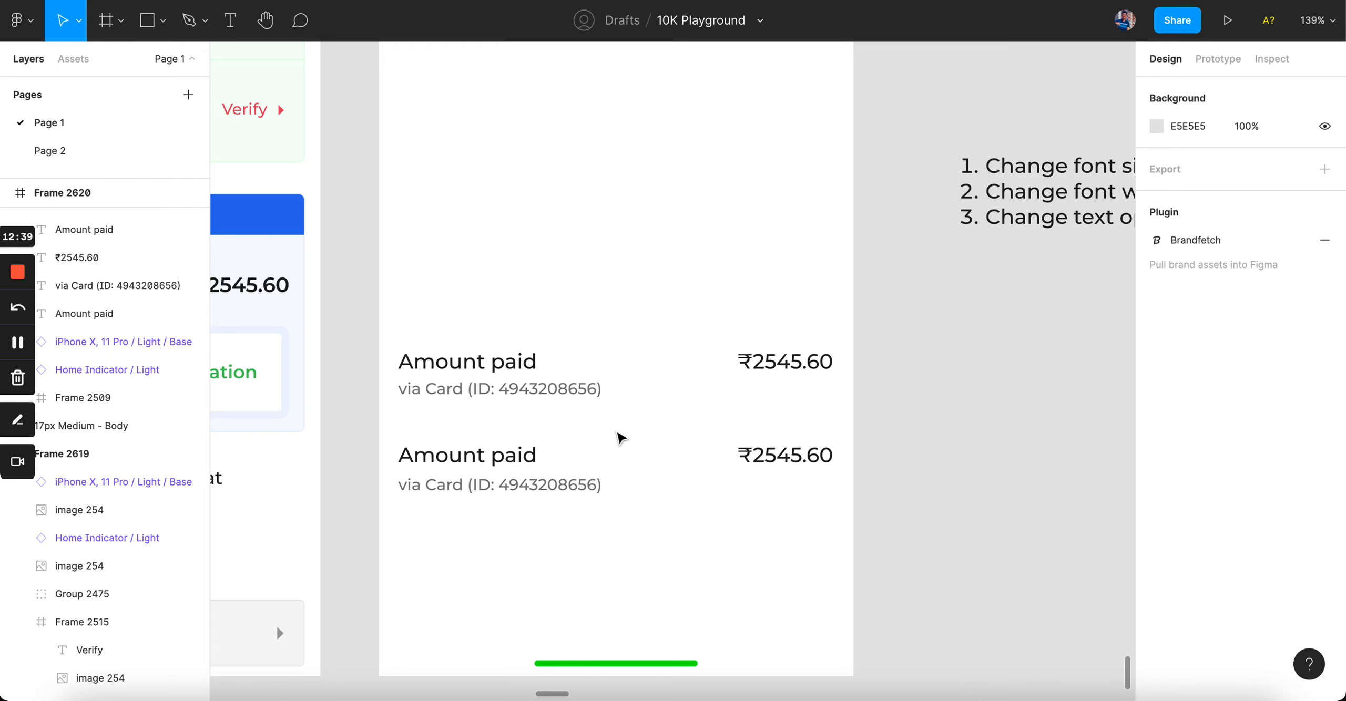
{"action": "left_click", "coordinate": [518, 389]}
{"action": "left_click", "coordinate": [581, 425]}
Step: Delete the second amount row's three texts, leaving a single row
{"action": "left_click_drag", "start_coordinate": [474, 434], "coordinate": [780, 534]}
{"action": "key", "text": "Delete"}
{"action": "left_click_drag", "start_coordinate": [465, 248], "coordinate": [805, 446]}
{"action": "left_click", "coordinate": [814, 545]}
{"action": "scroll", "coordinate": [815, 545], "scroll_direction": "down", "scroll_amount": 5}
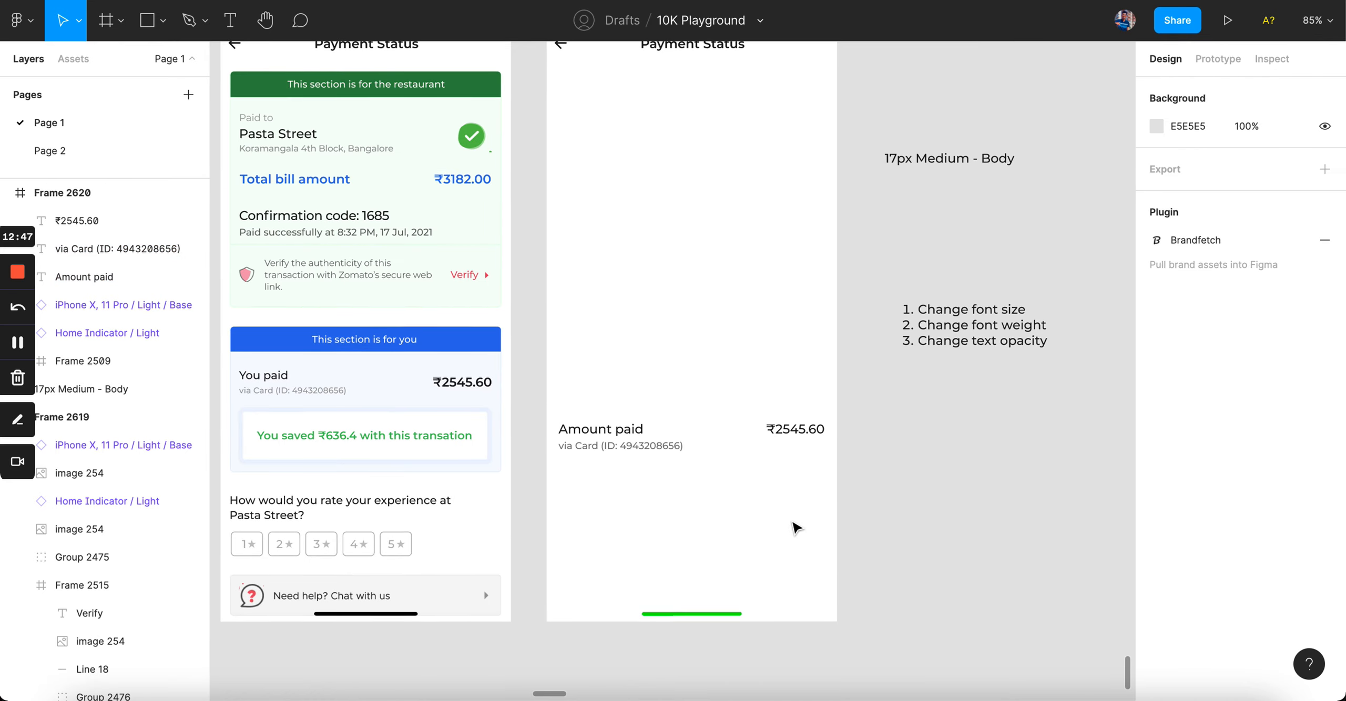
{"action": "scroll", "coordinate": [753, 506], "scroll_direction": "up", "scroll_amount": 5}
Step: Undo the last deletion and move both amount rows up near the frame top
{"action": "scroll", "coordinate": [750, 500], "scroll_direction": "down", "scroll_amount": 3}
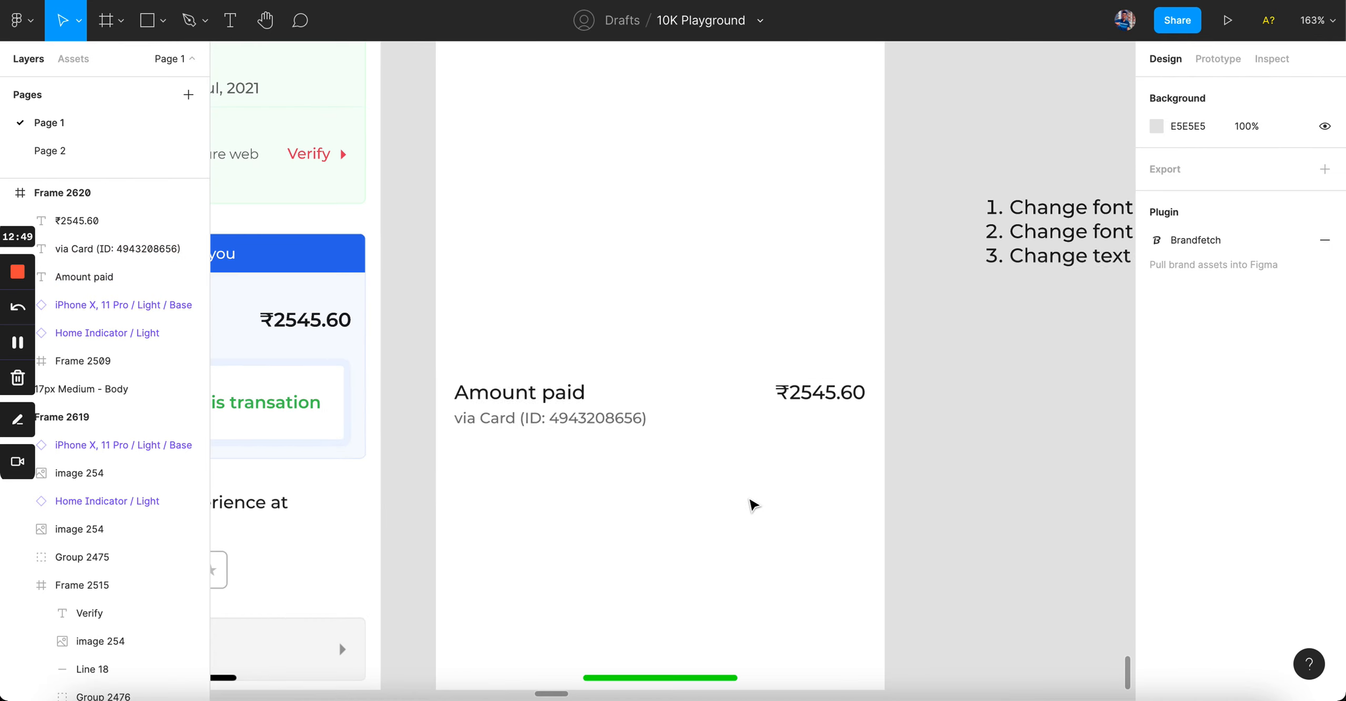
{"action": "key", "text": "super+z"}
{"action": "key", "text": "super+z"}
{"action": "key", "text": "super+z"}
{"action": "left_click_drag", "start_coordinate": [514, 336], "coordinate": [810, 456]}
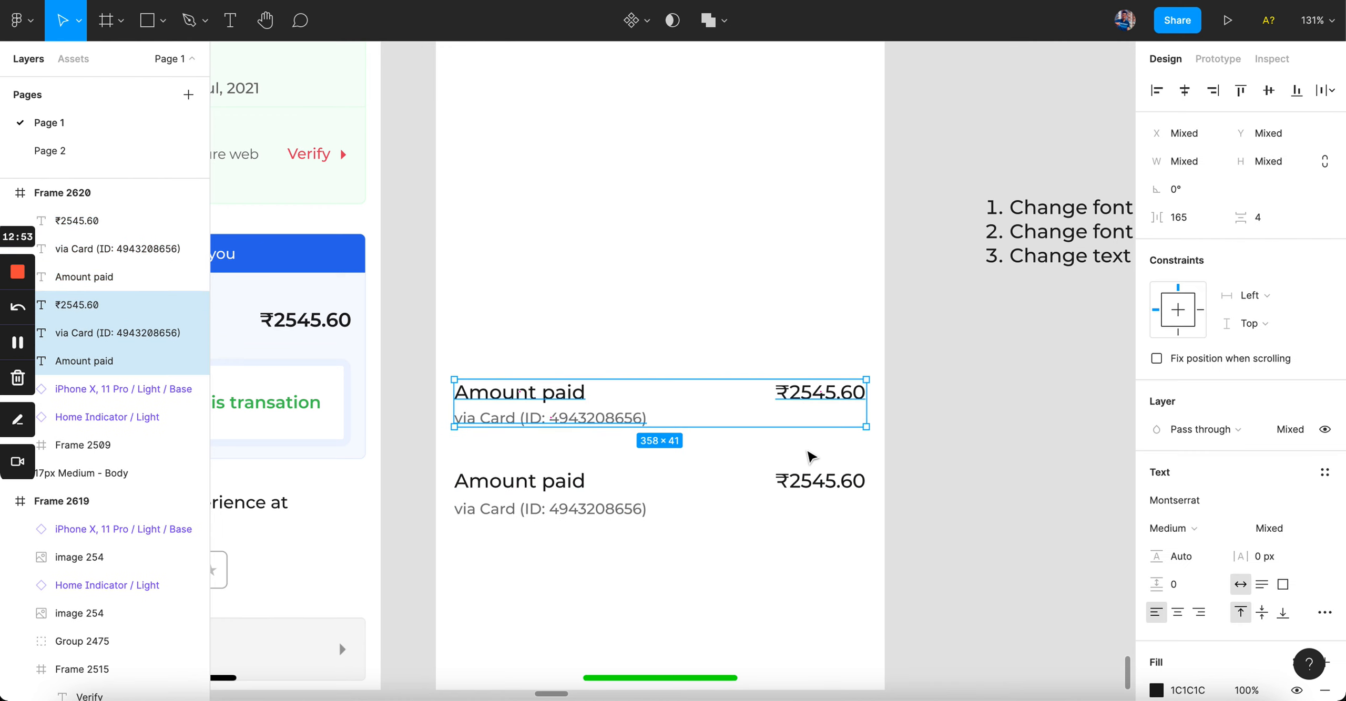
{"action": "left_click_drag", "start_coordinate": [499, 315], "coordinate": [847, 571]}
{"action": "left_click_drag", "start_coordinate": [574, 432], "coordinate": [590, 451]}
{"action": "left_click", "coordinate": [665, 362]}
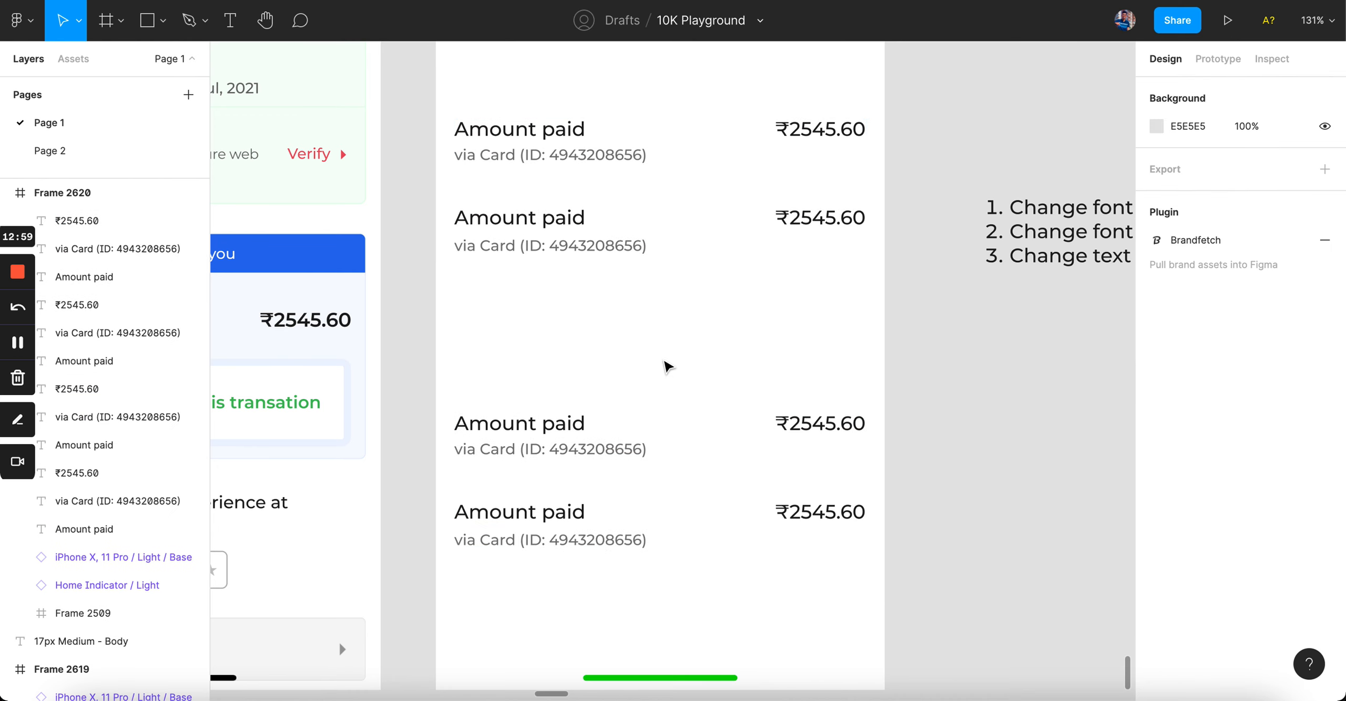
Step: Try SemiBold and Bold on the lower rows' labels and amounts, settling on SemiBold
{"action": "left_click", "coordinate": [562, 424]}
{"action": "left_click", "coordinate": [547, 513], "text": "shift"}
{"action": "left_click", "coordinate": [824, 508], "text": "shift"}
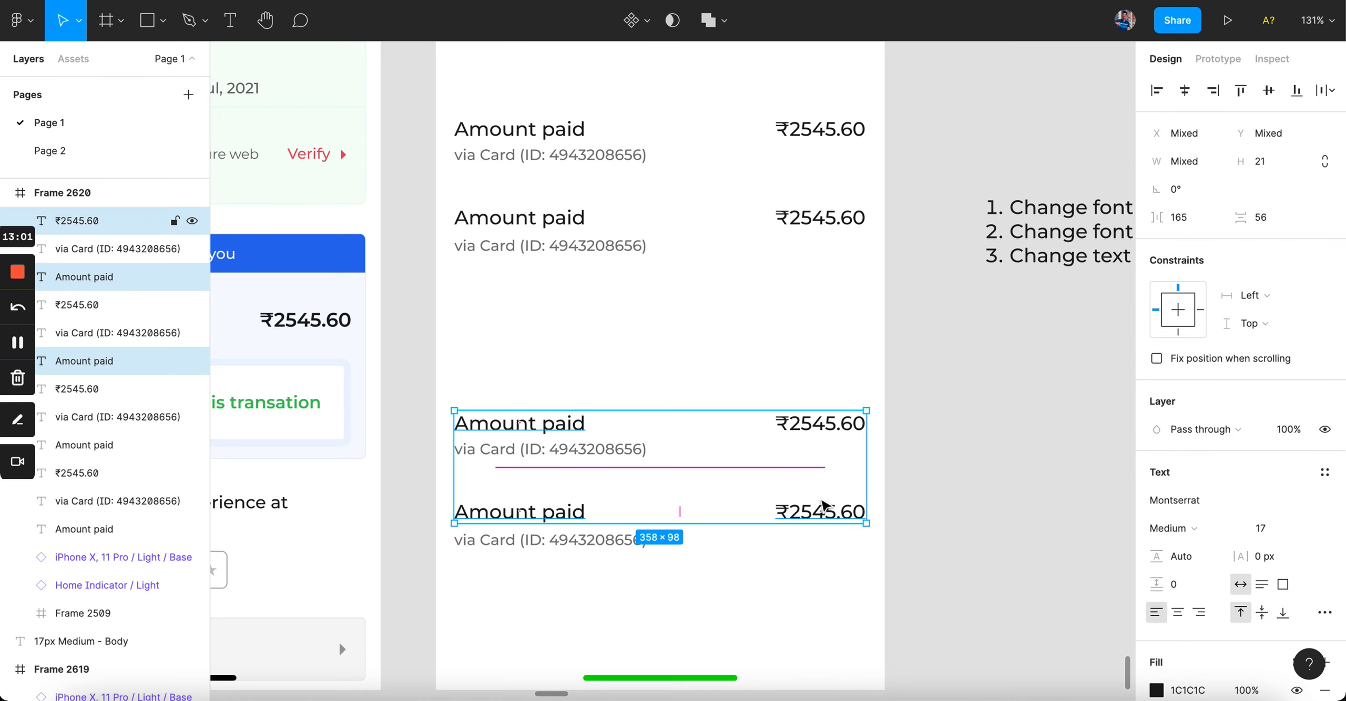
{"action": "left_click", "coordinate": [820, 423], "text": "shift"}
{"action": "left_click", "coordinate": [1170, 528]}
{"action": "left_click", "coordinate": [1204, 556]}
{"action": "left_click", "coordinate": [1178, 528]}
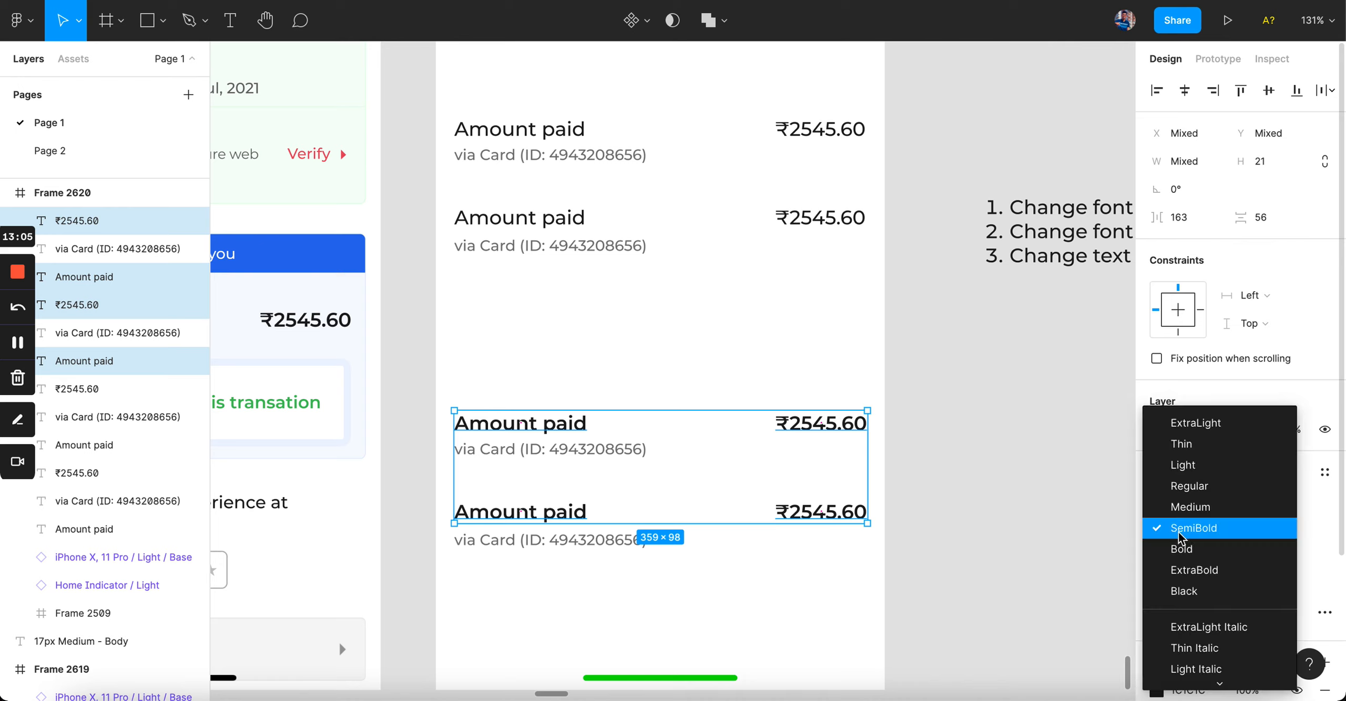
{"action": "left_click", "coordinate": [1184, 551]}
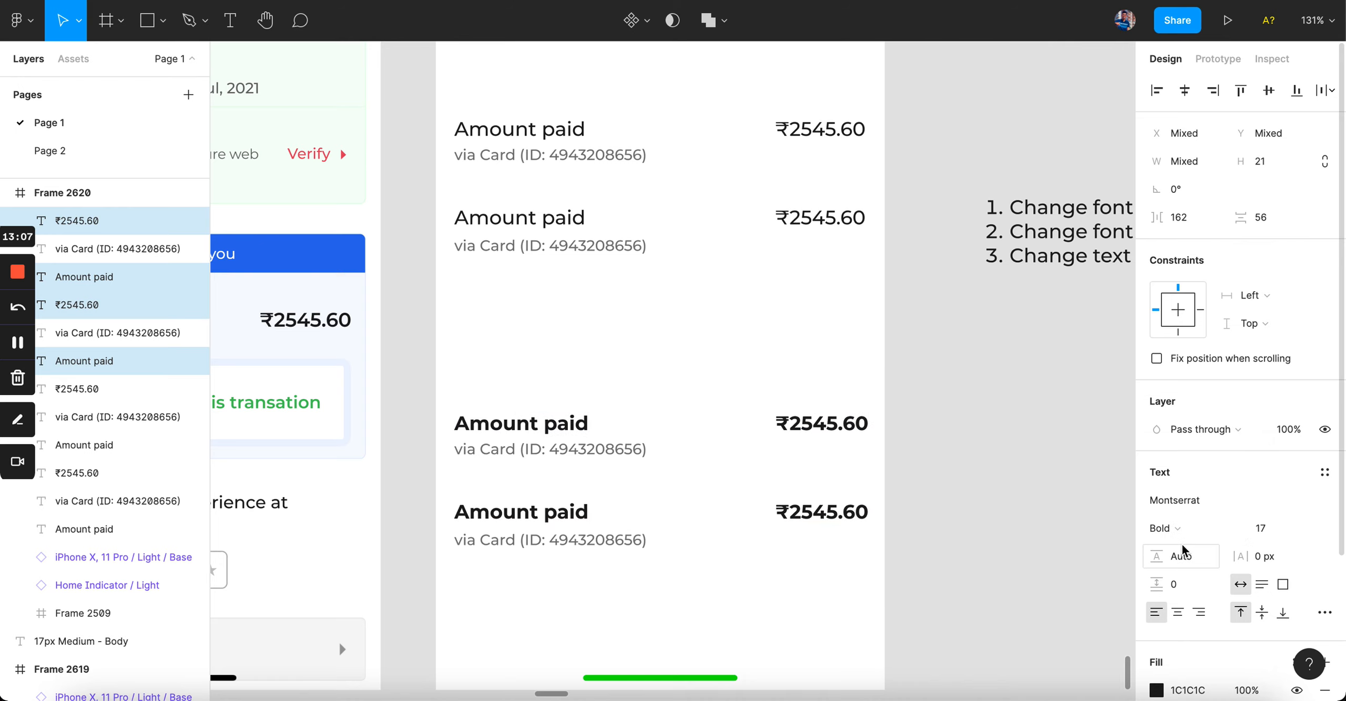
{"action": "left_click", "coordinate": [1172, 529]}
{"action": "left_click", "coordinate": [1193, 513]}
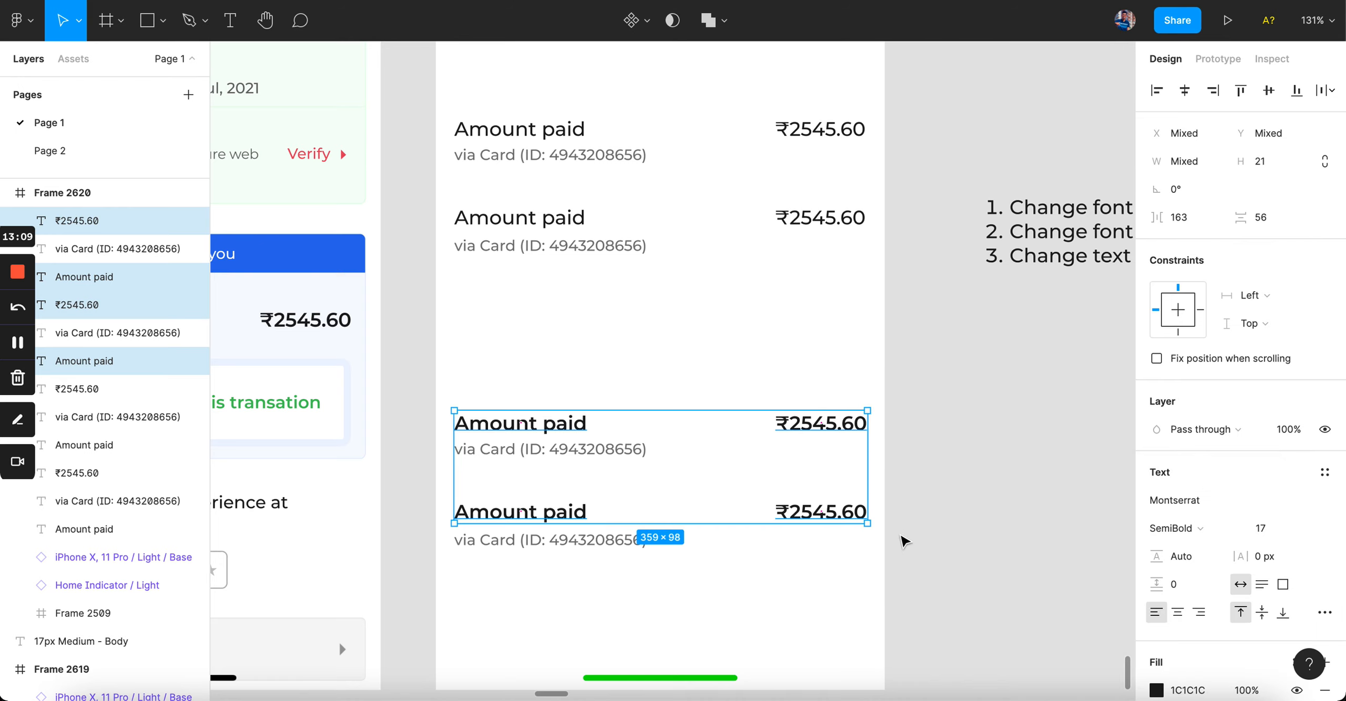
{"action": "left_click", "coordinate": [900, 542]}
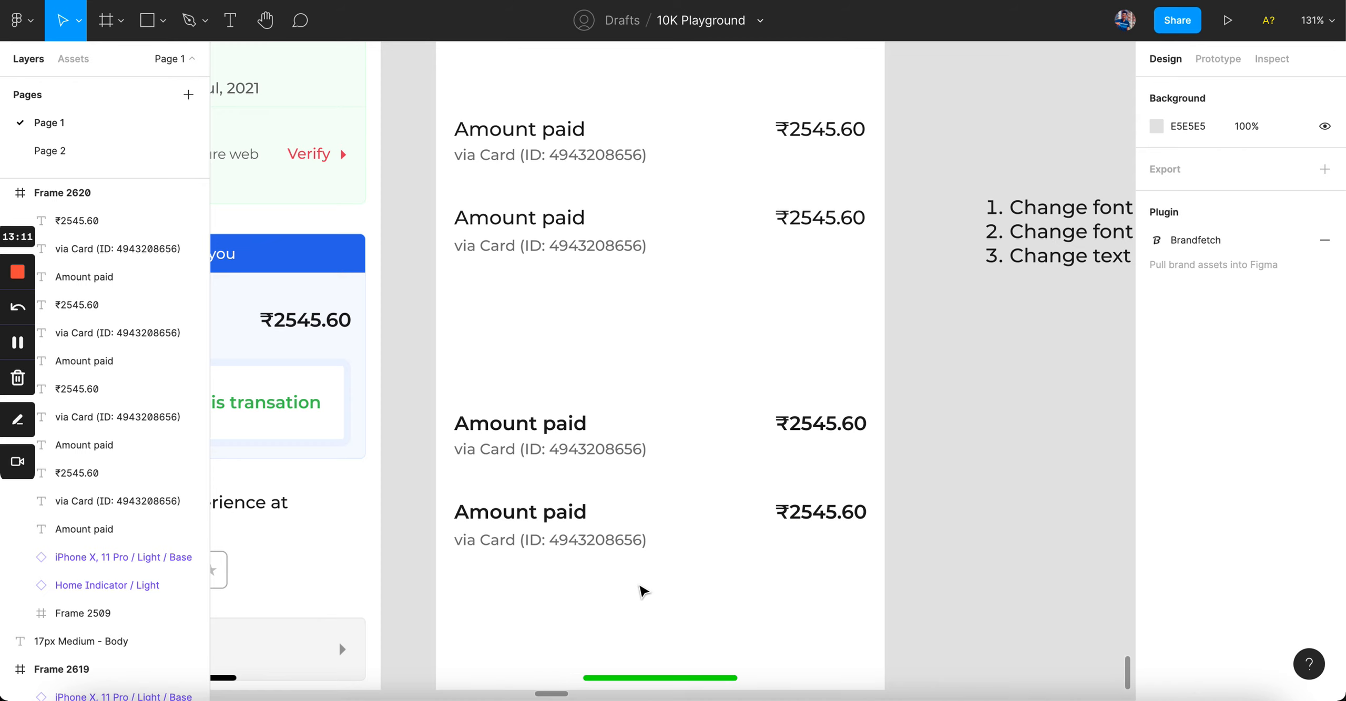
Step: Pull the lower rows closer, then delete the three extra Amount paid rows
{"action": "left_click_drag", "start_coordinate": [492, 342], "coordinate": [885, 635]}
{"action": "left_click_drag", "start_coordinate": [832, 437], "coordinate": [833, 332]}
{"action": "left_click", "coordinate": [837, 566]}
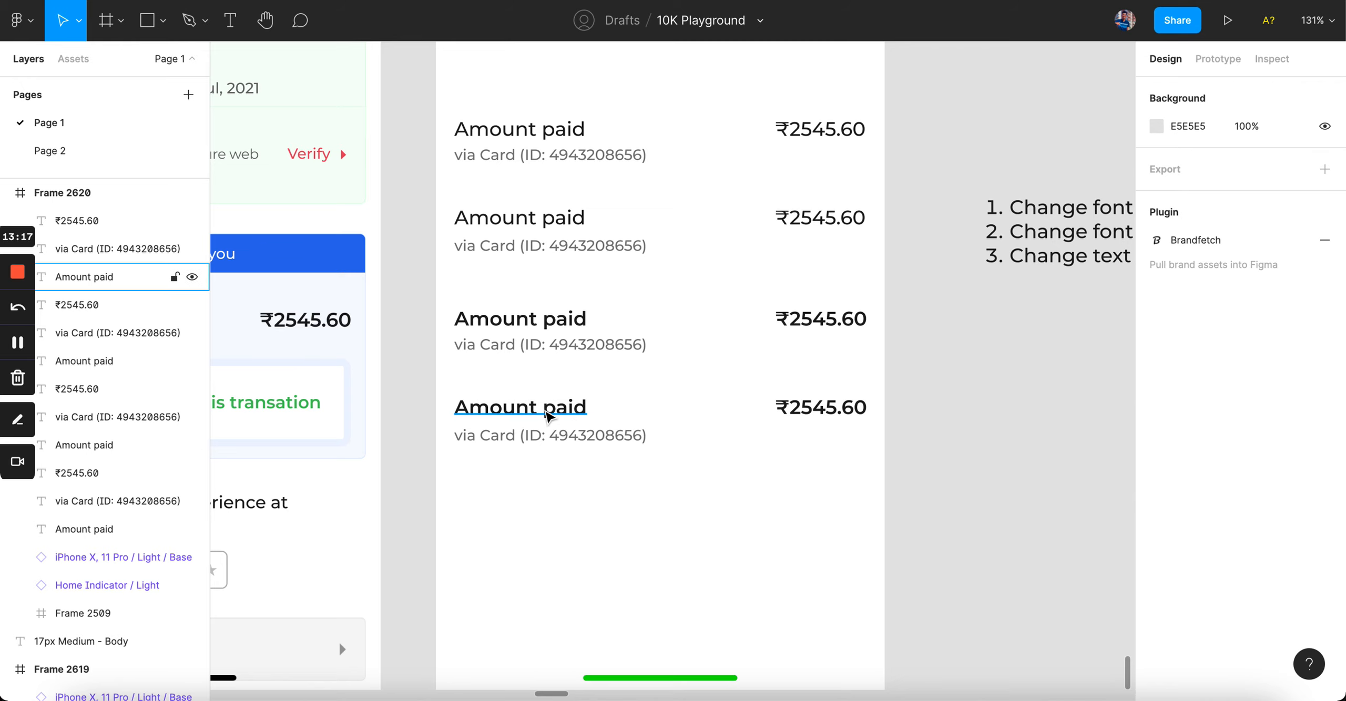
{"action": "left_click", "coordinate": [550, 436]}
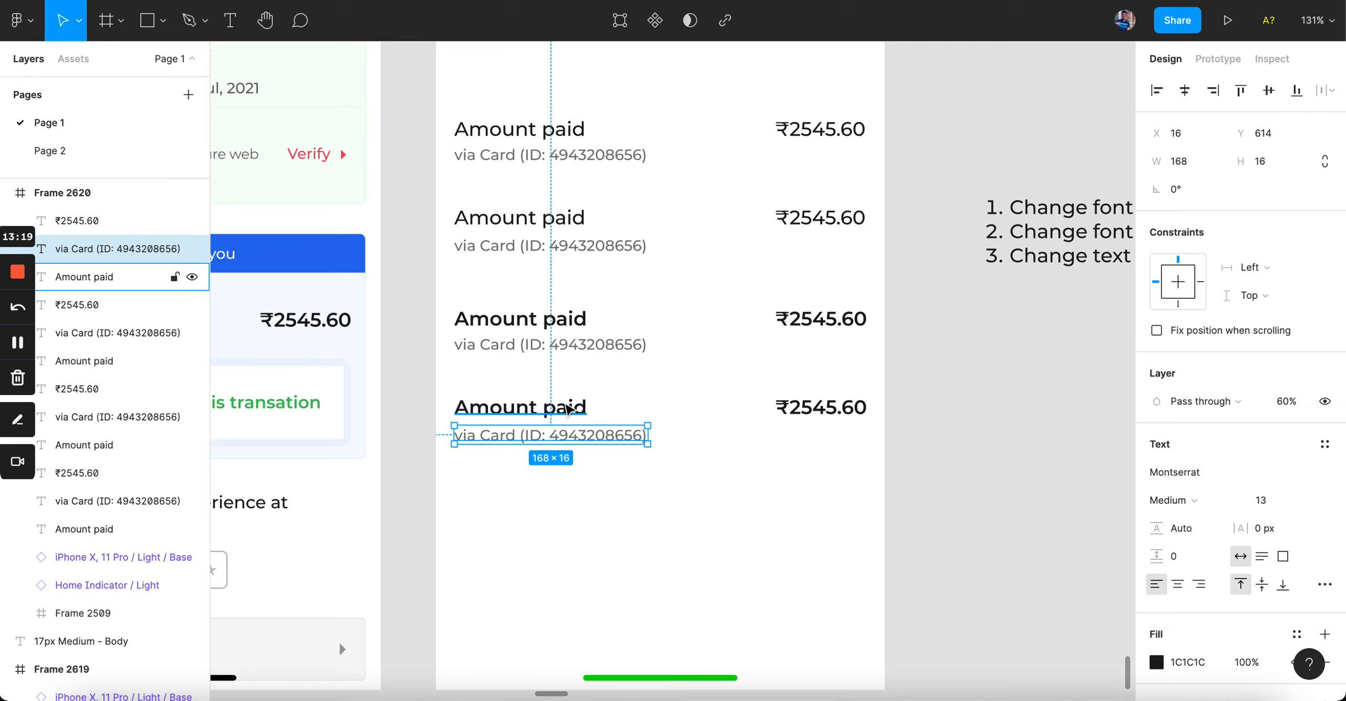
{"action": "left_click", "coordinate": [669, 546]}
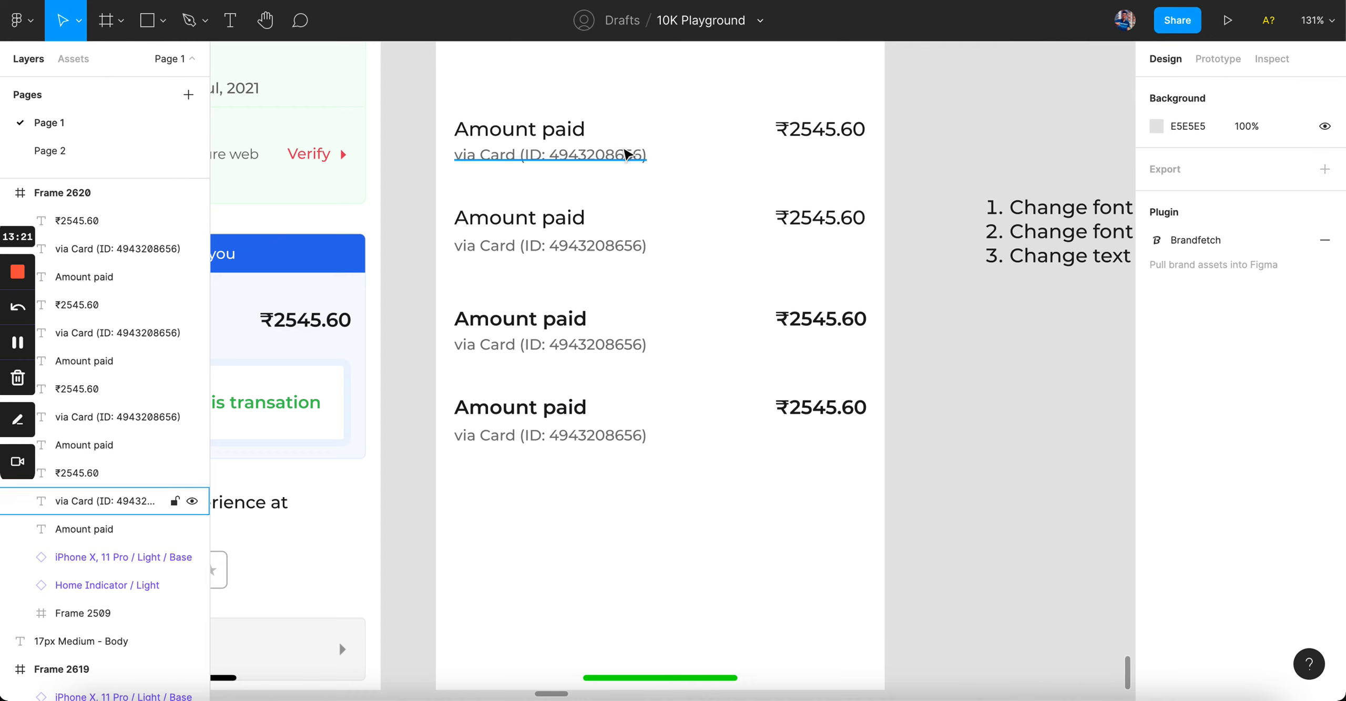
{"action": "left_click", "coordinate": [547, 401]}
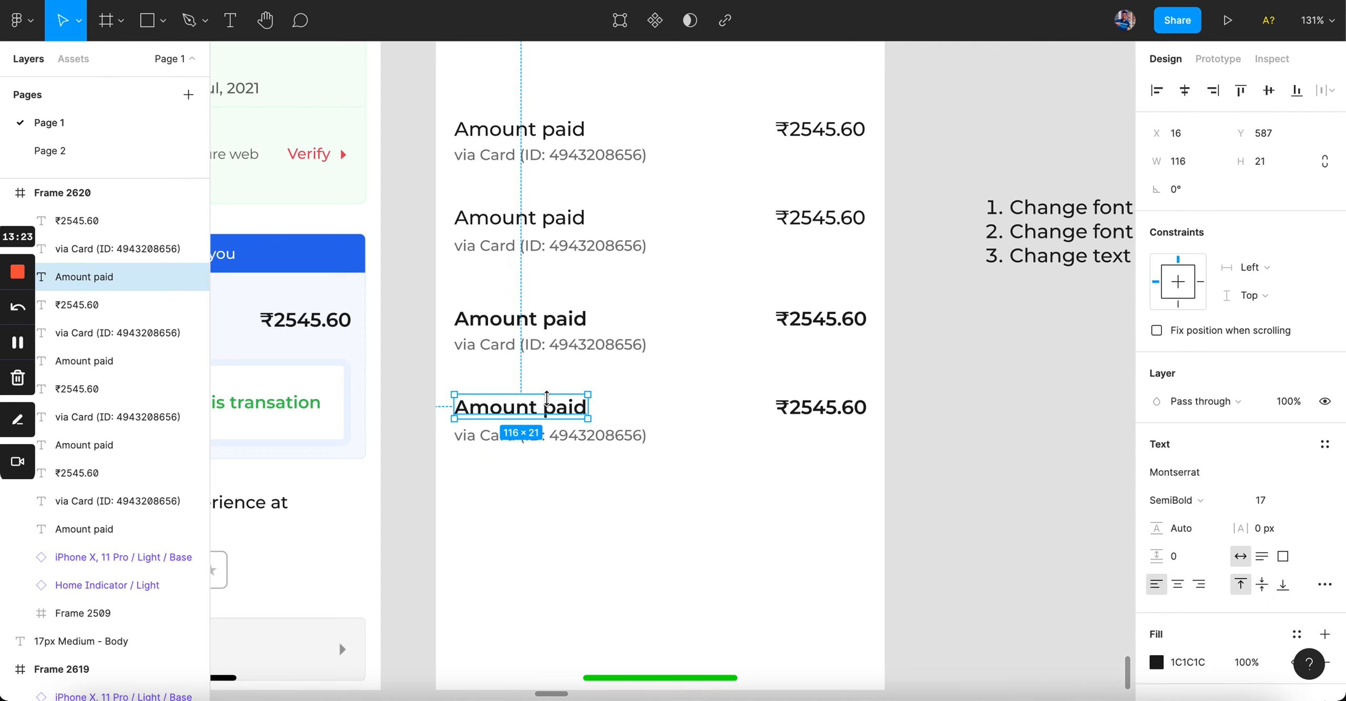
{"action": "left_click", "coordinate": [847, 414], "text": "shift"}
{"action": "left_click", "coordinate": [578, 441]}
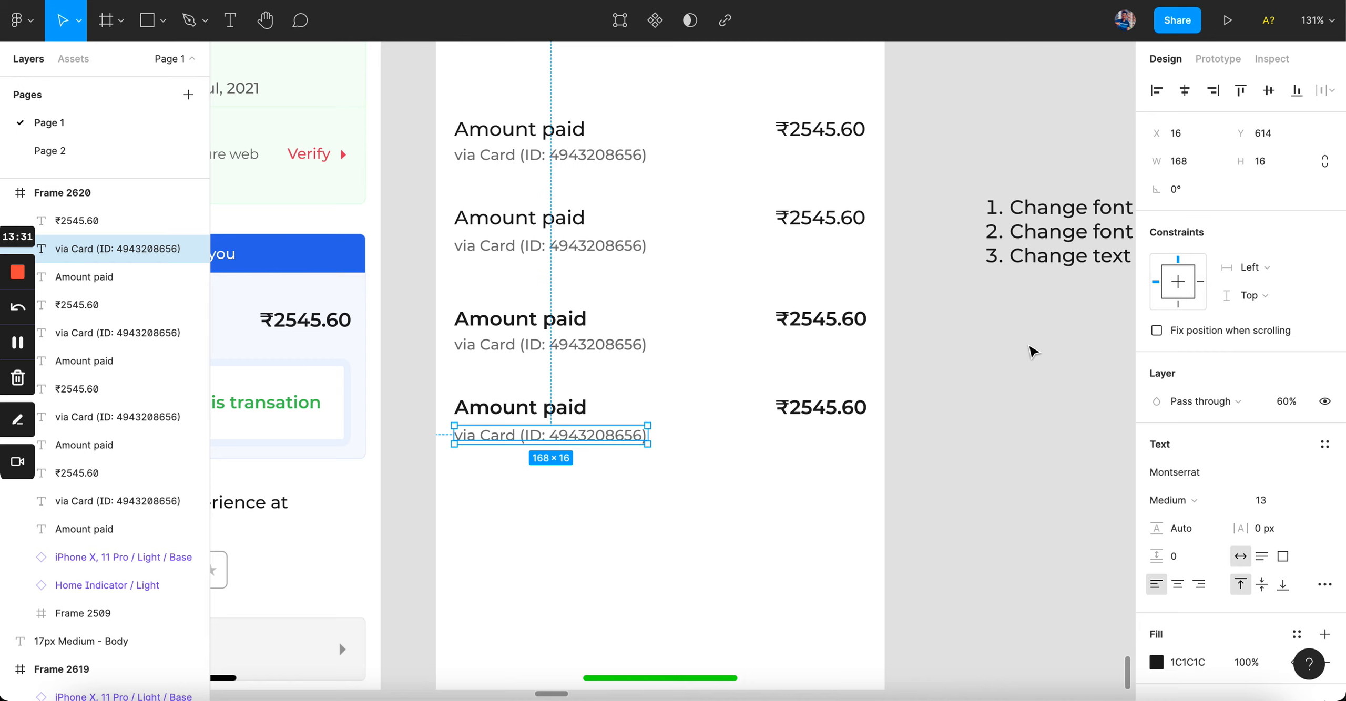
{"action": "left_click_drag", "start_coordinate": [908, 358], "coordinate": [484, 94]}
{"action": "key", "text": "Delete"}
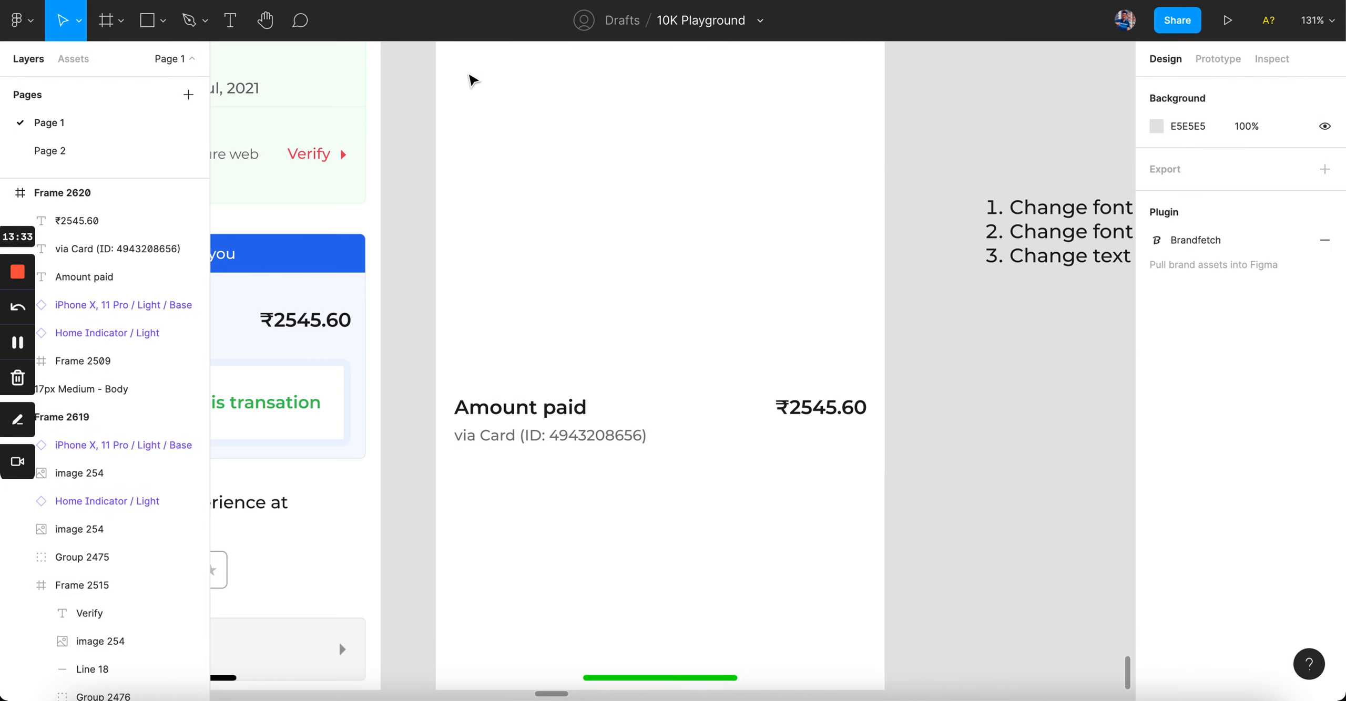
Step: Group the three texts of the remaining Amount paid row
{"action": "scroll", "coordinate": [530, 234], "scroll_direction": "down", "scroll_amount": 5}
{"action": "left_click_drag", "start_coordinate": [489, 266], "coordinate": [769, 439]}
{"action": "left_click", "coordinate": [769, 439]}
{"action": "scroll", "coordinate": [769, 439], "scroll_direction": "up", "scroll_amount": 5}
{"action": "left_click_drag", "start_coordinate": [370, 204], "coordinate": [740, 452]}
{"action": "scroll", "coordinate": [740, 452], "scroll_direction": "down", "scroll_amount": 4}
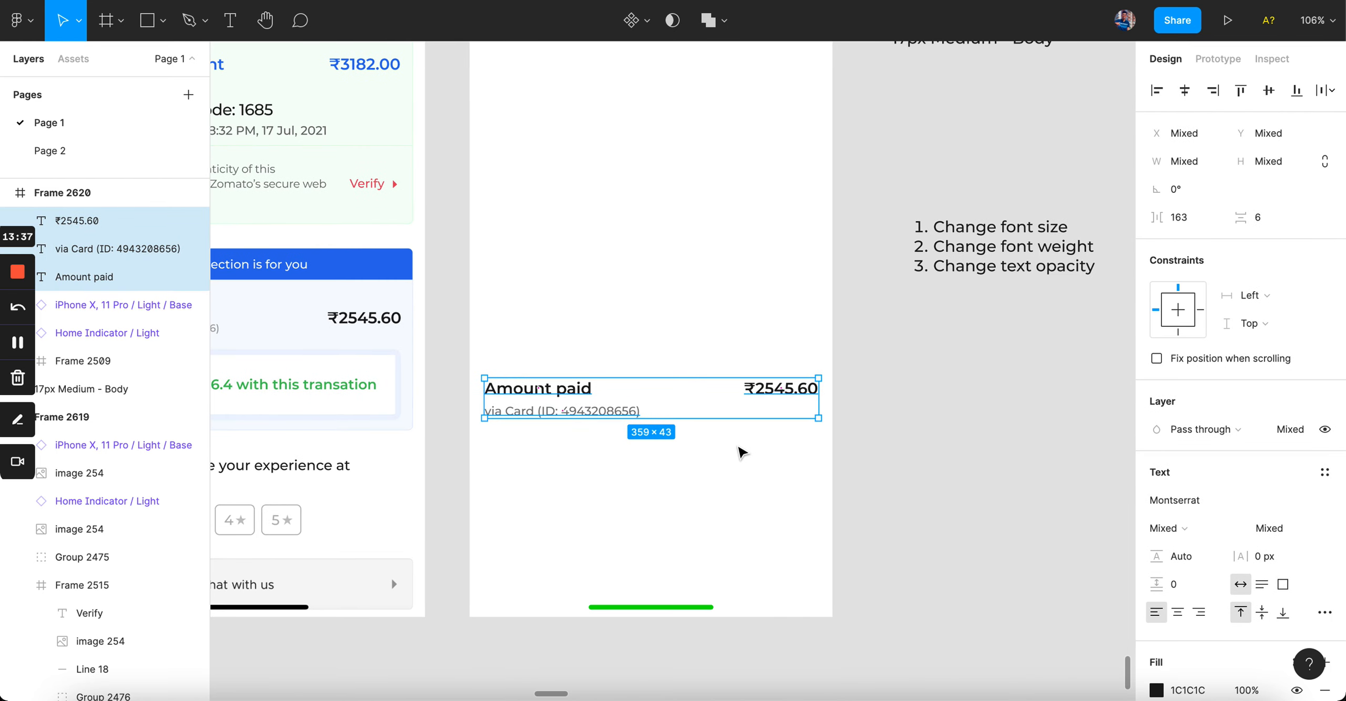
{"action": "scroll", "coordinate": [742, 453], "scroll_direction": "down", "scroll_amount": 2}
{"action": "scroll", "coordinate": [741, 451], "scroll_direction": "left", "scroll_amount": 2}
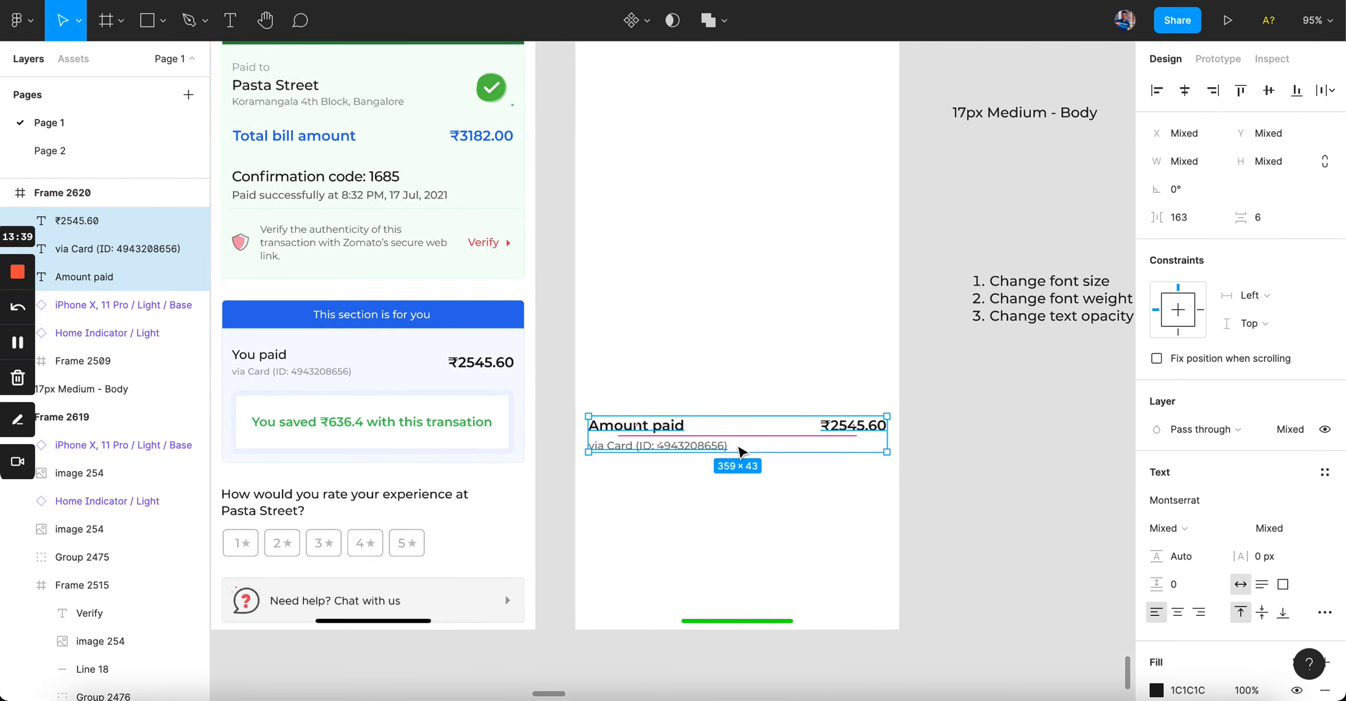
{"action": "scroll", "coordinate": [742, 452], "scroll_direction": "up", "scroll_amount": 5}
{"action": "scroll", "coordinate": [742, 451], "scroll_direction": "down", "scroll_amount": 5}
{"action": "key", "text": "super+g"}
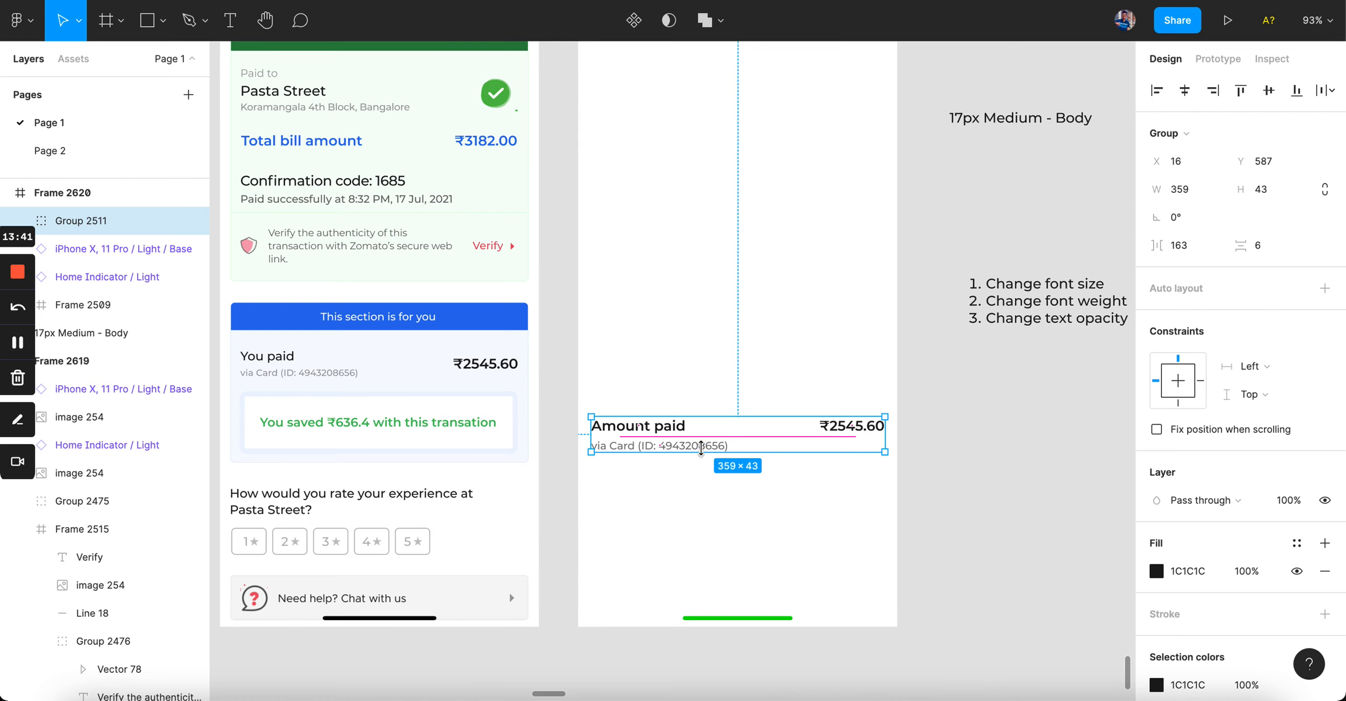
{"action": "left_click", "coordinate": [695, 472]}
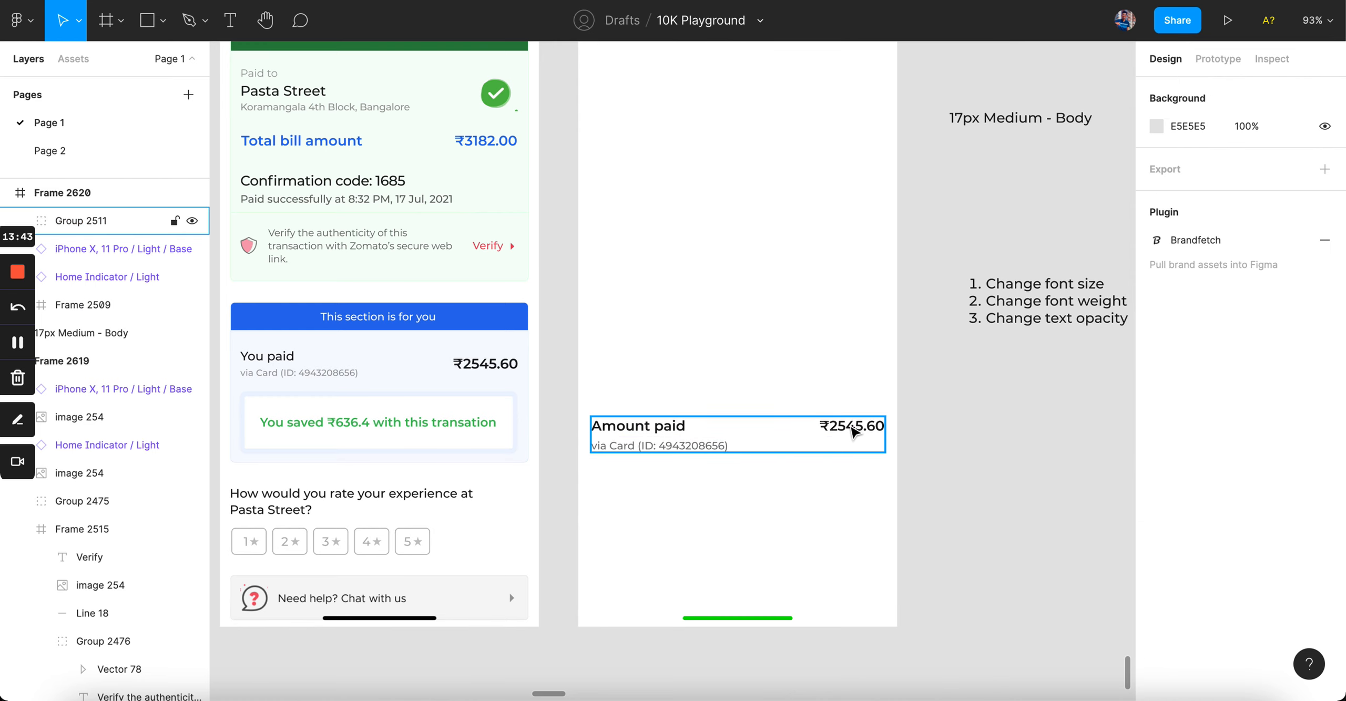
Step: Drag the Amount paid row group higher up in the frame
{"action": "scroll", "coordinate": [853, 432], "scroll_direction": "up", "scroll_amount": 3}
{"action": "left_click_drag", "start_coordinate": [721, 517], "coordinate": [706, 284]}
{"action": "scroll", "coordinate": [706, 284], "scroll_direction": "up", "scroll_amount": 2}
{"action": "scroll", "coordinate": [708, 286], "scroll_direction": "up", "scroll_amount": 2}
{"action": "scroll", "coordinate": [709, 286], "scroll_direction": "down", "scroll_amount": 2}
{"action": "scroll", "coordinate": [709, 286], "scroll_direction": "left", "scroll_amount": 2}
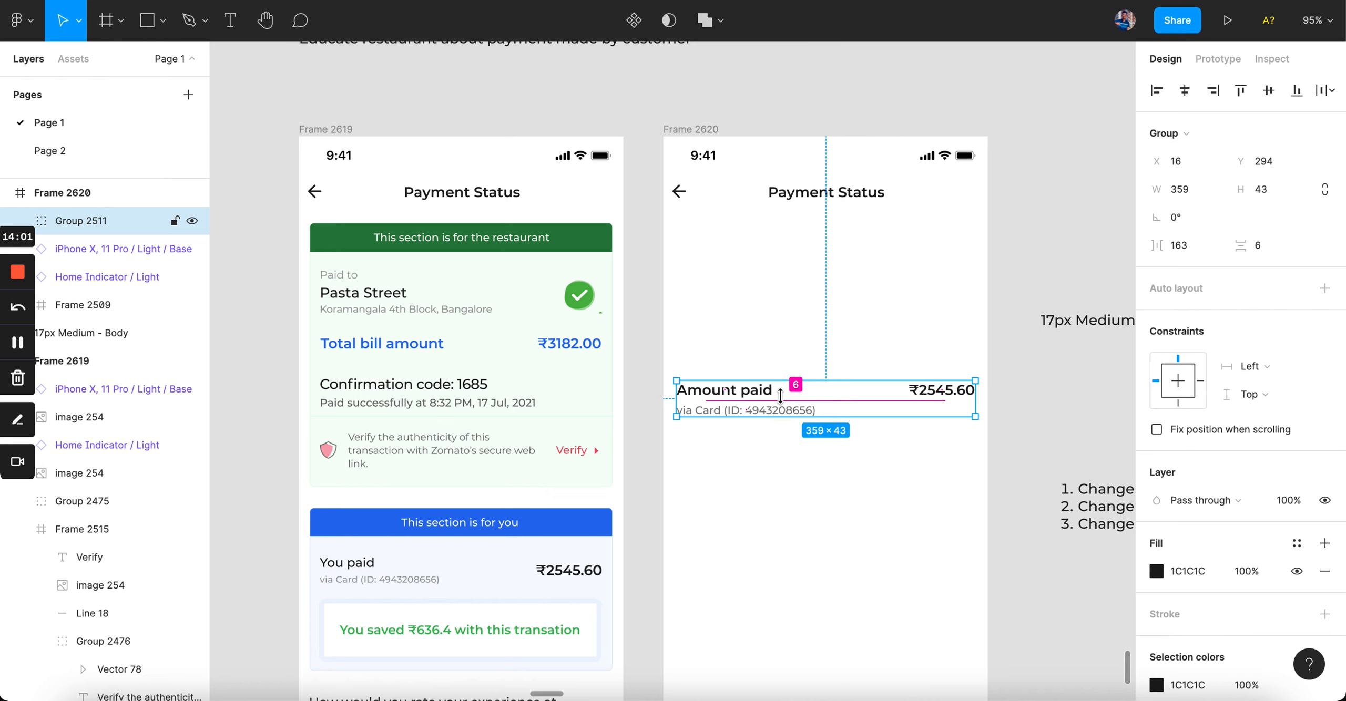
Step: Duplicate the row above itself, ungroup the copy and delete its ₹2545.60 amount
{"action": "left_click_drag", "start_coordinate": [784, 396], "coordinate": [787, 301]}
{"action": "scroll", "coordinate": [787, 301], "scroll_direction": "up", "scroll_amount": 5}
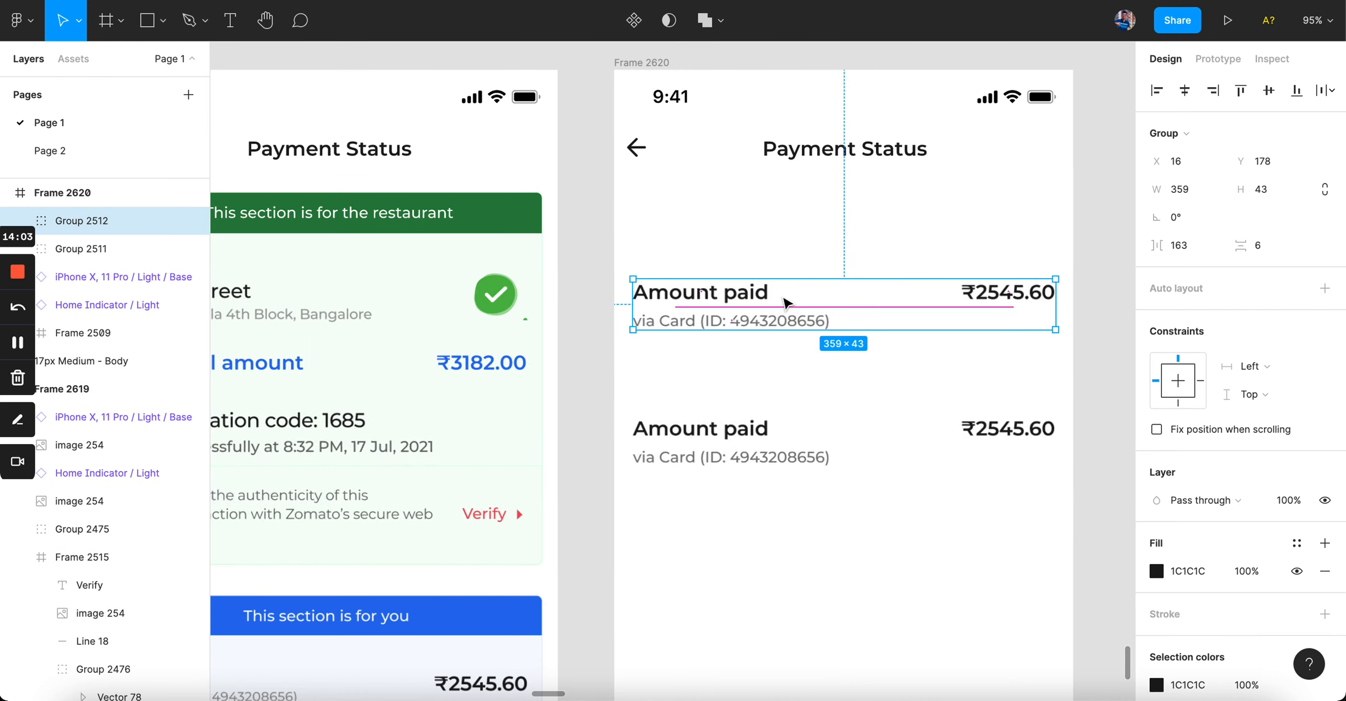
{"action": "scroll", "coordinate": [787, 301], "scroll_direction": "left", "scroll_amount": 3}
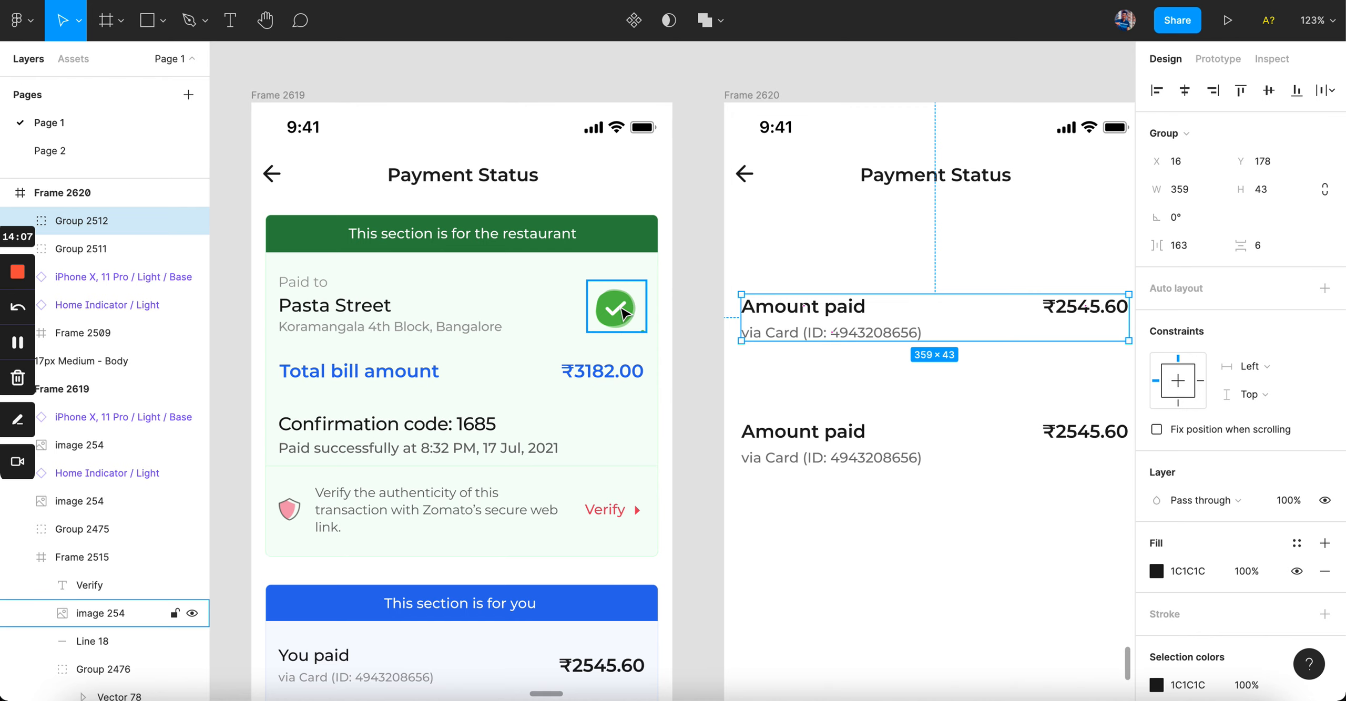
{"action": "left_click", "coordinate": [817, 269]}
{"action": "scroll", "coordinate": [816, 270], "scroll_direction": "right", "scroll_amount": 3}
{"action": "left_click", "coordinate": [699, 312]}
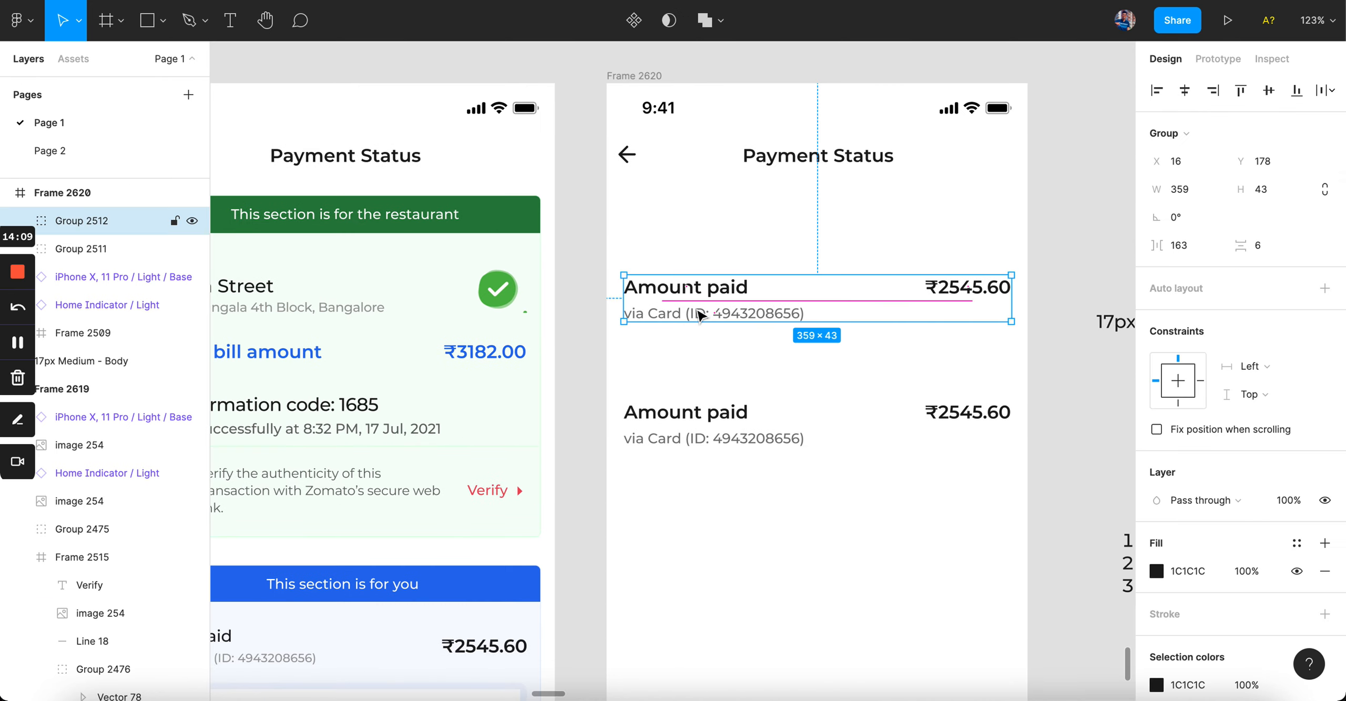
{"action": "key", "text": "shift+super+g"}
{"action": "left_click", "coordinate": [968, 288]}
{"action": "key", "text": "Delete"}
{"action": "scroll", "coordinate": [970, 292], "scroll_direction": "left", "scroll_amount": 3}
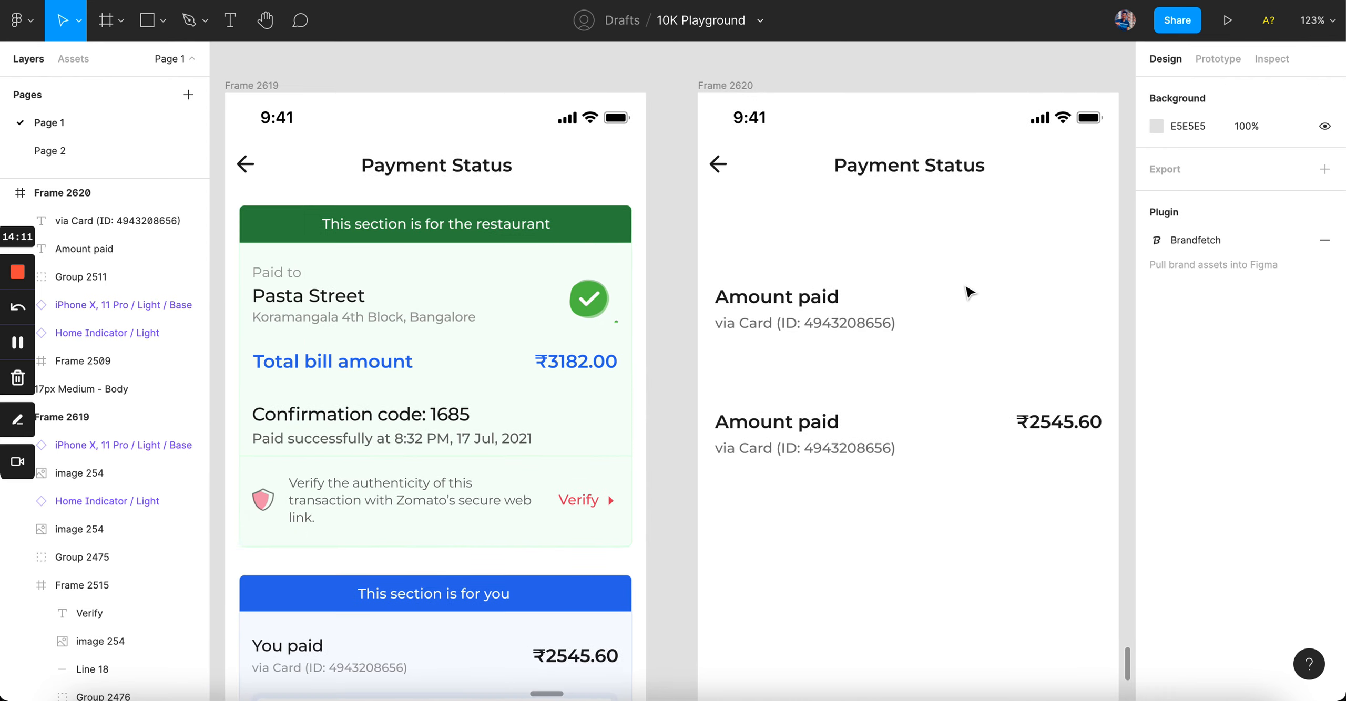
Step: Retype the top row as 'Pasta Street' and paste the Koramangala address over its via Card line
{"action": "double_click", "coordinate": [833, 298]}
{"action": "type", "text": "Pasts"}
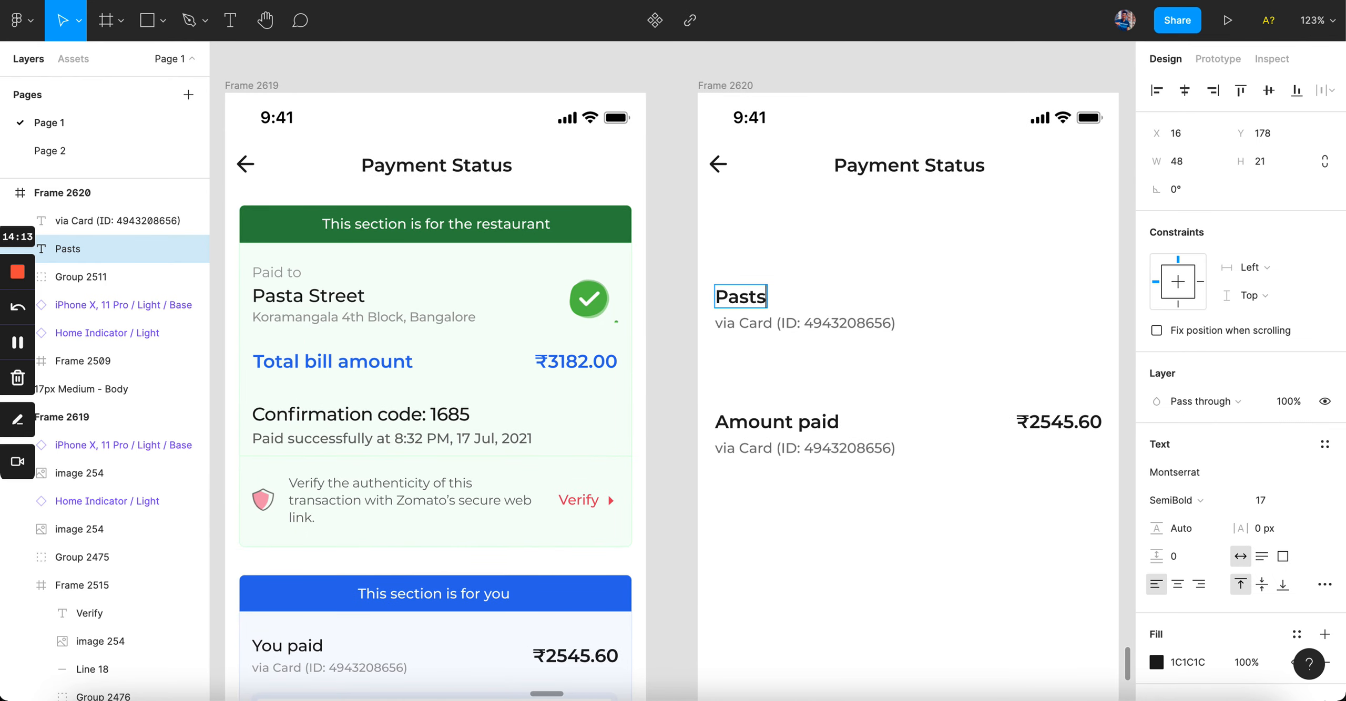
{"action": "key", "text": "BackSpace"}
{"action": "type", "text": "a Streey"}
{"action": "key", "text": "BackSpace"}
{"action": "double_click", "coordinate": [410, 319]}
{"action": "key", "text": "super+c"}
{"action": "double_click", "coordinate": [827, 324]}
{"action": "key", "text": "super+v"}
{"action": "key", "text": "Escape"}
{"action": "left_click", "coordinate": [937, 494]}
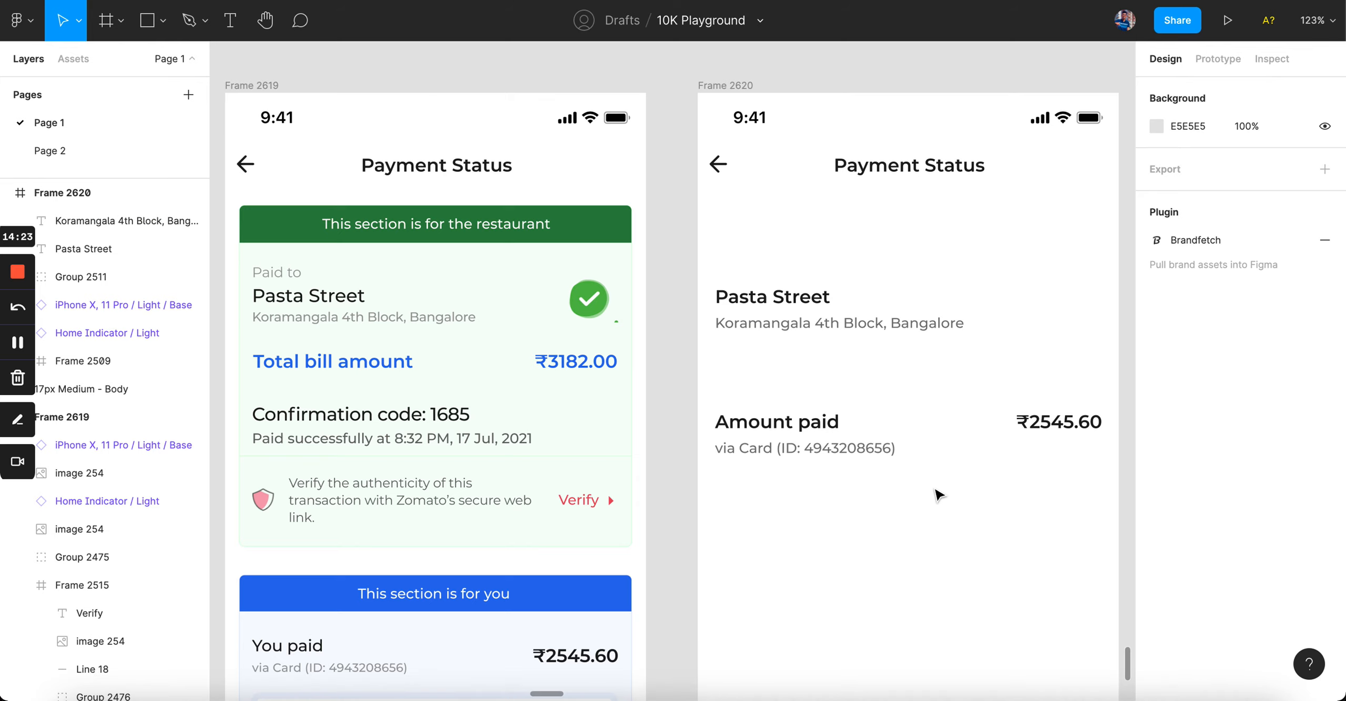
Step: Copy the green check icon from the reference frame and place it beside Pasta Street
{"action": "scroll", "coordinate": [865, 501], "scroll_direction": "right", "scroll_amount": 4}
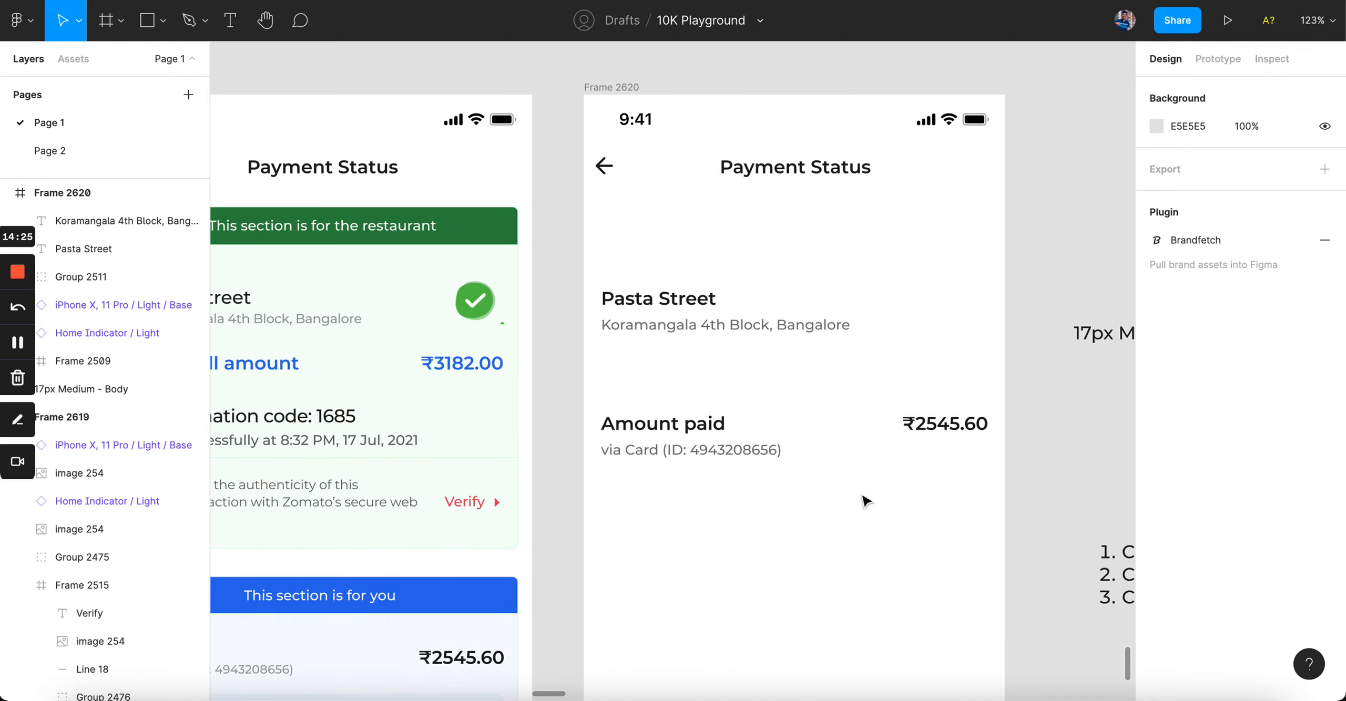
{"action": "left_click_drag", "start_coordinate": [622, 268], "coordinate": [751, 367]}
{"action": "left_click", "coordinate": [750, 368]}
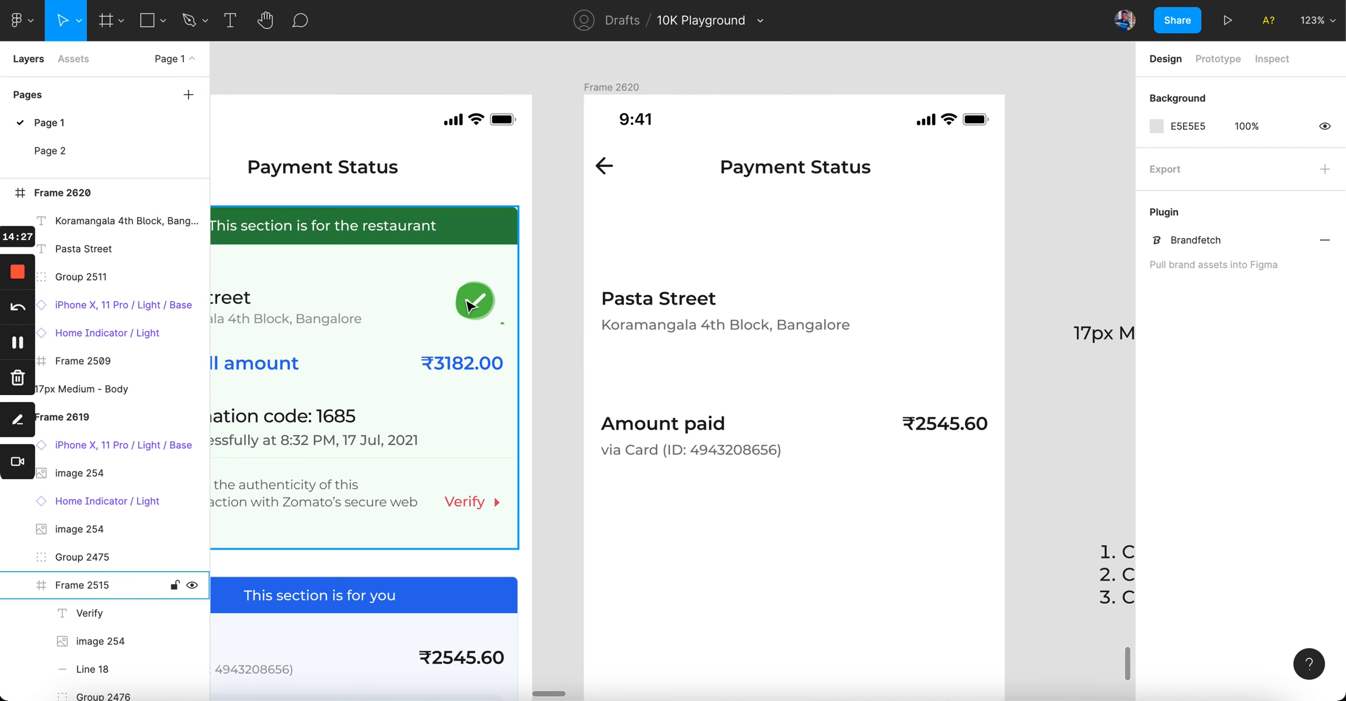
{"action": "left_click_drag", "start_coordinate": [471, 306], "coordinate": [927, 284]}
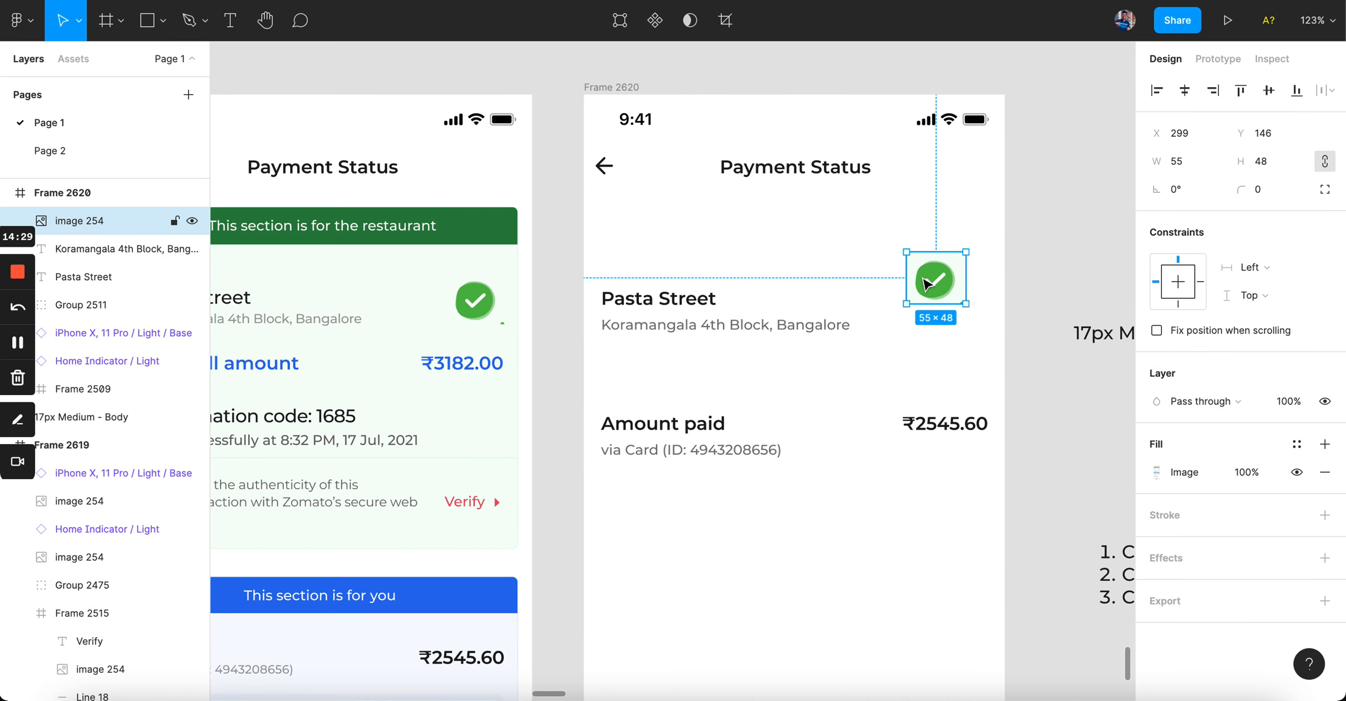
{"action": "left_click", "coordinate": [994, 347]}
{"action": "left_click", "coordinate": [940, 284]}
{"action": "left_click_drag", "start_coordinate": [941, 288], "coordinate": [967, 316]}
Step: Group the name and address, center them vertically with the check, and move under the header
{"action": "left_click_drag", "start_coordinate": [1009, 537], "coordinate": [596, 287]}
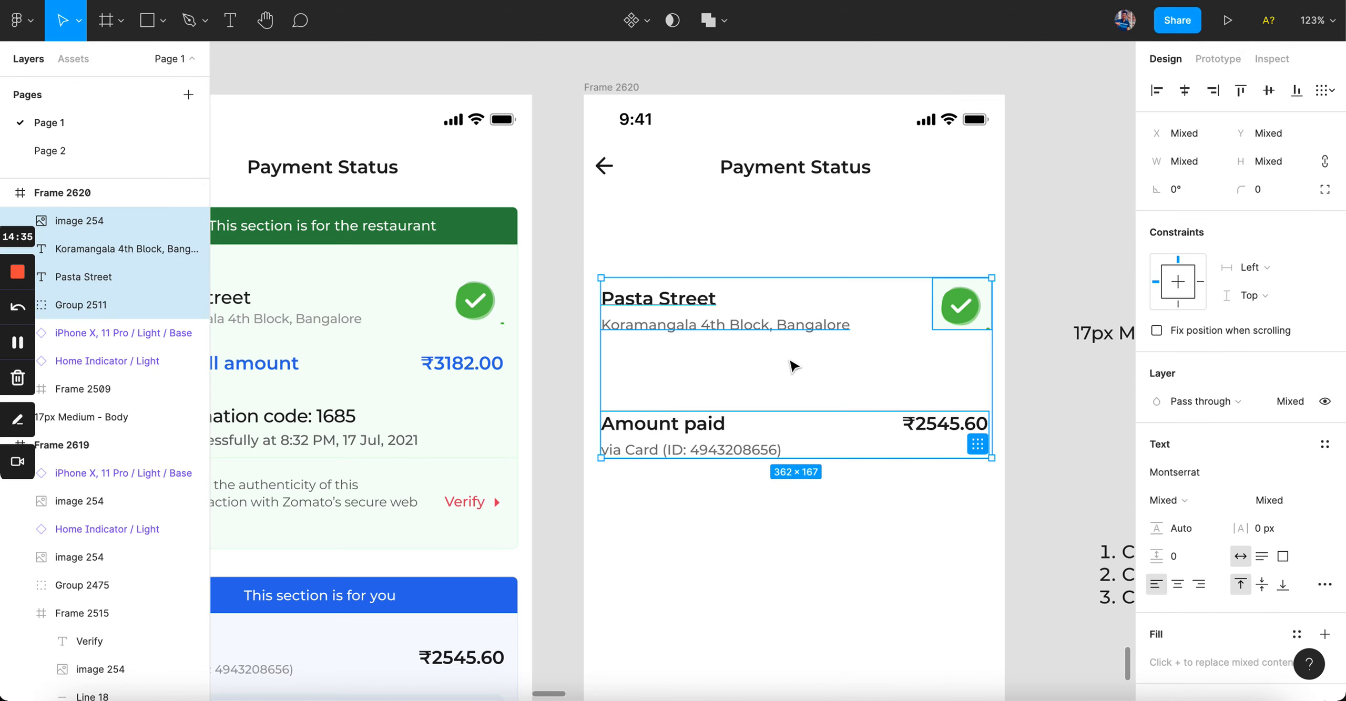
{"action": "left_click", "coordinate": [789, 361]}
{"action": "left_click_drag", "start_coordinate": [602, 230], "coordinate": [1025, 393]}
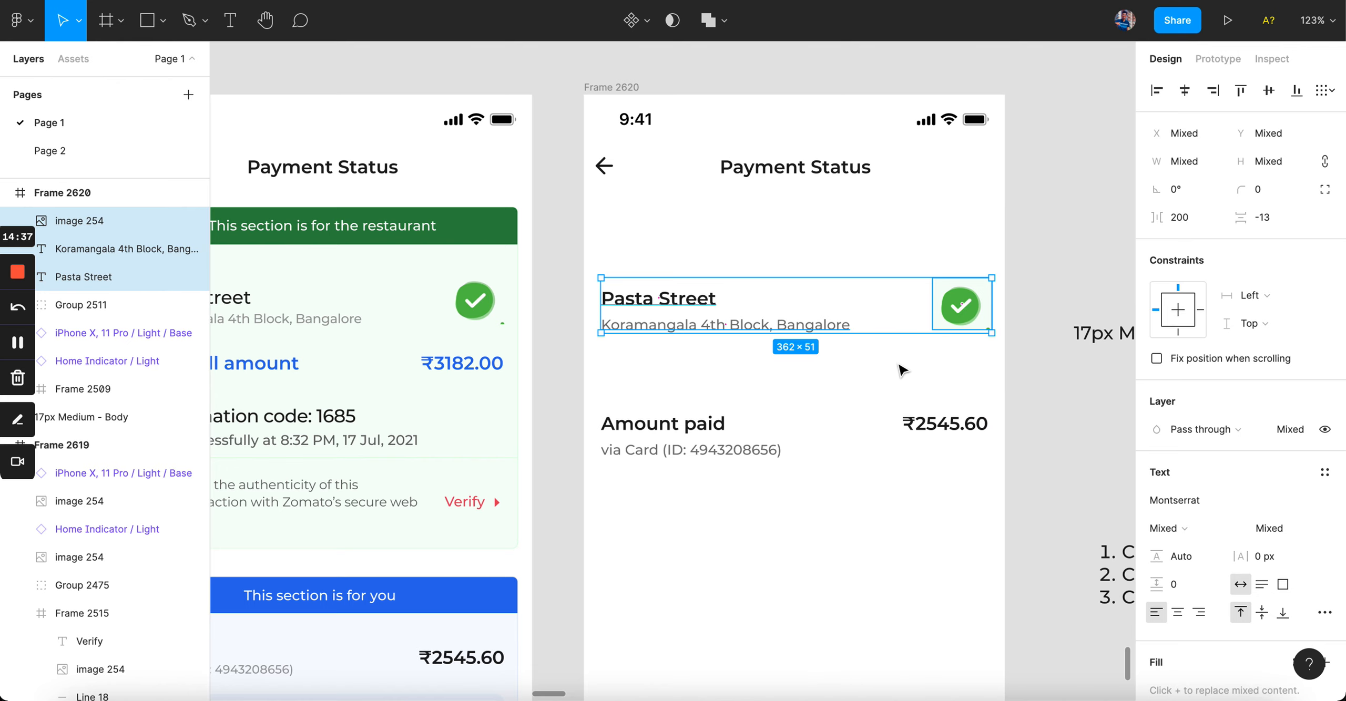
{"action": "left_click_drag", "start_coordinate": [721, 381], "coordinate": [640, 227]}
{"action": "key", "text": "ctrl+g"}
{"action": "left_click", "coordinate": [985, 310], "text": "shift"}
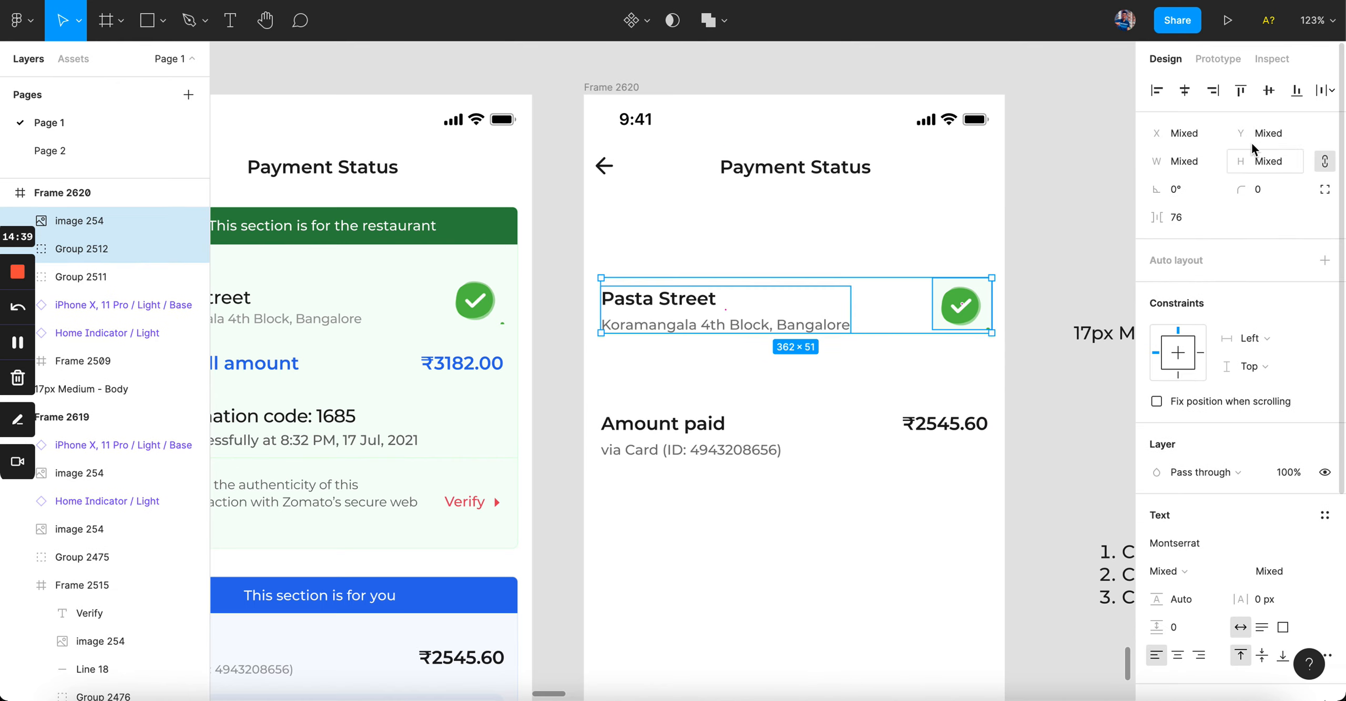
{"action": "left_click", "coordinate": [1271, 94]}
{"action": "left_click_drag", "start_coordinate": [824, 321], "coordinate": [823, 250]}
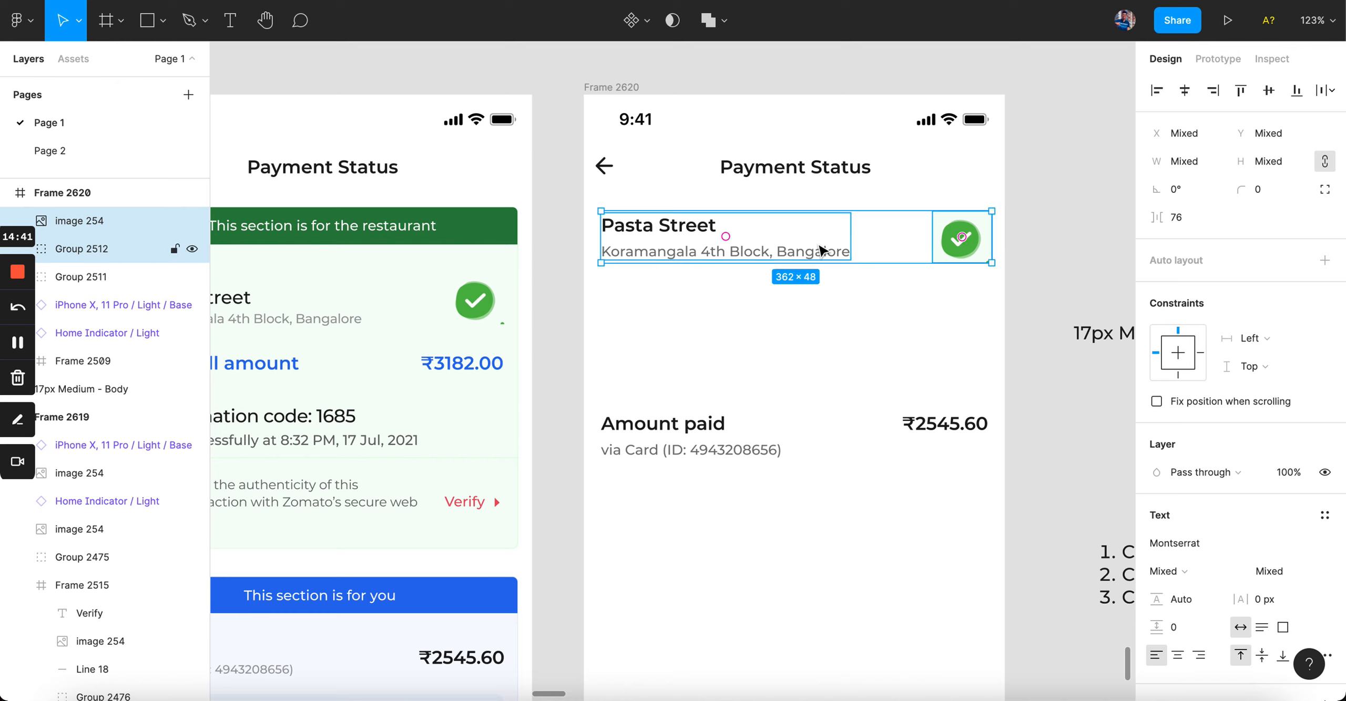
{"action": "left_click", "coordinate": [934, 172]}
{"action": "key", "text": "Escape"}
{"action": "left_click", "coordinate": [927, 176]}
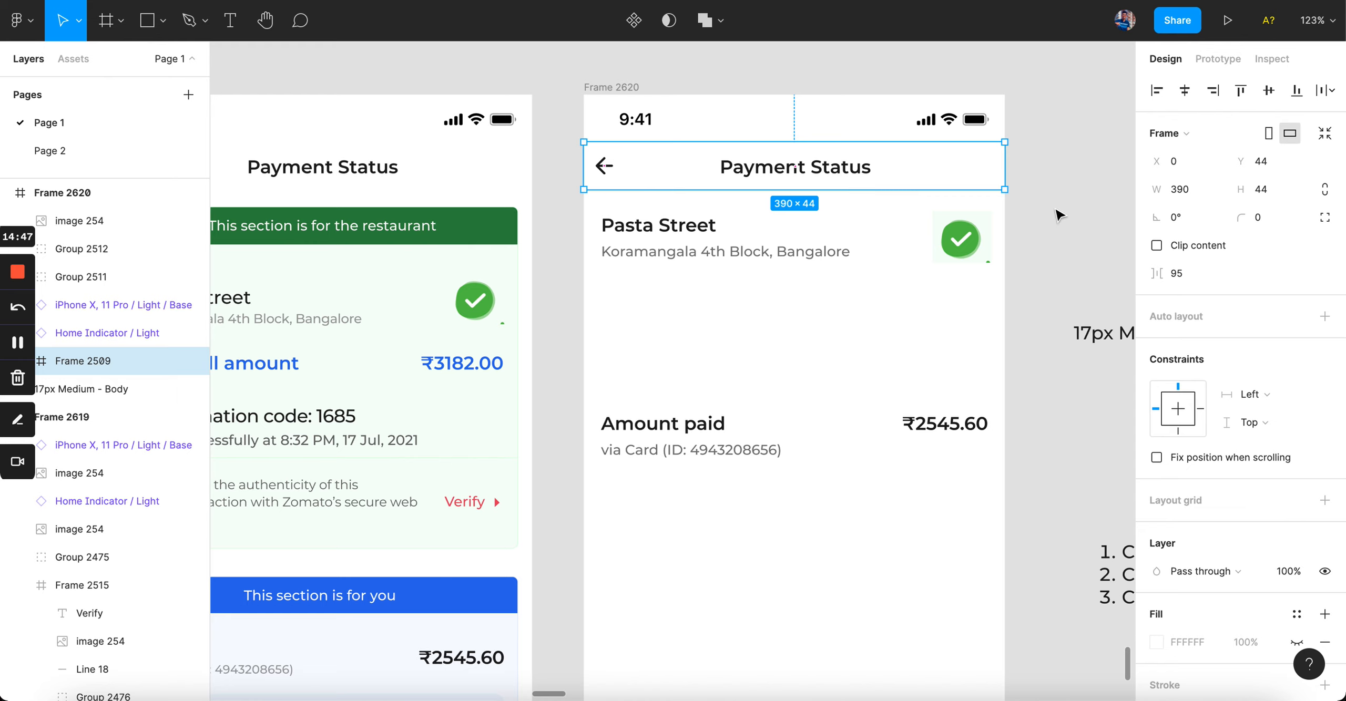
Step: Add an inner shadow effect to the Payment Status header
{"action": "scroll", "coordinate": [1236, 421], "scroll_direction": "down", "scroll_amount": 4}
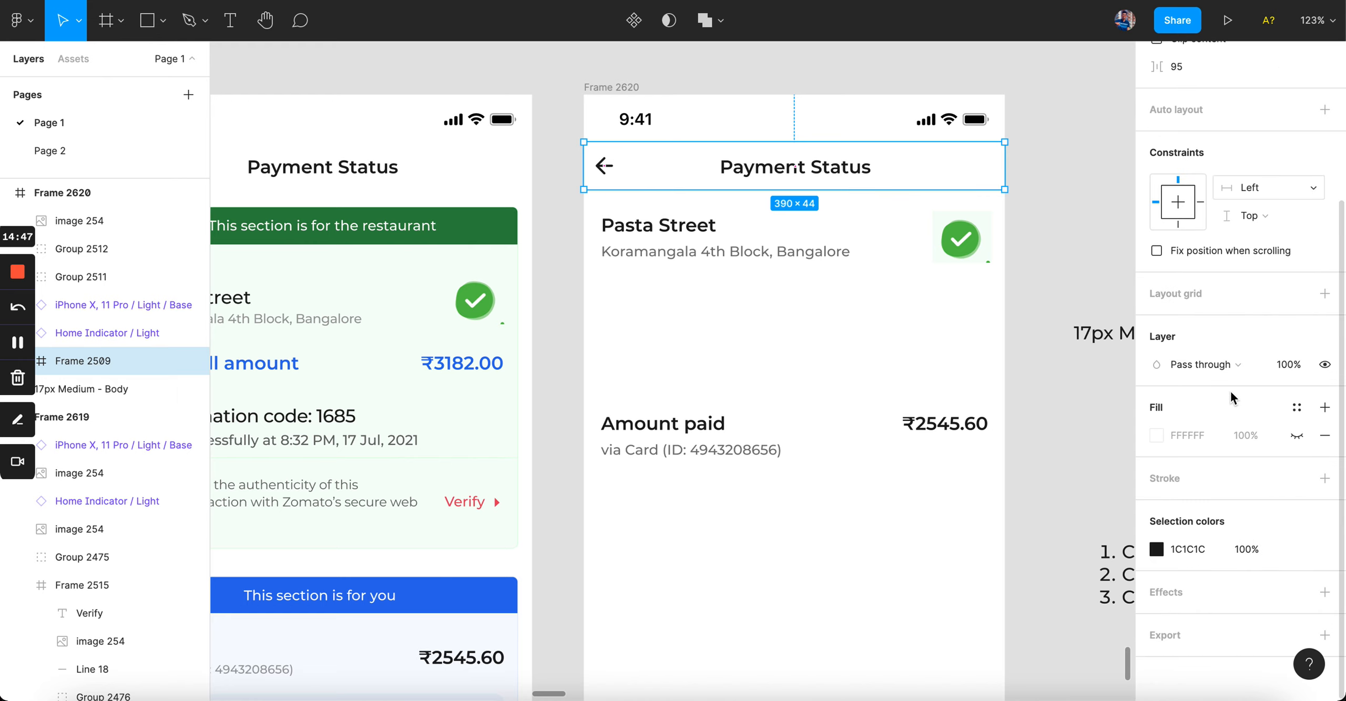
{"action": "left_click", "coordinate": [1325, 592]}
{"action": "scroll", "coordinate": [1212, 544], "scroll_direction": "down", "scroll_amount": 1}
{"action": "left_click", "coordinate": [1220, 592]}
{"action": "left_click", "coordinate": [1225, 573]}
{"action": "left_click", "coordinate": [1156, 594]}
Step: Set the inner shadow to Y -1, blur 0 and 12% opacity
{"action": "left_click", "coordinate": [982, 640]}
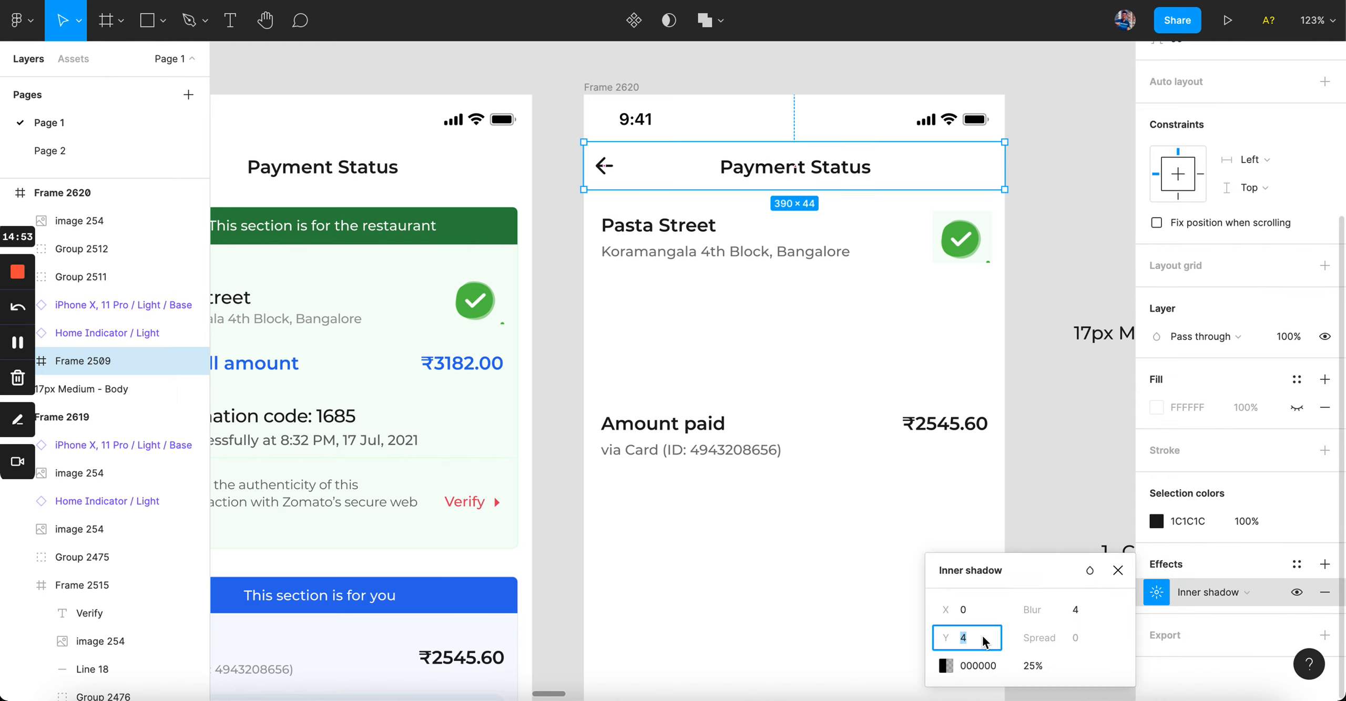
{"action": "type", "text": "-"}
{"action": "key", "text": "Return"}
{"action": "key", "text": "Tab"}
{"action": "type", "text": "0"}
{"action": "key", "text": "Return"}
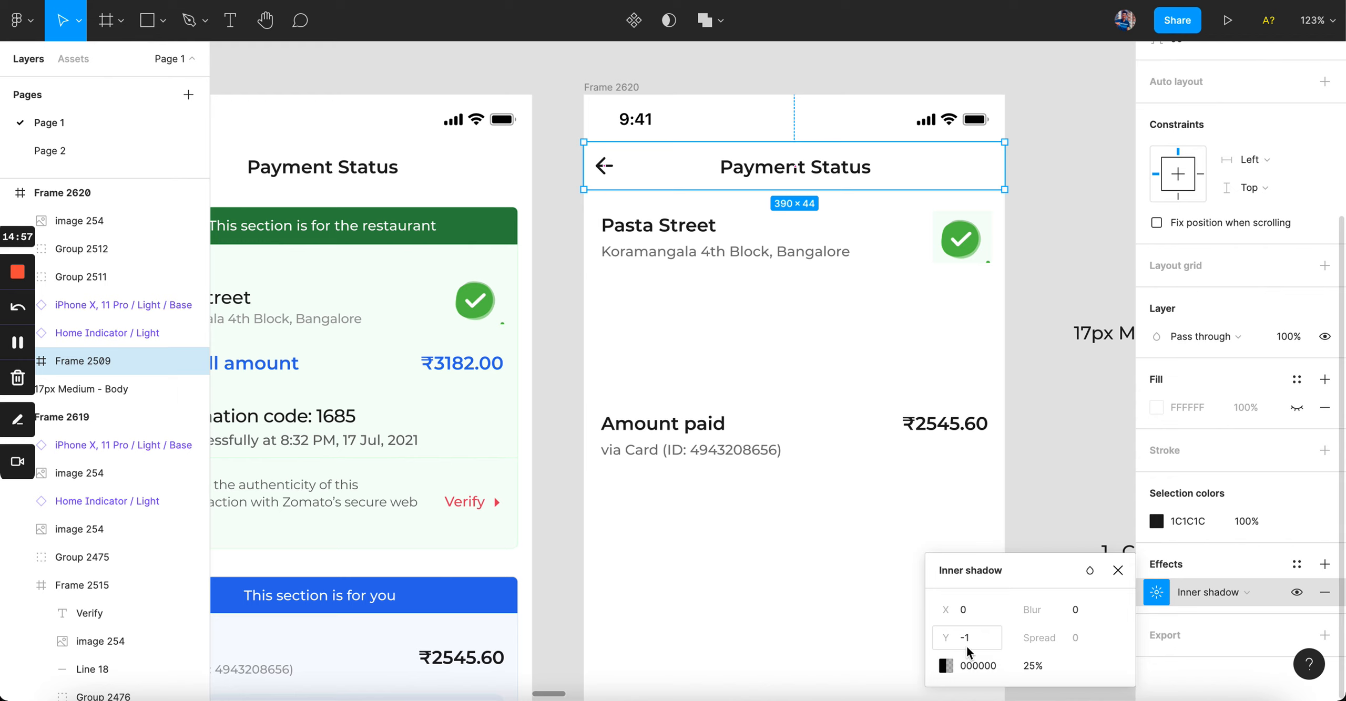
{"action": "left_click", "coordinate": [1038, 666]}
{"action": "type", "text": "12"}
{"action": "key", "text": "Return"}
{"action": "left_click", "coordinate": [729, 553]}
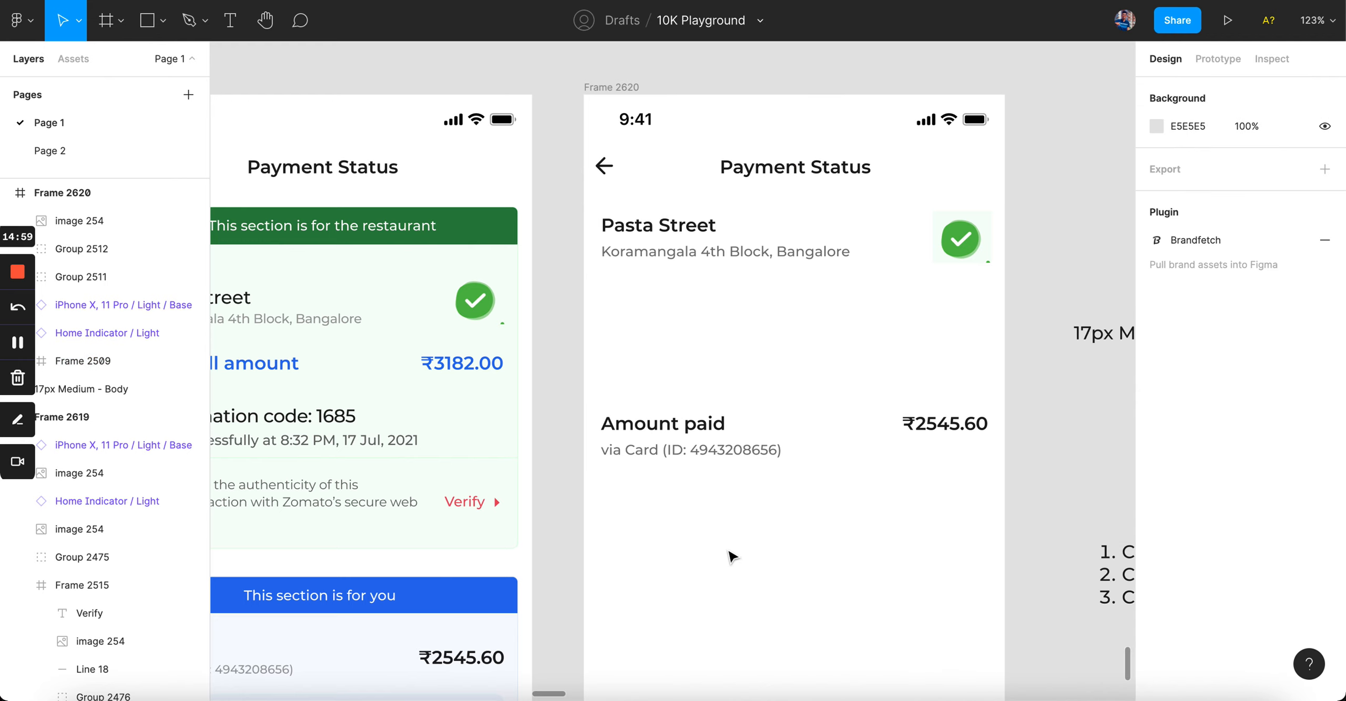
{"action": "left_click", "coordinate": [760, 186]}
{"action": "scroll", "coordinate": [1319, 616], "scroll_direction": "down", "scroll_amount": 3}
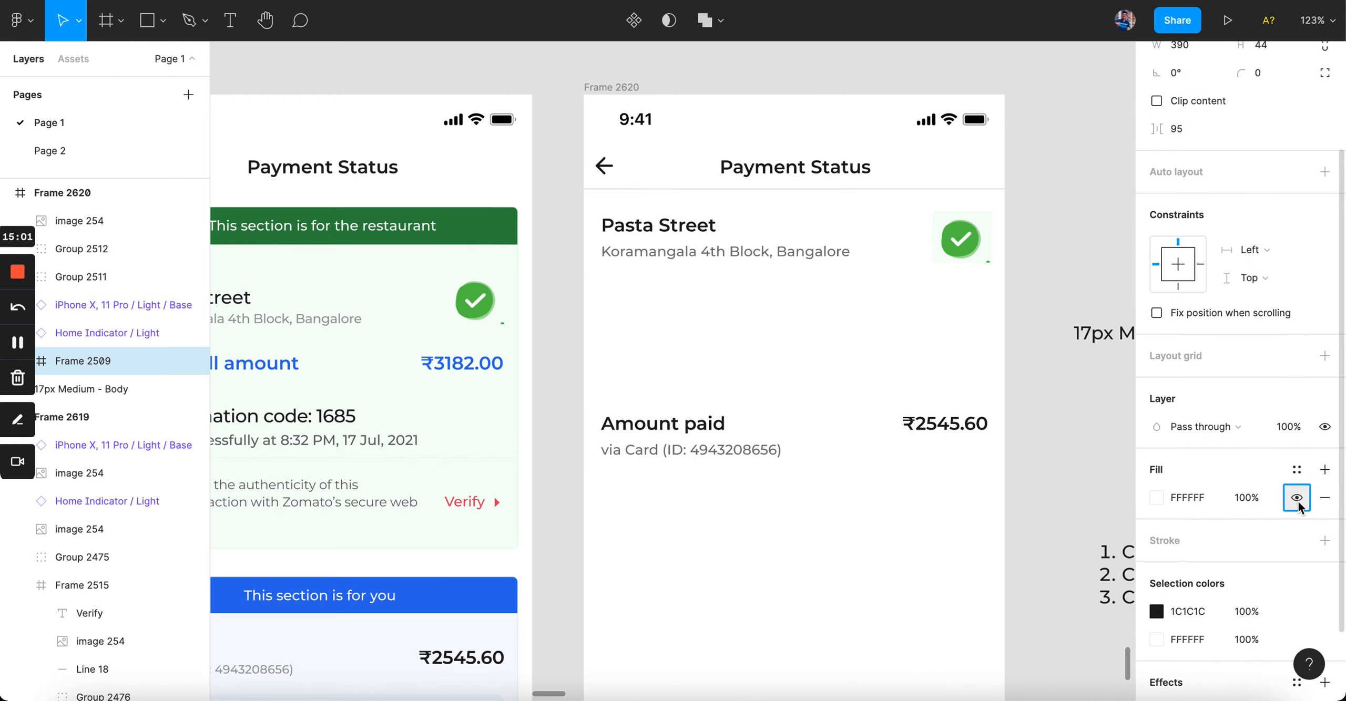
{"action": "left_click", "coordinate": [990, 612]}
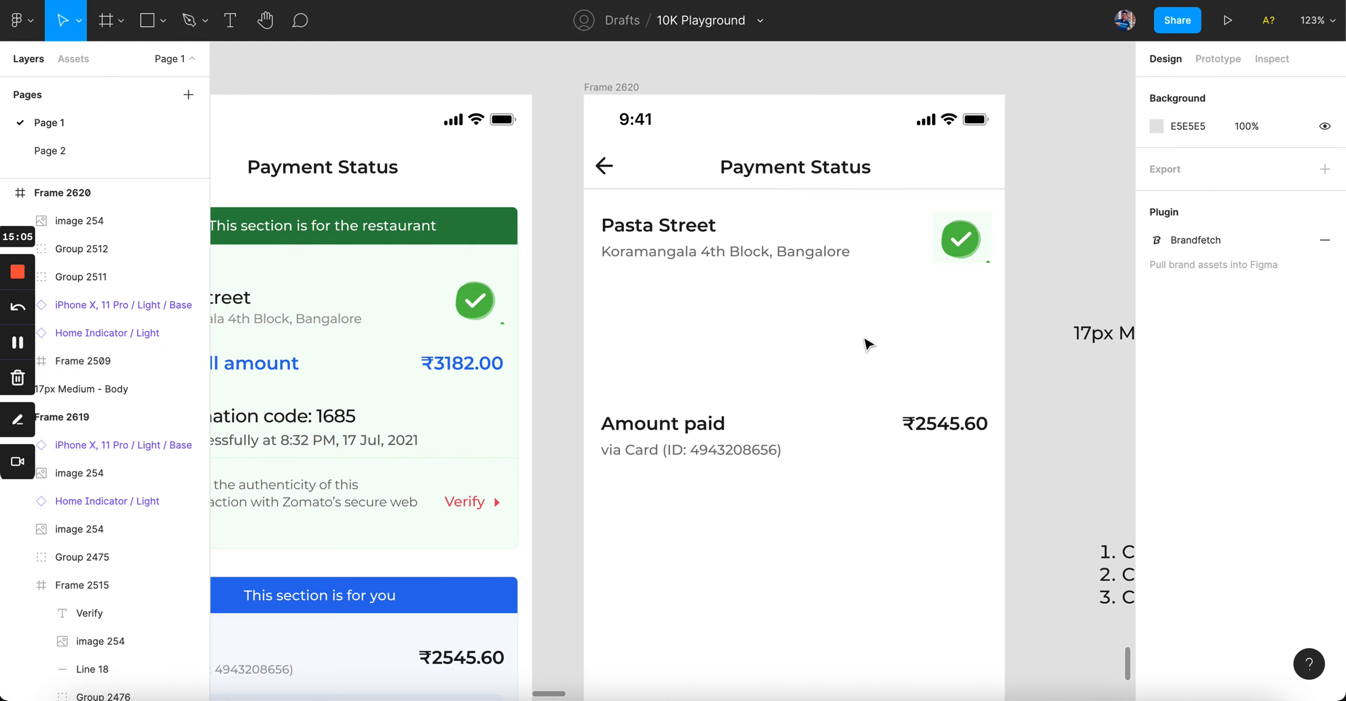
Step: Measure the gap to the header and nudge the Pasta Street group down
{"action": "left_click", "coordinate": [723, 254]}
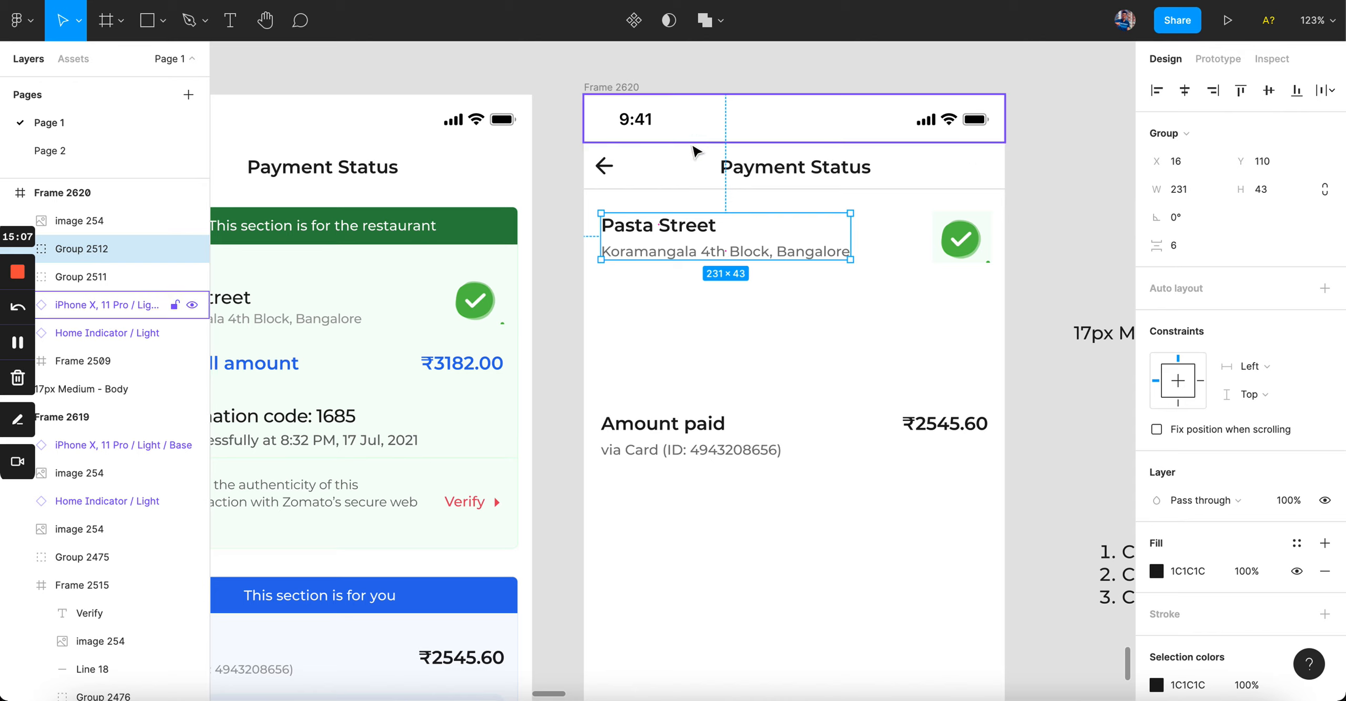
{"action": "key", "text": "alt"}
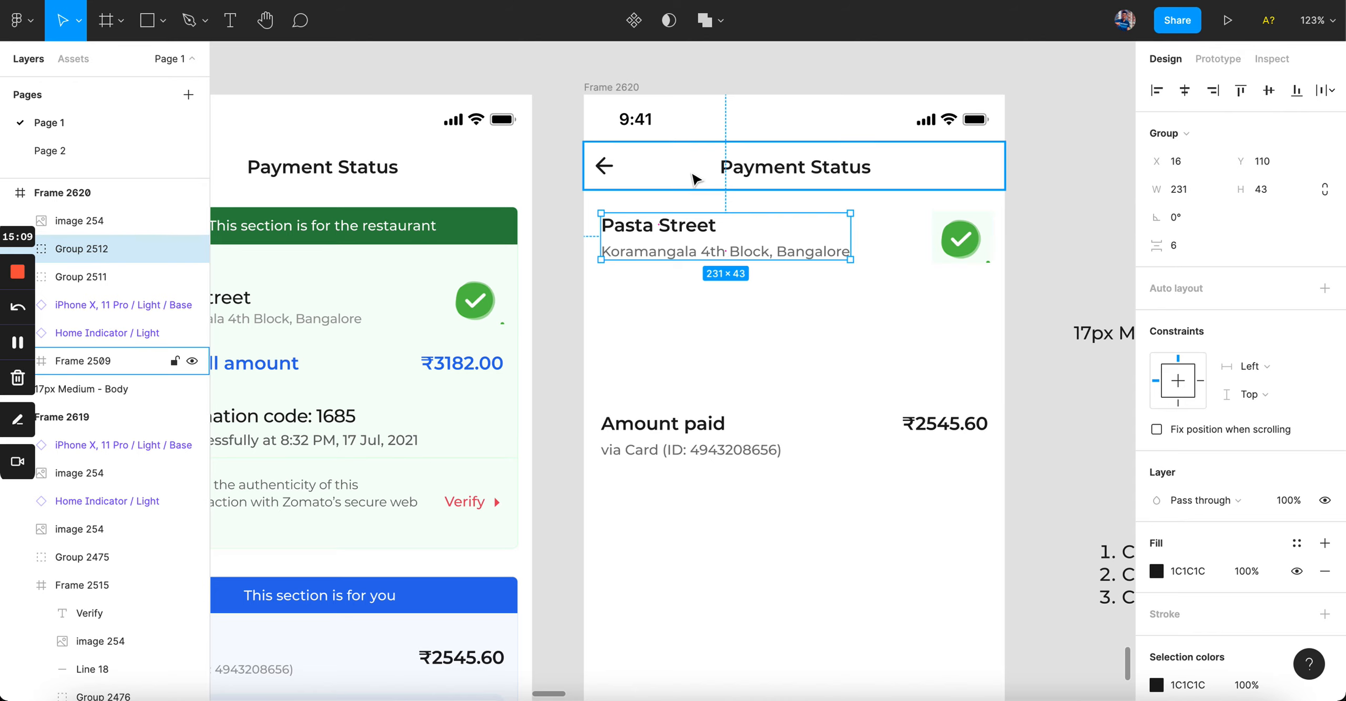
{"action": "key", "text": "Up"}
{"action": "key", "text": "Up"}
{"action": "key", "text": "Up"}
{"action": "key", "text": "Up"}
{"action": "key", "text": "Up"}
{"action": "key", "text": "Up"}
{"action": "key", "text": "Up"}
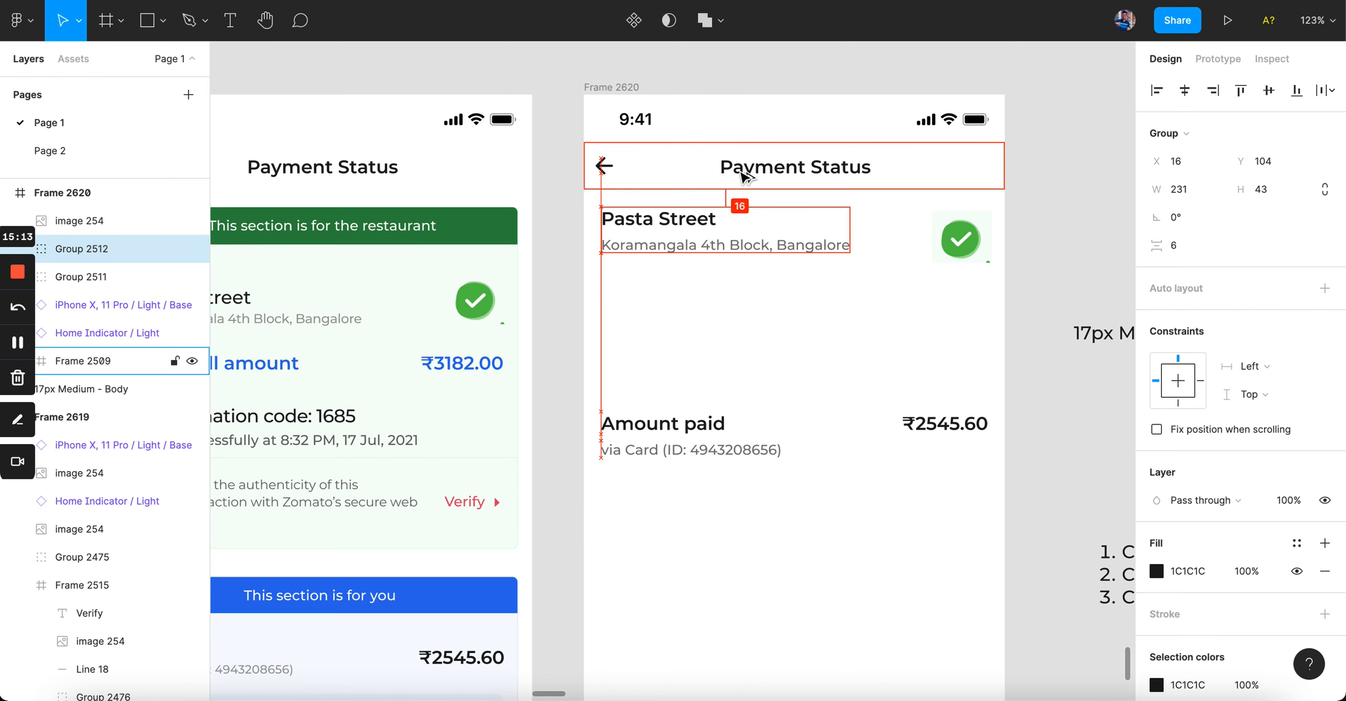
{"action": "key", "text": "Escape"}
{"action": "scroll", "coordinate": [734, 347], "scroll_direction": "down", "scroll_amount": 3}
{"action": "scroll", "coordinate": [734, 347], "scroll_direction": "up", "scroll_amount": 4}
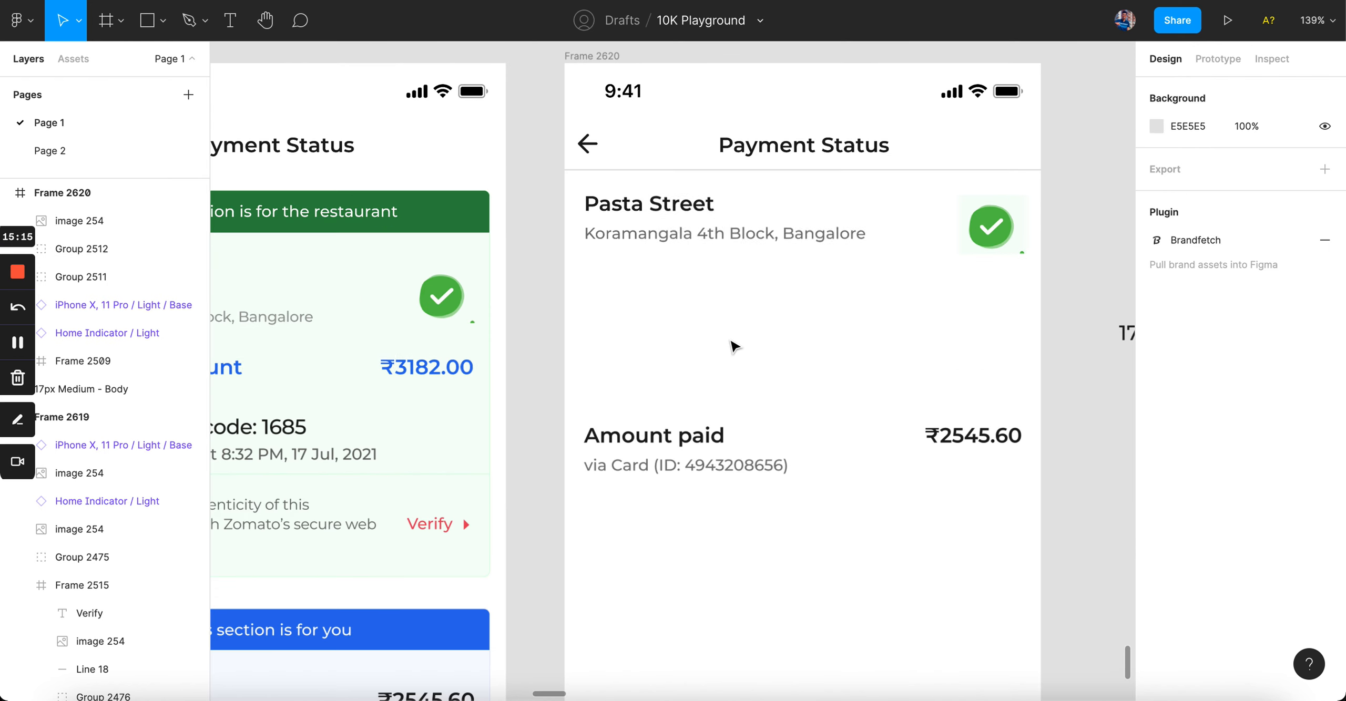
{"action": "left_click", "coordinate": [694, 237]}
{"action": "key", "text": "Down"}
{"action": "key", "text": "Down"}
{"action": "key", "text": "Down"}
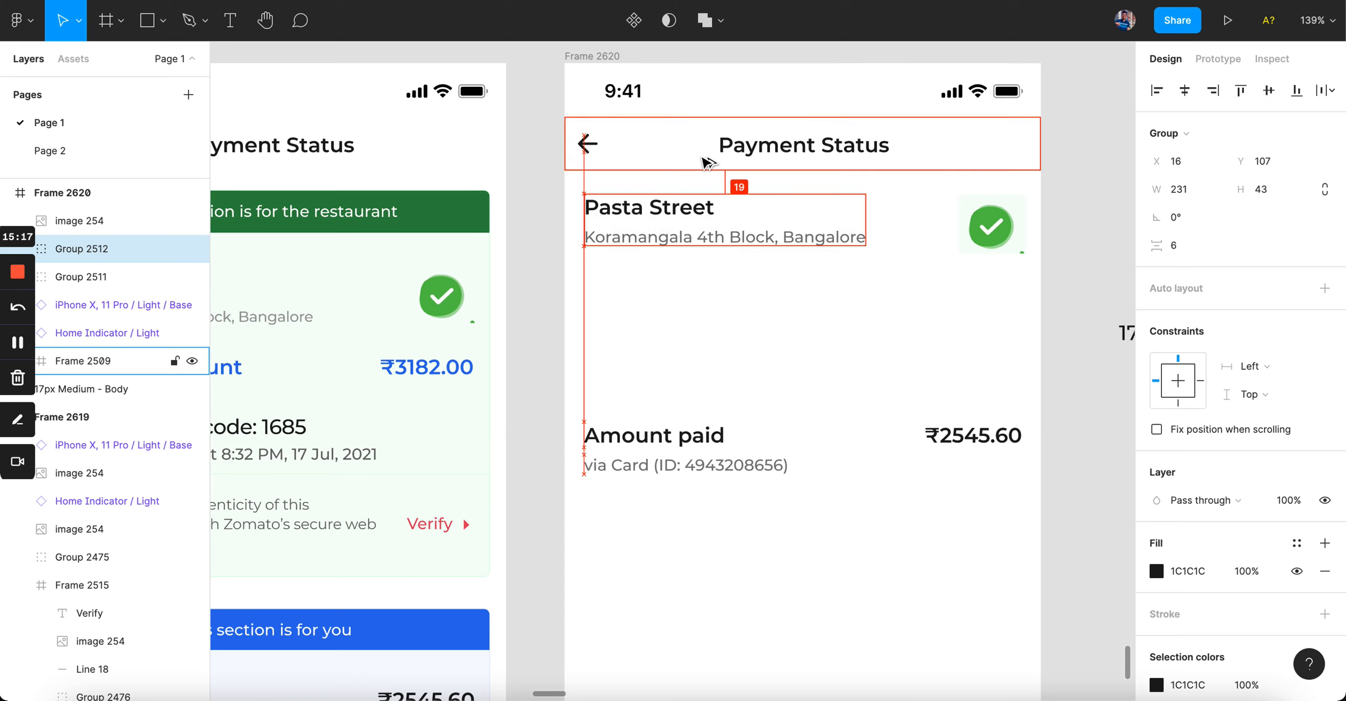
{"action": "left_click", "coordinate": [697, 325]}
{"action": "left_click", "coordinate": [682, 243]}
{"action": "key", "text": "Down"}
{"action": "key", "text": "Down"}
{"action": "key", "text": "Down"}
{"action": "key", "text": "Down"}
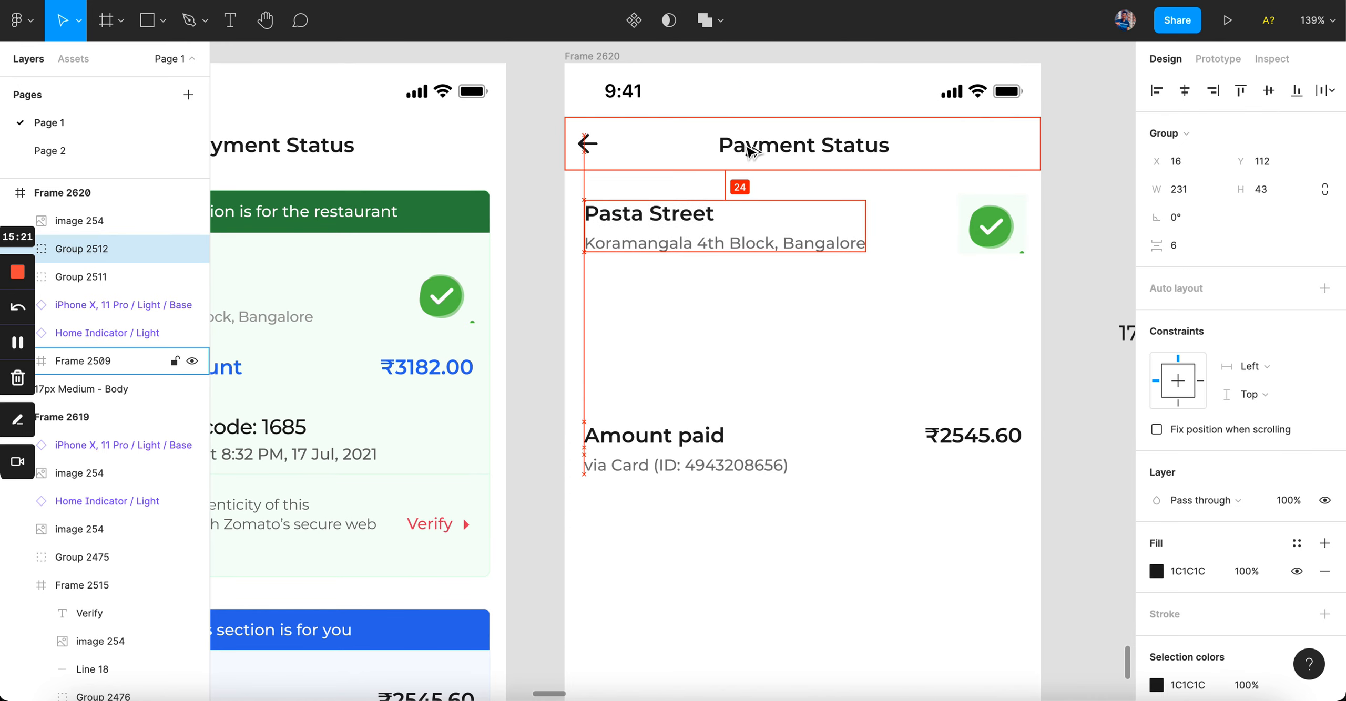
{"action": "left_click", "coordinate": [848, 336]}
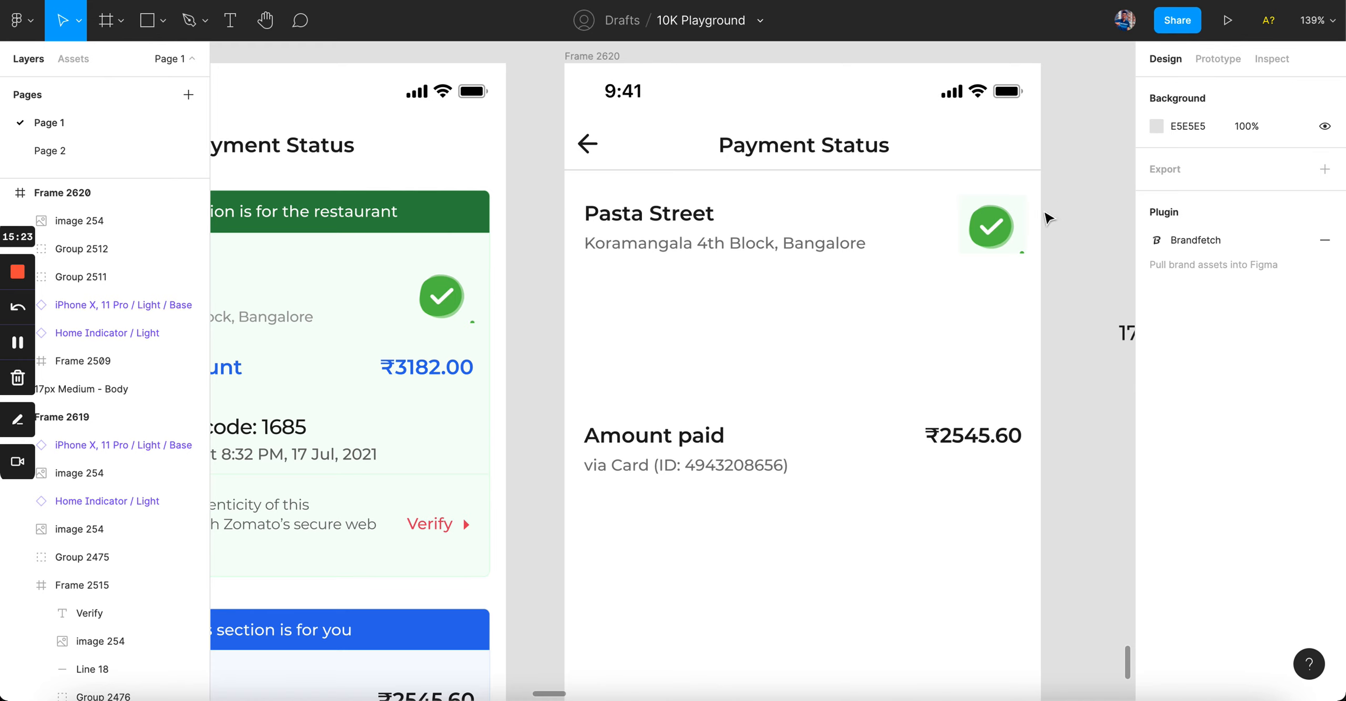
Step: Align the check icon and Pasta Street group vertical centres, then nudge to a 24 px gap
{"action": "left_click", "coordinate": [991, 227]}
{"action": "left_click", "coordinate": [725, 225], "text": "shift"}
{"action": "left_click", "coordinate": [1269, 91]}
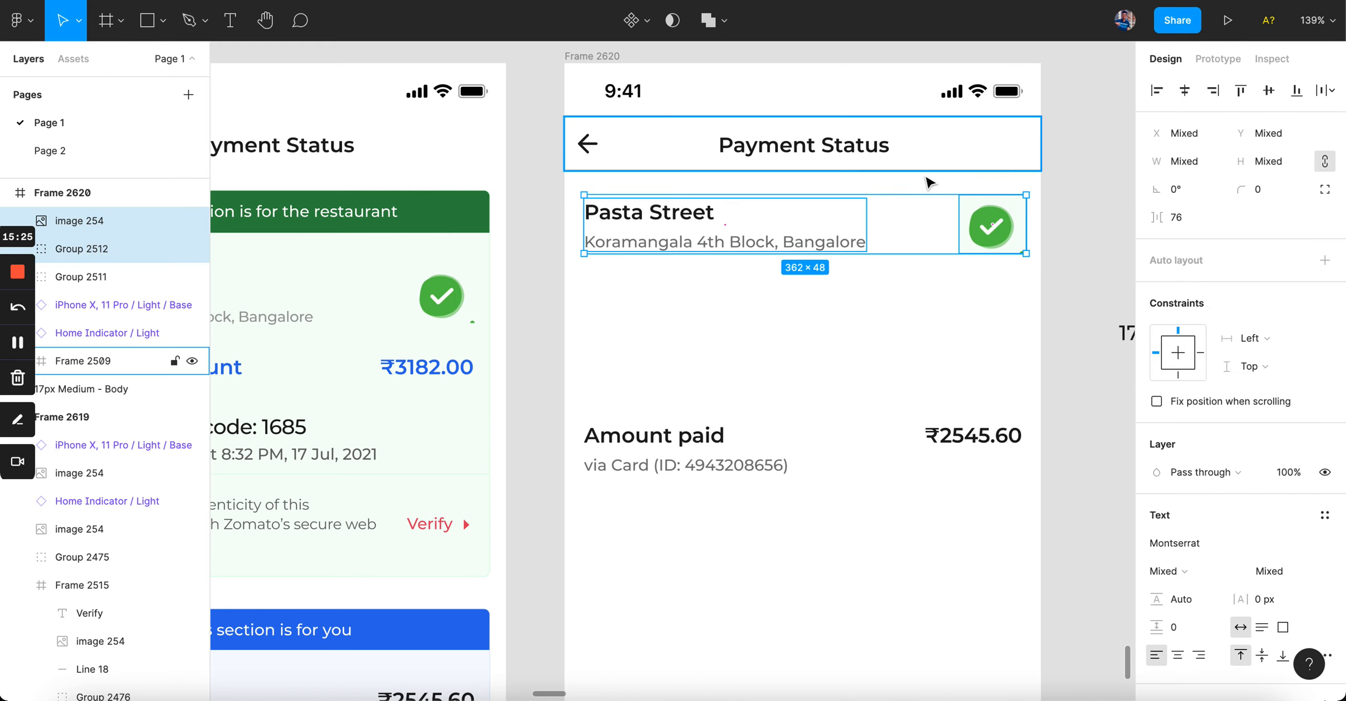
{"action": "key", "text": "alt"}
{"action": "key", "text": "Down"}
{"action": "key", "text": "Down"}
{"action": "key", "text": "Down"}
{"action": "key", "text": "Down"}
{"action": "key", "text": "alt"}
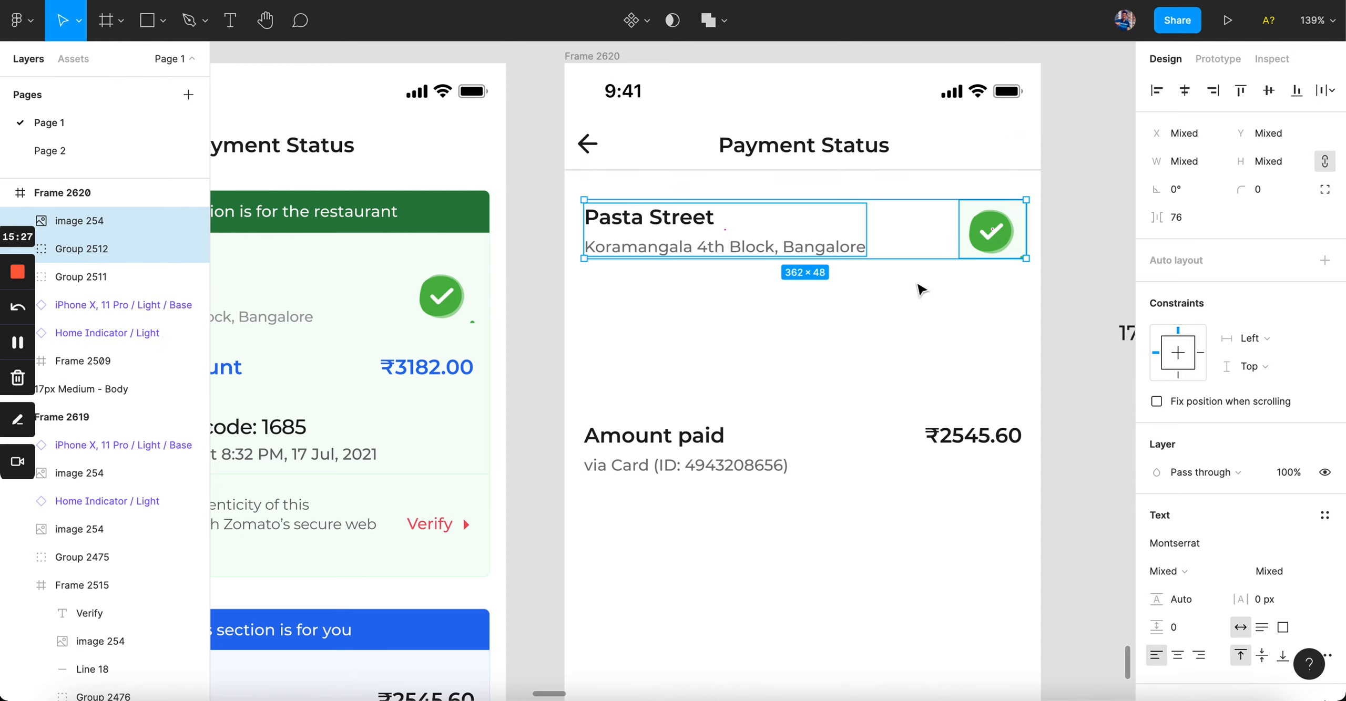
{"action": "left_click", "coordinate": [921, 297]}
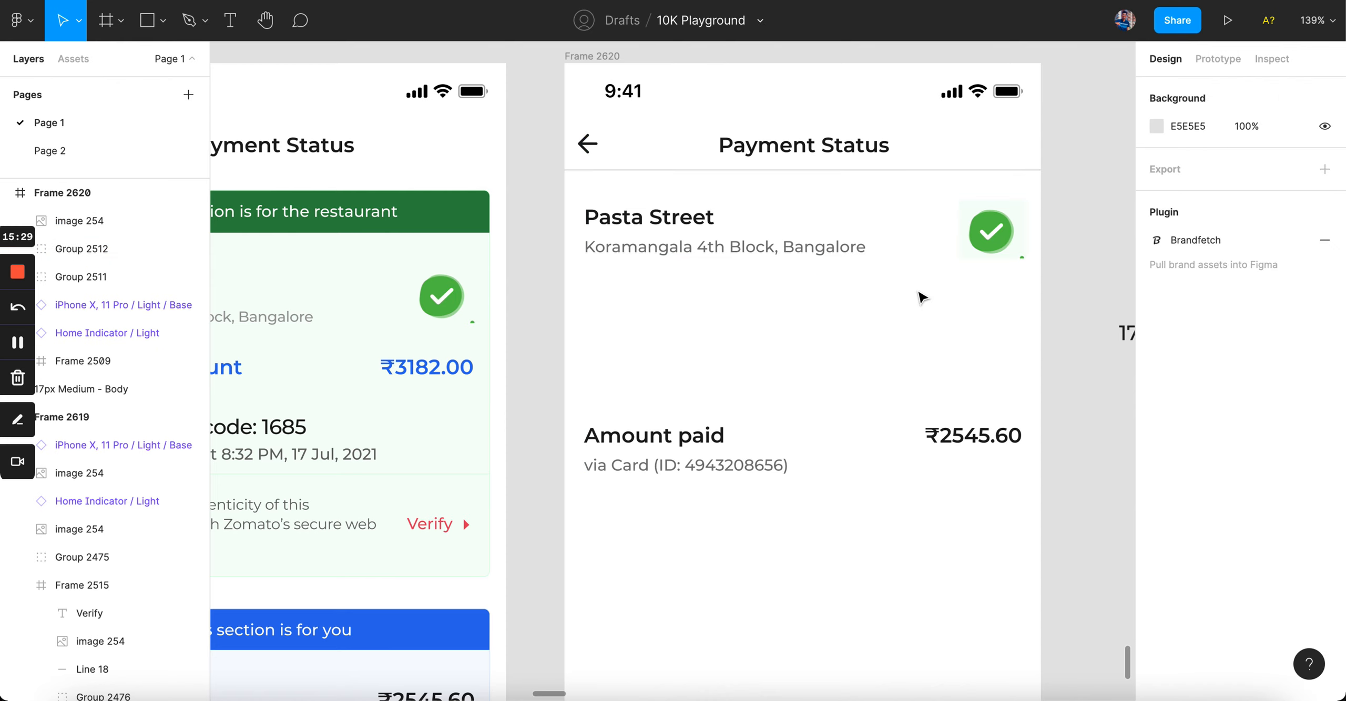
Step: Drag the Amount paid group up beneath the Pasta Street row
{"action": "left_click_drag", "start_coordinate": [1067, 318], "coordinate": [789, 221]}
{"action": "key", "text": "alt"}
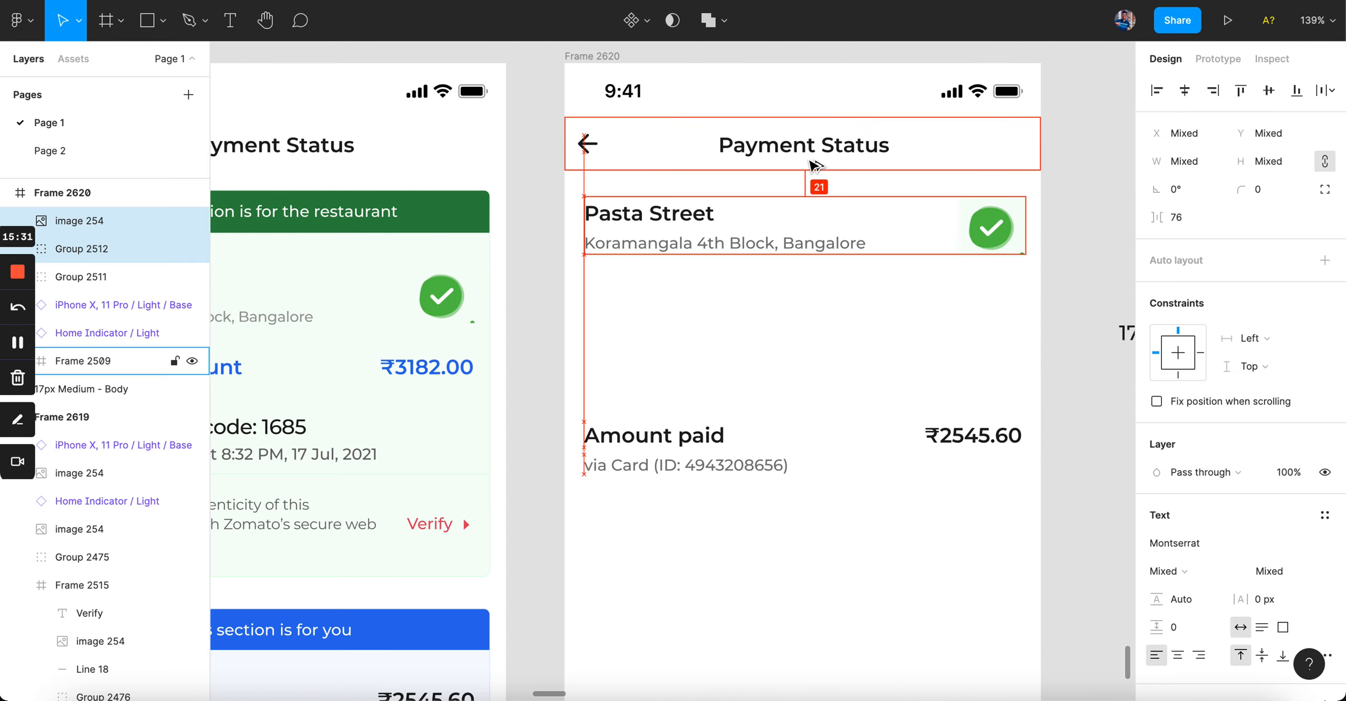
{"action": "left_click", "coordinate": [865, 334]}
{"action": "left_click", "coordinate": [723, 467]}
{"action": "left_click_drag", "start_coordinate": [723, 467], "coordinate": [697, 290]}
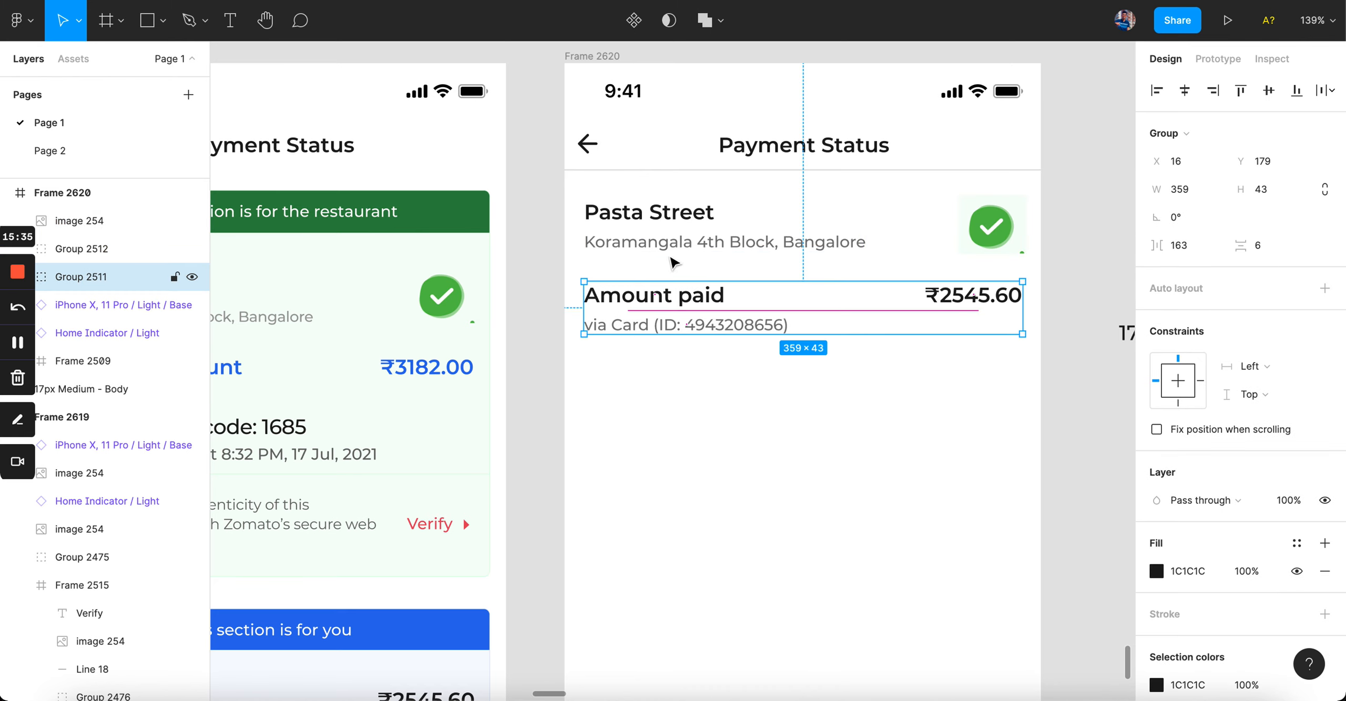
{"action": "key", "text": "alt"}
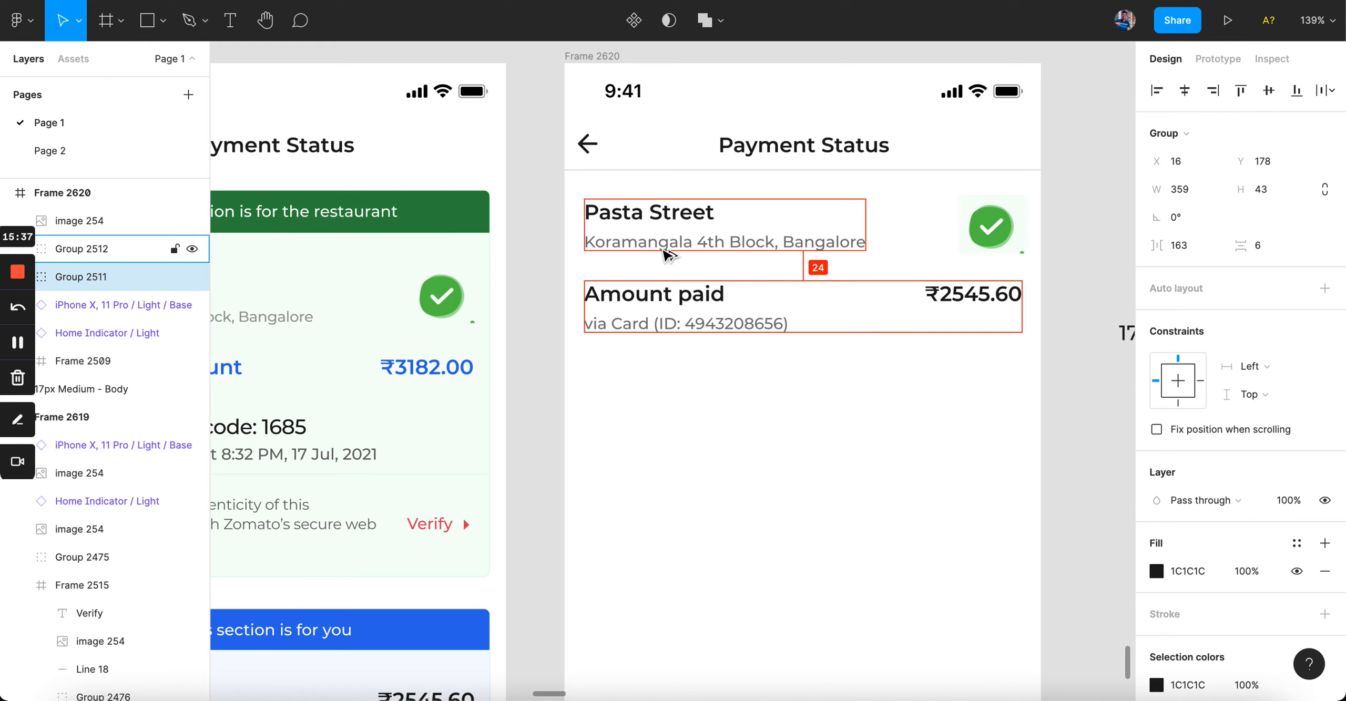
{"action": "left_click", "coordinate": [707, 520]}
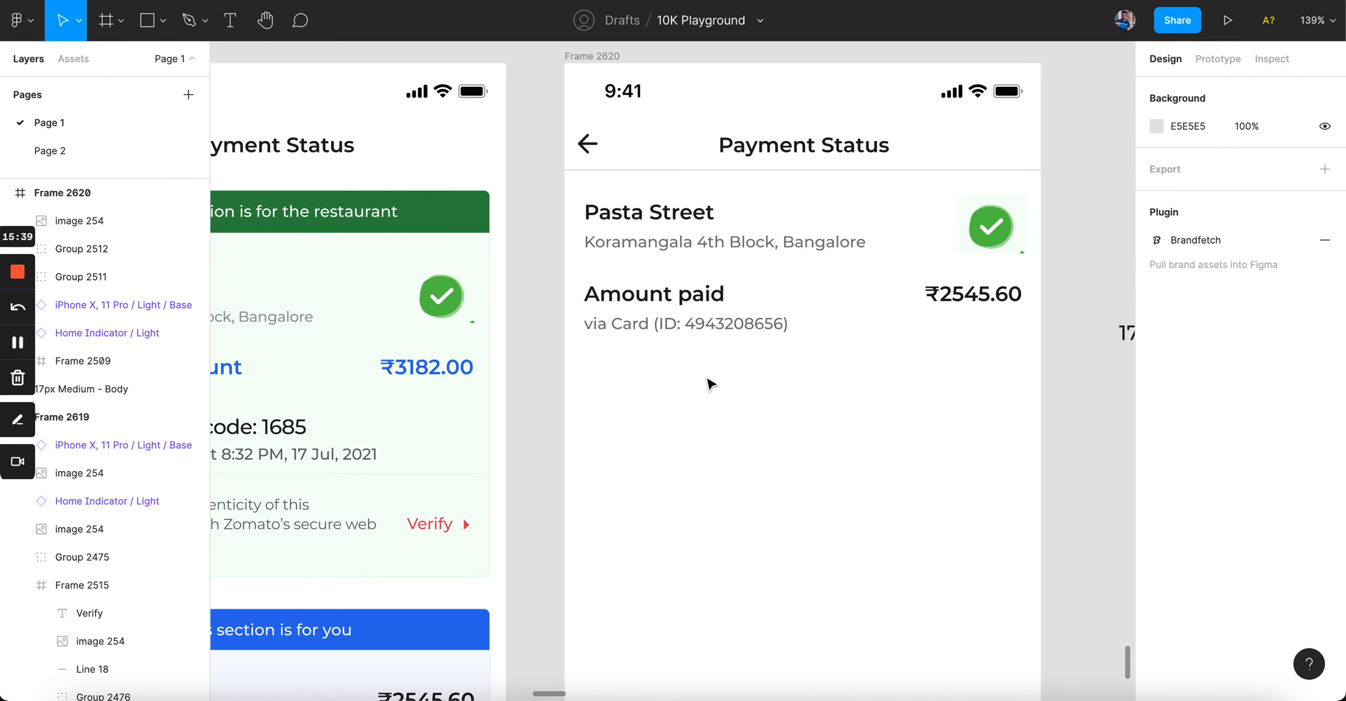
Step: Nudge the Amount paid row until it sits 25 px below Pasta Street
{"action": "left_click", "coordinate": [691, 322]}
{"action": "key", "text": "Up"}
{"action": "key", "text": "Up"}
{"action": "key", "text": "Up"}
{"action": "key", "text": "Up"}
{"action": "key", "text": "Up"}
{"action": "key", "text": "Up"}
{"action": "key", "text": "Up"}
{"action": "key", "text": "Up"}
{"action": "key", "text": "Up"}
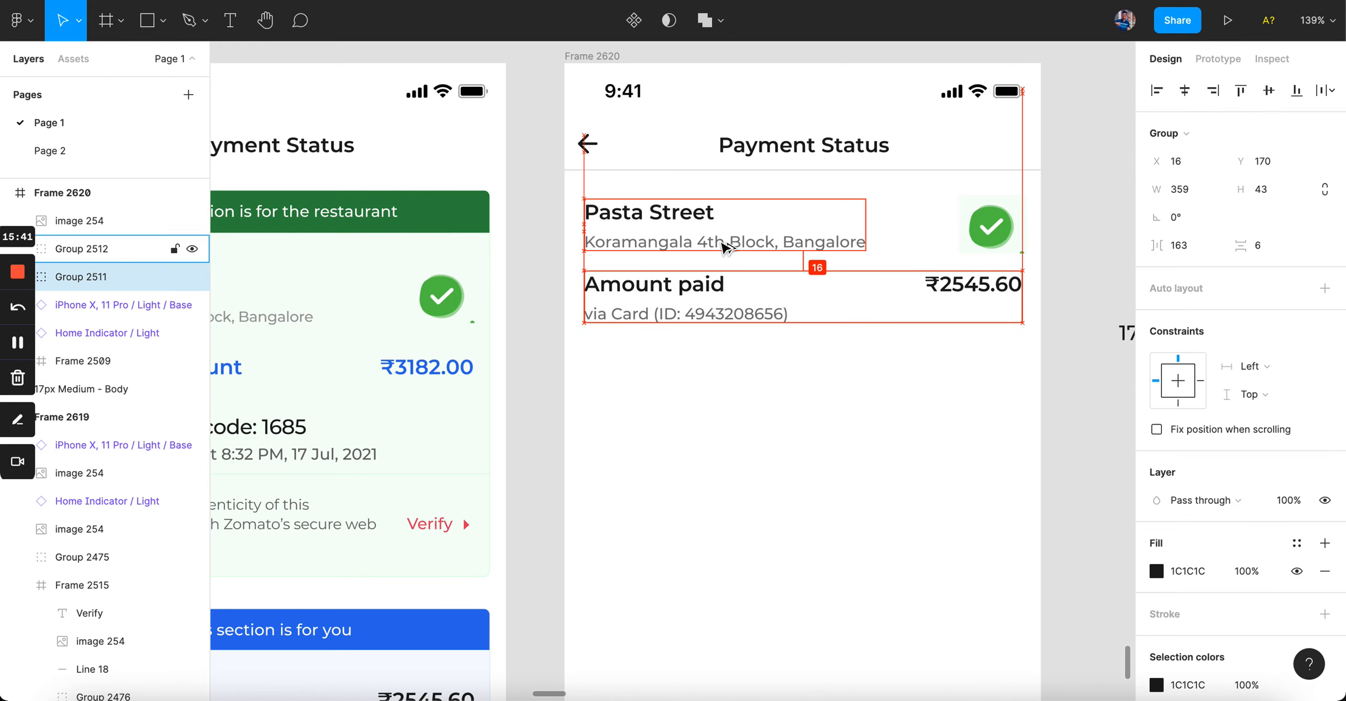
{"action": "key", "text": "Down"}
{"action": "key", "text": "Down"}
{"action": "key", "text": "Down"}
{"action": "key", "text": "Down"}
{"action": "key", "text": "Down"}
{"action": "key", "text": "Down"}
{"action": "key", "text": "Down"}
{"action": "key", "text": "Down"}
{"action": "key", "text": "Down"}
{"action": "key", "text": "Down"}
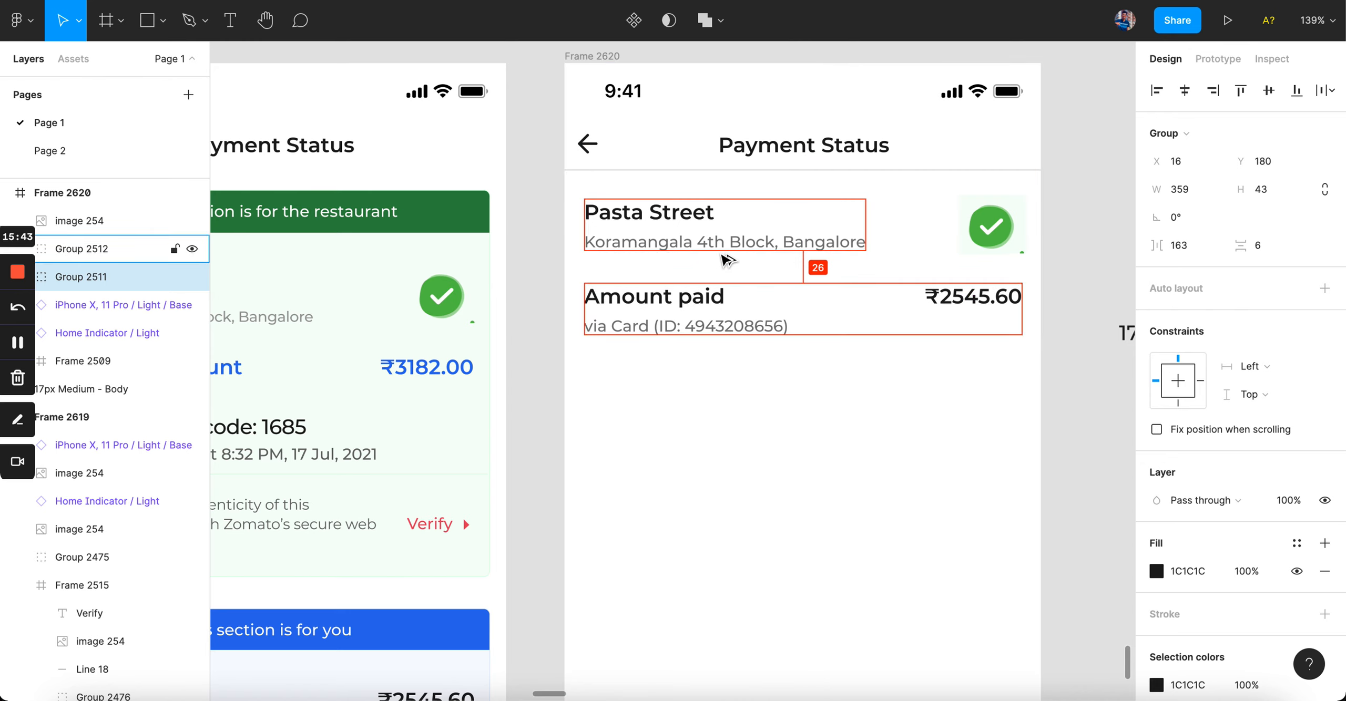
{"action": "left_click", "coordinate": [761, 413]}
{"action": "left_click", "coordinate": [707, 323]}
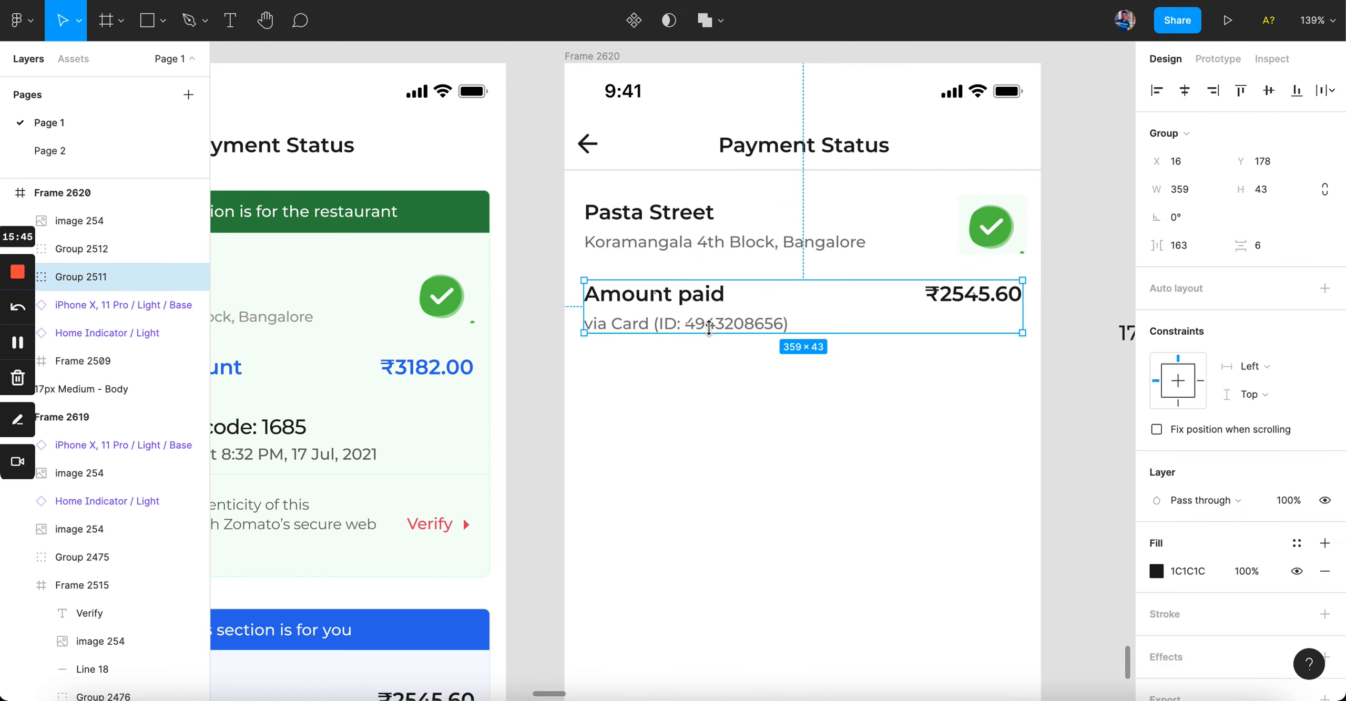
{"action": "key", "text": "Down"}
{"action": "key", "text": "Down"}
{"action": "key", "text": "Down"}
{"action": "key", "text": "Down"}
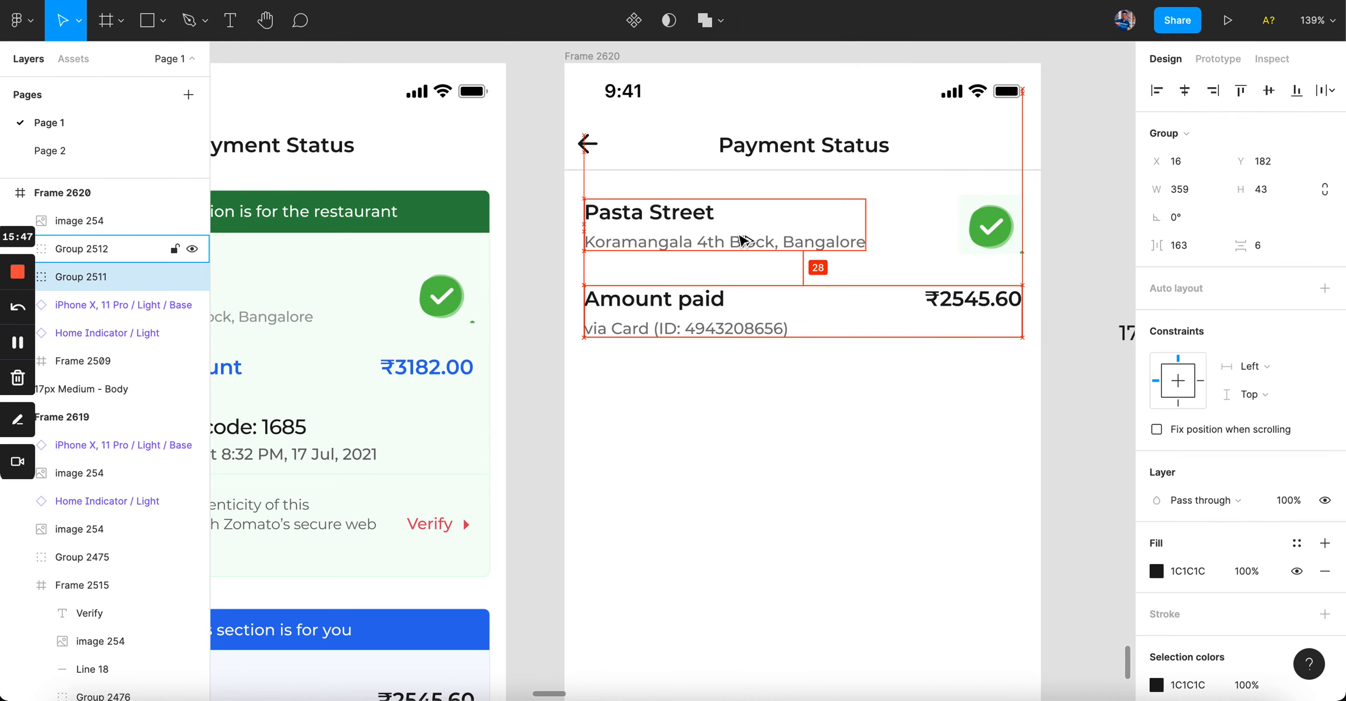
{"action": "left_click", "coordinate": [734, 396]}
{"action": "scroll", "coordinate": [735, 396], "scroll_direction": "down", "scroll_amount": 5}
{"action": "scroll", "coordinate": [735, 396], "scroll_direction": "up", "scroll_amount": 4}
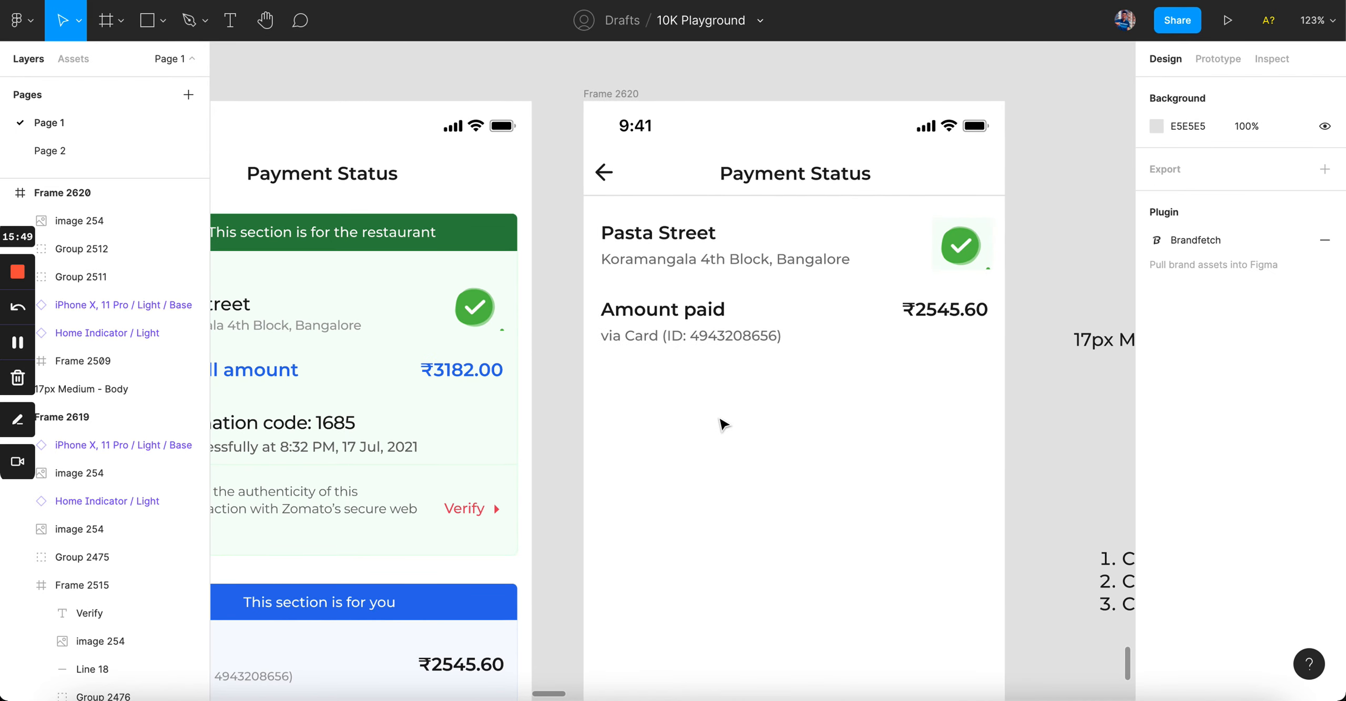
{"action": "left_click", "coordinate": [714, 307]}
{"action": "key", "text": "Up"}
{"action": "key", "text": "Up"}
{"action": "key", "text": "Up"}
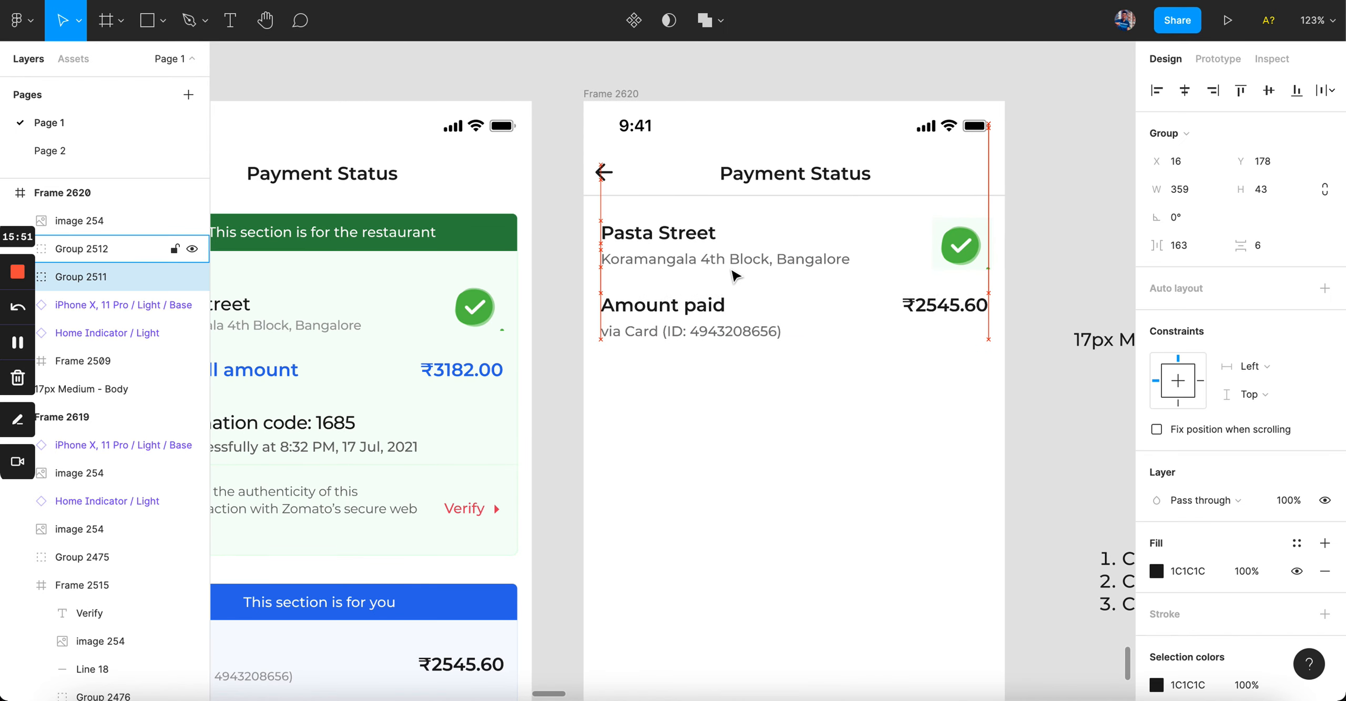
{"action": "left_click", "coordinate": [738, 392]}
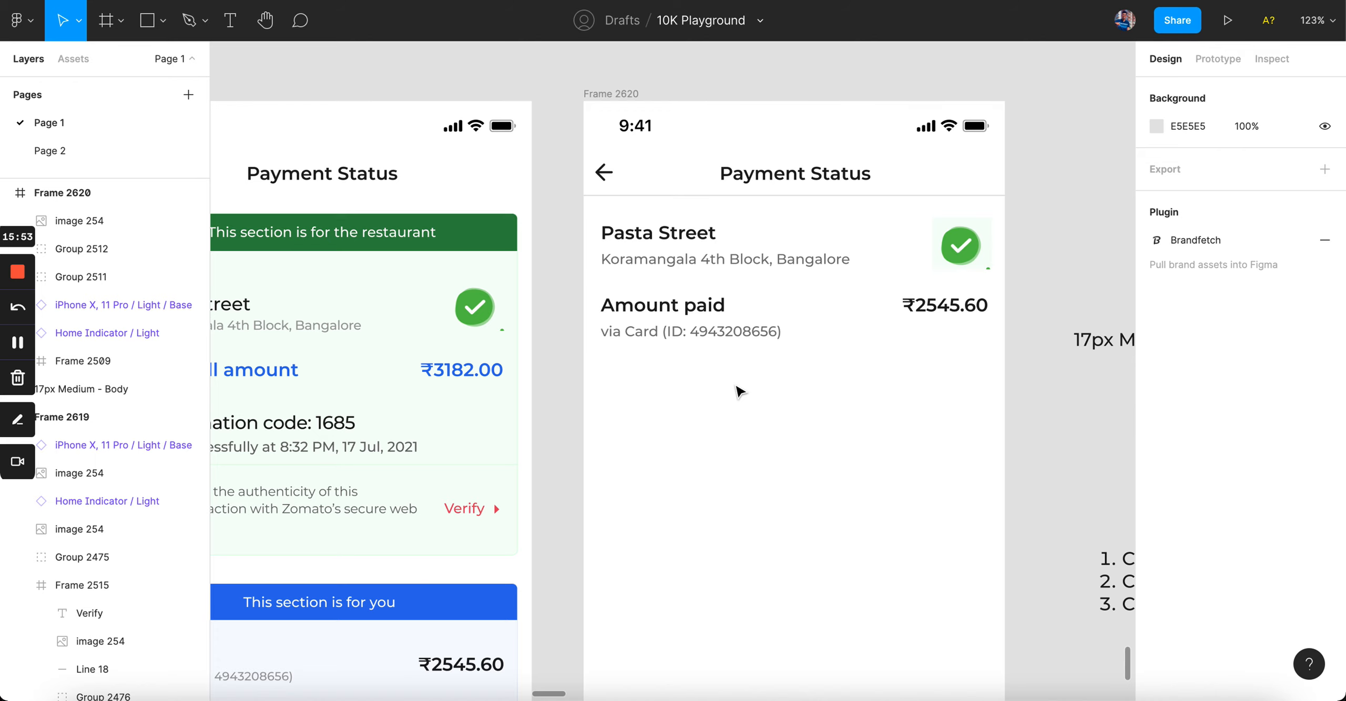
Step: Check the ₹2545.60 amount's spacing, then zoom out to view both frames
{"action": "left_click", "coordinate": [960, 312], "text": "super"}
{"action": "left_click", "coordinate": [951, 424]}
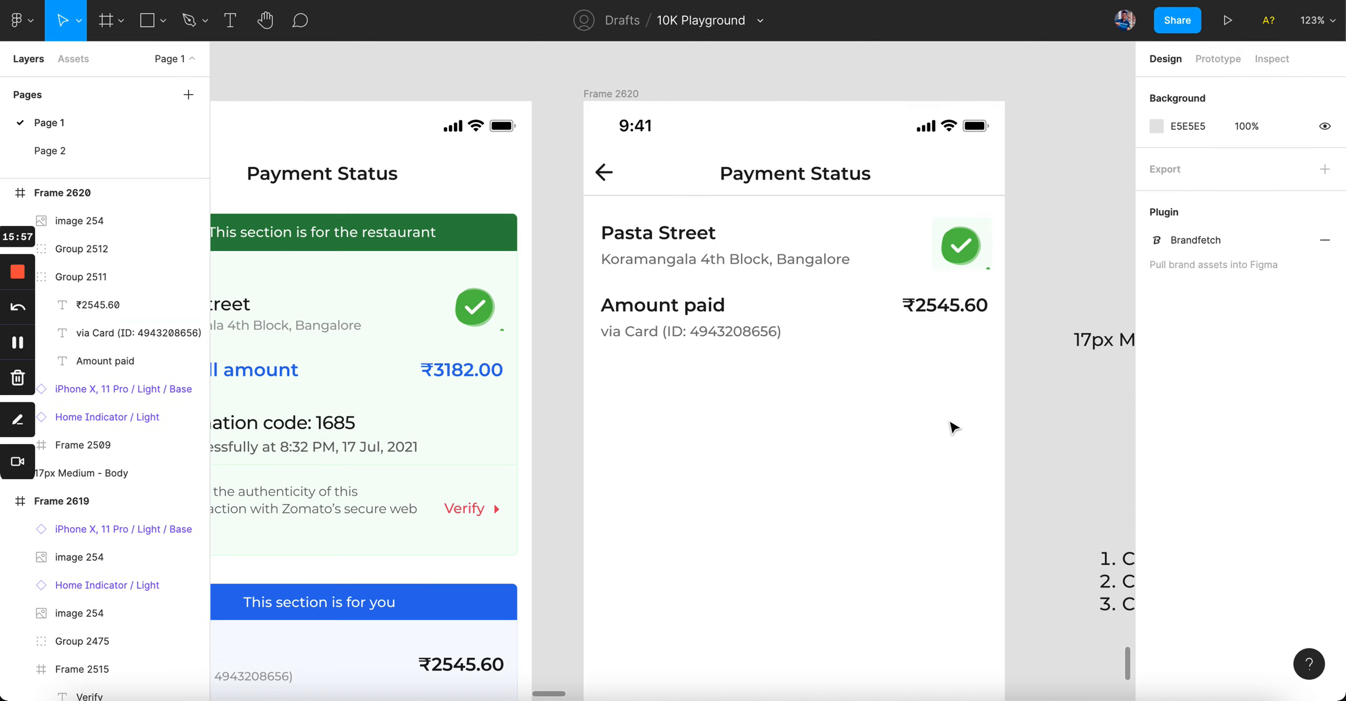
{"action": "key", "text": "shift+0"}
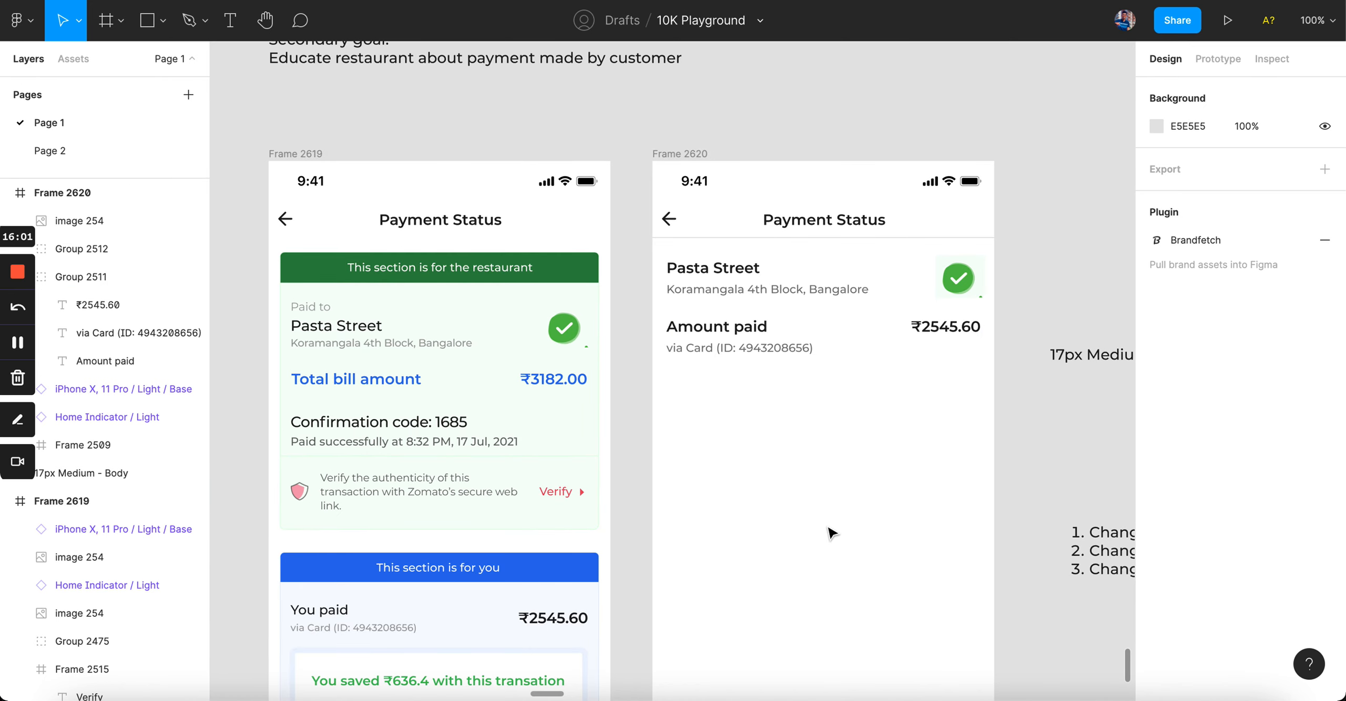
{"action": "scroll", "coordinate": [829, 531], "scroll_direction": "up", "scroll_amount": 3}
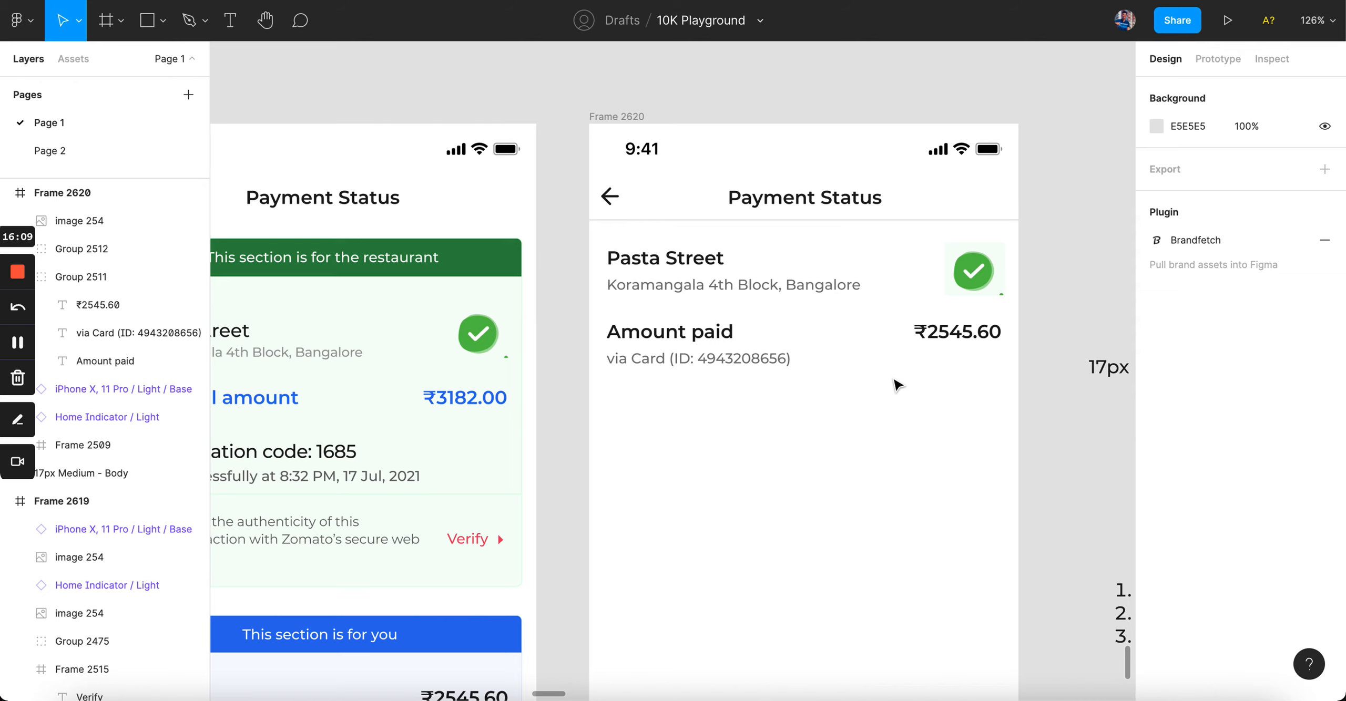
{"action": "left_click", "coordinate": [773, 355]}
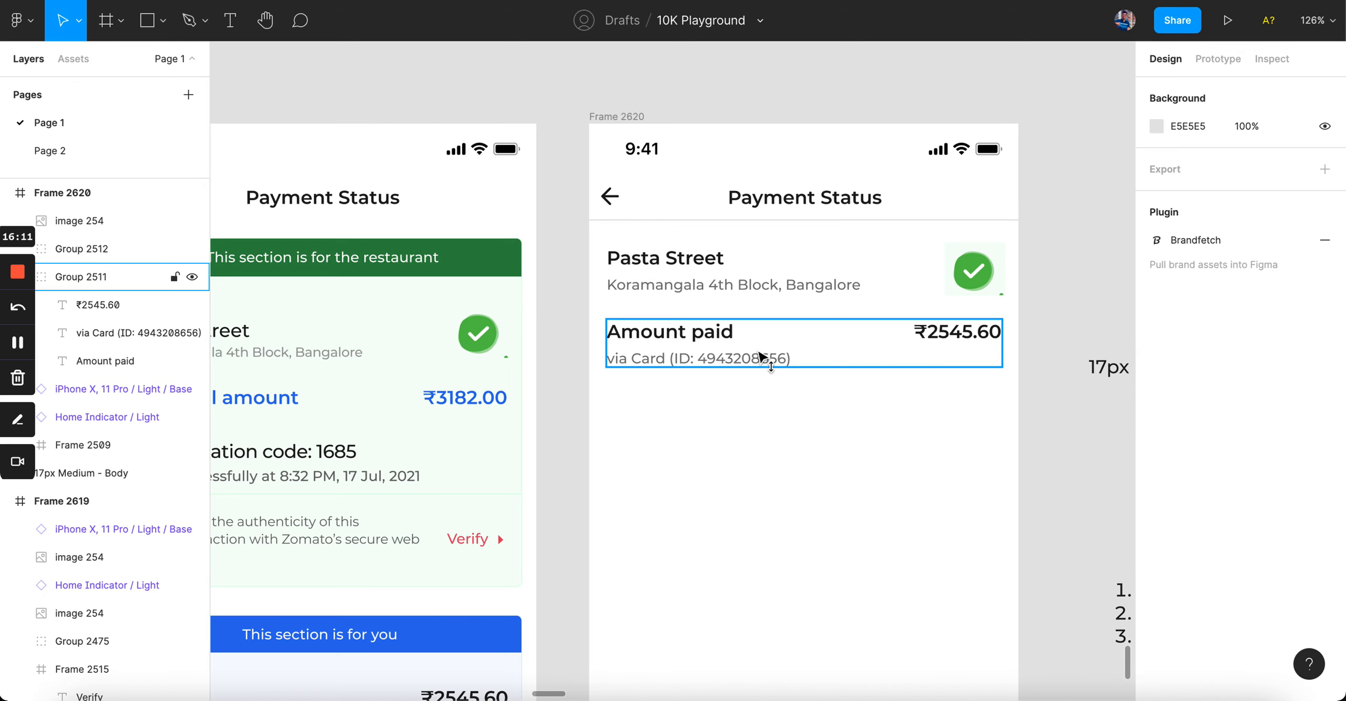
Step: Move the Amount paid row down and set the Pasta Street title to font size 19
{"action": "left_click_drag", "start_coordinate": [772, 355], "coordinate": [771, 487]}
{"action": "double_click", "coordinate": [697, 267]}
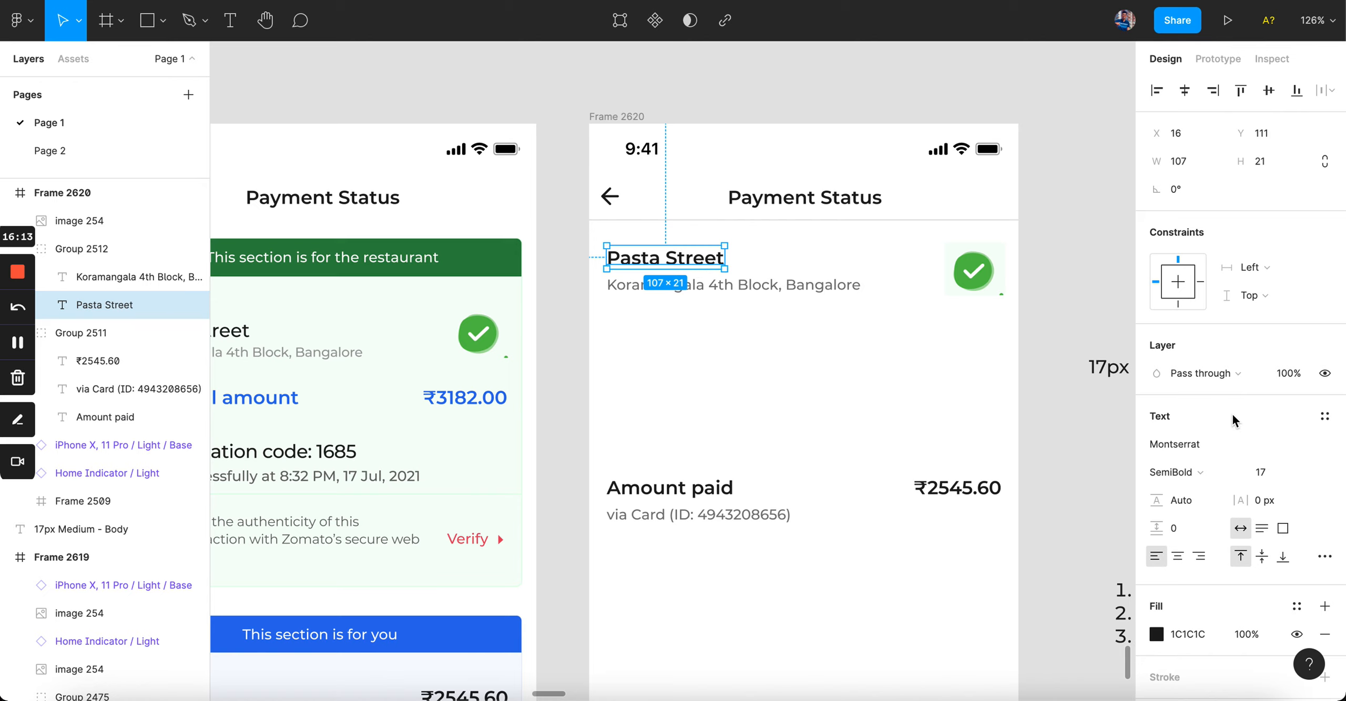
{"action": "left_click", "coordinate": [1269, 476]}
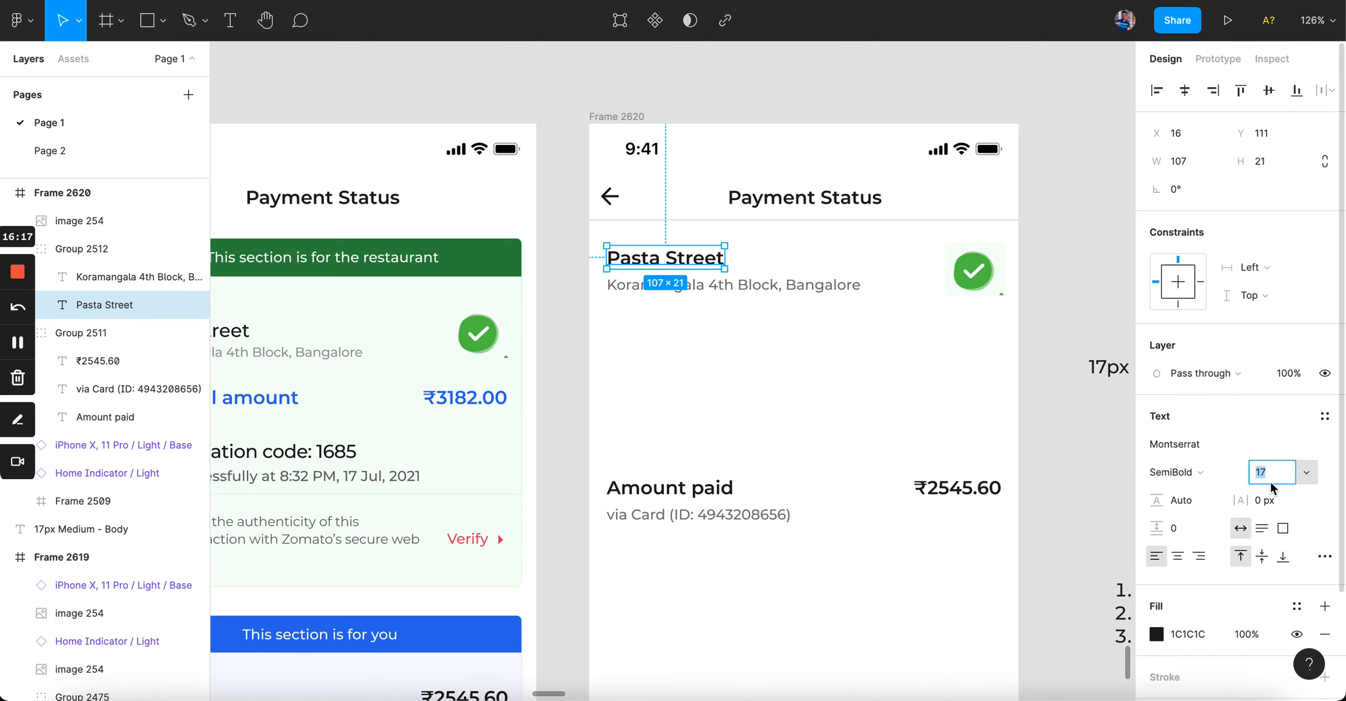
{"action": "key", "text": "Return"}
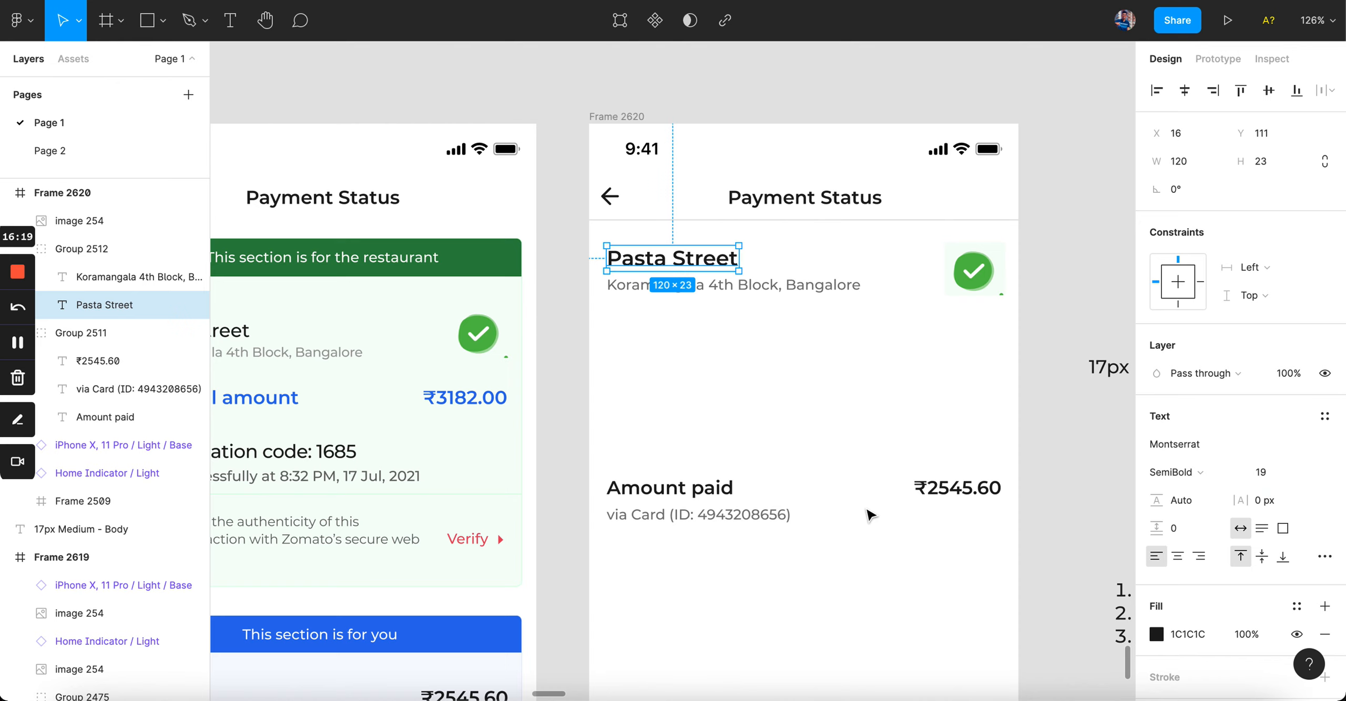
Step: Bring the Amount paid row back under the address and enlarge Pasta Street to 21
{"action": "left_click", "coordinate": [761, 514]}
{"action": "left_click_drag", "start_coordinate": [760, 513], "coordinate": [759, 366]}
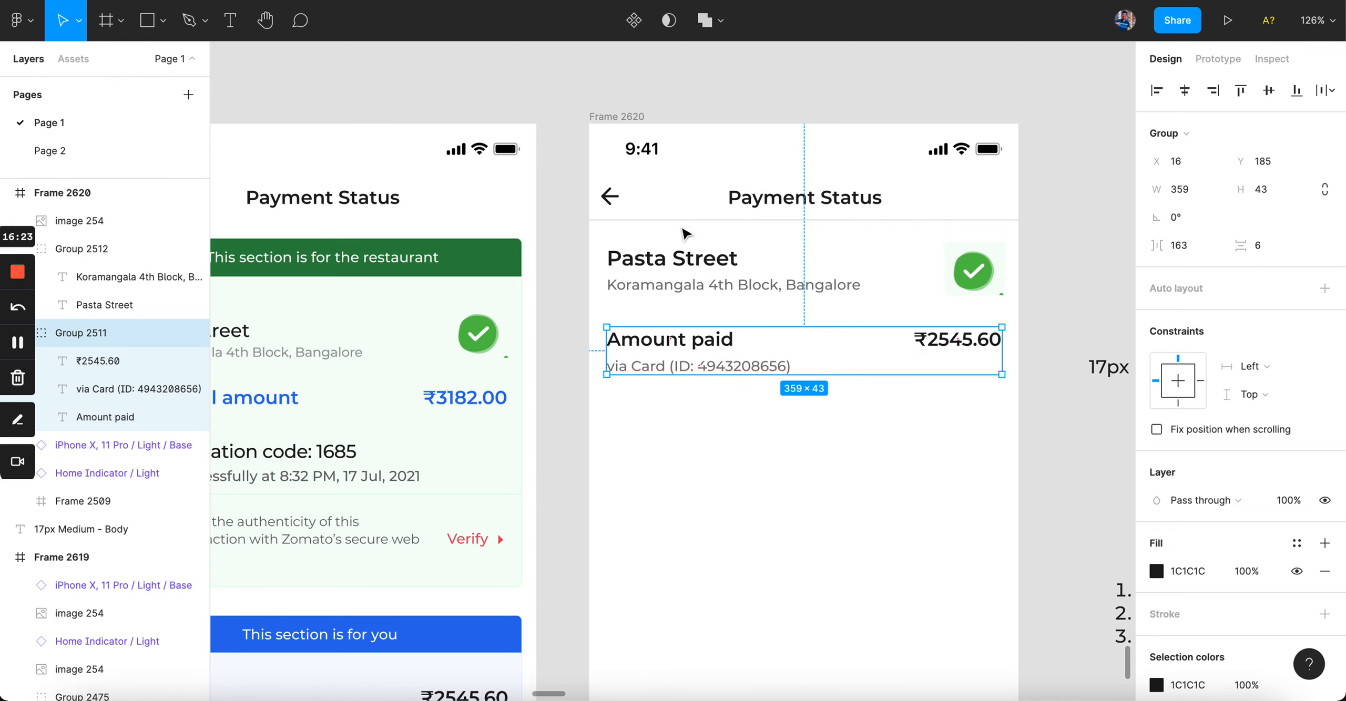
{"action": "double_click", "coordinate": [678, 260]}
{"action": "left_click", "coordinate": [1268, 472]}
{"action": "type", "text": "21"}
{"action": "key", "text": "Return"}
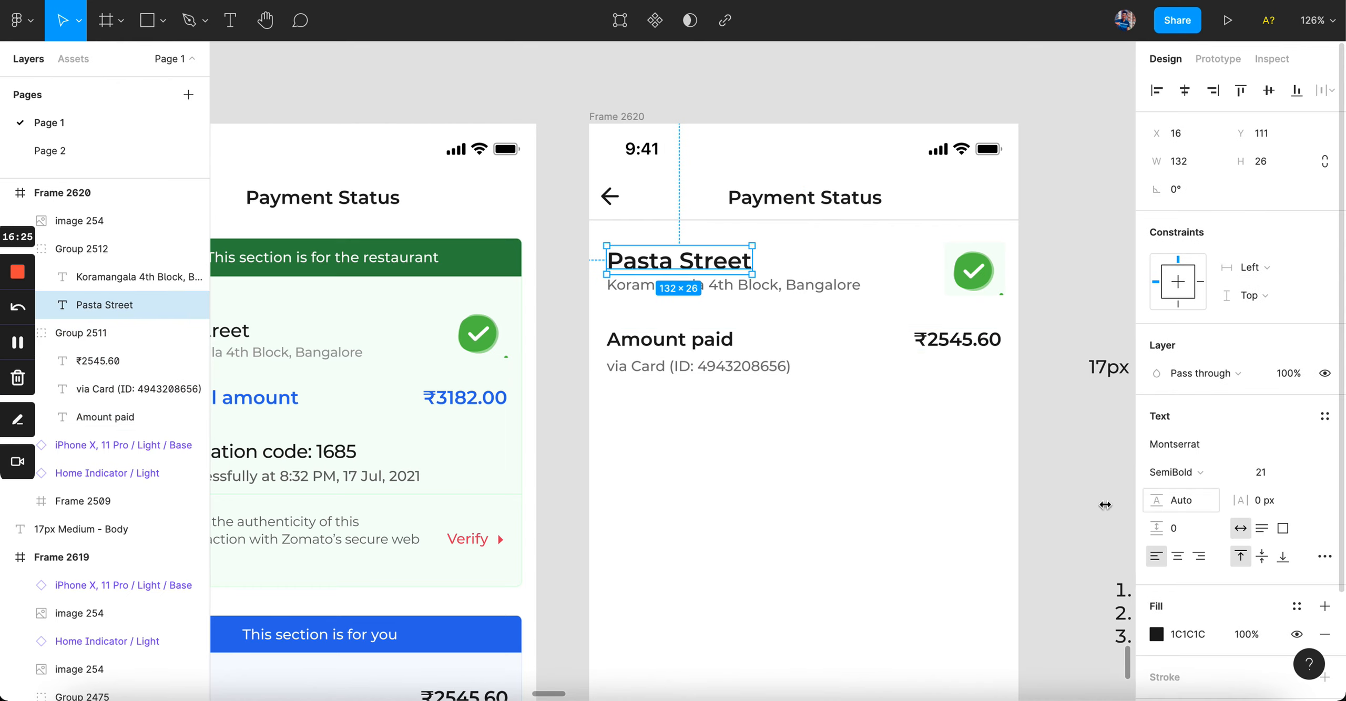
{"action": "left_click", "coordinate": [950, 522]}
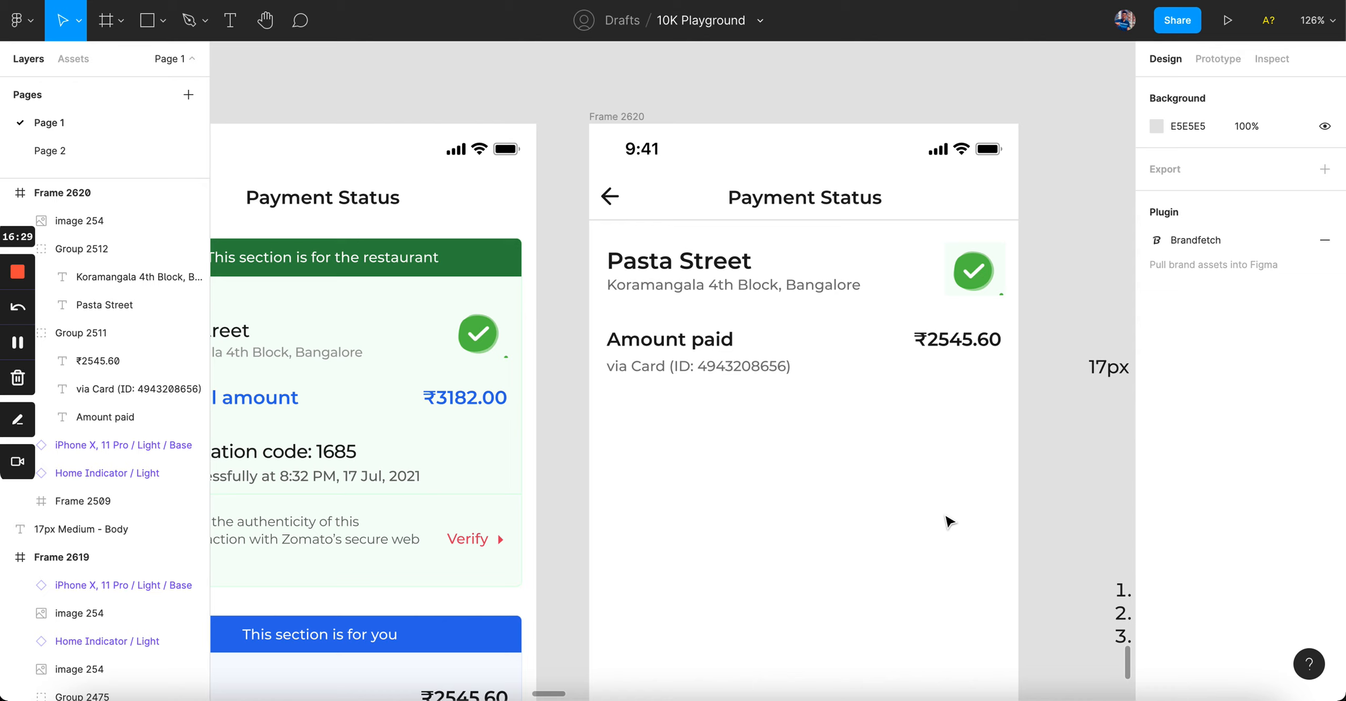
Step: Move the Amount paid row down and nudge the Koramangala address line down
{"action": "left_click_drag", "start_coordinate": [723, 364], "coordinate": [724, 463]}
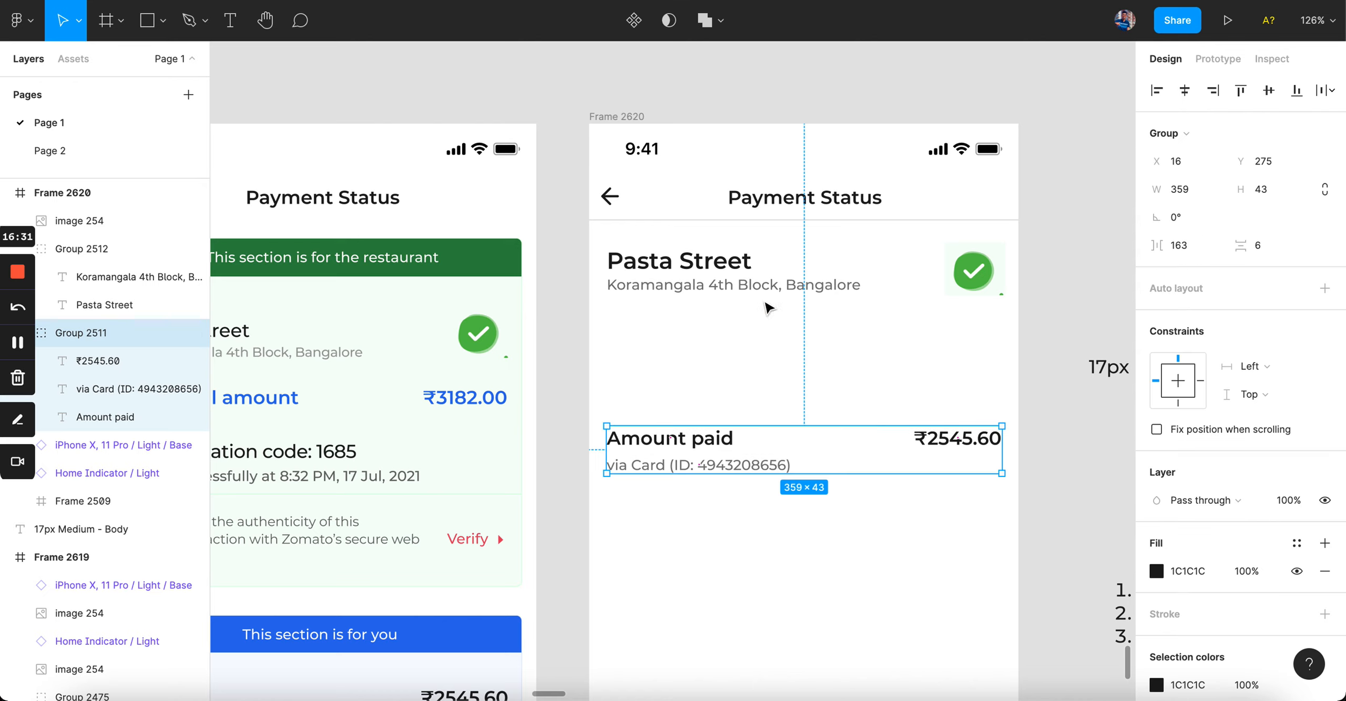
{"action": "left_click", "coordinate": [761, 287], "text": "super"}
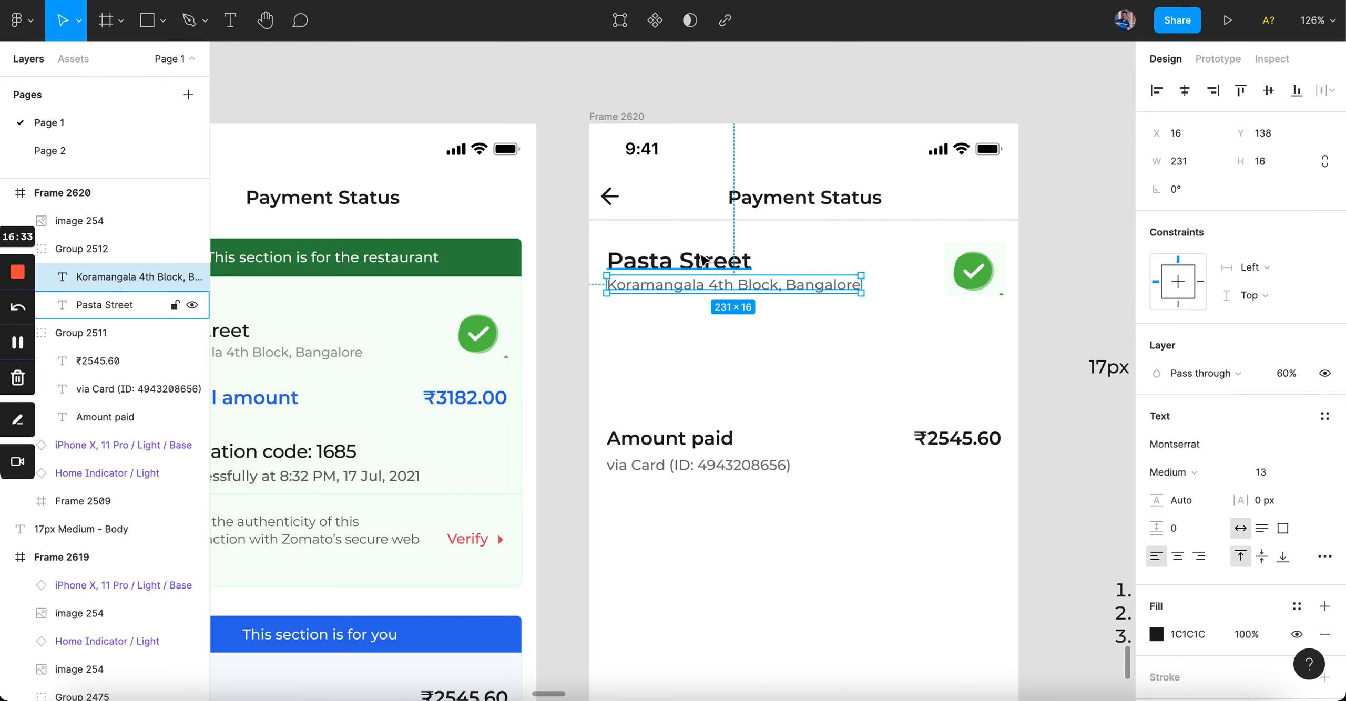
{"action": "scroll", "coordinate": [705, 260], "scroll_direction": "up", "scroll_amount": 5}
{"action": "key", "text": "Down"}
{"action": "key", "text": "Down"}
{"action": "key", "text": "Down"}
{"action": "key", "text": "Down"}
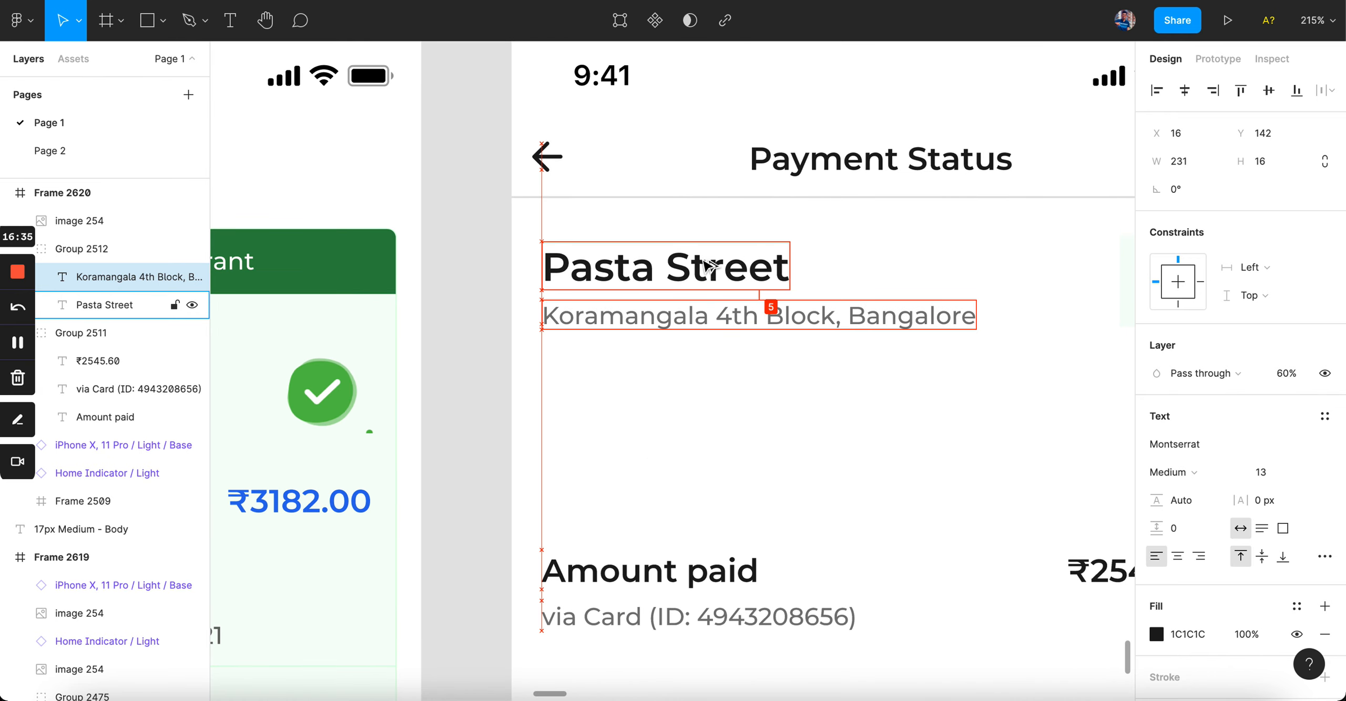
{"action": "left_click", "coordinate": [737, 426]}
{"action": "scroll", "coordinate": [736, 429], "scroll_direction": "down", "scroll_amount": 5}
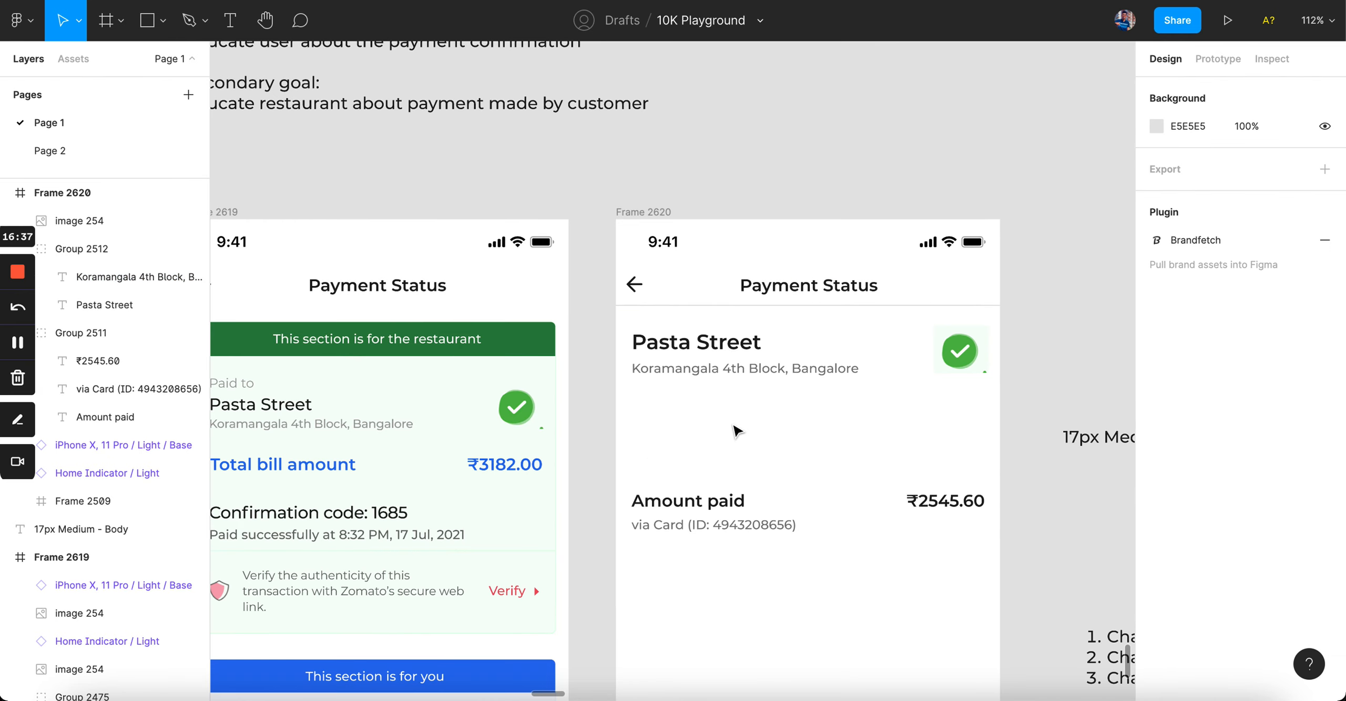
Step: Nudge the address line back up 2 units, leaving it at y 141
{"action": "left_click", "coordinate": [732, 373], "text": "super"}
{"action": "key", "text": "Up"}
{"action": "key", "text": "Up"}
{"action": "left_click", "coordinate": [787, 423]}
{"action": "scroll", "coordinate": [785, 423], "scroll_direction": "right", "scroll_amount": 1}
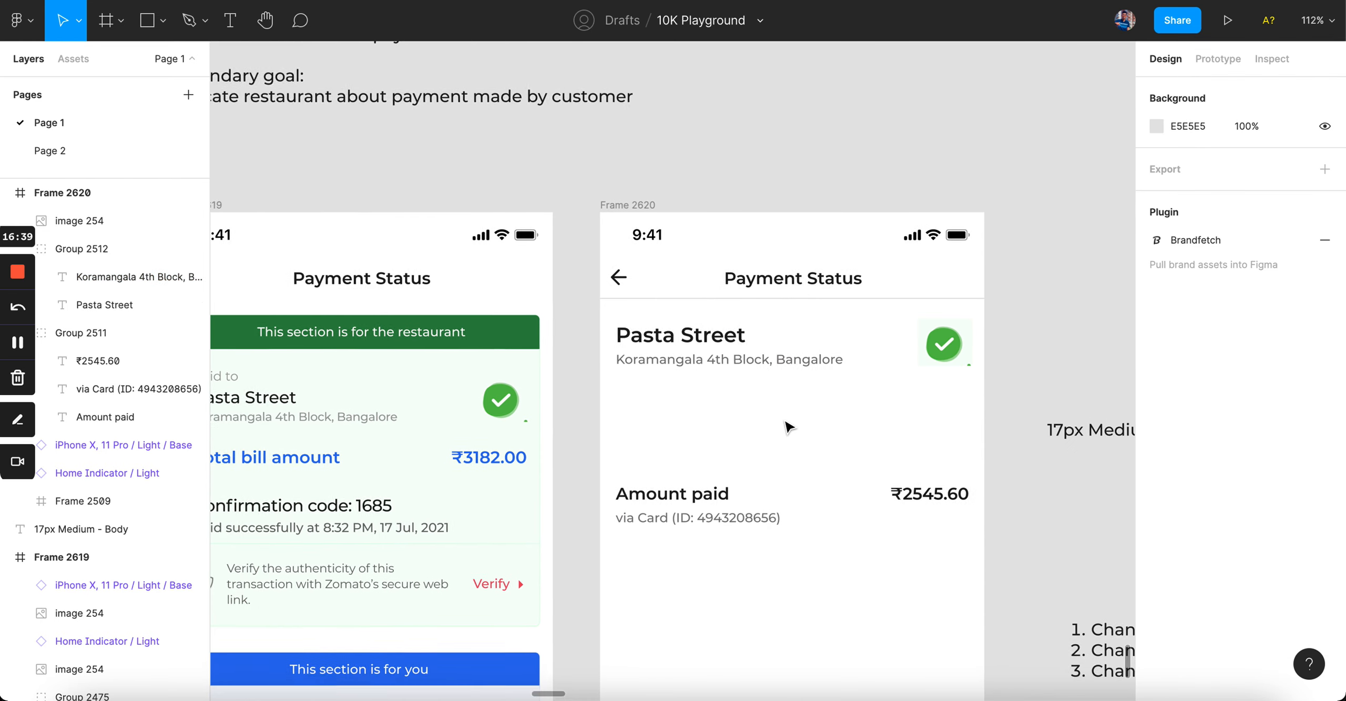
{"action": "scroll", "coordinate": [789, 427], "scroll_direction": "right", "scroll_amount": 2}
{"action": "scroll", "coordinate": [788, 427], "scroll_direction": "down", "scroll_amount": 1}
{"action": "scroll", "coordinate": [789, 427], "scroll_direction": "up", "scroll_amount": 5}
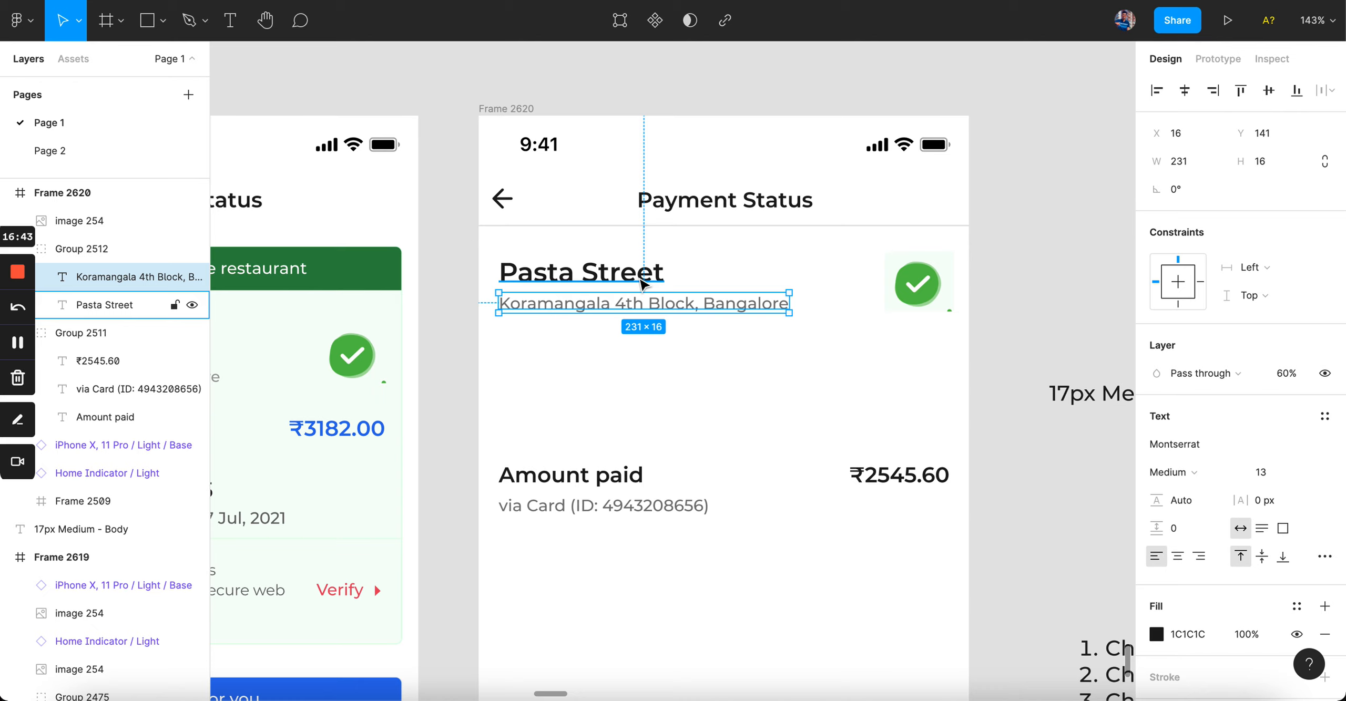
{"action": "left_click", "coordinate": [661, 418]}
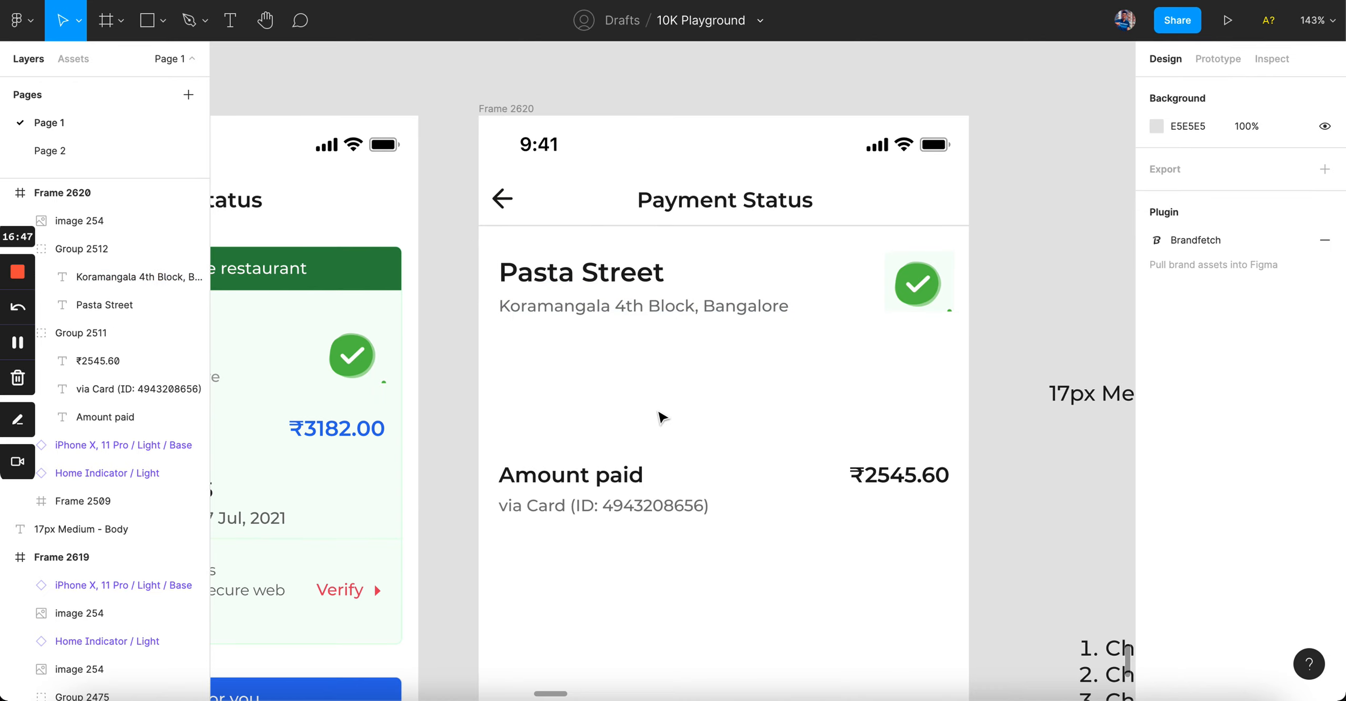
{"action": "left_click_drag", "start_coordinate": [631, 446], "coordinate": [628, 371]}
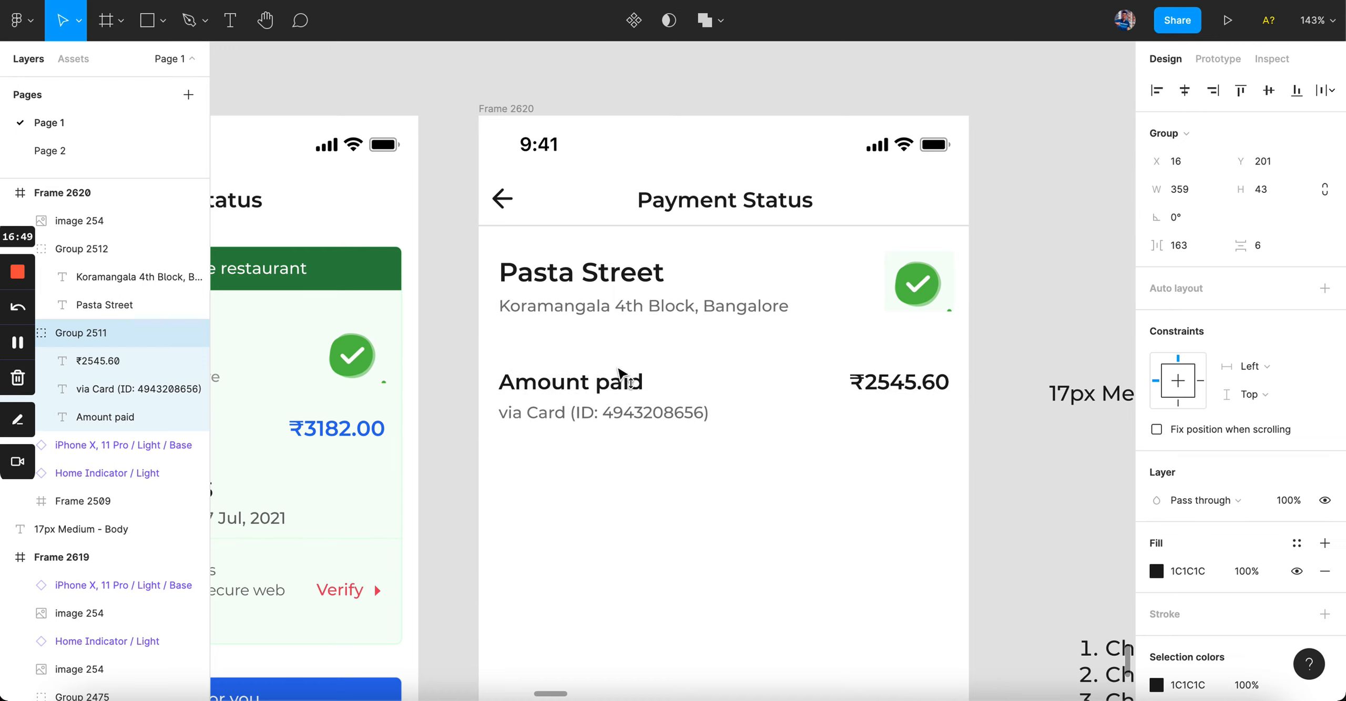
{"action": "left_click", "coordinate": [622, 531]}
{"action": "scroll", "coordinate": [622, 531], "scroll_direction": "down", "scroll_amount": 1}
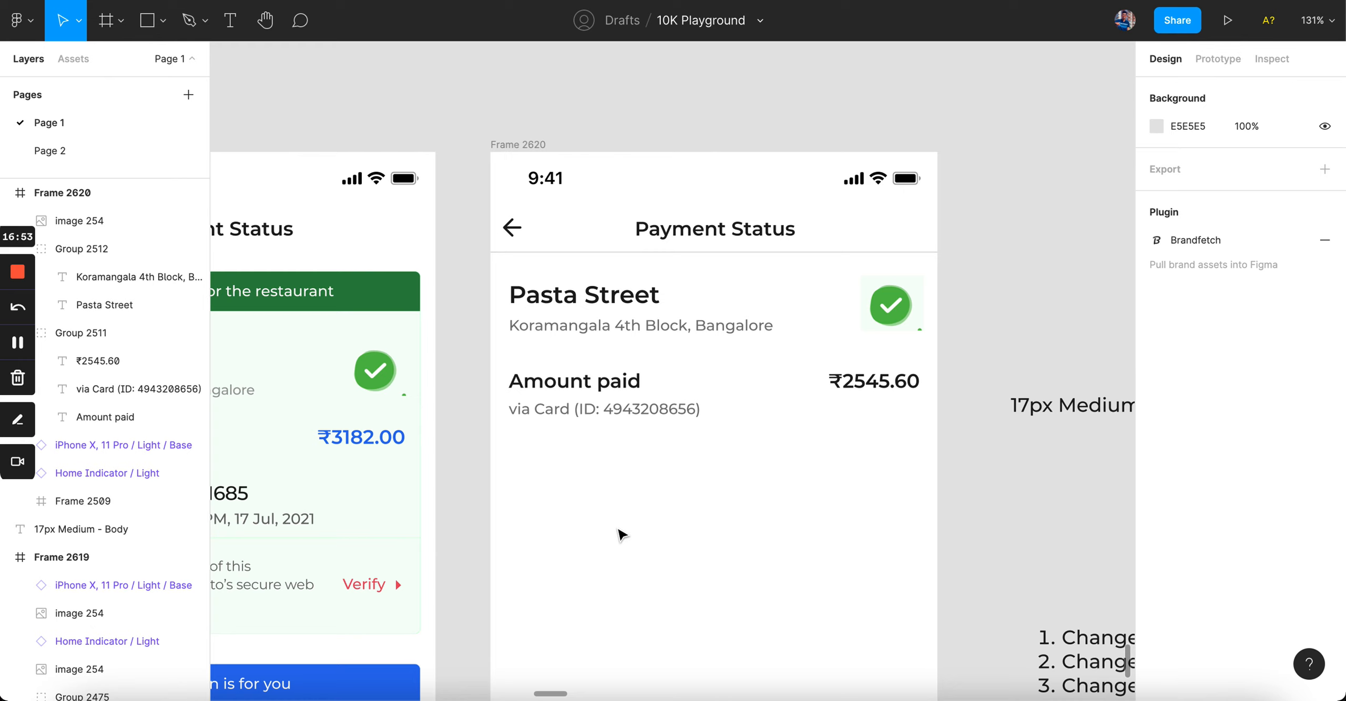
{"action": "left_click", "coordinate": [604, 295]}
{"action": "left_click", "coordinate": [605, 295]}
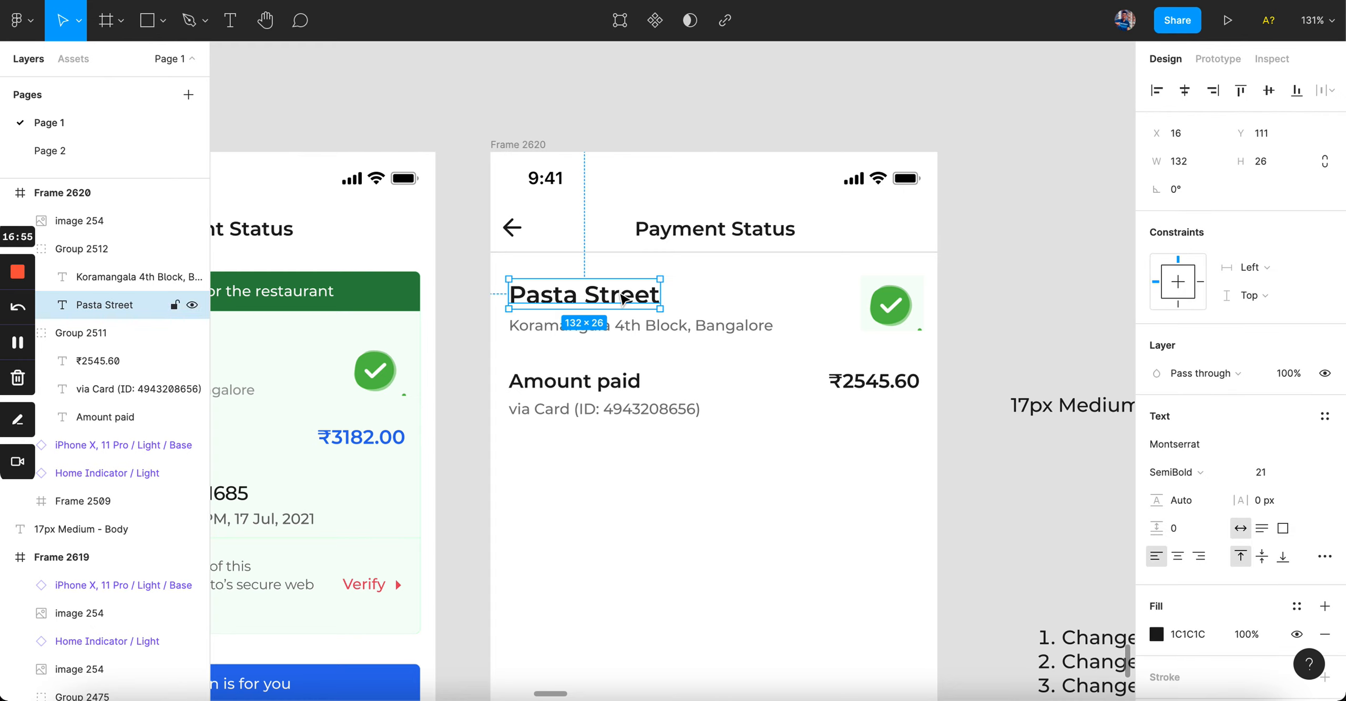
{"action": "left_click", "coordinate": [1262, 472]}
{"action": "key", "text": "Down"}
{"action": "key", "text": "Down"}
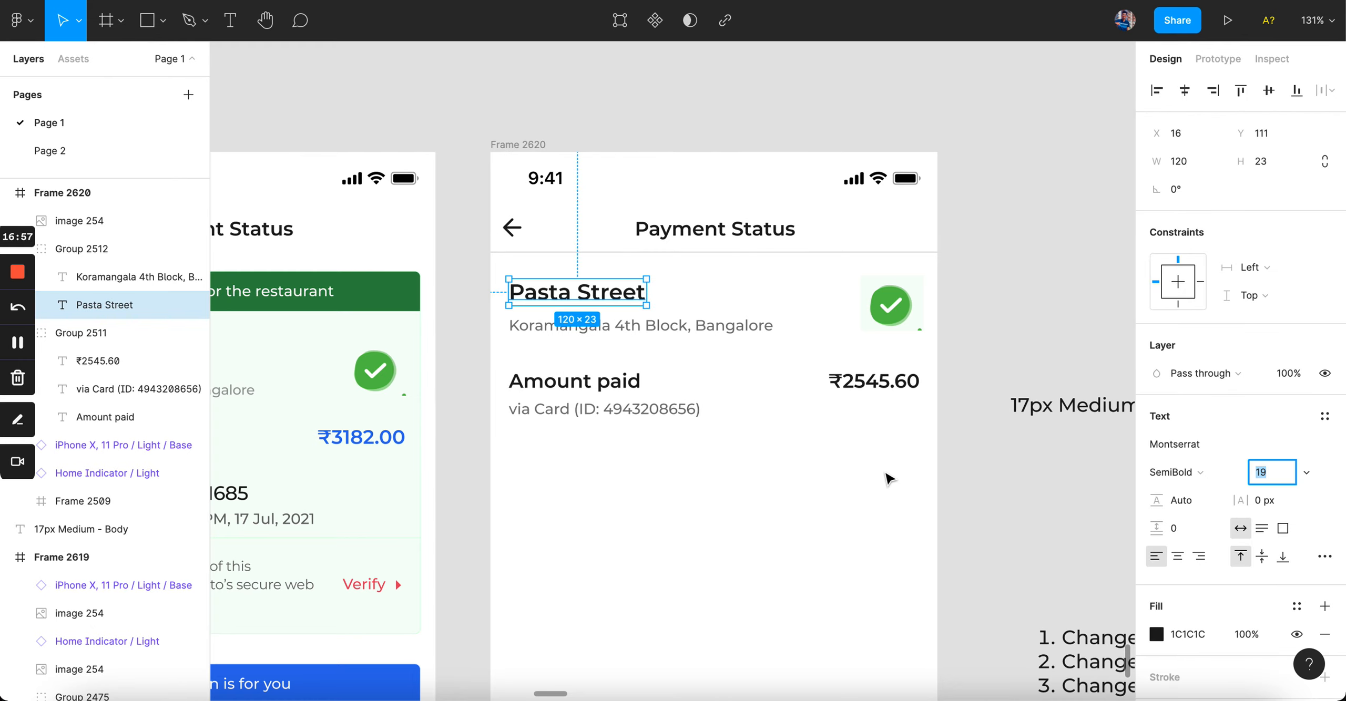
{"action": "left_click", "coordinate": [887, 478]}
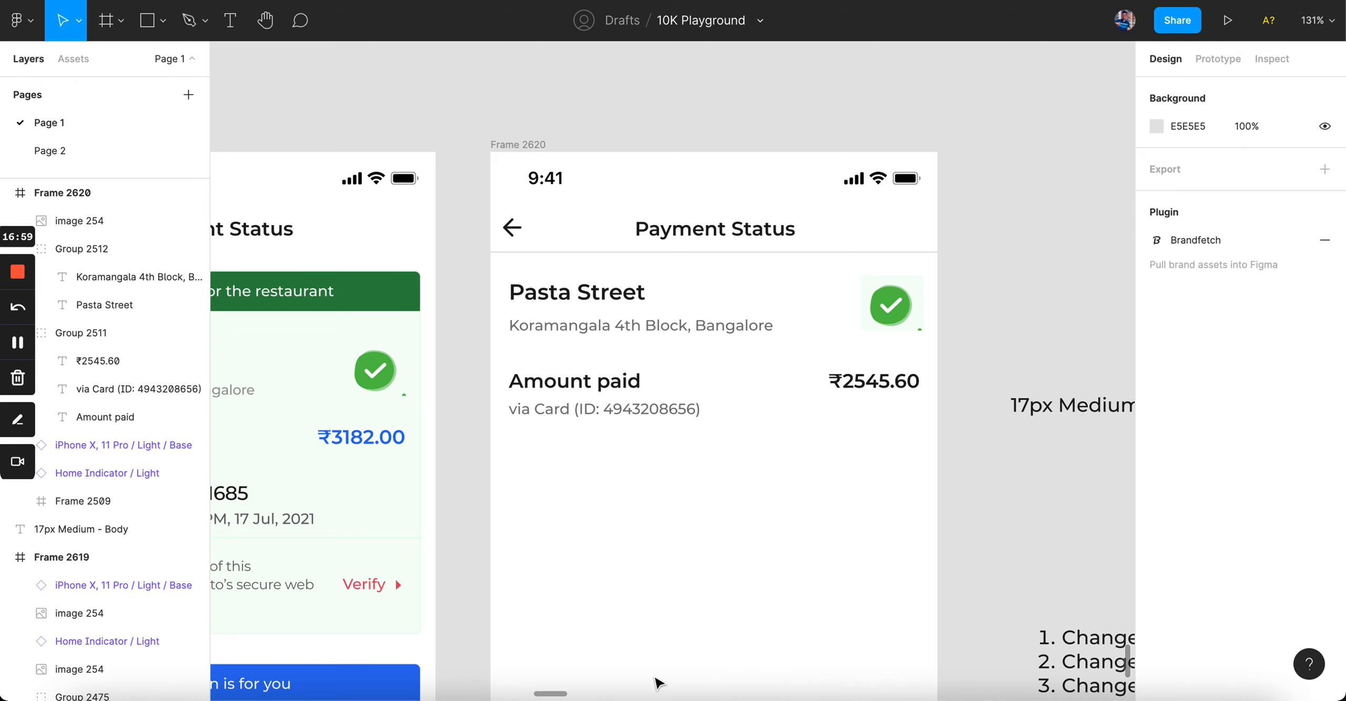
{"action": "key", "text": "ctrl+z"}
{"action": "key", "text": "ctrl+z"}
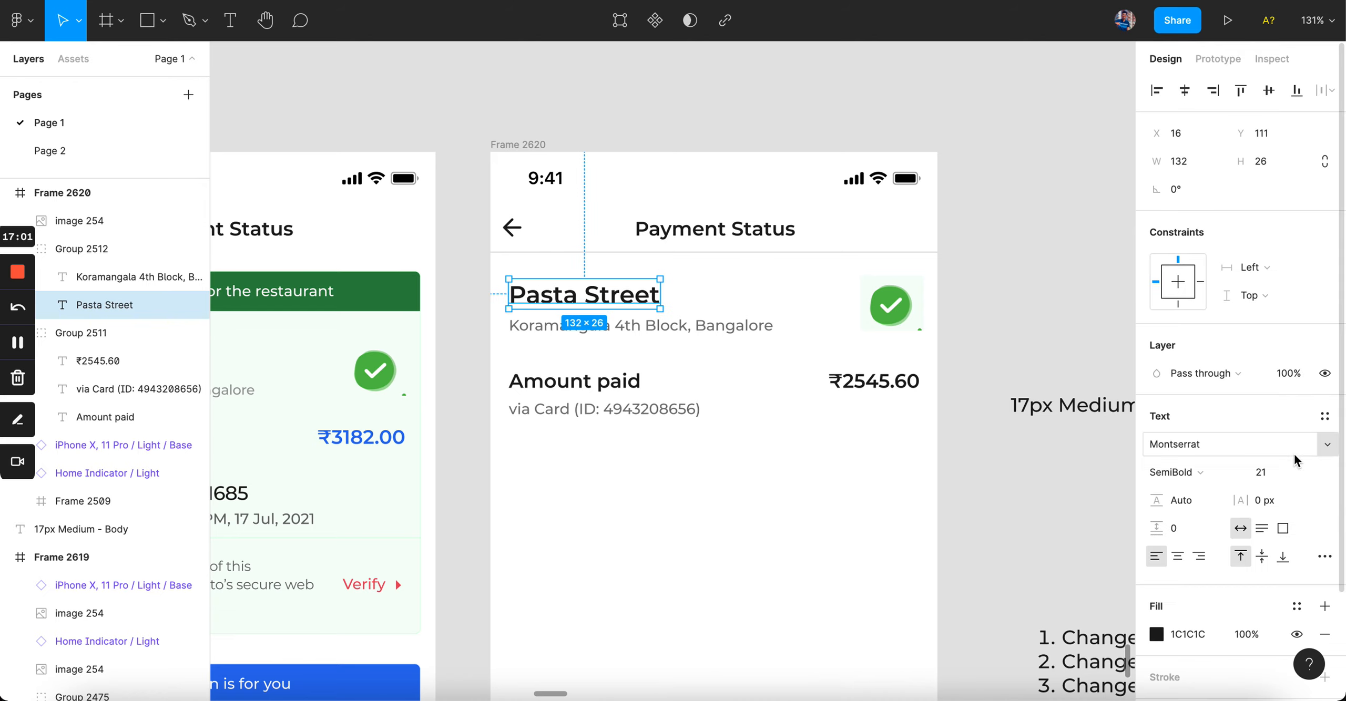
{"action": "left_click", "coordinate": [1272, 475]}
{"action": "left_click", "coordinate": [745, 529]}
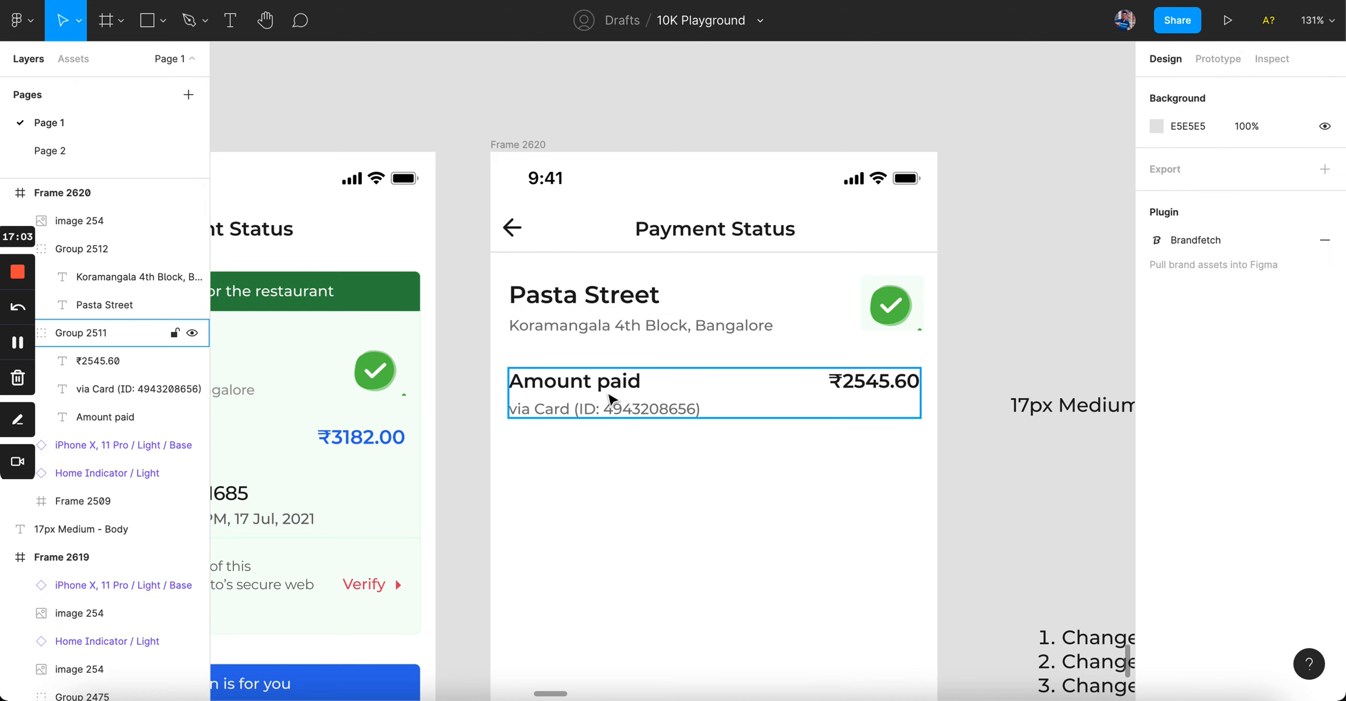
{"action": "left_click_drag", "start_coordinate": [610, 400], "coordinate": [610, 488]}
{"action": "left_click", "coordinate": [587, 312]}
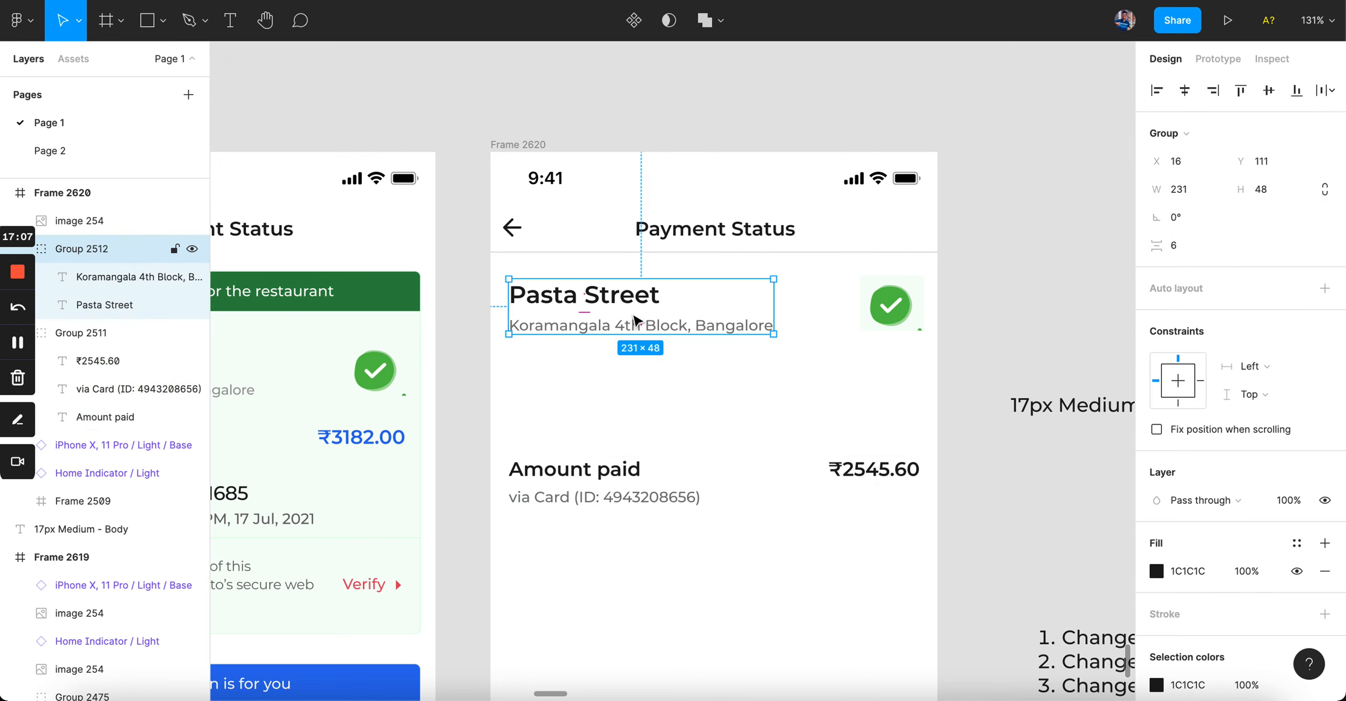
Step: Move the Pasta Street group lower and place the check icon at left with 100 corner radius
{"action": "left_click_drag", "start_coordinate": [638, 320], "coordinate": [638, 405]}
{"action": "left_click", "coordinate": [901, 297]}
{"action": "left_click_drag", "start_coordinate": [901, 297], "coordinate": [554, 297]}
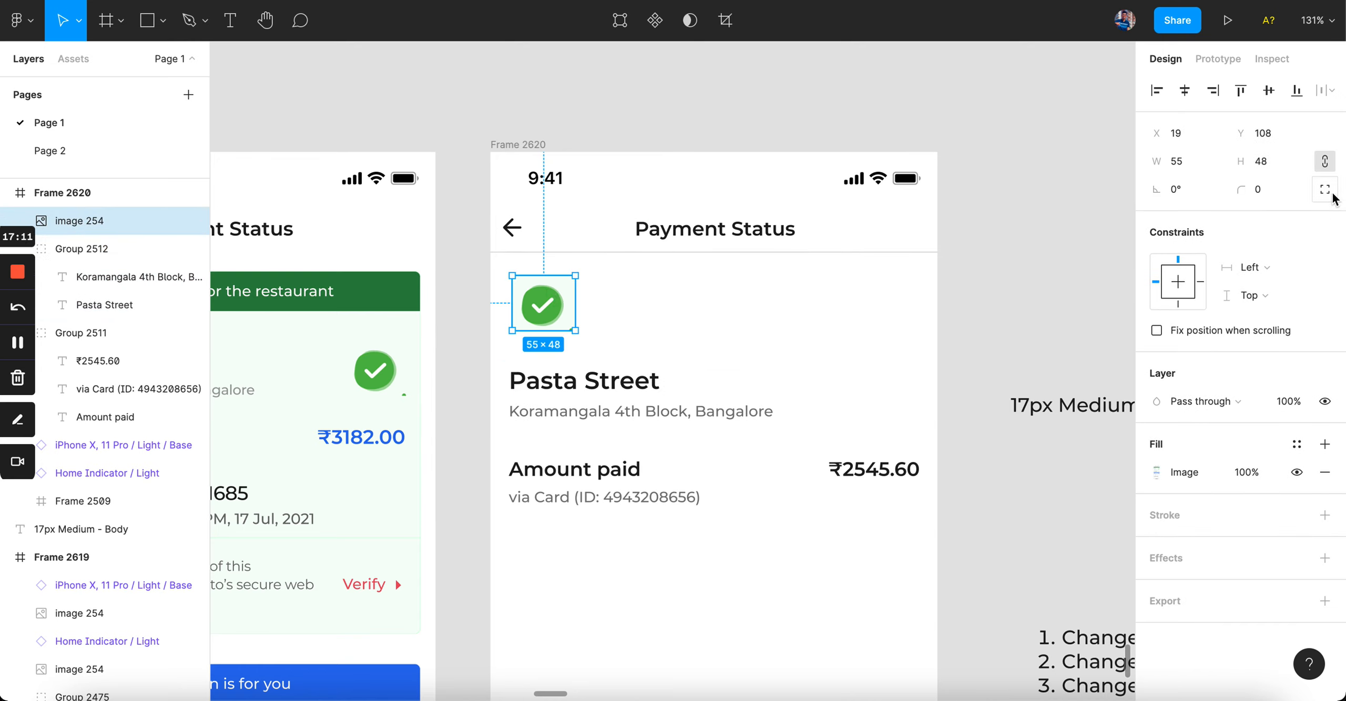
{"action": "left_click", "coordinate": [1270, 192]}
{"action": "key", "text": "Return"}
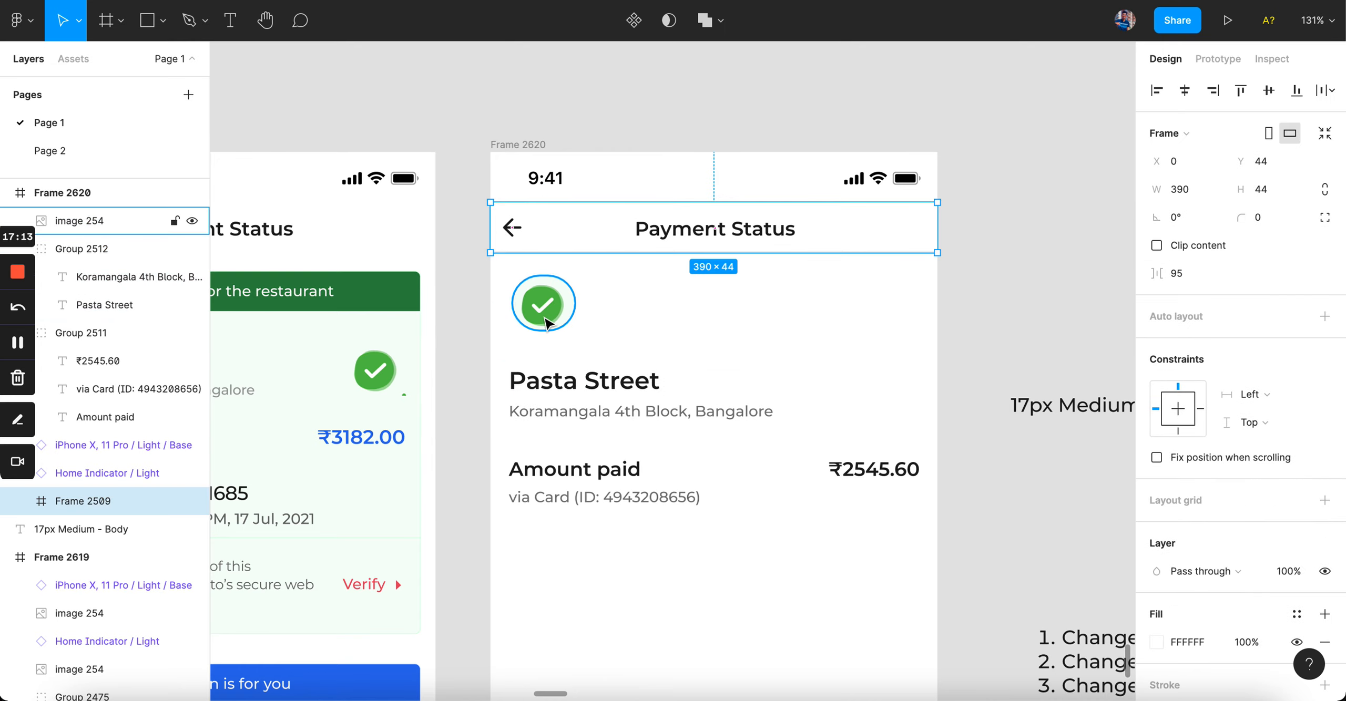
Step: Shrink the check icon to 44×35 and align it to X 16
{"action": "scroll", "coordinate": [543, 313], "scroll_direction": "up", "scroll_amount": 5}
{"action": "left_click_drag", "start_coordinate": [629, 213], "coordinate": [607, 239]}
{"action": "left_click_drag", "start_coordinate": [465, 357], "coordinate": [473, 344]}
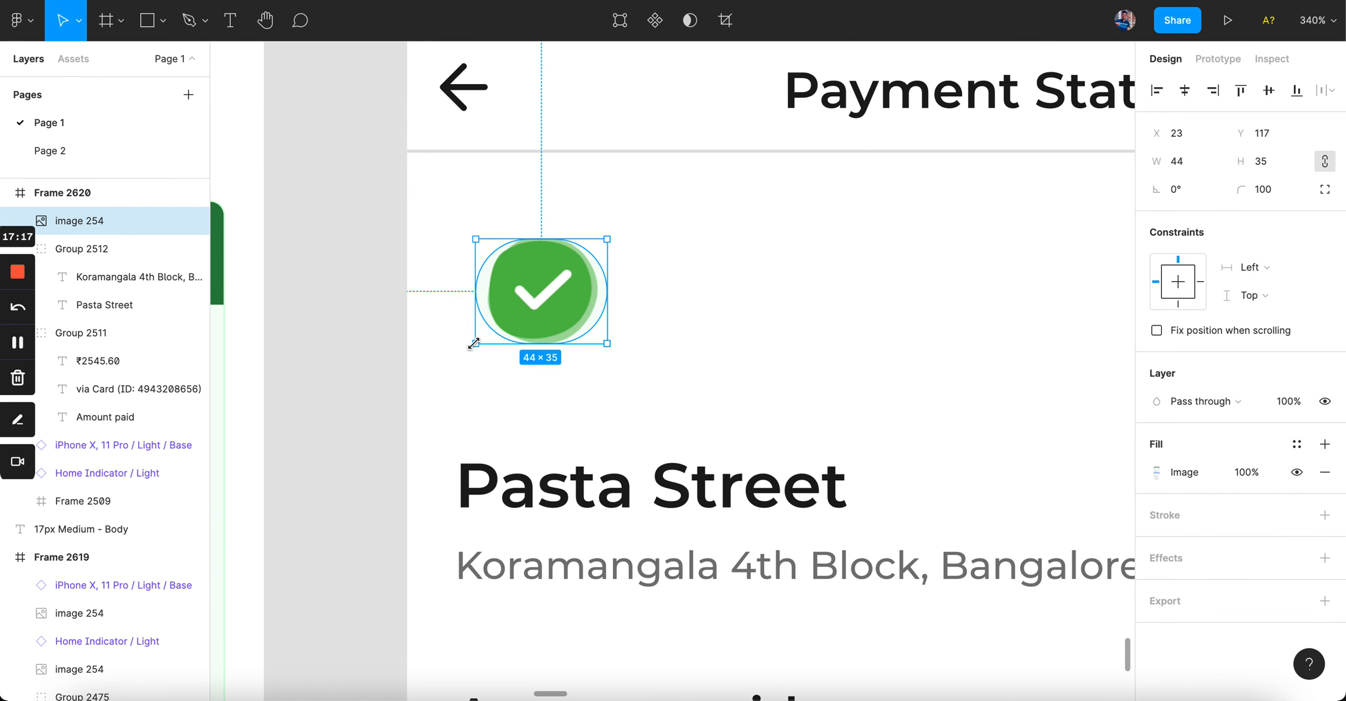
{"action": "left_click", "coordinate": [679, 291]}
{"action": "scroll", "coordinate": [603, 300], "scroll_direction": "down", "scroll_amount": 8}
{"action": "scroll", "coordinate": [603, 299], "scroll_direction": "up", "scroll_amount": 4}
{"action": "left_click_drag", "start_coordinate": [526, 302], "coordinate": [507, 304]}
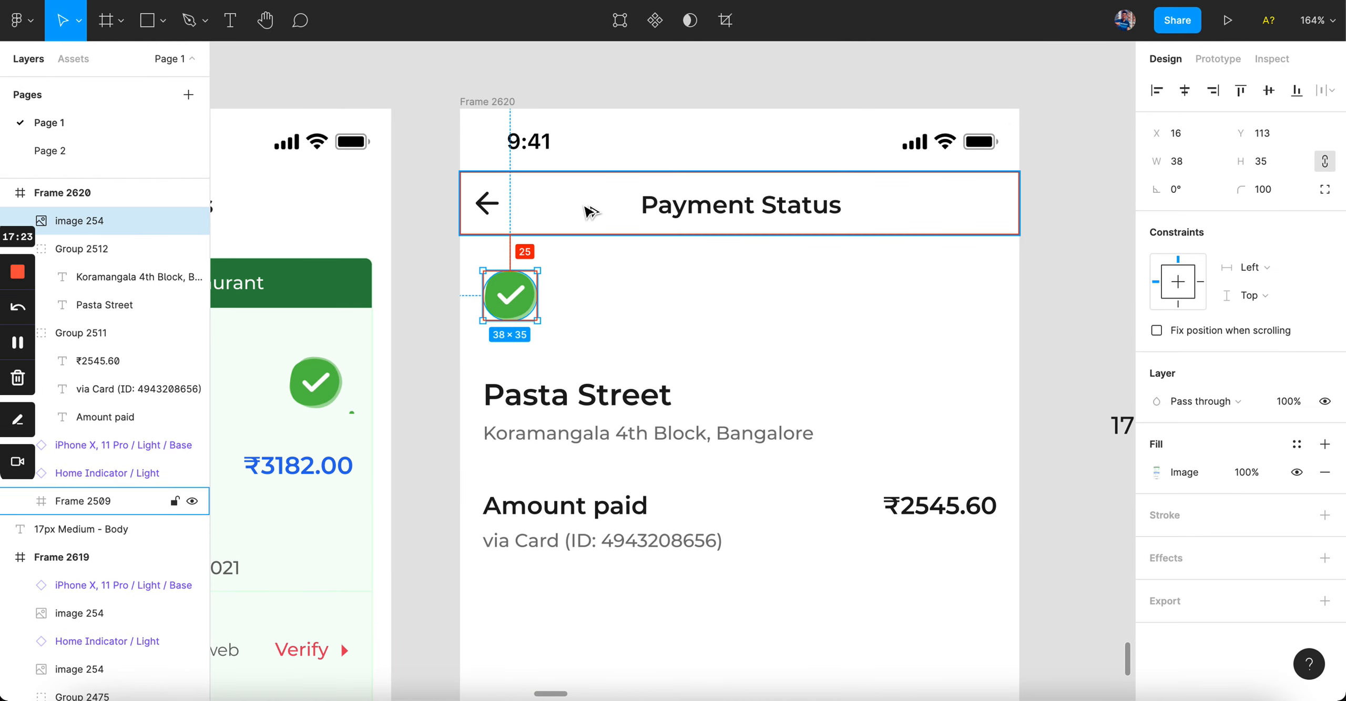
{"action": "left_click", "coordinate": [697, 313]}
Step: Nudge the Pasta Street group up about 44 px toward the check icon
{"action": "left_click", "coordinate": [616, 390]}
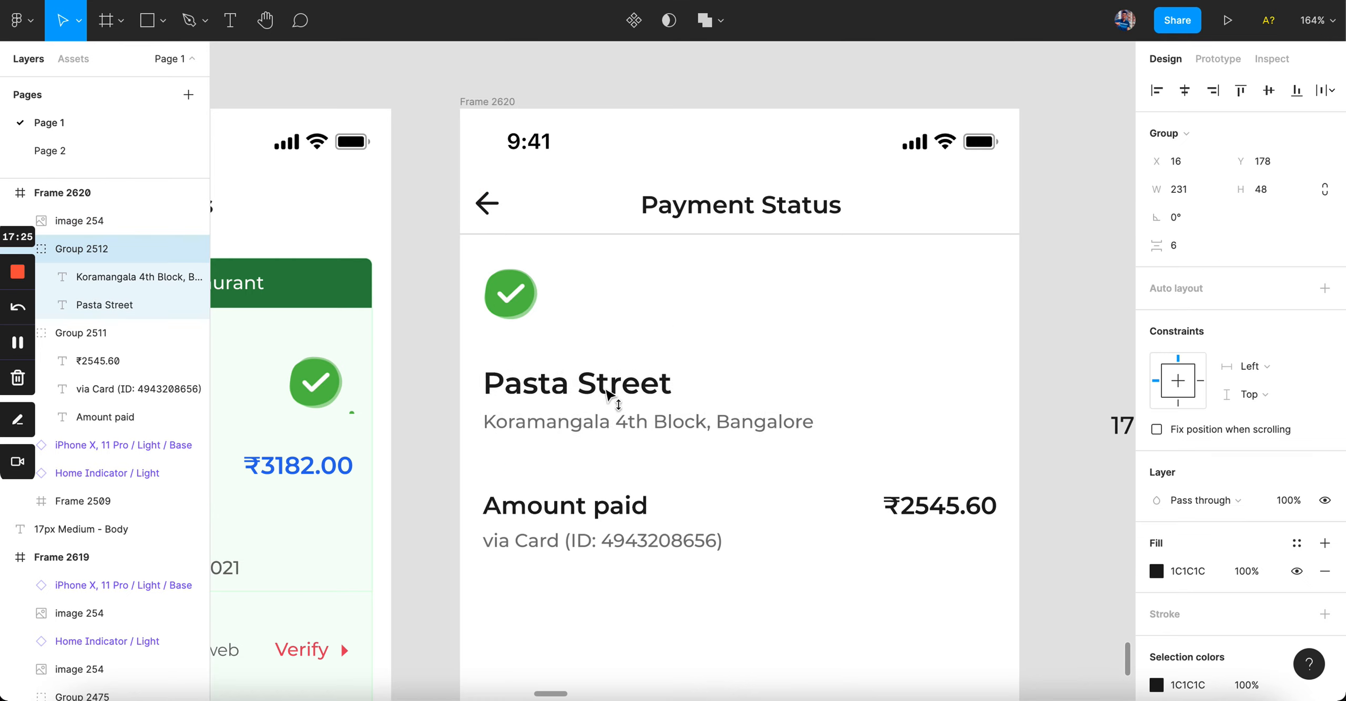
{"action": "key", "text": "shift+Up"}
{"action": "key", "text": "shift+Up"}
{"action": "key", "text": "shift+Up"}
{"action": "key", "text": "shift+Up"}
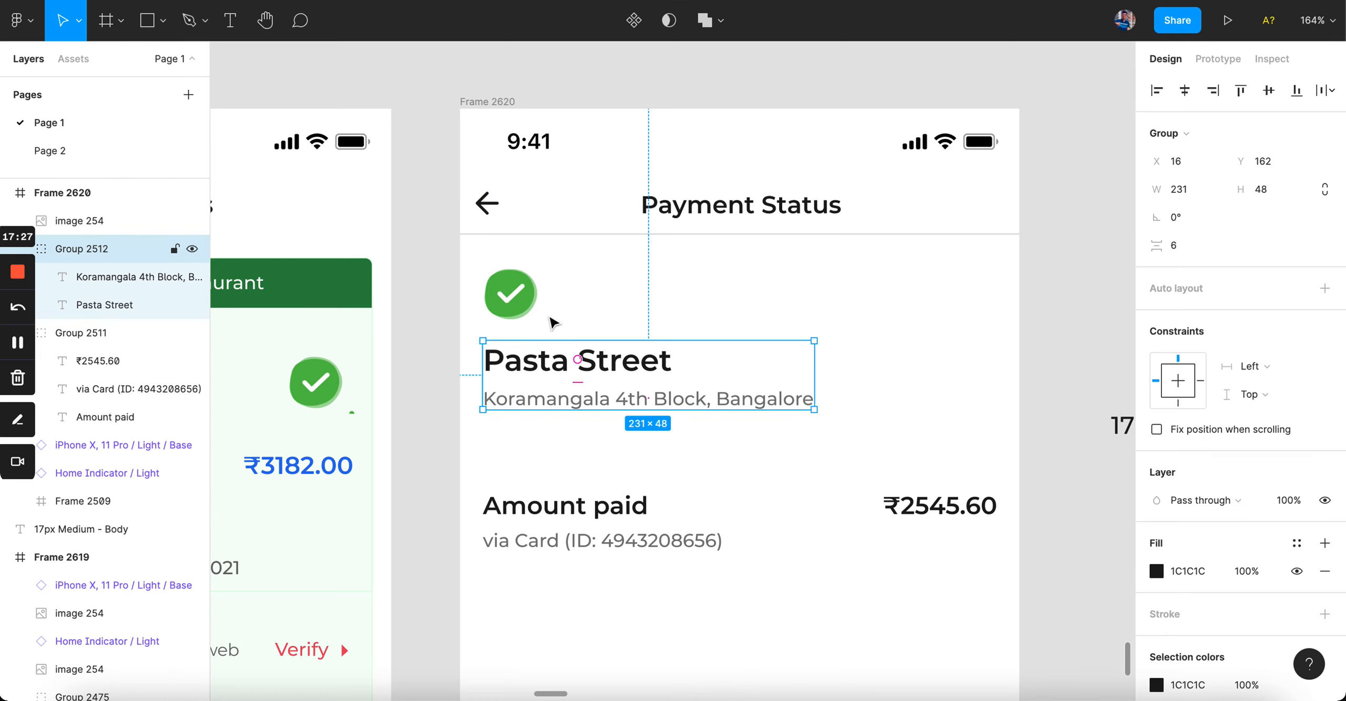
{"action": "left_click", "coordinate": [775, 268]}
{"action": "scroll", "coordinate": [776, 270], "scroll_direction": "down", "scroll_amount": 2}
{"action": "scroll", "coordinate": [655, 333], "scroll_direction": "up", "scroll_amount": 3}
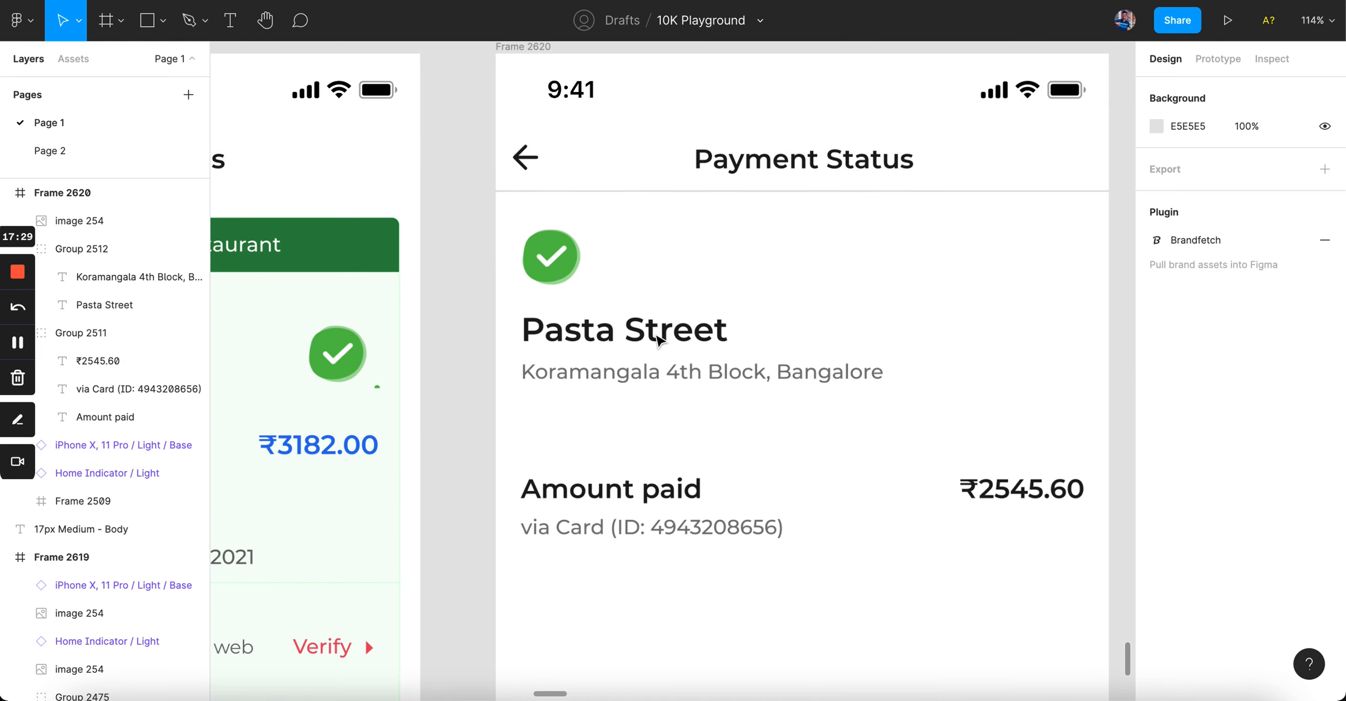
{"action": "left_click", "coordinate": [653, 331]}
{"action": "key", "text": "alt"}
{"action": "key", "text": "Up"}
{"action": "key", "text": "Up"}
{"action": "key", "text": "Up"}
{"action": "key", "text": "Up"}
{"action": "key", "text": "Up"}
{"action": "key", "text": "Up"}
{"action": "key", "text": "Up"}
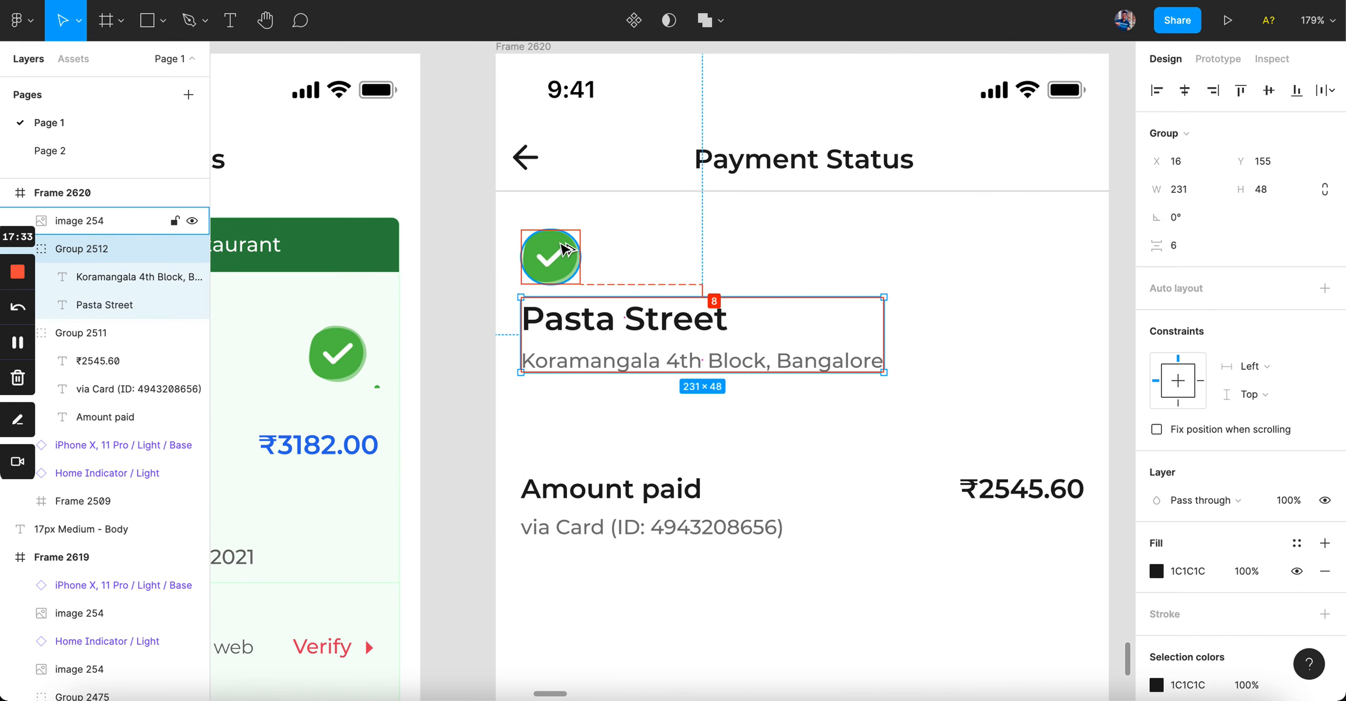
{"action": "left_click", "coordinate": [760, 255]}
Step: Move the Pasta Street group back down about 11 px
{"action": "scroll", "coordinate": [757, 259], "scroll_direction": "down", "scroll_amount": 2}
{"action": "left_click", "coordinate": [679, 301]}
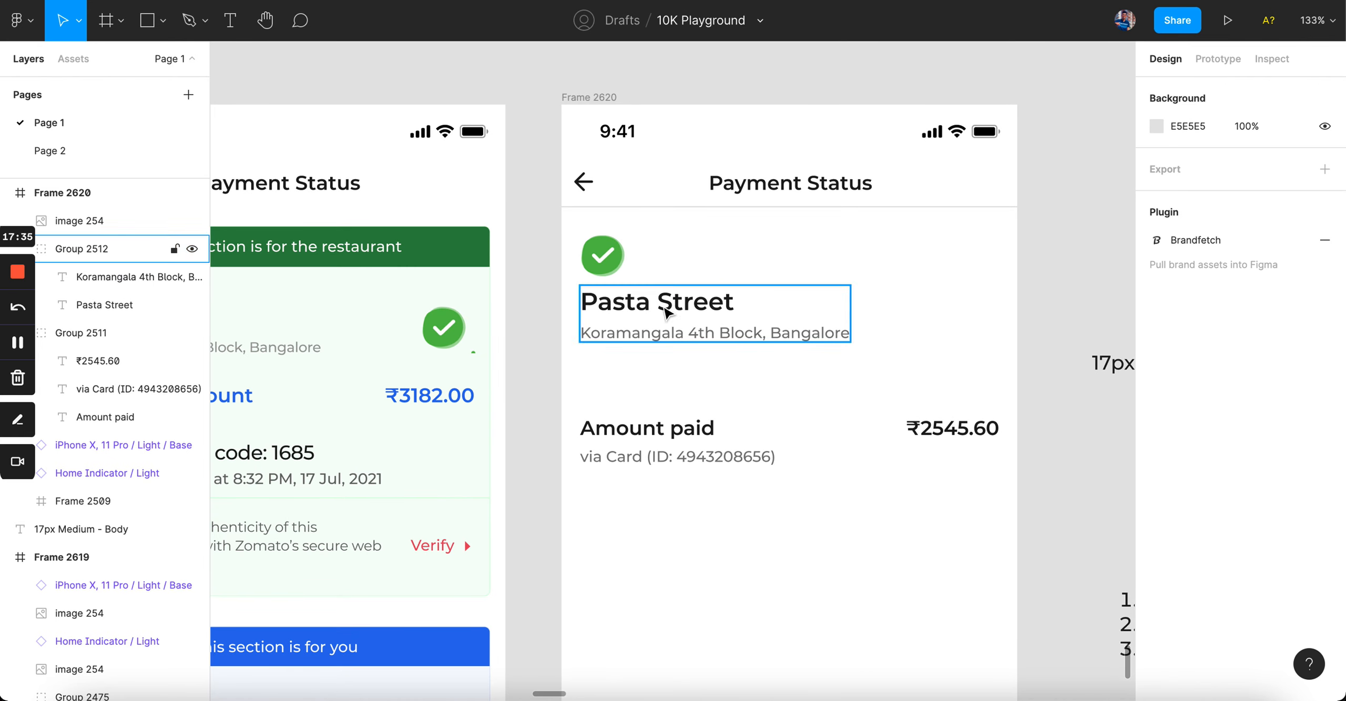
{"action": "left_click_drag", "start_coordinate": [678, 301], "coordinate": [681, 306]}
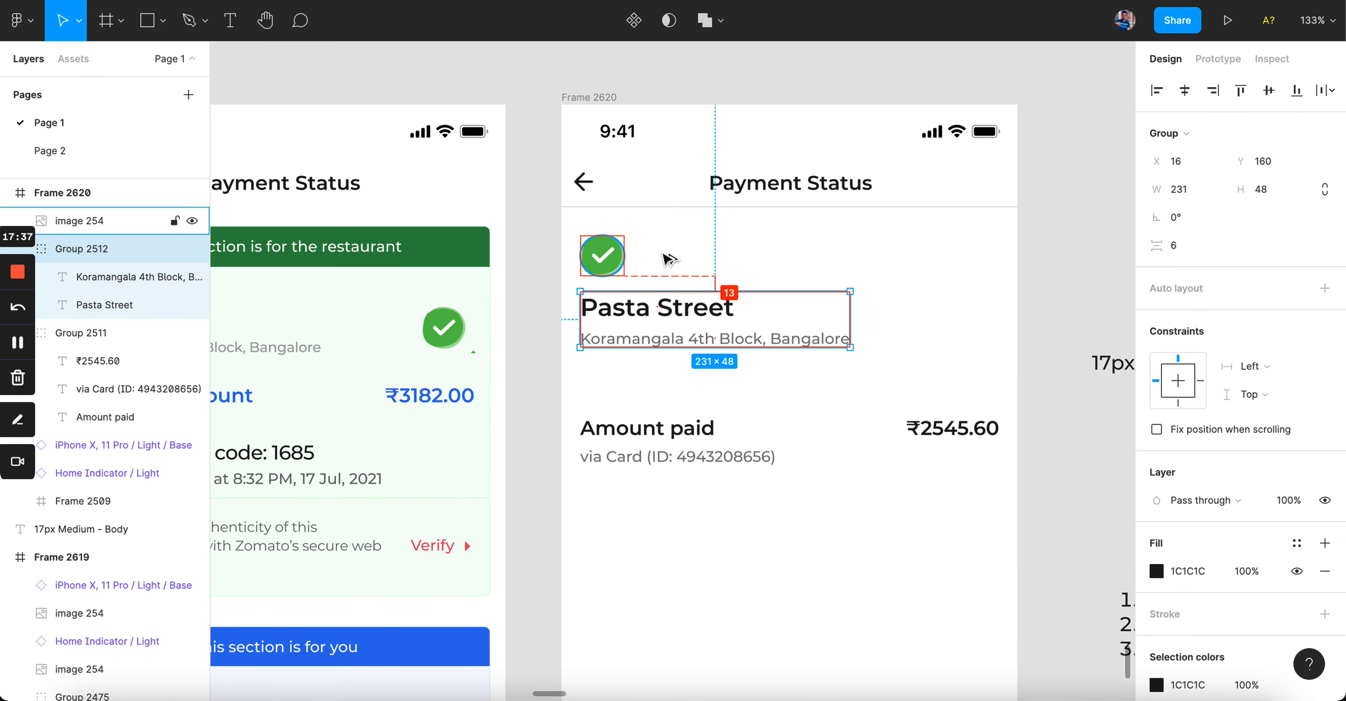
{"action": "left_click", "coordinate": [745, 270]}
{"action": "scroll", "coordinate": [747, 272], "scroll_direction": "down", "scroll_amount": 2}
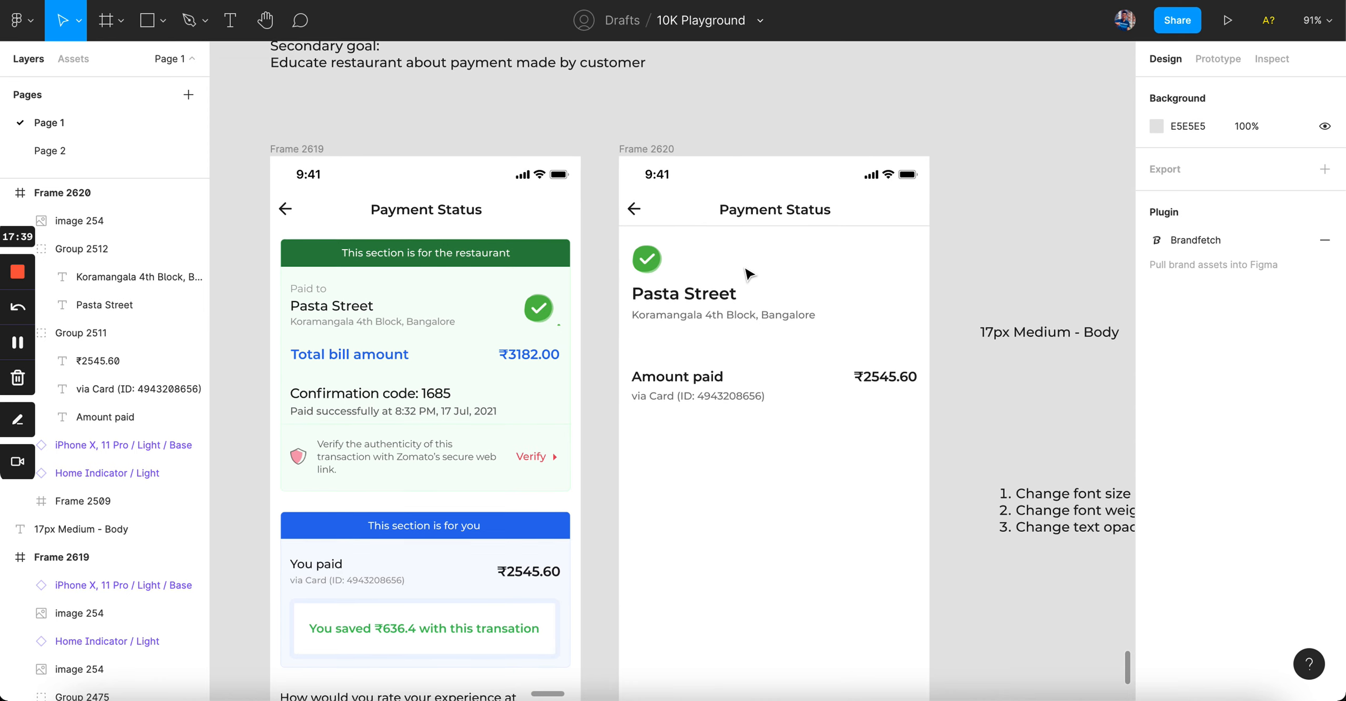
{"action": "scroll", "coordinate": [749, 274], "scroll_direction": "up", "scroll_amount": 2}
Step: Place the Amount paid block 24 px below the address line
{"action": "left_click_drag", "start_coordinate": [682, 457], "coordinate": [679, 410]}
{"action": "left_click", "coordinate": [684, 513]}
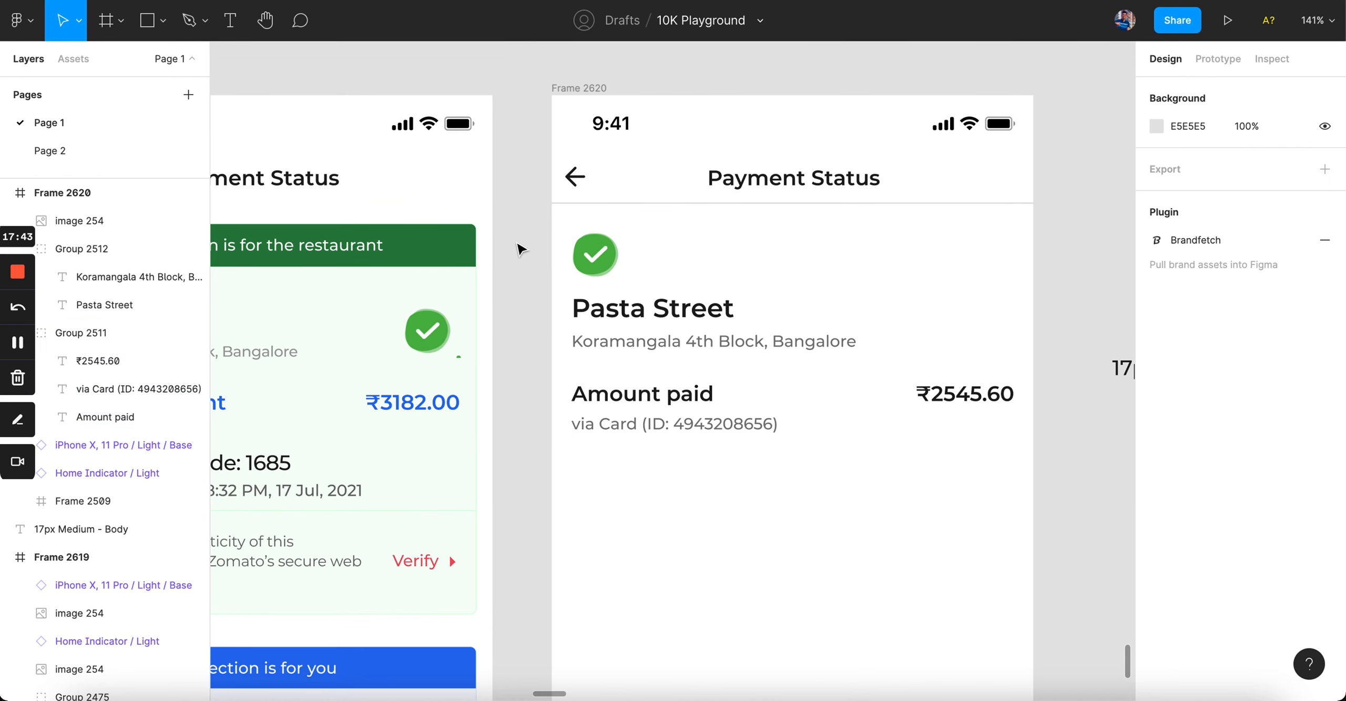
{"action": "left_click", "coordinate": [710, 444]}
{"action": "left_click", "coordinate": [558, 340]}
{"action": "scroll", "coordinate": [556, 341], "scroll_direction": "down", "scroll_amount": 2}
Step: Measure the gaps between the check icon, Pasta Street group and Amount paid group
{"action": "left_click_drag", "start_coordinate": [530, 272], "coordinate": [651, 341]}
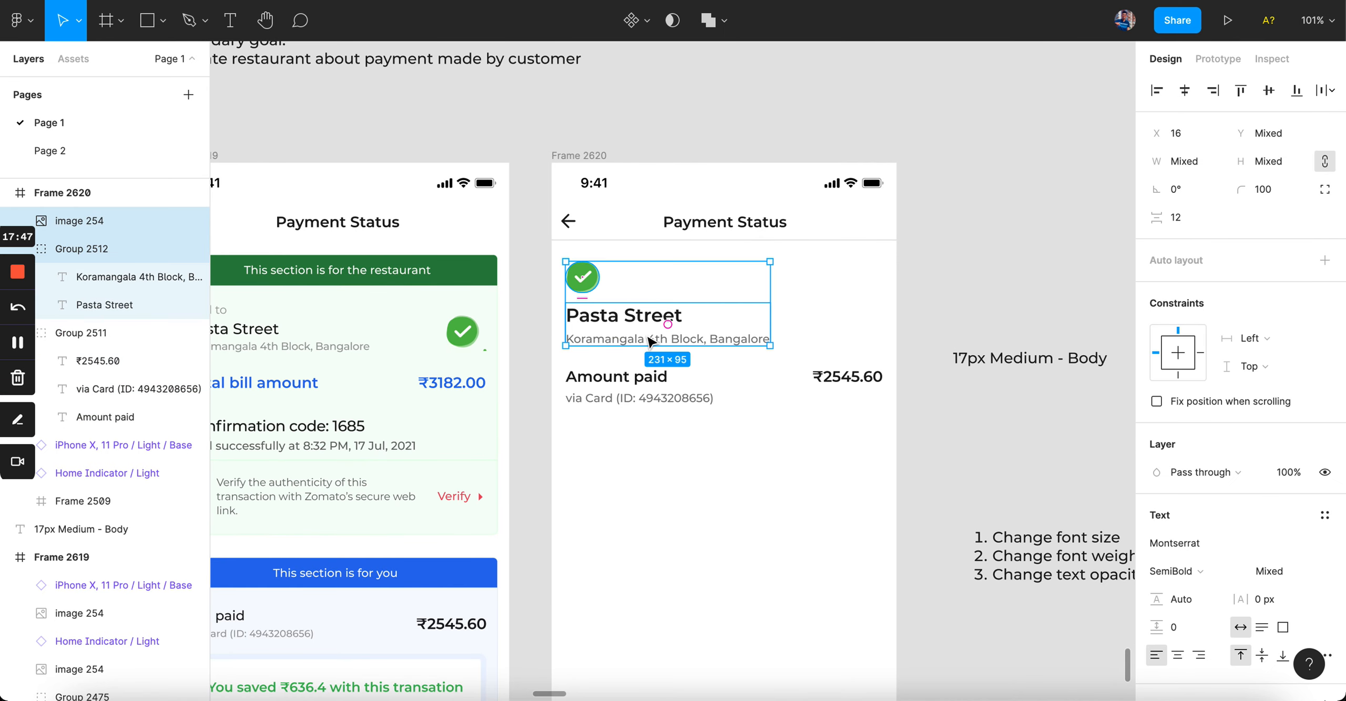
{"action": "left_click", "coordinate": [638, 419]}
{"action": "left_click_drag", "start_coordinate": [546, 323], "coordinate": [737, 412]}
{"action": "key", "text": "alt"}
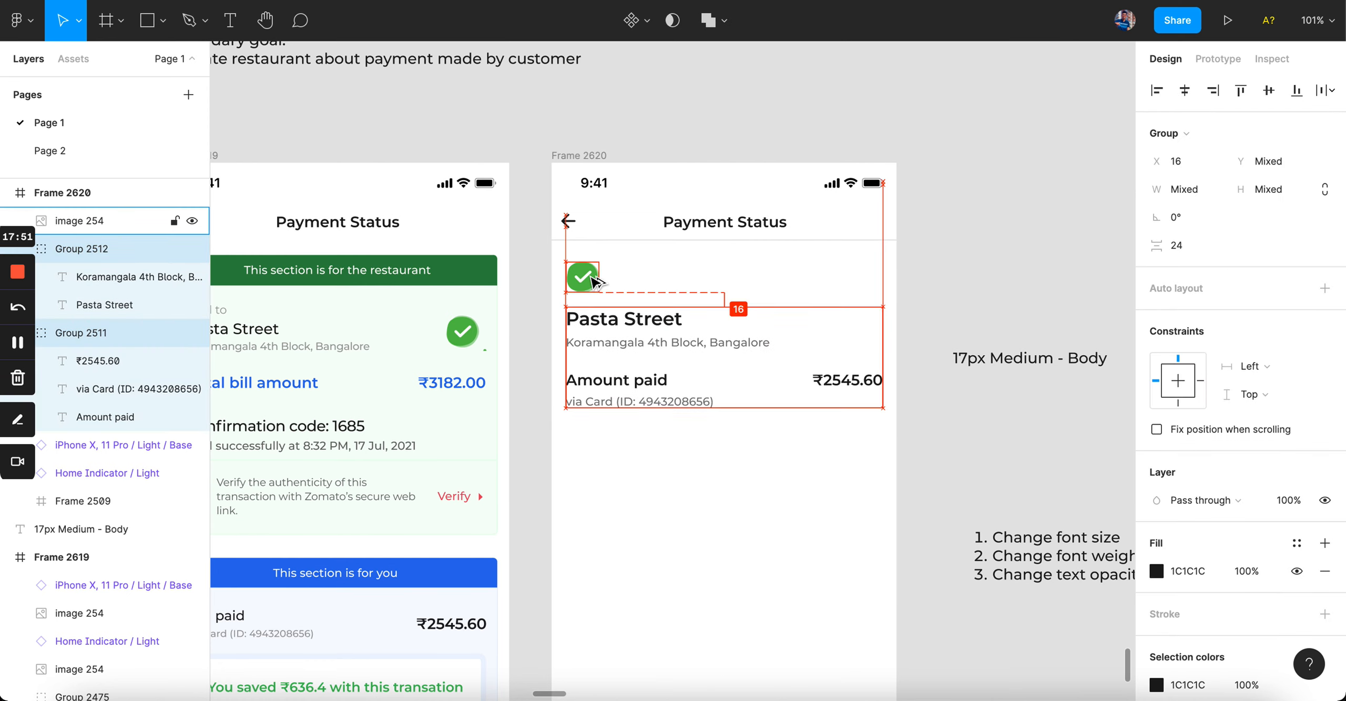
{"action": "left_click", "coordinate": [594, 444]}
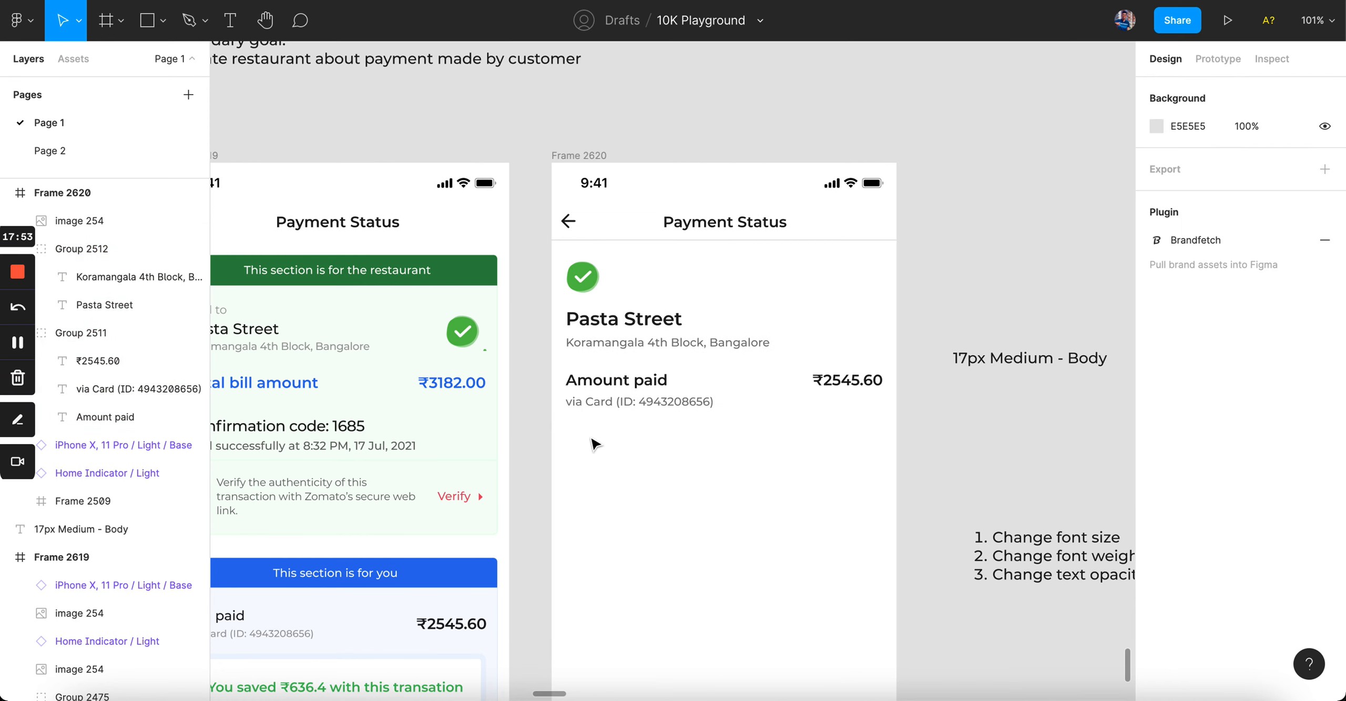
{"action": "left_click_drag", "start_coordinate": [547, 334], "coordinate": [721, 388]}
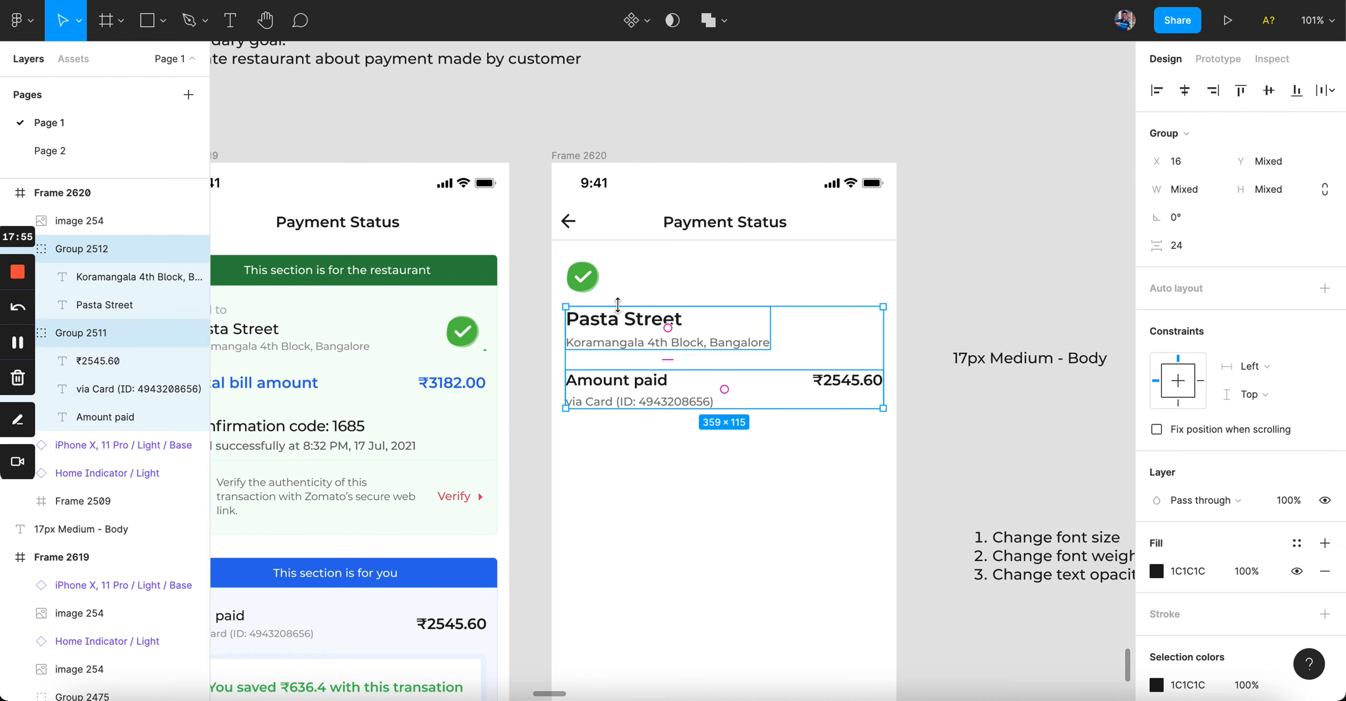
{"action": "key", "text": "alt"}
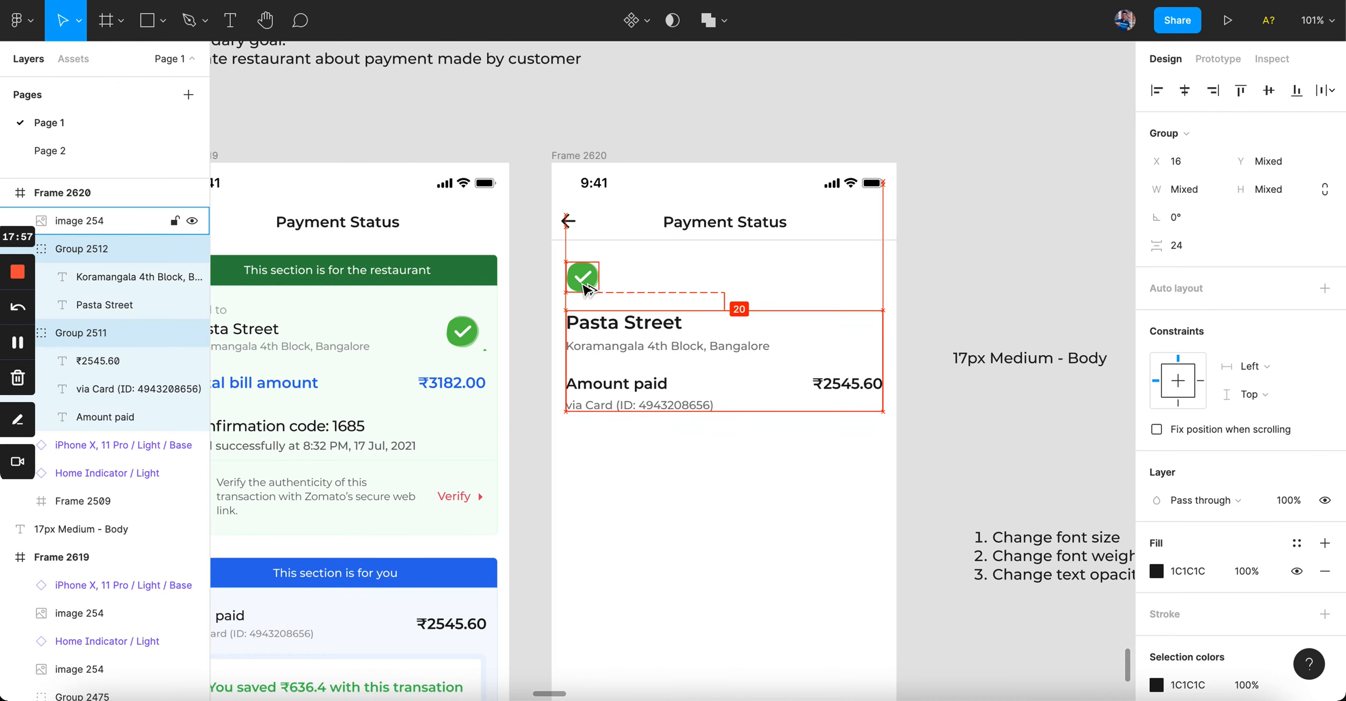
{"action": "left_click", "coordinate": [523, 347]}
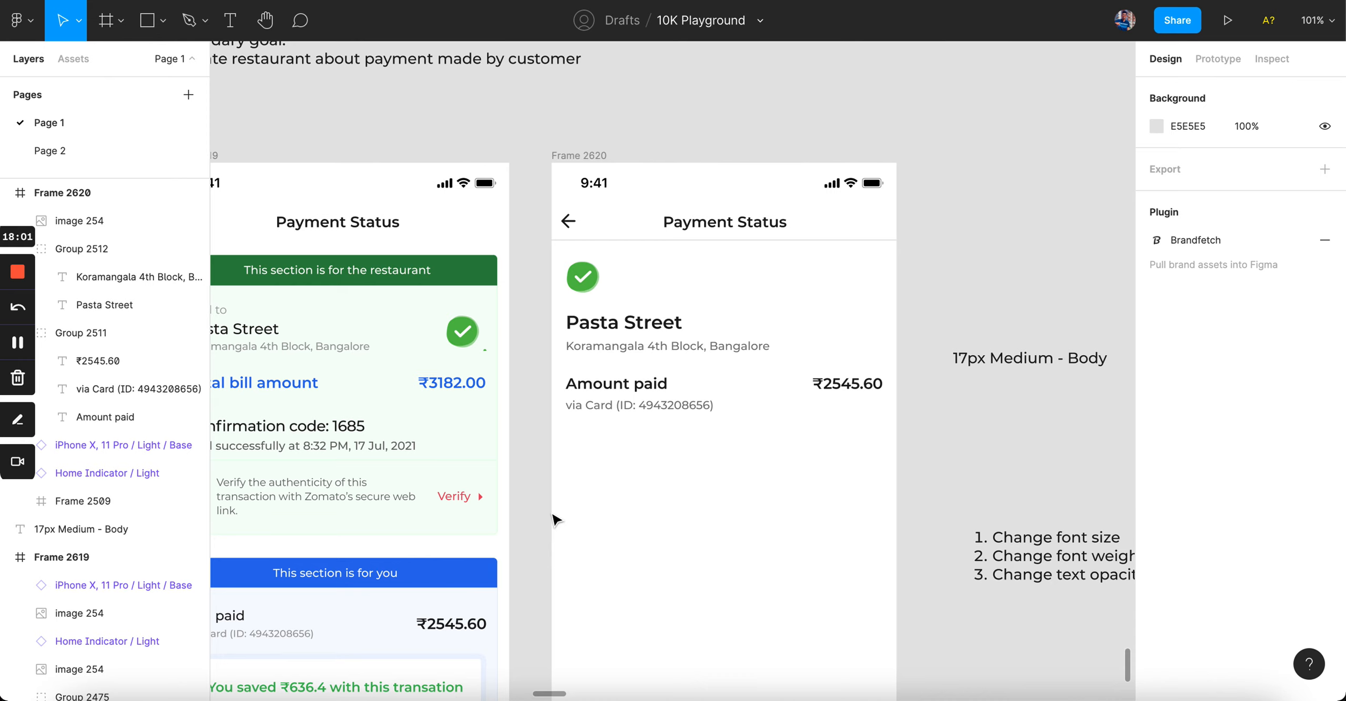
{"action": "scroll", "coordinate": [639, 432], "scroll_direction": "up", "scroll_amount": 3}
{"action": "left_click_drag", "start_coordinate": [497, 319], "coordinate": [716, 375]}
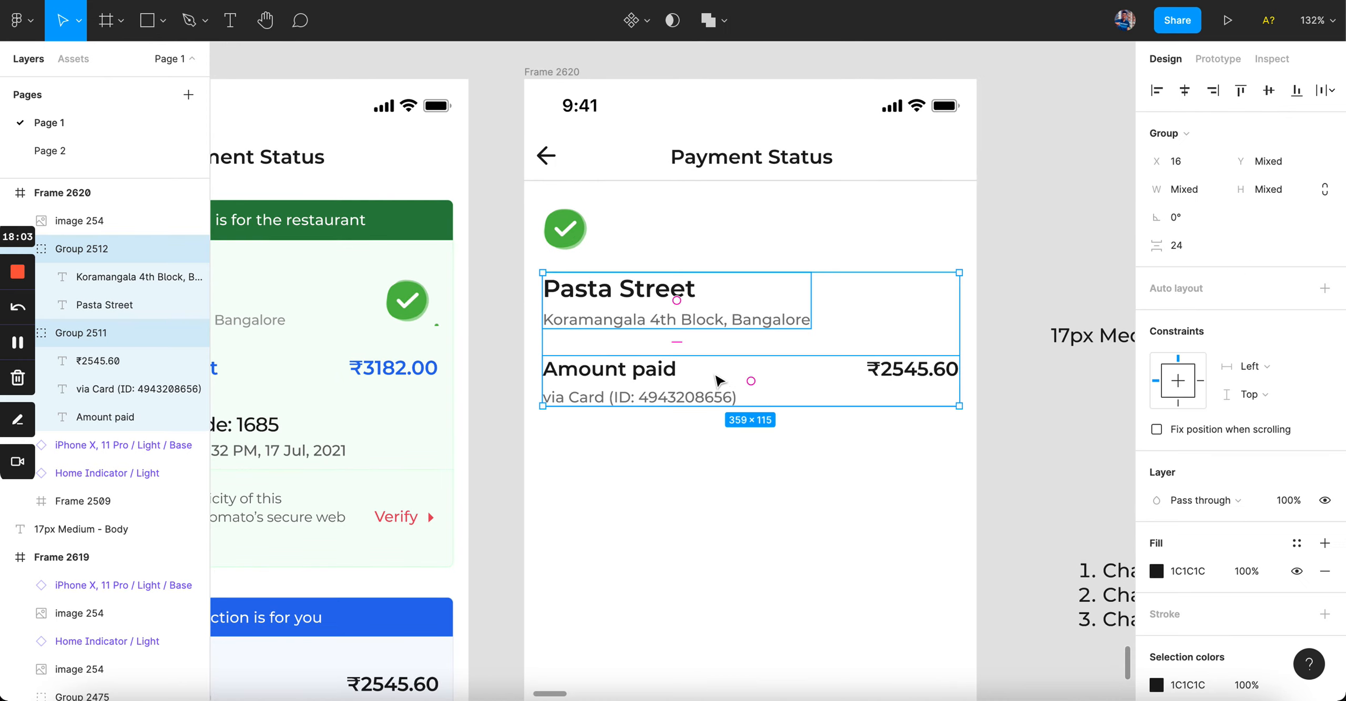
{"action": "key", "text": "alt"}
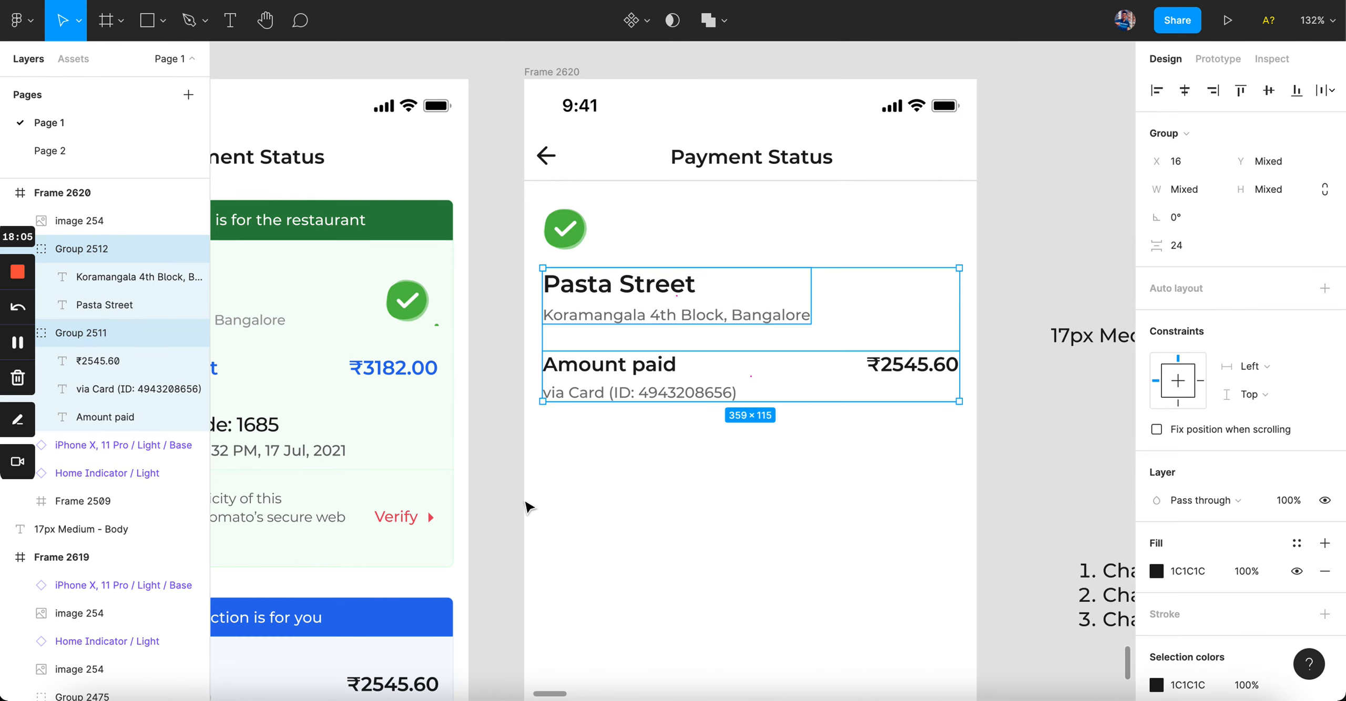
{"action": "left_click", "coordinate": [529, 508]}
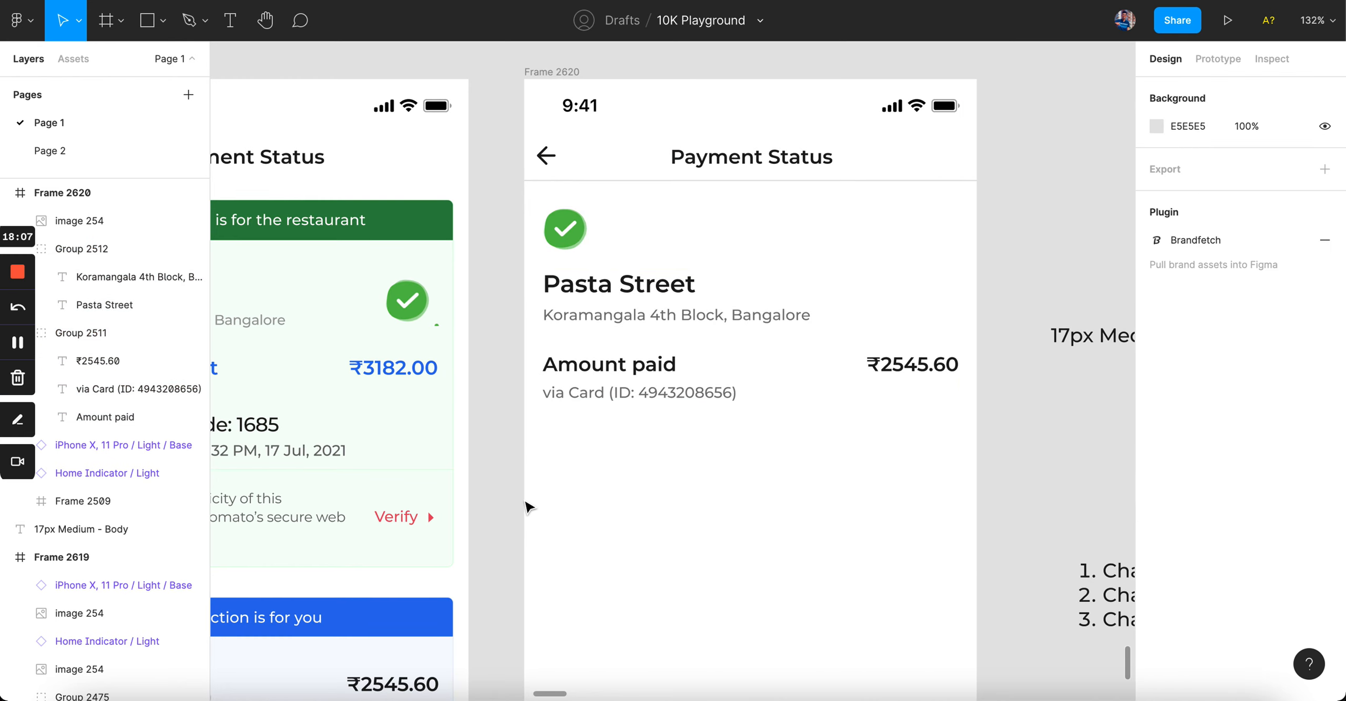
Step: Nudge the restaurant name and amount groups down to a 20 gap below the icon
{"action": "scroll", "coordinate": [512, 286], "scroll_direction": "down", "scroll_amount": 5}
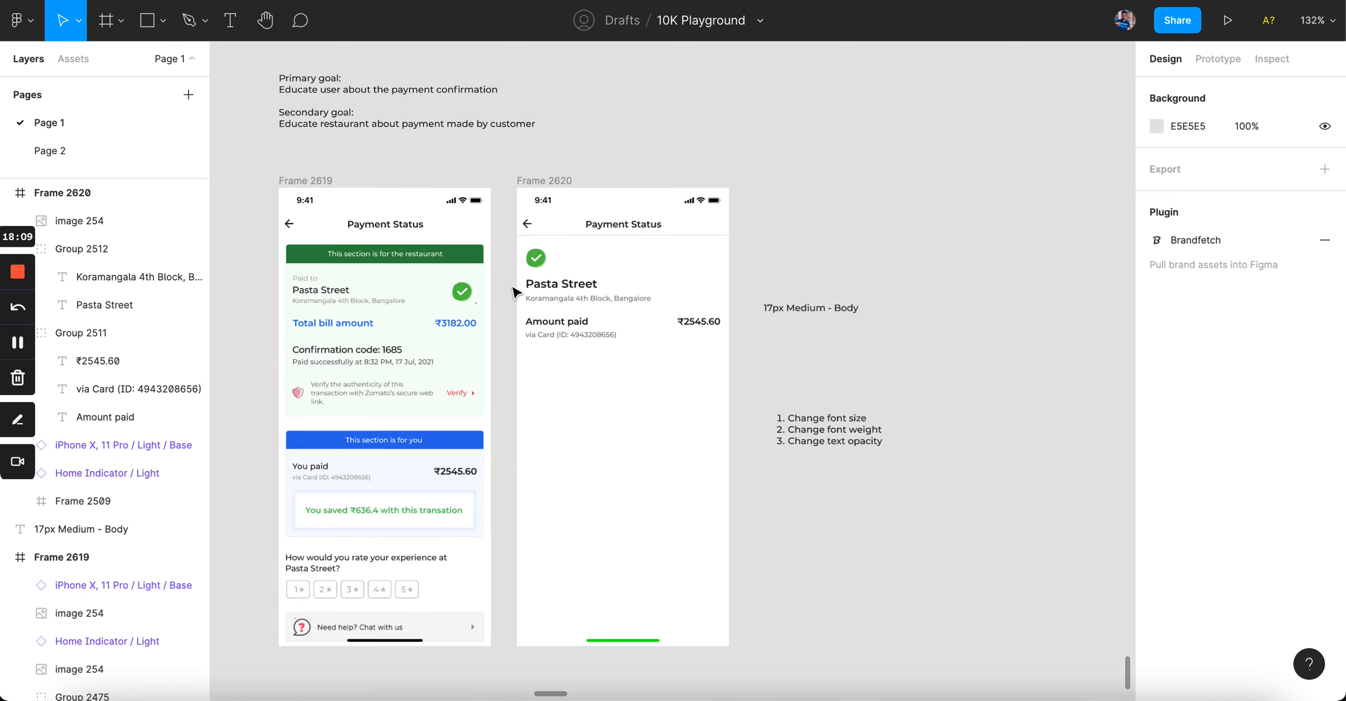
{"action": "scroll", "coordinate": [512, 286], "scroll_direction": "up", "scroll_amount": 4}
{"action": "left_click_drag", "start_coordinate": [512, 286], "coordinate": [650, 363]}
{"action": "key", "text": "alt"}
{"action": "key", "text": "Down"}
{"action": "key", "text": "Down"}
{"action": "key", "text": "Down"}
{"action": "key", "text": "Down"}
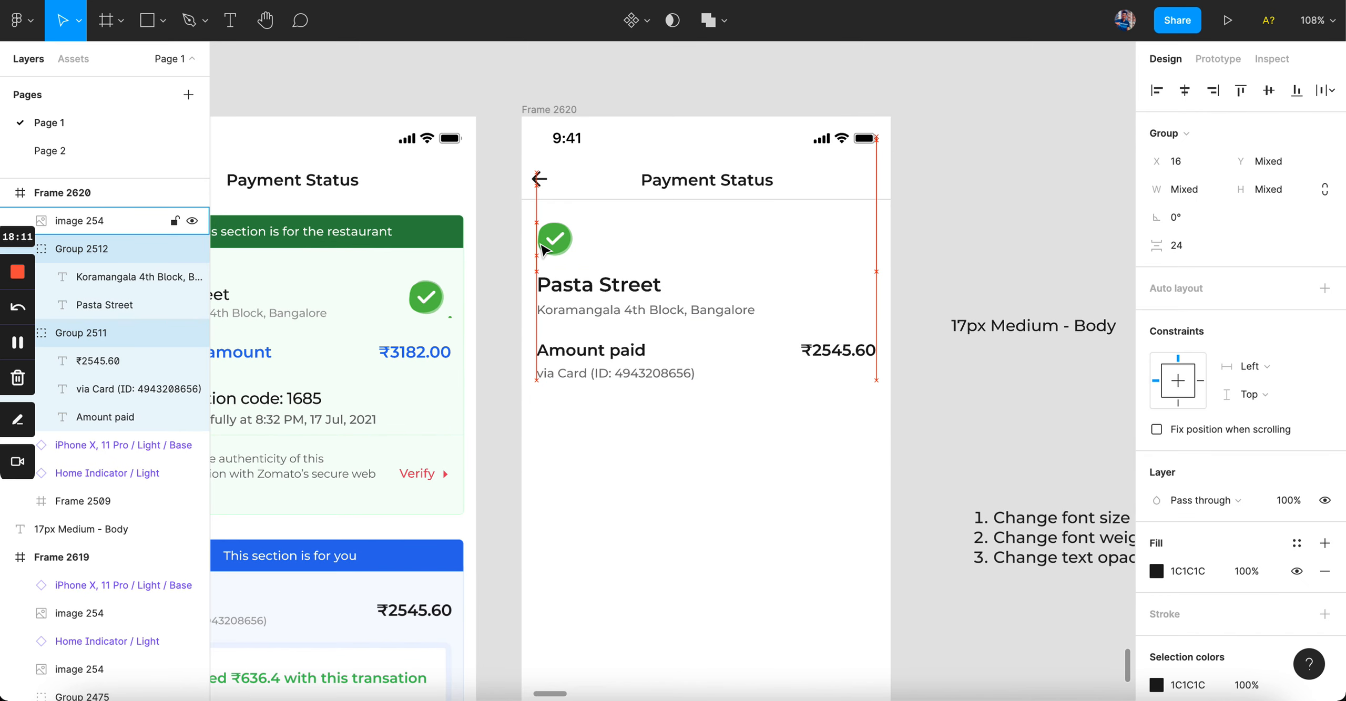
{"action": "key", "text": "alt"}
{"action": "left_click", "coordinate": [614, 433]}
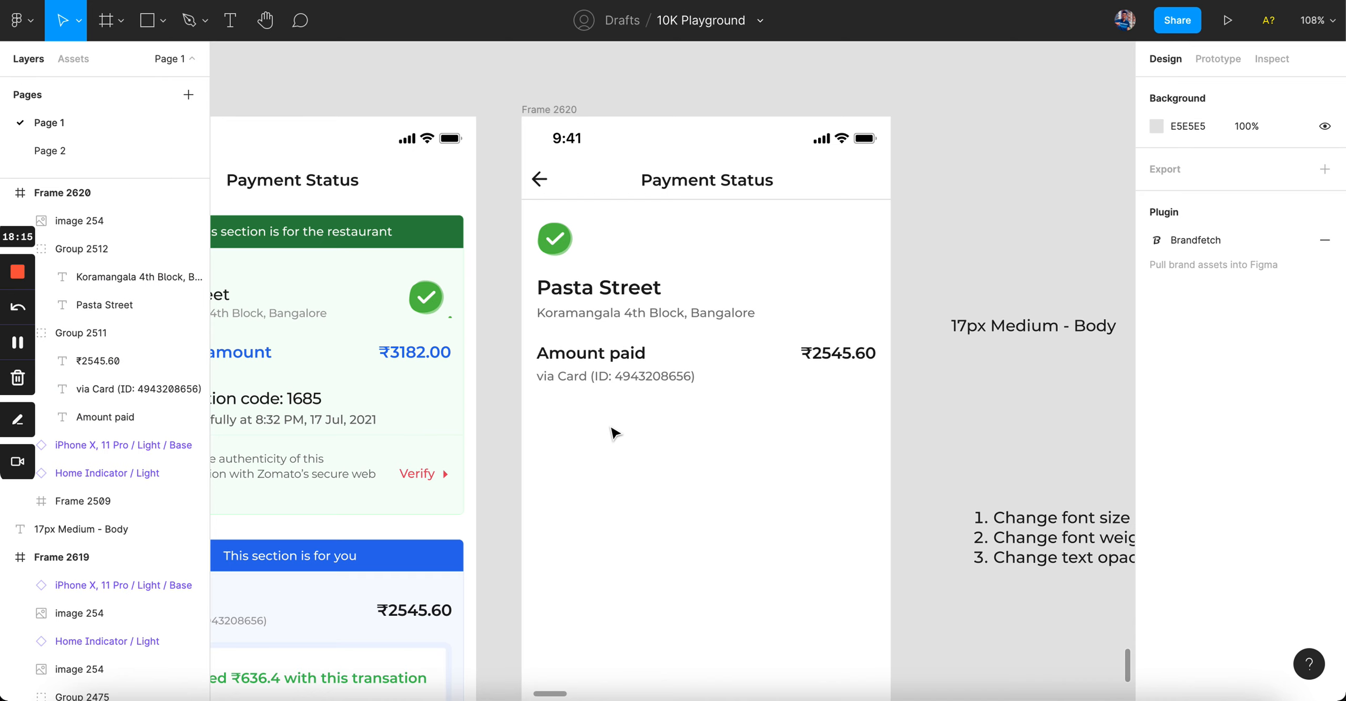
{"action": "scroll", "coordinate": [614, 433], "scroll_direction": "left", "scroll_amount": 3}
Step: Check the restaurant card and address styles, then drag the numbered checklist lower
{"action": "left_click", "coordinate": [506, 395]}
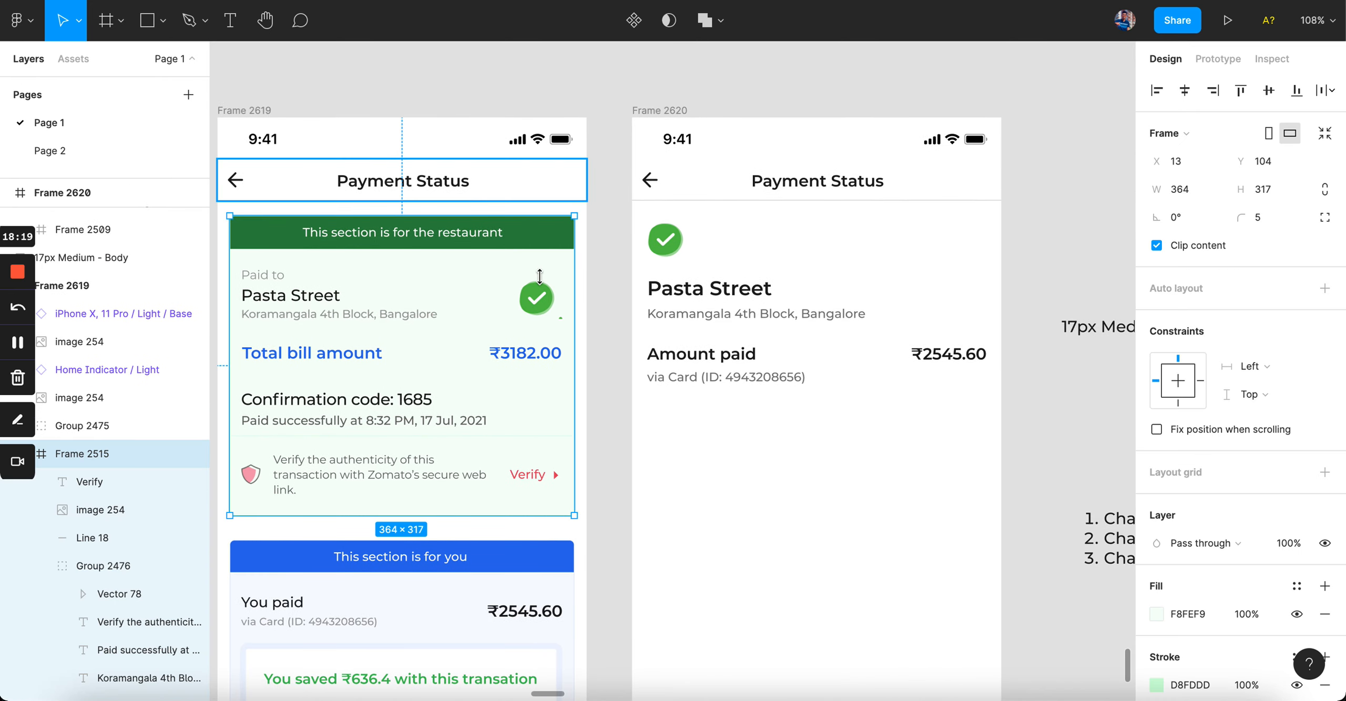
{"action": "scroll", "coordinate": [515, 368], "scroll_direction": "down", "scroll_amount": 5}
{"action": "scroll", "coordinate": [516, 368], "scroll_direction": "down", "scroll_amount": 3}
{"action": "scroll", "coordinate": [516, 368], "scroll_direction": "up", "scroll_amount": 3}
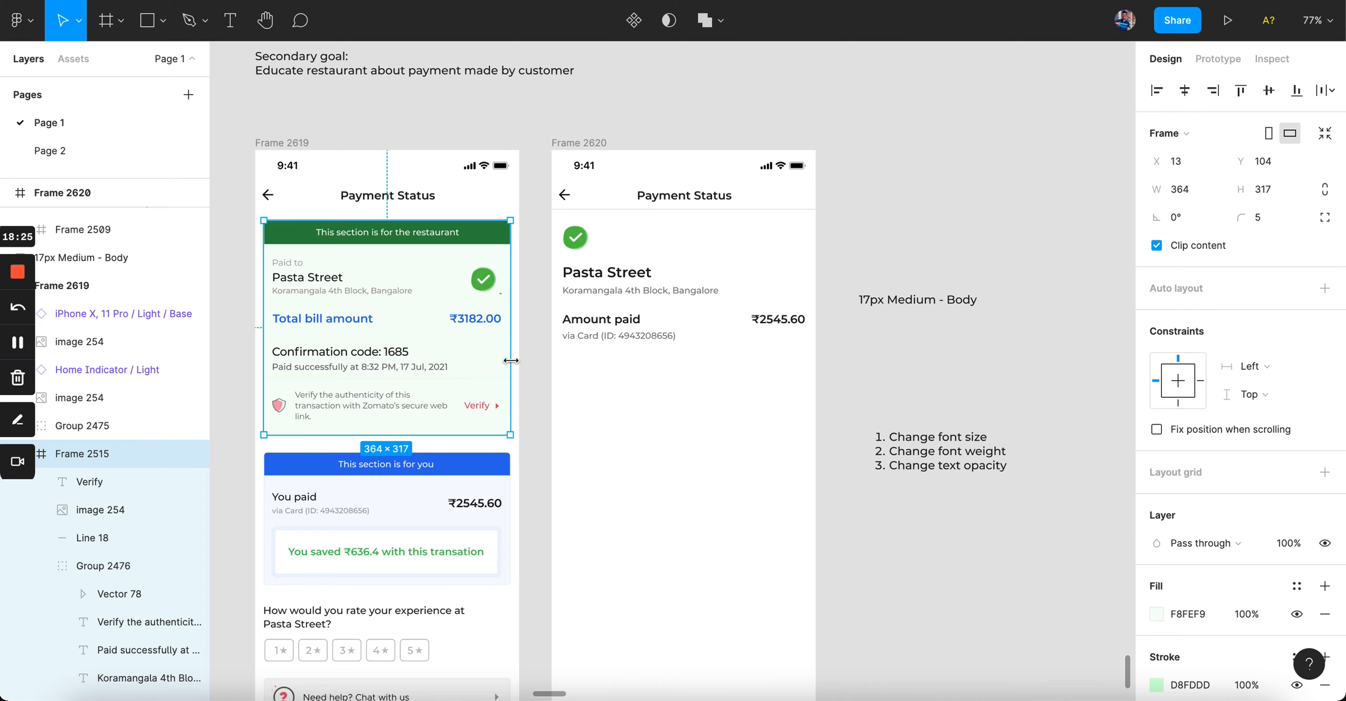
{"action": "scroll", "coordinate": [777, 363], "scroll_direction": "up", "scroll_amount": 5}
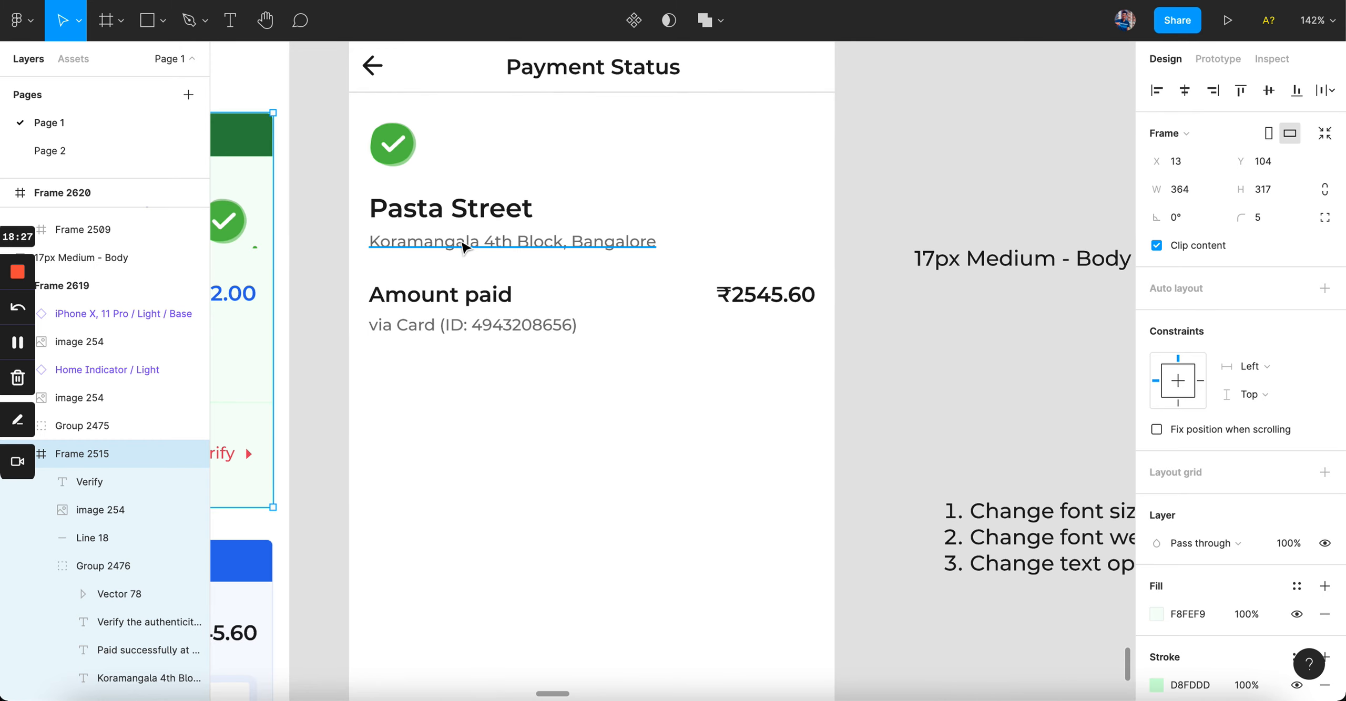
{"action": "left_click", "coordinate": [531, 242]}
{"action": "scroll", "coordinate": [750, 234], "scroll_direction": "down", "scroll_amount": 3}
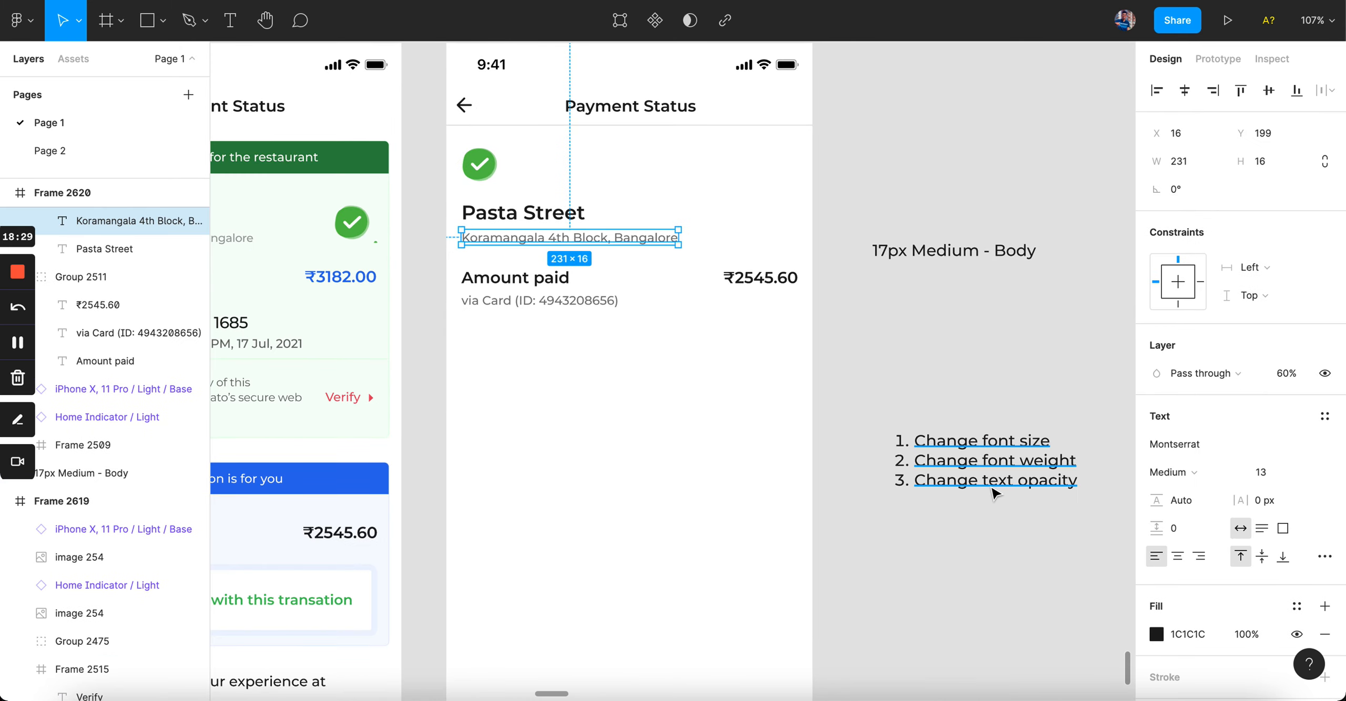
{"action": "left_click_drag", "start_coordinate": [994, 491], "coordinate": [993, 652]}
Step: Inspect the 17px Medium - Body label and the via Card, address and Amount paid styles
{"action": "left_click", "coordinate": [952, 252]}
{"action": "key", "text": "Return"}
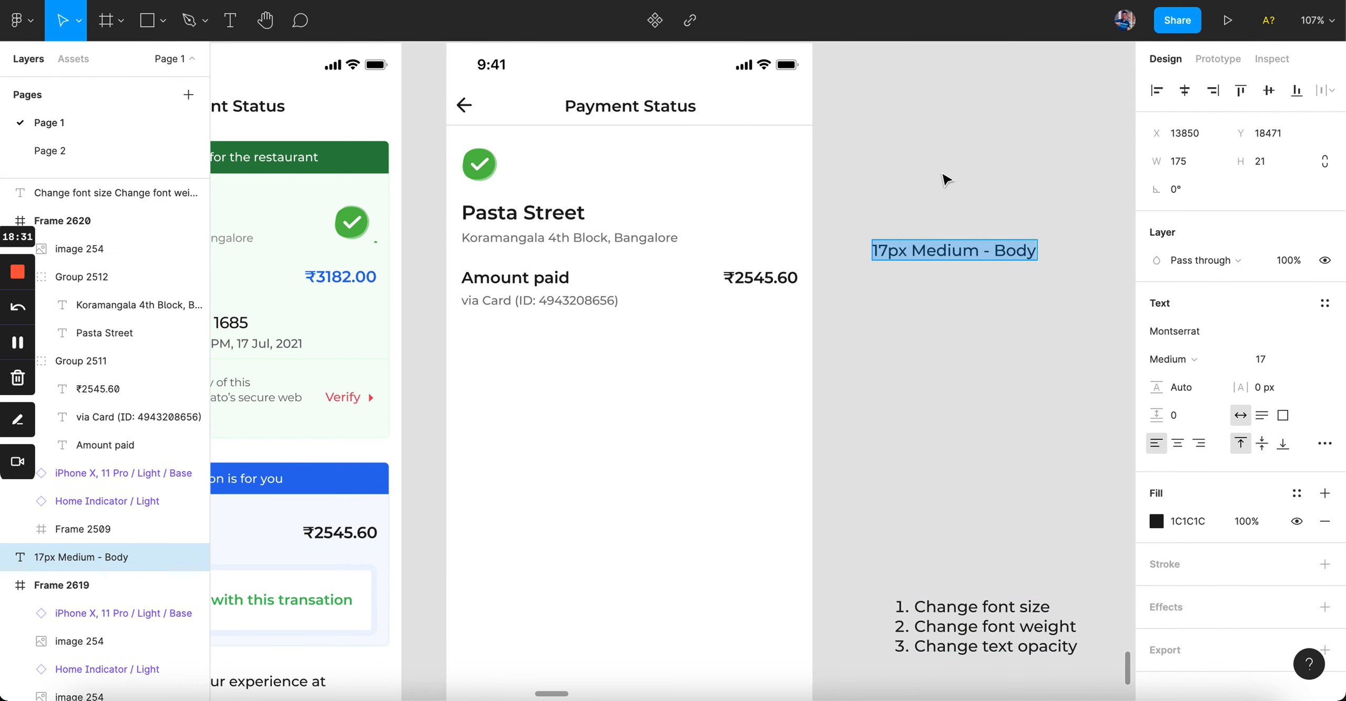
{"action": "key", "text": "Escape"}
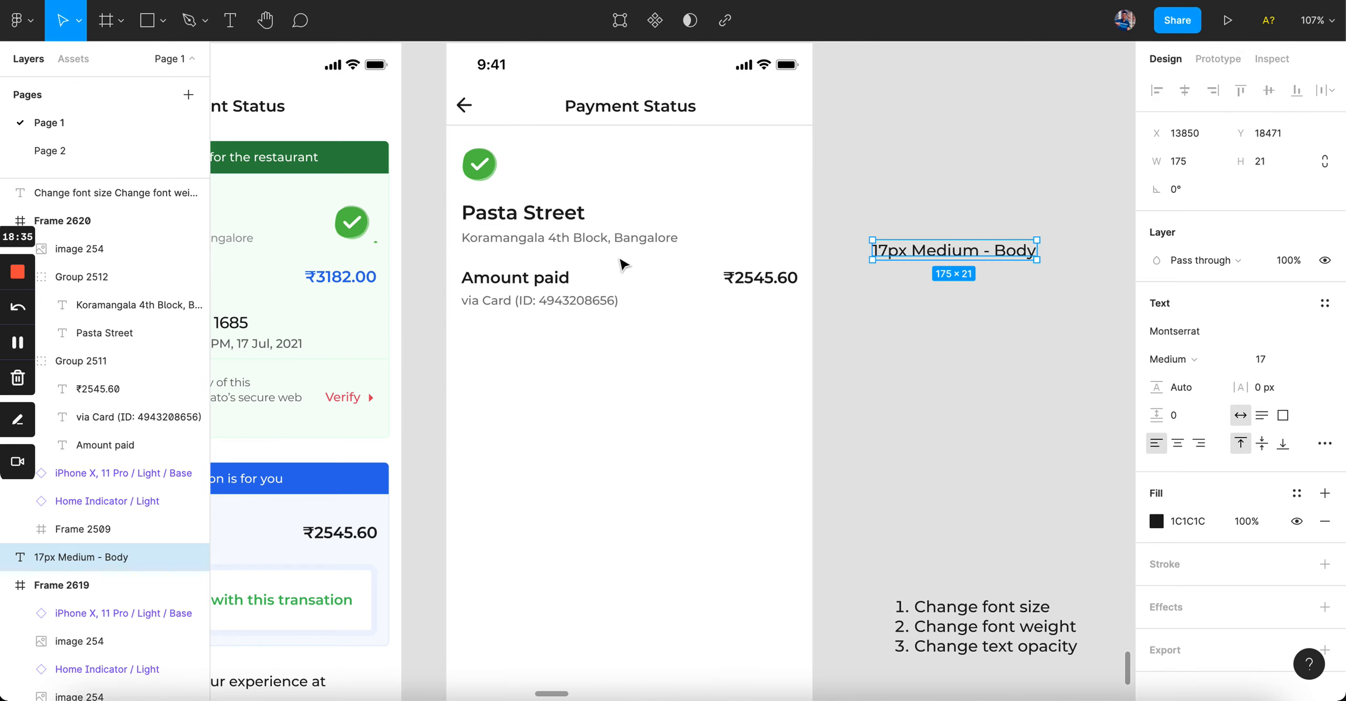
{"action": "double_click", "coordinate": [579, 301]}
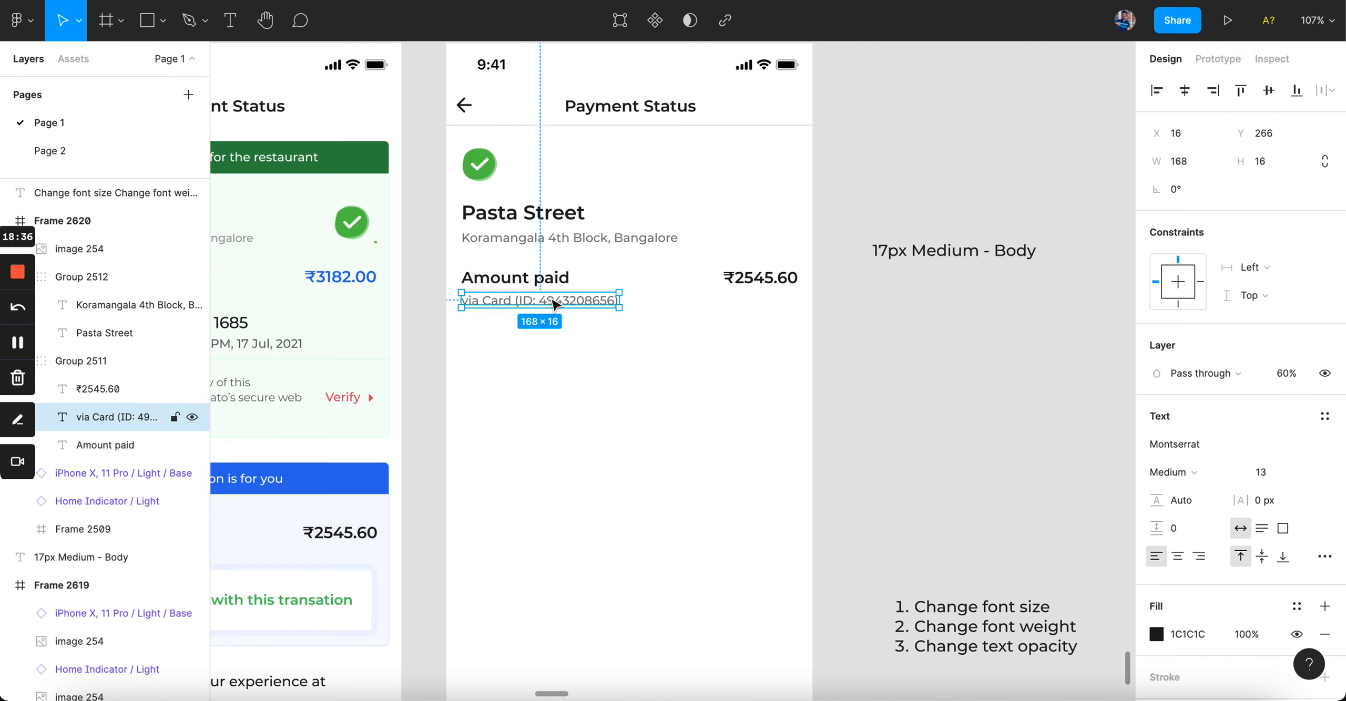
{"action": "left_click", "coordinate": [657, 238], "text": "shift"}
{"action": "left_click", "coordinate": [606, 362]}
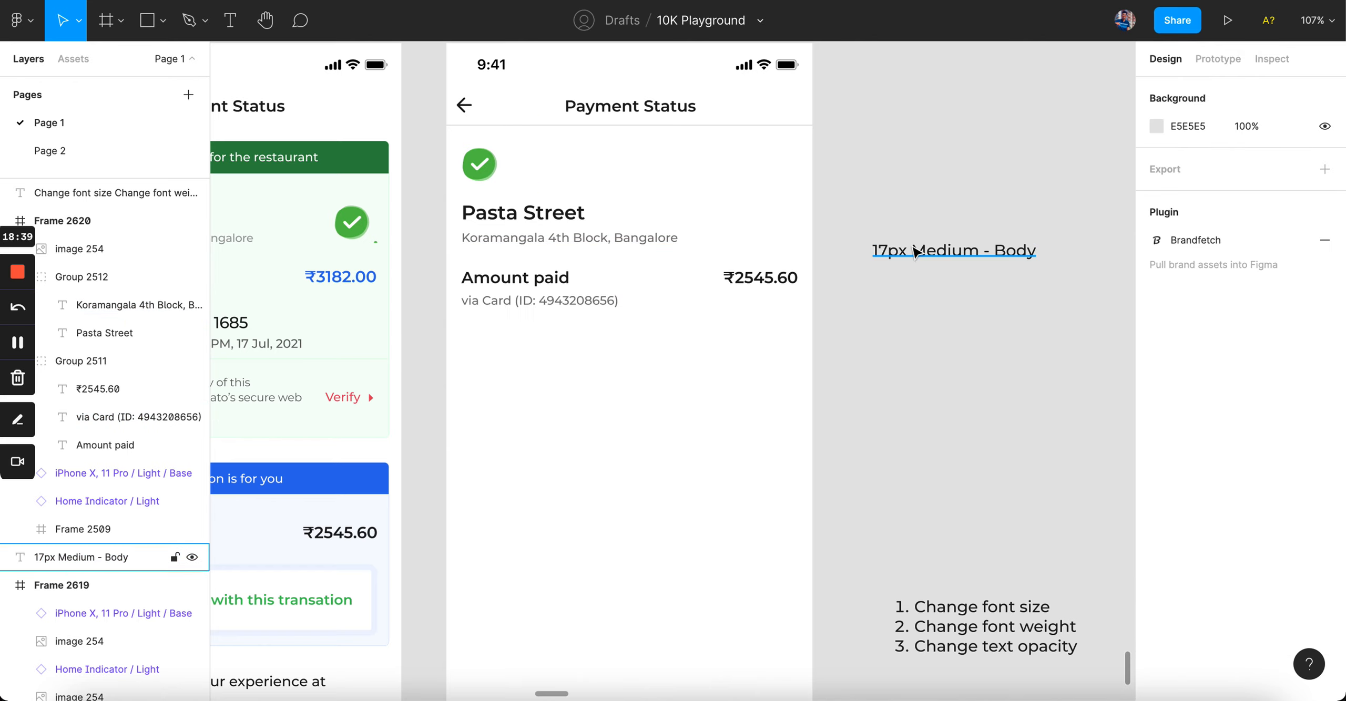
{"action": "left_click", "coordinate": [563, 284]}
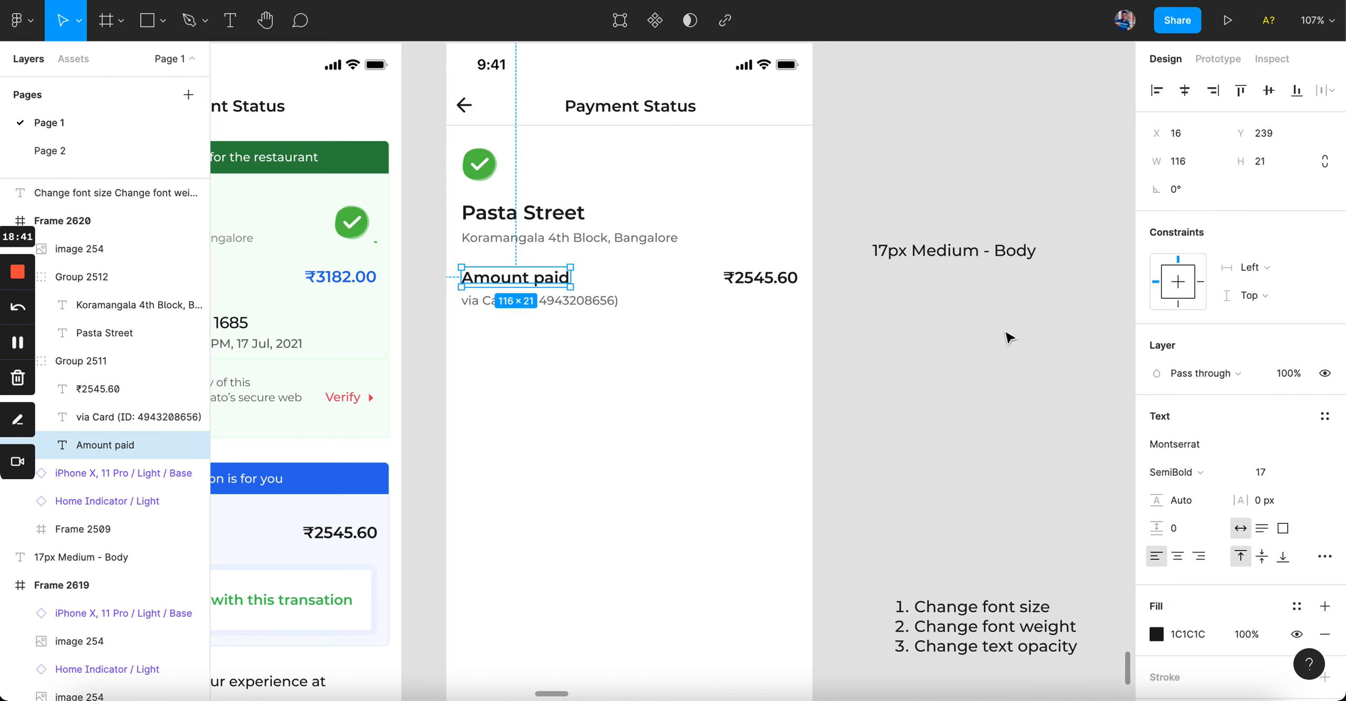
{"action": "left_click", "coordinate": [971, 277]}
{"action": "left_click", "coordinate": [984, 252]}
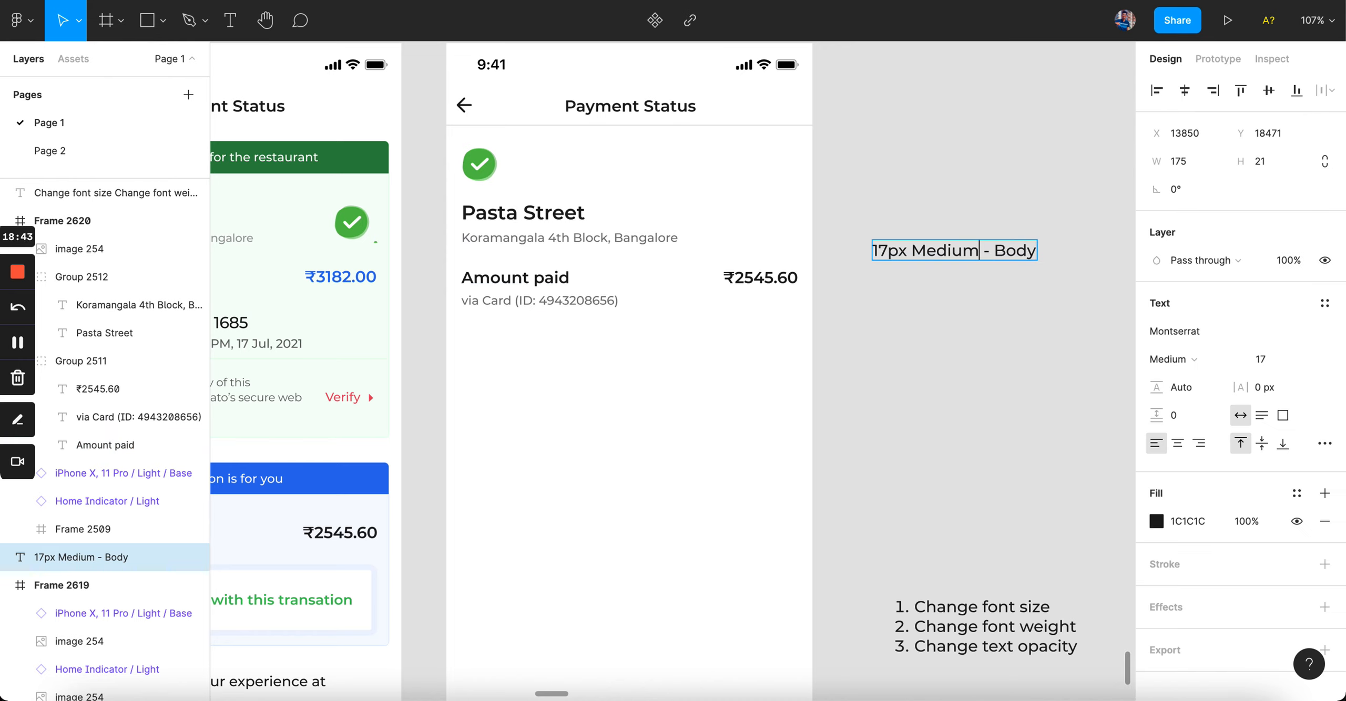
Step: Change the label's weight word so it reads '17px Semibold - Body'
{"action": "key", "text": "alt+shift+Left"}
{"action": "type", "text": "Smeibild"}
{"action": "key", "text": "BackSpace"}
{"action": "key", "text": "BackSpace"}
{"action": "key", "text": "BackSpace"}
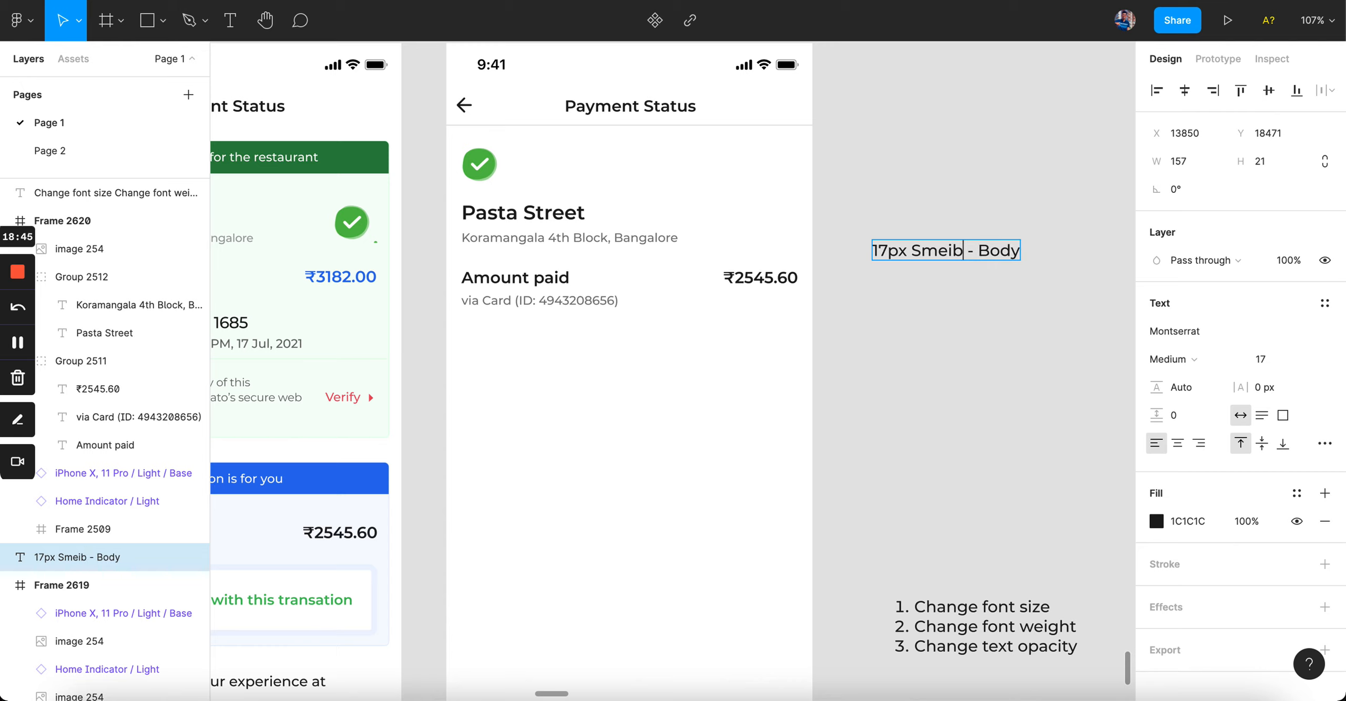
{"action": "key", "text": "BackSpace"}
{"action": "key", "text": "BackSpace"}
{"action": "key", "text": "BackSpace"}
{"action": "key", "text": "BackSpace"}
{"action": "type", "text": "emibold"}
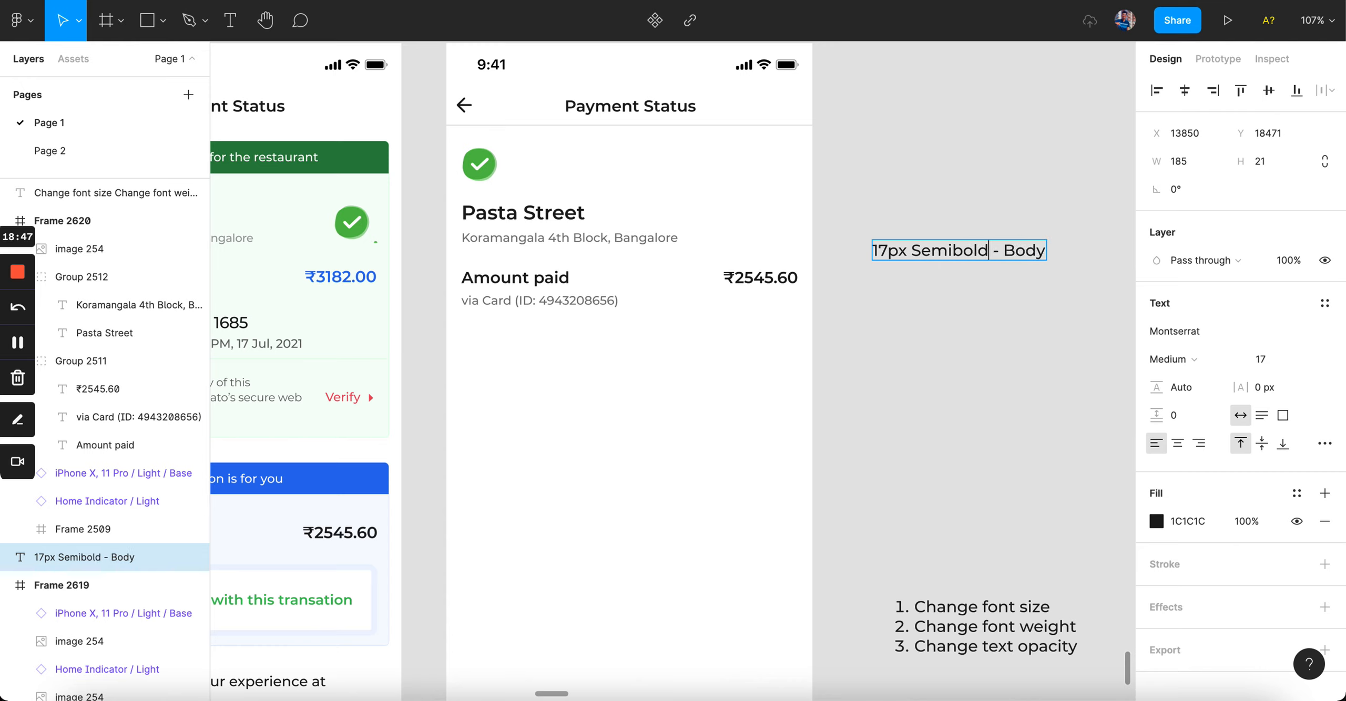
{"action": "left_click", "coordinate": [981, 328]}
{"action": "left_click", "coordinate": [536, 301]}
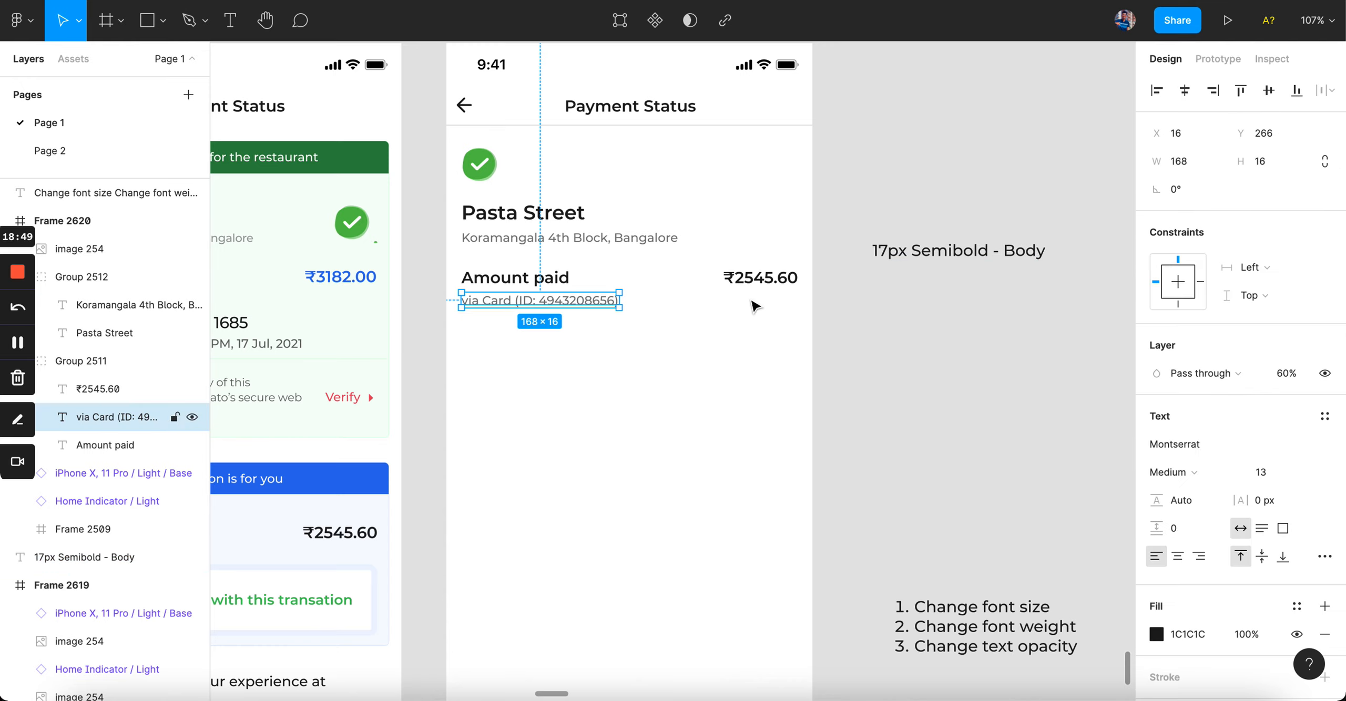
Step: Duplicate the label below the original and retitle it '13px Medium - Secondary'
{"action": "left_click", "coordinate": [962, 257]}
{"action": "key", "text": "ctrl+d"}
{"action": "left_click_drag", "start_coordinate": [946, 287], "coordinate": [946, 336]}
{"action": "key", "text": "Return"}
{"action": "type", "text": "13px Me"}
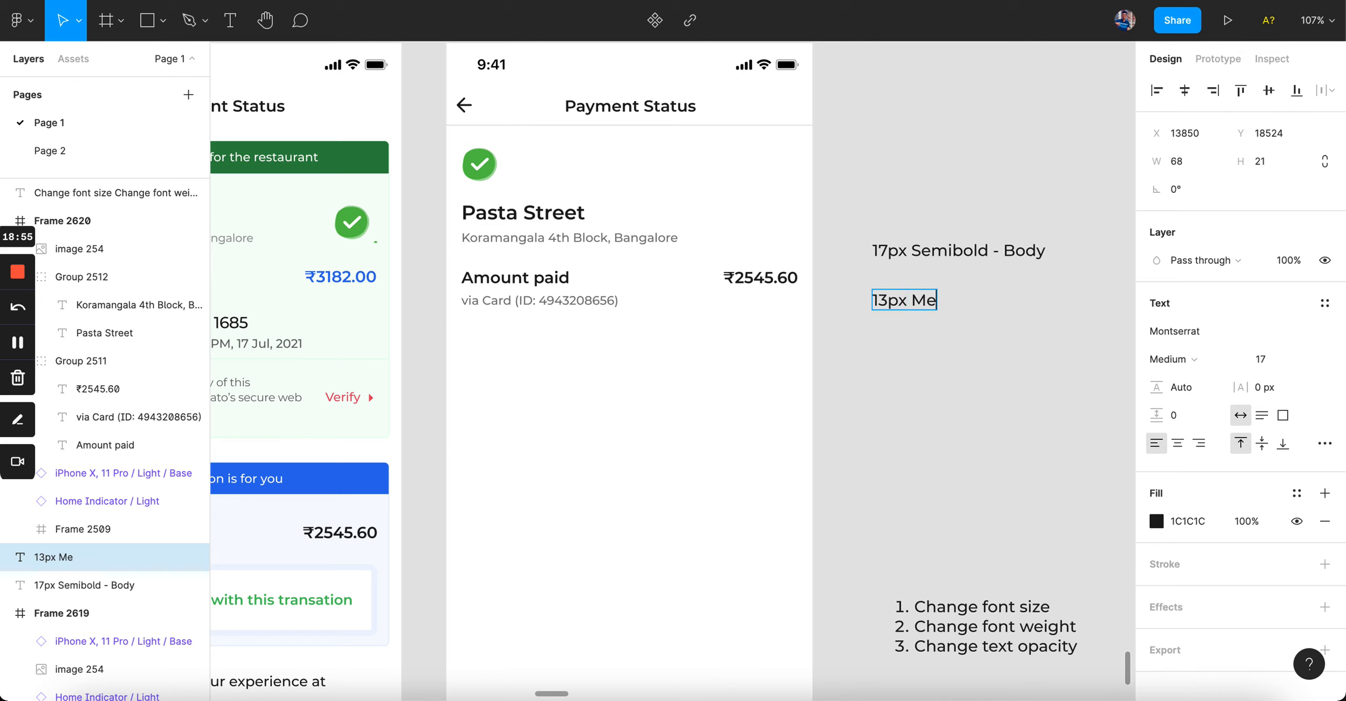
{"action": "type", "text": "dium - Seconadry"}
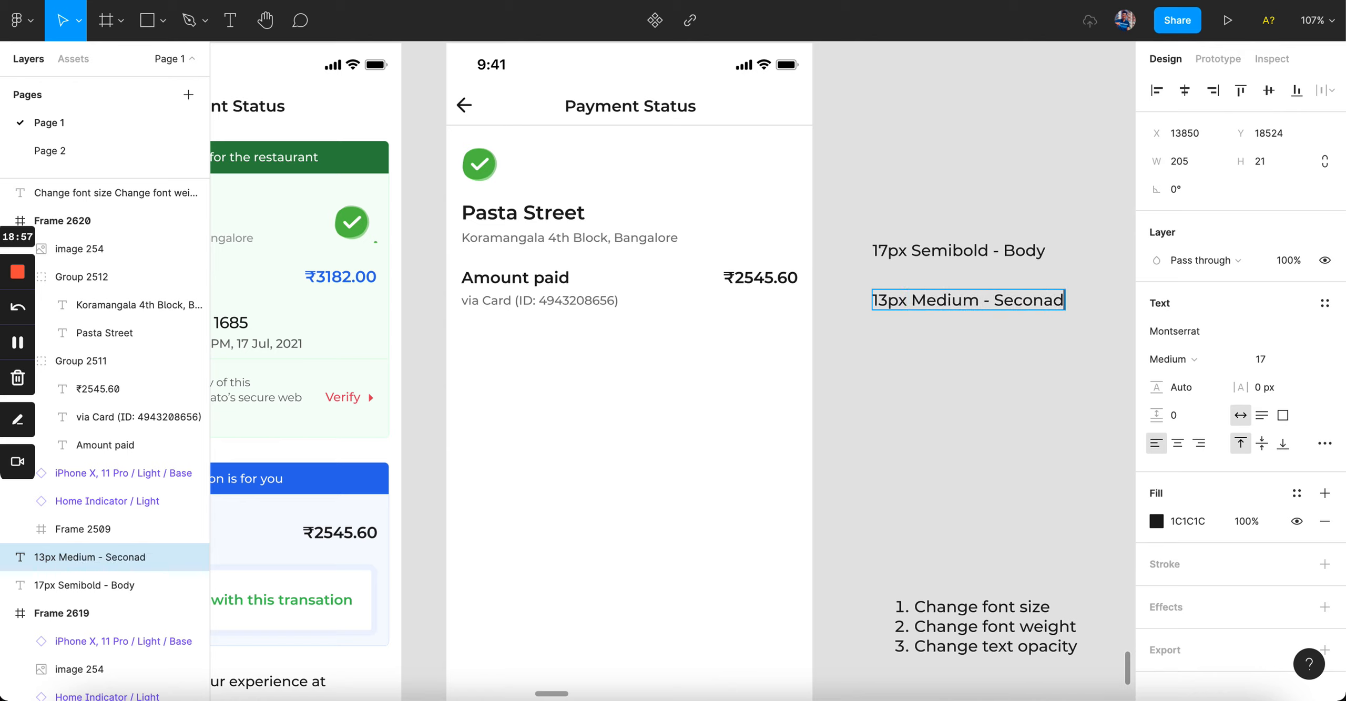
{"action": "key", "text": "BackSpace"}
{"action": "key", "text": "BackSpace"}
{"action": "key", "text": "BackSpace"}
{"action": "type", "text": "dary"}
{"action": "left_click", "coordinate": [914, 401]}
{"action": "left_click", "coordinate": [505, 216]}
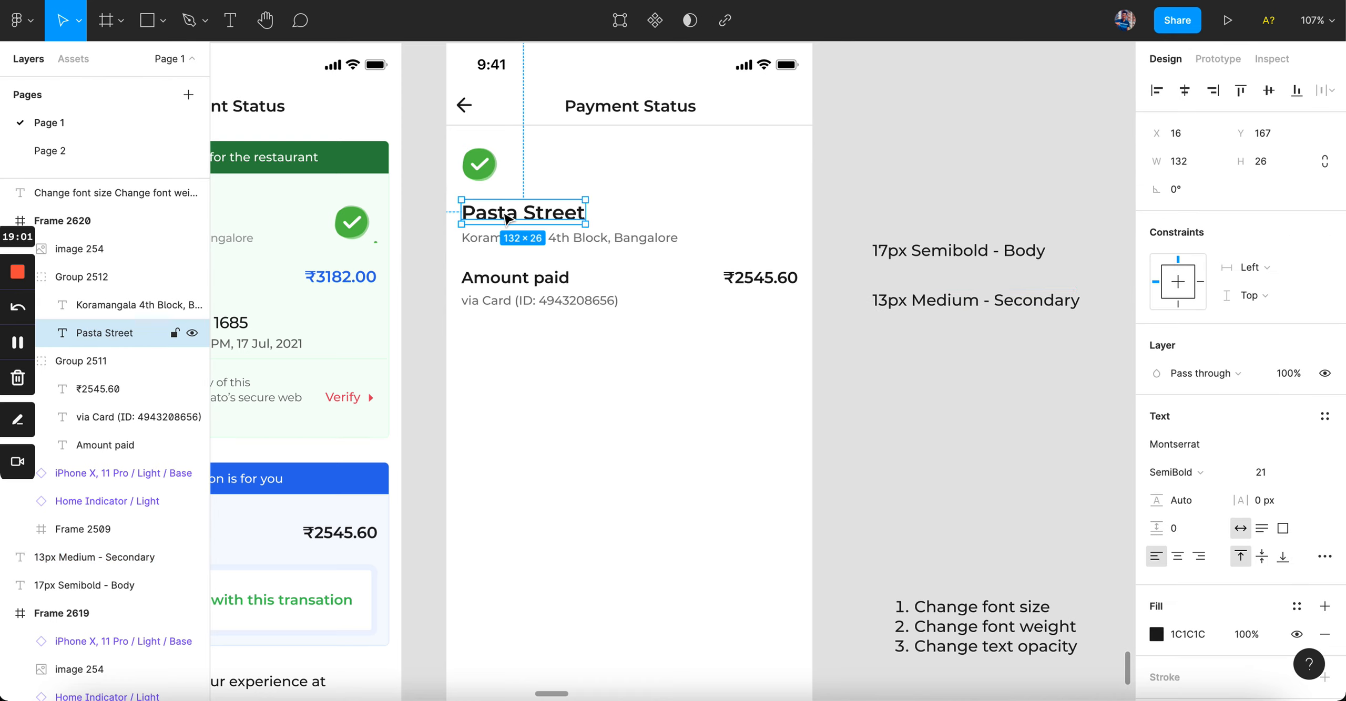
Step: Add a '21px Semibold - Title 1' label above the body label using a copy
{"action": "left_click", "coordinate": [920, 254]}
{"action": "left_click_drag", "start_coordinate": [957, 255], "coordinate": [957, 202]}
{"action": "double_click", "coordinate": [955, 202]}
{"action": "type", "text": "21px Semibold - Title 1"}
{"action": "left_click", "coordinate": [995, 111]}
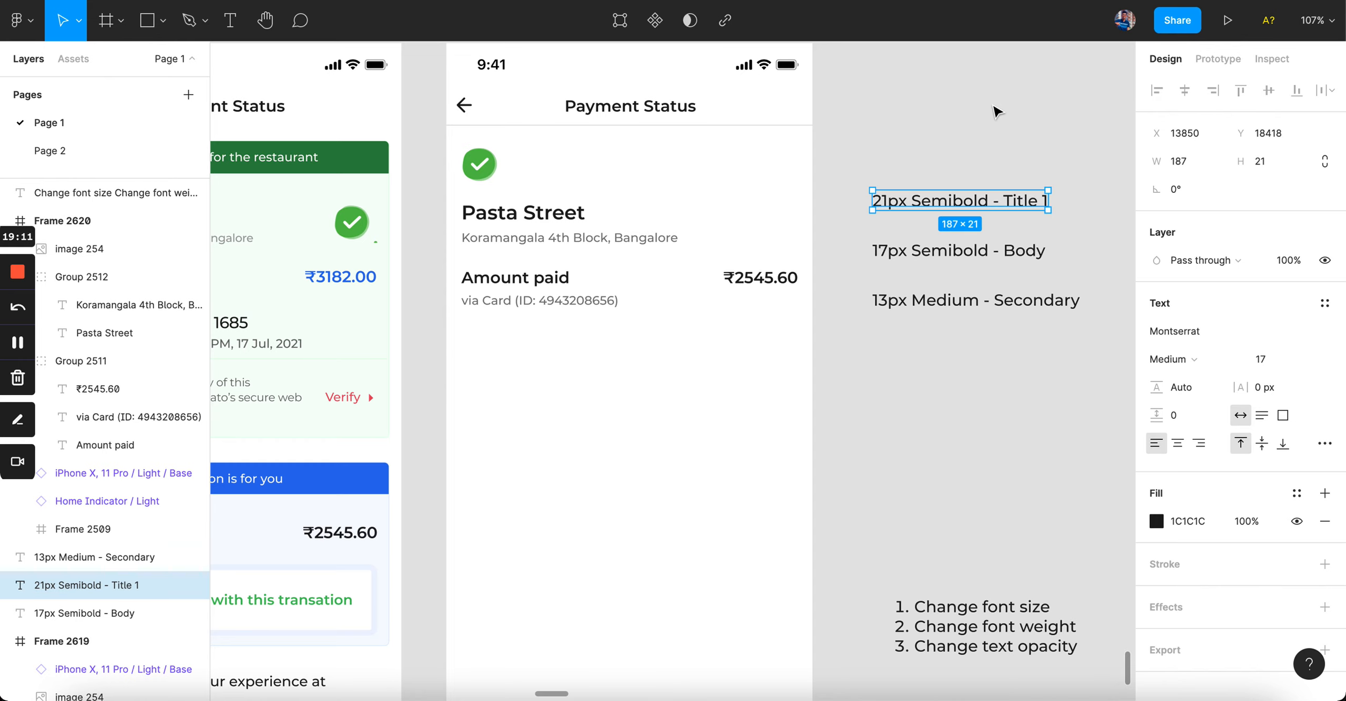
Step: Paste Pasta Street's style onto Title 1 and the address style onto Secondary at full opacity
{"action": "left_click", "coordinate": [538, 216], "text": "super"}
{"action": "key", "text": "super+alt+c"}
{"action": "left_click", "coordinate": [891, 202]}
{"action": "key", "text": "super+alt+v"}
{"action": "left_click", "coordinate": [570, 238], "text": "super"}
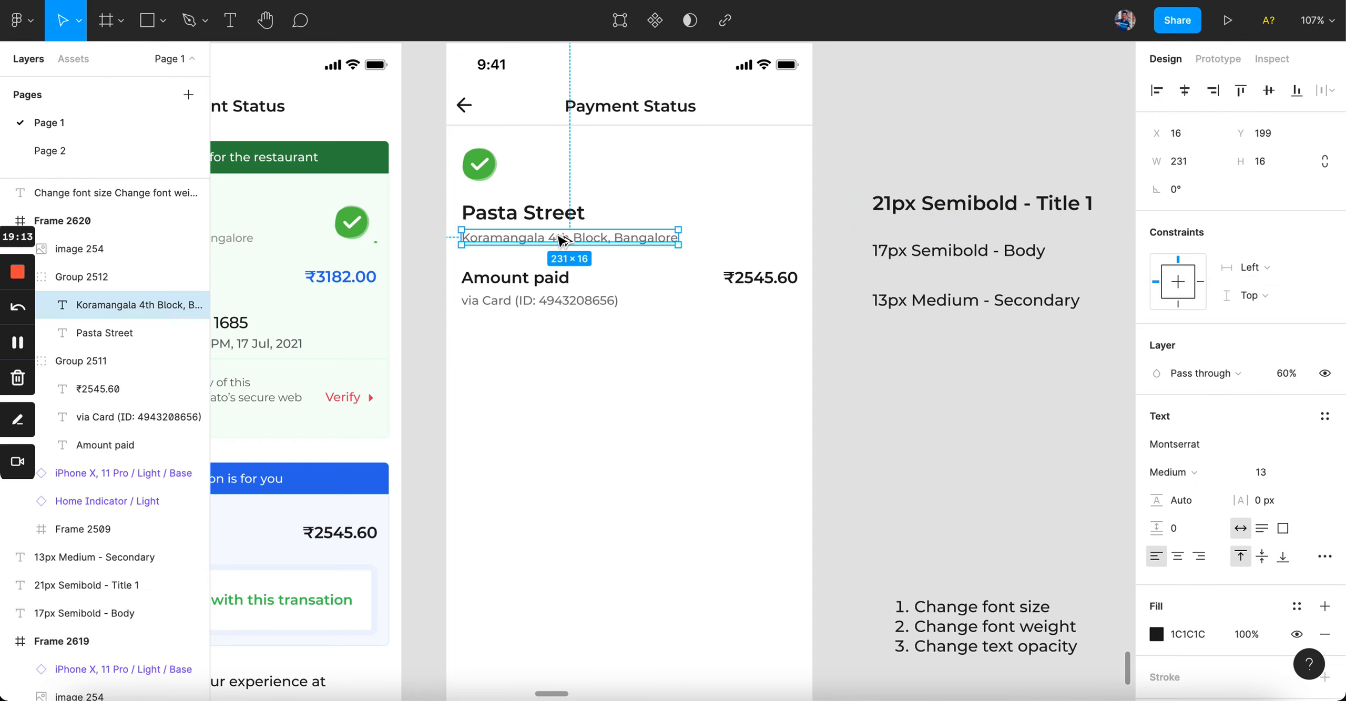
{"action": "key", "text": "super+alt+c"}
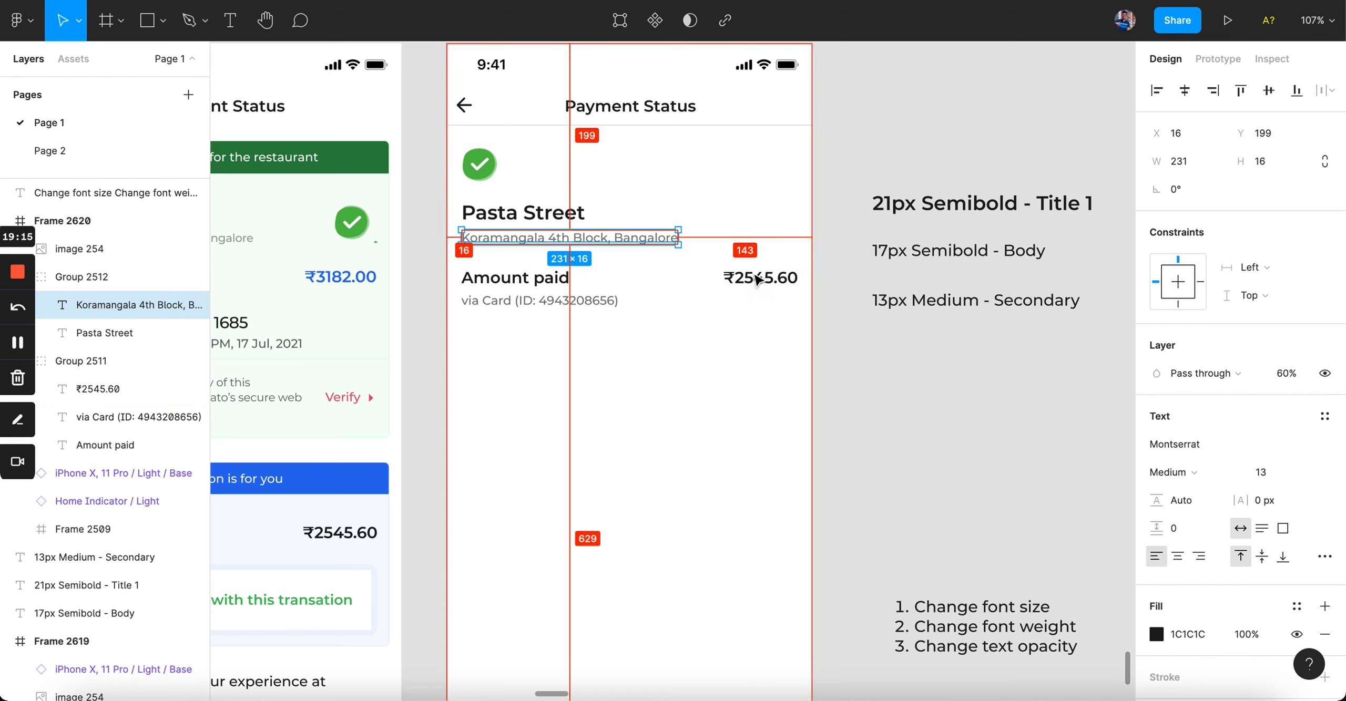
{"action": "left_click", "coordinate": [933, 308]}
{"action": "key", "text": "super+alt+v"}
{"action": "key", "text": "0"}
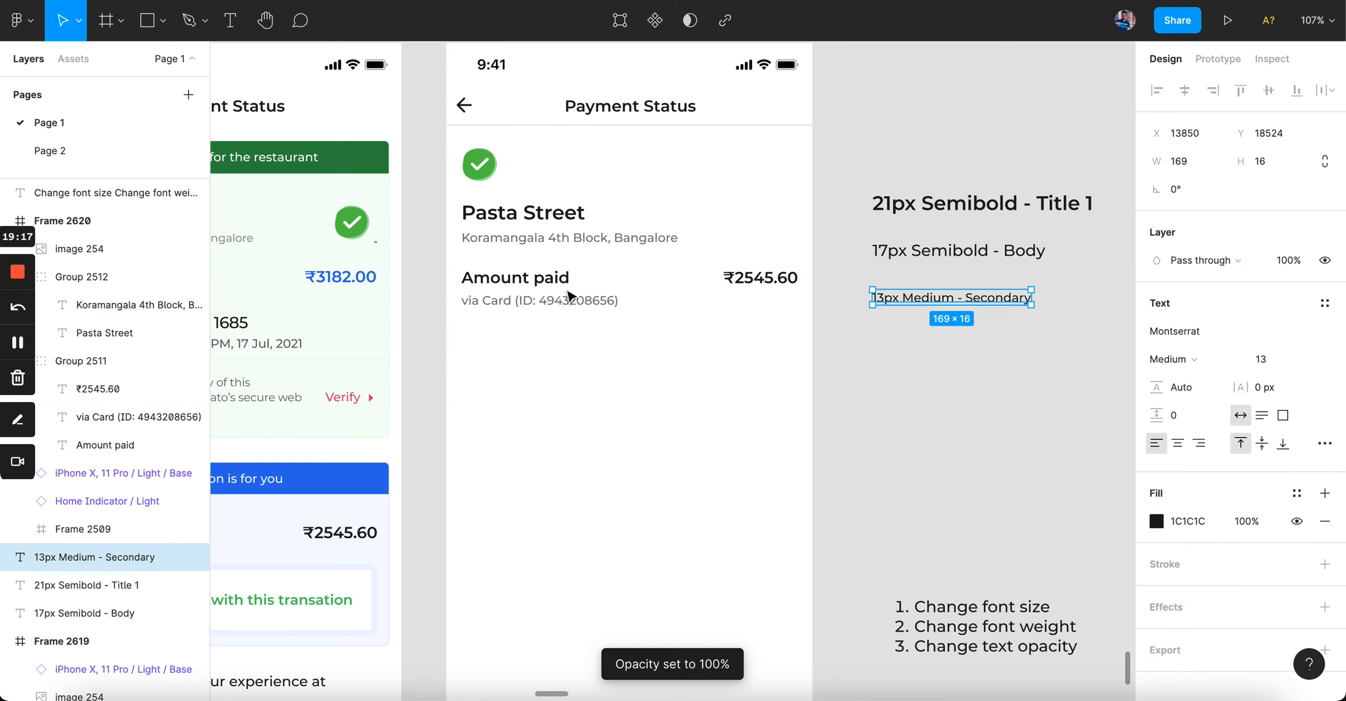
Step: Give the Body label Amount paid's text style and shift all three labels slightly left
{"action": "left_click", "coordinate": [557, 278], "text": "super"}
{"action": "key", "text": "super+alt+c"}
{"action": "left_click", "coordinate": [955, 250]}
{"action": "key", "text": "super+alt+v"}
{"action": "key", "text": "Escape"}
{"action": "left_click", "coordinate": [951, 248]}
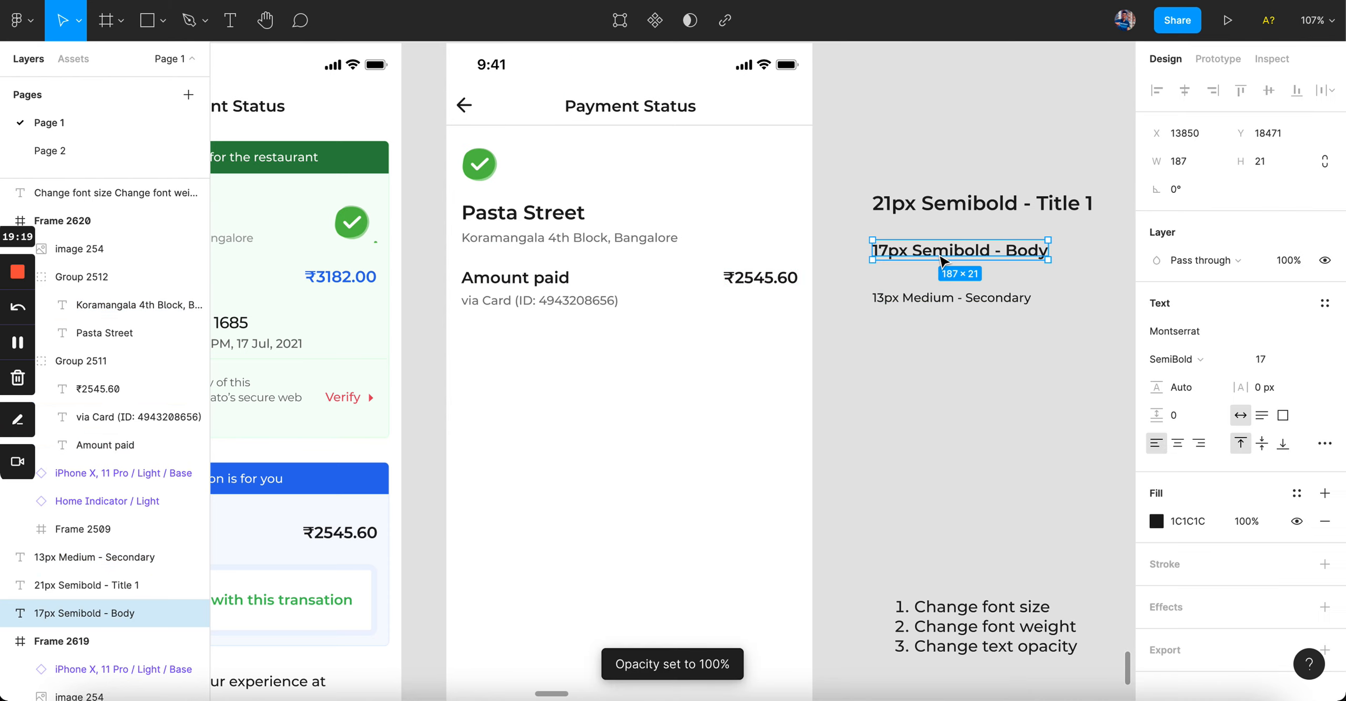
{"action": "left_click", "coordinate": [937, 404]}
{"action": "left_click_drag", "start_coordinate": [888, 158], "coordinate": [969, 342]}
{"action": "left_click_drag", "start_coordinate": [1028, 247], "coordinate": [1009, 254]}
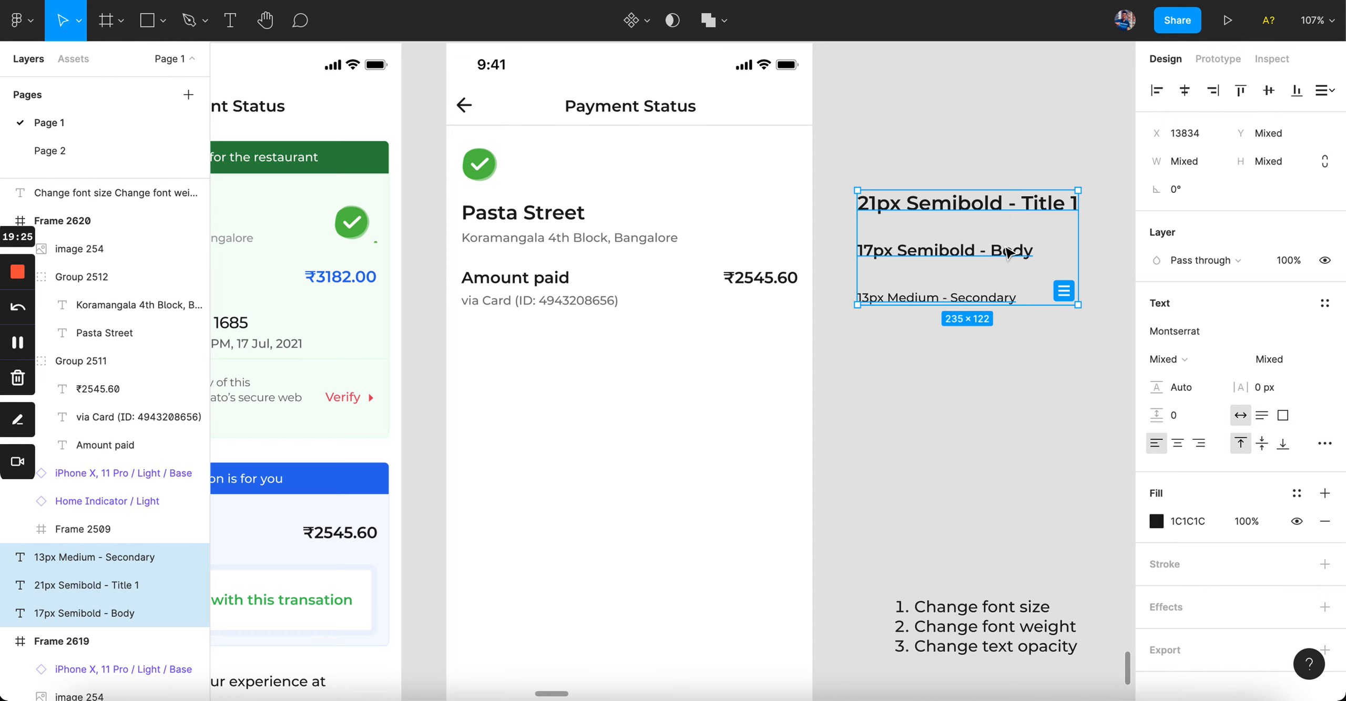
{"action": "left_click", "coordinate": [1010, 373]}
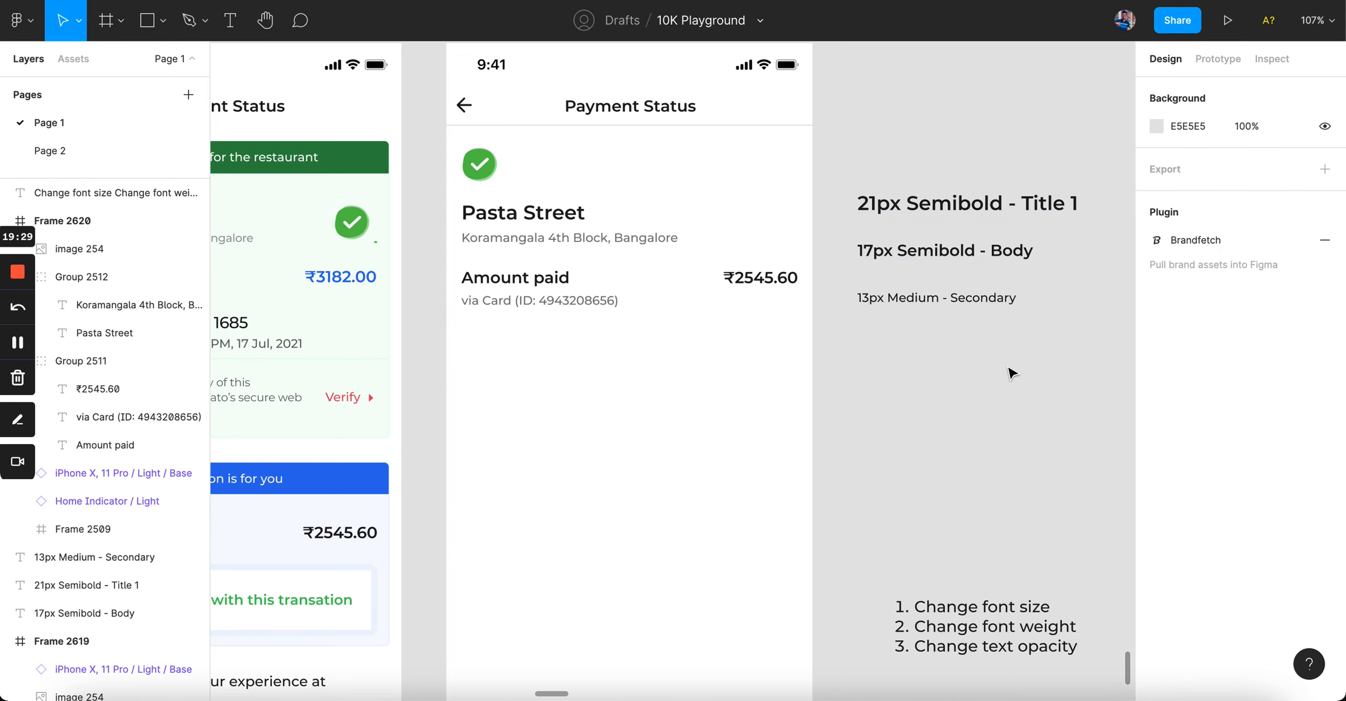
Step: Select the original card's You paid label, ₹2545.60 amount and savings message, then clear the selection
{"action": "scroll", "coordinate": [1010, 373], "scroll_direction": "left", "scroll_amount": 5}
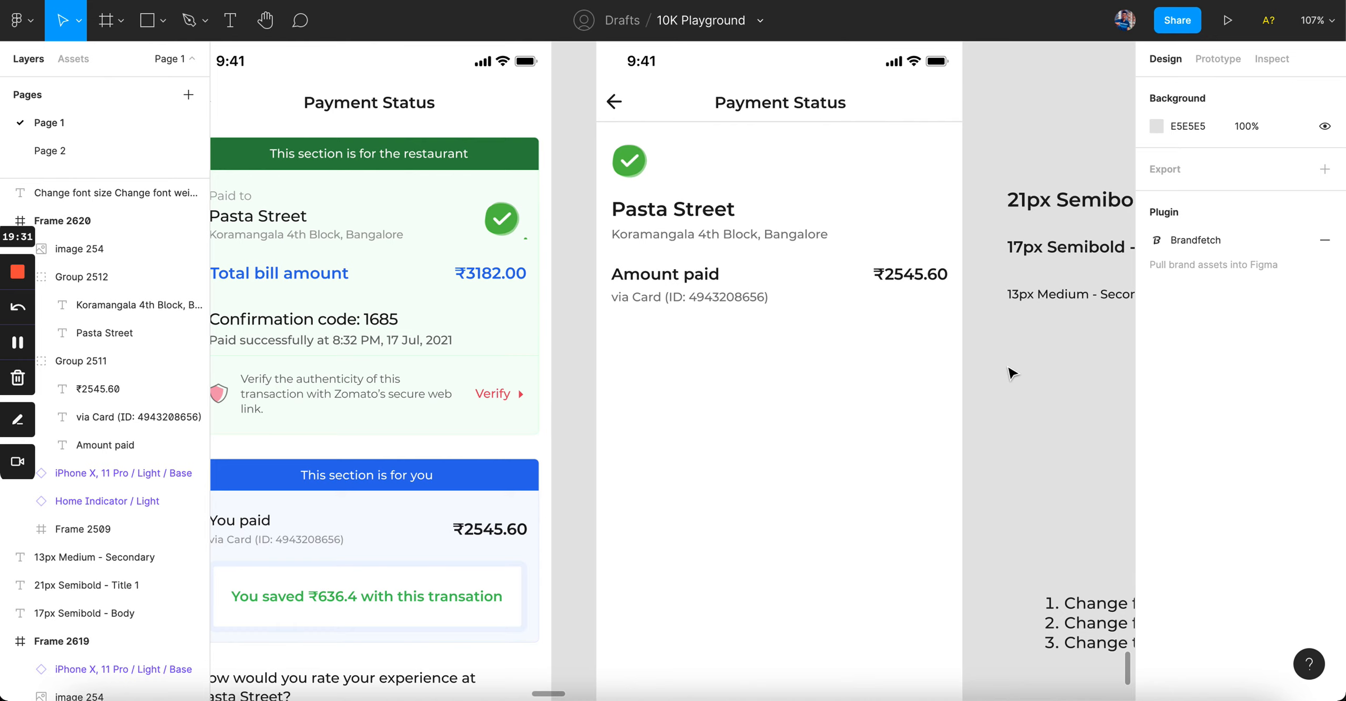
{"action": "scroll", "coordinate": [1010, 373], "scroll_direction": "left", "scroll_amount": 4}
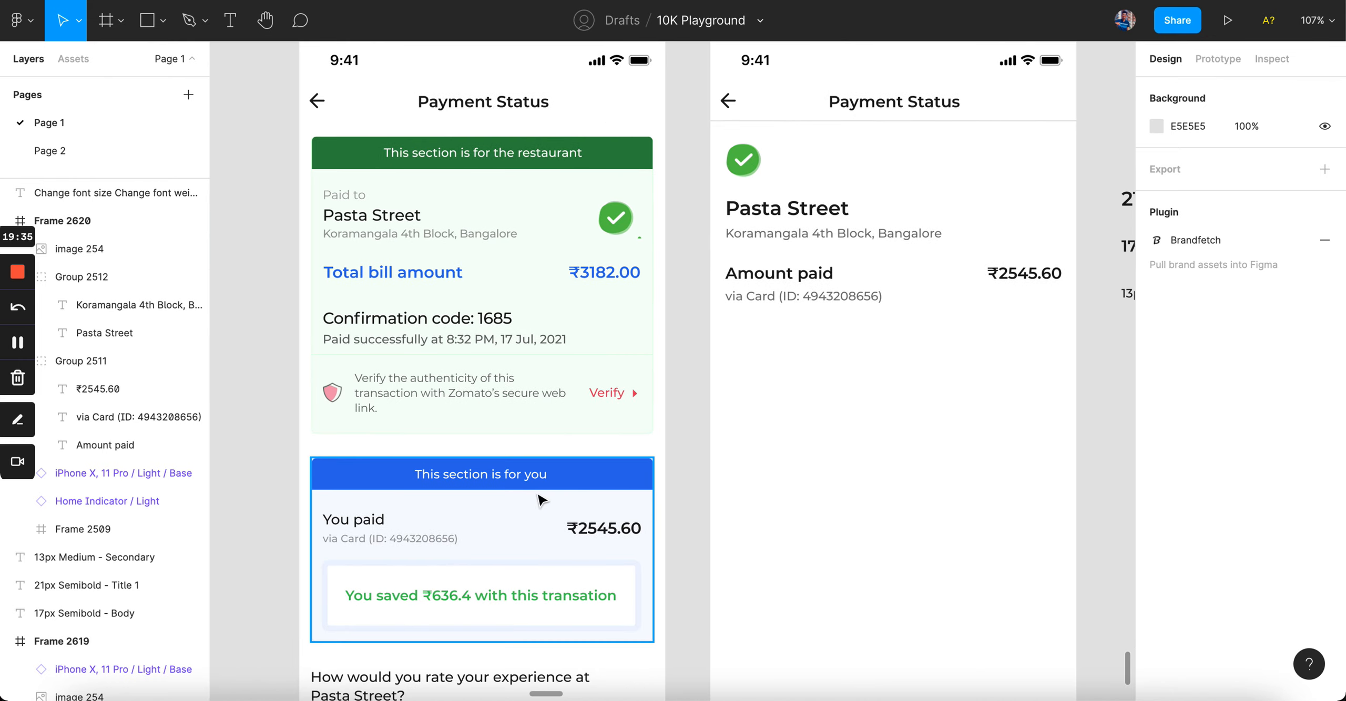
{"action": "left_click", "coordinate": [354, 521]}
{"action": "left_click", "coordinate": [603, 528], "text": "shift"}
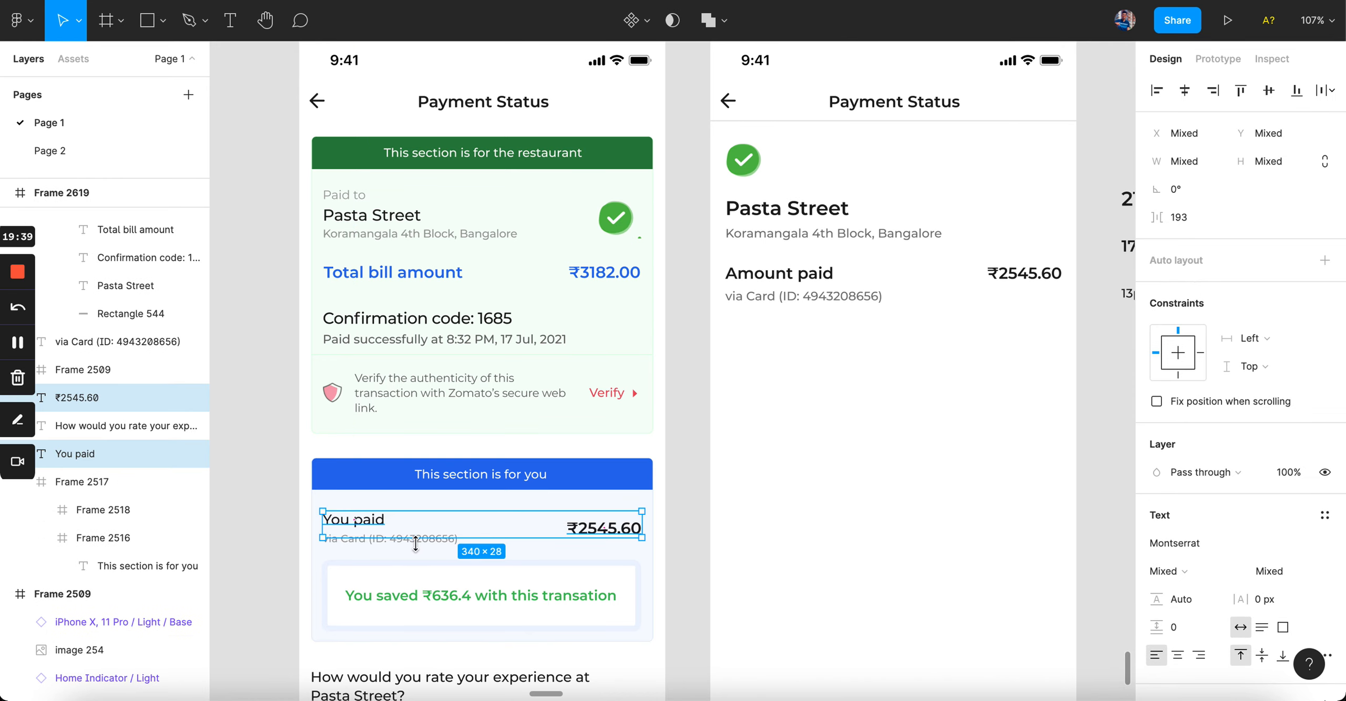
{"action": "left_click", "coordinate": [455, 599], "text": "shift"}
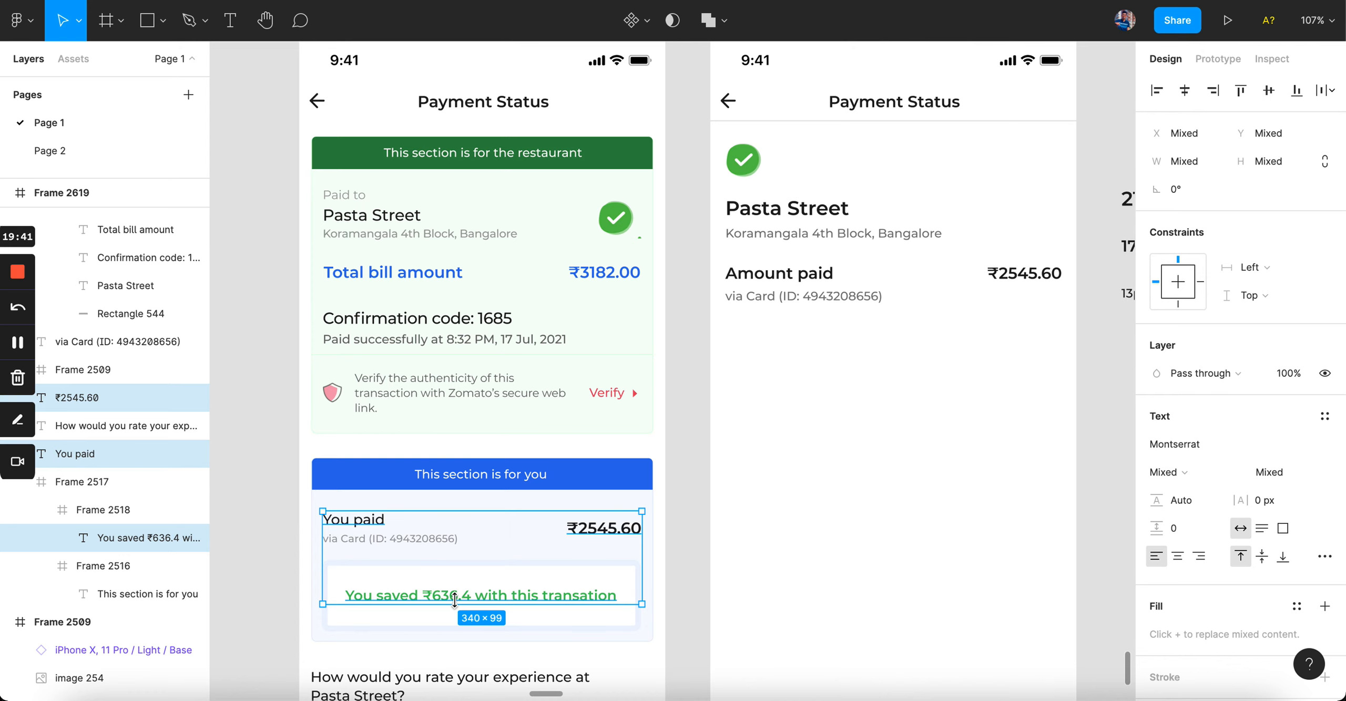
{"action": "left_click", "coordinate": [805, 388]}
Step: Drill into the for you section and Alt-drag a copy of the savings card below the Amount paid row
{"action": "scroll", "coordinate": [805, 389], "scroll_direction": "right", "scroll_amount": 3}
{"action": "scroll", "coordinate": [805, 388], "scroll_direction": "down", "scroll_amount": 2}
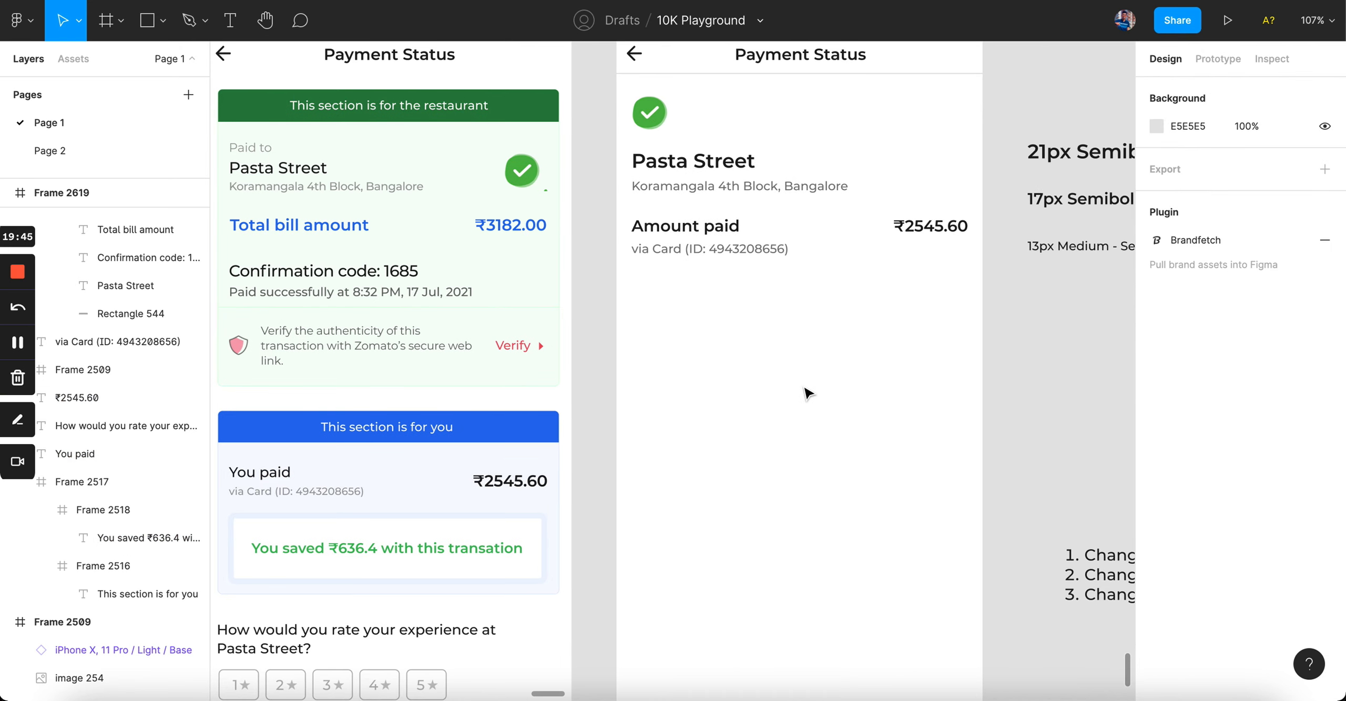
{"action": "scroll", "coordinate": [805, 389], "scroll_direction": "left", "scroll_amount": 2}
{"action": "scroll", "coordinate": [805, 388], "scroll_direction": "down", "scroll_amount": 2}
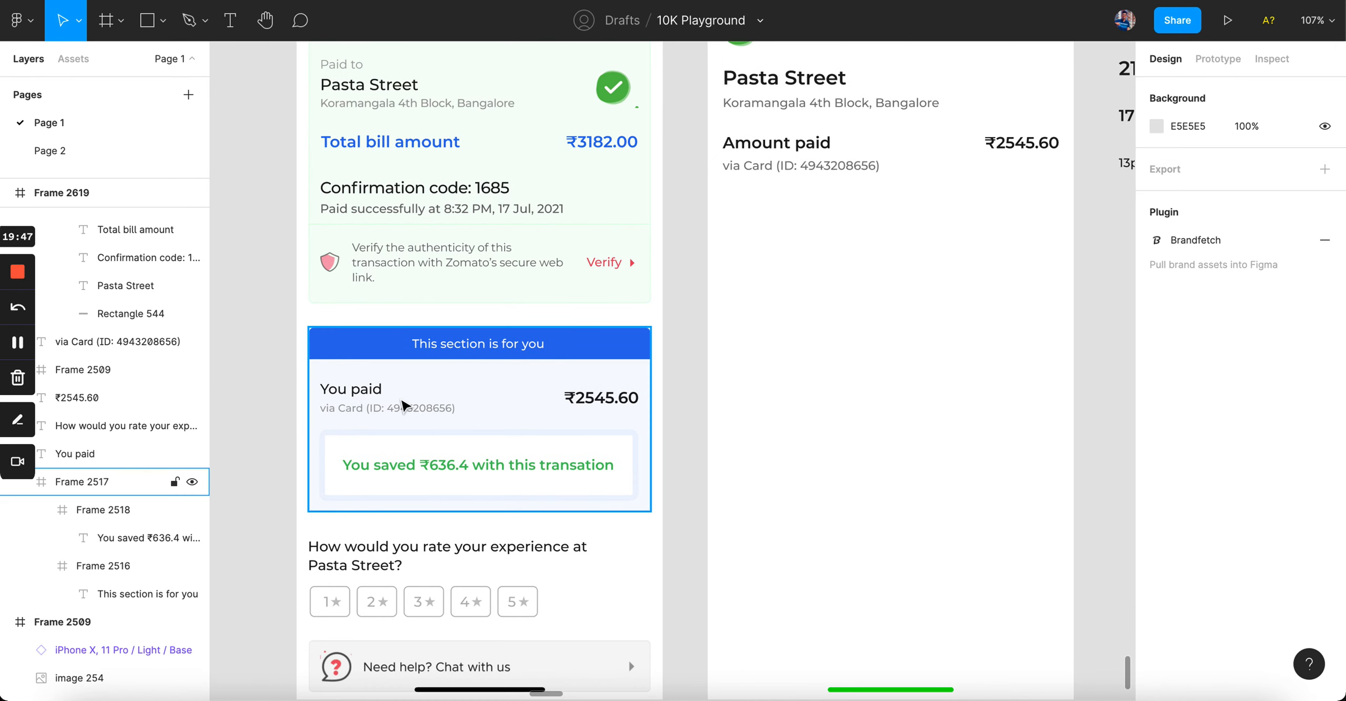
{"action": "scroll", "coordinate": [397, 398], "scroll_direction": "up", "scroll_amount": 3}
{"action": "left_click", "coordinate": [395, 405]}
{"action": "left_click", "coordinate": [466, 479]}
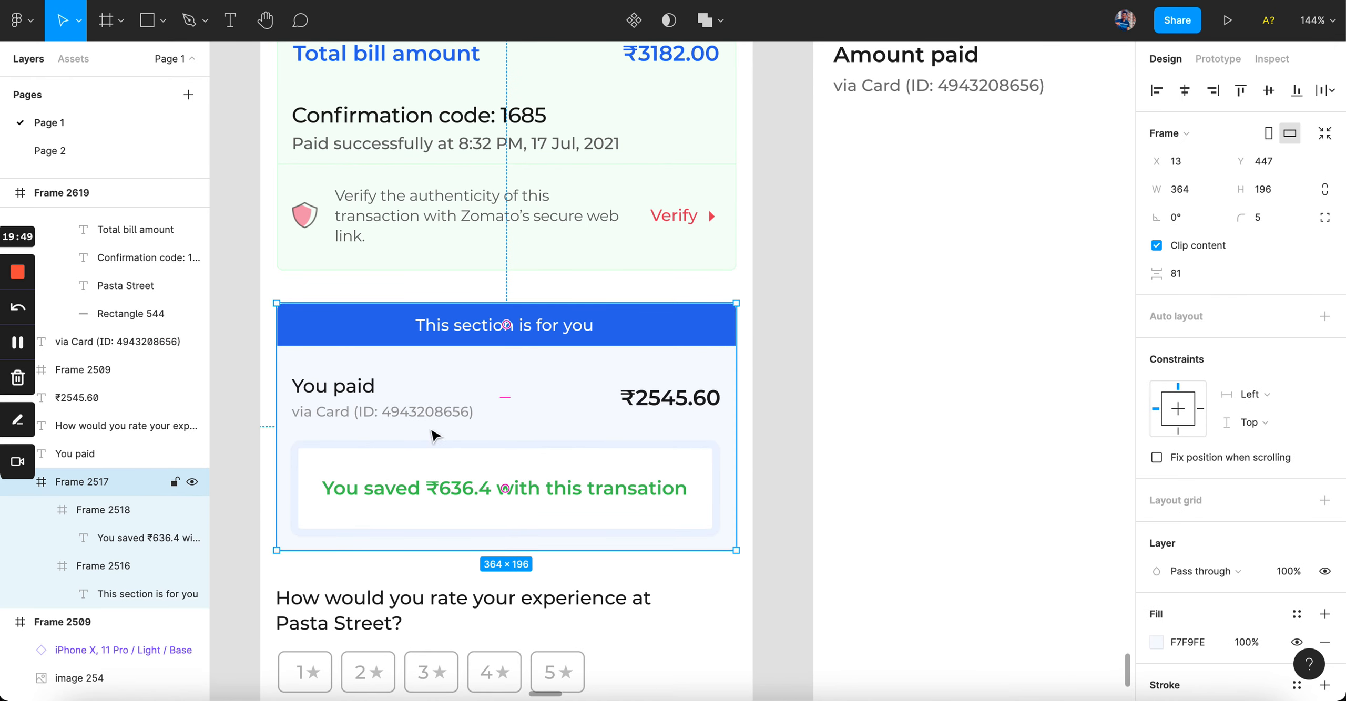
{"action": "left_click", "coordinate": [432, 414]}
{"action": "double_click", "coordinate": [436, 485]}
{"action": "scroll", "coordinate": [436, 485], "scroll_direction": "down", "scroll_amount": 3}
{"action": "left_click_drag", "start_coordinate": [436, 484], "coordinate": [813, 278]}
{"action": "left_click", "coordinate": [871, 370]}
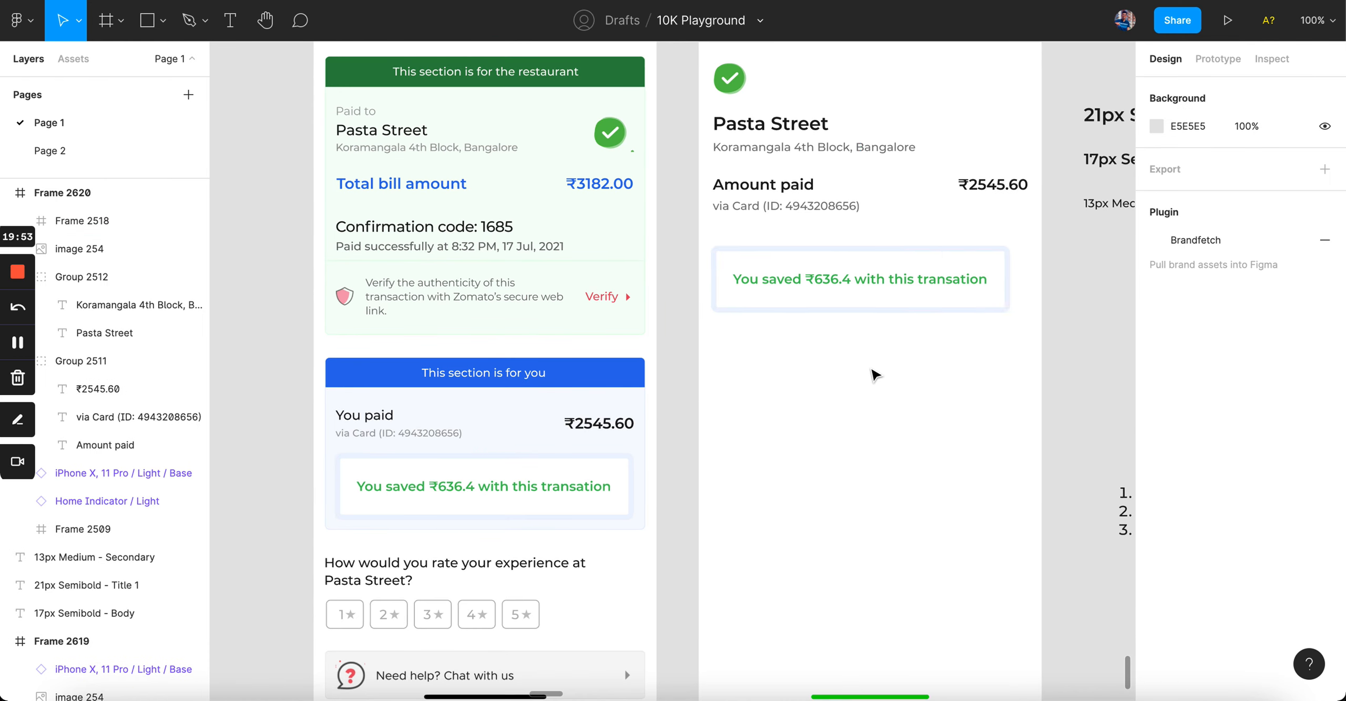
Step: Nudge the copied savings card to X 21, aligned with the content above
{"action": "scroll", "coordinate": [873, 375], "scroll_direction": "up", "scroll_amount": 3}
{"action": "scroll", "coordinate": [873, 374], "scroll_direction": "right", "scroll_amount": 5}
{"action": "left_click", "coordinate": [767, 350]}
{"action": "left_click_drag", "start_coordinate": [764, 339], "coordinate": [769, 338]}
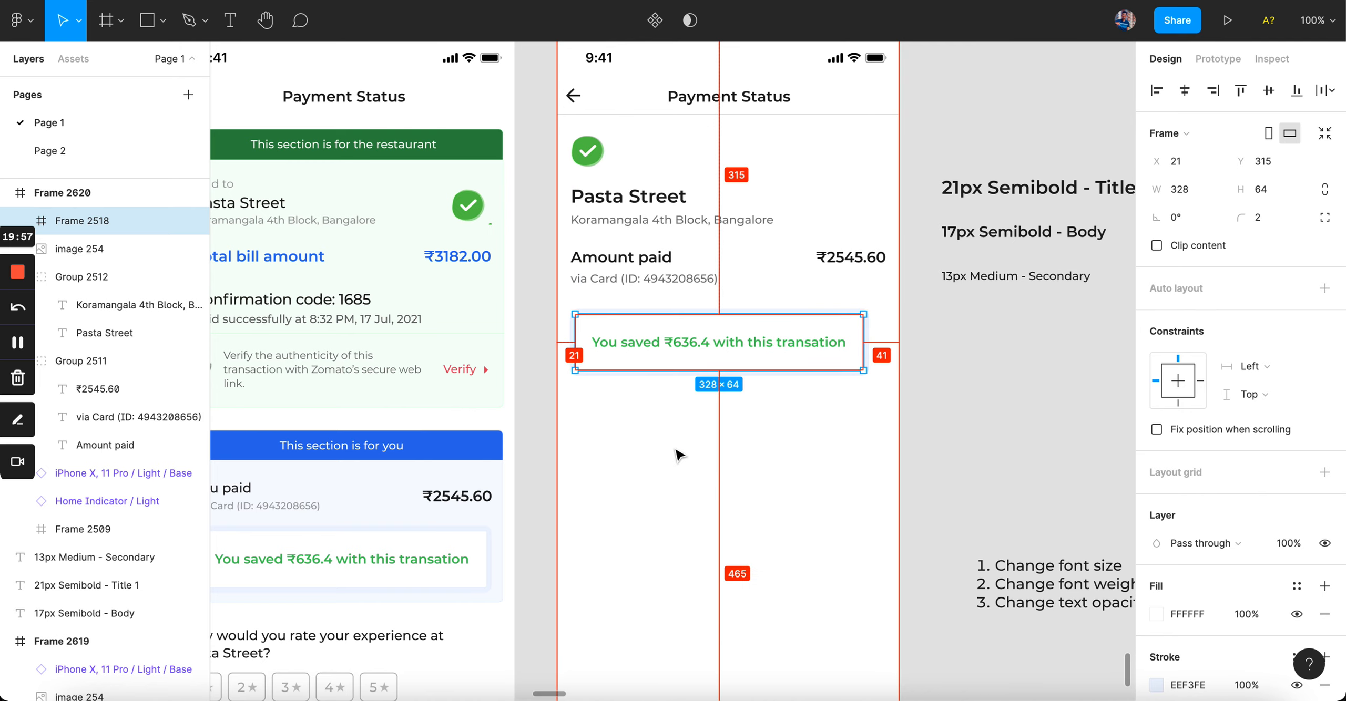
Step: Resize the savings card to a width of 346 px
{"action": "scroll", "coordinate": [678, 455], "scroll_direction": "up", "scroll_amount": 5}
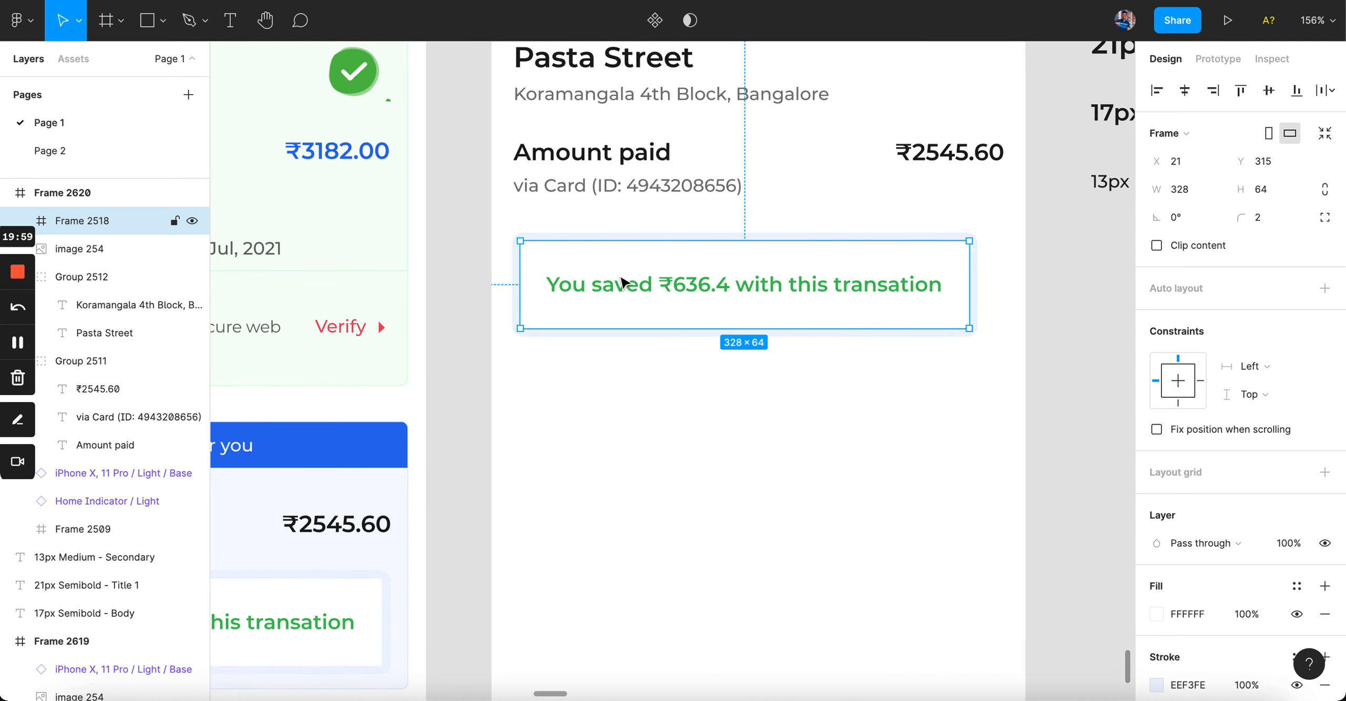
{"action": "scroll", "coordinate": [545, 268], "scroll_direction": "up", "scroll_amount": 6}
{"action": "scroll", "coordinate": [1223, 631], "scroll_direction": "down", "scroll_amount": 3}
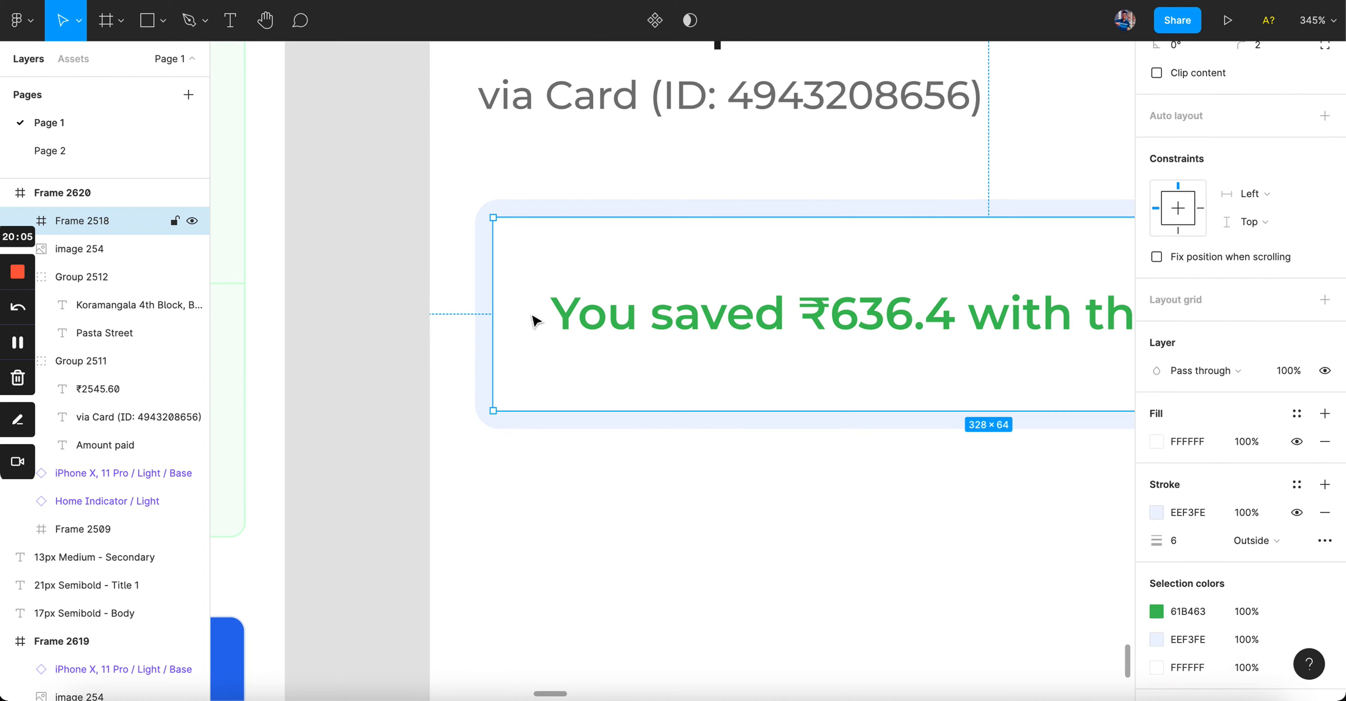
{"action": "scroll", "coordinate": [550, 485], "scroll_direction": "down", "scroll_amount": 5, "text": "ctrl"}
{"action": "key", "text": "super+shift+Right"}
{"action": "key", "text": "super+shift+Right"}
{"action": "key", "text": "alt"}
{"action": "key", "text": "super+Left"}
{"action": "key", "text": "super+Left"}
{"action": "key", "text": "alt"}
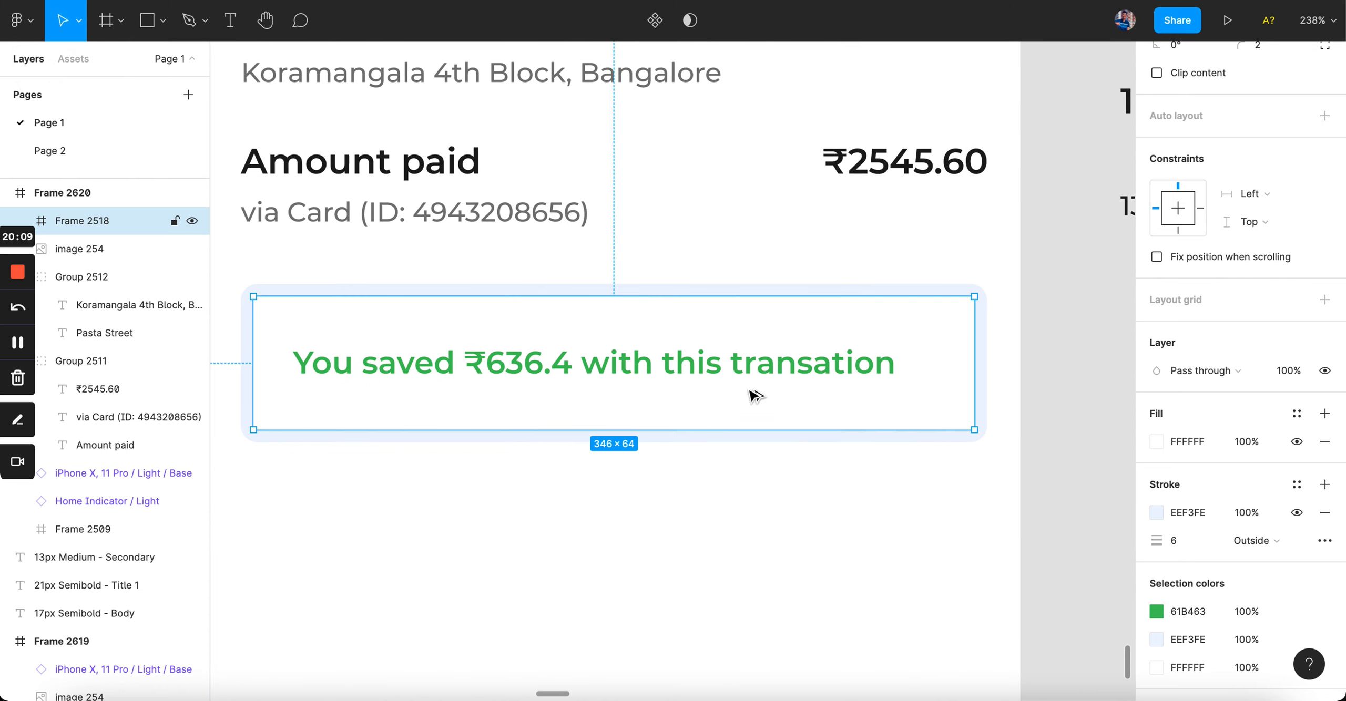
Step: Check that the savings message sits centred inside the 346 × 64 card
{"action": "left_click", "coordinate": [745, 367], "text": "super"}
{"action": "left_click", "coordinate": [1001, 402]}
{"action": "left_click", "coordinate": [928, 398]}
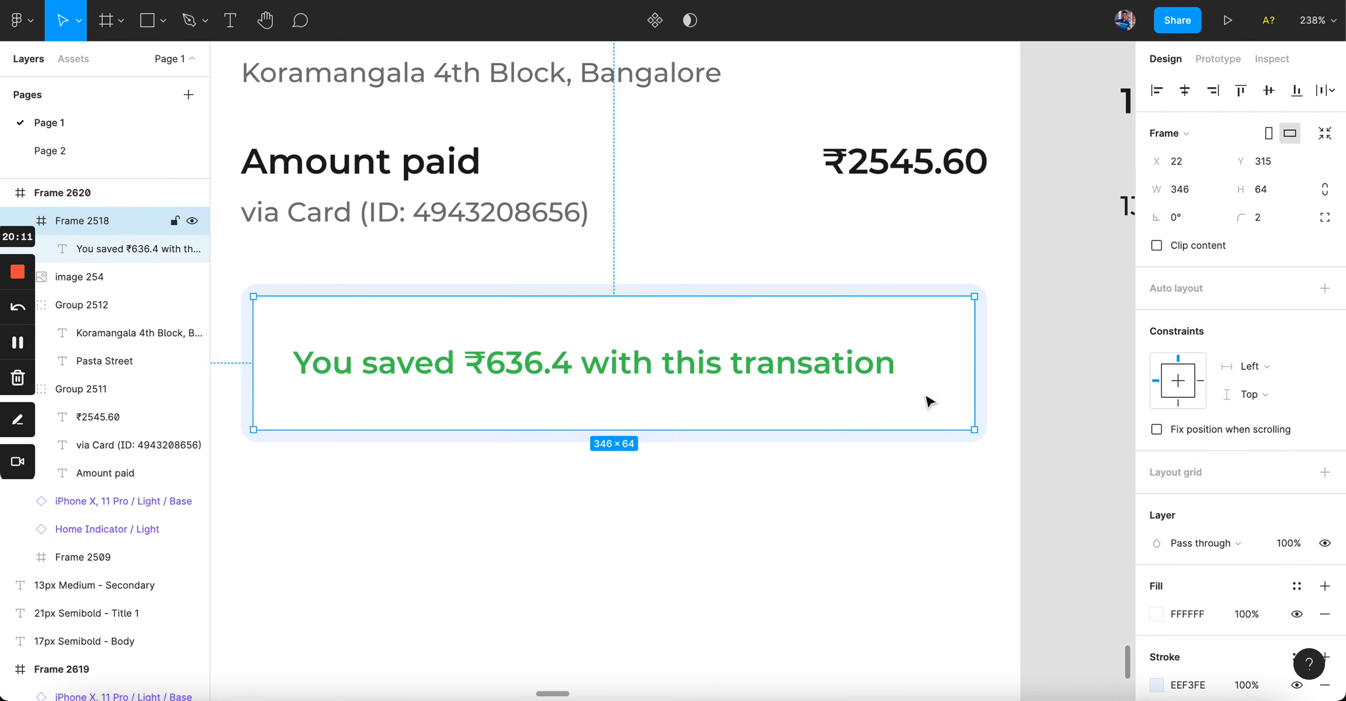
{"action": "left_click", "coordinate": [821, 380], "text": "super"}
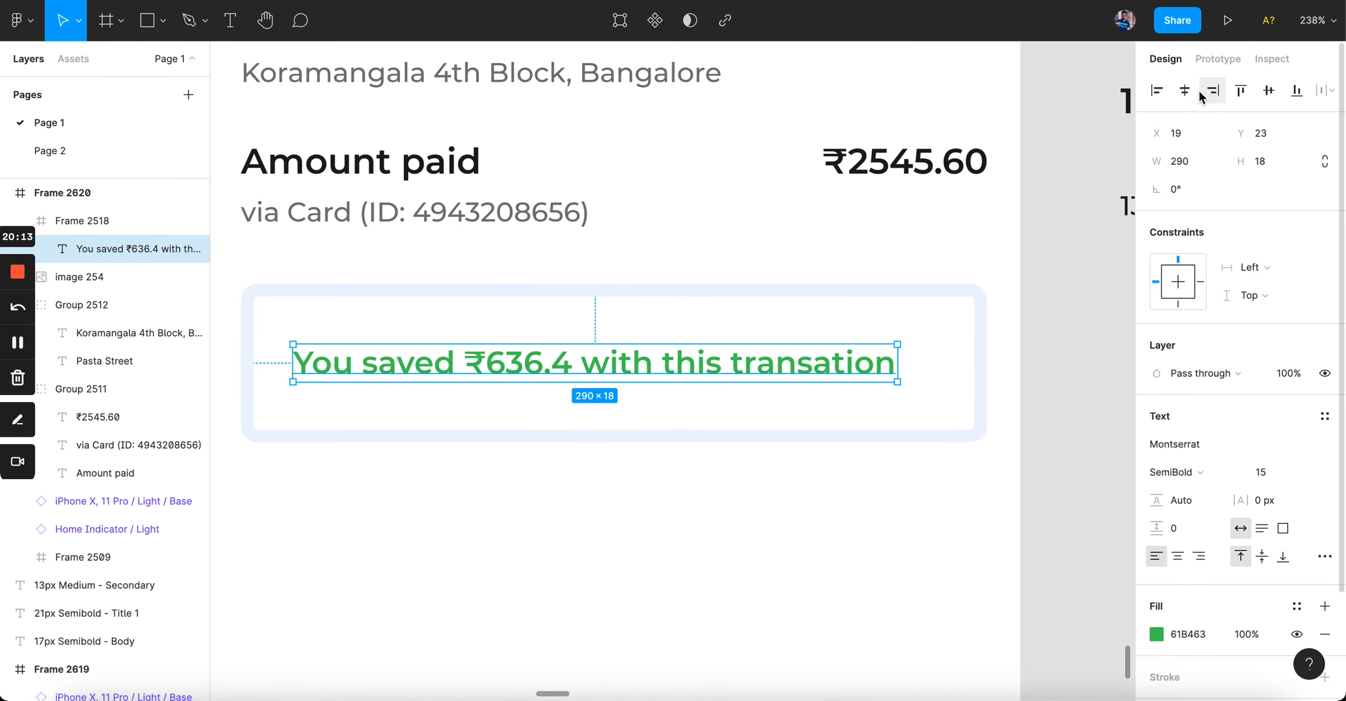
{"action": "left_click", "coordinate": [950, 489]}
{"action": "scroll", "coordinate": [949, 489], "scroll_direction": "down", "scroll_amount": 5, "text": "ctrl"}
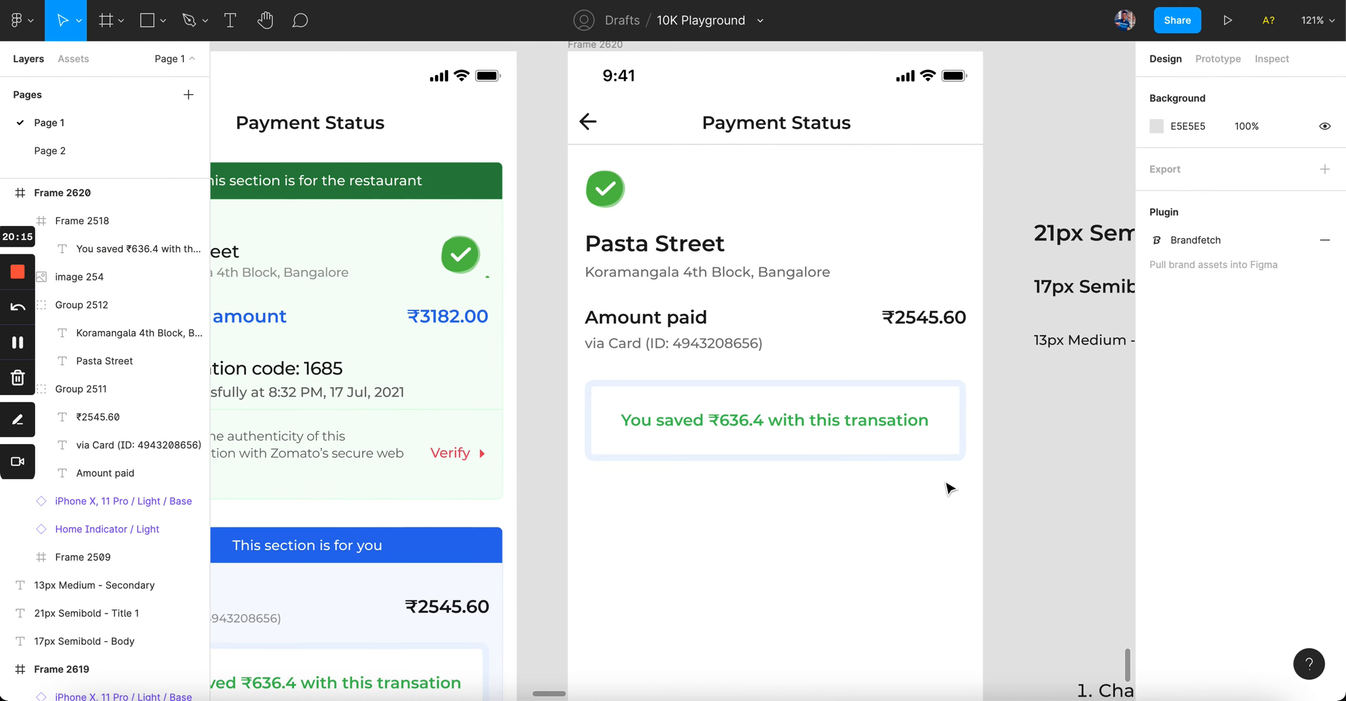
Step: Recolour the redesigned frame's home indicator bar from green 11CC11 to black 000000
{"action": "scroll", "coordinate": [949, 489], "scroll_direction": "down", "scroll_amount": 5, "text": "ctrl"}
{"action": "scroll", "coordinate": [928, 491], "scroll_direction": "up", "scroll_amount": 4, "text": "ctrl"}
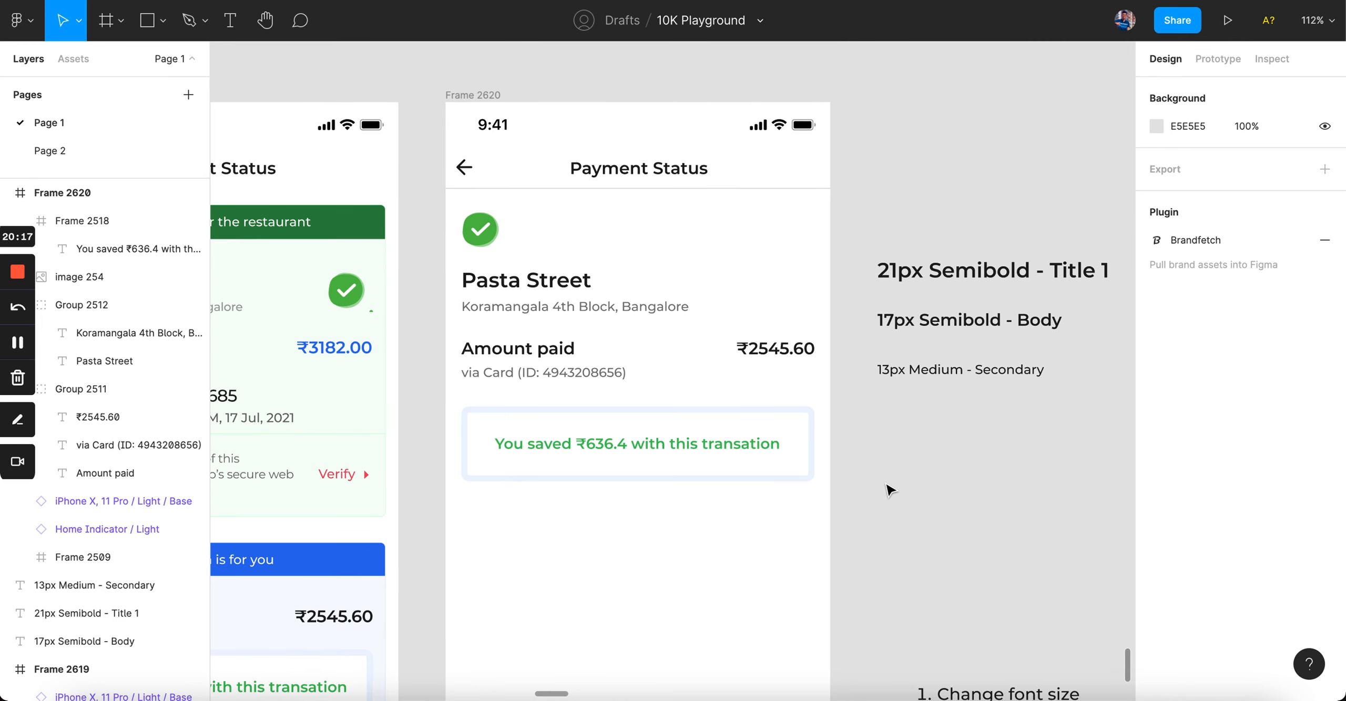
{"action": "scroll", "coordinate": [889, 490], "scroll_direction": "down", "scroll_amount": 4}
{"action": "scroll", "coordinate": [889, 490], "scroll_direction": "left", "scroll_amount": 1}
{"action": "scroll", "coordinate": [889, 490], "scroll_direction": "up", "scroll_amount": 2}
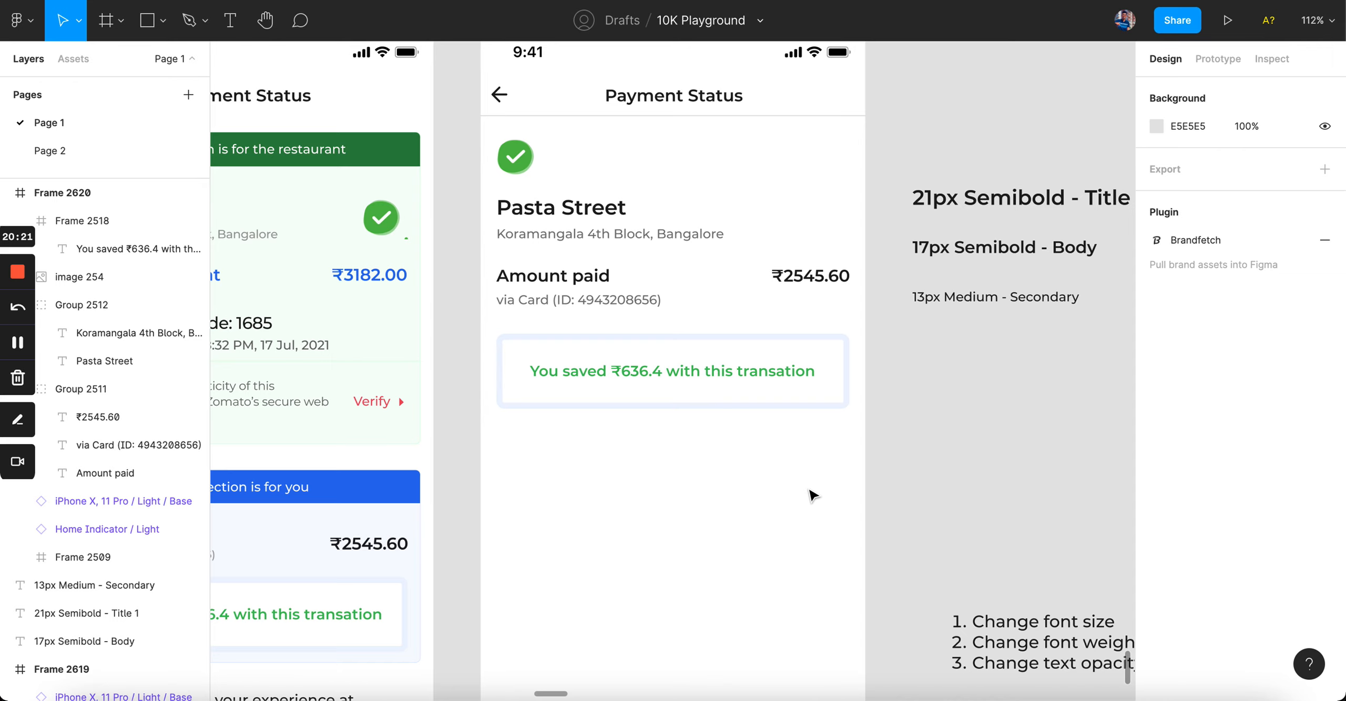
{"action": "scroll", "coordinate": [813, 496], "scroll_direction": "down", "scroll_amount": 1, "text": "ctrl"}
{"action": "scroll", "coordinate": [813, 495], "scroll_direction": "down", "scroll_amount": 3}
{"action": "scroll", "coordinate": [812, 496], "scroll_direction": "right", "scroll_amount": 2}
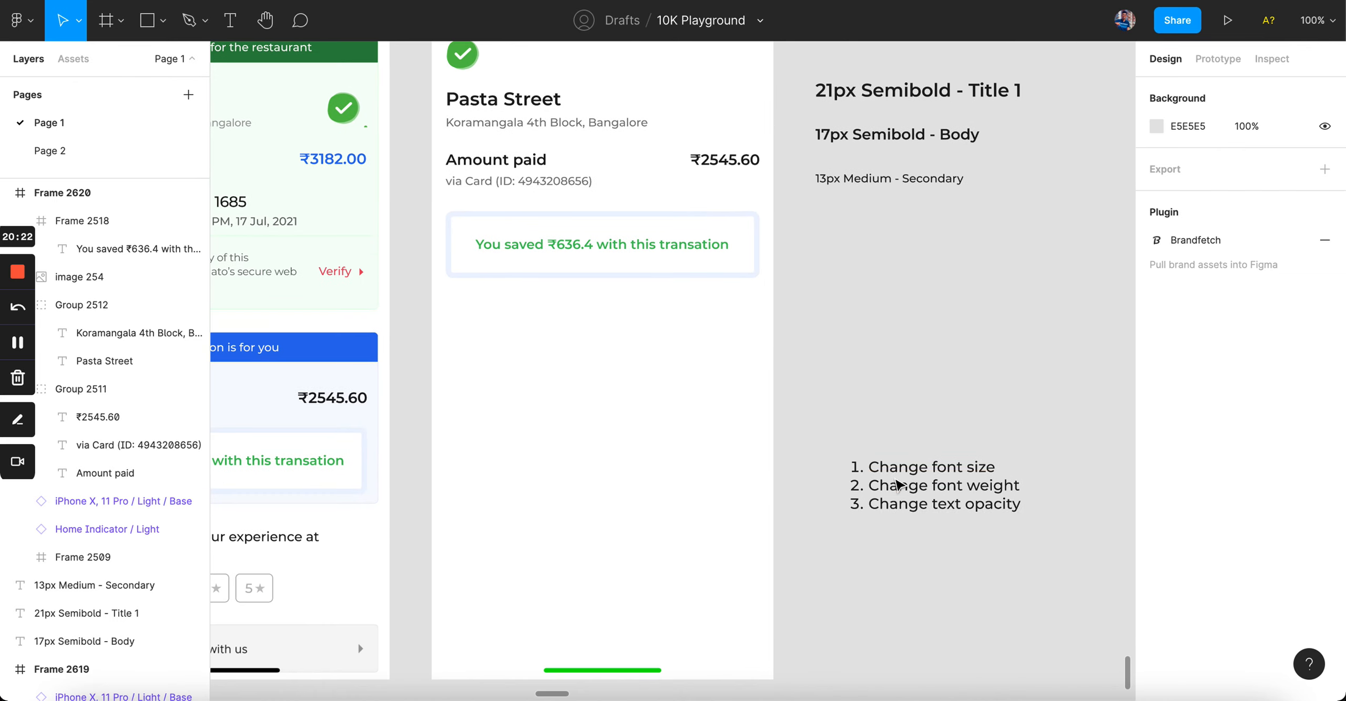
{"action": "left_click", "coordinate": [678, 671]}
{"action": "scroll", "coordinate": [1236, 368], "scroll_direction": "down", "scroll_amount": 3}
{"action": "left_click", "coordinate": [1157, 549]}
{"action": "type", "text": "0"}
{"action": "key", "text": "Return"}
{"action": "left_click", "coordinate": [877, 263]}
Step: Copy the 364 × 317 restaurant section card into the Payment Status frame beneath the savings card
{"action": "scroll", "coordinate": [544, 255], "scroll_direction": "up", "scroll_amount": 3}
{"action": "scroll", "coordinate": [545, 255], "scroll_direction": "down", "scroll_amount": 3}
{"action": "scroll", "coordinate": [544, 255], "scroll_direction": "up", "scroll_amount": 3}
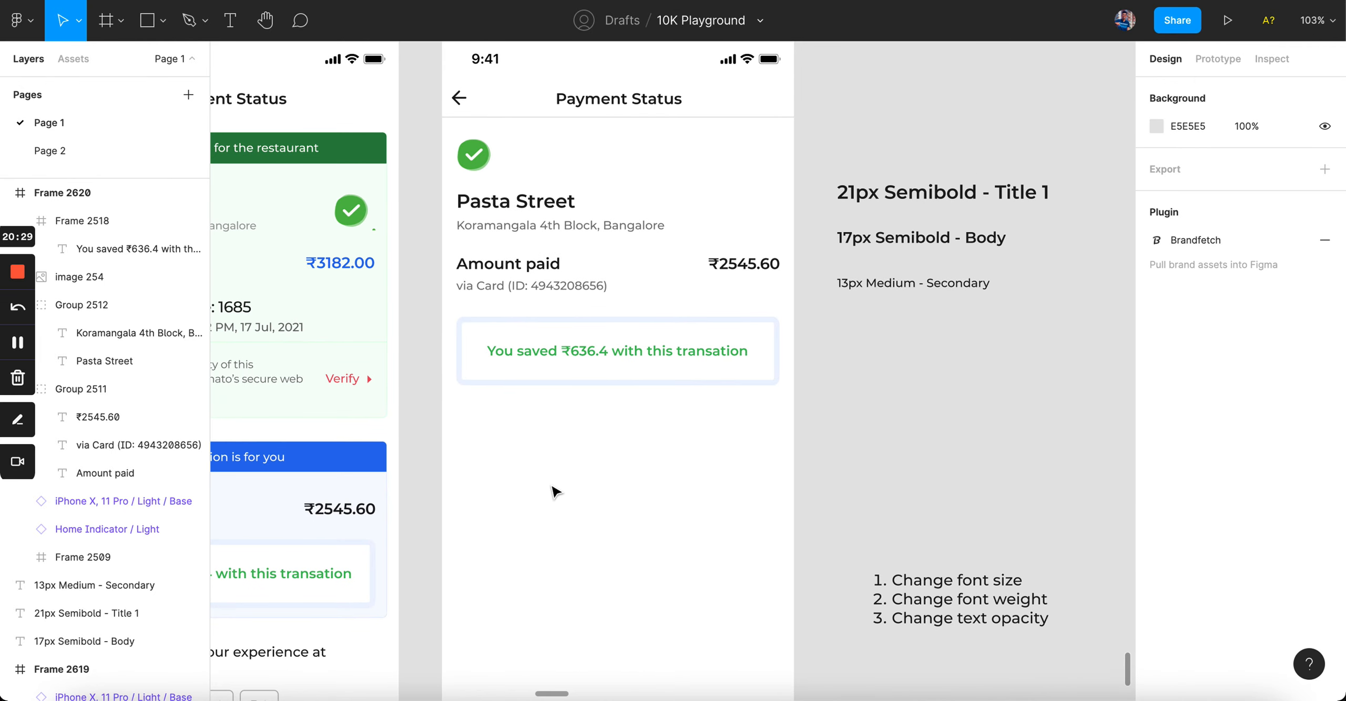
{"action": "scroll", "coordinate": [555, 492], "scroll_direction": "left", "scroll_amount": 3}
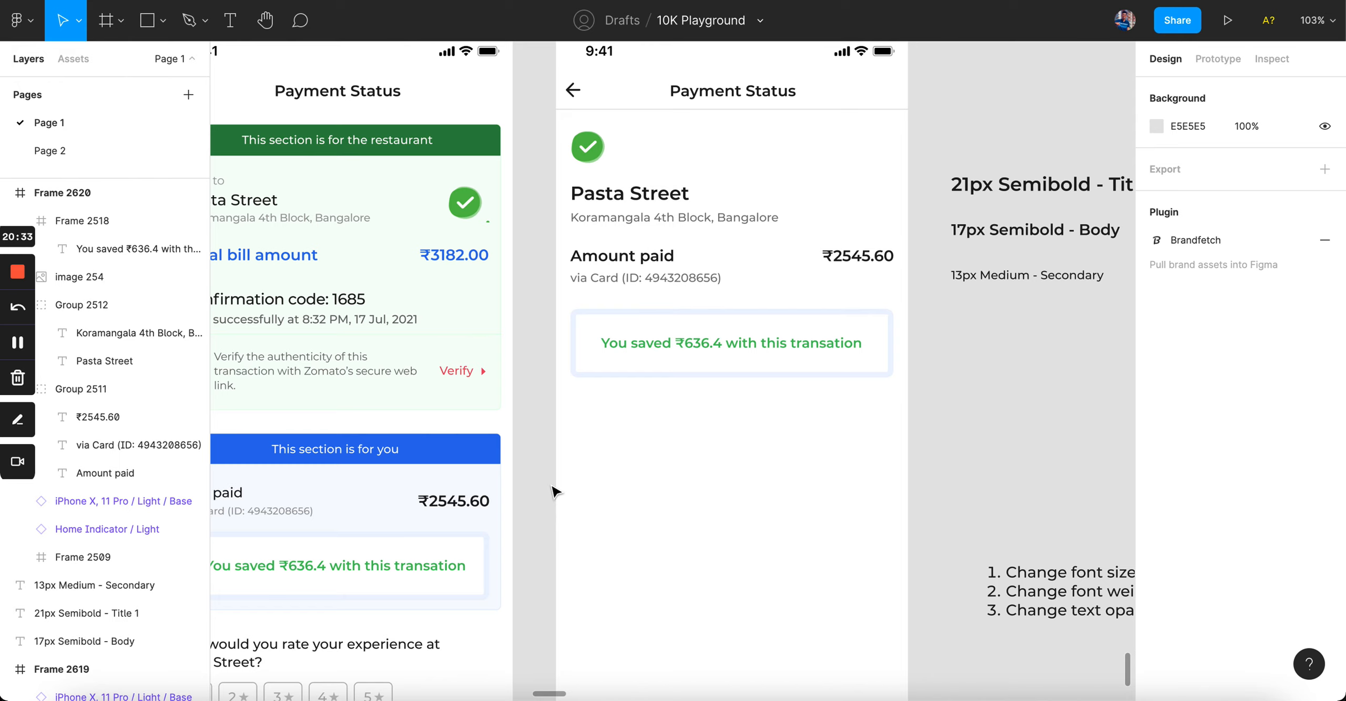
{"action": "scroll", "coordinate": [555, 492], "scroll_direction": "right", "scroll_amount": 4}
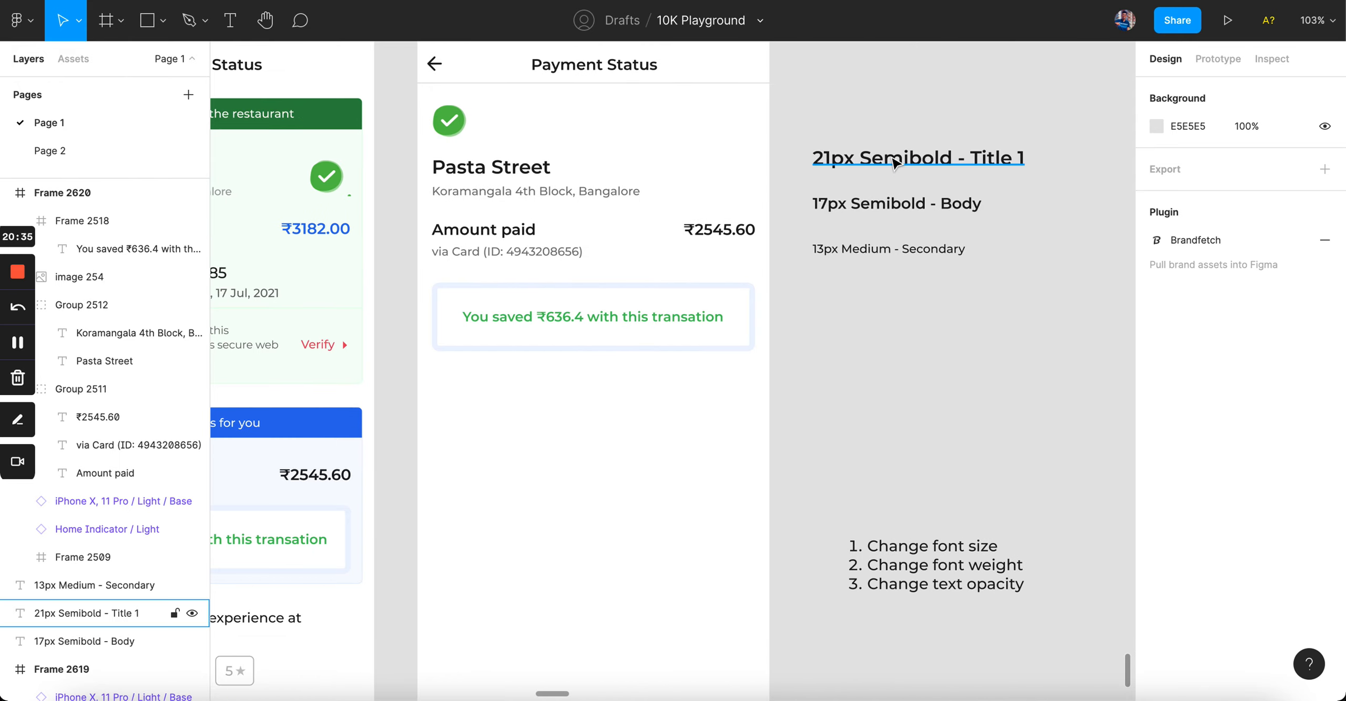
{"action": "scroll", "coordinate": [894, 163], "scroll_direction": "up", "scroll_amount": 2}
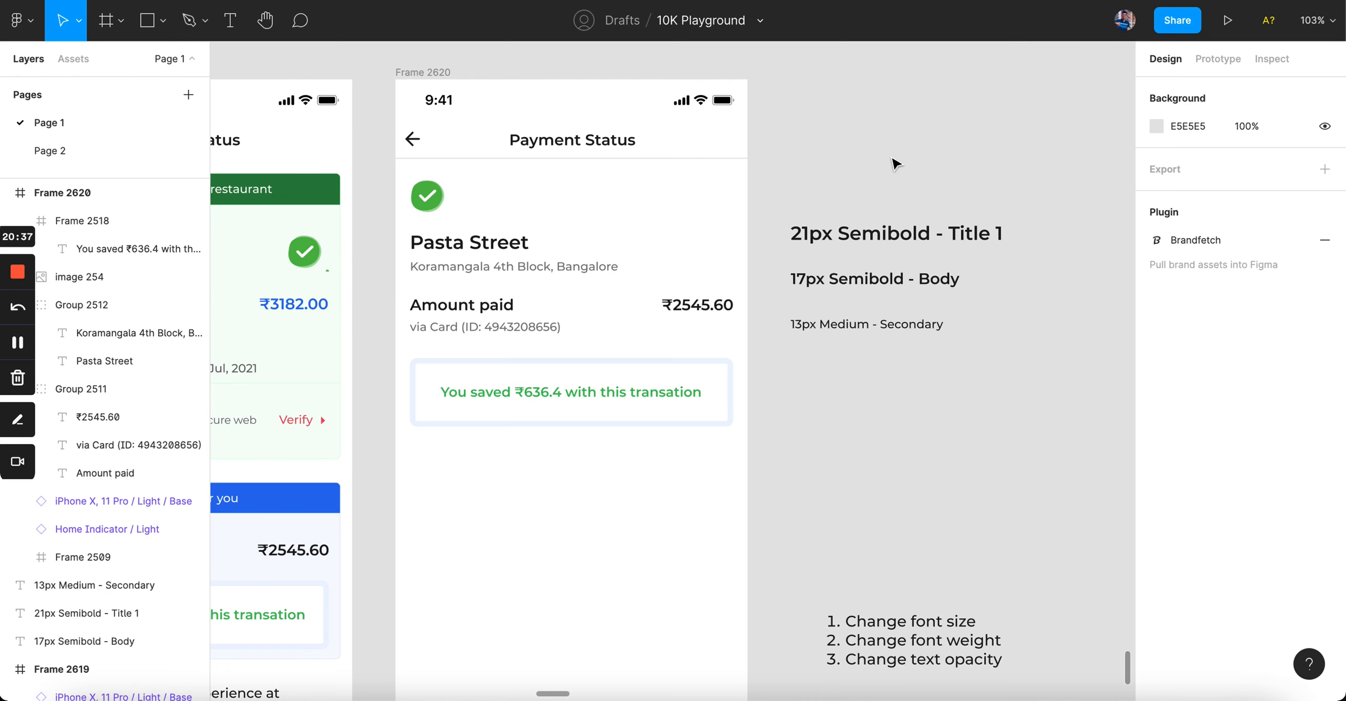
{"action": "scroll", "coordinate": [894, 163], "scroll_direction": "left", "scroll_amount": 9}
{"action": "scroll", "coordinate": [894, 163], "scroll_direction": "down", "scroll_amount": 2}
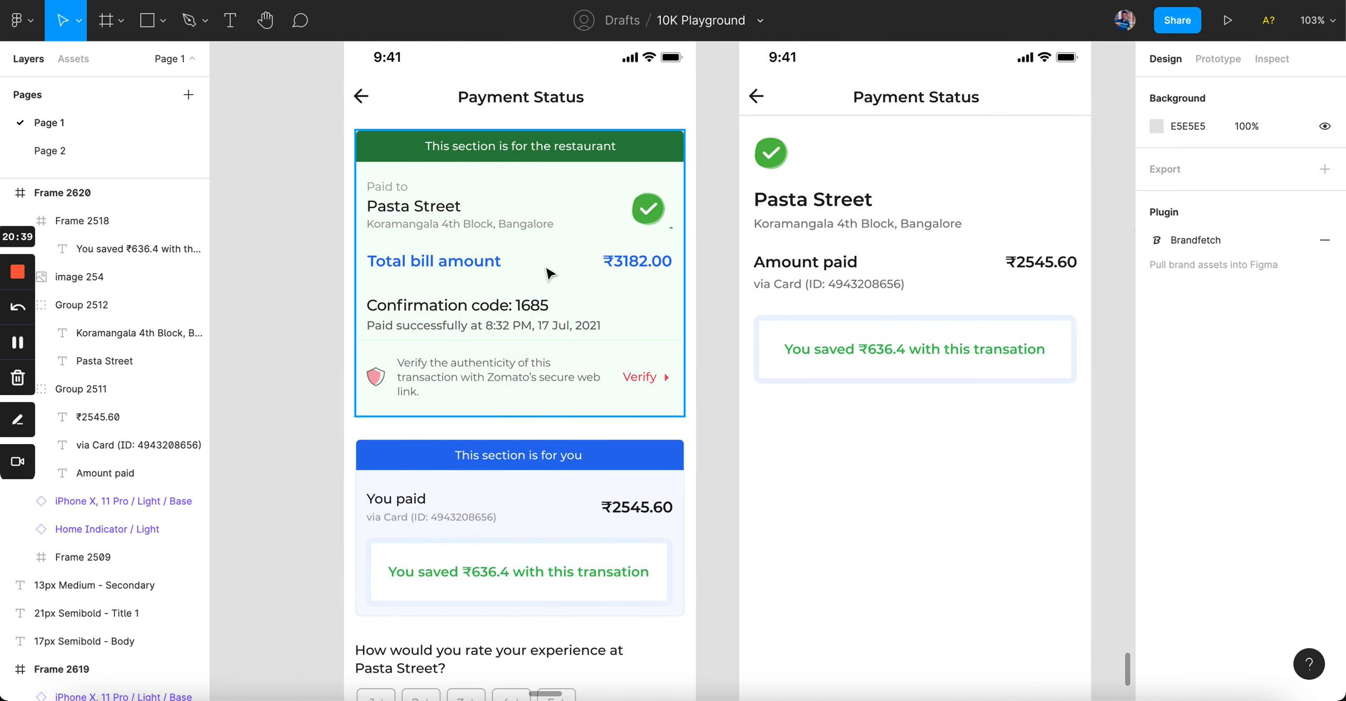
{"action": "scroll", "coordinate": [570, 460], "scroll_direction": "up", "scroll_amount": 1}
{"action": "scroll", "coordinate": [571, 460], "scroll_direction": "right", "scroll_amount": 1}
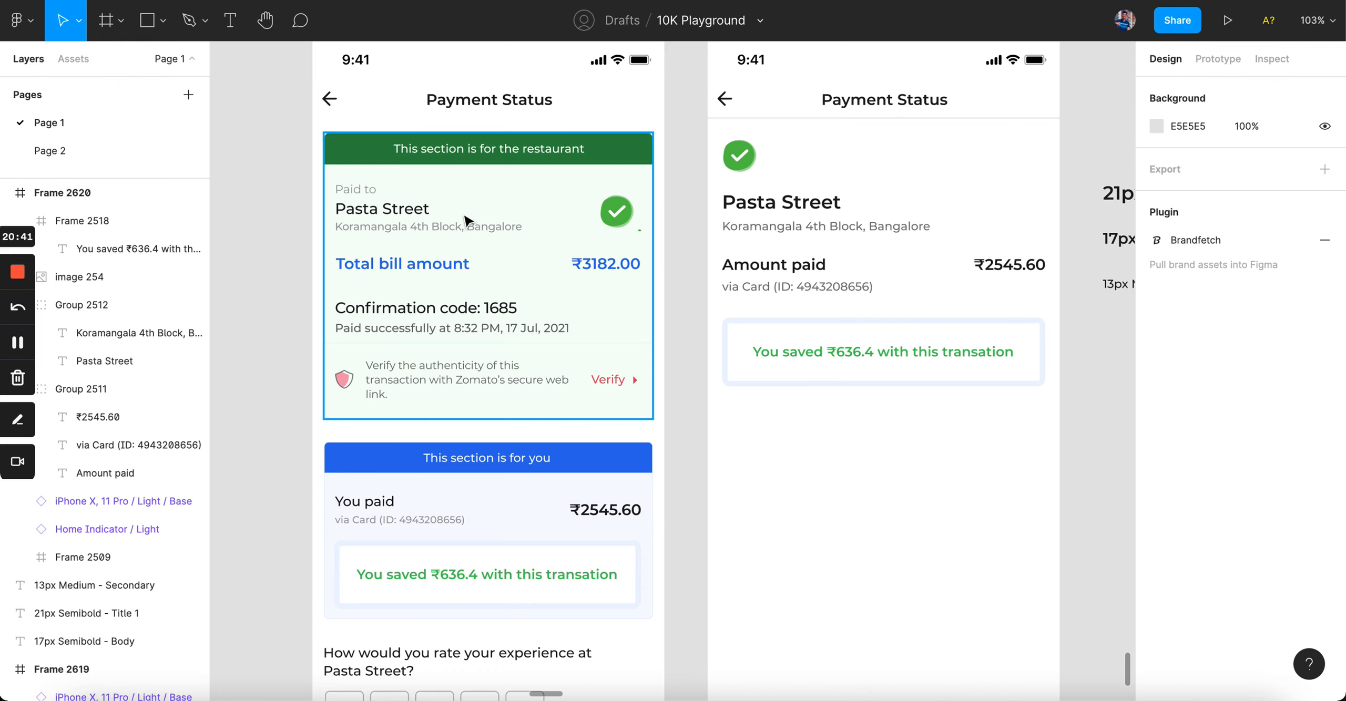
{"action": "scroll", "coordinate": [455, 186], "scroll_direction": "up", "scroll_amount": 4}
{"action": "scroll", "coordinate": [454, 185], "scroll_direction": "down", "scroll_amount": 6}
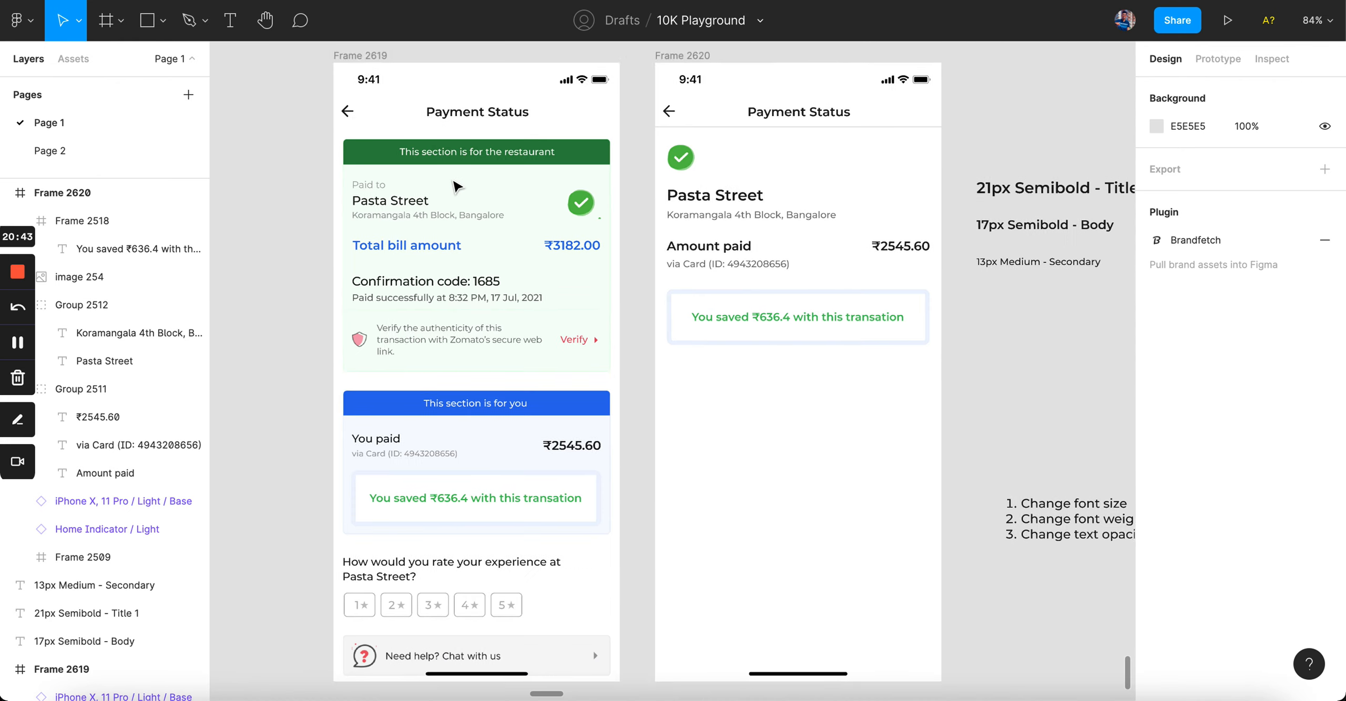
{"action": "scroll", "coordinate": [454, 185], "scroll_direction": "right", "scroll_amount": 2}
{"action": "scroll", "coordinate": [455, 185], "scroll_direction": "down", "scroll_amount": 1}
{"action": "left_click_drag", "start_coordinate": [378, 173], "coordinate": [691, 398]}
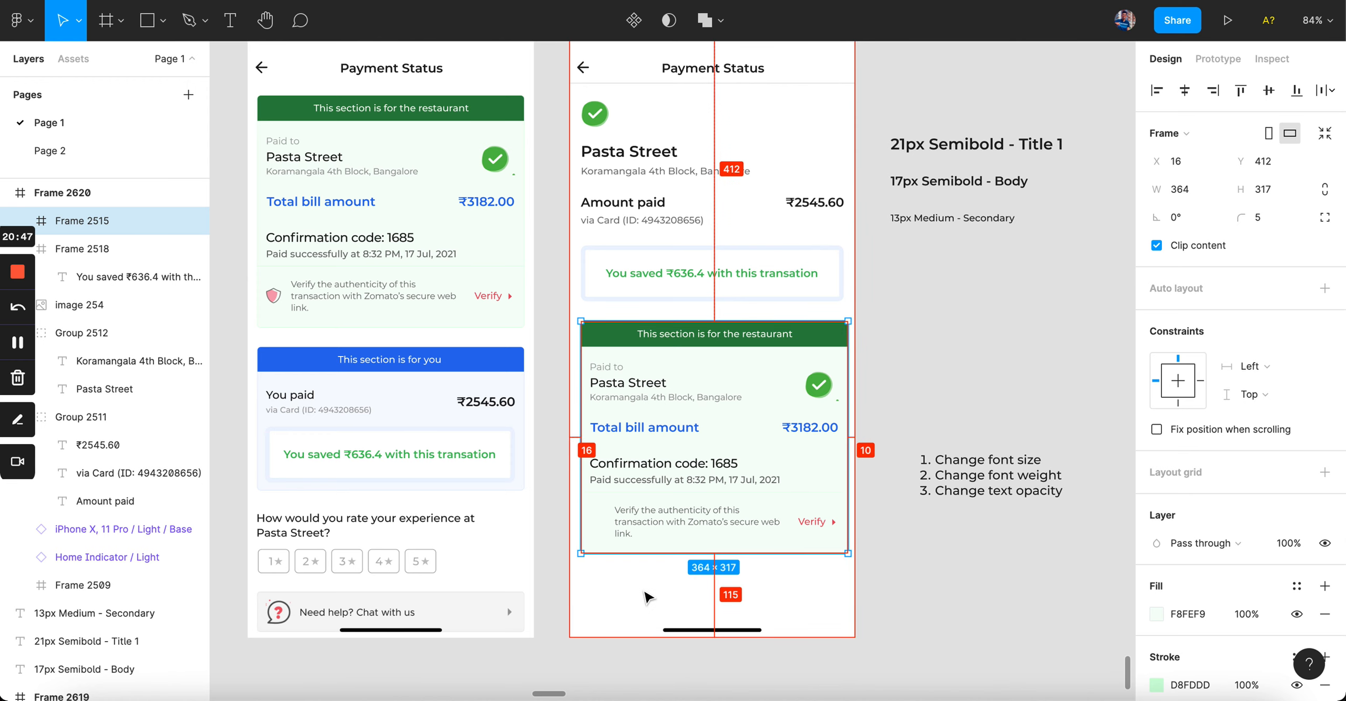
Step: Measure the restaurant section's spacing to the frame and savings card, settling it at X 16, Y 412
{"action": "scroll", "coordinate": [648, 598], "scroll_direction": "up", "scroll_amount": 3}
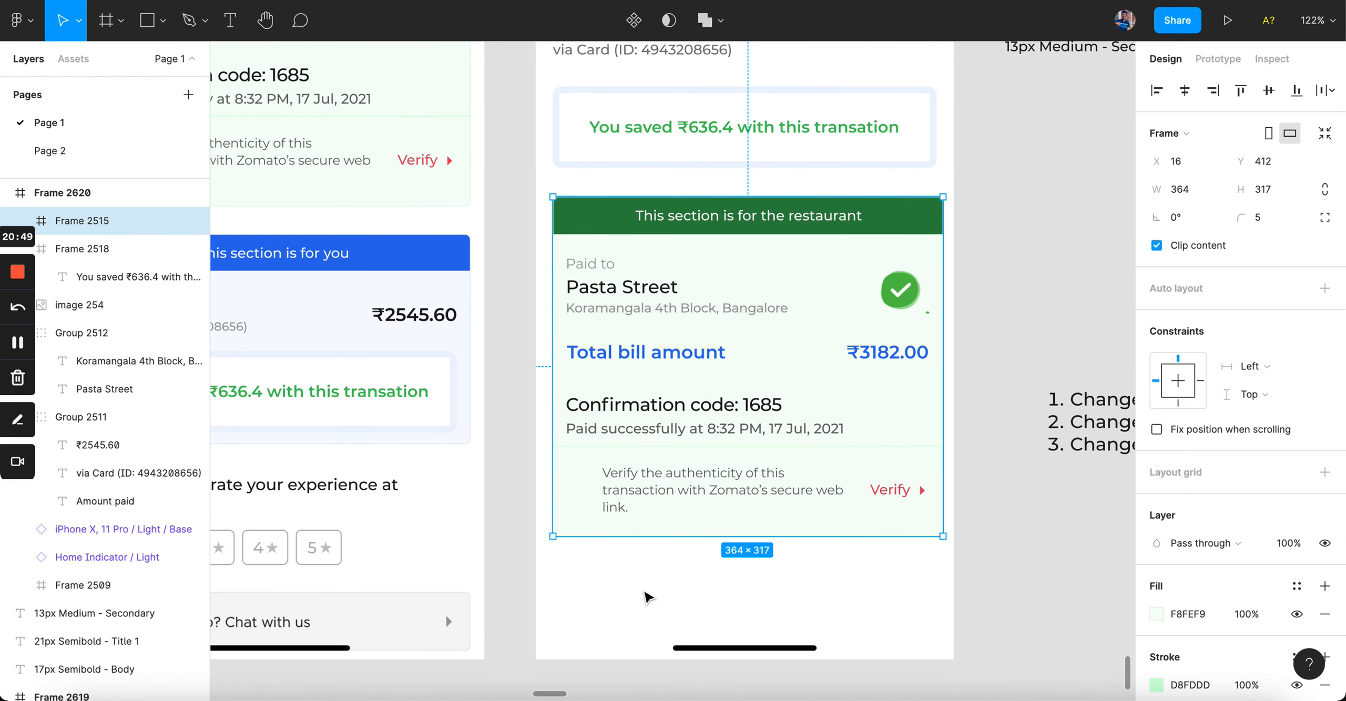
{"action": "scroll", "coordinate": [648, 598], "scroll_direction": "right", "scroll_amount": 1}
{"action": "key", "text": "alt"}
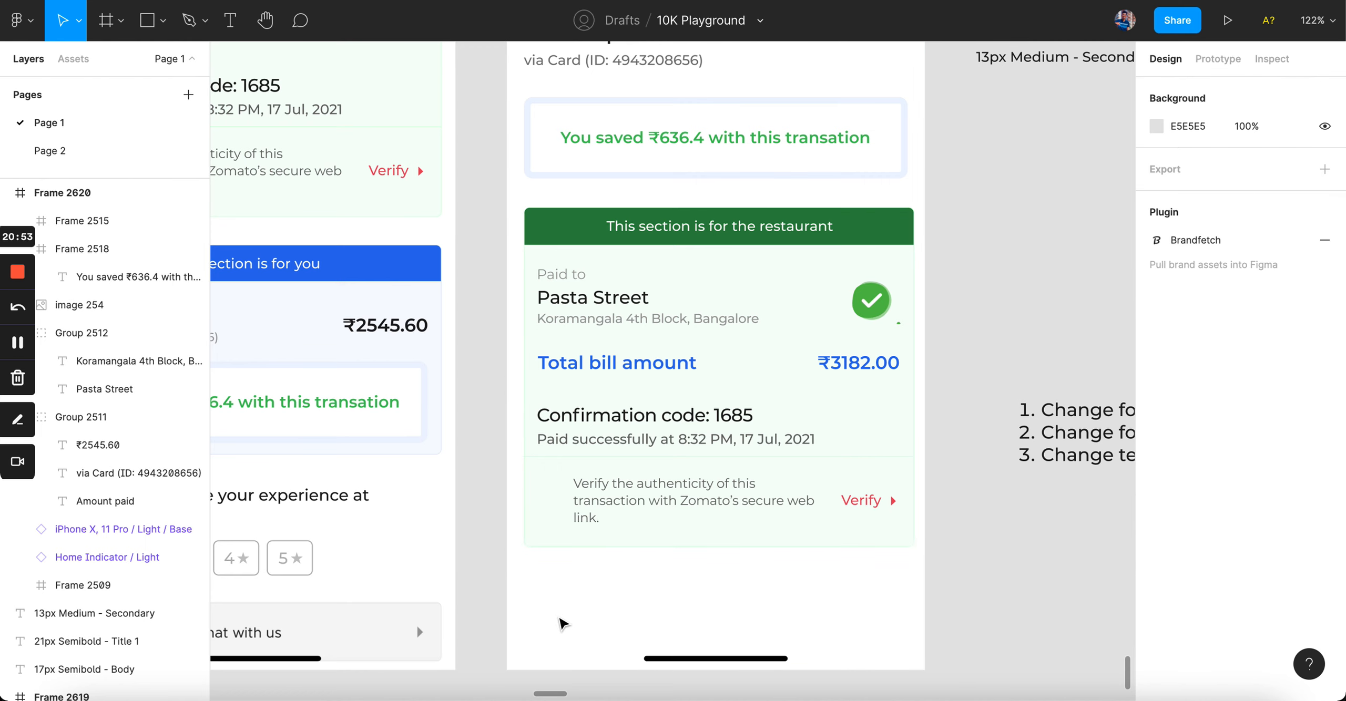
{"action": "scroll", "coordinate": [562, 624], "scroll_direction": "up", "scroll_amount": 1}
{"action": "scroll", "coordinate": [562, 625], "scroll_direction": "right", "scroll_amount": 1}
{"action": "key", "text": "alt"}
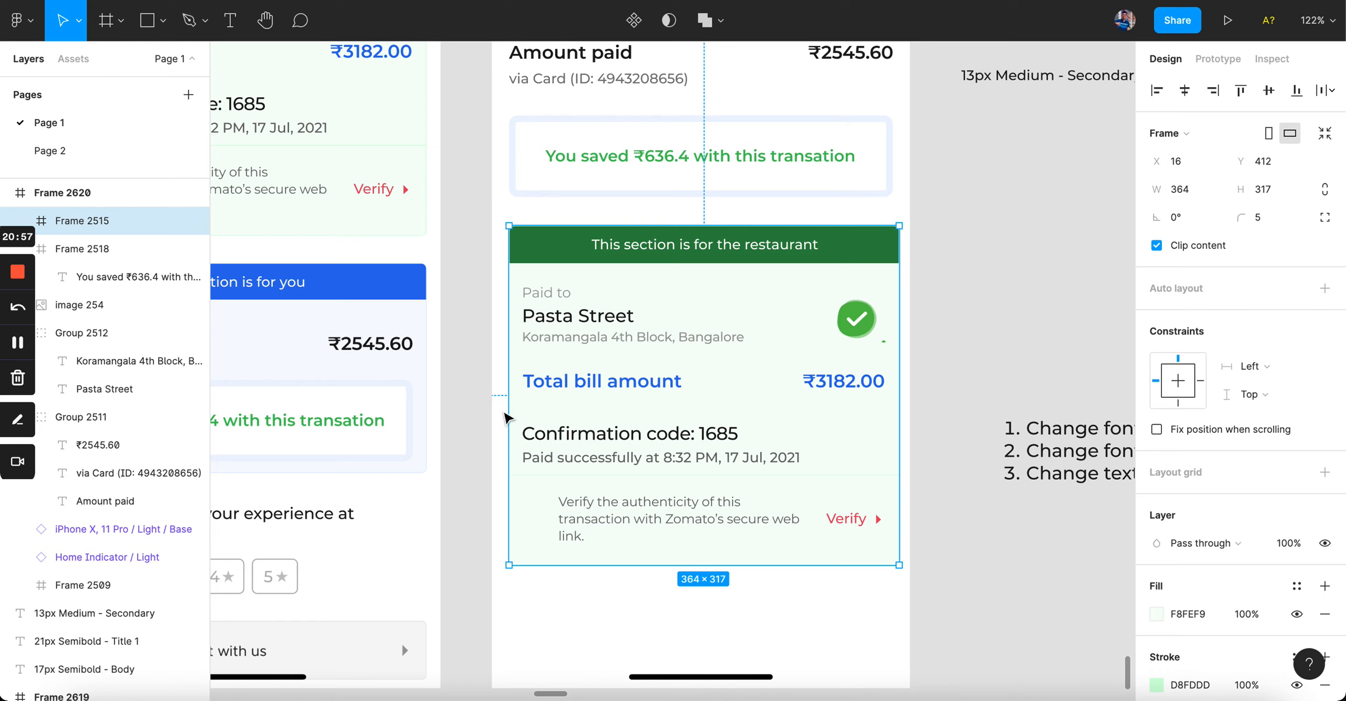
{"action": "key", "text": "alt"}
{"action": "scroll", "coordinate": [595, 216], "scroll_direction": "up", "scroll_amount": 6}
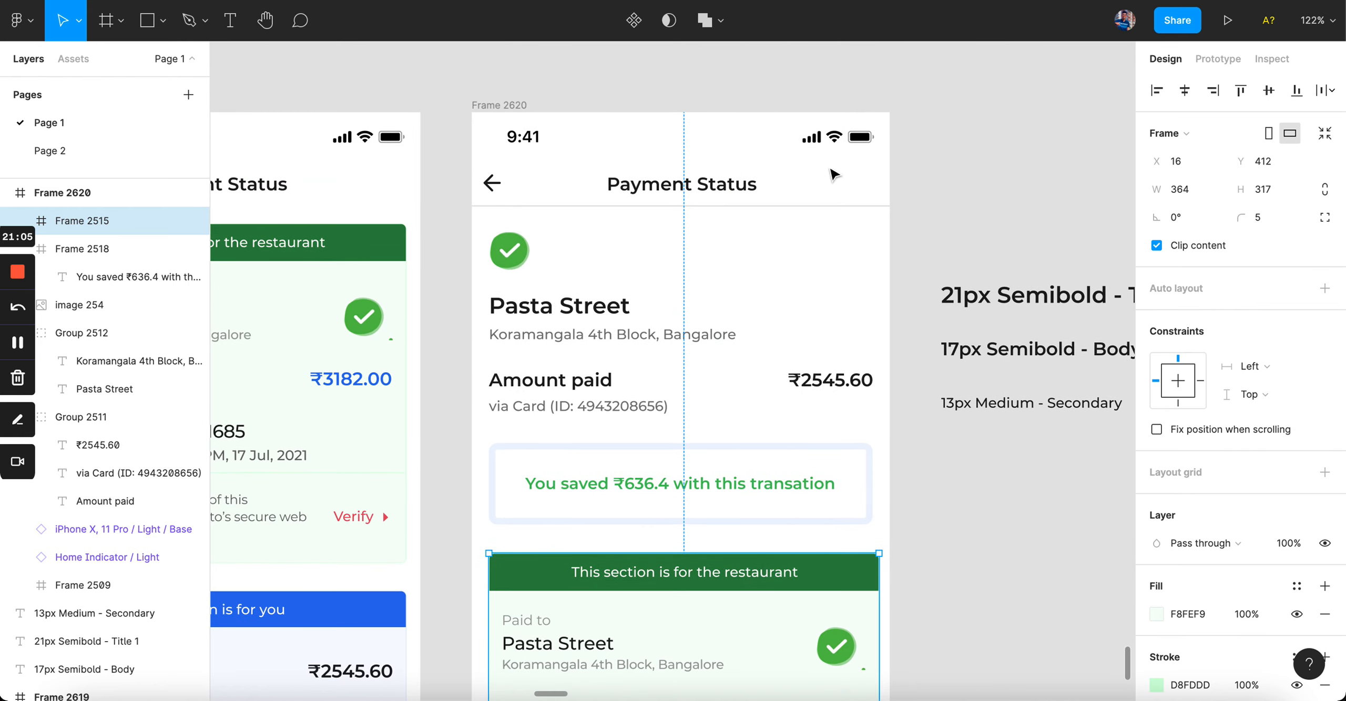
{"action": "scroll", "coordinate": [833, 174], "scroll_direction": "down", "scroll_amount": 6}
{"action": "key", "text": "alt"}
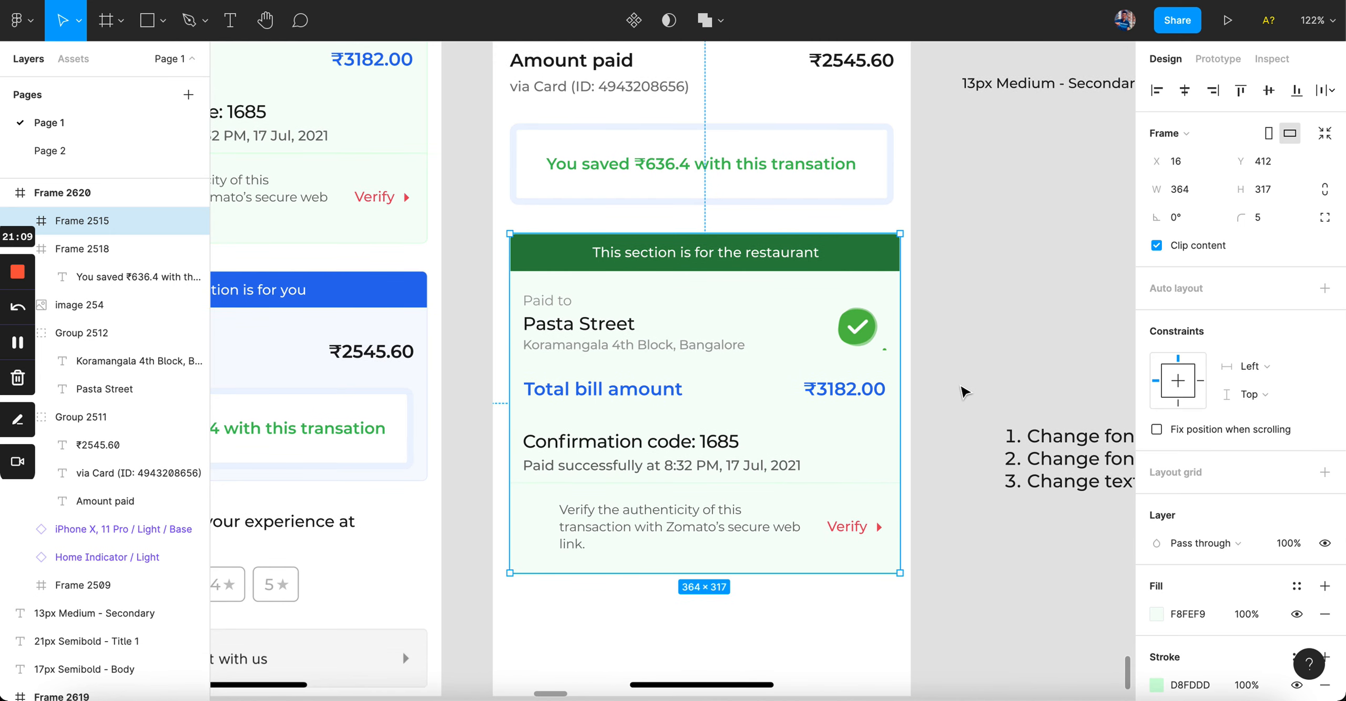
{"action": "scroll", "coordinate": [965, 392], "scroll_direction": "up", "scroll_amount": 2}
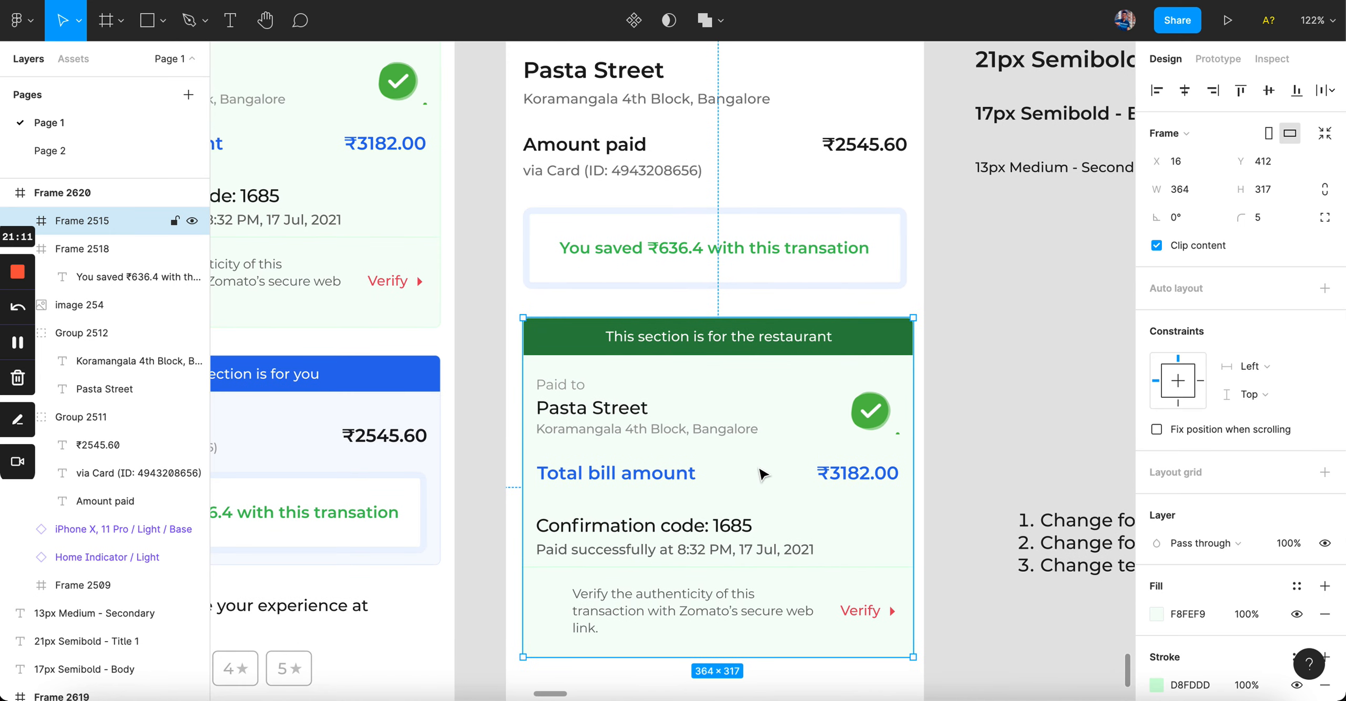
Step: Delete the Paid to, Pasta Street and address text plus the check icon from the restaurant card
{"action": "double_click", "coordinate": [657, 475]}
{"action": "left_click", "coordinate": [646, 429]}
{"action": "left_click", "coordinate": [561, 384], "text": "shift"}
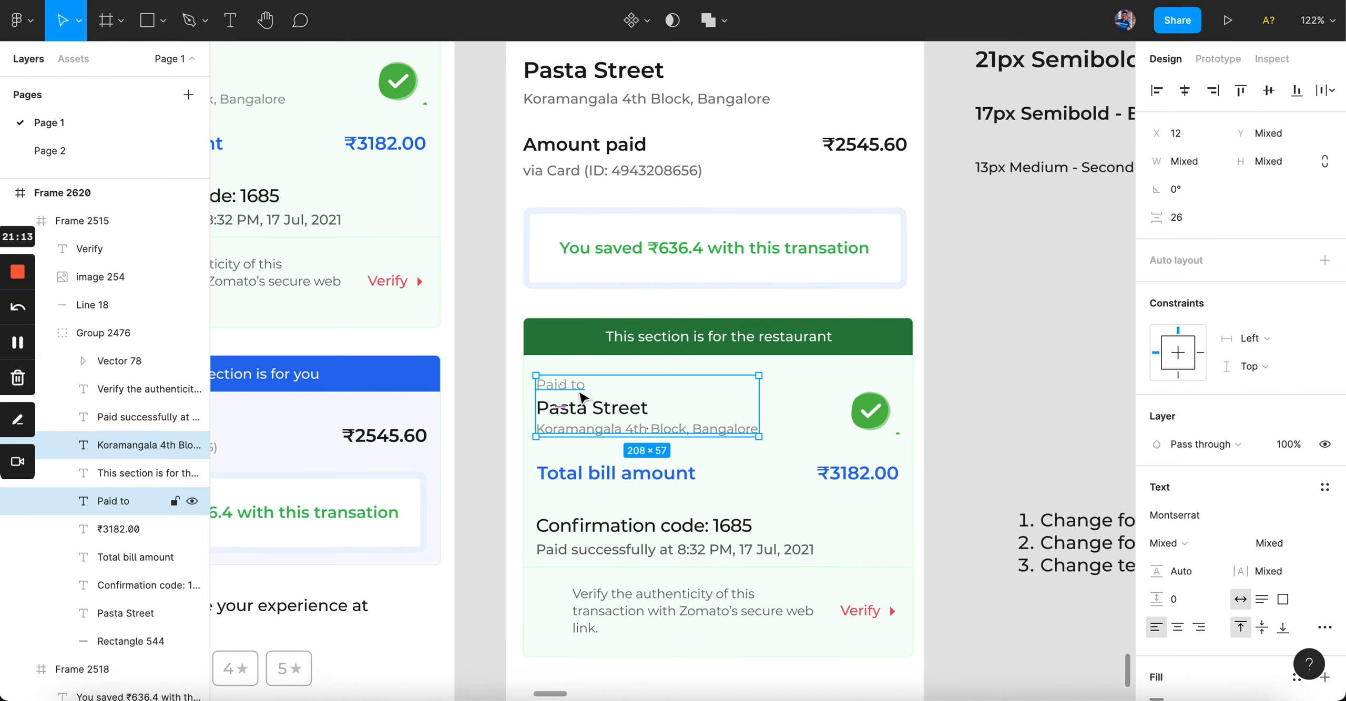
{"action": "left_click", "coordinate": [584, 408], "text": "shift"}
{"action": "left_click", "coordinate": [855, 423], "text": "shift"}
{"action": "key", "text": "Delete"}
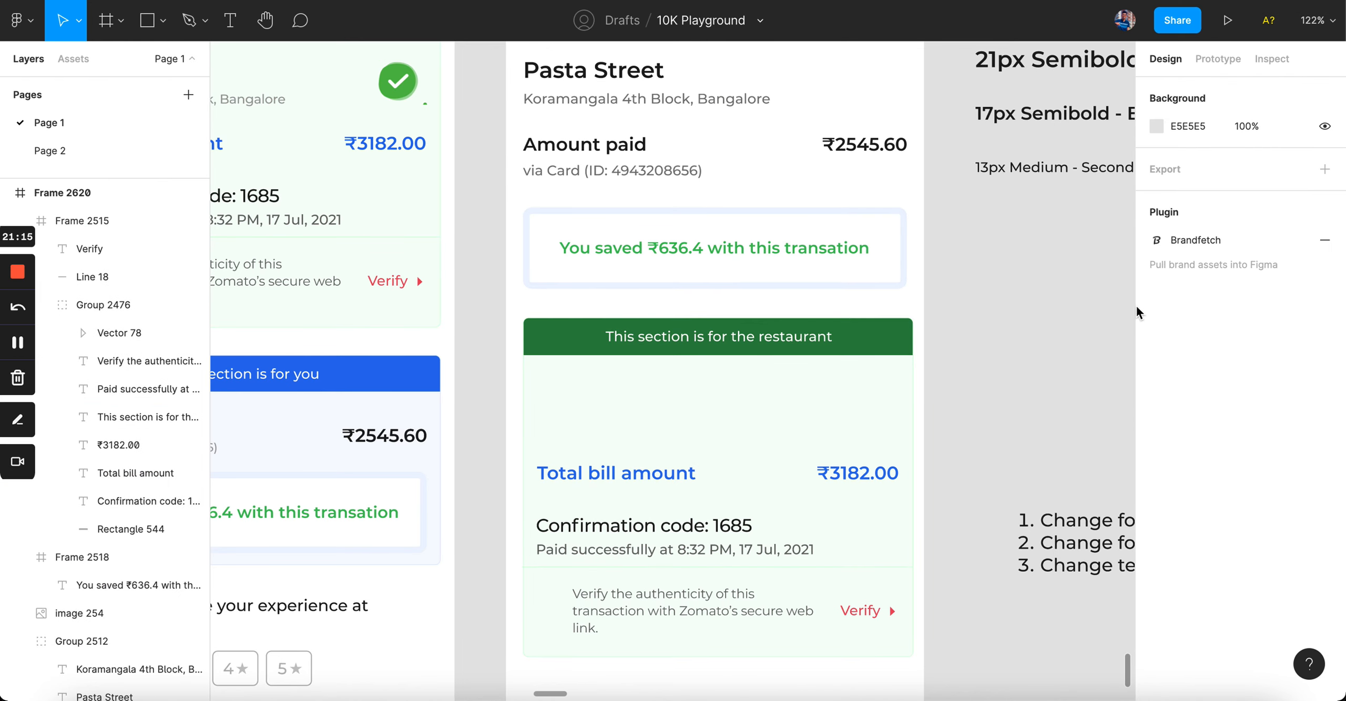
Step: Reposition the Pasta Street title group 16 px below the check icon
{"action": "scroll", "coordinate": [1044, 305], "scroll_direction": "up", "scroll_amount": 3}
{"action": "scroll", "coordinate": [1041, 264], "scroll_direction": "down", "scroll_amount": 3}
{"action": "left_click", "coordinate": [664, 184]}
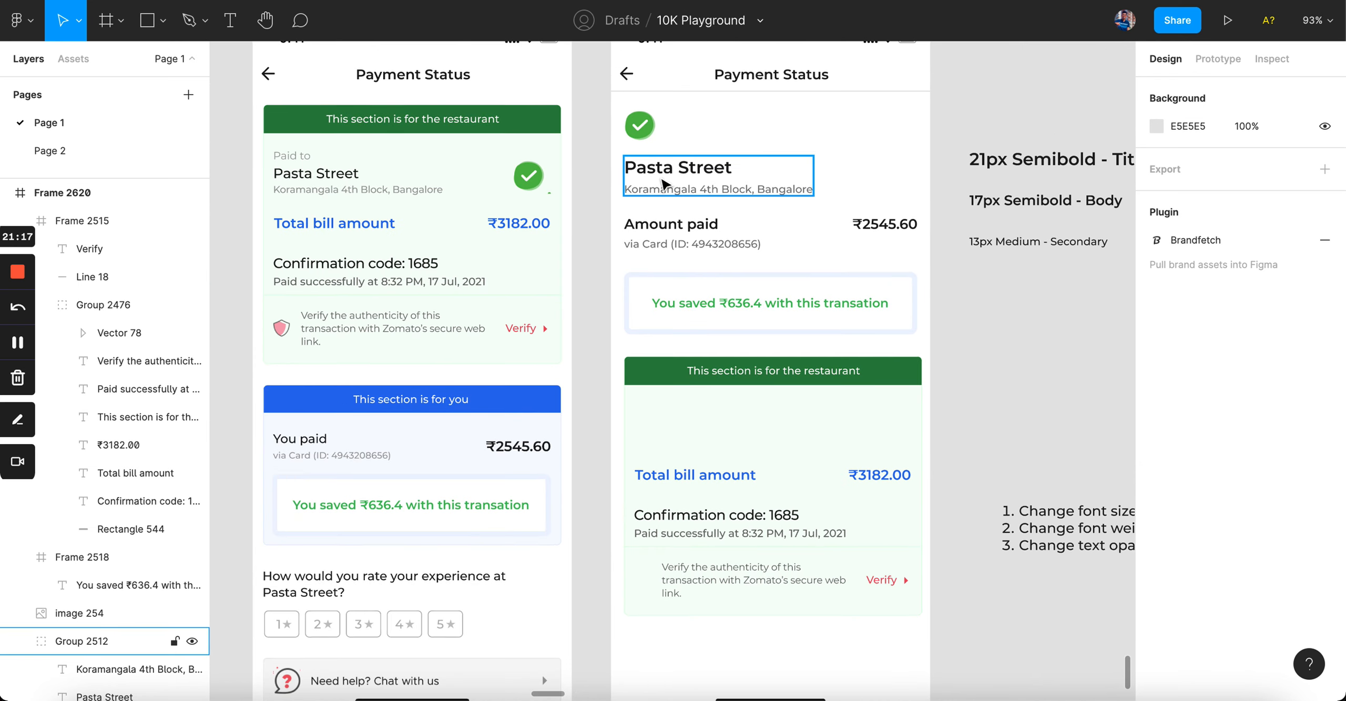
{"action": "scroll", "coordinate": [715, 129], "scroll_direction": "up", "scroll_amount": 4}
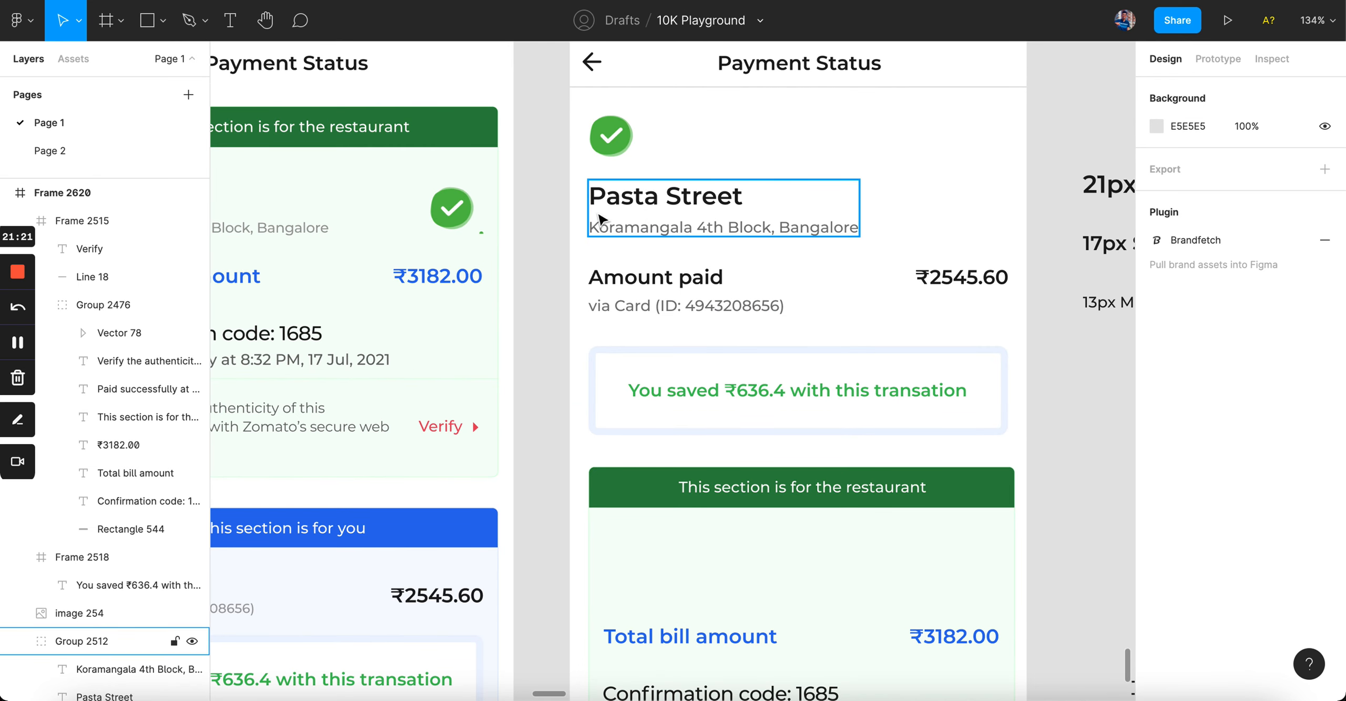
{"action": "scroll", "coordinate": [568, 208], "scroll_direction": "down", "scroll_amount": 4}
{"action": "scroll", "coordinate": [567, 208], "scroll_direction": "up", "scroll_amount": 6}
{"action": "scroll", "coordinate": [567, 208], "scroll_direction": "down", "scroll_amount": 3}
{"action": "scroll", "coordinate": [567, 213], "scroll_direction": "down", "scroll_amount": 3}
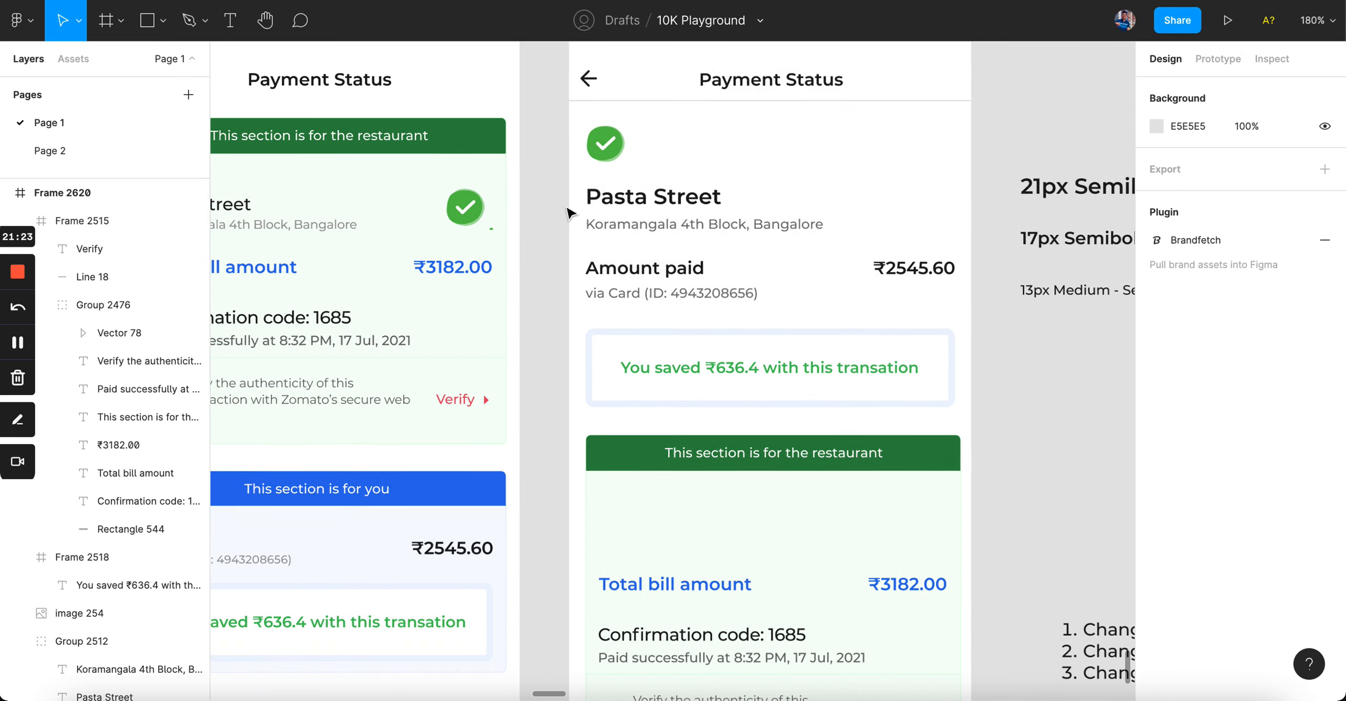
{"action": "scroll", "coordinate": [565, 215], "scroll_direction": "up", "scroll_amount": 1}
{"action": "scroll", "coordinate": [547, 237], "scroll_direction": "right", "scroll_amount": 1}
{"action": "left_click_drag", "start_coordinate": [542, 242], "coordinate": [933, 438]}
{"action": "left_click", "coordinate": [1006, 481]}
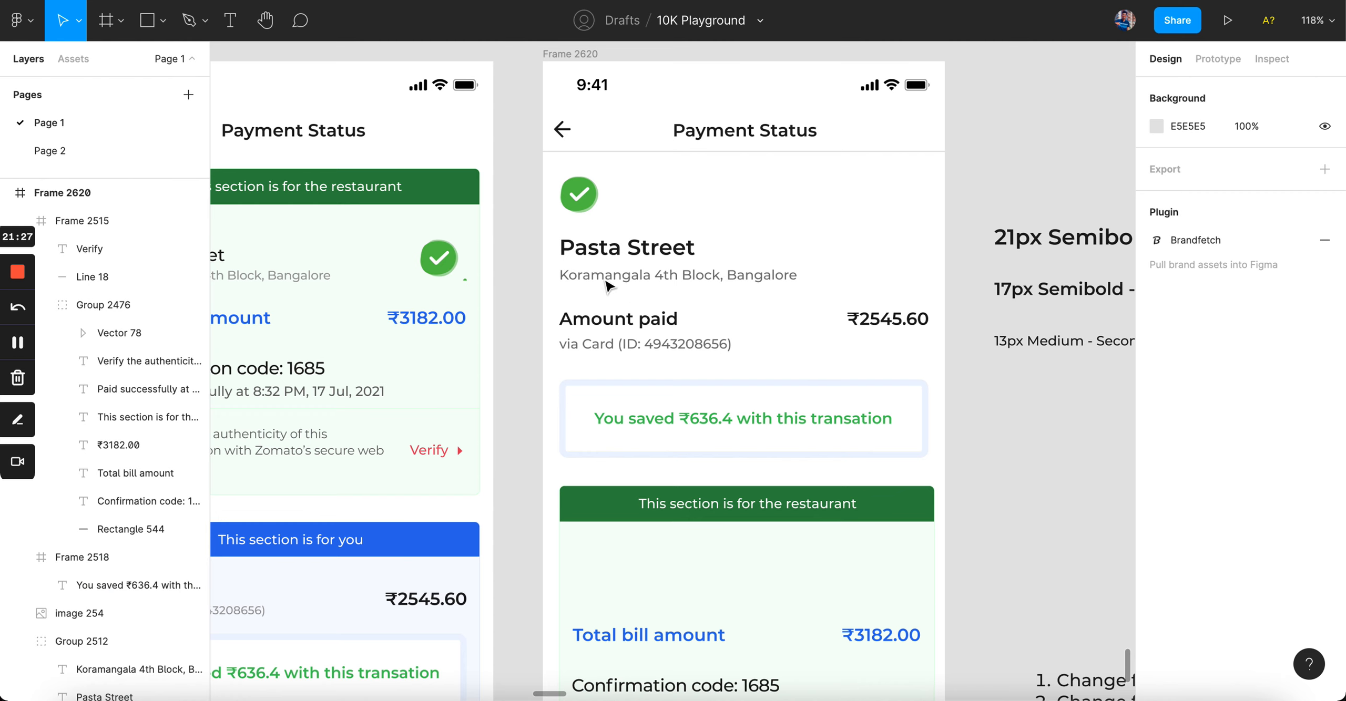
{"action": "left_click_drag", "start_coordinate": [608, 287], "coordinate": [608, 282]}
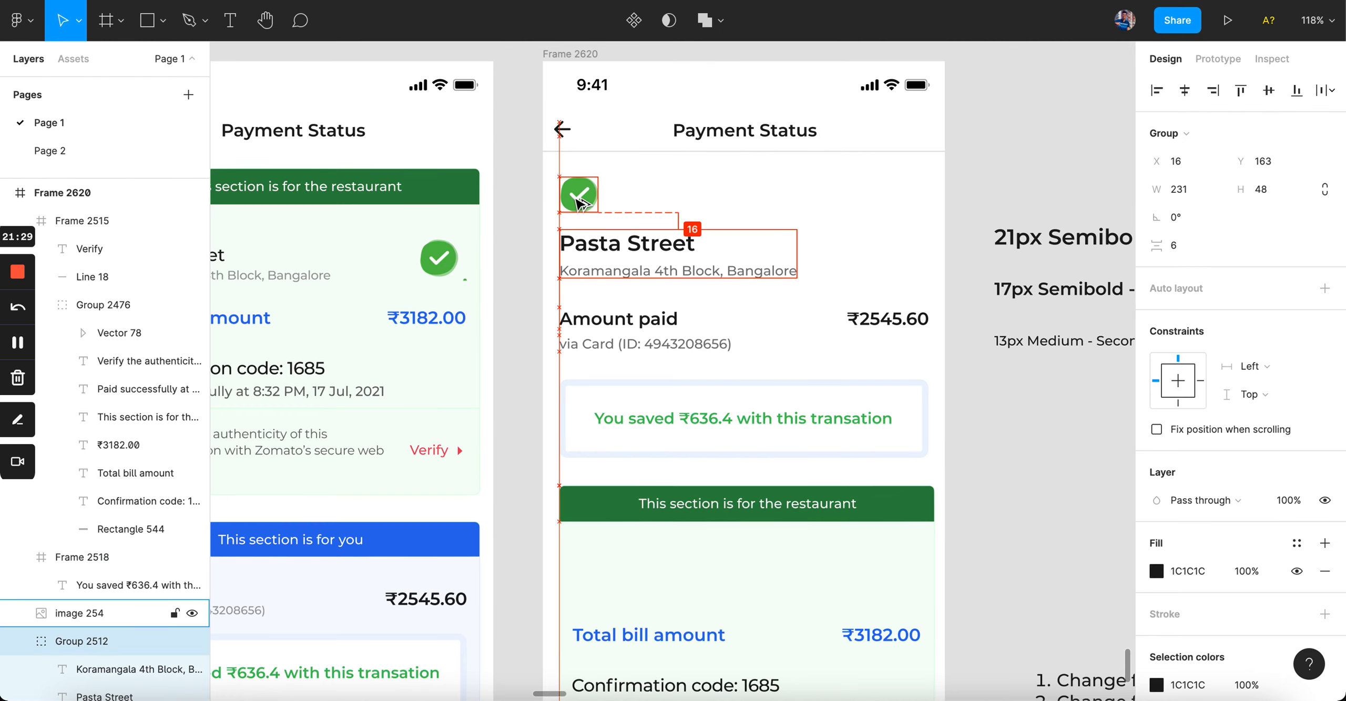
Step: Move the Amount paid row up to Y 231 and the savings card to Y 306
{"action": "left_click", "coordinate": [625, 343]}
{"action": "key", "text": "shift+Up"}
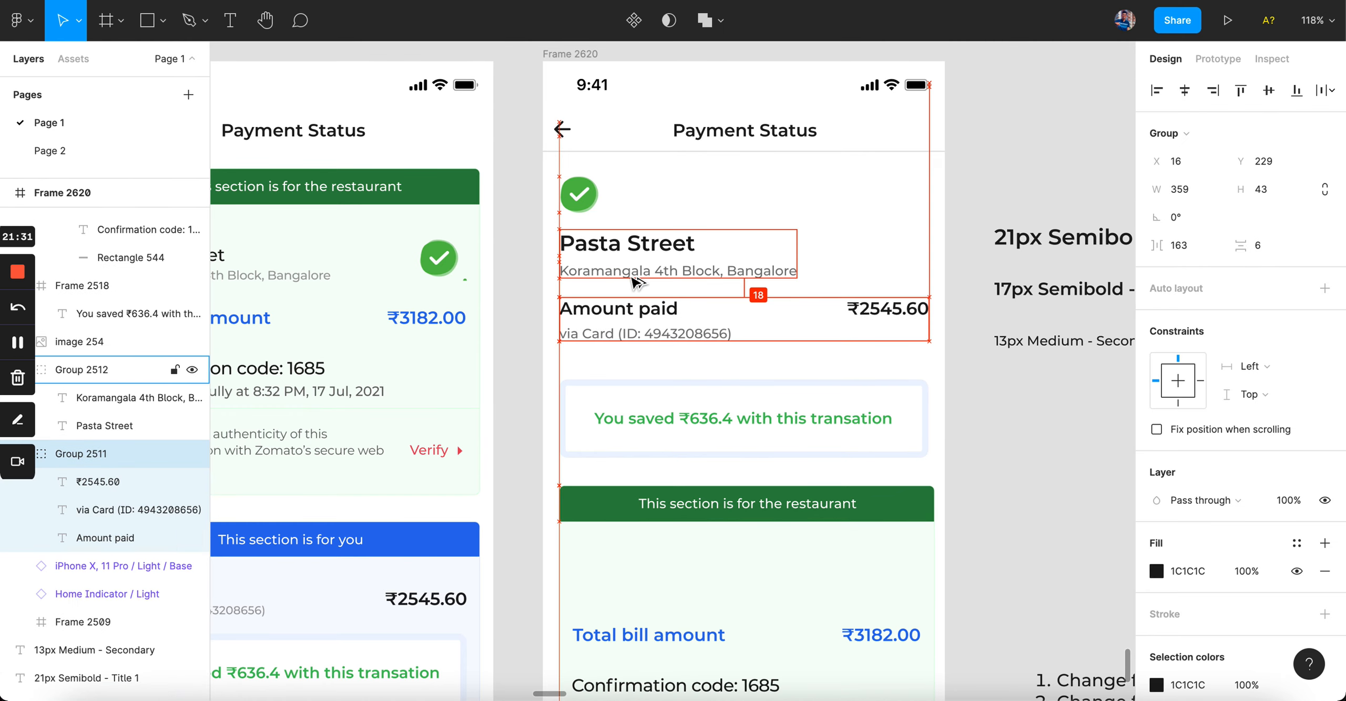
{"action": "key", "text": "Down"}
{"action": "key", "text": "Down"}
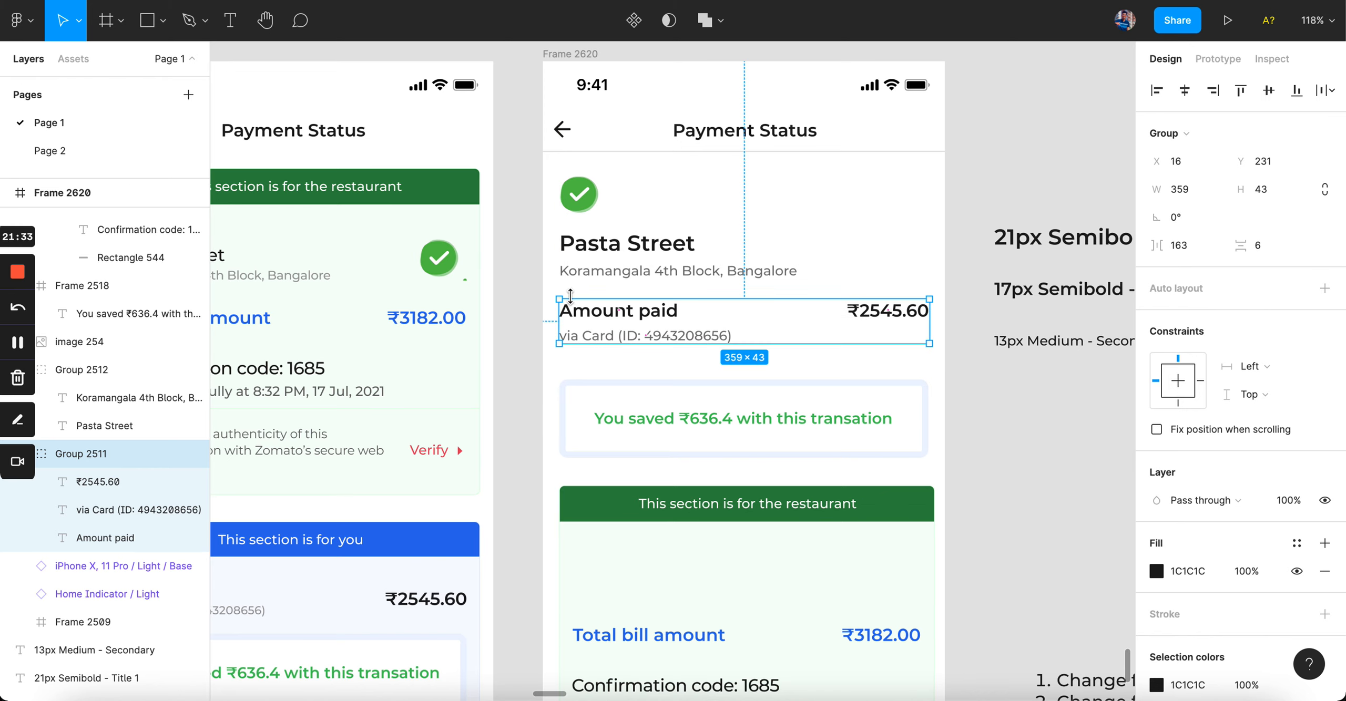
{"action": "left_click", "coordinate": [518, 298]}
{"action": "left_click", "coordinate": [642, 401]}
{"action": "key", "text": "shift+Up"}
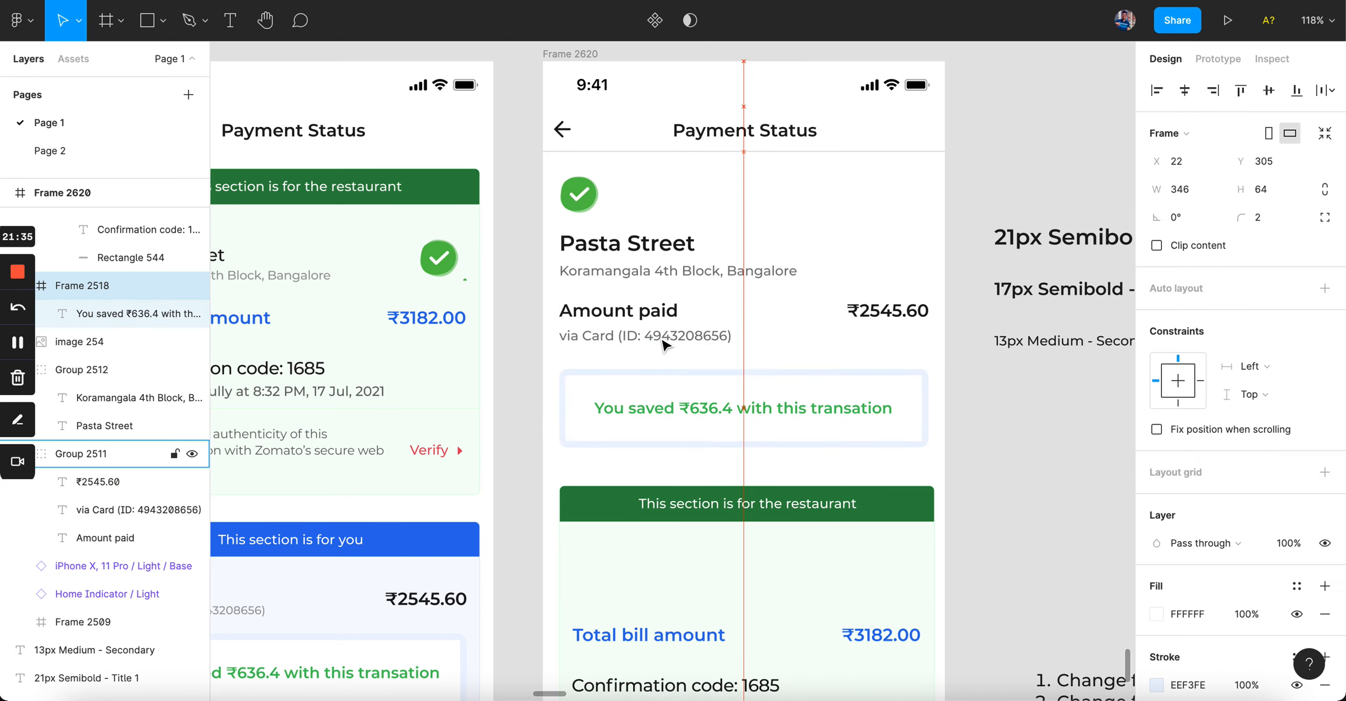
{"action": "key", "text": "Up"}
{"action": "key", "text": "Up"}
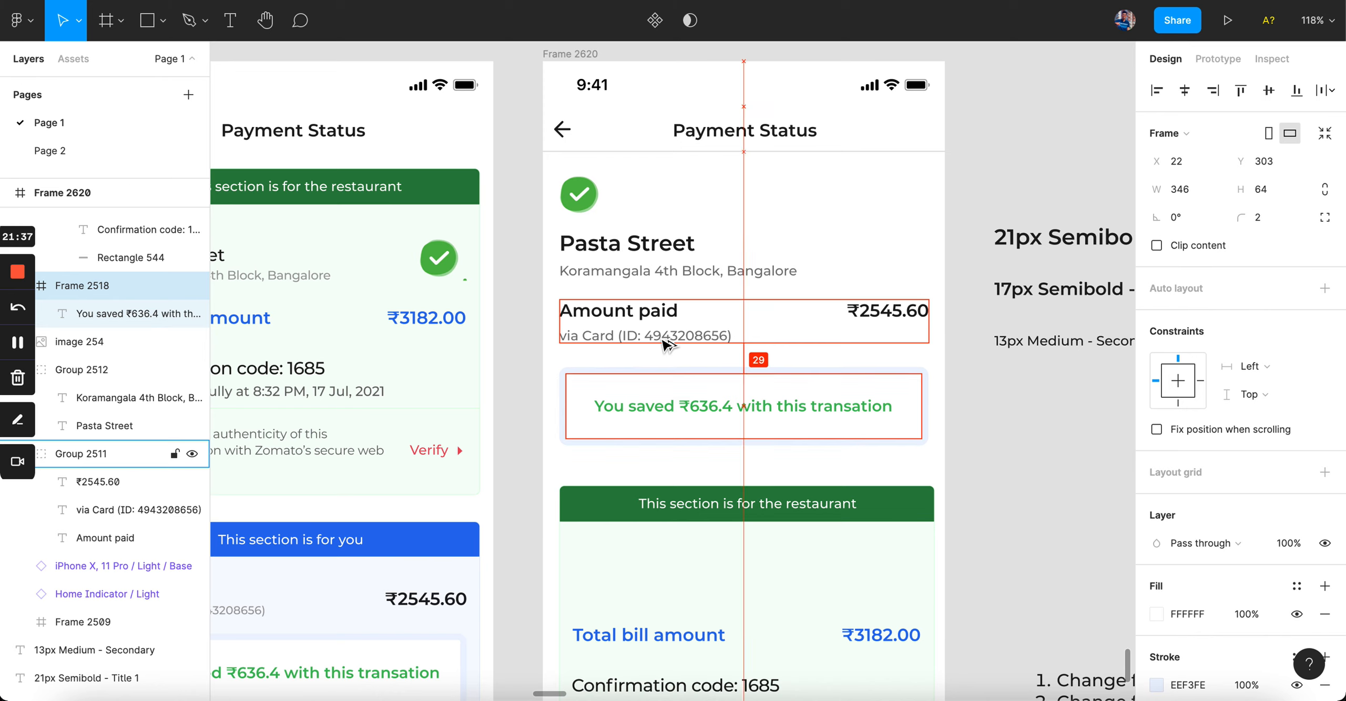
{"action": "key", "text": "Up"}
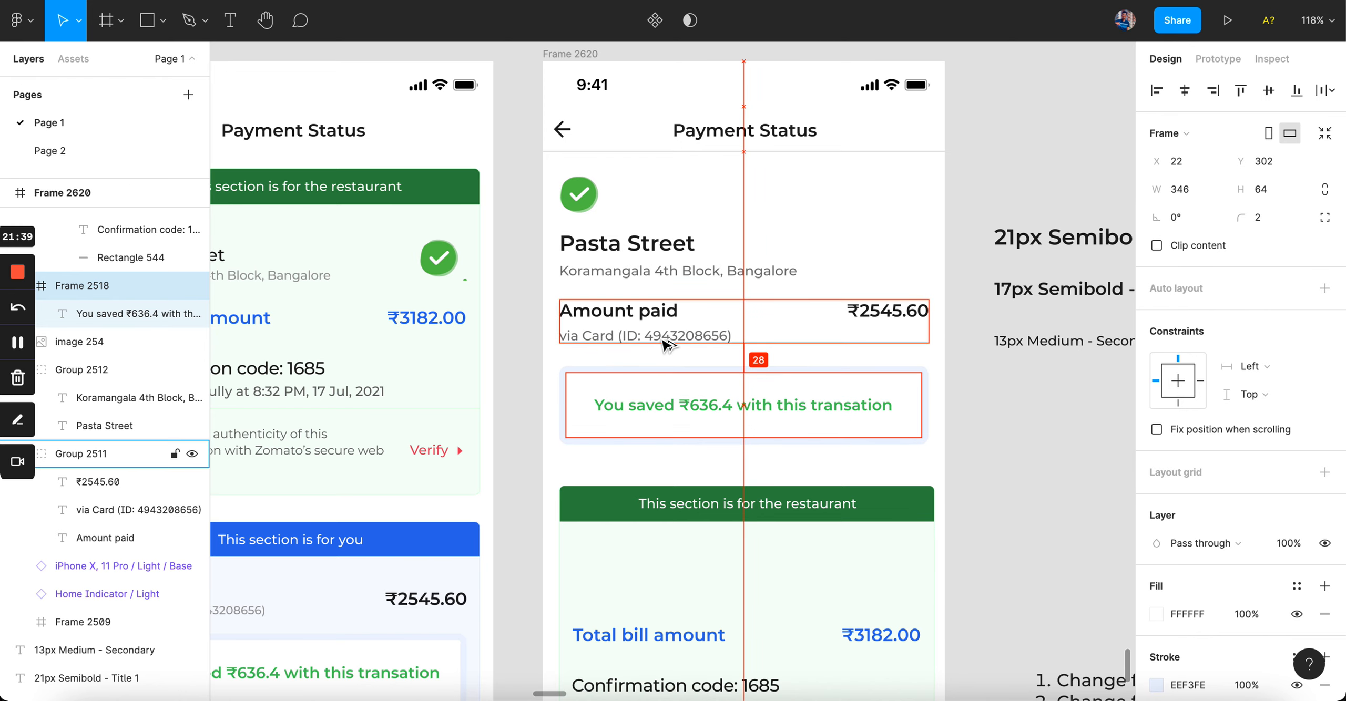
{"action": "key", "text": "Down"}
{"action": "key", "text": "Down"}
{"action": "key", "text": "Down"}
{"action": "key", "text": "Down"}
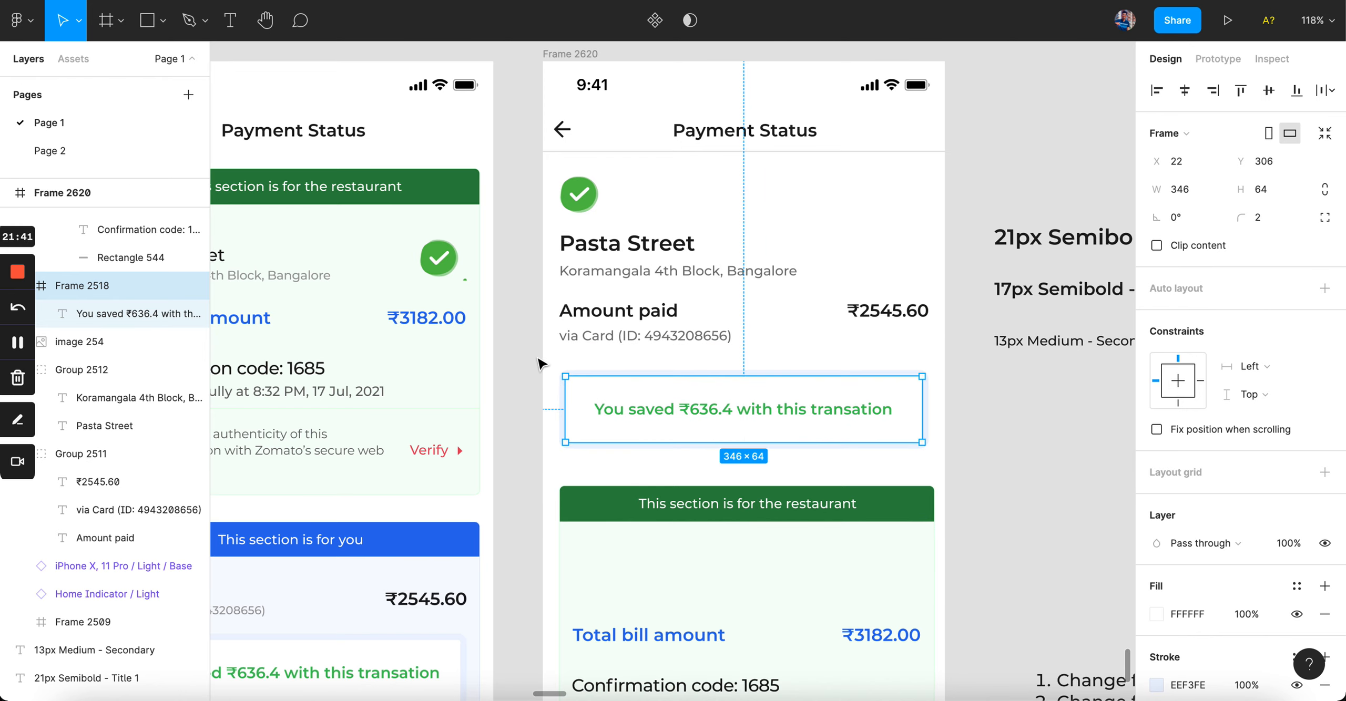
{"action": "left_click", "coordinate": [498, 366]}
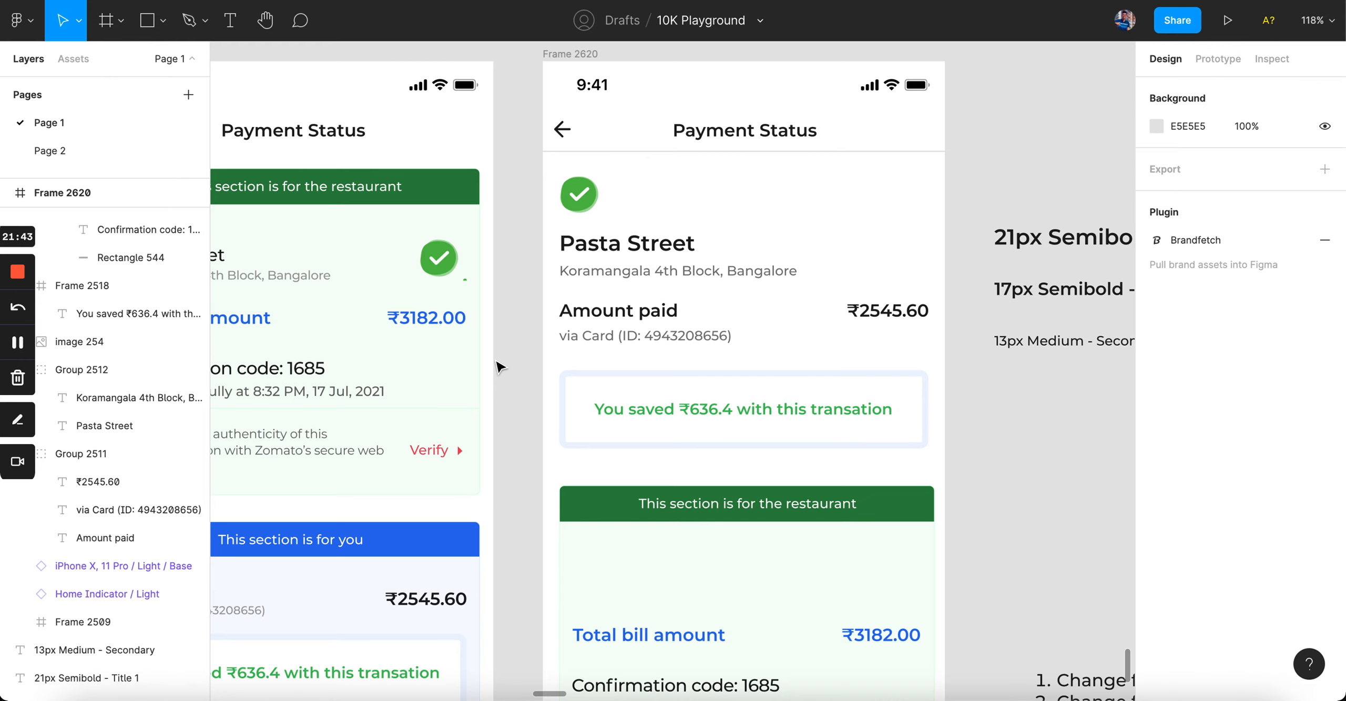
Step: Duplicate the 21px Semibold Title 1 label and place the copy right of the type labels
{"action": "scroll", "coordinate": [378, 371], "scroll_direction": "right", "scroll_amount": 5}
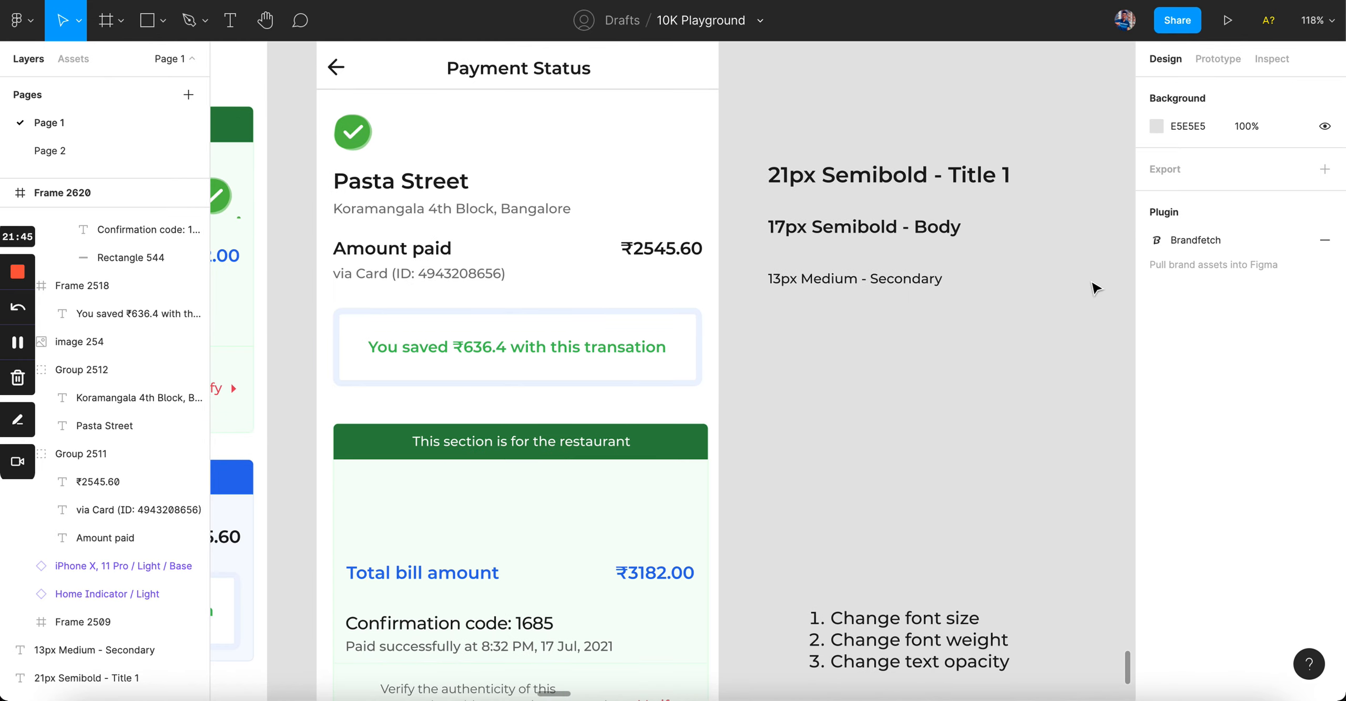
{"action": "scroll", "coordinate": [674, 356], "scroll_direction": "up", "scroll_amount": 5}
{"action": "scroll", "coordinate": [673, 356], "scroll_direction": "down", "scroll_amount": 5}
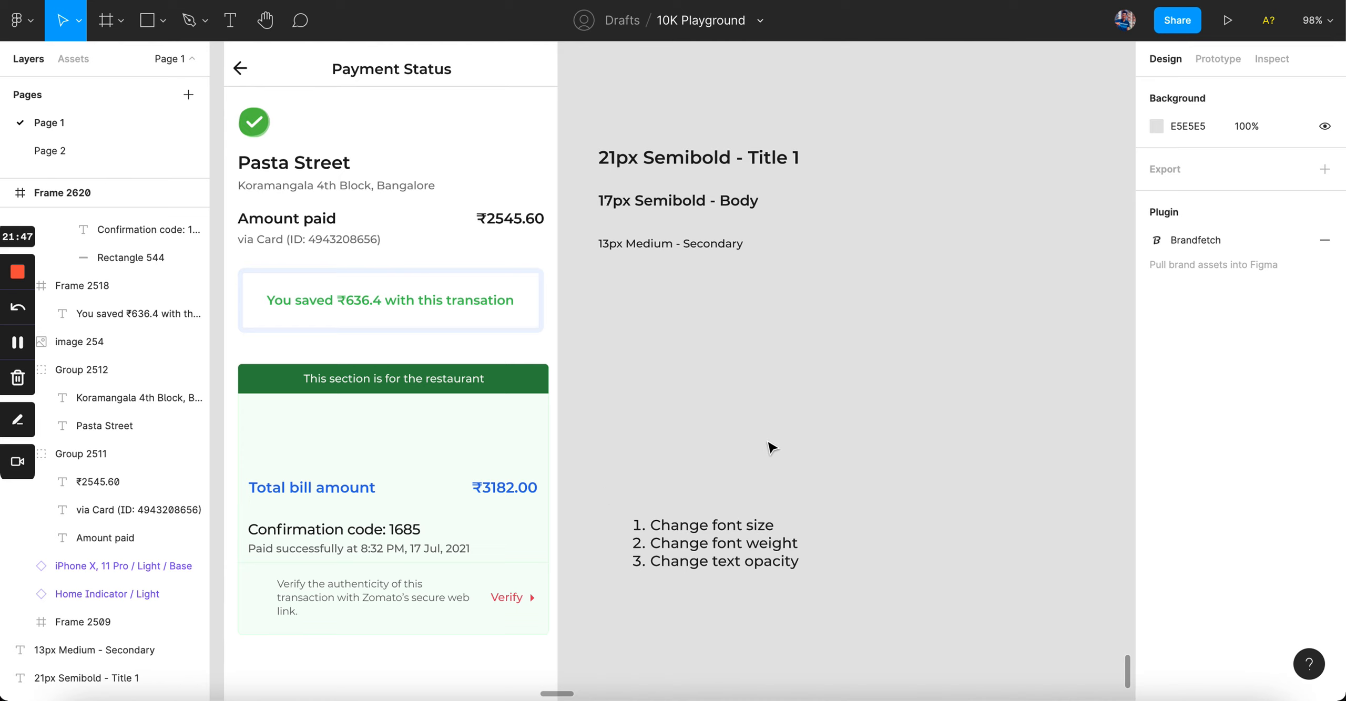
{"action": "scroll", "coordinate": [683, 376], "scroll_direction": "up", "scroll_amount": 4}
{"action": "scroll", "coordinate": [605, 364], "scroll_direction": "up", "scroll_amount": 4}
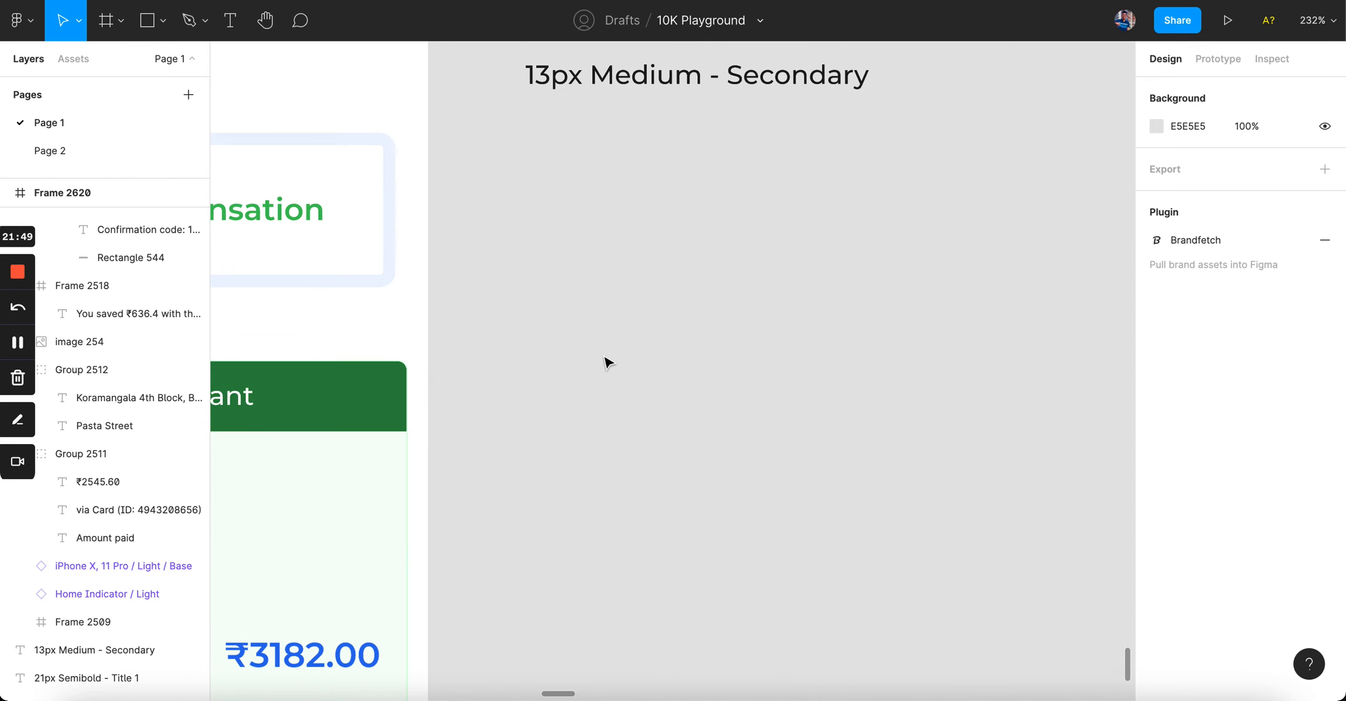
{"action": "scroll", "coordinate": [652, 285], "scroll_direction": "down", "scroll_amount": 5}
{"action": "scroll", "coordinate": [661, 286], "scroll_direction": "up", "scroll_amount": 4}
{"action": "scroll", "coordinate": [661, 285], "scroll_direction": "right", "scroll_amount": 3}
{"action": "left_click_drag", "start_coordinate": [523, 266], "coordinate": [848, 267]}
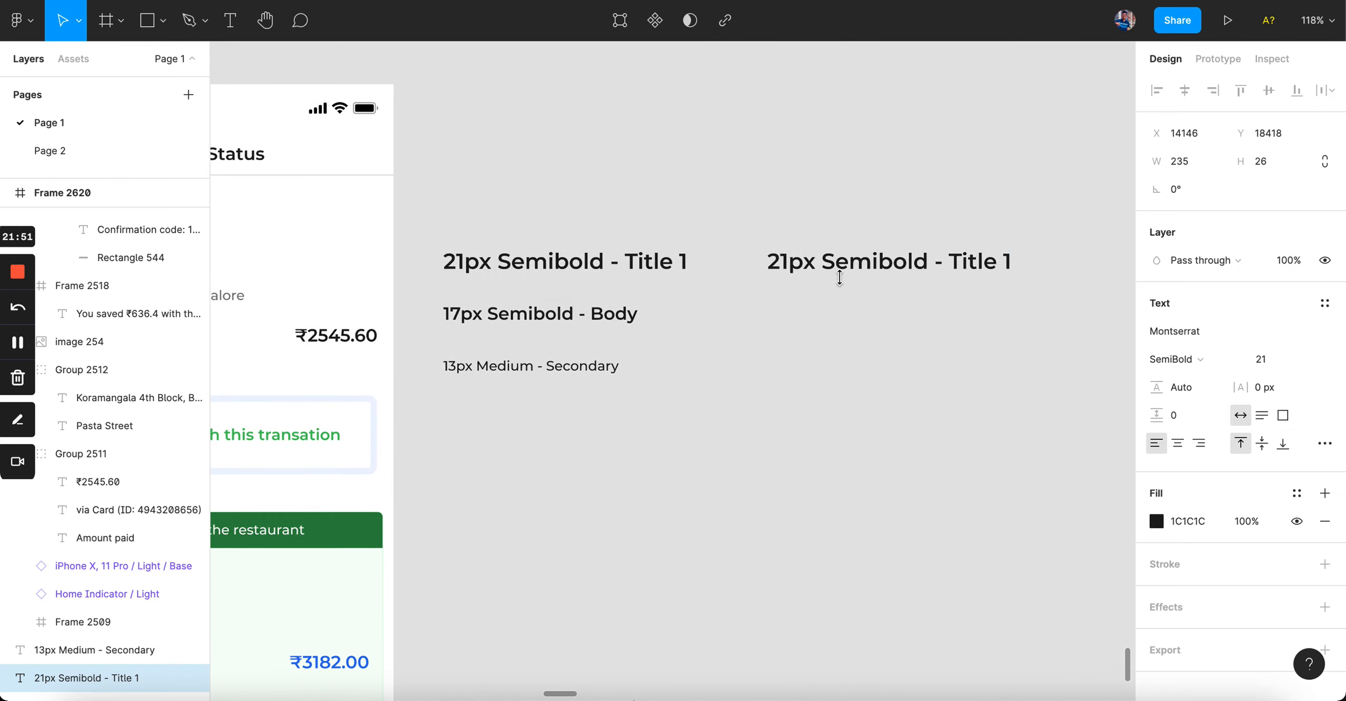
{"action": "scroll", "coordinate": [711, 267], "scroll_direction": "right", "scroll_amount": 5}
{"action": "left_click_drag", "start_coordinate": [711, 267], "coordinate": [880, 267]}
{"action": "scroll", "coordinate": [784, 276], "scroll_direction": "right", "scroll_amount": 3}
Step: Rewrite the copied label as a list of 4, 8, 12, 16, 20, 24, 28, 32, 36, 40 on separate lines
{"action": "key", "text": "Return"}
{"action": "type", "text": "4,"}
{"action": "key", "text": "BackSpace"}
{"action": "key", "text": "Return"}
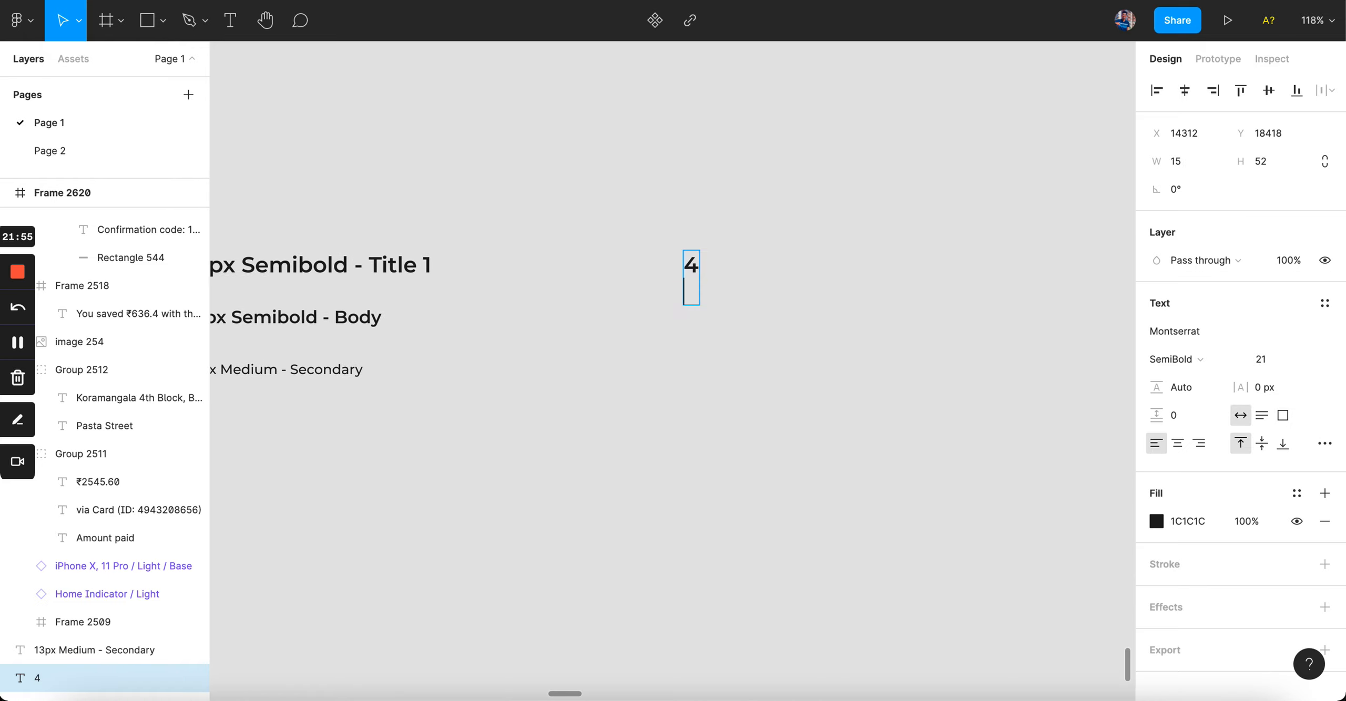
{"action": "type", "text": "8"}
{"action": "key", "text": "Return"}
{"action": "type", "text": "16"}
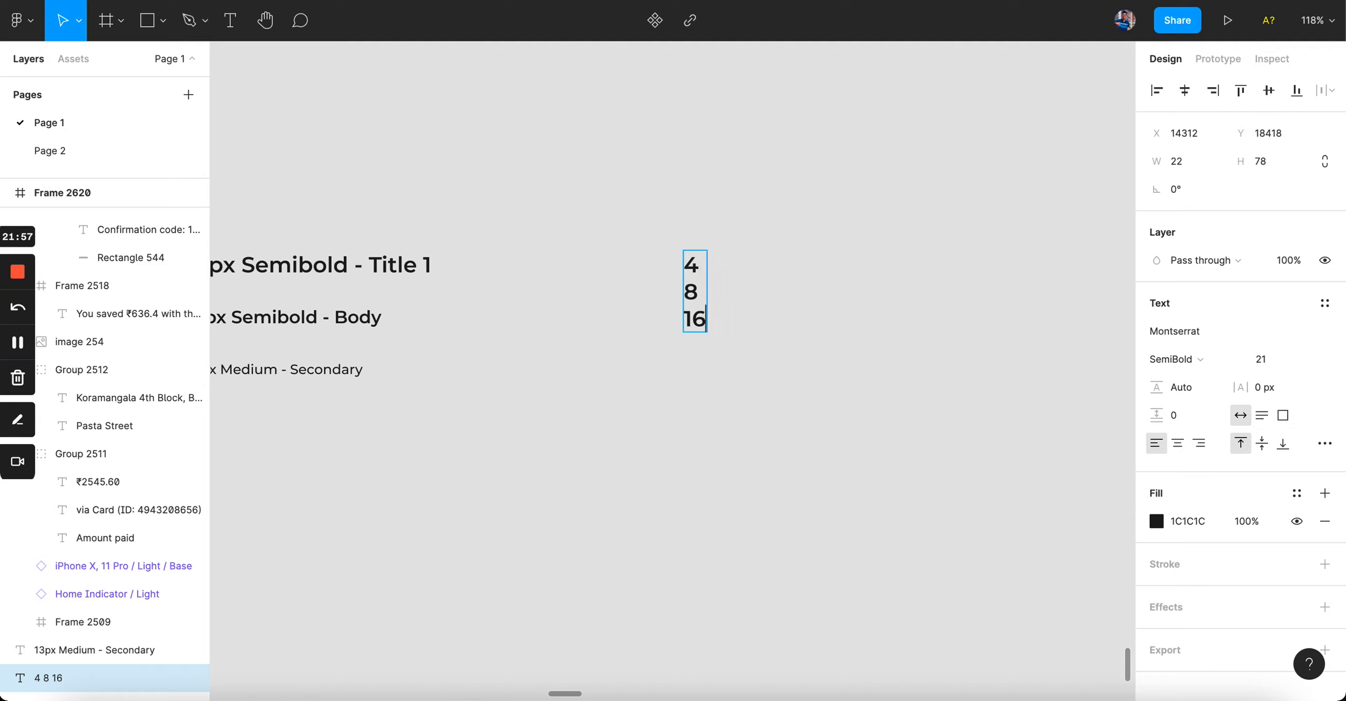
{"action": "key", "text": "BackSpace"}
{"action": "key", "text": "BackSpace"}
{"action": "type", "text": "12"}
{"action": "key", "text": "Return"}
{"action": "type", "text": "16"}
{"action": "key", "text": "Return"}
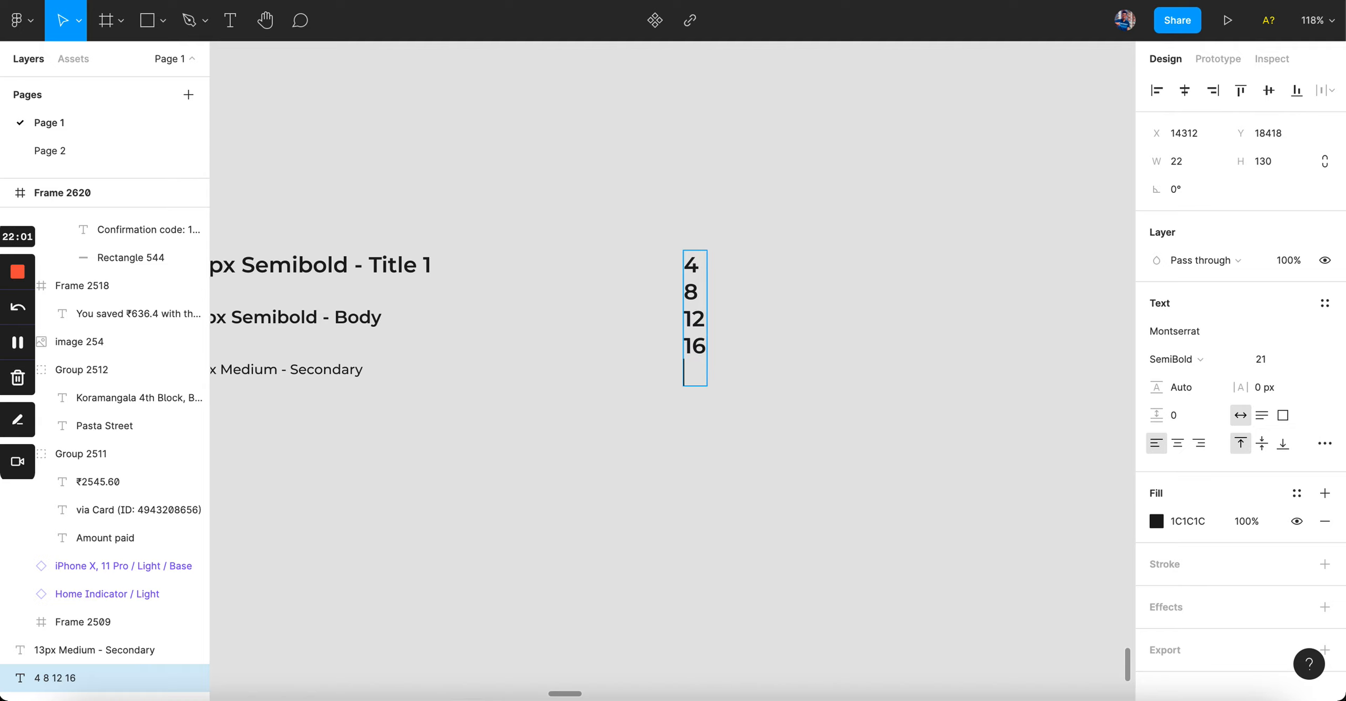
{"action": "type", "text": "20"}
{"action": "key", "text": "Return"}
{"action": "type", "text": "24"}
{"action": "key", "text": "Return"}
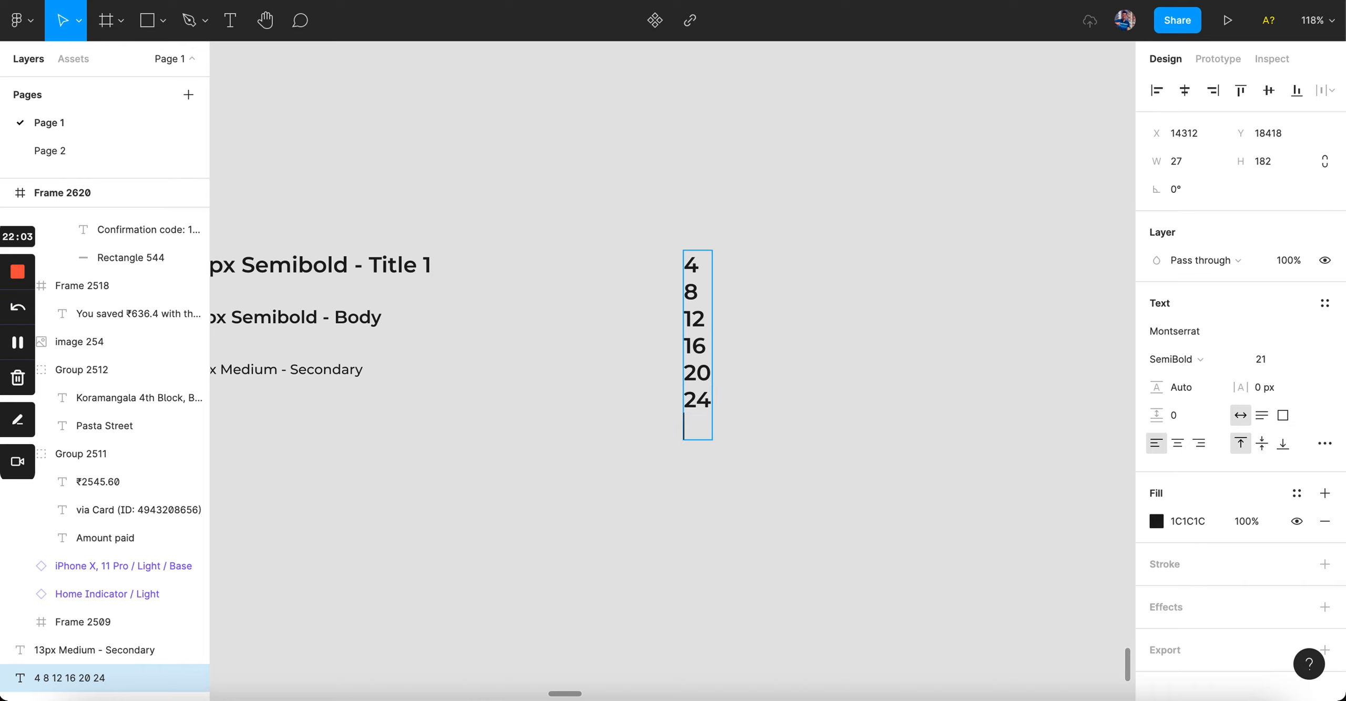
{"action": "type", "text": "28"}
{"action": "key", "text": "Return"}
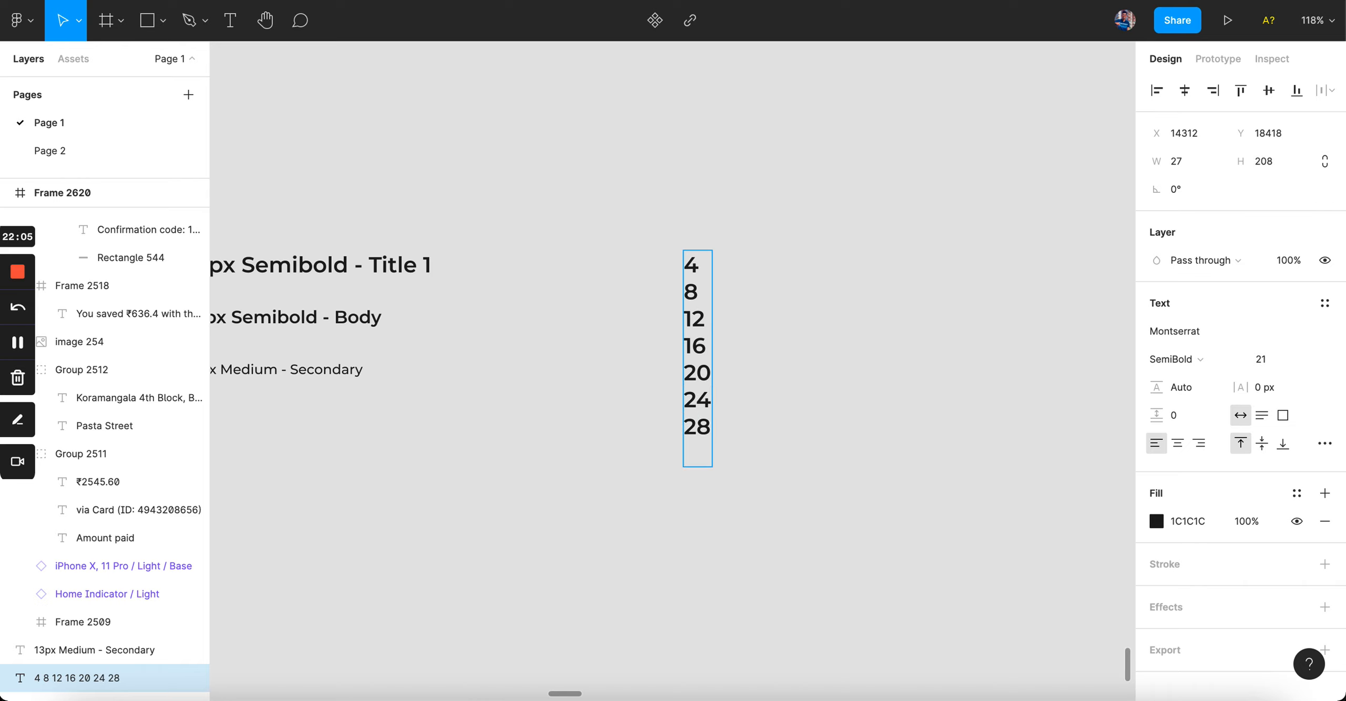
{"action": "type", "text": "32"}
{"action": "key", "text": "Return"}
{"action": "type", "text": "36"}
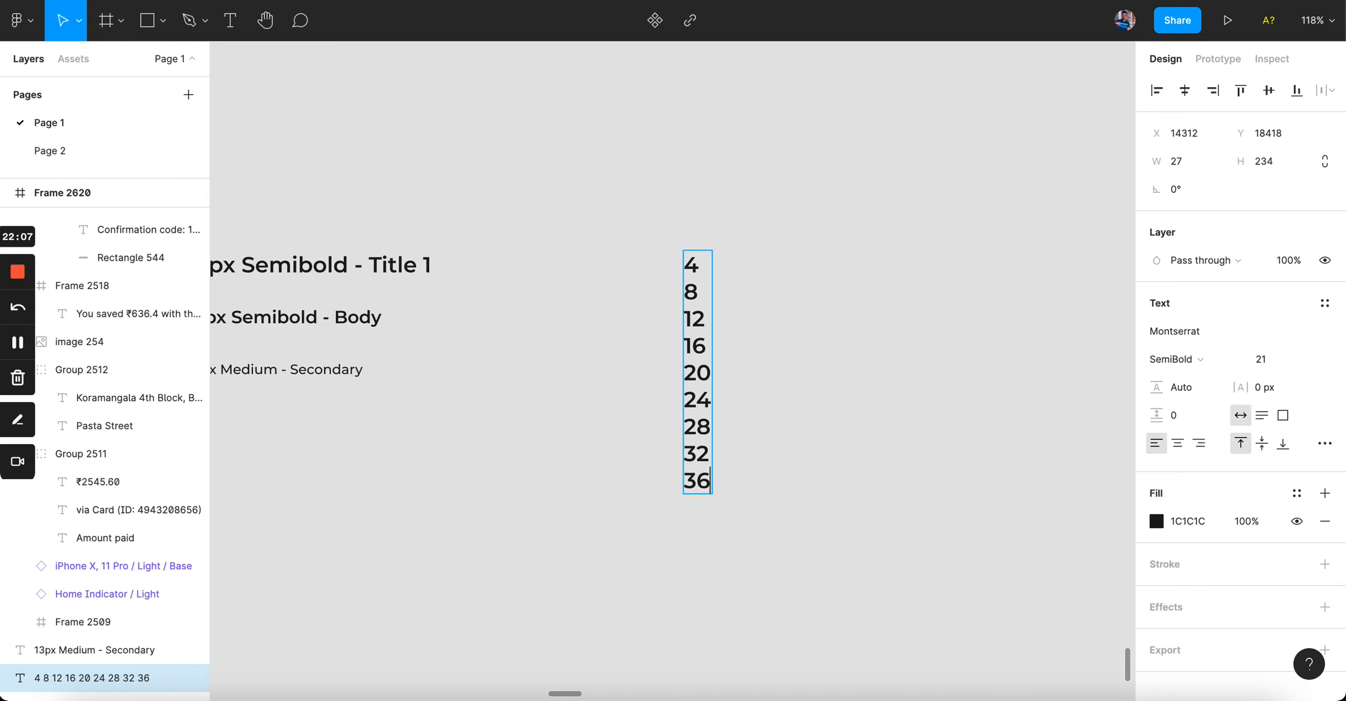
{"action": "key", "text": "Return"}
{"action": "type", "text": "40"}
{"action": "key", "text": "Escape"}
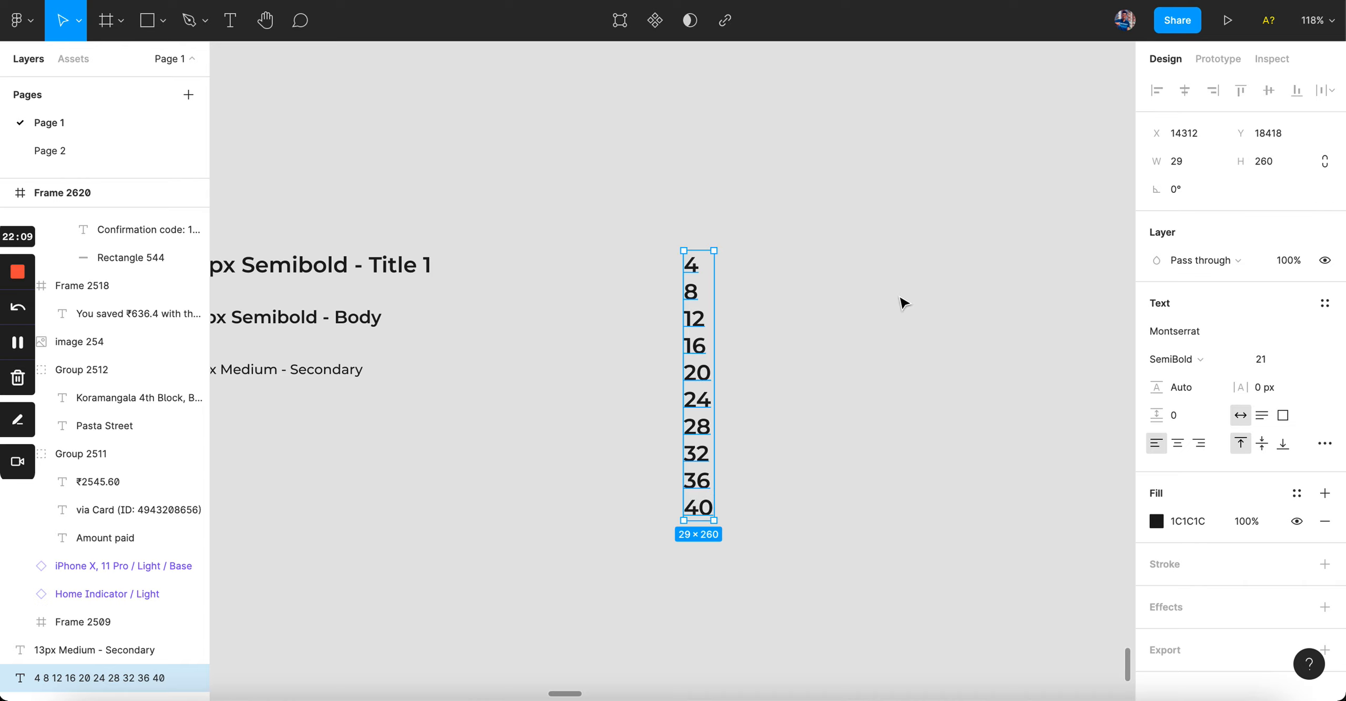
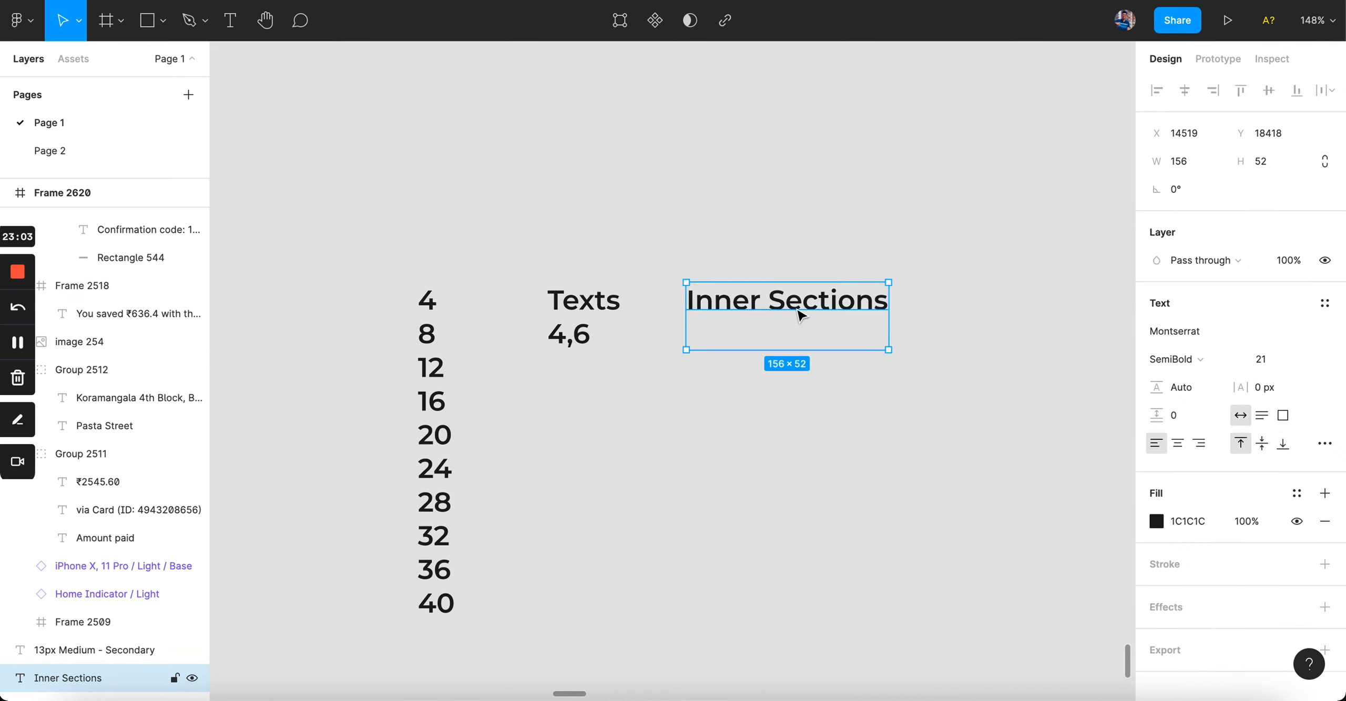
Step: Add the values 20,32 to the Inner Sections spacing note
{"action": "key", "text": "Return"}
{"action": "key", "text": "Return"}
{"action": "type", "text": "20,32"}
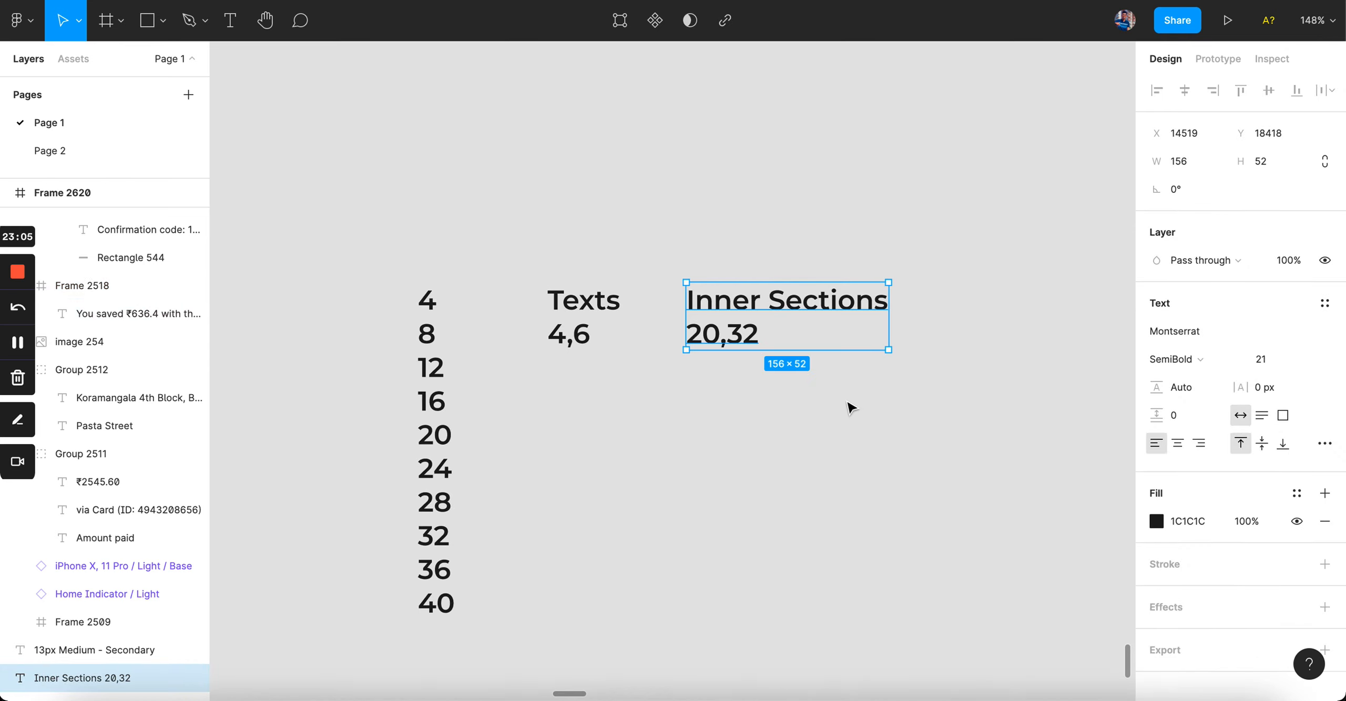
{"action": "left_click", "coordinate": [851, 407]}
Step: Duplicate the Inner Sections note and place the copy to its right
{"action": "scroll", "coordinate": [746, 337], "scroll_direction": "down", "scroll_amount": 3}
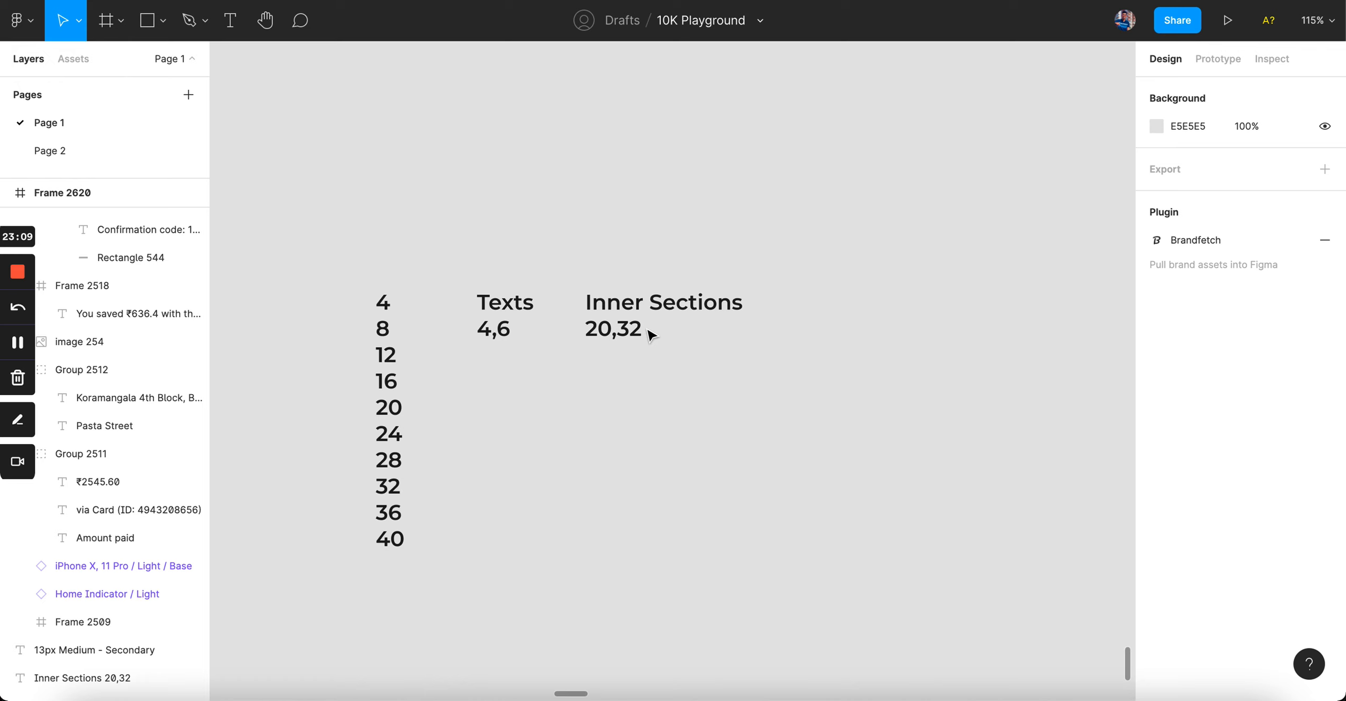
{"action": "scroll", "coordinate": [651, 334], "scroll_direction": "left", "scroll_amount": 15}
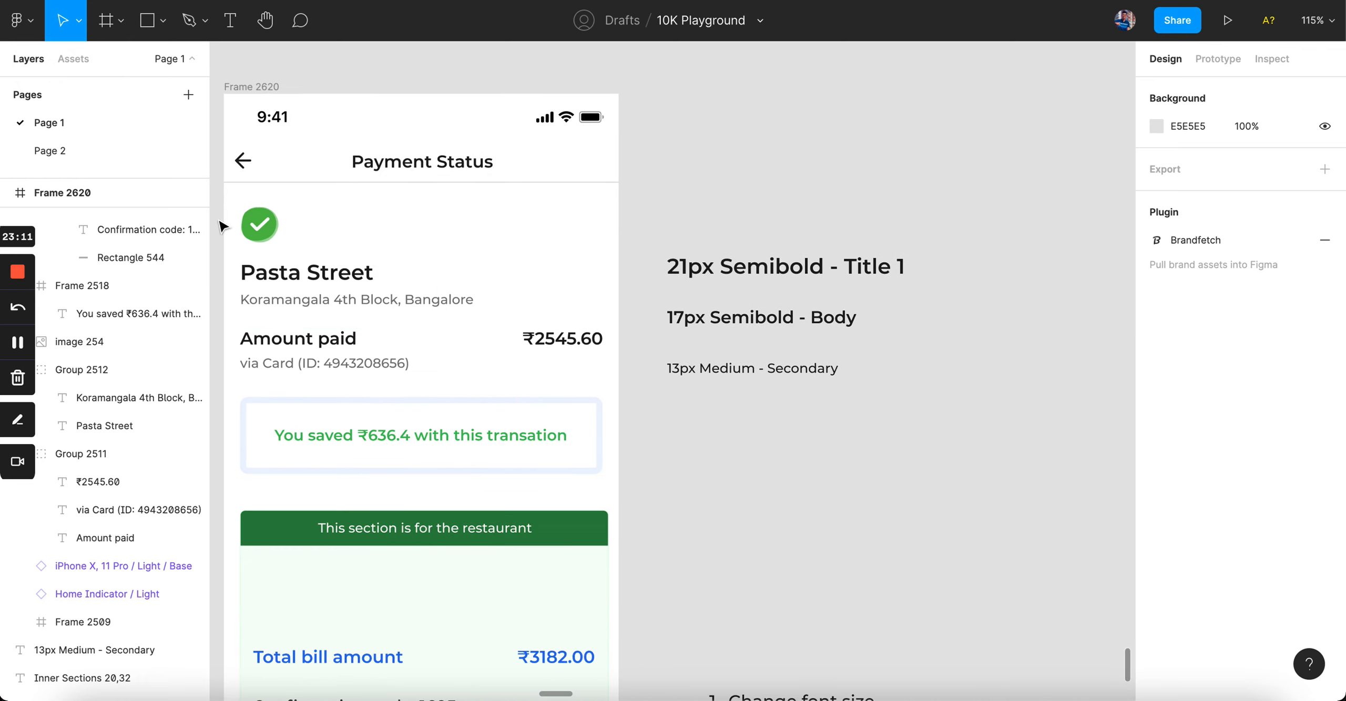
{"action": "scroll", "coordinate": [472, 376], "scroll_direction": "down", "scroll_amount": 5}
{"action": "scroll", "coordinate": [472, 375], "scroll_direction": "left", "scroll_amount": 2}
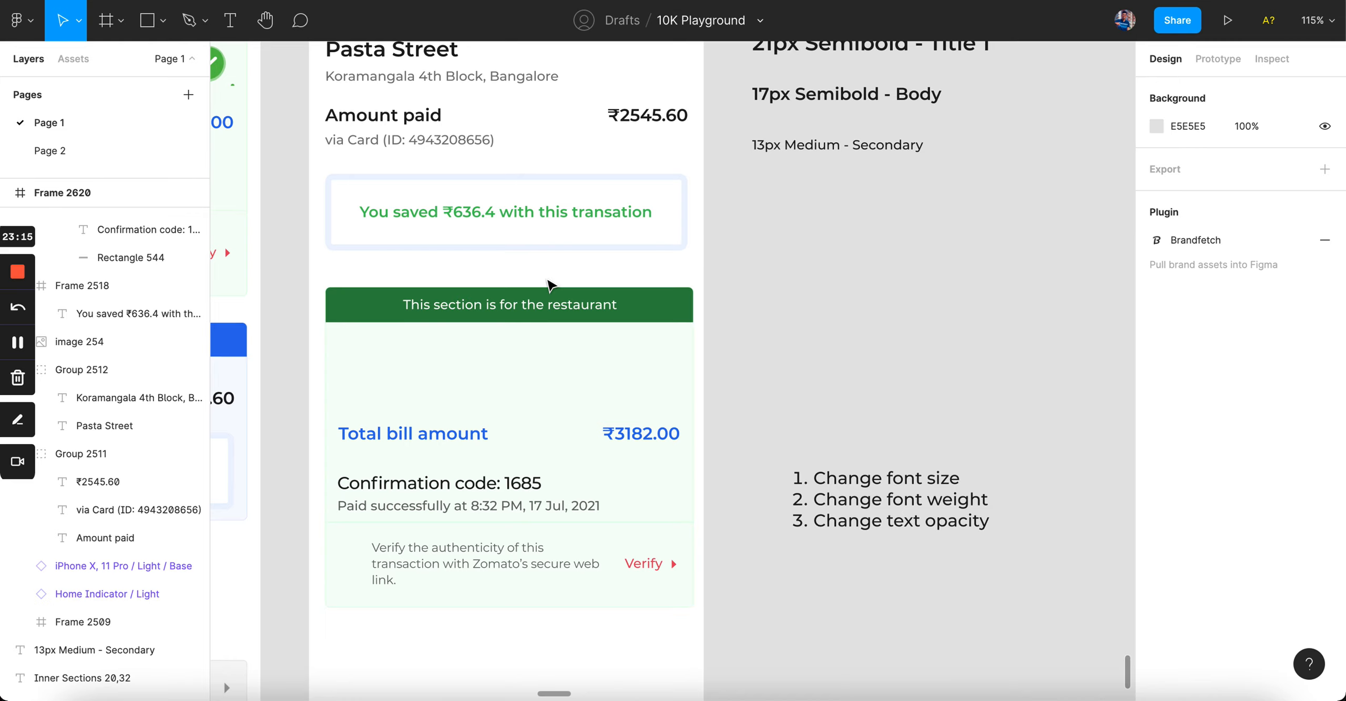
{"action": "scroll", "coordinate": [550, 286], "scroll_direction": "down", "scroll_amount": 10}
{"action": "scroll", "coordinate": [550, 286], "scroll_direction": "left", "scroll_amount": 5}
{"action": "scroll", "coordinate": [550, 286], "scroll_direction": "up", "scroll_amount": 3}
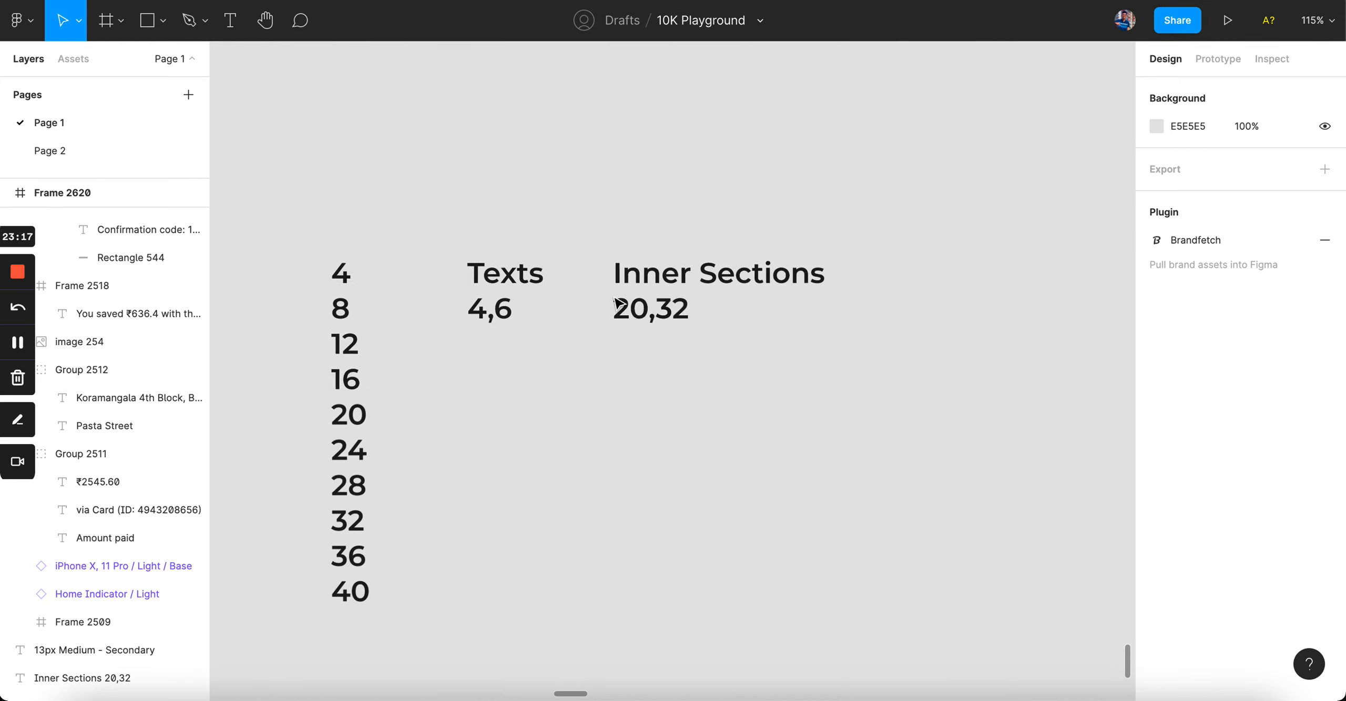
{"action": "left_click_drag", "start_coordinate": [665, 292], "coordinate": [959, 292]}
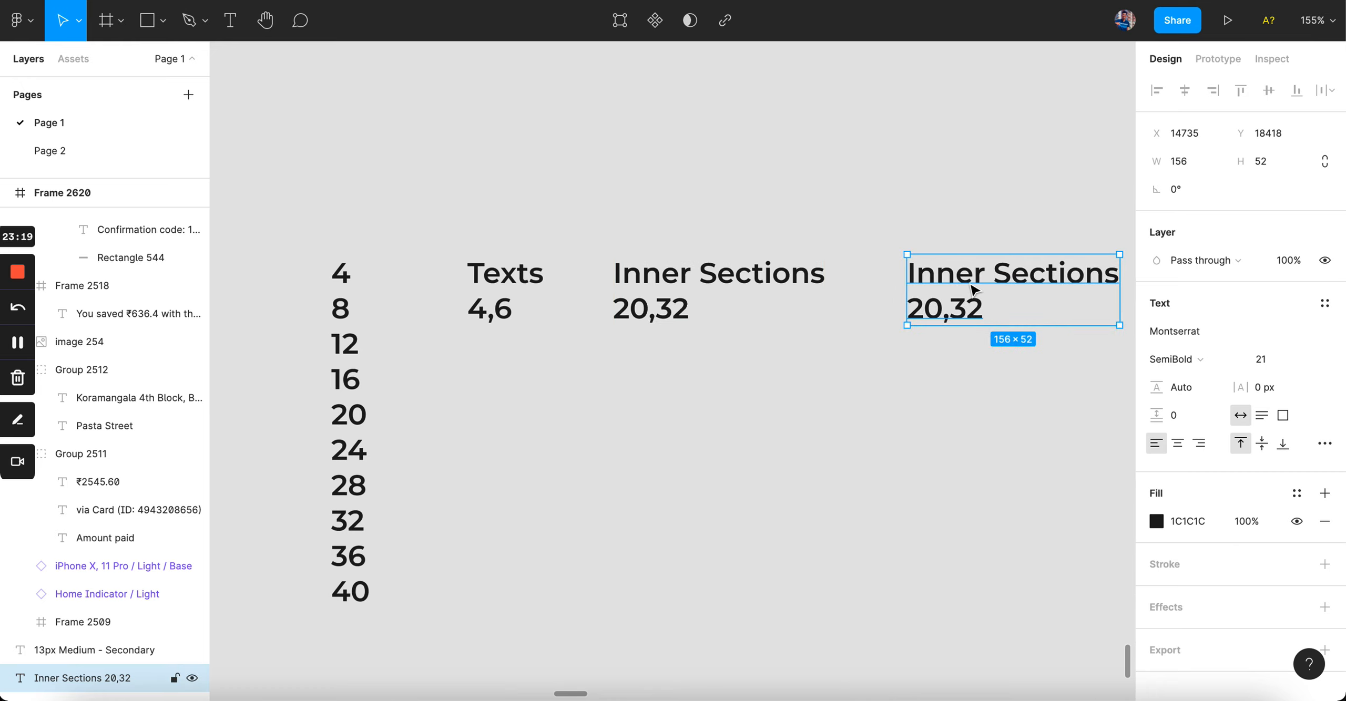
Step: Change the copy to read 'Main Sections 40,48' and nudge it slightly left
{"action": "double_click", "coordinate": [970, 289]}
{"action": "double_click", "coordinate": [969, 282]}
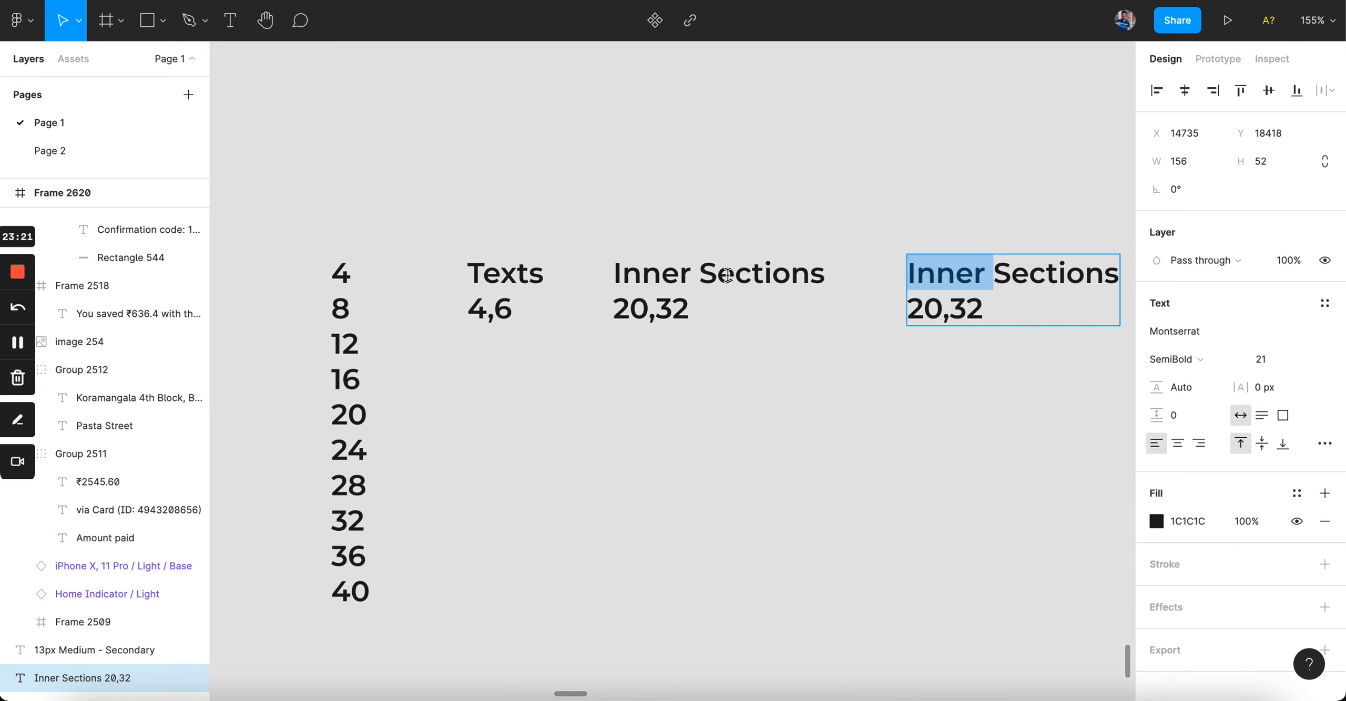
{"action": "type", "text": "Main"}
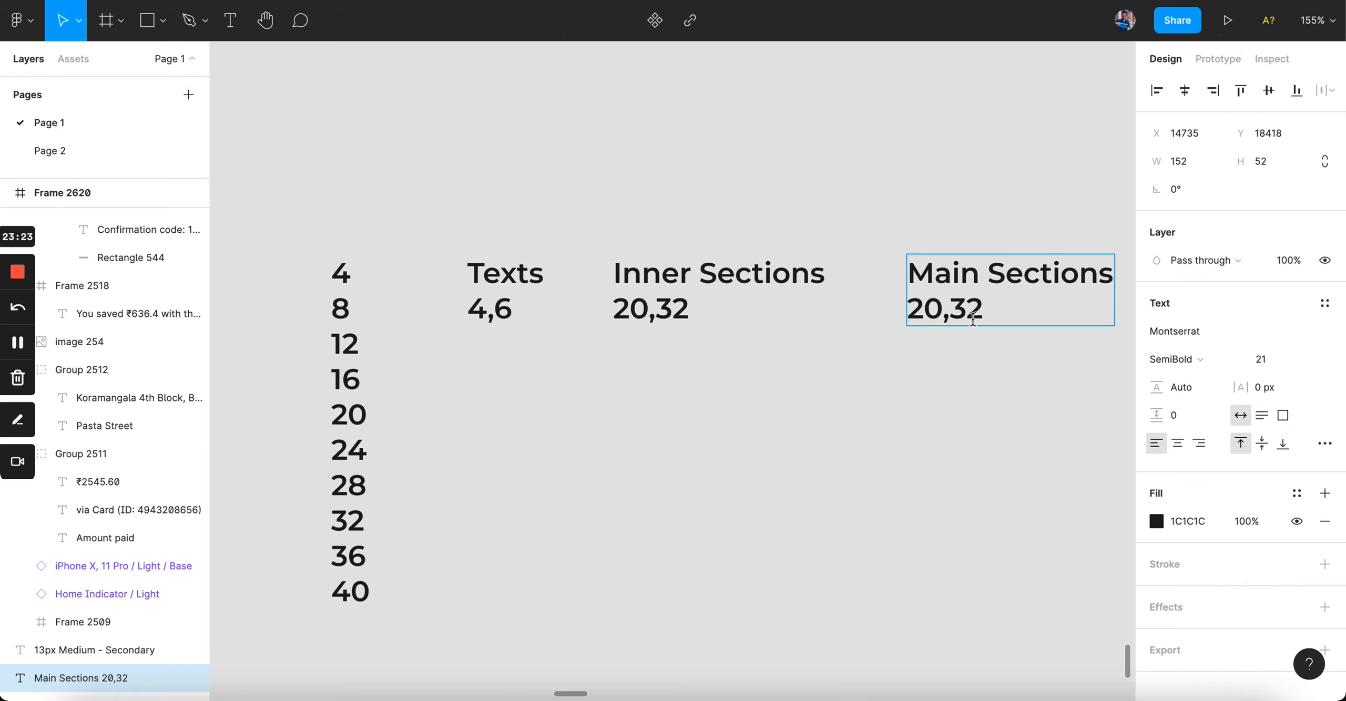
{"action": "left_click_drag", "start_coordinate": [977, 318], "coordinate": [896, 317]}
{"action": "type", "text": "40,49"}
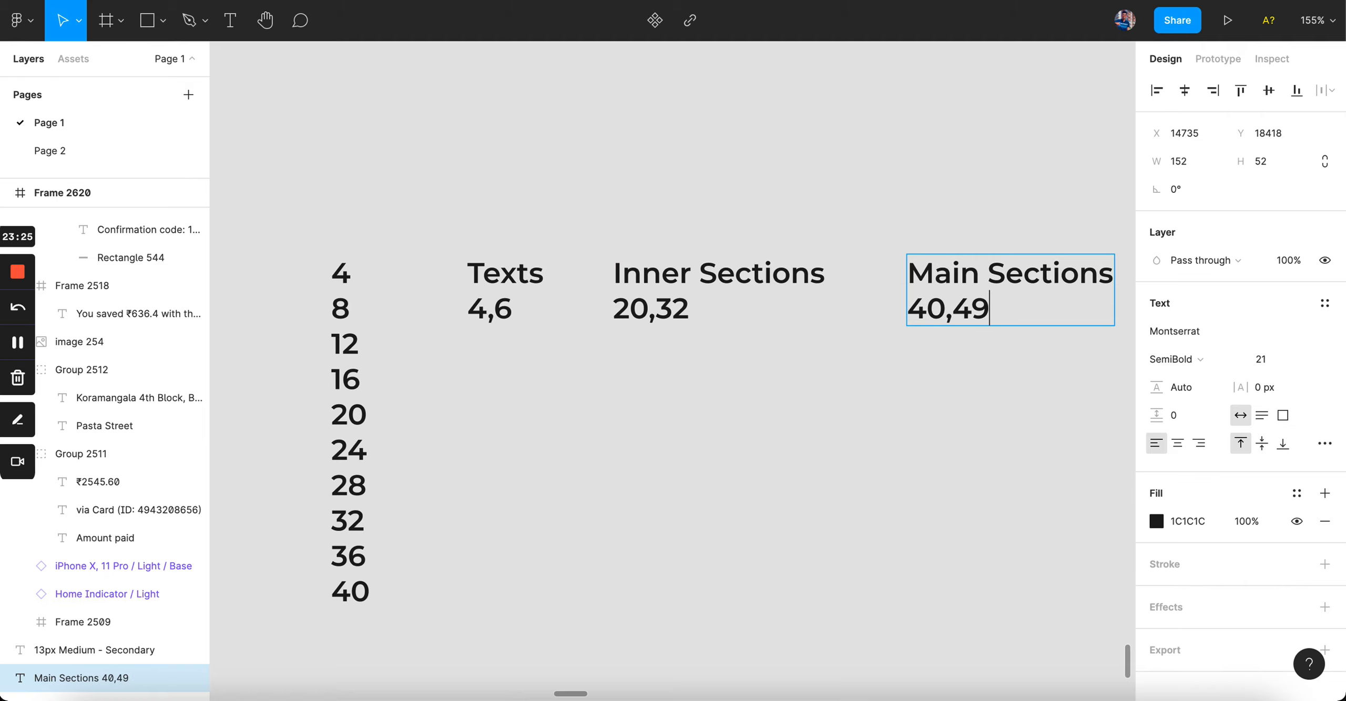
{"action": "key", "text": "BackSpace"}
{"action": "type", "text": "8"}
{"action": "key", "text": "Escape"}
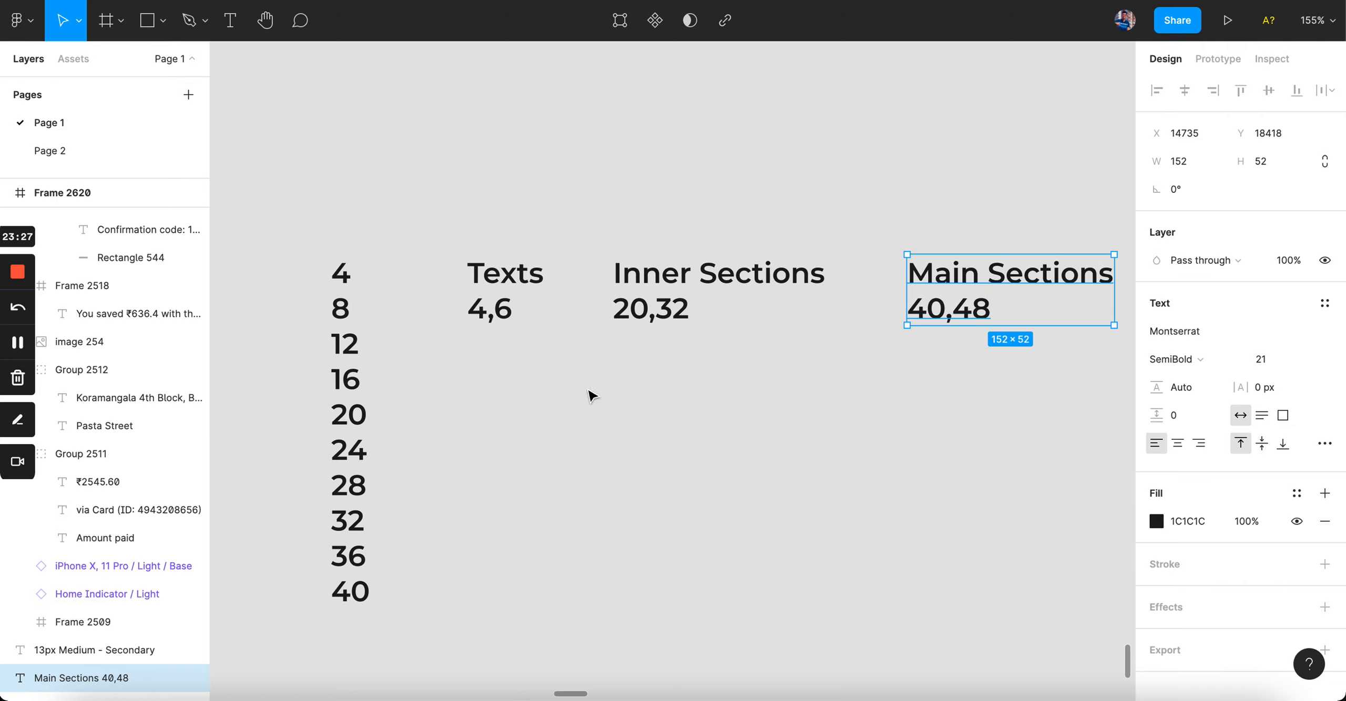
{"action": "left_click_drag", "start_coordinate": [966, 295], "coordinate": [954, 294]}
{"action": "left_click_drag", "start_coordinate": [444, 164], "coordinate": [1045, 477]}
{"action": "left_click", "coordinate": [941, 487]}
Step: Check the 17px Body and 13px Secondary labels, then delete the 4–40 number column
{"action": "scroll", "coordinate": [940, 488], "scroll_direction": "left", "scroll_amount": 4}
{"action": "scroll", "coordinate": [940, 488], "scroll_direction": "left", "scroll_amount": 5}
{"action": "scroll", "coordinate": [940, 489], "scroll_direction": "down", "scroll_amount": 5}
{"action": "scroll", "coordinate": [595, 359], "scroll_direction": "up", "scroll_amount": 4}
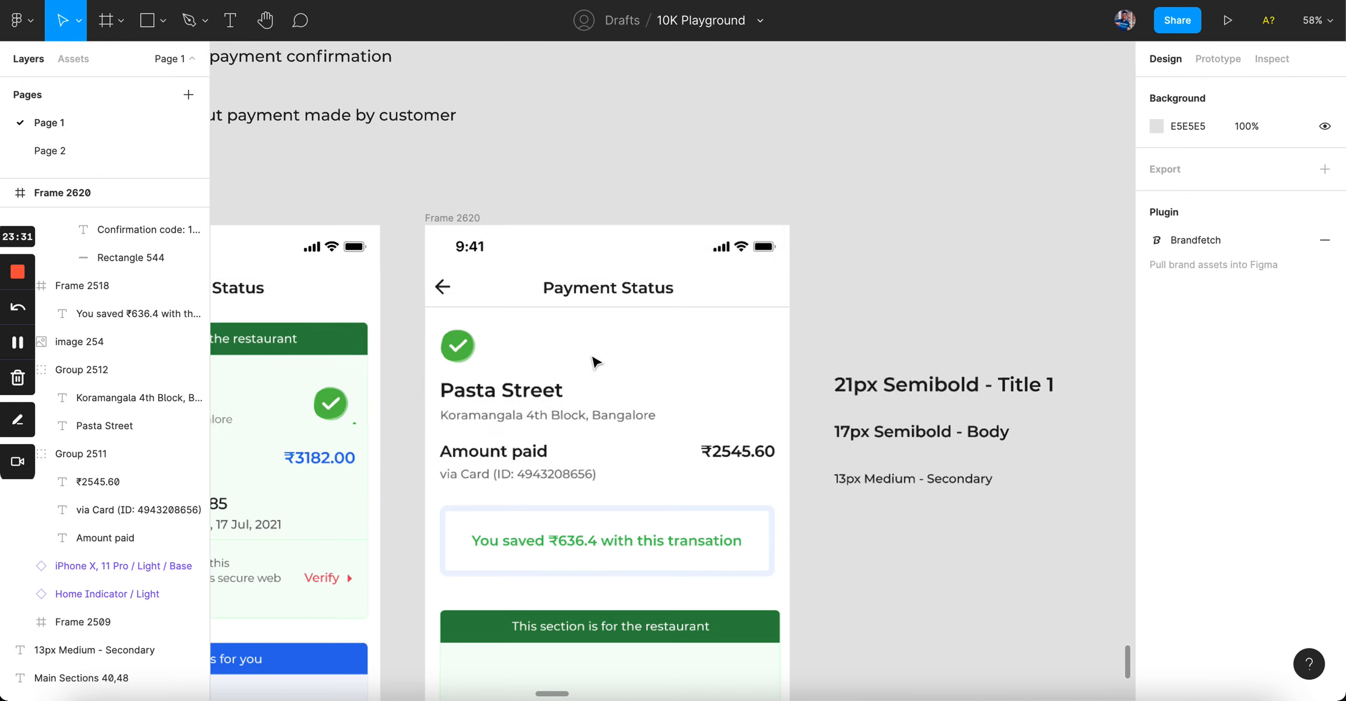
{"action": "scroll", "coordinate": [778, 453], "scroll_direction": "right", "scroll_amount": 10}
{"action": "scroll", "coordinate": [778, 453], "scroll_direction": "up", "scroll_amount": 3}
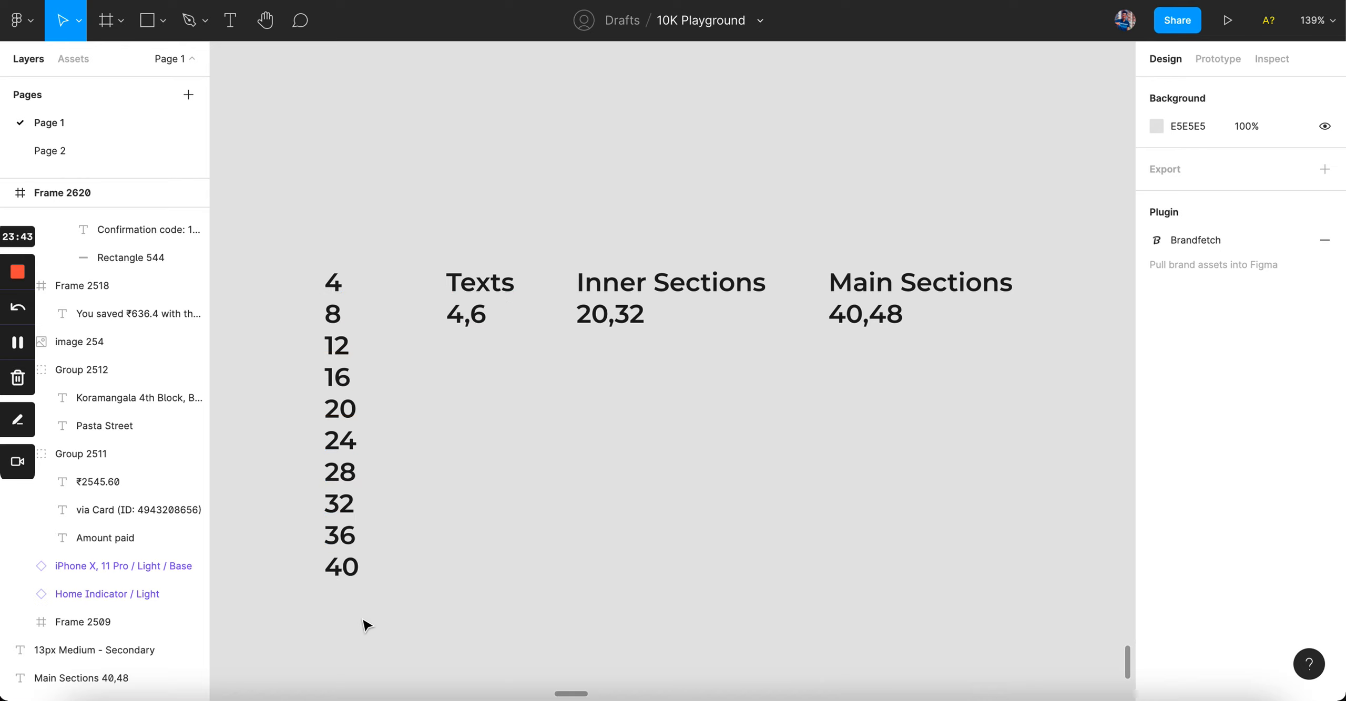
{"action": "scroll", "coordinate": [331, 312], "scroll_direction": "left", "scroll_amount": 10}
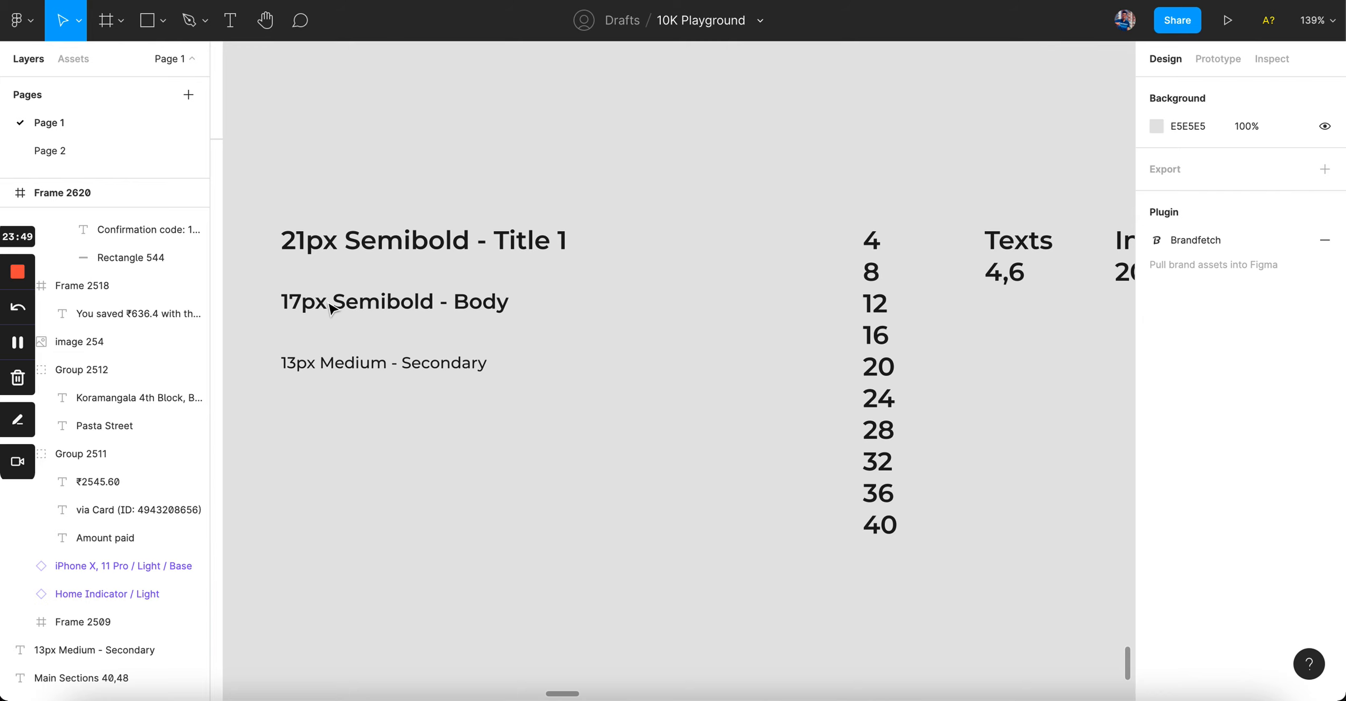
{"action": "scroll", "coordinate": [331, 310], "scroll_direction": "left", "scroll_amount": 11}
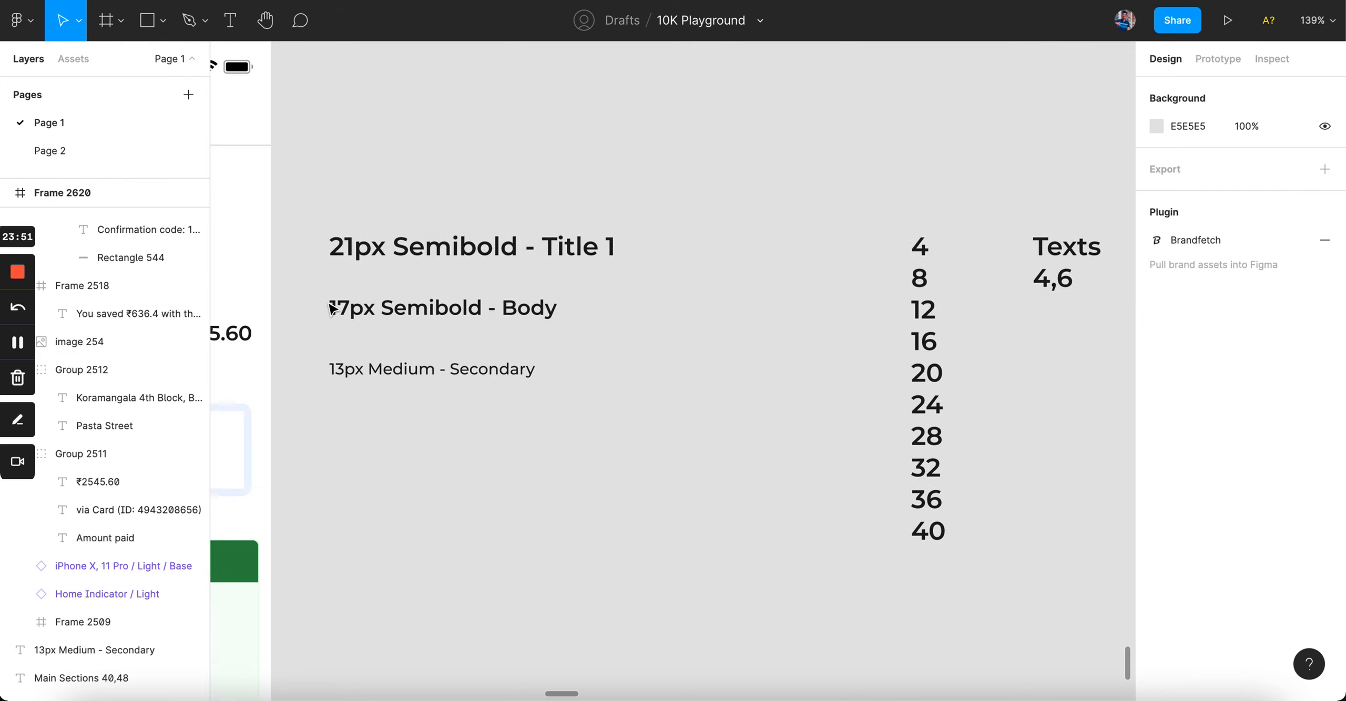
{"action": "scroll", "coordinate": [552, 374], "scroll_direction": "right", "scroll_amount": 2}
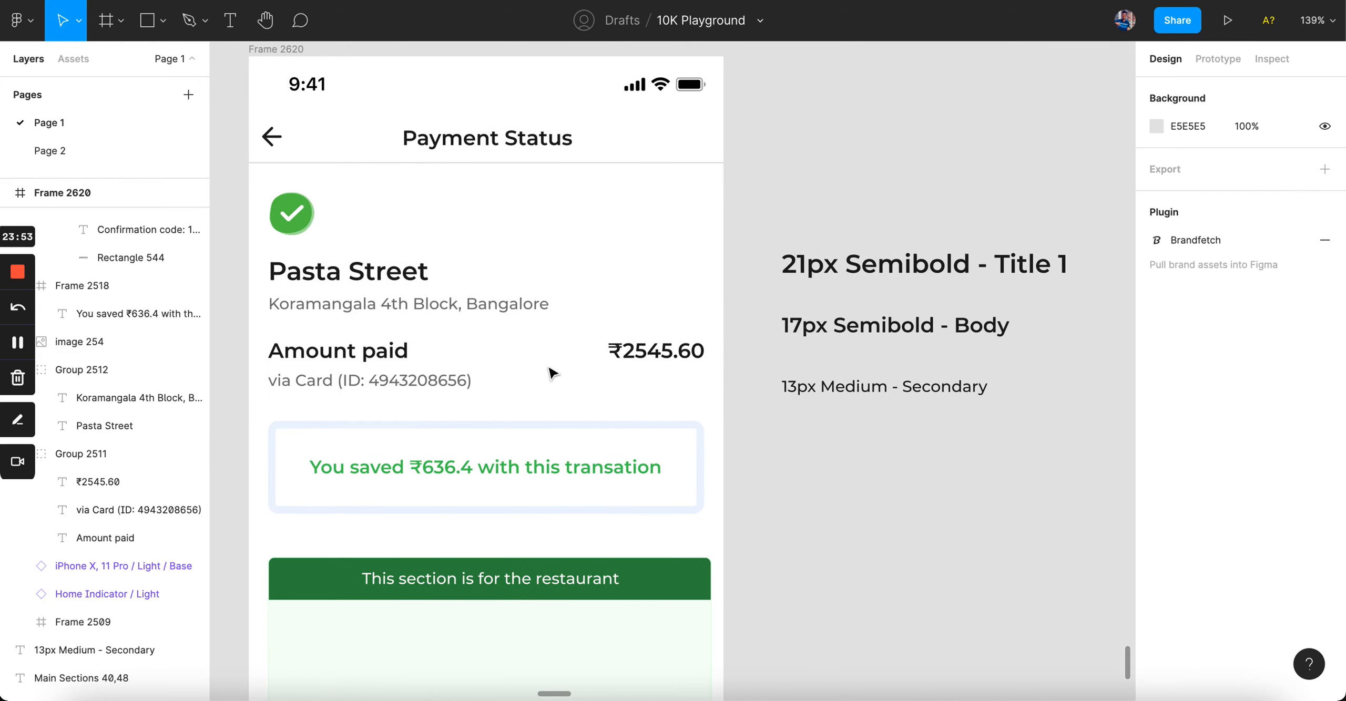
{"action": "left_click", "coordinate": [857, 328]}
{"action": "left_click", "coordinate": [833, 391]}
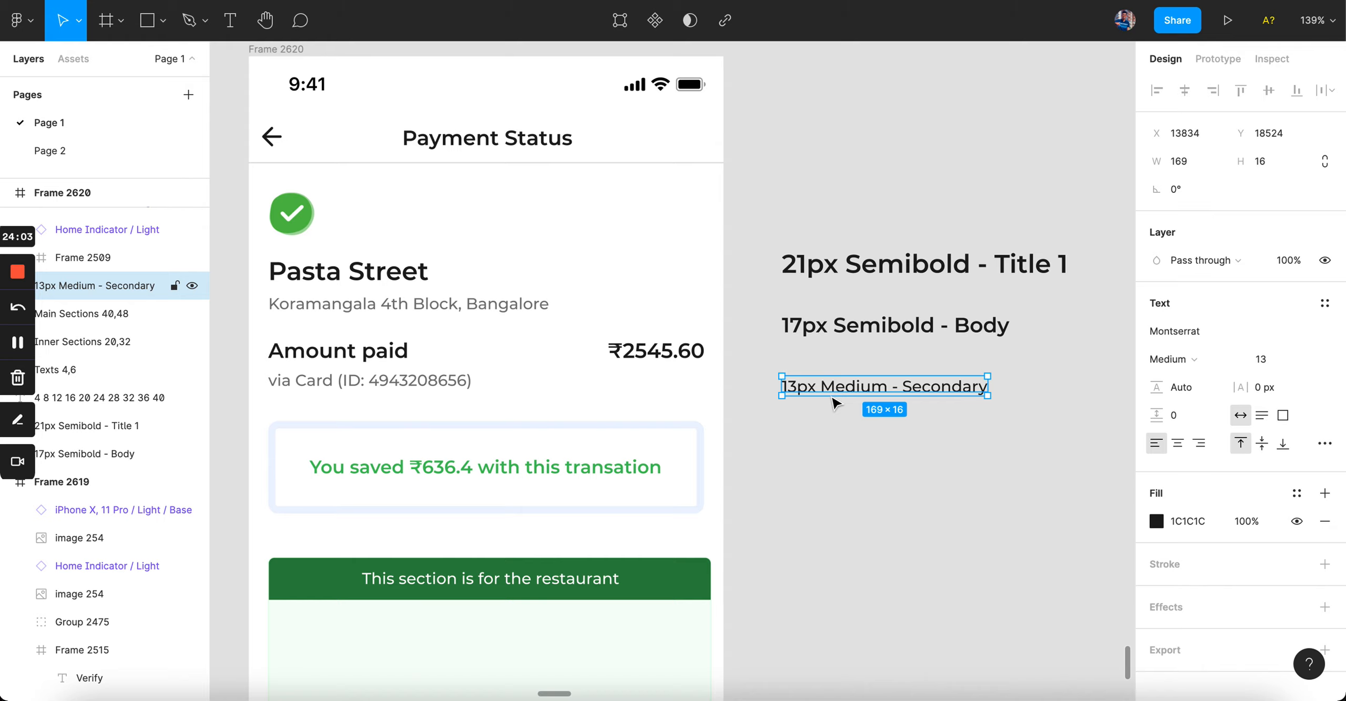
{"action": "scroll", "coordinate": [836, 404], "scroll_direction": "down", "scroll_amount": 10}
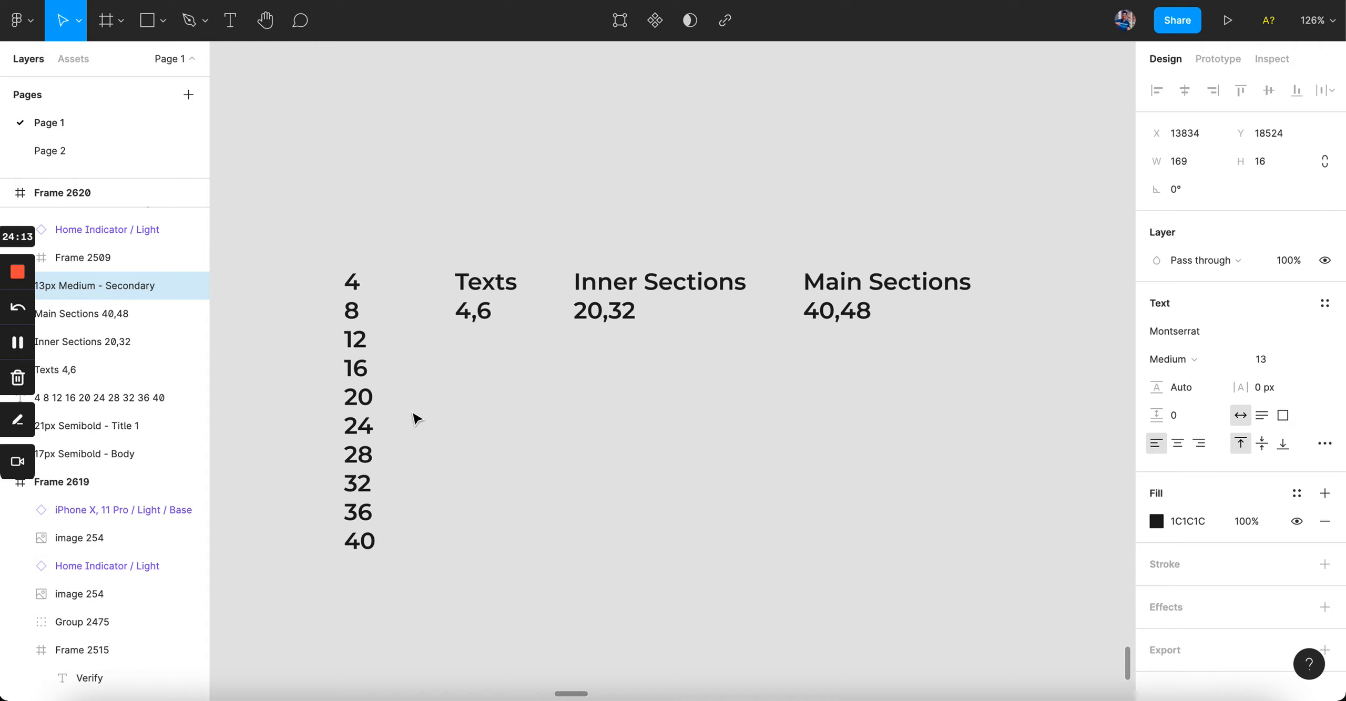
{"action": "left_click", "coordinate": [157, 397]}
{"action": "key", "text": "Delete"}
Step: Move the Texts, Inner Sections and Main Sections notes below the 13px label
{"action": "left_click_drag", "start_coordinate": [436, 171], "coordinate": [976, 457]}
{"action": "scroll", "coordinate": [991, 450], "scroll_direction": "down", "scroll_amount": 3}
{"action": "scroll", "coordinate": [978, 420], "scroll_direction": "left", "scroll_amount": 5}
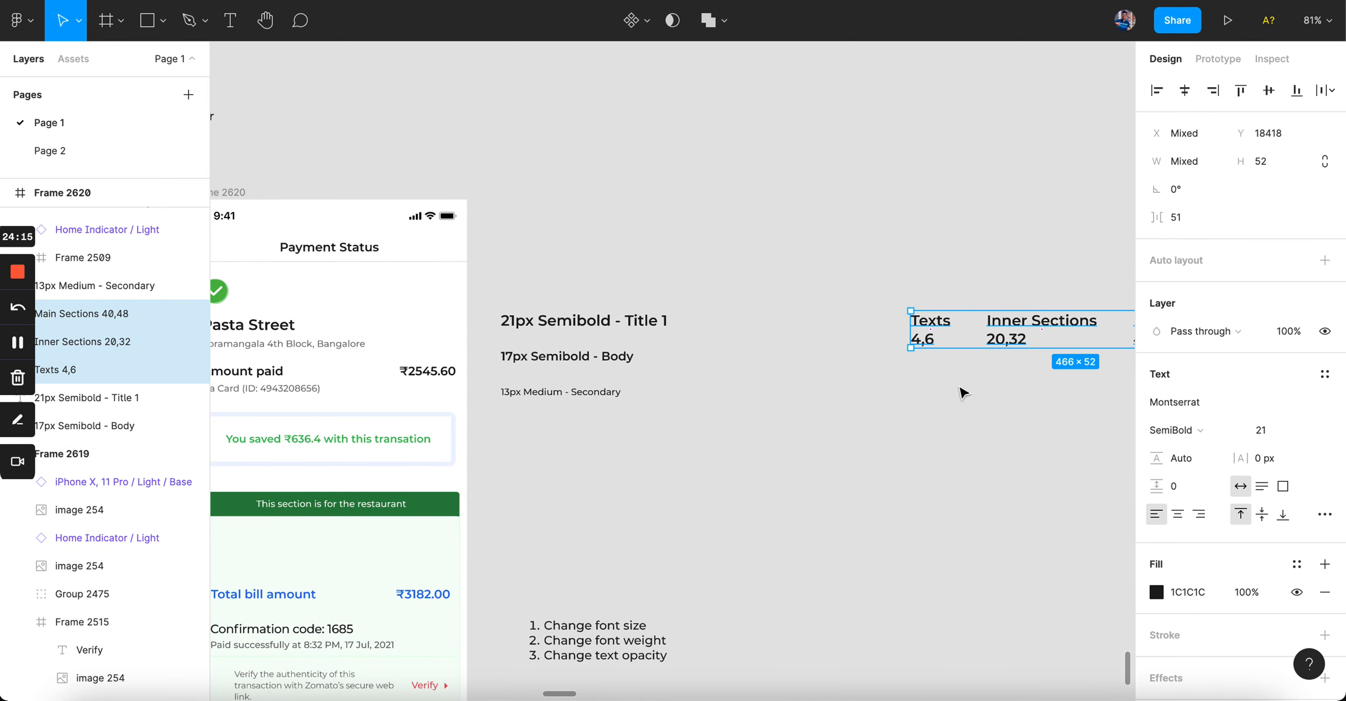
{"action": "left_click_drag", "start_coordinate": [957, 338], "coordinate": [543, 481]}
{"action": "left_click", "coordinate": [715, 374]}
{"action": "scroll", "coordinate": [714, 374], "scroll_direction": "left", "scroll_amount": 3}
{"action": "scroll", "coordinate": [715, 374], "scroll_direction": "up", "scroll_amount": 3}
{"action": "scroll", "coordinate": [715, 374], "scroll_direction": "left", "scroll_amount": 2}
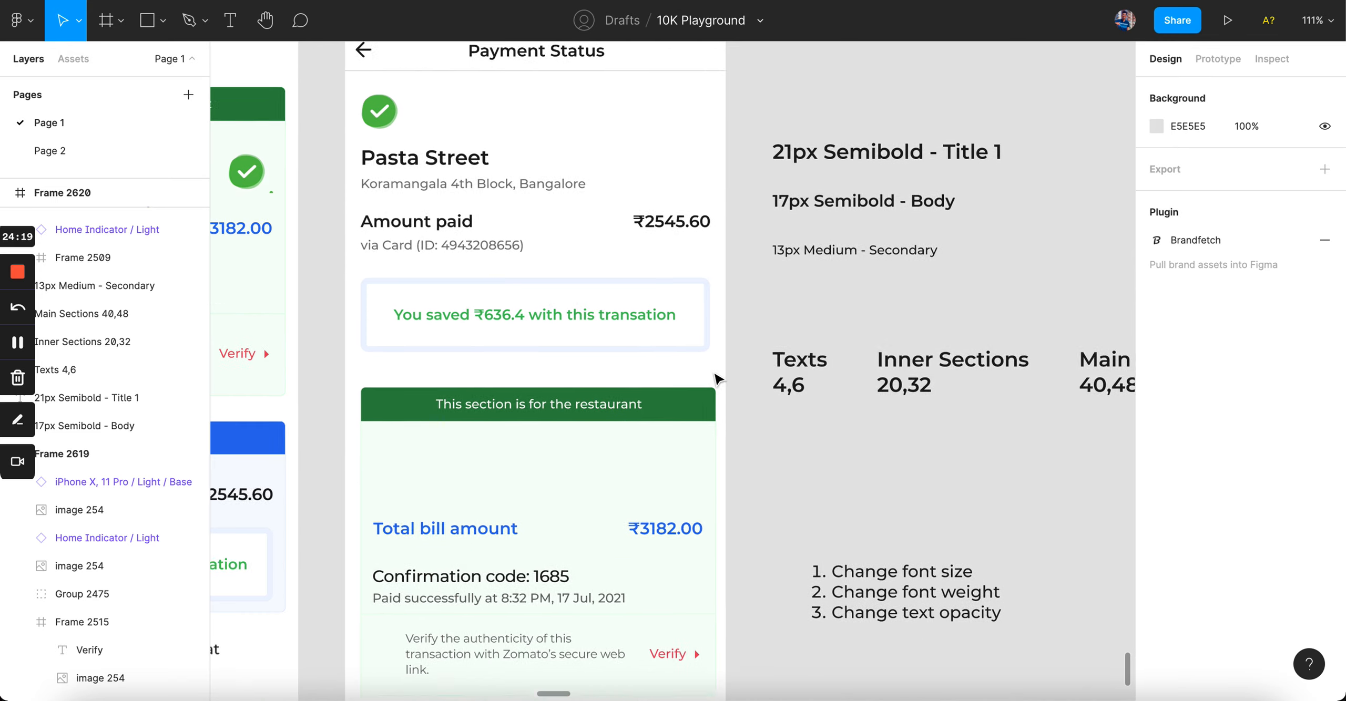
{"action": "scroll", "coordinate": [714, 374], "scroll_direction": "left", "scroll_amount": 1}
{"action": "scroll", "coordinate": [516, 468], "scroll_direction": "up", "scroll_amount": 5}
Step: Copy the Amount paid row (Group 2511) into the top of the green restaurant section
{"action": "left_click", "coordinate": [621, 434]}
{"action": "scroll", "coordinate": [620, 434], "scroll_direction": "down", "scroll_amount": 8}
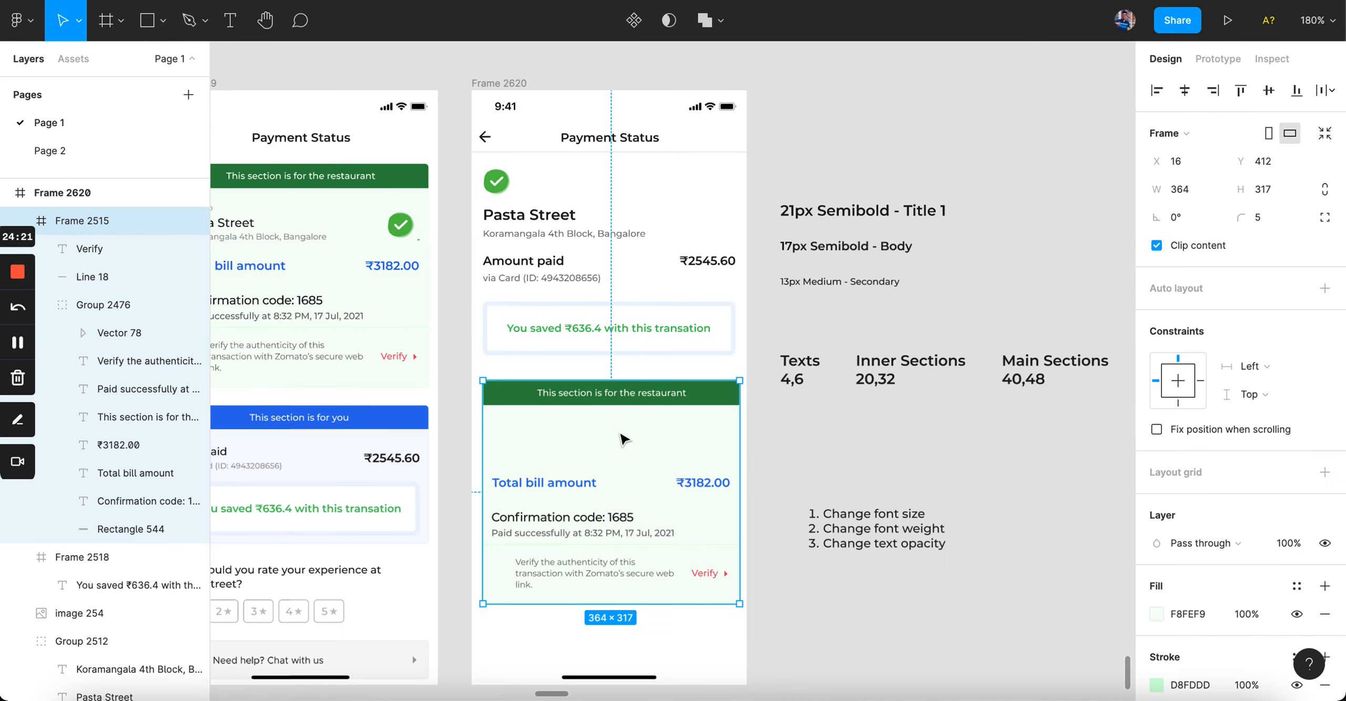
{"action": "scroll", "coordinate": [623, 439], "scroll_direction": "left", "scroll_amount": 3}
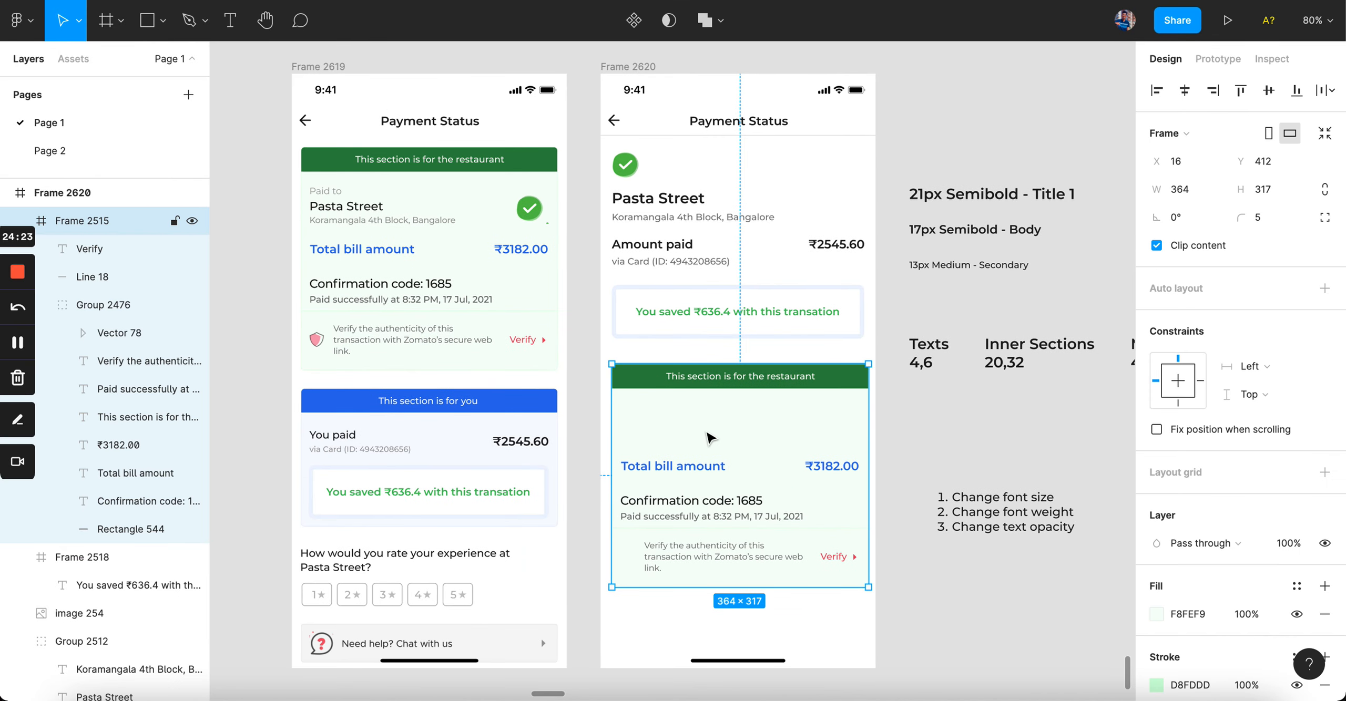
{"action": "scroll", "coordinate": [710, 438], "scroll_direction": "up", "scroll_amount": 2}
{"action": "scroll", "coordinate": [683, 431], "scroll_direction": "right", "scroll_amount": 2}
{"action": "left_click", "coordinate": [652, 453]}
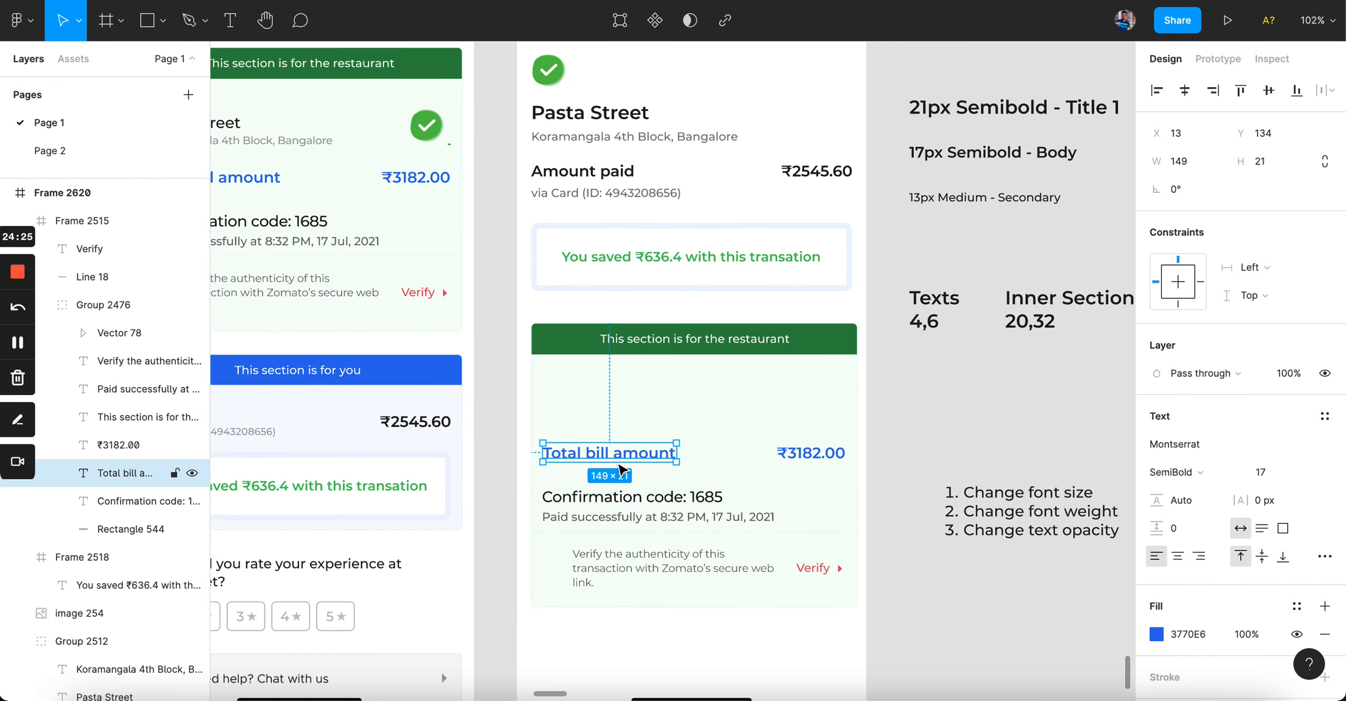
{"action": "left_click", "coordinate": [818, 460], "text": "shift"}
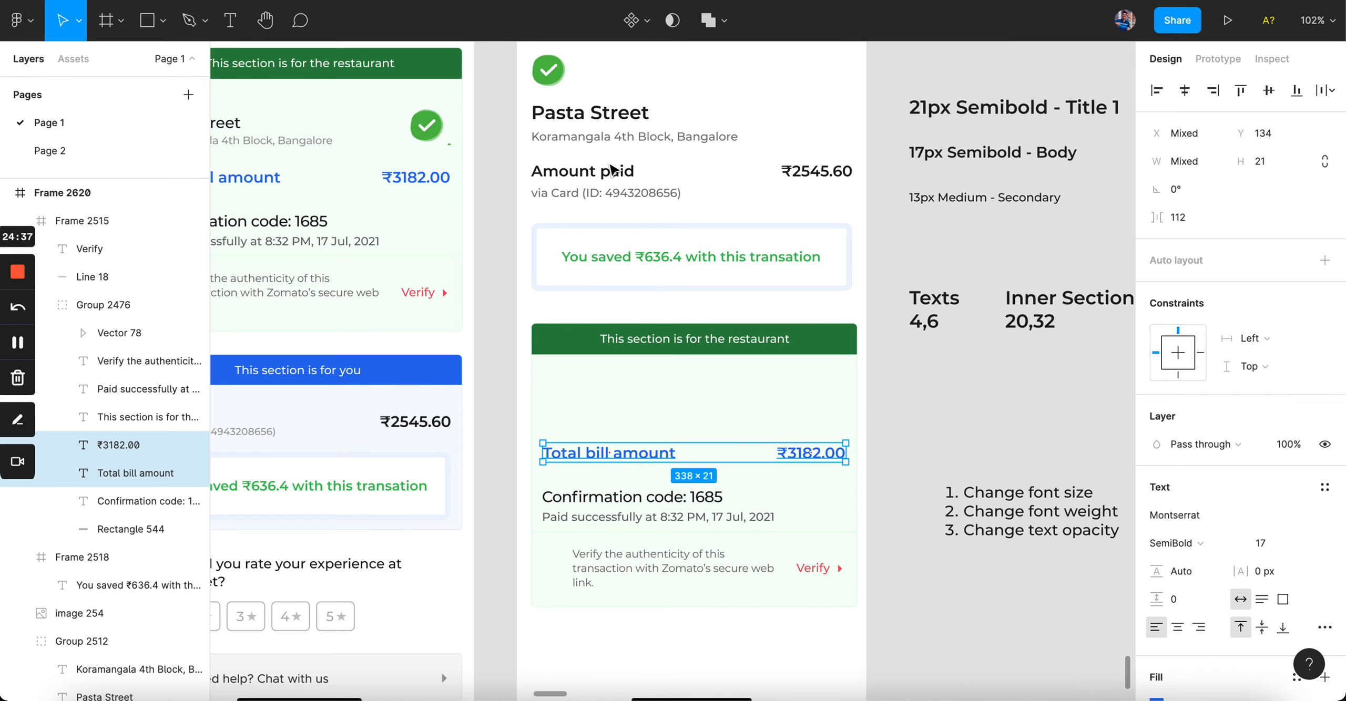
{"action": "left_click", "coordinate": [665, 181]}
{"action": "left_click_drag", "start_coordinate": [665, 182], "coordinate": [640, 362]}
{"action": "key", "text": "super+z"}
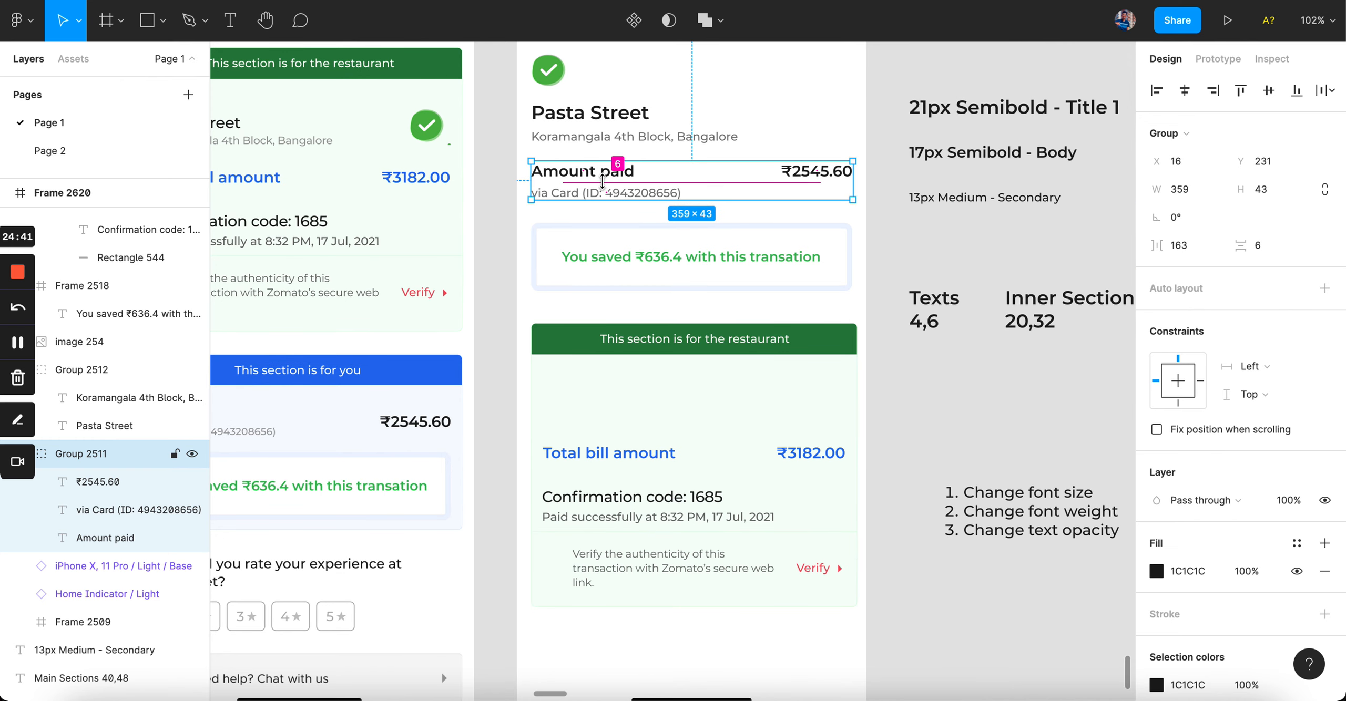
{"action": "left_click_drag", "start_coordinate": [621, 179], "coordinate": [622, 398]}
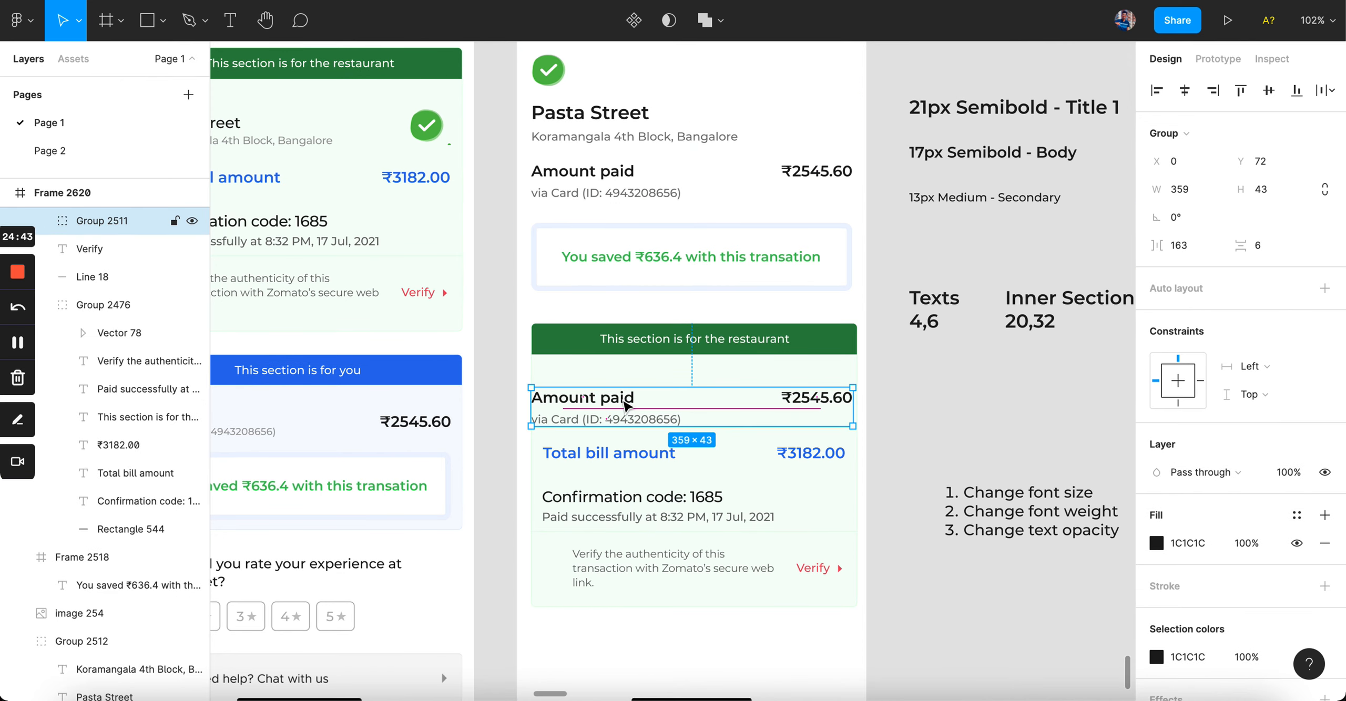
{"action": "scroll", "coordinate": [622, 399], "scroll_direction": "up", "scroll_amount": 5}
Step: Retype the copied row to read 'Total bill amount' with amount ₹3182.00
{"action": "double_click", "coordinate": [613, 400]}
{"action": "type", "text": "Totl"}
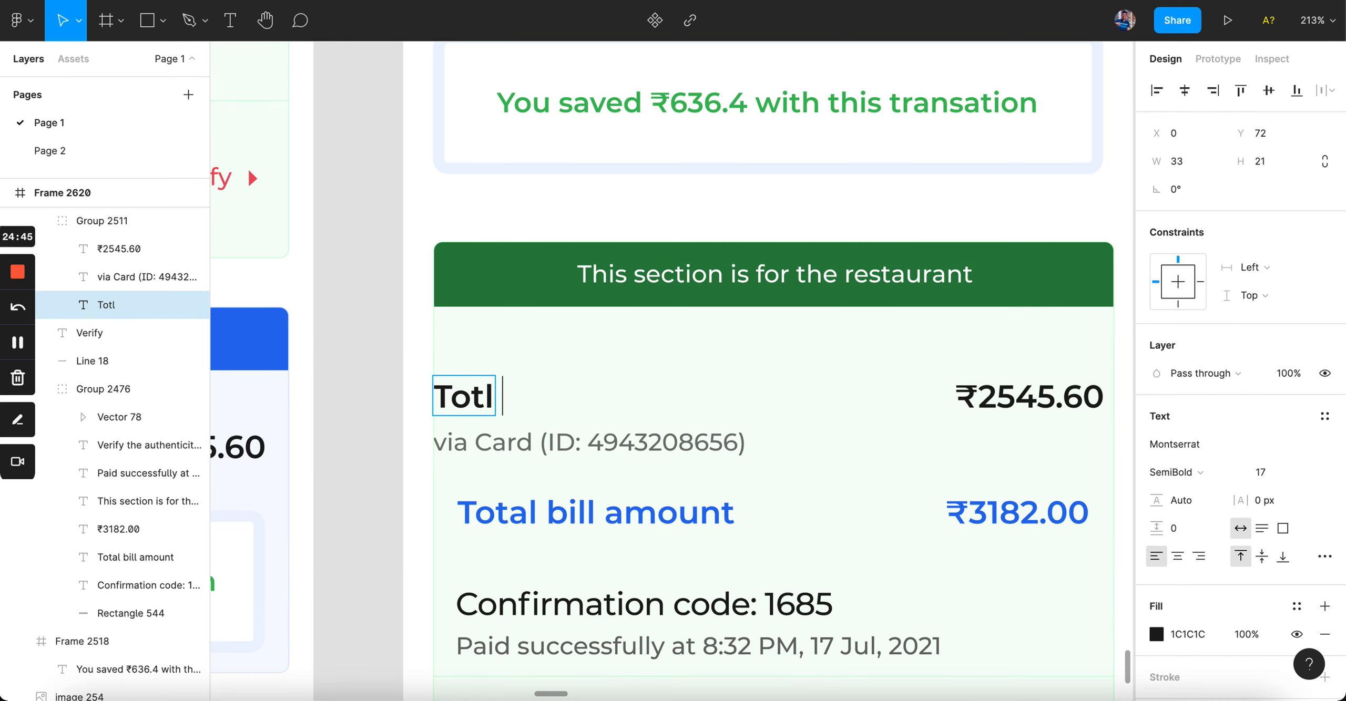
{"action": "key", "text": "BackSpace"}
{"action": "type", "text": "al bill a,"}
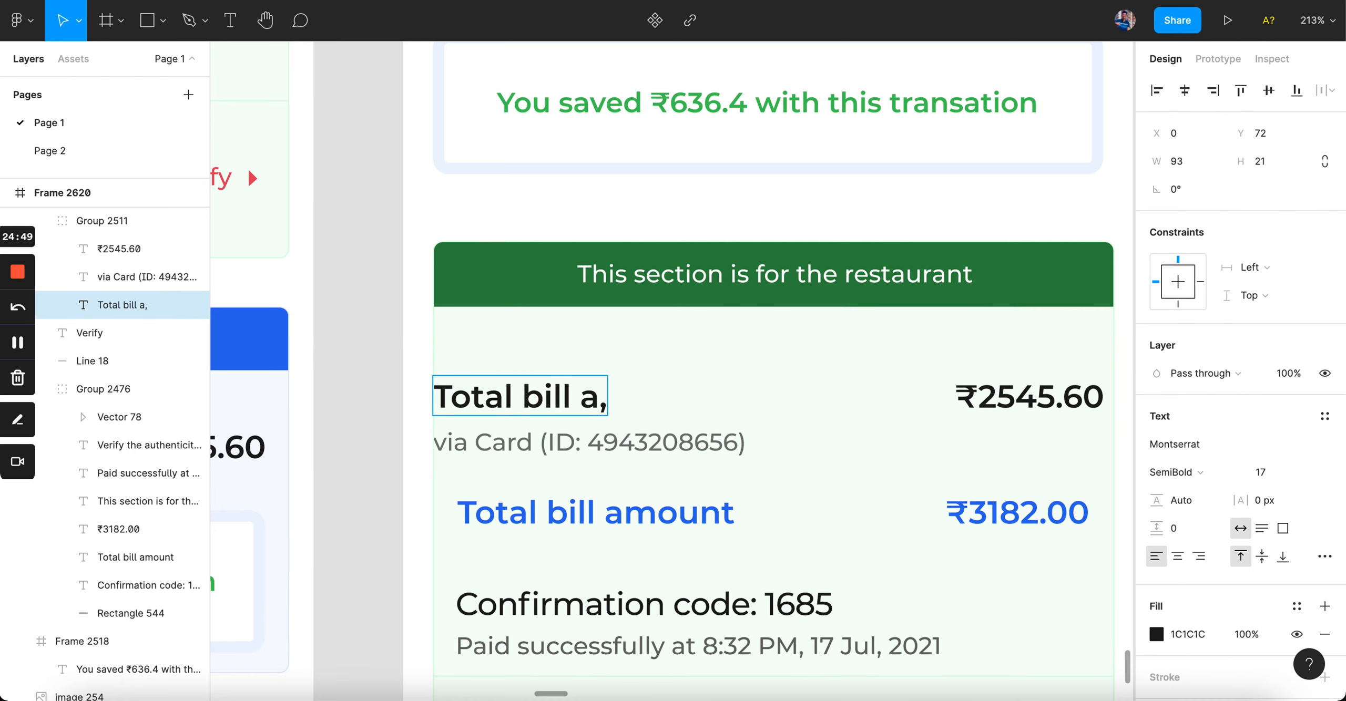
{"action": "key", "text": "BackSpace"}
{"action": "type", "text": "mount"}
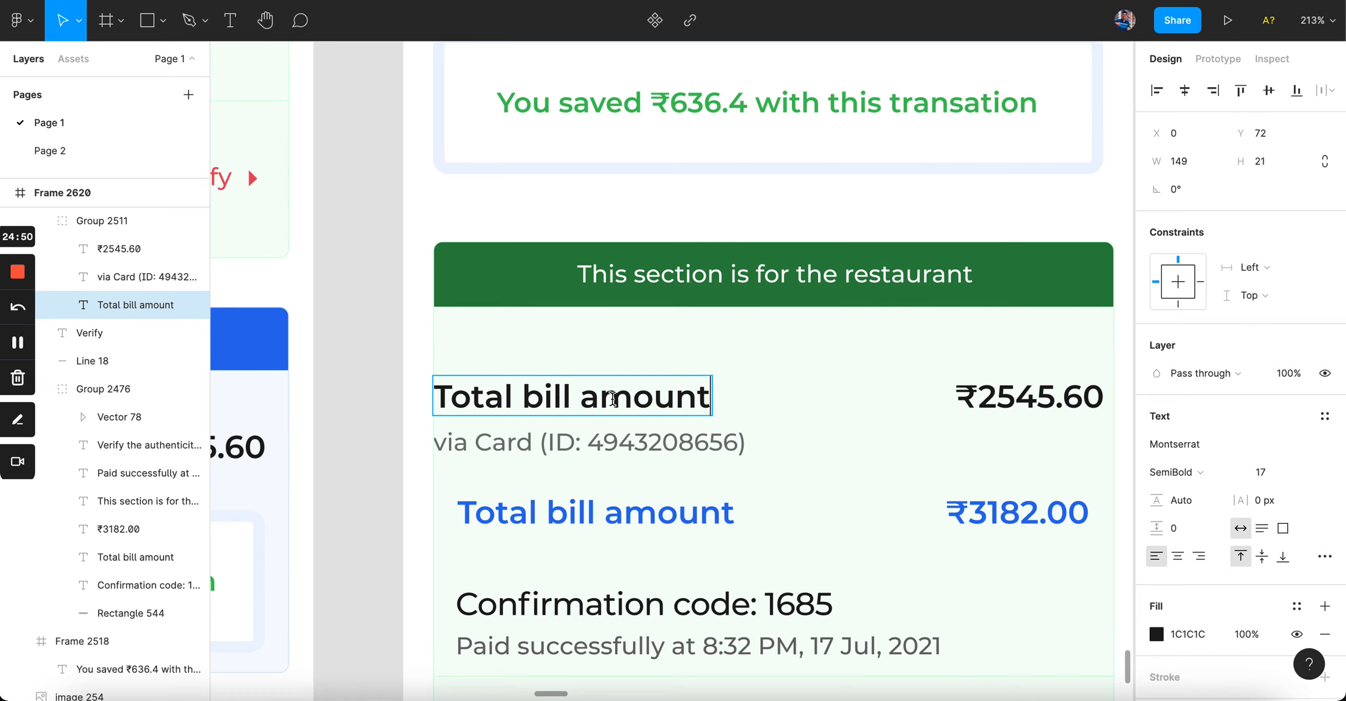
{"action": "scroll", "coordinate": [637, 396], "scroll_direction": "down", "scroll_amount": 3}
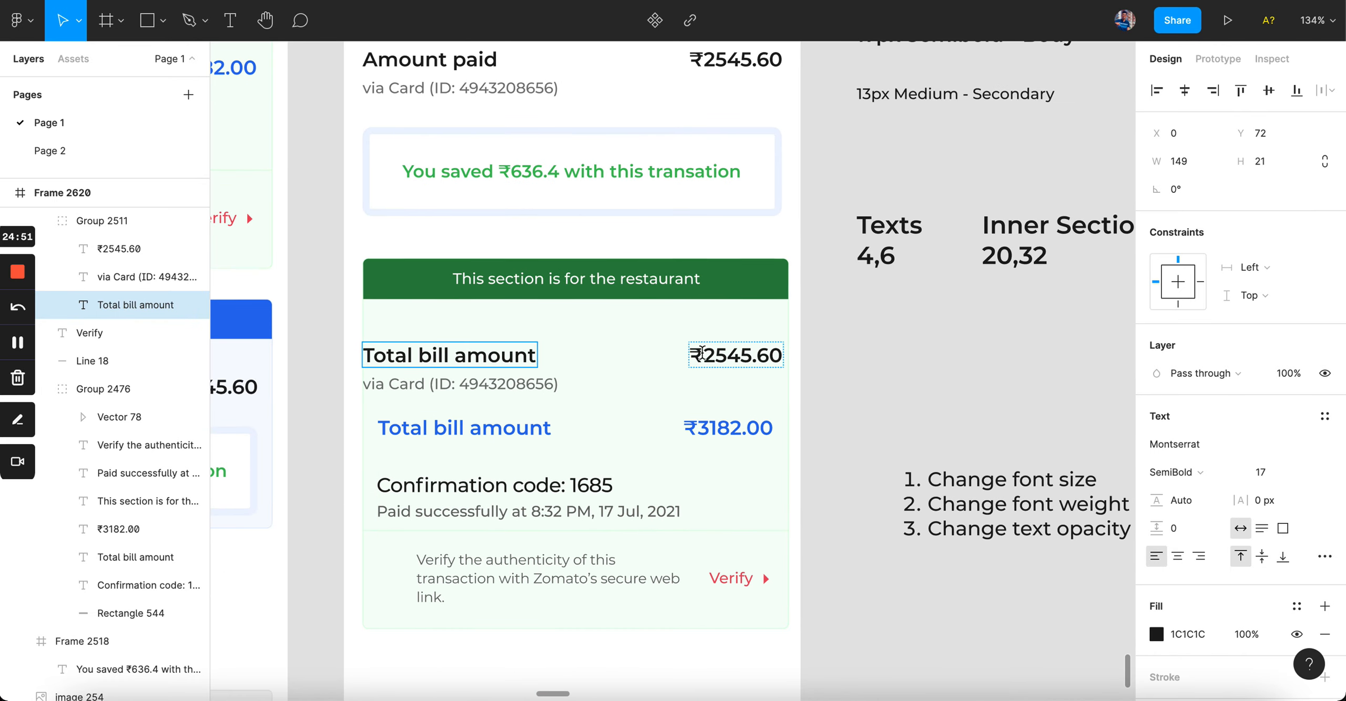
{"action": "double_click", "coordinate": [699, 352]}
{"action": "type", "text": "3182.00"}
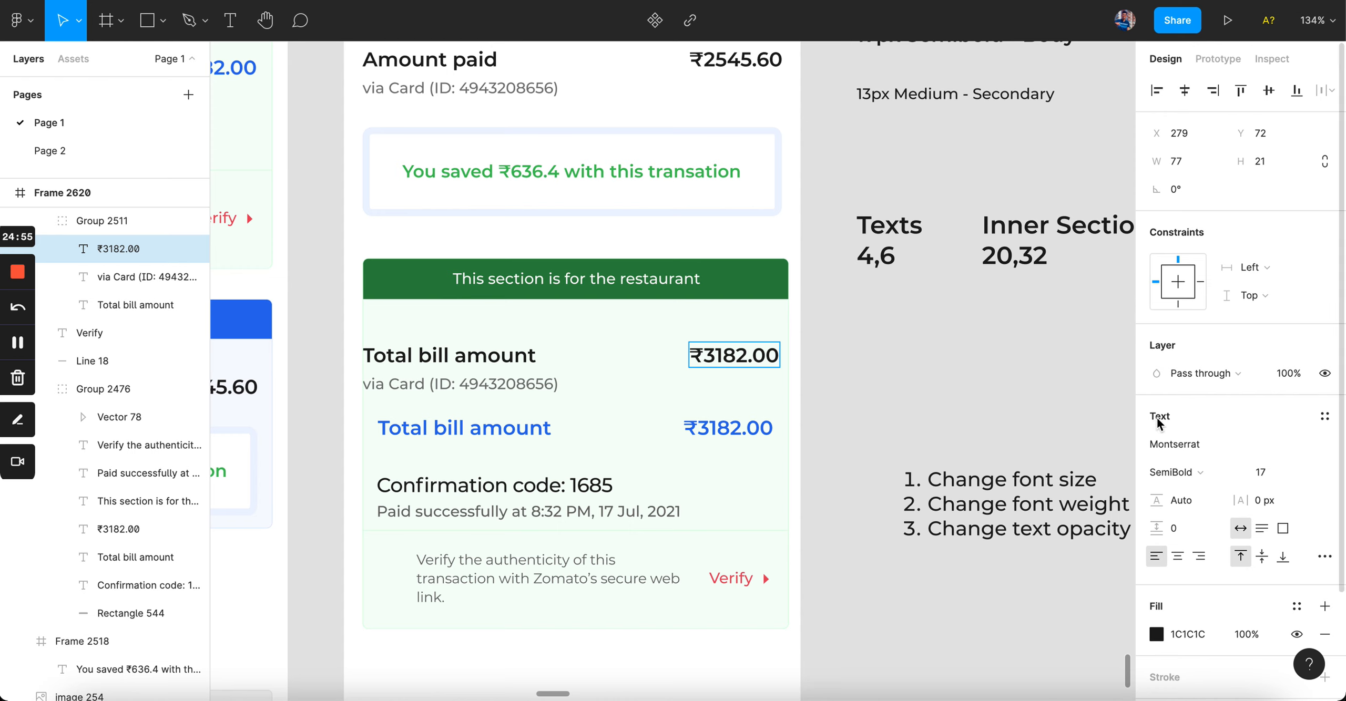
{"action": "key", "text": "Escape"}
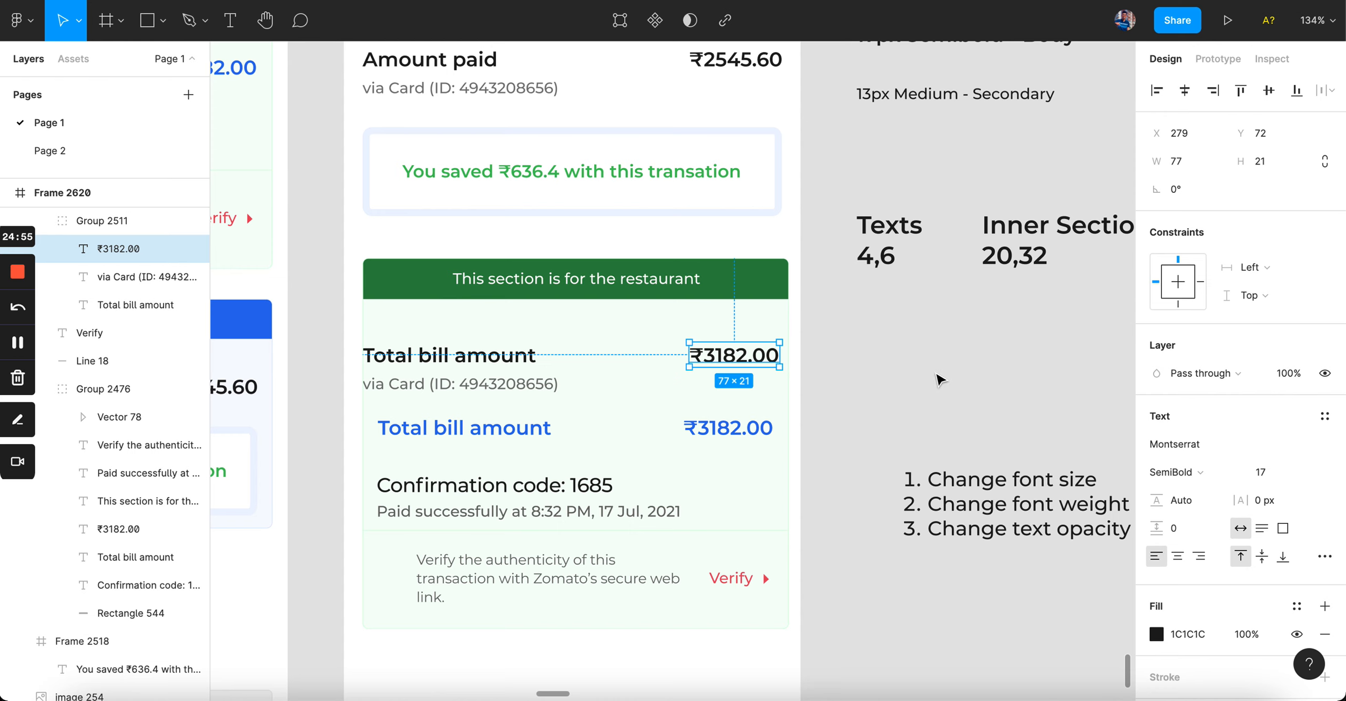
Step: Delete the blue Total bill amount ₹3182.00 row beneath it
{"action": "scroll", "coordinate": [484, 373], "scroll_direction": "up", "scroll_amount": 5}
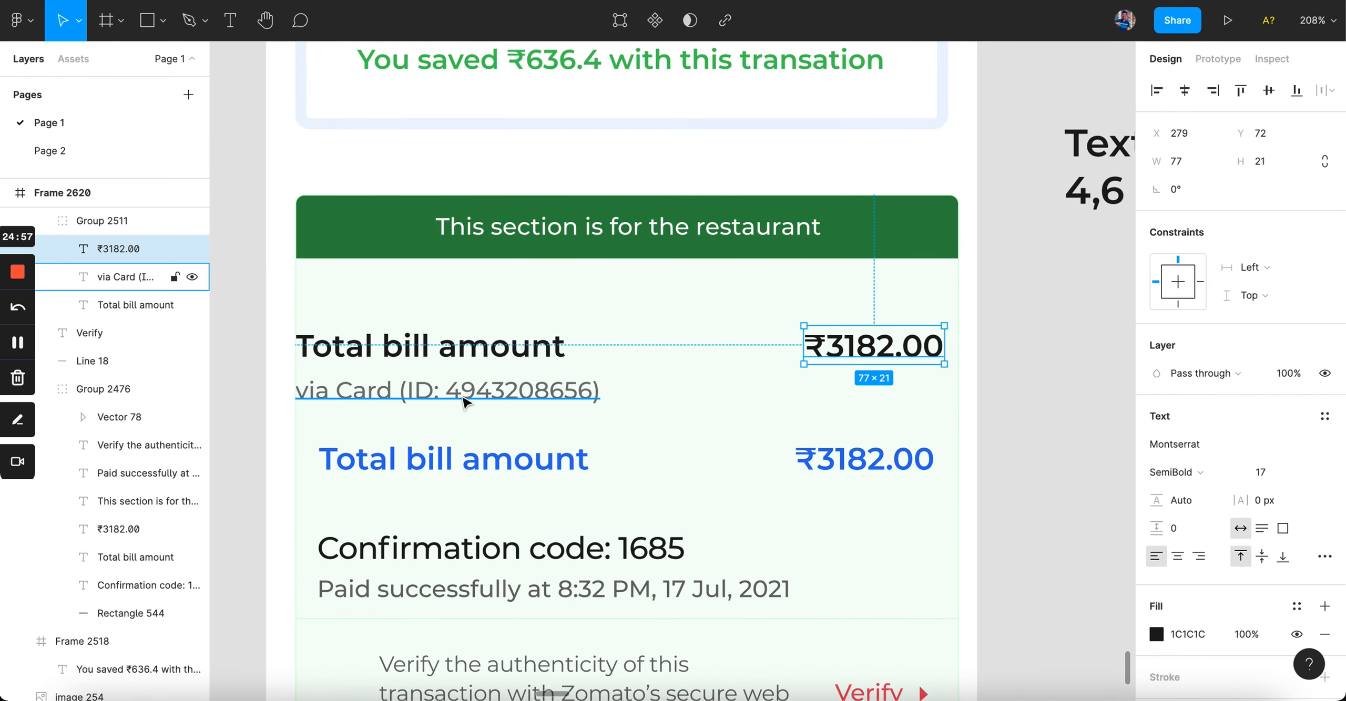
{"action": "scroll", "coordinate": [463, 402], "scroll_direction": "down", "scroll_amount": 5}
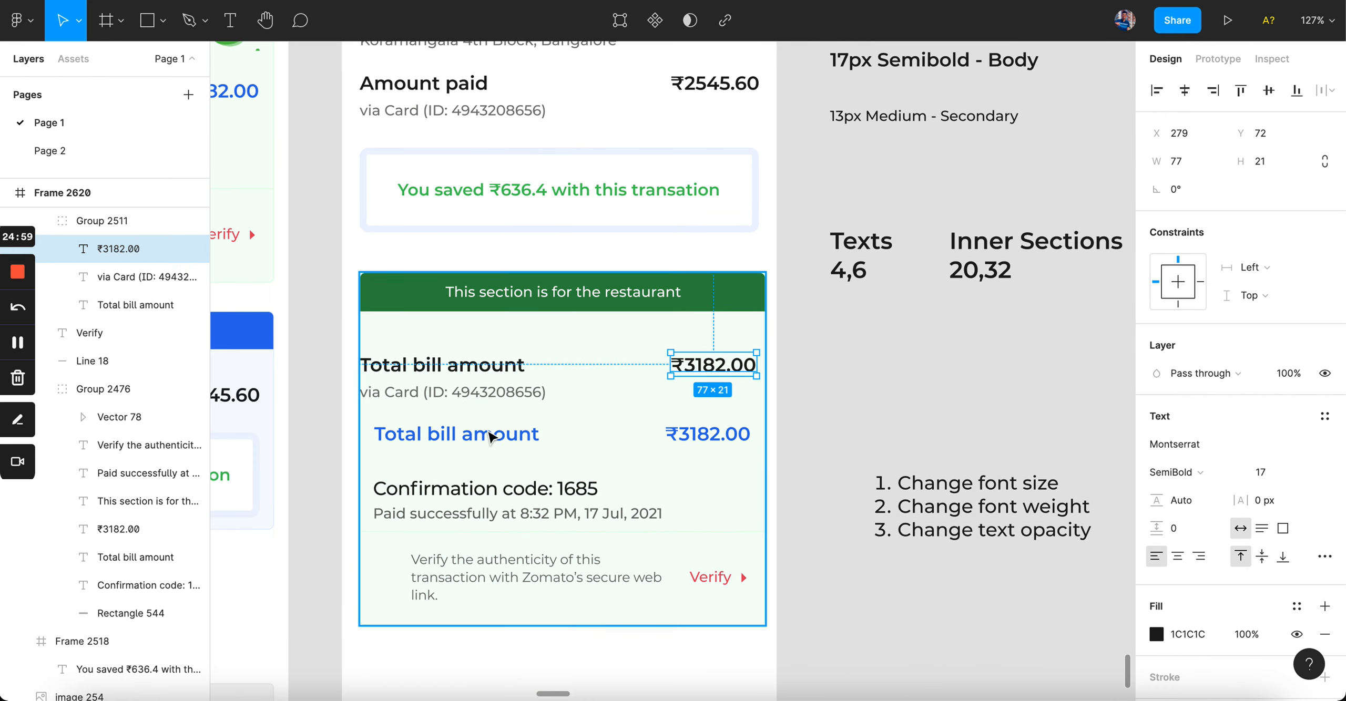
{"action": "double_click", "coordinate": [491, 437]}
{"action": "left_click", "coordinate": [717, 442], "text": "shift"}
{"action": "key", "text": "Delete"}
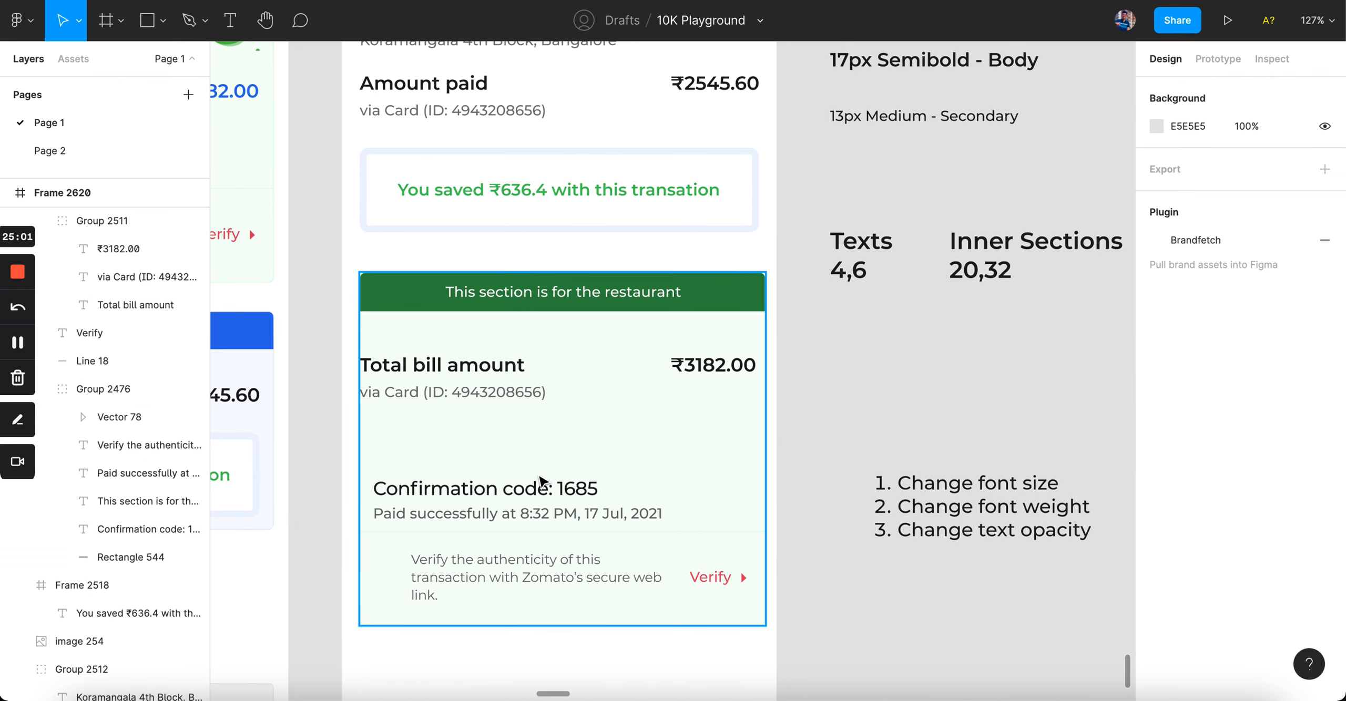
{"action": "scroll", "coordinate": [542, 481], "scroll_direction": "up", "scroll_amount": 3}
Step: Replace the via Card line with 'Confirmation code: 1685'
{"action": "left_click", "coordinate": [525, 526]}
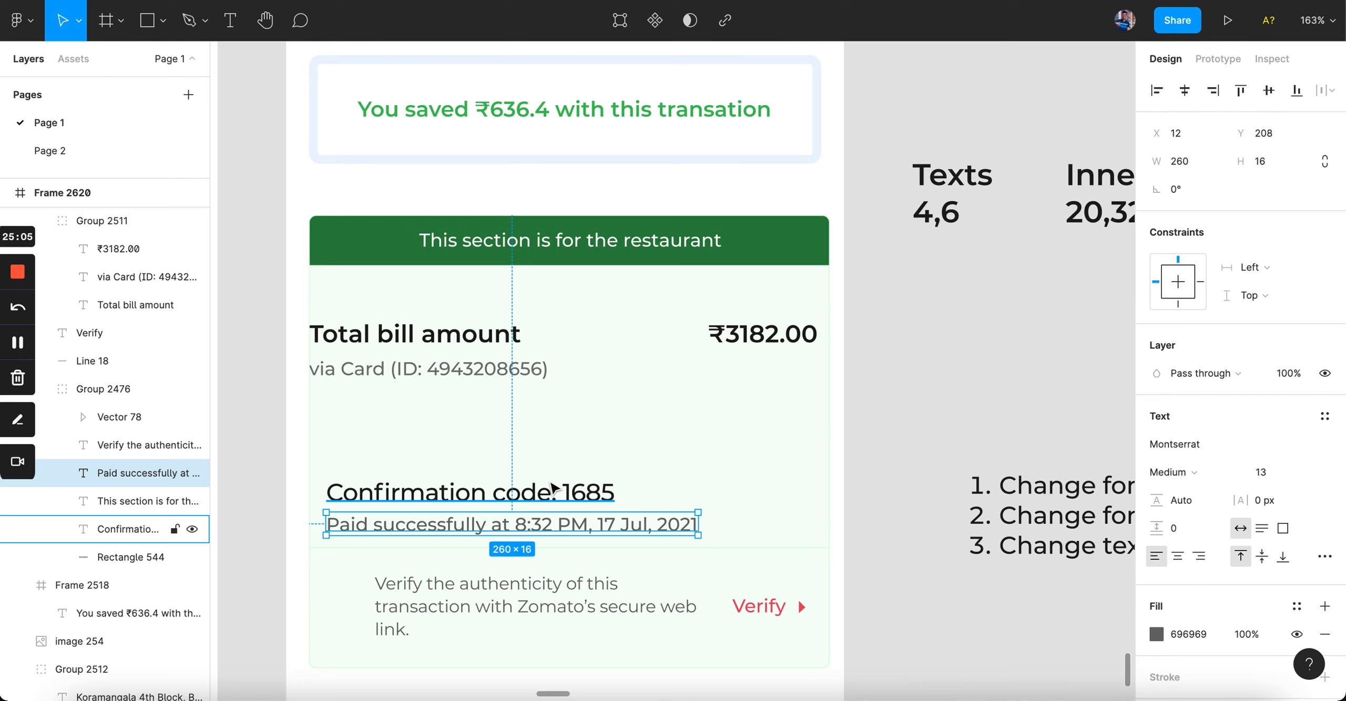
{"action": "left_click", "coordinate": [519, 500]}
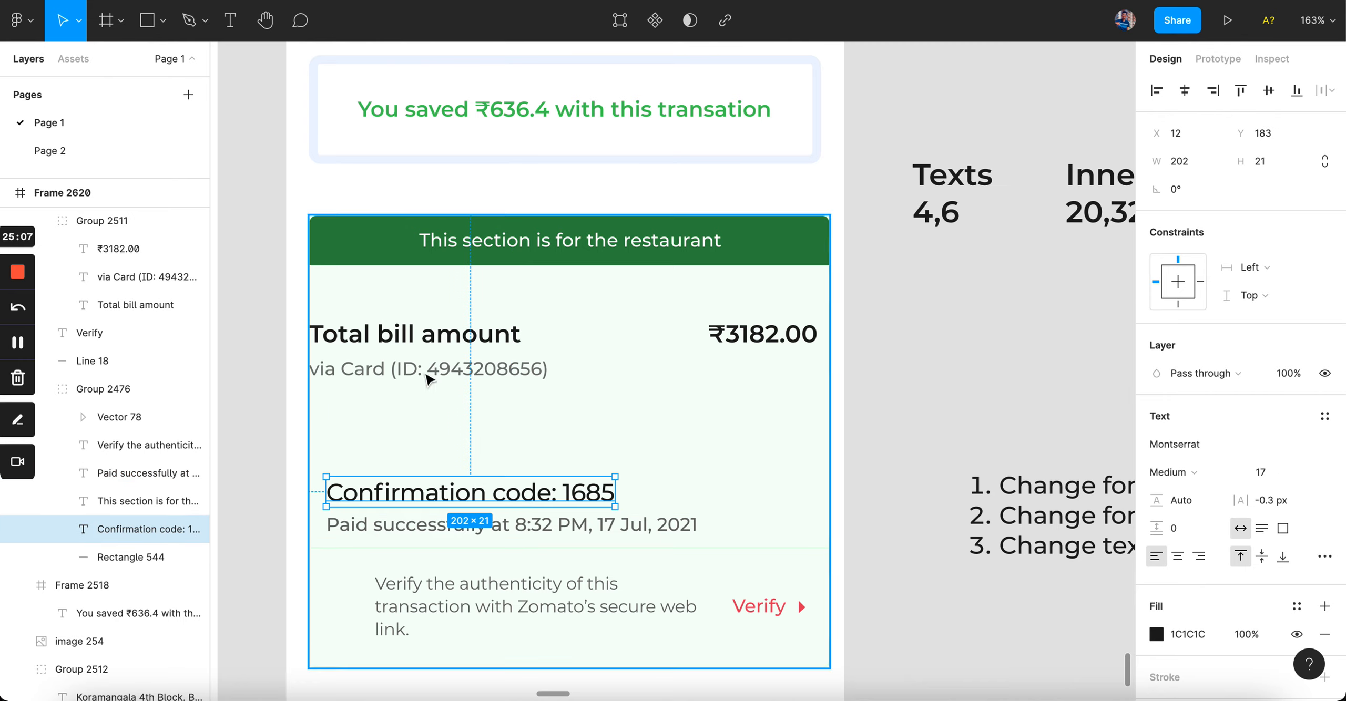
{"action": "double_click", "coordinate": [486, 489]}
{"action": "key", "text": "ctrl+c"}
{"action": "left_click", "coordinate": [452, 367]}
{"action": "key", "text": "ctrl+a"}
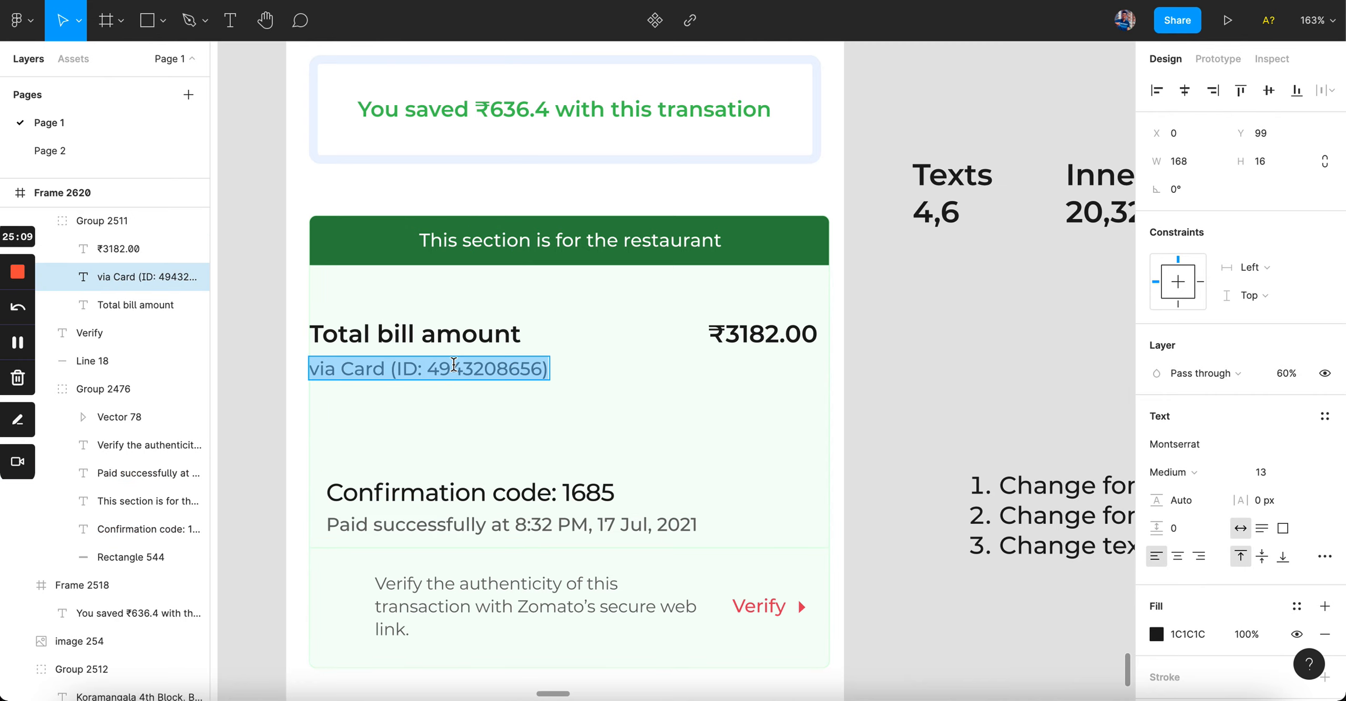
{"action": "key", "text": "ctrl+v"}
{"action": "key", "text": "Escape"}
{"action": "key", "text": "Escape"}
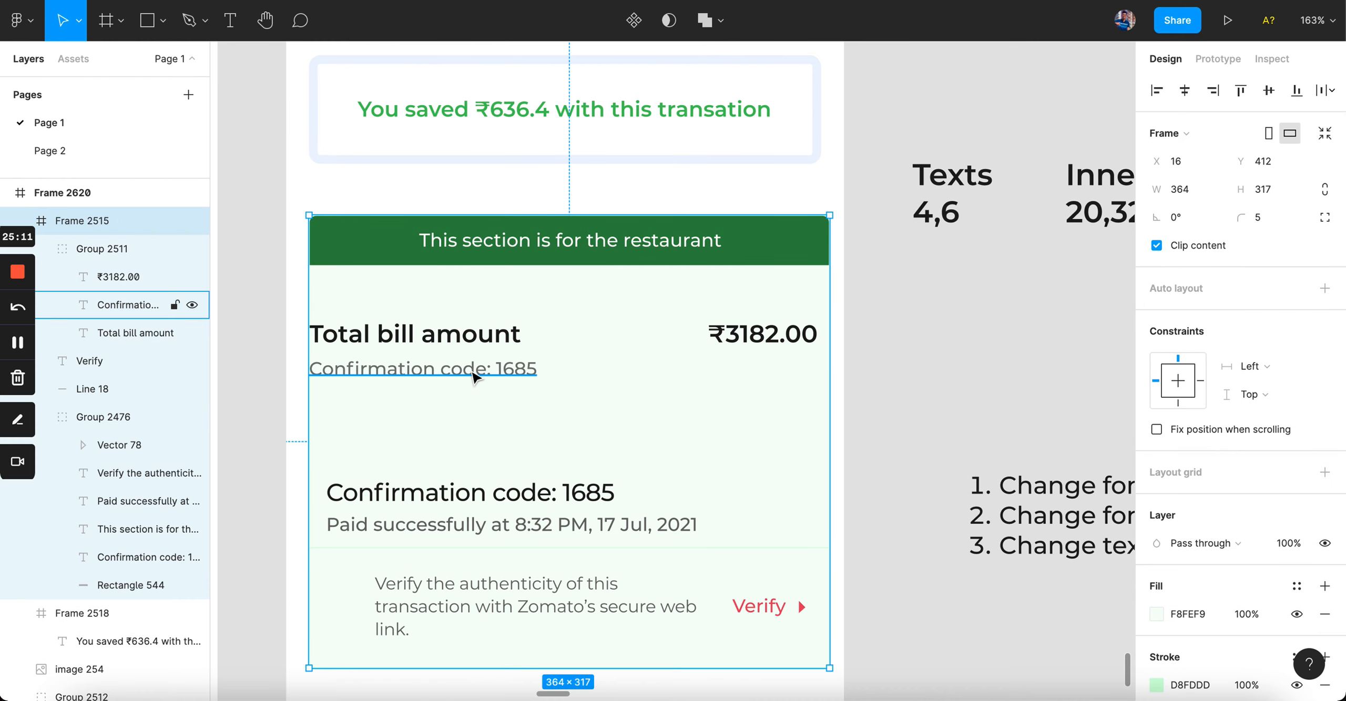
Step: Try moving and grouping the restaurant card, undoing each attempt
{"action": "scroll", "coordinate": [551, 390], "scroll_direction": "down", "scroll_amount": 5}
{"action": "left_click_drag", "start_coordinate": [551, 392], "coordinate": [676, 534]}
{"action": "key", "text": "ctrl+z"}
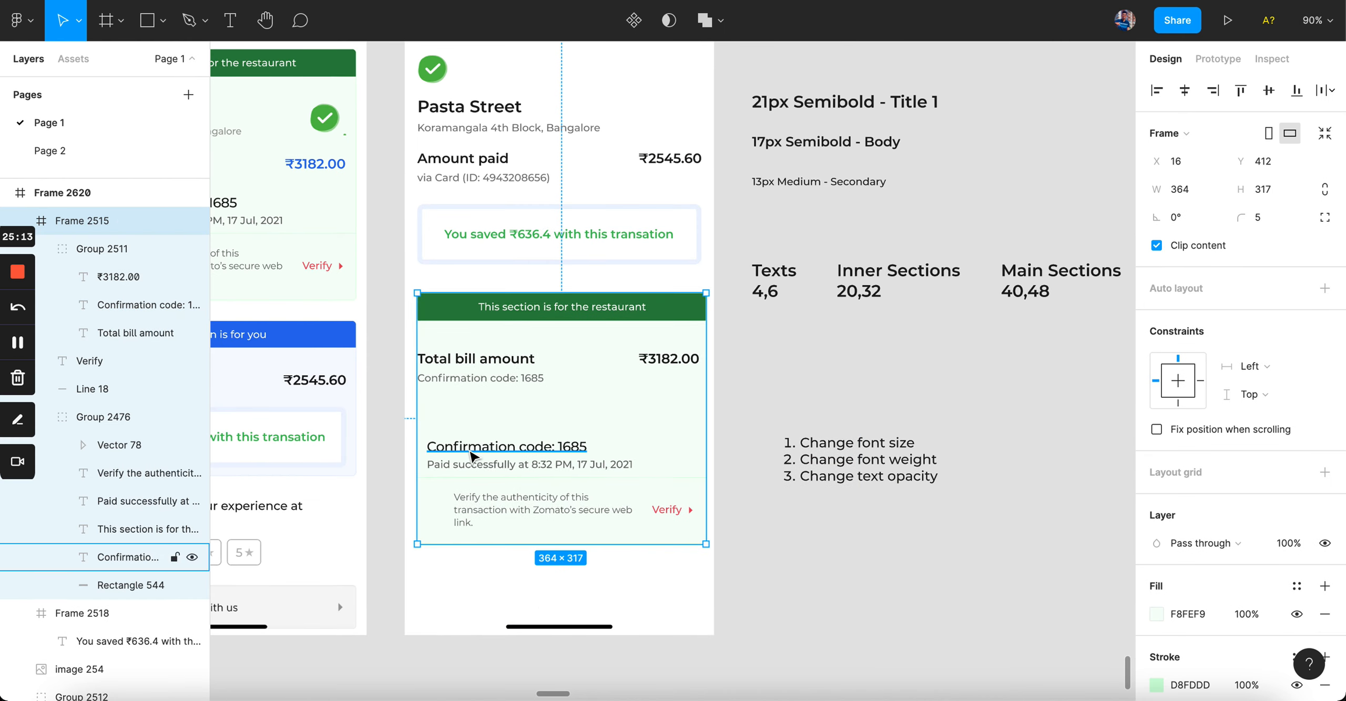
{"action": "key", "text": "ctrl+g"}
{"action": "left_click", "coordinate": [754, 391]}
{"action": "left_click_drag", "start_coordinate": [671, 481], "coordinate": [562, 452]}
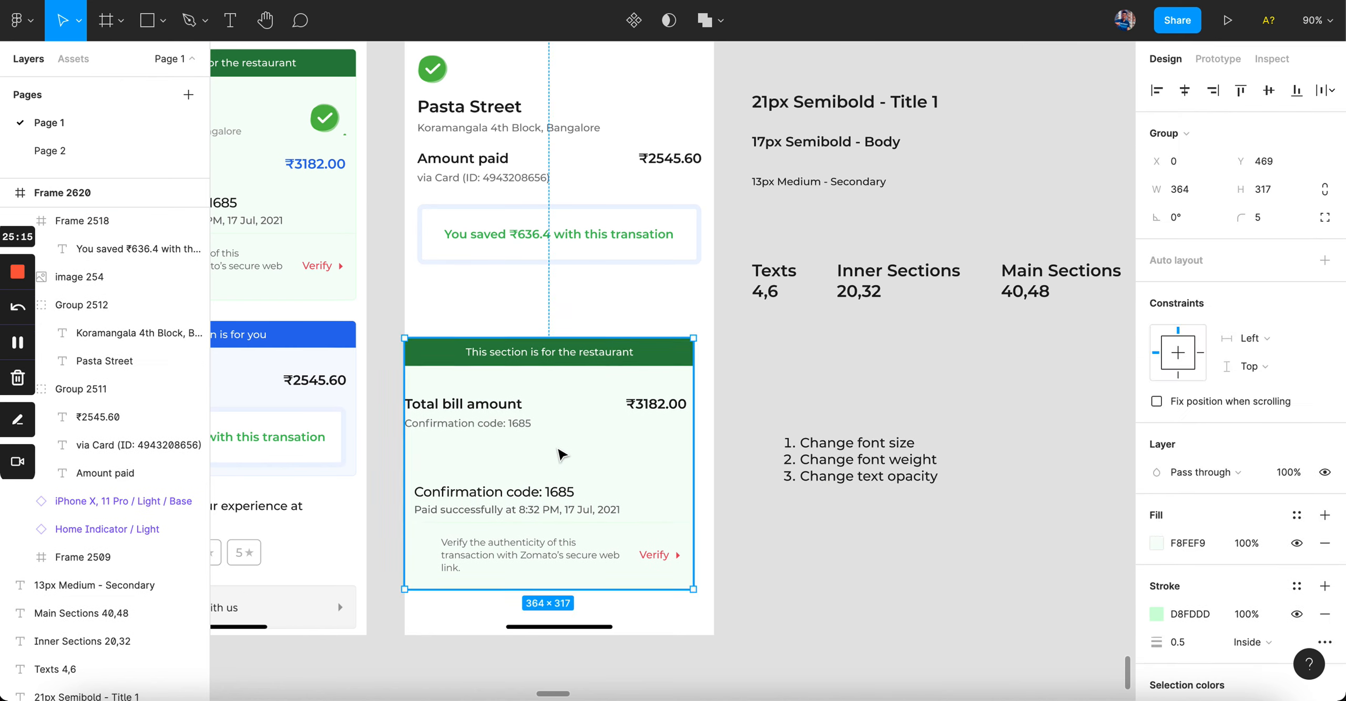
{"action": "key", "text": "ctrl+z"}
Step: Remove the restaurant card frame (Frame 2515) to free its contents
{"action": "key", "text": "ctrl+z"}
{"action": "key", "text": "ctrl+z"}
{"action": "left_click", "coordinate": [801, 418]}
{"action": "mouse_move", "coordinate": [652, 455]}
{"action": "left_mouse_down"}
{"action": "mouse_move", "coordinate": [760, 521]}
{"action": "mouse_move", "coordinate": [667, 465]}
{"action": "left_mouse_up"}
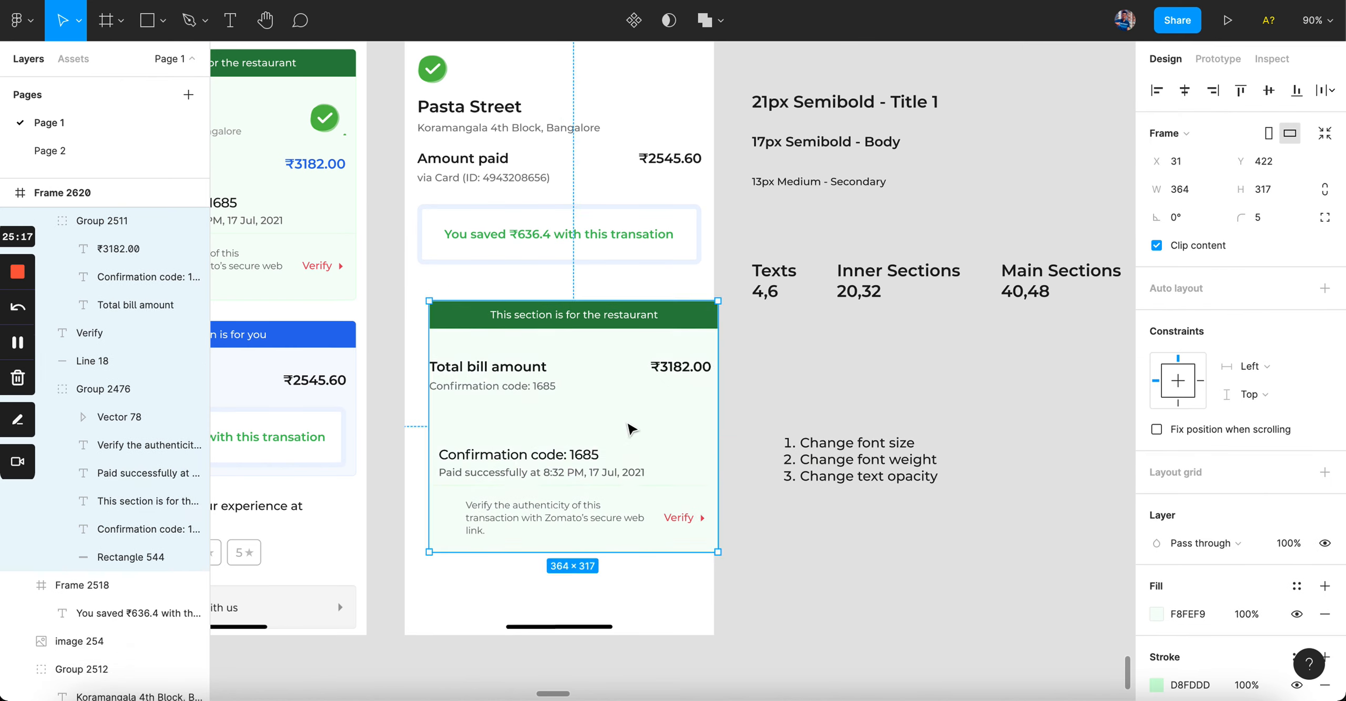
{"action": "key", "text": "ctrl+shift+g"}
{"action": "key", "text": "ctrl+z"}
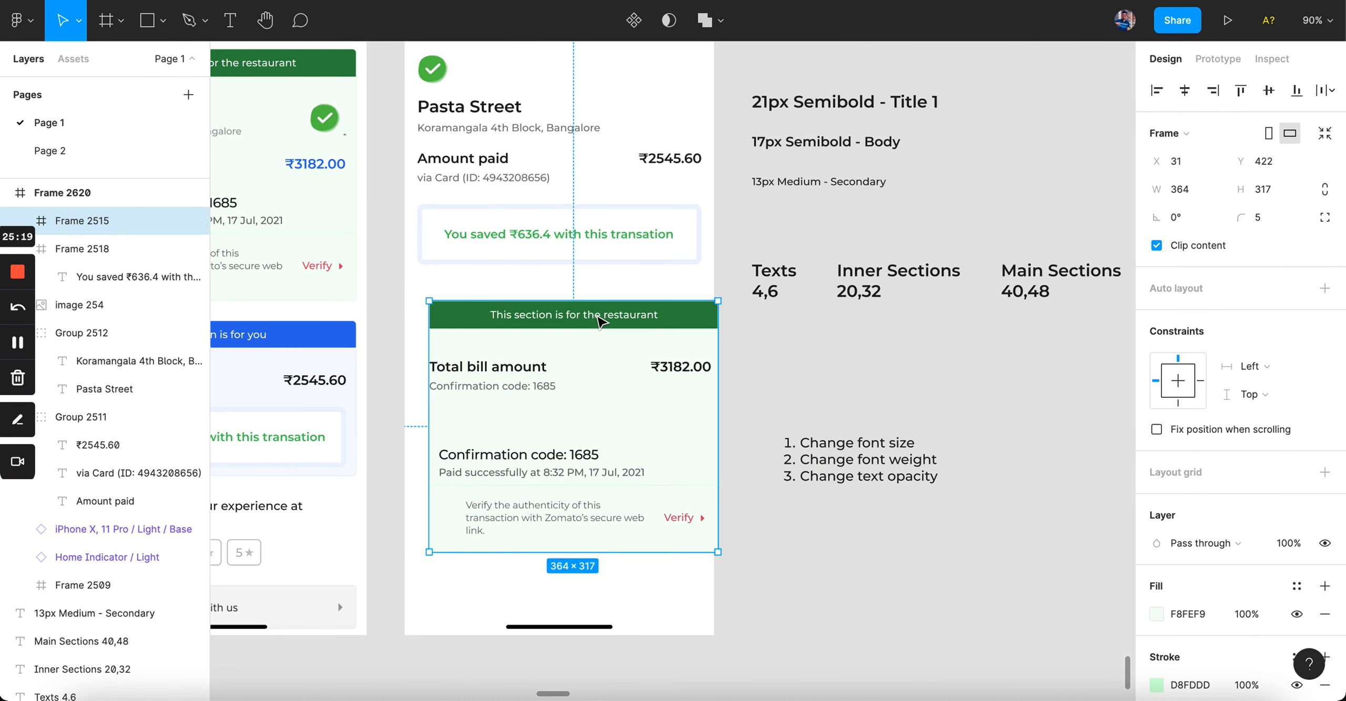
{"action": "key", "text": "ctrl+z"}
{"action": "left_click", "coordinate": [611, 376]}
{"action": "key", "text": "ctrl+shift+g"}
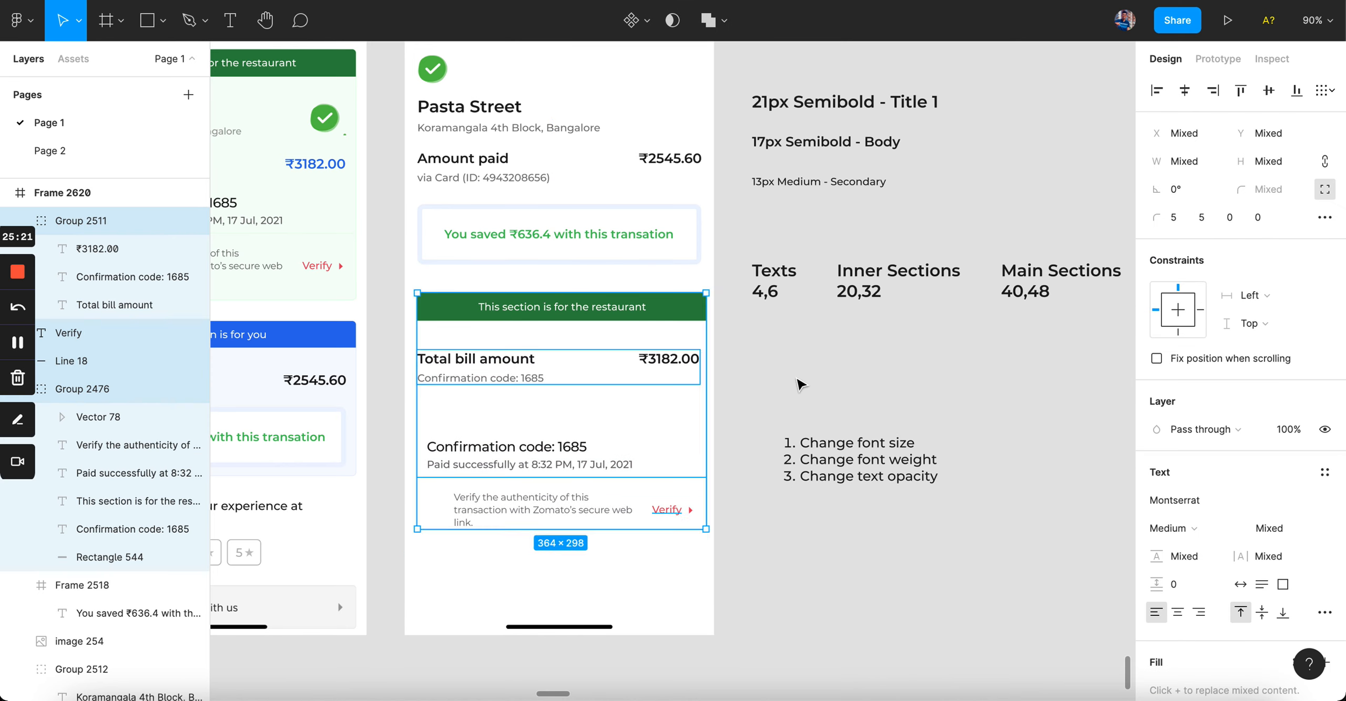
{"action": "left_click", "coordinate": [797, 381]}
{"action": "scroll", "coordinate": [583, 375], "scroll_direction": "up", "scroll_amount": 4}
Step: Ungroup Group 2476, group the green banner bar with its text, and move it aside
{"action": "left_click", "coordinate": [487, 290]}
{"action": "scroll", "coordinate": [487, 288], "scroll_direction": "down", "scroll_amount": 2}
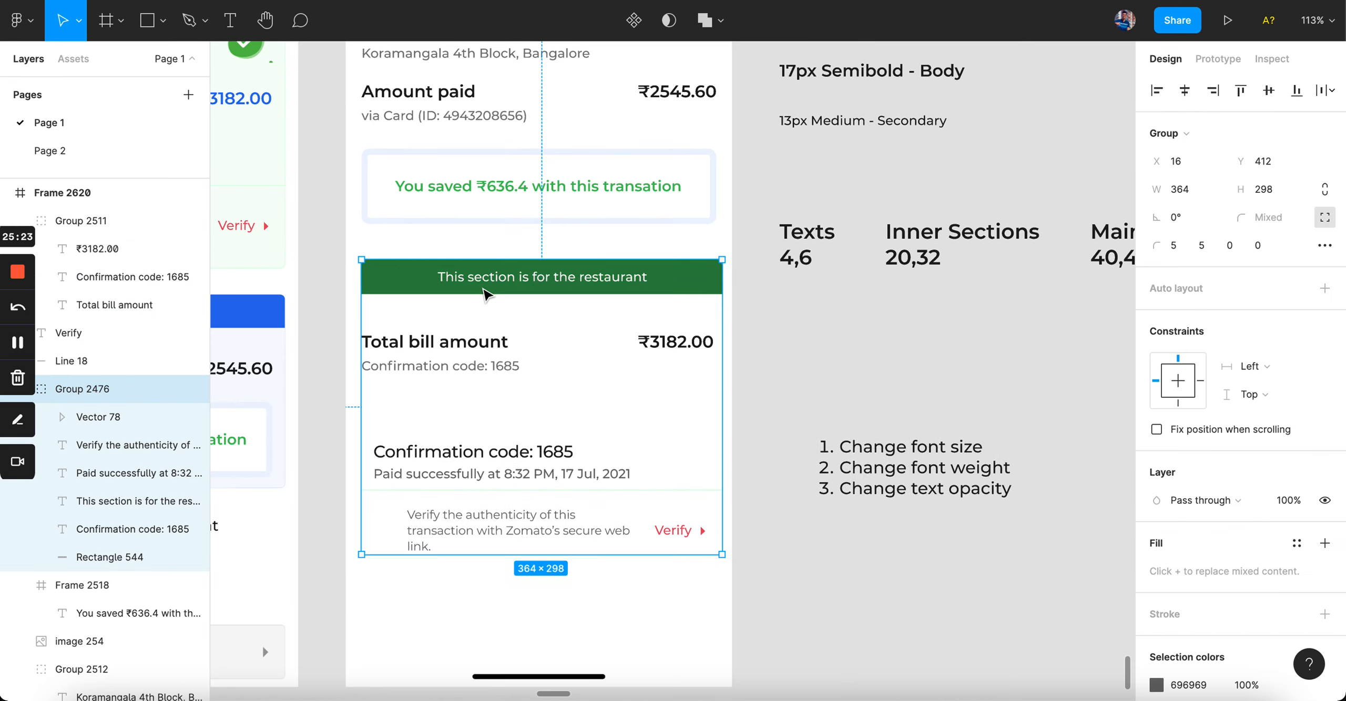
{"action": "key", "text": "ctrl+shift+g"}
{"action": "left_click", "coordinate": [852, 380]}
{"action": "left_click", "coordinate": [521, 276]}
{"action": "left_click", "coordinate": [673, 276], "text": "shift"}
{"action": "key", "text": "ctrl+g"}
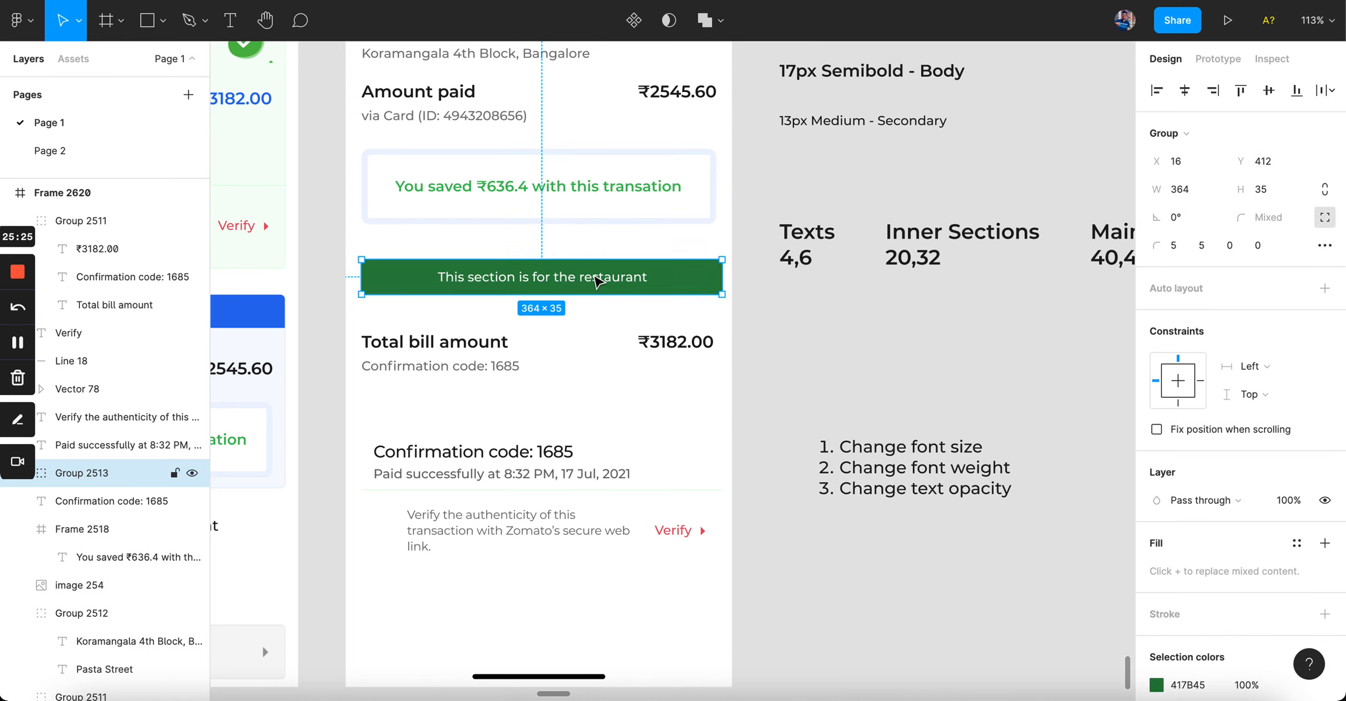
{"action": "left_click_drag", "start_coordinate": [601, 278], "coordinate": [1062, 571]}
Step: Duplicate the Total bill amount and confirmation code group just below itself
{"action": "left_click", "coordinate": [472, 326]}
{"action": "left_click_drag", "start_coordinate": [421, 307], "coordinate": [631, 454]}
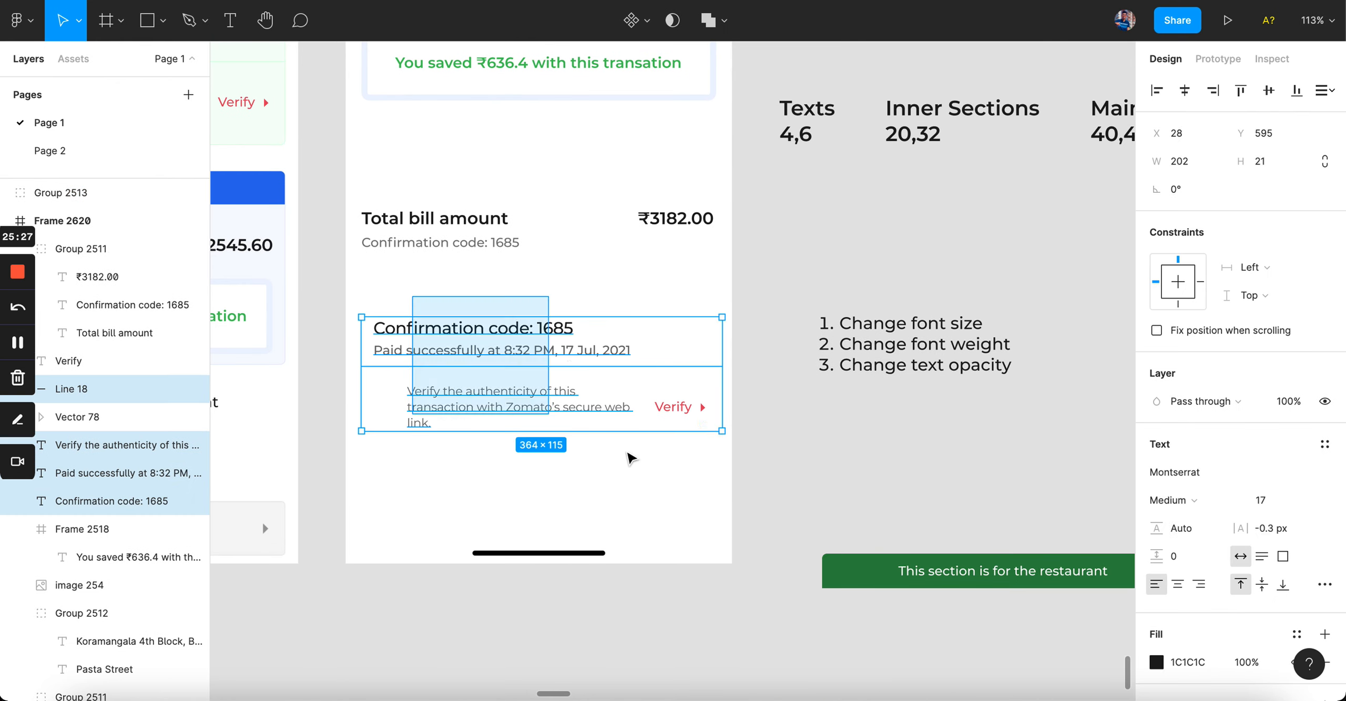
{"action": "scroll", "coordinate": [493, 247], "scroll_direction": "up", "scroll_amount": 5}
{"action": "scroll", "coordinate": [493, 247], "scroll_direction": "down", "scroll_amount": 2}
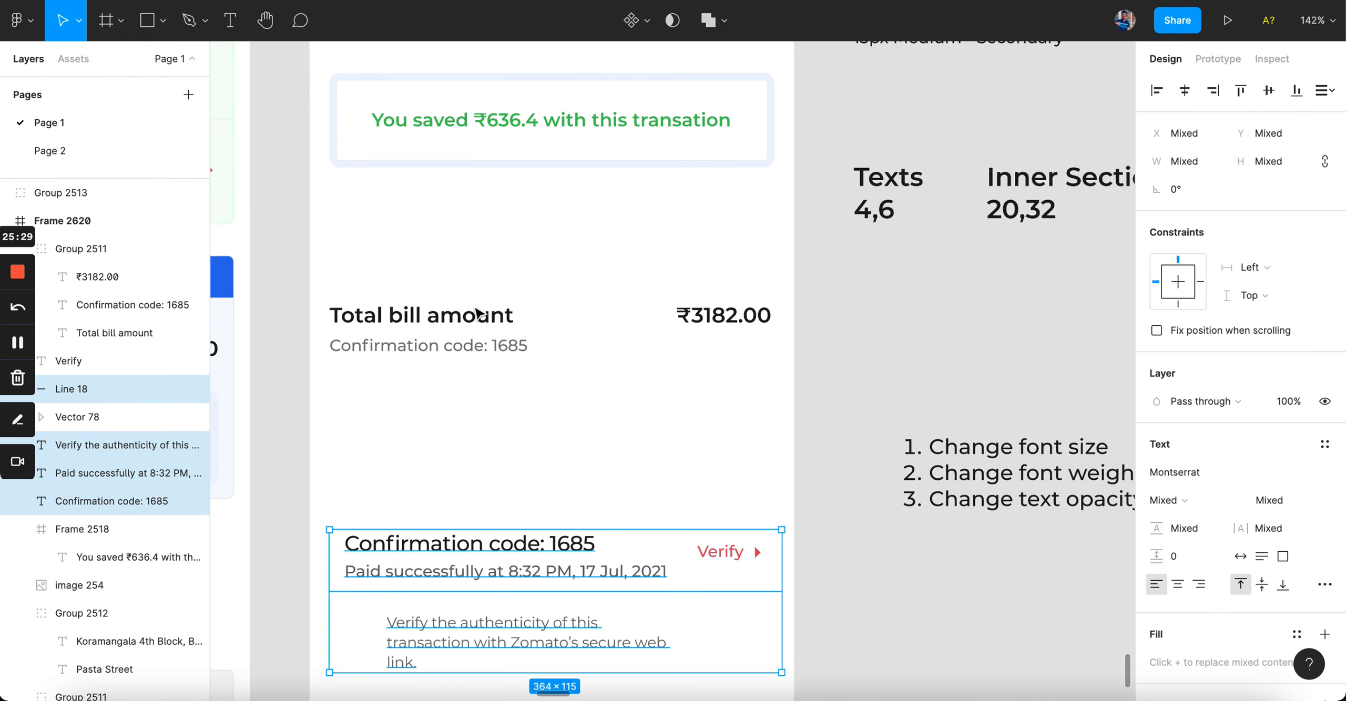
{"action": "scroll", "coordinate": [476, 310], "scroll_direction": "up", "scroll_amount": 2}
{"action": "left_click", "coordinate": [478, 269]}
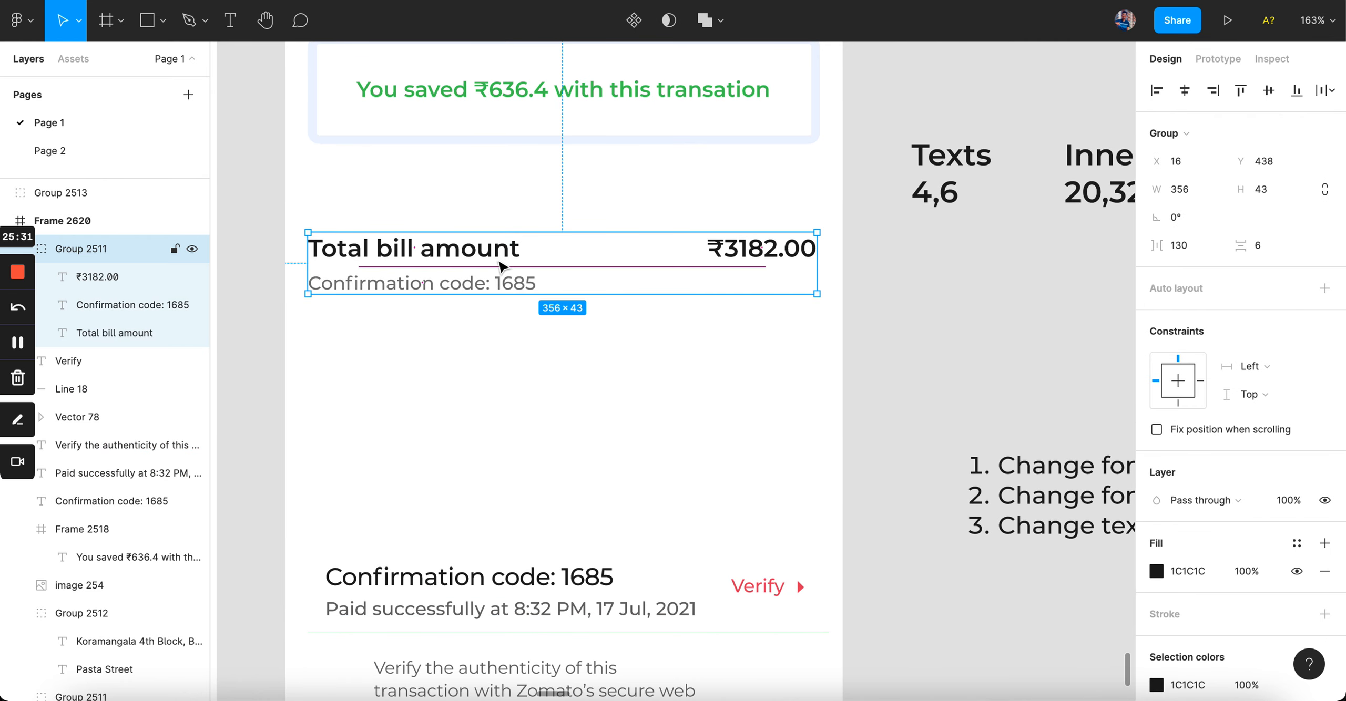
{"action": "double_click", "coordinate": [469, 285]}
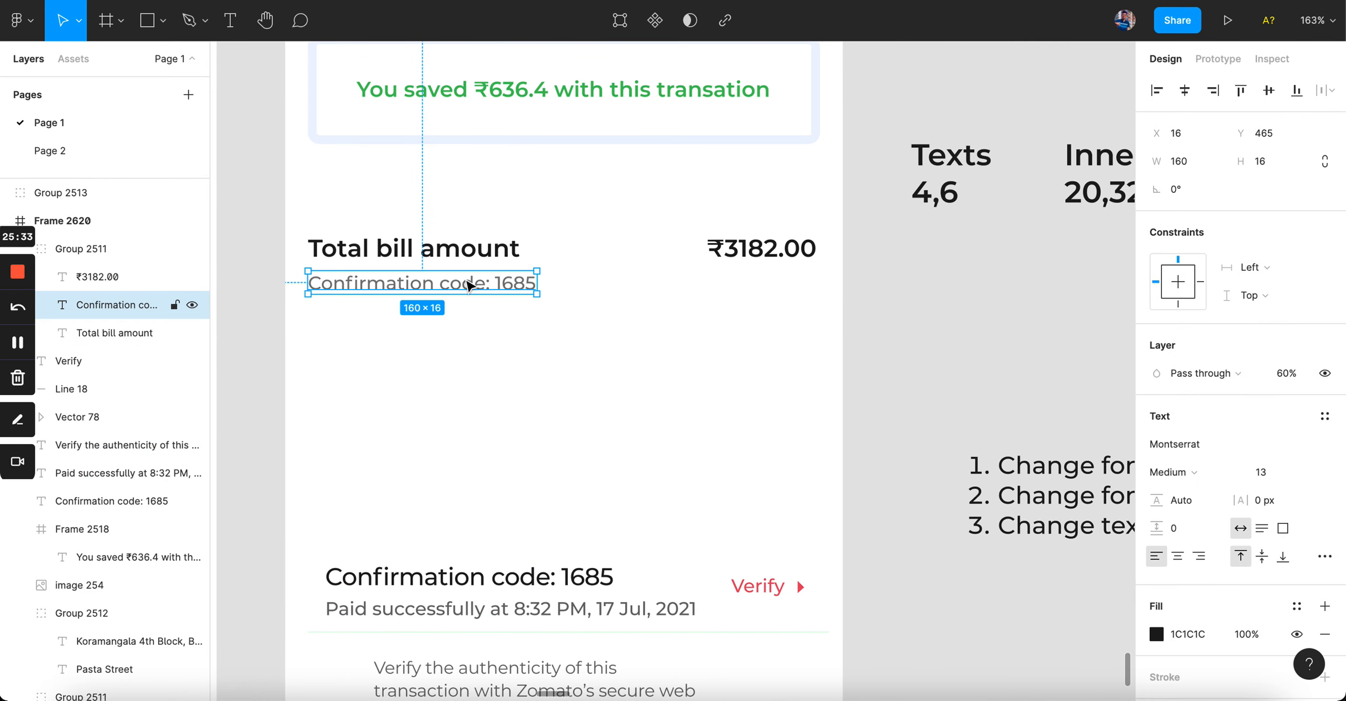
{"action": "left_click", "coordinate": [529, 211]}
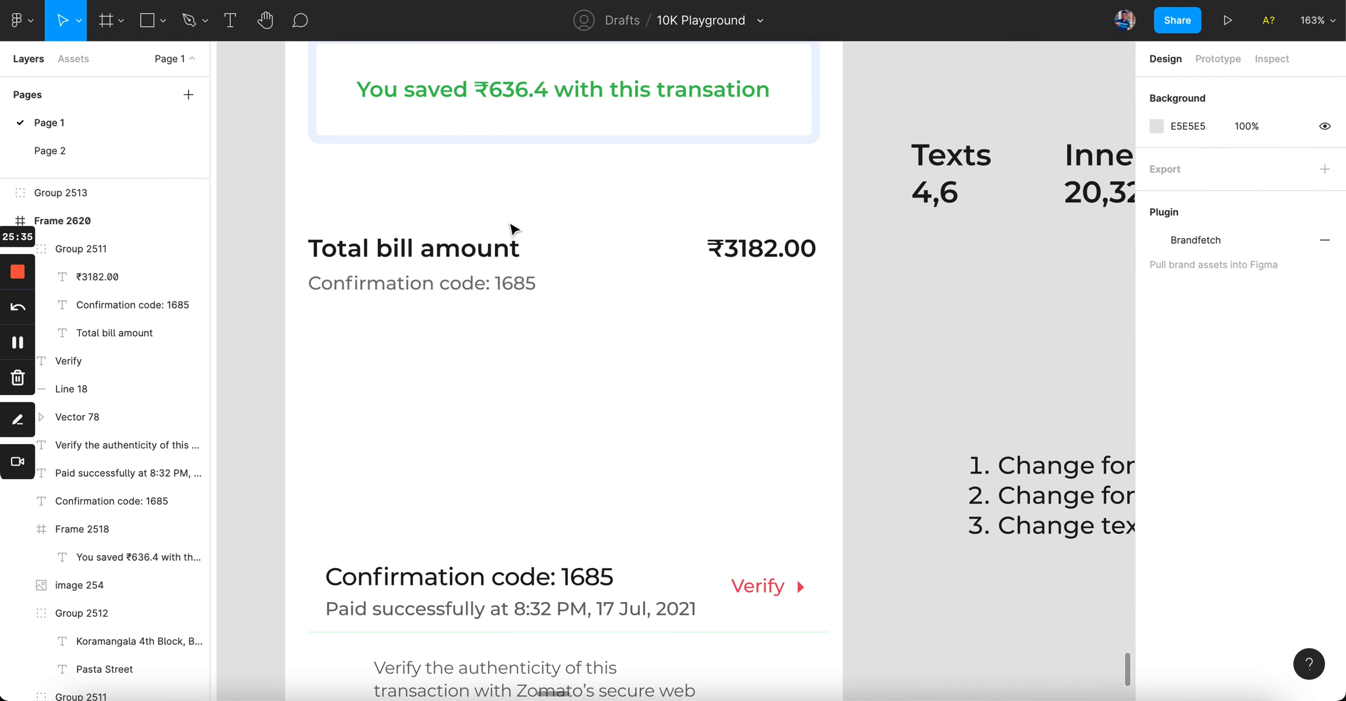
{"action": "left_click", "coordinate": [503, 249]}
{"action": "left_click_drag", "start_coordinate": [503, 248], "coordinate": [505, 351]}
{"action": "left_click", "coordinate": [476, 577]}
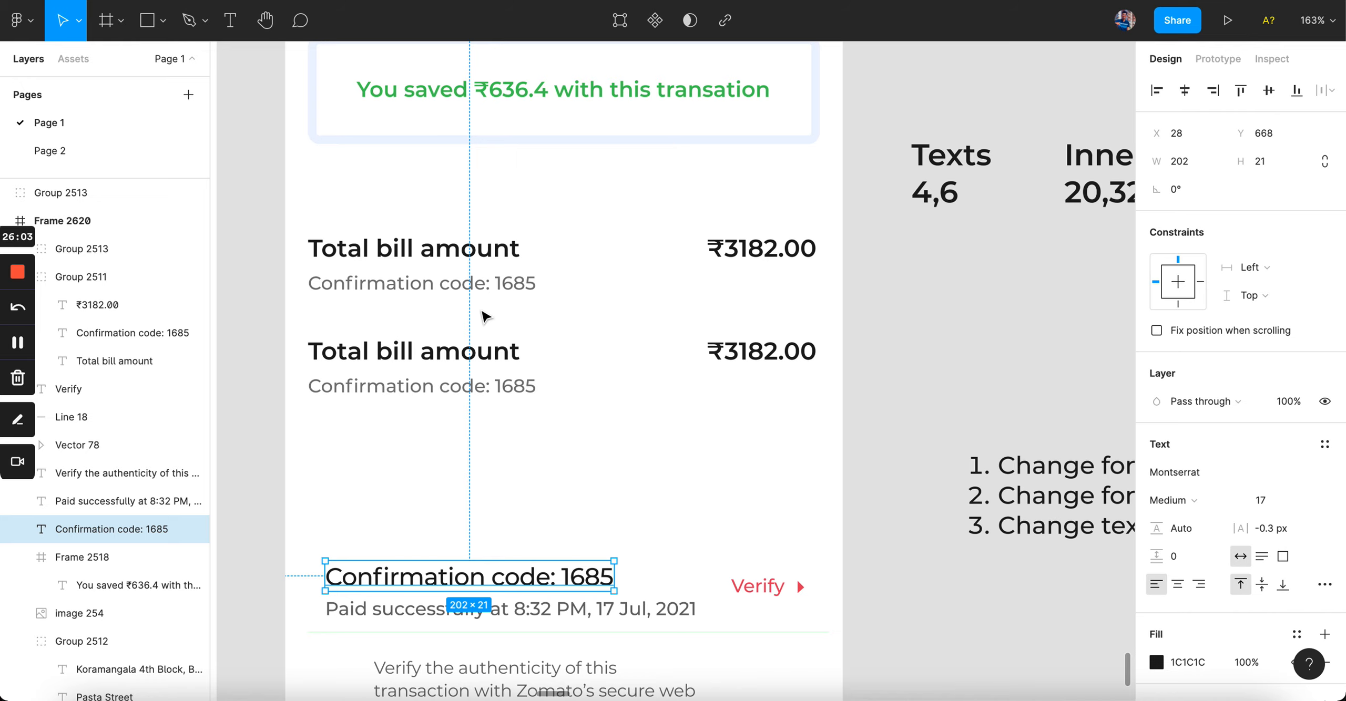
Step: Add a 'Paid successfully at 8:32 PM, 17 Jul, 2021' line under the first confirmation code
{"action": "left_click_drag", "start_coordinate": [444, 367], "coordinate": [444, 446]}
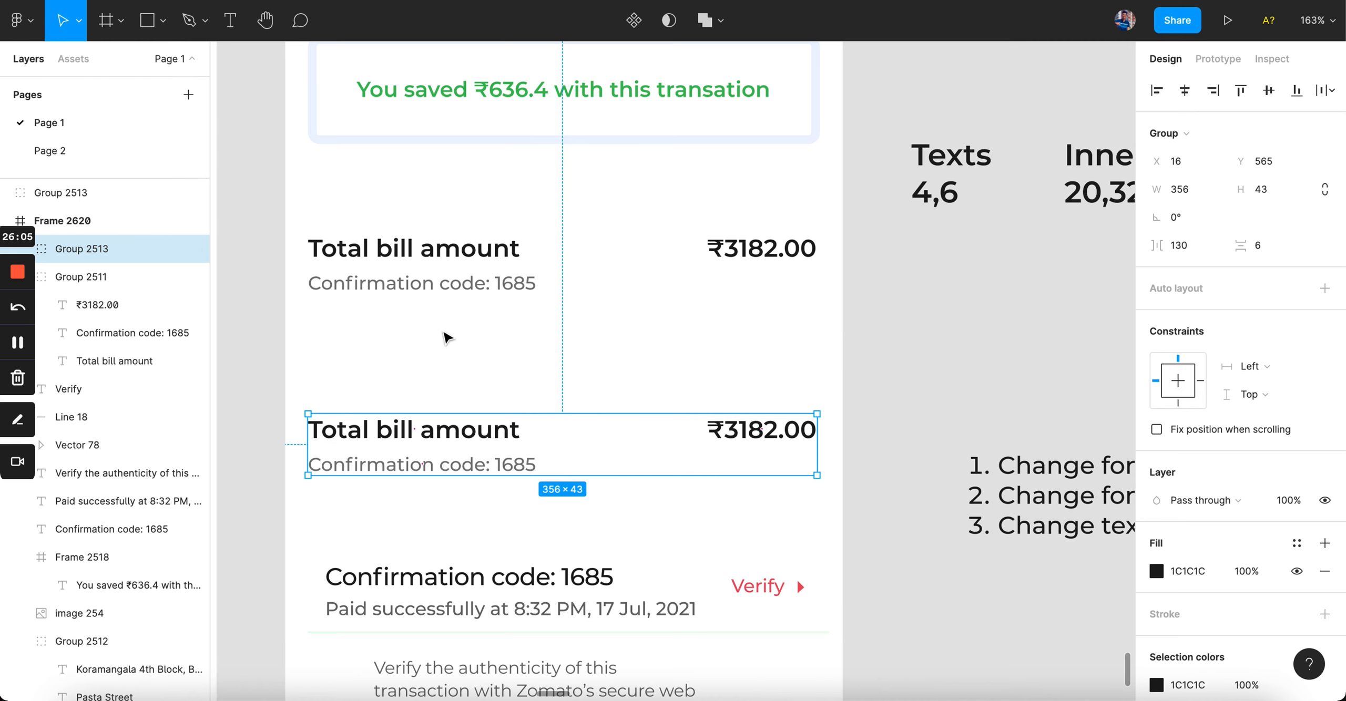
{"action": "left_click", "coordinate": [473, 284], "text": "super"}
{"action": "left_click_drag", "start_coordinate": [473, 284], "coordinate": [480, 317]}
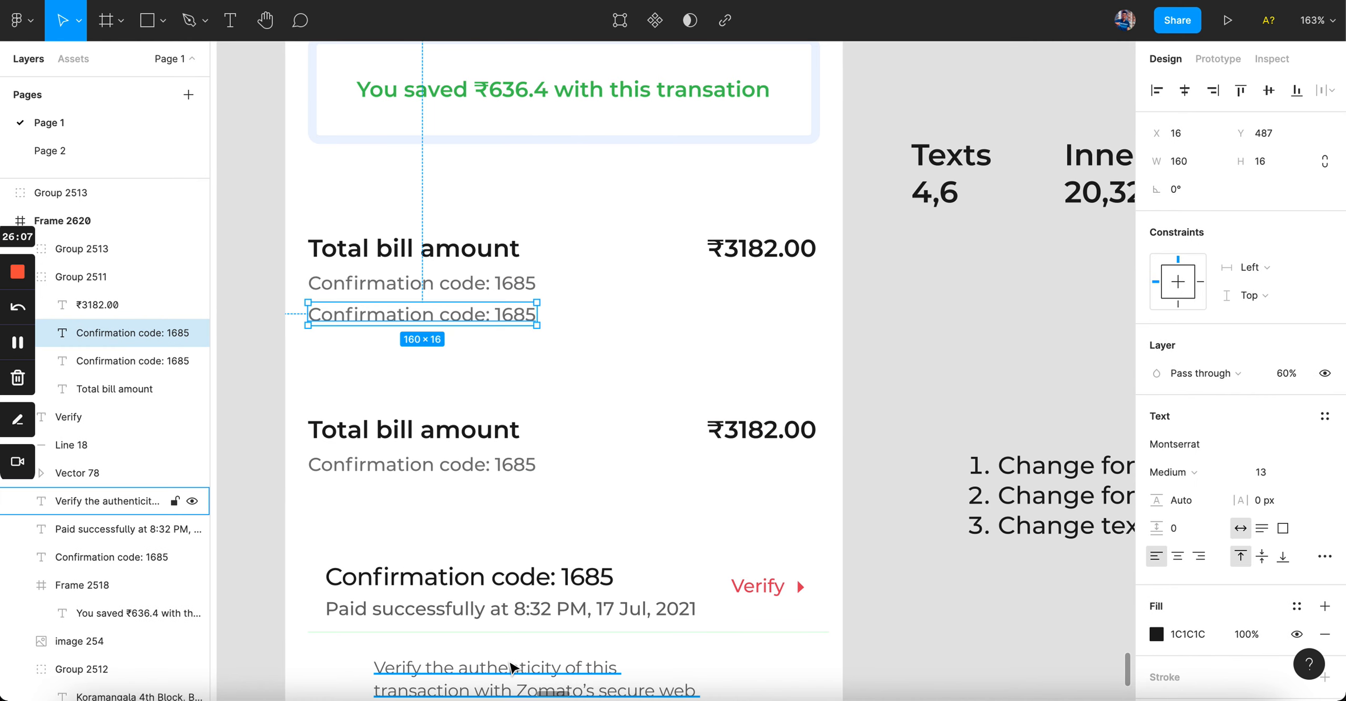
{"action": "scroll", "coordinate": [510, 668], "scroll_direction": "down", "scroll_amount": 3}
{"action": "double_click", "coordinate": [652, 537]}
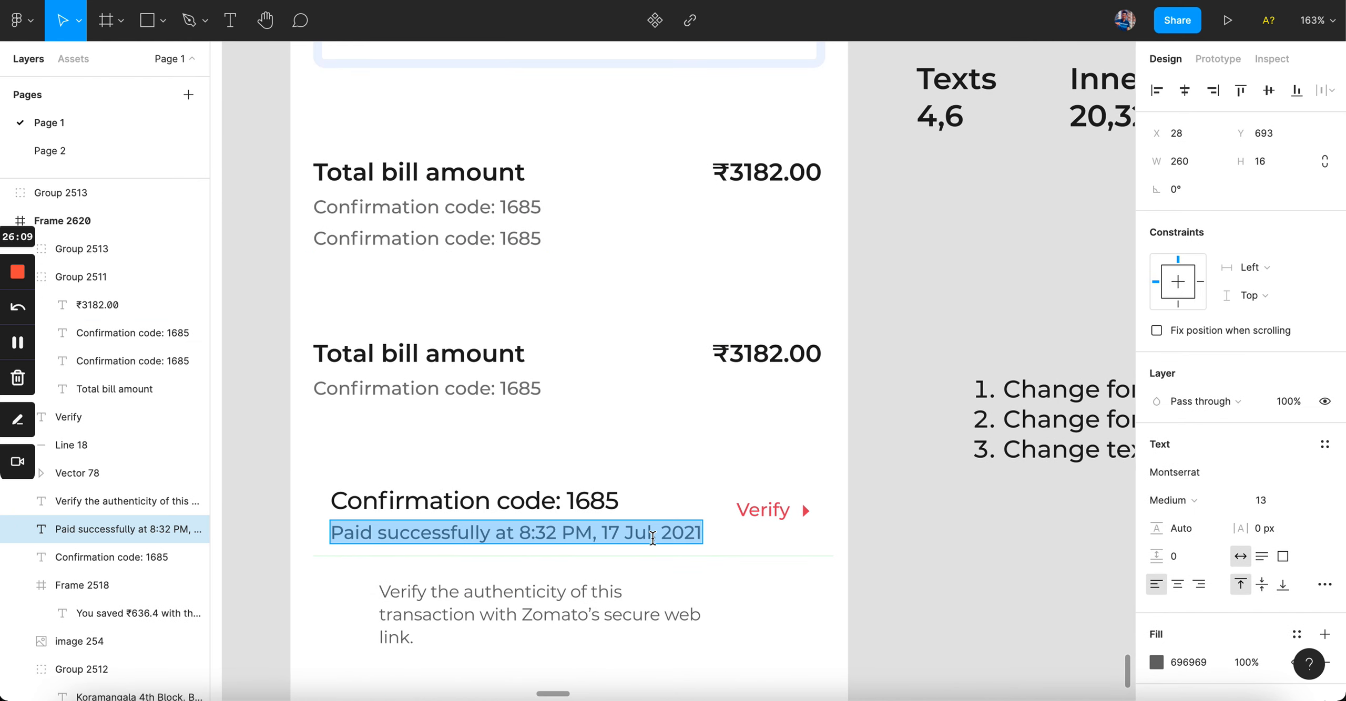
{"action": "key", "text": "super+c"}
{"action": "double_click", "coordinate": [435, 241]}
{"action": "key", "text": "super+v"}
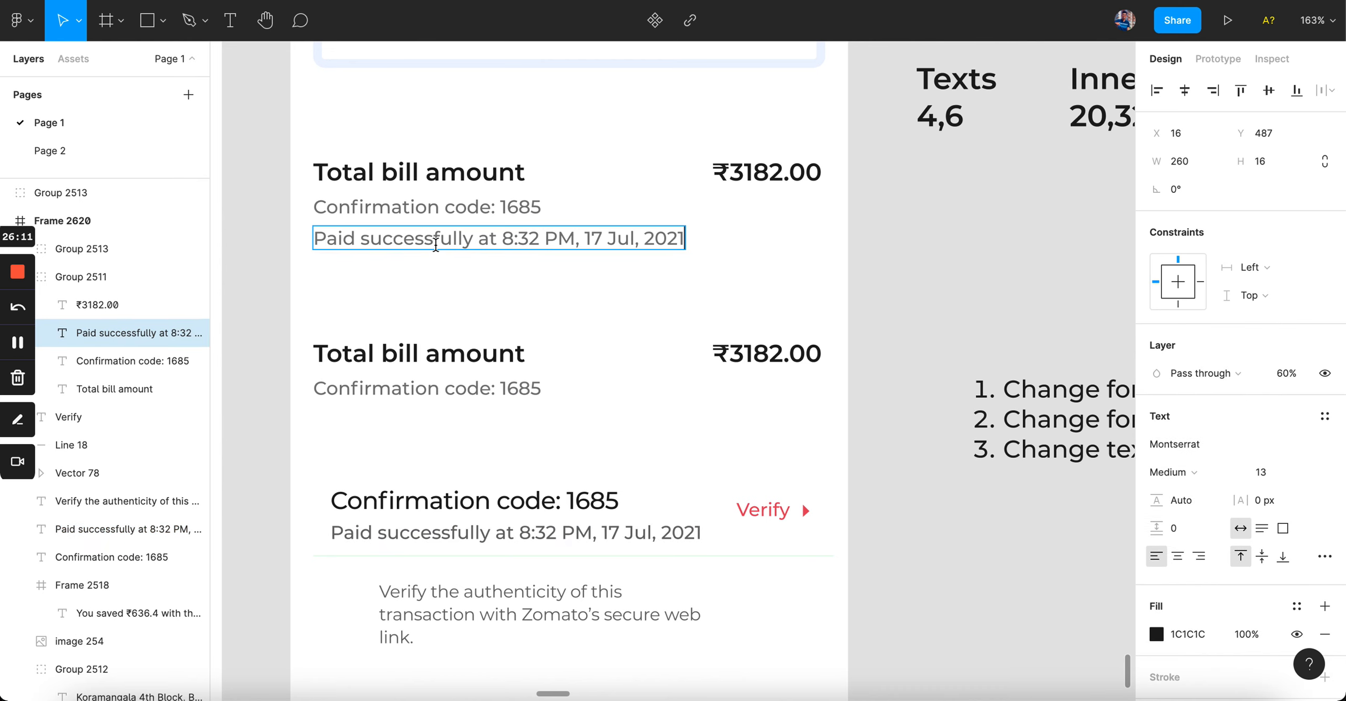
{"action": "key", "text": "Escape"}
Step: Delete the old confirmation and verify block from the receipt
{"action": "left_click", "coordinate": [695, 321]}
{"action": "scroll", "coordinate": [695, 321], "scroll_direction": "up", "scroll_amount": 2}
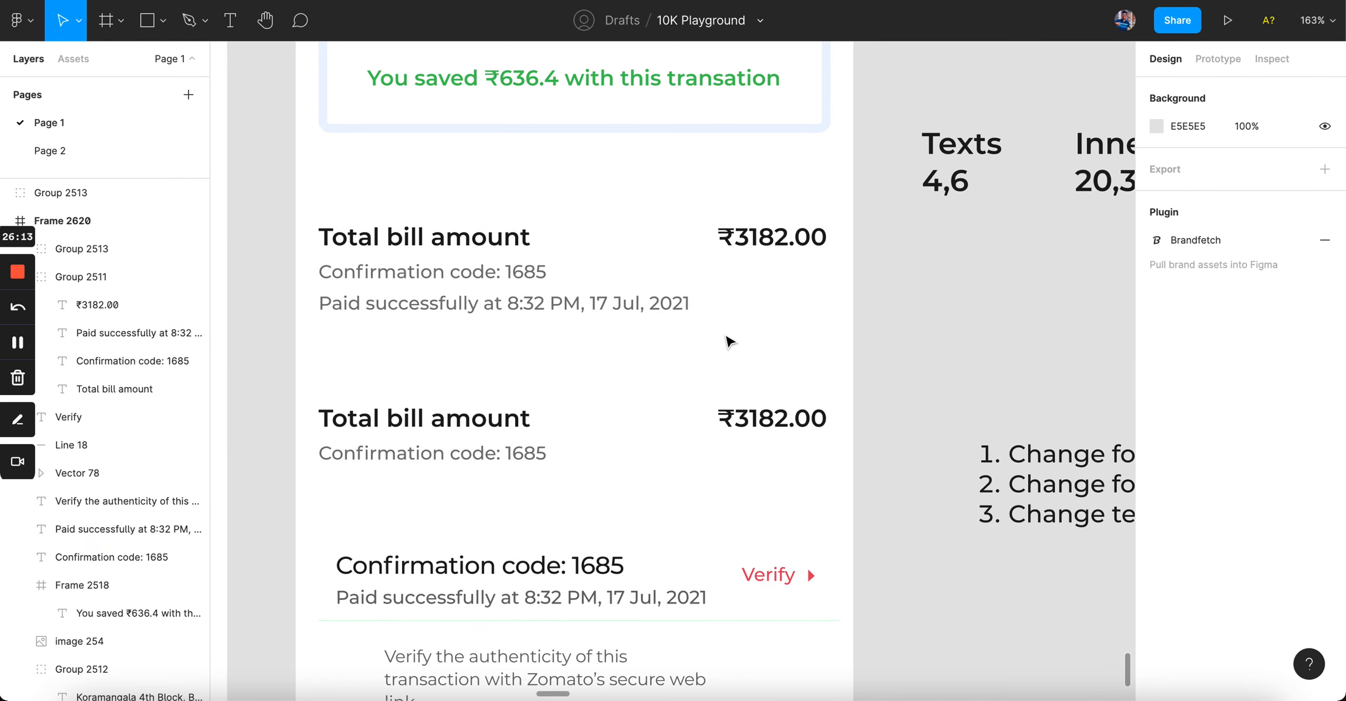
{"action": "scroll", "coordinate": [731, 340], "scroll_direction": "down", "scroll_amount": 5}
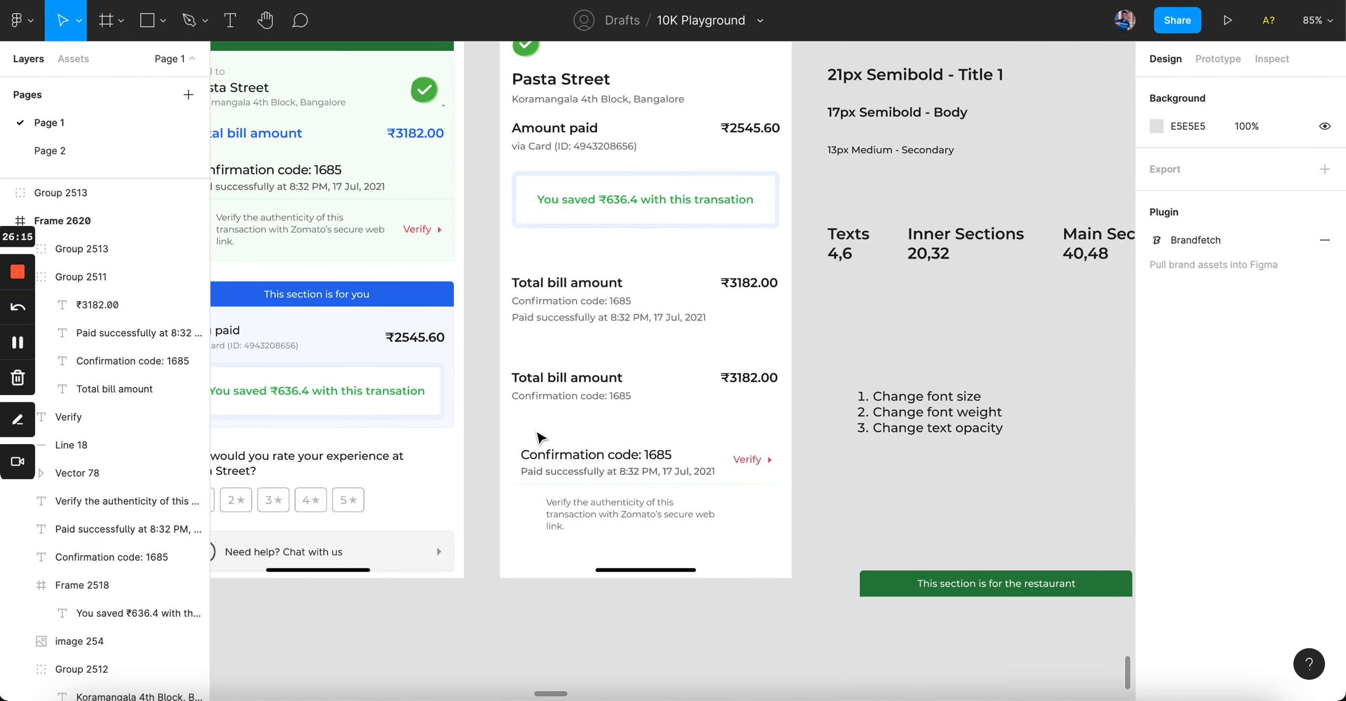
{"action": "left_click_drag", "start_coordinate": [533, 422], "coordinate": [761, 532]}
{"action": "left_click_drag", "start_coordinate": [628, 466], "coordinate": [628, 687]}
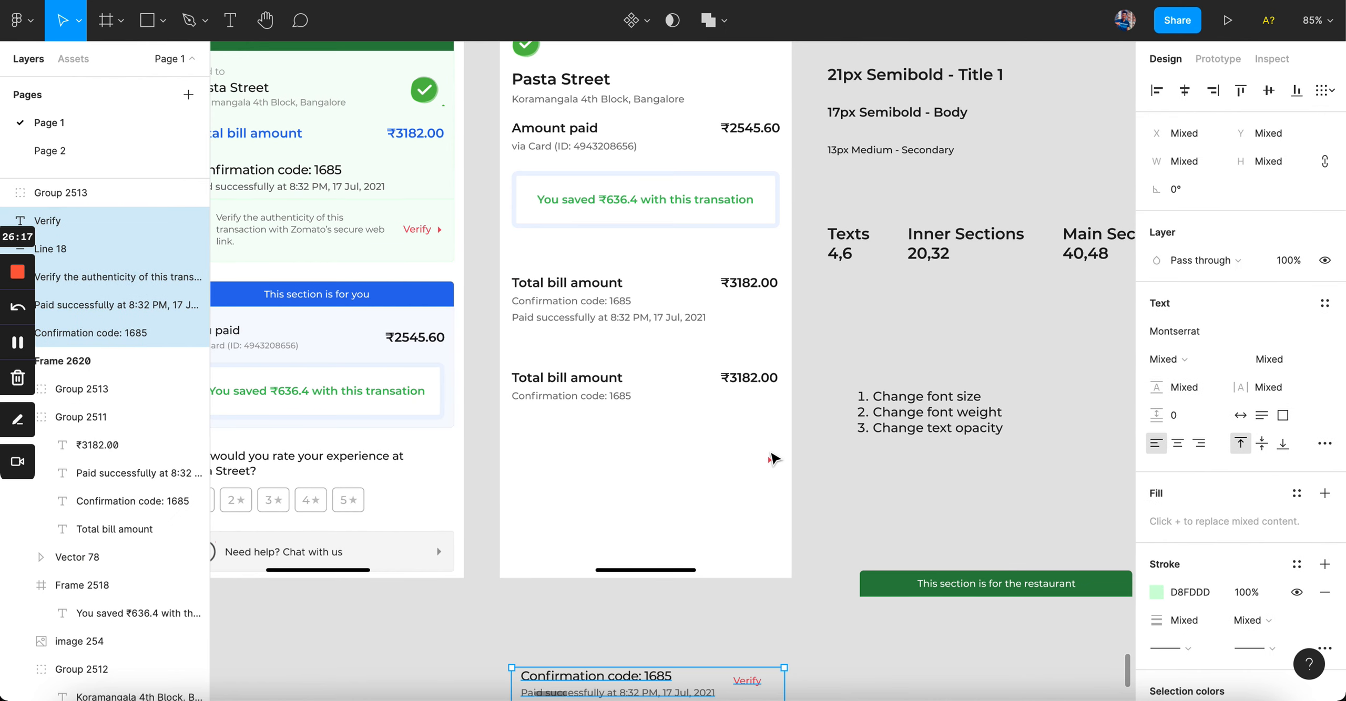
{"action": "key", "text": "ctrl+z"}
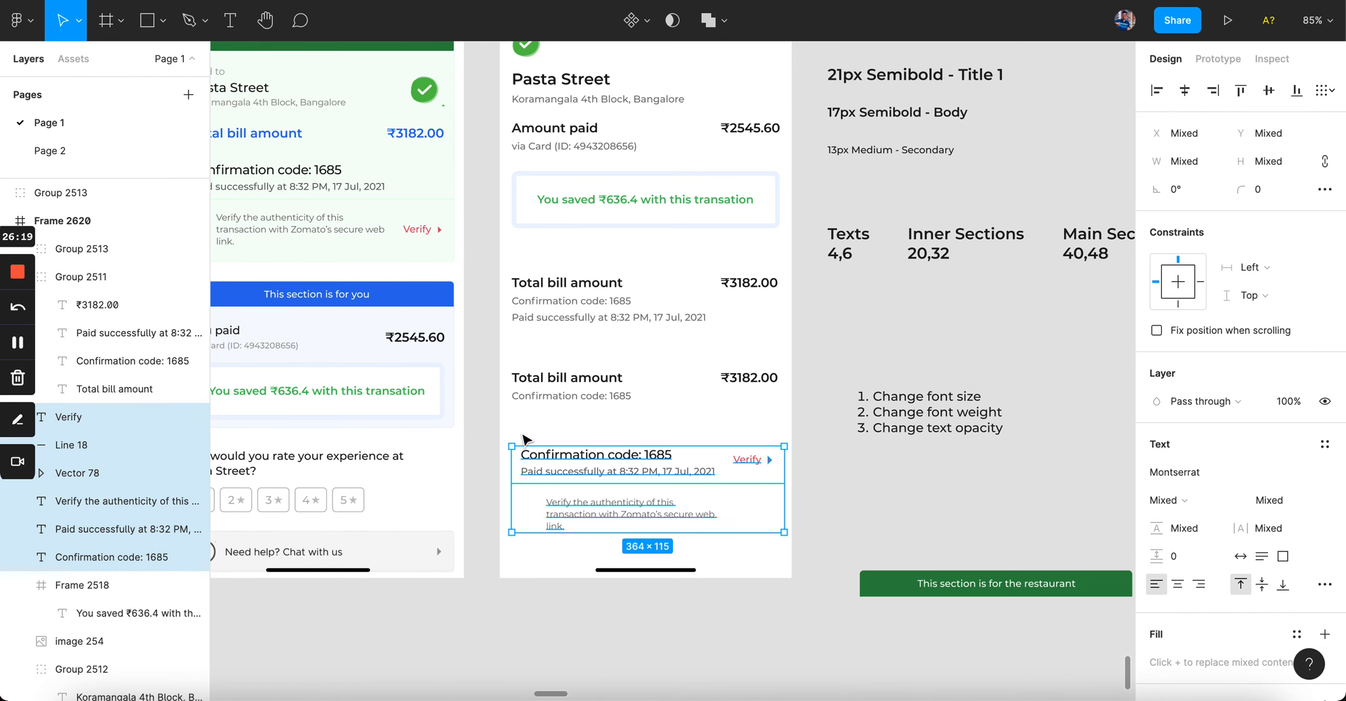
{"action": "key", "text": "Delete"}
{"action": "scroll", "coordinate": [626, 406], "scroll_direction": "up", "scroll_amount": 5}
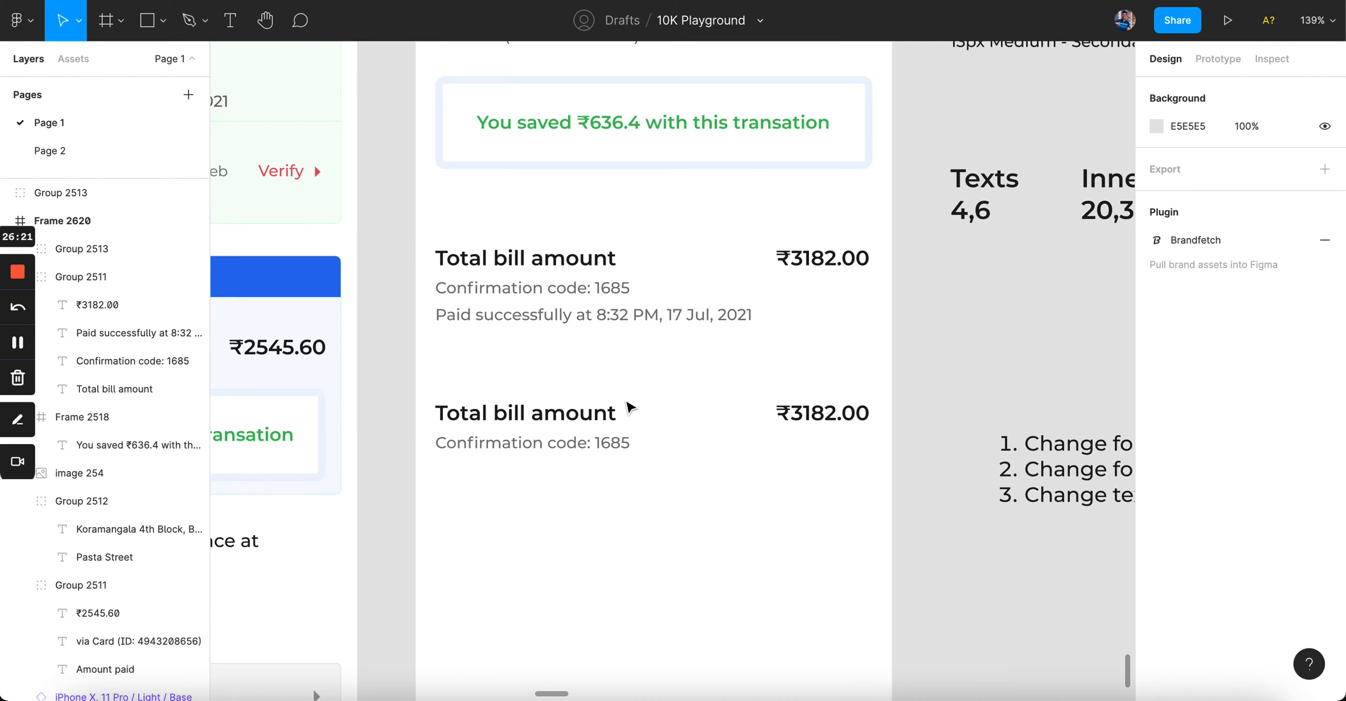
Step: Settle the duplicated bill block below the original and ungroup it (Shift+Cmd+G) into separate texts
{"action": "left_click_drag", "start_coordinate": [594, 442], "coordinate": [596, 401]}
{"action": "double_click", "coordinate": [597, 405]}
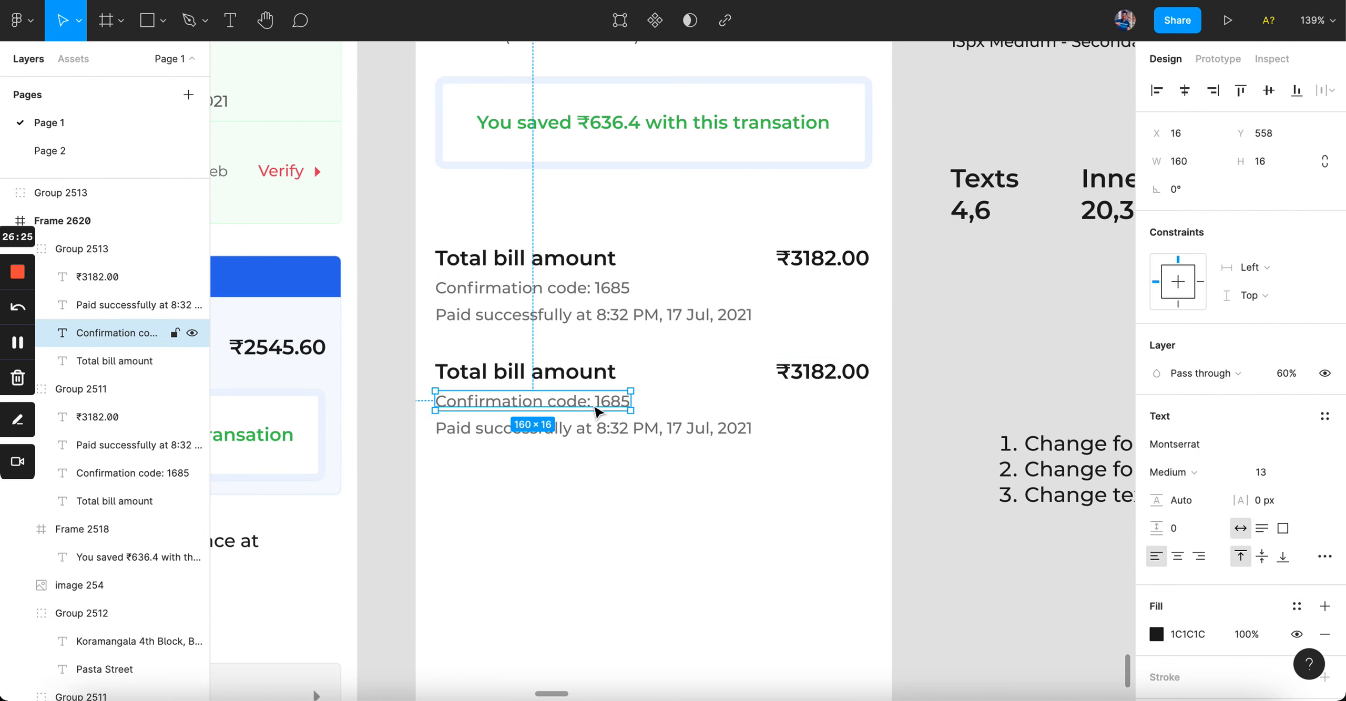
{"action": "left_click", "coordinate": [816, 371]}
{"action": "left_click", "coordinate": [784, 517]}
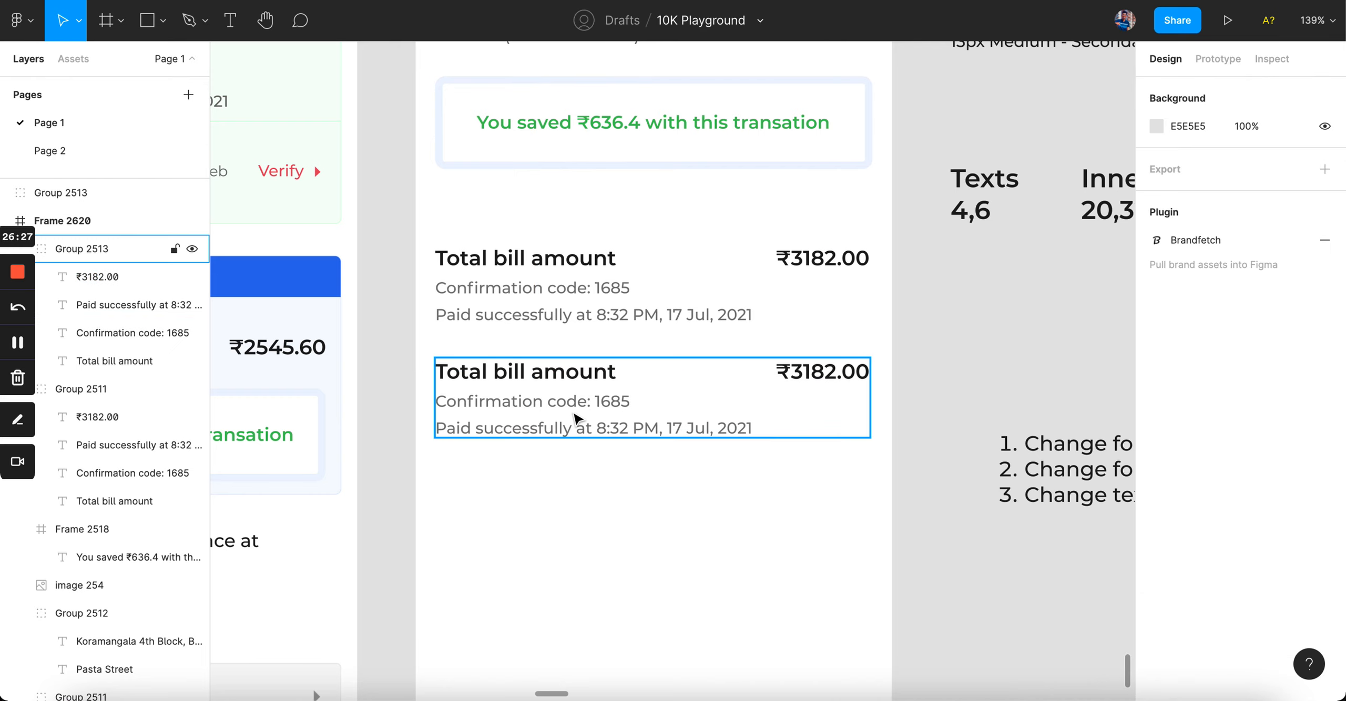
{"action": "left_click", "coordinate": [572, 411]}
{"action": "key", "text": "super+shift+g"}
Step: Stack Total bill amount, confirmation code and paid-on date in a vertical auto layout
{"action": "left_click", "coordinate": [555, 370]}
{"action": "left_click", "coordinate": [586, 411], "text": "shift"}
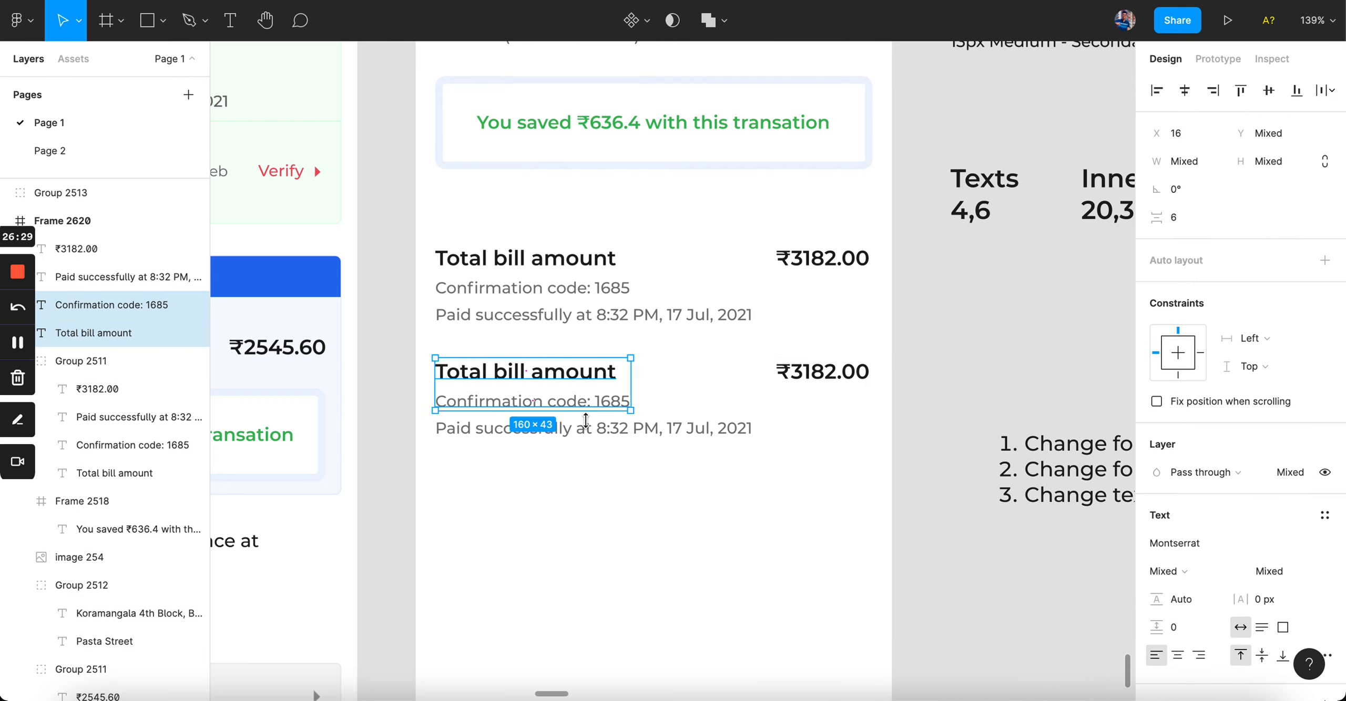
{"action": "left_click", "coordinate": [623, 424], "text": "shift"}
{"action": "key", "text": "shift+a"}
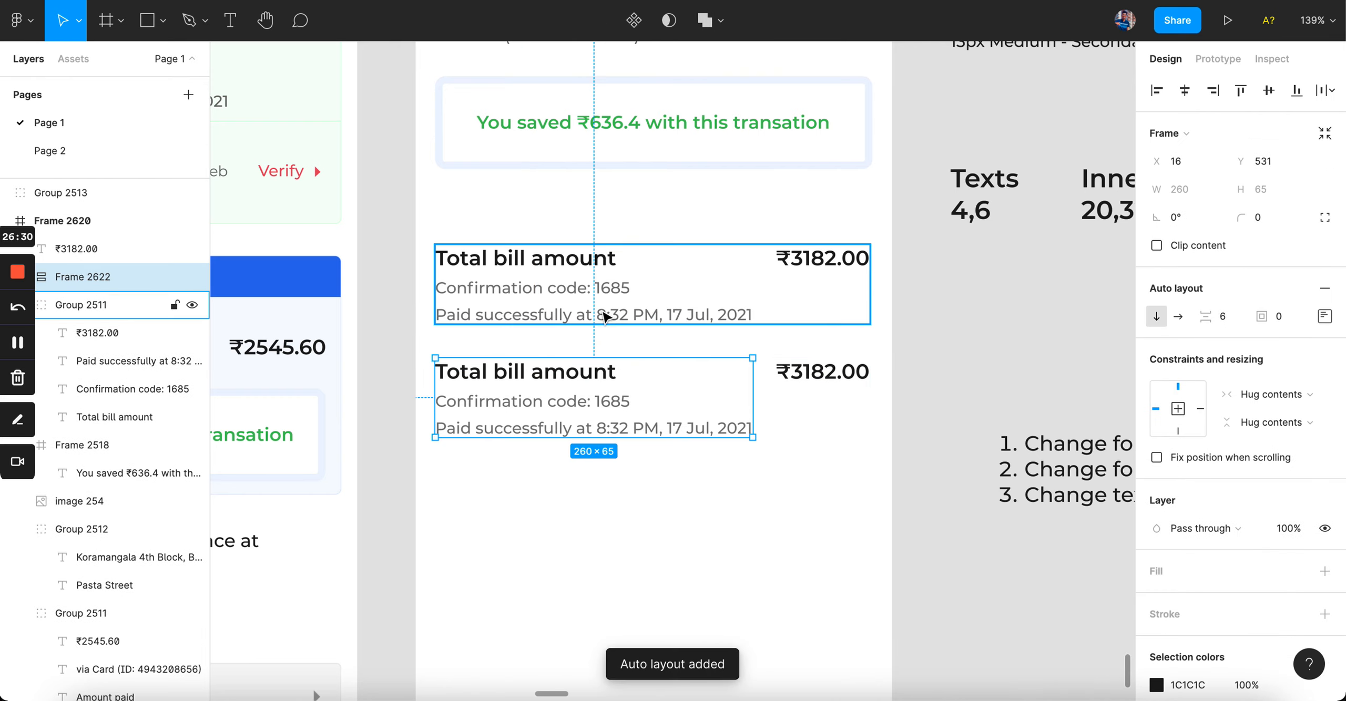
Step: Paste the Total bill amount's bold style onto the confirmation code line
{"action": "double_click", "coordinate": [613, 402]}
{"action": "left_click", "coordinate": [562, 373]}
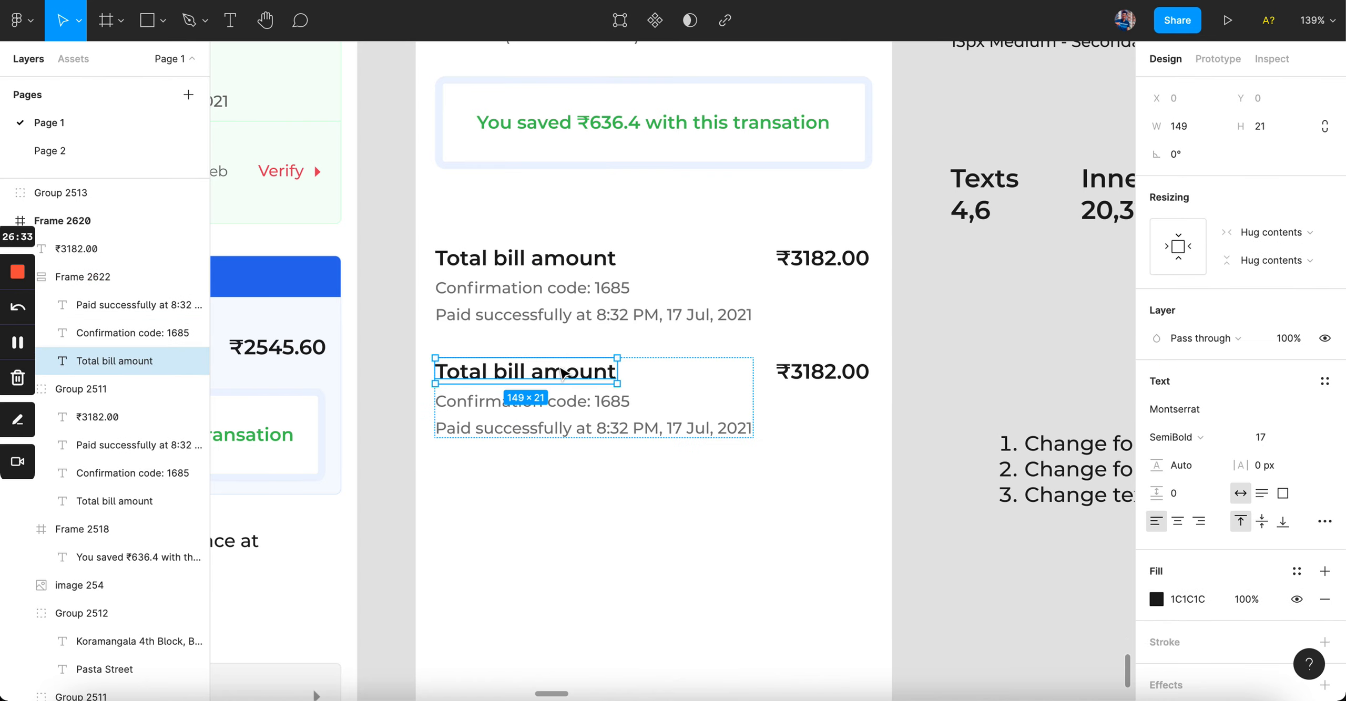
{"action": "left_click", "coordinate": [578, 402]}
{"action": "left_click", "coordinate": [583, 378]}
{"action": "left_click", "coordinate": [581, 402]}
{"action": "key", "text": "ctrl+alt+v"}
{"action": "left_click", "coordinate": [630, 481]}
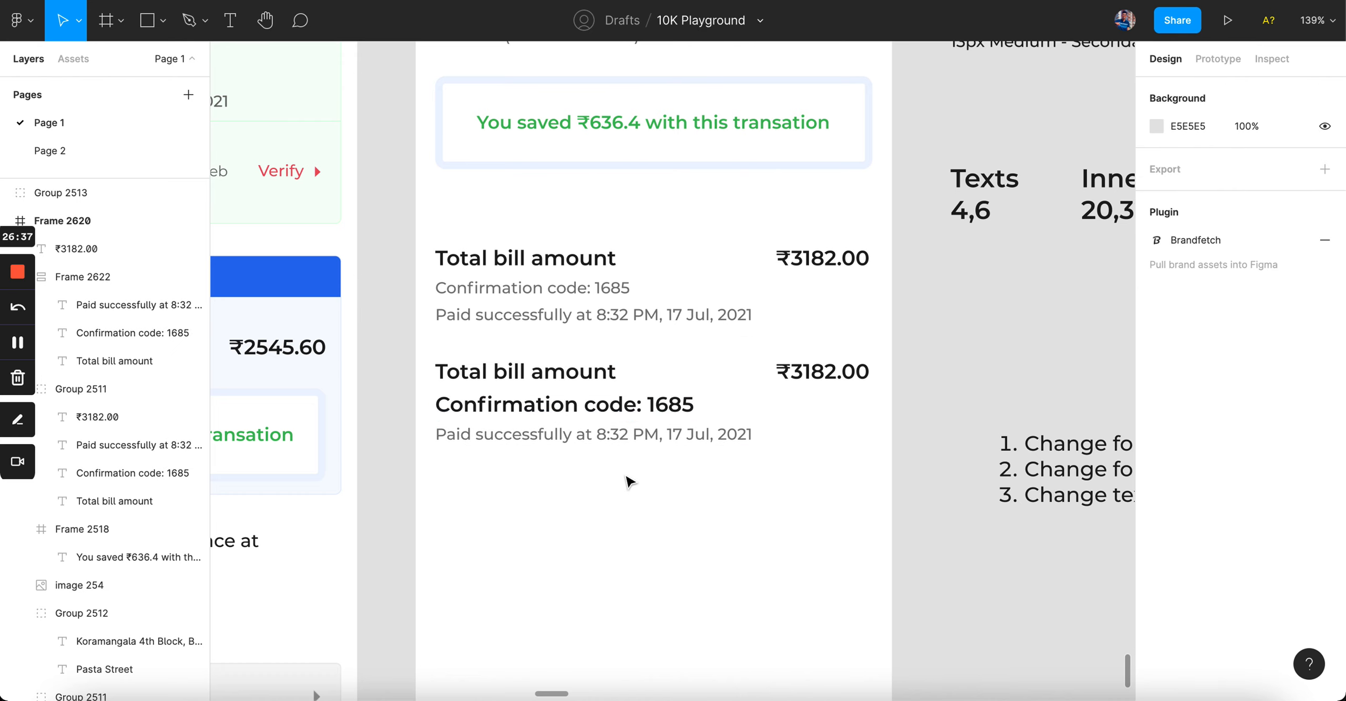
Step: Wrap the three-line text stack and ₹3182.00 in a horizontal auto layout
{"action": "left_click", "coordinate": [620, 423]}
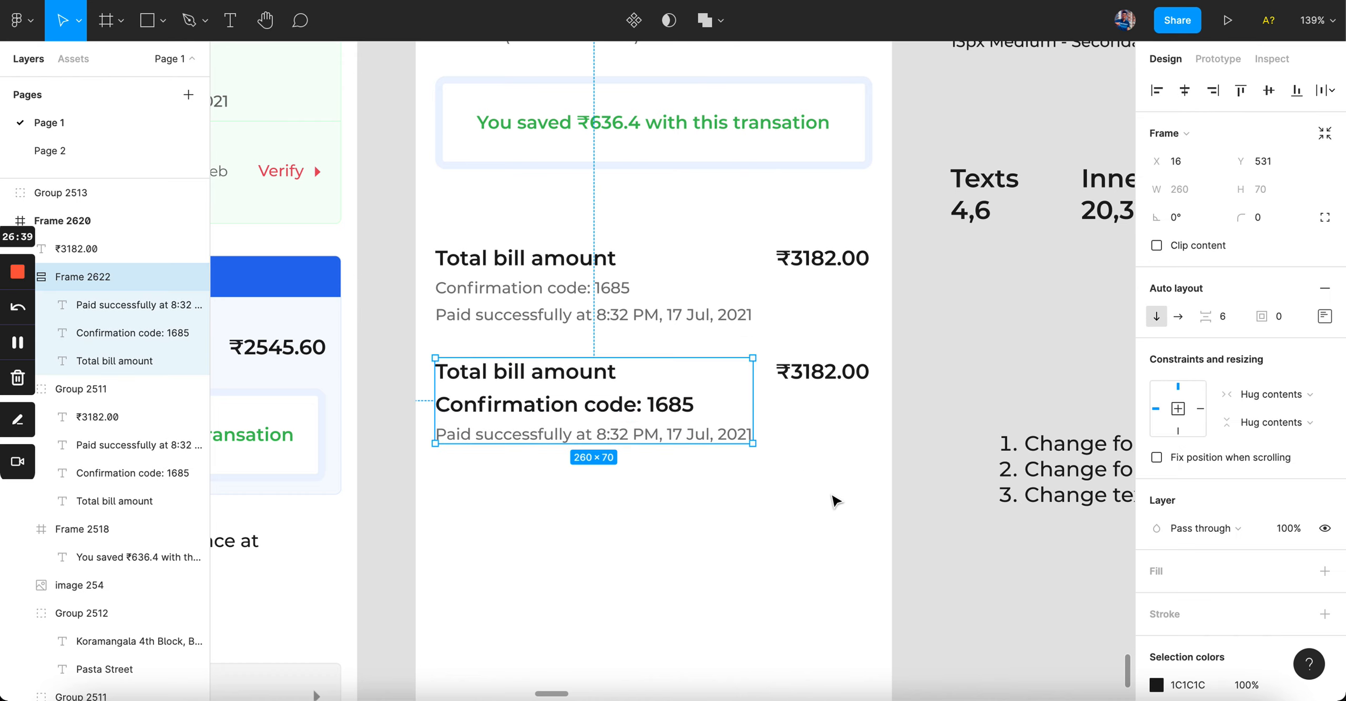
{"action": "left_click_drag", "start_coordinate": [897, 506], "coordinate": [682, 358]}
{"action": "key", "text": "shift+a"}
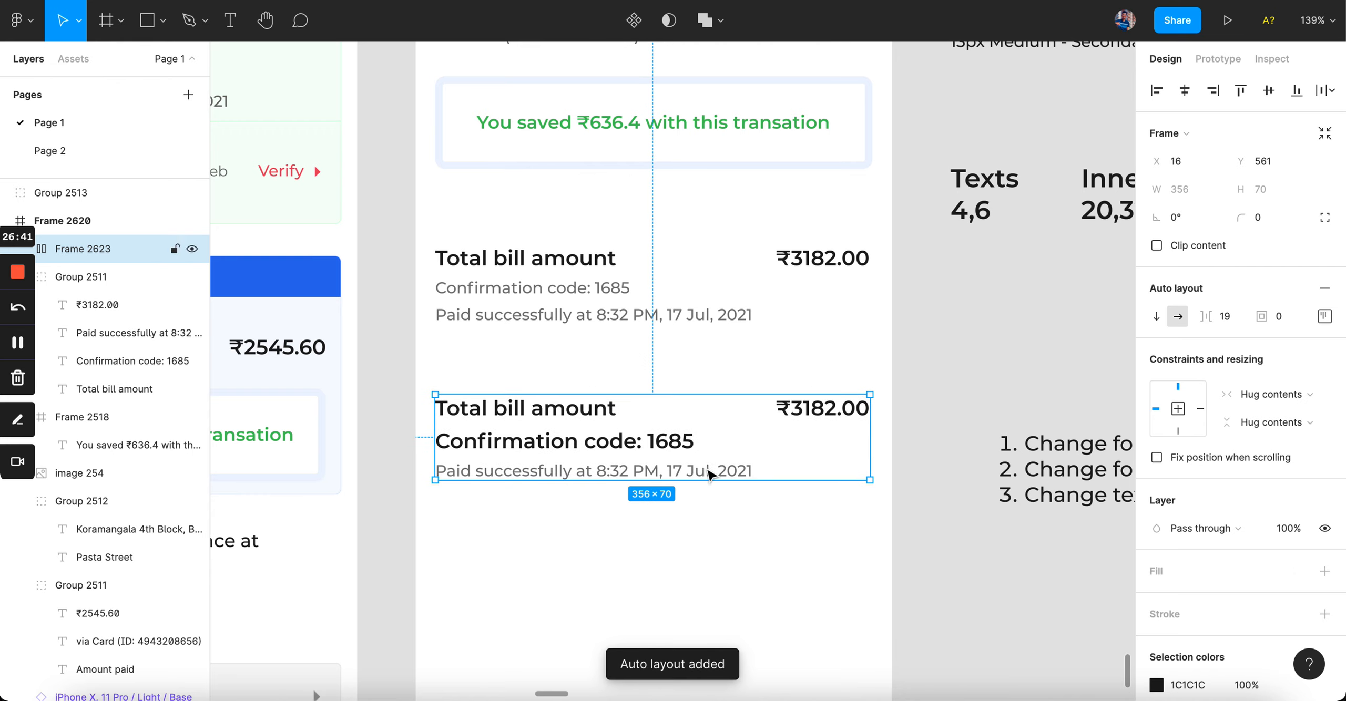
{"action": "left_click", "coordinate": [711, 553]}
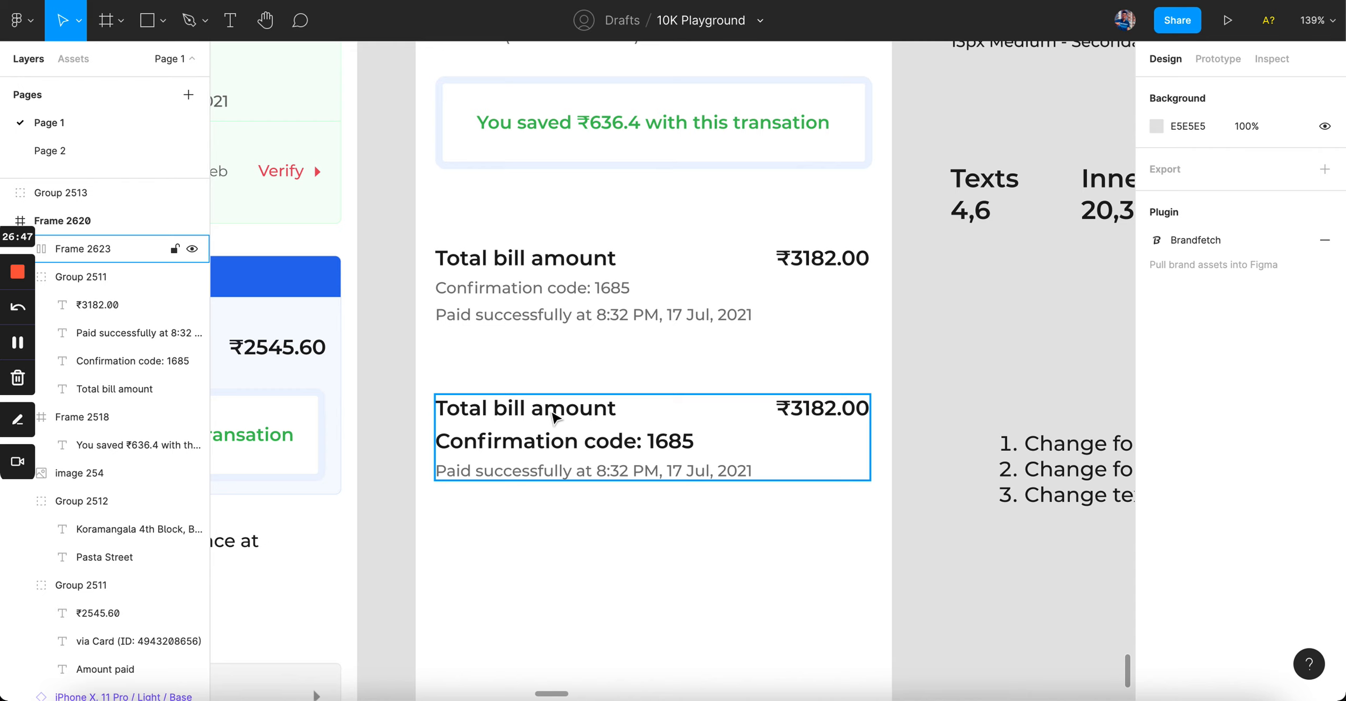
Step: Duplicate the bill row below the second one as a third row
{"action": "left_click", "coordinate": [552, 413], "text": "super"}
{"action": "left_click", "coordinate": [569, 447]}
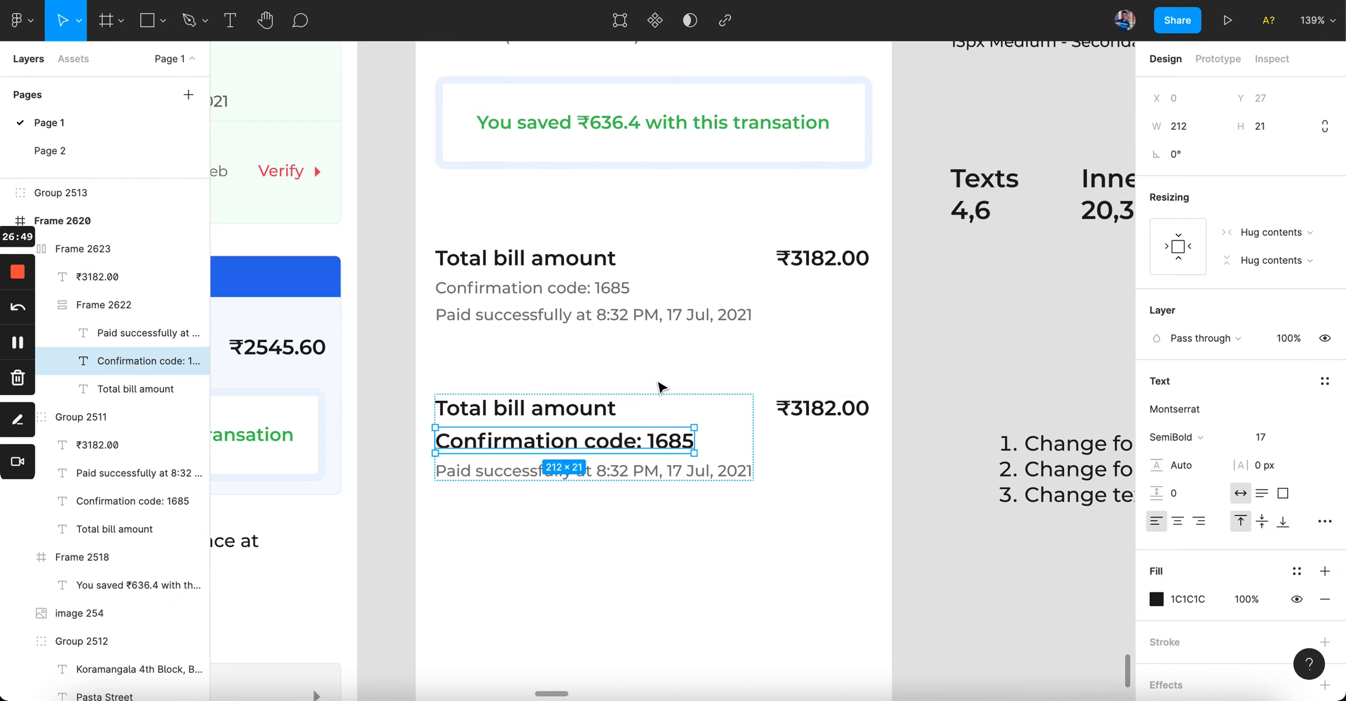
{"action": "left_click", "coordinate": [682, 366]}
{"action": "left_click_drag", "start_coordinate": [616, 447], "coordinate": [618, 592]}
{"action": "scroll", "coordinate": [616, 583], "scroll_direction": "down", "scroll_amount": 2}
Step: Set the third row's confirmation code font size to 15
{"action": "left_click", "coordinate": [599, 518], "text": "super"}
{"action": "left_click", "coordinate": [1272, 439]}
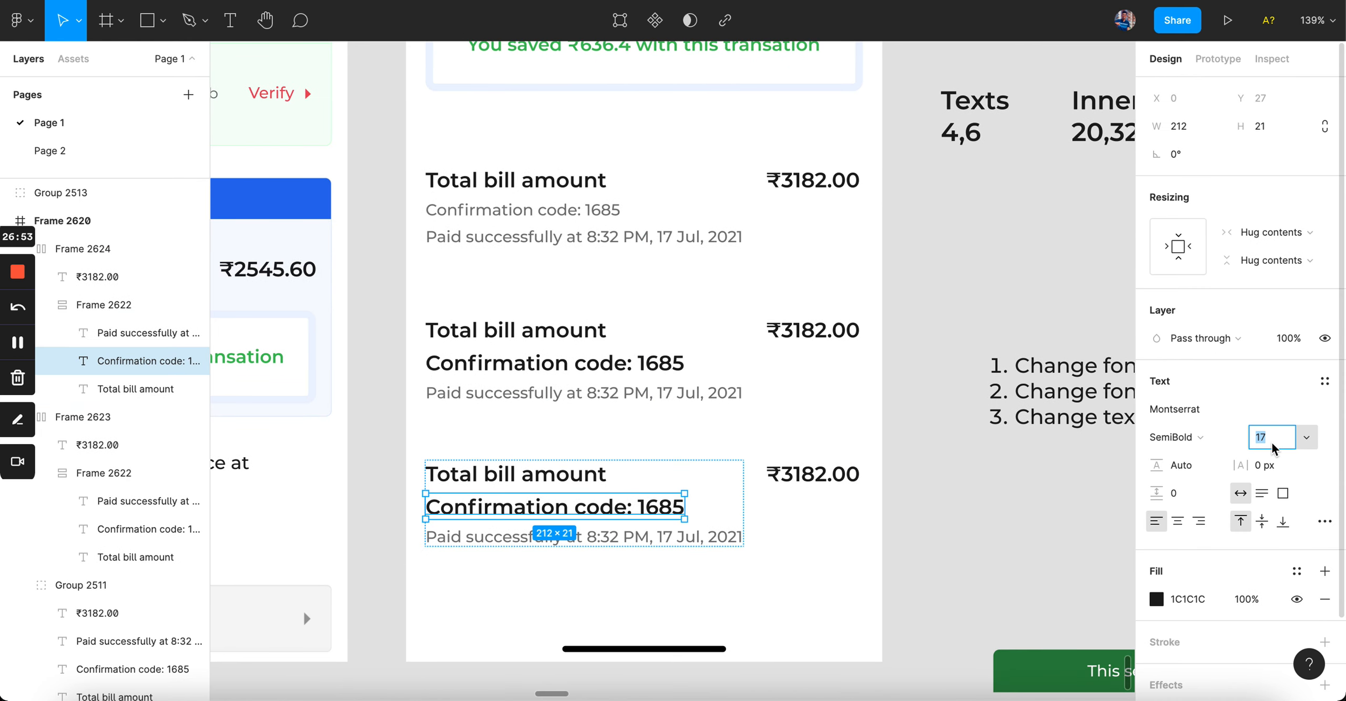
{"action": "type", "text": "15"}
{"action": "key", "text": "Return"}
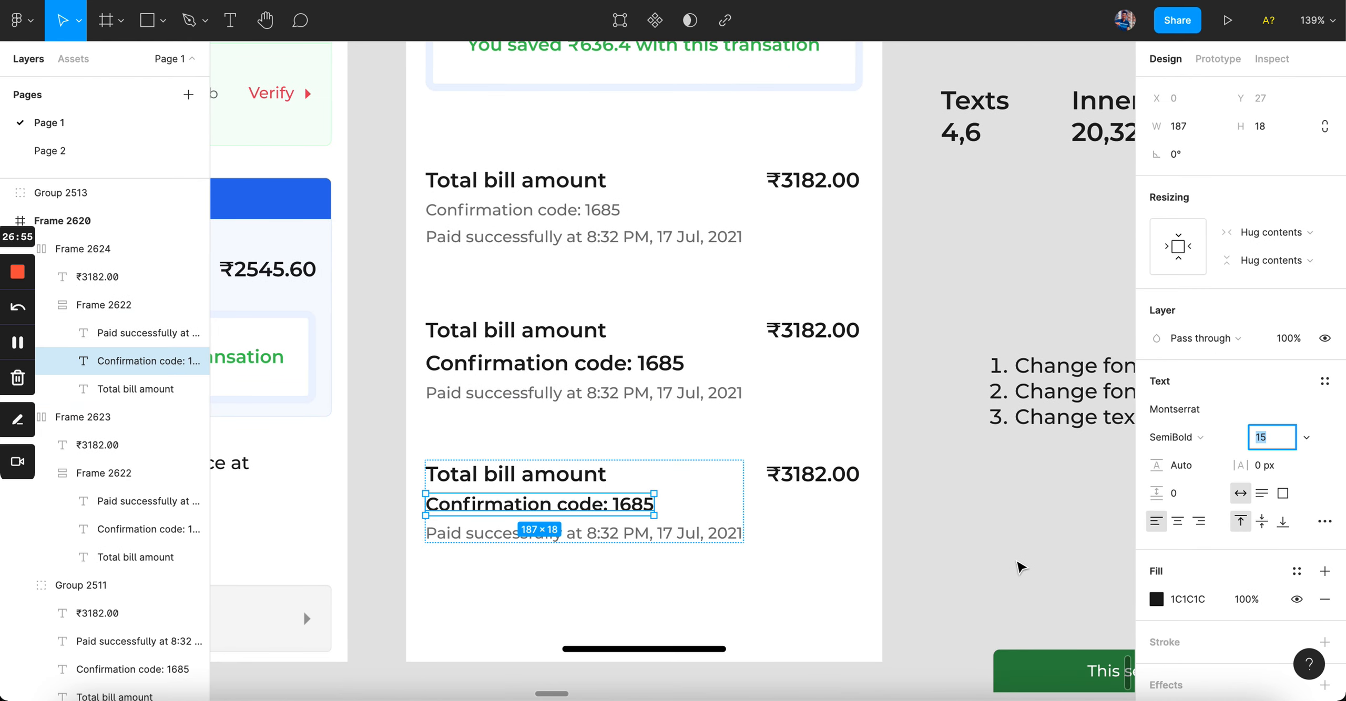
{"action": "left_click", "coordinate": [1018, 563]}
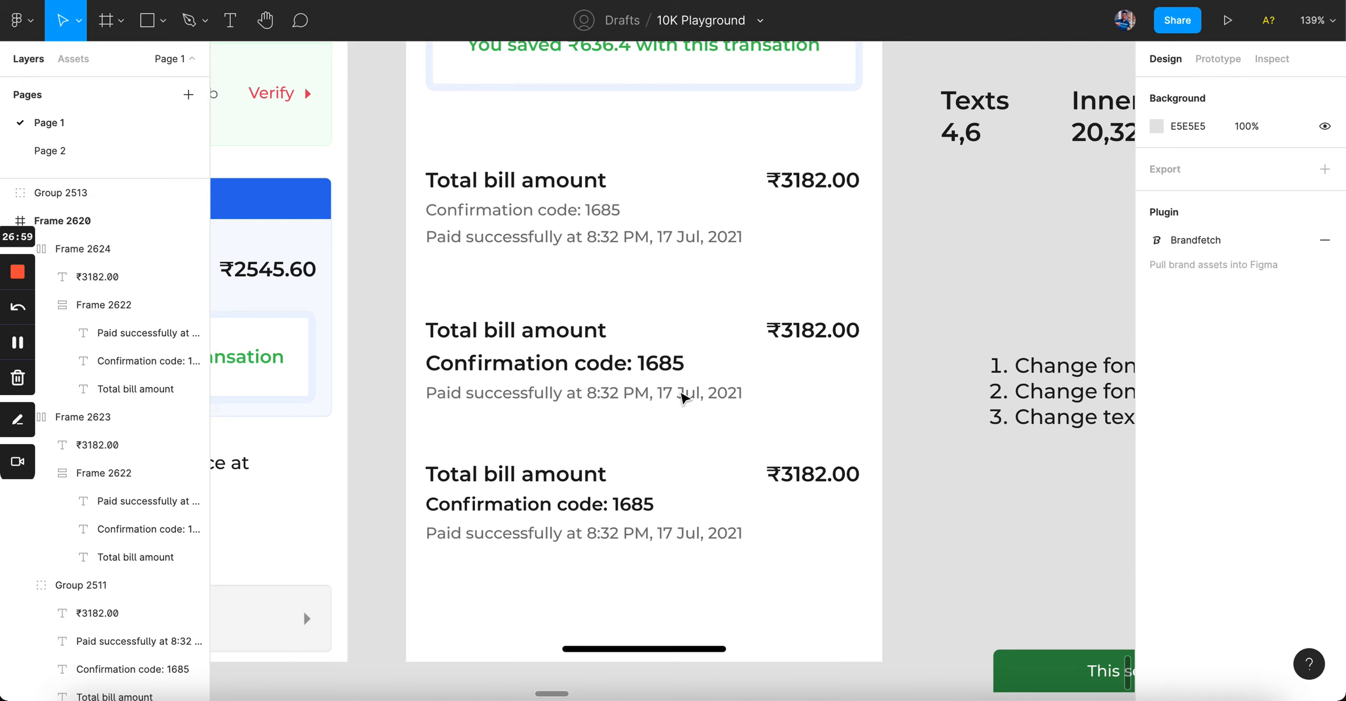
Step: Move the third bill row closer under the second for even spacing
{"action": "left_click", "coordinate": [570, 536]}
{"action": "left_click", "coordinate": [791, 536]}
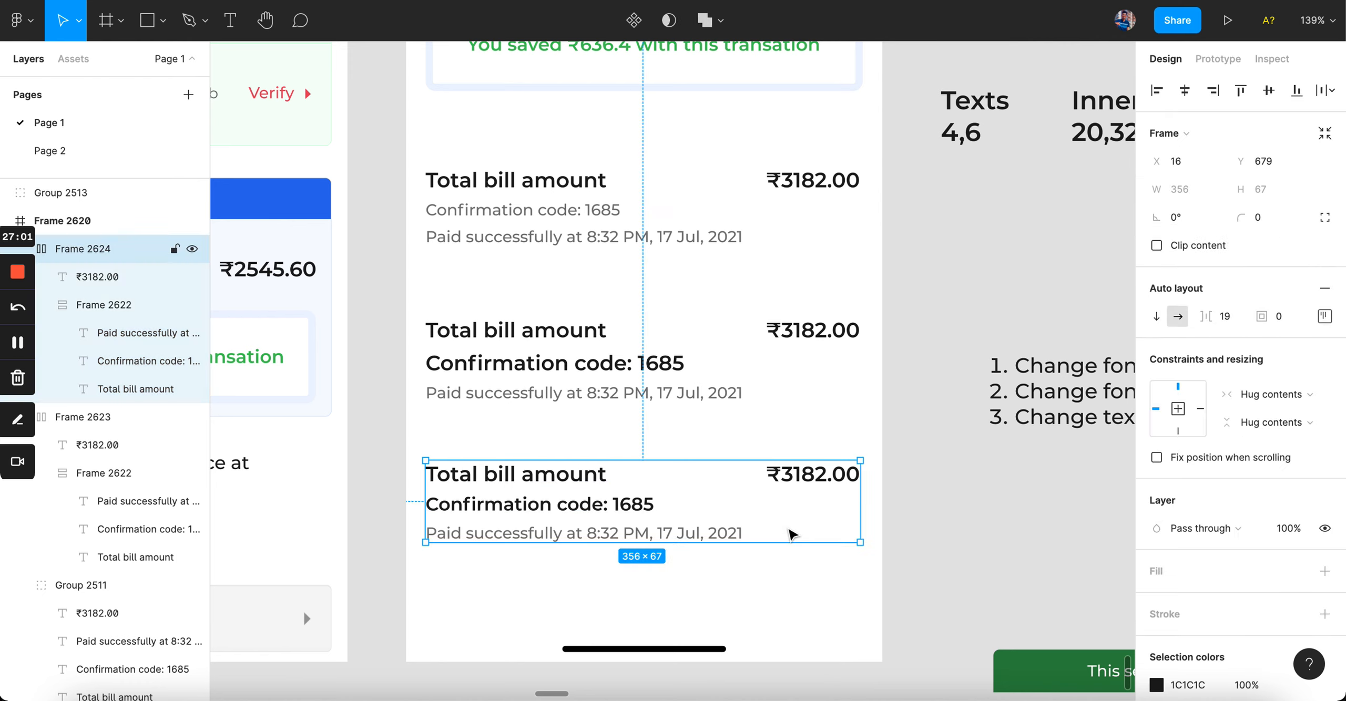
{"action": "left_click", "coordinate": [771, 572]}
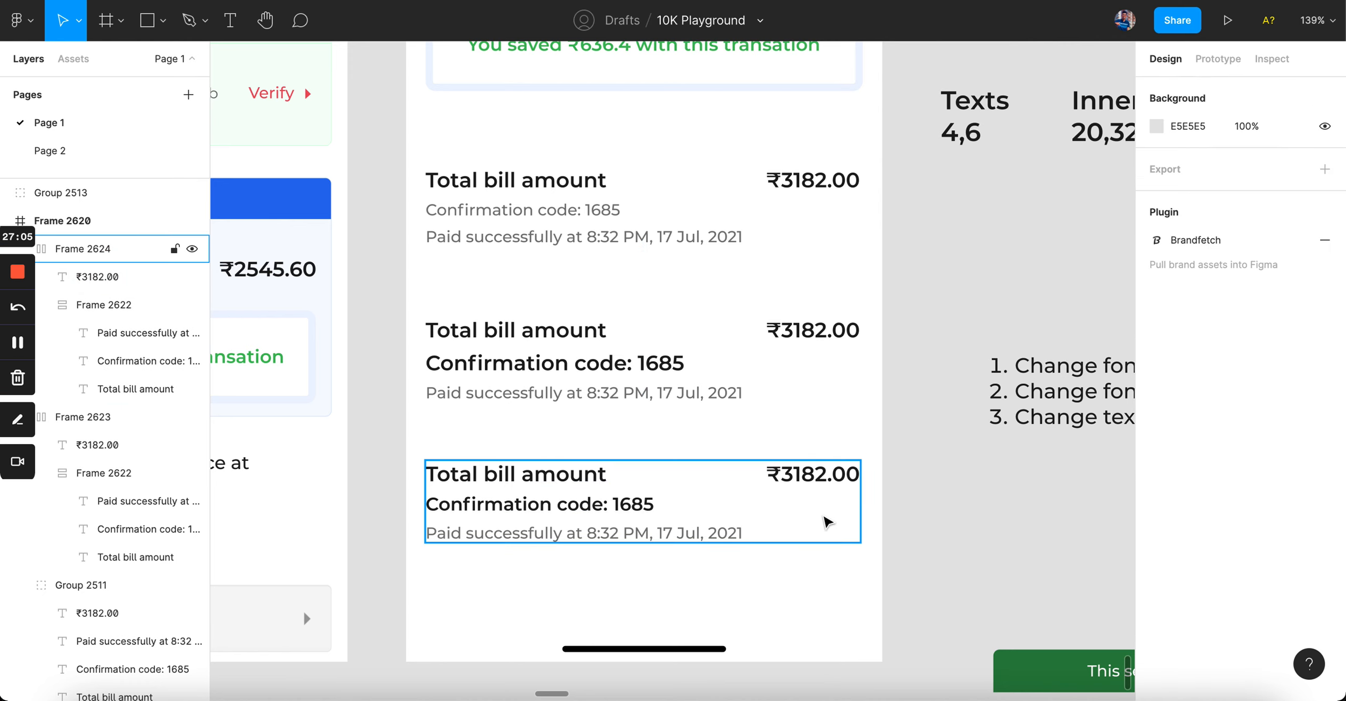
{"action": "left_click_drag", "start_coordinate": [828, 523], "coordinate": [616, 551]}
{"action": "left_click", "coordinate": [619, 555]}
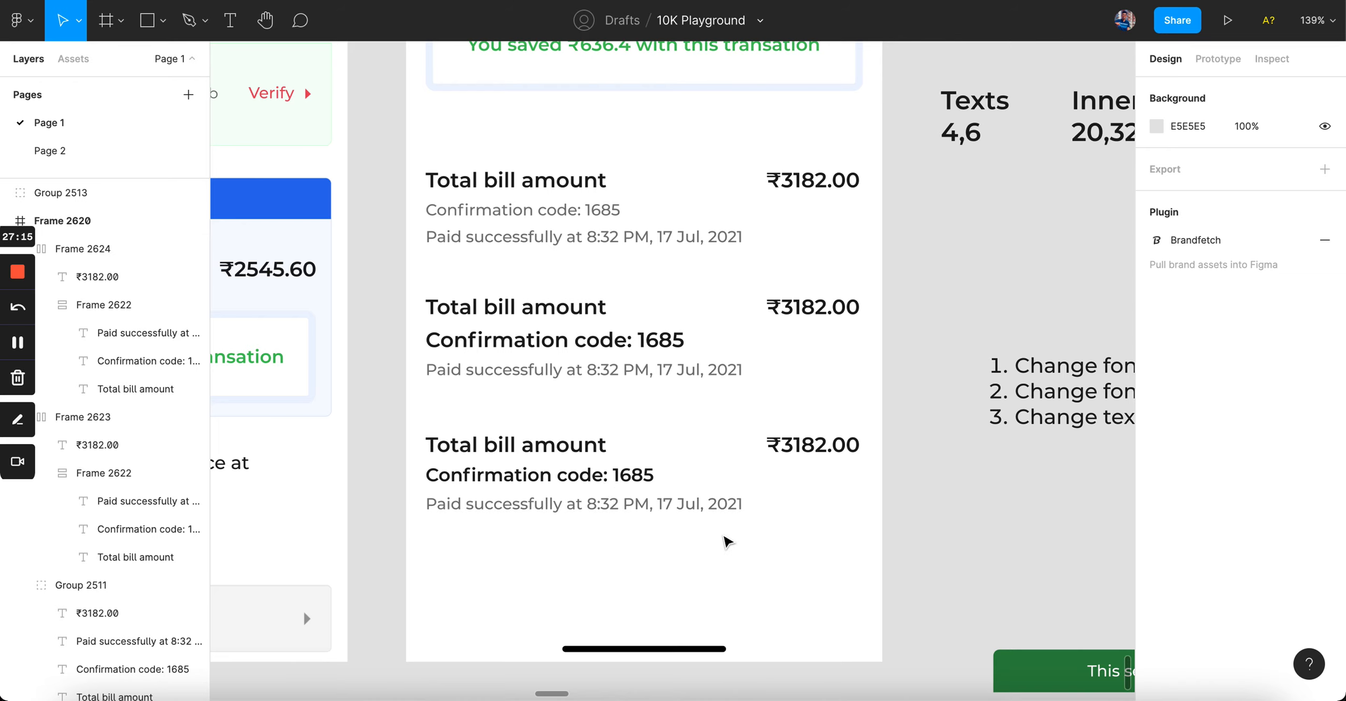
Step: Duplicate the third bill row as a fourth and tighten the spacing between all rows
{"action": "left_click", "coordinate": [611, 474], "text": "super"}
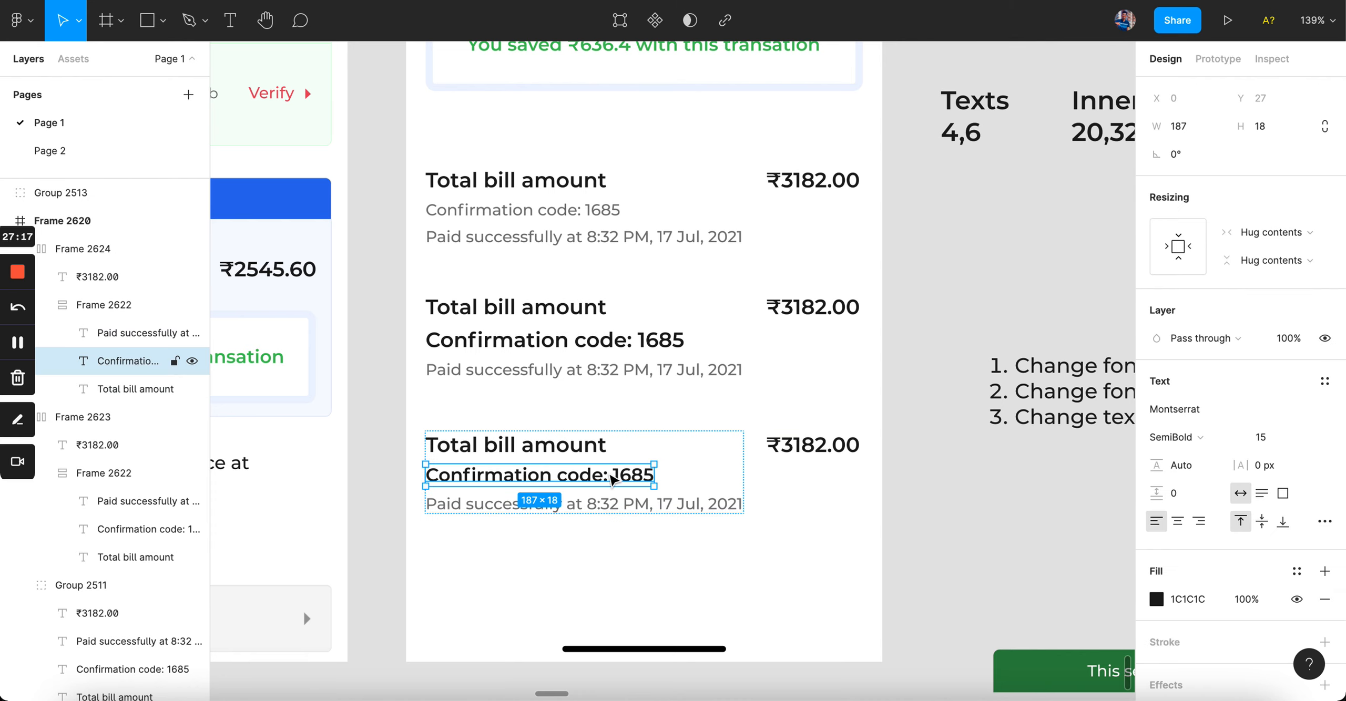
{"action": "left_click", "coordinate": [644, 418]}
{"action": "left_click_drag", "start_coordinate": [627, 454], "coordinate": [620, 562], "text": "alt"}
{"action": "left_click_drag", "start_coordinate": [624, 345], "coordinate": [626, 321]}
{"action": "left_click_drag", "start_coordinate": [608, 465], "coordinate": [606, 433]}
{"action": "left_click_drag", "start_coordinate": [601, 574], "coordinate": [596, 544]}
Step: Dim the fourth row's confirmation code to 60% opacity
{"action": "left_click", "coordinate": [590, 556], "text": "super"}
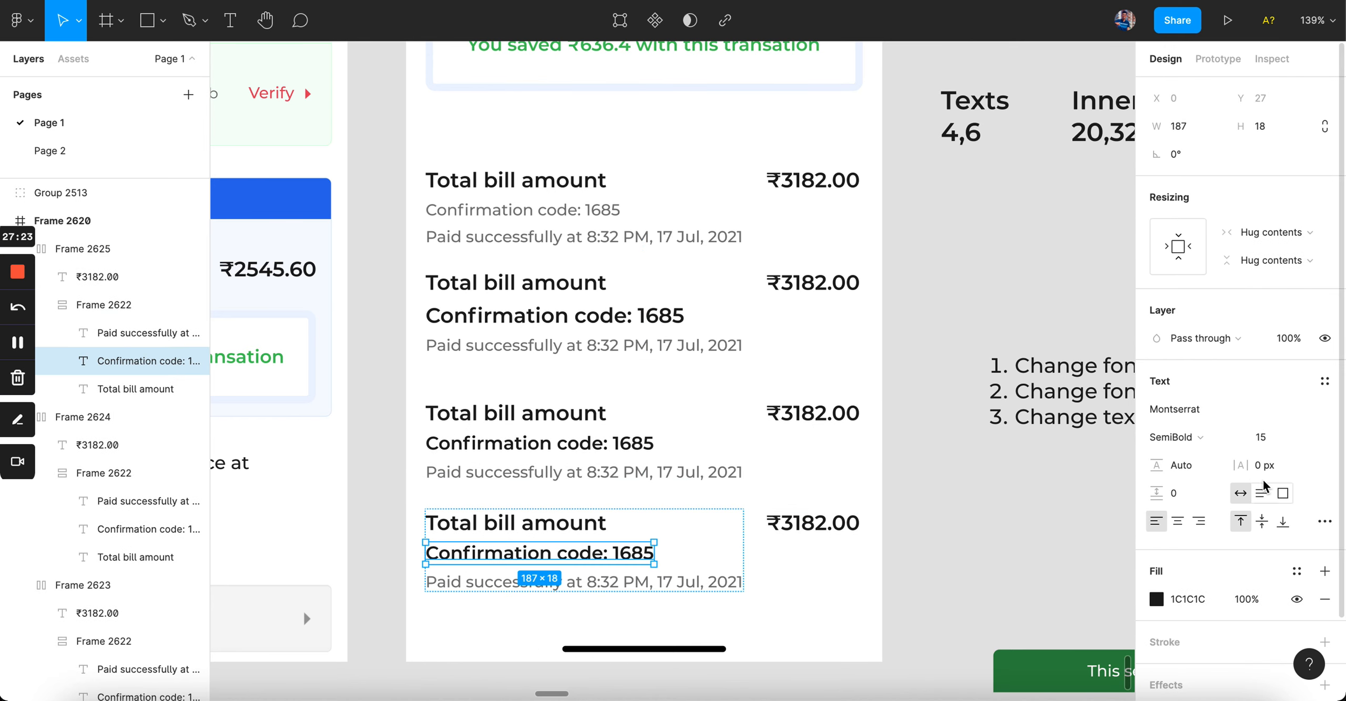
{"action": "key", "text": "6"}
{"action": "left_click", "coordinate": [991, 570]}
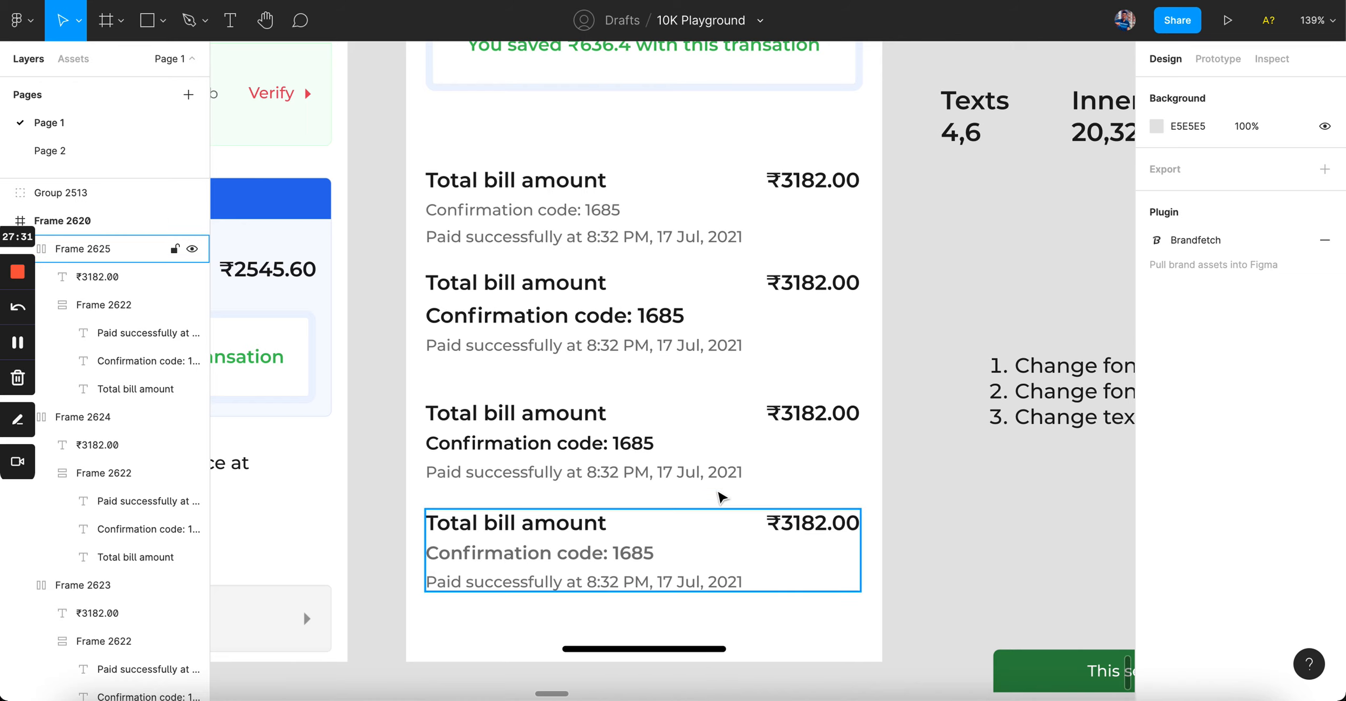
{"action": "scroll", "coordinate": [1040, 405], "scroll_direction": "right", "scroll_amount": 5}
{"action": "scroll", "coordinate": [946, 431], "scroll_direction": "left", "scroll_amount": 4}
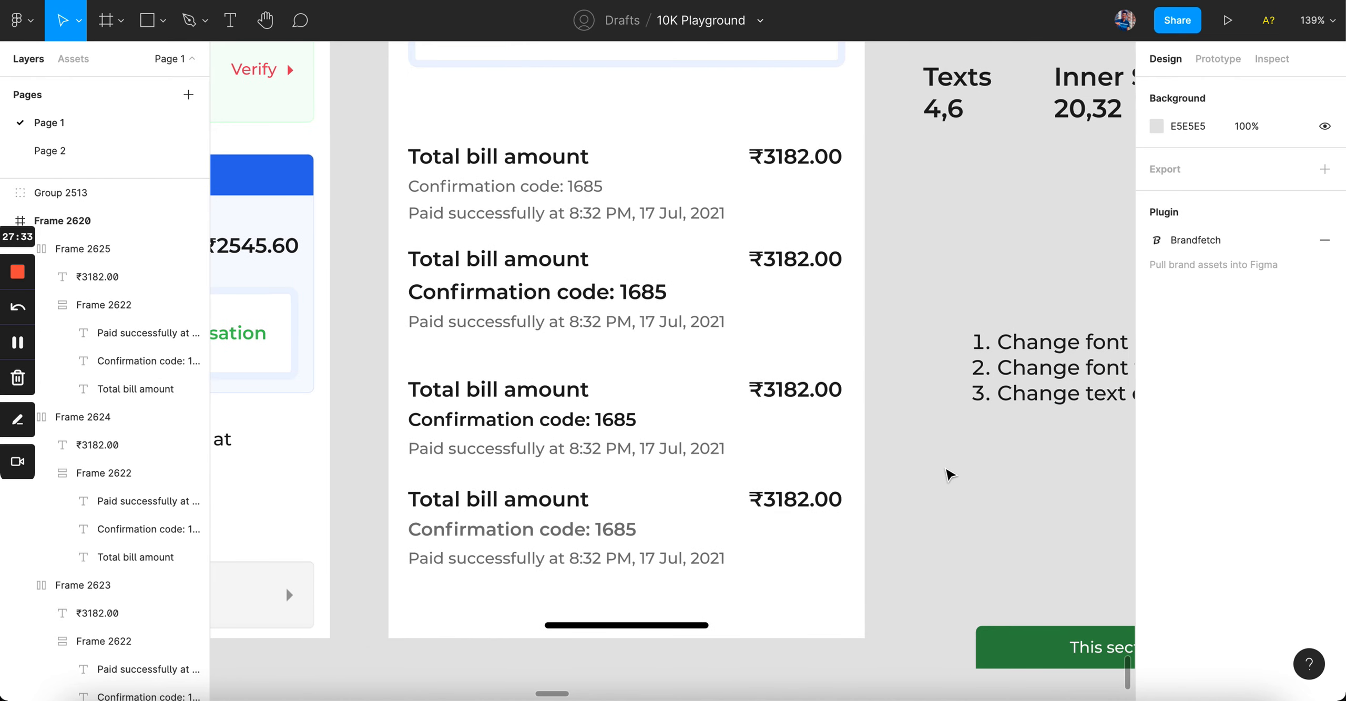
Step: Set the fourth row's confirmation code font size to 13
{"action": "left_click", "coordinate": [520, 529]}
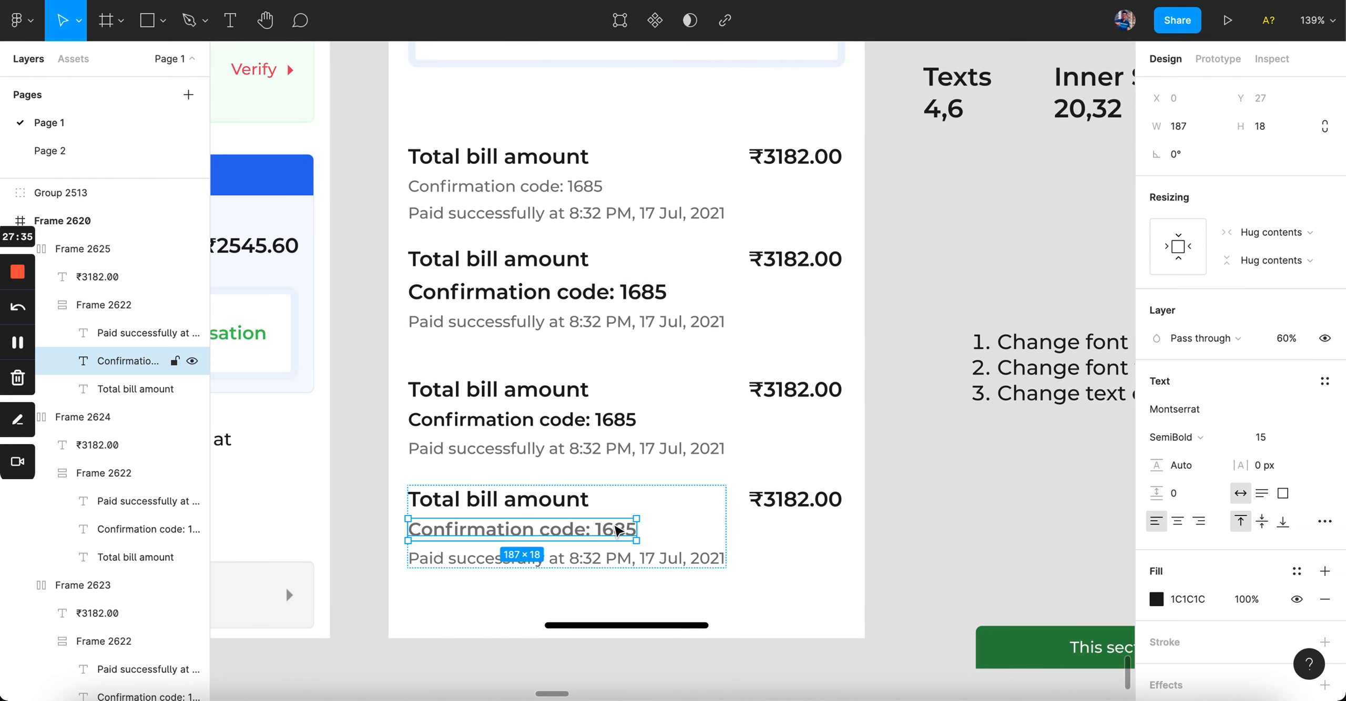
{"action": "left_click", "coordinate": [1283, 441]}
{"action": "type", "text": "13"}
{"action": "key", "text": "Return"}
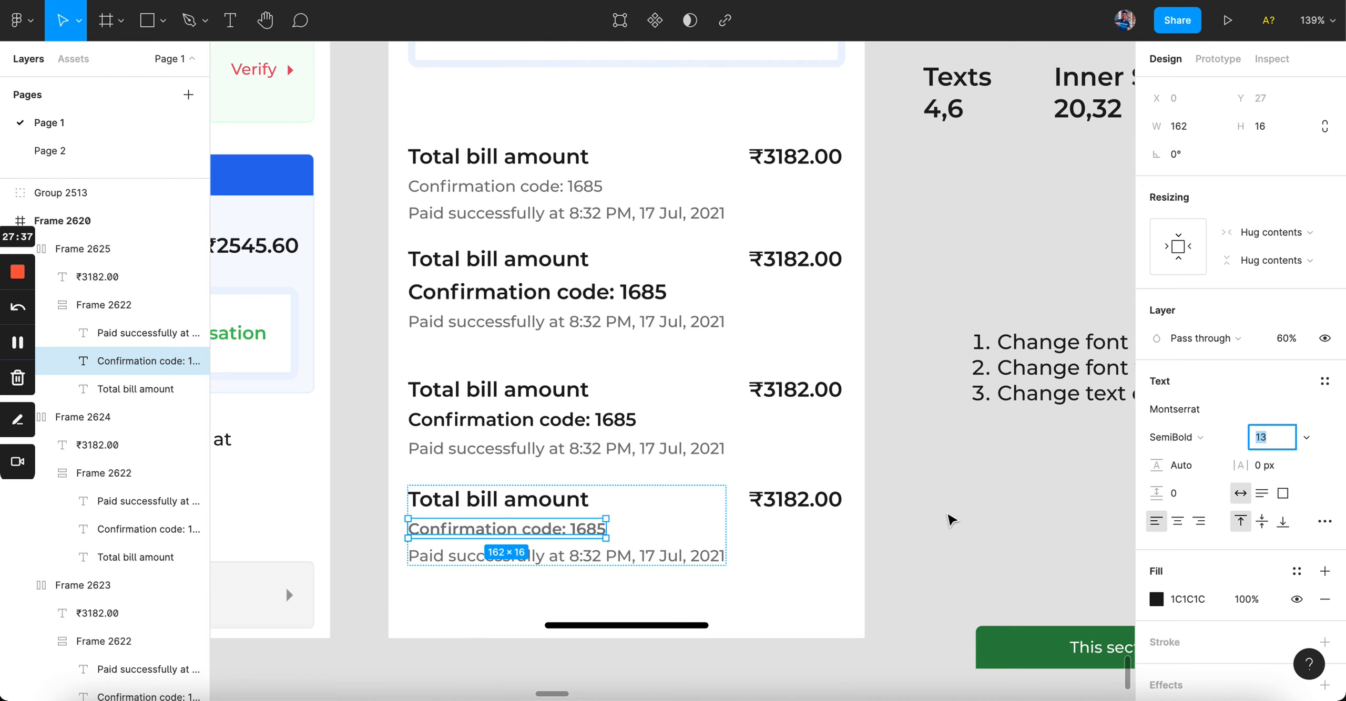
{"action": "left_click", "coordinate": [942, 508]}
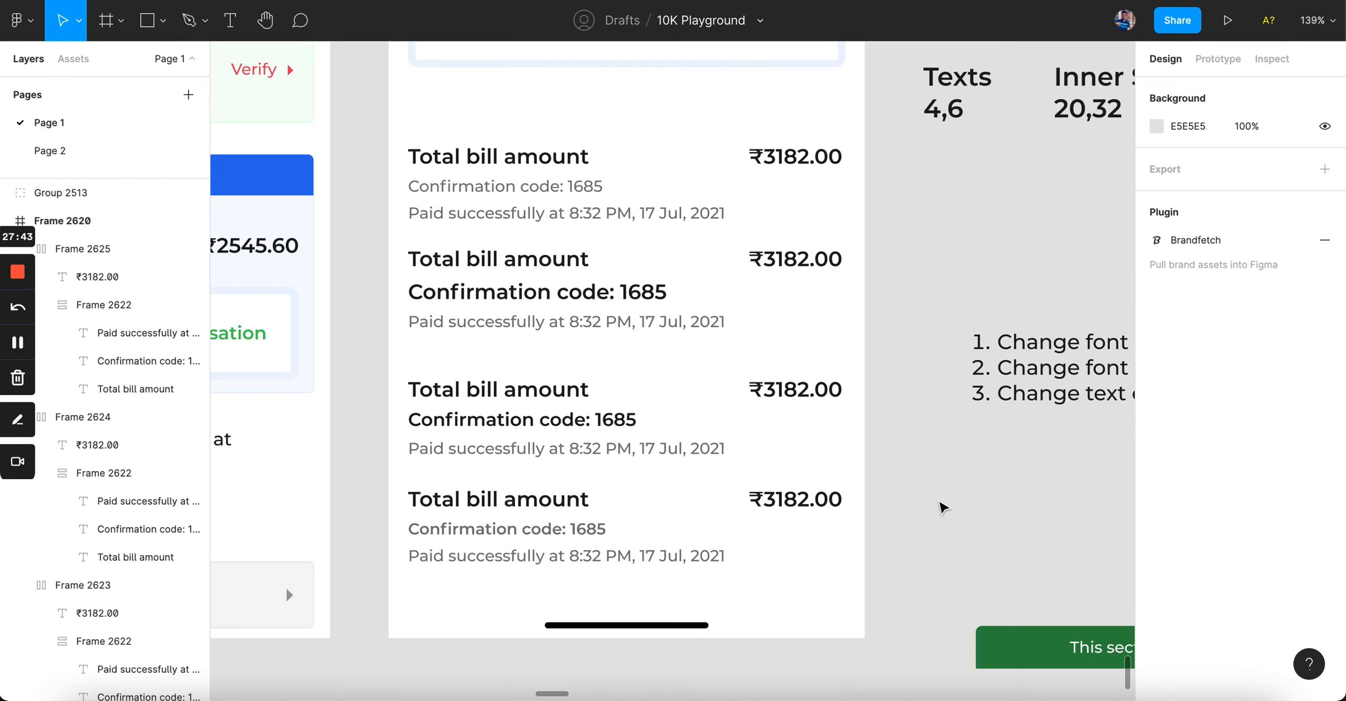
{"action": "scroll", "coordinate": [549, 289], "scroll_direction": "down", "scroll_amount": 3}
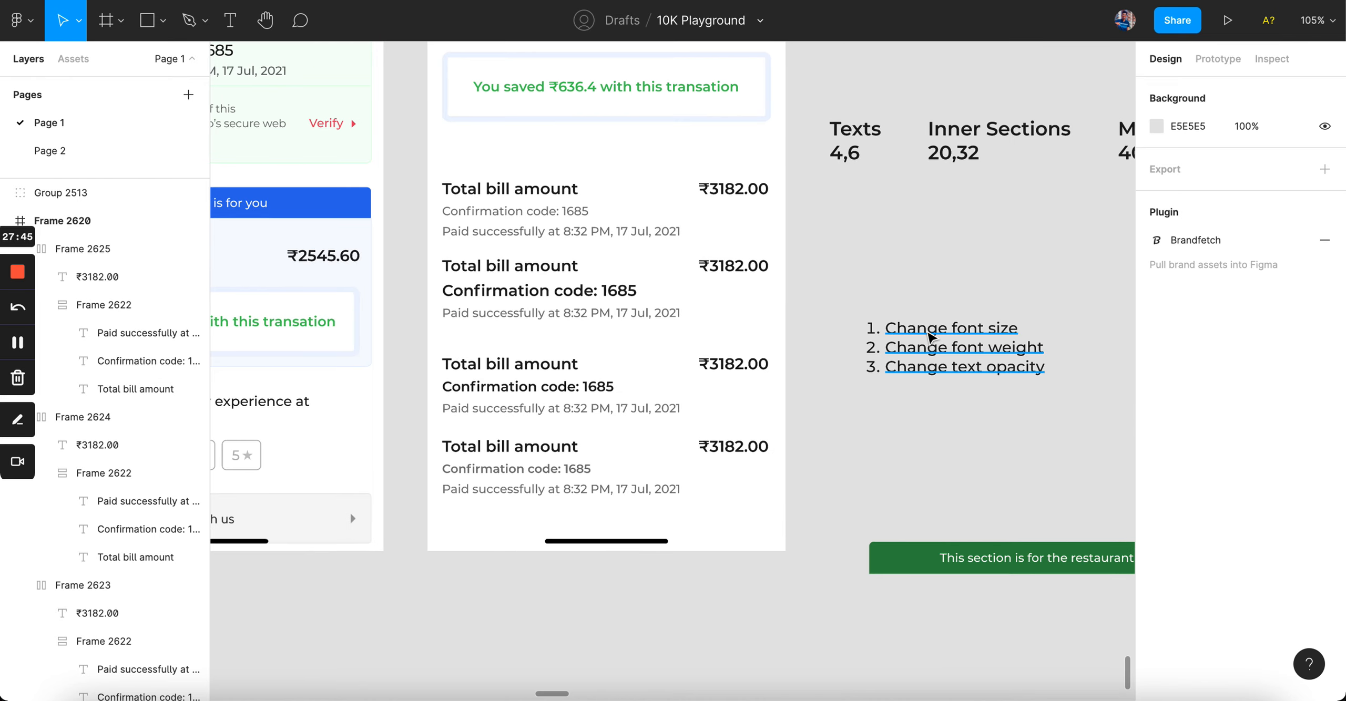
Step: Move the numbered notes list below the phone screen
{"action": "left_click_drag", "start_coordinate": [881, 664], "coordinate": [702, 329]}
{"action": "left_click", "coordinate": [1012, 401]}
{"action": "left_click_drag", "start_coordinate": [946, 347], "coordinate": [661, 662]}
Step: Copy all four bill variants to the right of the screen
{"action": "left_click", "coordinate": [500, 211]}
{"action": "left_click", "coordinate": [505, 289], "text": "shift"}
{"action": "left_click", "coordinate": [517, 390], "text": "shift"}
{"action": "left_click", "coordinate": [526, 452], "text": "shift"}
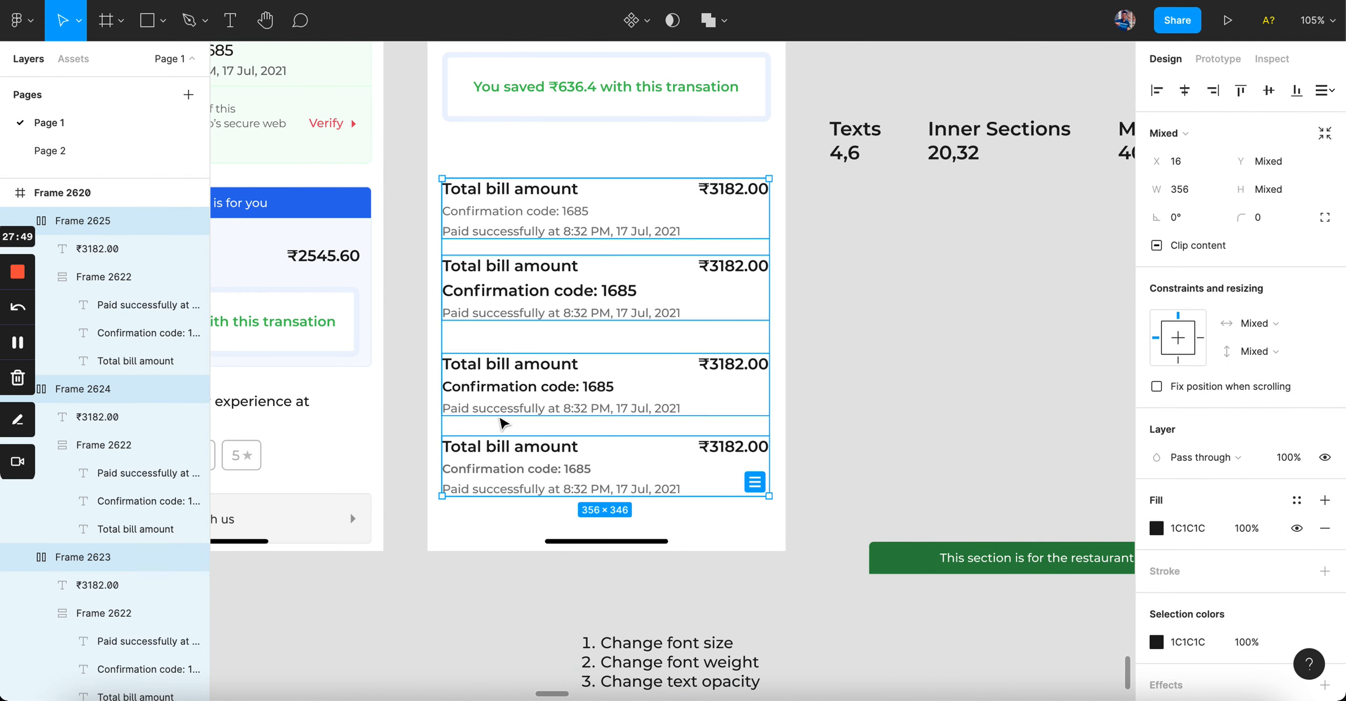
{"action": "left_click_drag", "start_coordinate": [494, 402], "coordinate": [873, 412]}
{"action": "left_click", "coordinate": [580, 342]}
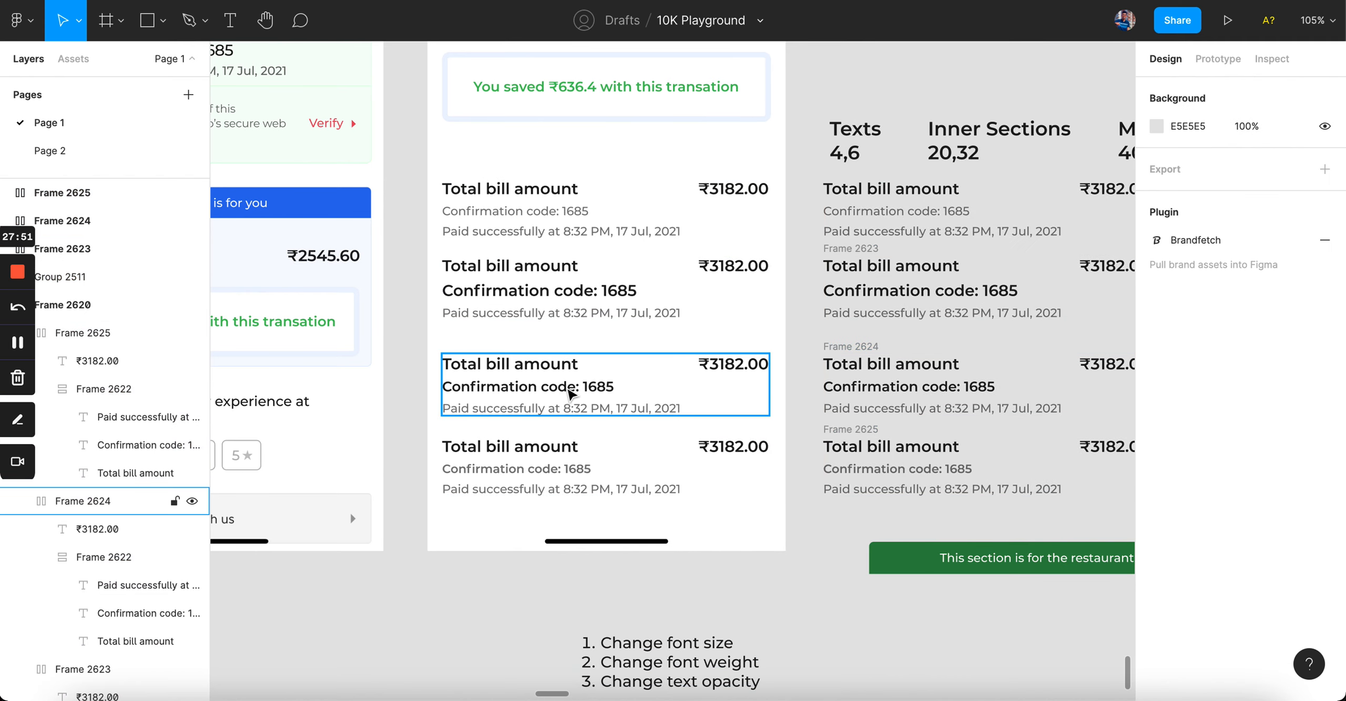
Step: Delete three unchosen bill variants and move the kept one to the top
{"action": "left_click", "coordinate": [571, 388]}
{"action": "left_click", "coordinate": [565, 301], "text": "shift"}
{"action": "left_click", "coordinate": [556, 223], "text": "shift"}
{"action": "key", "text": "Delete"}
{"action": "left_click_drag", "start_coordinate": [571, 481], "coordinate": [579, 324]}
{"action": "key", "text": "shift+2"}
{"action": "scroll", "coordinate": [577, 197], "scroll_direction": "down", "scroll_amount": 1}
Step: Group Total bill amount and confirmation code in an auto layout, with outer spacing 12
{"action": "left_click", "coordinate": [574, 321], "text": "super"}
{"action": "left_click", "coordinate": [563, 286], "text": "shift"}
{"action": "key", "text": "shift+a"}
{"action": "left_click", "coordinate": [808, 285]}
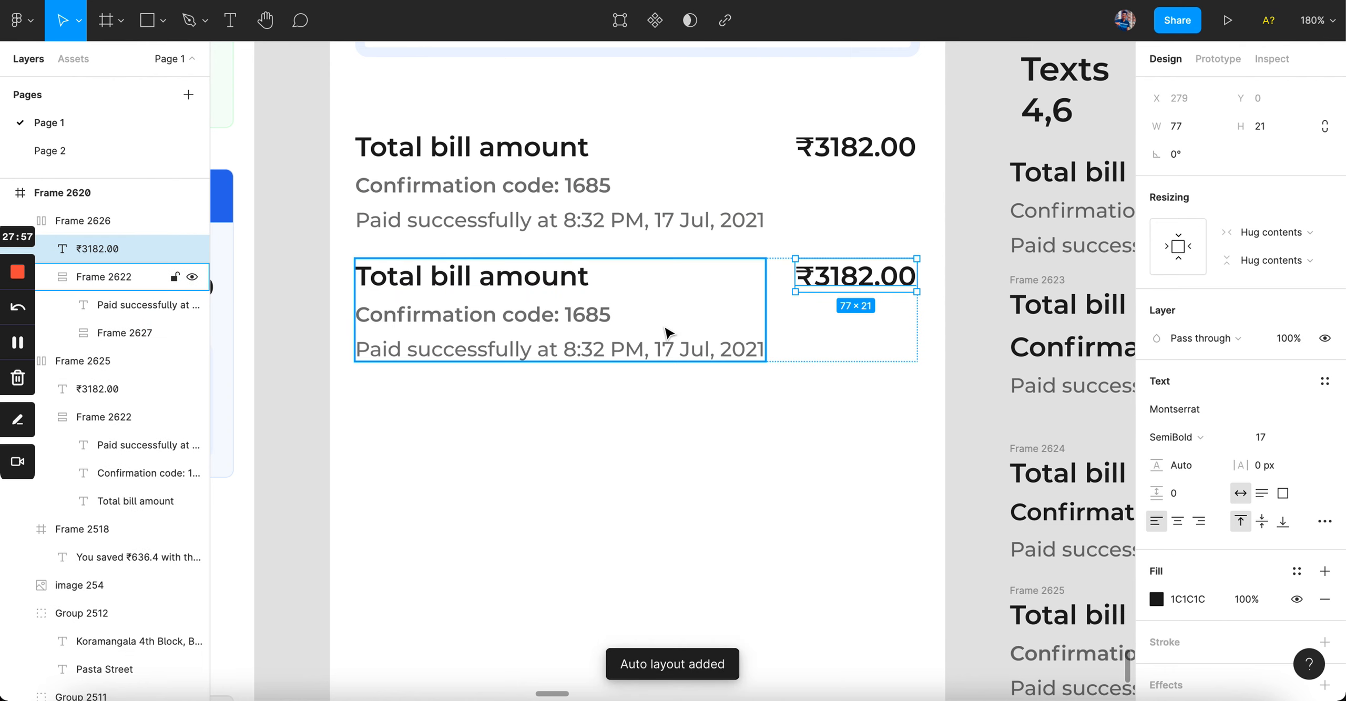
{"action": "left_click", "coordinate": [666, 332]}
{"action": "type", "text": "12"}
{"action": "key", "text": "Return"}
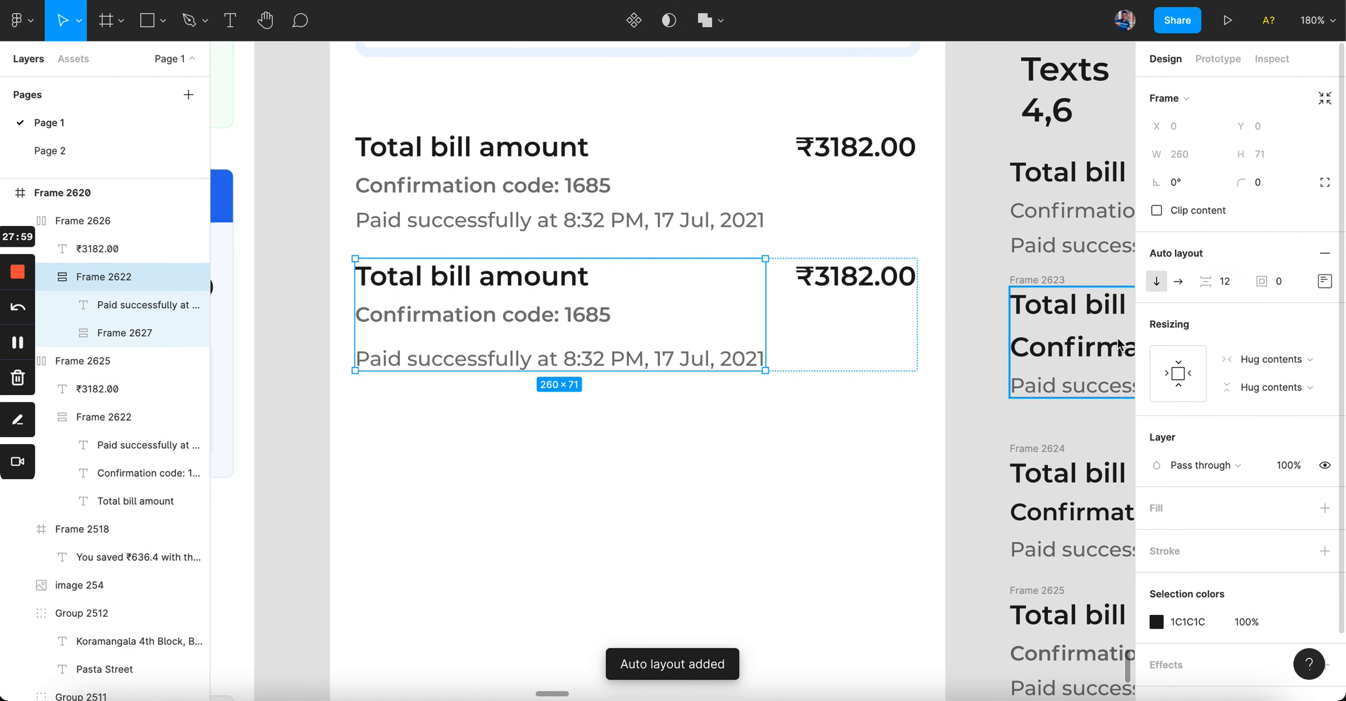
{"action": "left_click", "coordinate": [797, 516]}
Step: Move the copied bill row down about 96 px and set its text-column spacing to 2
{"action": "scroll", "coordinate": [797, 515], "scroll_direction": "down", "scroll_amount": 3}
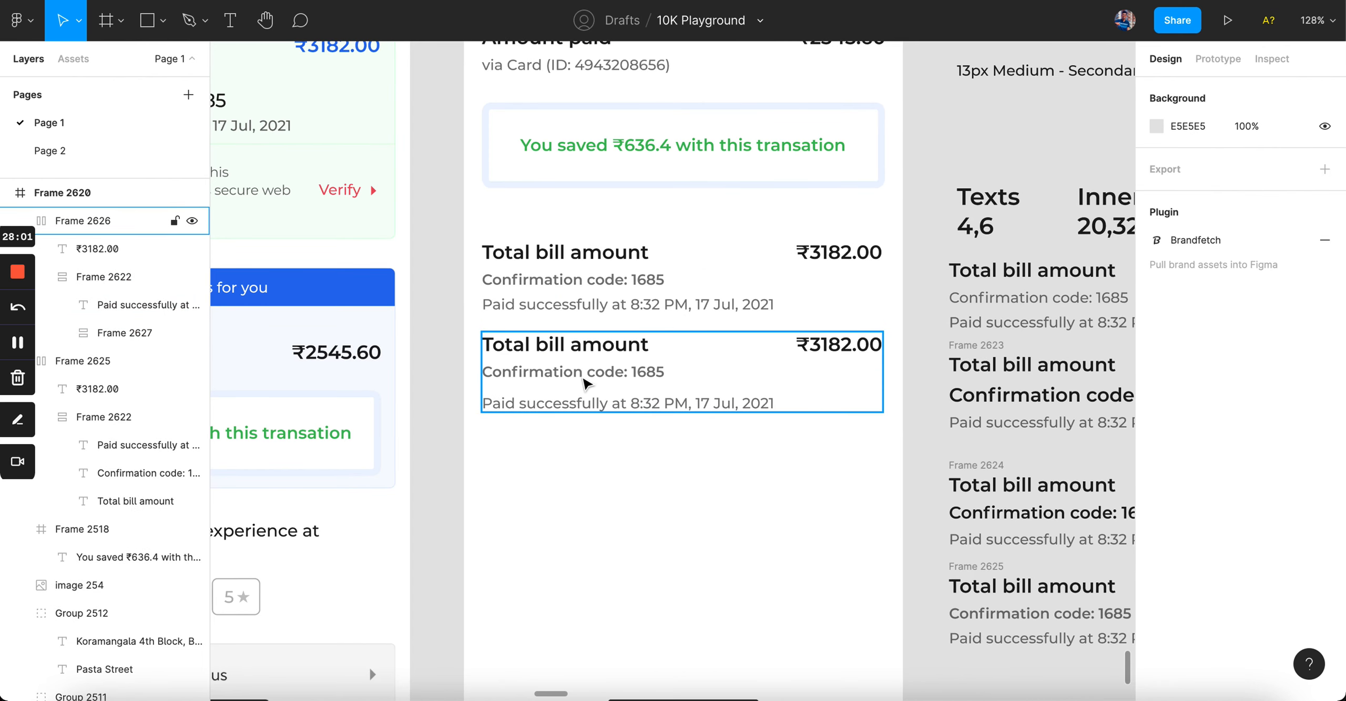
{"action": "left_click_drag", "start_coordinate": [651, 384], "coordinate": [651, 464]}
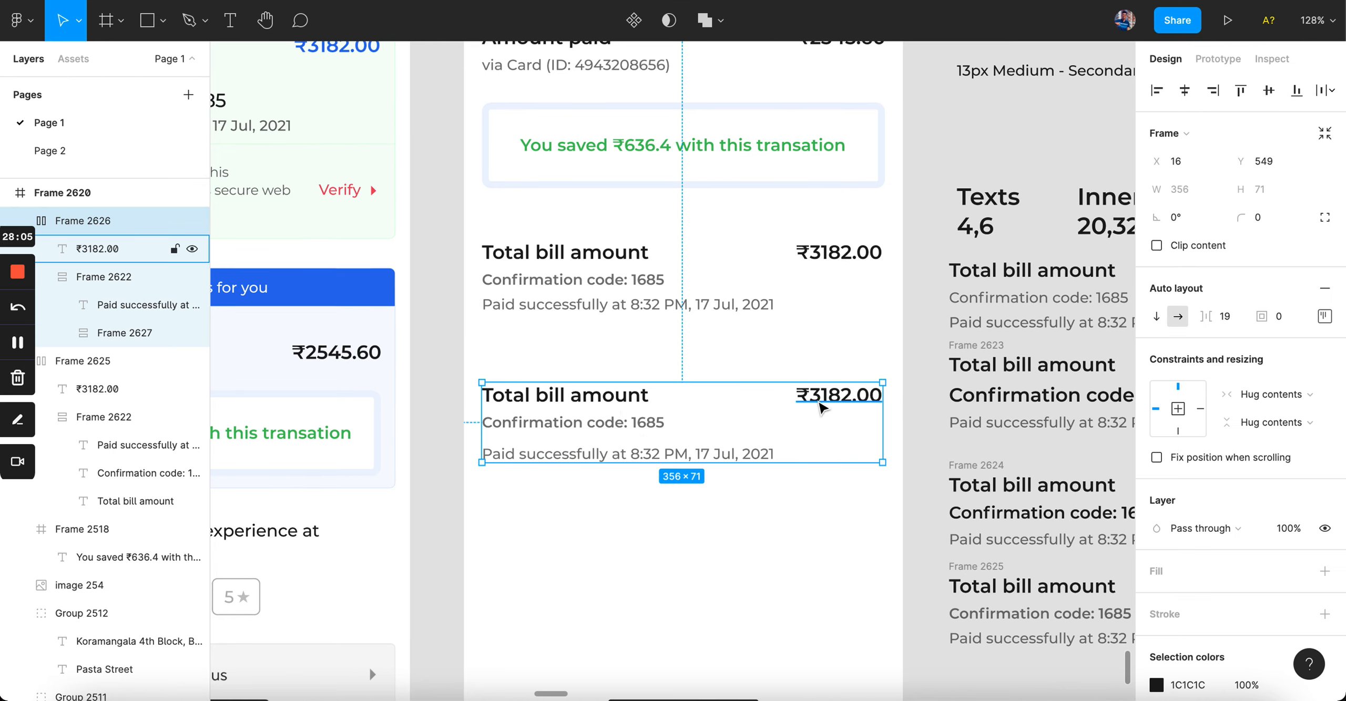
{"action": "left_click", "coordinate": [821, 406]}
{"action": "left_click", "coordinate": [626, 426]}
{"action": "left_click", "coordinate": [1235, 284]}
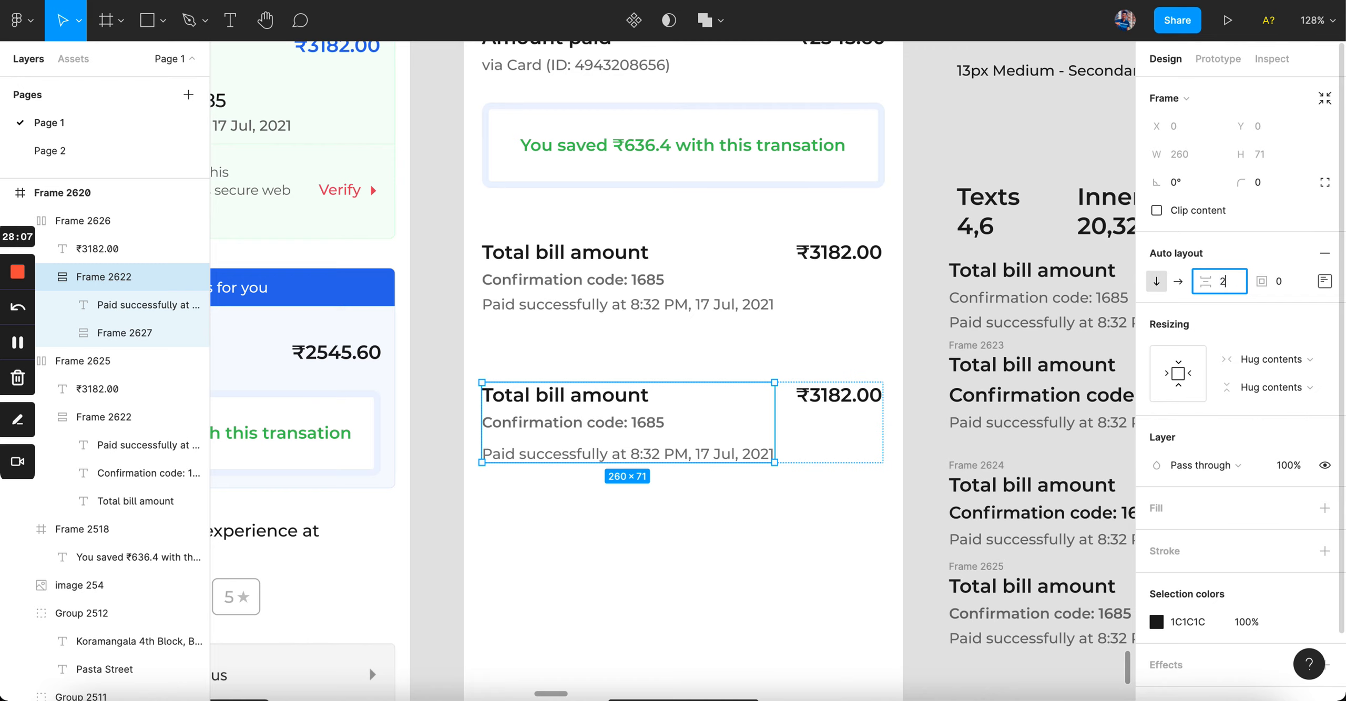
{"action": "type", "text": "2"}
{"action": "key", "text": "Return"}
{"action": "left_click", "coordinate": [756, 579]}
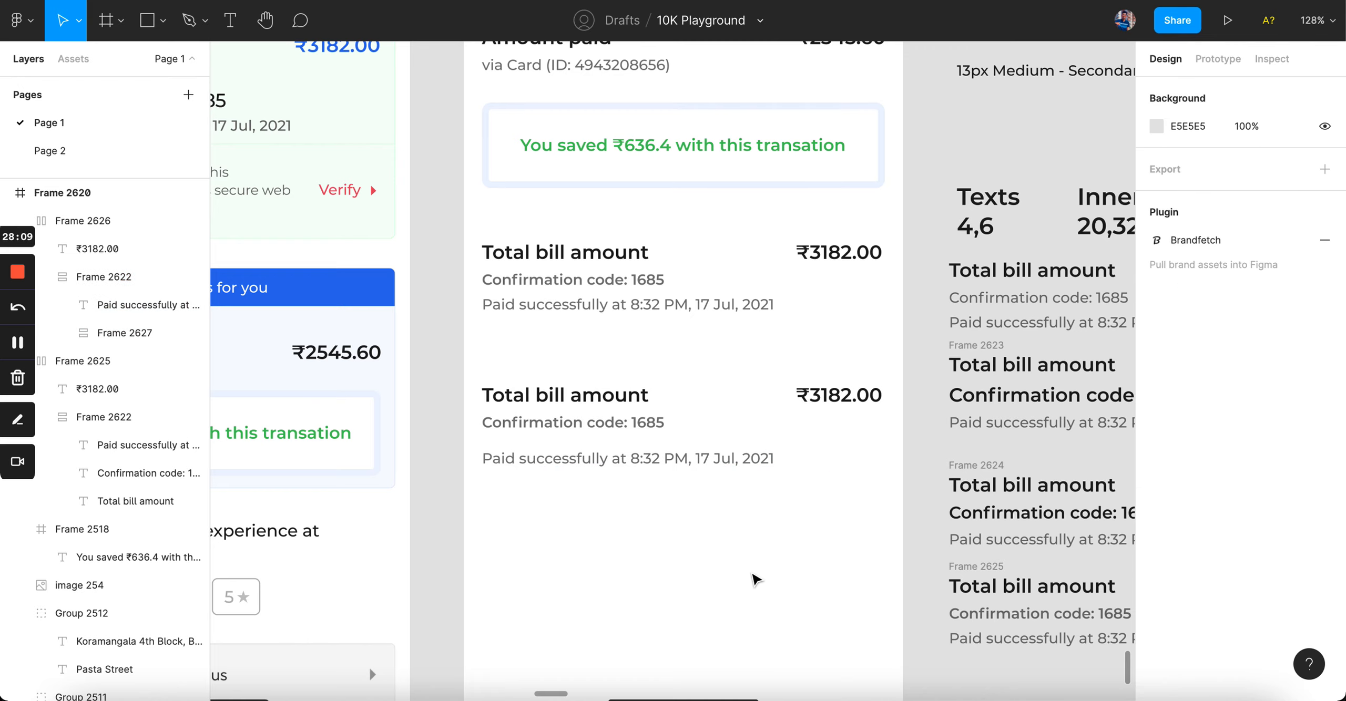
{"action": "scroll", "coordinate": [577, 424], "scroll_direction": "left", "scroll_amount": 5}
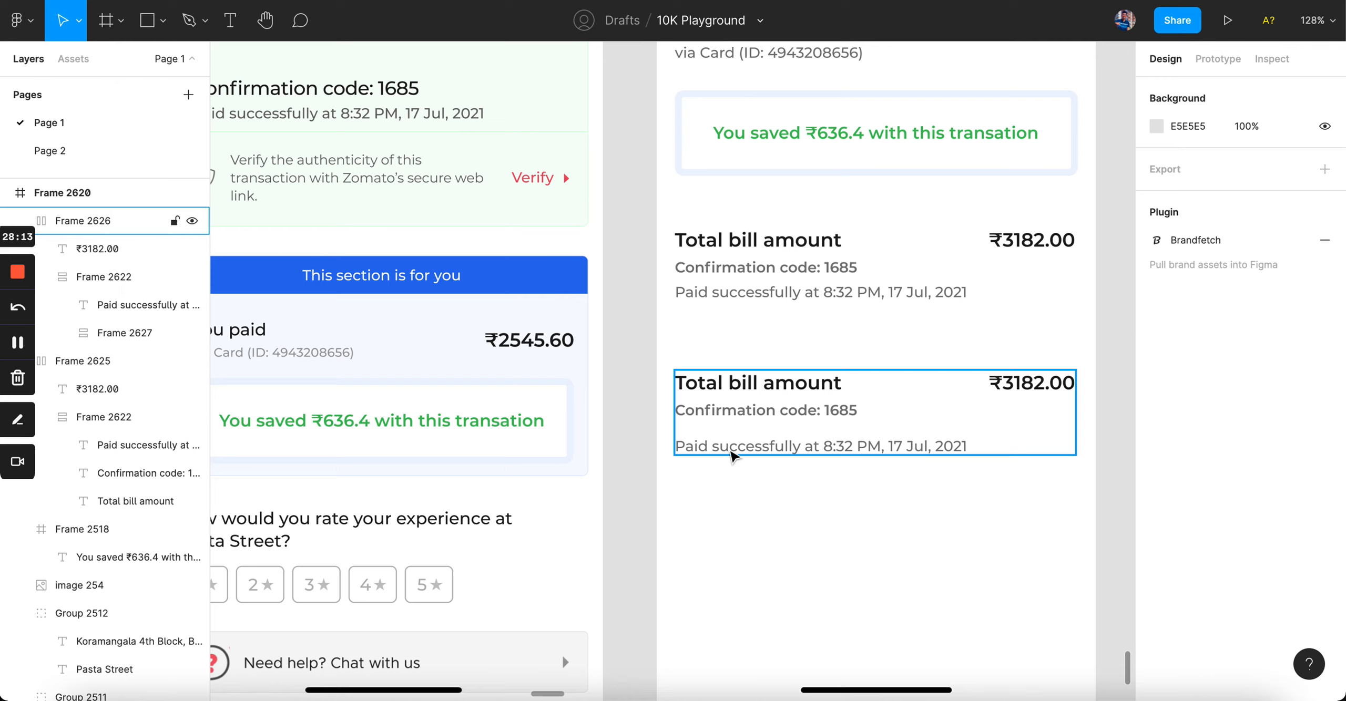
{"action": "left_click", "coordinate": [729, 449]}
{"action": "left_click", "coordinate": [787, 527]}
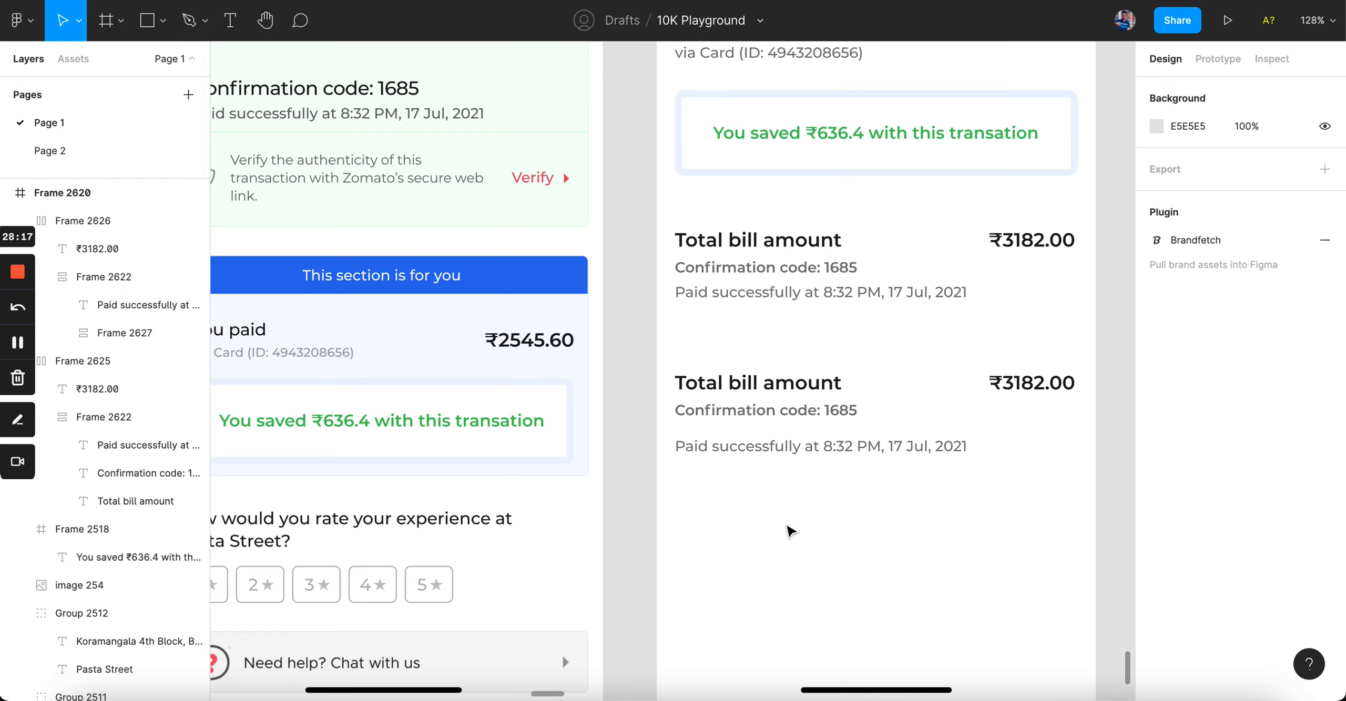
Step: Duplicate the second bill block just below it as a third block
{"action": "scroll", "coordinate": [791, 530], "scroll_direction": "right", "scroll_amount": 3}
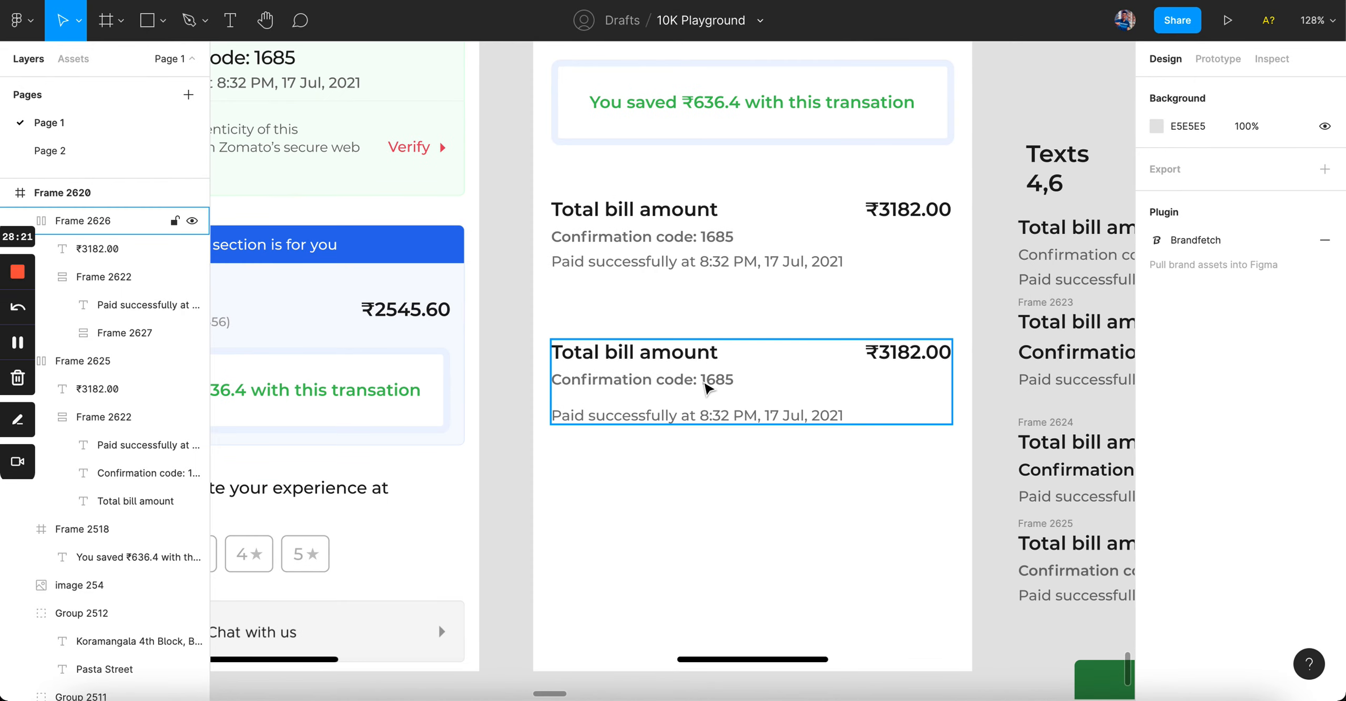
{"action": "left_click_drag", "start_coordinate": [704, 381], "coordinate": [706, 527]}
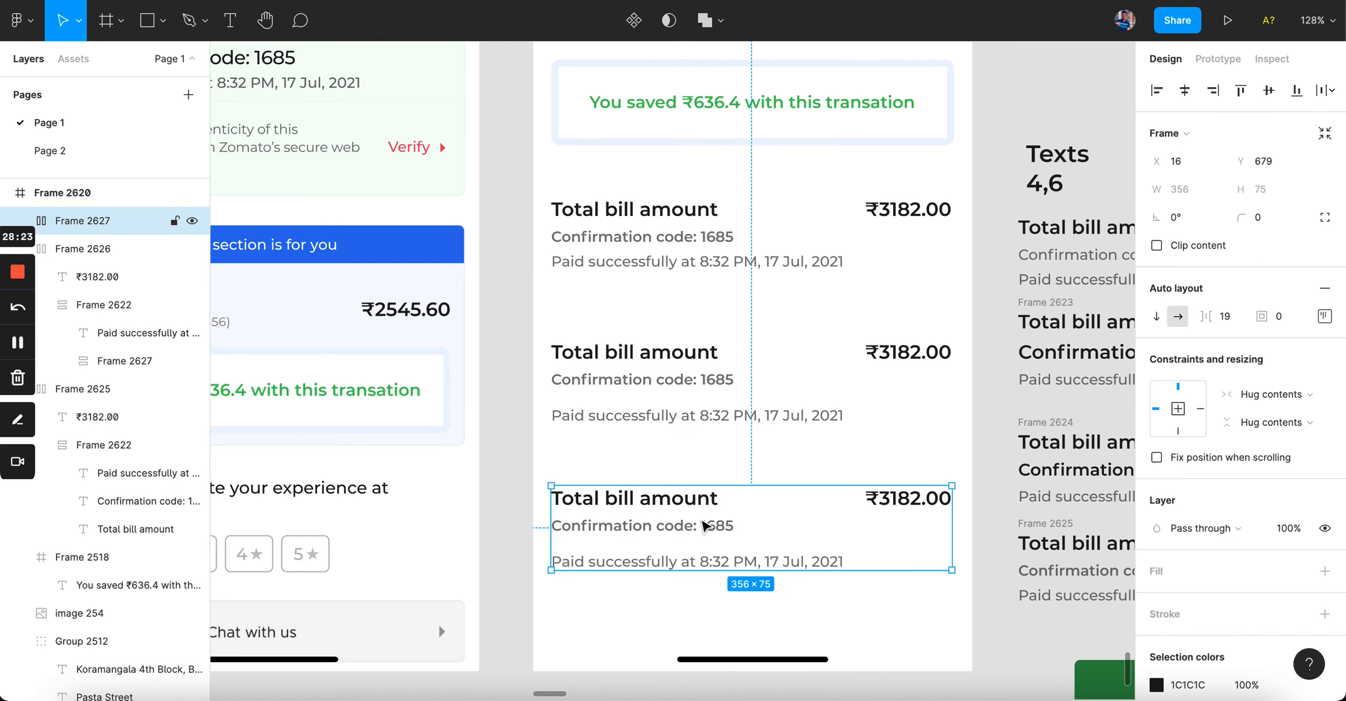
{"action": "scroll", "coordinate": [706, 527], "scroll_direction": "up", "scroll_amount": 3}
{"action": "double_click", "coordinate": [704, 589]}
{"action": "left_click", "coordinate": [707, 536]}
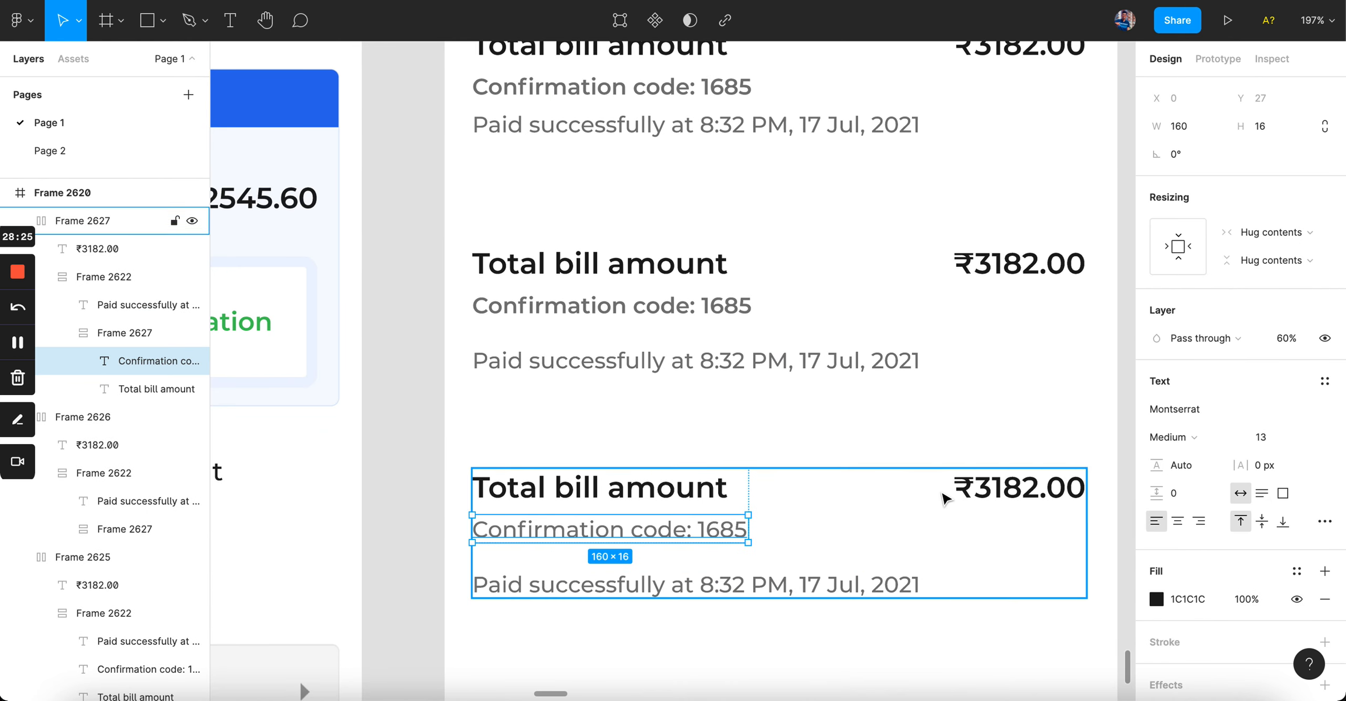
{"action": "left_click", "coordinate": [932, 435]}
Step: Set the new block's text-column line spacing to 6
{"action": "double_click", "coordinate": [787, 544]}
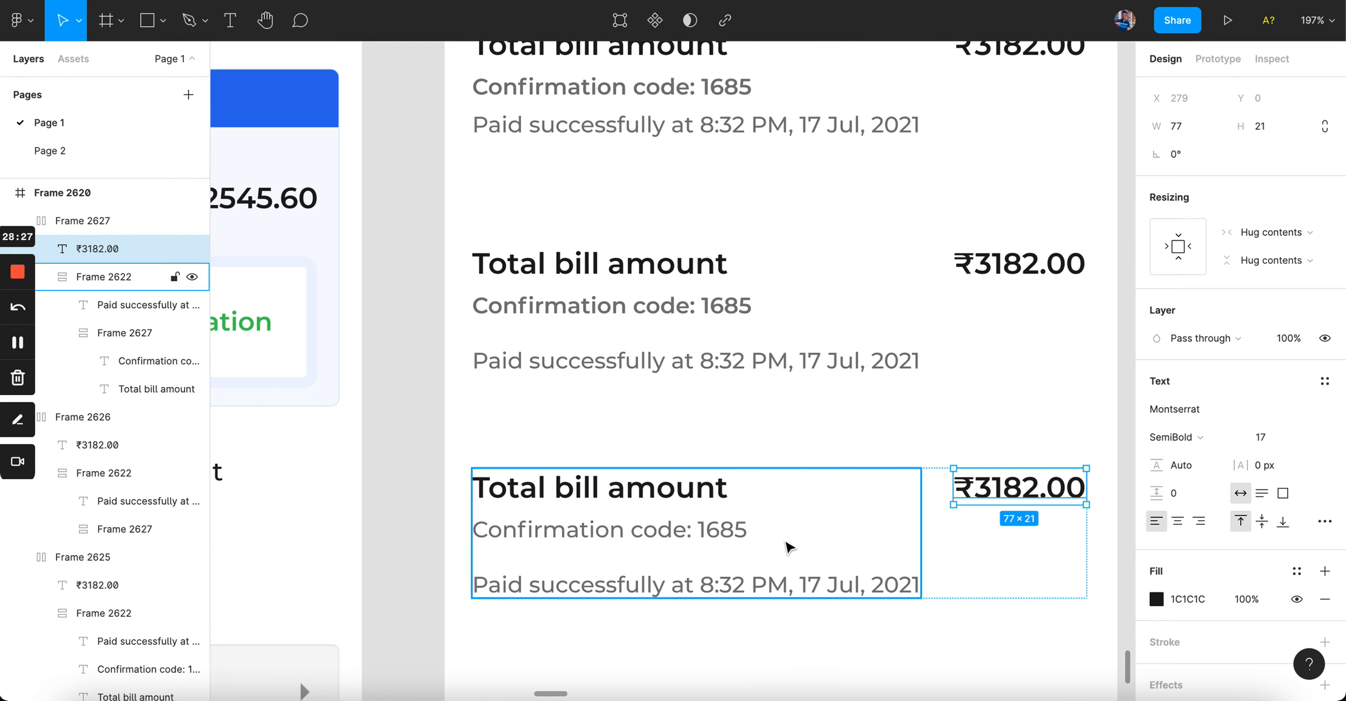
{"action": "left_click", "coordinate": [1223, 281]}
{"action": "type", "text": "8"}
{"action": "key", "text": "Return"}
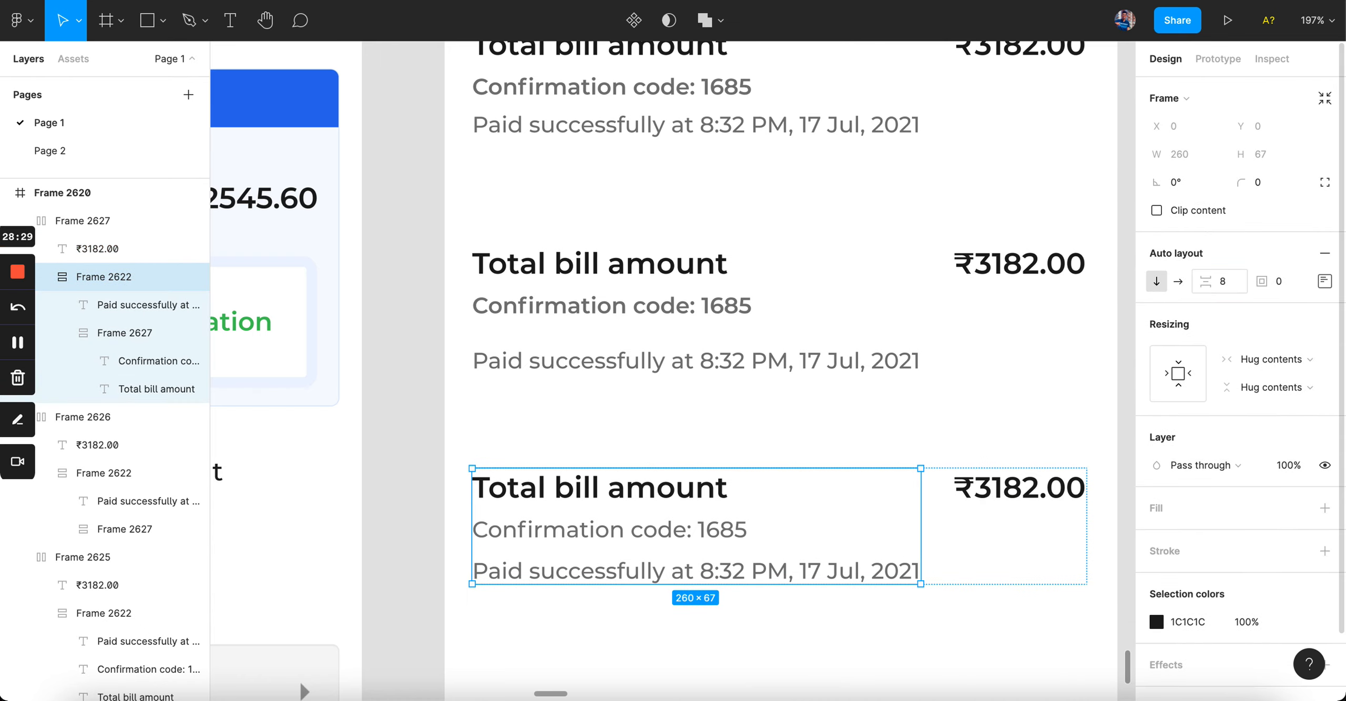
{"action": "left_click", "coordinate": [662, 308]}
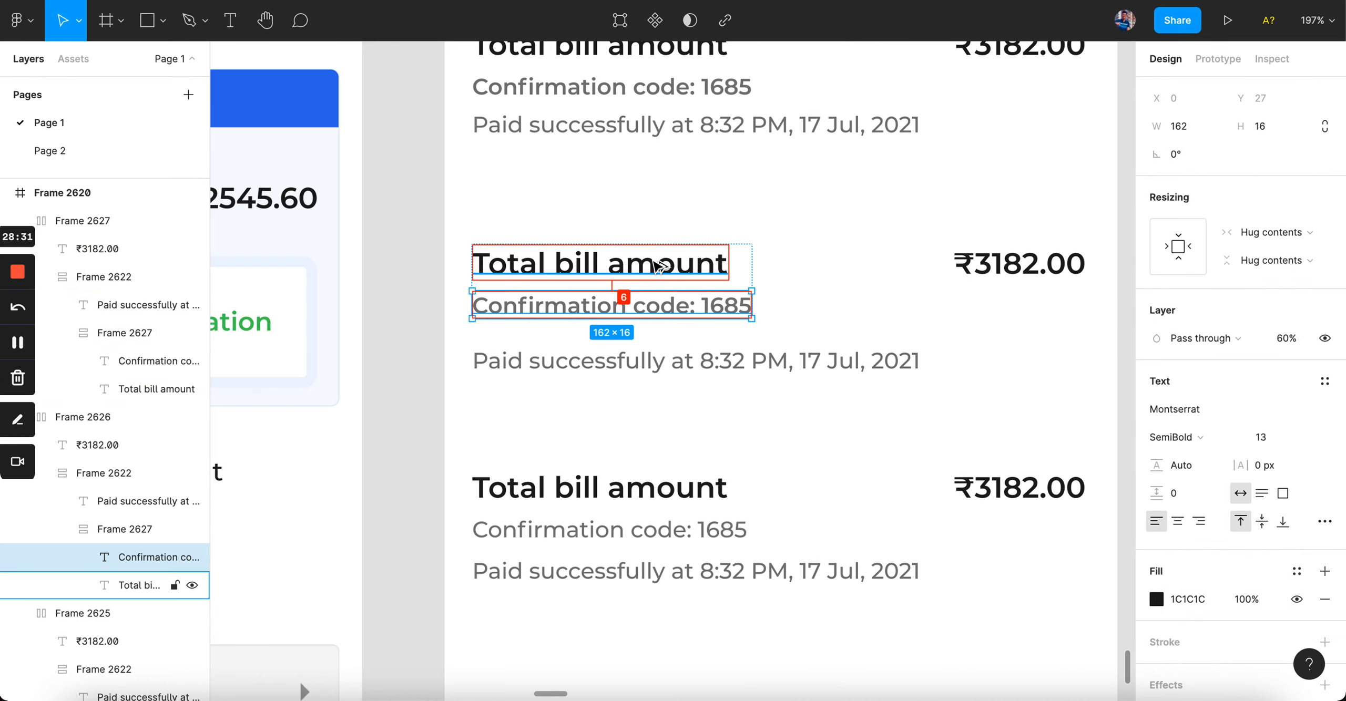
{"action": "left_click", "coordinate": [958, 485]}
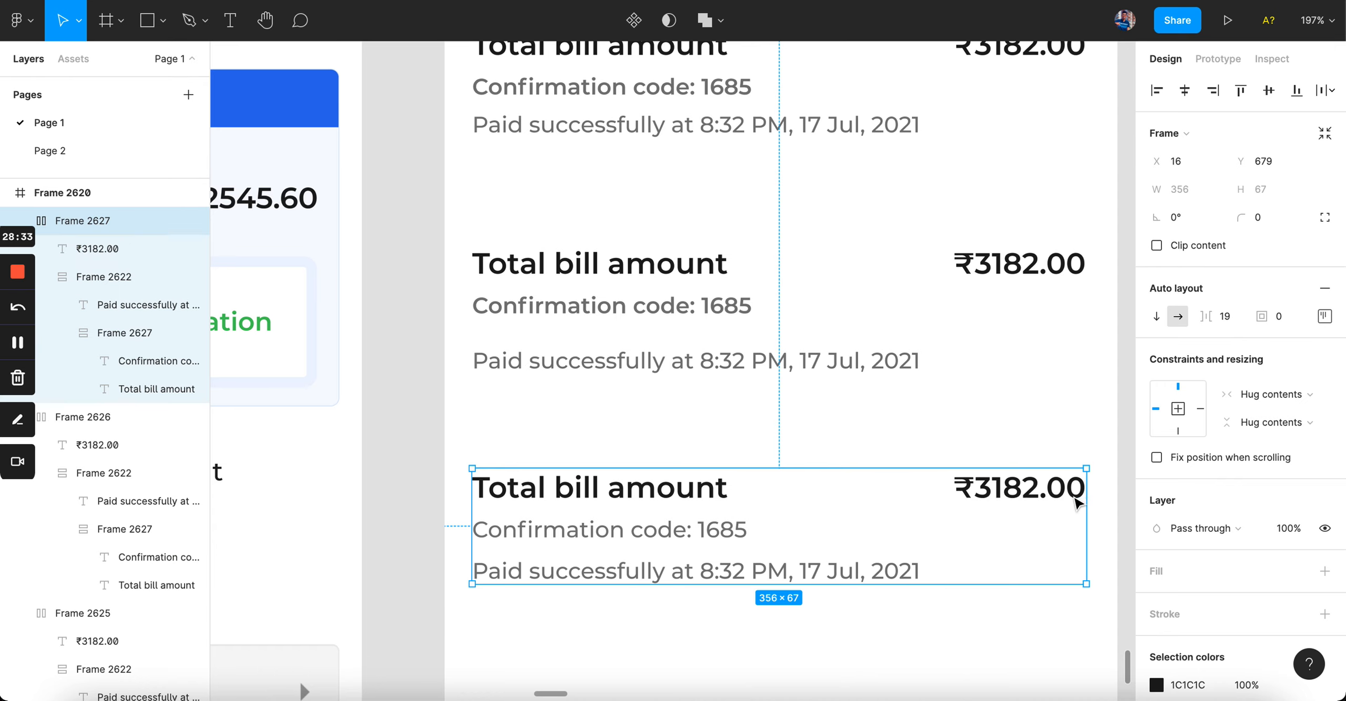
{"action": "double_click", "coordinate": [699, 529]}
{"action": "left_click", "coordinate": [1220, 281]}
{"action": "type", "text": "6"}
{"action": "key", "text": "Return"}
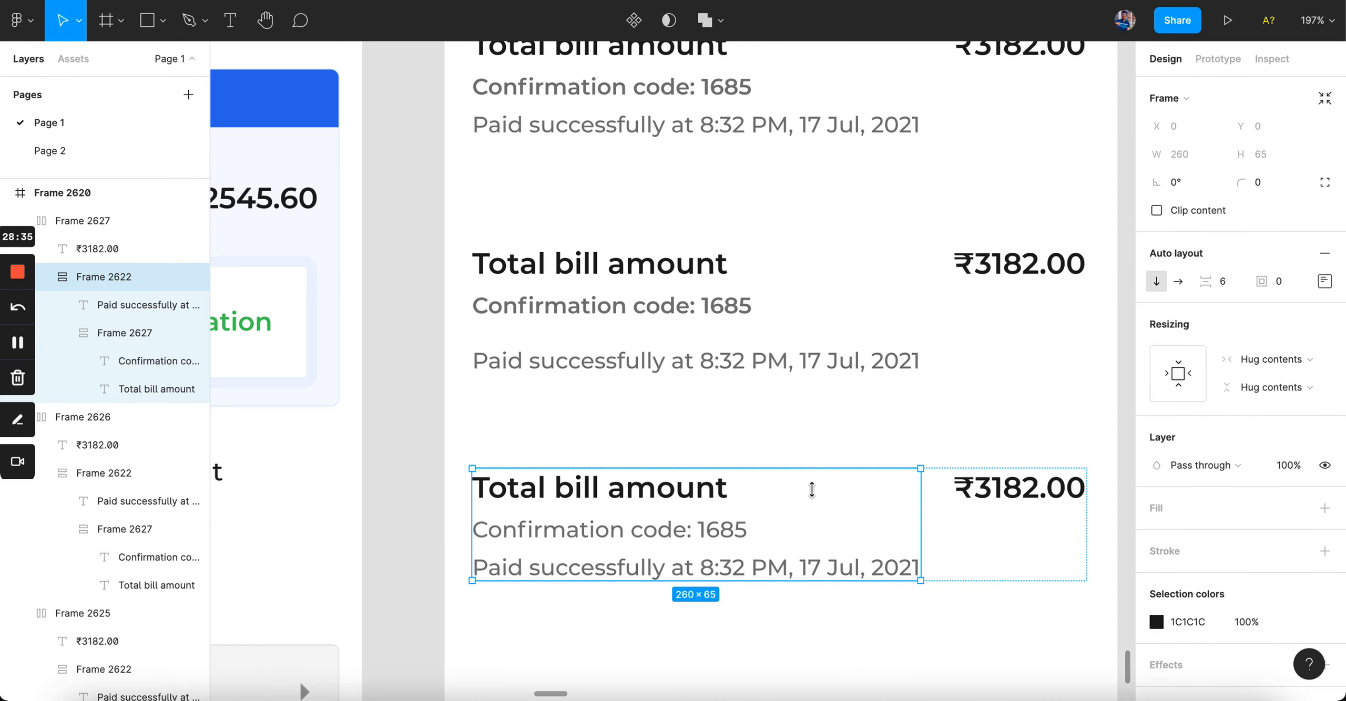
Step: Ungroup the nested confirmation-code frame inside the text column
{"action": "key", "text": "ctrl+shift+g"}
{"action": "key", "text": "ctrl+z"}
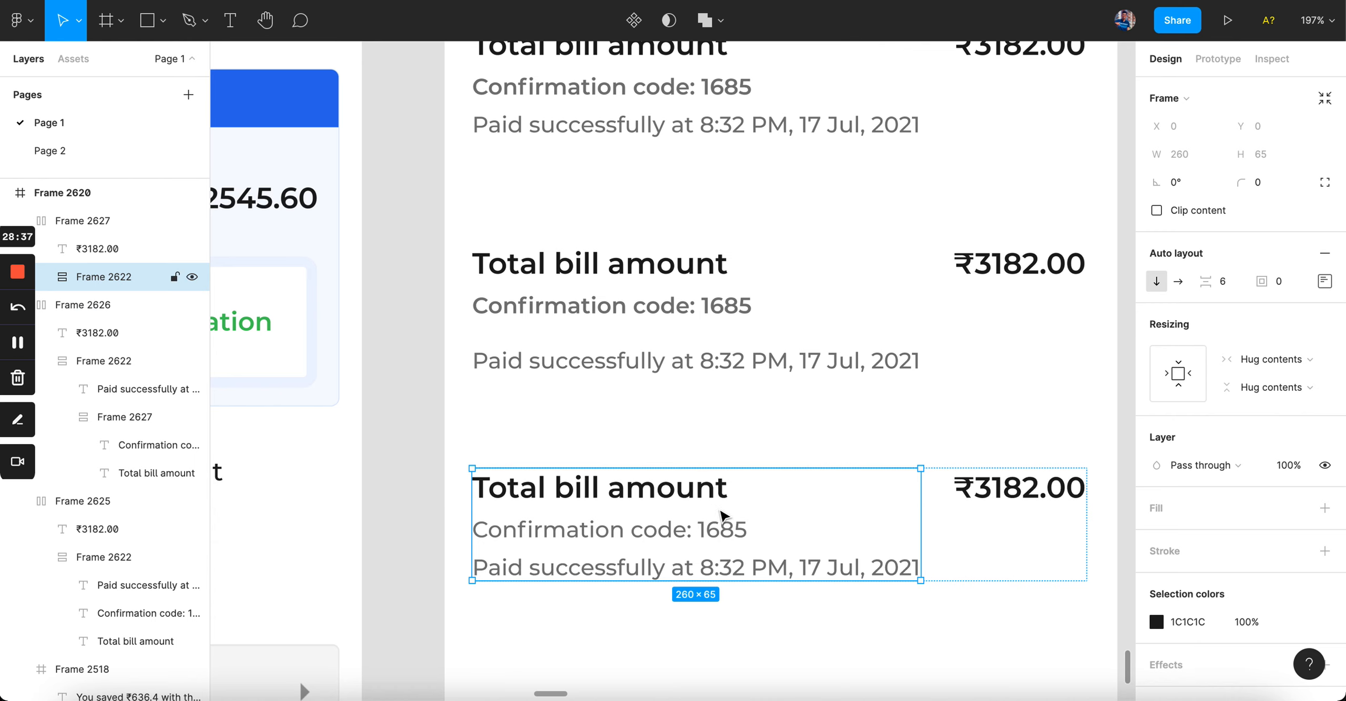
{"action": "key", "text": "Return"}
{"action": "left_click", "coordinate": [716, 514]}
{"action": "key", "text": "ctrl+shift+g"}
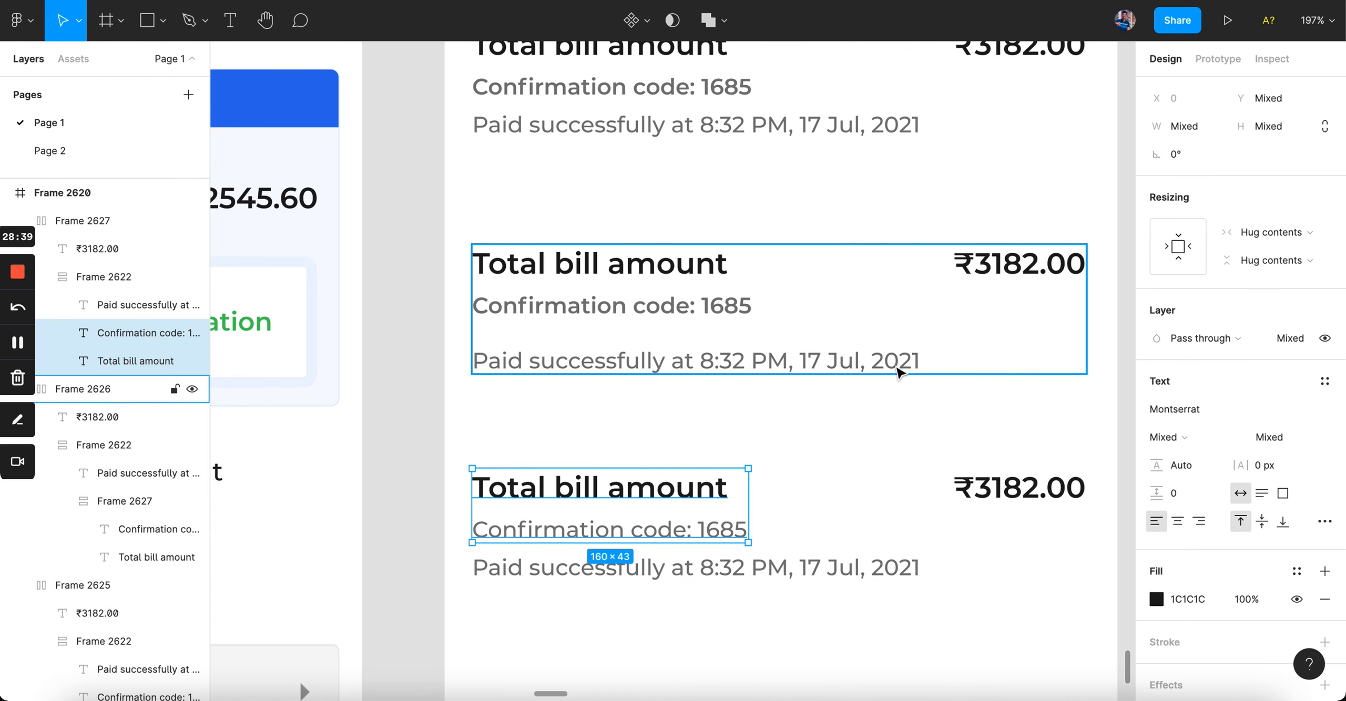
{"action": "left_click", "coordinate": [900, 368]}
Step: Select only '1685' in the bottom confirmation code and make it bold
{"action": "left_click", "coordinate": [830, 438]}
{"action": "scroll", "coordinate": [829, 438], "scroll_direction": "down", "scroll_amount": 5}
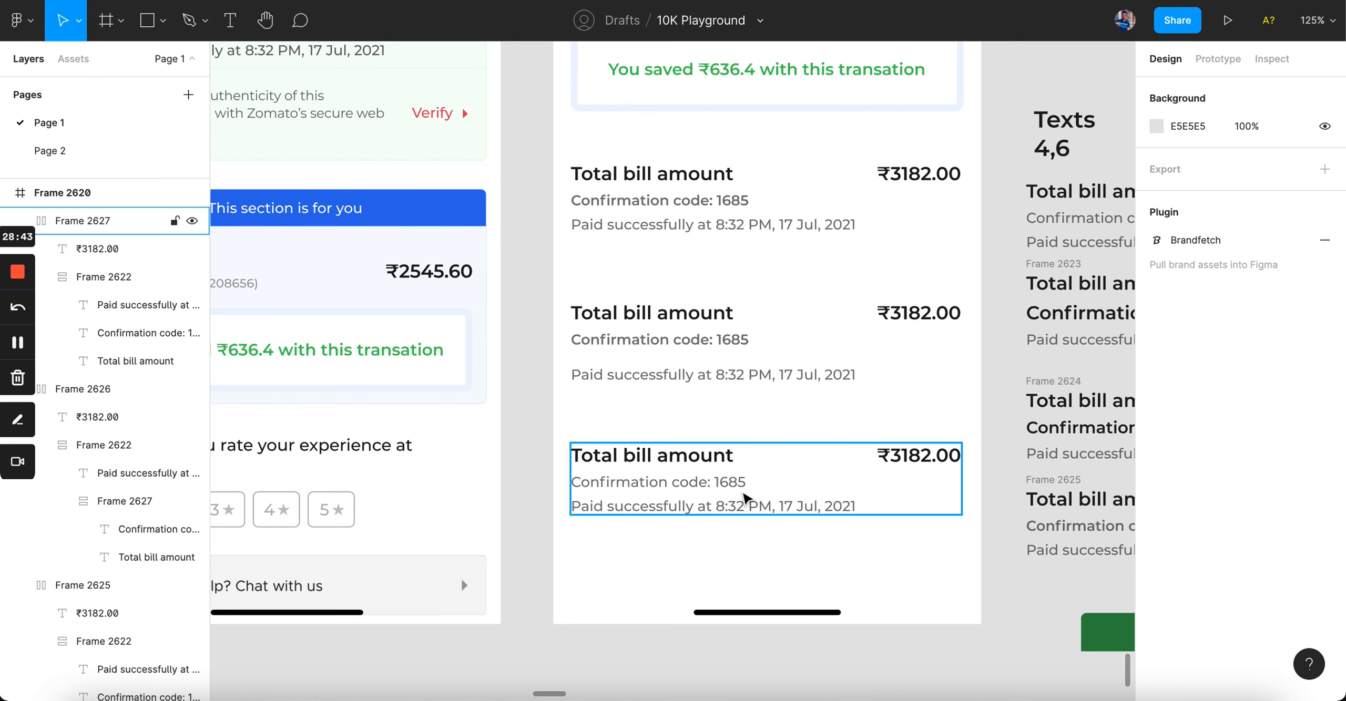
{"action": "scroll", "coordinate": [771, 488], "scroll_direction": "up", "scroll_amount": 8}
{"action": "double_click", "coordinate": [687, 483], "text": "super"}
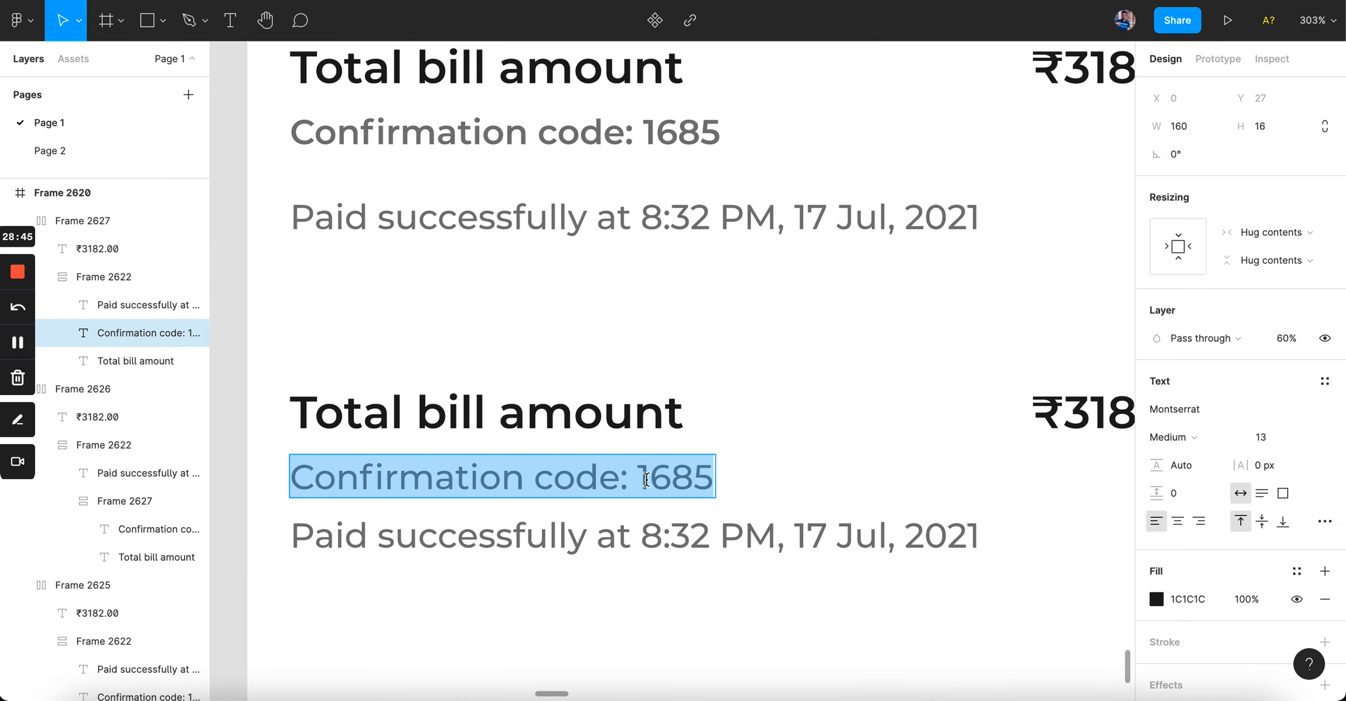
{"action": "left_click", "coordinate": [642, 479]}
{"action": "left_click", "coordinate": [729, 477], "text": "shift"}
{"action": "left_click", "coordinate": [1195, 438]}
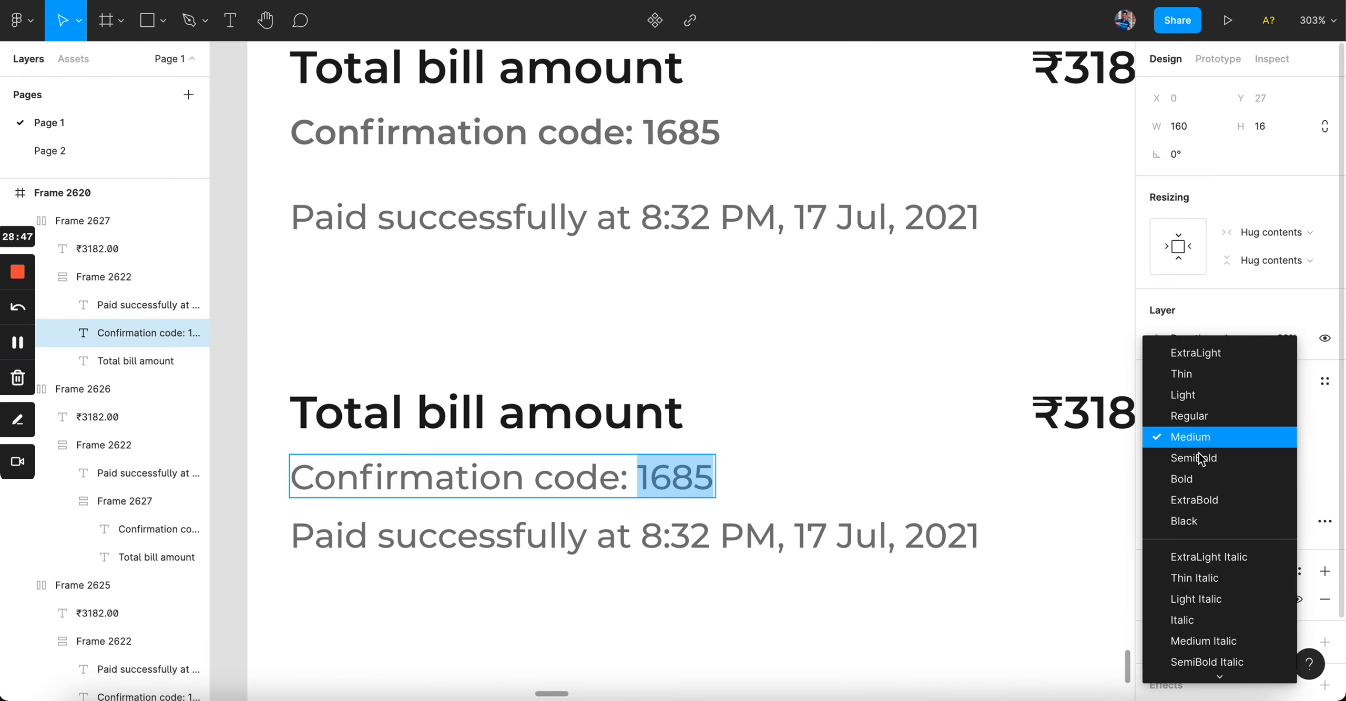
{"action": "left_click", "coordinate": [1201, 459]}
{"action": "left_click", "coordinate": [1179, 436]}
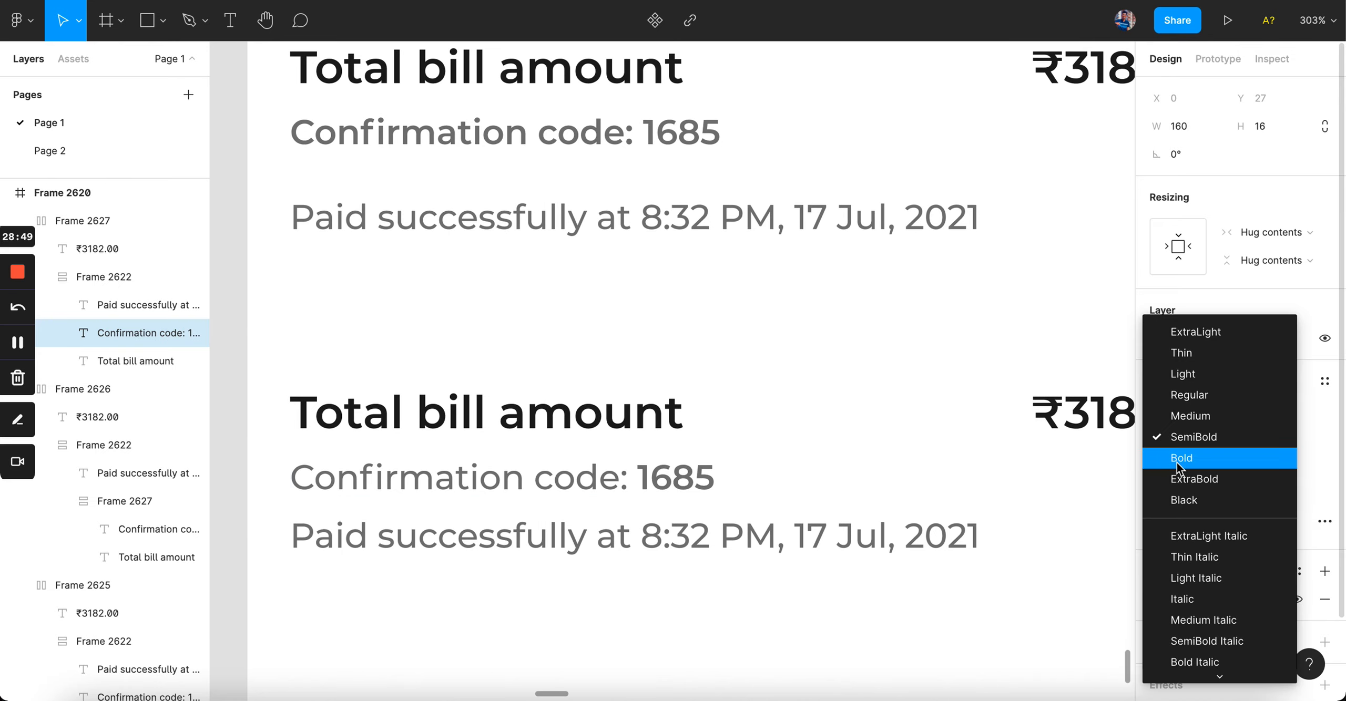
{"action": "left_click", "coordinate": [1177, 463]}
{"action": "left_click", "coordinate": [1194, 434]}
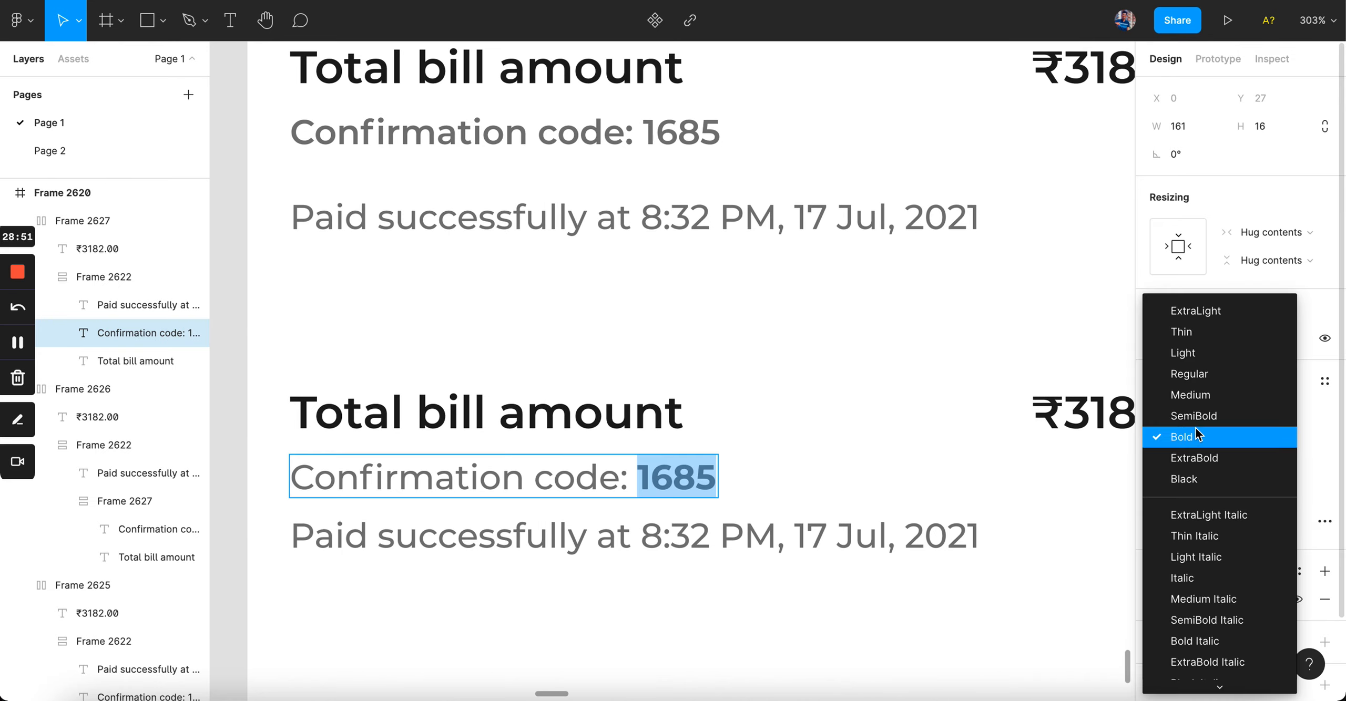
{"action": "left_click", "coordinate": [935, 629]}
{"action": "scroll", "coordinate": [935, 629], "scroll_direction": "down", "scroll_amount": 5}
{"action": "left_click", "coordinate": [935, 629]}
{"action": "scroll", "coordinate": [935, 629], "scroll_direction": "right", "scroll_amount": 3}
{"action": "scroll", "coordinate": [935, 629], "scroll_direction": "down", "scroll_amount": 2}
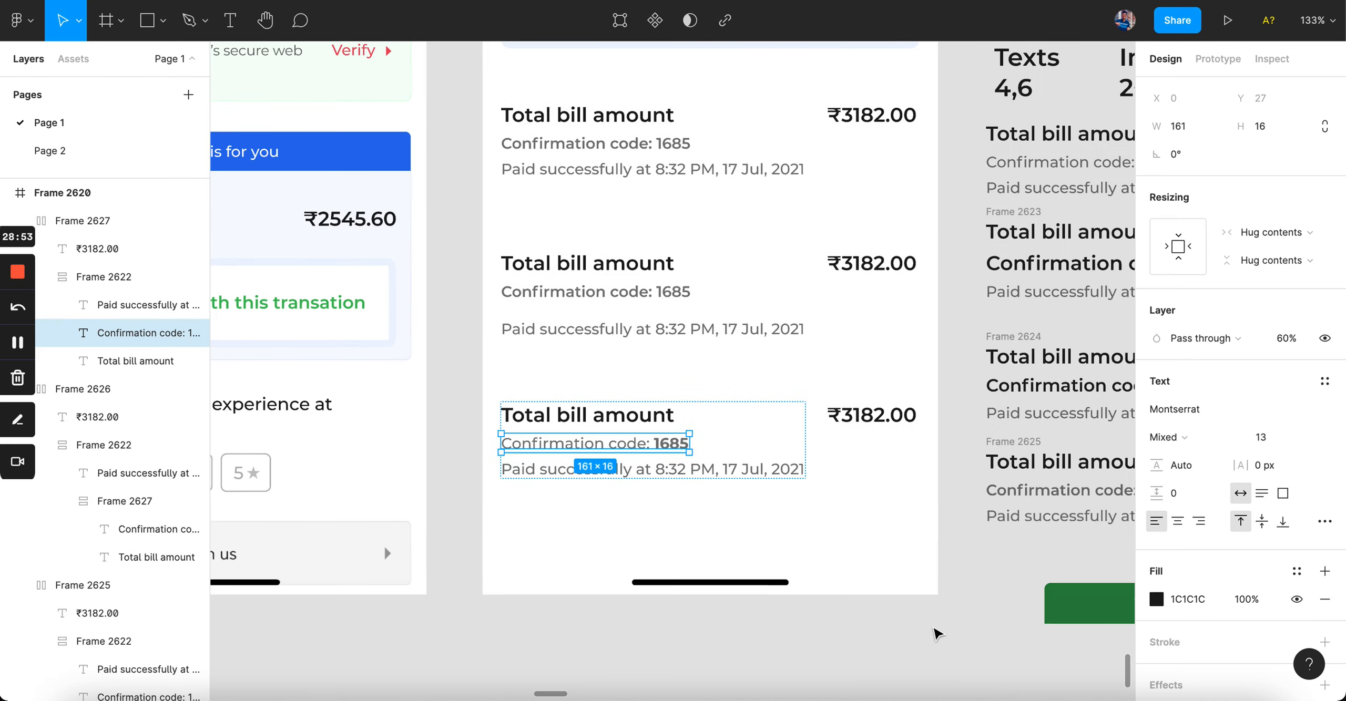
{"action": "left_click", "coordinate": [886, 555]}
Step: Change the digits 1685 from Bold to SemiBold
{"action": "scroll", "coordinate": [864, 534], "scroll_direction": "up", "scroll_amount": 3}
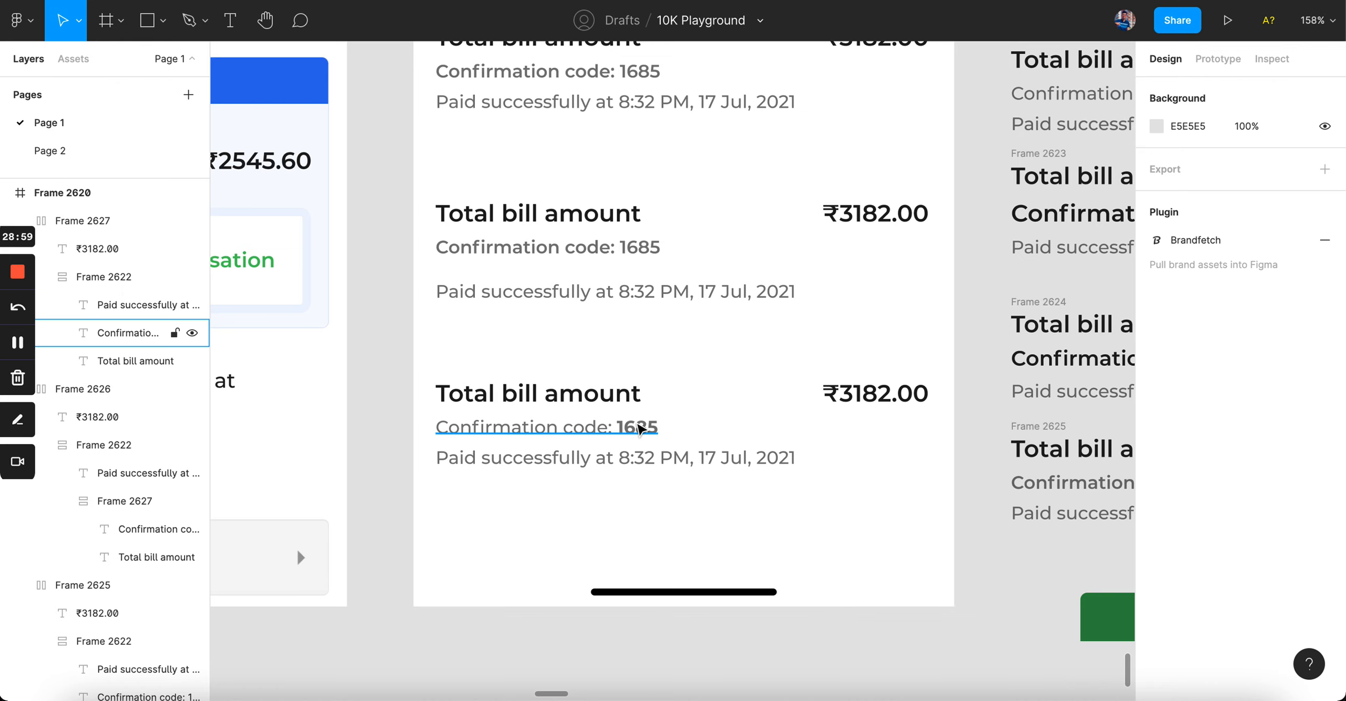
{"action": "double_click", "coordinate": [637, 430]}
{"action": "double_click", "coordinate": [637, 430]}
{"action": "left_click", "coordinate": [1180, 435]}
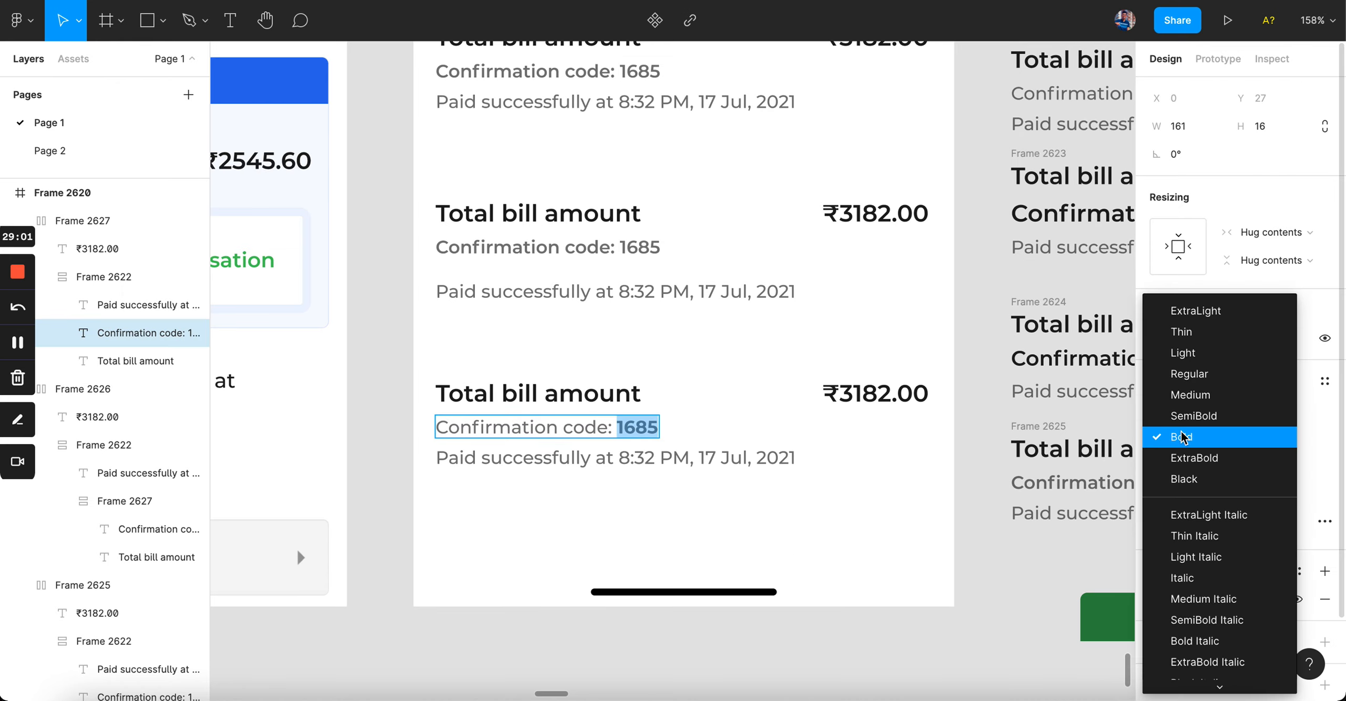
{"action": "left_click", "coordinate": [1180, 417]}
{"action": "left_click", "coordinate": [842, 501]}
{"action": "scroll", "coordinate": [842, 501], "scroll_direction": "up", "scroll_amount": 2}
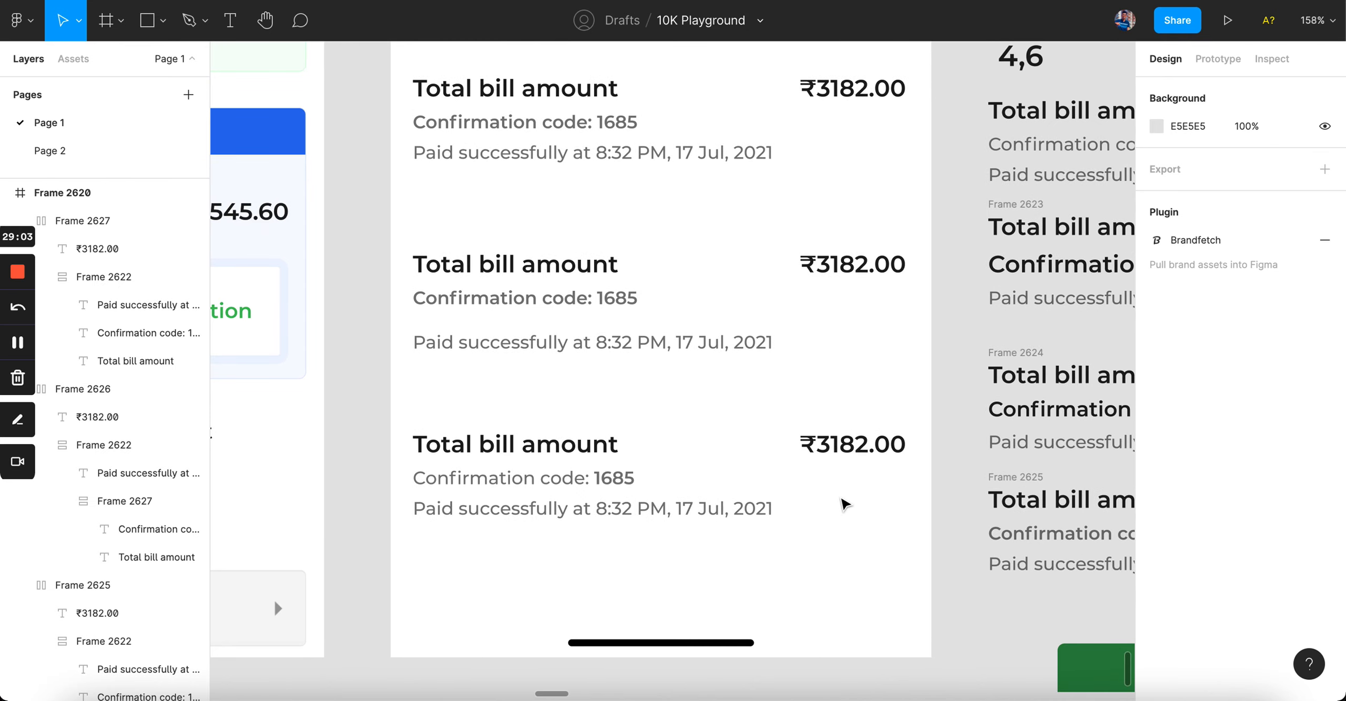
{"action": "scroll", "coordinate": [844, 505], "scroll_direction": "down", "scroll_amount": 5}
Step: Delete the extra bill-detail text variants, keeping only the mixed-weight bill block
{"action": "scroll", "coordinate": [782, 267], "scroll_direction": "left", "scroll_amount": 2}
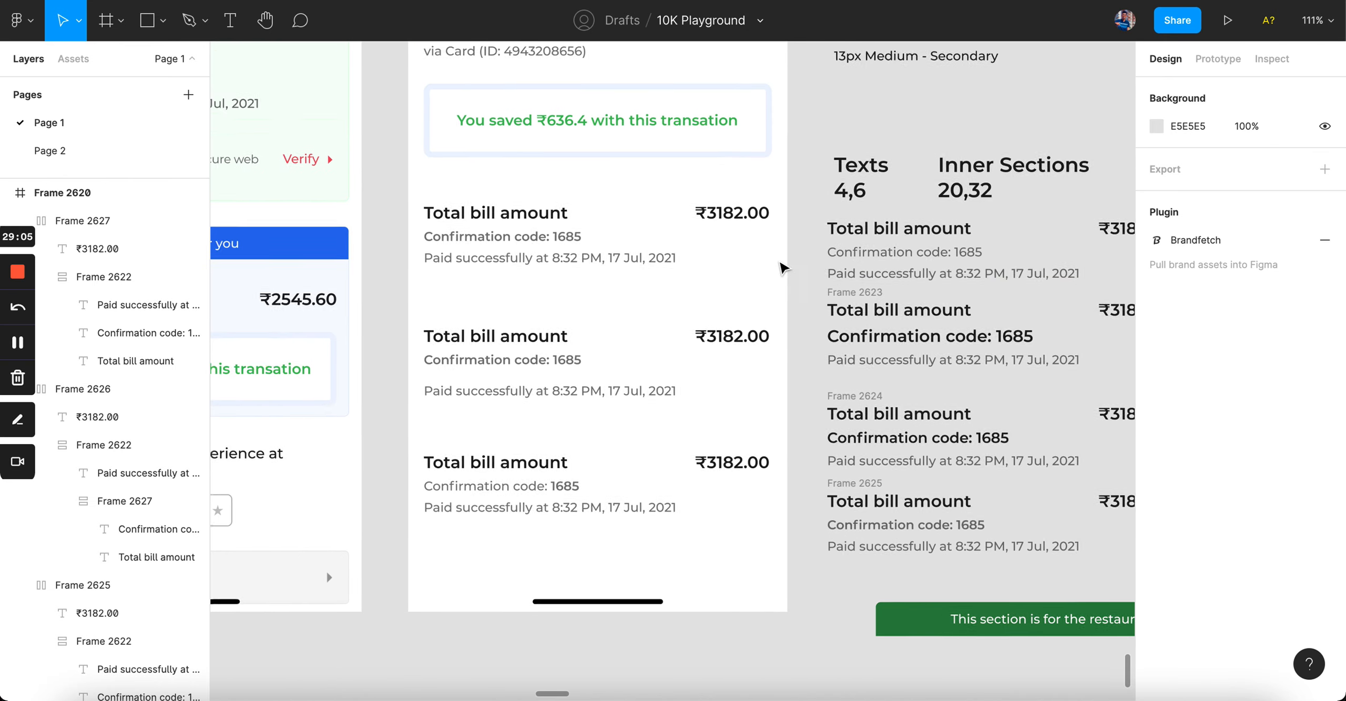
{"action": "scroll", "coordinate": [782, 267], "scroll_direction": "up", "scroll_amount": 3}
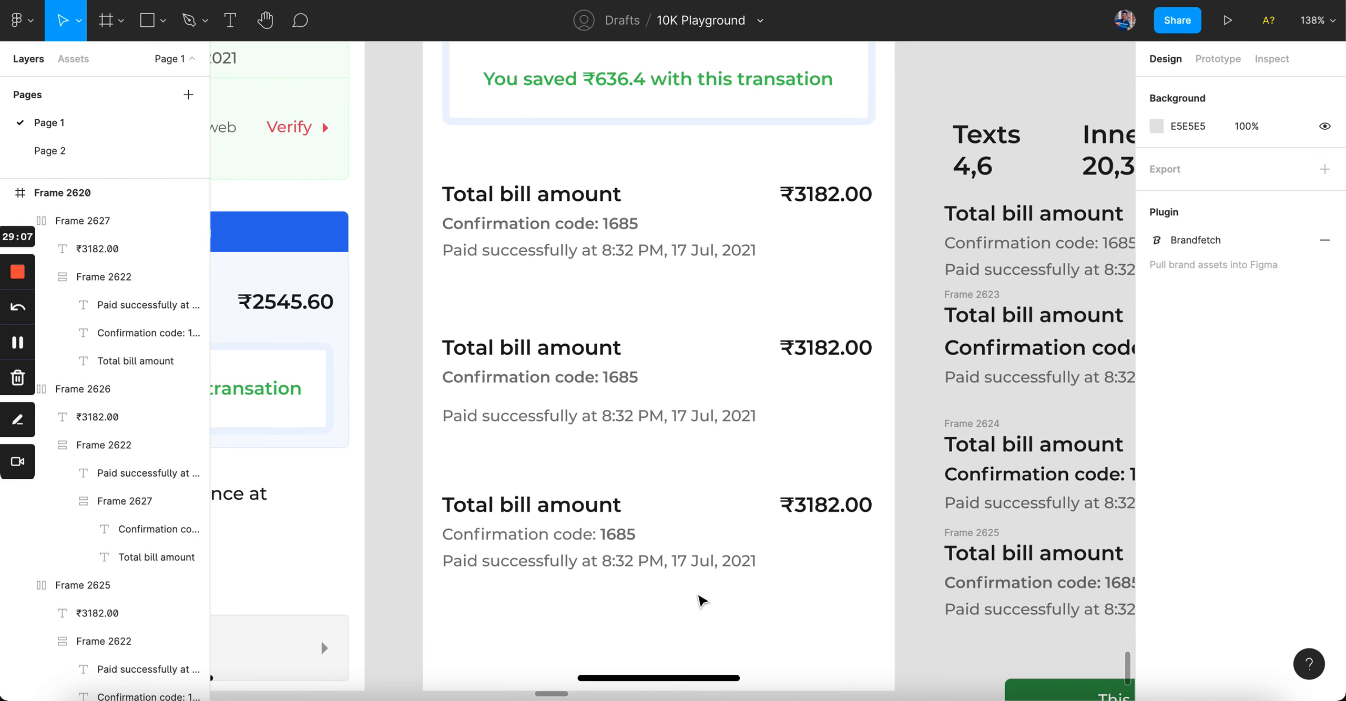
{"action": "left_click", "coordinate": [529, 213]}
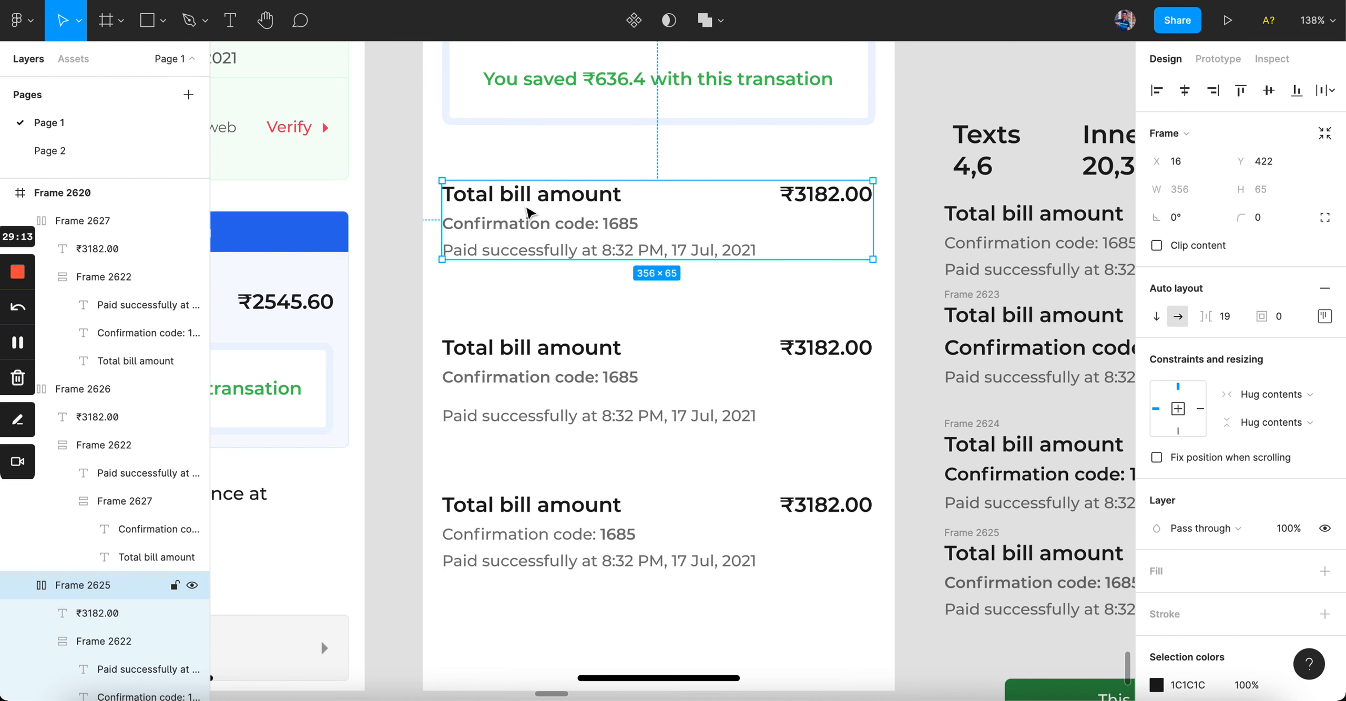
{"action": "scroll", "coordinate": [637, 531], "scroll_direction": "up", "scroll_amount": 5}
{"action": "left_click", "coordinate": [577, 539]}
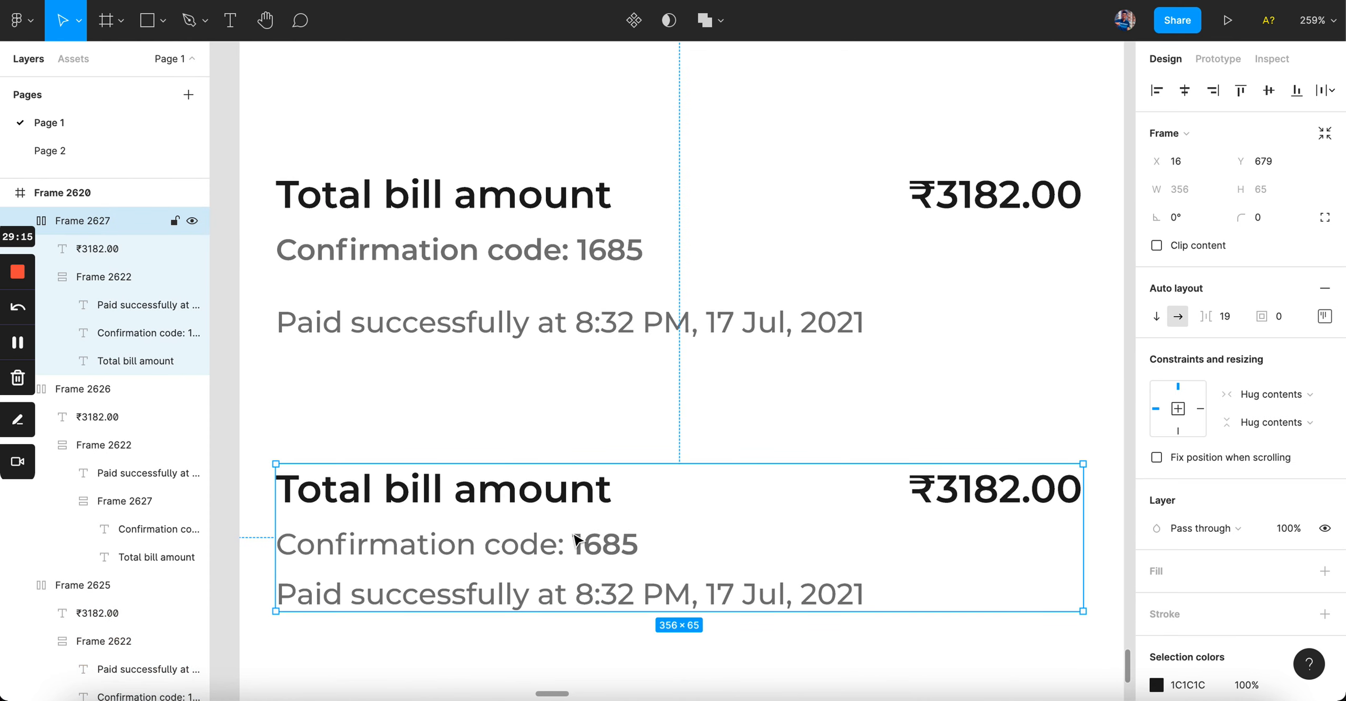
{"action": "scroll", "coordinate": [577, 539], "scroll_direction": "down", "scroll_amount": 5}
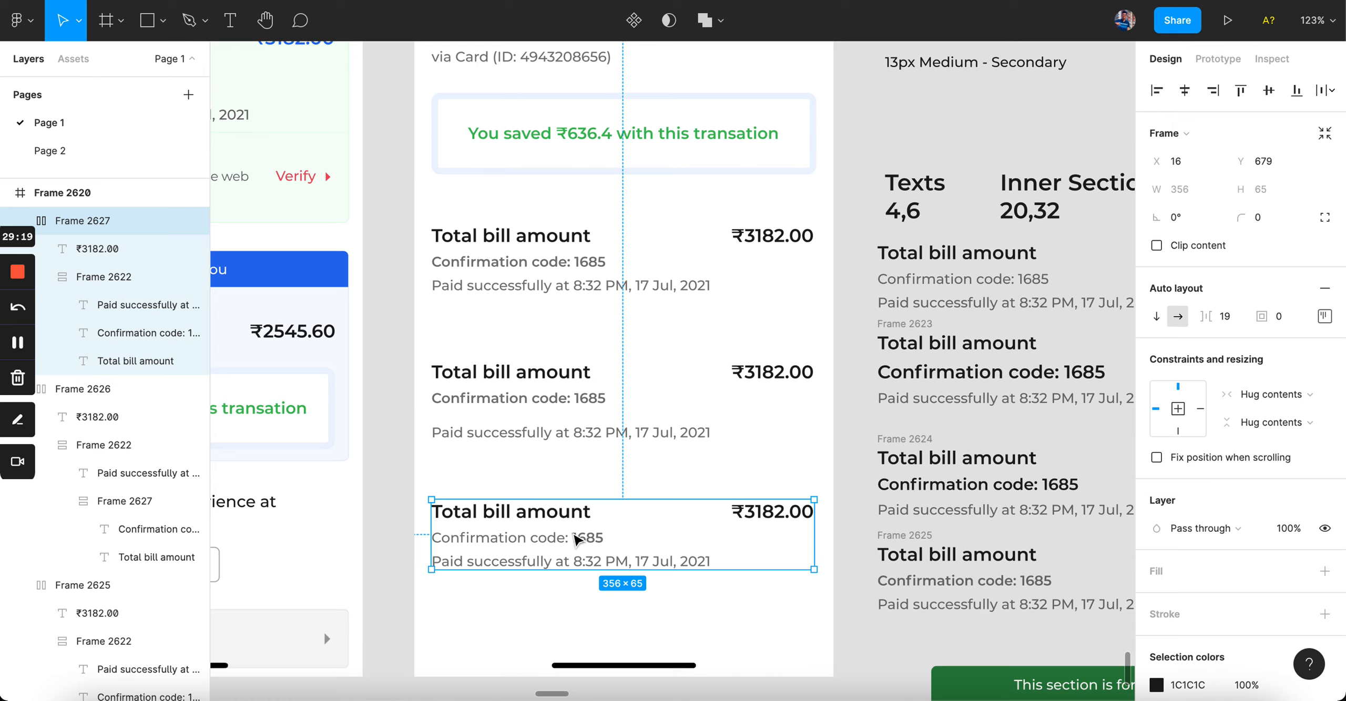
{"action": "left_click", "coordinate": [579, 372]}
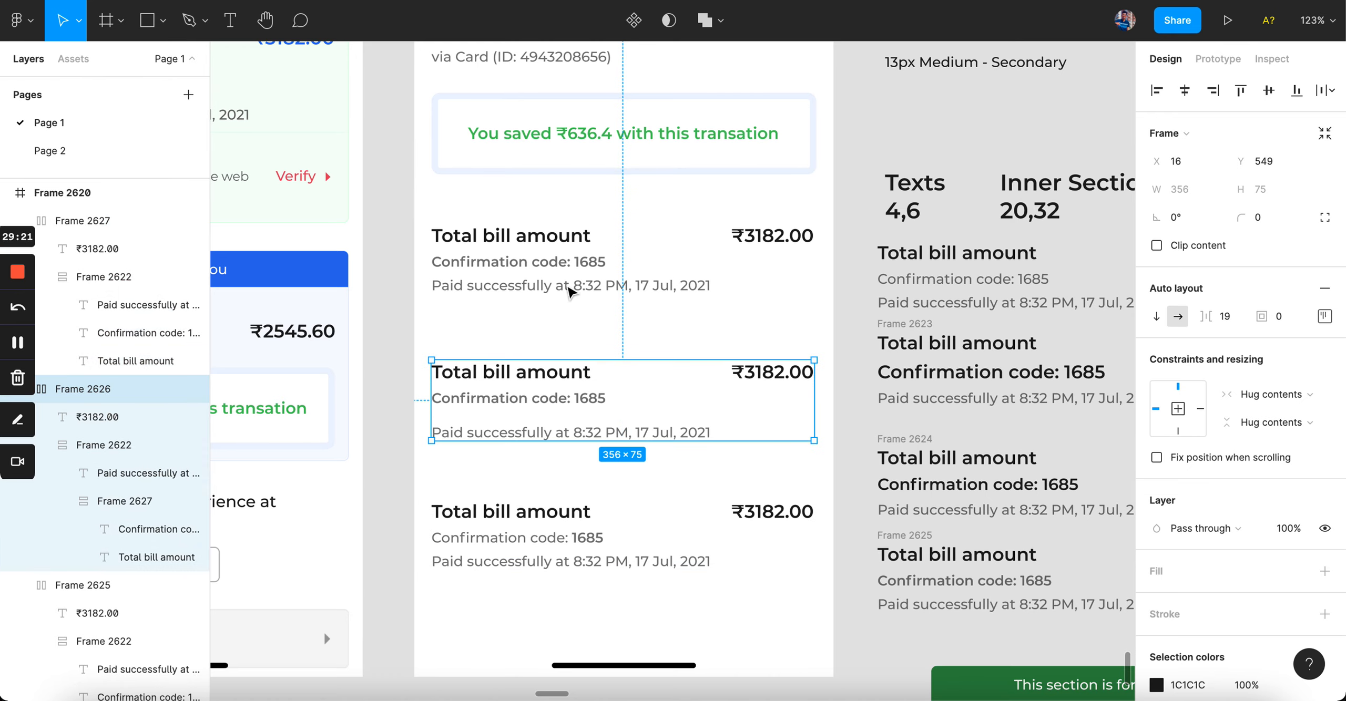
{"action": "left_click", "coordinate": [569, 290], "text": "shift"}
{"action": "left_click", "coordinate": [935, 267], "text": "shift"}
{"action": "left_click", "coordinate": [933, 393], "text": "shift"}
{"action": "left_click", "coordinate": [941, 486], "text": "shift"}
{"action": "left_click", "coordinate": [941, 582], "text": "shift"}
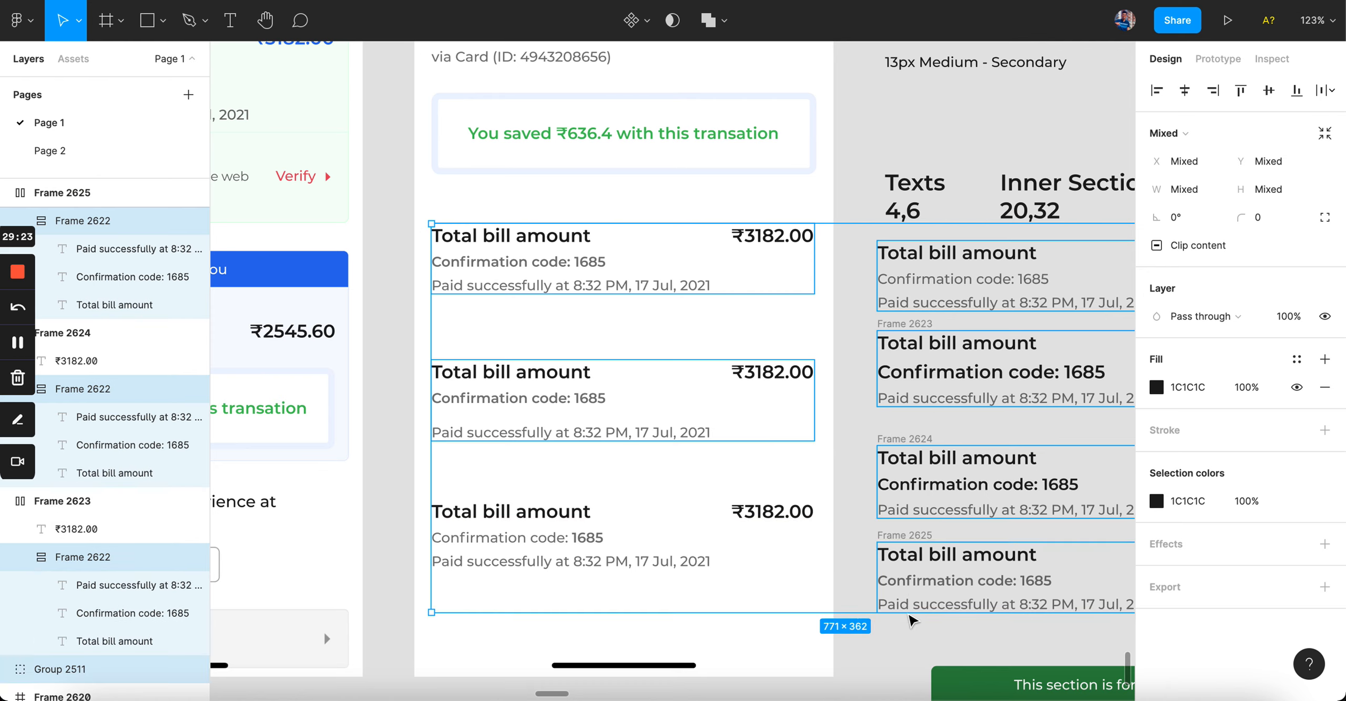
{"action": "key", "text": "Delete"}
Step: Delete the leftover exploration Frames 2623–2625 on the right
{"action": "left_click_drag", "start_coordinate": [961, 644], "coordinate": [1001, 647]}
{"action": "key", "text": "Delete"}
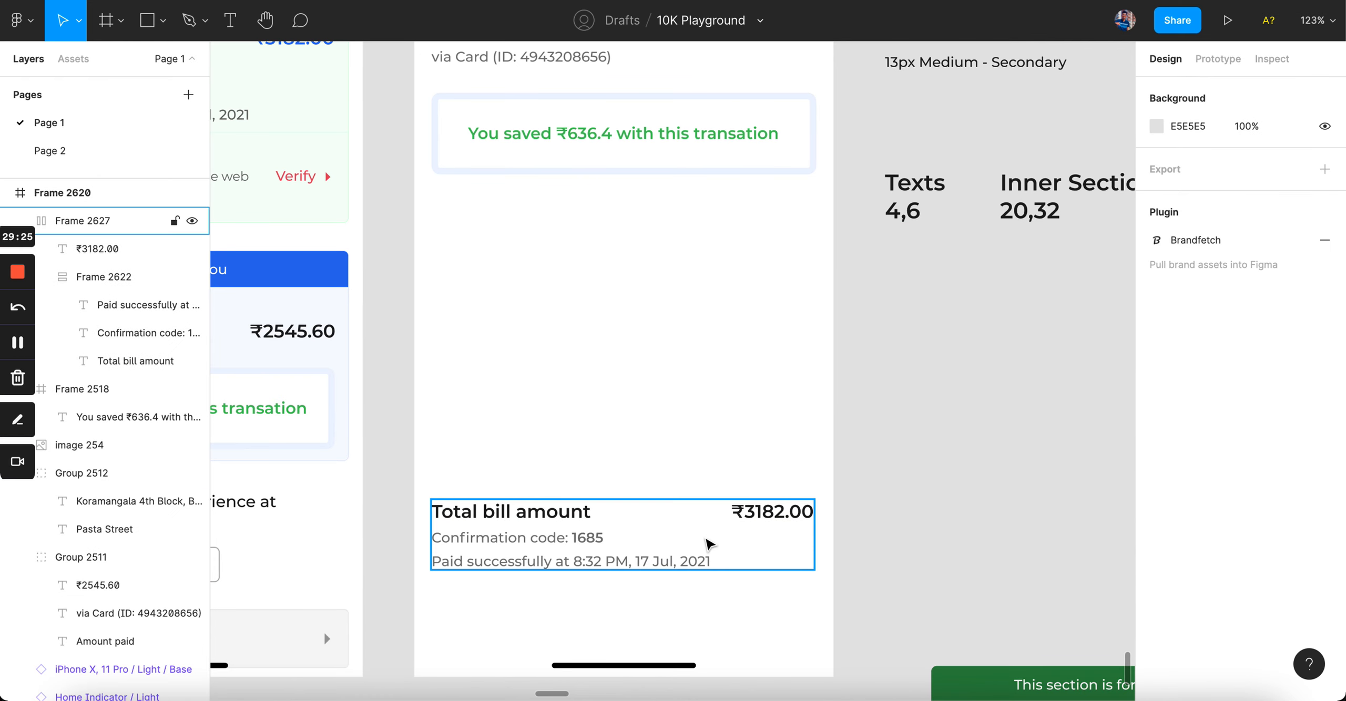
{"action": "scroll", "coordinate": [619, 554], "scroll_direction": "down", "scroll_amount": 2}
{"action": "scroll", "coordinate": [664, 445], "scroll_direction": "left", "scroll_amount": 2}
{"action": "scroll", "coordinate": [665, 450], "scroll_direction": "right", "scroll_amount": 2}
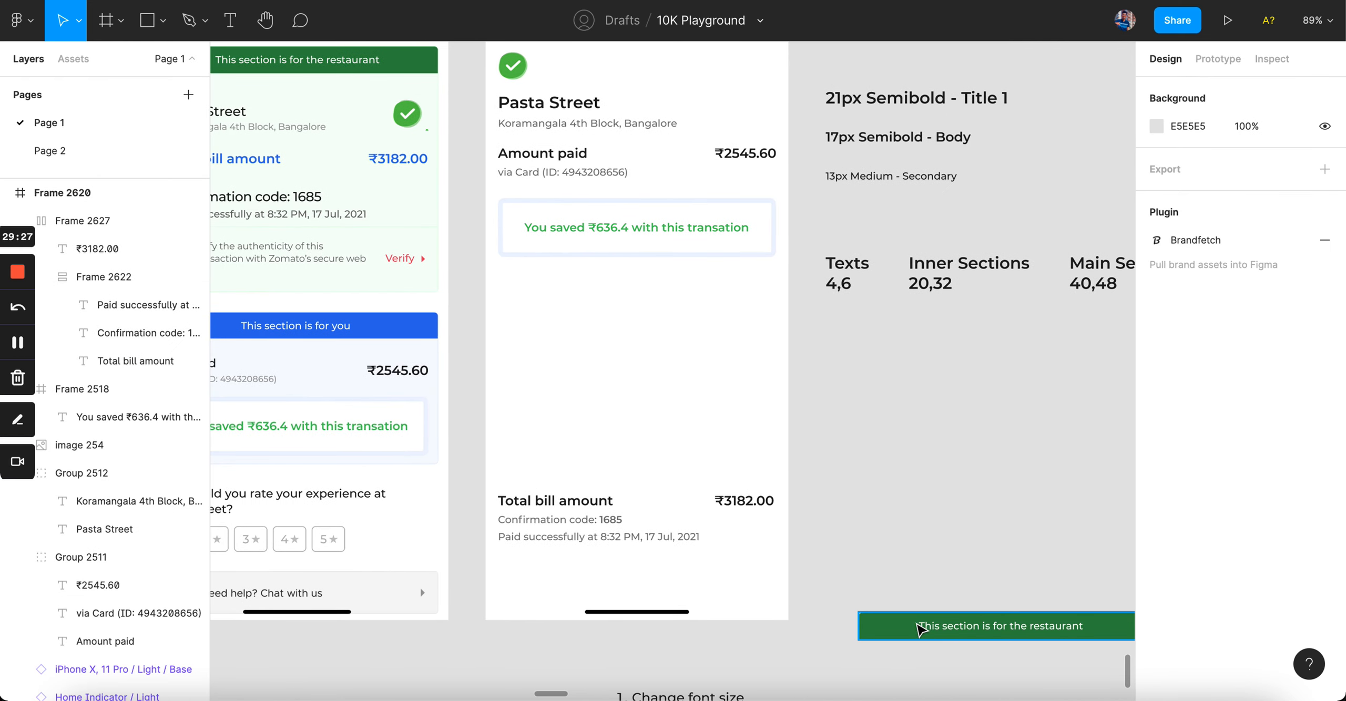
Step: Move the green restaurant banner (Group 2513) into the payment frame and narrow it to 358 wide
{"action": "left_click_drag", "start_coordinate": [904, 631], "coordinate": [541, 315]}
{"action": "scroll", "coordinate": [652, 388], "scroll_direction": "up", "scroll_amount": 5}
{"action": "key", "text": "super+Left"}
{"action": "key", "text": "super+Left"}
{"action": "key", "text": "super+Left"}
{"action": "key", "text": "super+Left"}
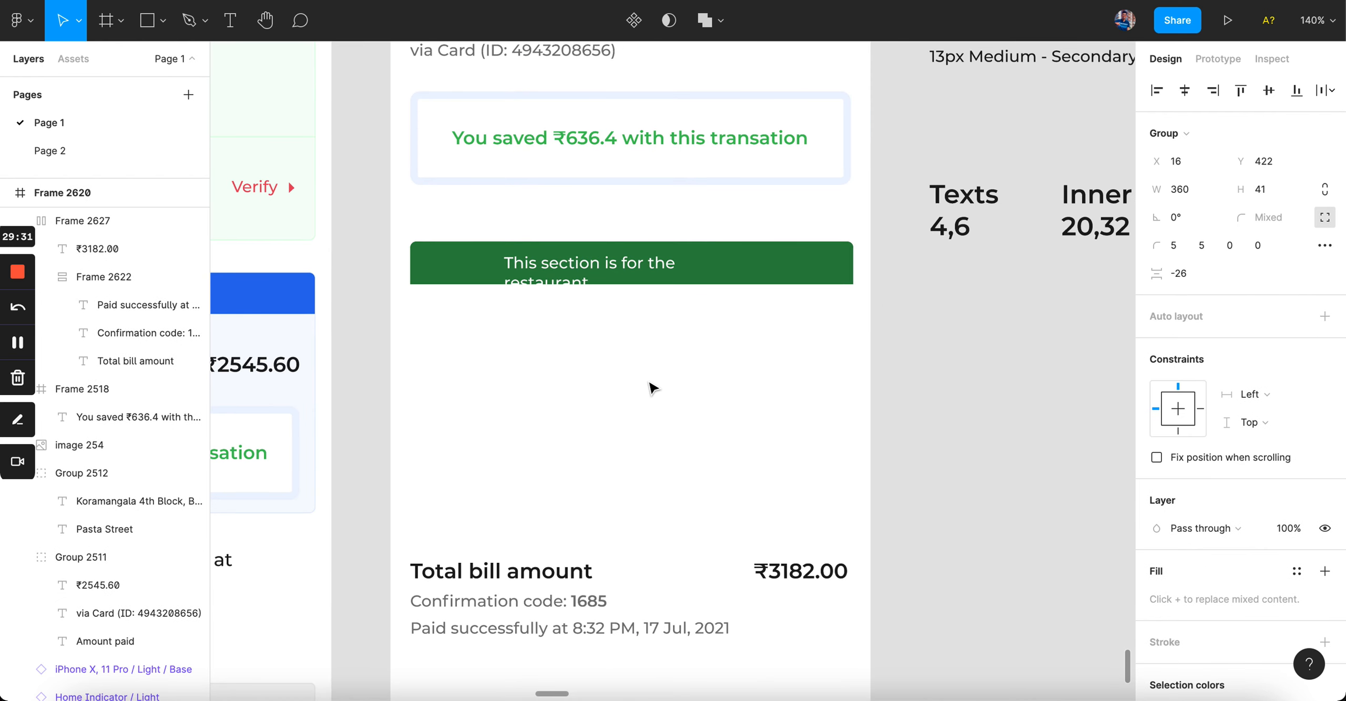
{"action": "key", "text": "super+Left"}
{"action": "key", "text": "super+Left"}
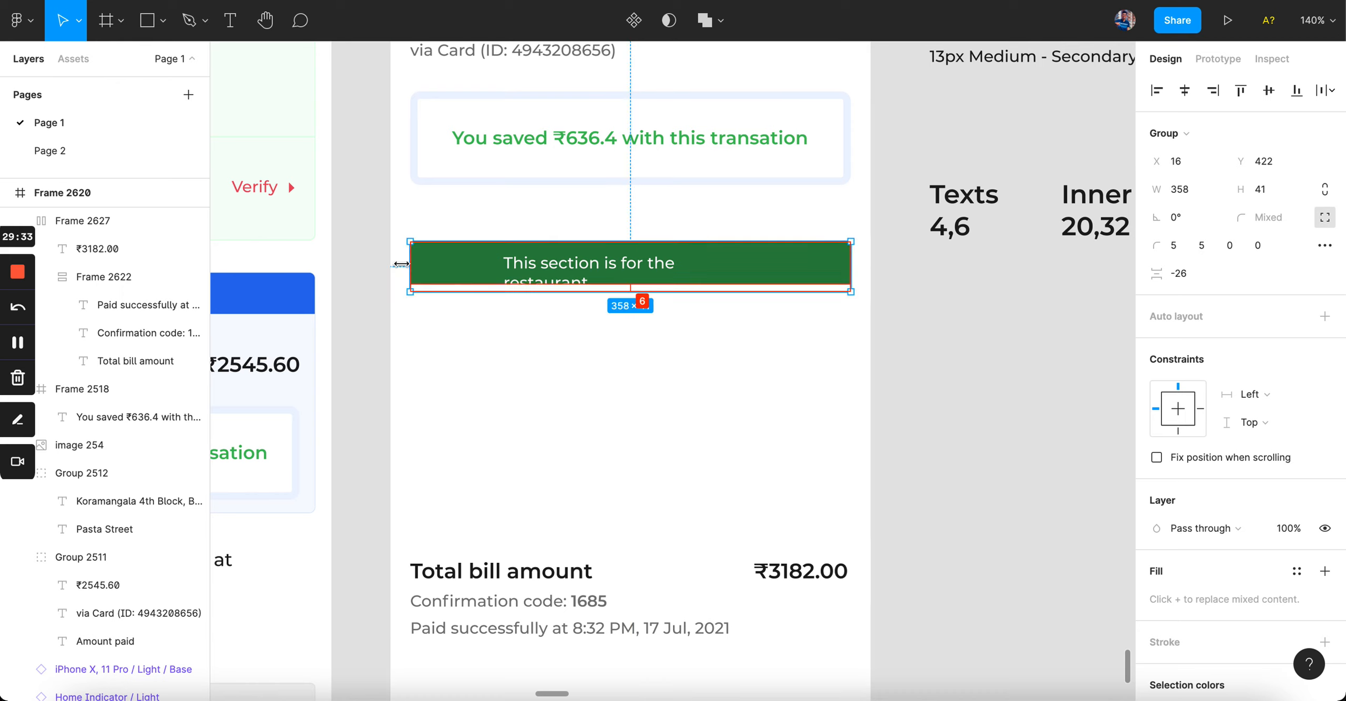
Step: Set the banner text to auto width, centred horizontally and vertically on one line
{"action": "double_click", "coordinate": [629, 275]}
{"action": "double_click", "coordinate": [759, 292]}
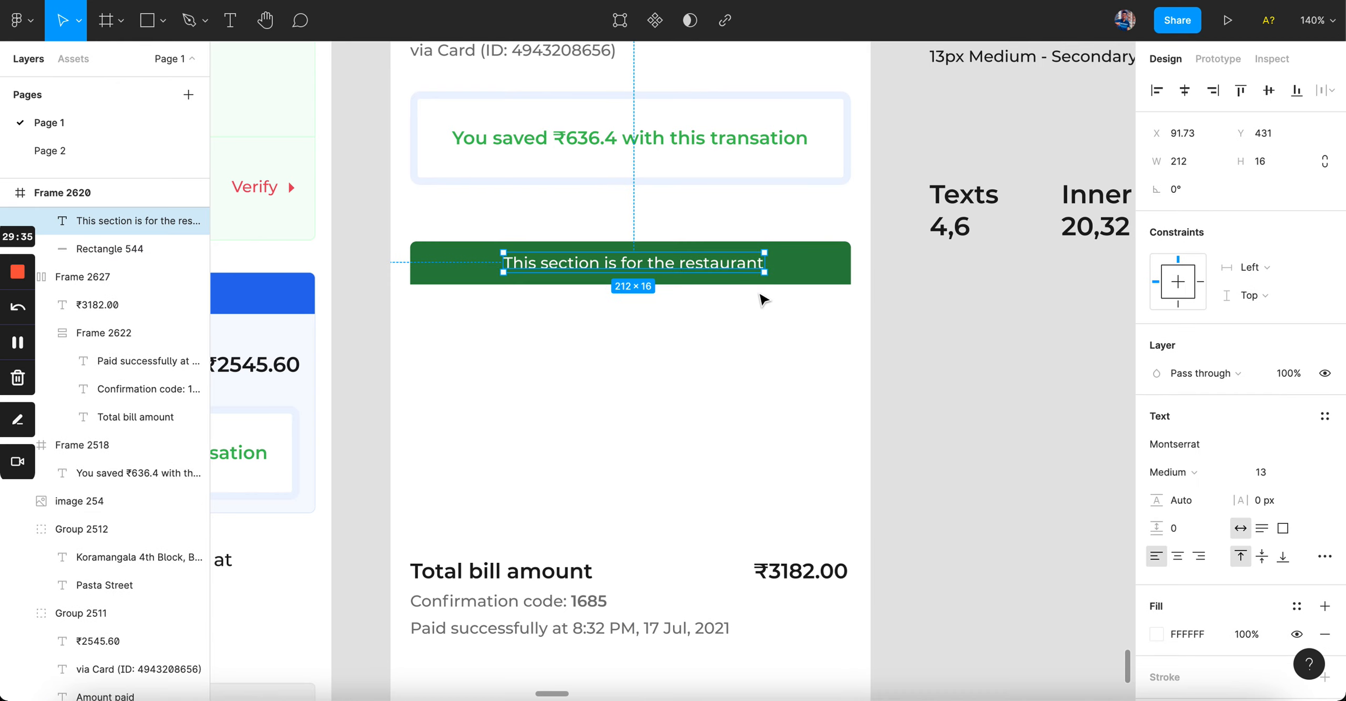
{"action": "left_click", "coordinate": [1185, 90]}
{"action": "left_click", "coordinate": [1269, 91]}
{"action": "left_click", "coordinate": [783, 362]}
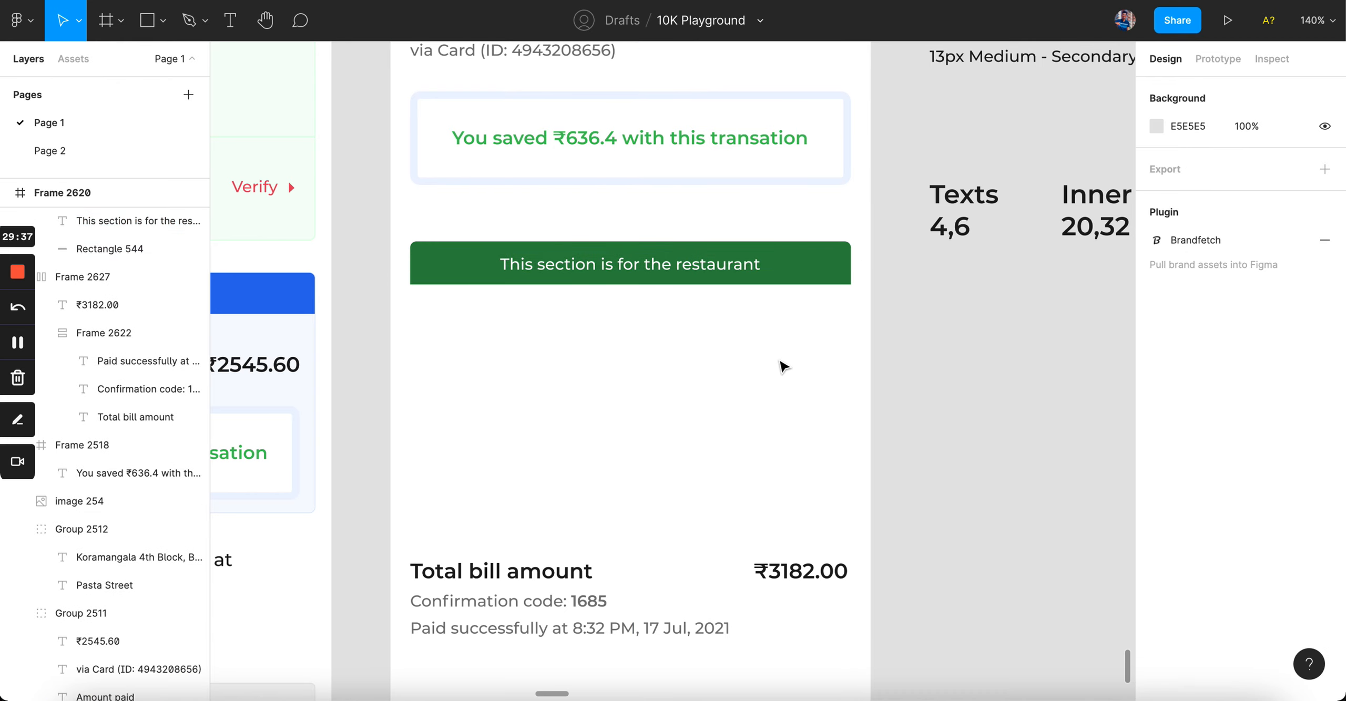
Step: Check the gap to the savings box and nudge the banner up slightly
{"action": "scroll", "coordinate": [783, 363], "scroll_direction": "down", "scroll_amount": 4}
{"action": "scroll", "coordinate": [782, 363], "scroll_direction": "up", "scroll_amount": 3}
{"action": "left_click", "coordinate": [683, 455]}
{"action": "key", "text": "alt"}
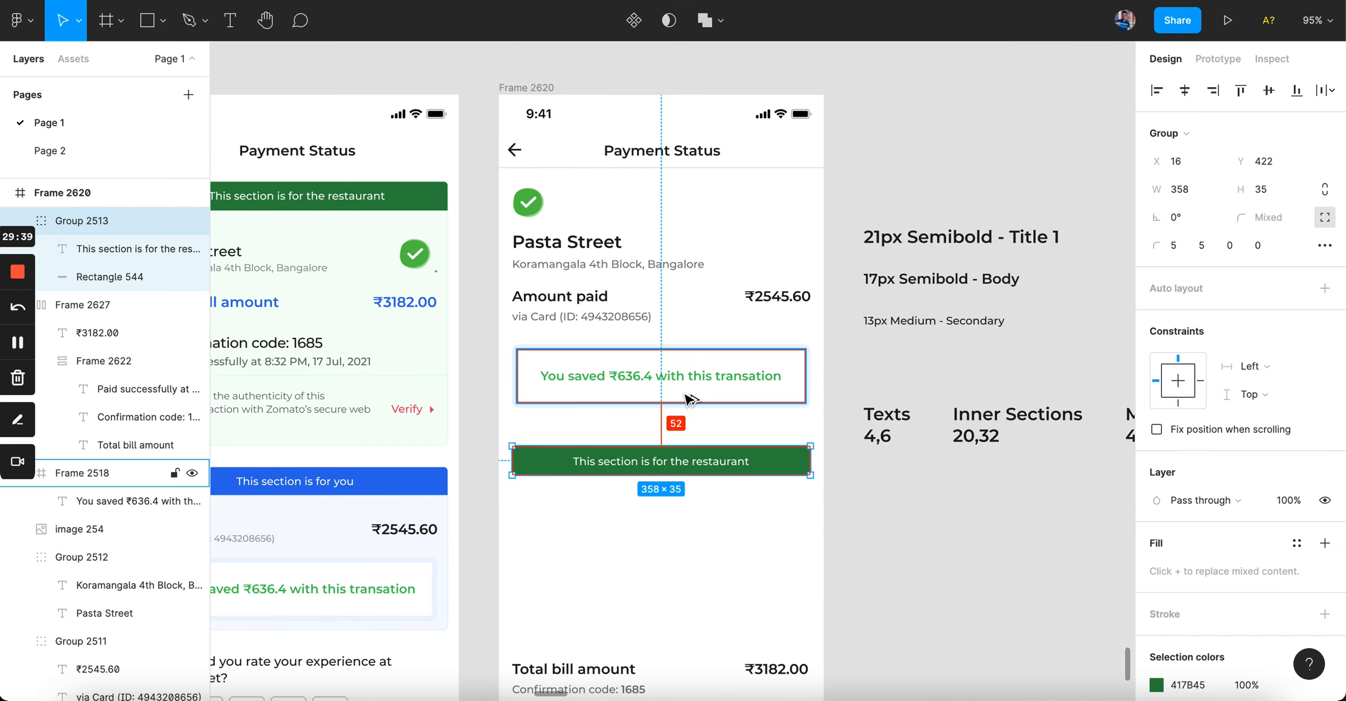
{"action": "scroll", "coordinate": [685, 395], "scroll_direction": "right", "scroll_amount": 8}
{"action": "scroll", "coordinate": [684, 394], "scroll_direction": "down", "scroll_amount": 3}
{"action": "scroll", "coordinate": [578, 363], "scroll_direction": "up", "scroll_amount": 5}
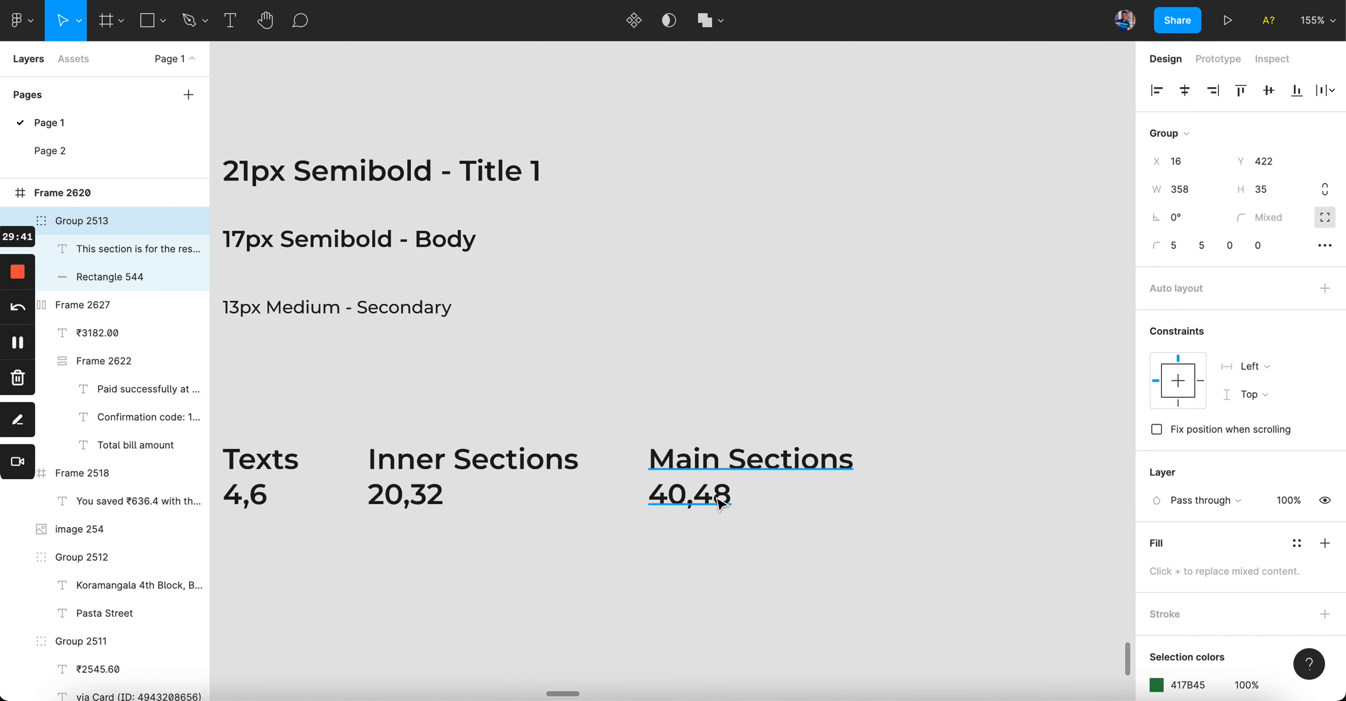
{"action": "scroll", "coordinate": [703, 502], "scroll_direction": "left", "scroll_amount": 10}
{"action": "scroll", "coordinate": [699, 499], "scroll_direction": "right", "scroll_amount": 2}
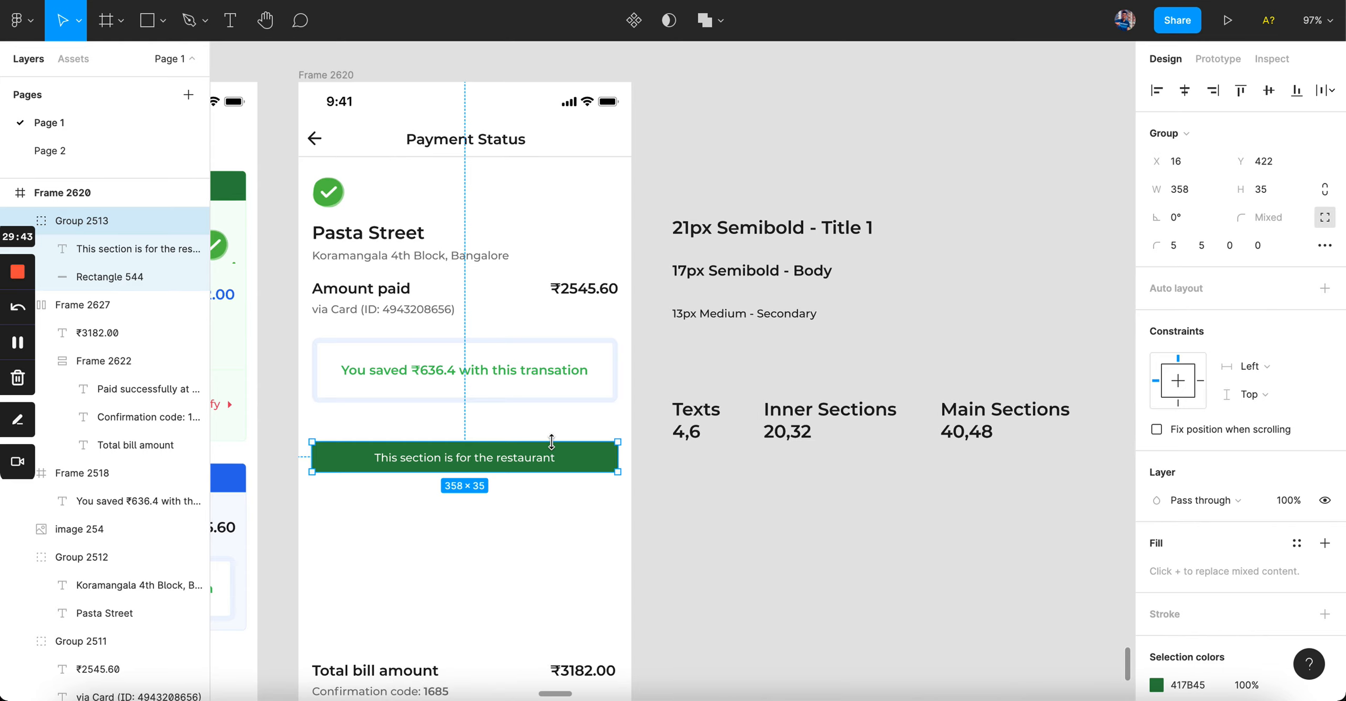
{"action": "scroll", "coordinate": [551, 442], "scroll_direction": "up", "scroll_amount": 5}
{"action": "scroll", "coordinate": [555, 447], "scroll_direction": "left", "scroll_amount": 1}
{"action": "key", "text": "alt"}
{"action": "key", "text": "Up"}
{"action": "key", "text": "Up"}
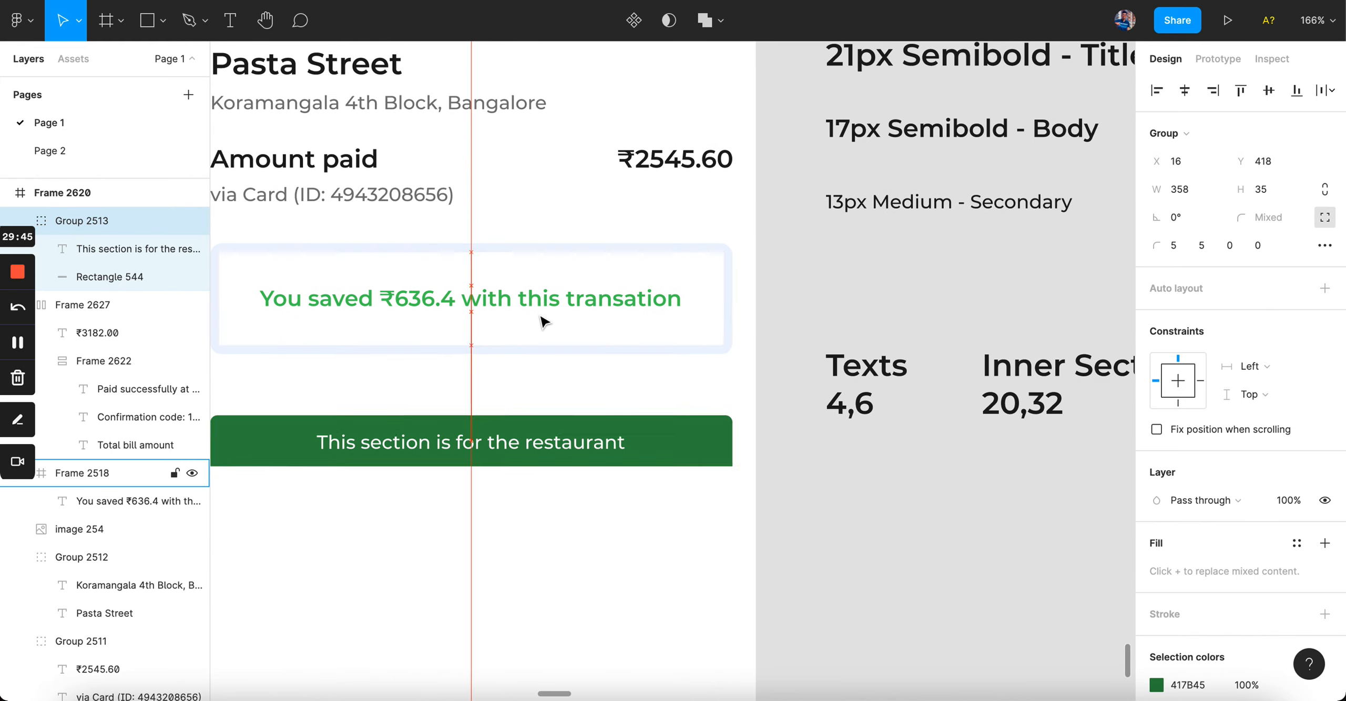
{"action": "left_click", "coordinate": [625, 485]}
{"action": "scroll", "coordinate": [622, 486], "scroll_direction": "down", "scroll_amount": 5, "text": "ctrl"}
{"action": "scroll", "coordinate": [622, 487], "scroll_direction": "down", "scroll_amount": 2}
{"action": "scroll", "coordinate": [623, 487], "scroll_direction": "left", "scroll_amount": 3}
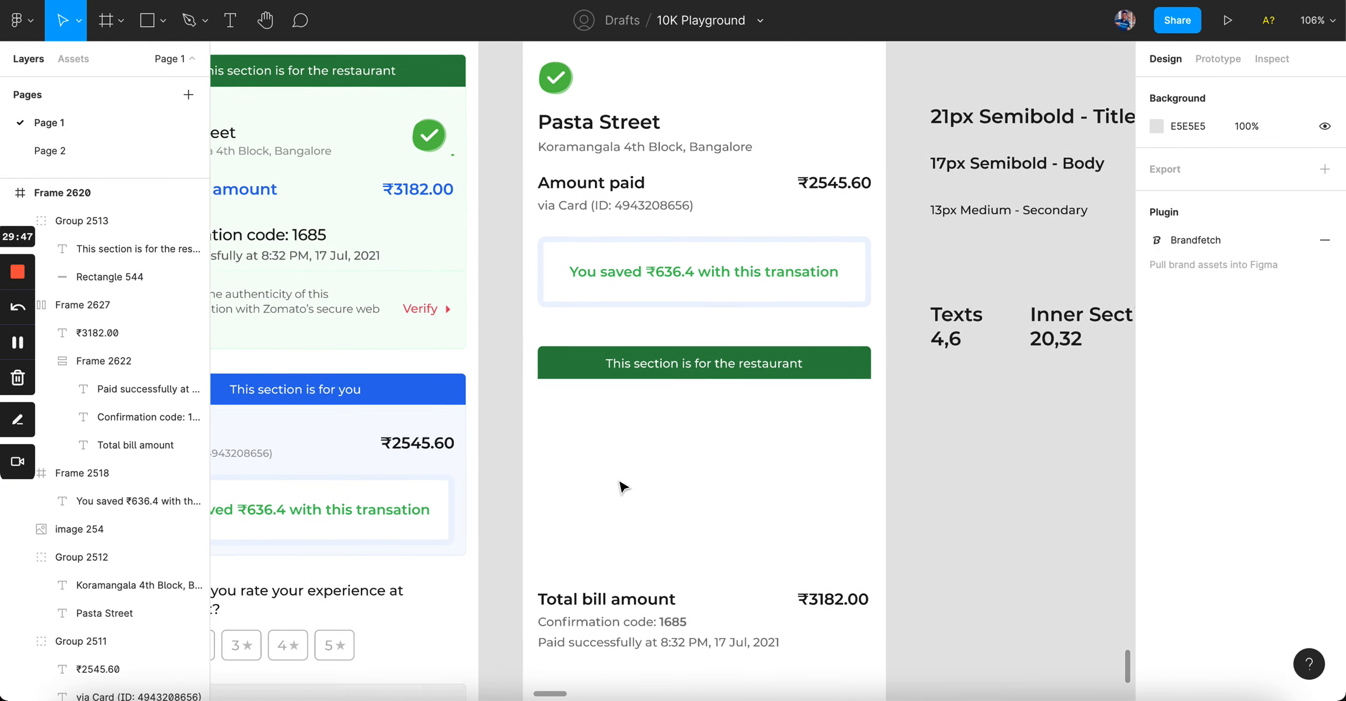
Step: Move the Total bill amount block directly under the green banner
{"action": "scroll", "coordinate": [583, 421], "scroll_direction": "up", "scroll_amount": 2}
{"action": "scroll", "coordinate": [584, 420], "scroll_direction": "left", "scroll_amount": 2}
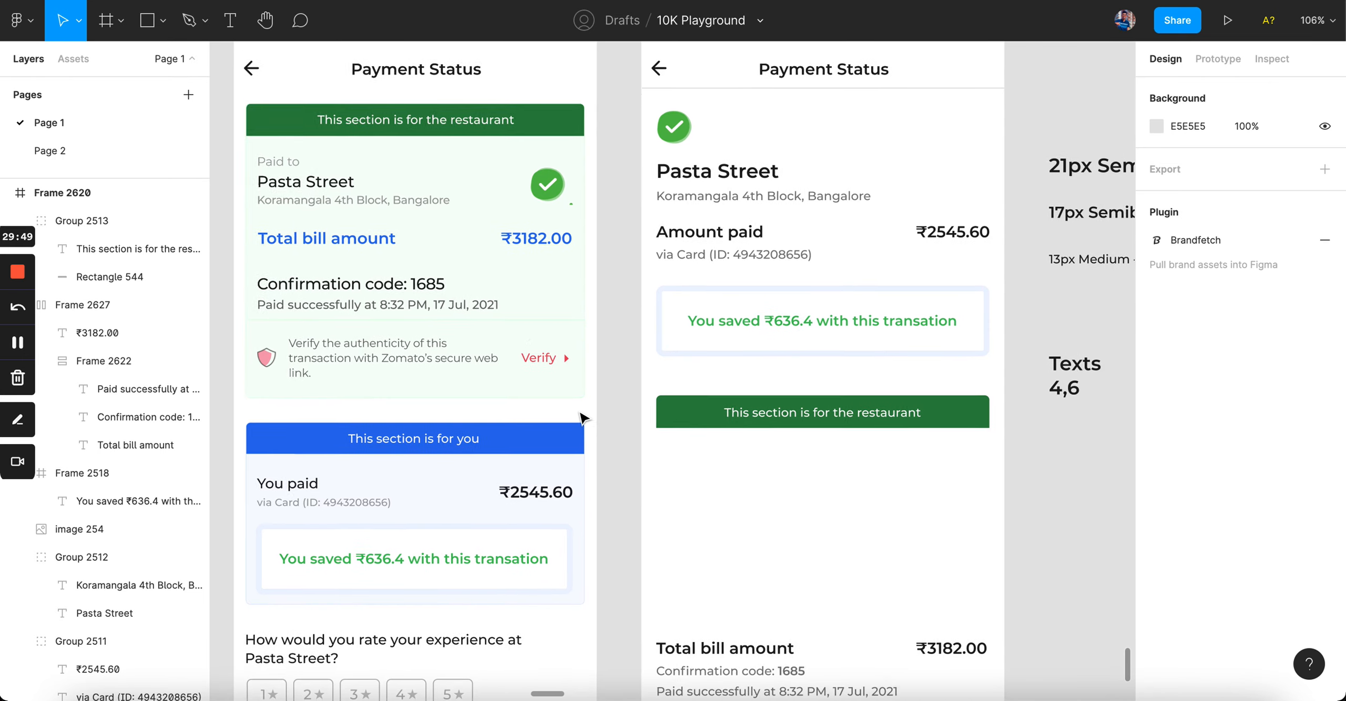
{"action": "left_click", "coordinate": [484, 214]}
{"action": "left_click", "coordinate": [702, 525]}
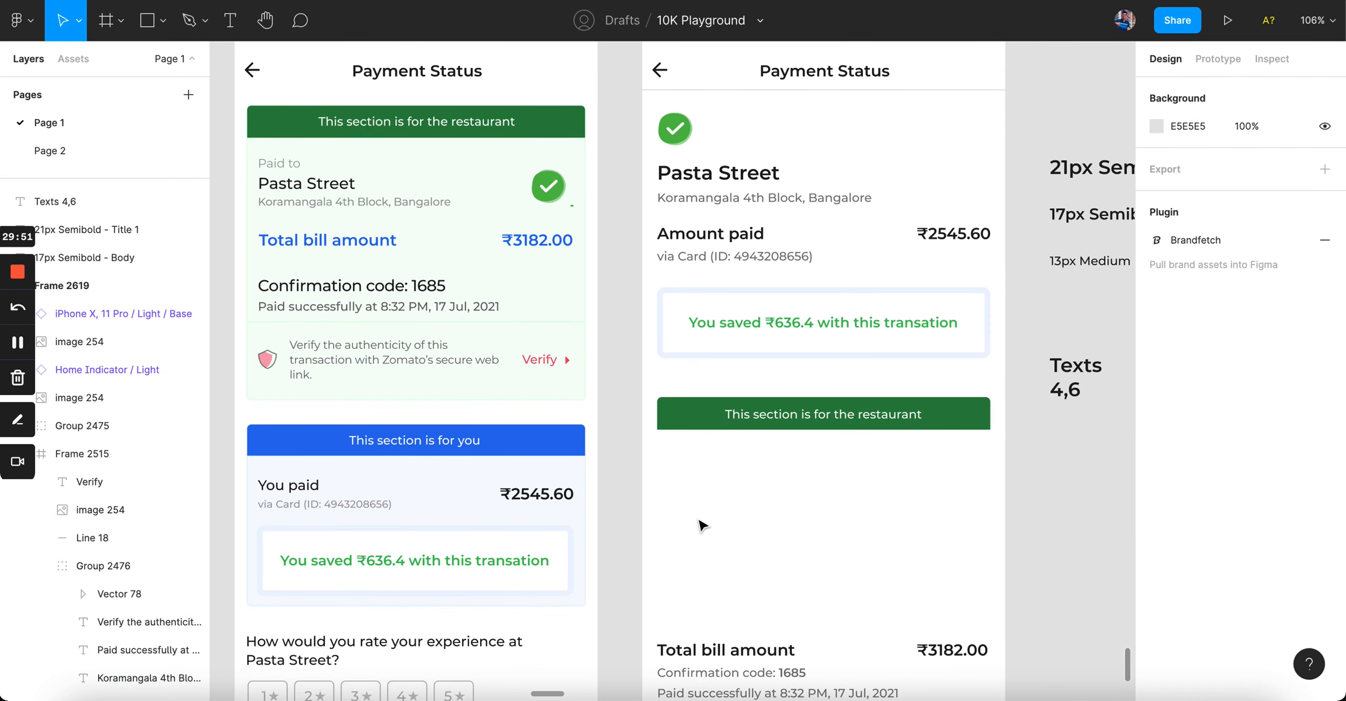
{"action": "scroll", "coordinate": [702, 525], "scroll_direction": "down", "scroll_amount": 4}
{"action": "scroll", "coordinate": [702, 525], "scroll_direction": "right", "scroll_amount": 2}
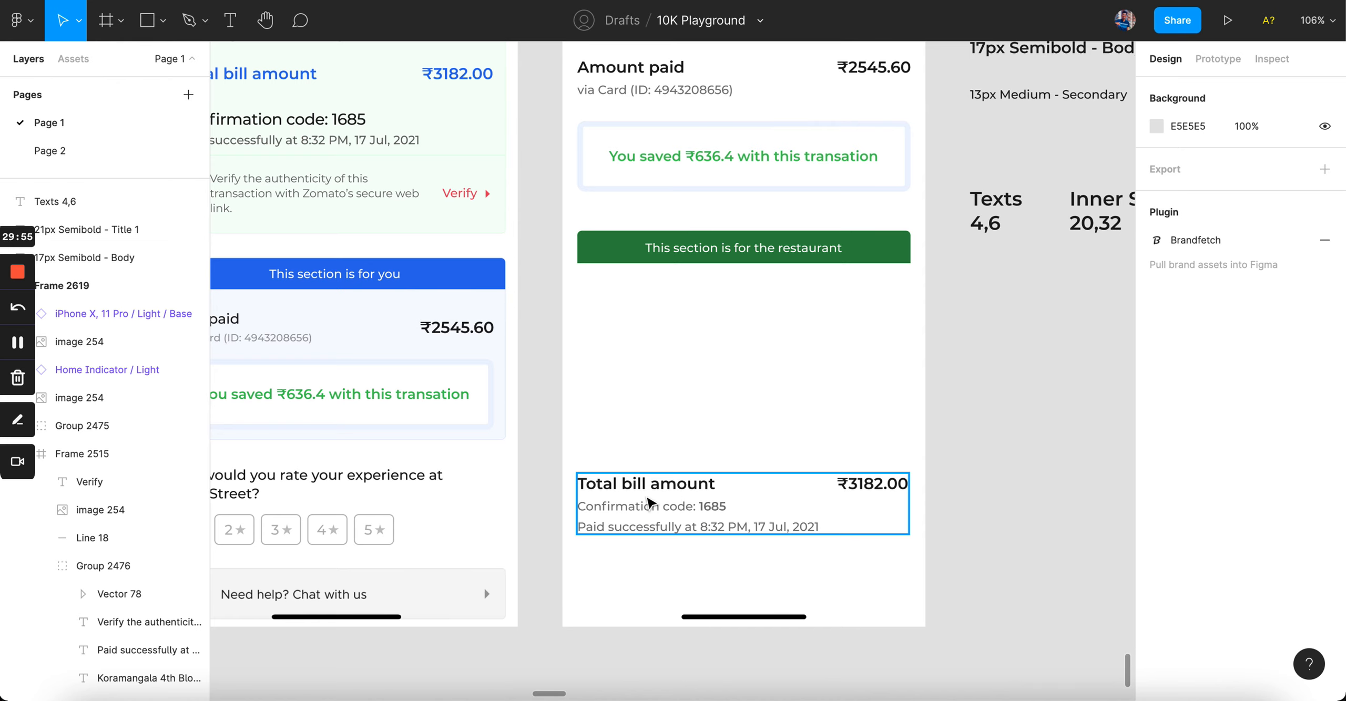
{"action": "left_click_drag", "start_coordinate": [650, 504], "coordinate": [638, 277]}
Step: Nudge the bill block right to X 32 so it is inset from the banner edges
{"action": "scroll", "coordinate": [639, 277], "scroll_direction": "up", "scroll_amount": 2}
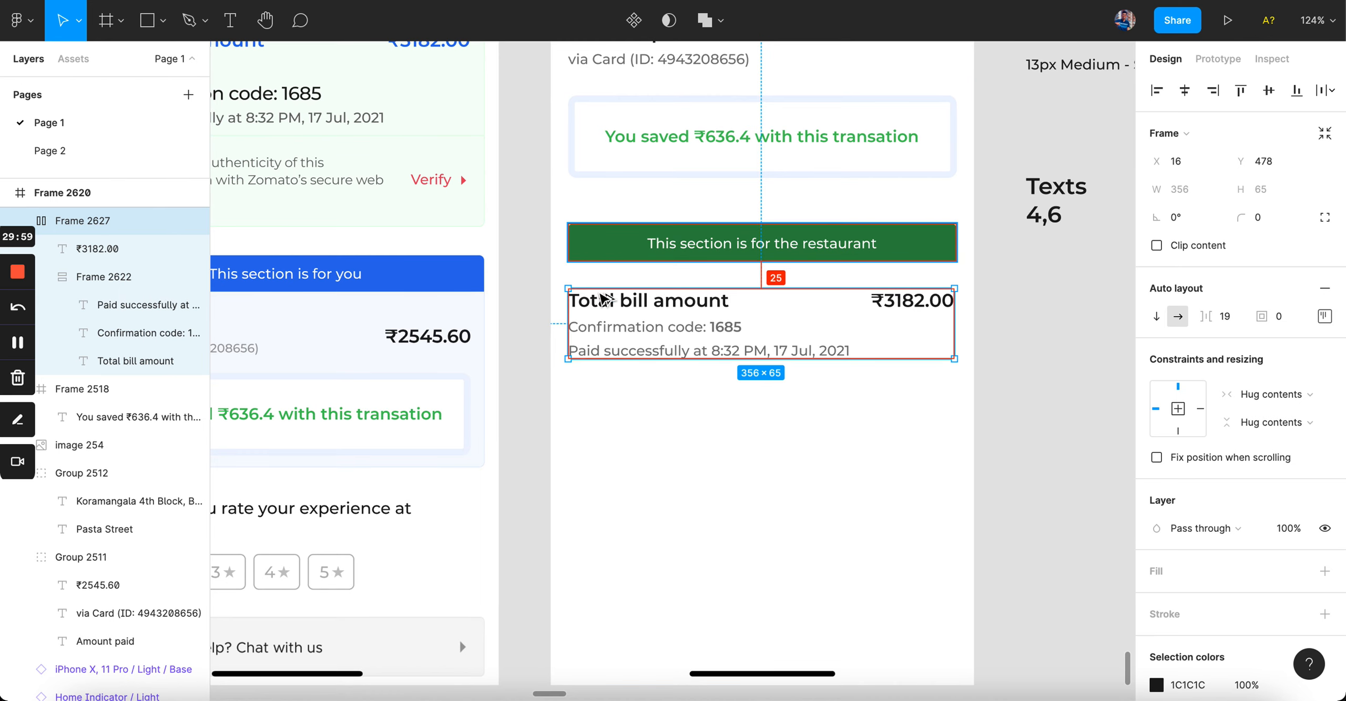
{"action": "key", "text": "shift+Right"}
{"action": "key", "text": "alt"}
{"action": "key", "text": "Right"}
{"action": "key", "text": "Right"}
{"action": "key", "text": "Right"}
{"action": "key", "text": "alt"}
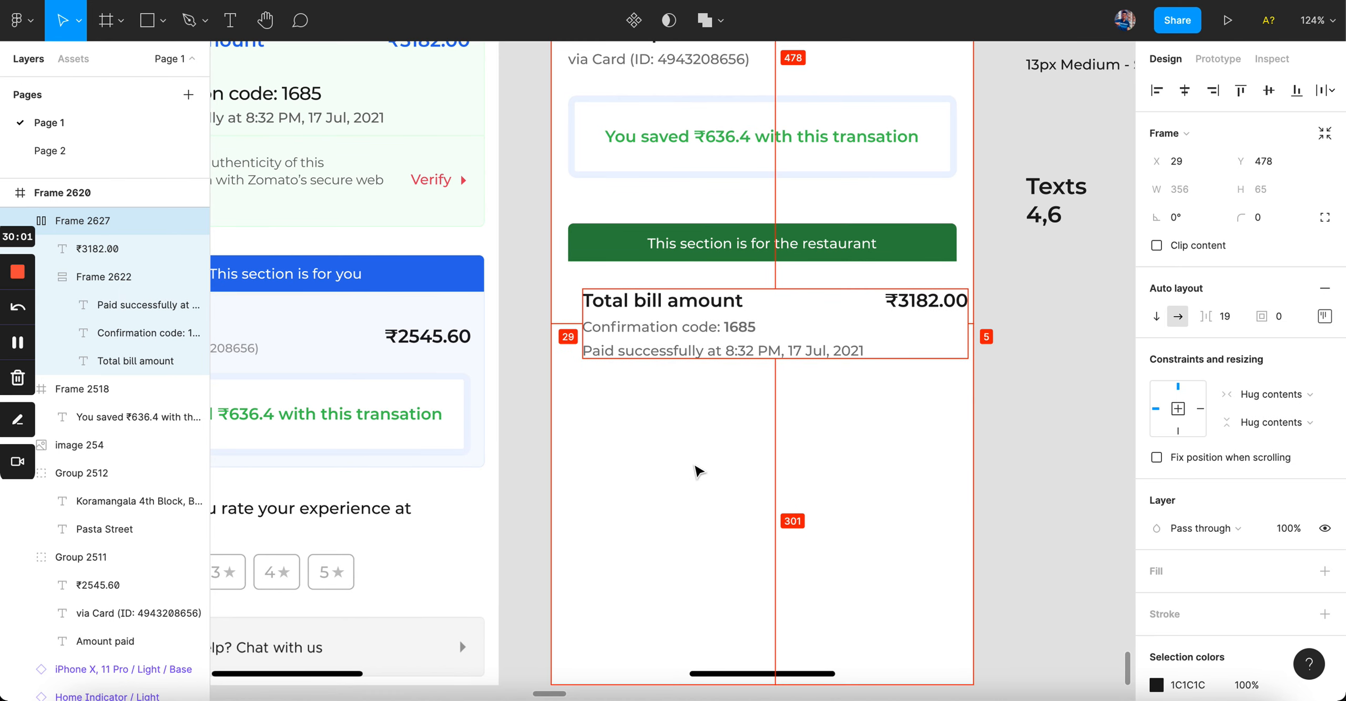
{"action": "key", "text": "Right"}
{"action": "key", "text": "Right"}
{"action": "key", "text": "Right"}
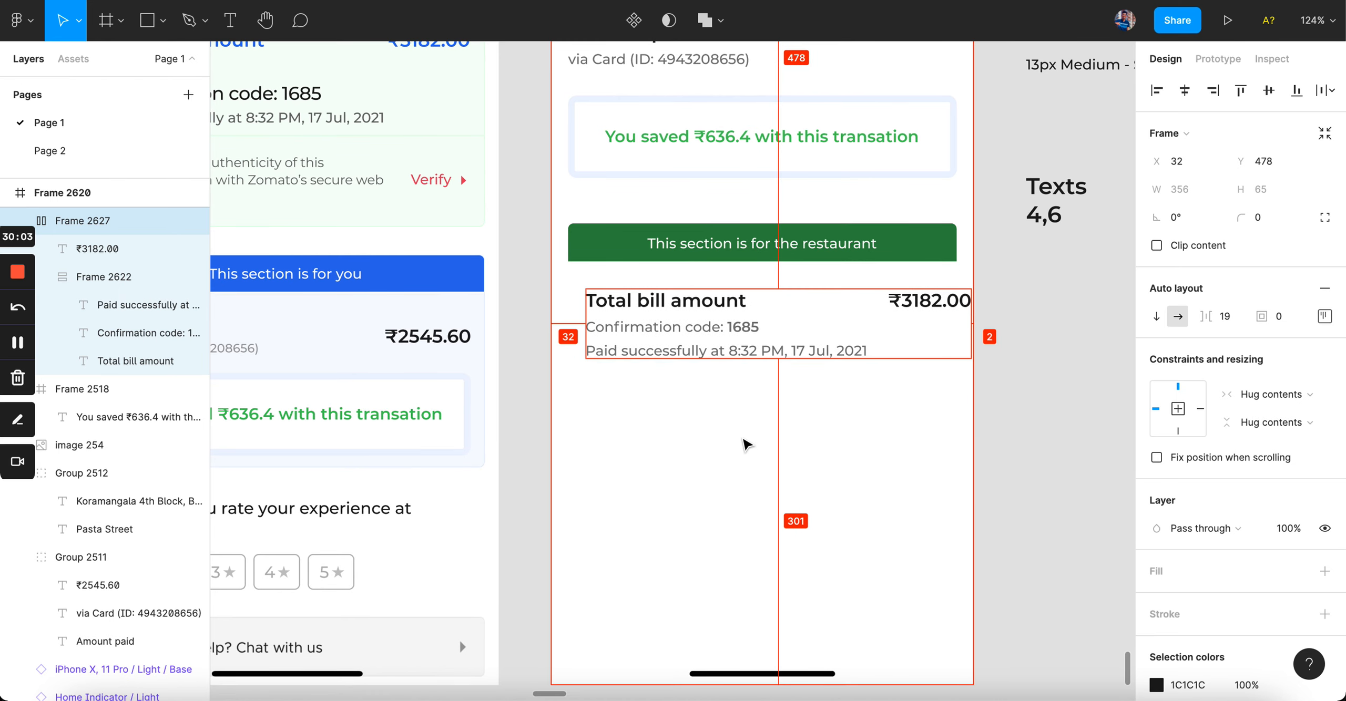
{"action": "left_click", "coordinate": [569, 256]}
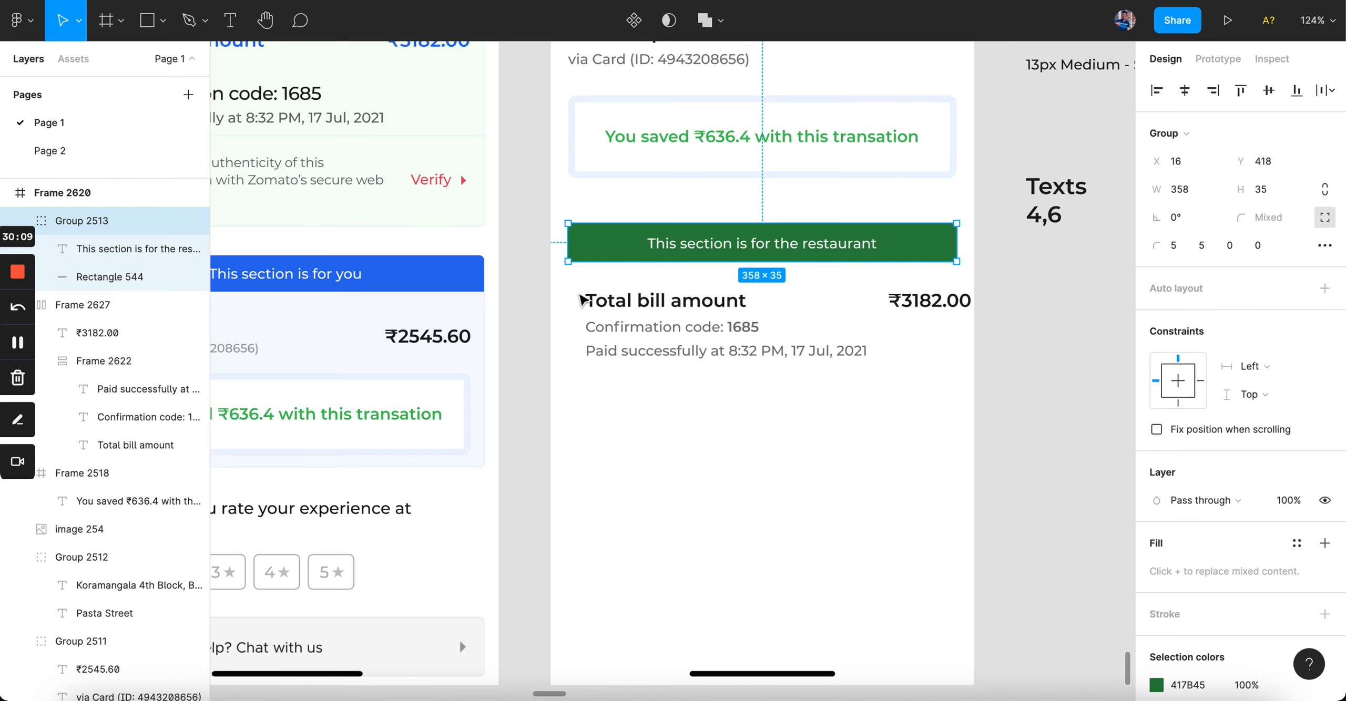
Step: Set the bill block's auto layout to Space between, pushing ₹3182.00 to the right
{"action": "double_click", "coordinate": [946, 304]}
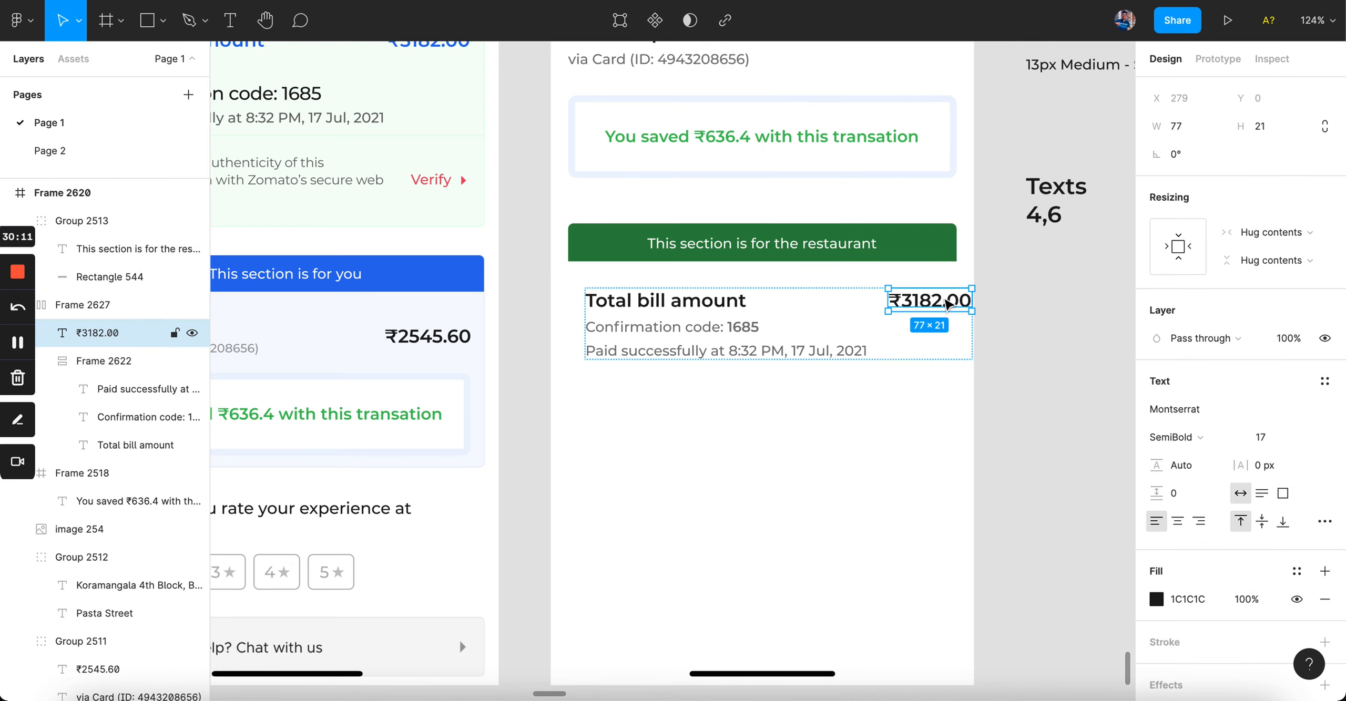
{"action": "left_click", "coordinate": [942, 411]}
{"action": "left_click", "coordinate": [951, 323]}
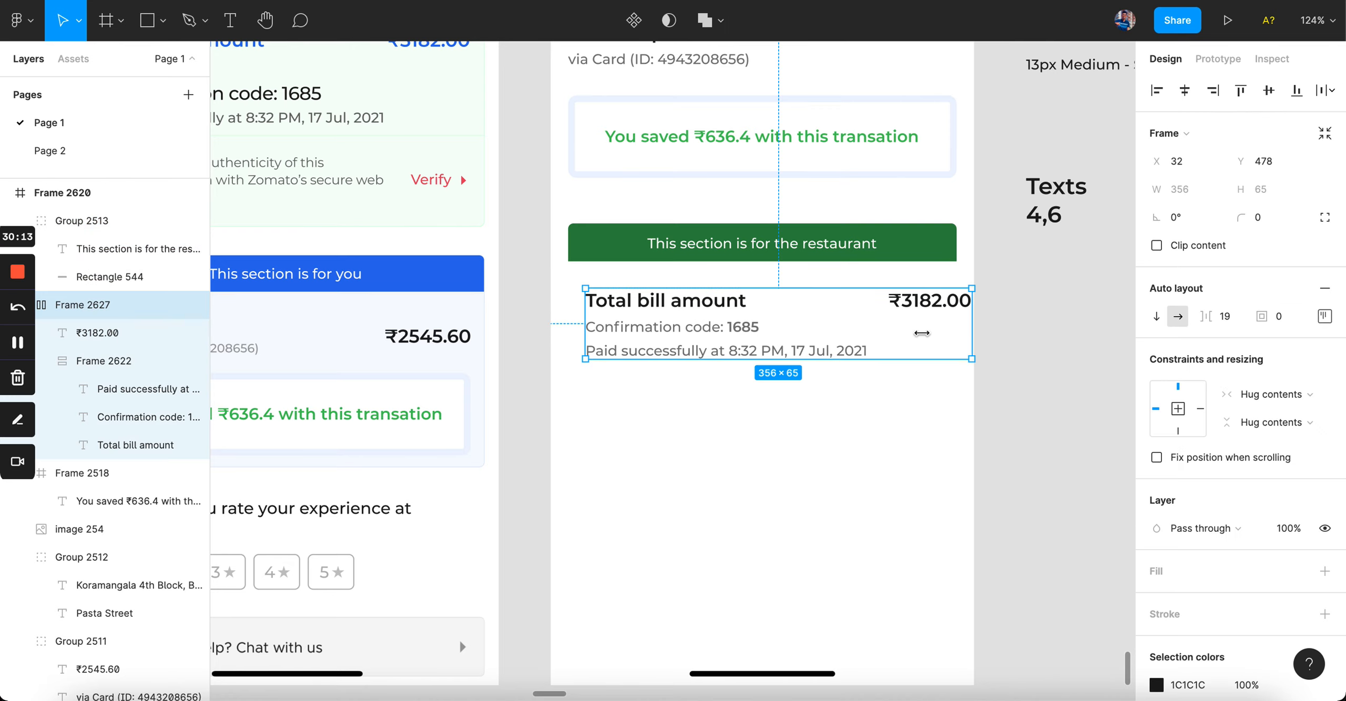
{"action": "left_click", "coordinate": [1325, 316]}
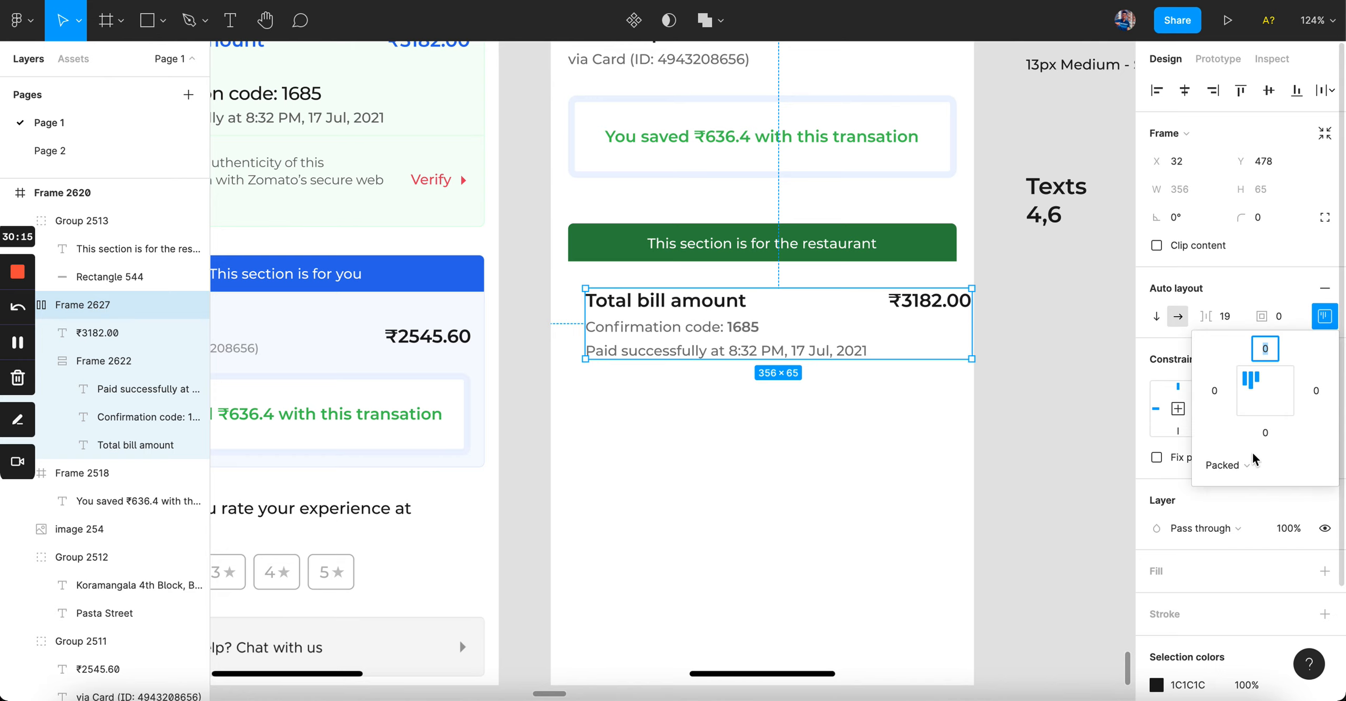
{"action": "left_click", "coordinate": [1254, 459]}
{"action": "left_click", "coordinate": [1205, 568]}
Step: Resize the bill block to a fixed width of 328
{"action": "left_click_drag", "start_coordinate": [975, 328], "coordinate": [945, 327]}
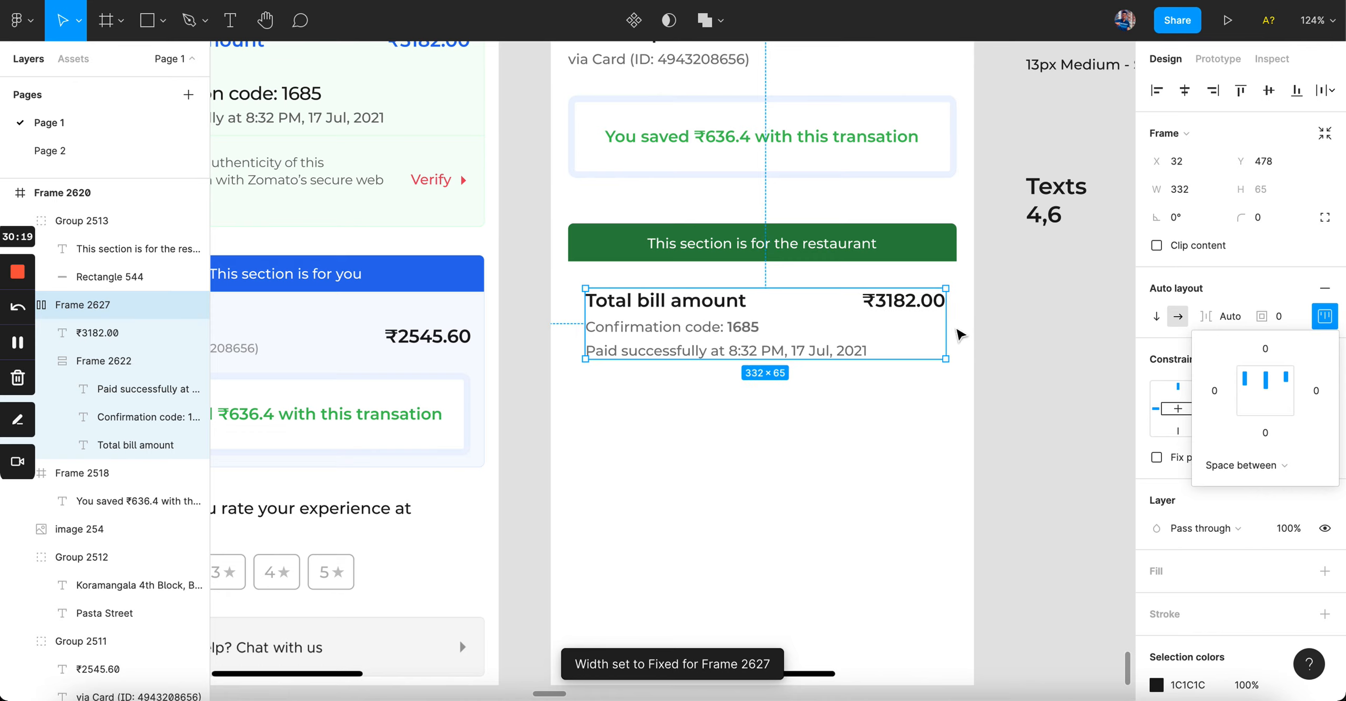
{"action": "key", "text": "alt"}
{"action": "key", "text": "super+Left"}
{"action": "key", "text": "super+Left"}
{"action": "key", "text": "super+Left"}
{"action": "key", "text": "super+Left"}
{"action": "key", "text": "alt"}
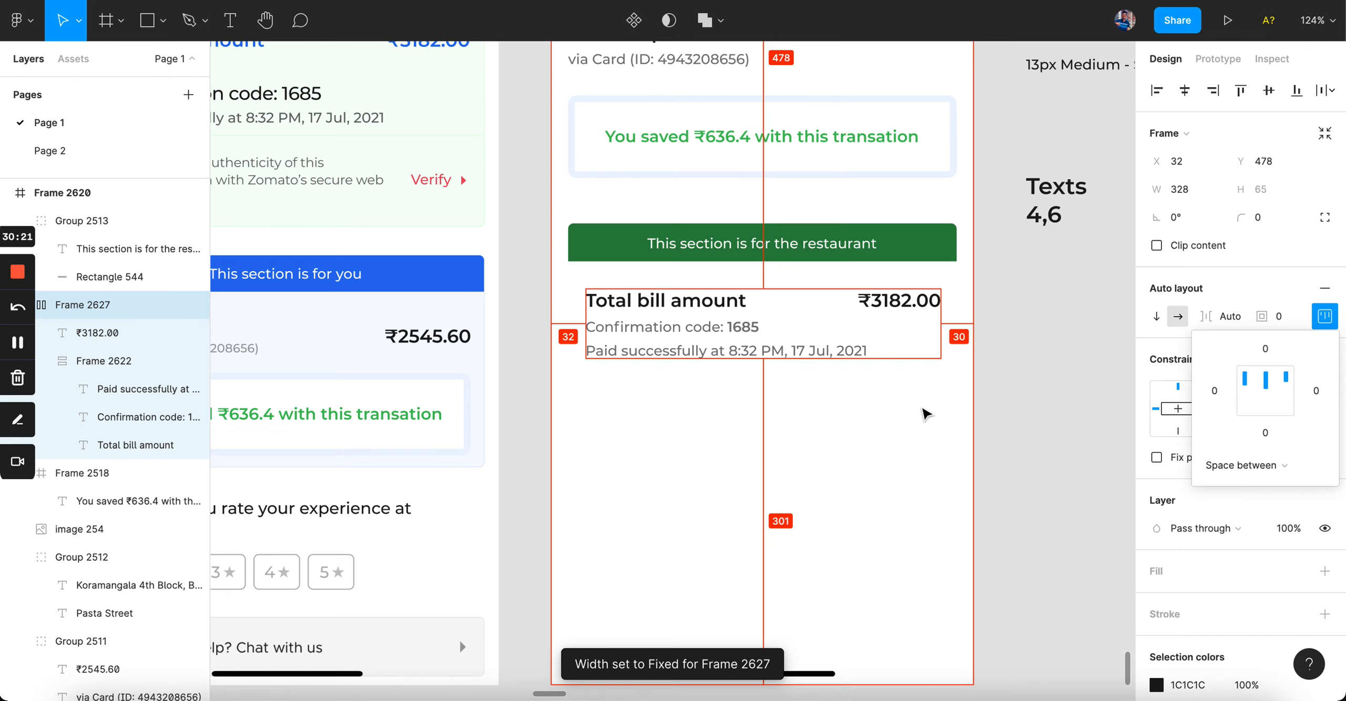
{"action": "left_click", "coordinate": [941, 419]}
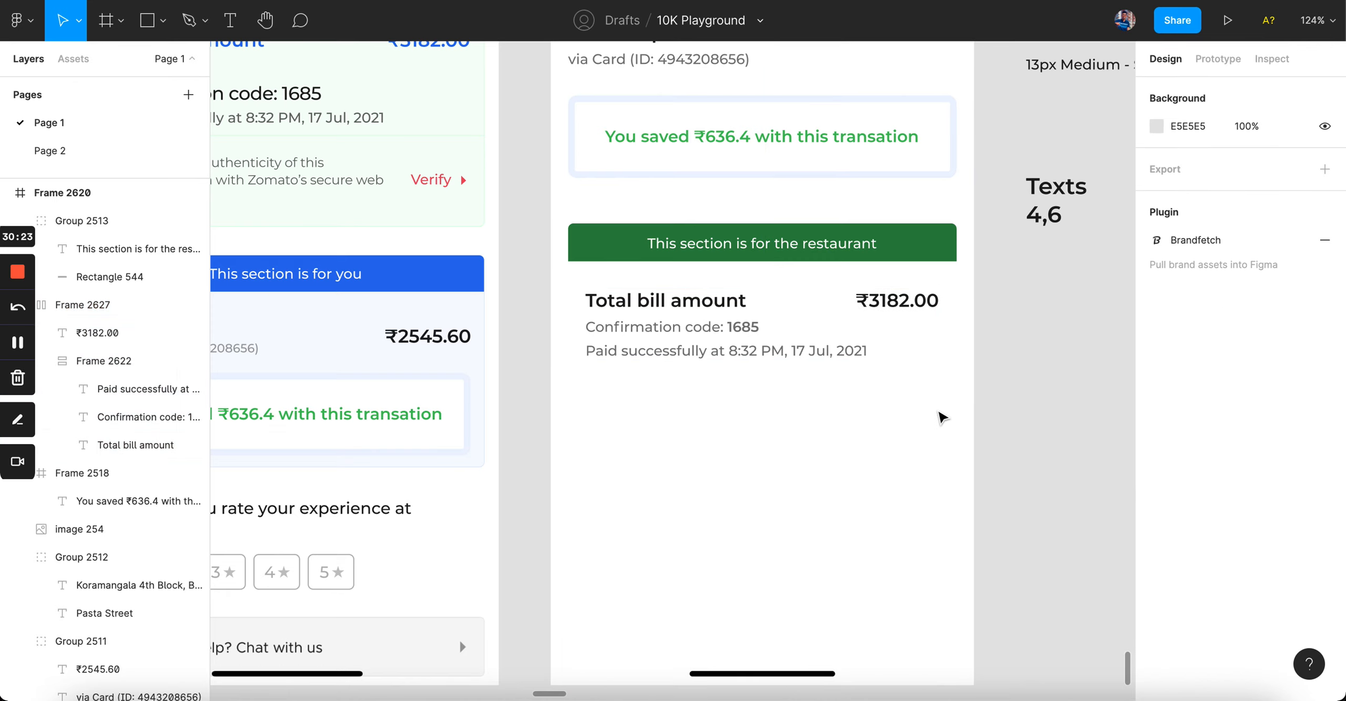
{"action": "scroll", "coordinate": [941, 418], "scroll_direction": "down", "scroll_amount": 3}
{"action": "scroll", "coordinate": [941, 417], "scroll_direction": "right", "scroll_amount": 1}
{"action": "scroll", "coordinate": [889, 389], "scroll_direction": "up", "scroll_amount": 3}
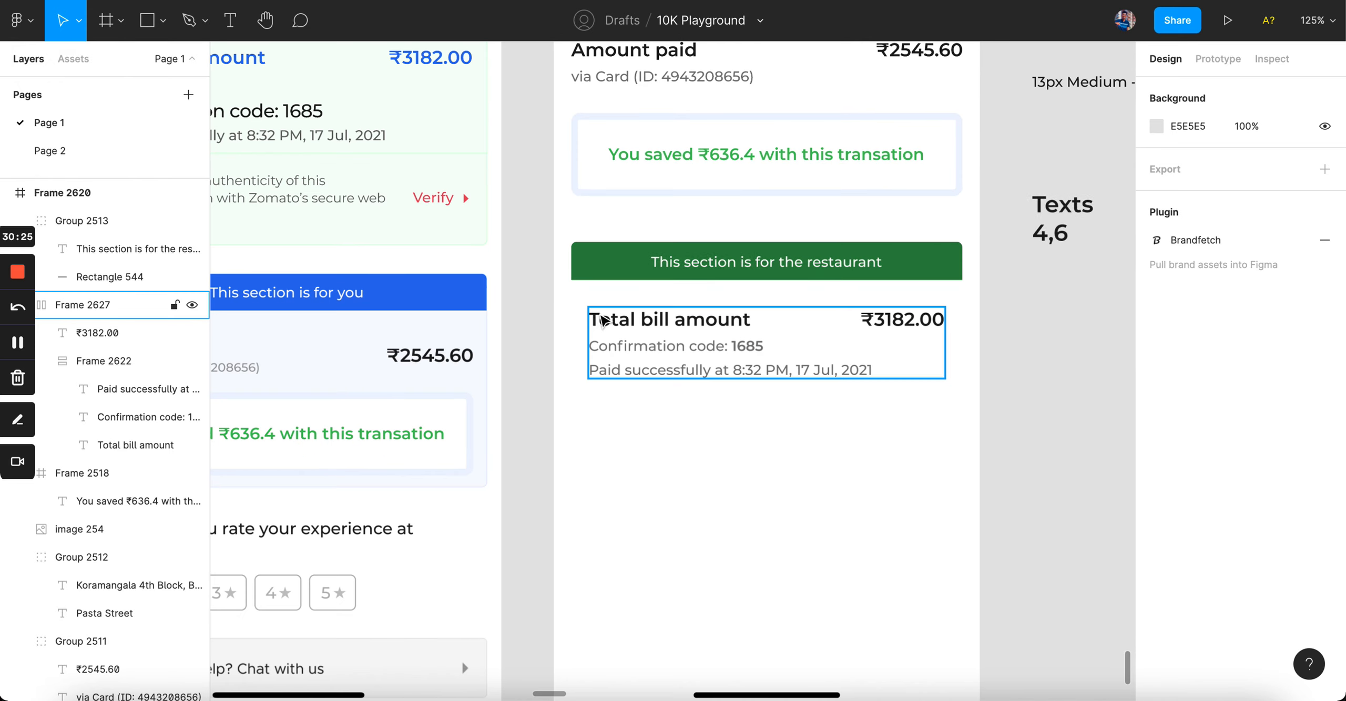
Step: Draw a card rectangle behind the bill text, aligned to the banner, filled with the original card's pale green
{"action": "key", "text": "r"}
{"action": "mouse_move", "coordinate": [569, 280]}
{"action": "left_mouse_down"}
{"action": "mouse_move", "coordinate": [649, 447]}
{"action": "mouse_move", "coordinate": [965, 591]}
{"action": "left_mouse_up"}
{"action": "key", "text": "alt+super+["}
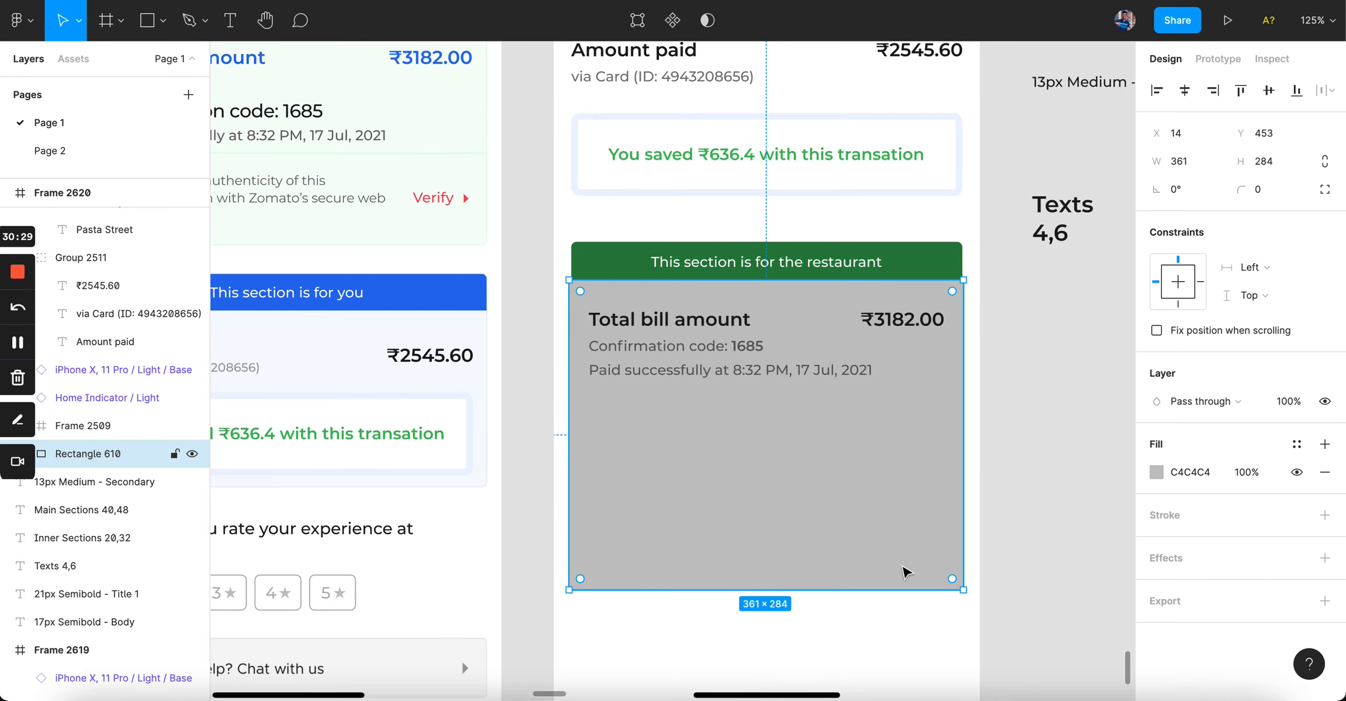
{"action": "scroll", "coordinate": [813, 507], "scroll_direction": "left", "scroll_amount": 3}
{"action": "scroll", "coordinate": [813, 507], "scroll_direction": "up", "scroll_amount": 1}
{"action": "left_click_drag", "start_coordinate": [702, 491], "coordinate": [705, 492]}
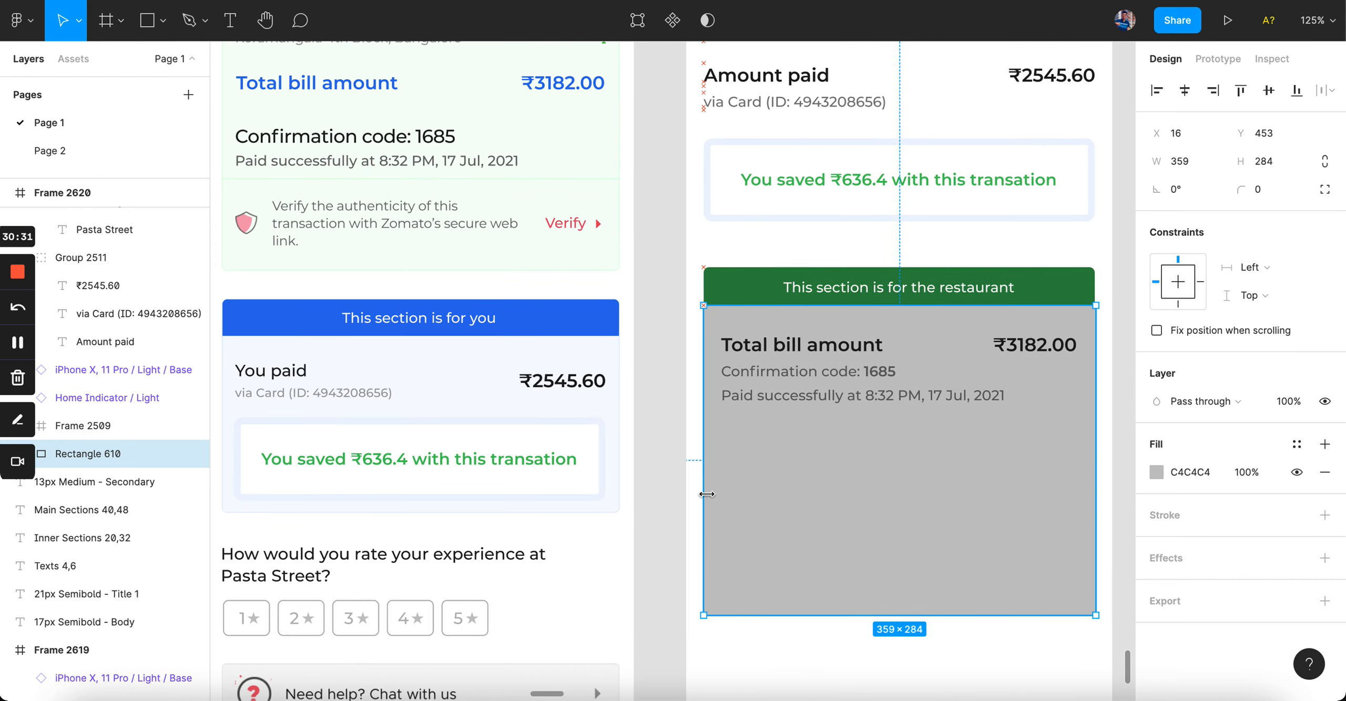
{"action": "key", "text": "i"}
{"action": "left_click", "coordinate": [560, 201]}
{"action": "left_click", "coordinate": [690, 448]}
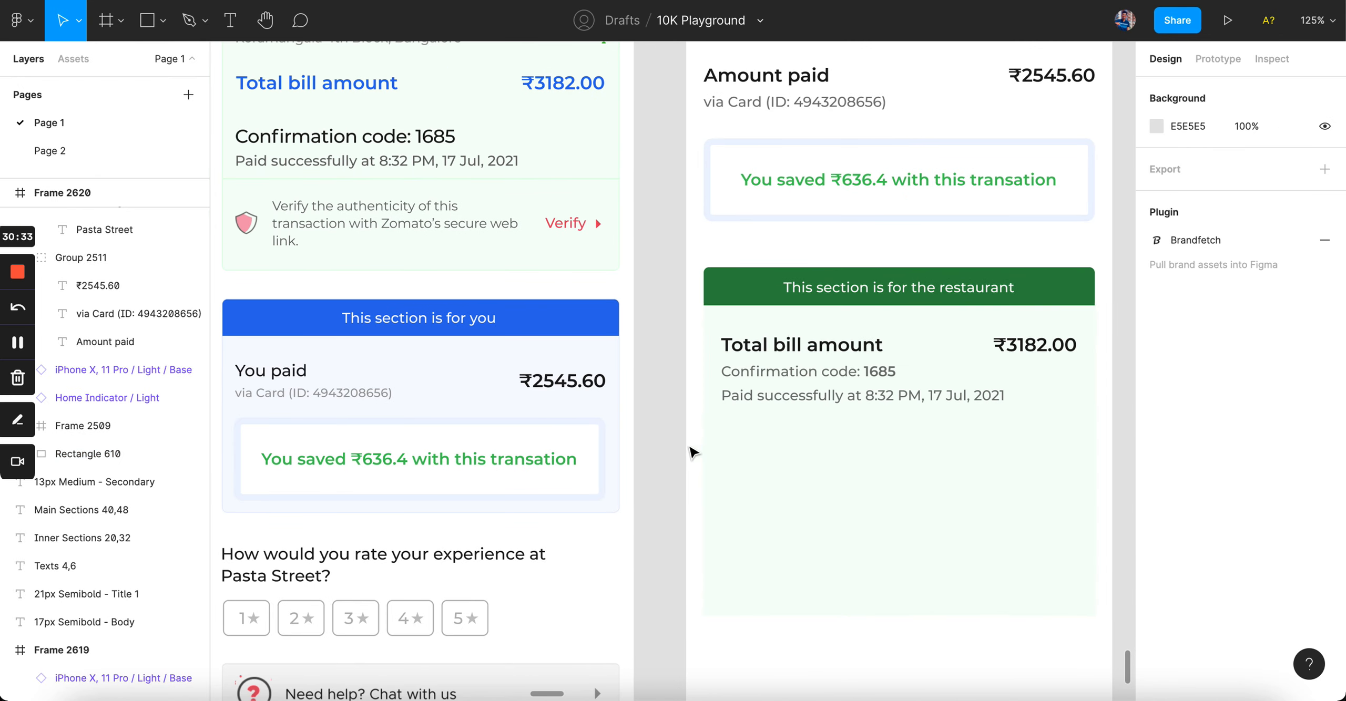
Step: Shorten Rectangle 610 from the bottom and extend its top up to Y 418 behind the green bar
{"action": "scroll", "coordinate": [690, 449], "scroll_direction": "down", "scroll_amount": 5}
{"action": "scroll", "coordinate": [690, 449], "scroll_direction": "right", "scroll_amount": 3}
{"action": "scroll", "coordinate": [850, 448], "scroll_direction": "up", "scroll_amount": 3}
{"action": "scroll", "coordinate": [850, 450], "scroll_direction": "left", "scroll_amount": 1}
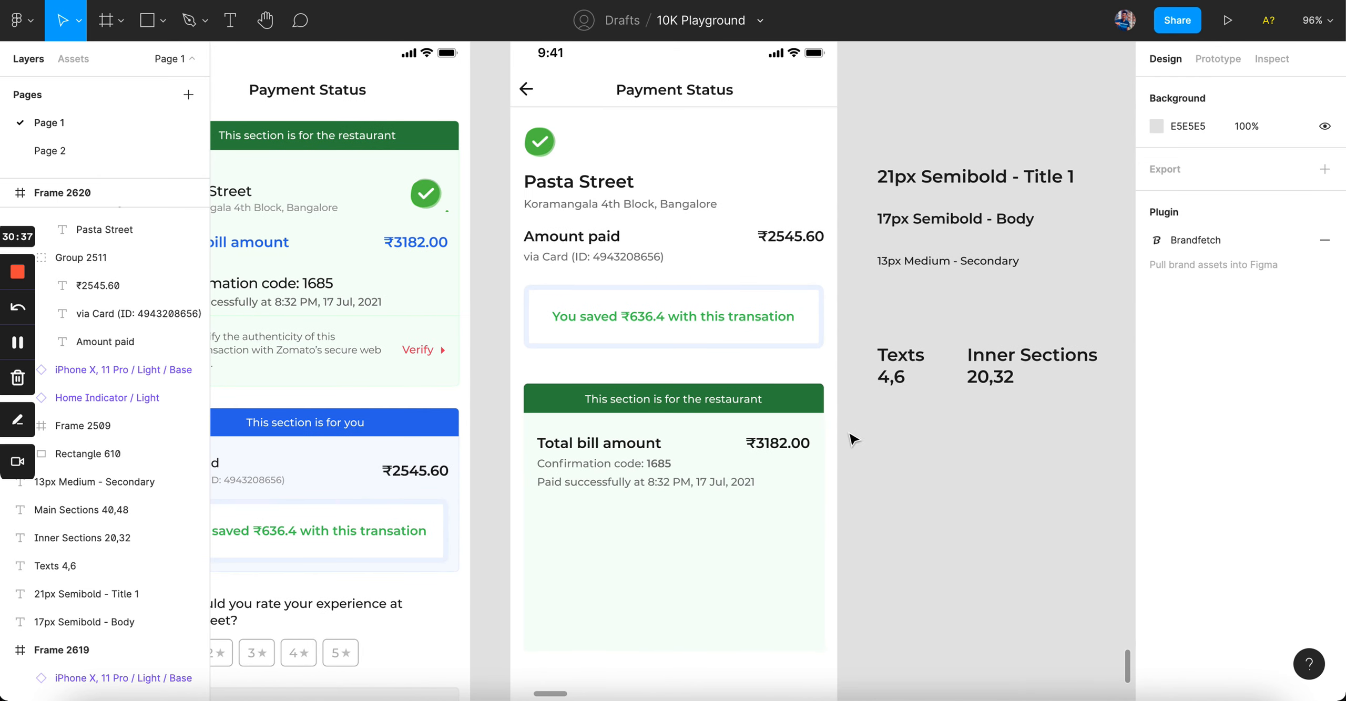
{"action": "left_click_drag", "start_coordinate": [502, 126], "coordinate": [862, 362]}
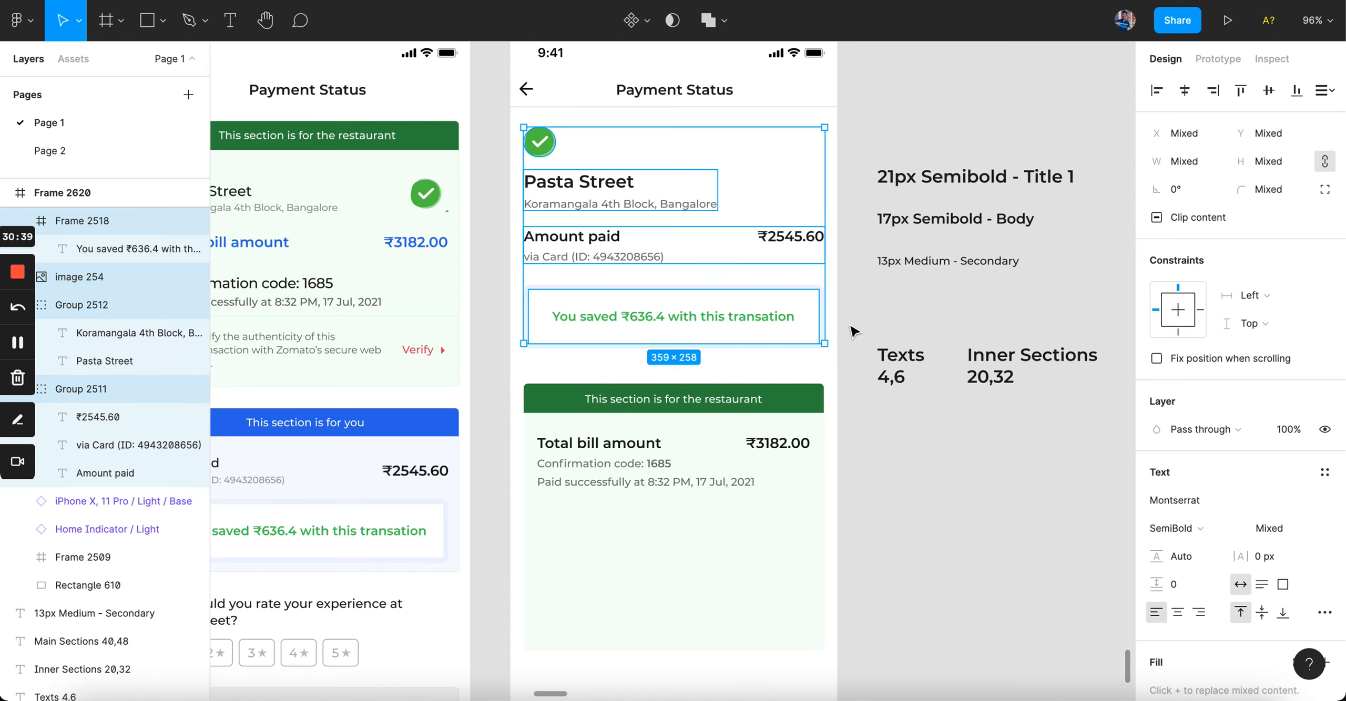
{"action": "left_click", "coordinate": [854, 331]}
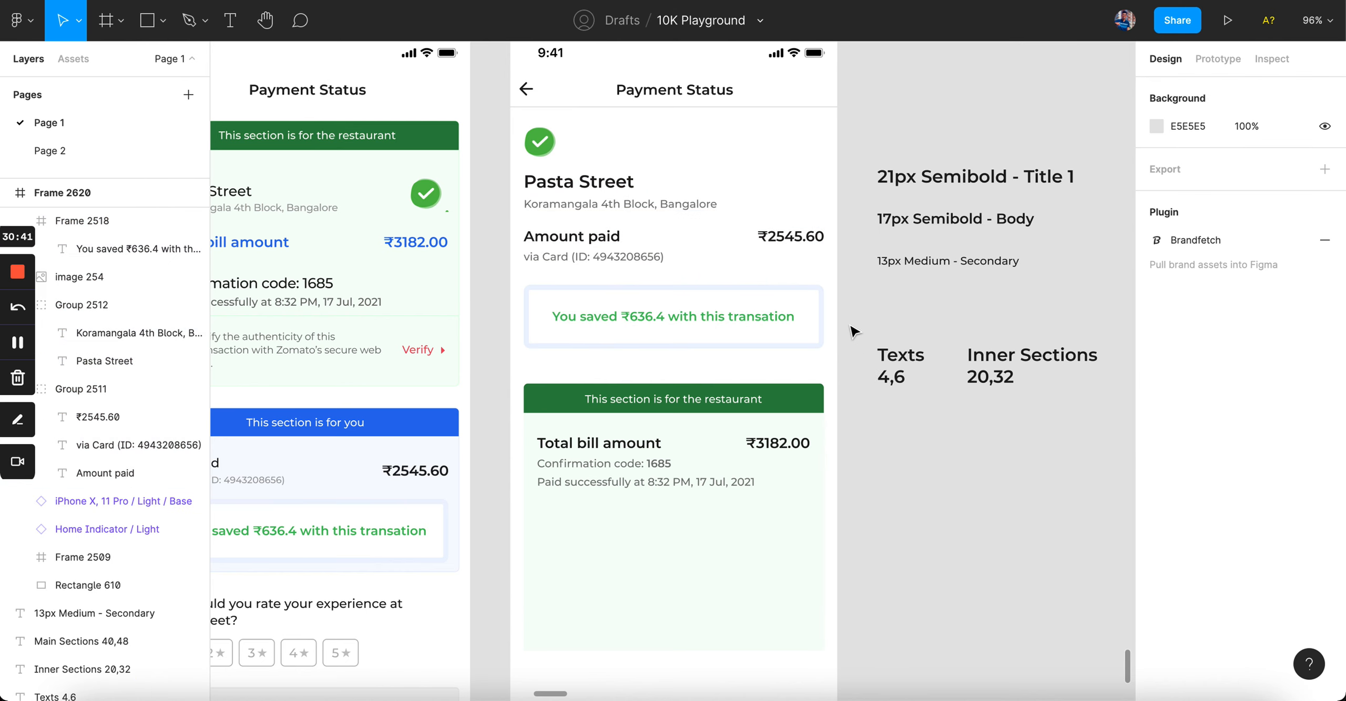
{"action": "left_click", "coordinate": [715, 626]}
{"action": "left_click_drag", "start_coordinate": [712, 650], "coordinate": [712, 573]}
{"action": "left_click", "coordinate": [914, 543]}
{"action": "left_click", "coordinate": [707, 535]}
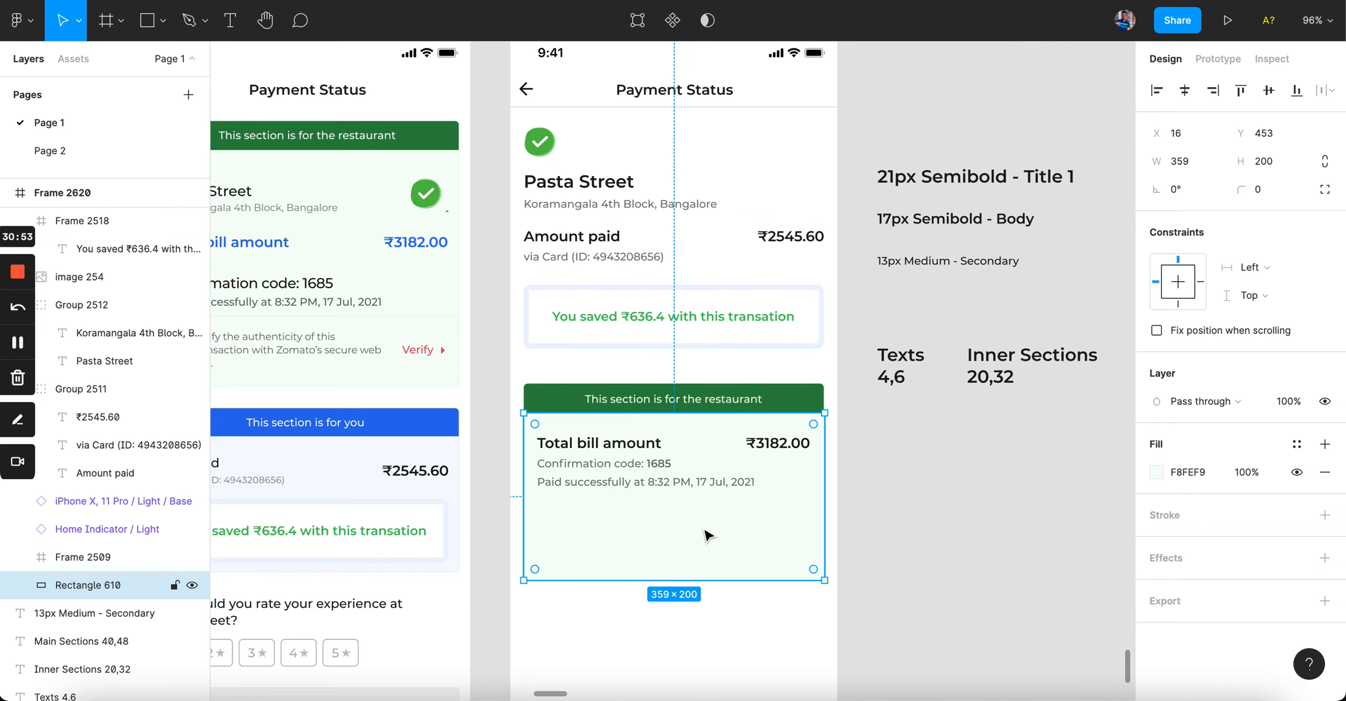
{"action": "left_click_drag", "start_coordinate": [696, 414], "coordinate": [696, 385]}
Step: Replace the card background's light green fill with white FFFFFF
{"action": "left_click", "coordinate": [927, 454]}
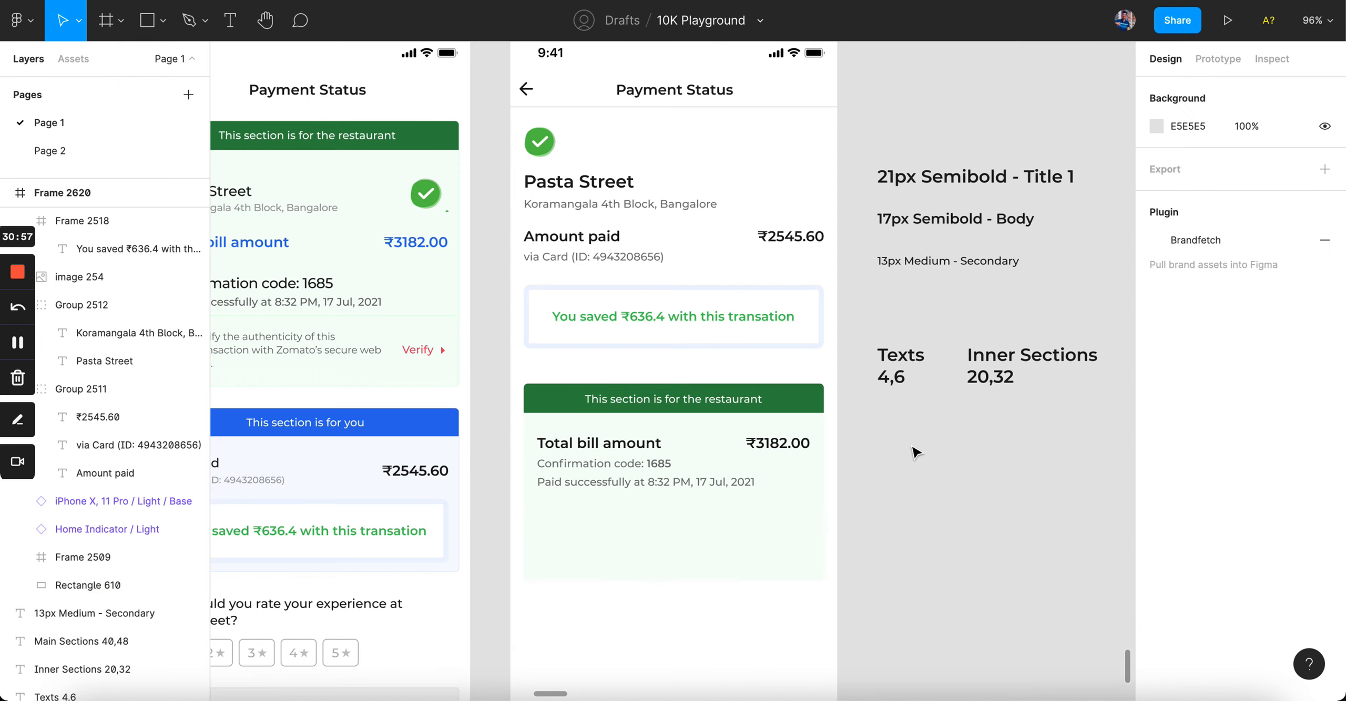
{"action": "scroll", "coordinate": [862, 462], "scroll_direction": "up", "scroll_amount": 5}
{"action": "left_click", "coordinate": [862, 471]}
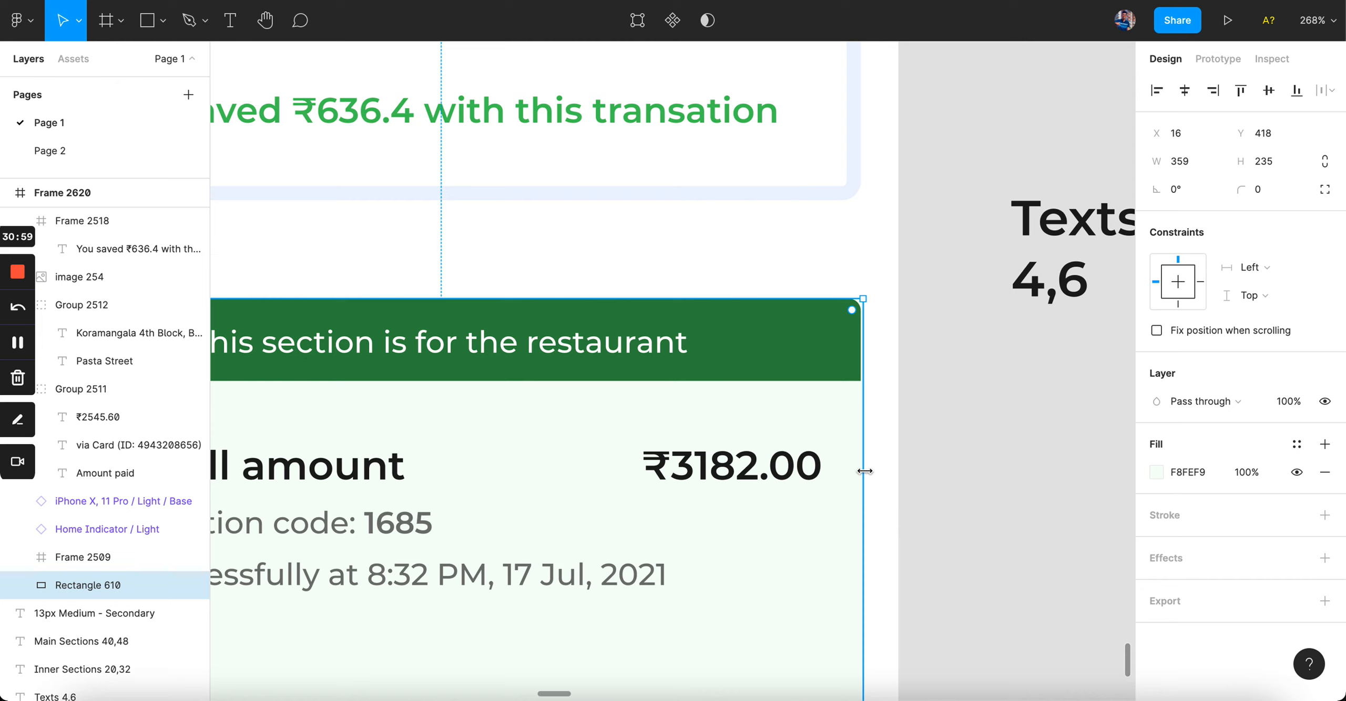
{"action": "left_click", "coordinate": [1324, 473]}
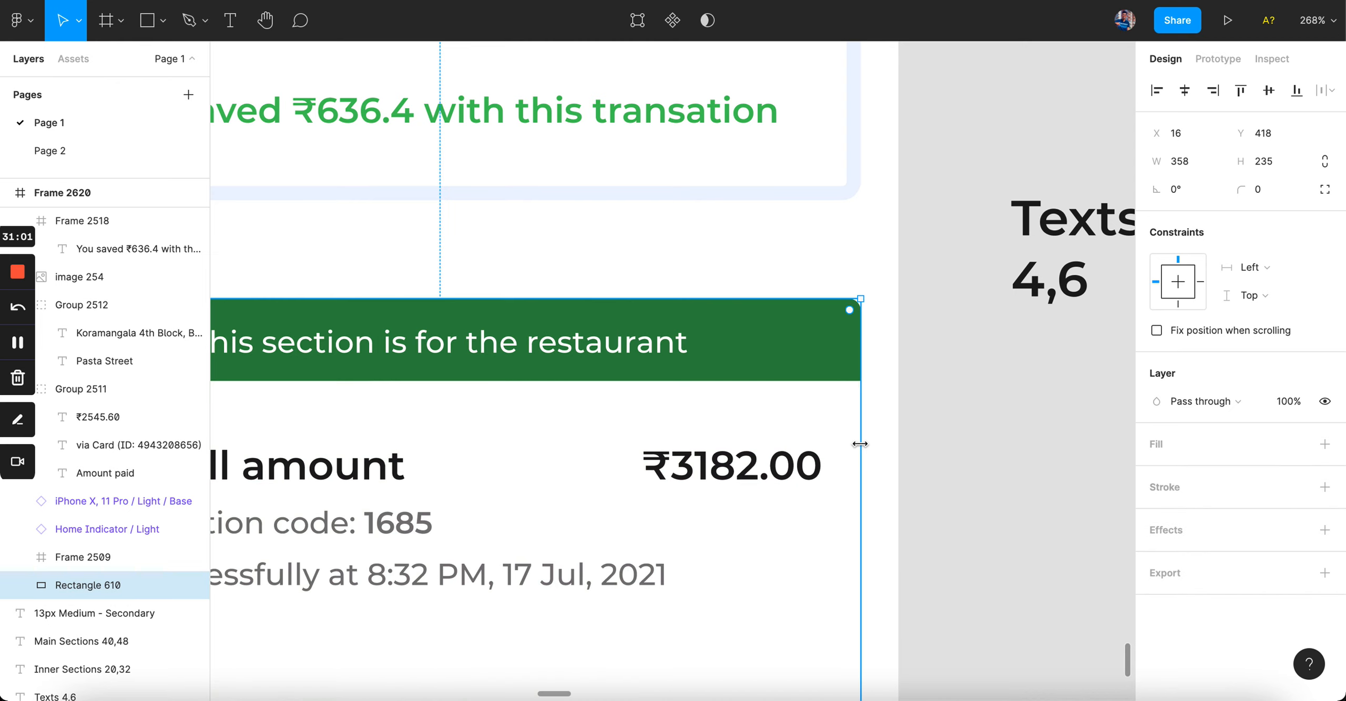
{"action": "left_click", "coordinate": [1325, 444]}
{"action": "scroll", "coordinate": [802, 442], "scroll_direction": "down", "scroll_amount": 5}
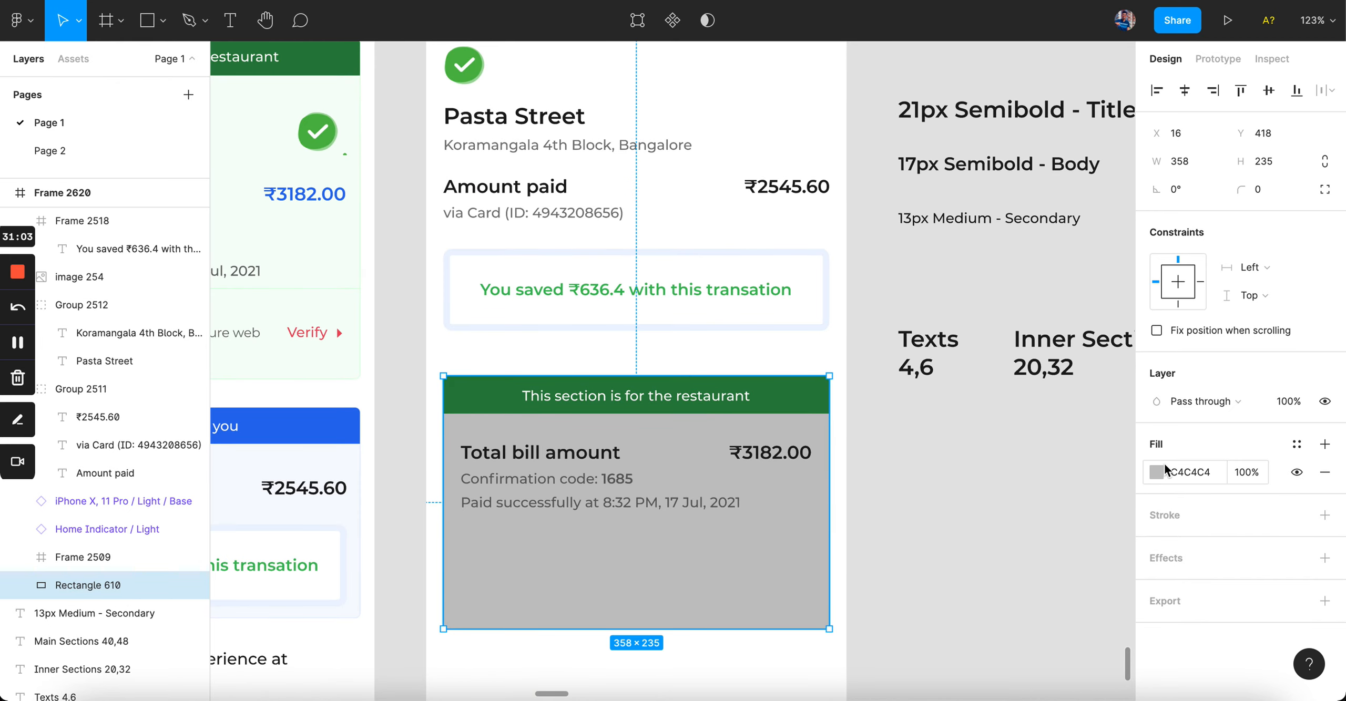
{"action": "left_click", "coordinate": [1159, 471]}
{"action": "type", "text": "ffffff"}
{"action": "key", "text": "Return"}
Step: Give the card an 8 px corner radius and a faint 1 px inside stroke
{"action": "left_click", "coordinate": [1270, 196]}
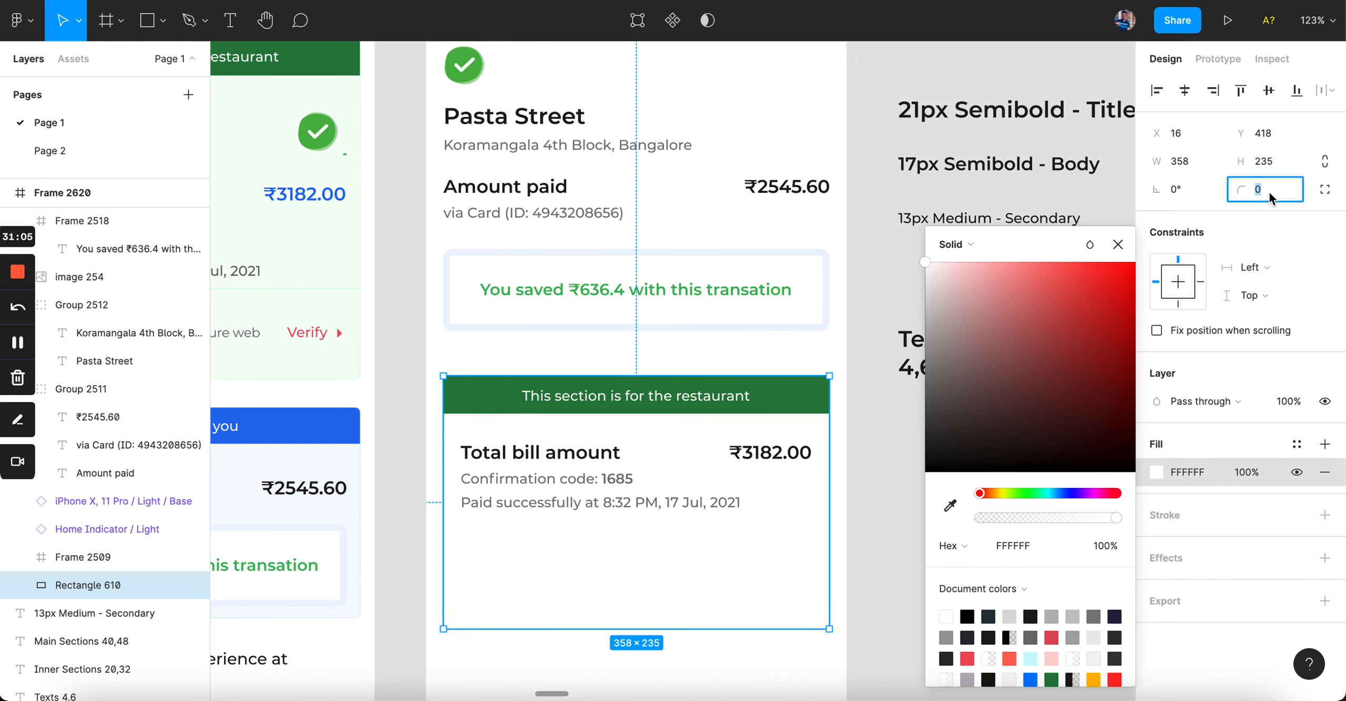
{"action": "key", "text": "Return"}
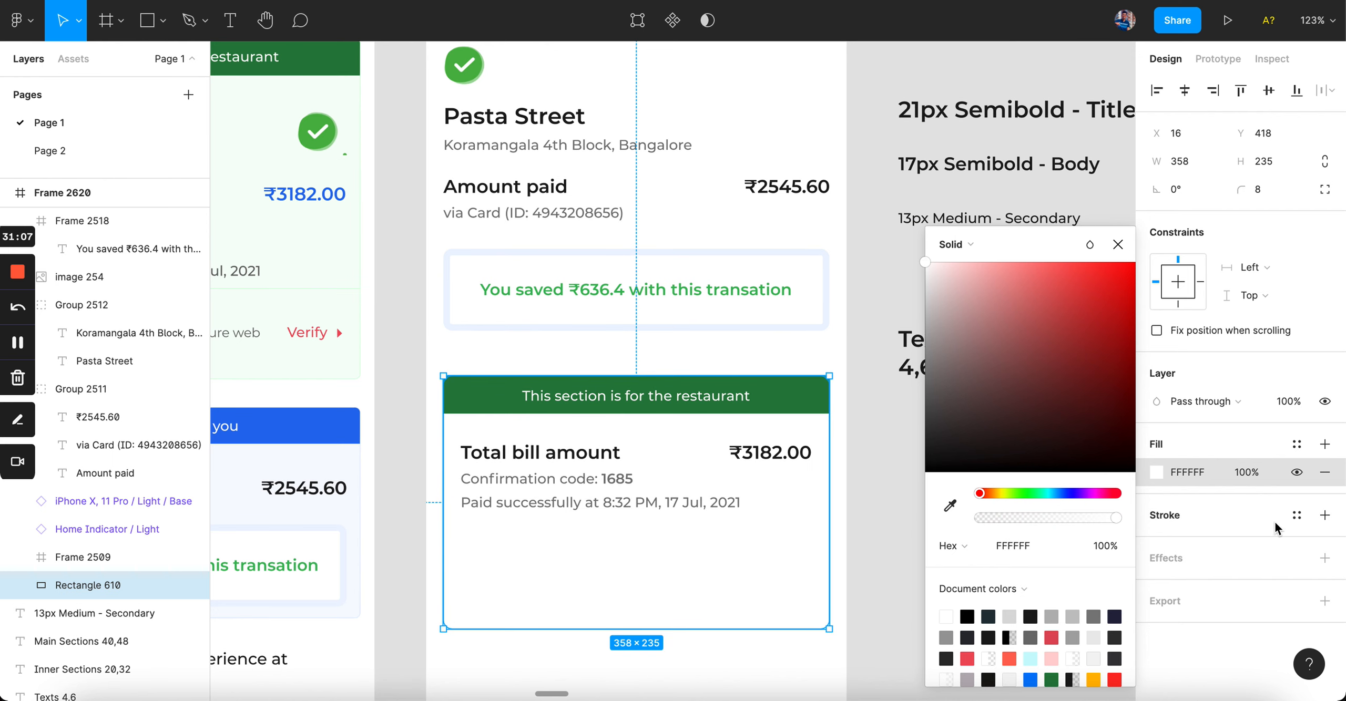
{"action": "left_click", "coordinate": [1324, 515]}
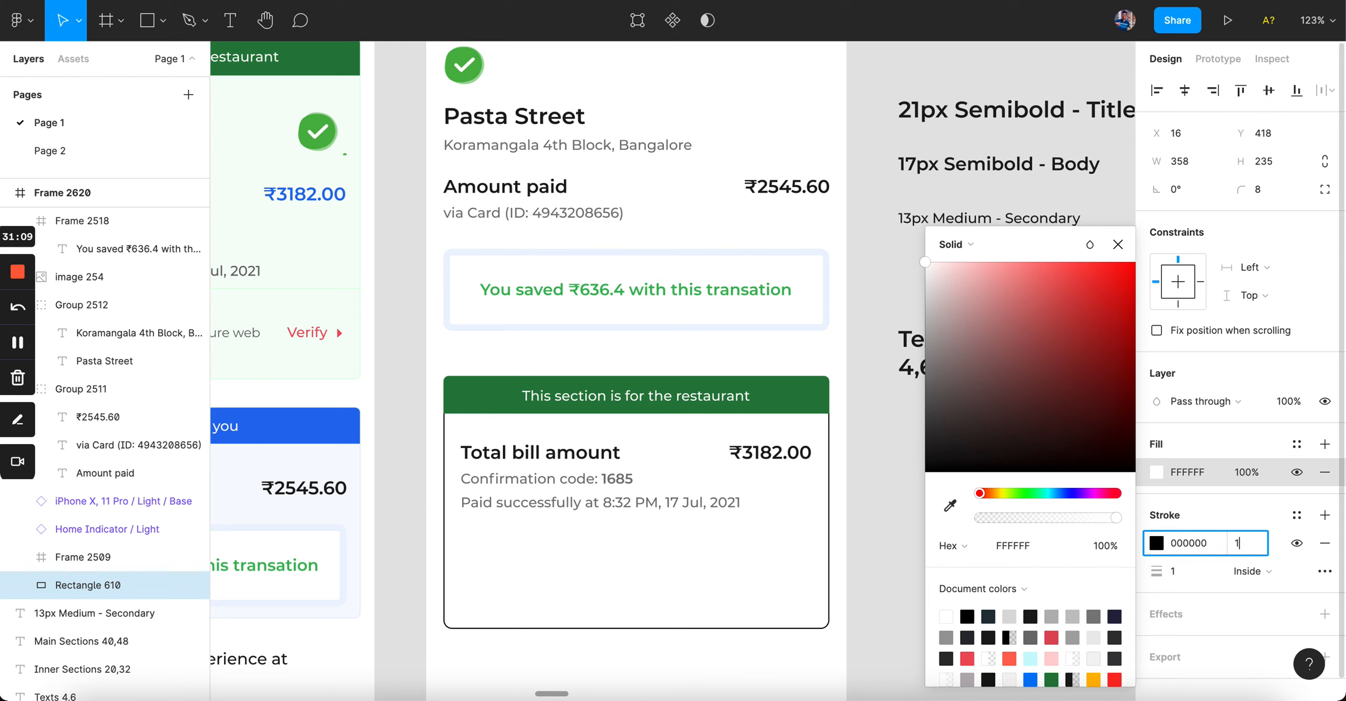
{"action": "left_click", "coordinate": [770, 452]}
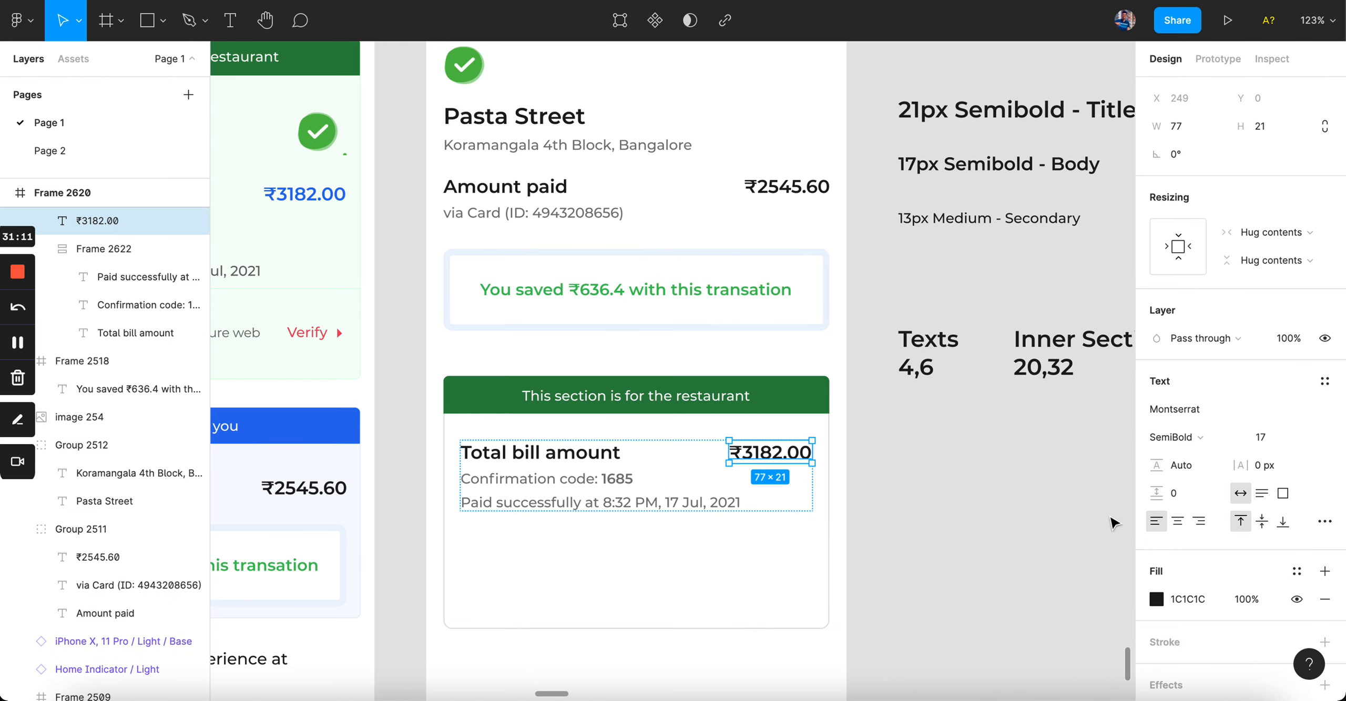
{"action": "left_click", "coordinate": [933, 449]}
{"action": "left_click", "coordinate": [731, 574]}
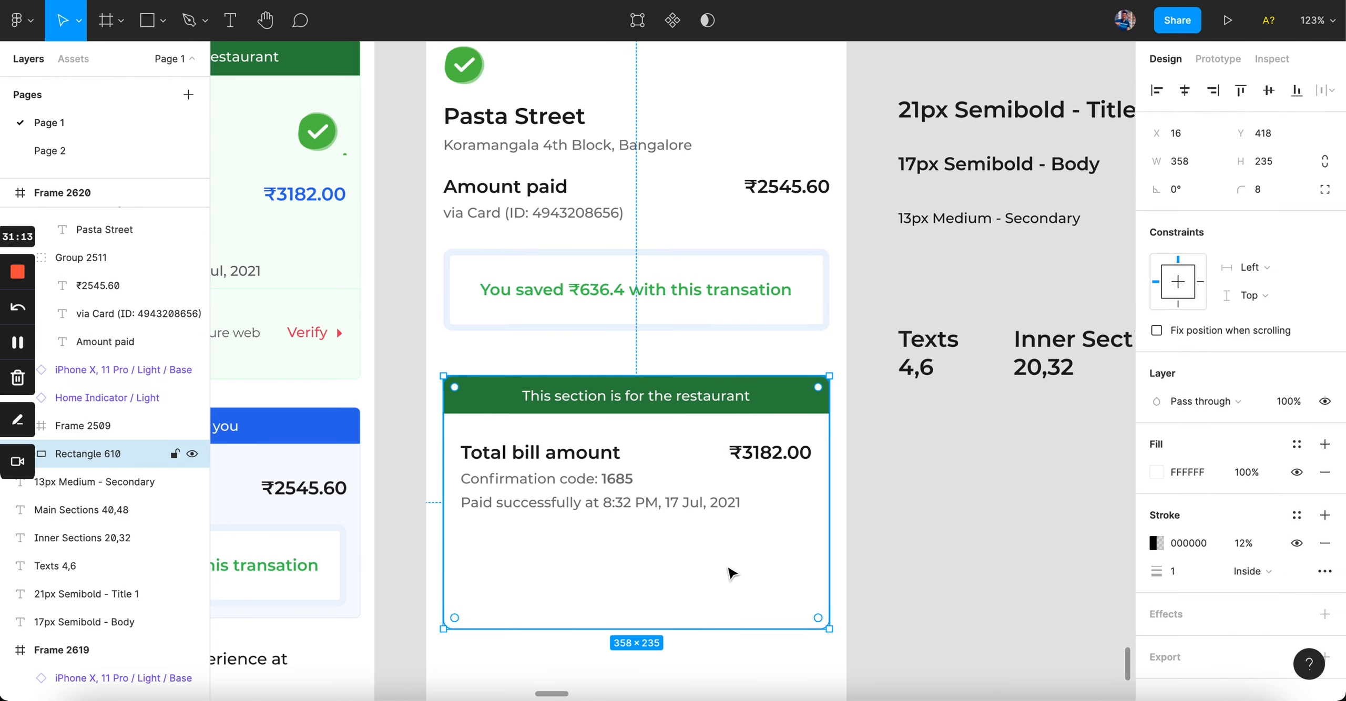
{"action": "left_click", "coordinate": [1019, 508]}
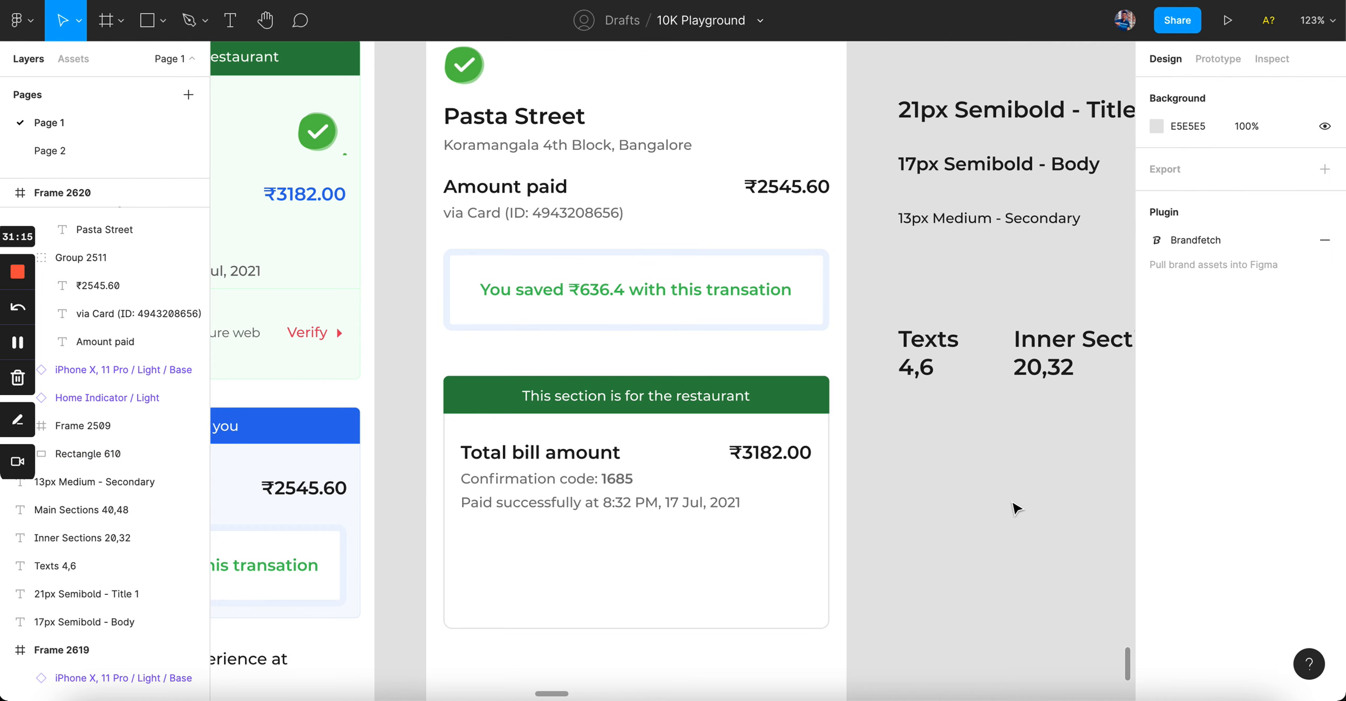
{"action": "scroll", "coordinate": [1016, 508], "scroll_direction": "down", "scroll_amount": 1}
{"action": "scroll", "coordinate": [1017, 509], "scroll_direction": "down", "scroll_amount": 2}
{"action": "scroll", "coordinate": [1016, 509], "scroll_direction": "up", "scroll_amount": 3}
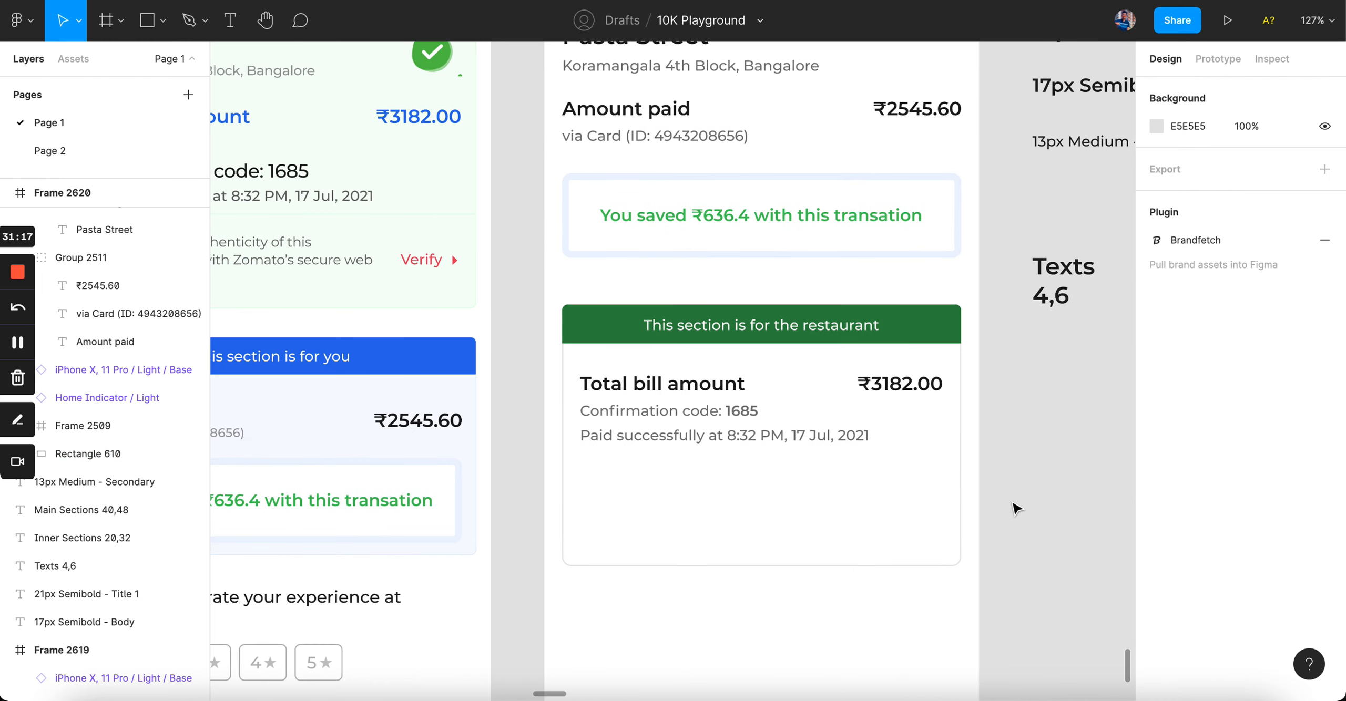
{"action": "scroll", "coordinate": [893, 368], "scroll_direction": "down", "scroll_amount": 3}
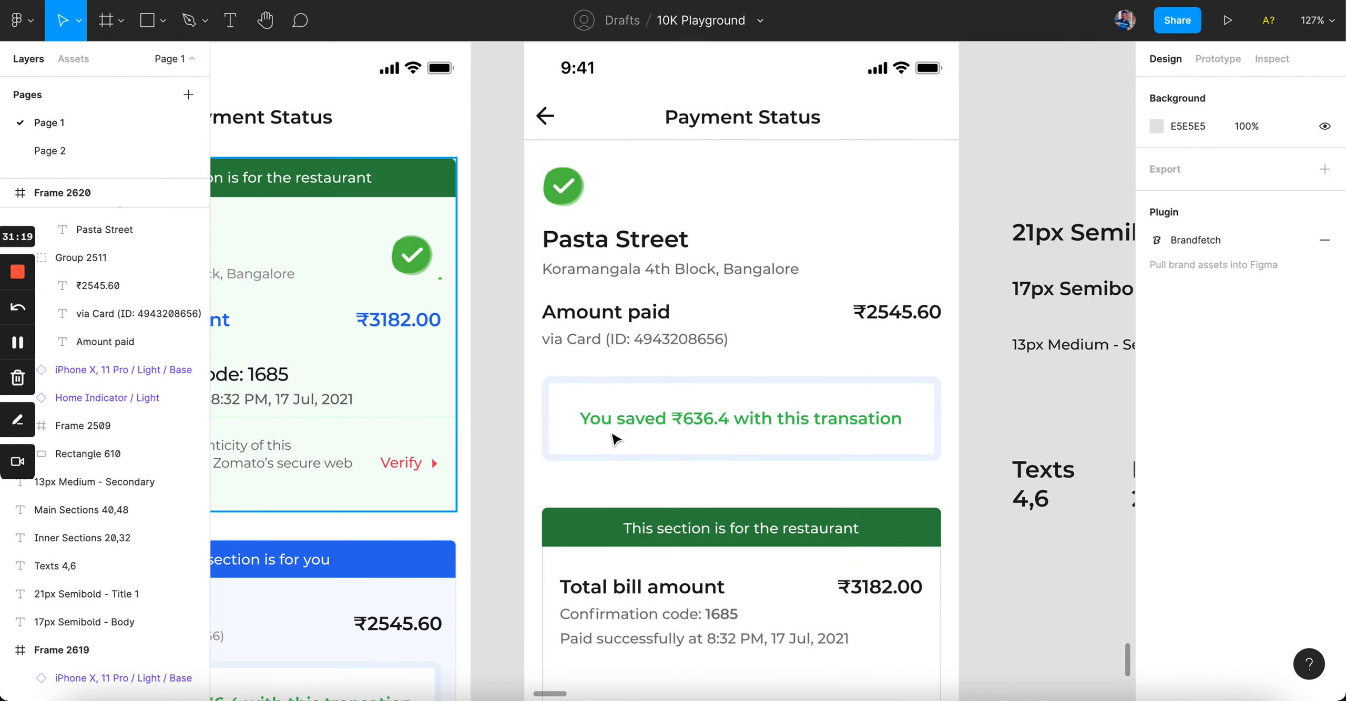
{"action": "scroll", "coordinate": [757, 291], "scroll_direction": "down", "scroll_amount": 2}
{"action": "scroll", "coordinate": [757, 292], "scroll_direction": "up", "scroll_amount": 3}
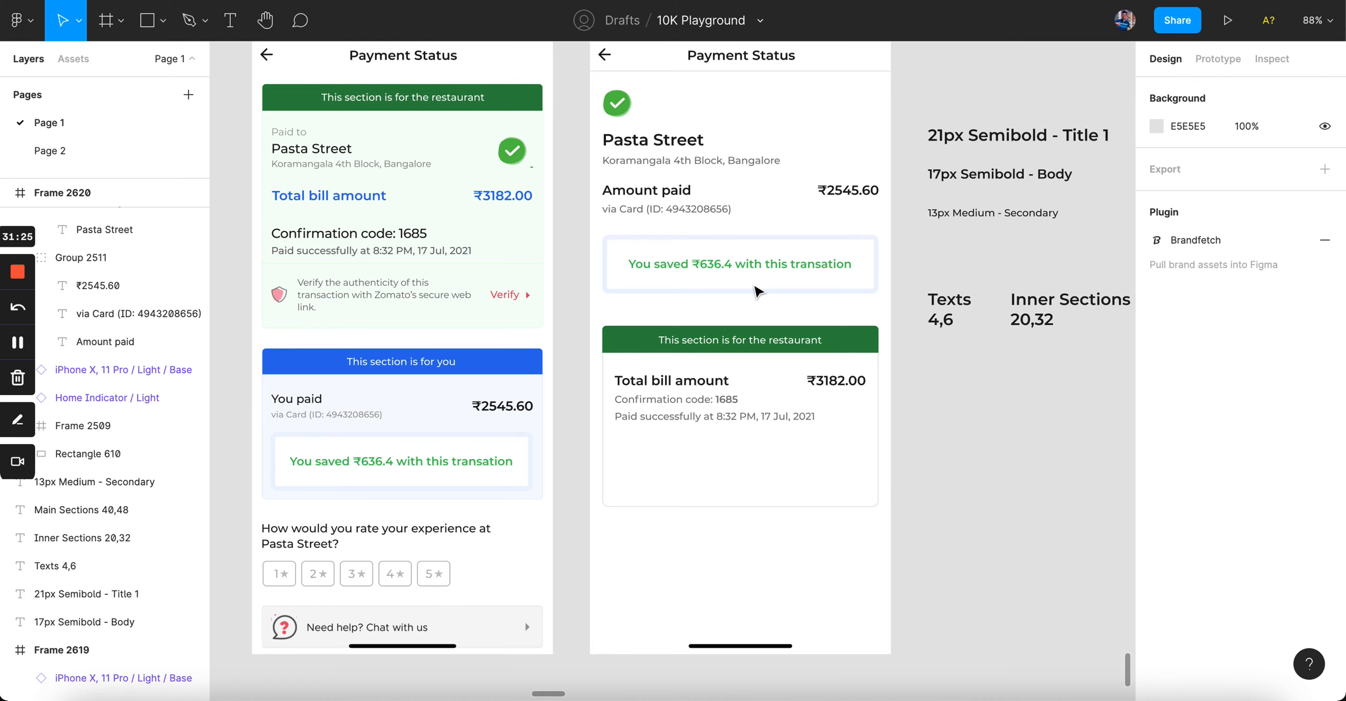
{"action": "scroll", "coordinate": [716, 437], "scroll_direction": "up", "scroll_amount": 3}
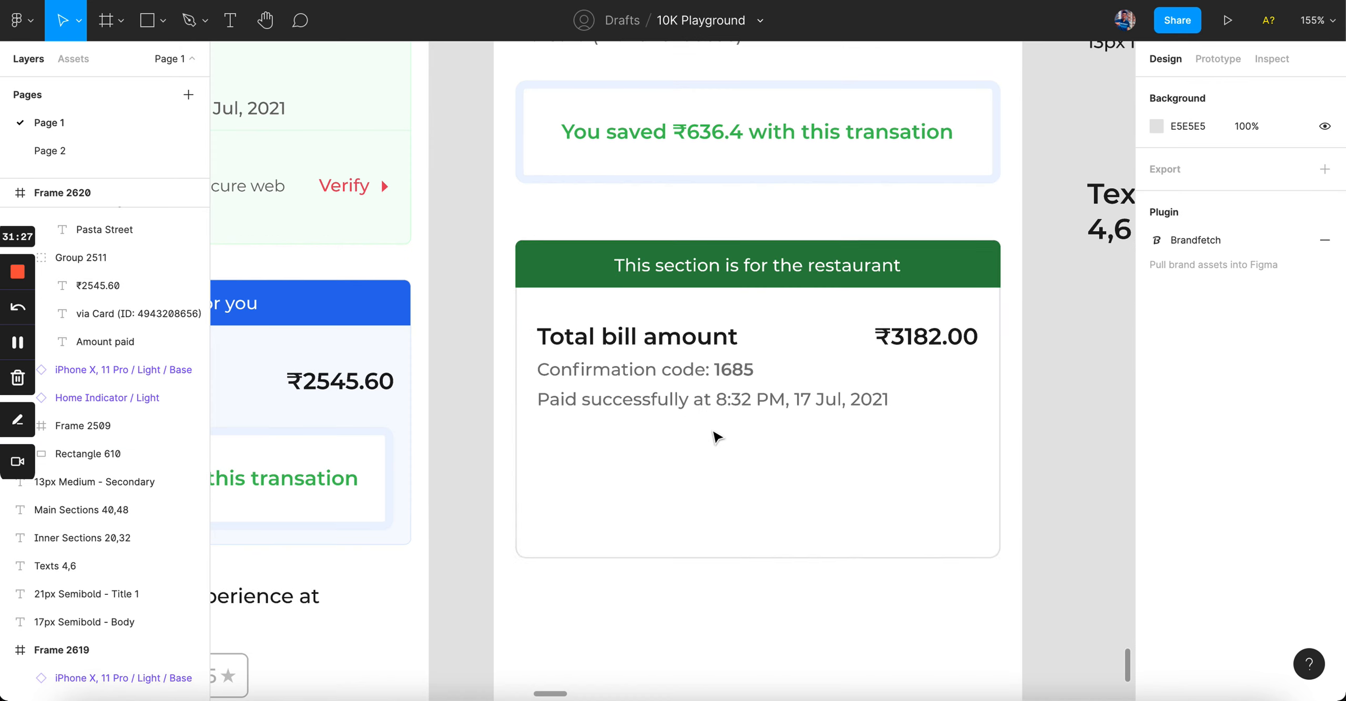
{"action": "left_click", "coordinate": [707, 404]}
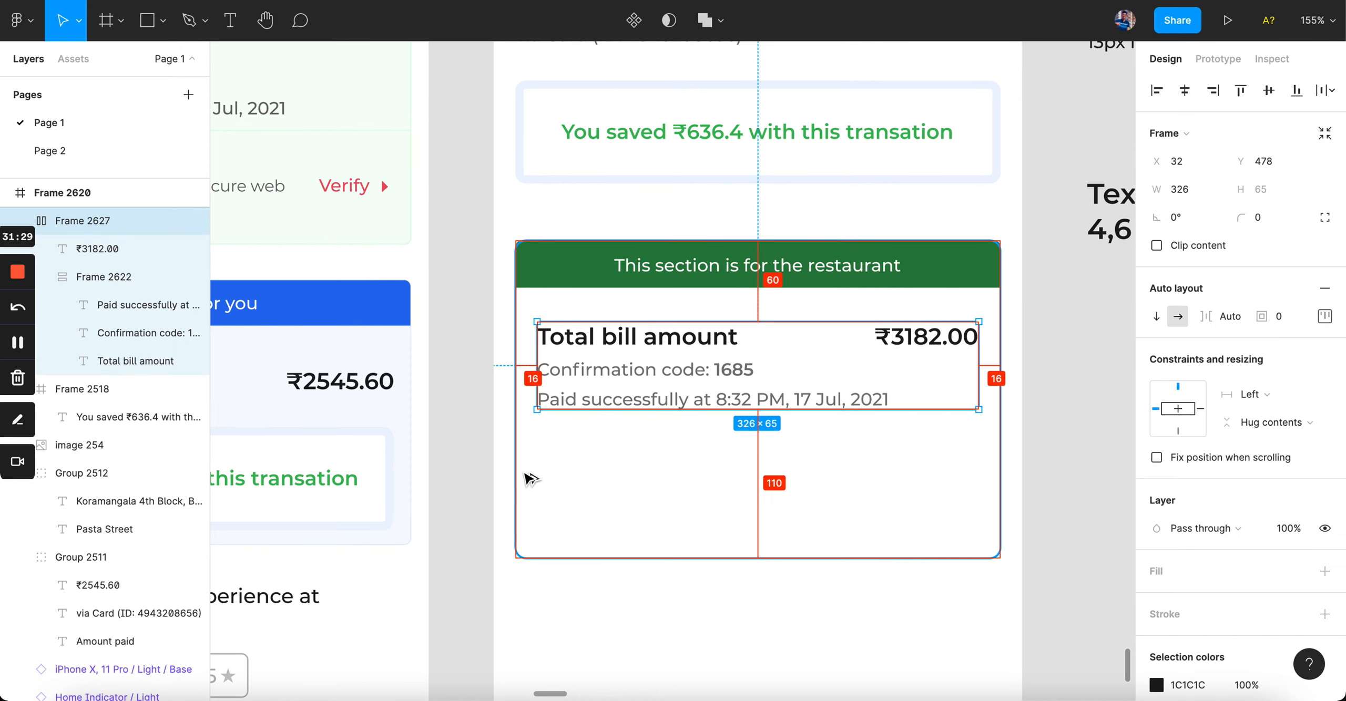
{"action": "key", "text": "Up"}
{"action": "key", "text": "Up"}
{"action": "key", "text": "Up"}
{"action": "key", "text": "Up"}
{"action": "key", "text": "Up"}
{"action": "key", "text": "Up"}
{"action": "key", "text": "Up"}
{"action": "key", "text": "Up"}
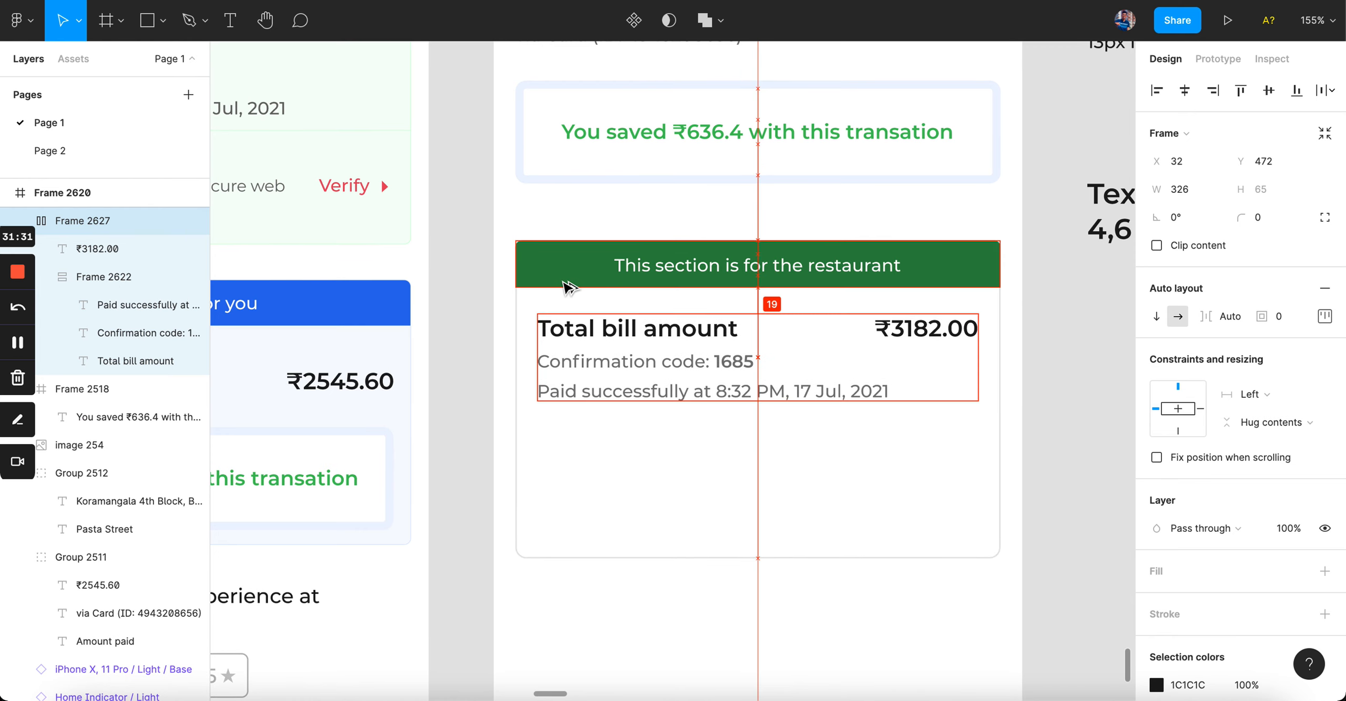
{"action": "scroll", "coordinate": [549, 406], "scroll_direction": "down", "scroll_amount": 5}
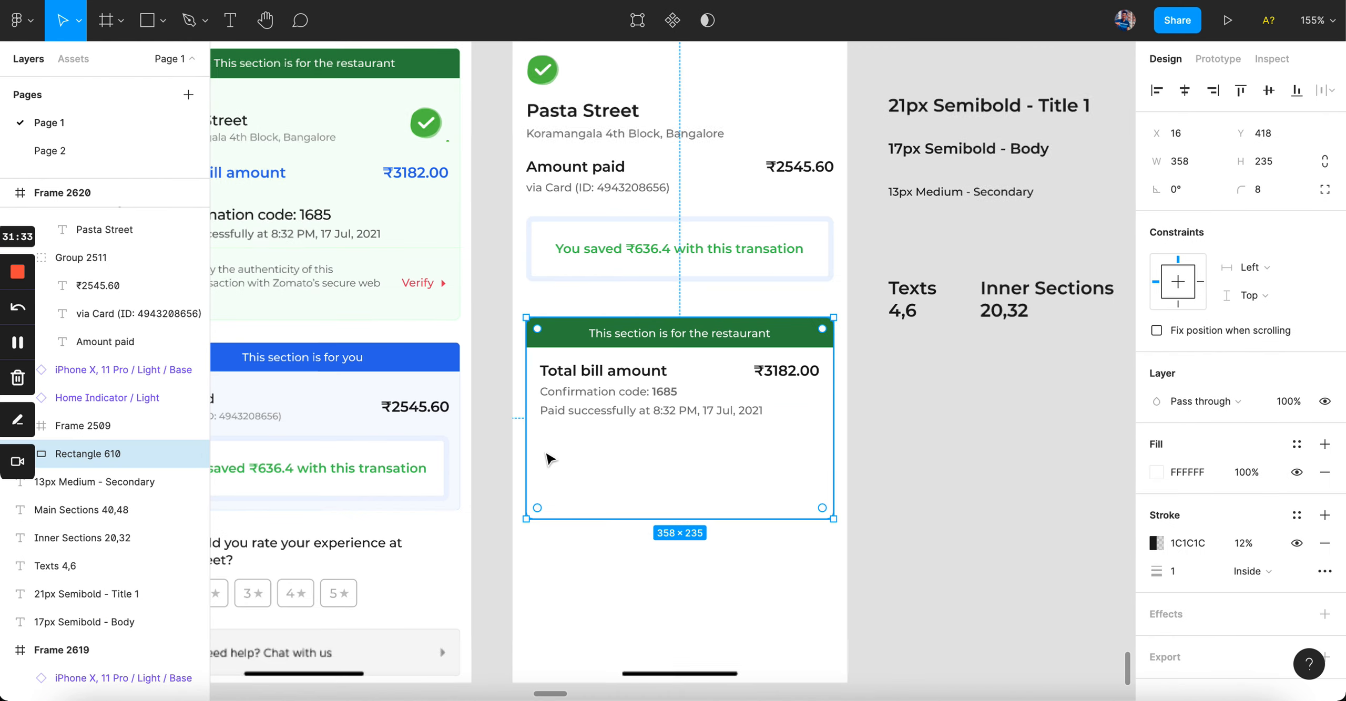
{"action": "left_click", "coordinate": [670, 564]}
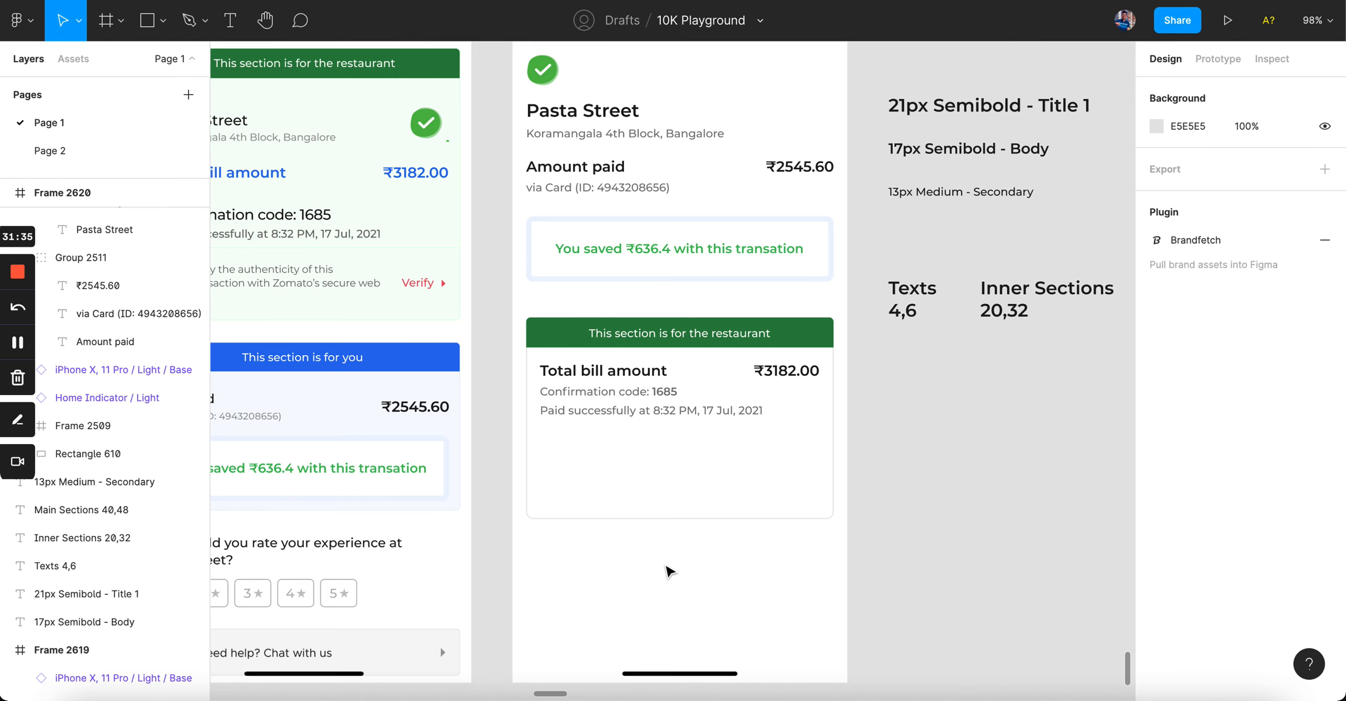
{"action": "left_click", "coordinate": [607, 412]}
{"action": "scroll", "coordinate": [607, 412], "scroll_direction": "up", "scroll_amount": 5}
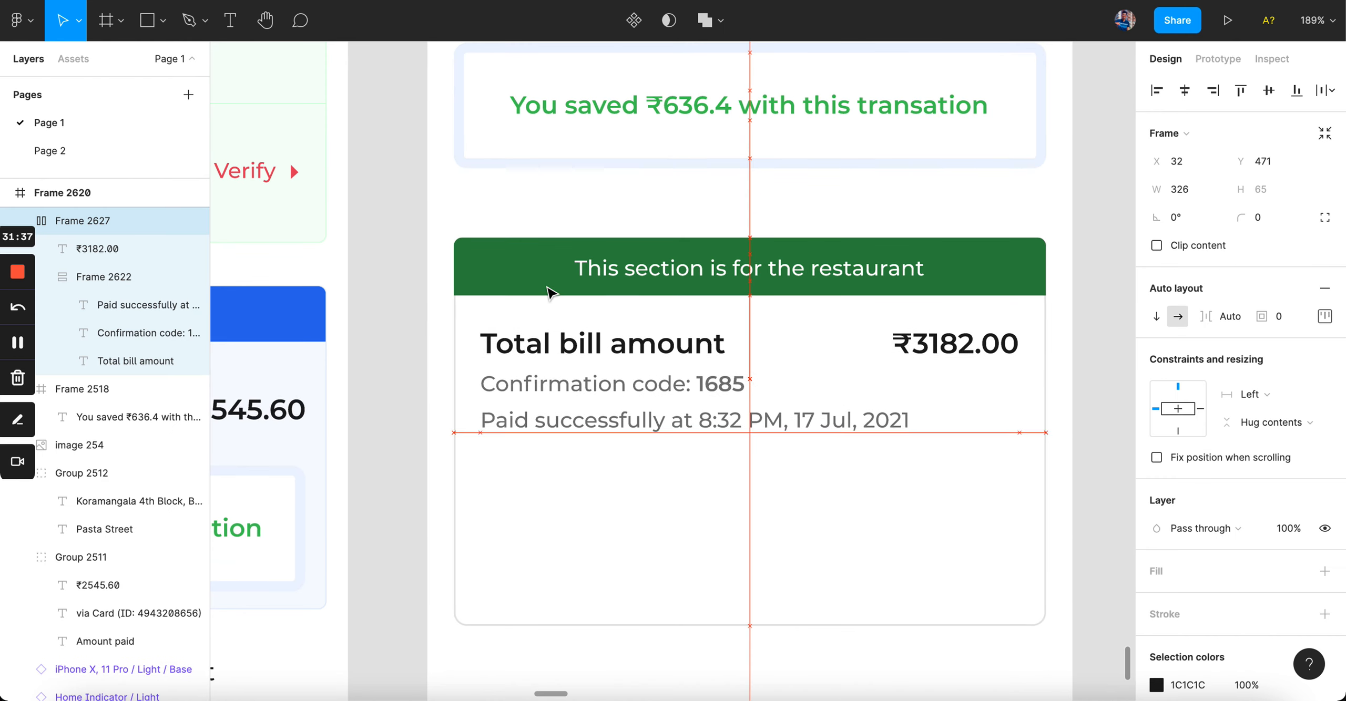
{"action": "left_click", "coordinate": [378, 502]}
{"action": "scroll", "coordinate": [379, 502], "scroll_direction": "down", "scroll_amount": 4}
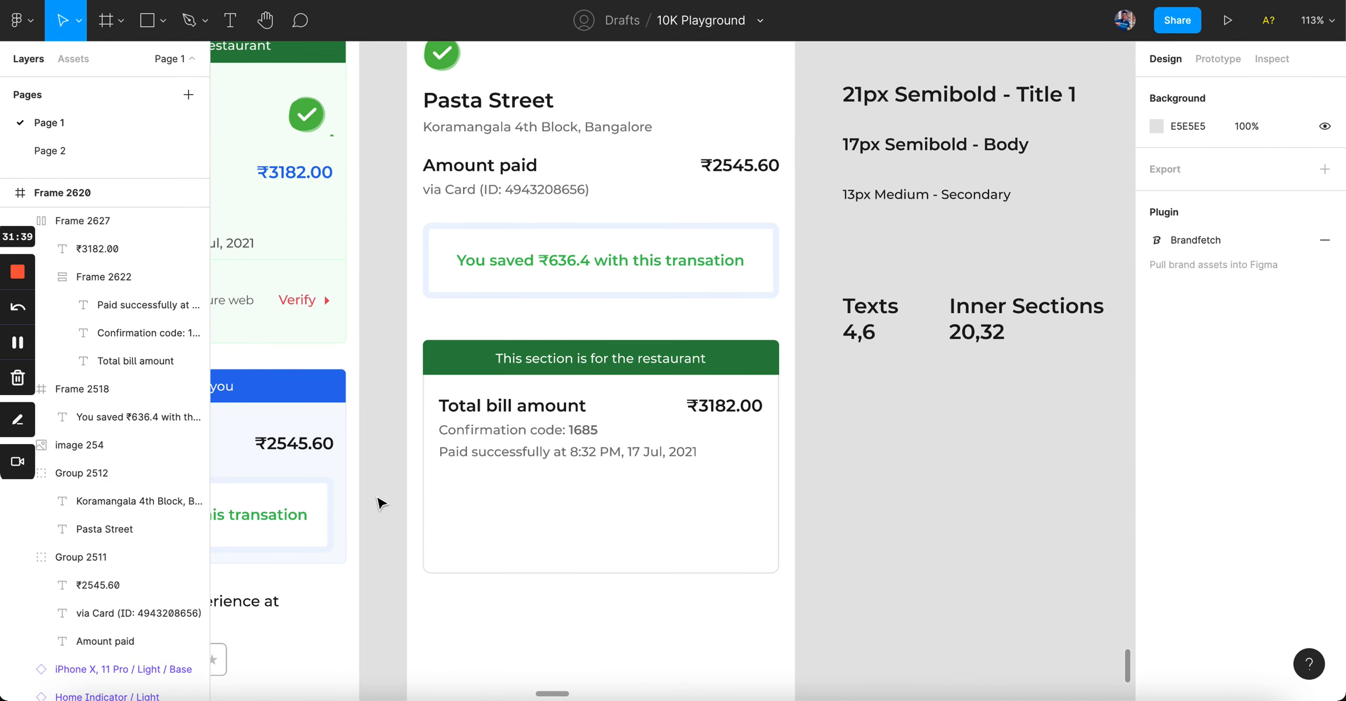
{"action": "scroll", "coordinate": [381, 504], "scroll_direction": "up", "scroll_amount": 3}
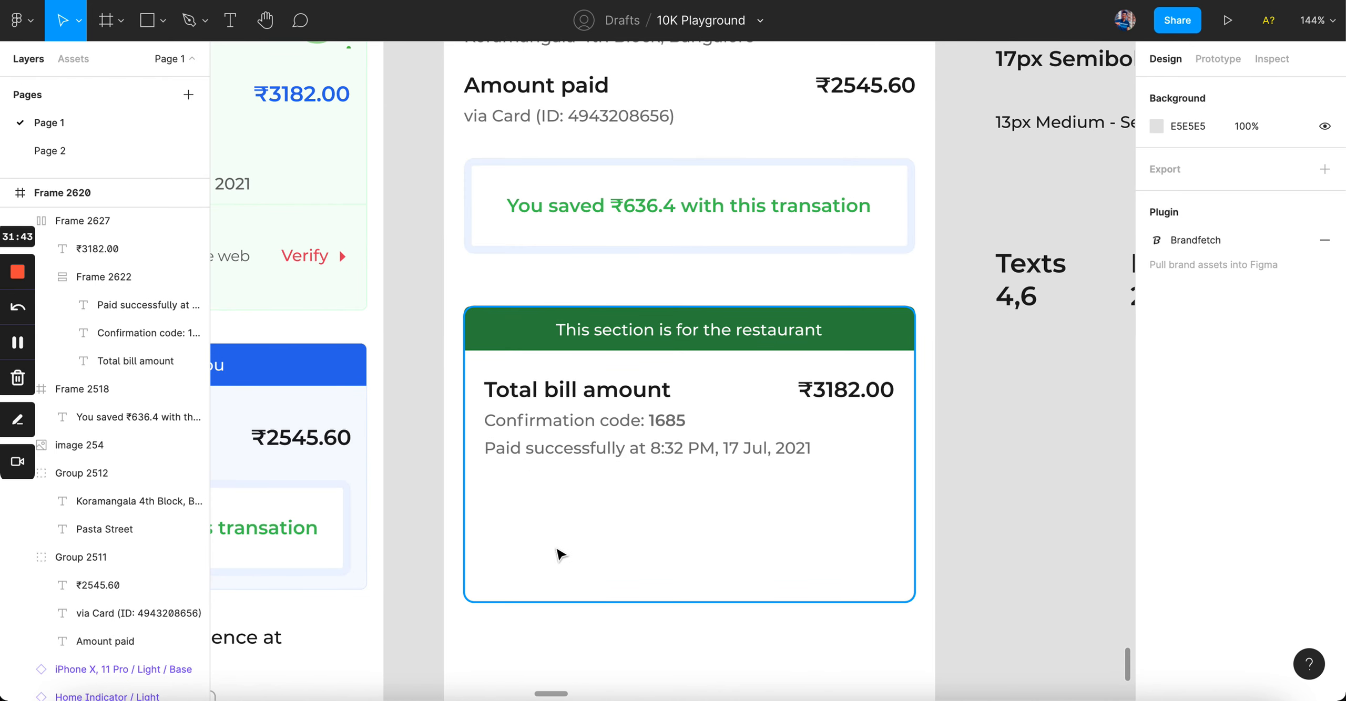
{"action": "double_click", "coordinate": [499, 347]}
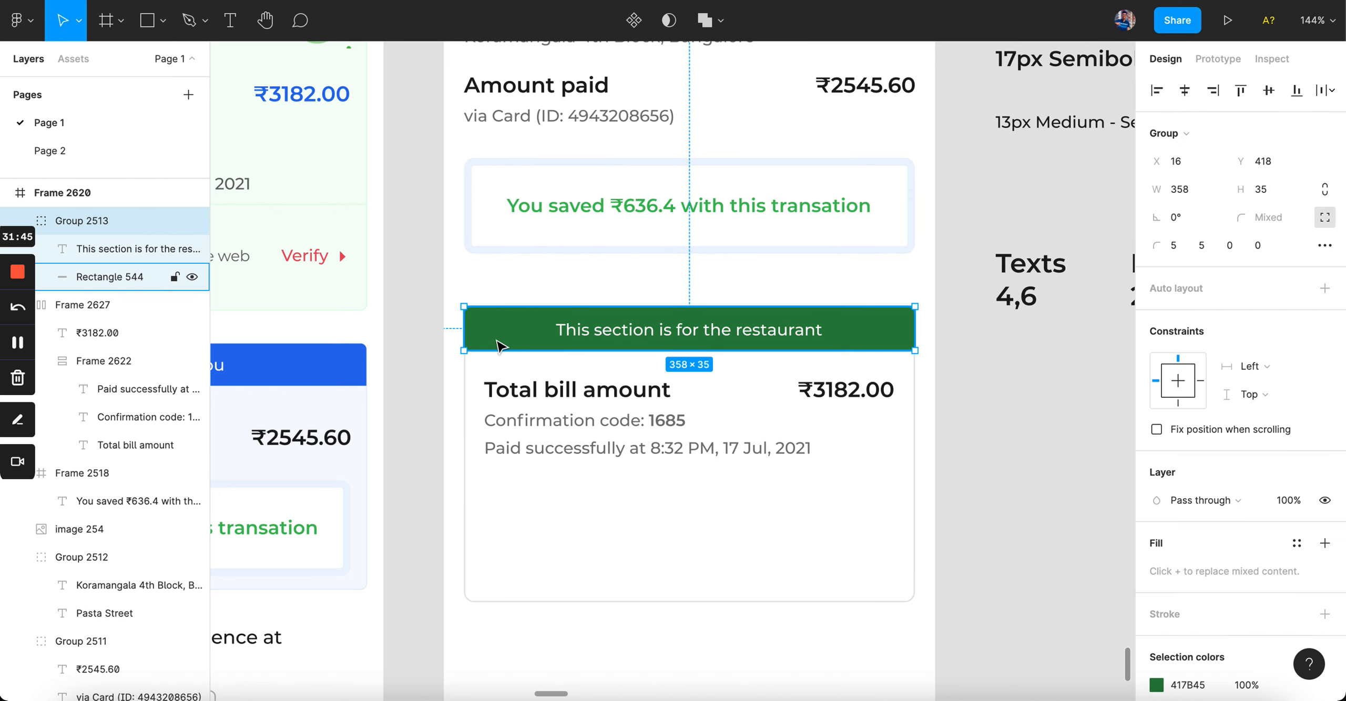
{"action": "left_click", "coordinate": [568, 336]}
{"action": "scroll", "coordinate": [481, 325], "scroll_direction": "up", "scroll_amount": 3}
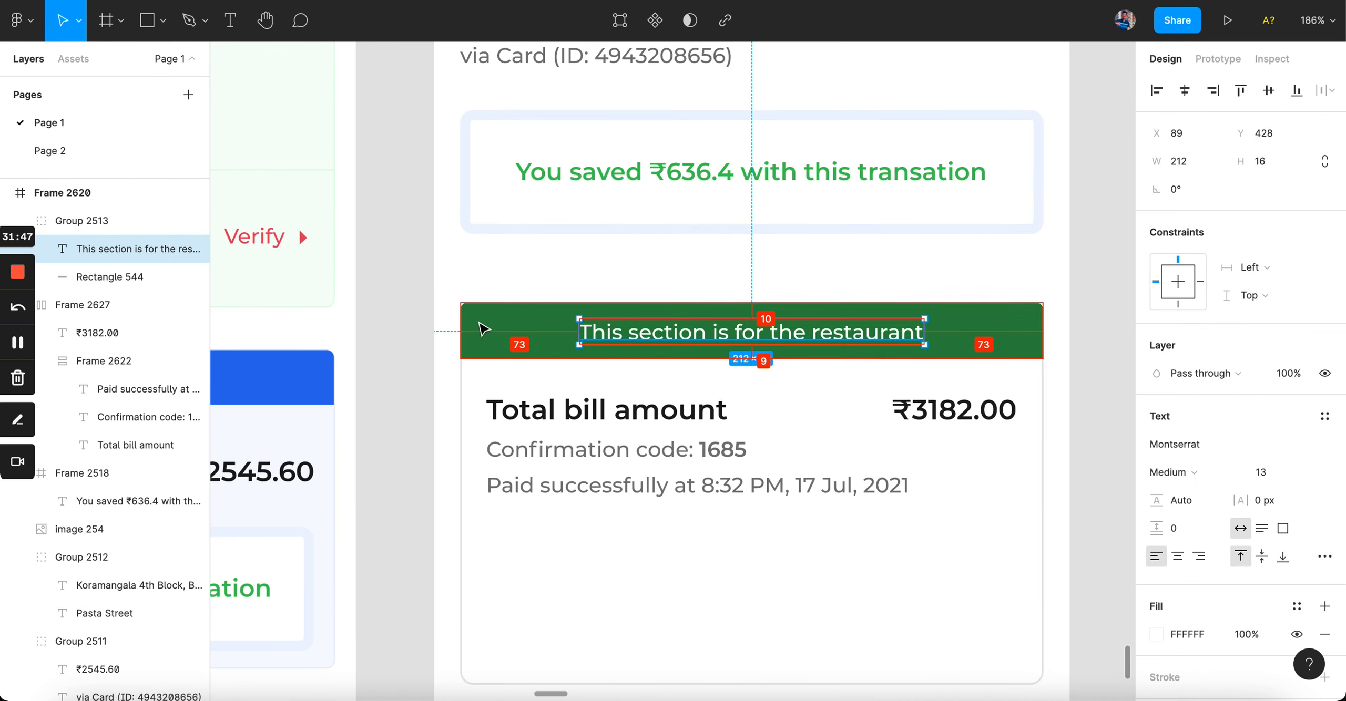
{"action": "scroll", "coordinate": [518, 331], "scroll_direction": "down", "scroll_amount": 3}
{"action": "left_click", "coordinate": [517, 332]}
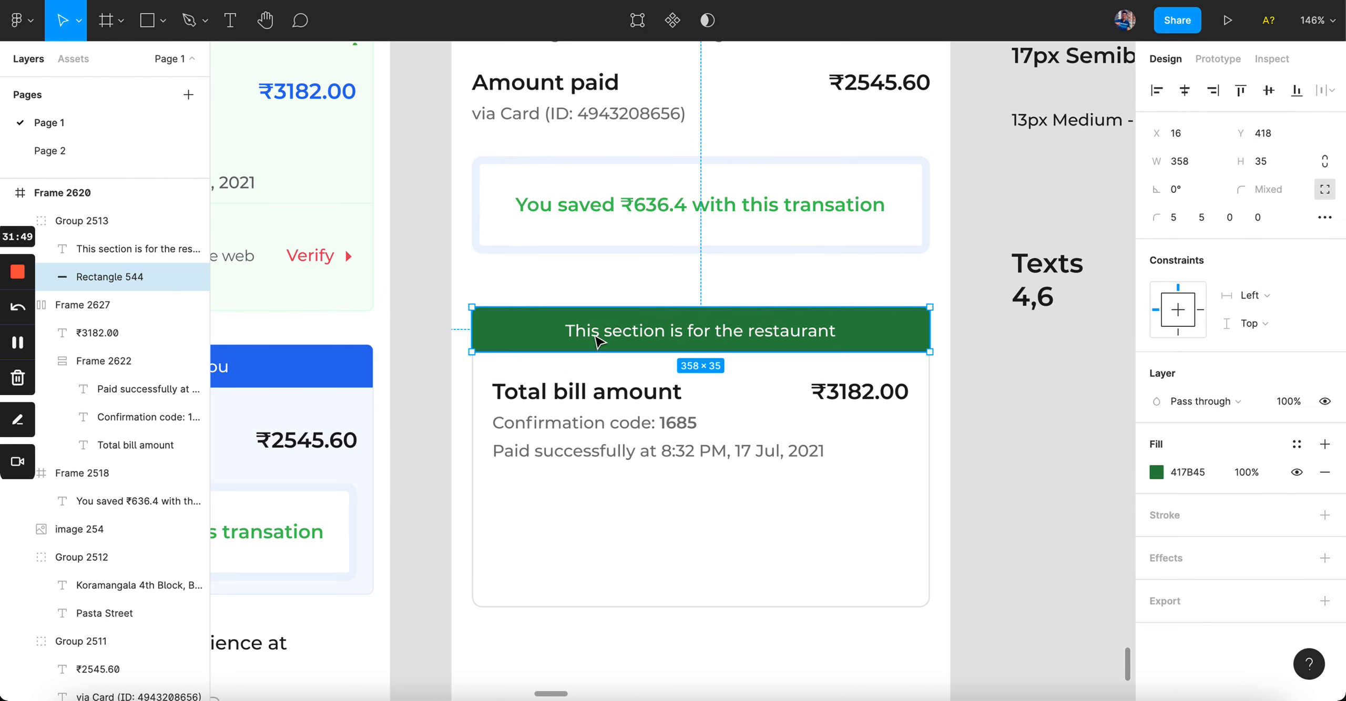
{"action": "left_click", "coordinate": [622, 424]}
{"action": "left_click", "coordinate": [962, 426]}
{"action": "scroll", "coordinate": [961, 426], "scroll_direction": "down", "scroll_amount": 5}
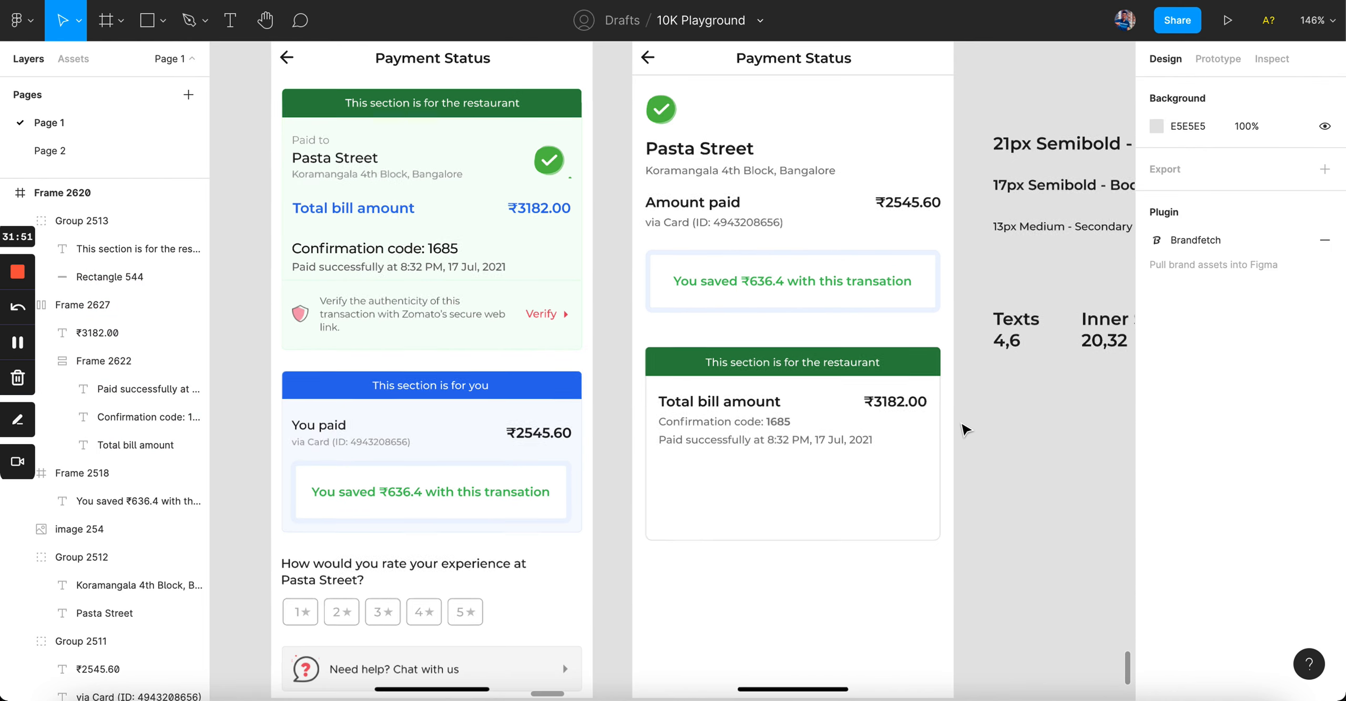
{"action": "scroll", "coordinate": [965, 429], "scroll_direction": "up", "scroll_amount": 3}
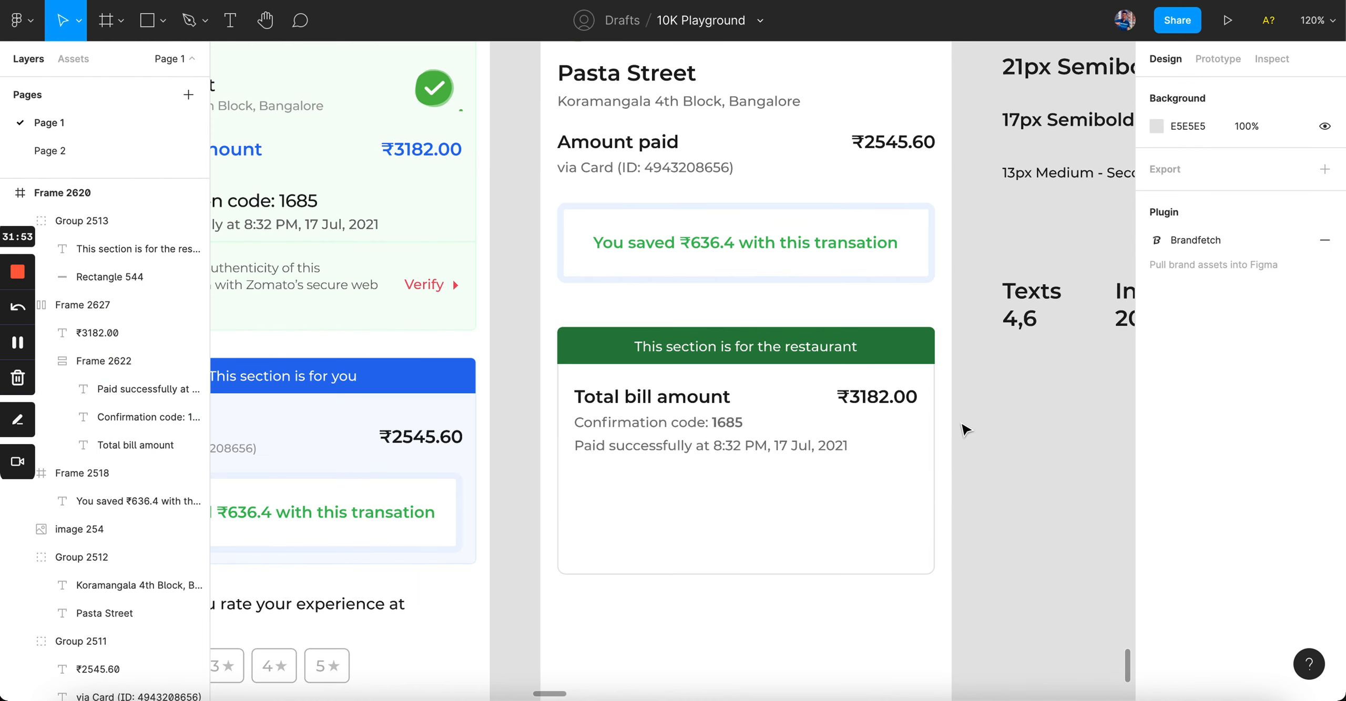
{"action": "left_click", "coordinate": [885, 427]}
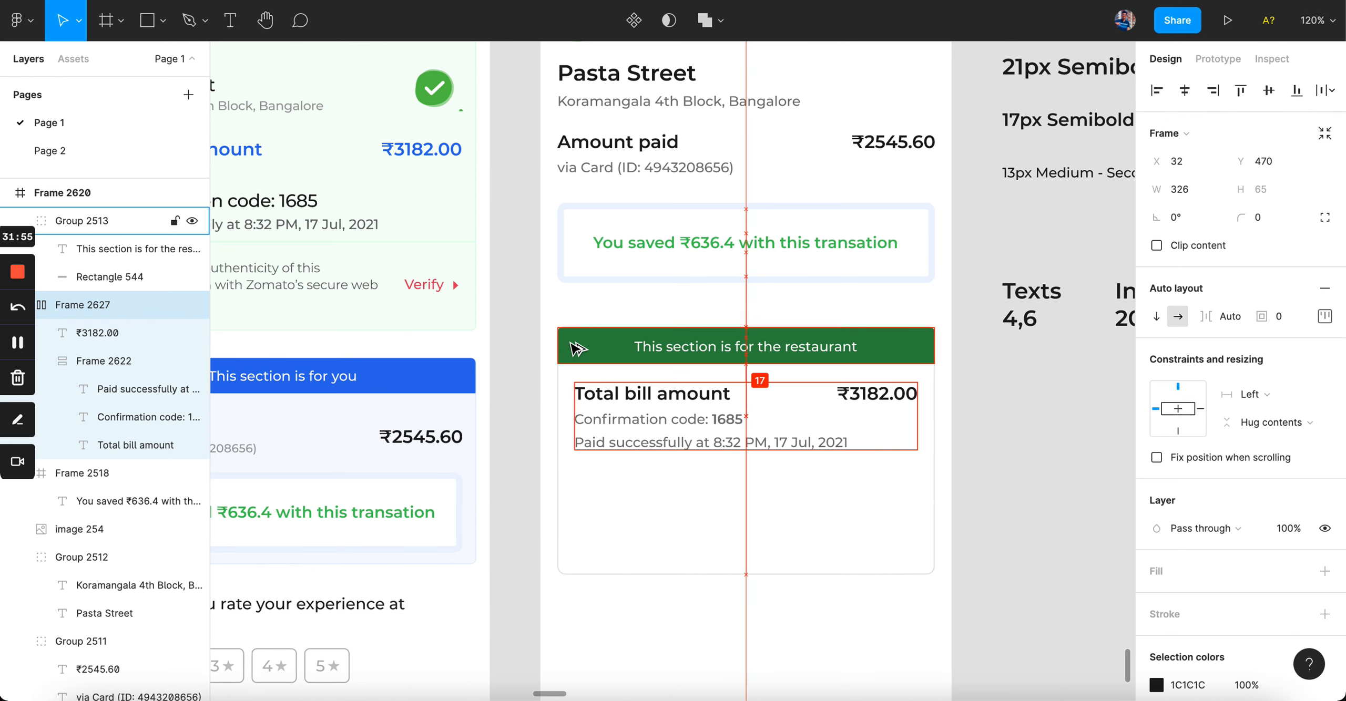
{"action": "left_click", "coordinate": [520, 354]}
{"action": "scroll", "coordinate": [520, 353], "scroll_direction": "down", "scroll_amount": 3}
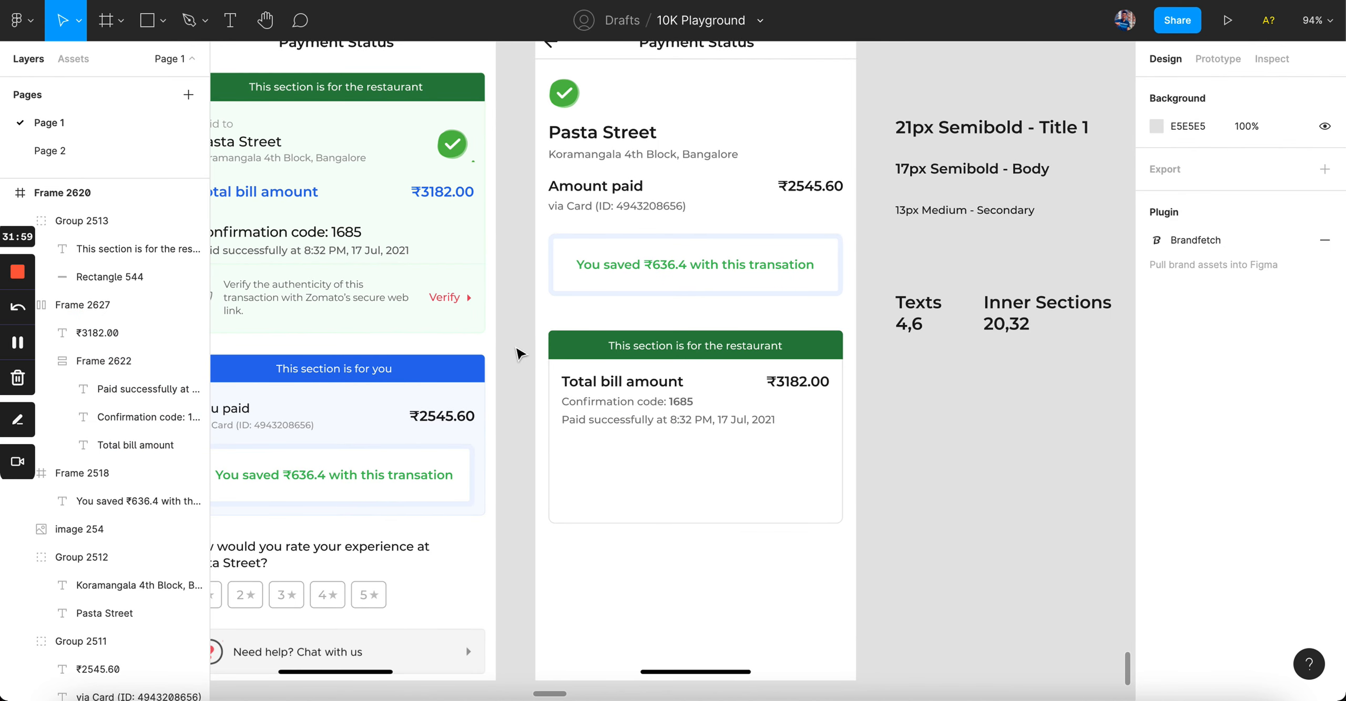
{"action": "scroll", "coordinate": [752, 392], "scroll_direction": "up", "scroll_amount": 3}
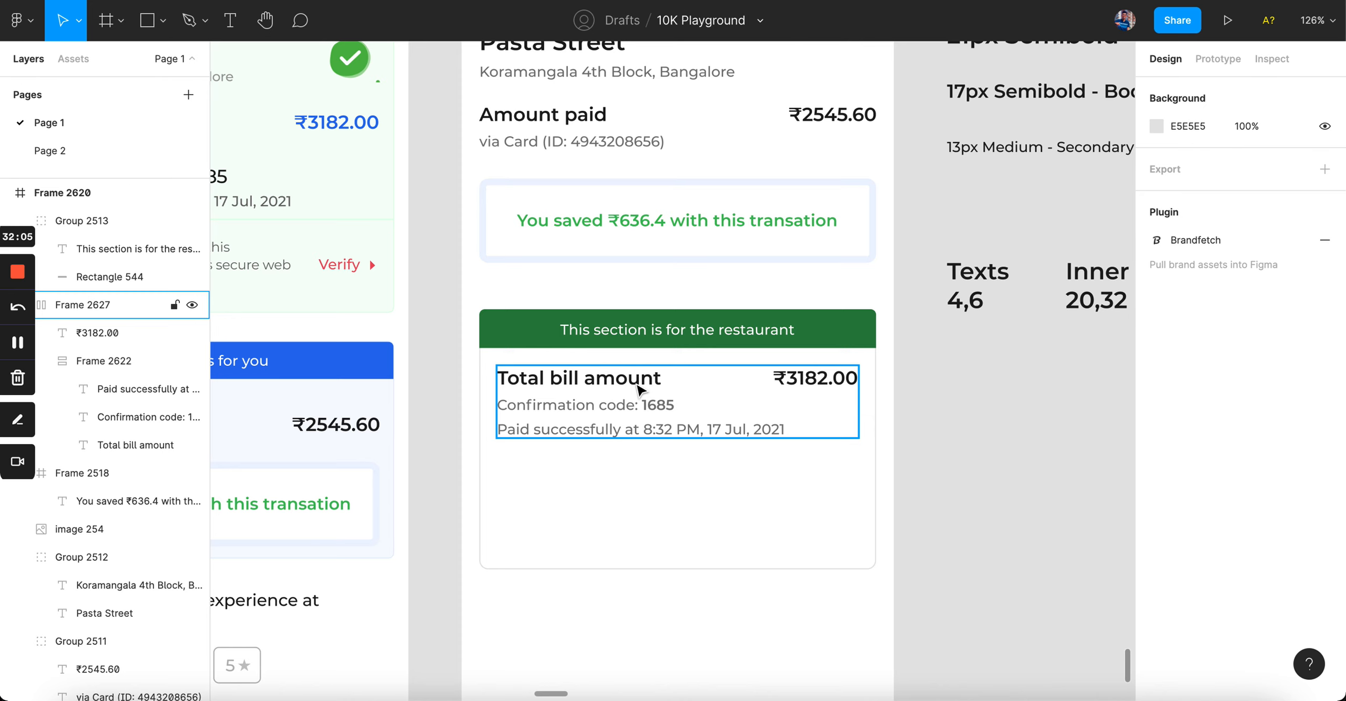
{"action": "scroll", "coordinate": [639, 390], "scroll_direction": "up", "scroll_amount": 3}
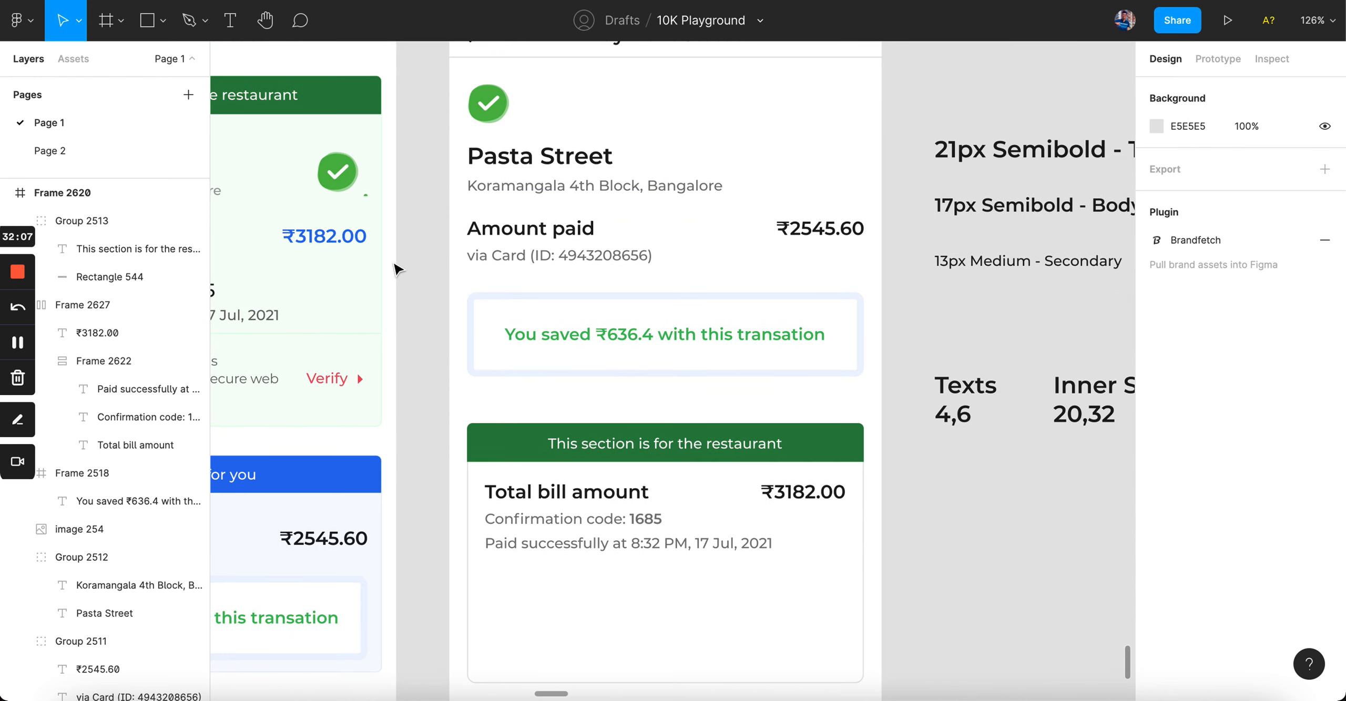
{"action": "left_click", "coordinate": [541, 255]}
{"action": "left_click_drag", "start_coordinate": [542, 255], "coordinate": [541, 242]}
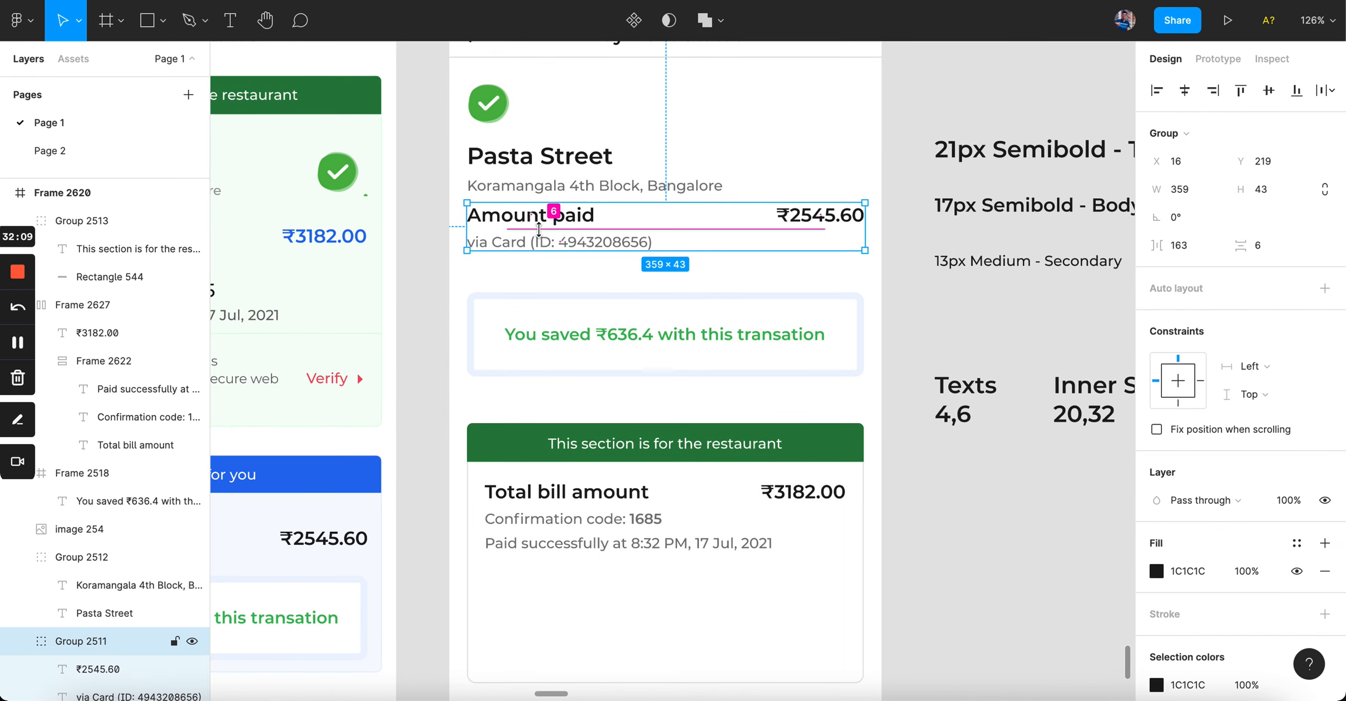
{"action": "left_click", "coordinate": [443, 261]}
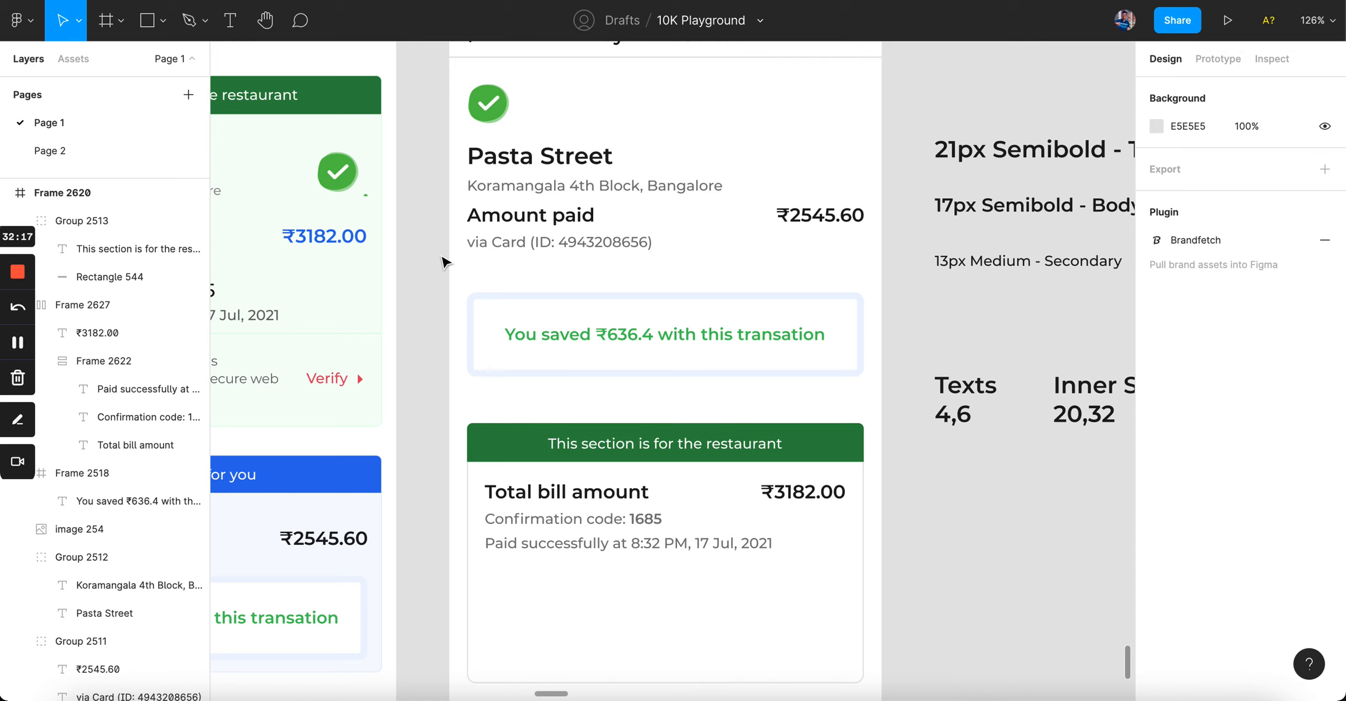
{"action": "key", "text": "ctrl+z"}
{"action": "left_click", "coordinate": [444, 261]}
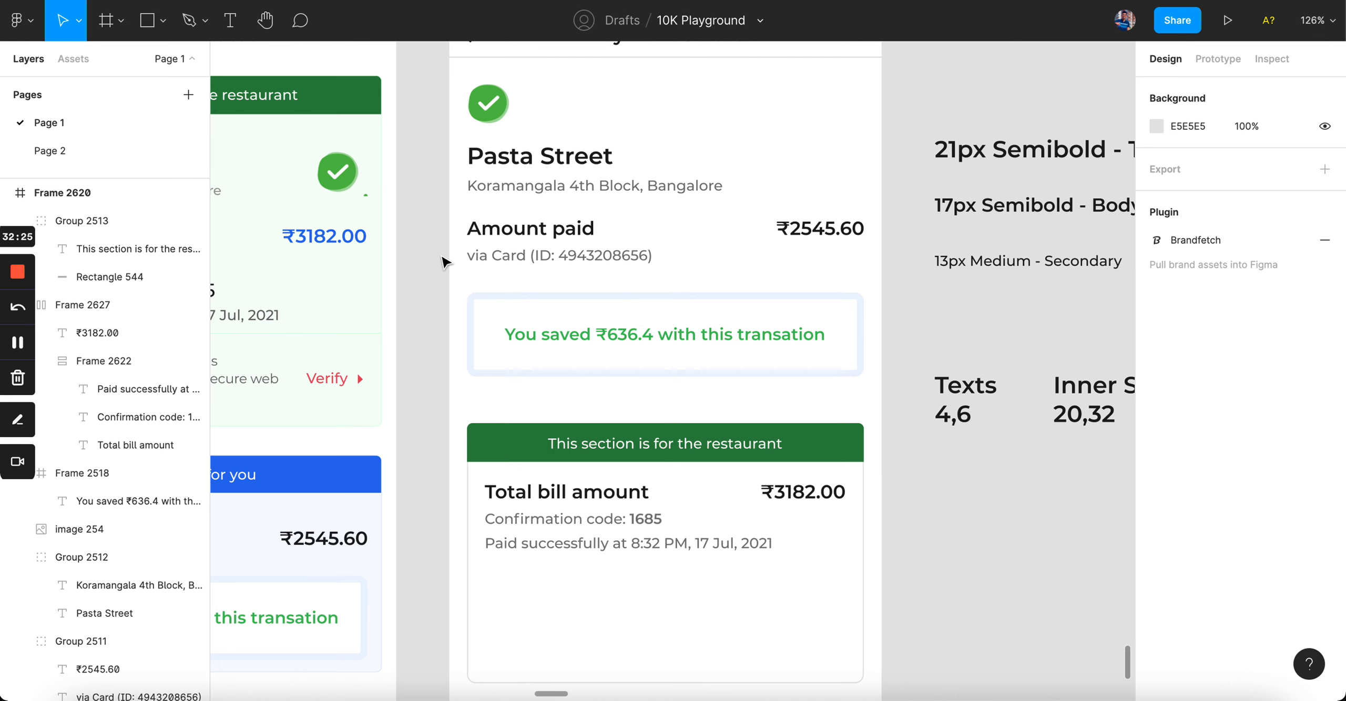
{"action": "scroll", "coordinate": [443, 262], "scroll_direction": "down", "scroll_amount": 3}
{"action": "left_click", "coordinate": [597, 437]}
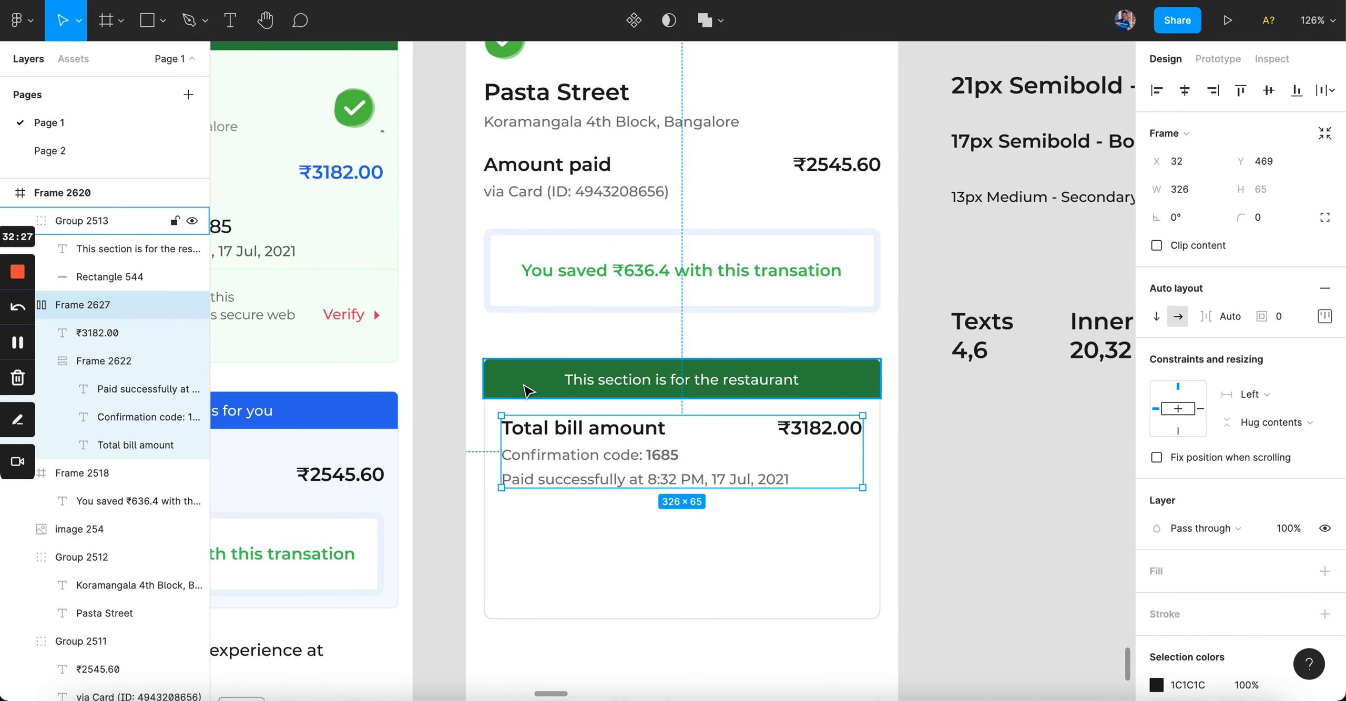
{"action": "left_click", "coordinate": [397, 395]}
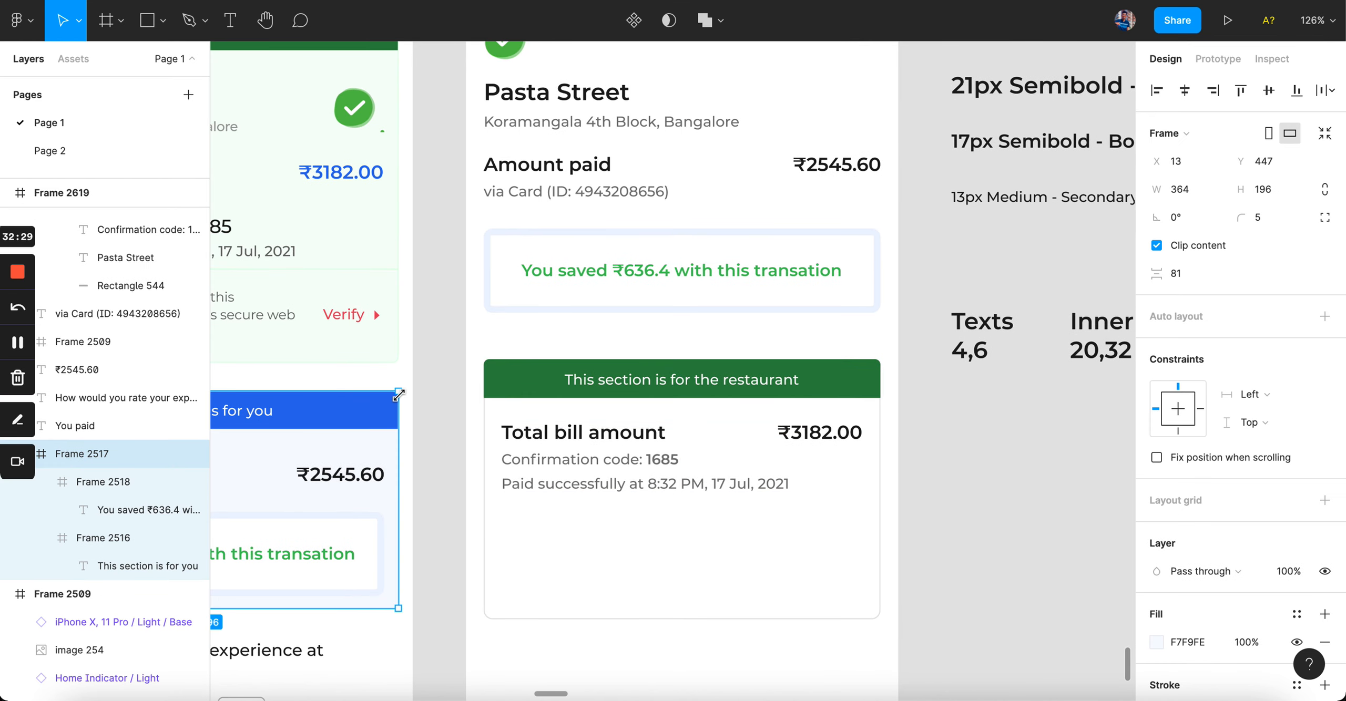
{"action": "scroll", "coordinate": [925, 316], "scroll_direction": "right", "scroll_amount": 5}
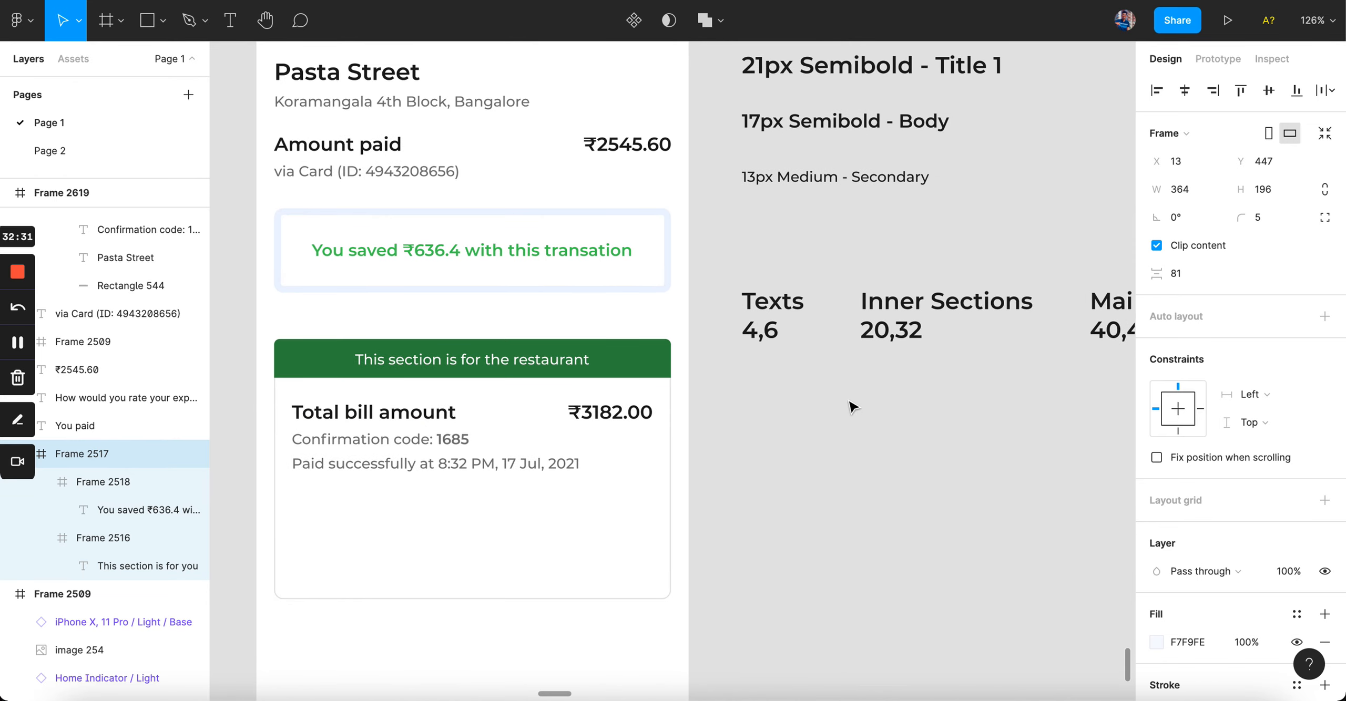
{"action": "left_click", "coordinate": [906, 333]}
{"action": "left_click", "coordinate": [455, 438]}
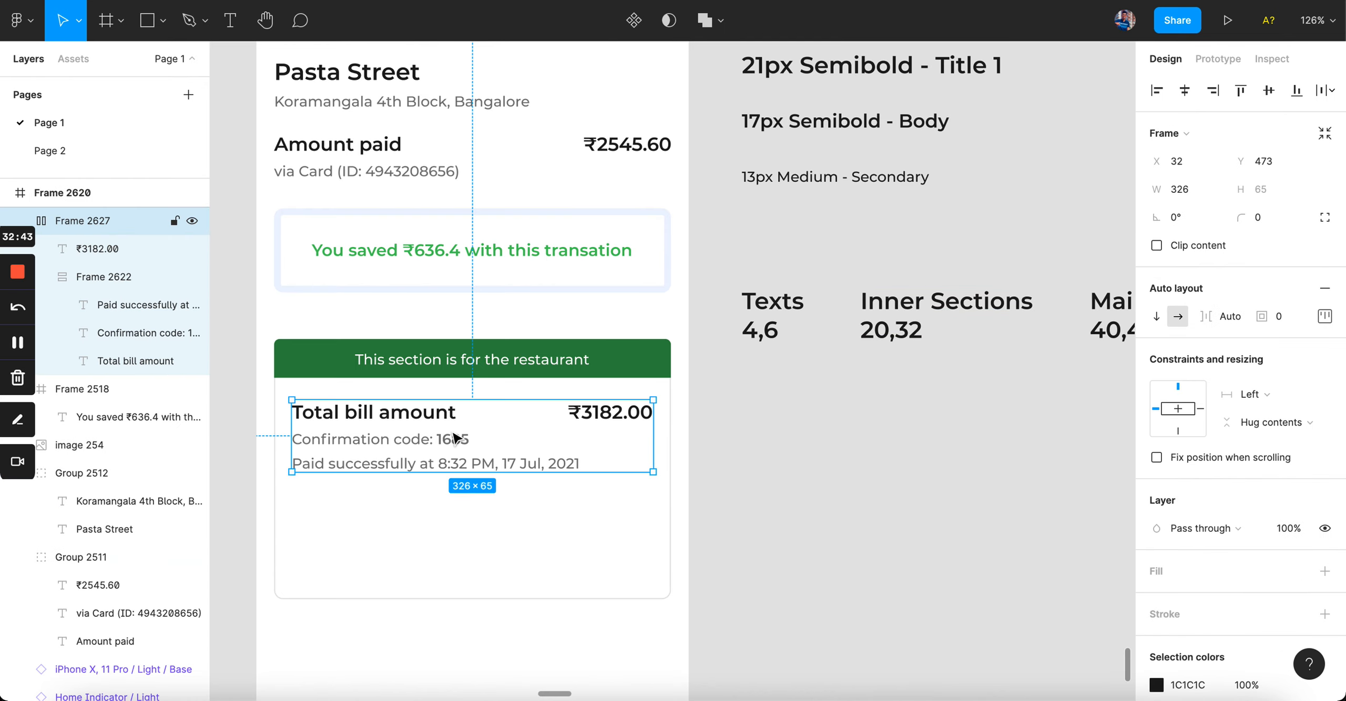
{"action": "left_click", "coordinate": [846, 431]}
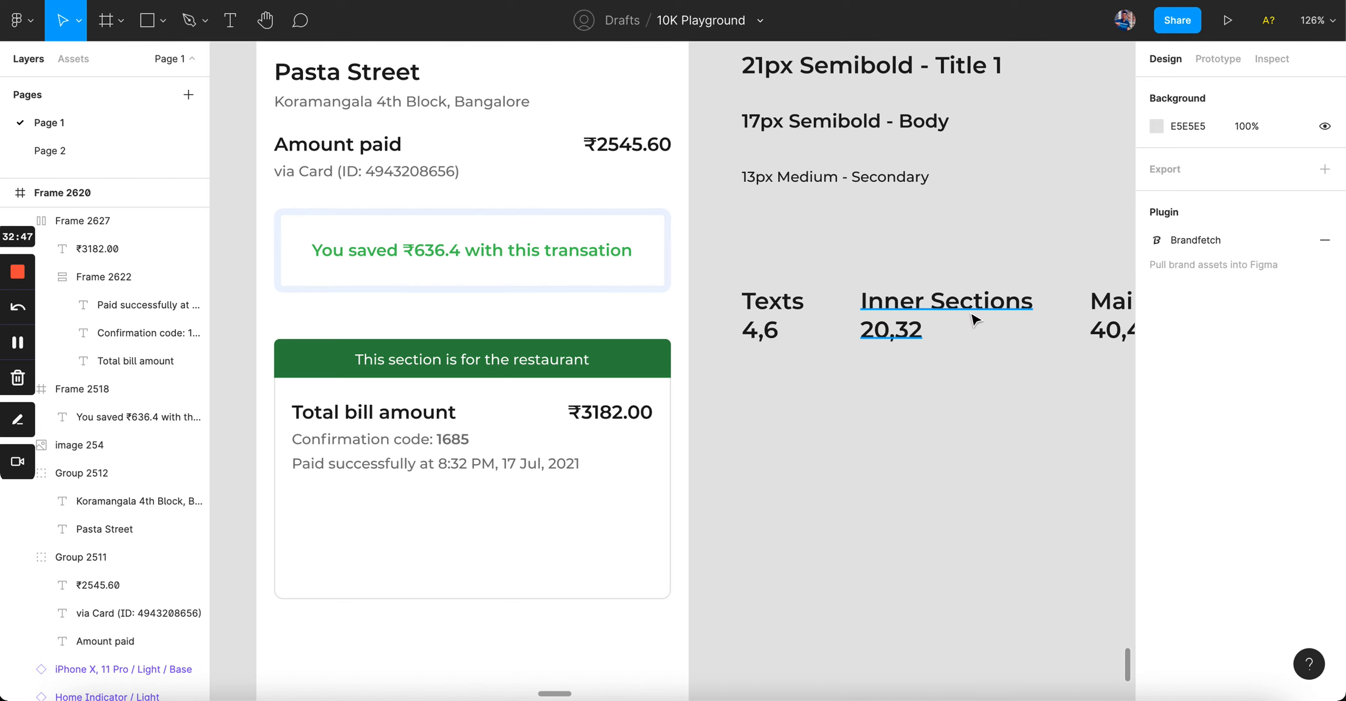
{"action": "double_click", "coordinate": [902, 334]}
{"action": "key", "text": "Left"}
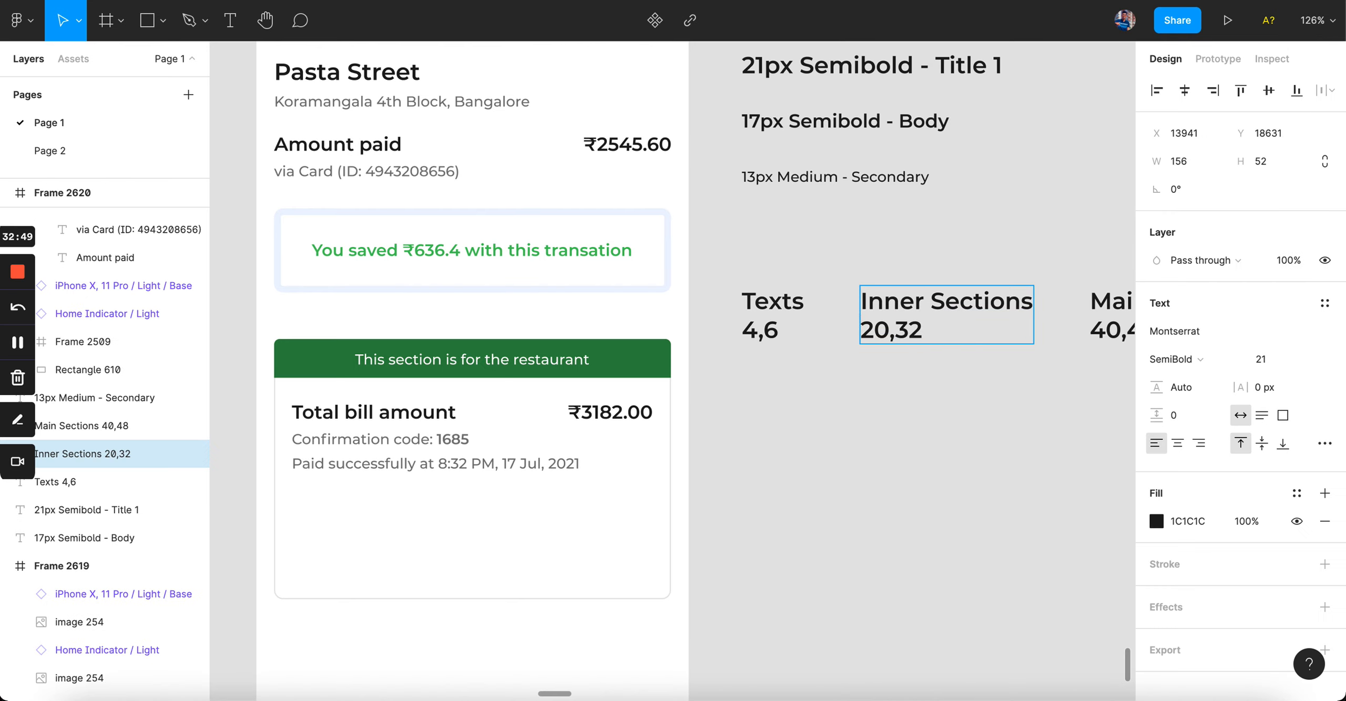
{"action": "type", "text": "16,"}
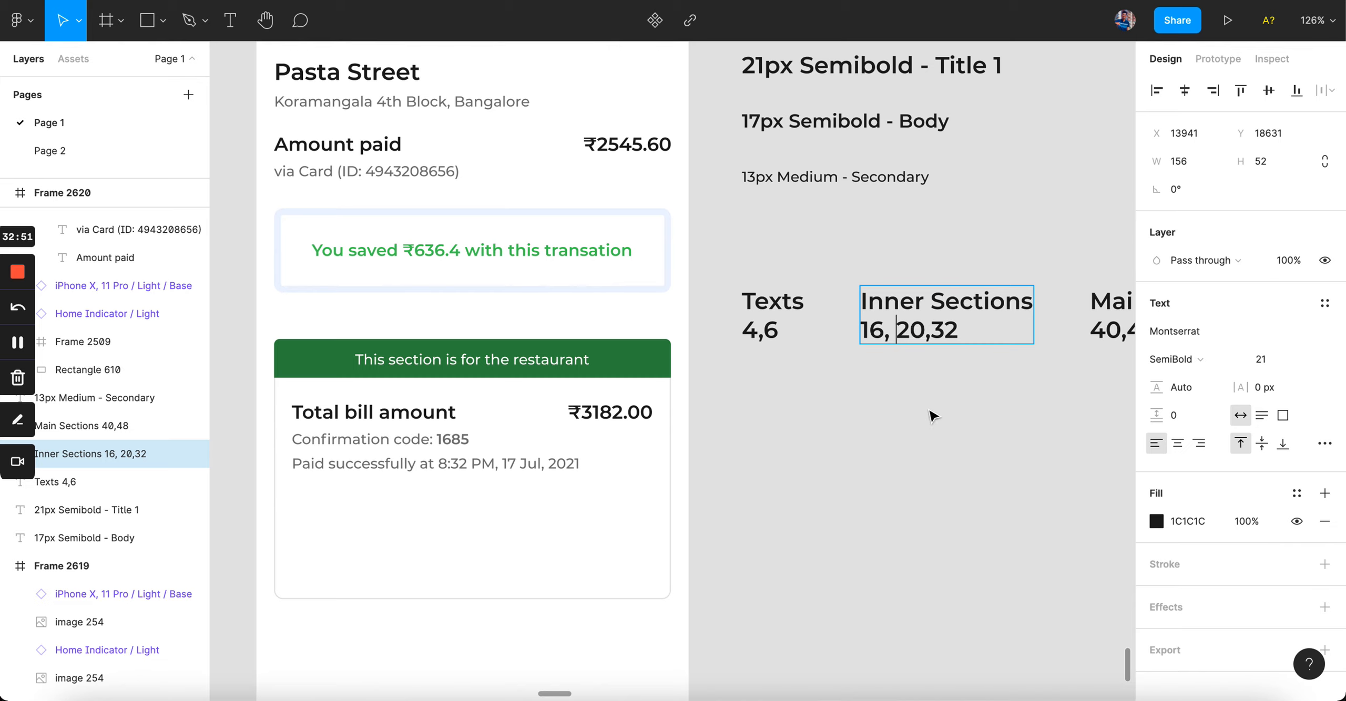
{"action": "key", "text": "BackSpace"}
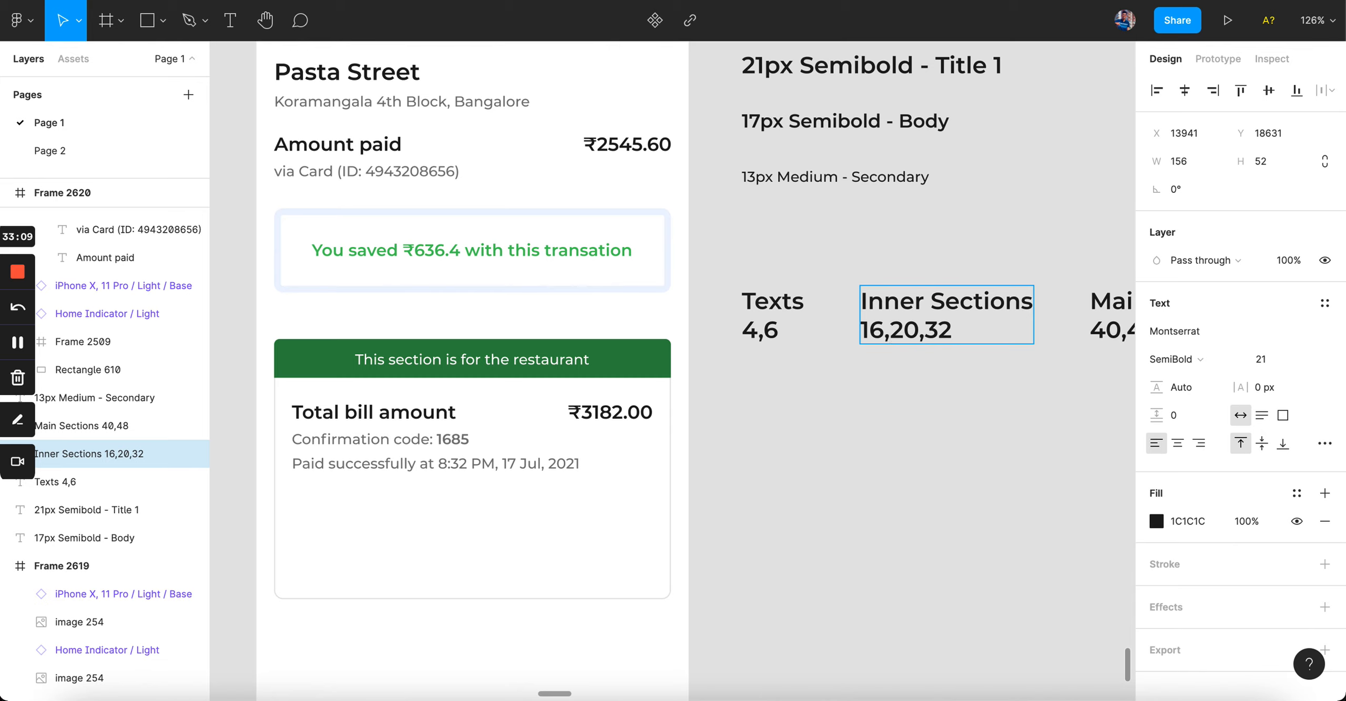
{"action": "key", "text": "BackSpace"}
{"action": "key", "text": "BackSpace"}
{"action": "key", "text": "BackSpace"}
{"action": "key", "text": "BackSpace"}
{"action": "key", "text": "Return"}
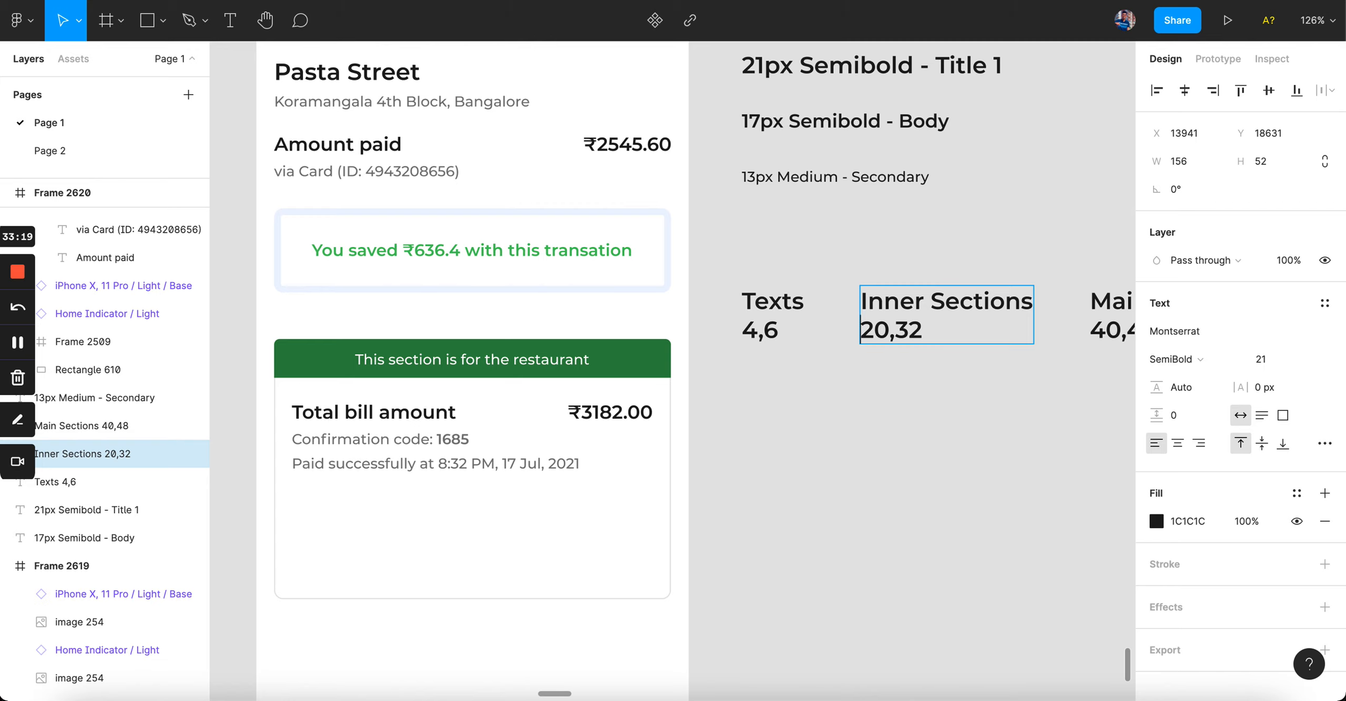
Step: Frame the shield icon, verify description, Verify label and arrow together with Ctrl+Alt+G
{"action": "left_click", "coordinate": [941, 547]}
{"action": "scroll", "coordinate": [941, 547], "scroll_direction": "left", "scroll_amount": 3}
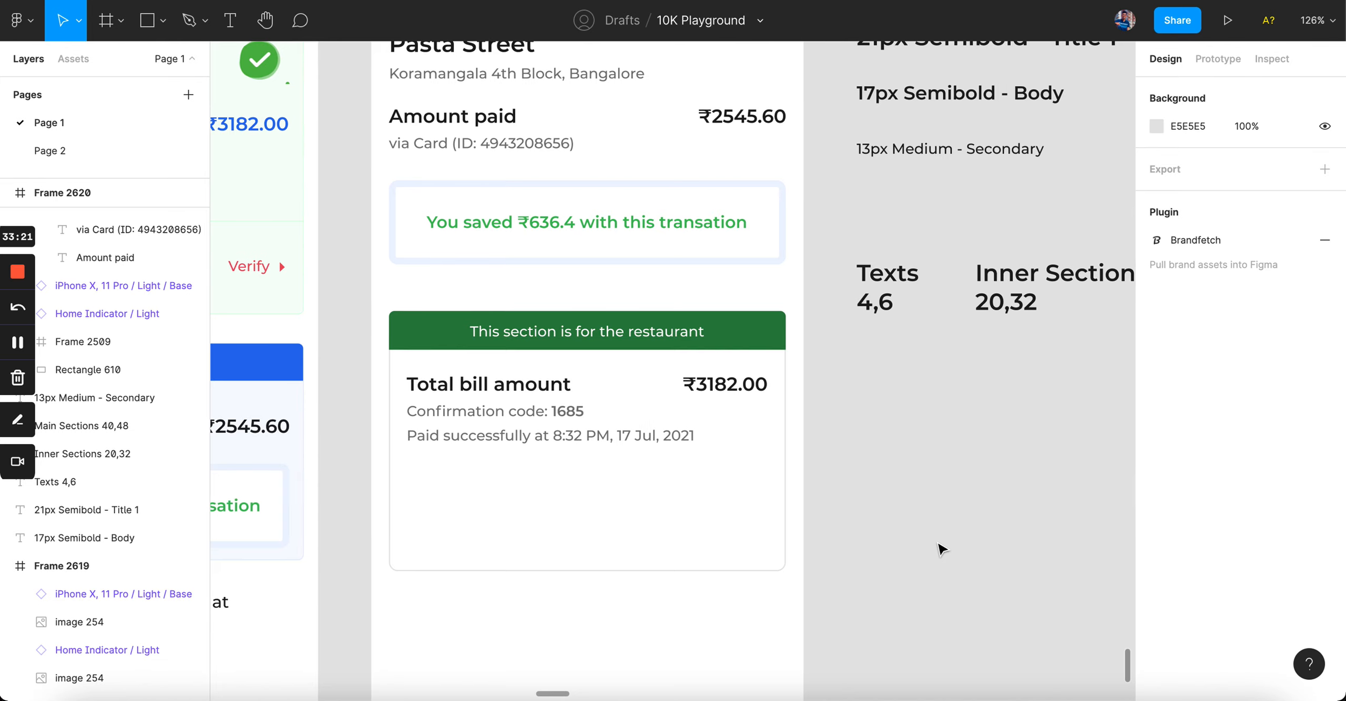
{"action": "scroll", "coordinate": [883, 530], "scroll_direction": "left", "scroll_amount": 5}
{"action": "scroll", "coordinate": [883, 530], "scroll_direction": "left", "scroll_amount": 4}
{"action": "left_click", "coordinate": [451, 171], "text": "super"}
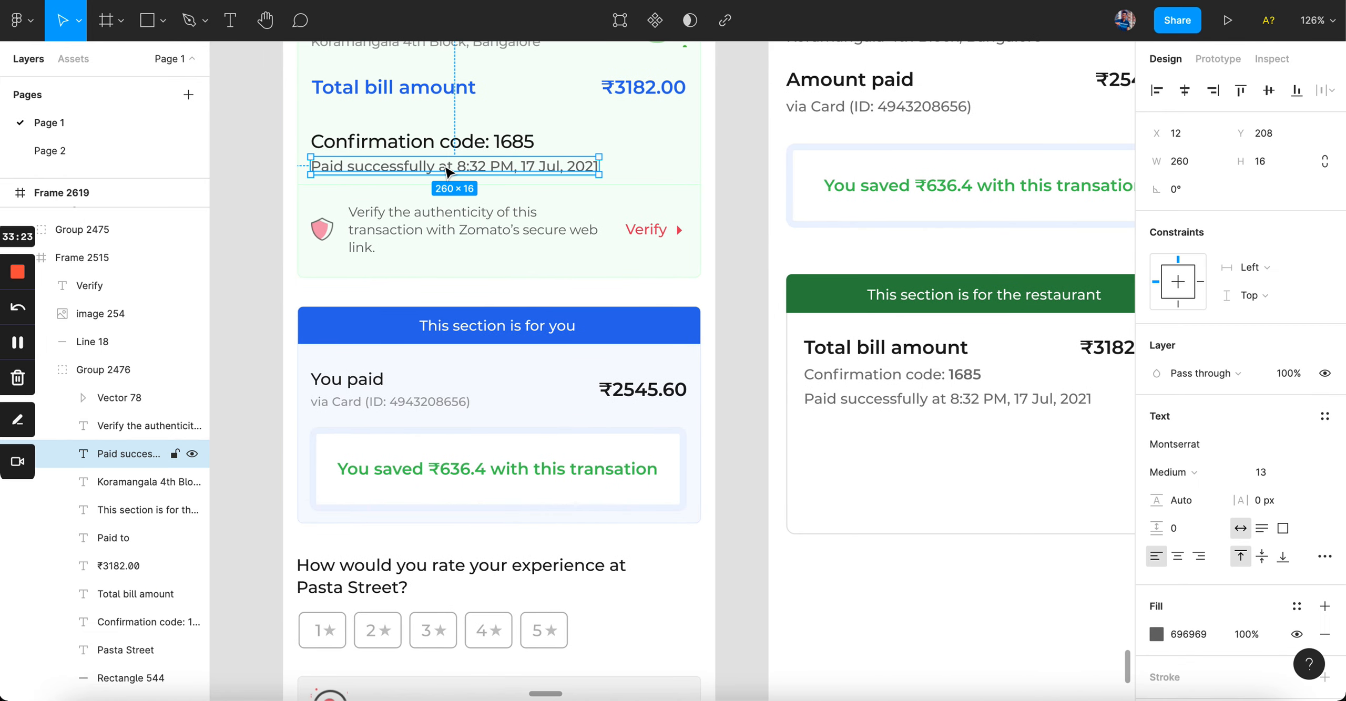
{"action": "left_click", "coordinate": [431, 234], "text": "super"}
{"action": "left_click", "coordinate": [322, 229], "text": "shift"}
{"action": "left_click", "coordinate": [647, 229], "text": "shift"}
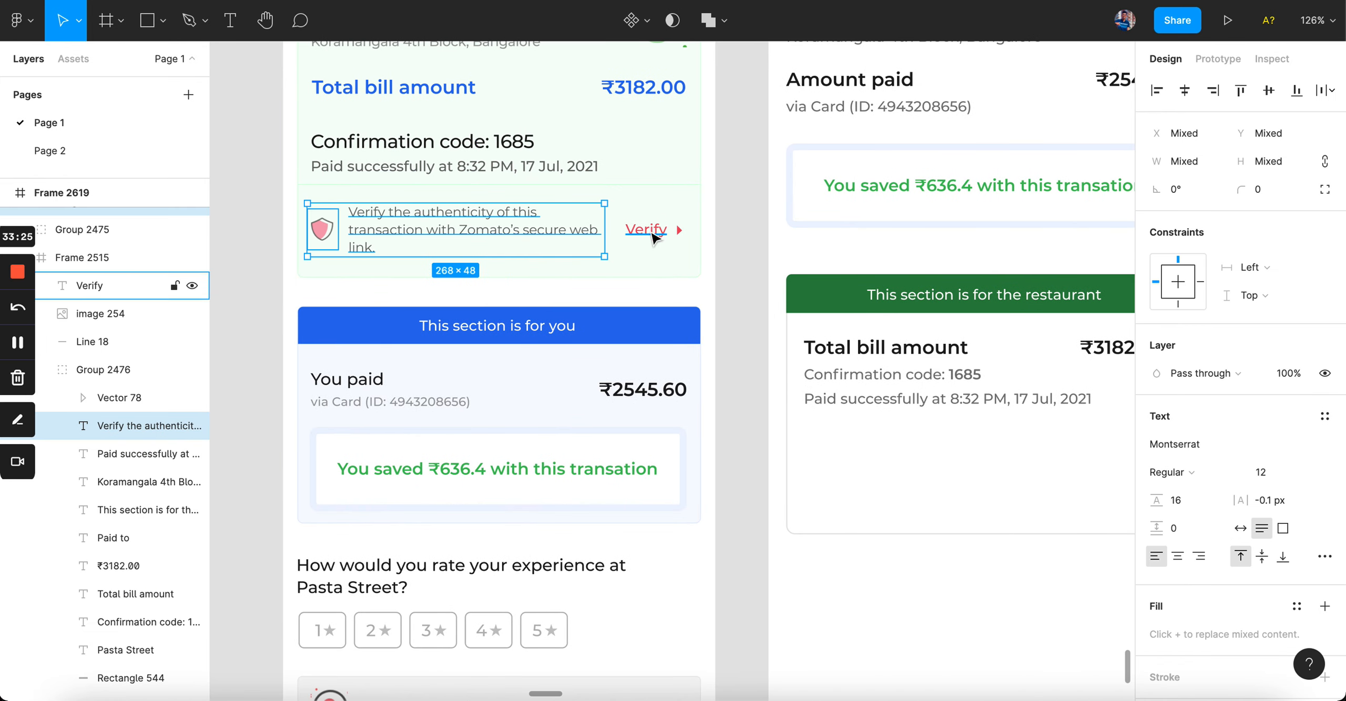
{"action": "left_click", "coordinate": [679, 230], "text": "shift"}
{"action": "key", "text": "shift+a"}
{"action": "scroll", "coordinate": [683, 230], "scroll_direction": "down", "scroll_amount": 4}
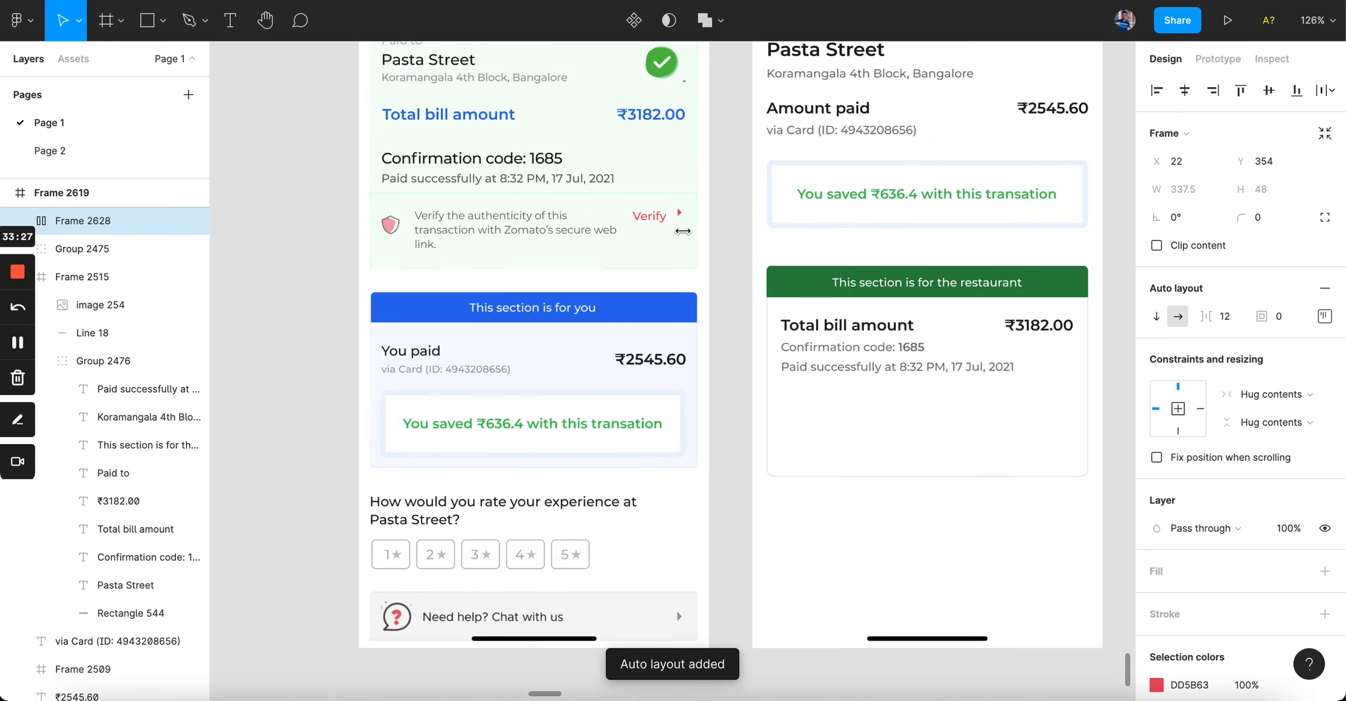
{"action": "key", "text": "super+z"}
{"action": "key", "text": "super+alt+g"}
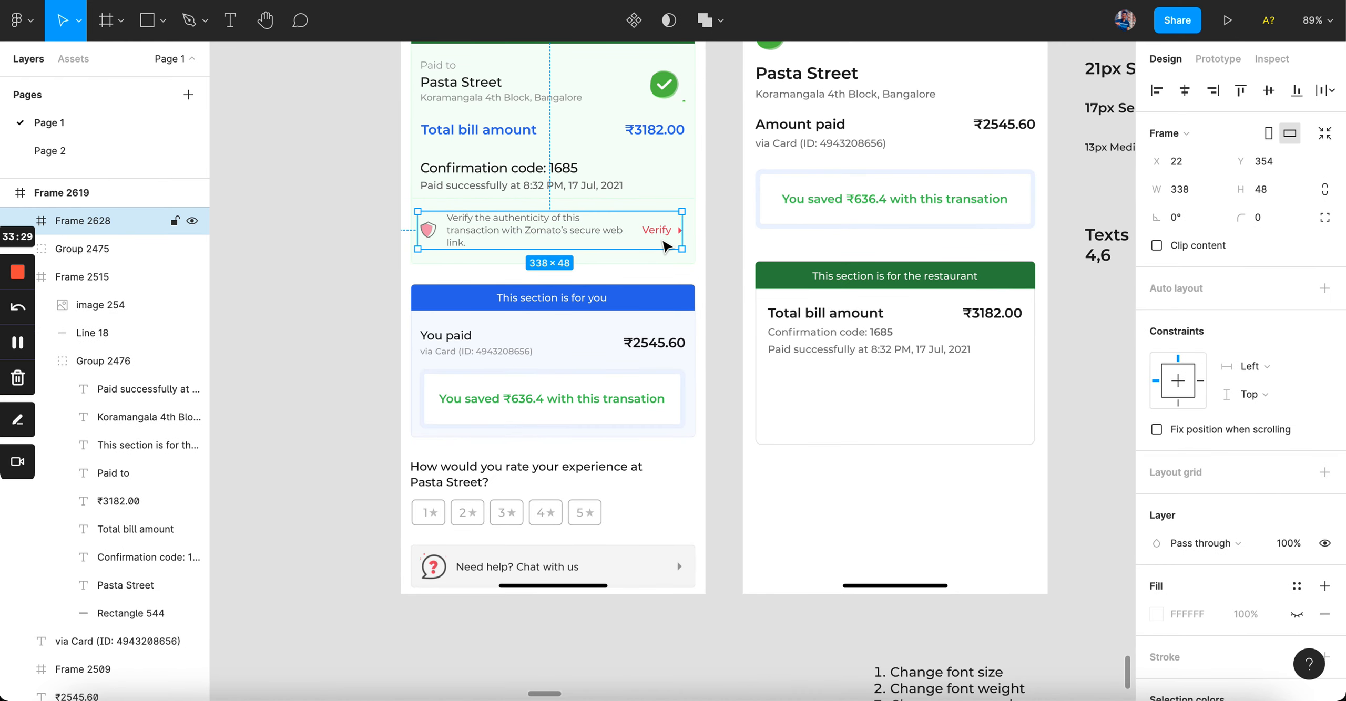
Step: Move the verify row into the restaurant card below the bill details
{"action": "left_click_drag", "start_coordinate": [532, 232], "coordinate": [868, 393]}
{"action": "scroll", "coordinate": [872, 481], "scroll_direction": "up", "scroll_amount": 5}
{"action": "scroll", "coordinate": [868, 393], "scroll_direction": "down", "scroll_amount": 3}
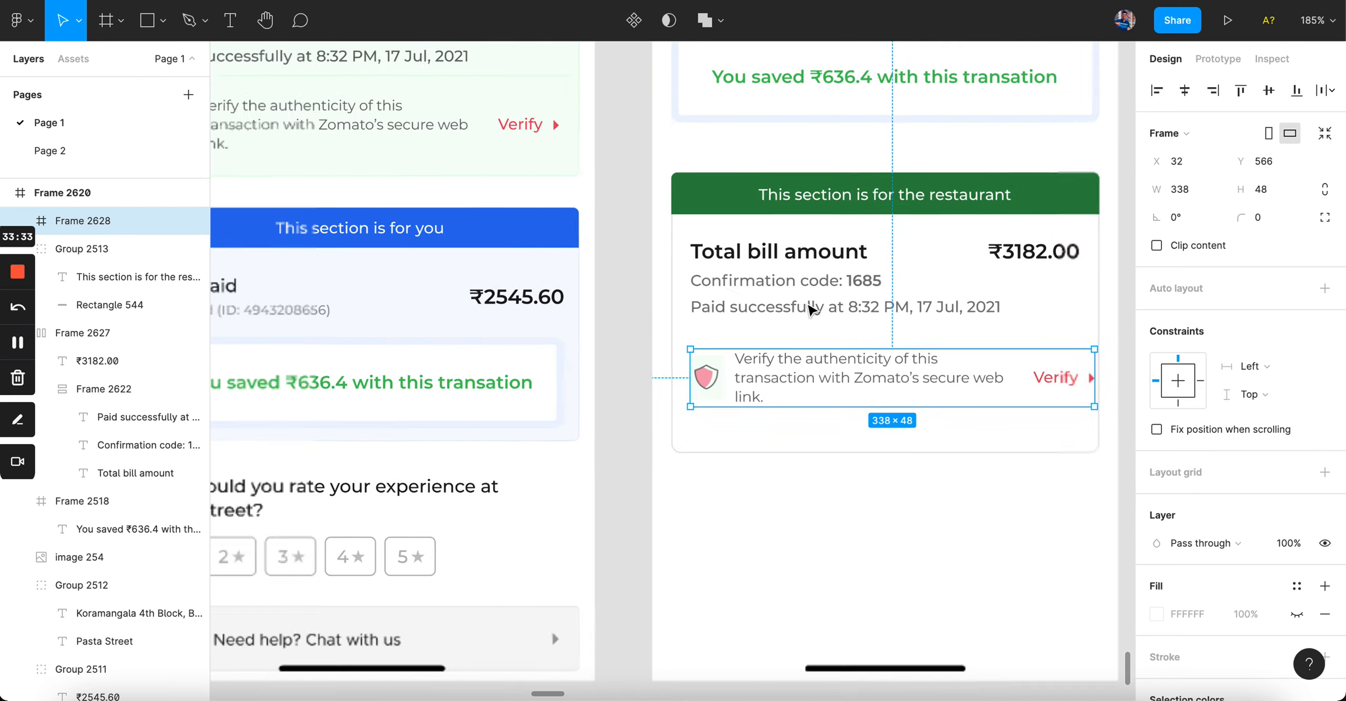
{"action": "scroll", "coordinate": [757, 394], "scroll_direction": "up", "scroll_amount": 3}
{"action": "scroll", "coordinate": [754, 394], "scroll_direction": "down", "scroll_amount": 4}
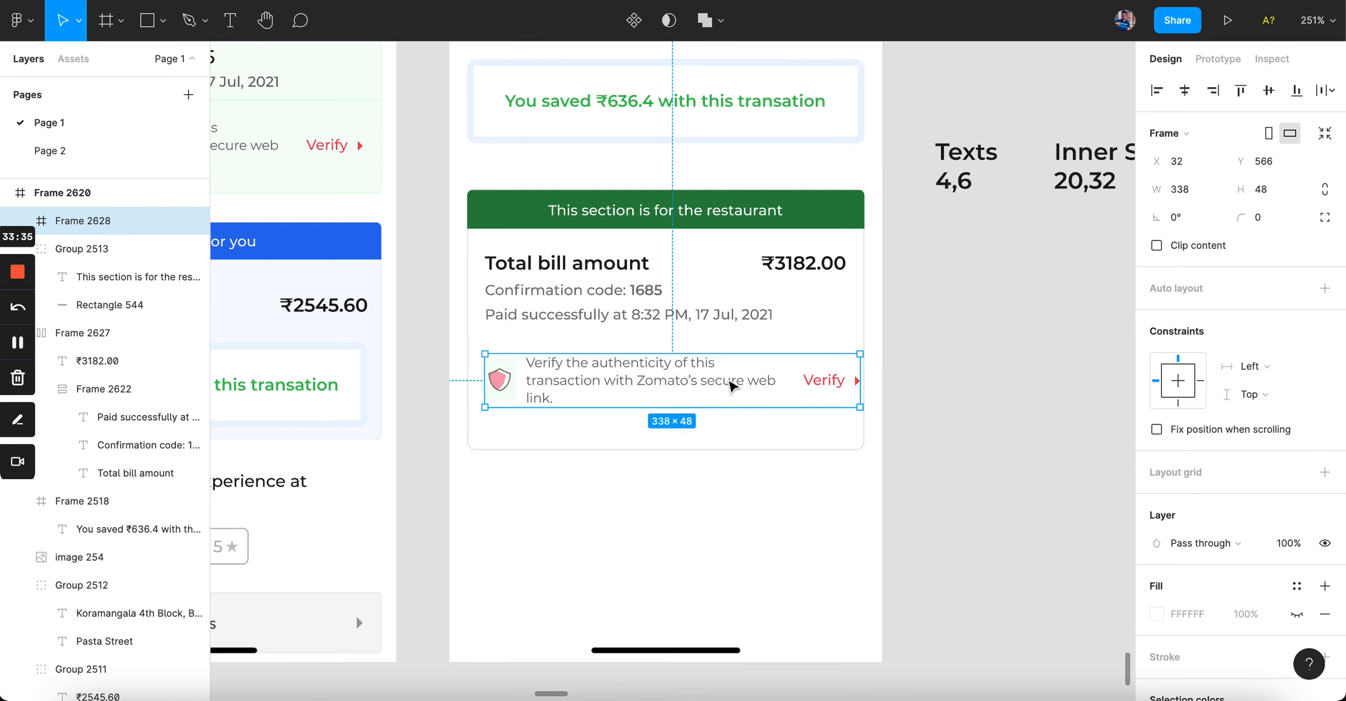
{"action": "left_click", "coordinate": [751, 489]}
Step: Compare the verify text with the Paid successfully line and lower its font size
{"action": "double_click", "coordinate": [647, 387]}
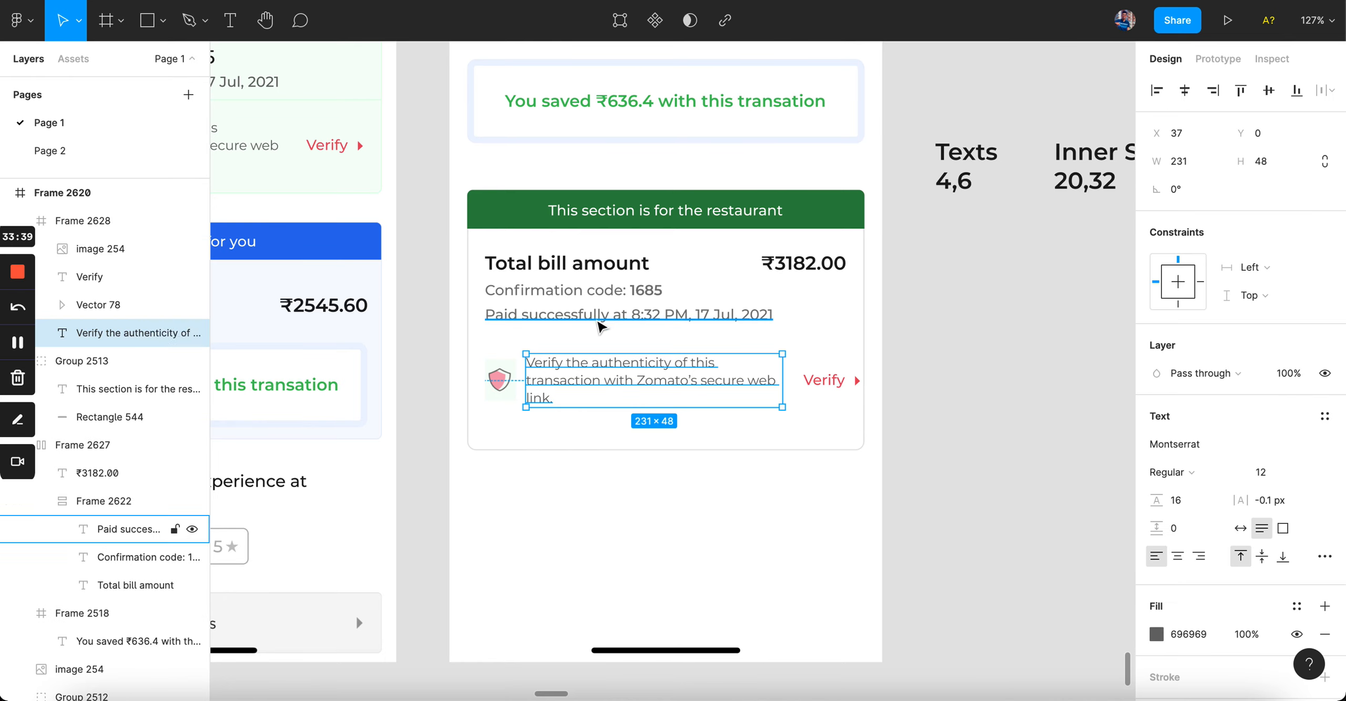
{"action": "left_click", "coordinate": [599, 320]}
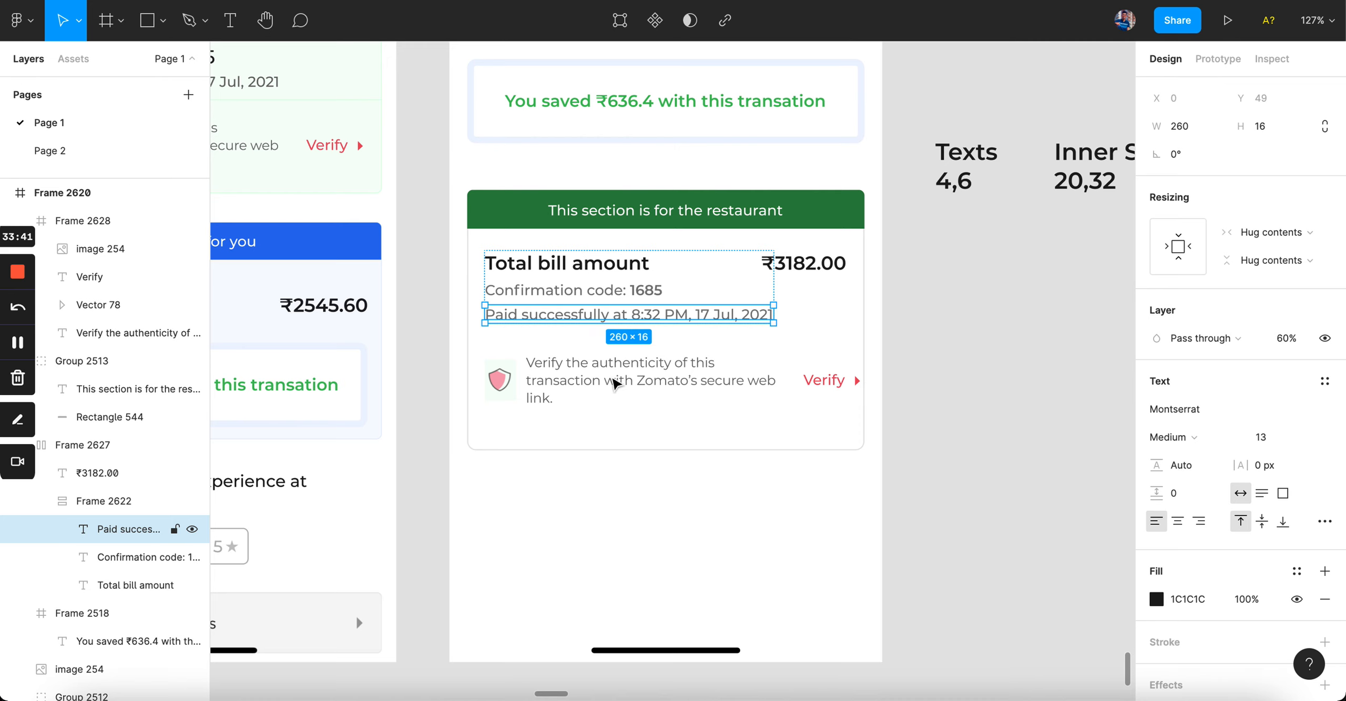
{"action": "left_click", "coordinate": [615, 382]}
{"action": "left_click", "coordinate": [592, 317]}
{"action": "left_click", "coordinate": [598, 485]}
{"action": "left_click", "coordinate": [581, 324]}
{"action": "scroll", "coordinate": [580, 330], "scroll_direction": "up", "scroll_amount": 3}
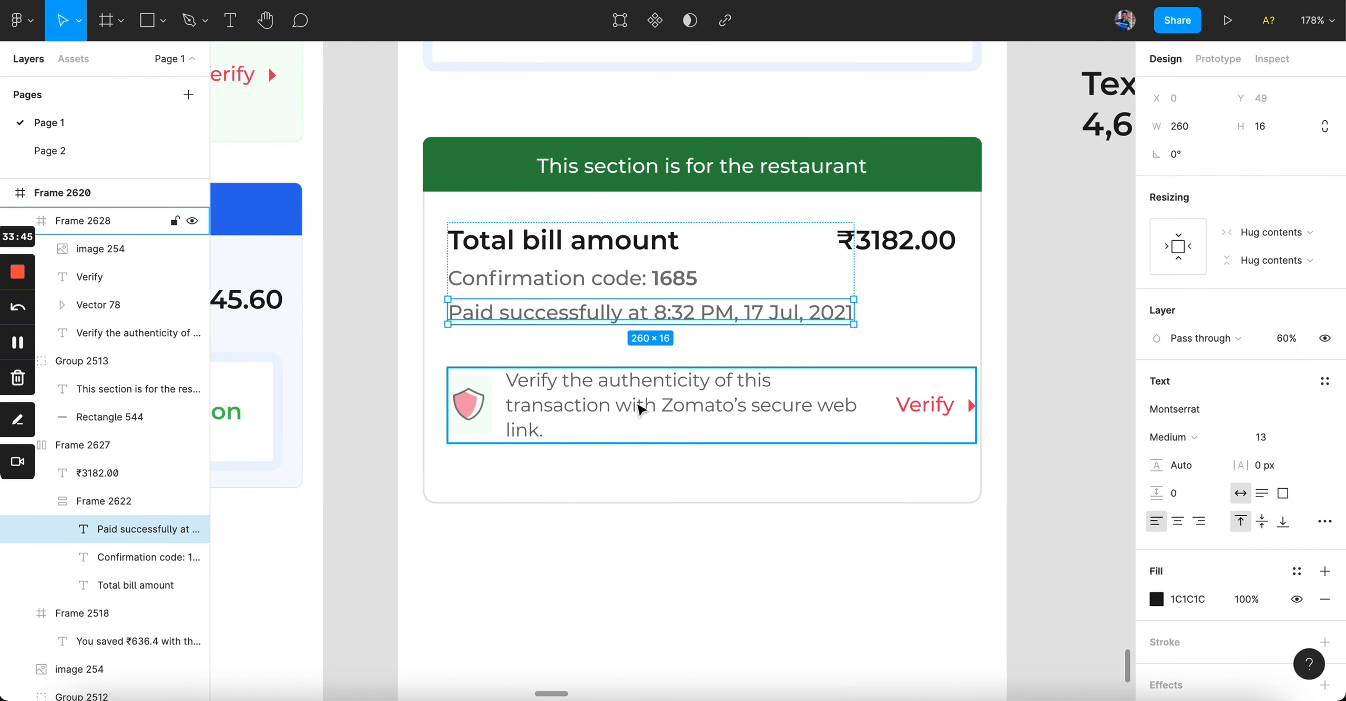
{"action": "left_click", "coordinate": [610, 415]}
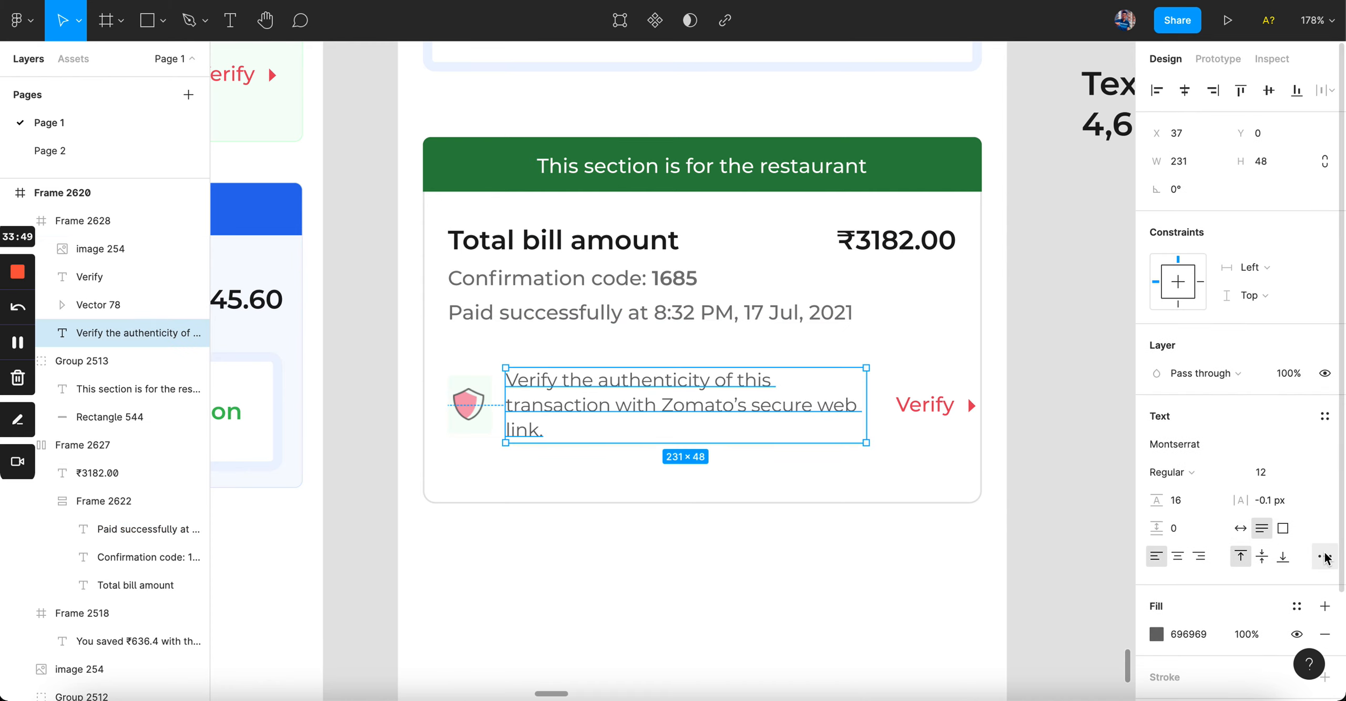
{"action": "left_click", "coordinate": [784, 310], "text": "super"}
{"action": "left_click", "coordinate": [799, 403], "text": "super"}
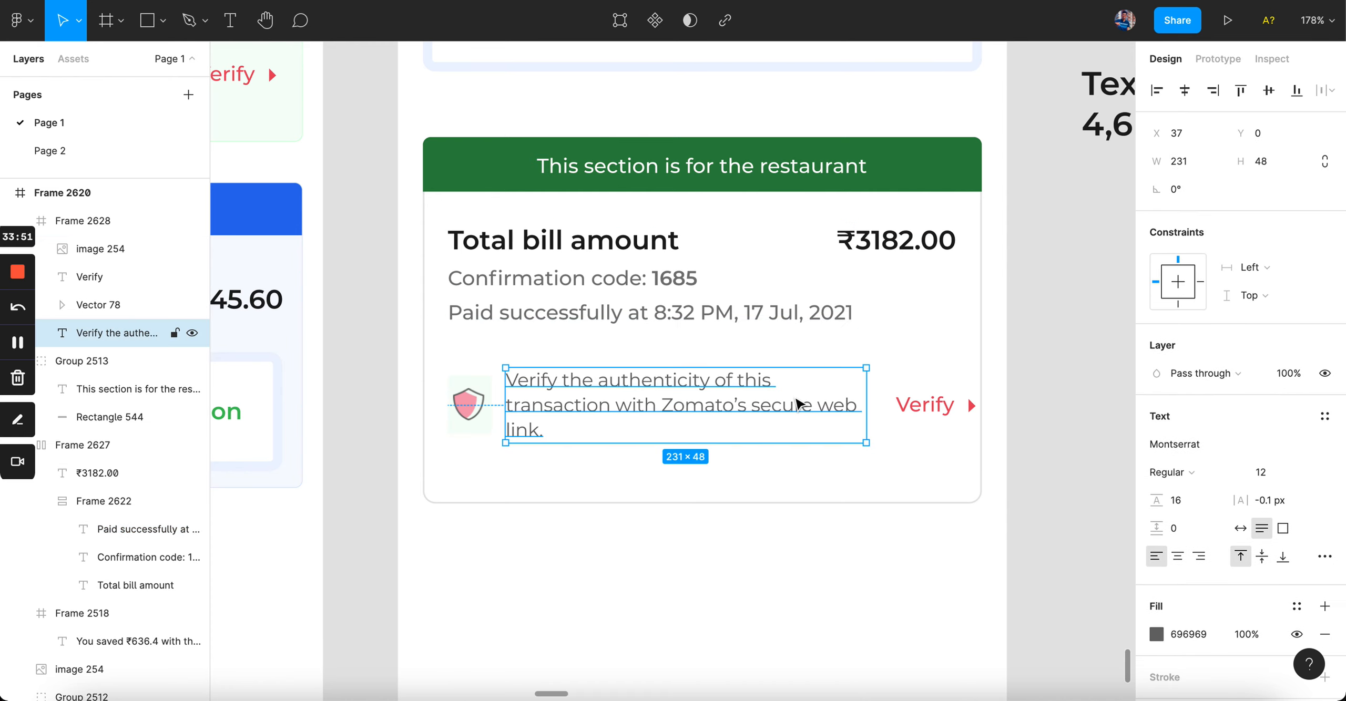
{"action": "left_click", "coordinate": [1264, 472]}
{"action": "key", "text": "Down"}
{"action": "key", "text": "Down"}
Step: Set the verify description text to Medium font weight
{"action": "left_click", "coordinate": [710, 644]}
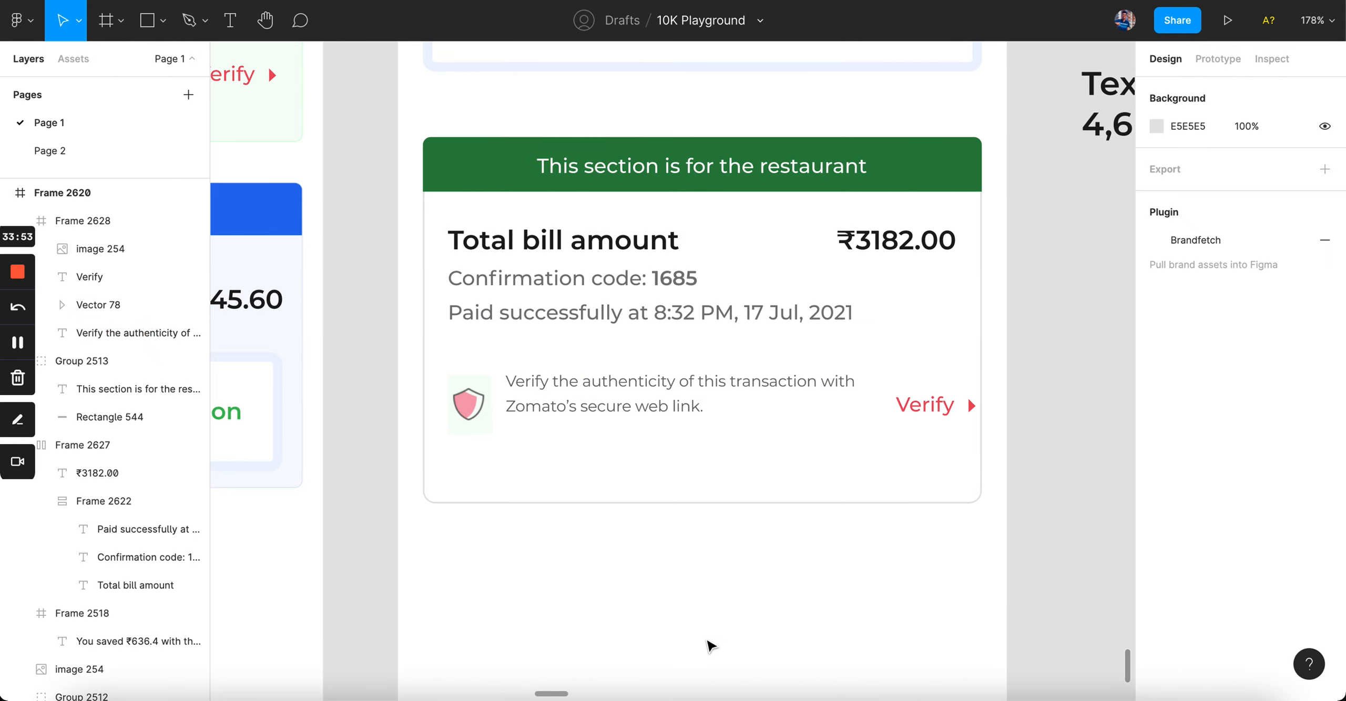
{"action": "left_click", "coordinate": [715, 405], "text": "super"}
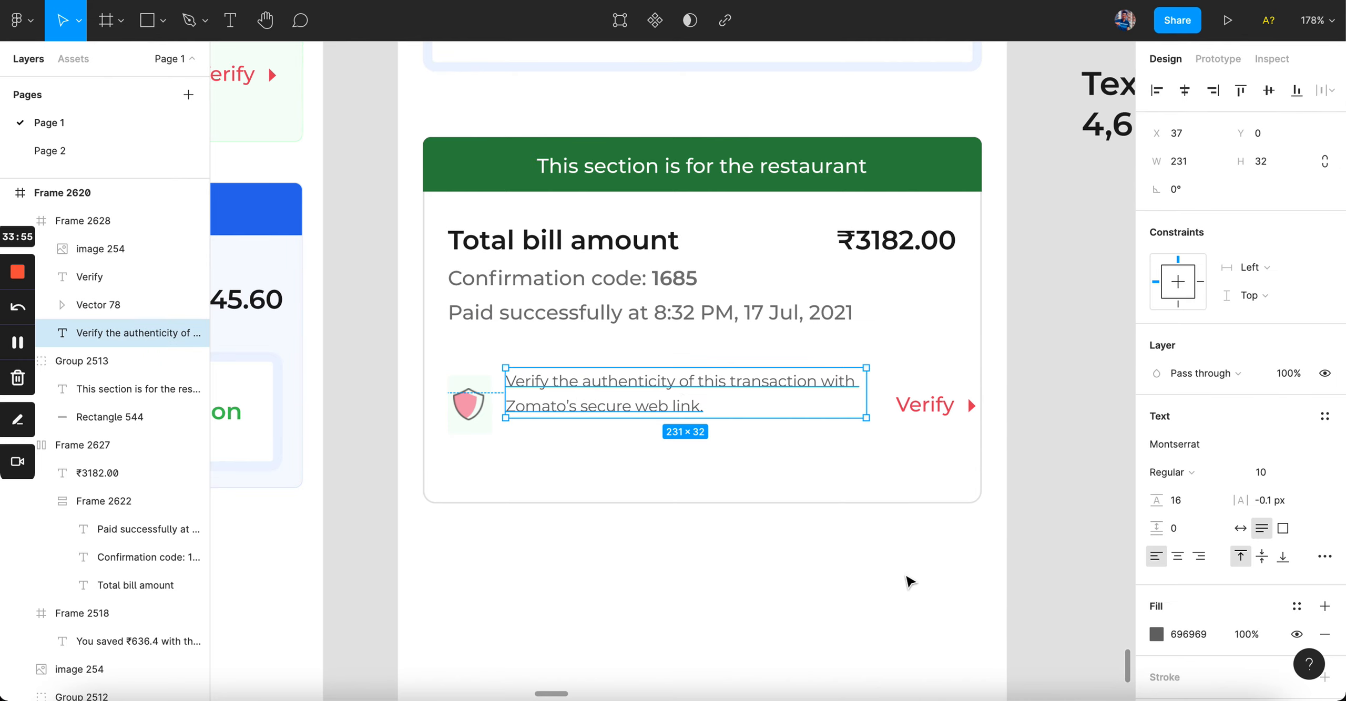
{"action": "left_click", "coordinate": [907, 582]}
{"action": "left_click", "coordinate": [619, 413], "text": "super"}
{"action": "left_click", "coordinate": [1171, 472]}
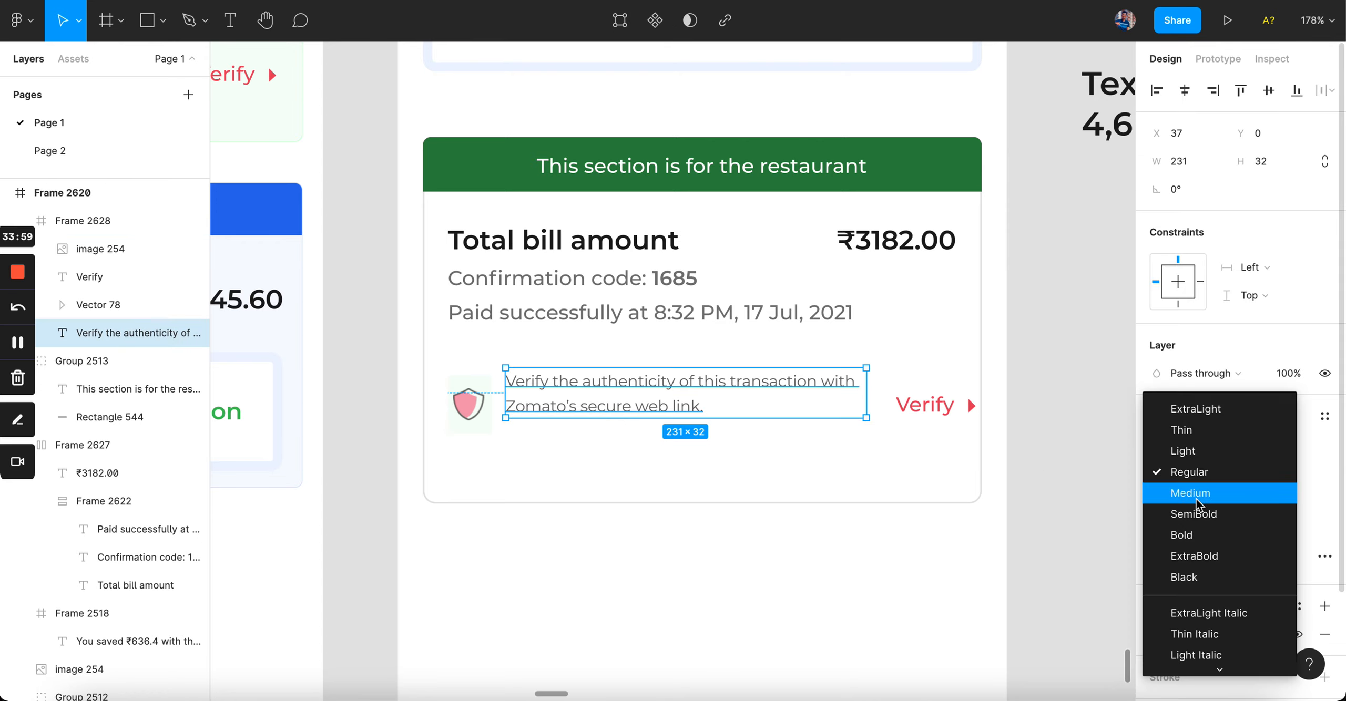
{"action": "left_click", "coordinate": [1190, 491]}
{"action": "left_click", "coordinate": [930, 586]}
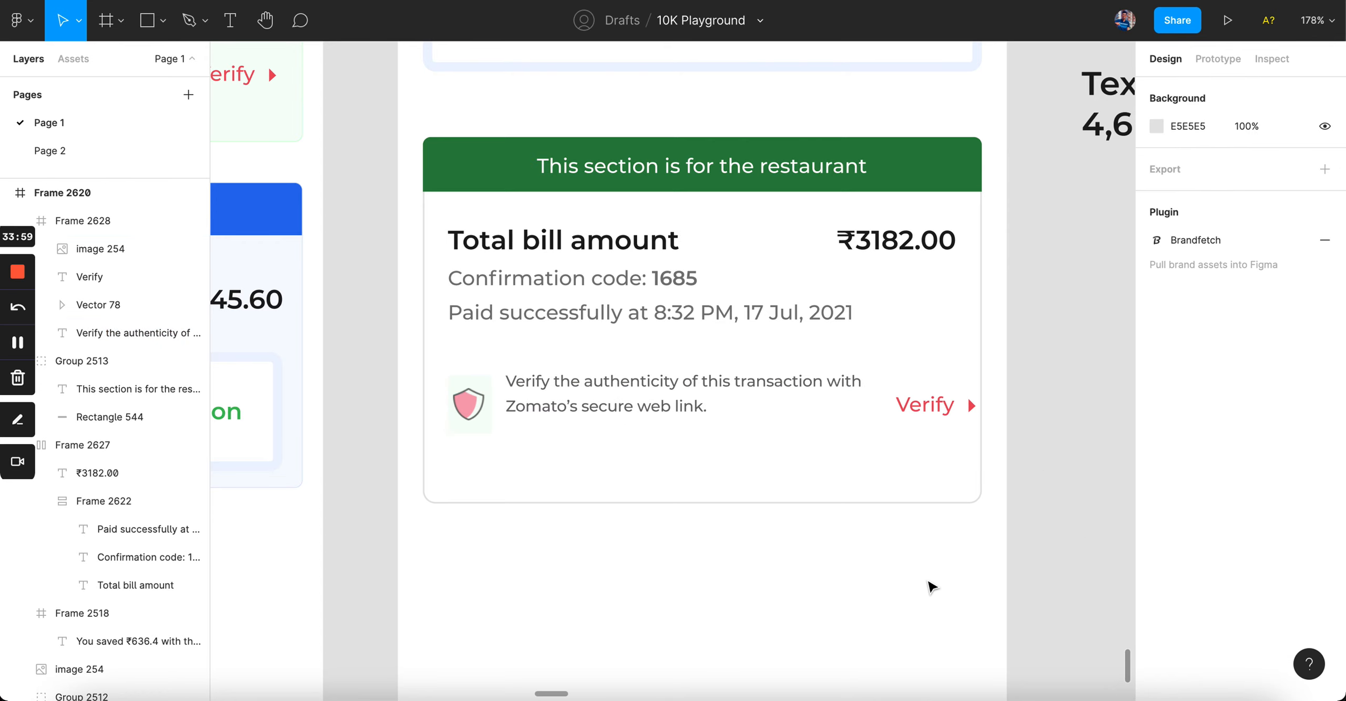
Step: Ungroup Frame 2628, then auto-layout the shield with its description, and Verify with its arrow
{"action": "left_click", "coordinate": [932, 415]}
{"action": "key", "text": "super+shift+g"}
{"action": "left_click", "coordinate": [1077, 347]}
{"action": "left_click", "coordinate": [684, 410]}
{"action": "left_click", "coordinate": [468, 402], "text": "shift"}
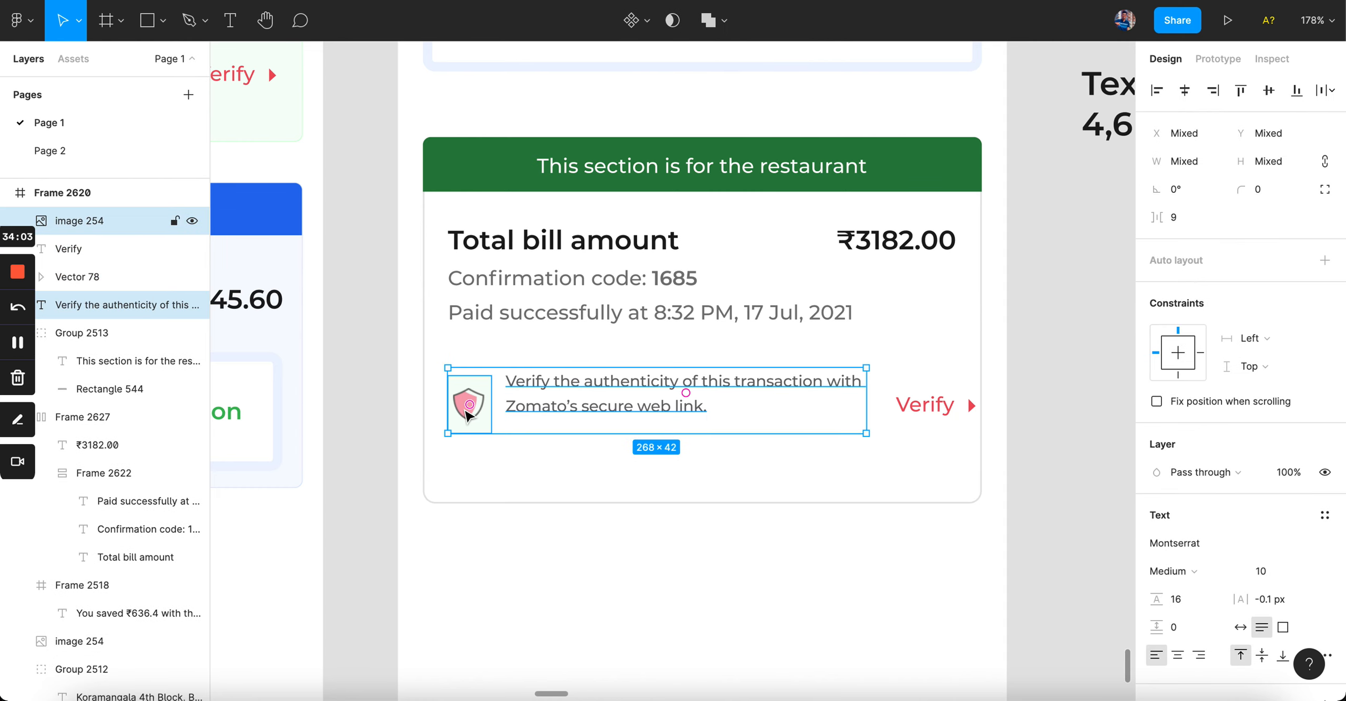
{"action": "key", "text": "shift+a"}
{"action": "left_click", "coordinate": [925, 405]}
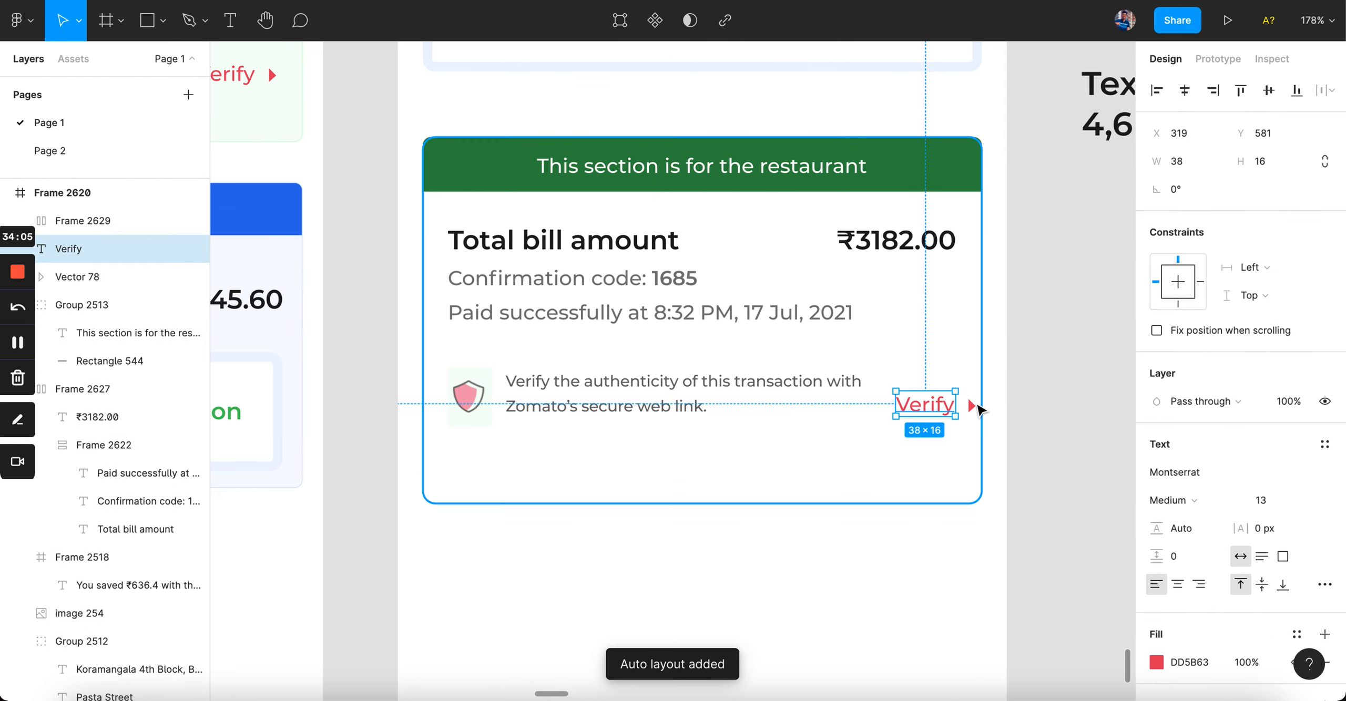
{"action": "left_click", "coordinate": [971, 405], "text": "shift"}
{"action": "key", "text": "shift+a"}
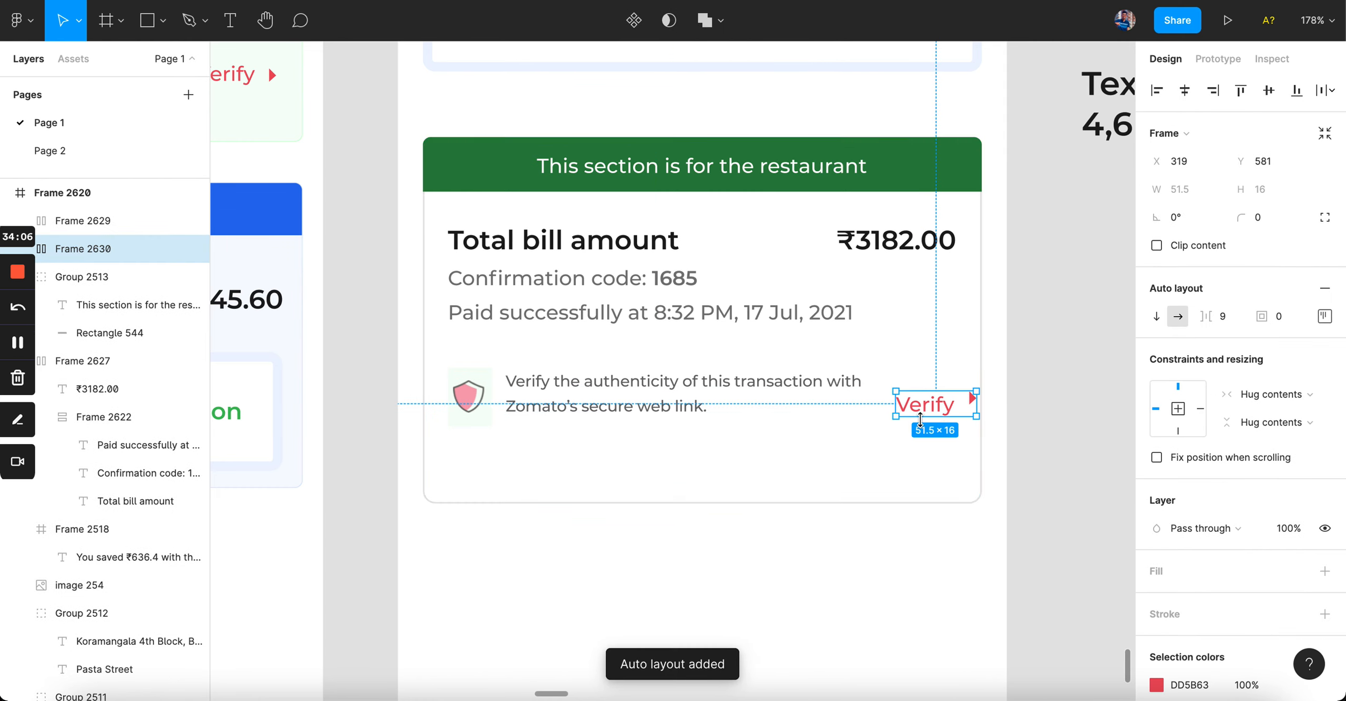
Step: Combine both groups into one auto-layout row with Space between spacing
{"action": "left_click", "coordinate": [1324, 316]}
{"action": "left_click", "coordinate": [655, 386], "text": "shift"}
{"action": "key", "text": "shift+a"}
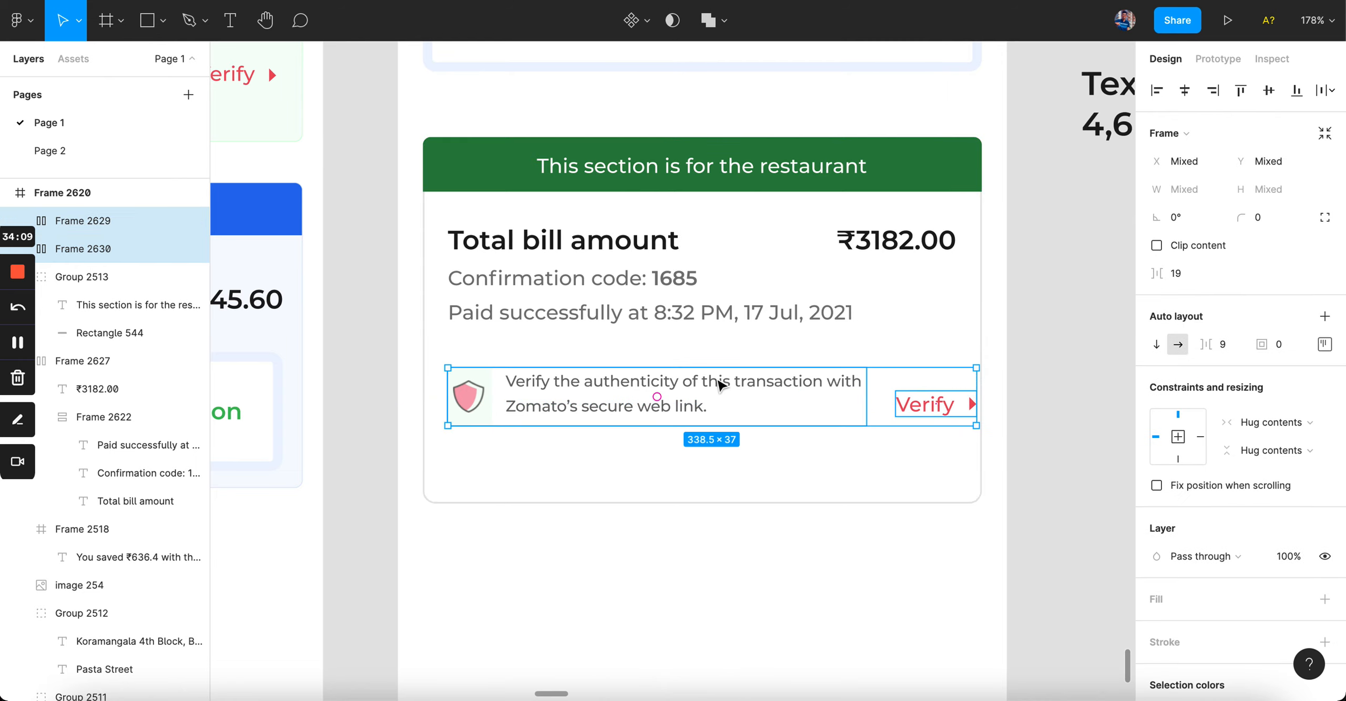
{"action": "left_click", "coordinate": [1324, 316]}
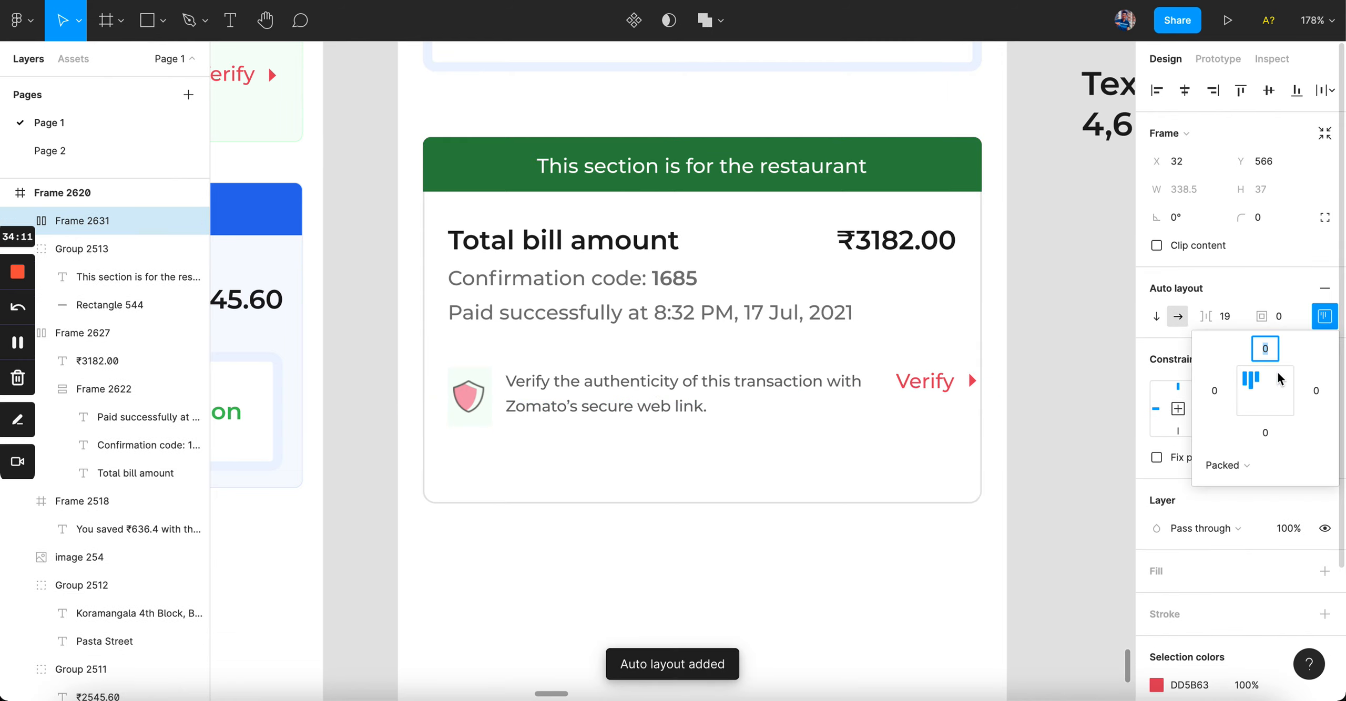
{"action": "left_click", "coordinate": [1236, 465]}
{"action": "left_click", "coordinate": [1234, 485]}
{"action": "left_click", "coordinate": [884, 583]}
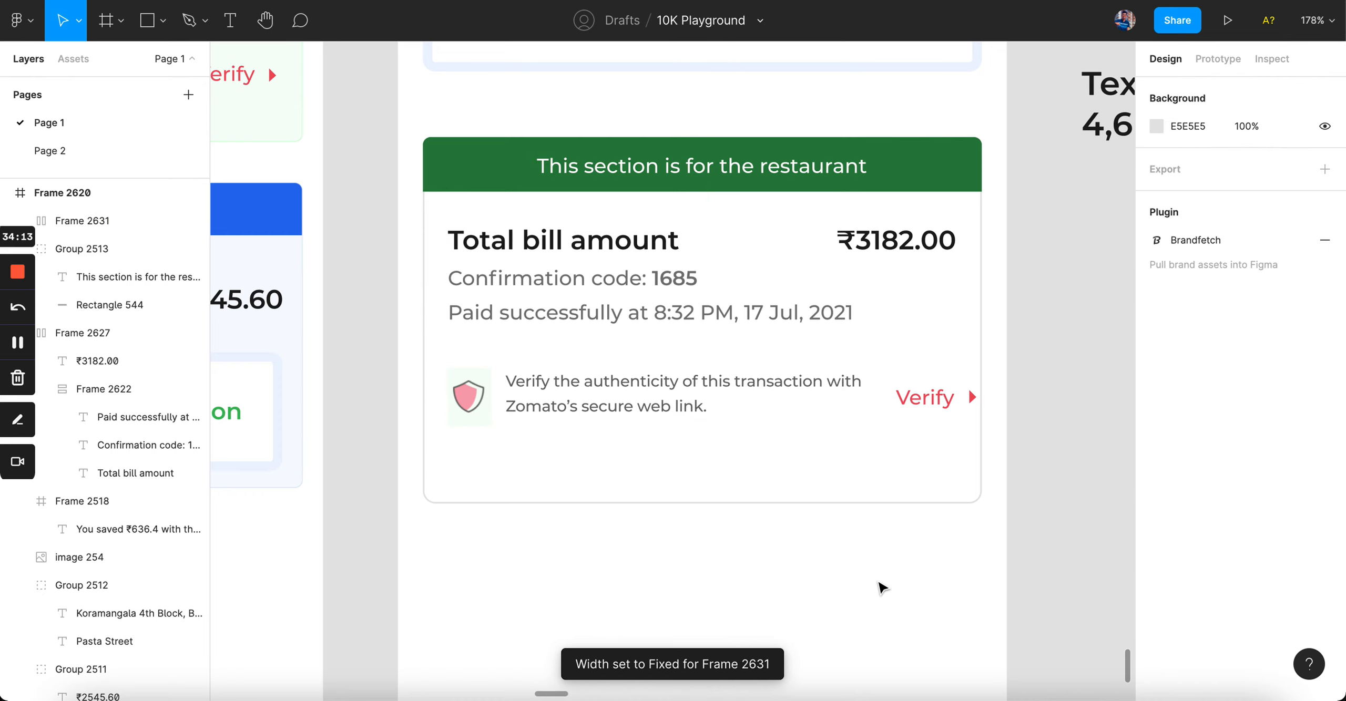
Step: Resize the Verify row to 326 wide and rewrap the description after 'transaction'
{"action": "left_click", "coordinate": [563, 409]}
{"action": "key", "text": "alt"}
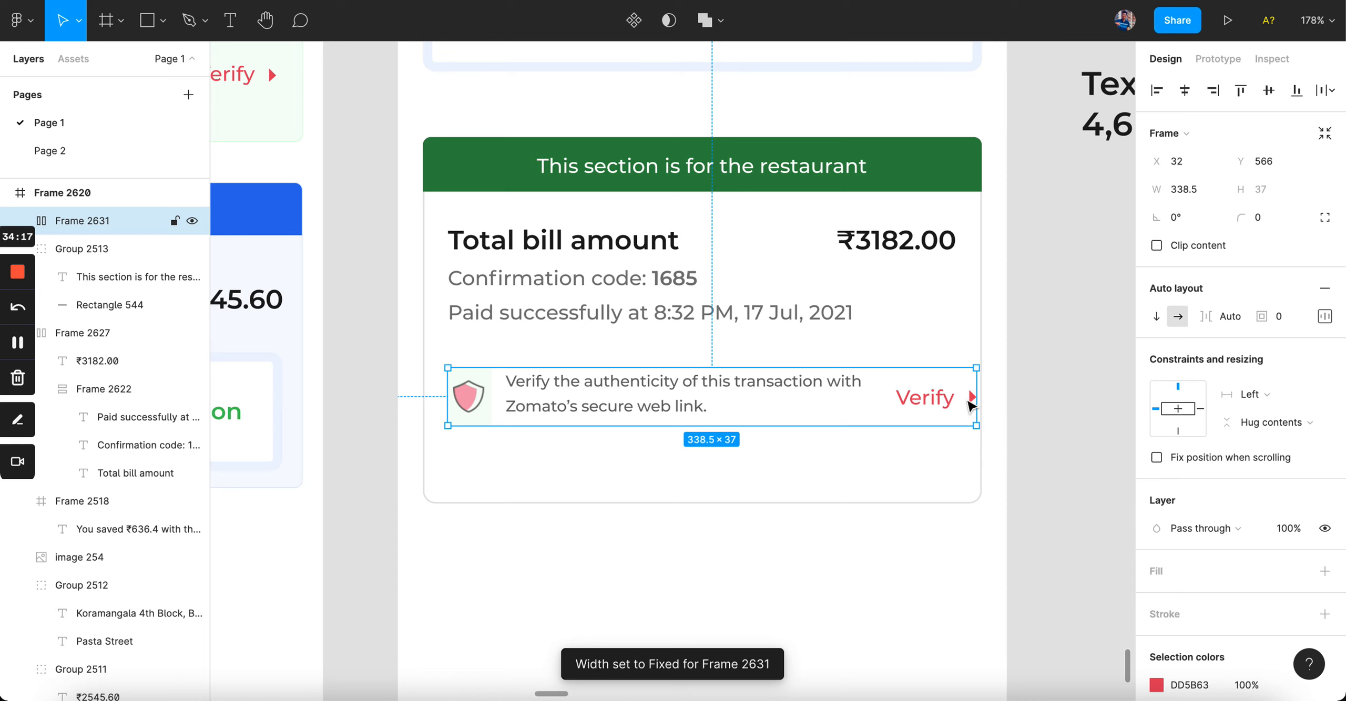
{"action": "left_click_drag", "start_coordinate": [973, 400], "coordinate": [960, 401]}
{"action": "key", "text": "alt"}
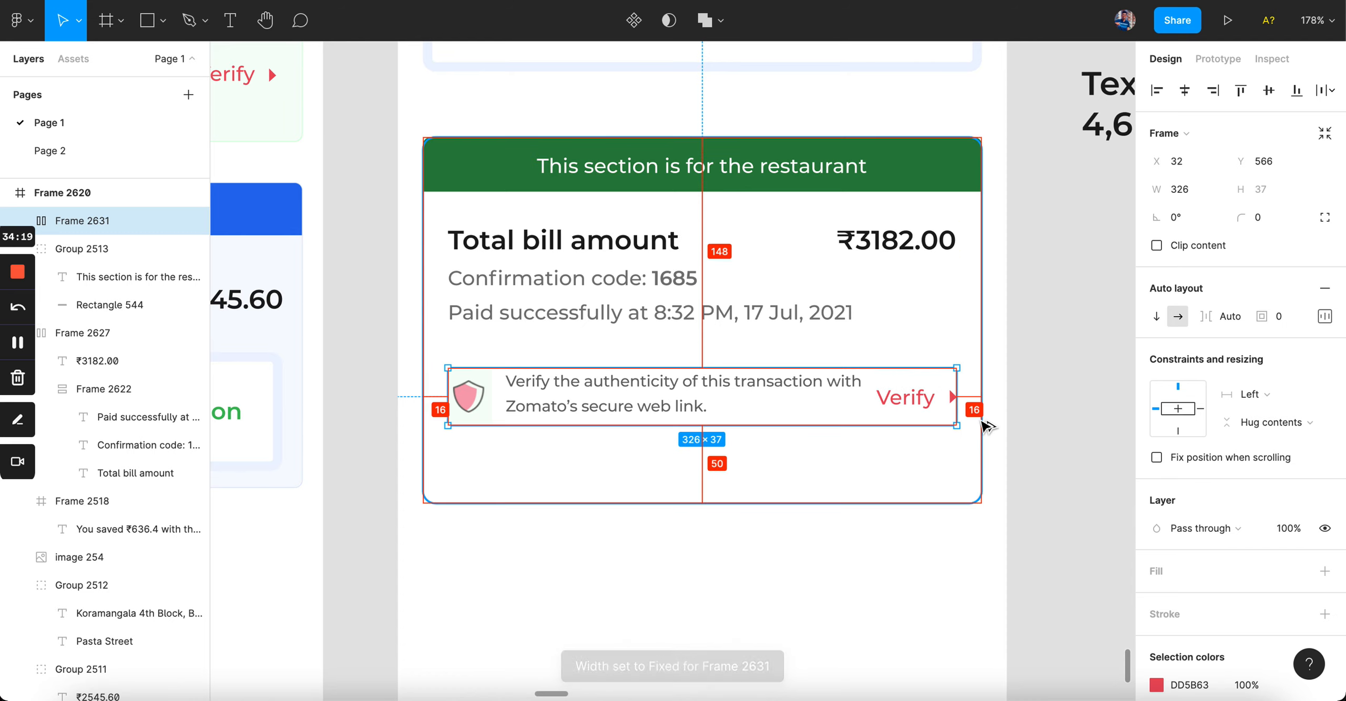
{"action": "left_click", "coordinate": [814, 394], "text": "super"}
{"action": "left_click_drag", "start_coordinate": [865, 388], "coordinate": [828, 389]}
Step: Move the Verify row up toward the bill details and trim the card's bottom slightly
{"action": "left_click", "coordinate": [826, 525]}
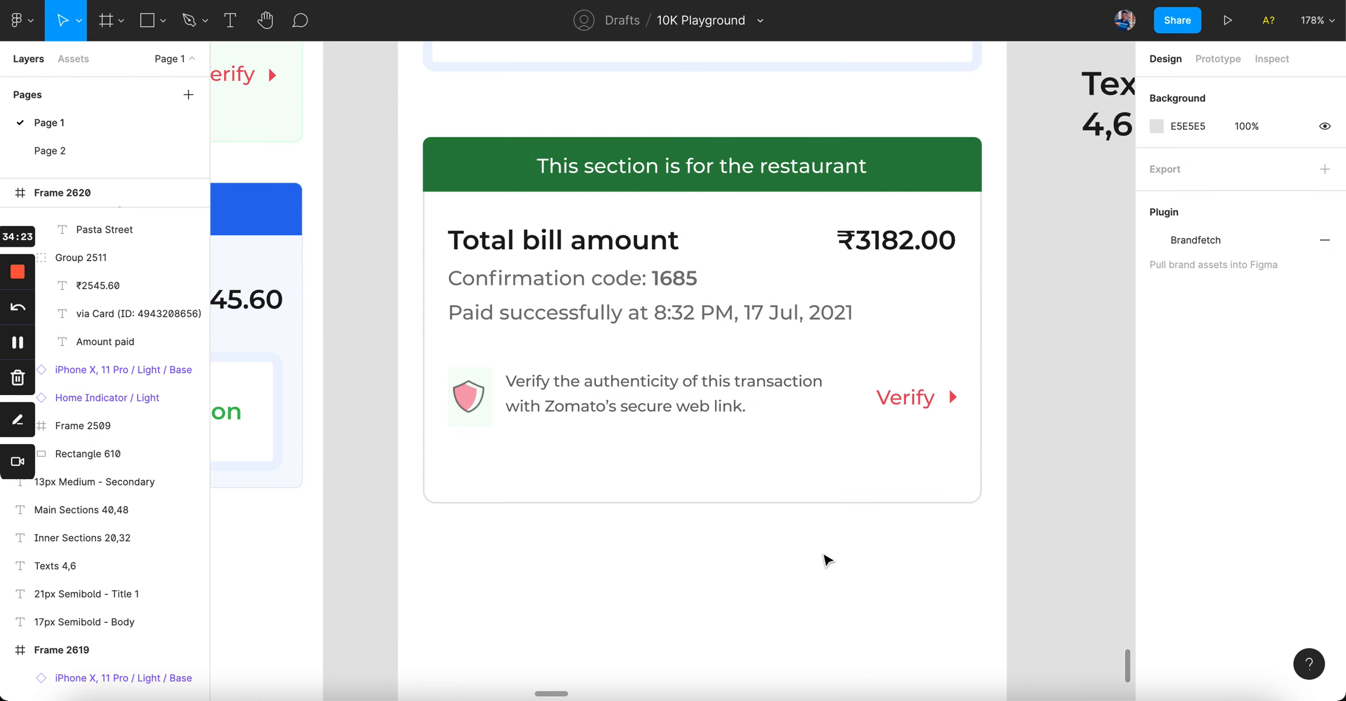
{"action": "left_click", "coordinate": [665, 397]}
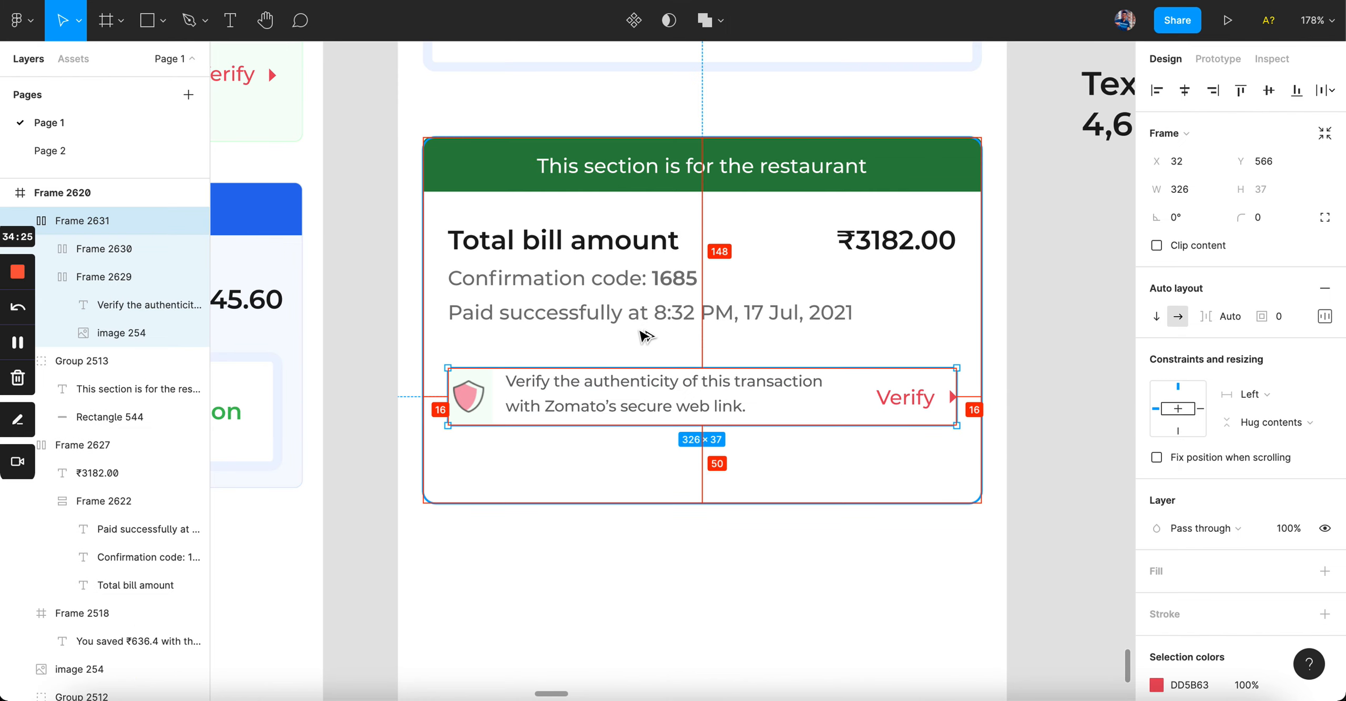
{"action": "key", "text": "Up"}
{"action": "key", "text": "Up"}
{"action": "key", "text": "Up"}
{"action": "key", "text": "Up"}
{"action": "key", "text": "Up"}
{"action": "key", "text": "Up"}
{"action": "key", "text": "Up"}
{"action": "key", "text": "Up"}
{"action": "key", "text": "Up"}
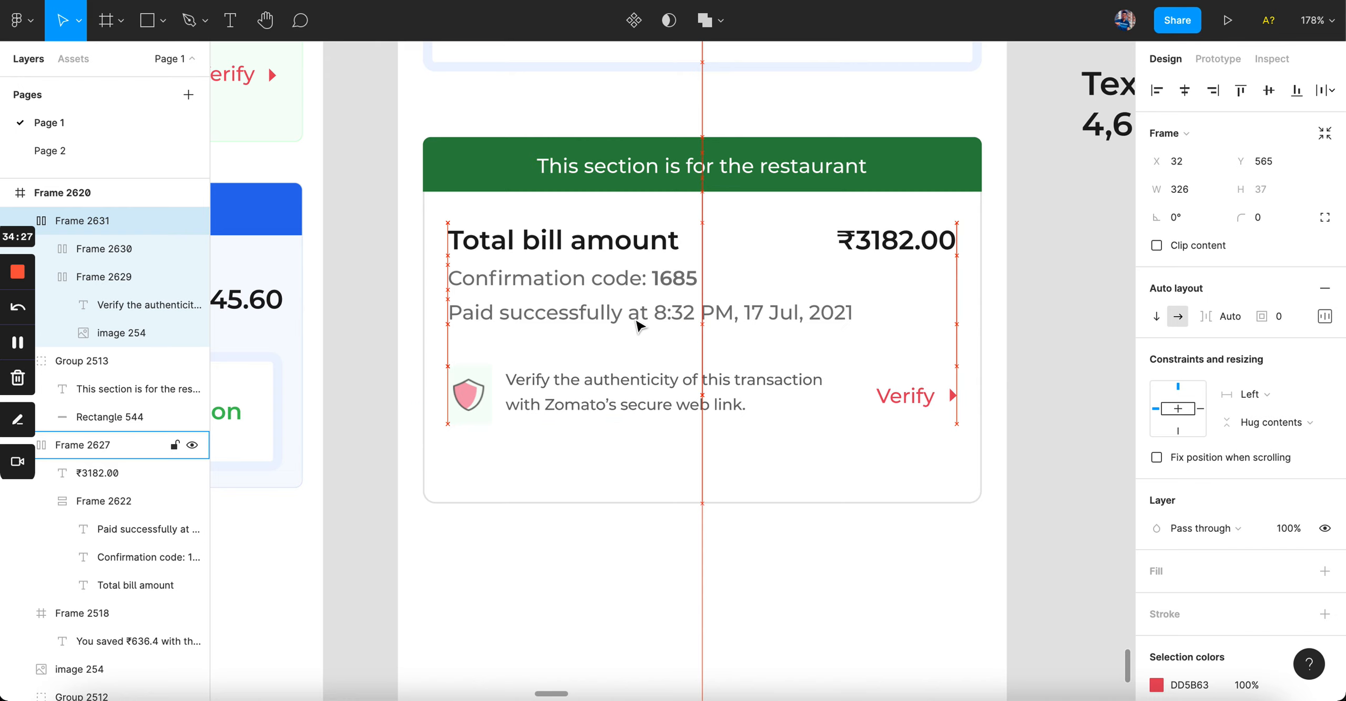
{"action": "key", "text": "Up"}
{"action": "key", "text": "Up"}
{"action": "key", "text": "Up"}
{"action": "key", "text": "Up"}
{"action": "key", "text": "Up"}
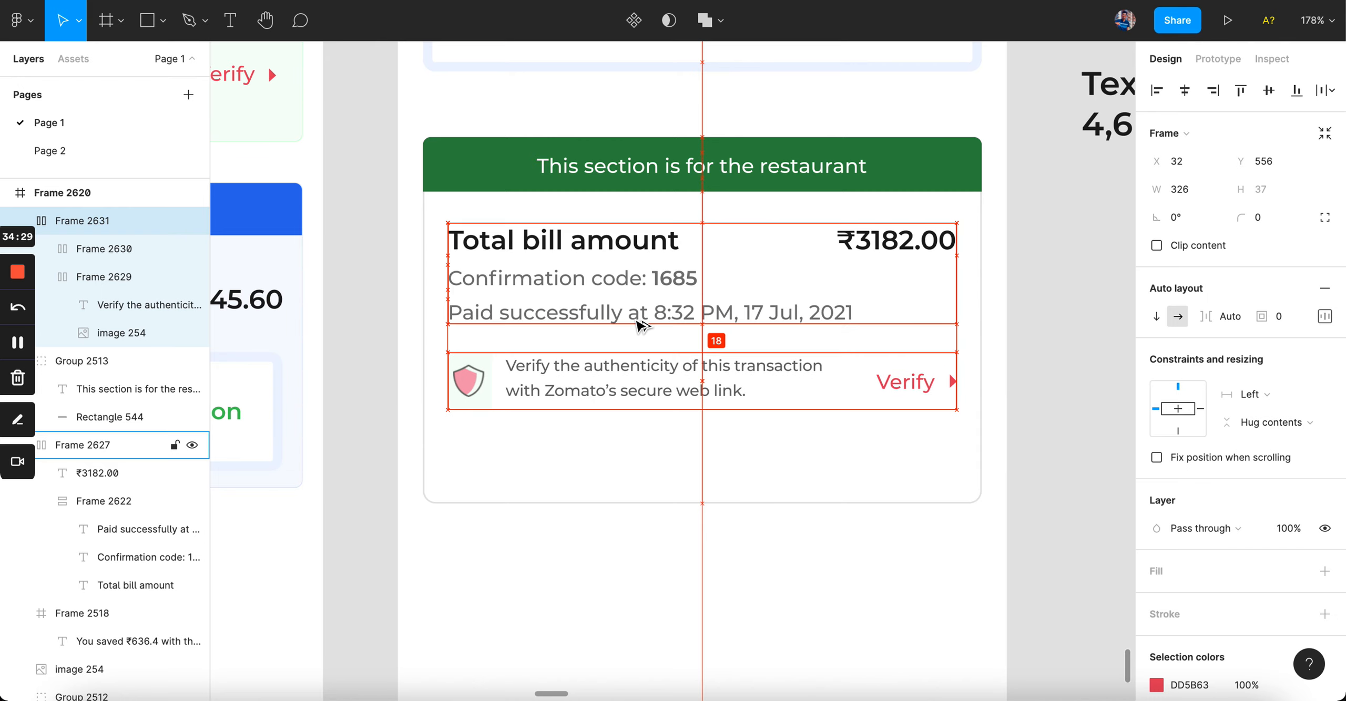
{"action": "left_click", "coordinate": [589, 423]}
{"action": "scroll", "coordinate": [589, 423], "scroll_direction": "down", "scroll_amount": 5}
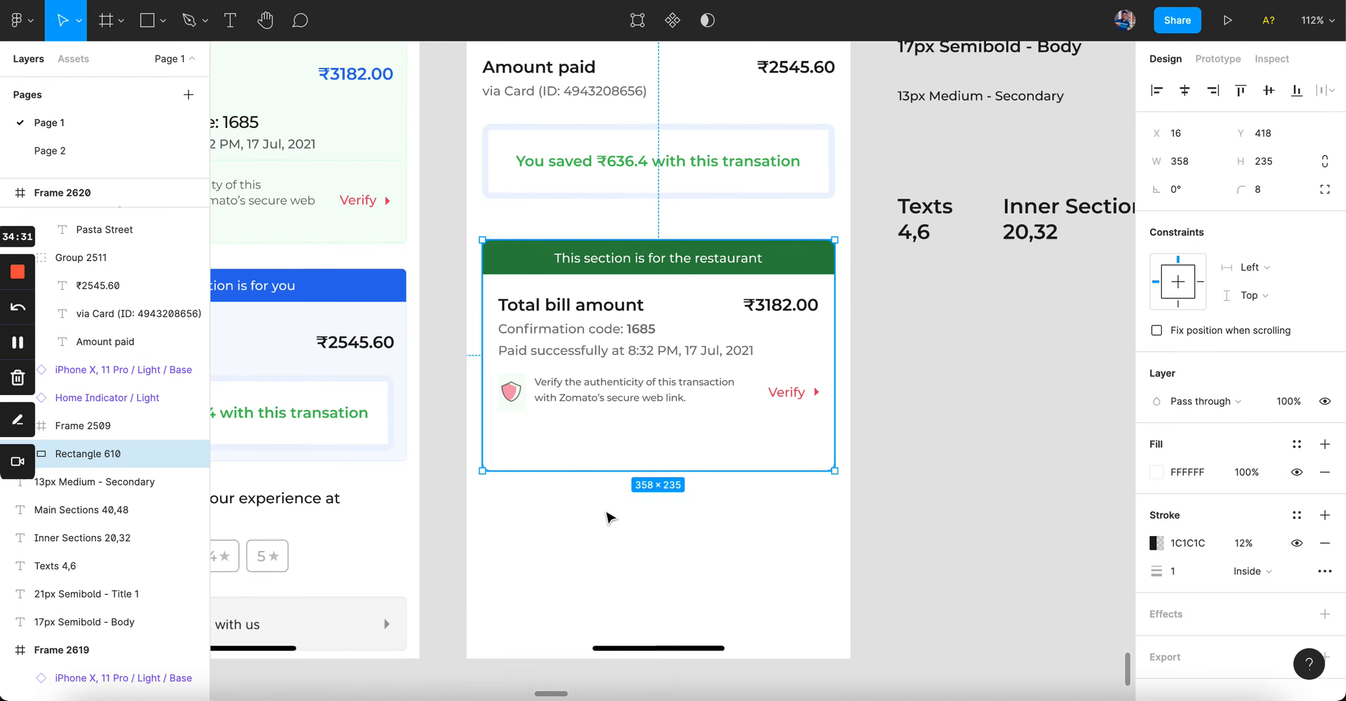
{"action": "mouse_move", "coordinate": [613, 470]}
{"action": "left_mouse_down"}
{"action": "mouse_move", "coordinate": [613, 450]}
{"action": "mouse_move", "coordinate": [614, 466]}
{"action": "left_mouse_up"}
{"action": "scroll", "coordinate": [613, 457], "scroll_direction": "up", "scroll_amount": 5}
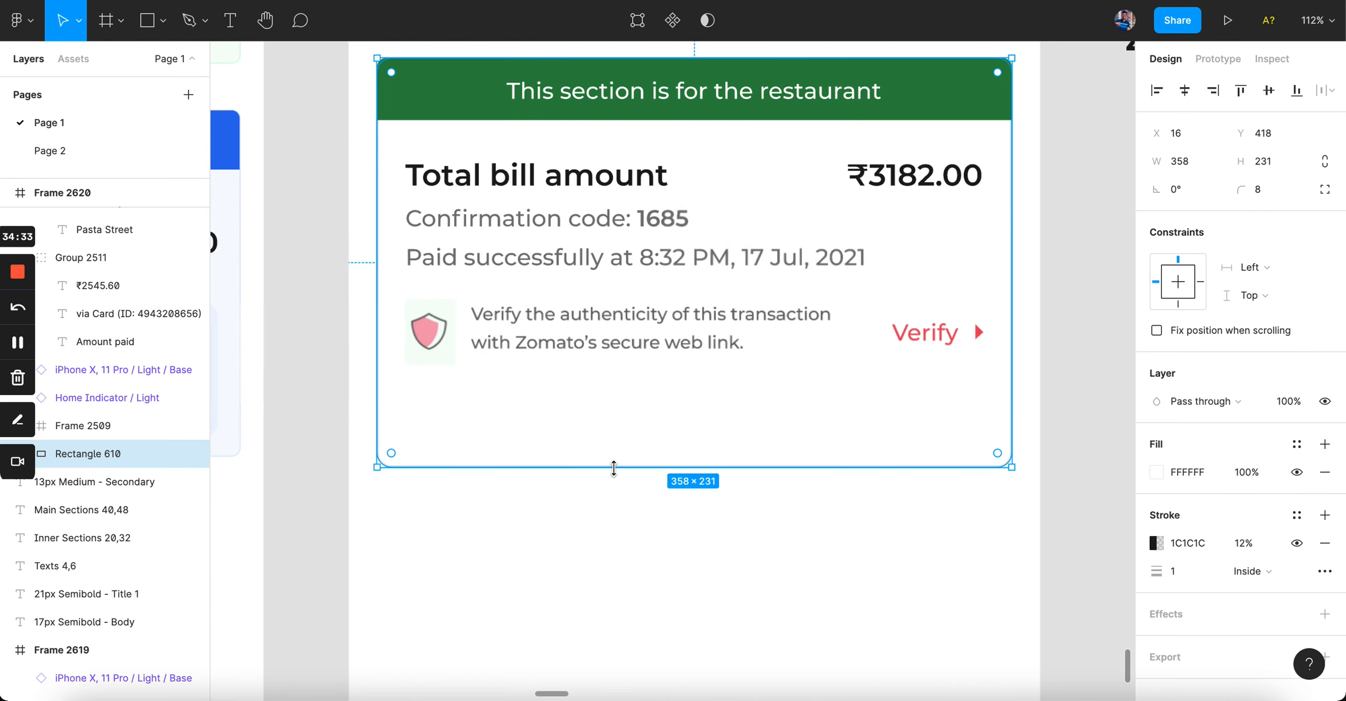
Step: Nudge the Verify row down to a 20 px gap below the bill details
{"action": "left_click", "coordinate": [629, 321]}
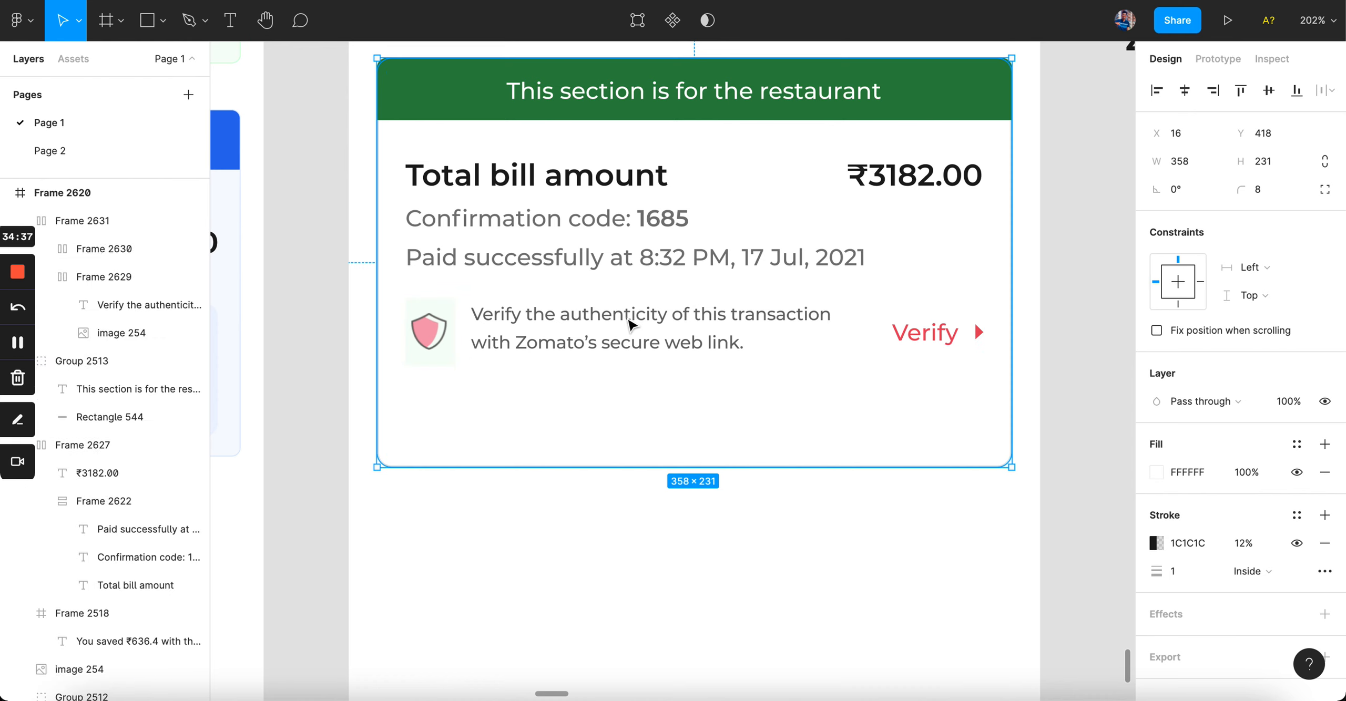
{"action": "key", "text": "Down"}
{"action": "key", "text": "Down"}
{"action": "key", "text": "Down"}
{"action": "key", "text": "Down"}
{"action": "key", "text": "alt"}
{"action": "left_click", "coordinate": [565, 526]}
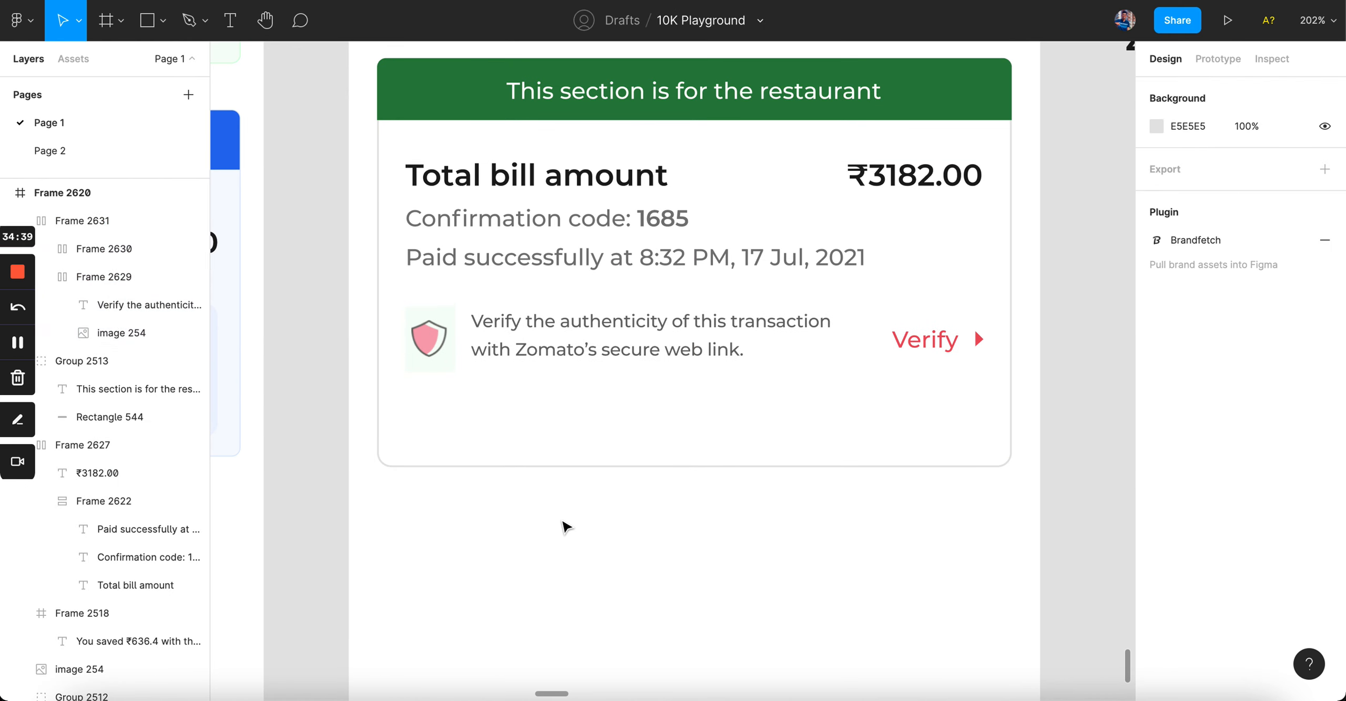
{"action": "scroll", "coordinate": [564, 525], "scroll_direction": "down", "scroll_amount": 3}
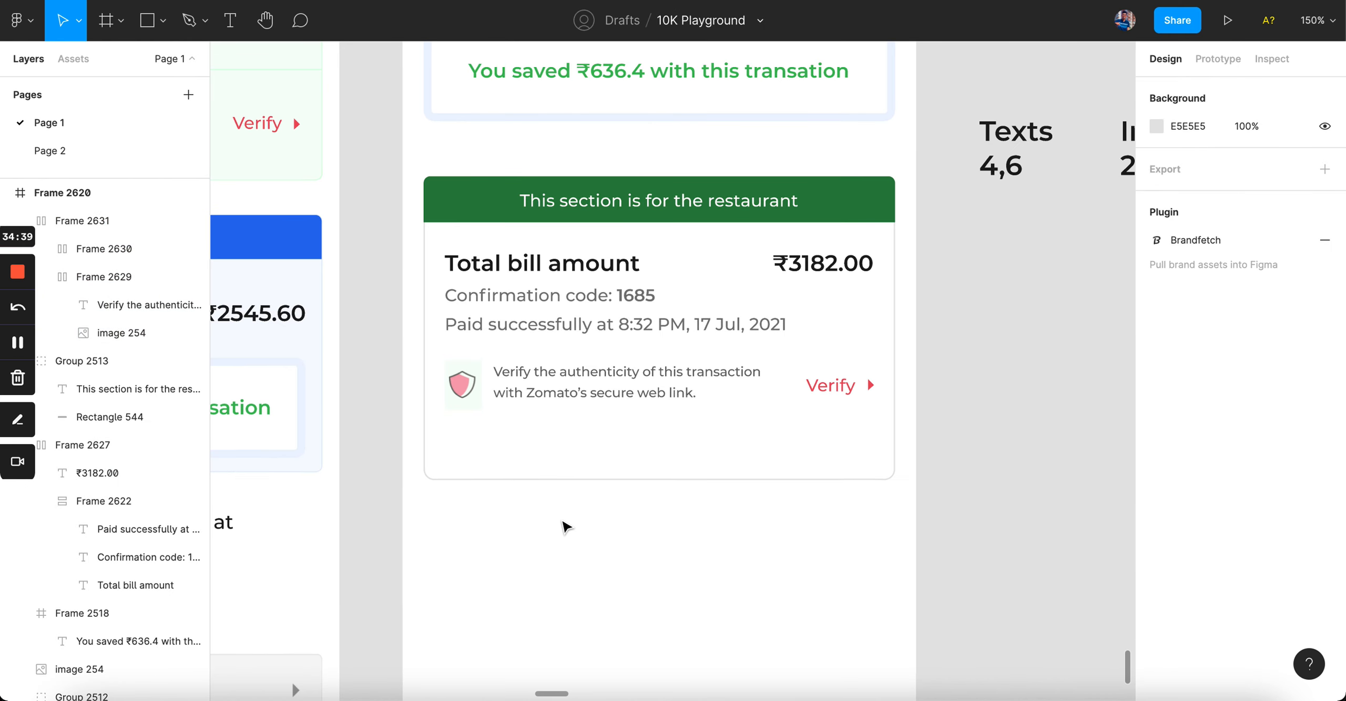
{"action": "left_click", "coordinate": [594, 392]}
{"action": "key", "text": "alt"}
{"action": "key", "text": "Down"}
{"action": "key", "text": "Down"}
{"action": "key", "text": "Down"}
{"action": "key", "text": "Down"}
{"action": "key", "text": "alt"}
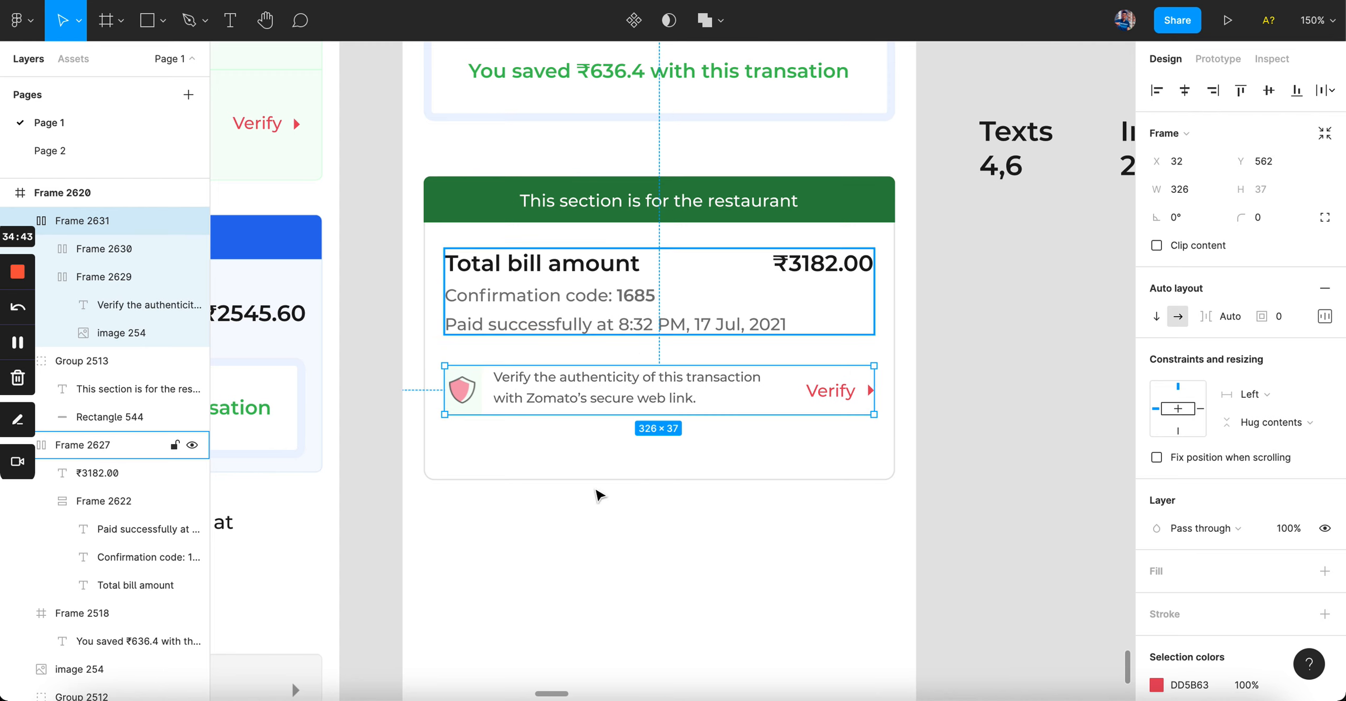
{"action": "left_click", "coordinate": [601, 495]}
Step: Shorten the white card background (Rectangle 610) to about 202 px tall, just below the Verify row
{"action": "left_click", "coordinate": [673, 479]}
{"action": "left_click_drag", "start_coordinate": [673, 478], "coordinate": [674, 440]}
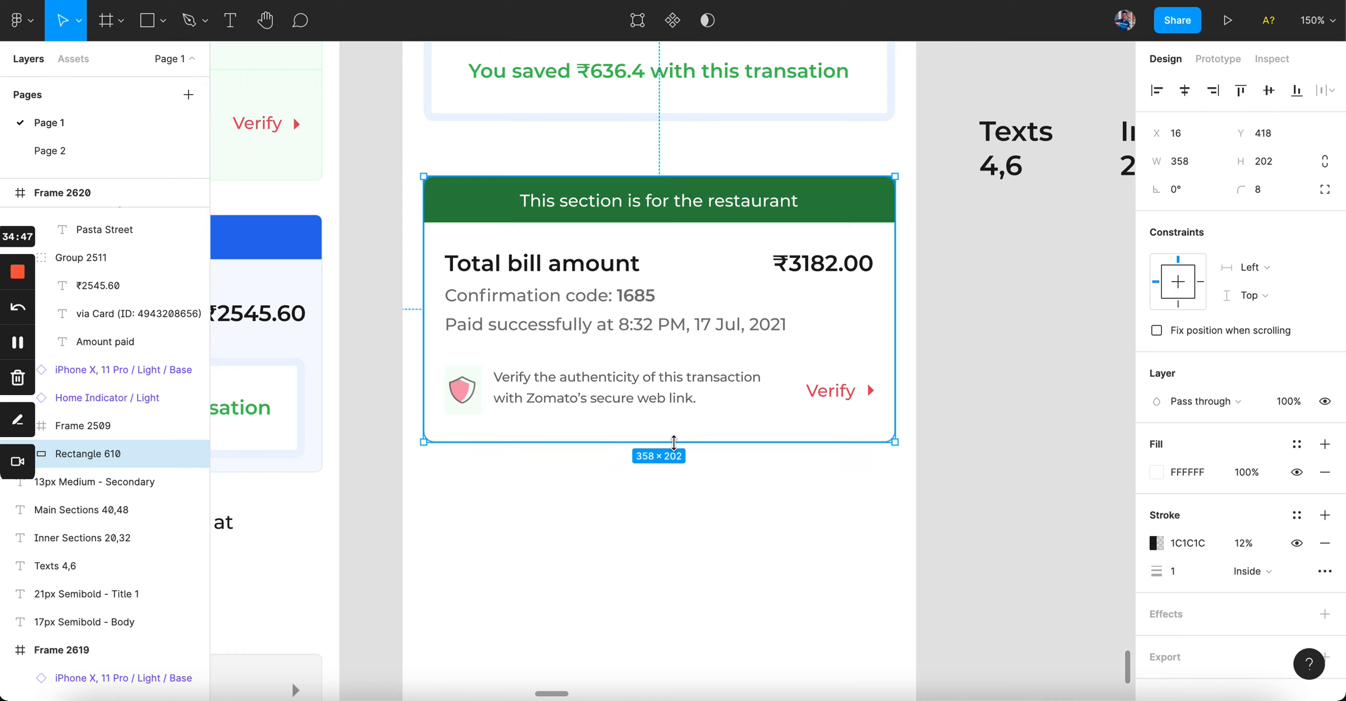
{"action": "key", "text": "alt"}
{"action": "left_click", "coordinate": [525, 262]}
{"action": "key", "text": "alt"}
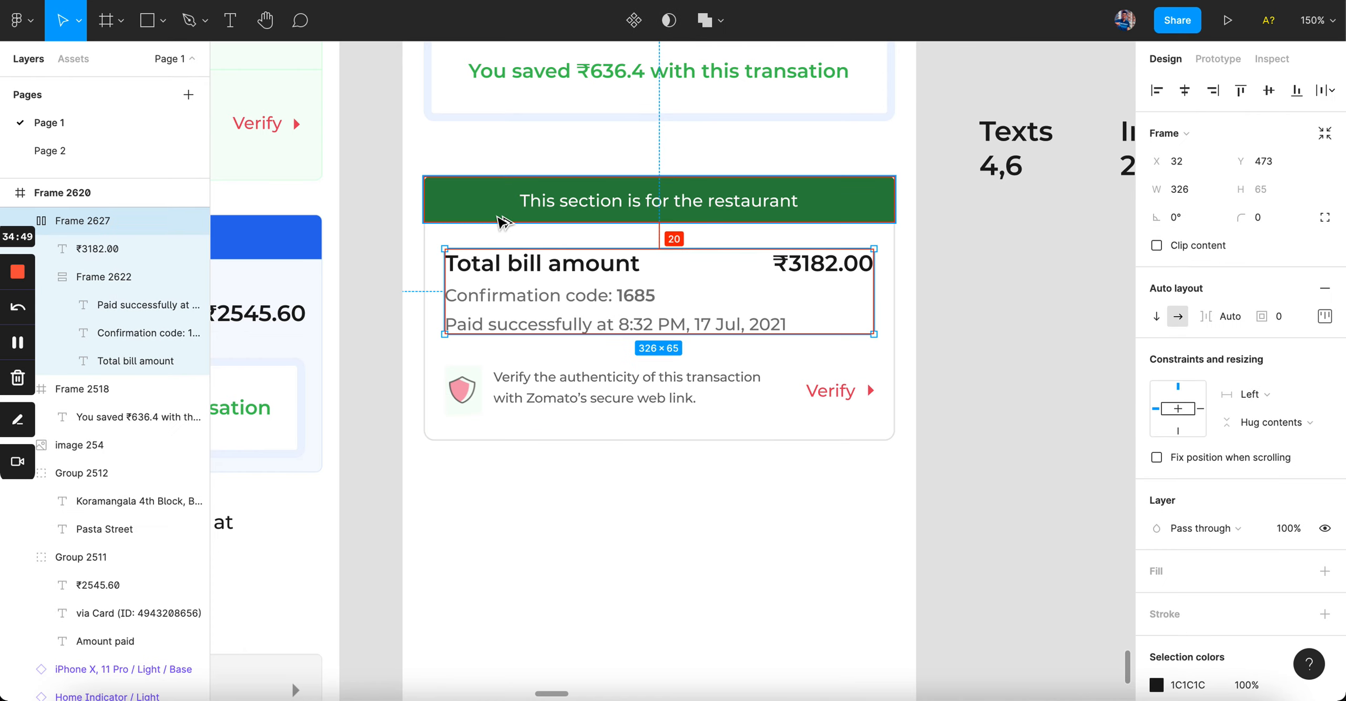
{"action": "left_click", "coordinate": [632, 441]}
{"action": "key", "text": "alt"}
{"action": "left_click", "coordinate": [642, 504]}
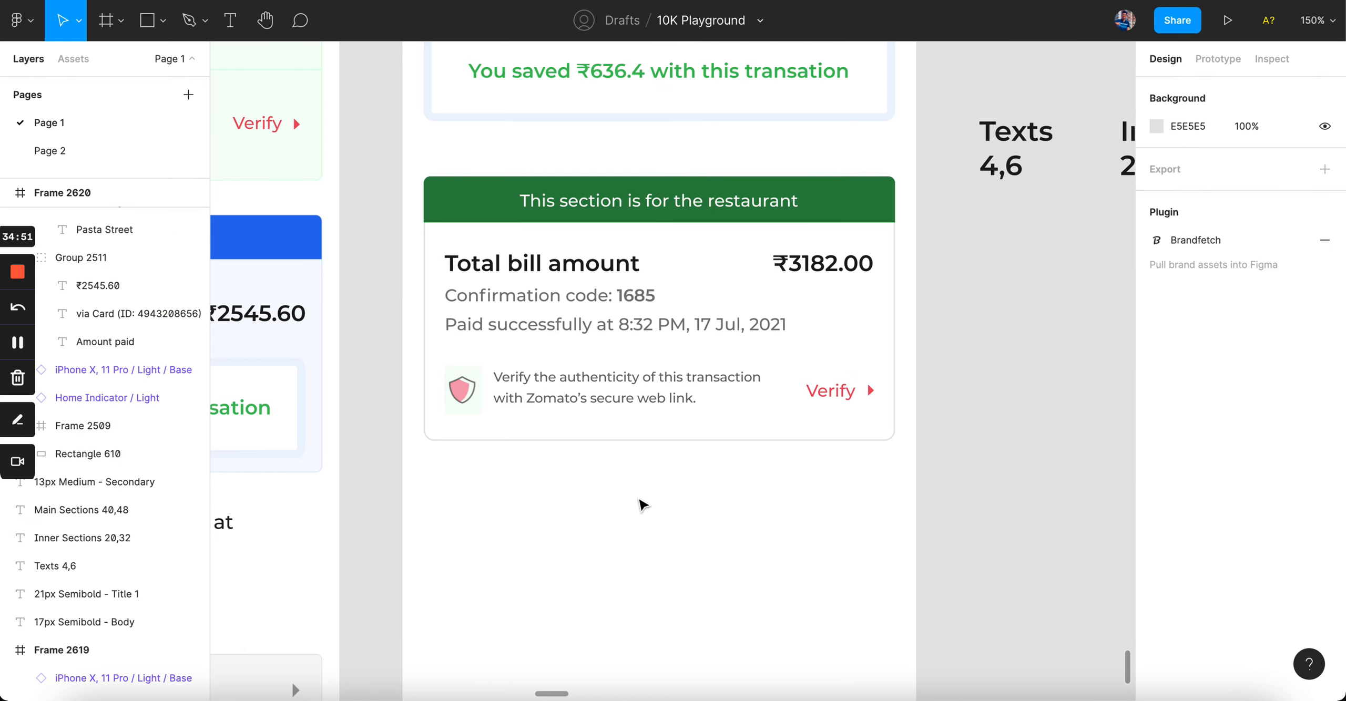
{"action": "scroll", "coordinate": [643, 504], "scroll_direction": "down", "scroll_amount": 5}
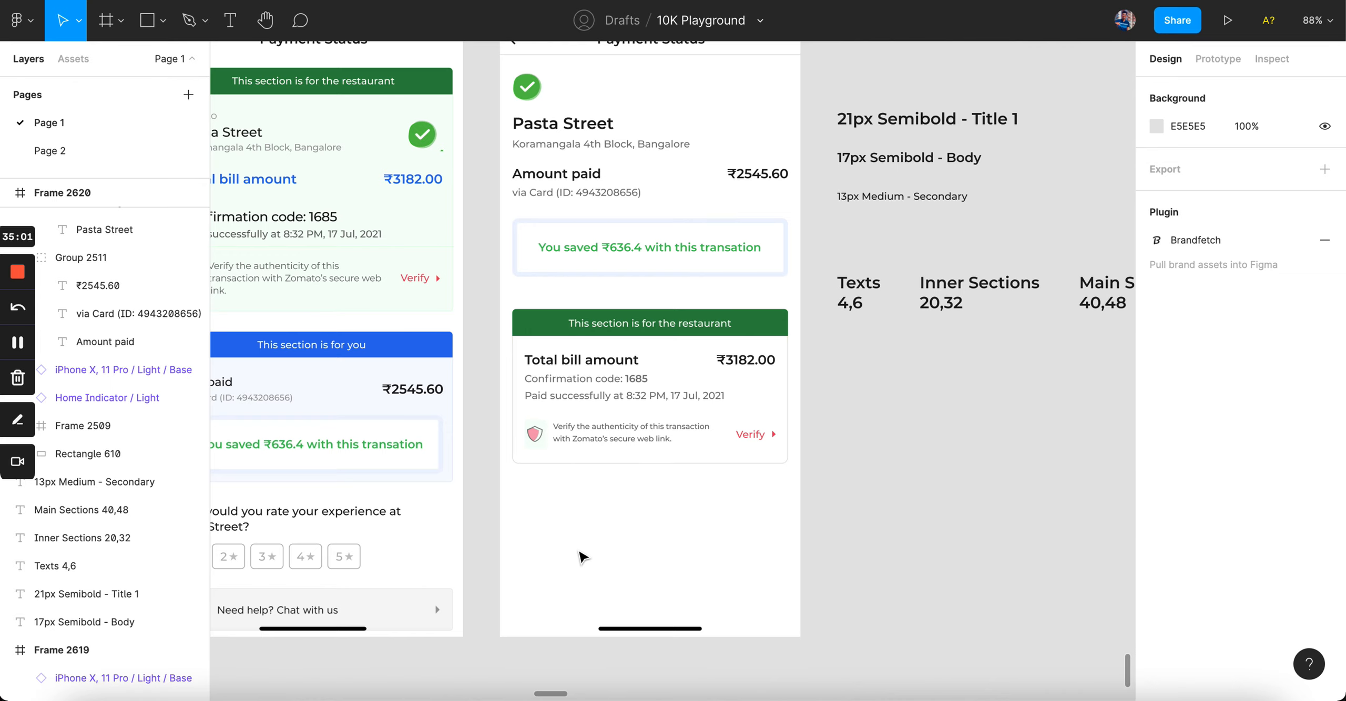
Step: Move the verify row (Frame 2631) to X 16 and stretch it to the card's full 358 width
{"action": "scroll", "coordinate": [652, 421], "scroll_direction": "up", "scroll_amount": 5}
{"action": "left_click", "coordinate": [620, 427]}
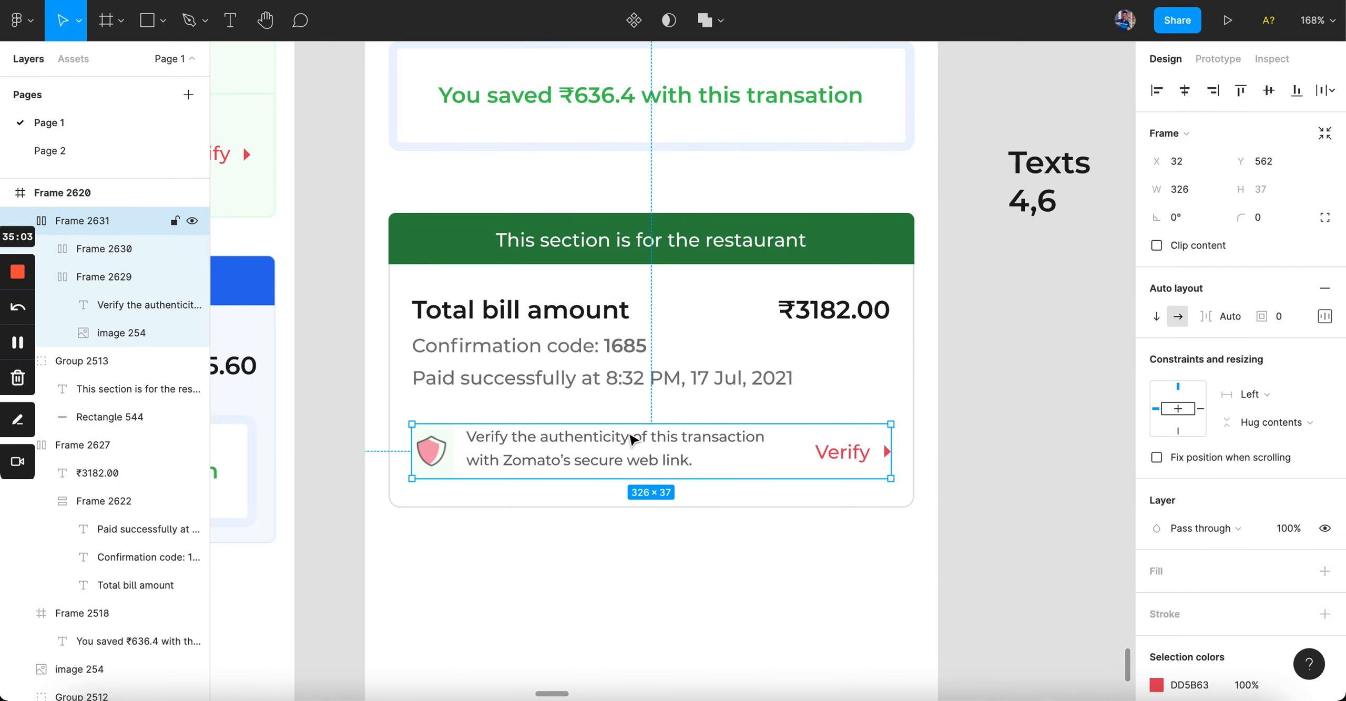
{"action": "scroll", "coordinate": [621, 427], "scroll_direction": "up", "scroll_amount": 3}
{"action": "scroll", "coordinate": [631, 439], "scroll_direction": "down", "scroll_amount": 3}
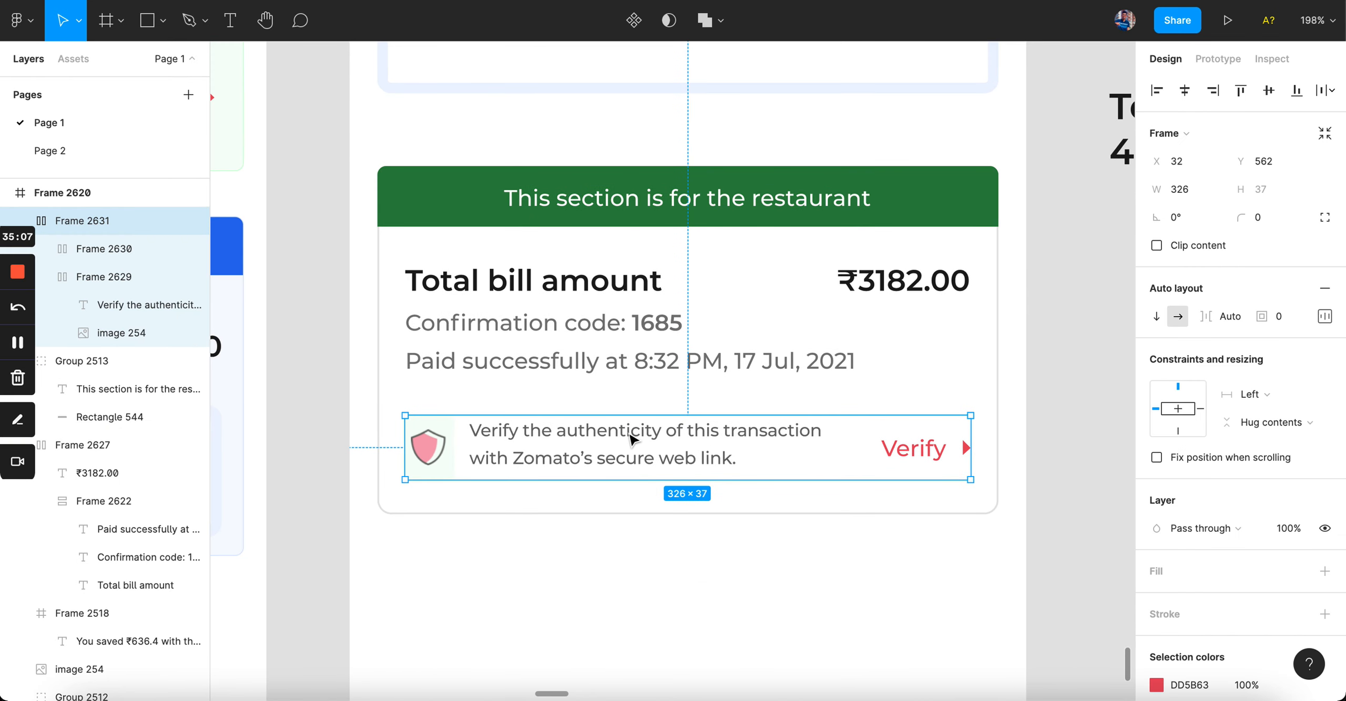
{"action": "left_click_drag", "start_coordinate": [528, 451], "coordinate": [501, 451]}
{"action": "left_click_drag", "start_coordinate": [943, 447], "coordinate": [998, 446]}
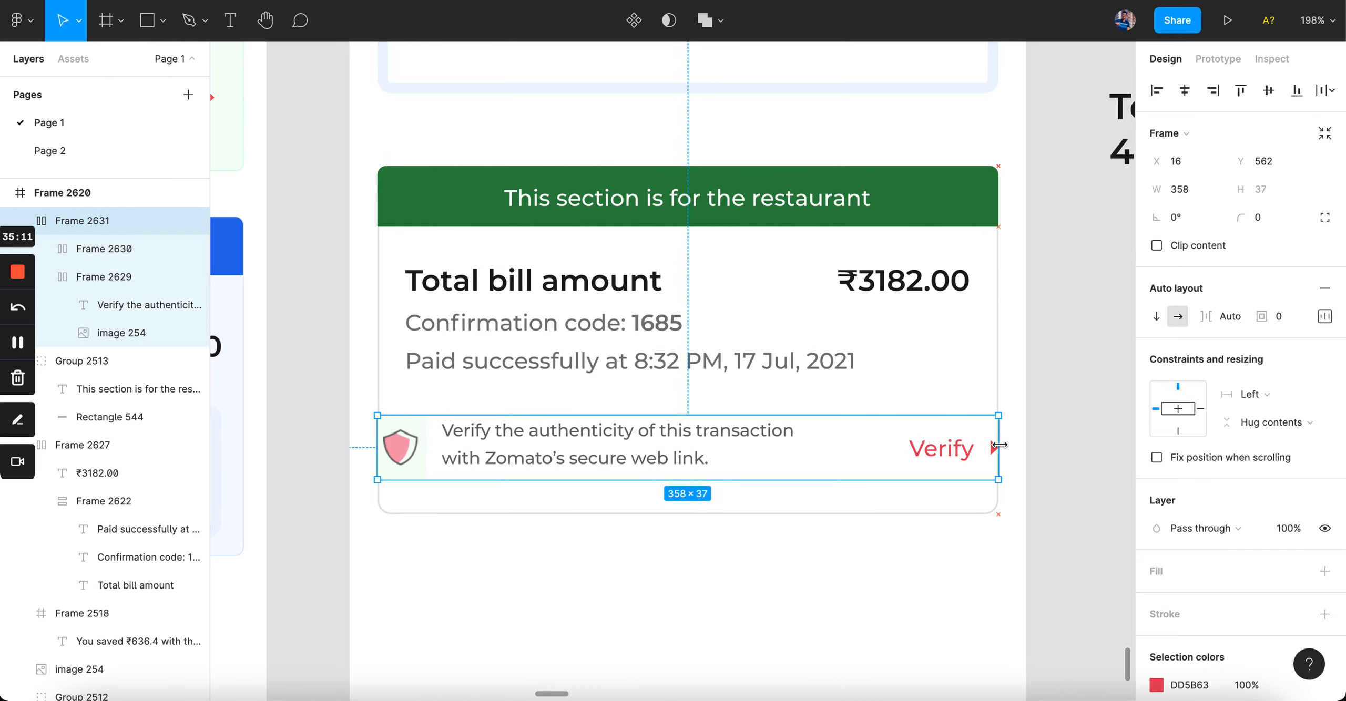
Step: Set the verify row's auto layout padding to 16 on all sides
{"action": "left_click", "coordinate": [1325, 316]}
{"action": "left_click", "coordinate": [1215, 392]}
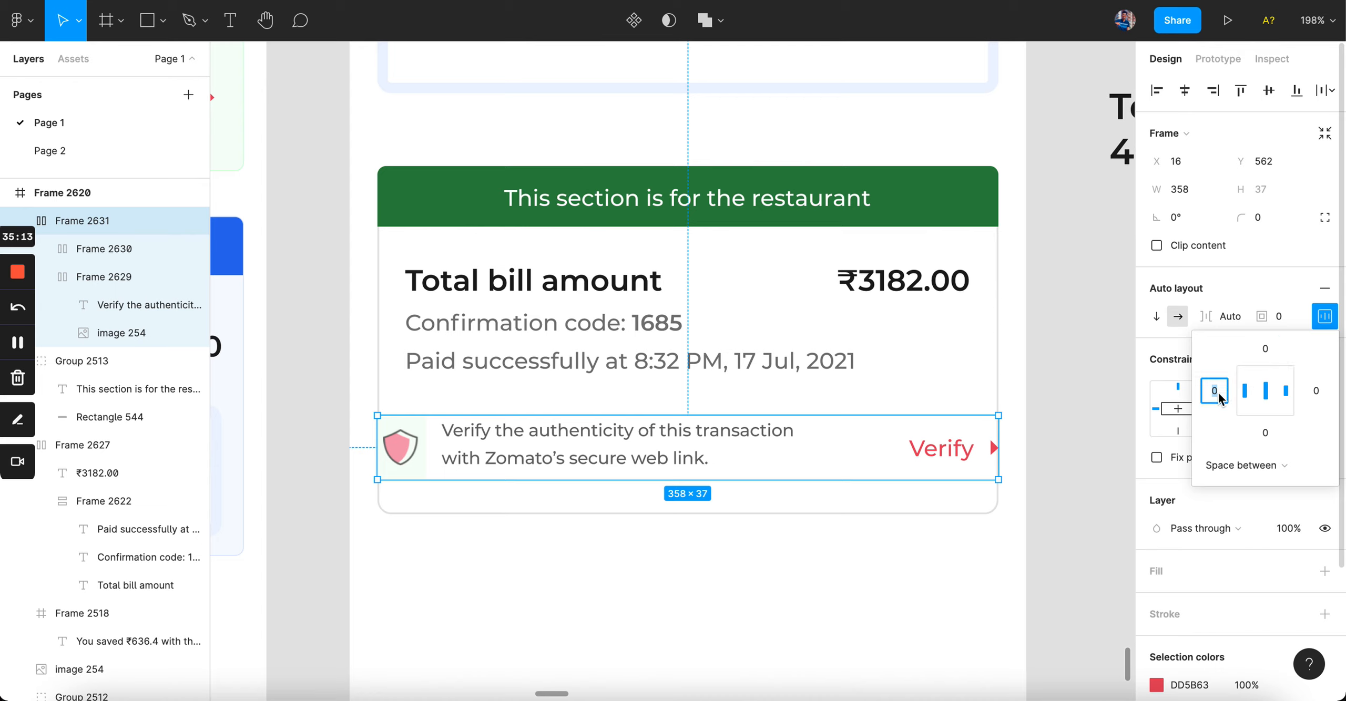
{"action": "key", "text": "Tab"}
{"action": "key", "text": "Tab"}
{"action": "key", "text": "Tab"}
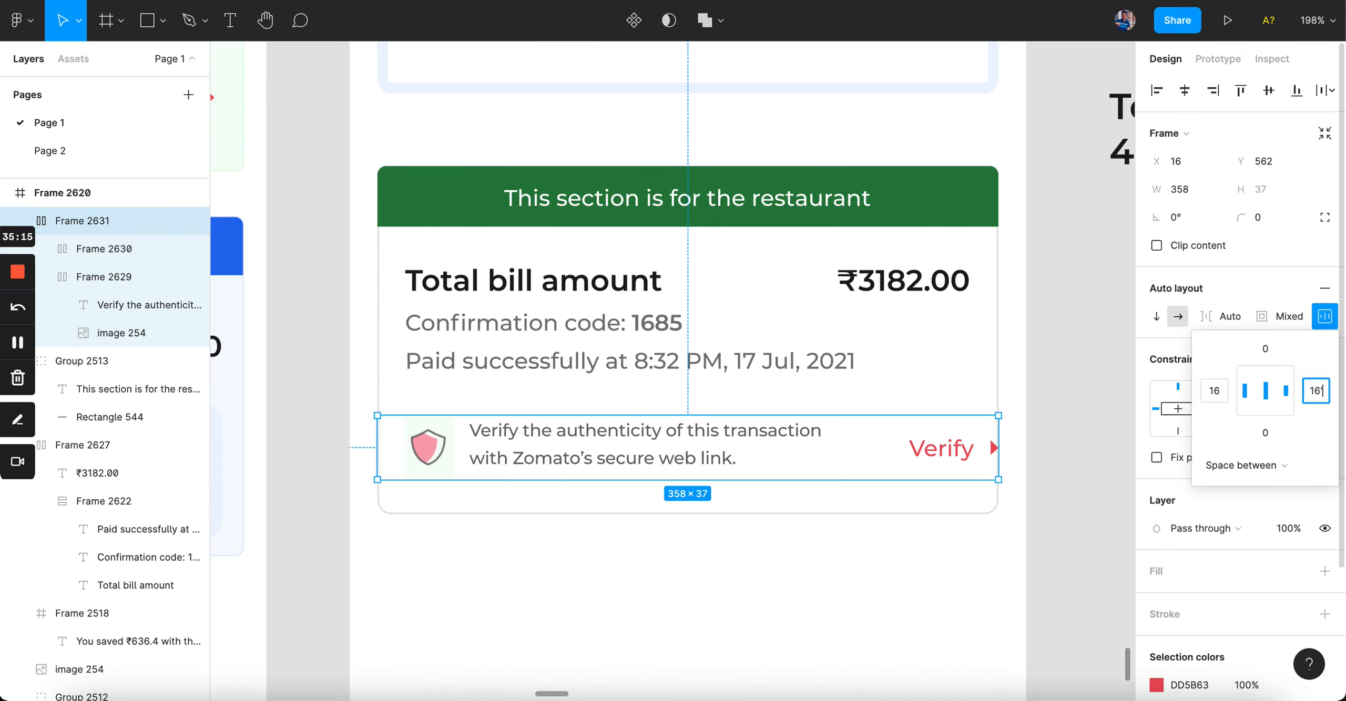
{"action": "key", "text": "Return"}
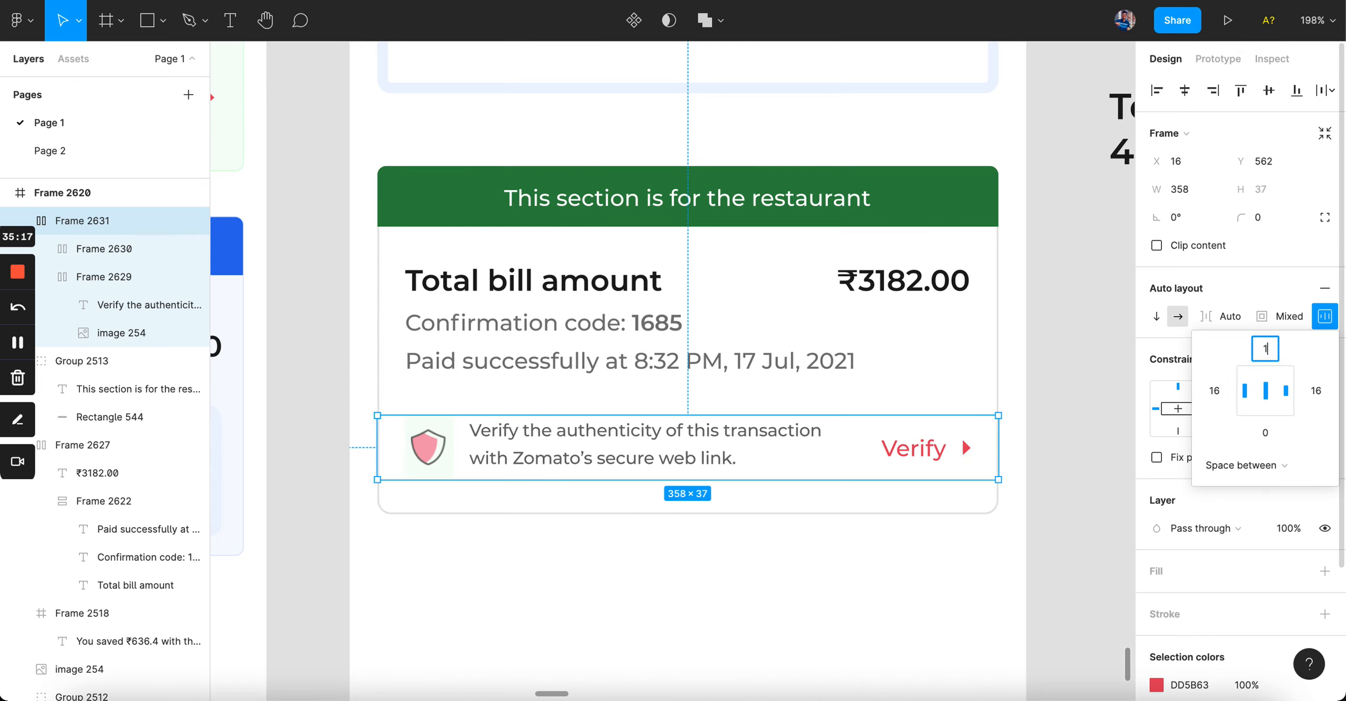
{"action": "key", "text": "Return"}
{"action": "left_click", "coordinate": [688, 346]}
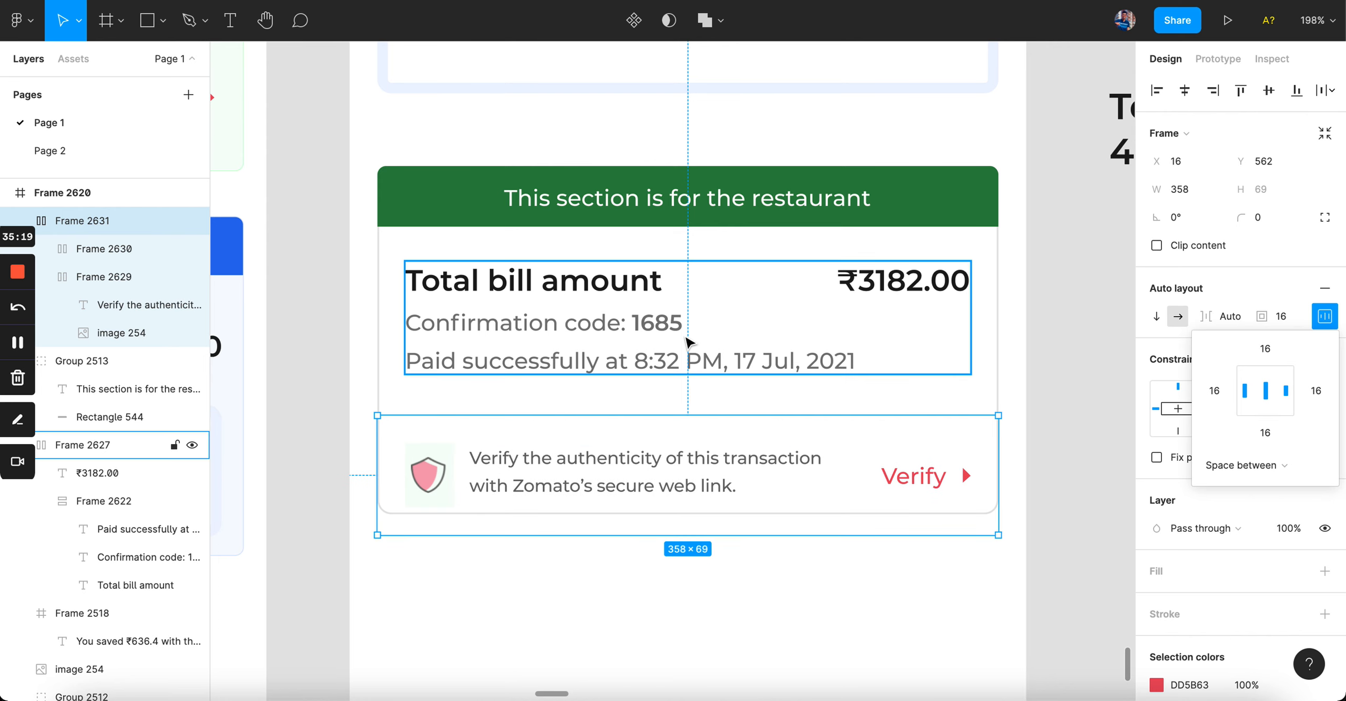
{"action": "left_click", "coordinate": [689, 388]}
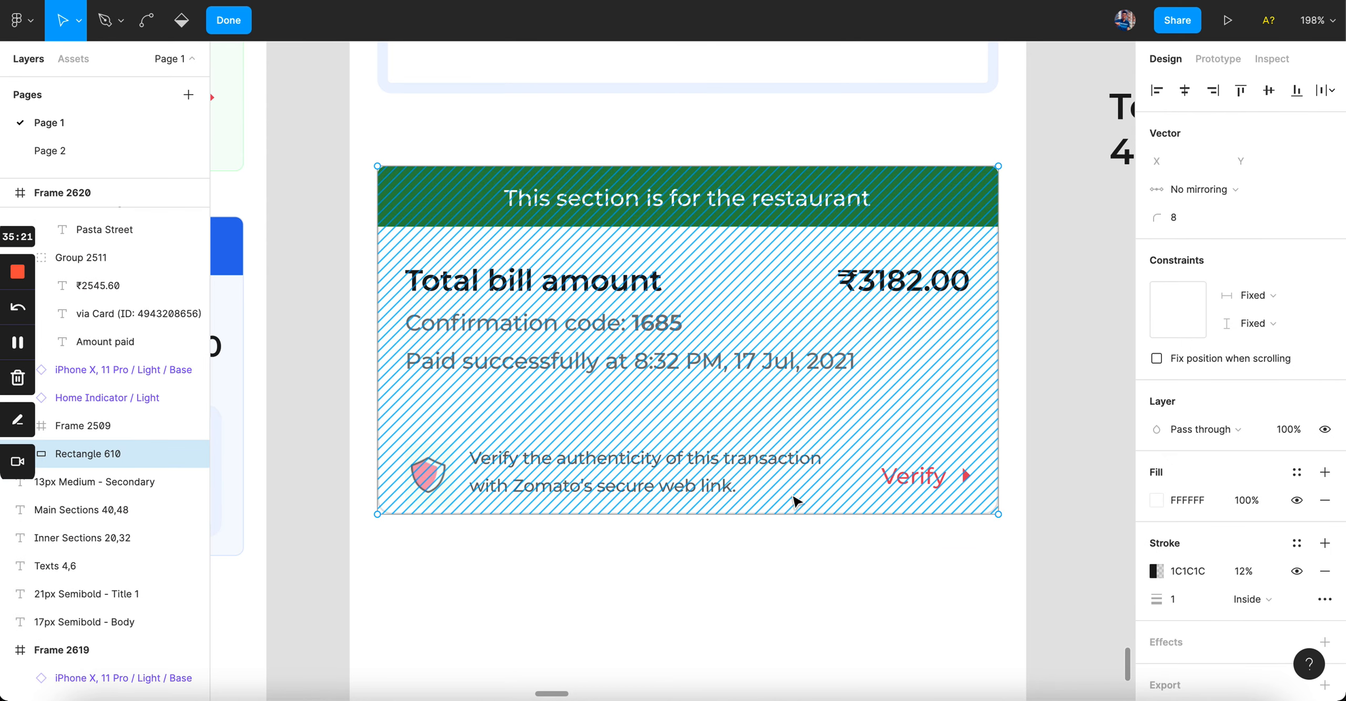
Step: Extend the card's bottom edge below the verify row, then reselect the row
{"action": "left_click_drag", "start_coordinate": [792, 517], "coordinate": [793, 579]}
{"action": "left_click", "coordinate": [702, 486]}
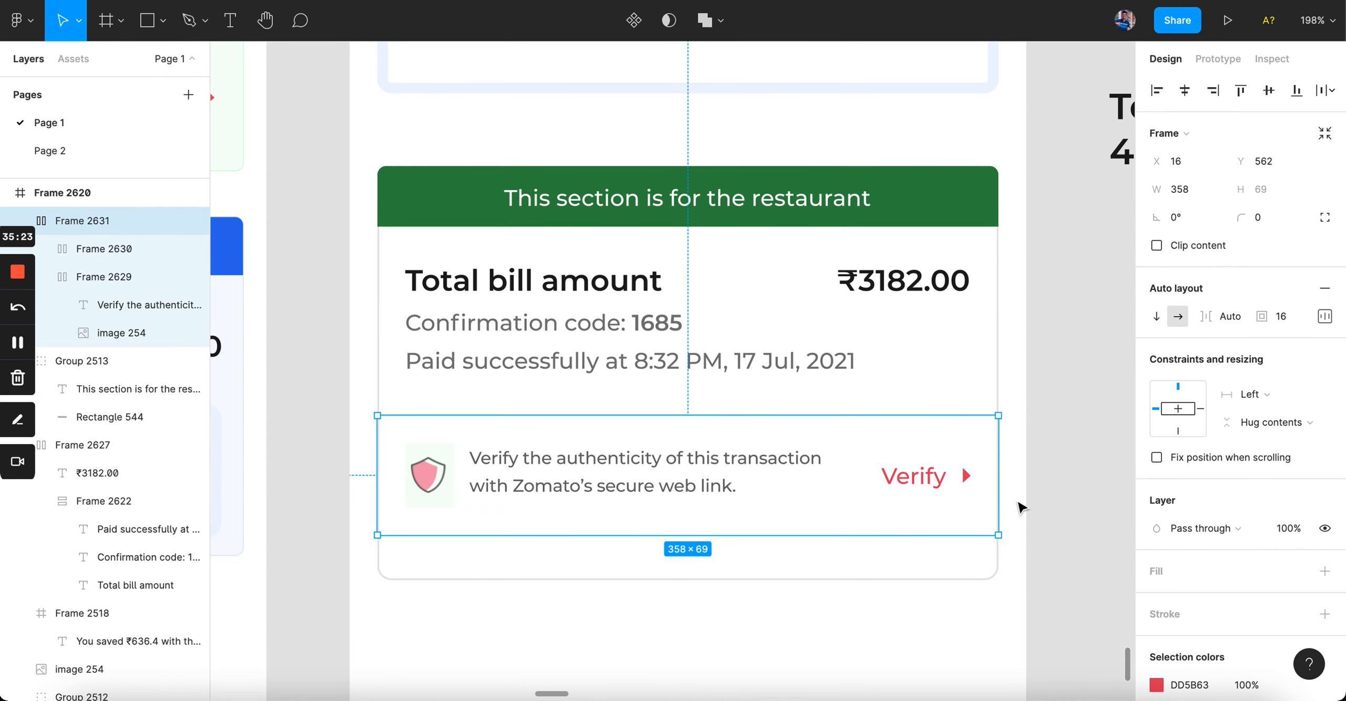
{"action": "scroll", "coordinate": [809, 510], "scroll_direction": "down", "scroll_amount": 5}
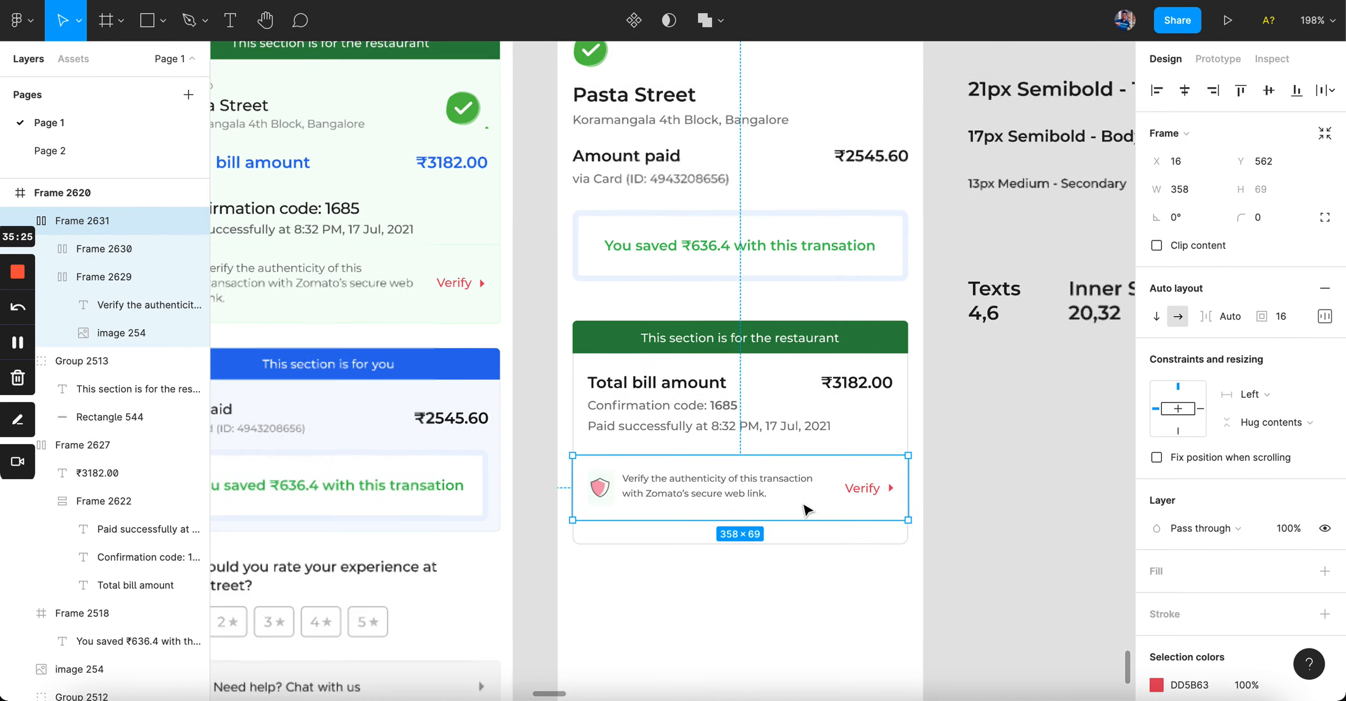
{"action": "scroll", "coordinate": [805, 504], "scroll_direction": "left", "scroll_amount": 3}
{"action": "scroll", "coordinate": [806, 505], "scroll_direction": "down", "scroll_amount": 3}
{"action": "scroll", "coordinate": [780, 507], "scroll_direction": "up", "scroll_amount": 5}
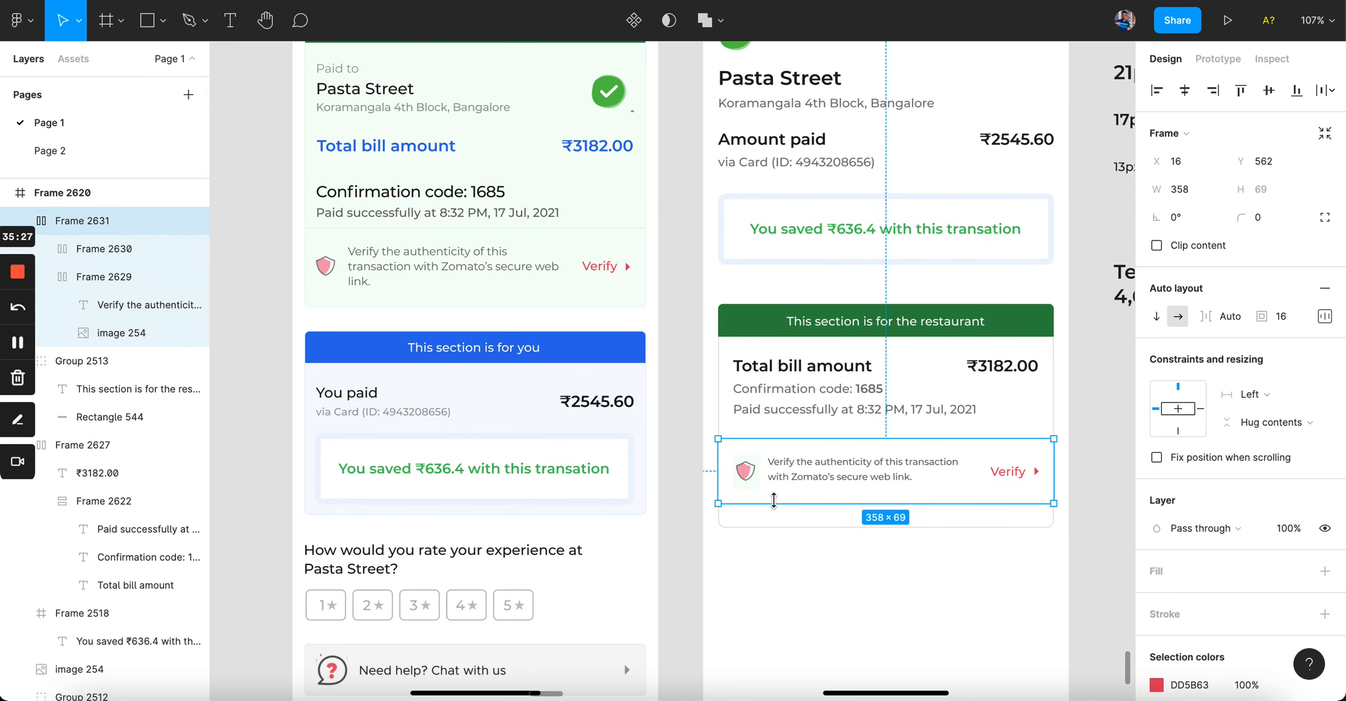
{"action": "scroll", "coordinate": [780, 507], "scroll_direction": "down", "scroll_amount": 2}
{"action": "scroll", "coordinate": [780, 507], "scroll_direction": "right", "scroll_amount": 2}
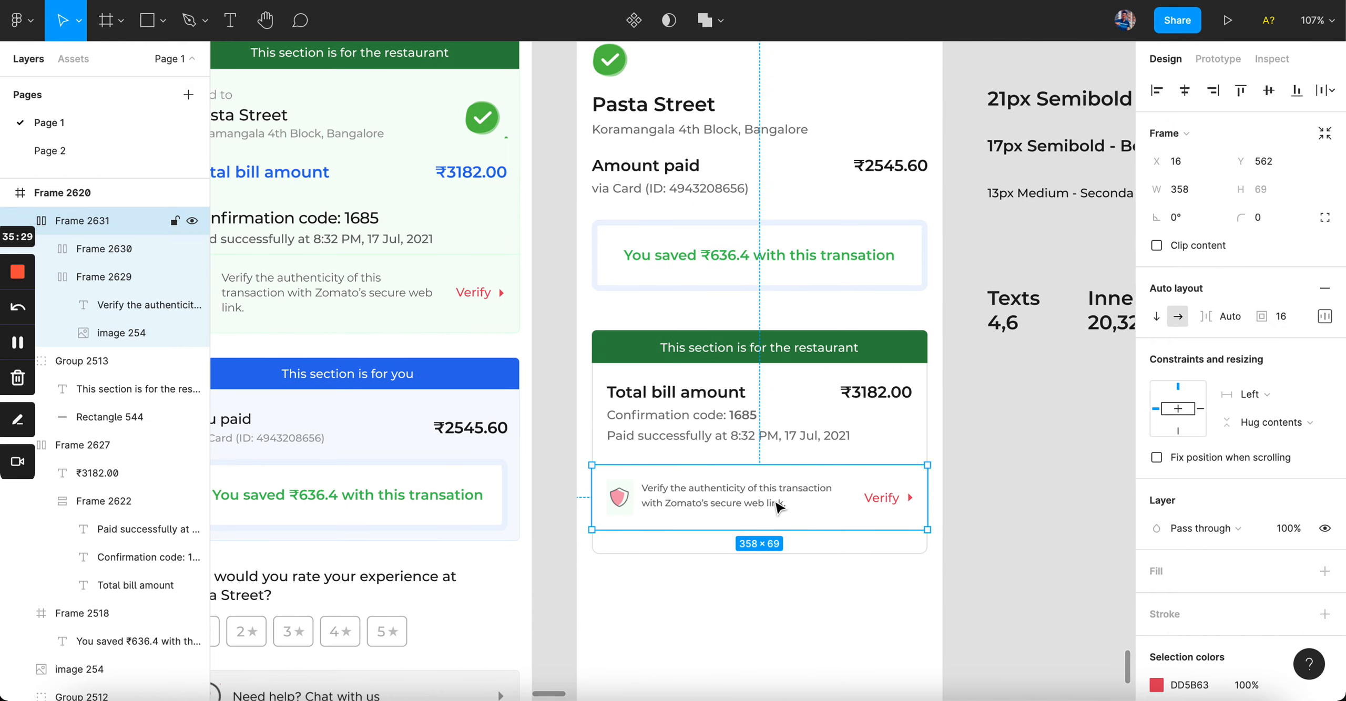
{"action": "scroll", "coordinate": [779, 507], "scroll_direction": "up", "scroll_amount": 5}
{"action": "scroll", "coordinate": [778, 507], "scroll_direction": "up", "scroll_amount": 2}
{"action": "scroll", "coordinate": [779, 508], "scroll_direction": "left", "scroll_amount": 2}
{"action": "scroll", "coordinate": [778, 507], "scroll_direction": "down", "scroll_amount": 1}
{"action": "scroll", "coordinate": [778, 507], "scroll_direction": "right", "scroll_amount": 1}
{"action": "scroll", "coordinate": [778, 508], "scroll_direction": "down", "scroll_amount": 2}
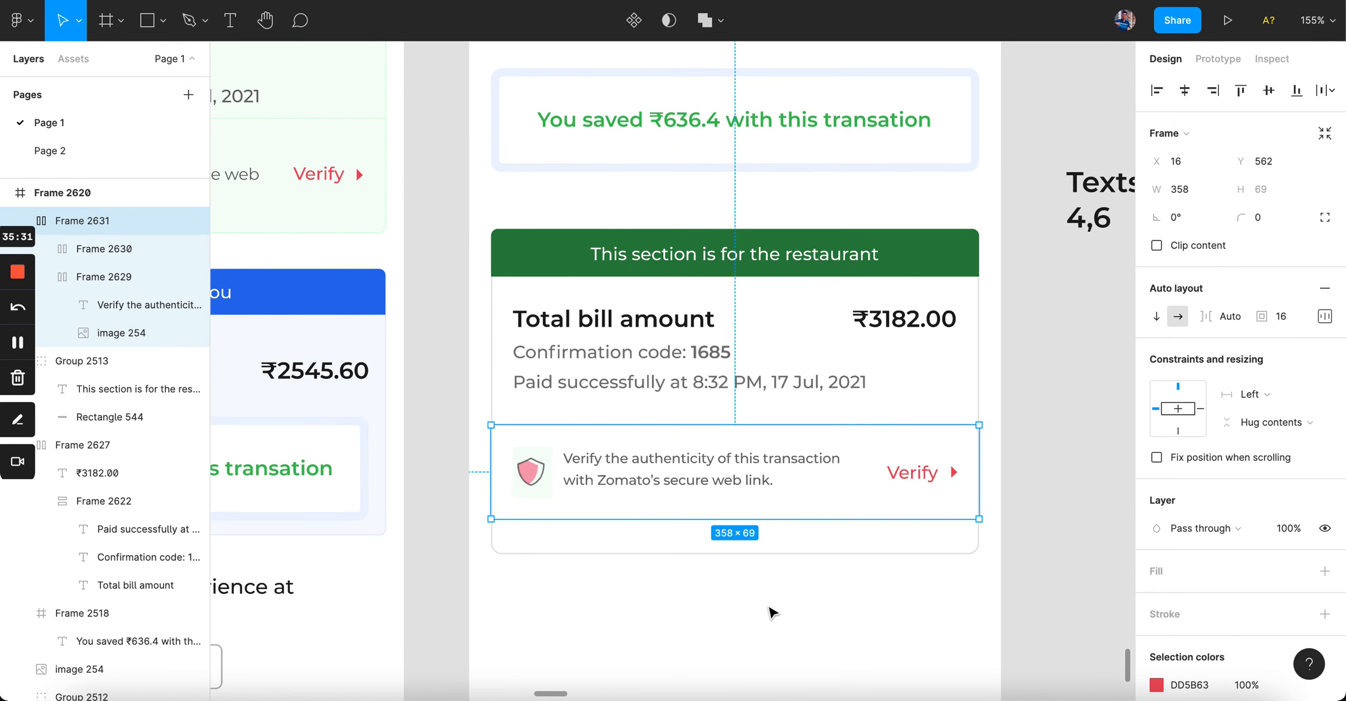
{"action": "scroll", "coordinate": [1264, 474], "scroll_direction": "down", "scroll_amount": 3}
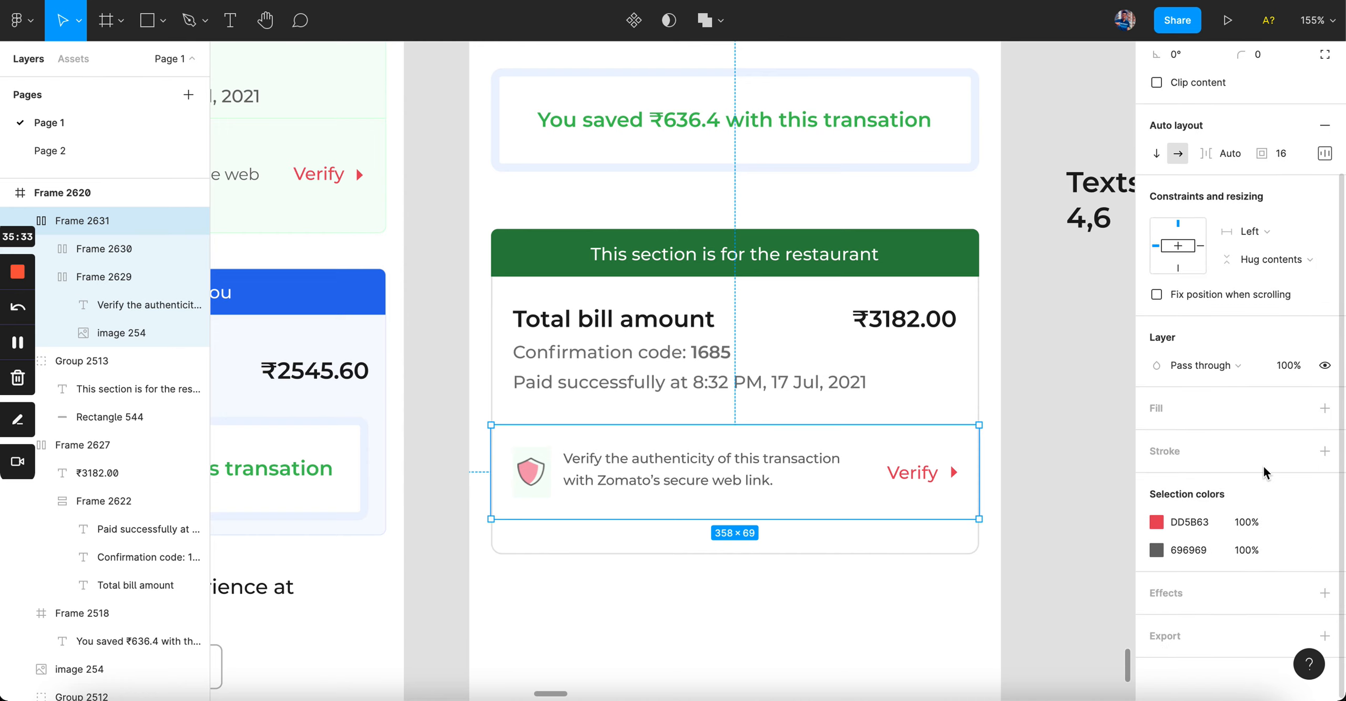
Step: Add a fill to the verify row and inset it to 356 wide inside the card border
{"action": "left_click", "coordinate": [1325, 408]}
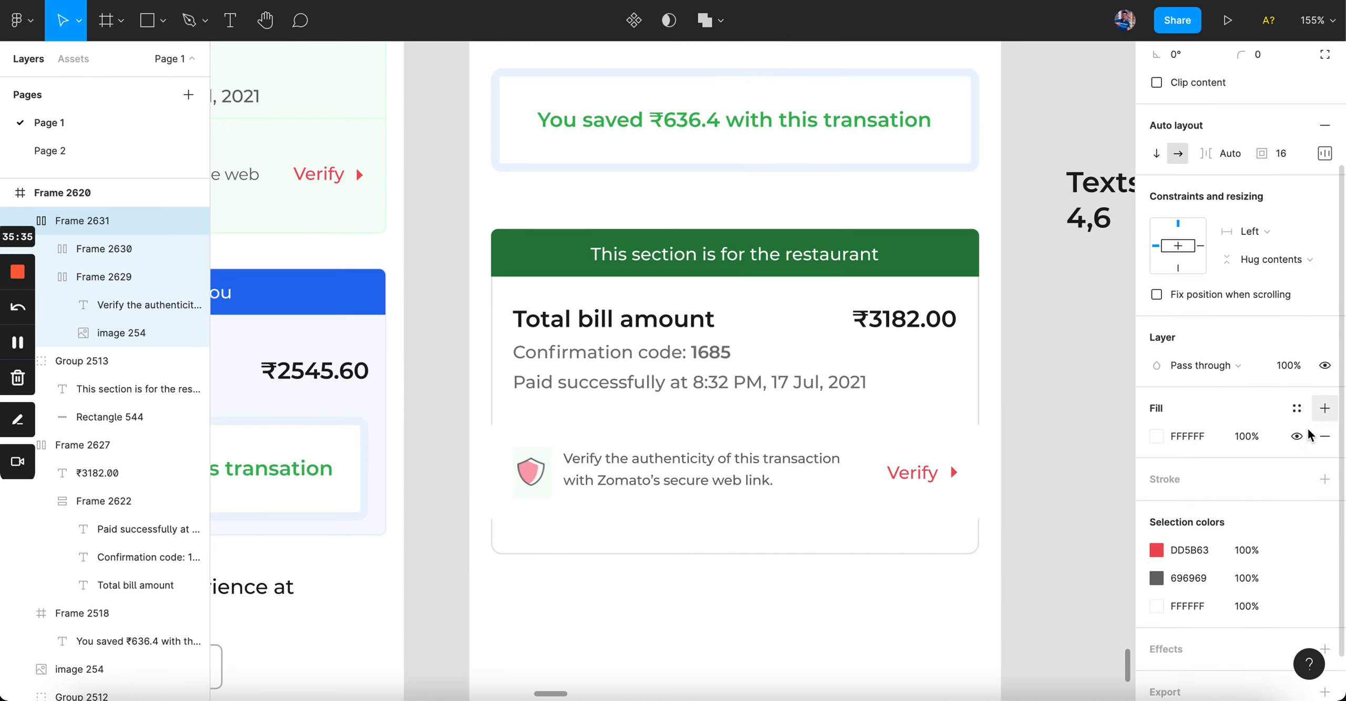
{"action": "left_click", "coordinate": [873, 616]}
{"action": "left_click", "coordinate": [775, 486]}
{"action": "key", "text": "Right"}
{"action": "key", "text": "super+Left"}
{"action": "key", "text": "super+Left"}
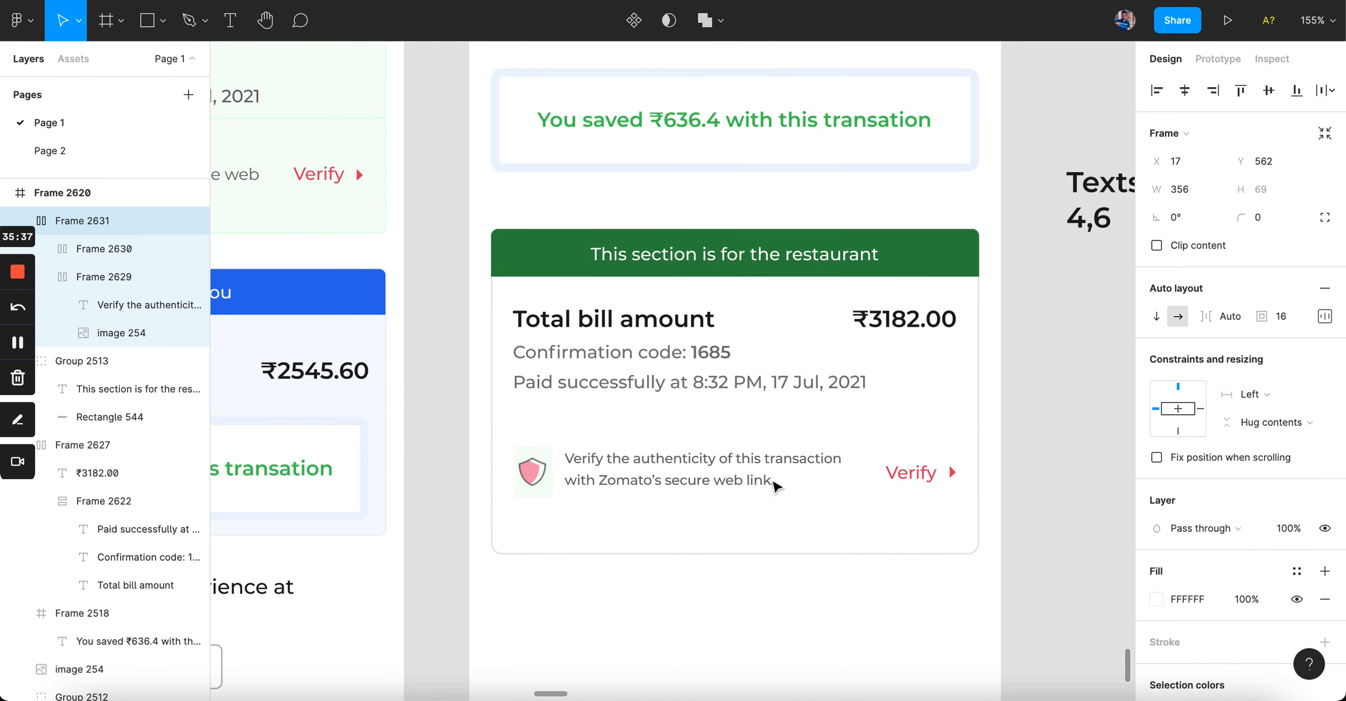
Step: Set the verify row's fill to 1C1C1E at 5% opacity for a faint grey band
{"action": "left_click", "coordinate": [1166, 600]}
{"action": "type", "text": "1c1c1e"}
{"action": "key", "text": "Return"}
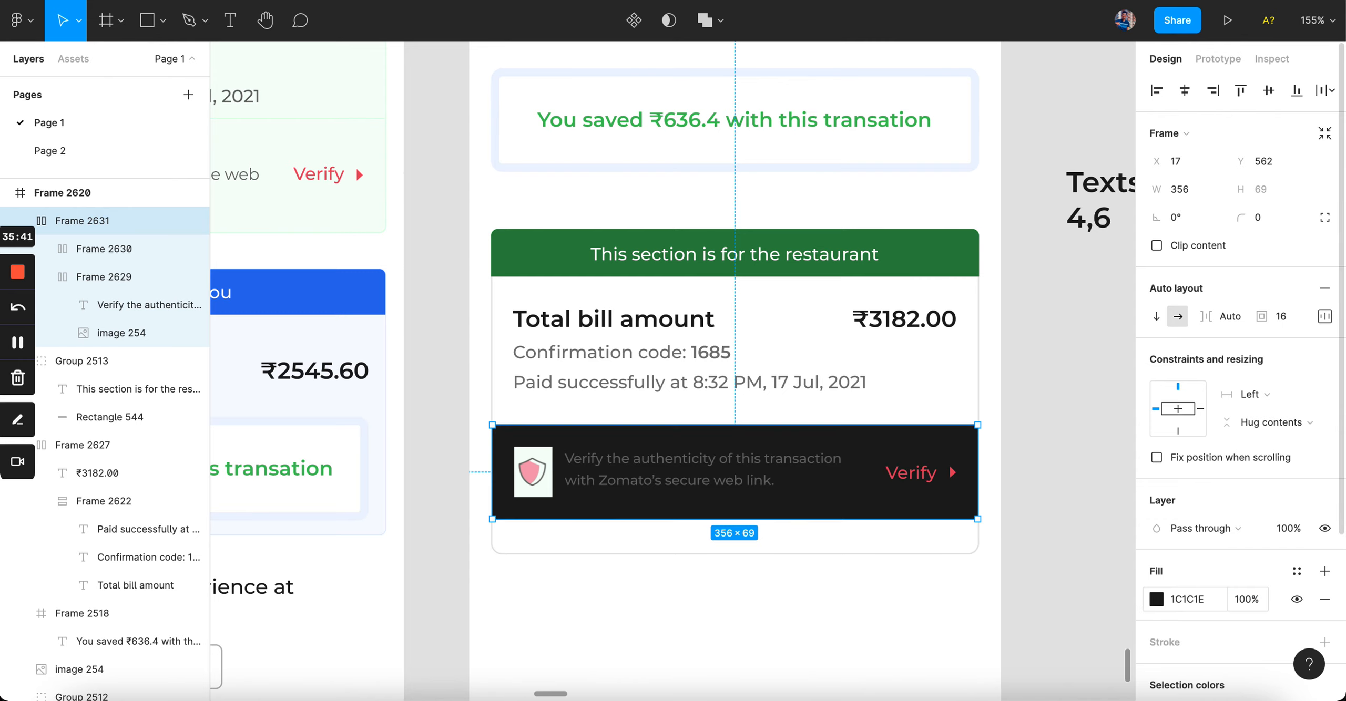
{"action": "left_click", "coordinate": [1261, 600]}
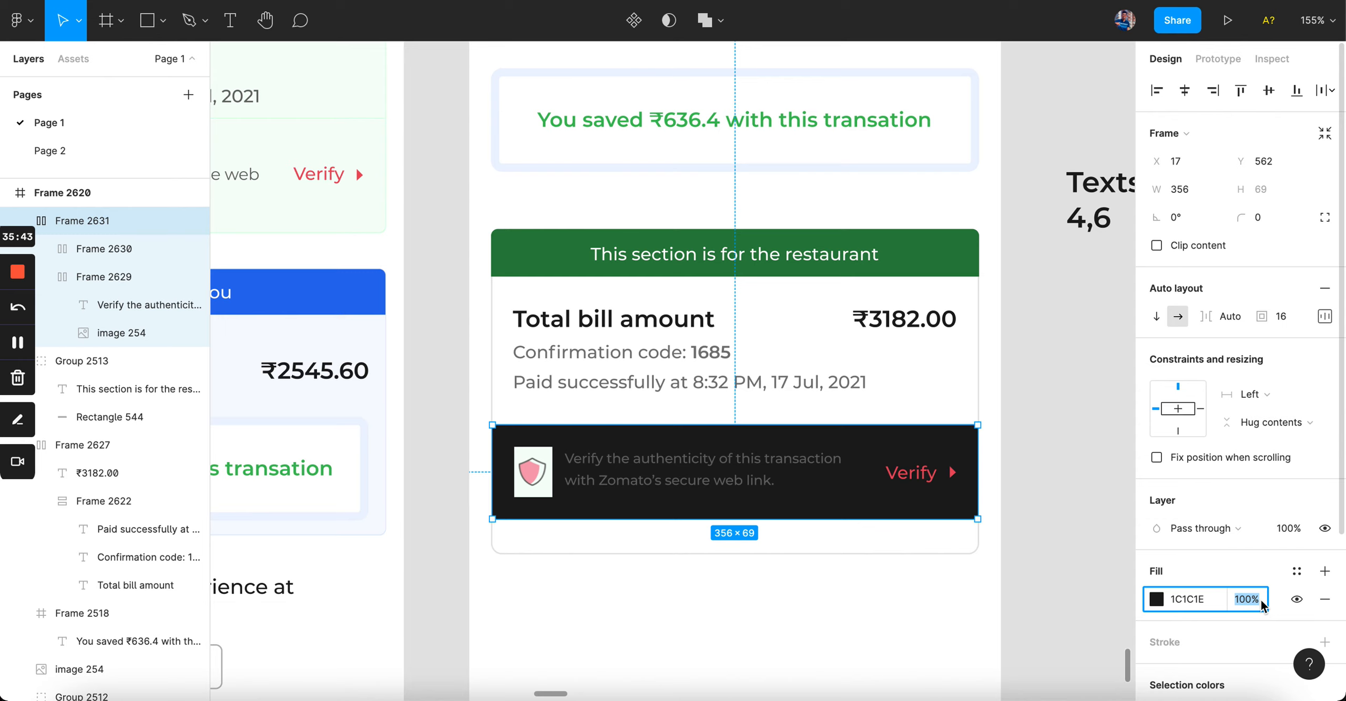
{"action": "type", "text": "5"}
{"action": "key", "text": "Return"}
{"action": "left_click", "coordinate": [945, 665]}
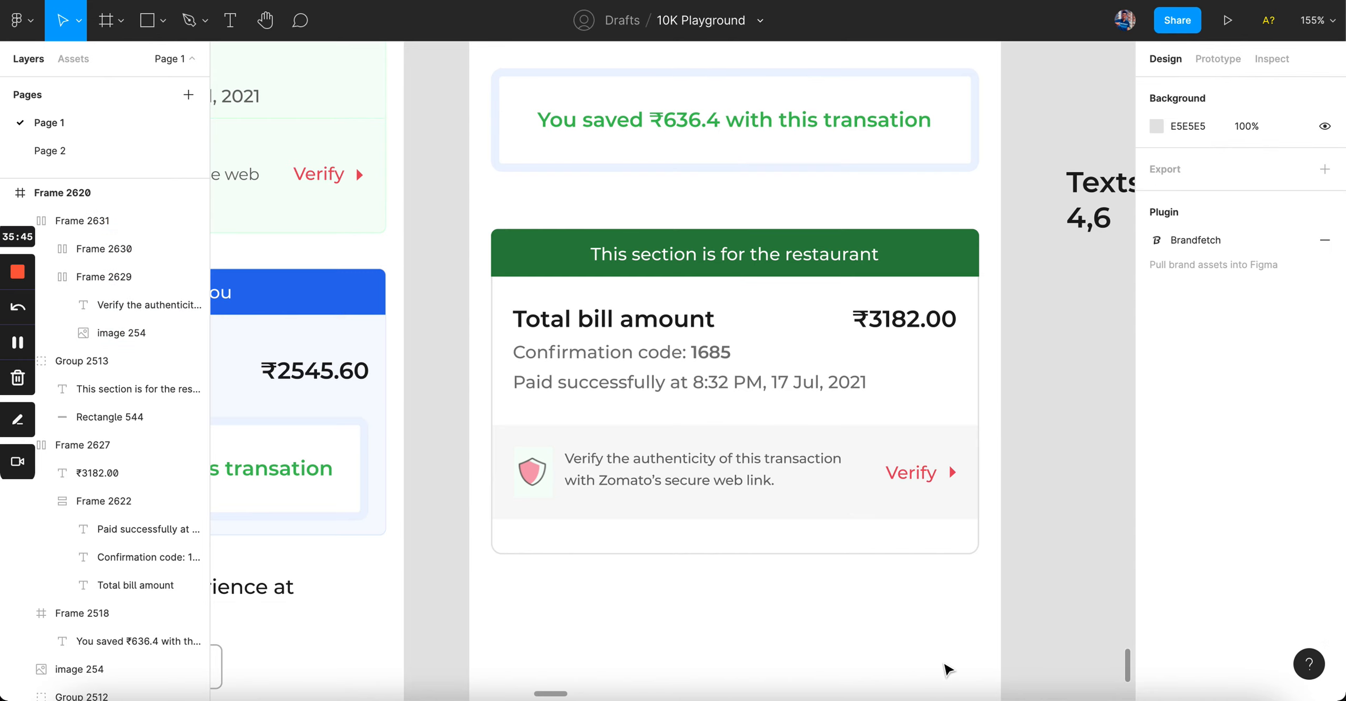
{"action": "left_click", "coordinate": [766, 476]}
{"action": "key", "text": "alt"}
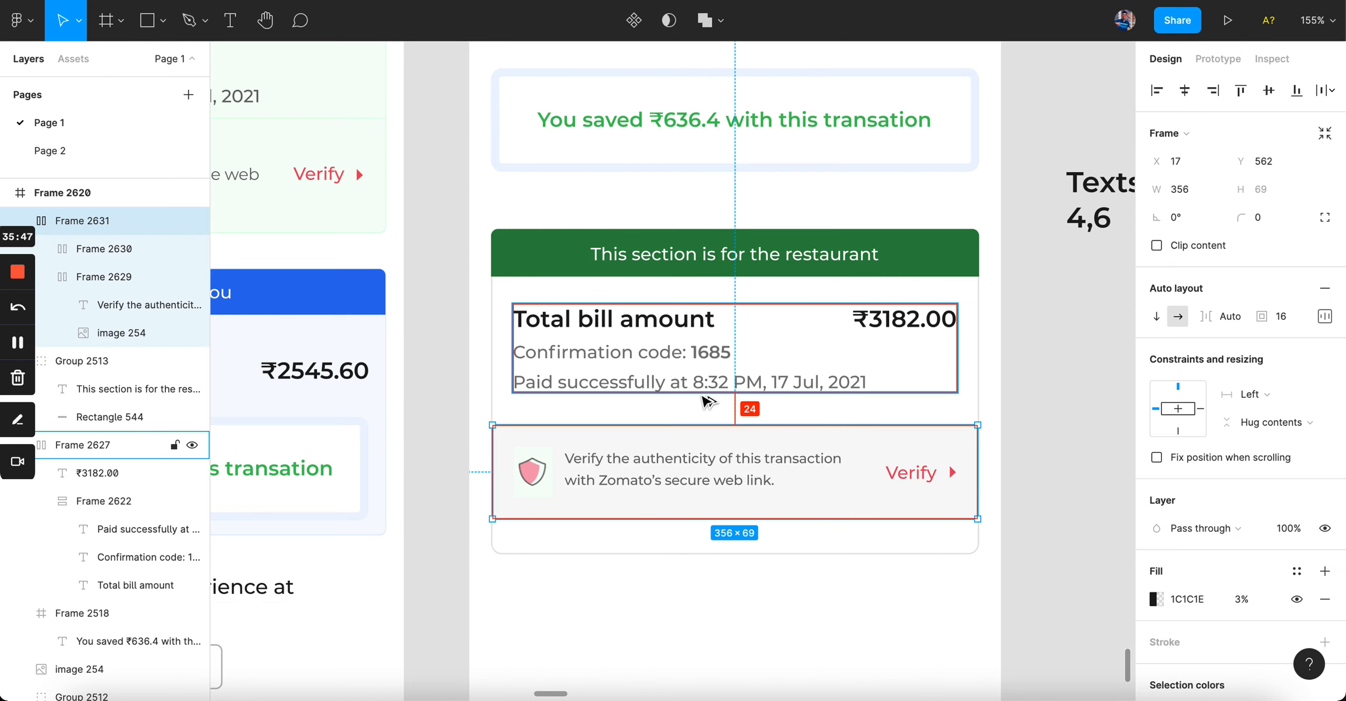
{"action": "key", "text": "Up"}
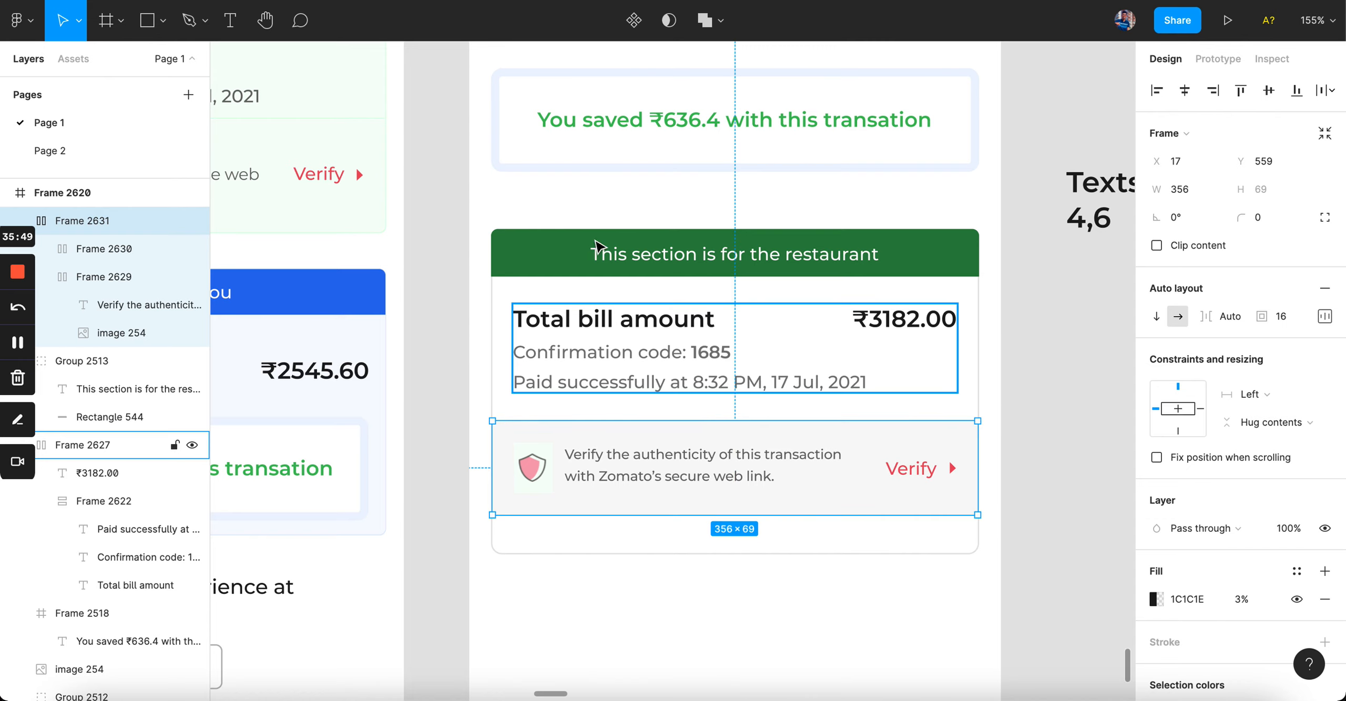
{"action": "left_click", "coordinate": [618, 650]}
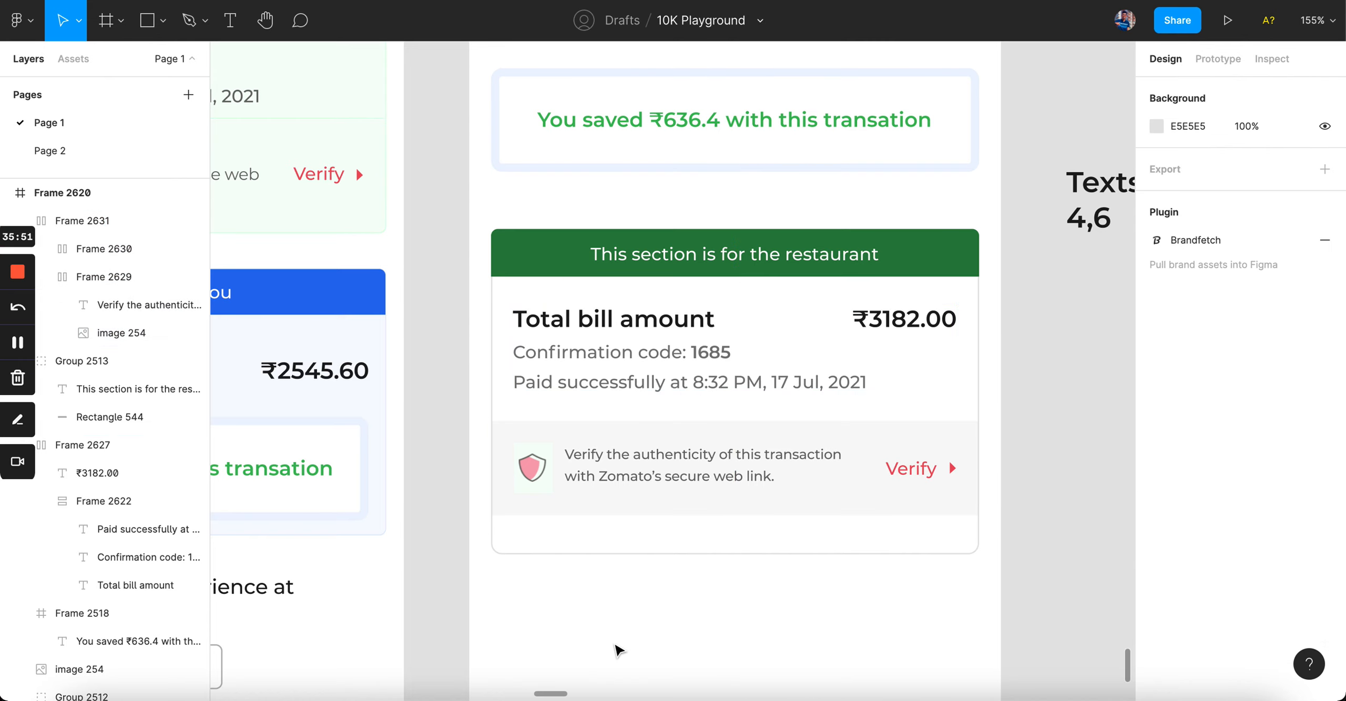
{"action": "left_click", "coordinate": [642, 460]}
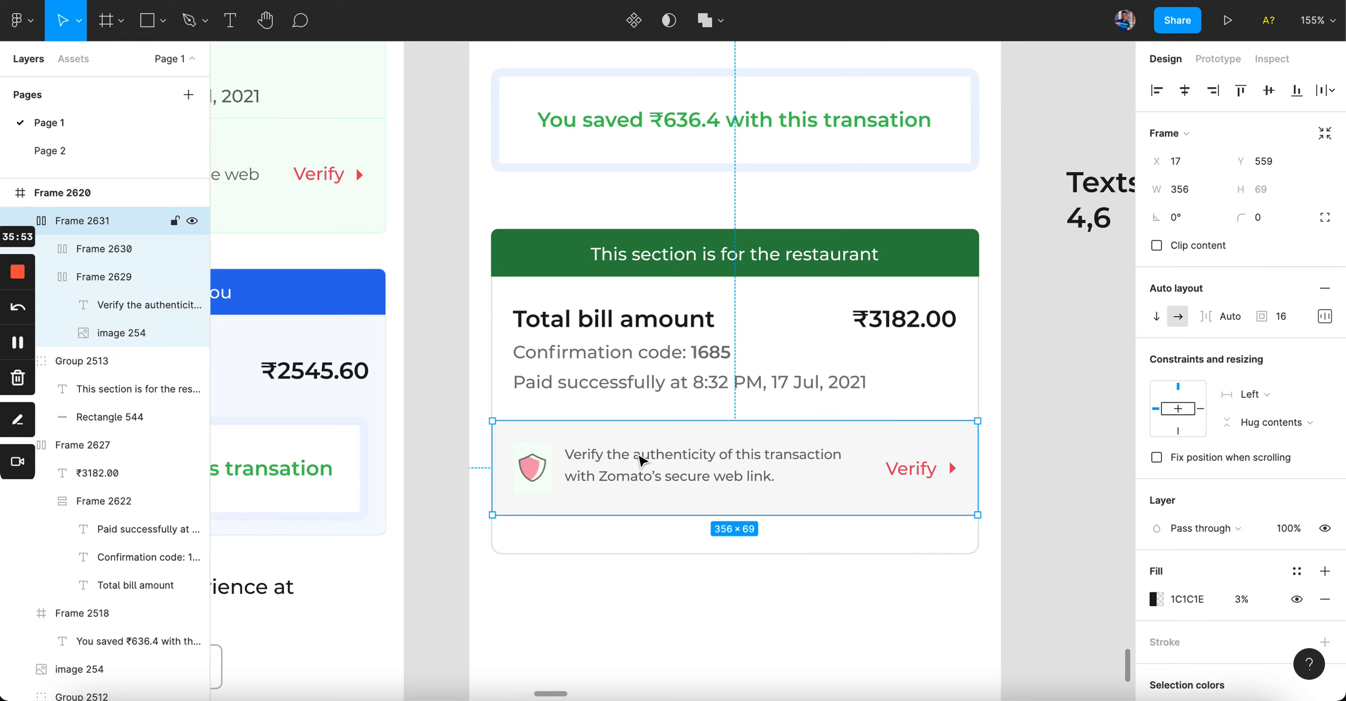
{"action": "left_click", "coordinate": [471, 411]}
{"action": "left_click", "coordinate": [531, 380]}
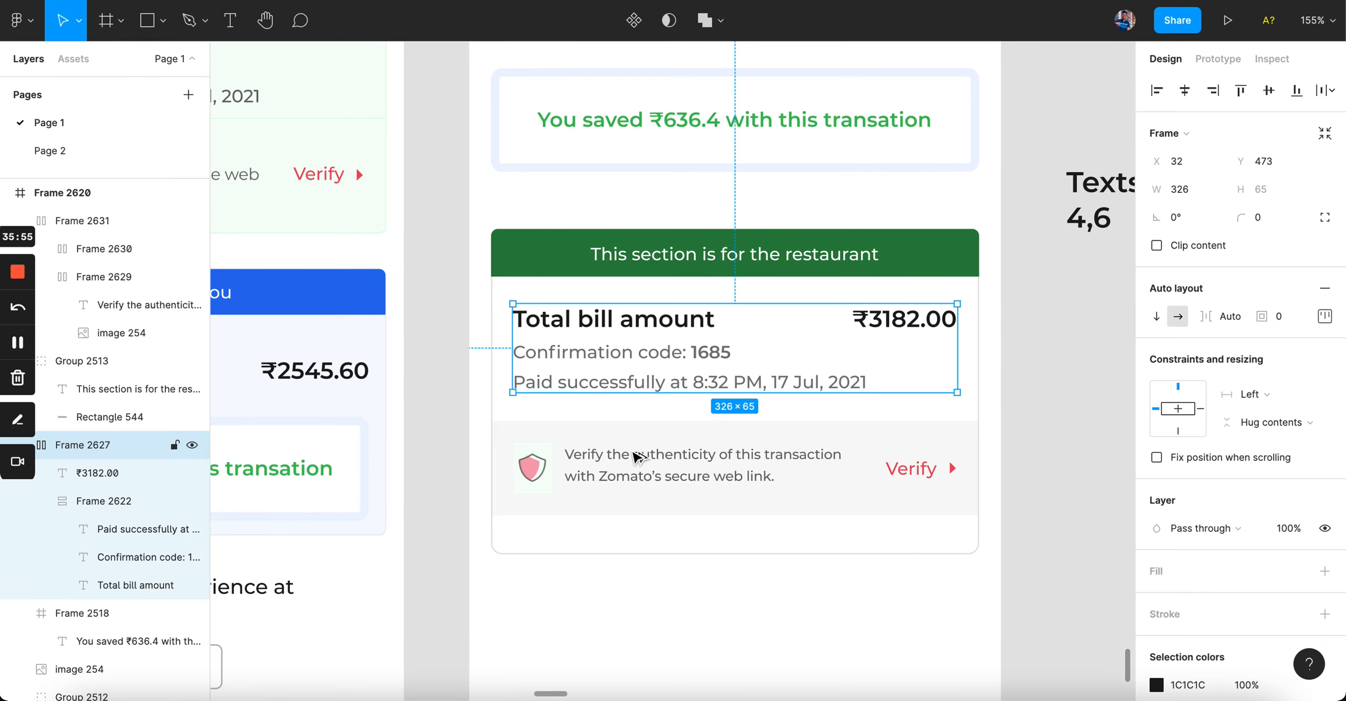
{"action": "left_click", "coordinate": [644, 476]}
{"action": "left_click", "coordinate": [581, 652]}
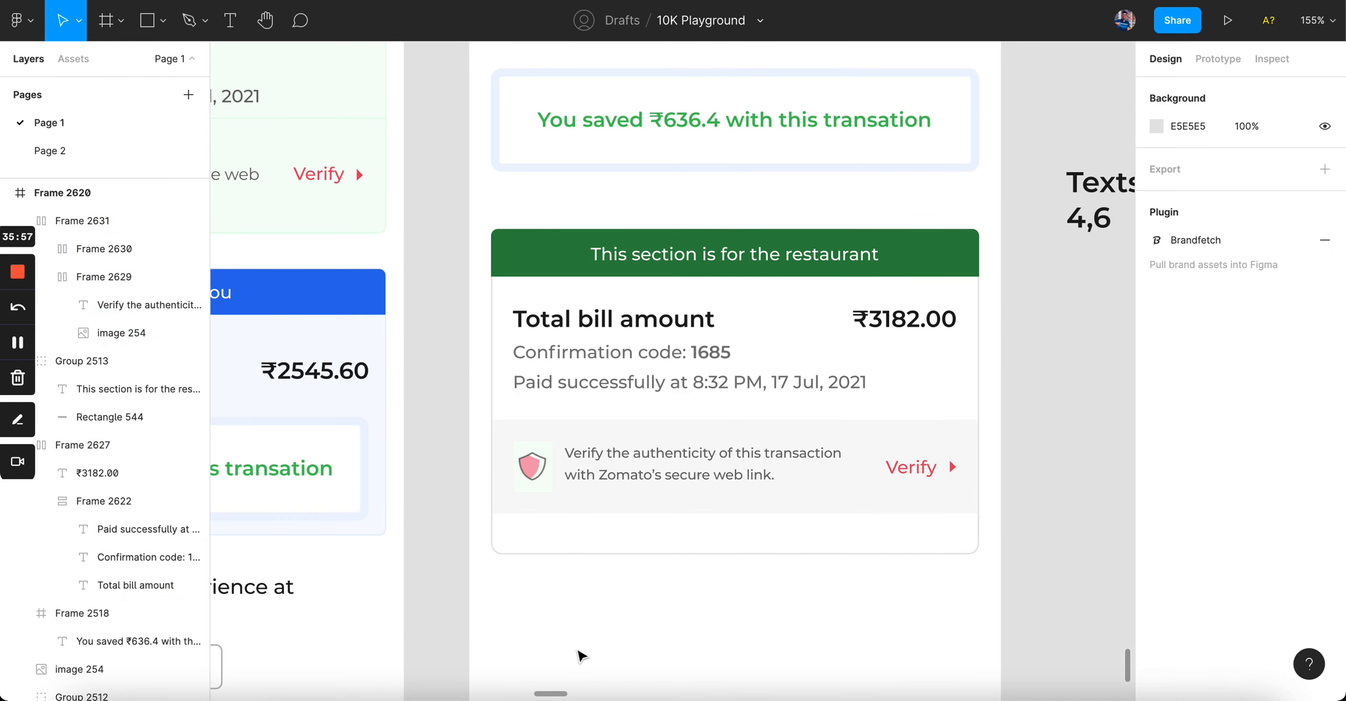
{"action": "left_click", "coordinate": [636, 450]}
{"action": "key", "text": "Down"}
{"action": "key", "text": "Down"}
{"action": "key", "text": "Down"}
{"action": "key", "text": "Down"}
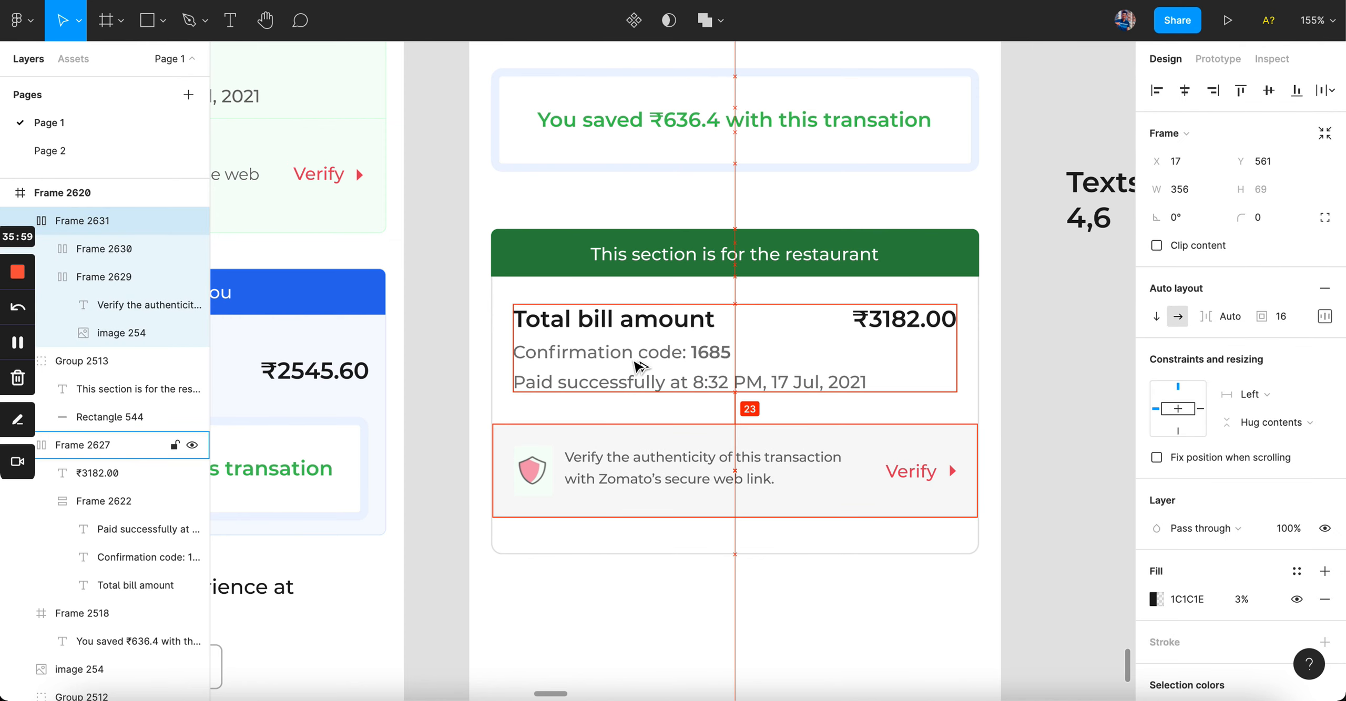
{"action": "left_click", "coordinate": [626, 621]}
{"action": "scroll", "coordinate": [626, 621], "scroll_direction": "down", "scroll_amount": 4}
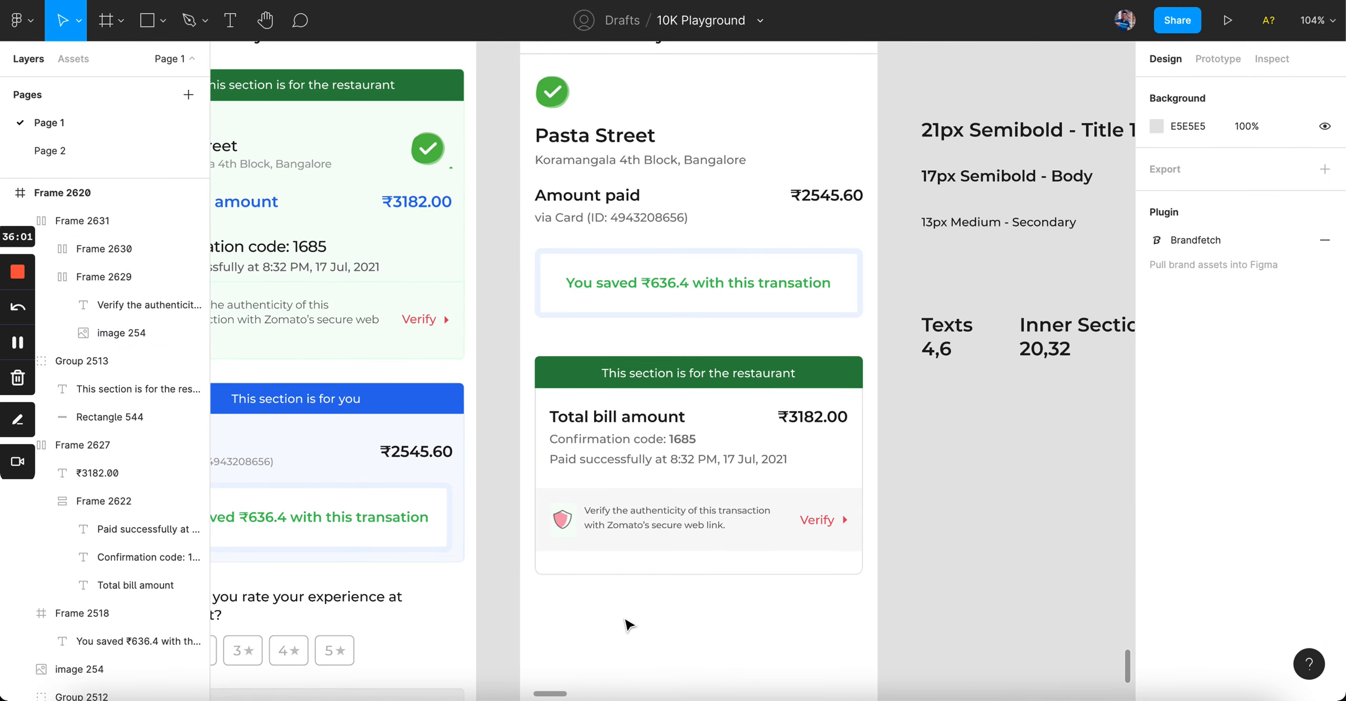
{"action": "scroll", "coordinate": [643, 571], "scroll_direction": "up", "scroll_amount": 5}
{"action": "left_click", "coordinate": [669, 520]}
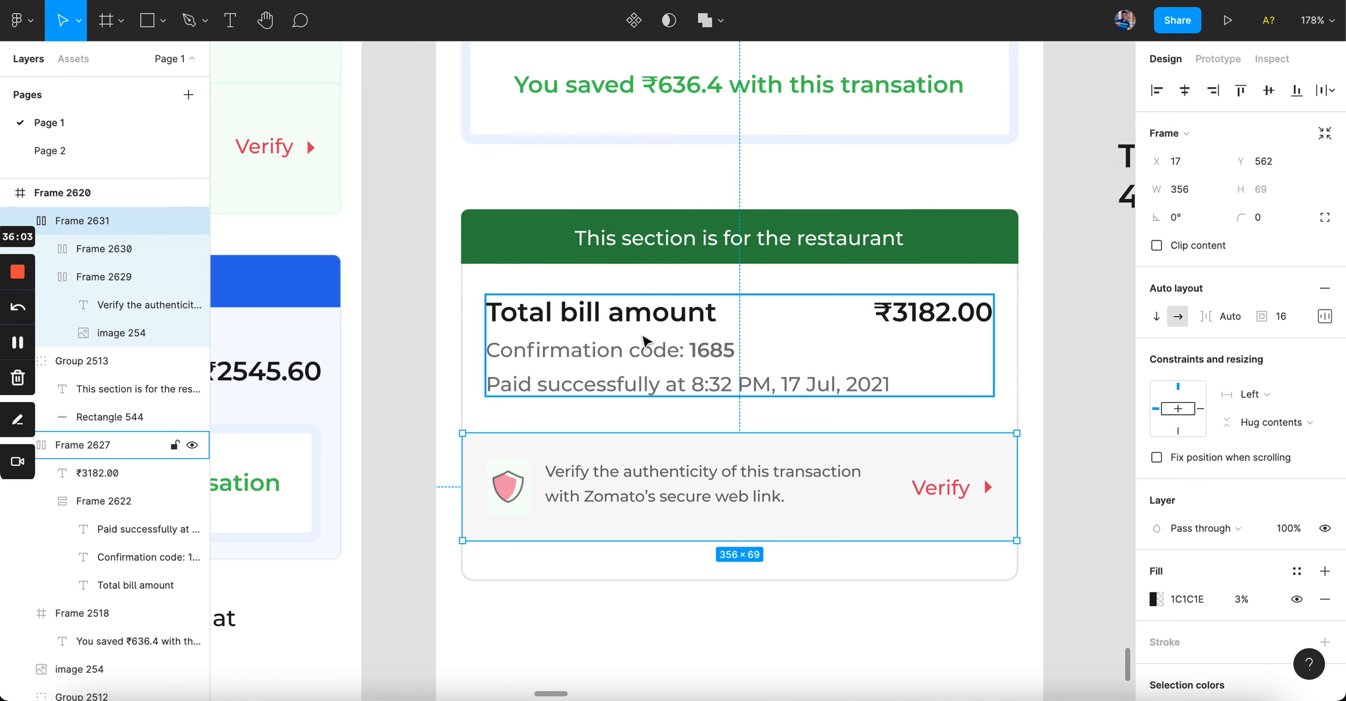
{"action": "key", "text": "Up"}
{"action": "key", "text": "Down"}
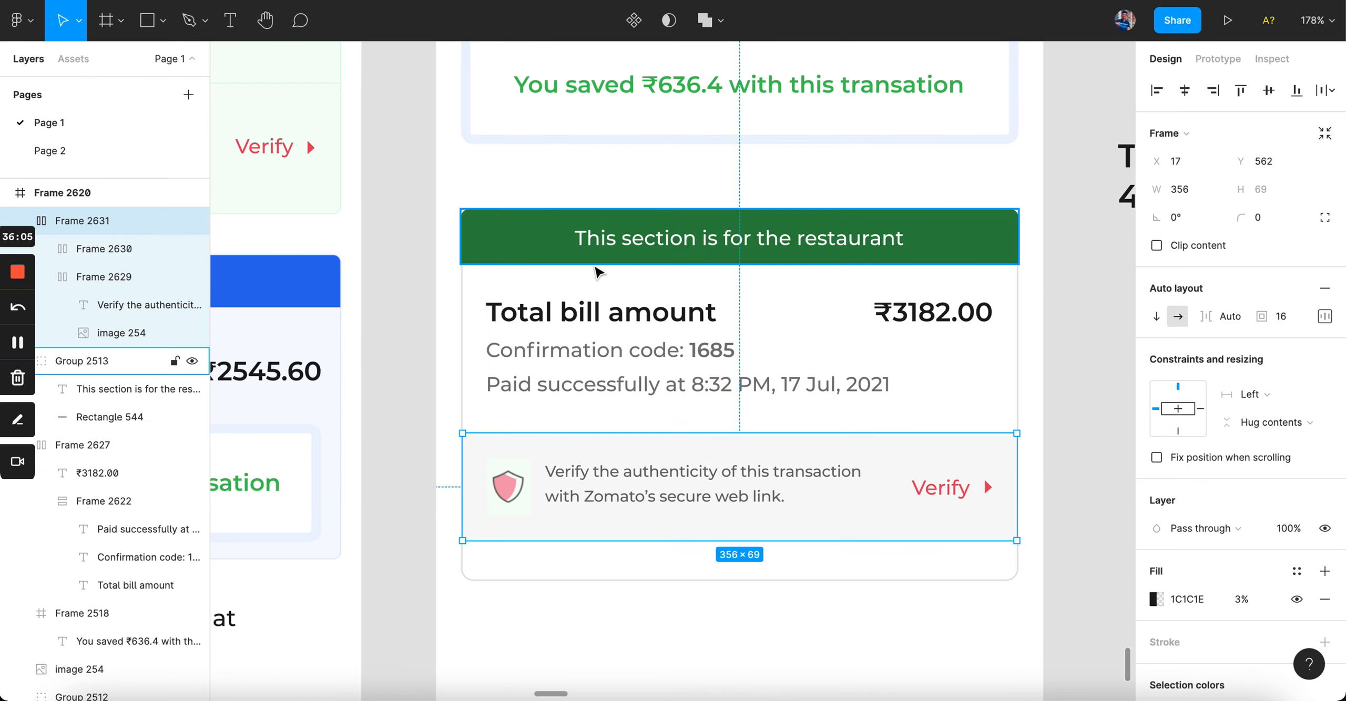
{"action": "left_click", "coordinate": [591, 312]}
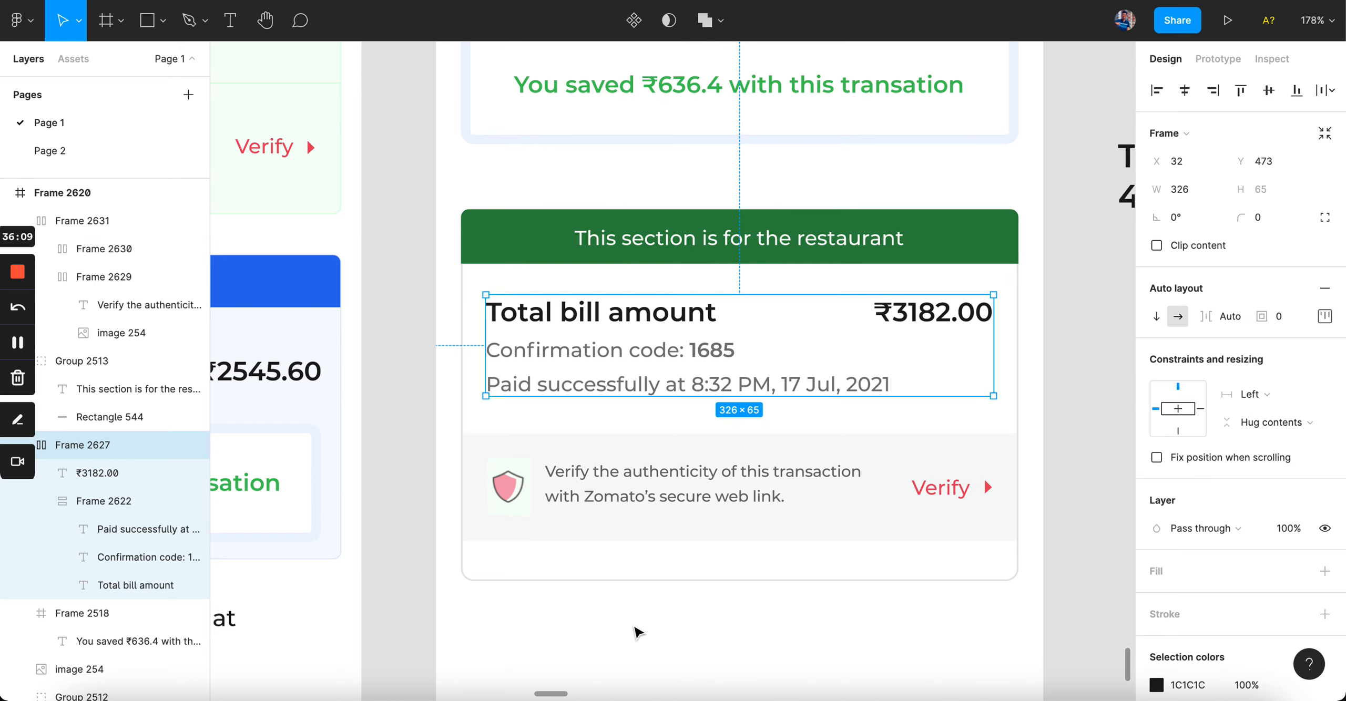
{"action": "left_click", "coordinate": [636, 631]}
{"action": "left_click", "coordinate": [652, 521]}
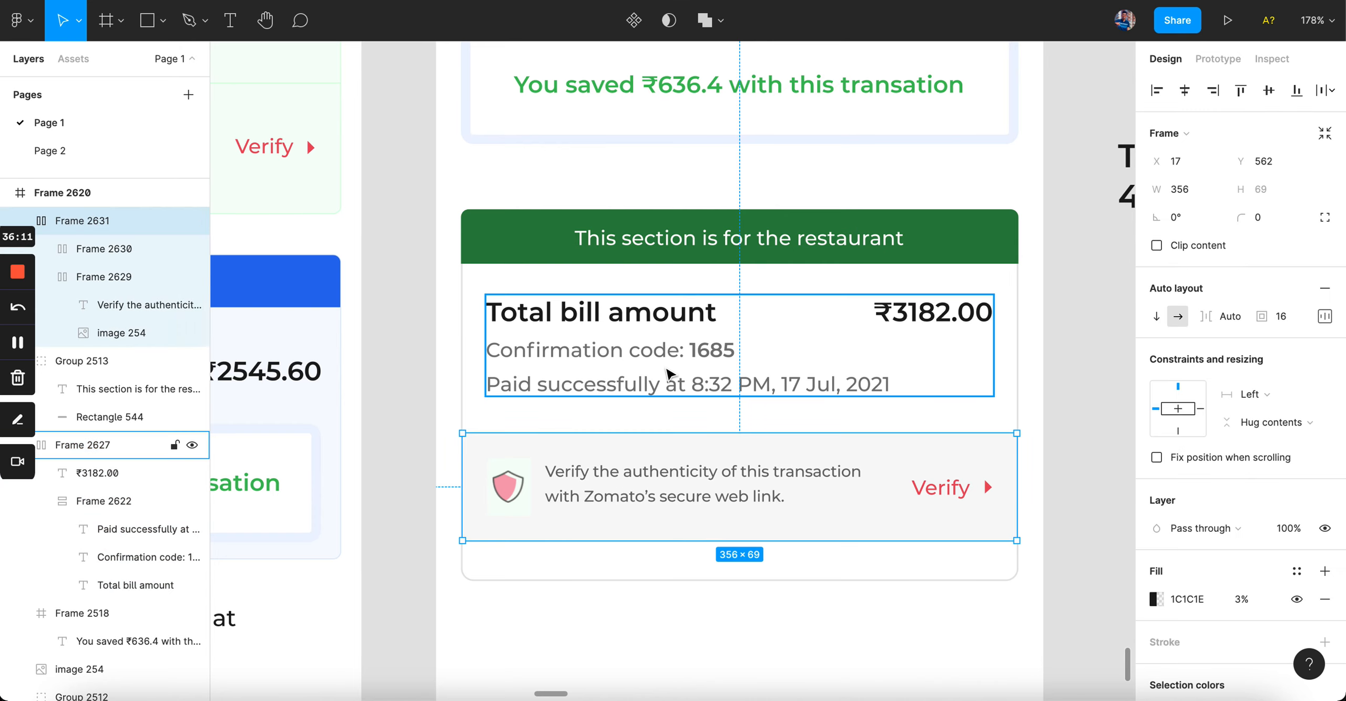
{"action": "scroll", "coordinate": [551, 269], "scroll_direction": "down", "scroll_amount": 5}
{"action": "scroll", "coordinate": [915, 387], "scroll_direction": "up", "scroll_amount": 2}
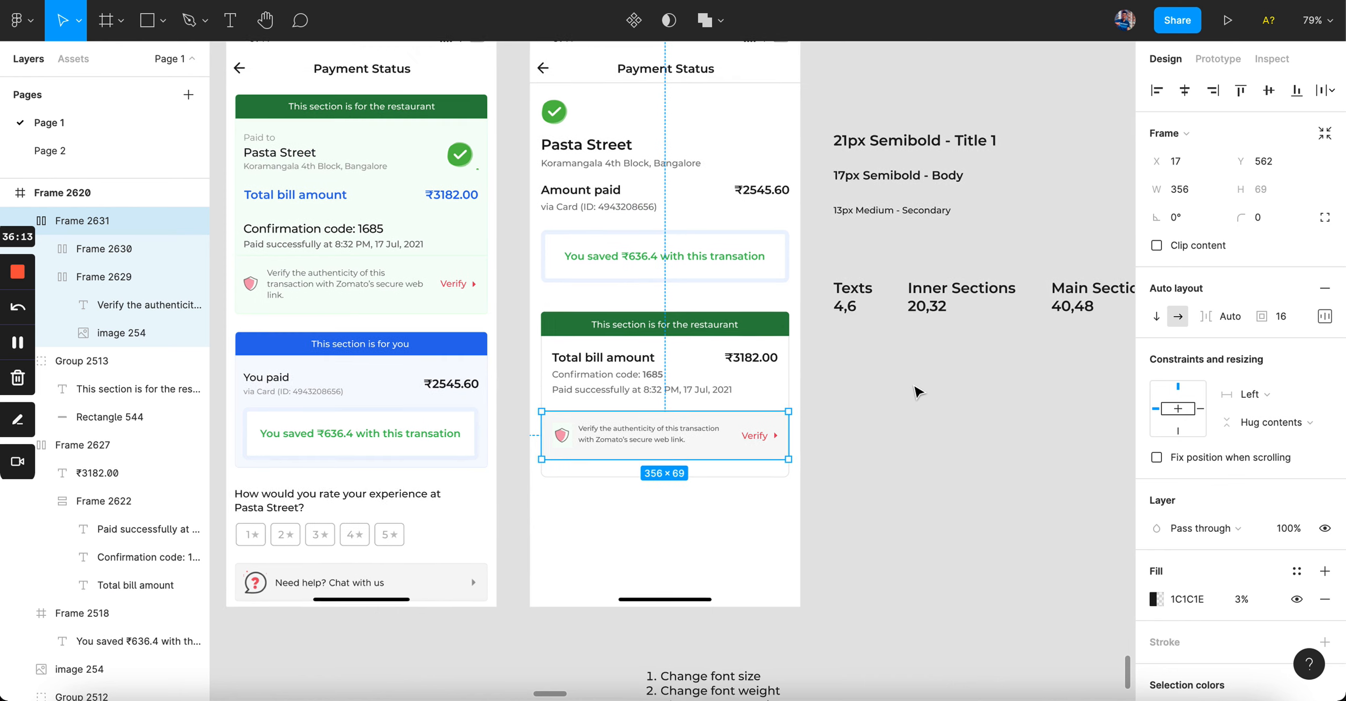
{"action": "left_click", "coordinate": [915, 387]}
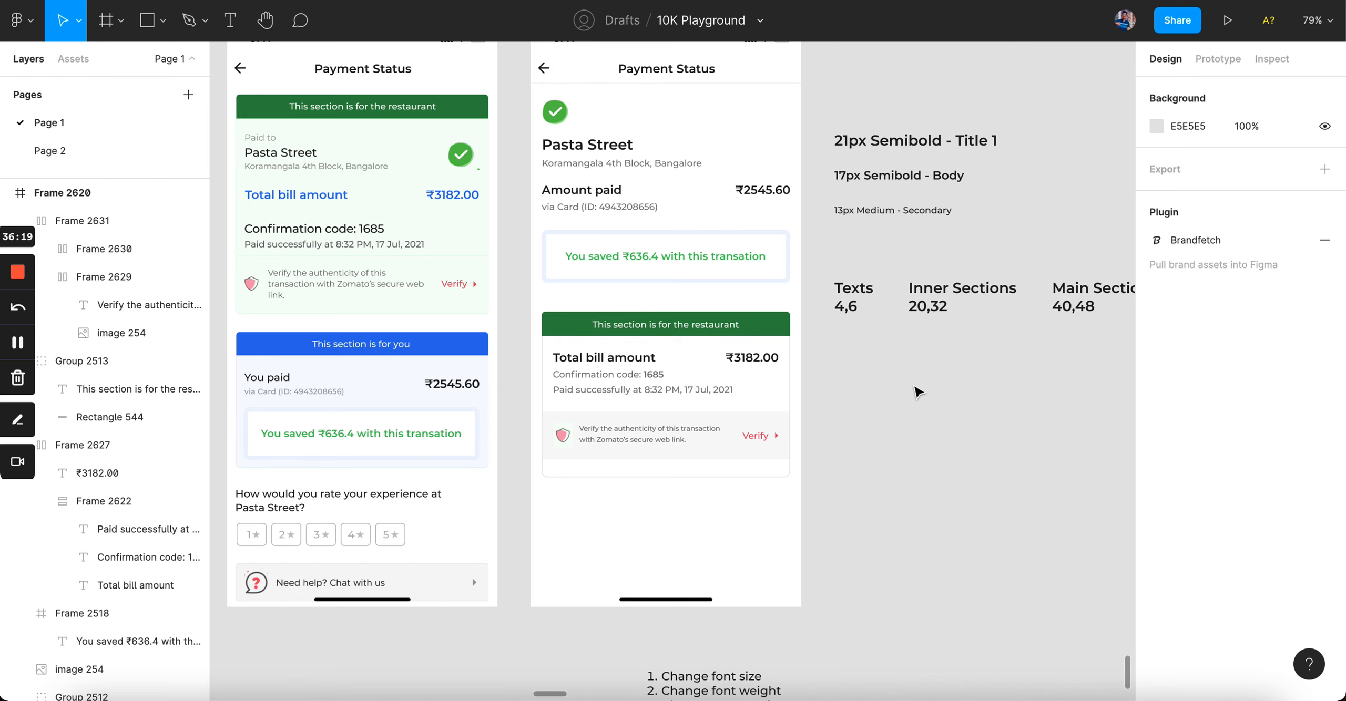
{"action": "scroll", "coordinate": [684, 390], "scroll_direction": "up", "scroll_amount": 5}
Step: Shorten the restaurant card to end below Verify and round the Verify row's bottom corners to 8
{"action": "left_click", "coordinate": [746, 604]}
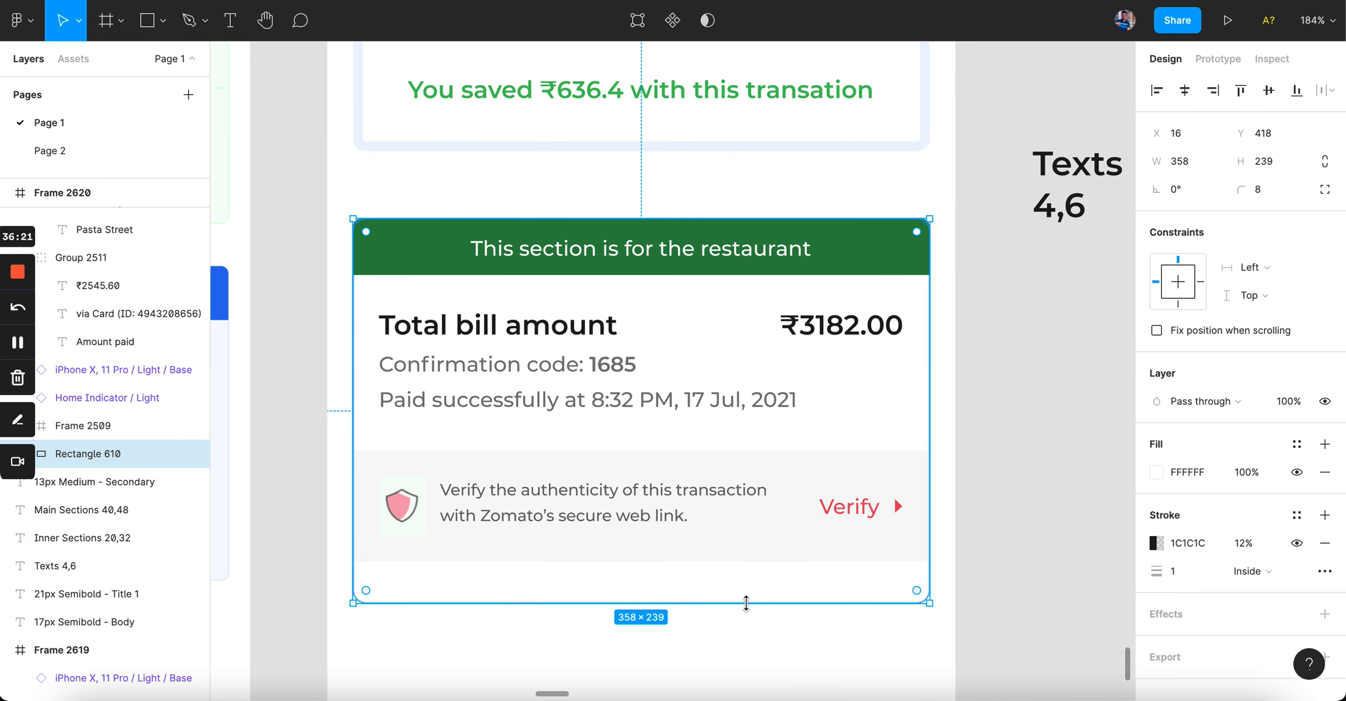
{"action": "left_click_drag", "start_coordinate": [745, 603], "coordinate": [747, 562]}
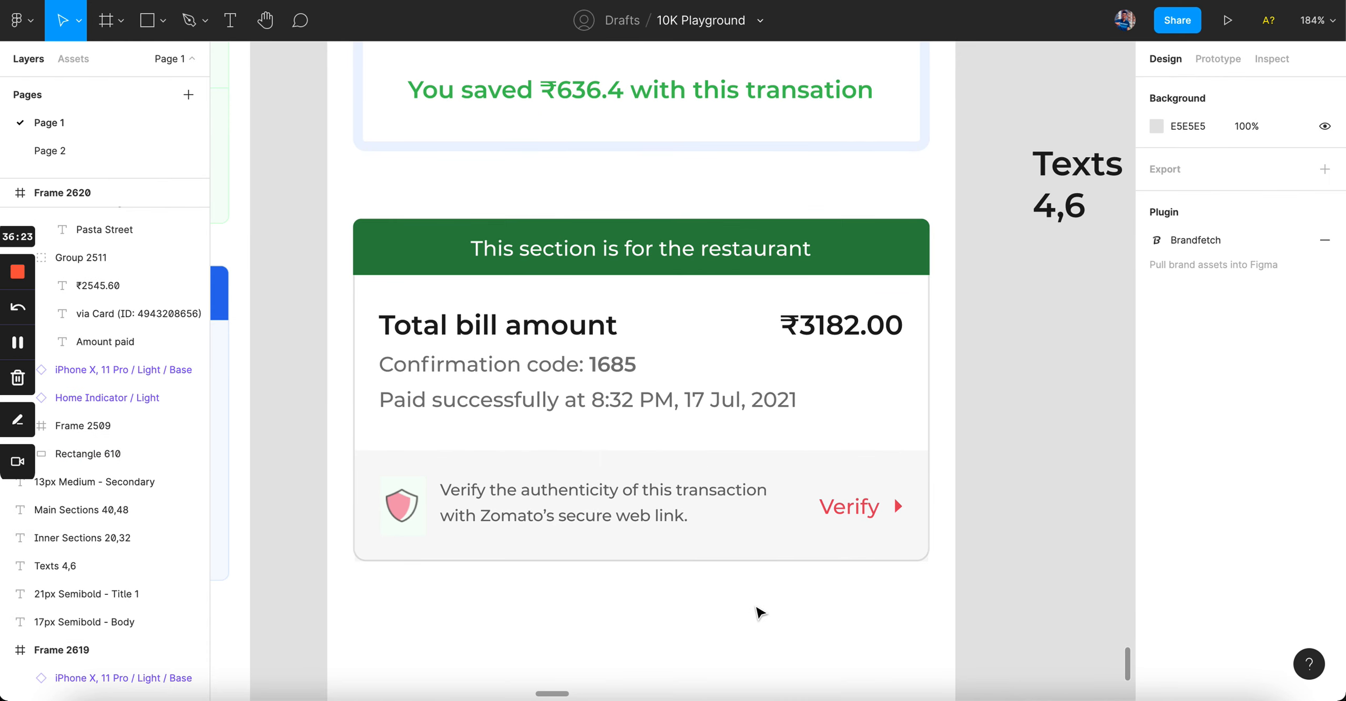
{"action": "left_click", "coordinate": [791, 542]}
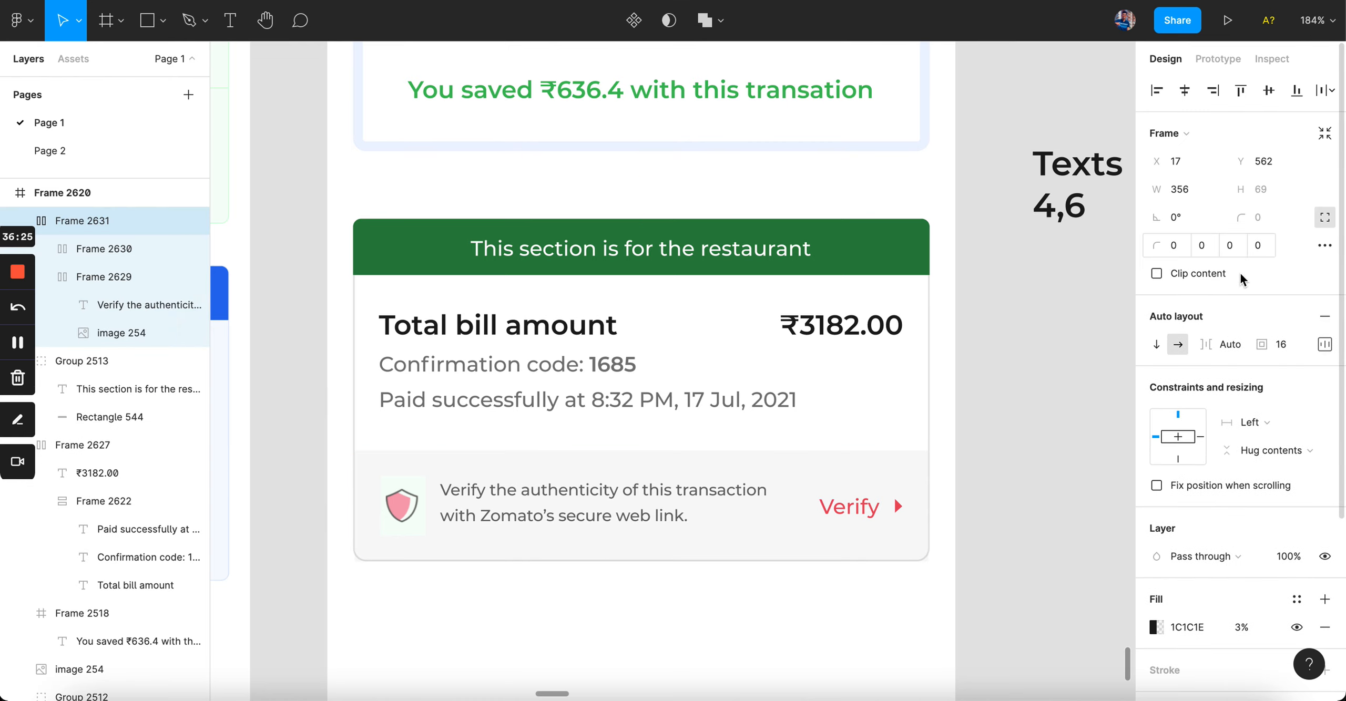
{"action": "left_click", "coordinate": [1237, 247]}
{"action": "type", "text": "94320"}
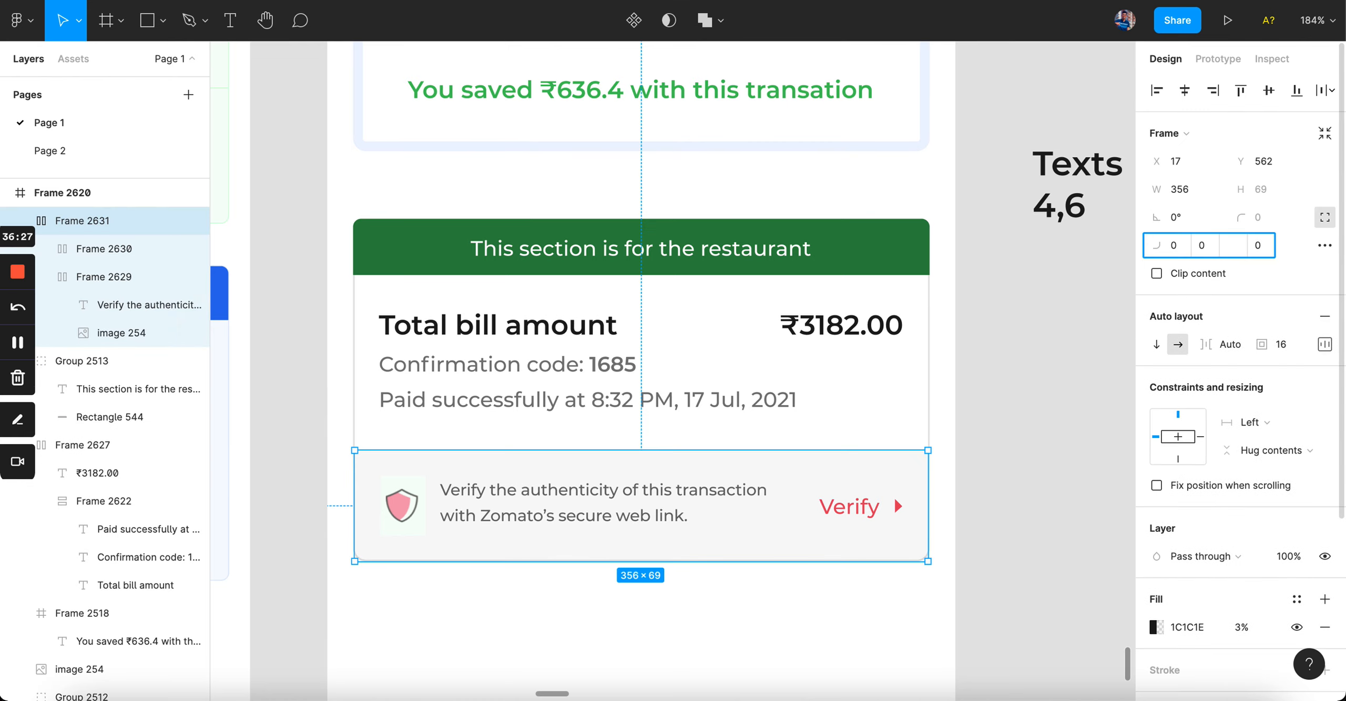
{"action": "type", "text": "8"}
{"action": "key", "text": "Tab"}
{"action": "type", "text": "8"}
{"action": "key", "text": "Return"}
{"action": "left_click", "coordinate": [1067, 521]}
Step: Drag the Verify row down a few pixels, then nudge it back up one pixel
{"action": "scroll", "coordinate": [1068, 521], "scroll_direction": "down", "scroll_amount": 5}
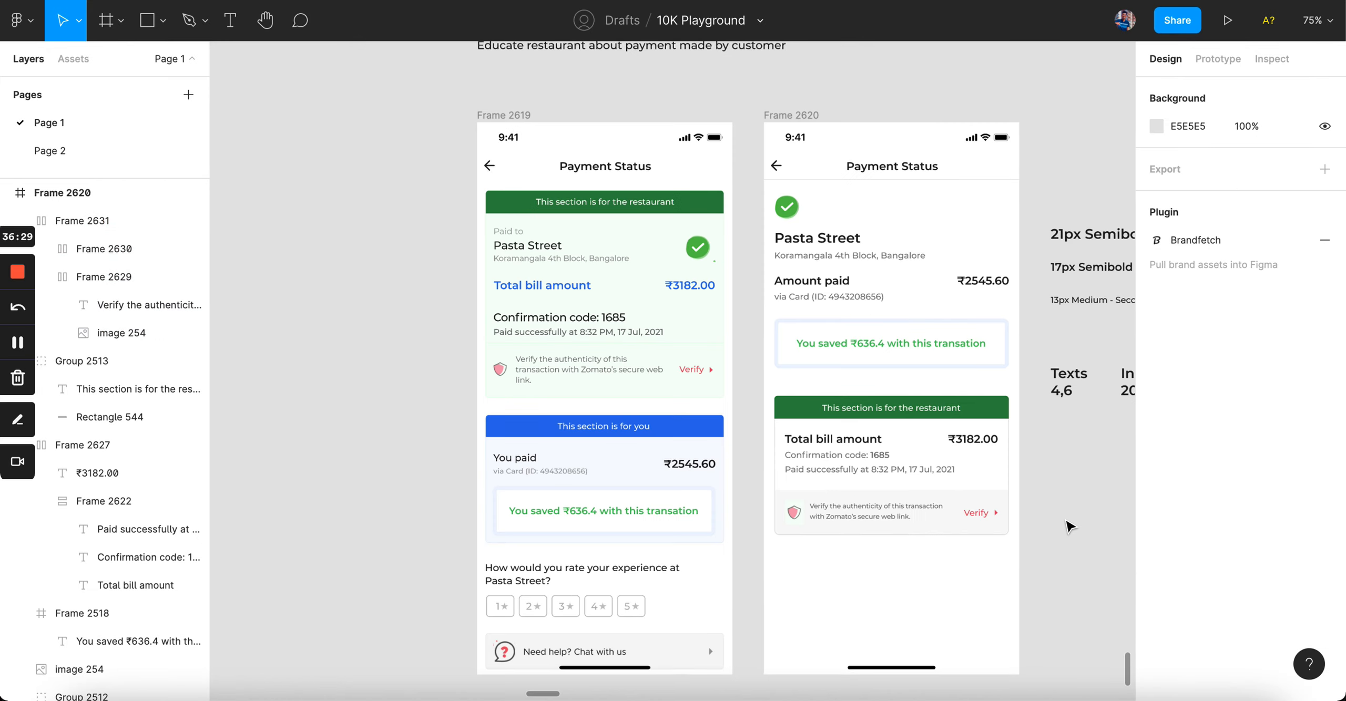
{"action": "scroll", "coordinate": [1070, 526], "scroll_direction": "up", "scroll_amount": 3}
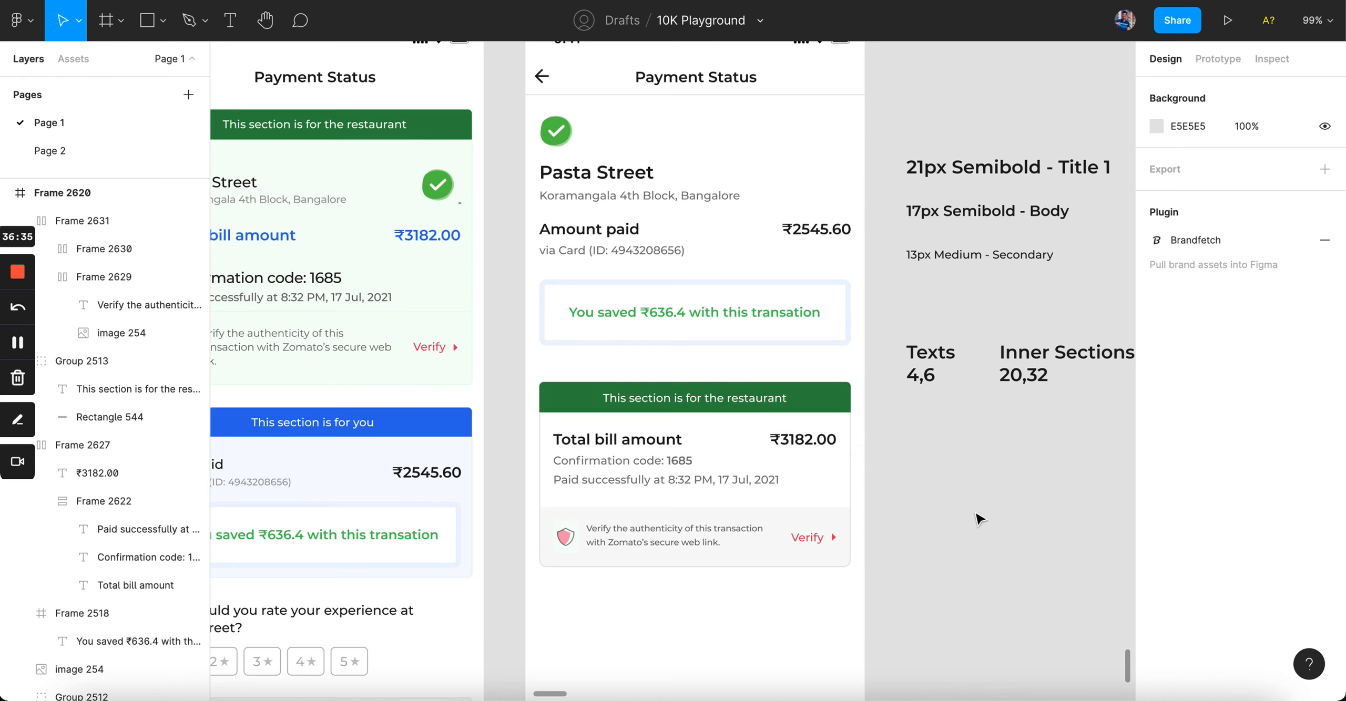
{"action": "scroll", "coordinate": [726, 450], "scroll_direction": "up", "scroll_amount": 4}
{"action": "left_click", "coordinate": [725, 450]}
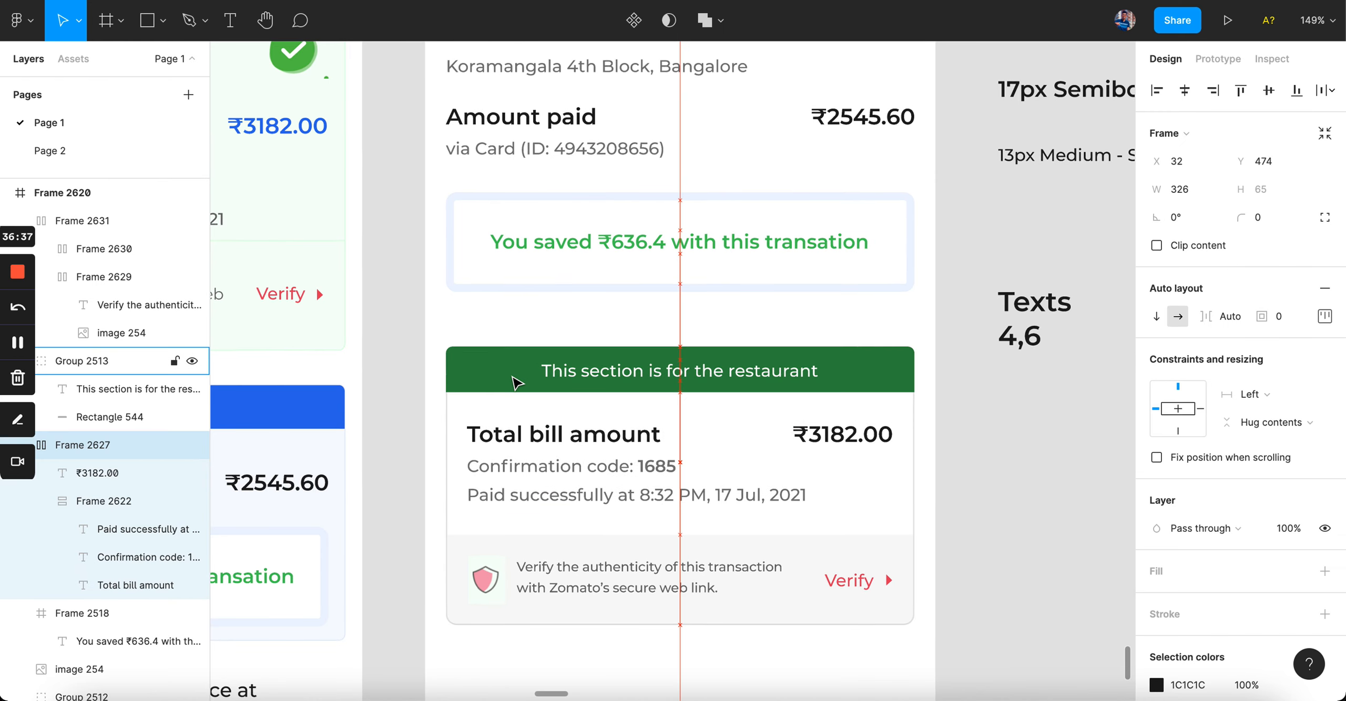
{"action": "left_click", "coordinate": [572, 612]}
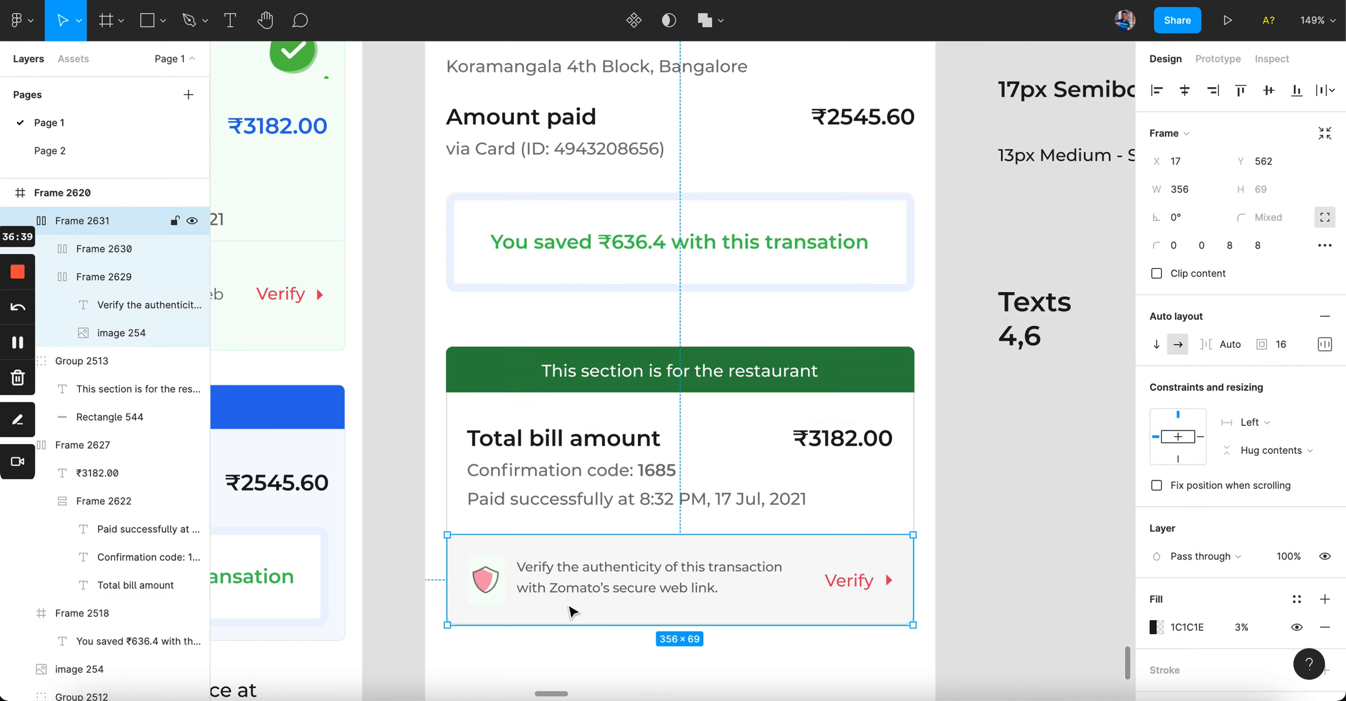
{"action": "left_click_drag", "start_coordinate": [572, 612], "coordinate": [565, 474]}
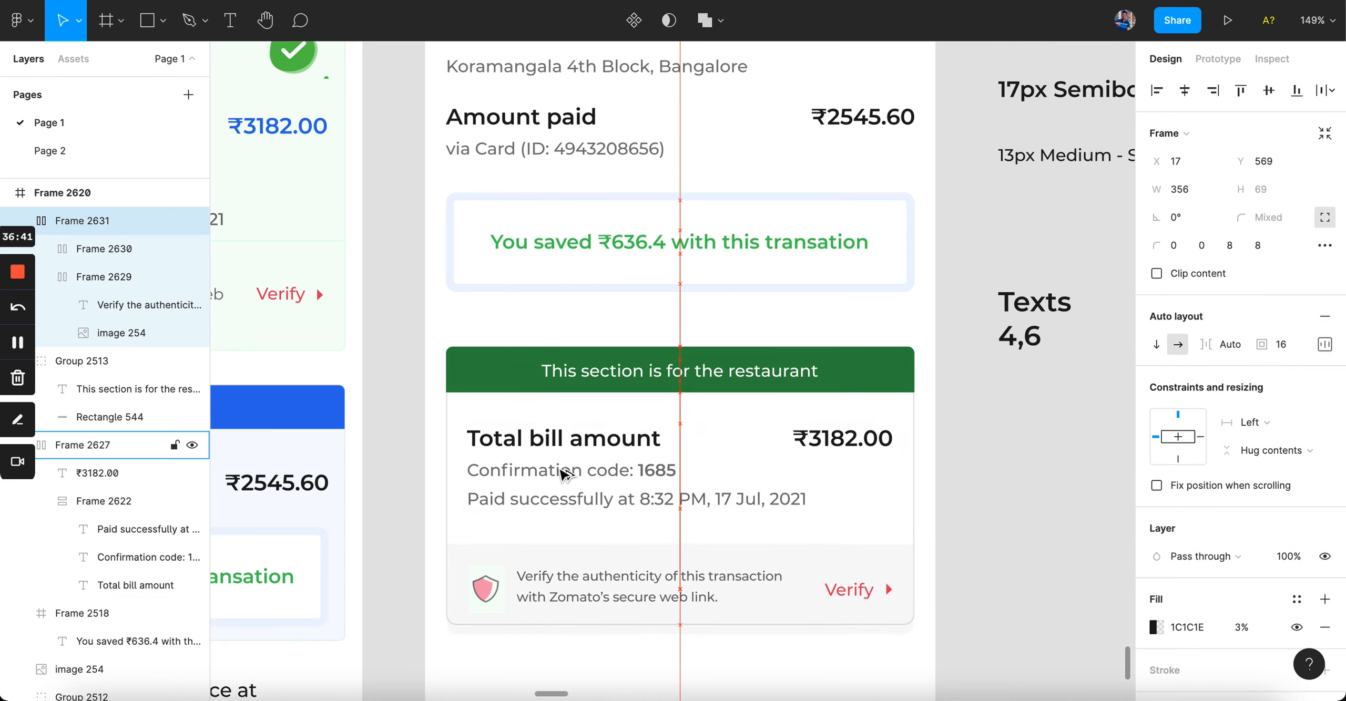
{"action": "key", "text": "Up"}
{"action": "key", "text": "Up"}
{"action": "key", "text": "Up"}
{"action": "left_click", "coordinate": [411, 542]}
Step: Undo the card height, Verify row position and corner-rounding changes
{"action": "scroll", "coordinate": [410, 543], "scroll_direction": "down", "scroll_amount": 4}
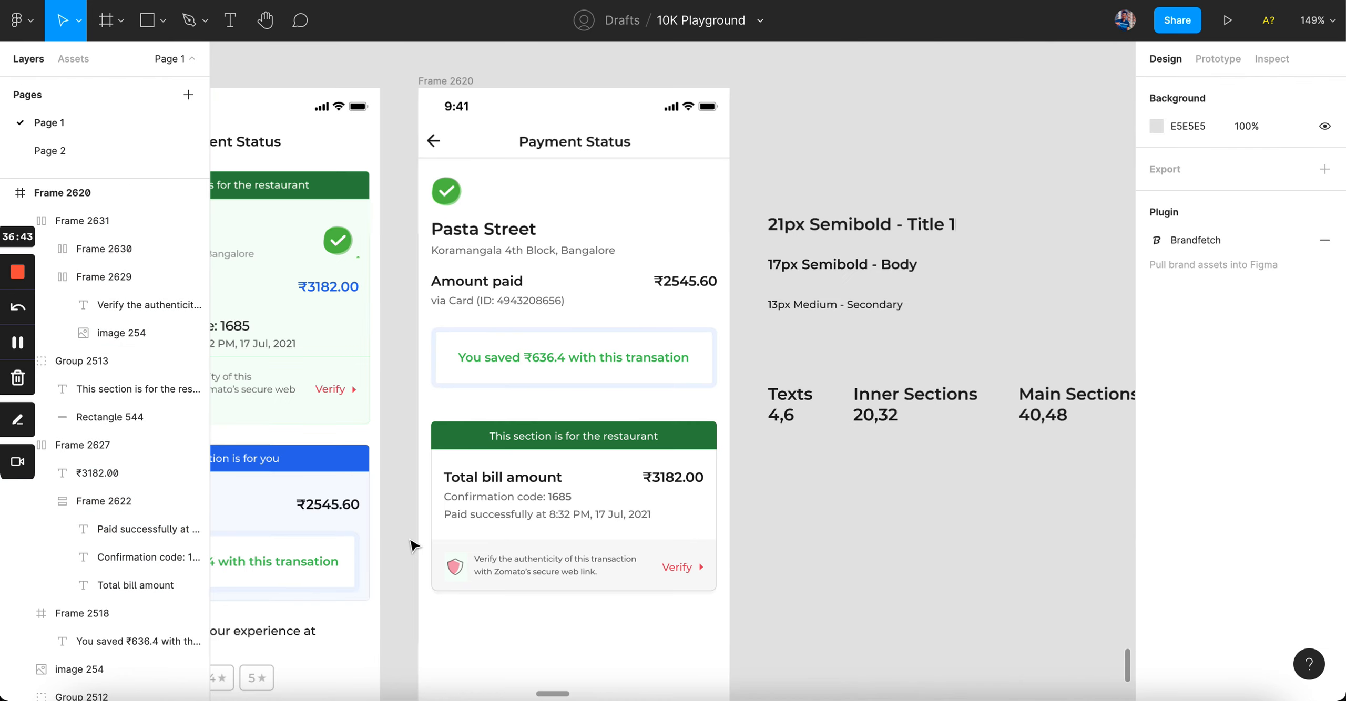
{"action": "left_click", "coordinate": [637, 589]}
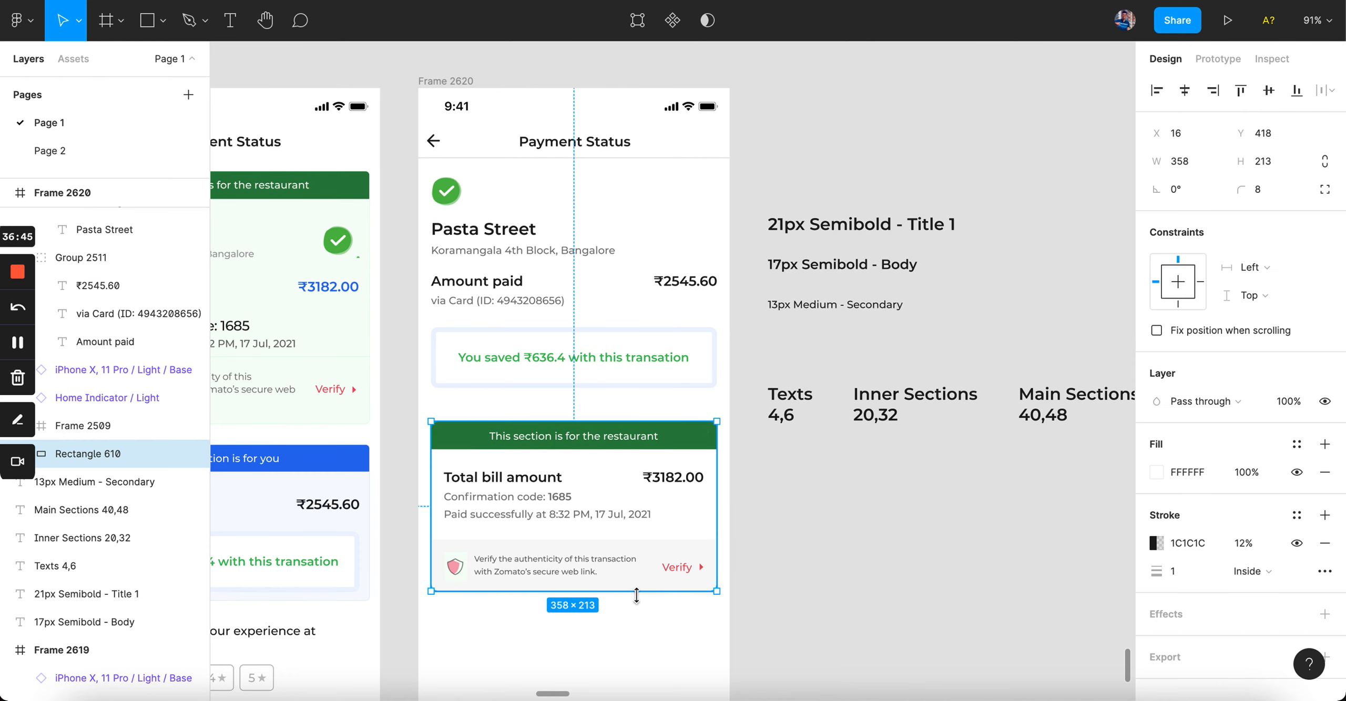
{"action": "left_click", "coordinate": [760, 605]}
{"action": "scroll", "coordinate": [761, 605], "scroll_direction": "up", "scroll_amount": 3}
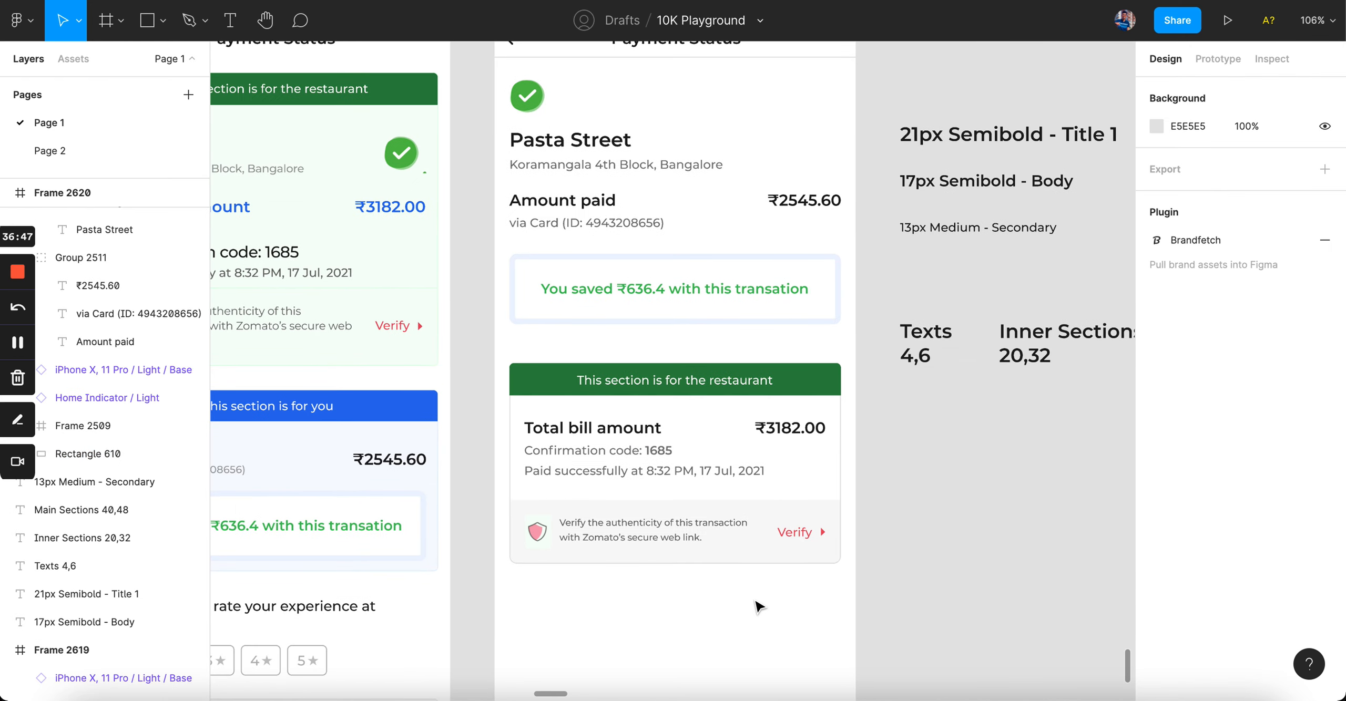
{"action": "scroll", "coordinate": [760, 608], "scroll_direction": "down", "scroll_amount": 4}
{"action": "scroll", "coordinate": [759, 607], "scroll_direction": "up", "scroll_amount": 2}
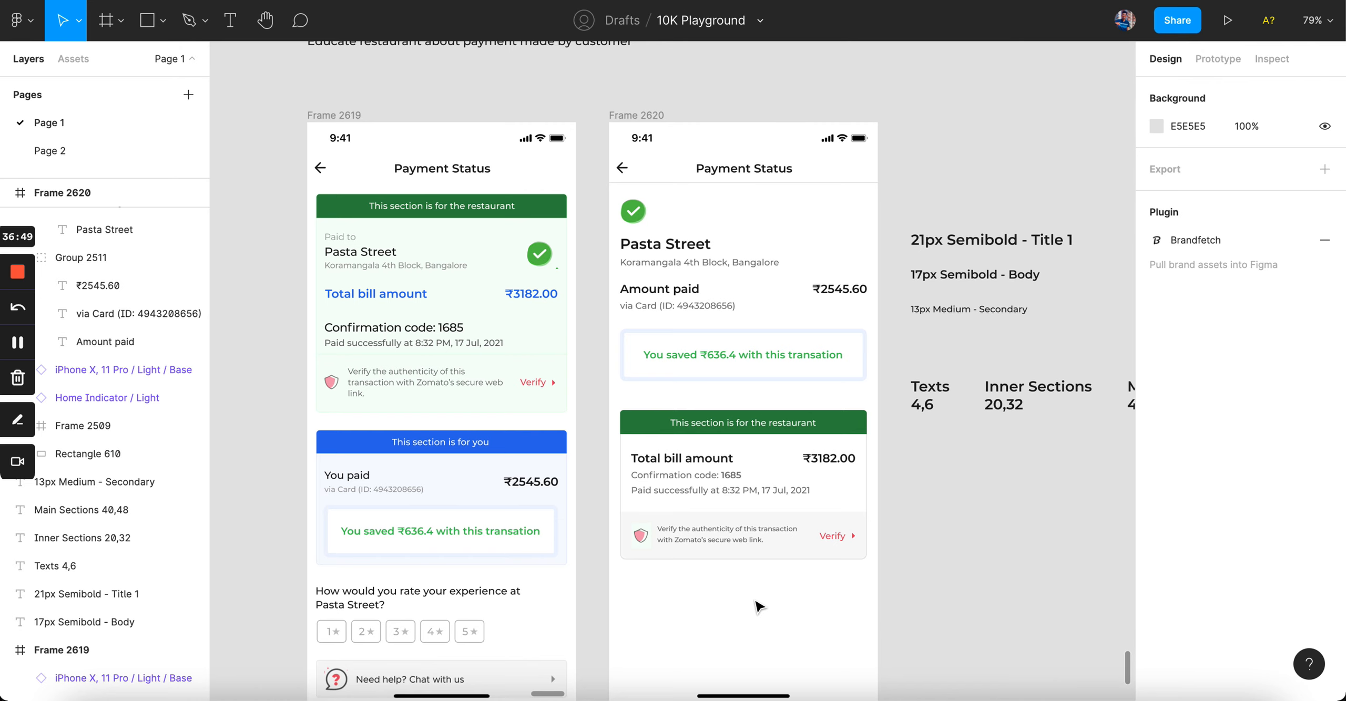
{"action": "scroll", "coordinate": [759, 607], "scroll_direction": "up", "scroll_amount": 2}
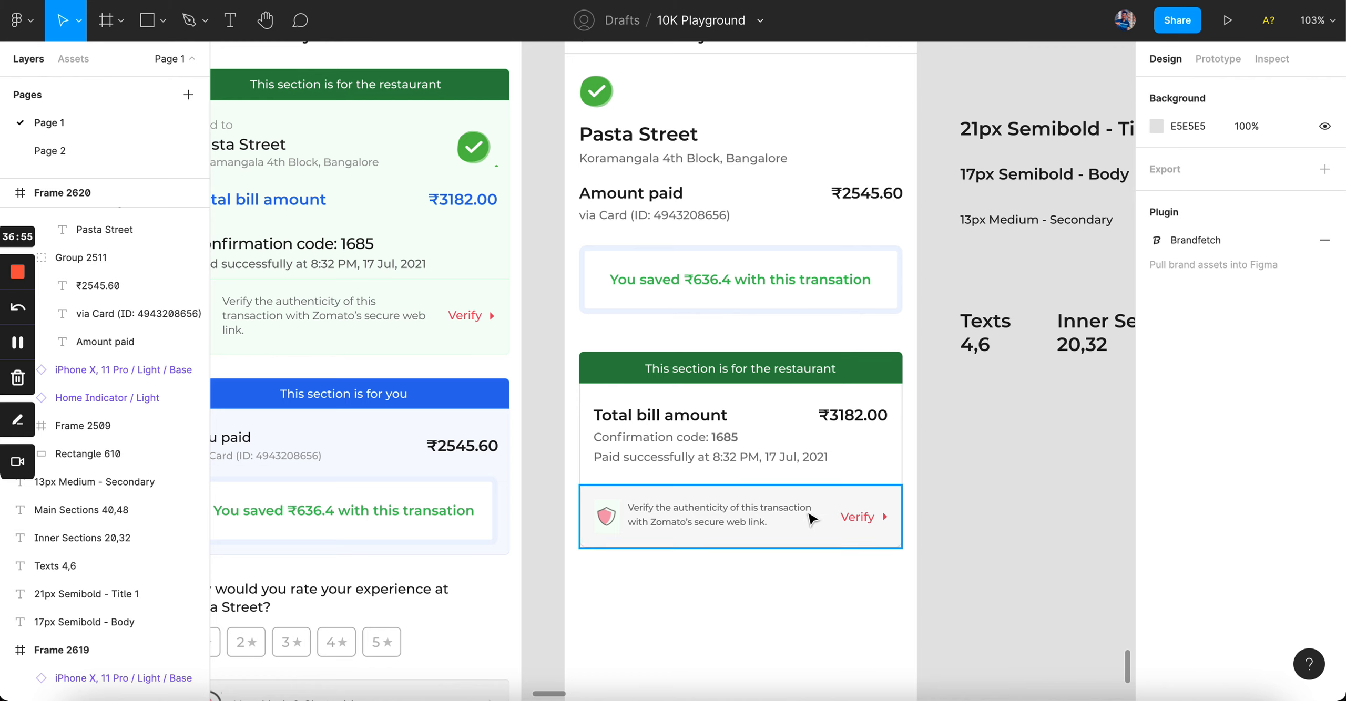
{"action": "key", "text": "ctrl+z"}
{"action": "key", "text": "ctrl+z"}
{"action": "key", "text": "ctrl+z"}
{"action": "key", "text": "ctrl+z"}
{"action": "key", "text": "ctrl+z"}
{"action": "key", "text": "ctrl+z"}
{"action": "key", "text": "ctrl+z"}
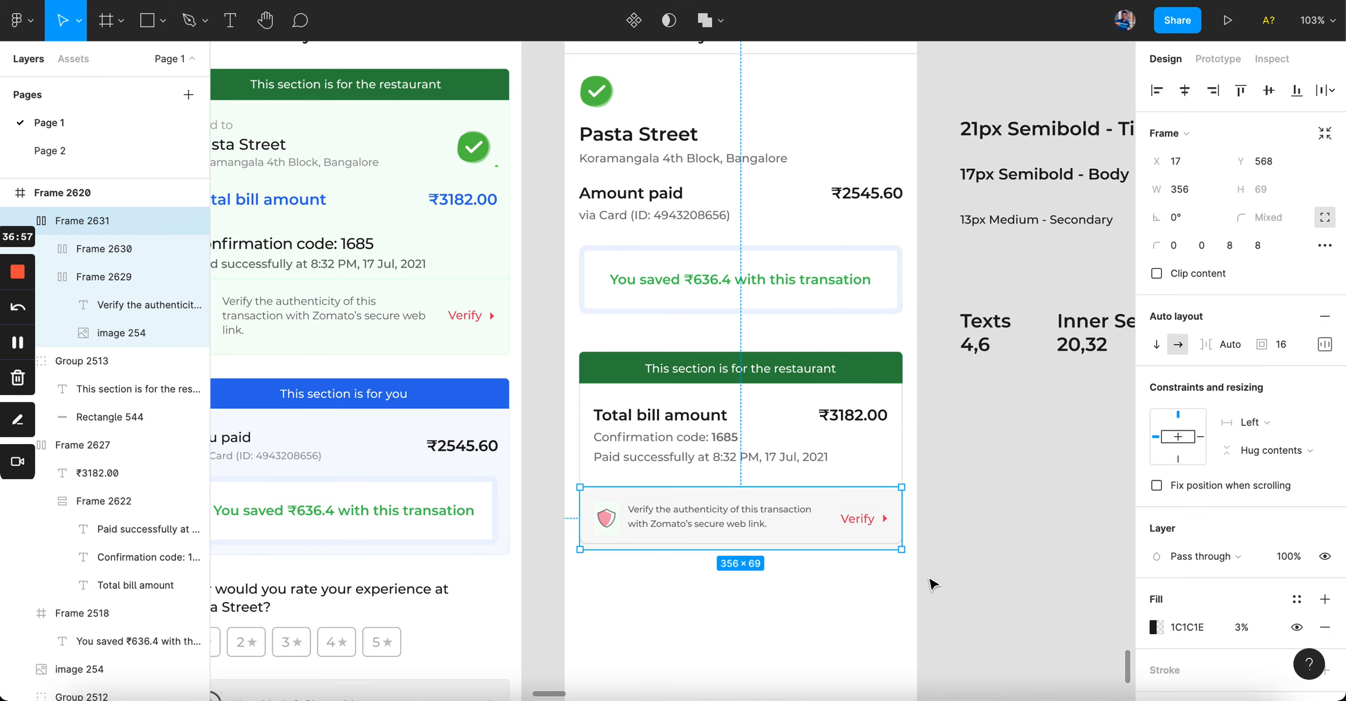
{"action": "key", "text": "ctrl+z"}
{"action": "key", "text": "ctrl+z"}
{"action": "key", "text": "ctrl+z"}
{"action": "key", "text": "ctrl+z"}
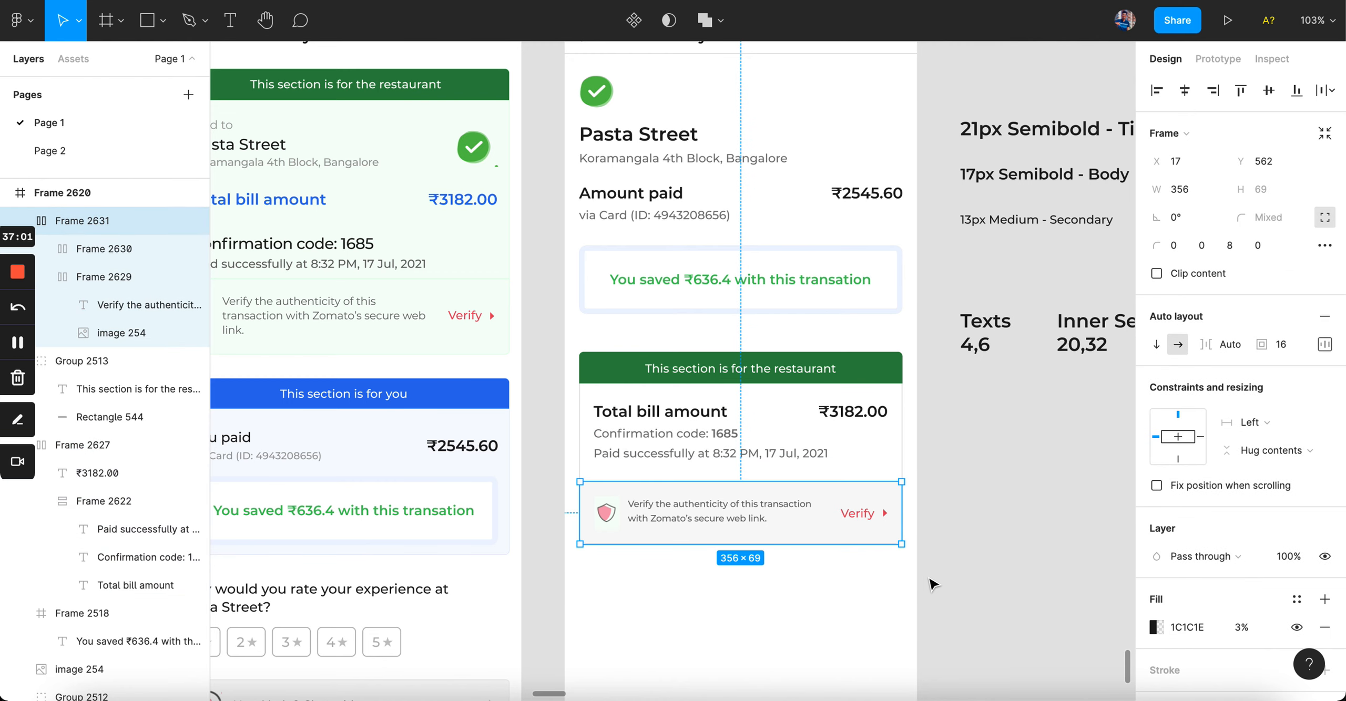
{"action": "key", "text": "ctrl+z"}
{"action": "key", "text": "ctrl+z"}
{"action": "key", "text": "ctrl+z"}
{"action": "key", "text": "ctrl+z"}
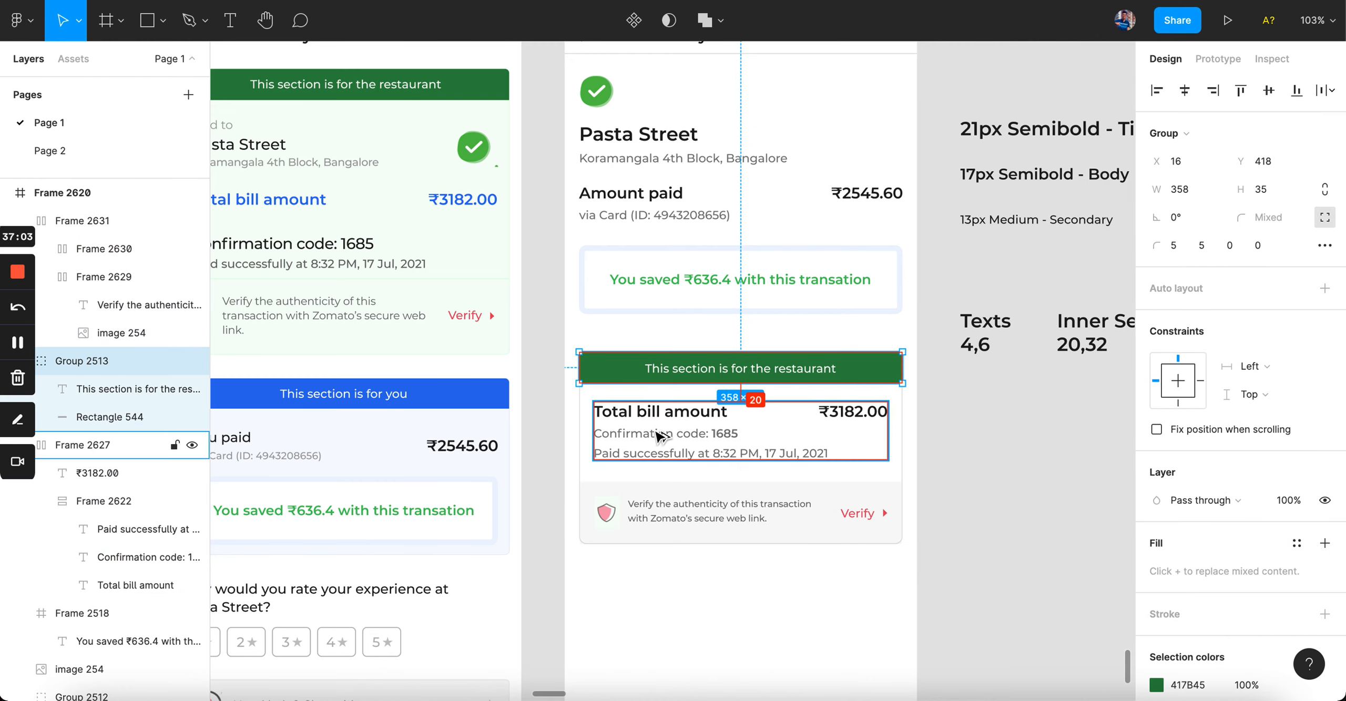
{"action": "key", "text": "ctrl+z"}
{"action": "key", "text": "ctrl+z"}
{"action": "key", "text": "ctrl+z"}
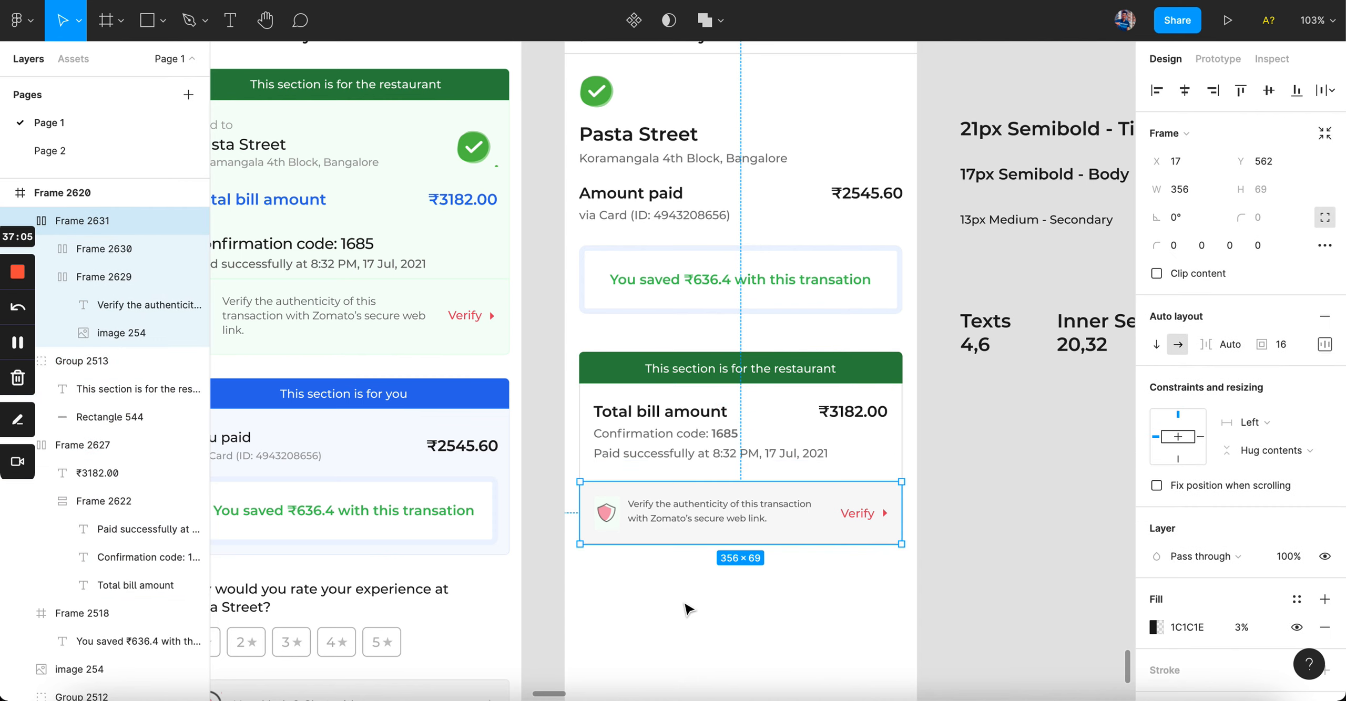
Step: Check the Verify row's bottom corner radius
{"action": "scroll", "coordinate": [678, 521], "scroll_direction": "up", "scroll_amount": 5}
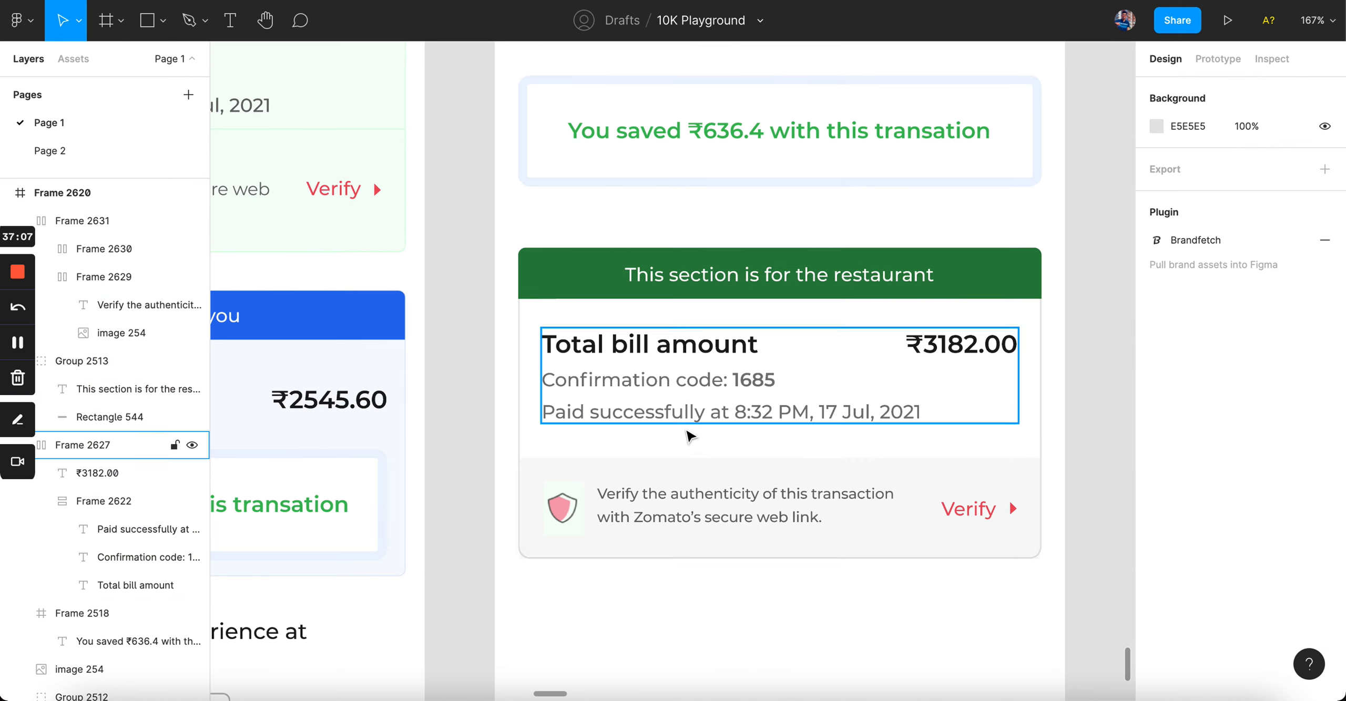
{"action": "scroll", "coordinate": [667, 588], "scroll_direction": "down", "scroll_amount": 3}
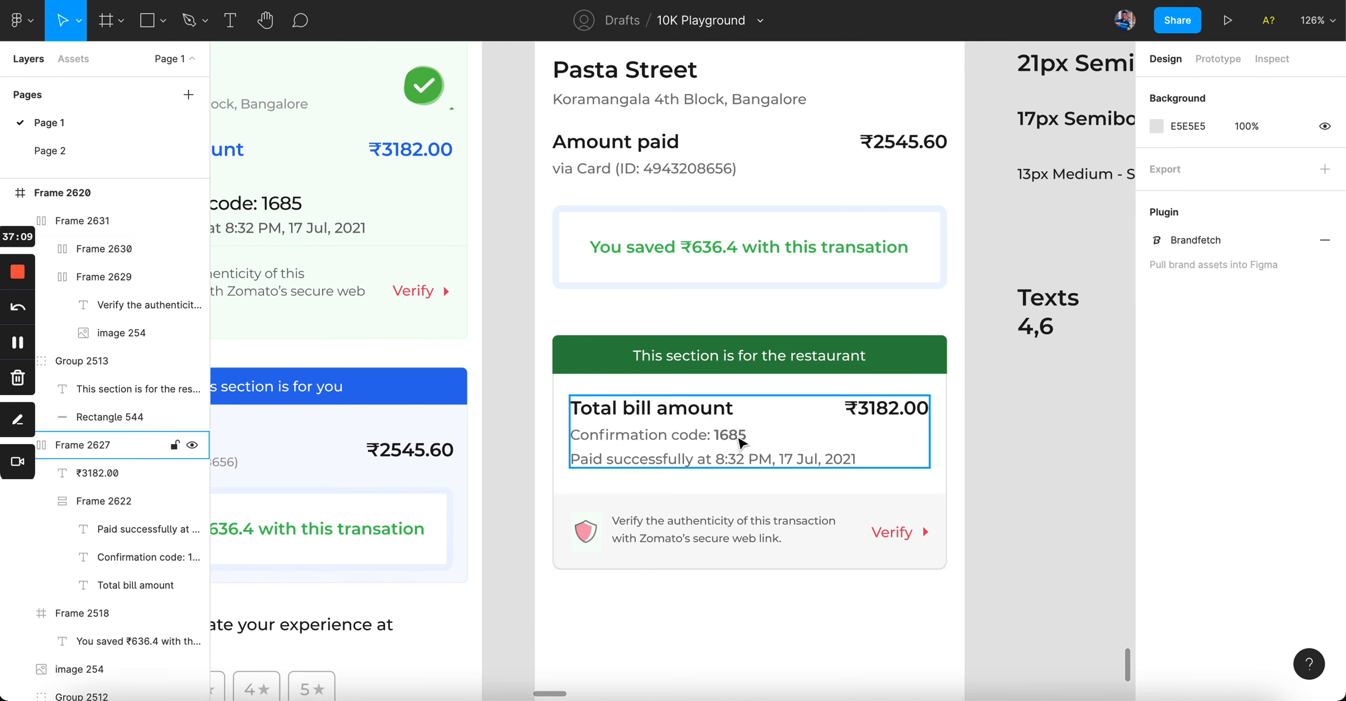
{"action": "left_click", "coordinate": [708, 557]}
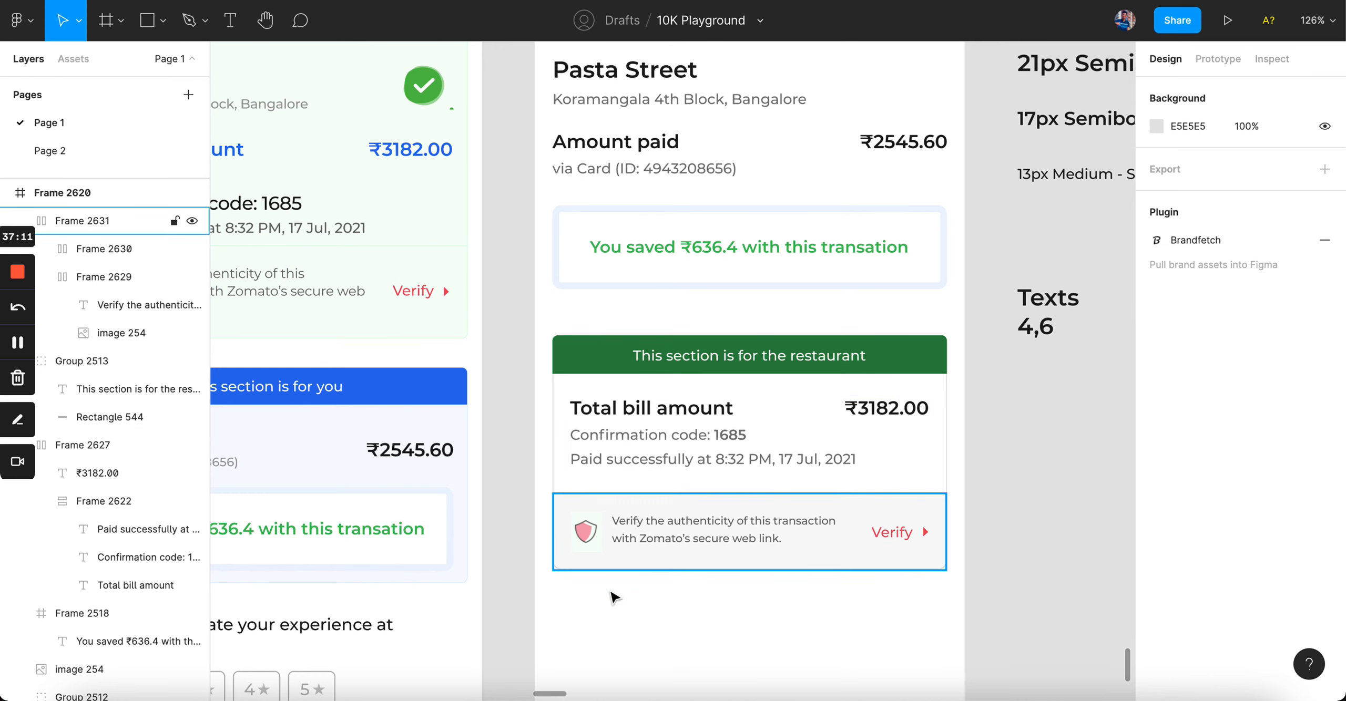
{"action": "left_click", "coordinate": [1232, 245]}
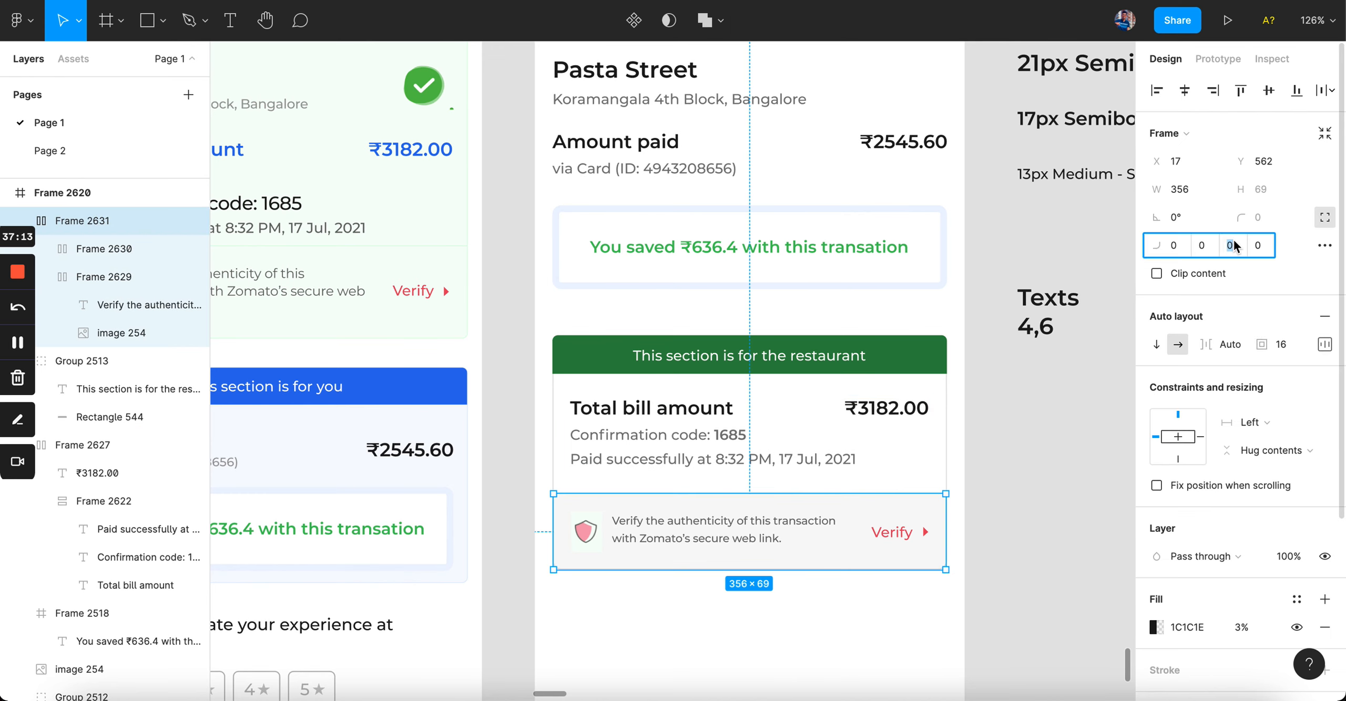
{"action": "left_click", "coordinate": [1010, 382]}
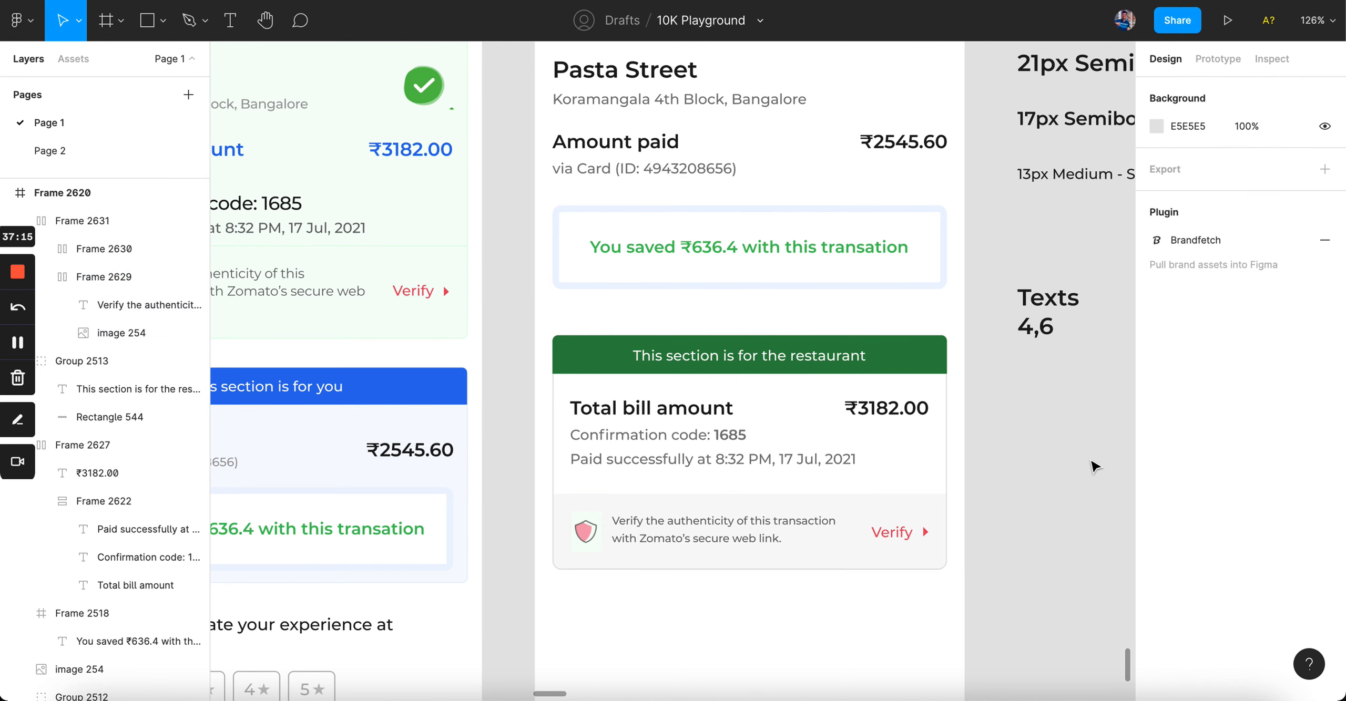
Step: Marquee-select all the restaurant card's layers and group them
{"action": "left_click_drag", "start_coordinate": [540, 318], "coordinate": [951, 609]}
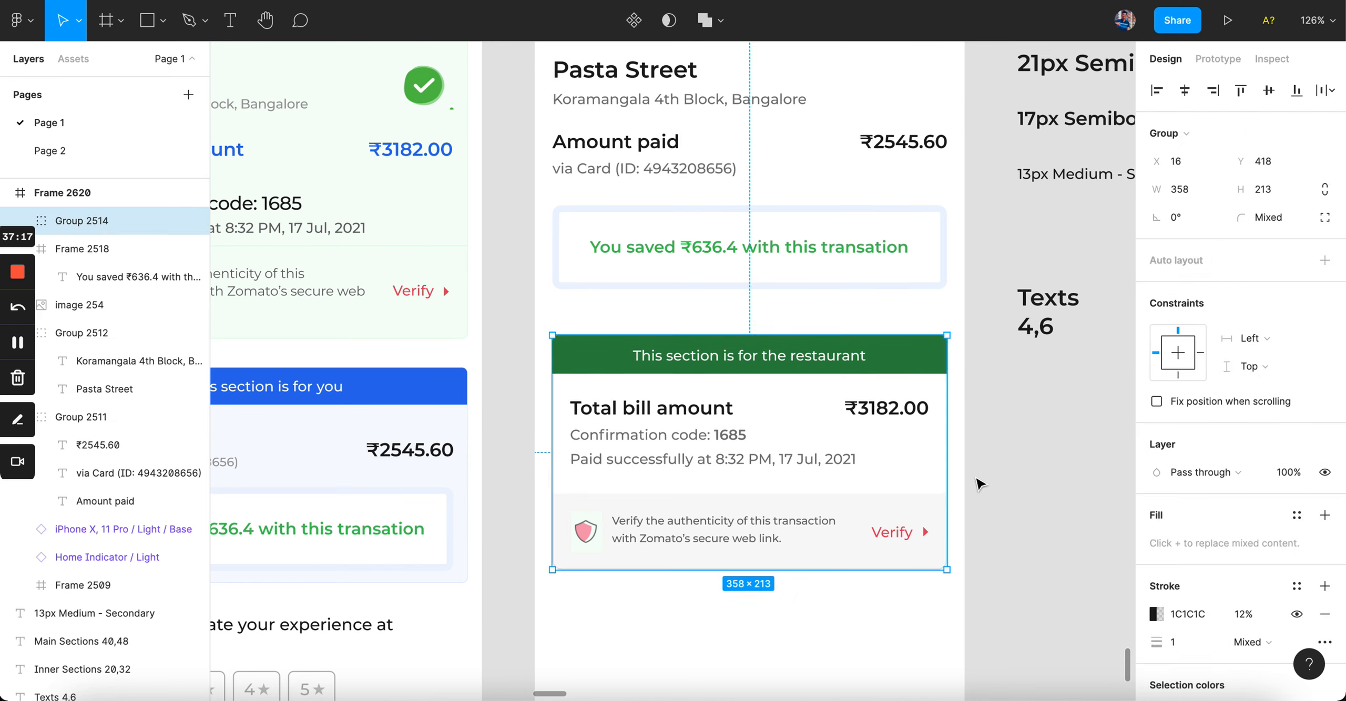
{"action": "left_click", "coordinate": [976, 474]}
{"action": "left_click", "coordinate": [904, 343]}
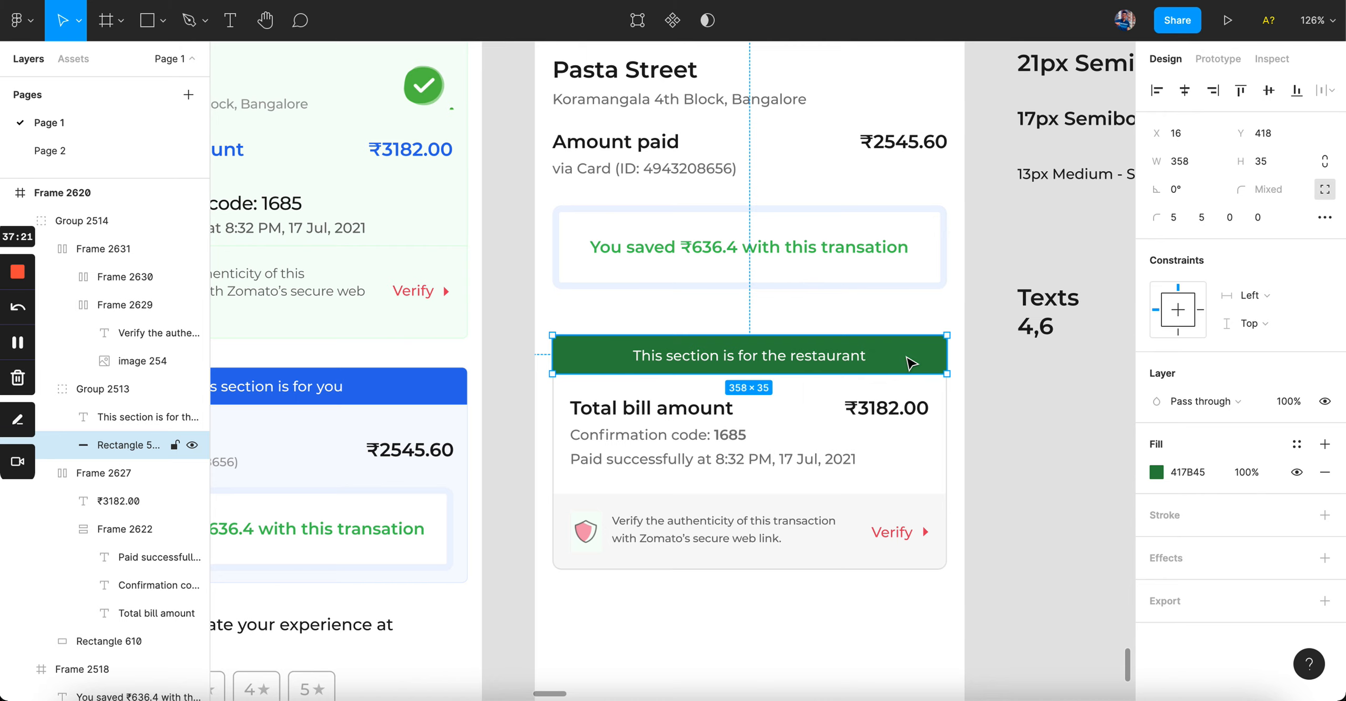
Step: Recolour the green restaurant header to the Verify row's light grey F8F8F8
{"action": "left_click", "coordinate": [1016, 426]}
{"action": "scroll", "coordinate": [1015, 426], "scroll_direction": "down", "scroll_amount": 4}
{"action": "scroll", "coordinate": [926, 389], "scroll_direction": "up", "scroll_amount": 5}
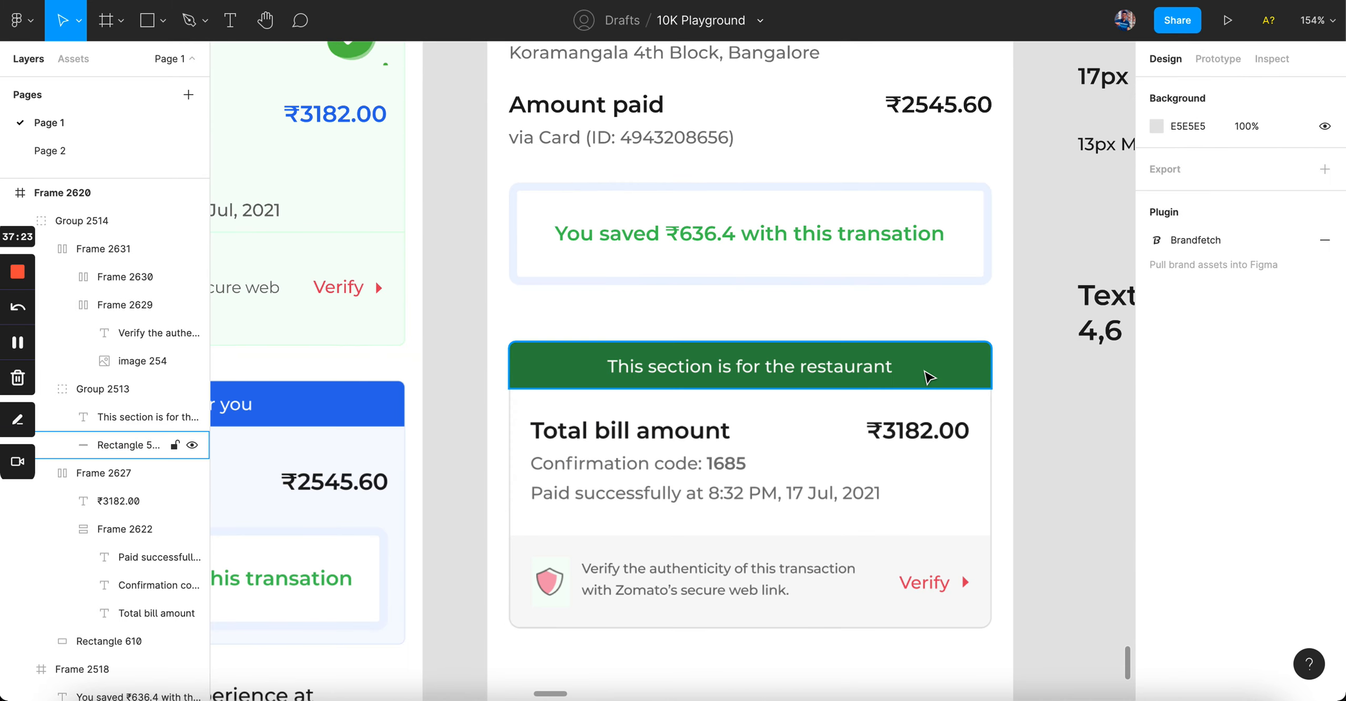
{"action": "left_click", "coordinate": [927, 371], "text": "super"}
{"action": "key", "text": "i"}
{"action": "left_click", "coordinate": [881, 606]}
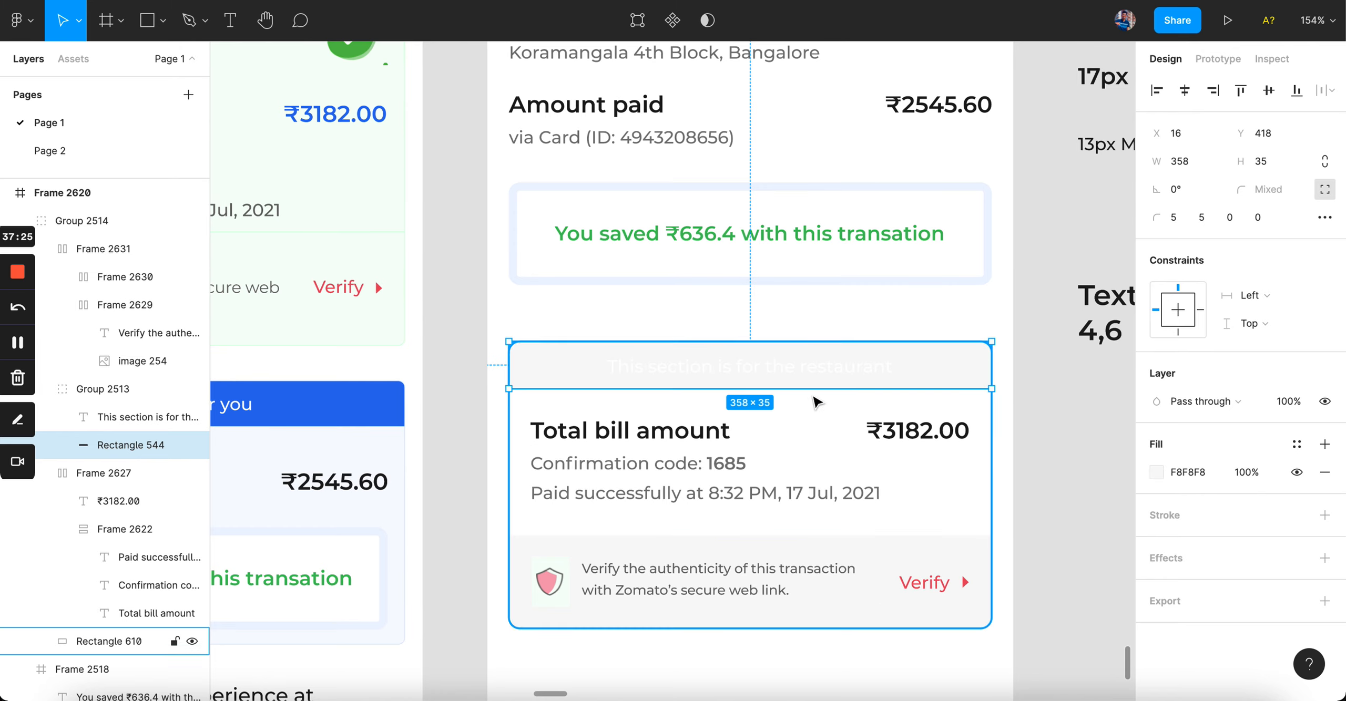
Step: Set the header text colour to dark 1C1C1C
{"action": "left_click", "coordinate": [807, 367]}
{"action": "scroll", "coordinate": [1193, 611], "scroll_direction": "down", "scroll_amount": 2}
{"action": "left_click", "coordinate": [1194, 536]}
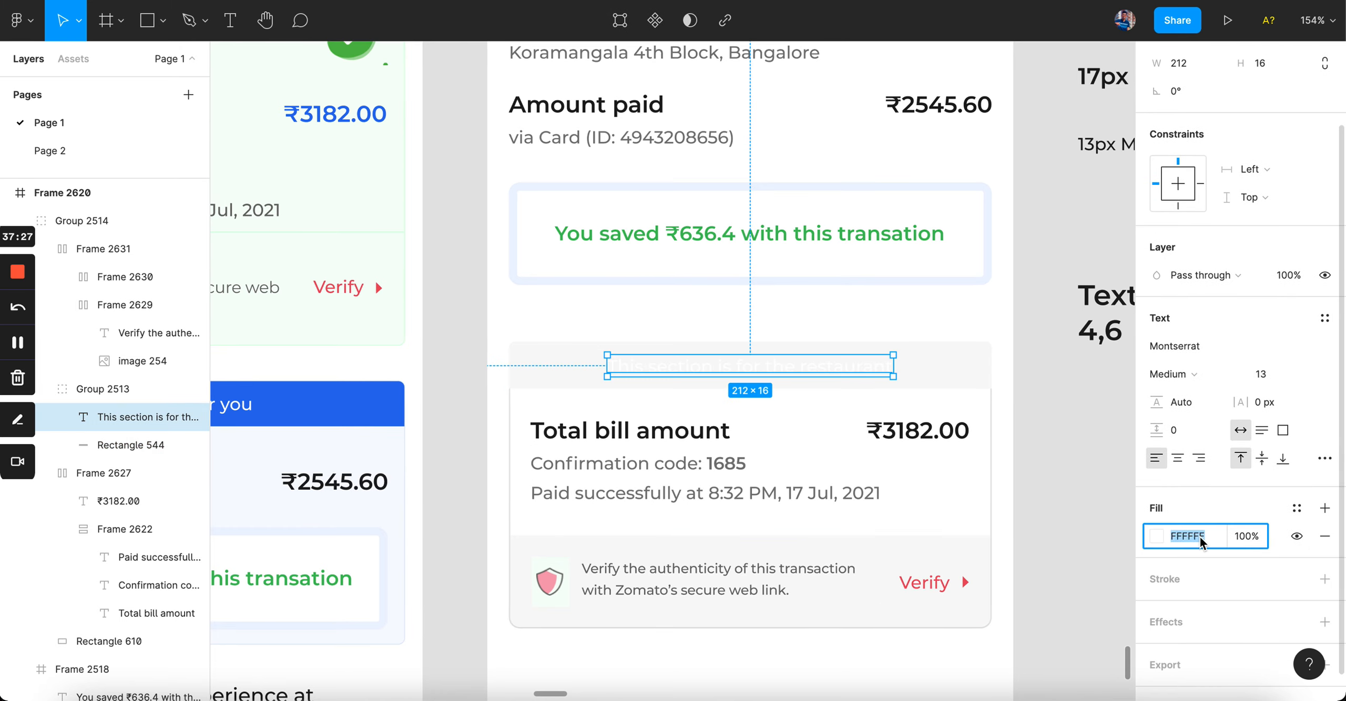
{"action": "type", "text": "1c1c1c"}
{"action": "key", "text": "Return"}
{"action": "left_click", "coordinate": [1034, 469]}
Step: Nudge the header bar (Rectangle 544) one pixel right and one pixel down inside the card
{"action": "scroll", "coordinate": [1034, 468], "scroll_direction": "down", "scroll_amount": 5}
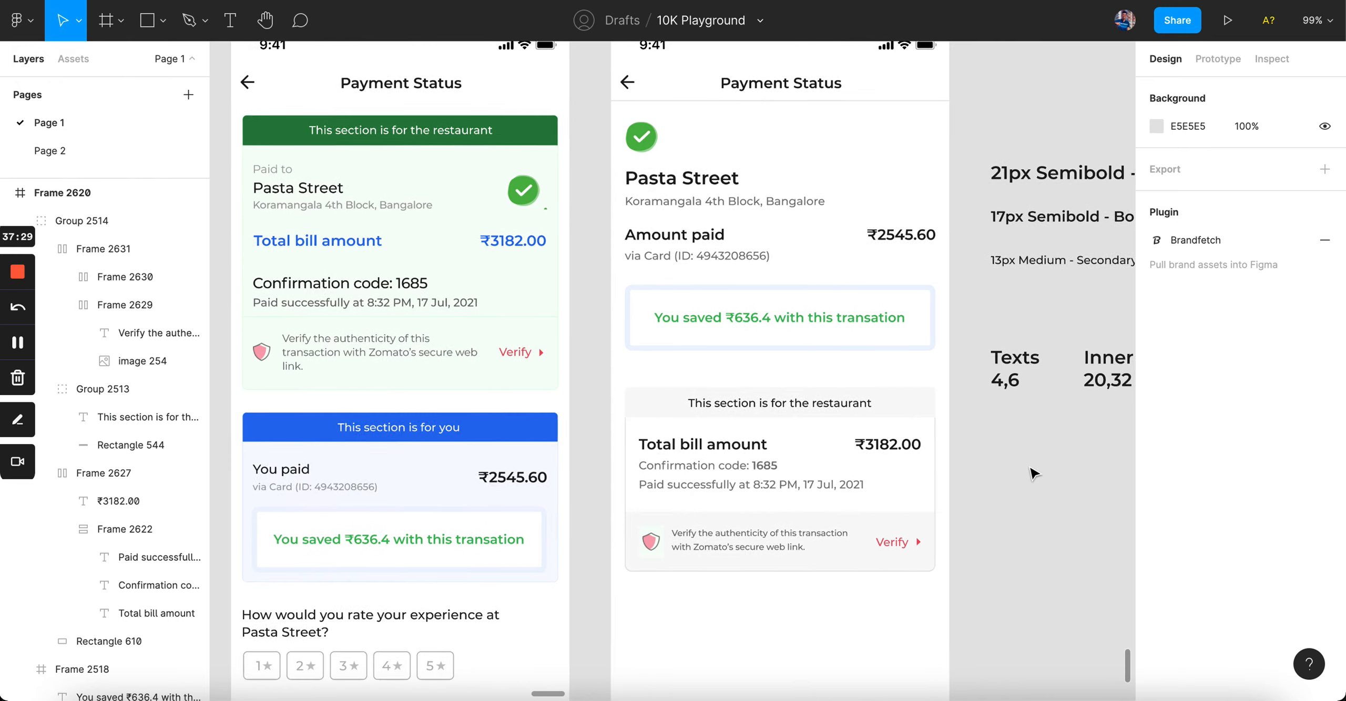
{"action": "scroll", "coordinate": [992, 451], "scroll_direction": "up", "scroll_amount": 5}
{"action": "left_click", "coordinate": [847, 392]}
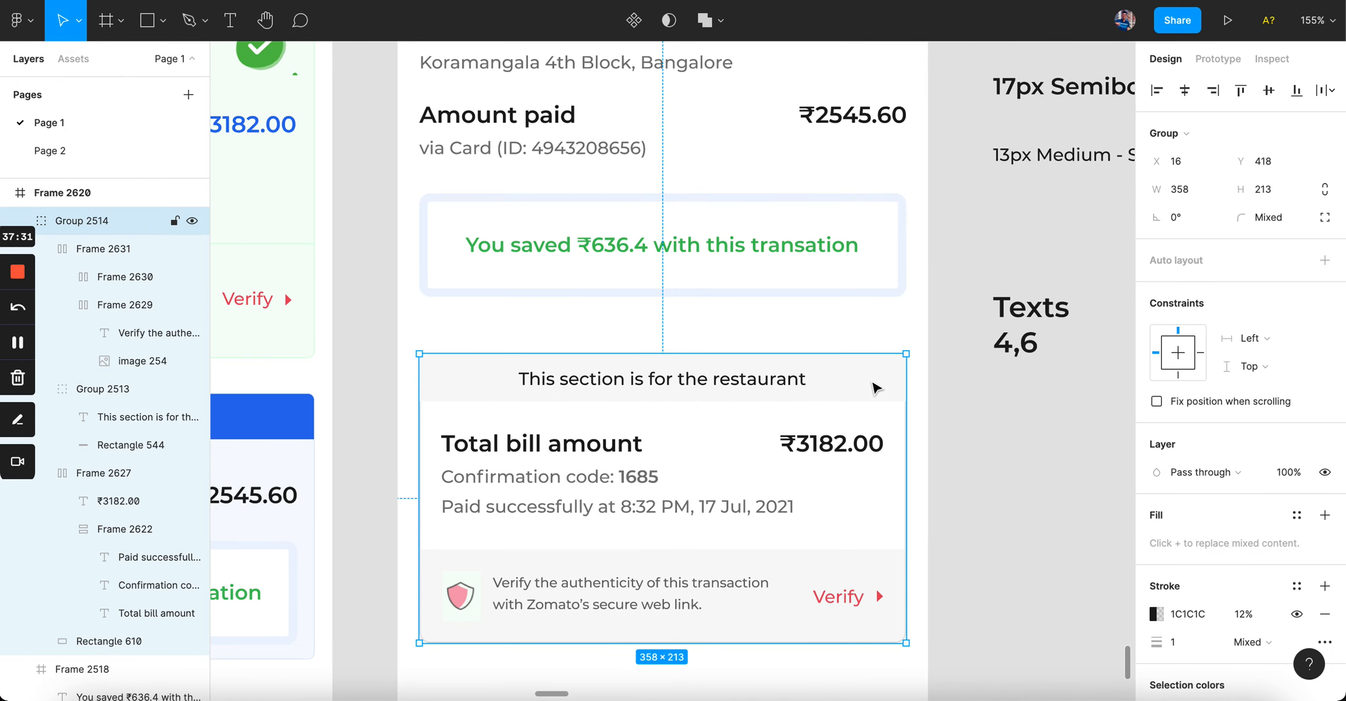
{"action": "scroll", "coordinate": [877, 387], "scroll_direction": "up", "scroll_amount": 5}
{"action": "left_click", "coordinate": [834, 394], "text": "super"}
{"action": "scroll", "coordinate": [816, 501], "scroll_direction": "left", "scroll_amount": 10}
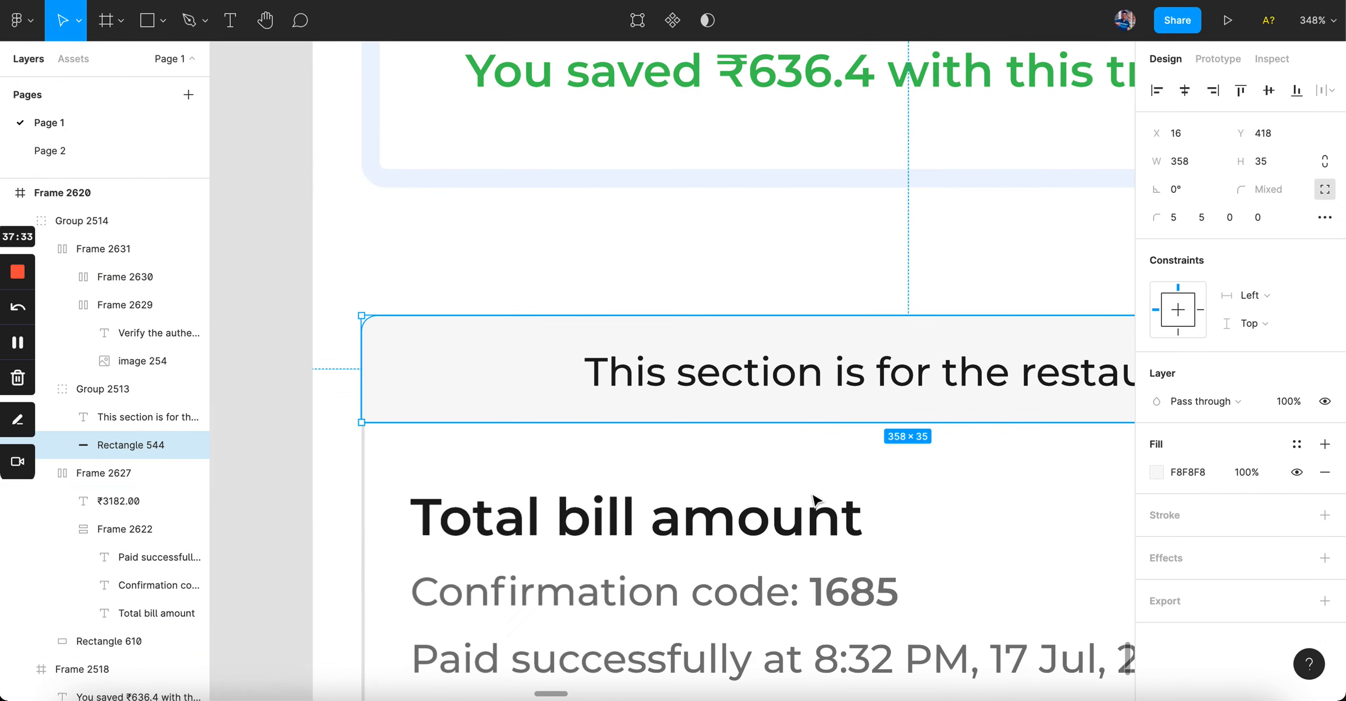
{"action": "key", "text": "Right"}
{"action": "key", "text": "Down"}
{"action": "scroll", "coordinate": [814, 499], "scroll_direction": "right", "scroll_amount": 3}
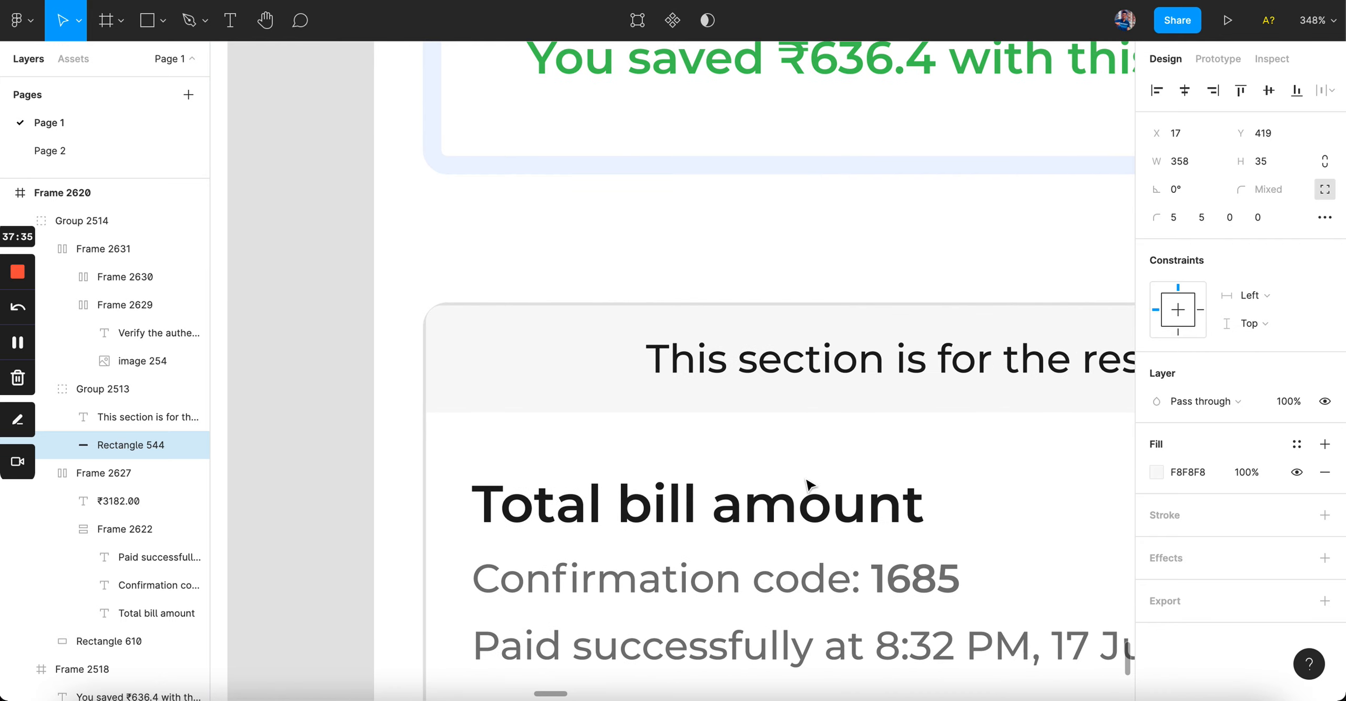
Step: Round the header bar's top-left and top-right corners to 8
{"action": "left_click", "coordinate": [1178, 220]}
{"action": "type", "text": "8"}
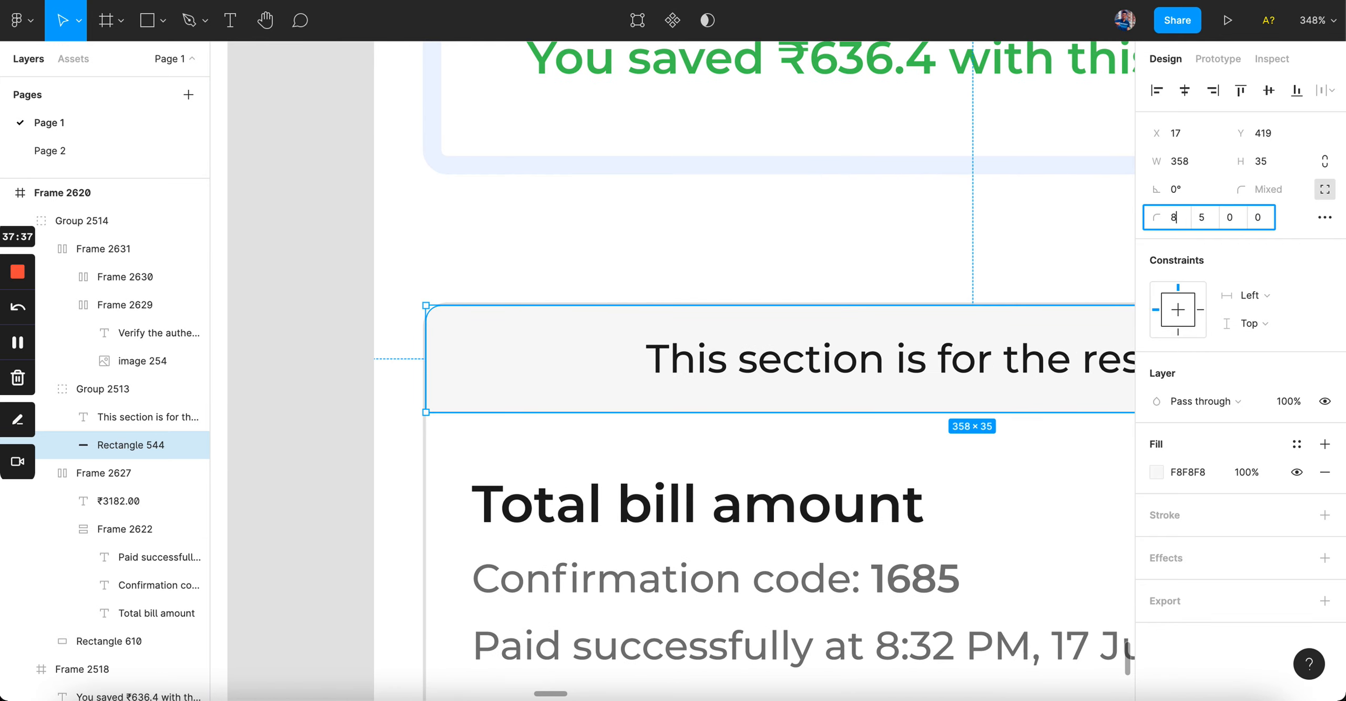
{"action": "key", "text": "Tab"}
{"action": "type", "text": "8"}
{"action": "scroll", "coordinate": [685, 351], "scroll_direction": "down", "scroll_amount": 3}
{"action": "scroll", "coordinate": [685, 351], "scroll_direction": "right", "scroll_amount": 5}
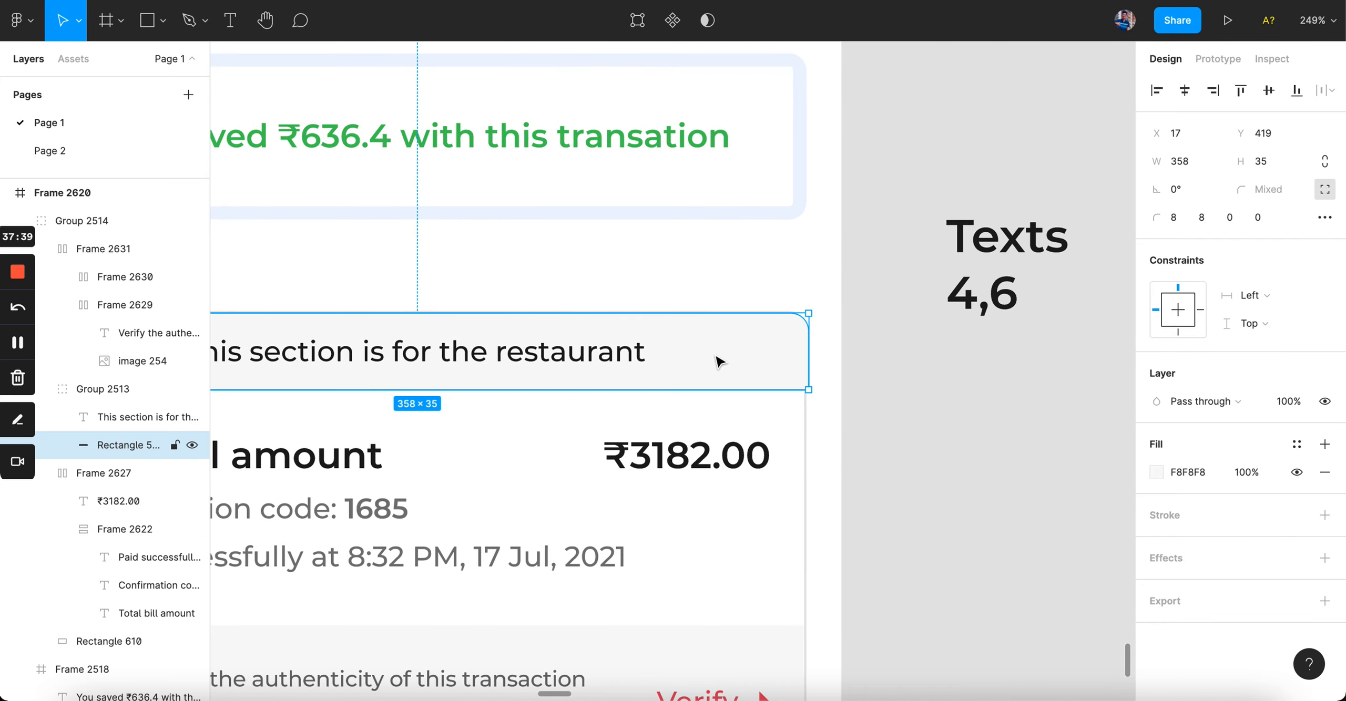
{"action": "left_click", "coordinate": [835, 422]}
{"action": "scroll", "coordinate": [835, 422], "scroll_direction": "down", "scroll_amount": 6}
{"action": "scroll", "coordinate": [835, 422], "scroll_direction": "left", "scroll_amount": 1}
{"action": "scroll", "coordinate": [852, 422], "scroll_direction": "up", "scroll_amount": 2}
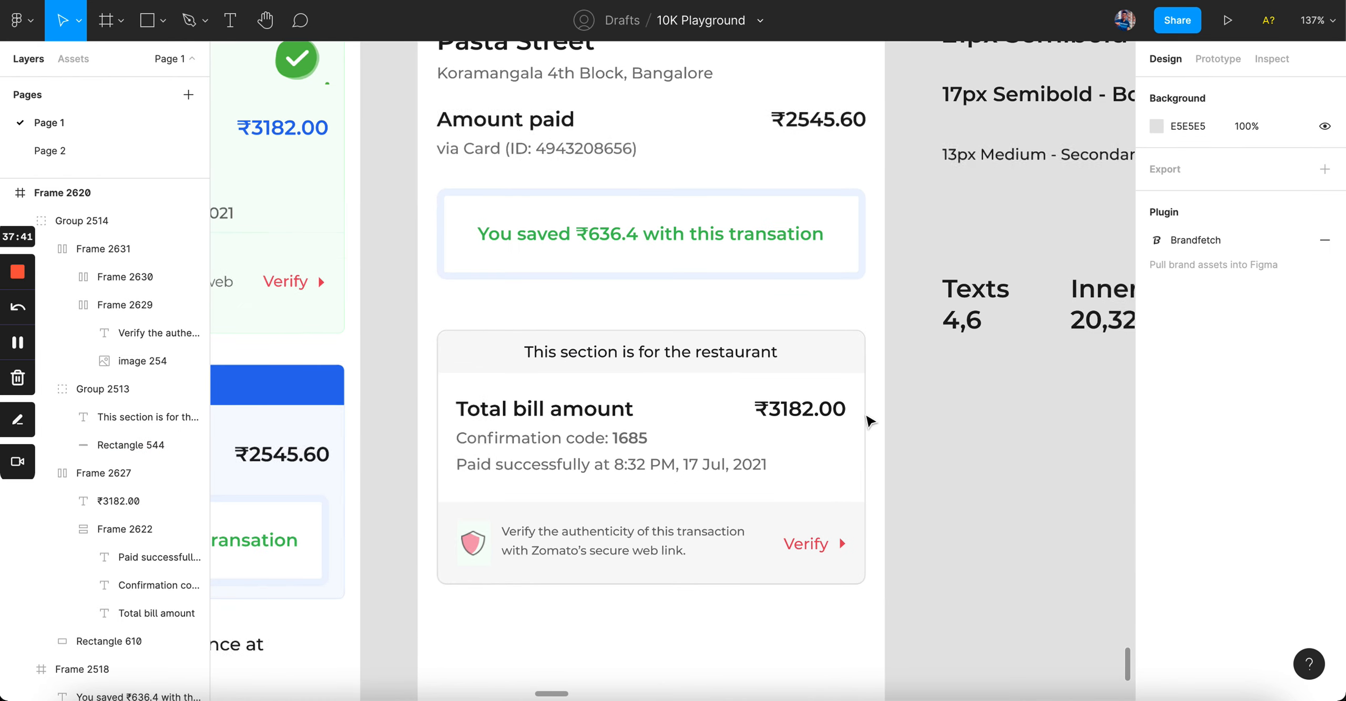
{"action": "scroll", "coordinate": [915, 423], "scroll_direction": "down", "scroll_amount": 4}
{"action": "scroll", "coordinate": [944, 430], "scroll_direction": "up", "scroll_amount": 2}
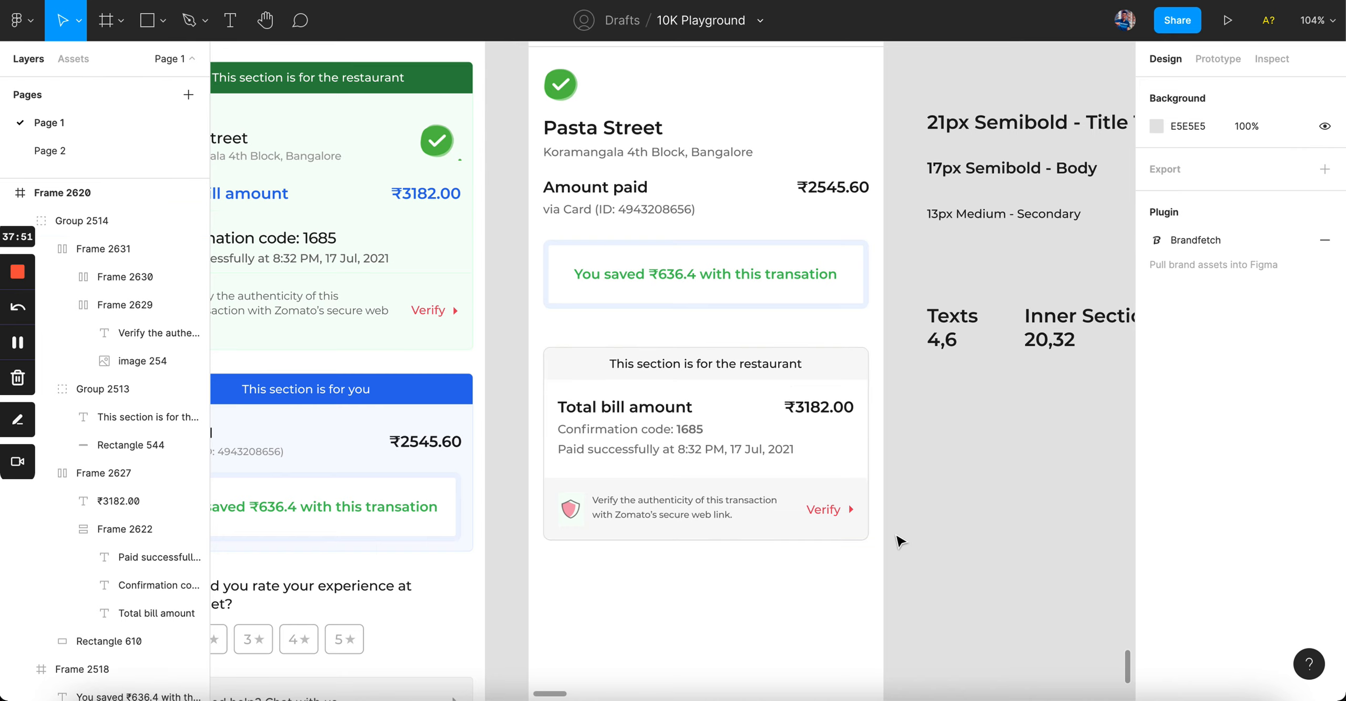
Step: Remove the header bar's F8F8F8 fill after comparing it with the Verify row's fill
{"action": "left_click", "coordinate": [841, 364], "text": "super"}
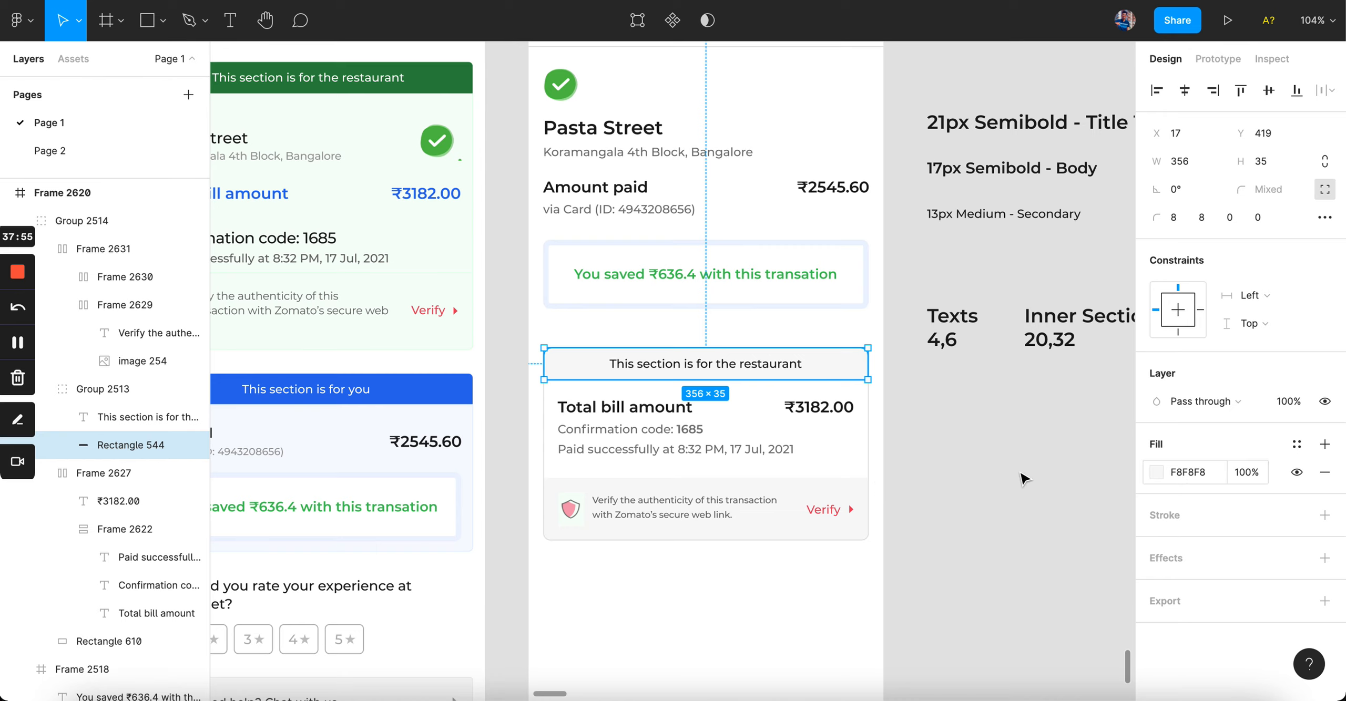
{"action": "left_click", "coordinate": [776, 518], "text": "super"}
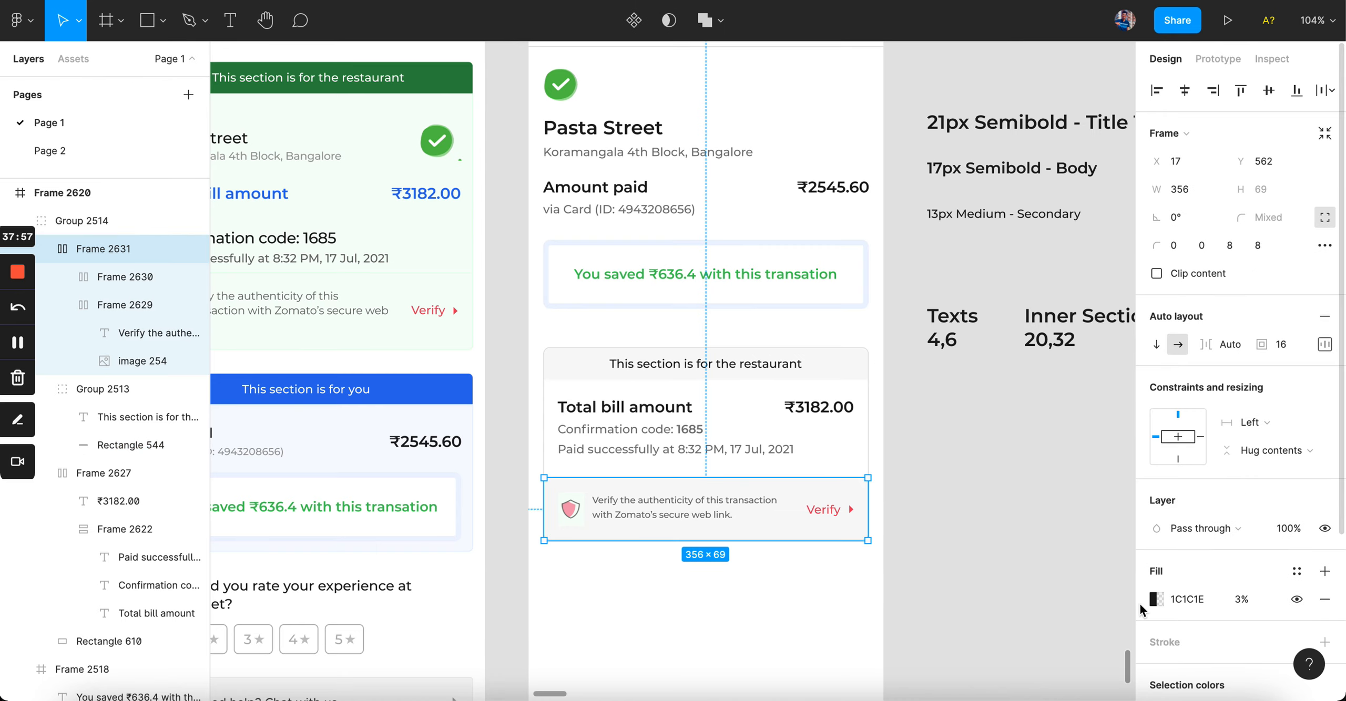
{"action": "left_click", "coordinate": [842, 363], "text": "super"}
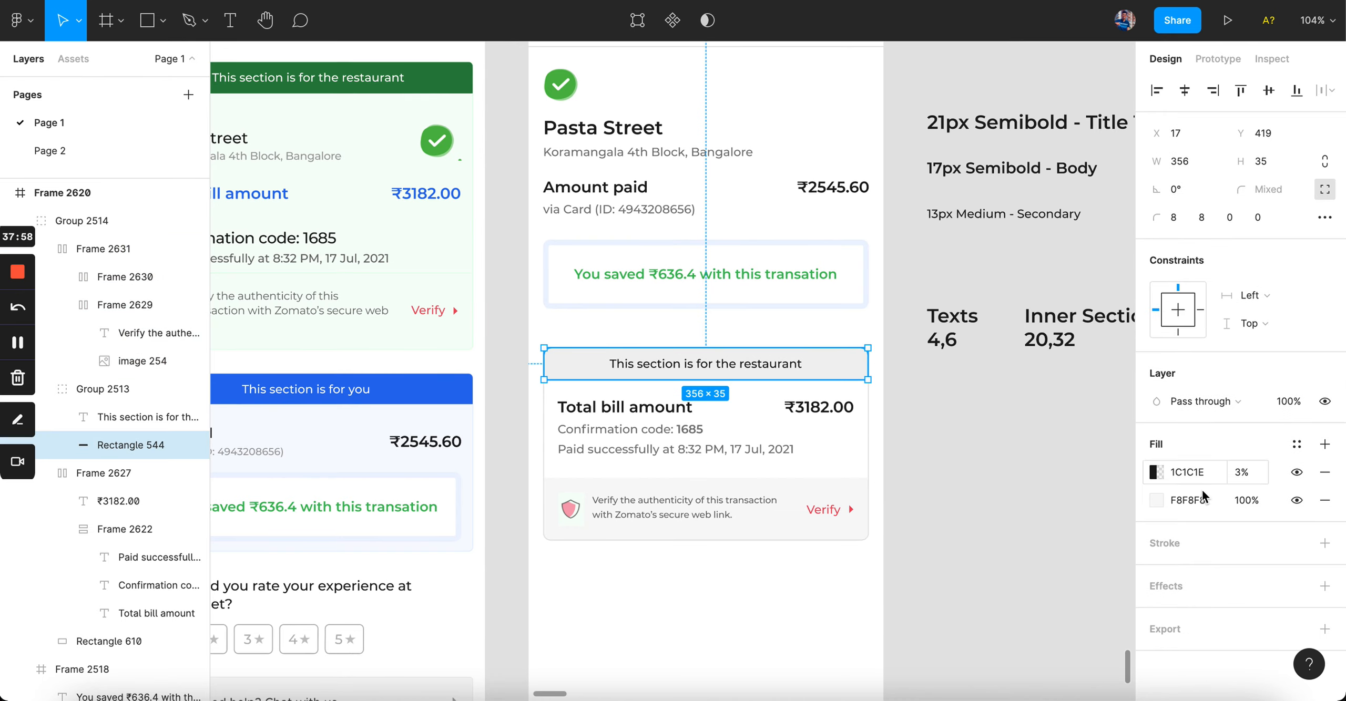
{"action": "left_click", "coordinate": [1324, 500]}
Step: Try the header's remaining fill opacity at 23%, 43% and finally 3%
{"action": "left_click", "coordinate": [1260, 476]}
{"action": "type", "text": "23"}
{"action": "key", "text": "Return"}
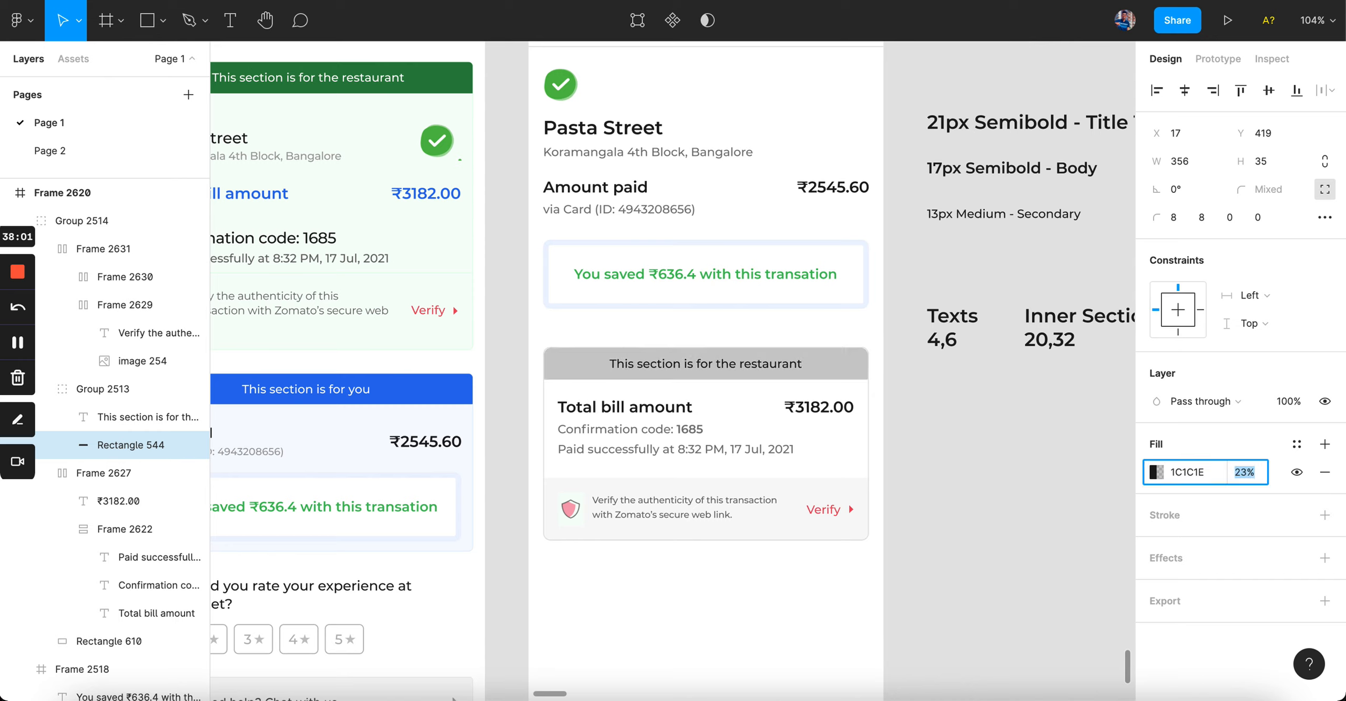
{"action": "key", "text": "shift+Up"}
{"action": "key", "text": "shift+Up"}
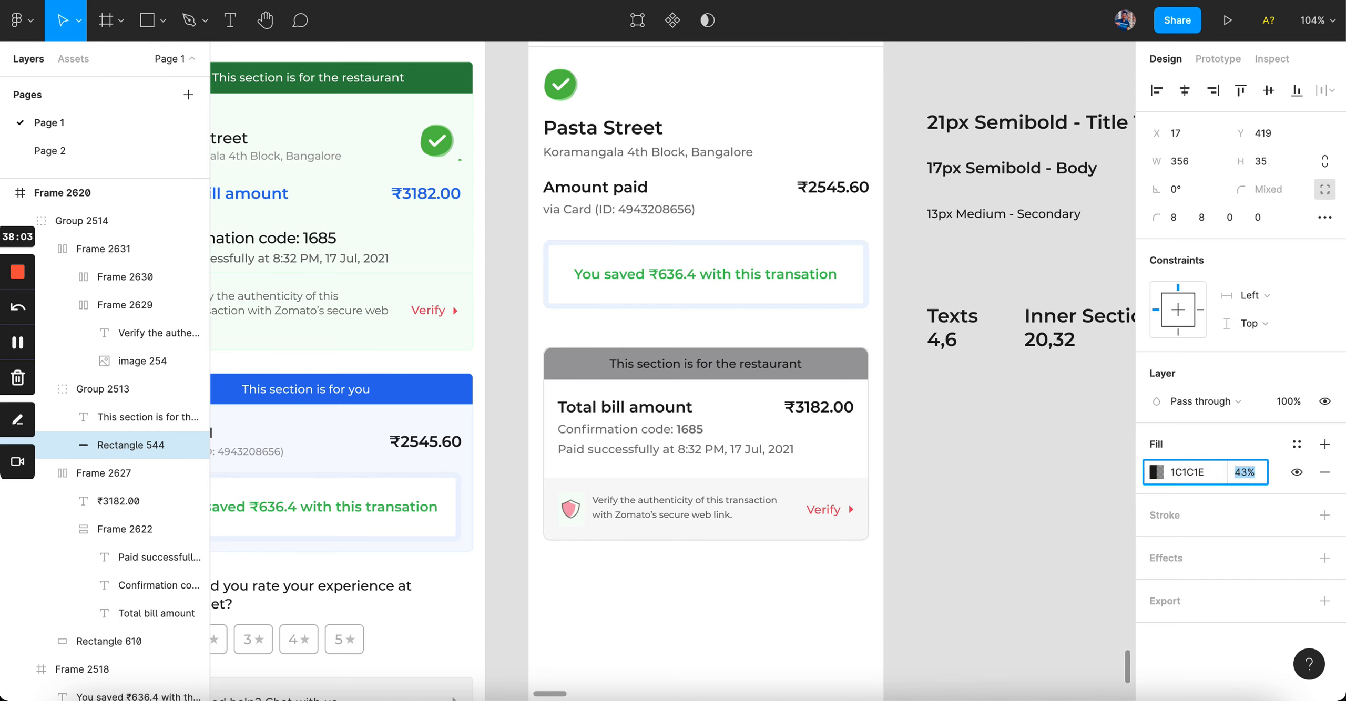
{"action": "type", "text": "3"}
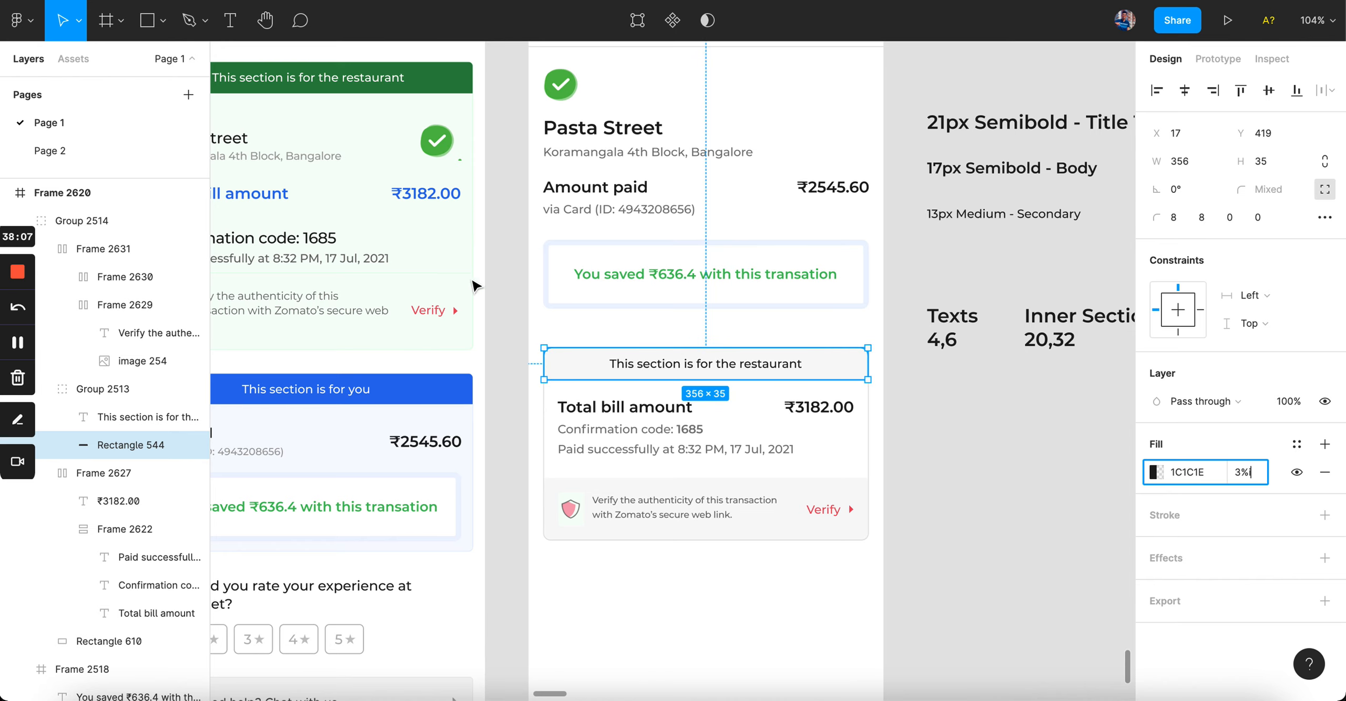
{"action": "left_click", "coordinate": [442, 261]}
{"action": "left_click", "coordinate": [568, 371]}
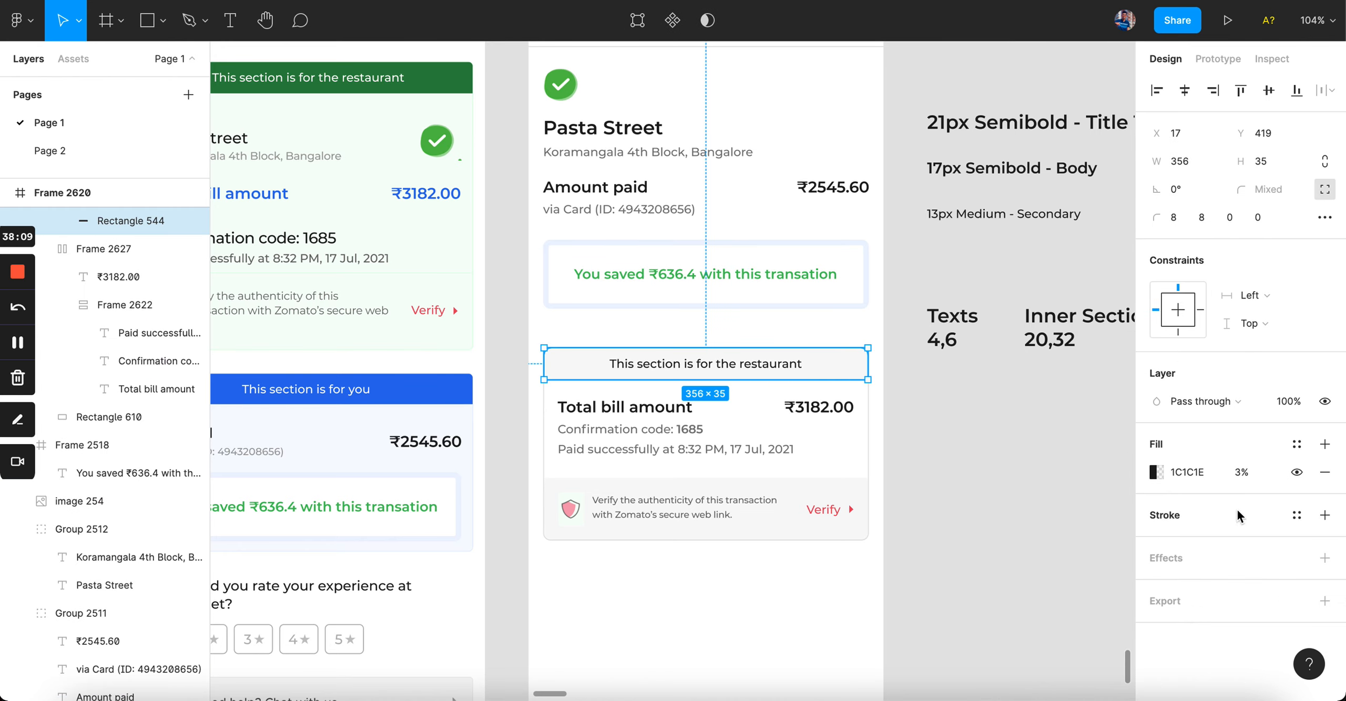
{"action": "left_click", "coordinate": [780, 364]}
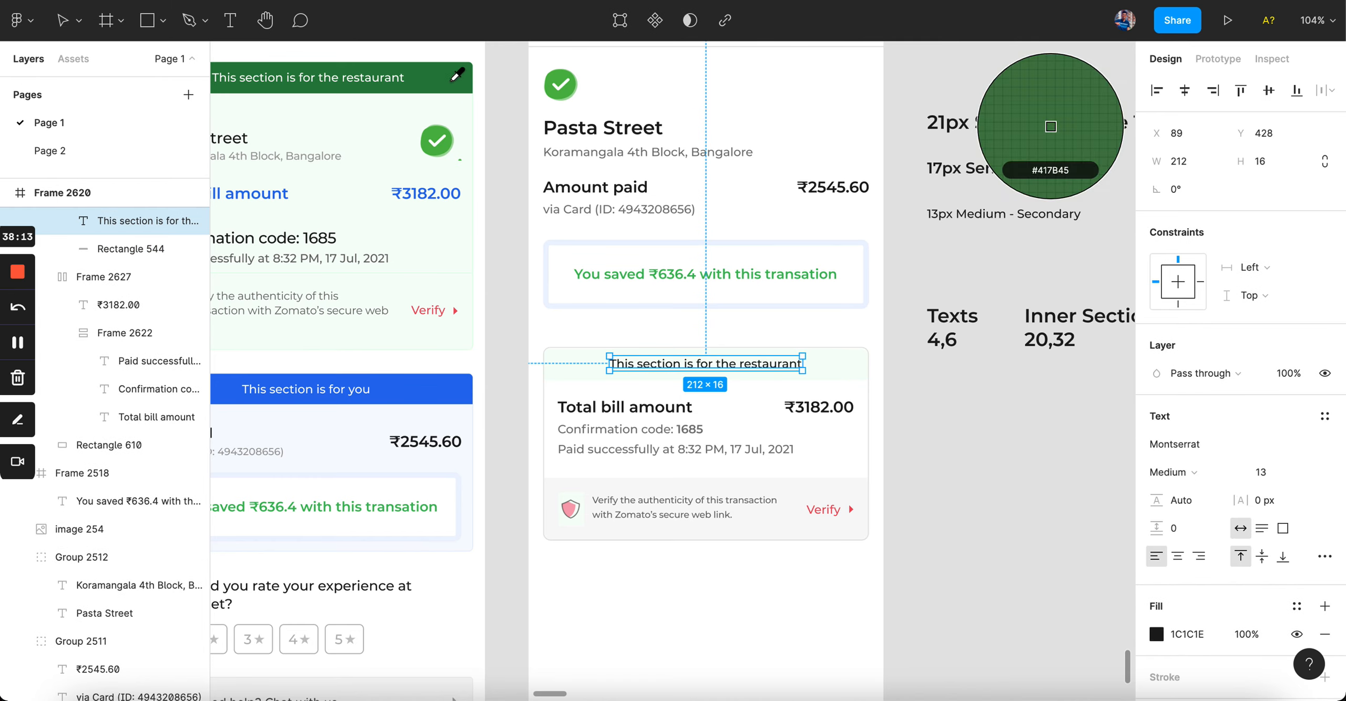
{"action": "left_click", "coordinate": [1076, 541]}
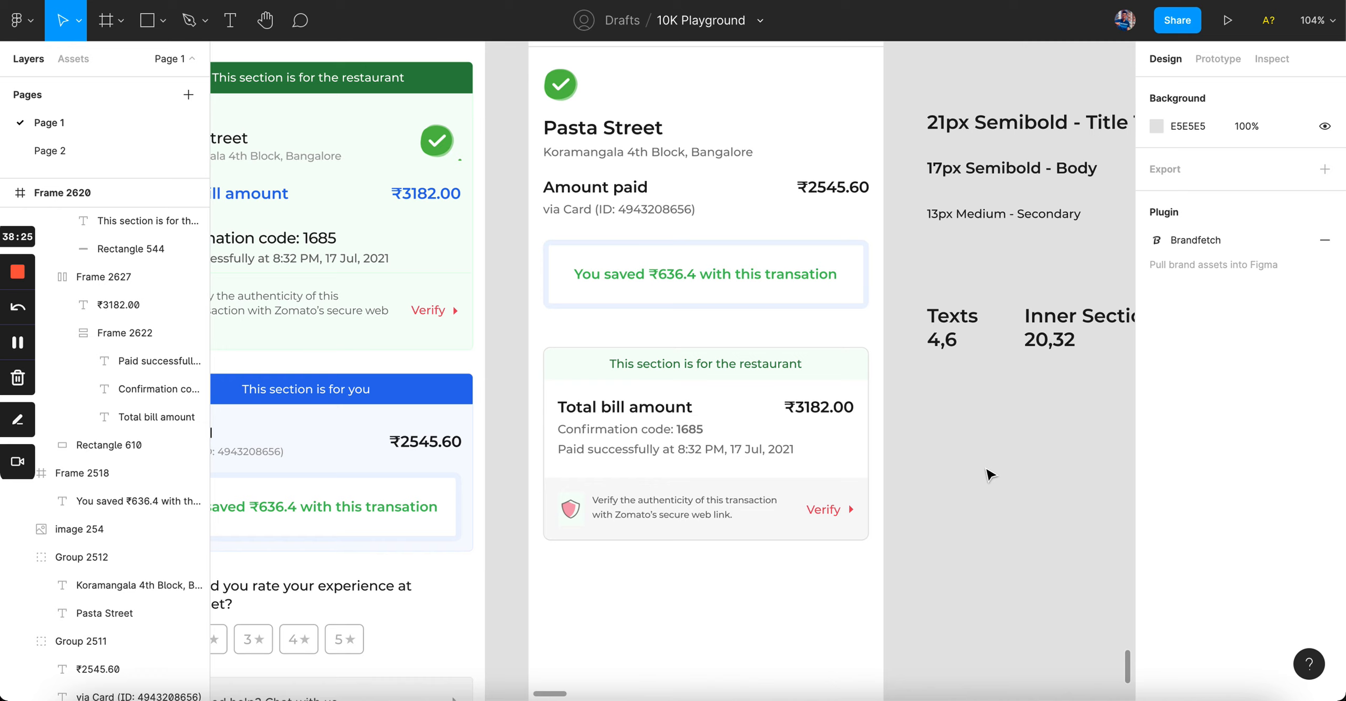
Step: Eyedrop the left header's dark green into the header bar and make its text pale F8FEF9
{"action": "left_click", "coordinate": [851, 378]}
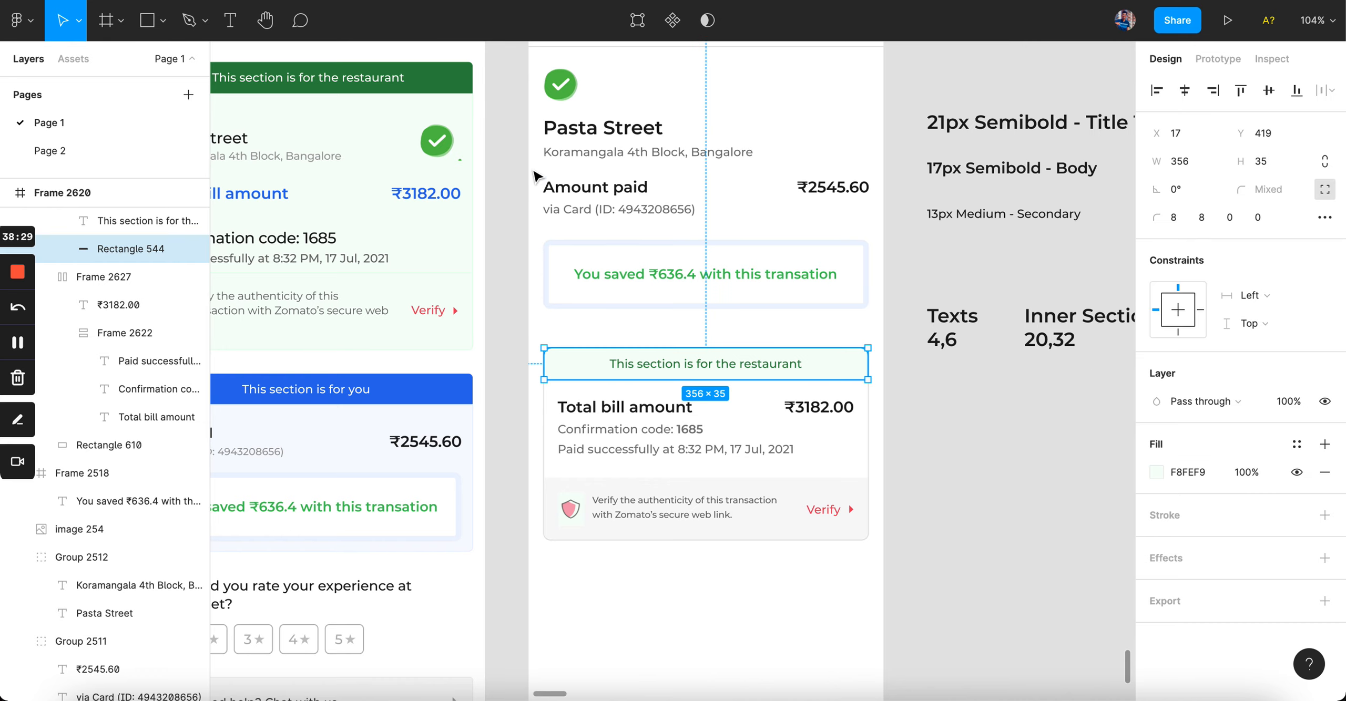
{"action": "key", "text": "i"}
{"action": "left_click", "coordinate": [443, 74]}
{"action": "left_click", "coordinate": [722, 366]}
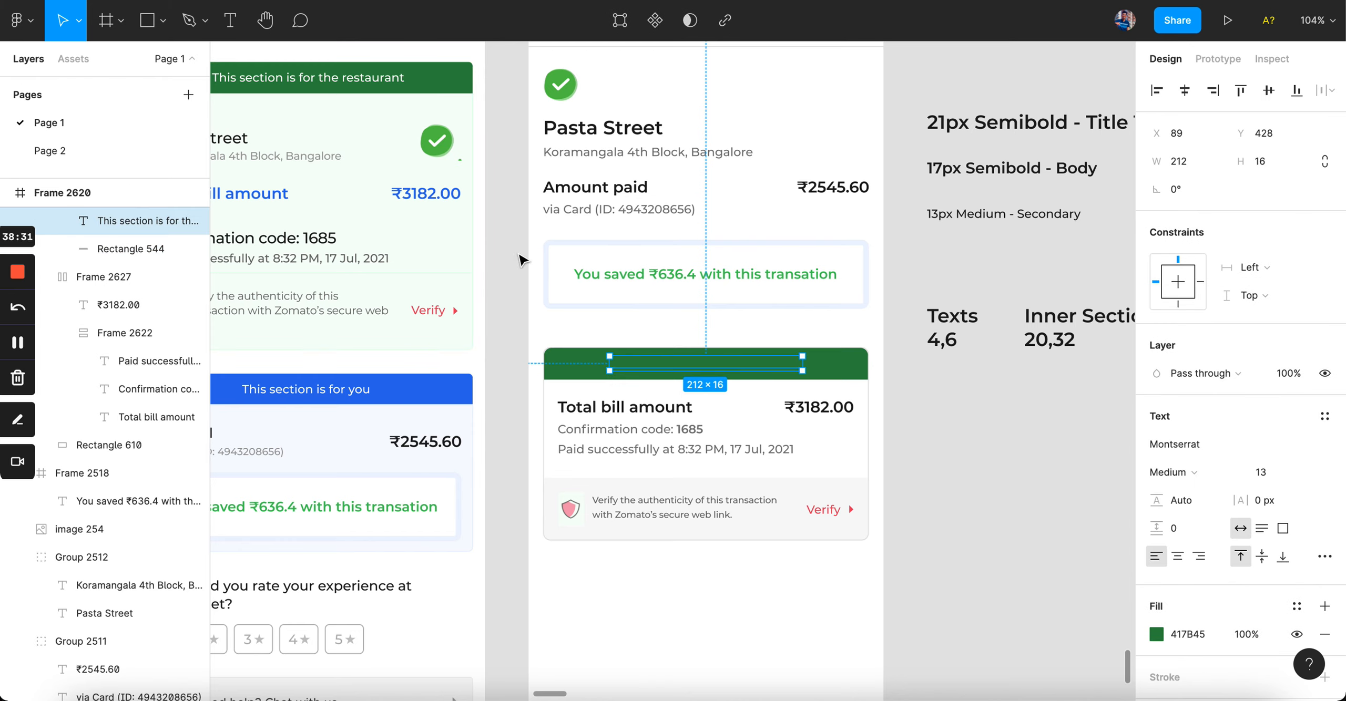
{"action": "key", "text": "i"}
{"action": "left_click", "coordinate": [387, 139]}
{"action": "left_click", "coordinate": [862, 378]}
{"action": "left_click", "coordinate": [953, 448]}
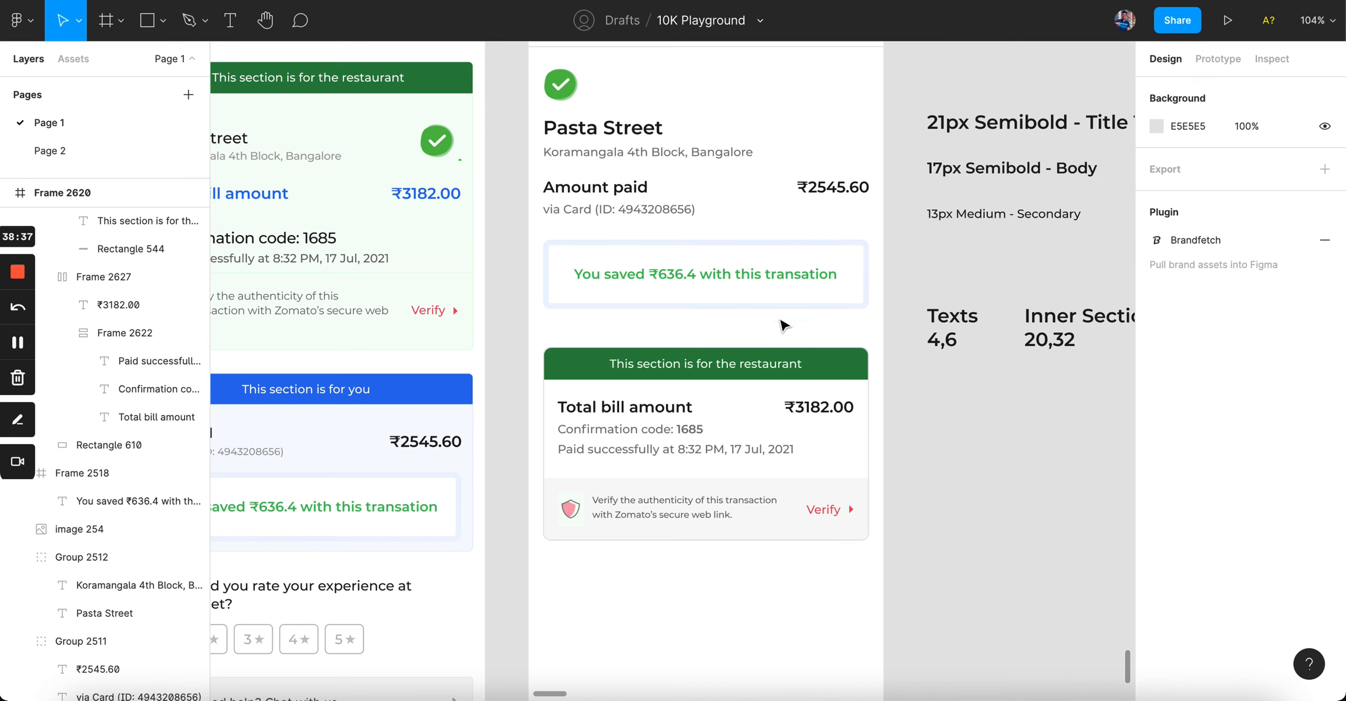
Step: Nudge the verify row down one pixel within the bill card
{"action": "scroll", "coordinate": [955, 452], "scroll_direction": "up", "scroll_amount": 3}
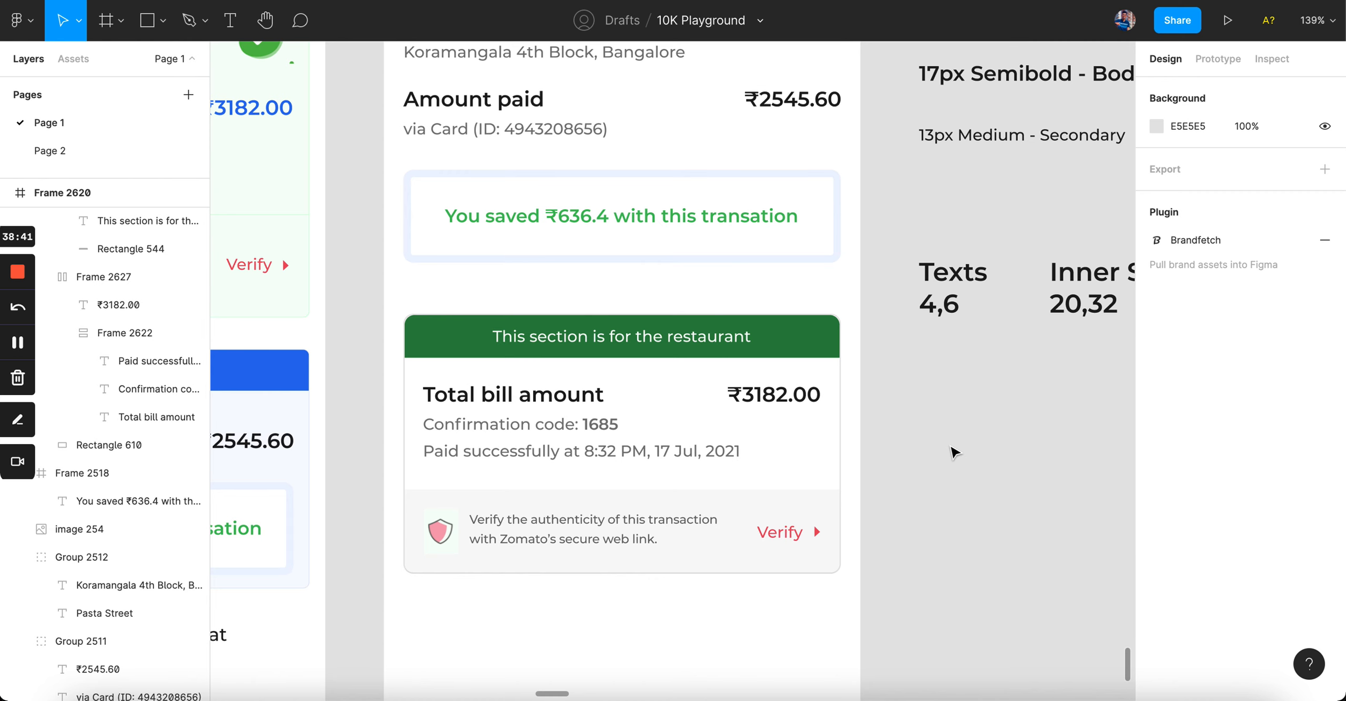
{"action": "scroll", "coordinate": [835, 342], "scroll_direction": "down", "scroll_amount": 2}
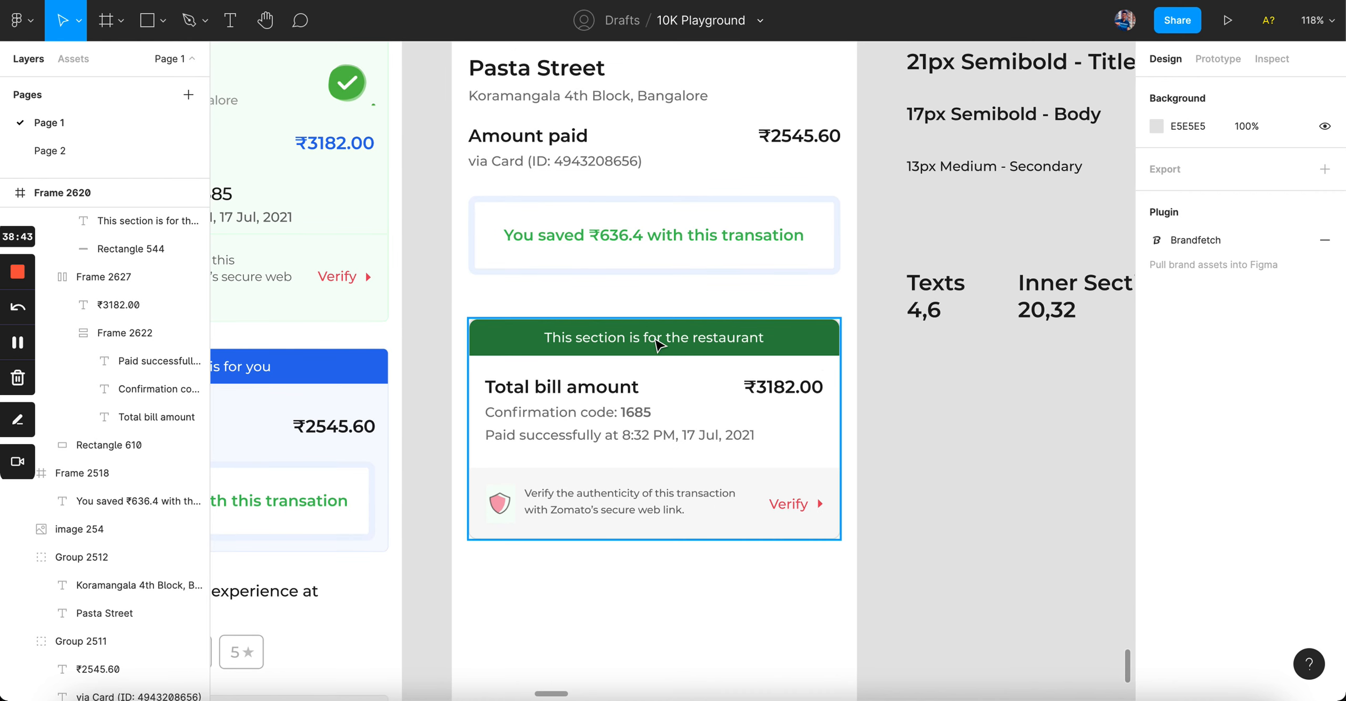
{"action": "left_click", "coordinate": [502, 345]}
{"action": "key", "text": "Tab"}
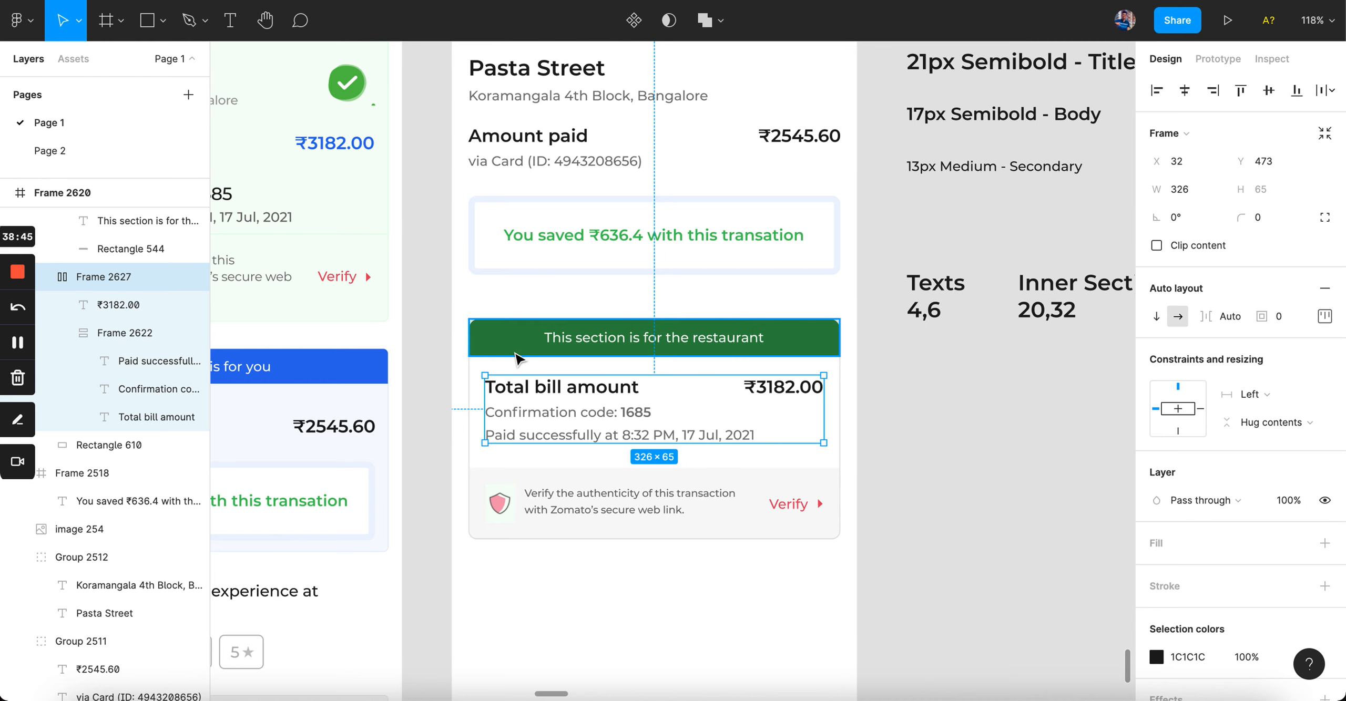
{"action": "left_click", "coordinate": [576, 483]}
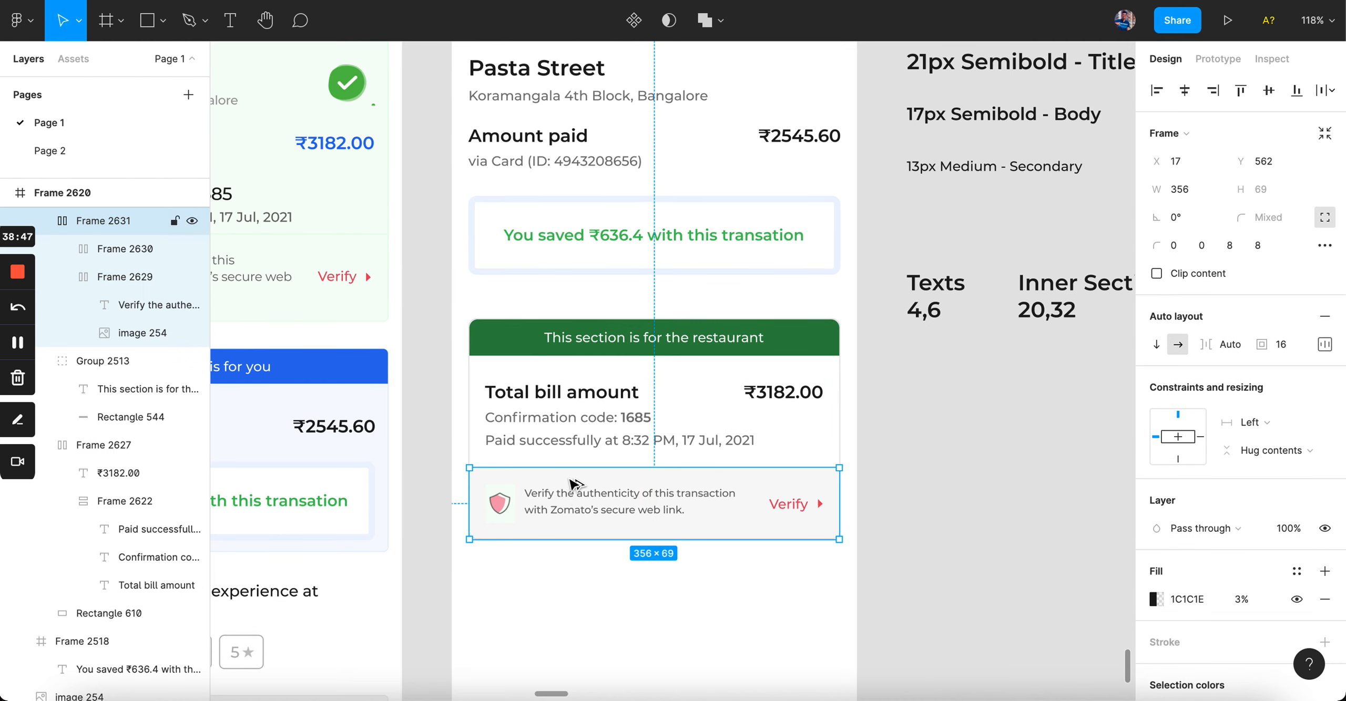
{"action": "key", "text": "Down"}
{"action": "key", "text": "Down"}
{"action": "key", "text": "Down"}
{"action": "key", "text": "Down"}
{"action": "key", "text": "Down"}
{"action": "key", "text": "Down"}
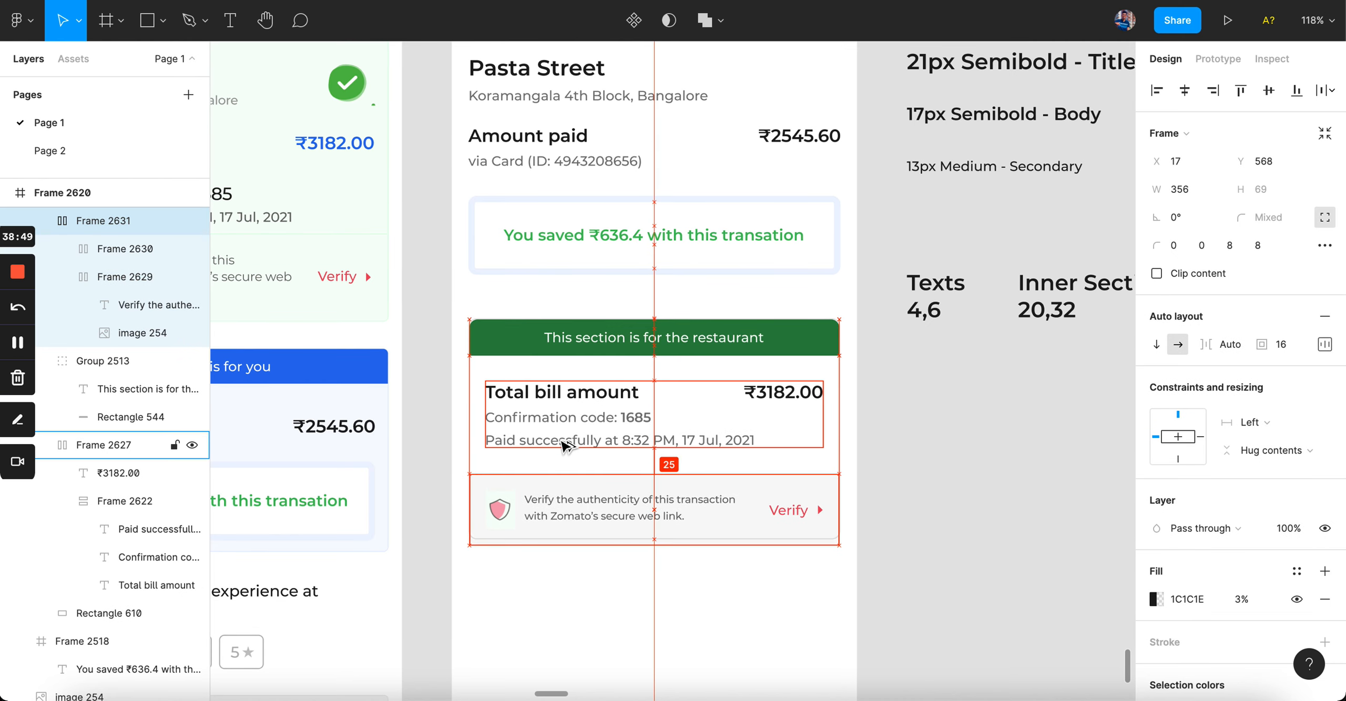
{"action": "key", "text": "Escape"}
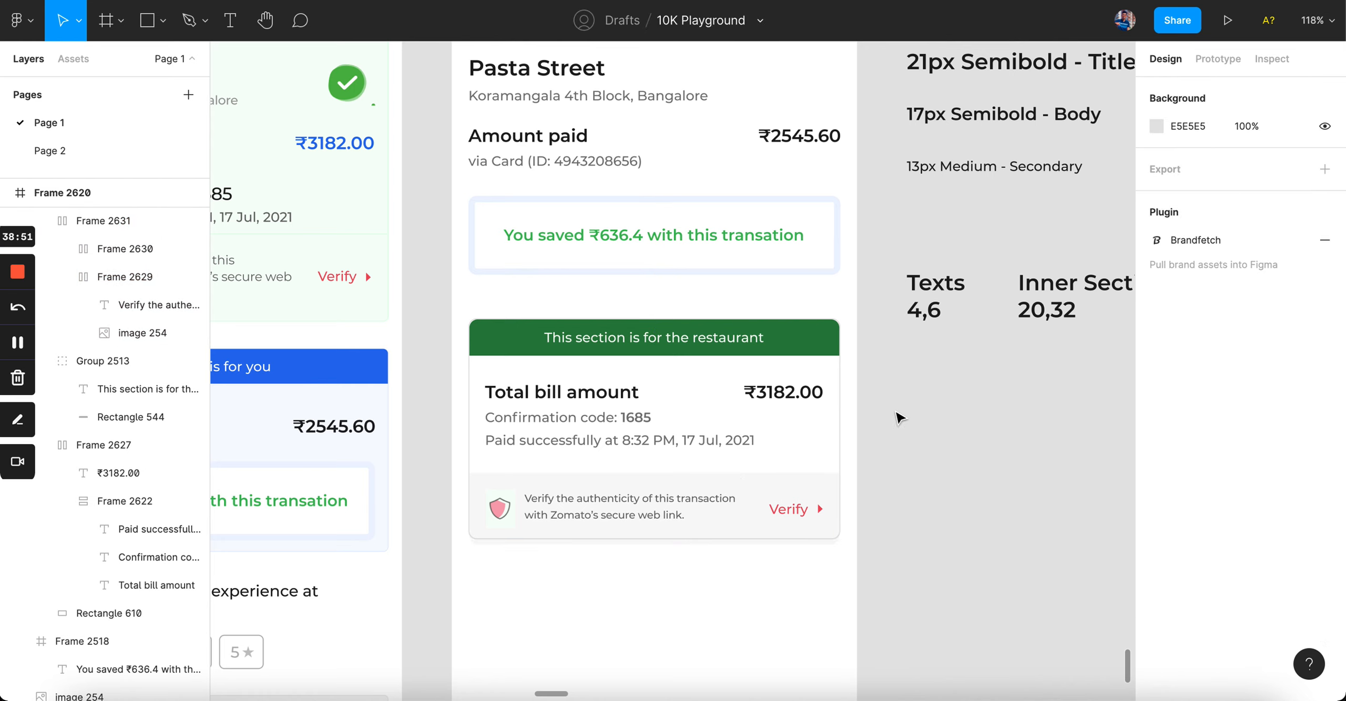
{"action": "left_click", "coordinate": [820, 430]}
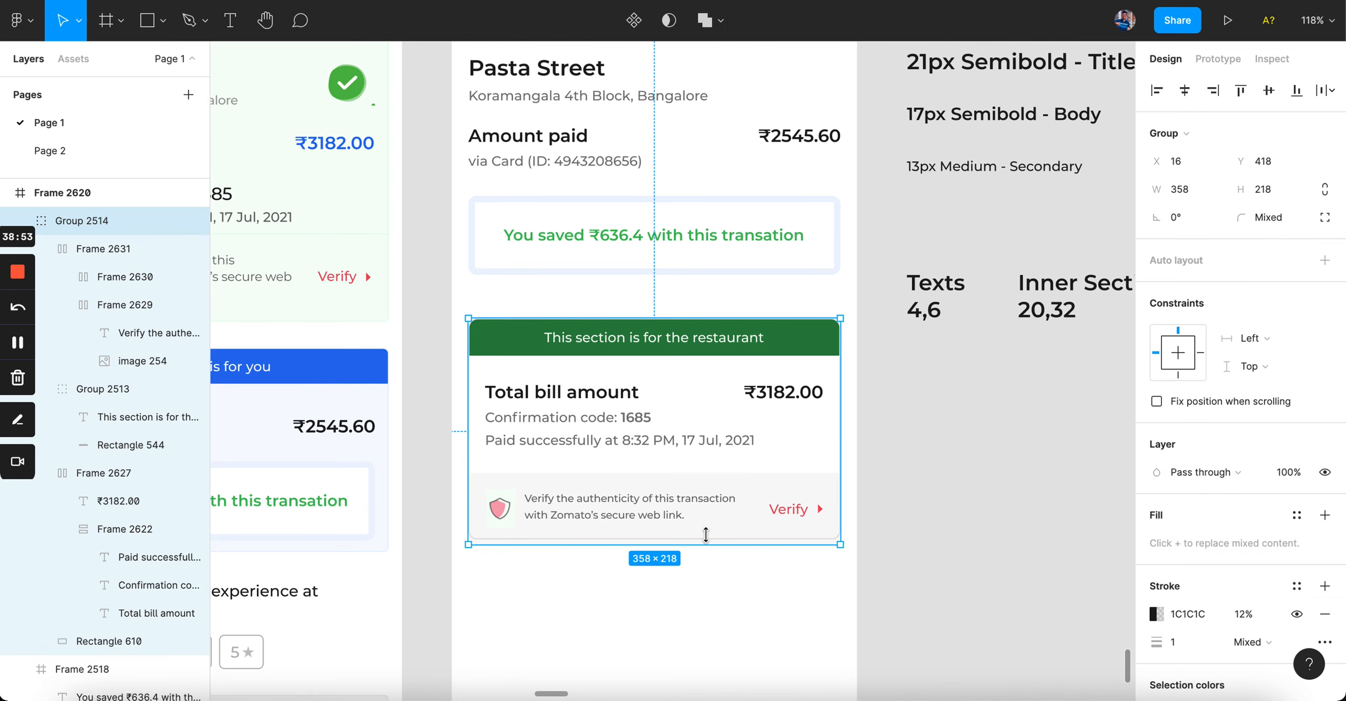
{"action": "double_click", "coordinate": [733, 542]}
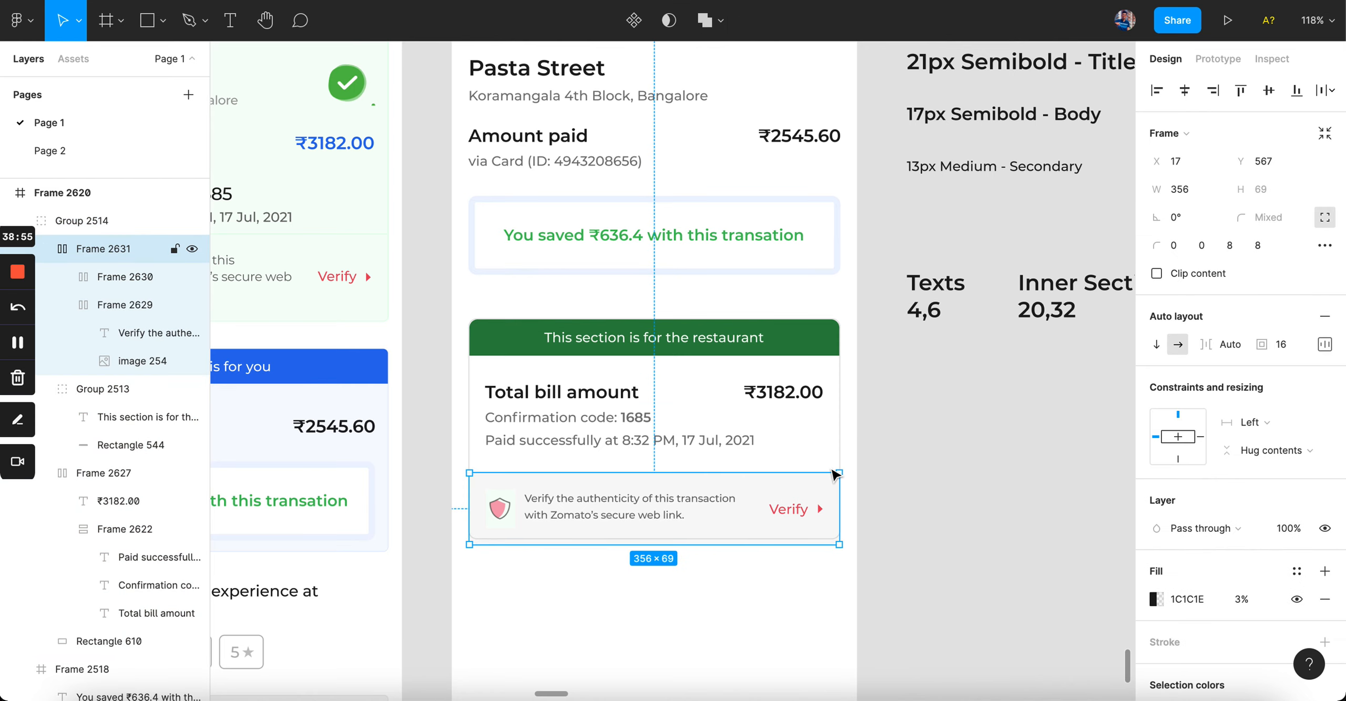
{"action": "left_click", "coordinate": [839, 455]}
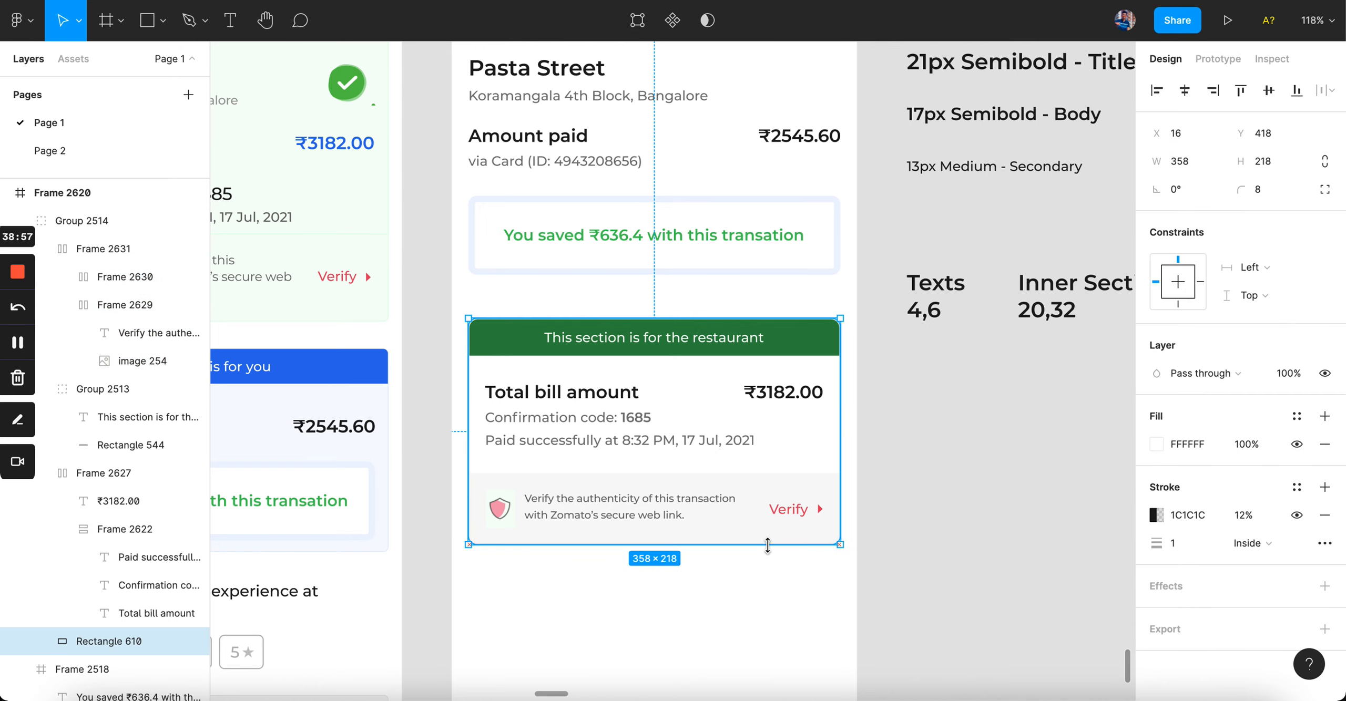
{"action": "left_click", "coordinate": [946, 500]}
{"action": "scroll", "coordinate": [947, 500], "scroll_direction": "down", "scroll_amount": 5}
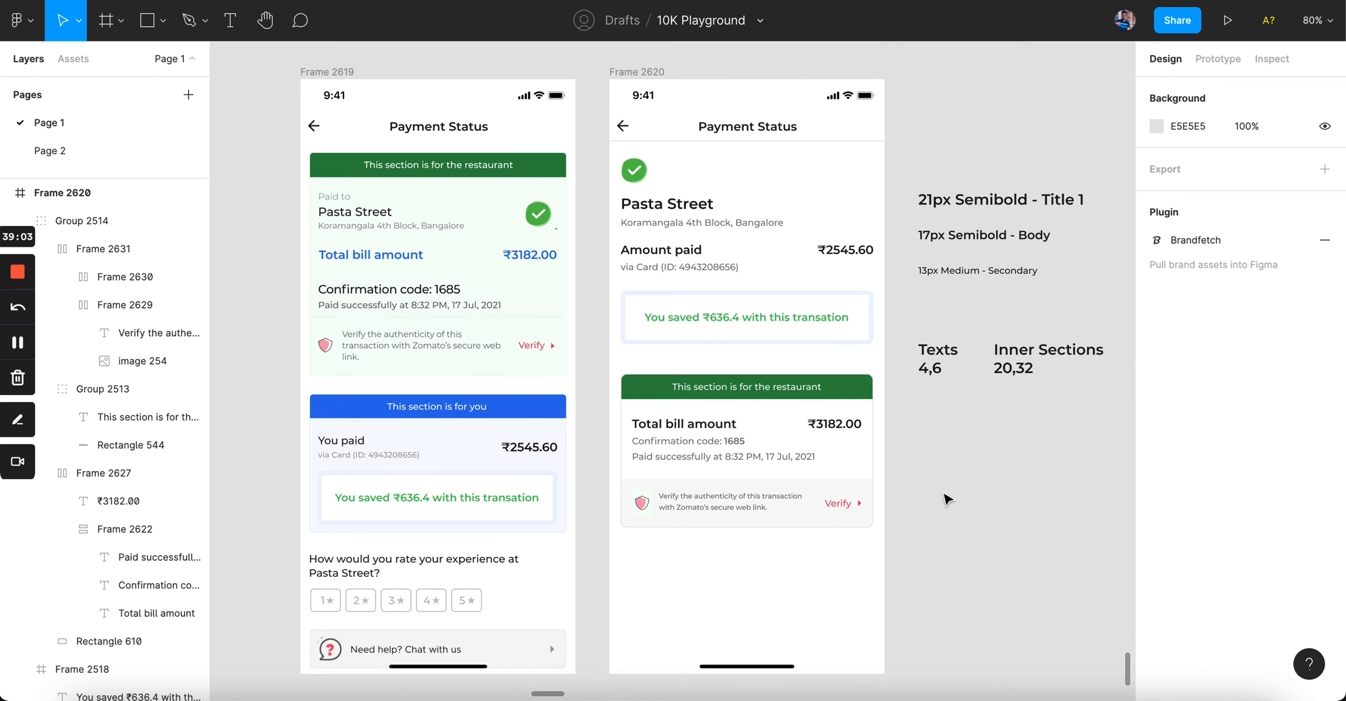
{"action": "scroll", "coordinate": [973, 168], "scroll_direction": "up", "scroll_amount": 2}
{"action": "left_click", "coordinate": [699, 279]}
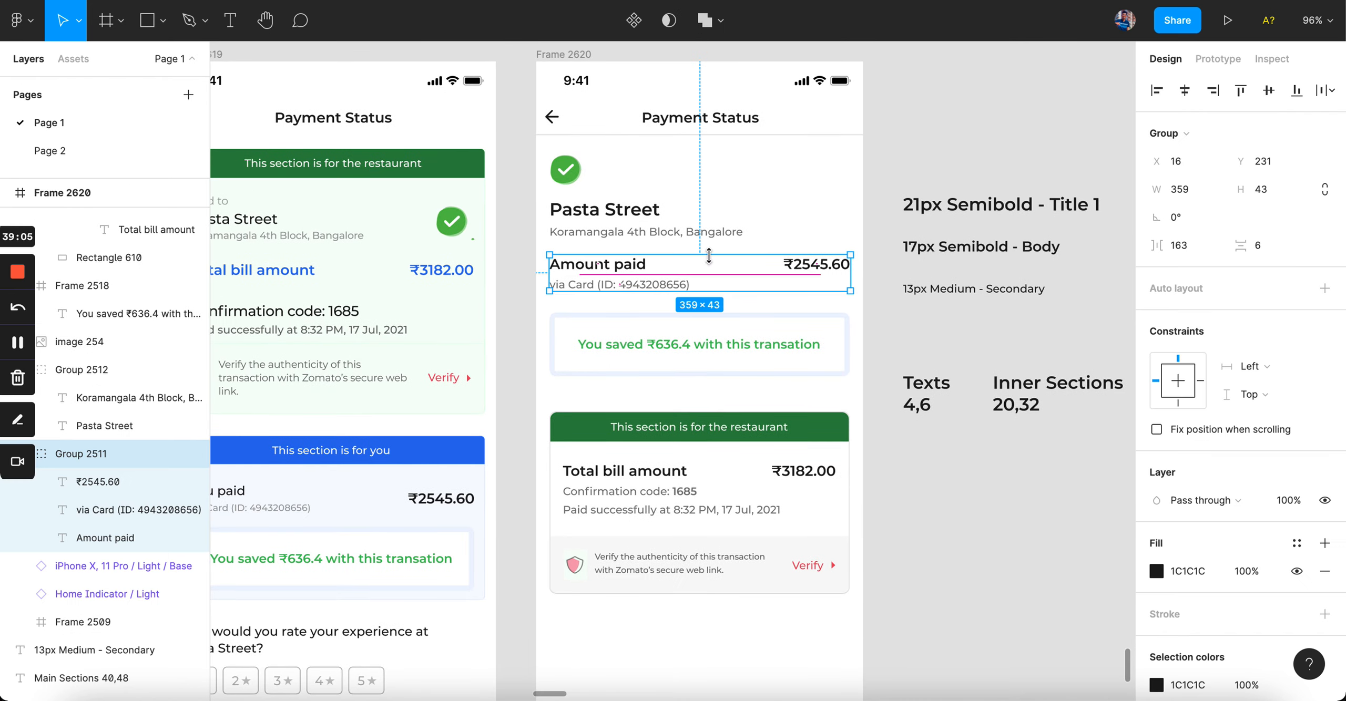
{"action": "key", "text": "Escape"}
{"action": "key", "text": "ctrl+Up"}
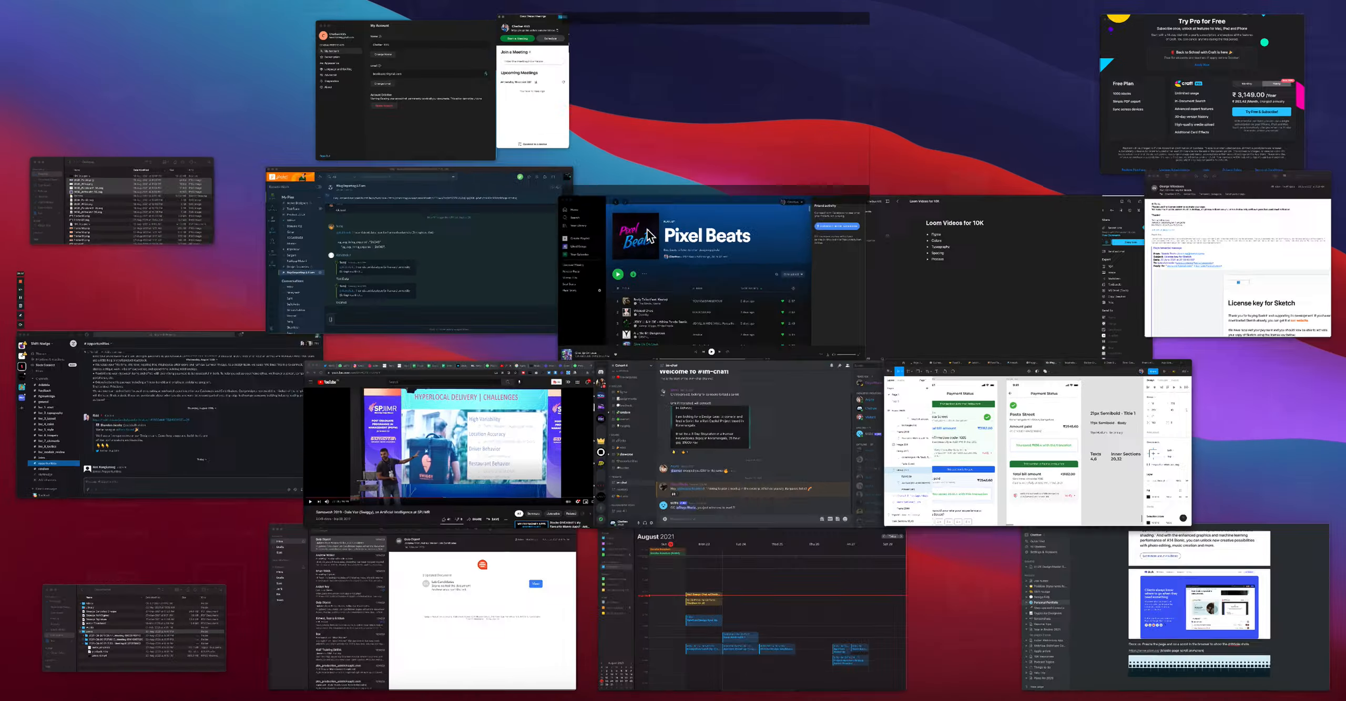
{"action": "key", "text": "ctrl+Up"}
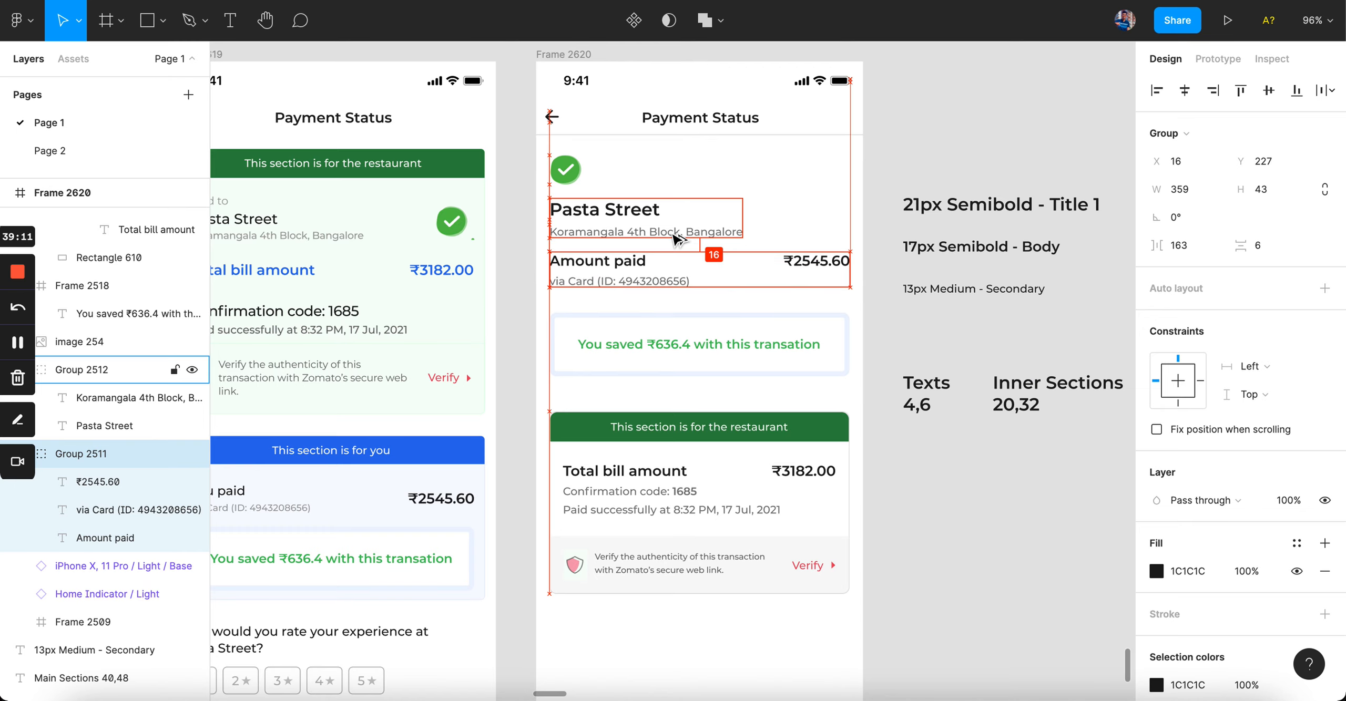
Step: Group the Pasta Street name, Amount paid row and savings box together
{"action": "left_click", "coordinate": [956, 182]}
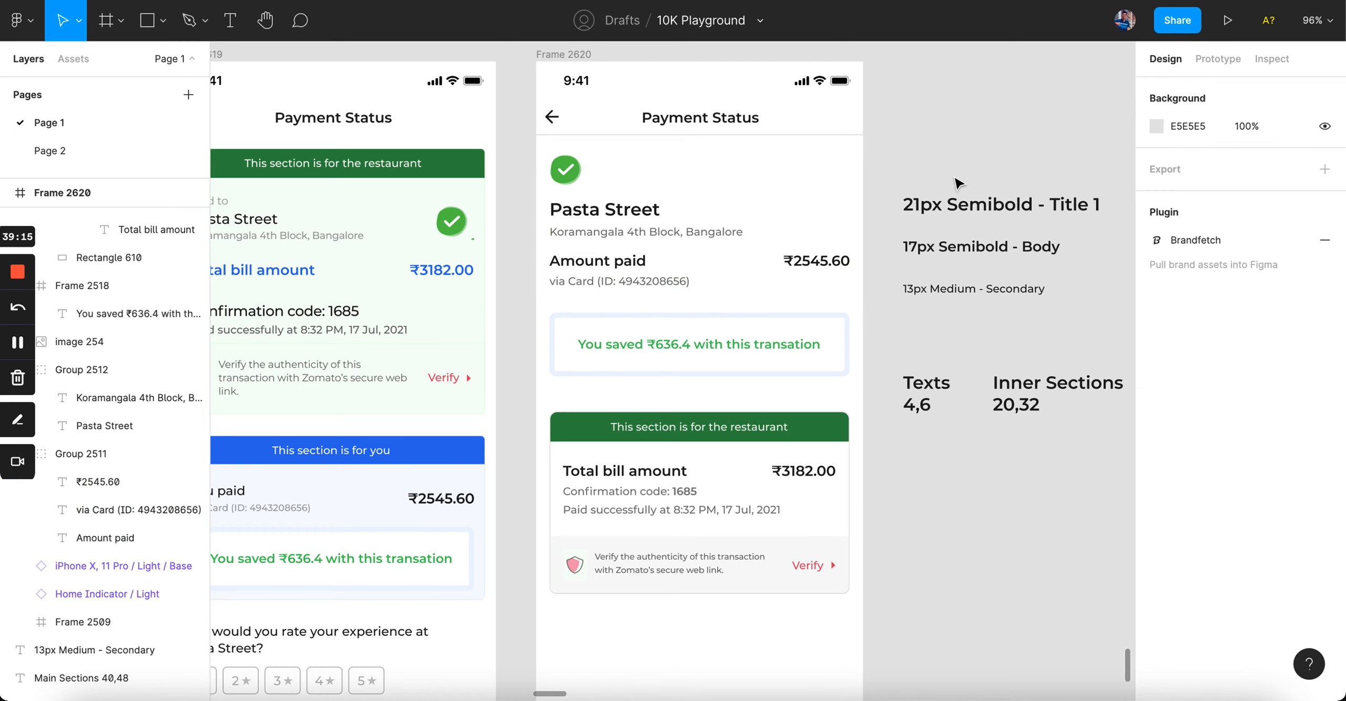
{"action": "key", "text": "super+z"}
{"action": "key", "text": "super+z"}
{"action": "key", "text": "super+z"}
{"action": "key", "text": "super+z"}
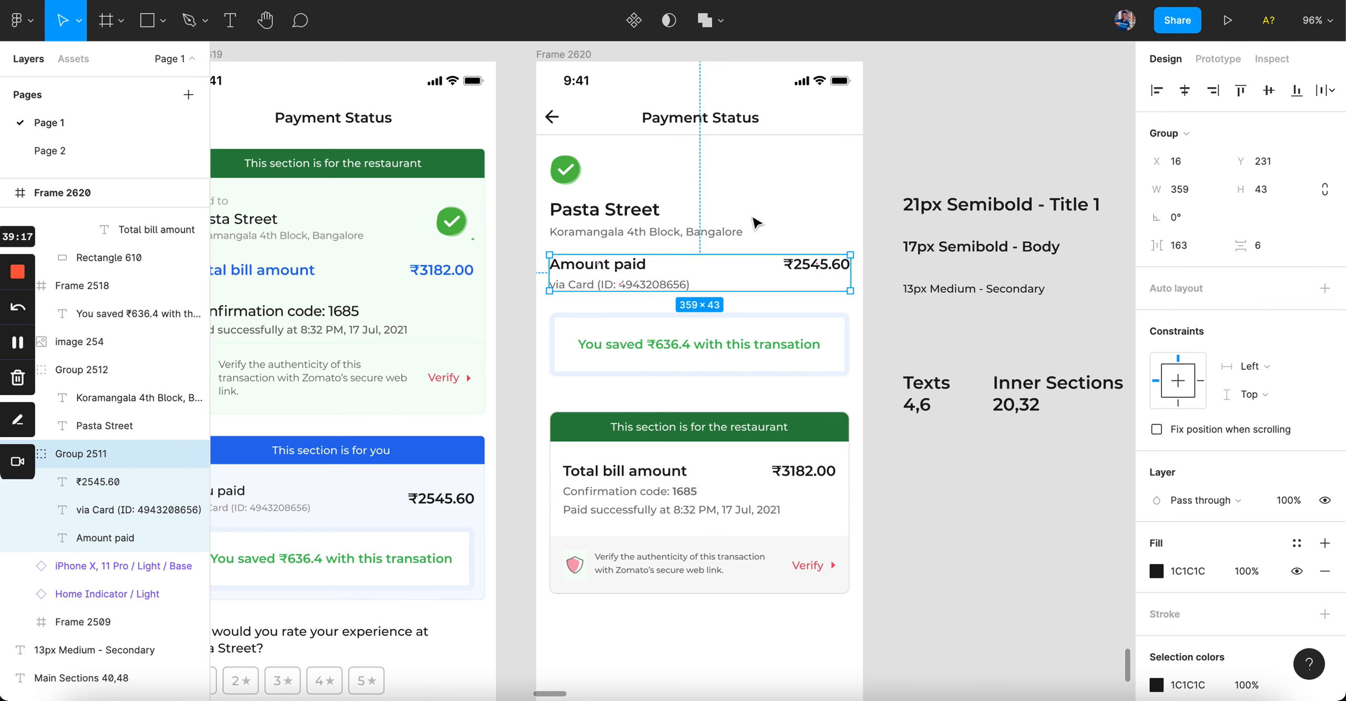
{"action": "left_click", "coordinate": [997, 162]}
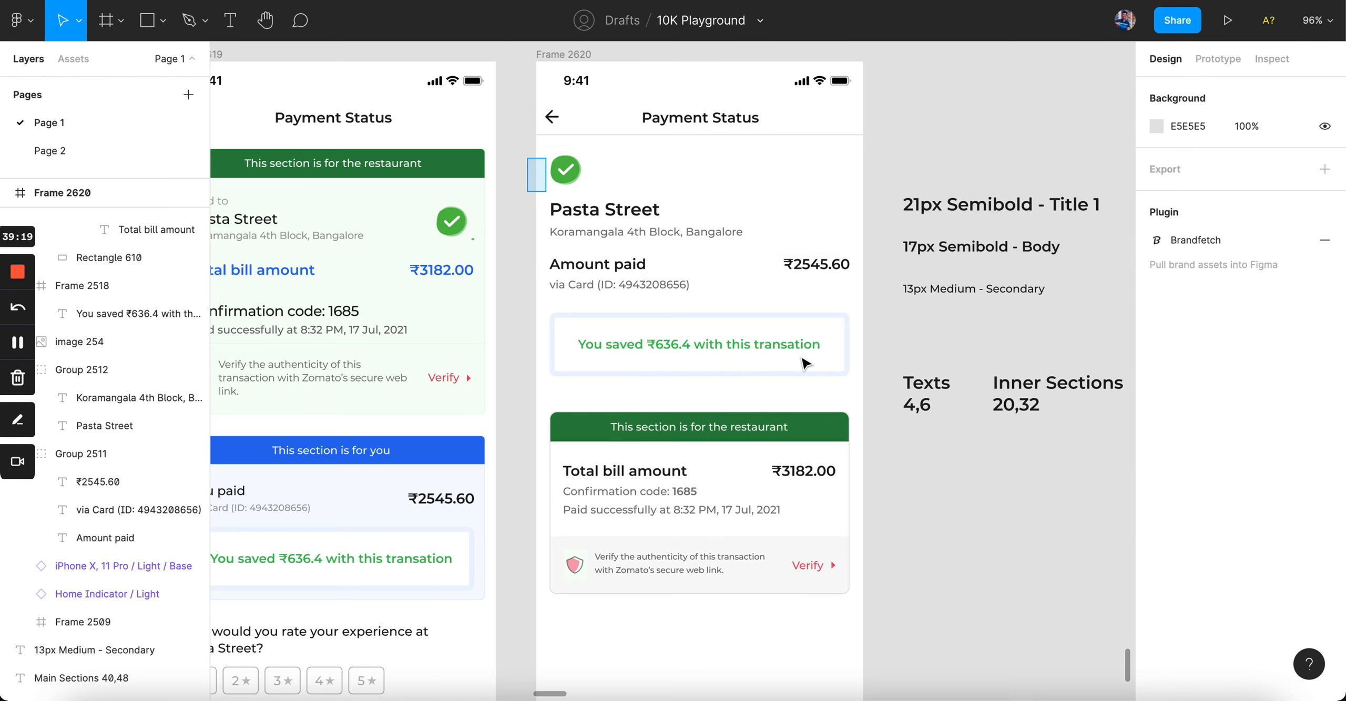
{"action": "left_click_drag", "start_coordinate": [530, 153], "coordinate": [852, 383]}
{"action": "key", "text": "super+g"}
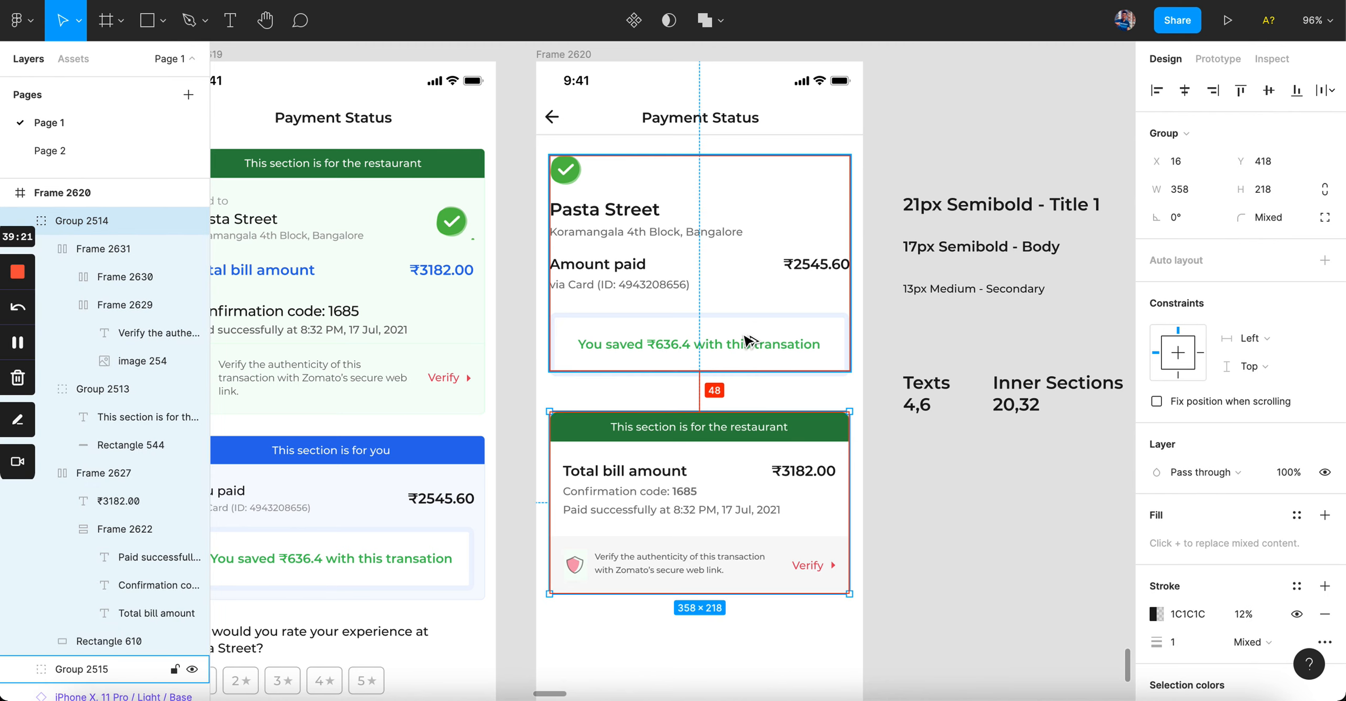
{"action": "left_click", "coordinate": [751, 372]}
Step: Nudge the restaurant section up and back down to settle its position
{"action": "left_click", "coordinate": [770, 444]}
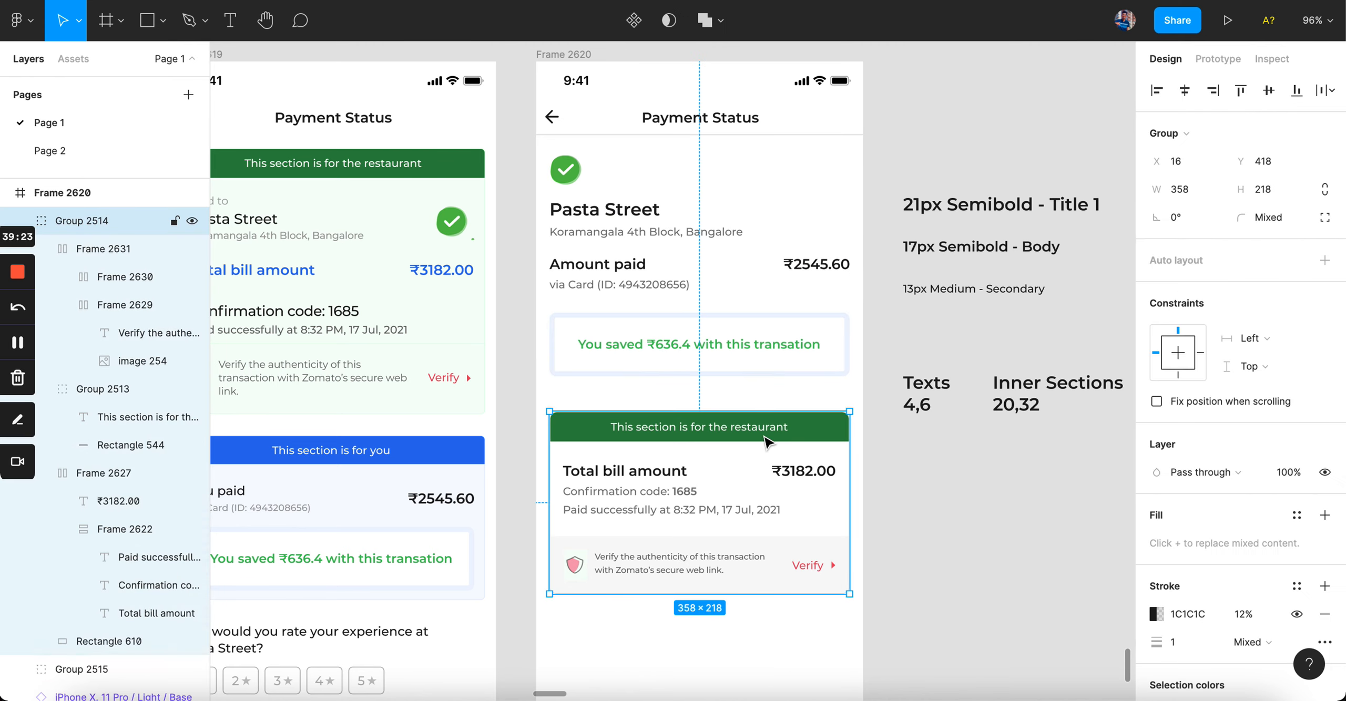
{"action": "key", "text": "shift+Up"}
{"action": "key", "text": "Down"}
{"action": "key", "text": "Down"}
{"action": "left_click", "coordinate": [994, 483]}
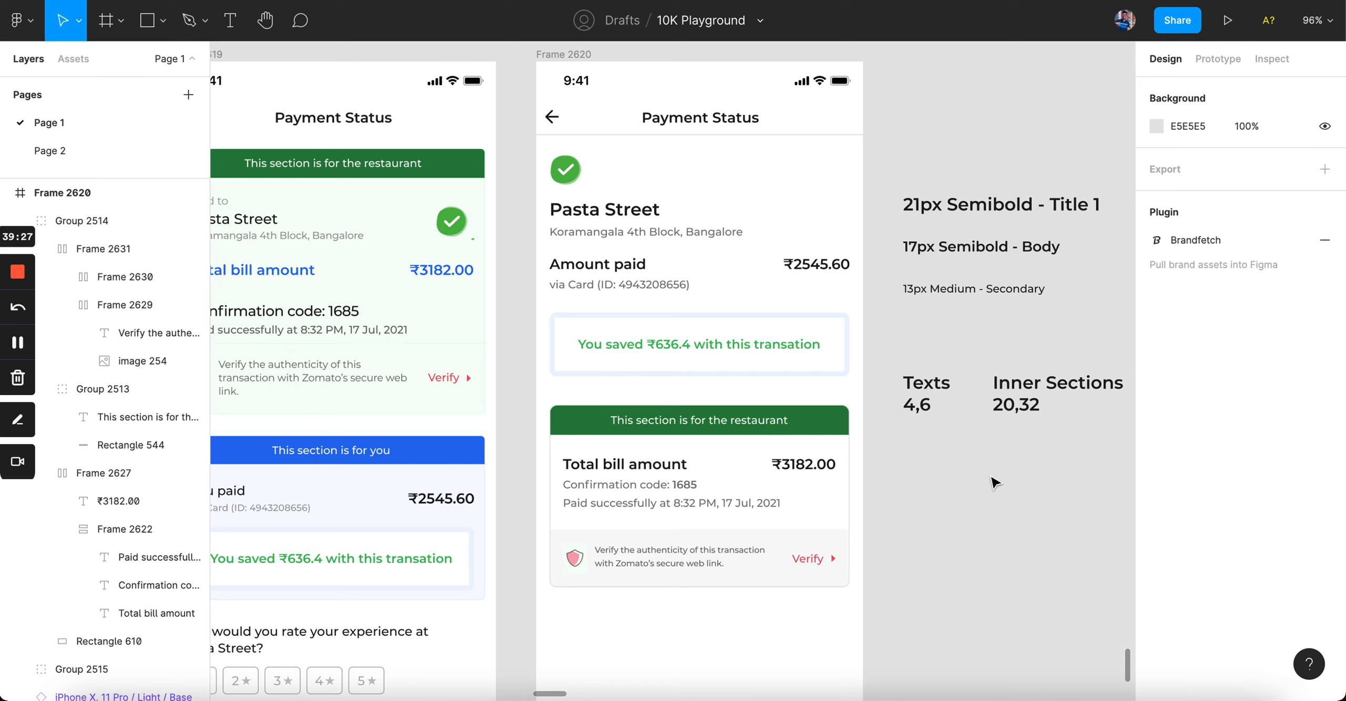
{"action": "left_click", "coordinate": [775, 468]}
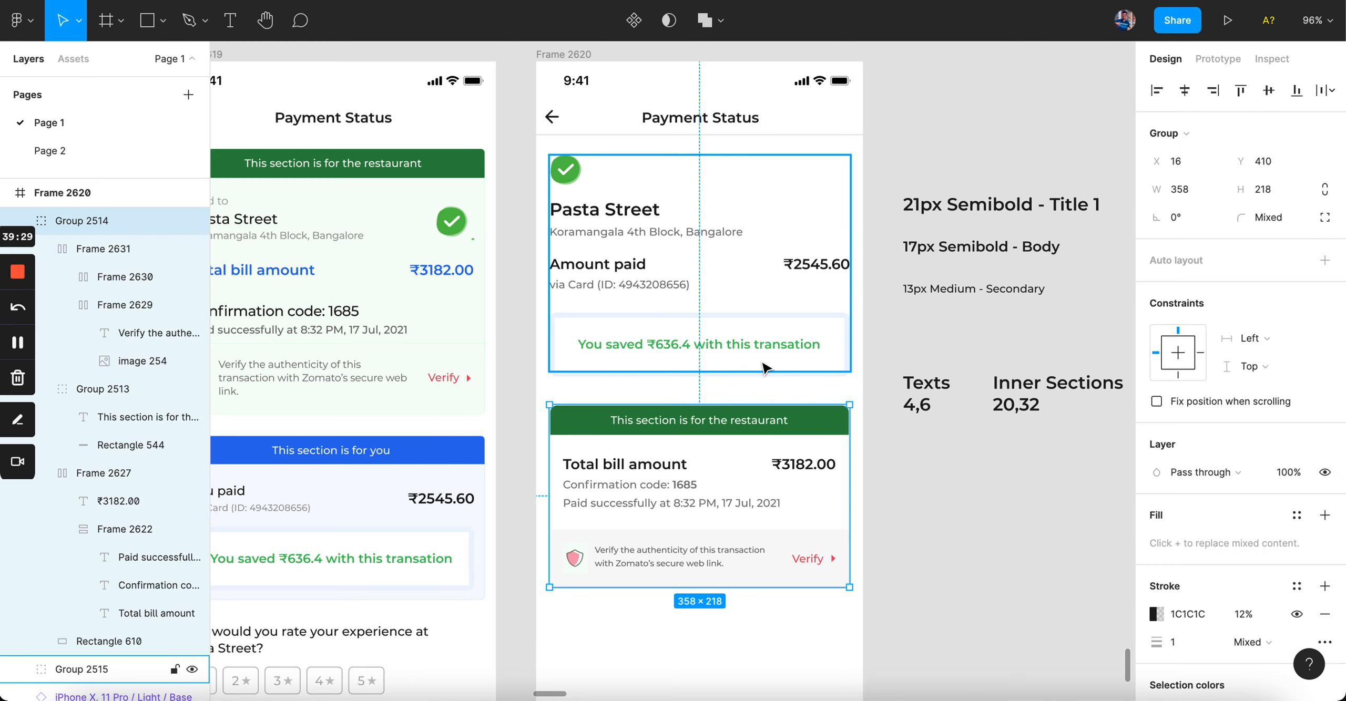
{"action": "key", "text": "shift+Down"}
{"action": "key", "text": "Up"}
{"action": "left_click", "coordinate": [898, 523]}
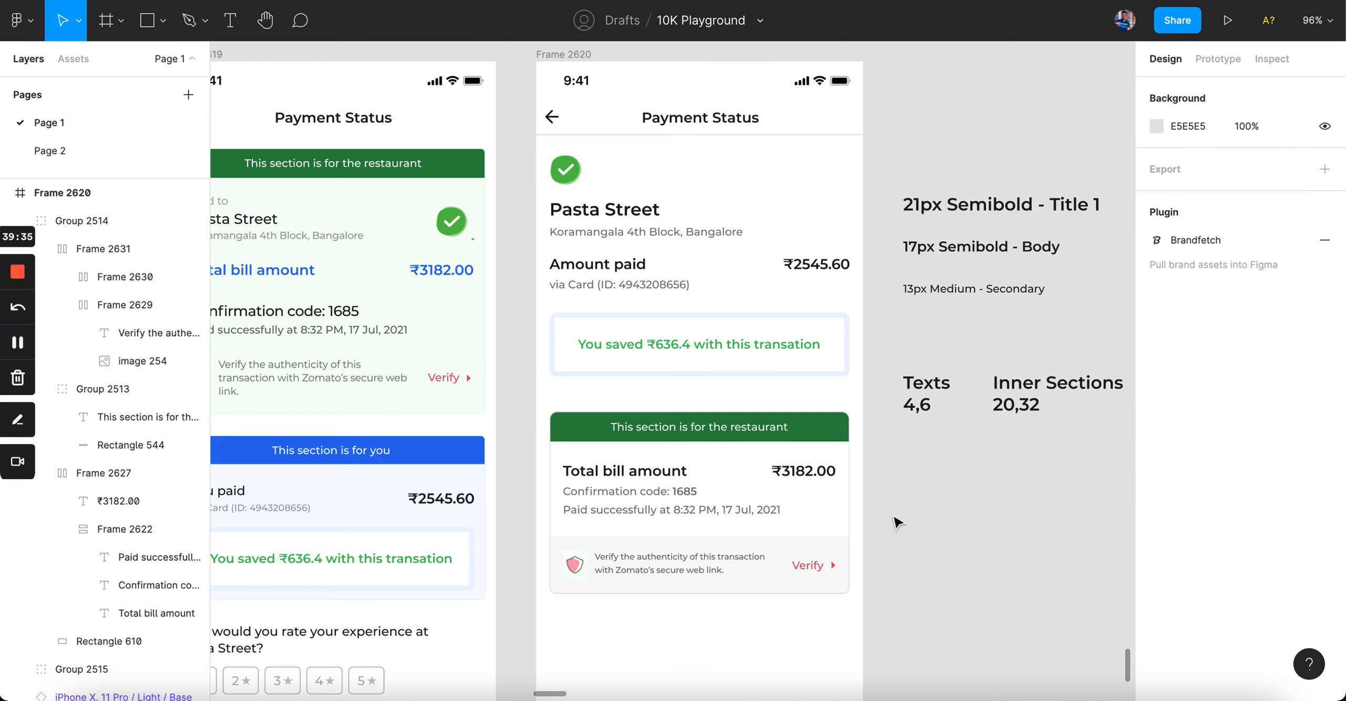
Step: Set the restaurant card's green header top corners to radius 4
{"action": "left_click", "coordinate": [572, 332]}
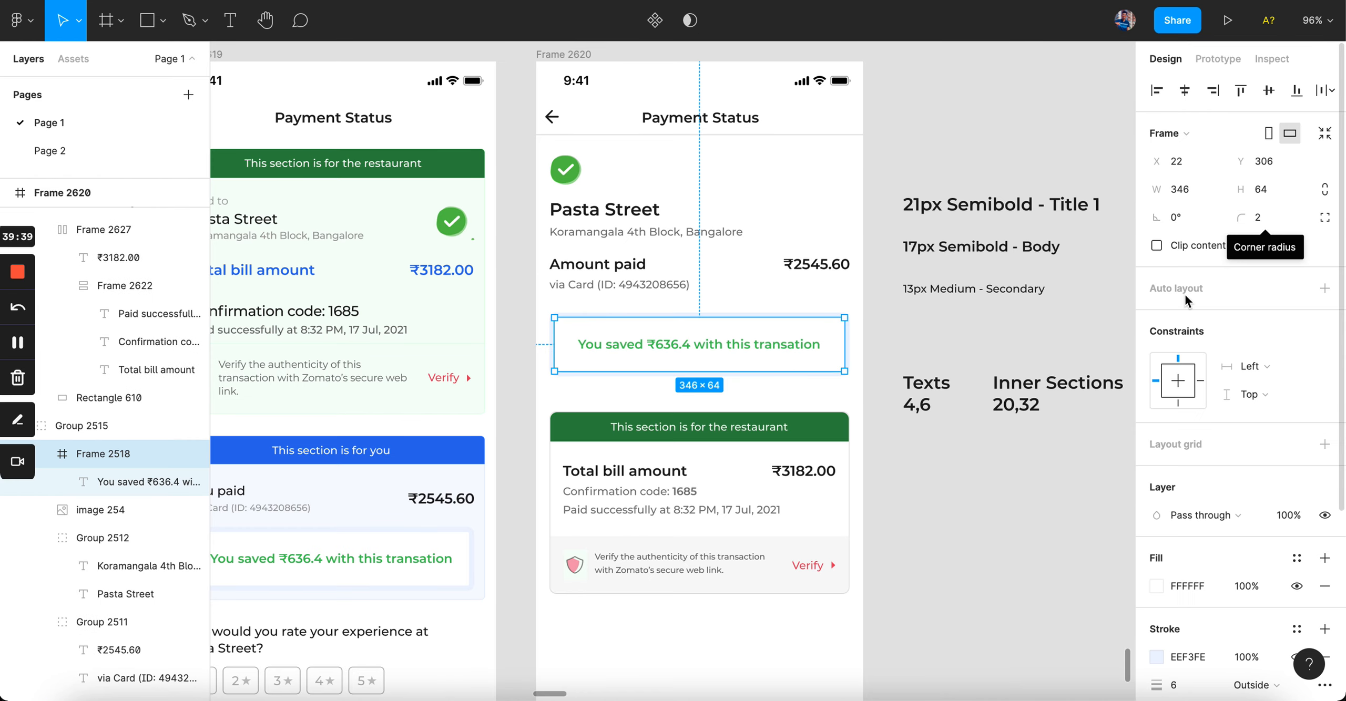
{"action": "left_click", "coordinate": [808, 475]}
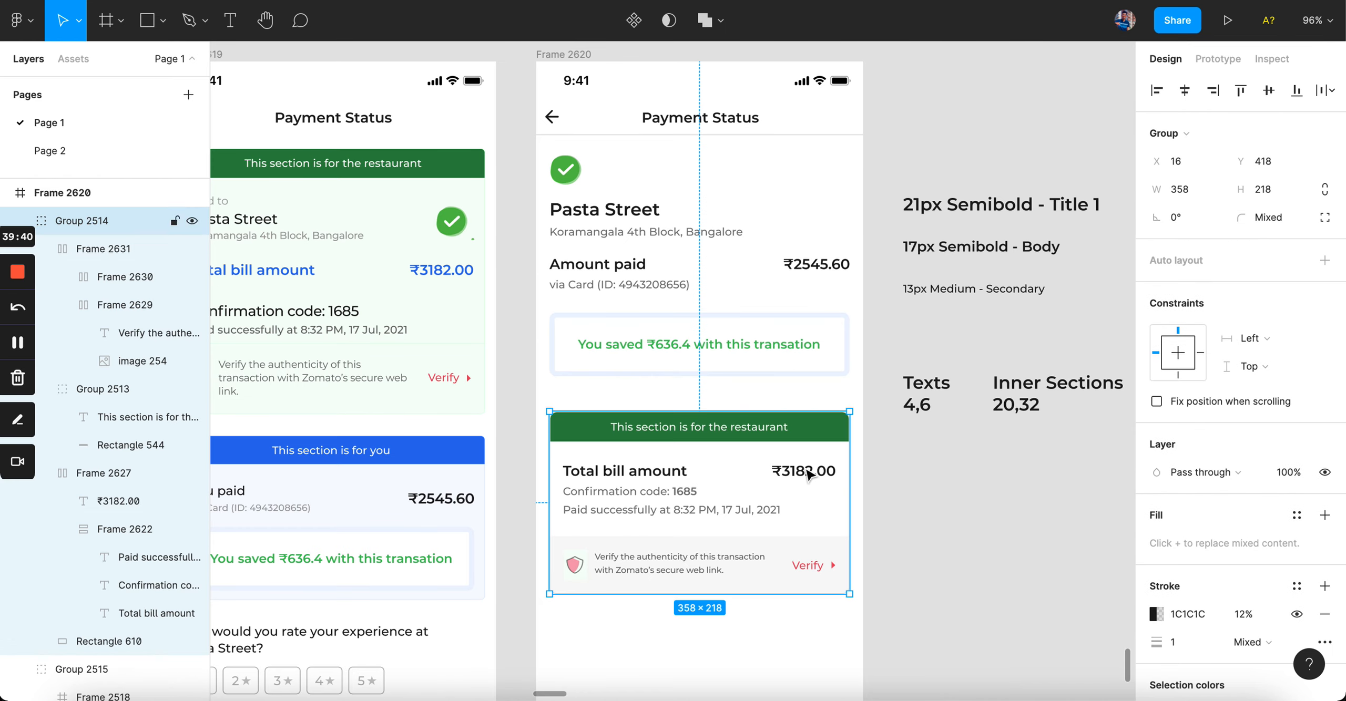
{"action": "double_click", "coordinate": [829, 527]}
{"action": "left_click", "coordinate": [988, 515]}
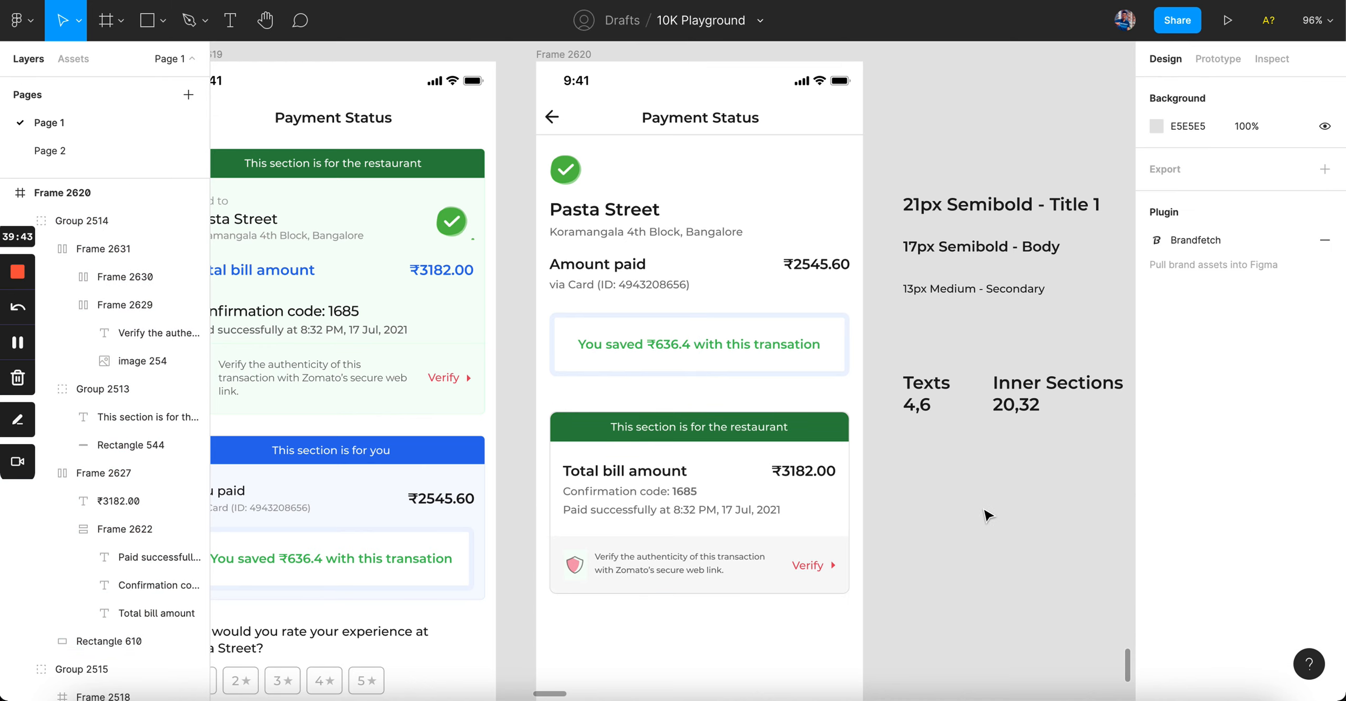
{"action": "left_click", "coordinate": [131, 445]}
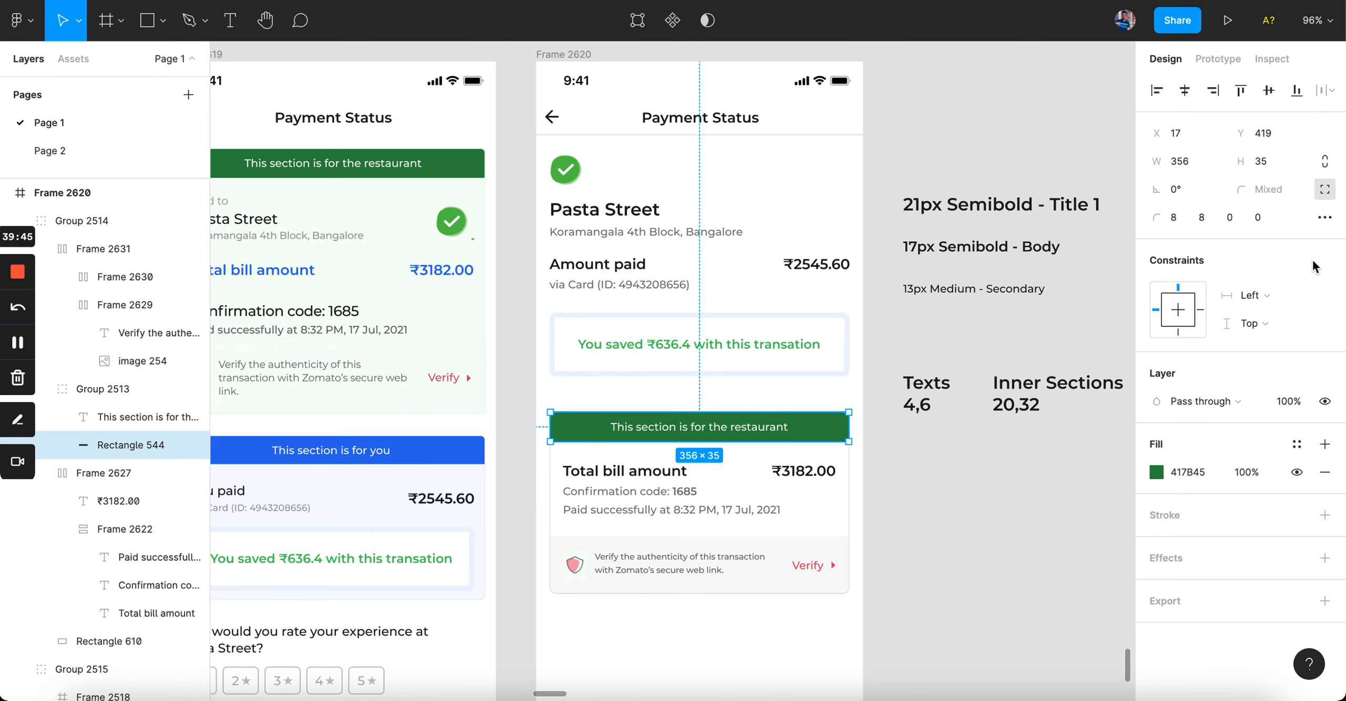
{"action": "left_click", "coordinate": [1325, 190]}
{"action": "left_click", "coordinate": [1180, 218]}
{"action": "type", "text": "4"}
{"action": "key", "text": "Tab"}
{"action": "type", "text": "4"}
{"action": "key", "text": "Return"}
Step: Give the white card background a corner radius of 4, then begin editing the Verify row's corners
{"action": "left_click", "coordinate": [855, 520]}
{"action": "left_click", "coordinate": [1267, 196]}
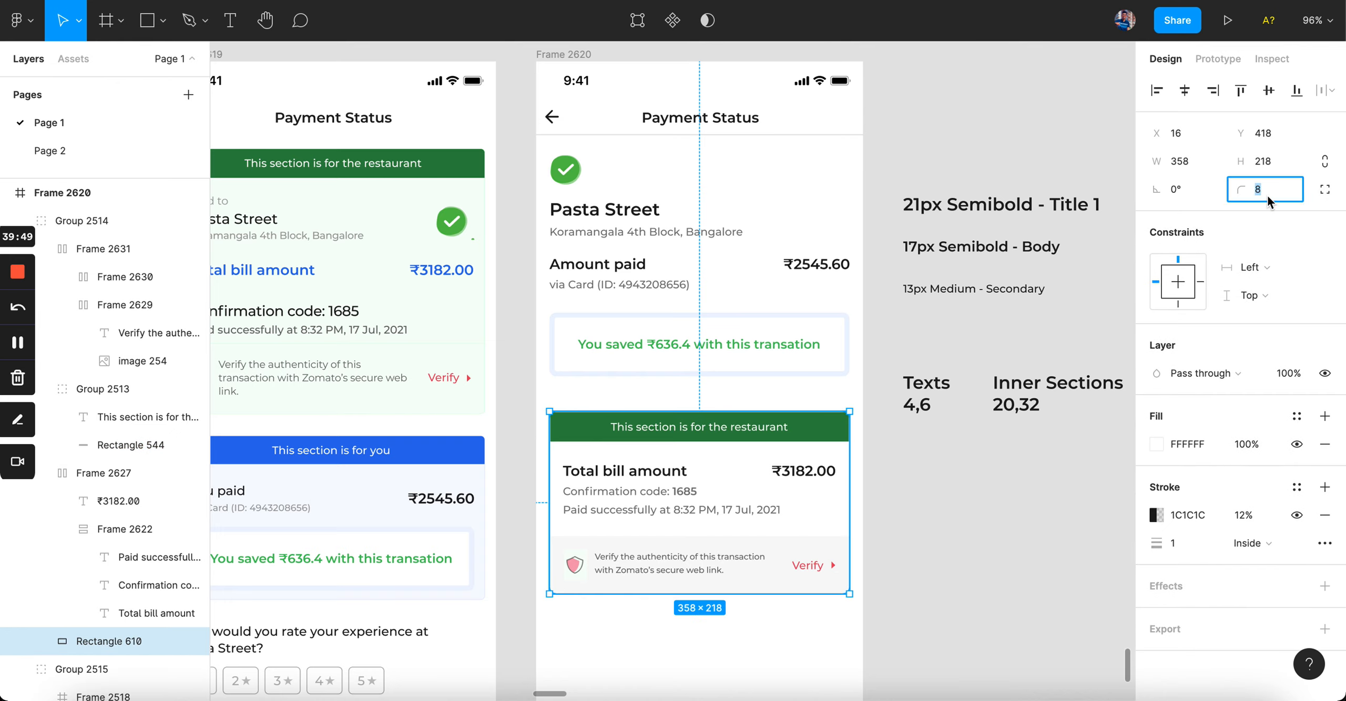
{"action": "type", "text": "4"}
{"action": "key", "text": "Return"}
{"action": "left_click", "coordinate": [773, 581]}
{"action": "left_click", "coordinate": [1324, 217]}
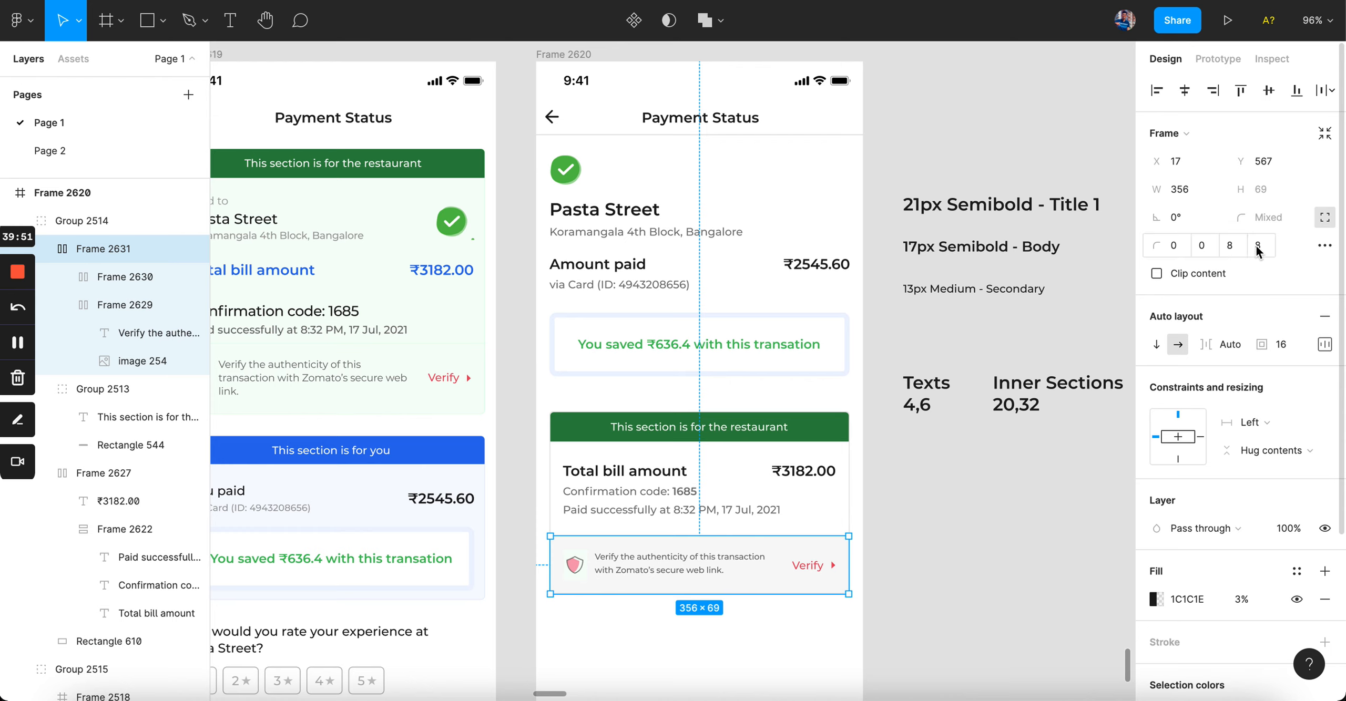
{"action": "left_click", "coordinate": [1229, 245]}
Step: Copy the rating-and-help section from the left frame into the right phone frame
{"action": "left_click", "coordinate": [994, 482]}
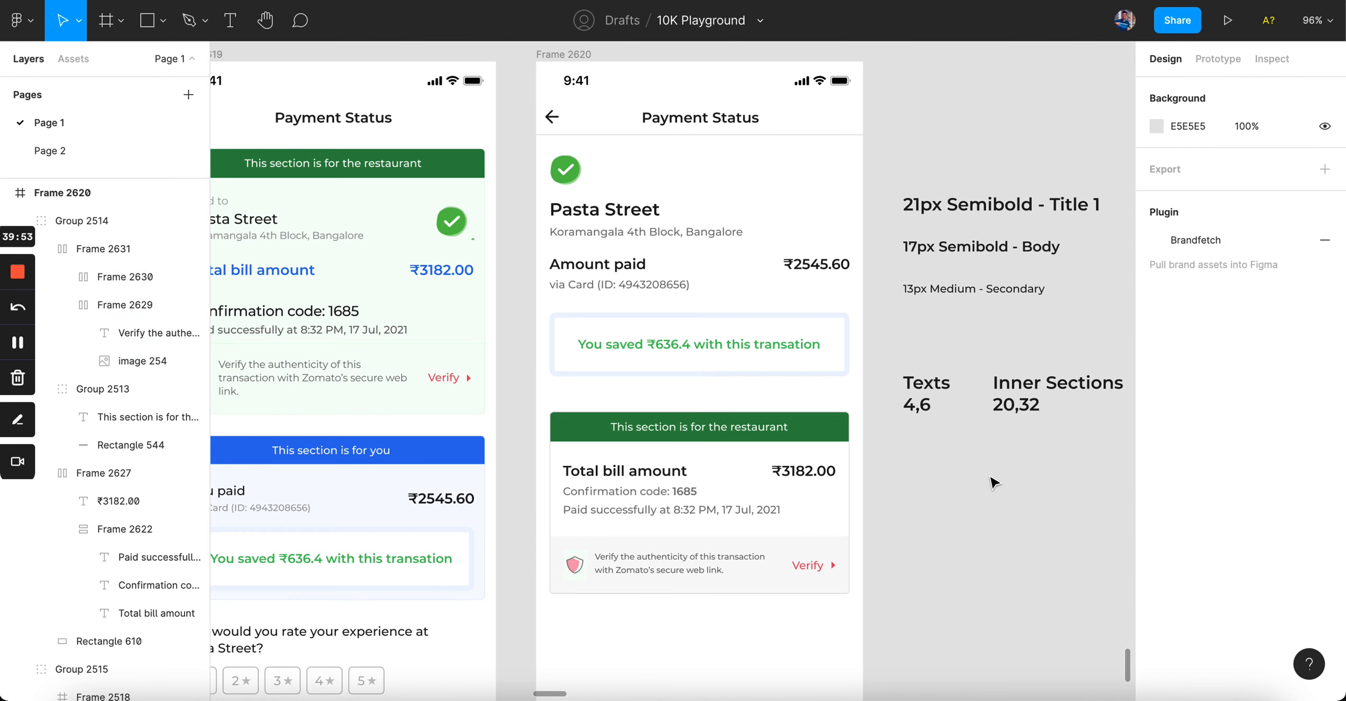
{"action": "scroll", "coordinate": [994, 483], "scroll_direction": "left", "scroll_amount": 2}
{"action": "scroll", "coordinate": [994, 482], "scroll_direction": "down", "scroll_amount": 1}
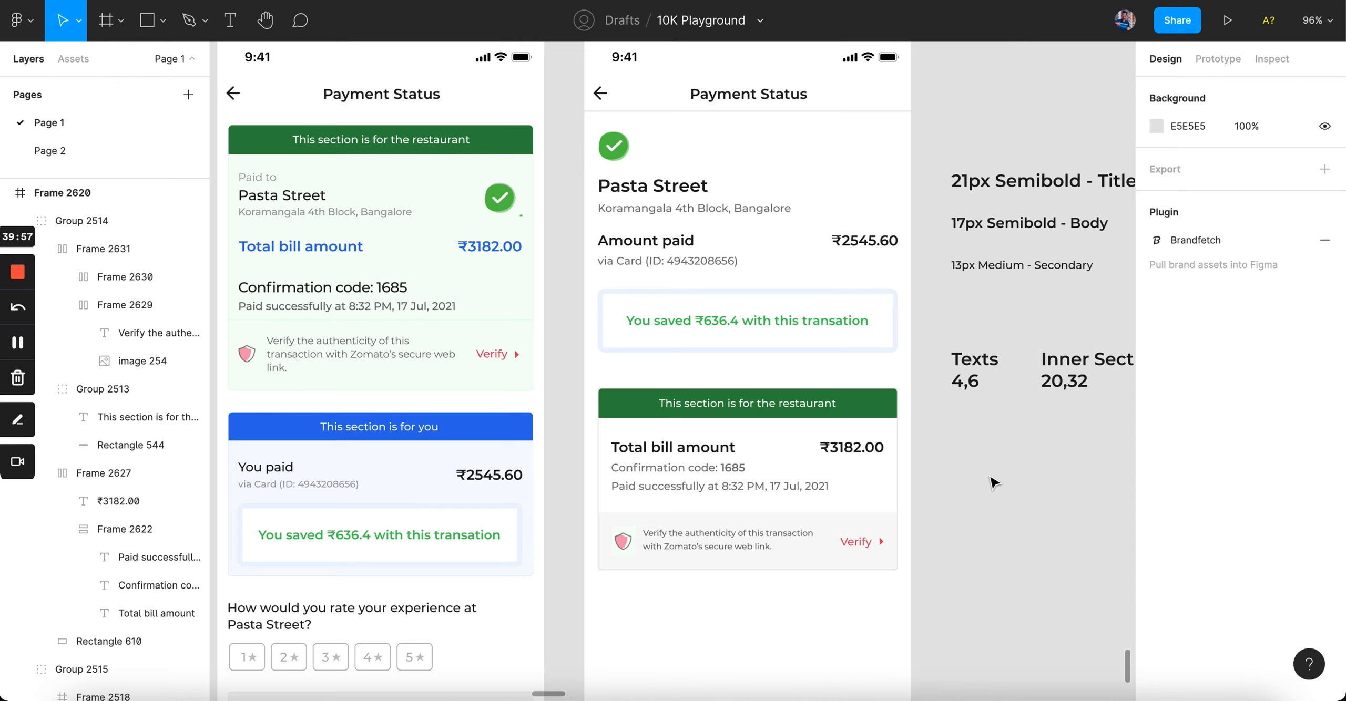
{"action": "scroll", "coordinate": [793, 456], "scroll_direction": "down", "scroll_amount": 4}
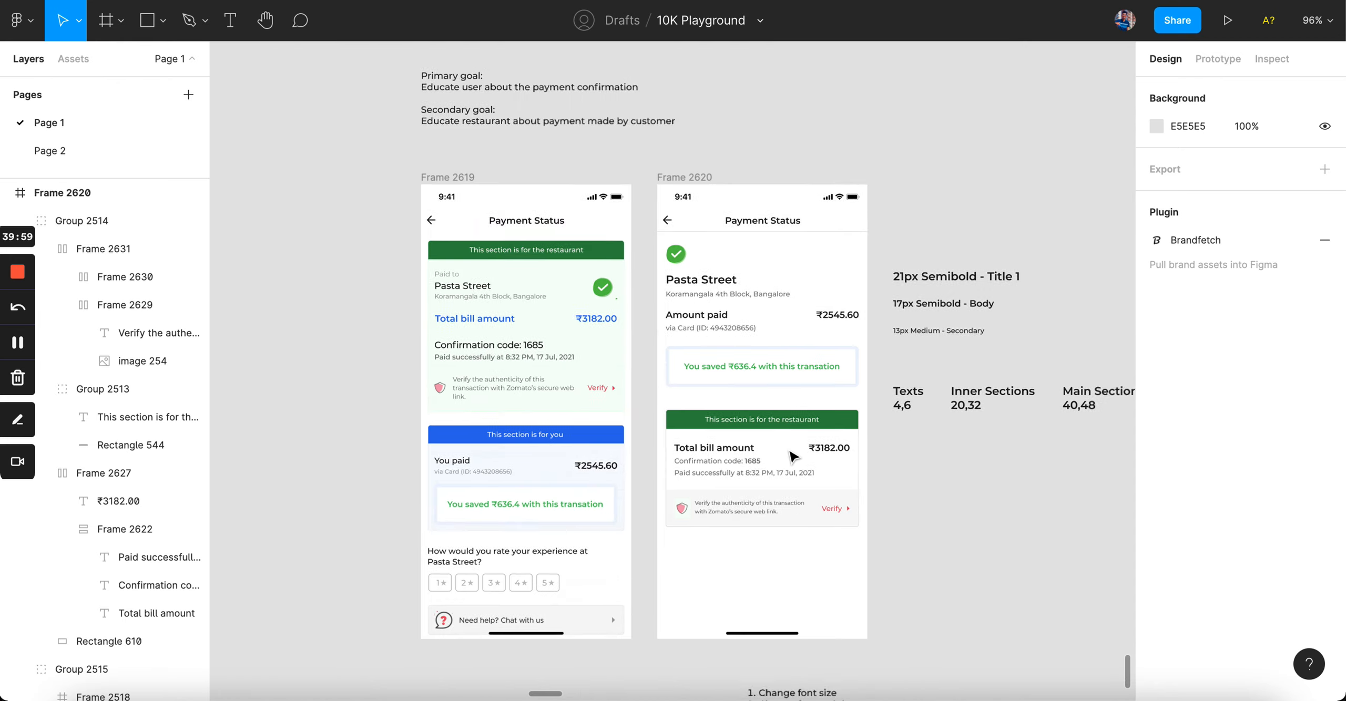
{"action": "scroll", "coordinate": [793, 456], "scroll_direction": "down", "scroll_amount": 3}
{"action": "scroll", "coordinate": [792, 456], "scroll_direction": "left", "scroll_amount": 1}
{"action": "scroll", "coordinate": [594, 419], "scroll_direction": "up", "scroll_amount": 5}
{"action": "left_click_drag", "start_coordinate": [357, 337], "coordinate": [528, 432]}
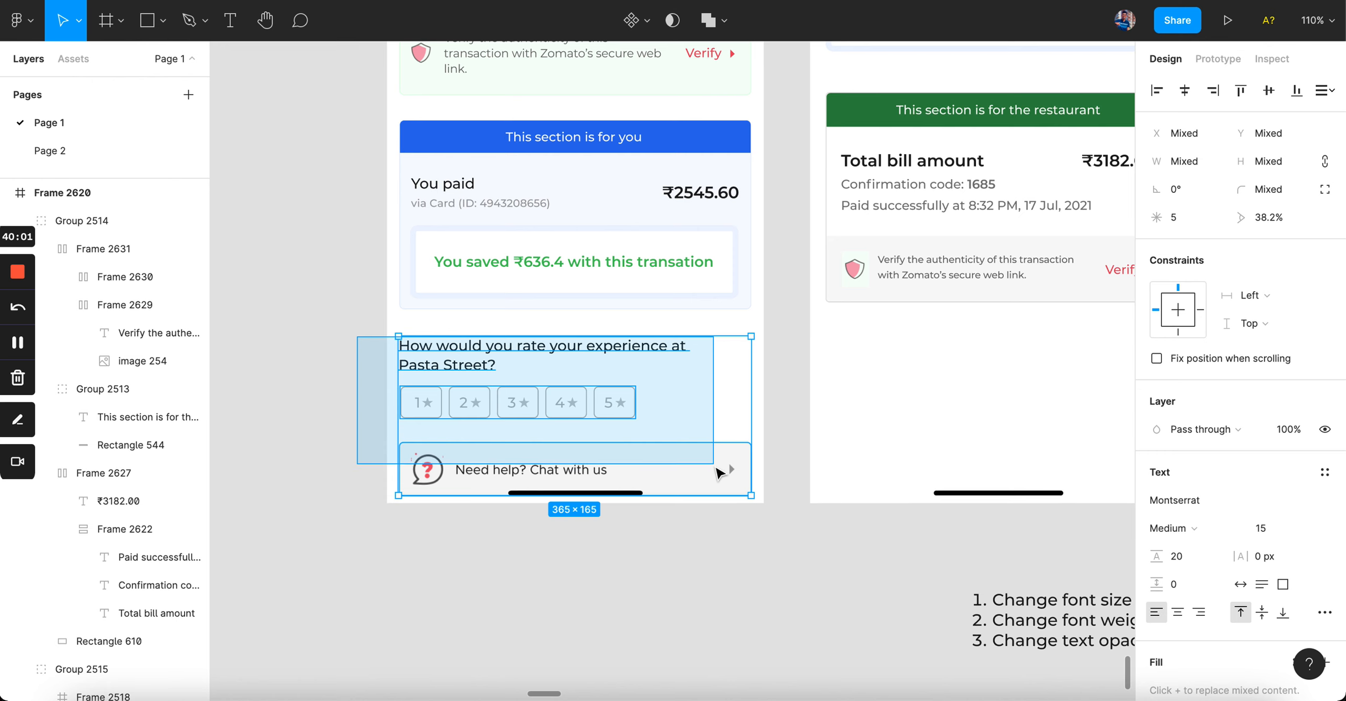
{"action": "scroll", "coordinate": [517, 370], "scroll_direction": "down", "scroll_amount": 3}
{"action": "left_click_drag", "start_coordinate": [453, 383], "coordinate": [753, 384]}
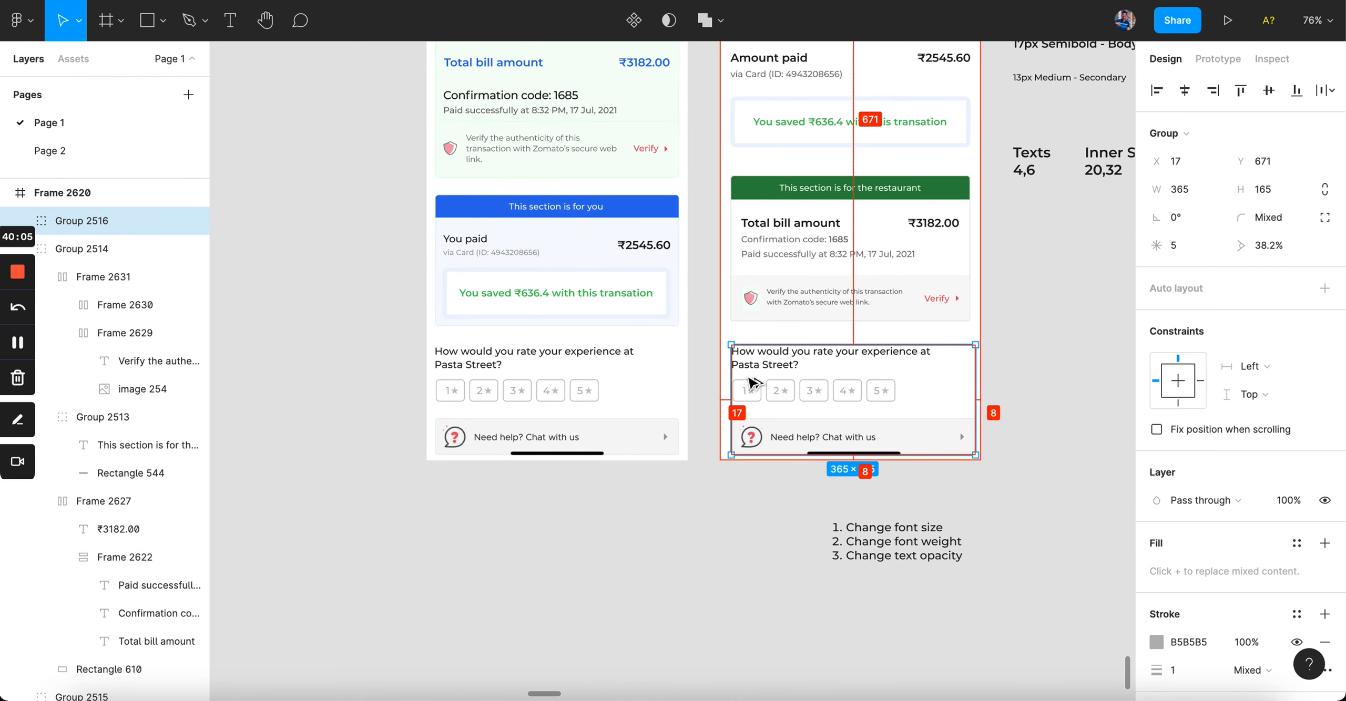
Step: Move the copied rating section under the restaurant card and paste it back into the frame
{"action": "key", "text": "Down"}
{"action": "key", "text": "Down"}
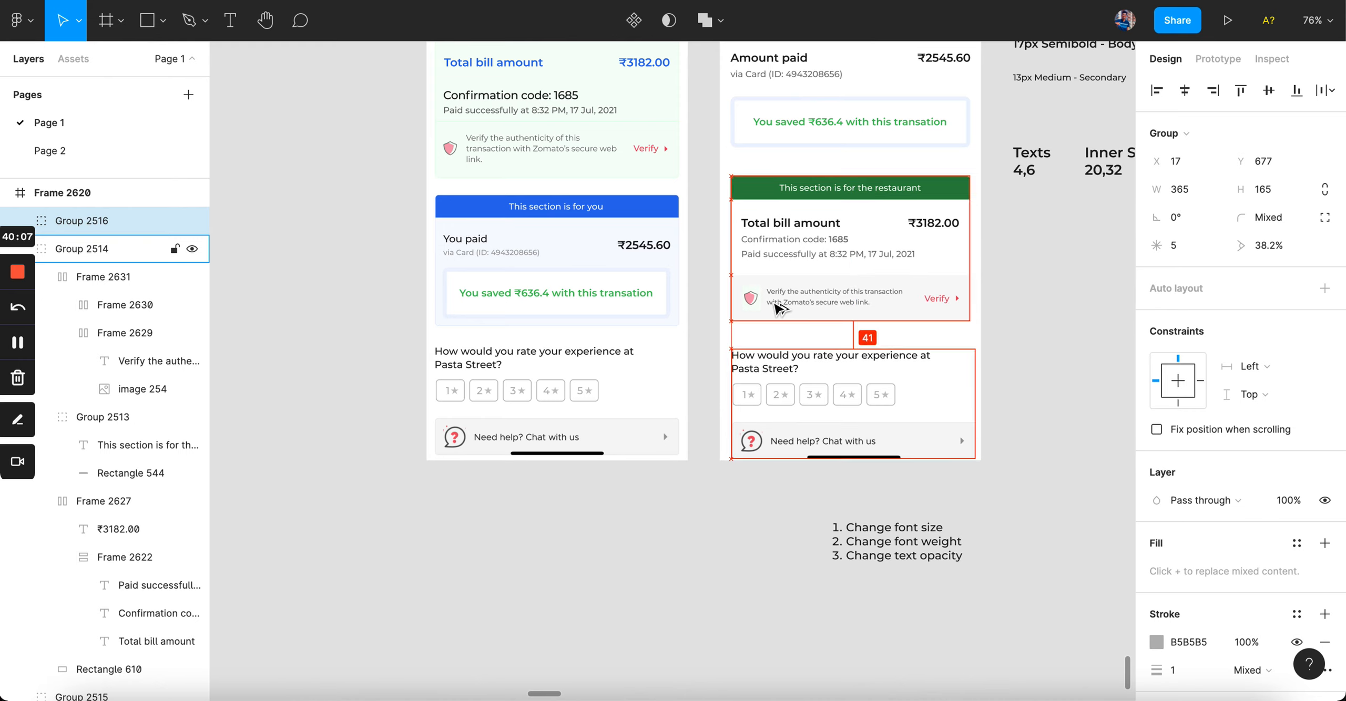
{"action": "key", "text": "Up"}
{"action": "key", "text": "shift+Down"}
{"action": "key", "text": "Down"}
{"action": "key", "text": "Up"}
{"action": "key", "text": "Up"}
{"action": "key", "text": "Up"}
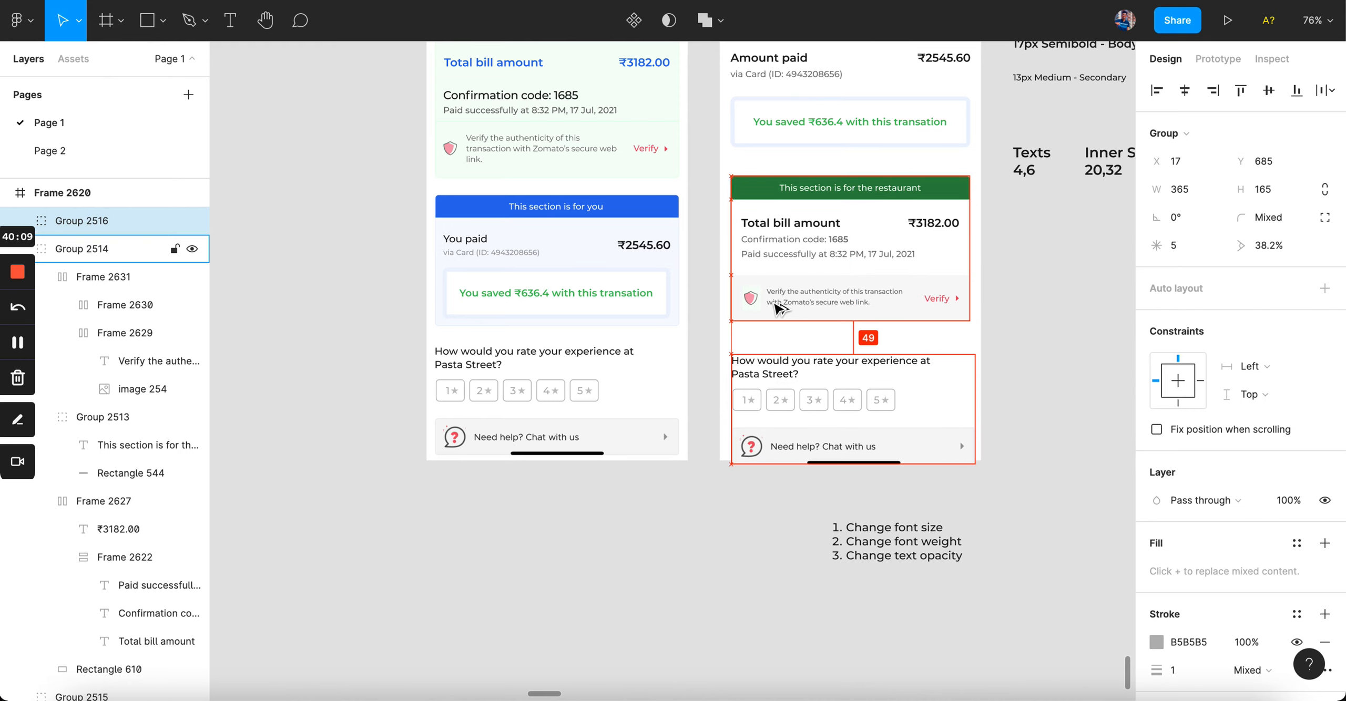
{"action": "left_click", "coordinate": [1033, 338]}
{"action": "scroll", "coordinate": [950, 393], "scroll_direction": "up", "scroll_amount": 5}
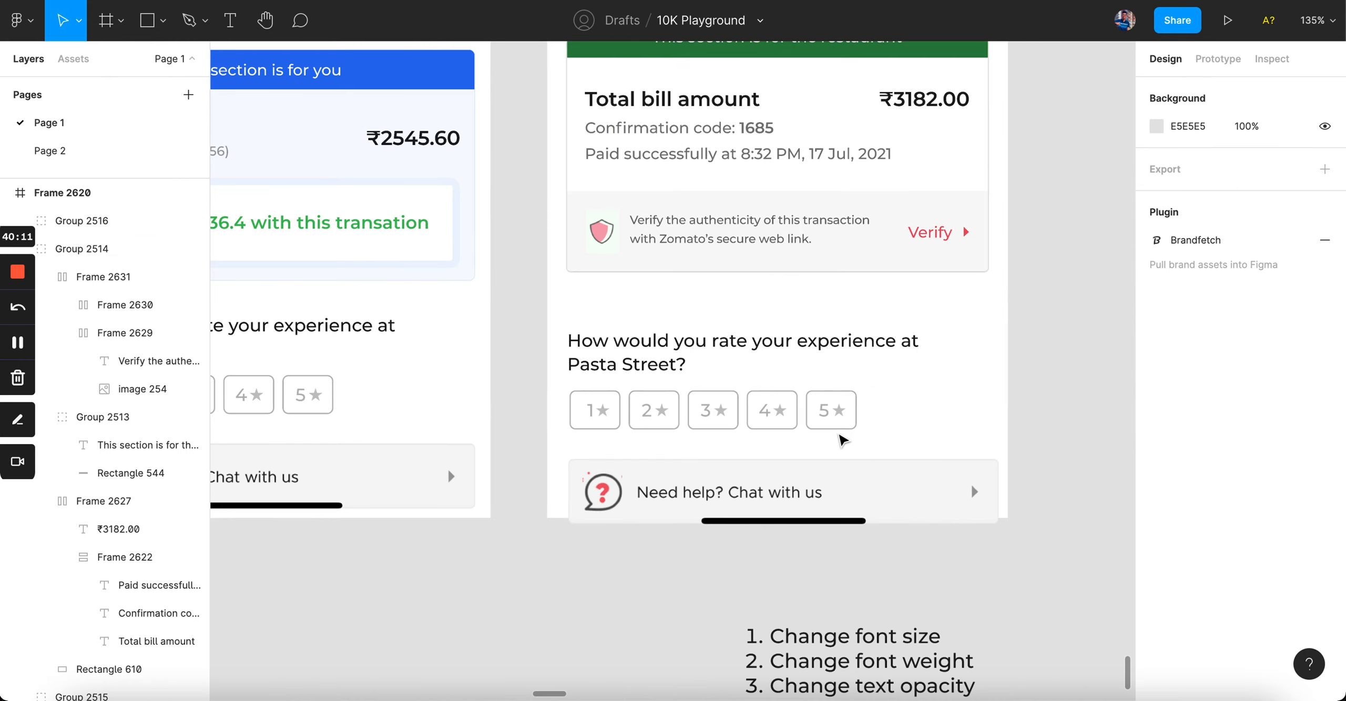
{"action": "left_click", "coordinate": [951, 394]}
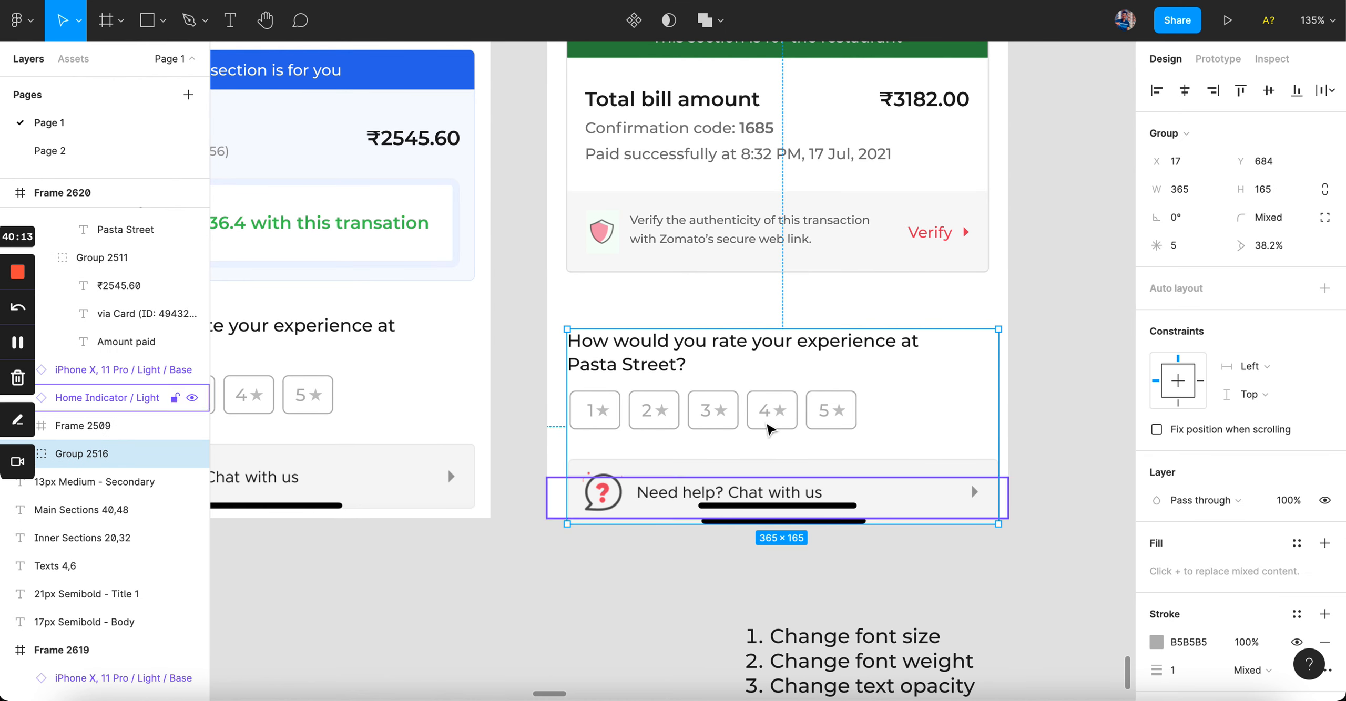
{"action": "left_click_drag", "start_coordinate": [752, 416], "coordinate": [760, 370]}
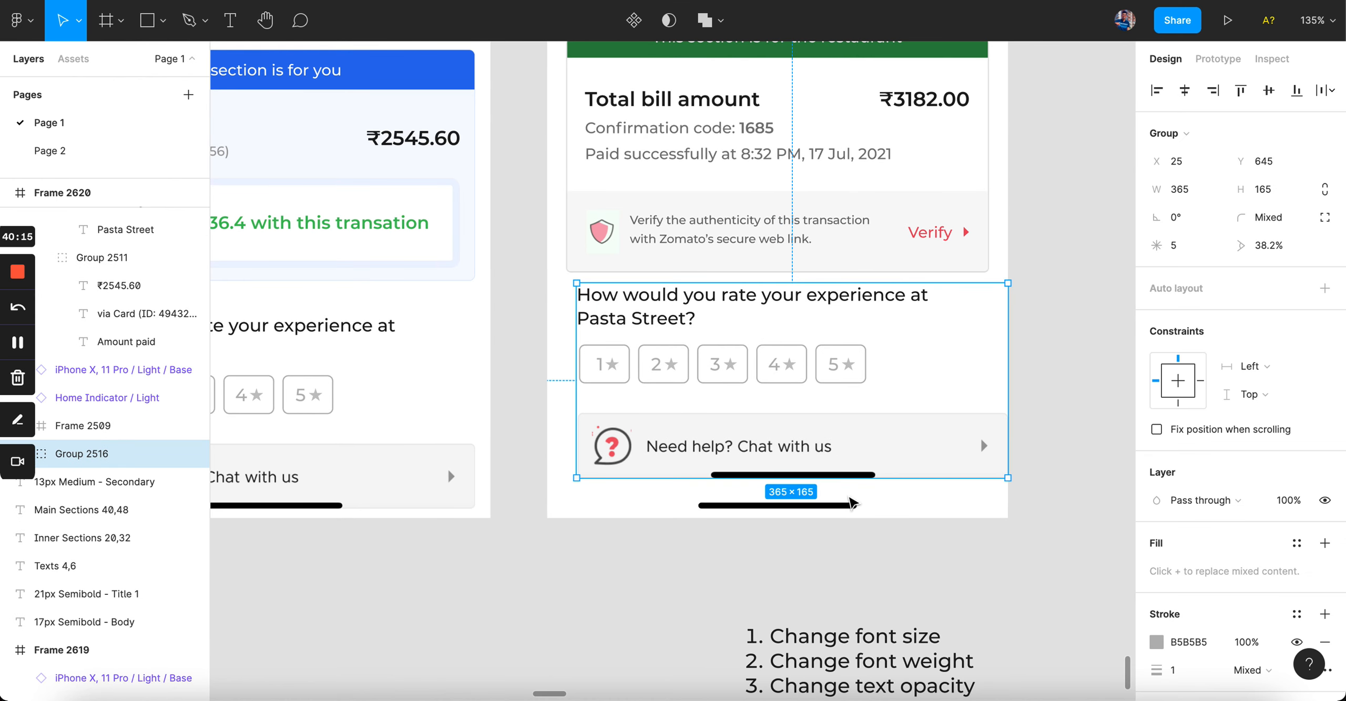
{"action": "key", "text": "Delete"}
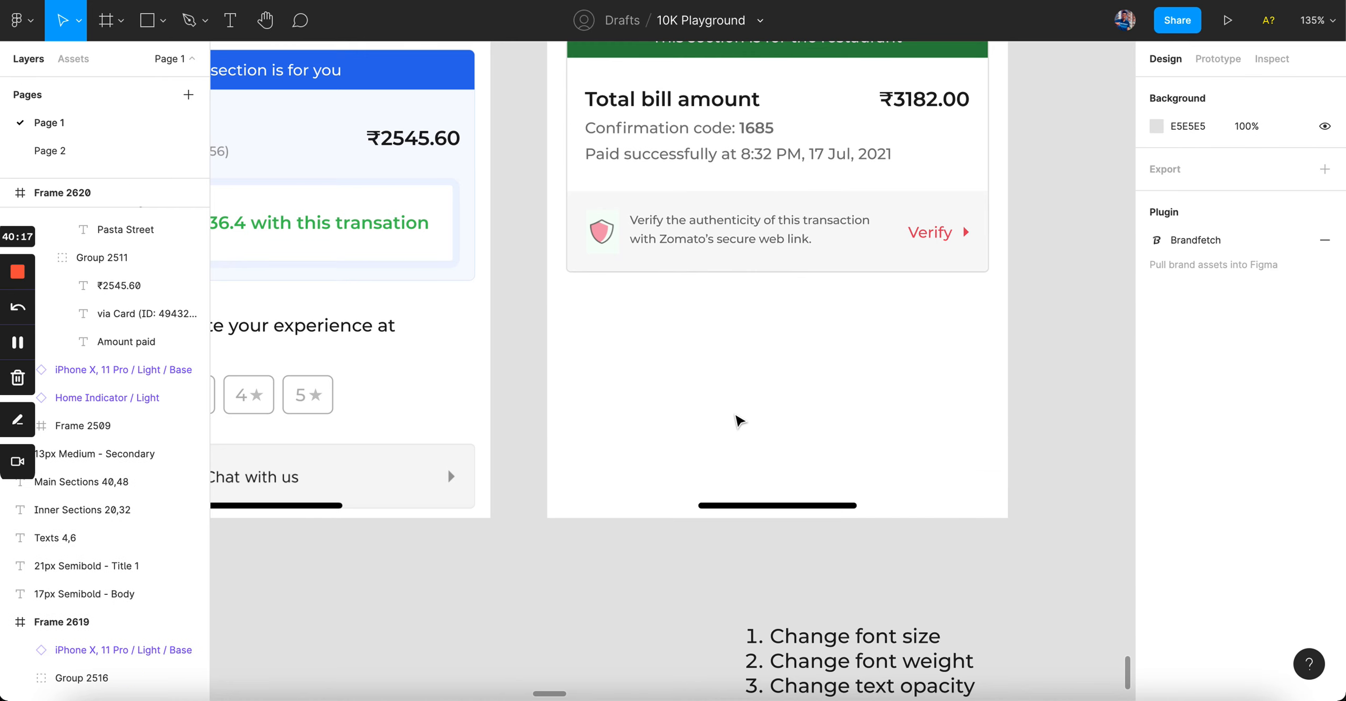
{"action": "left_click", "coordinate": [735, 421]}
{"action": "key", "text": "ctrl+v"}
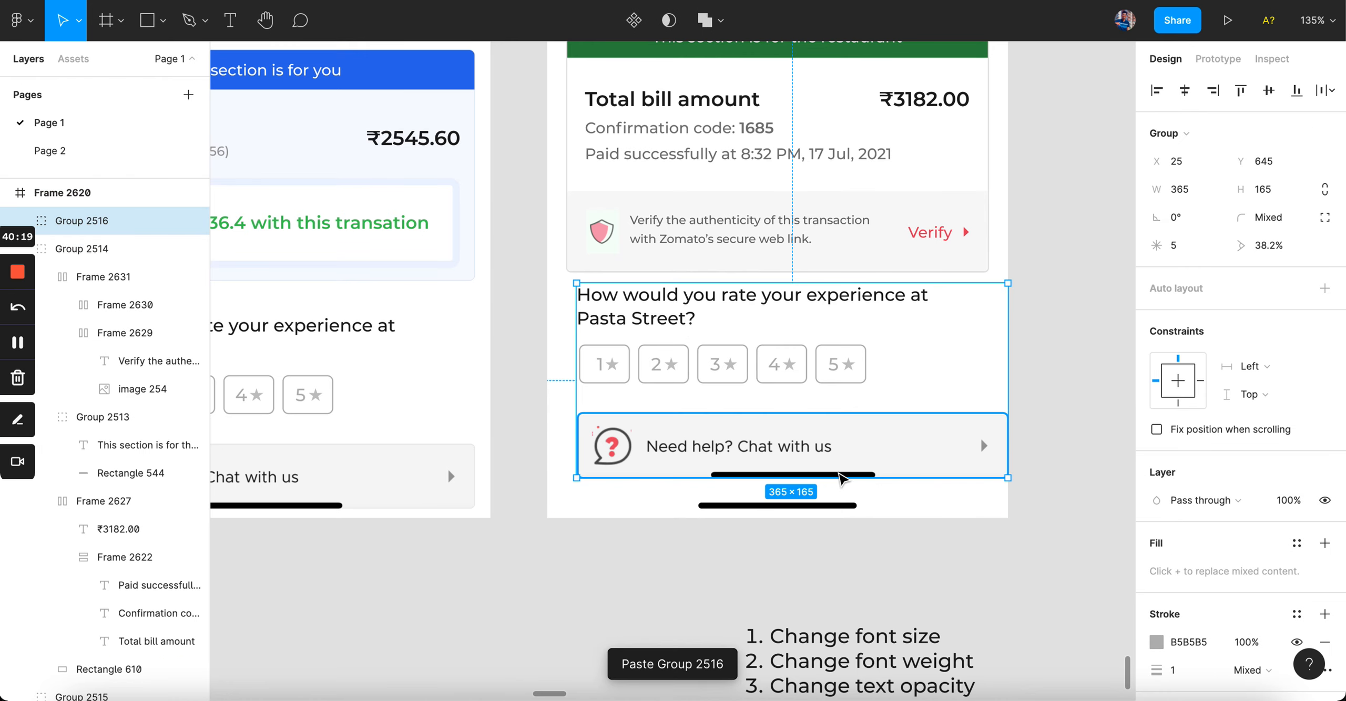
Step: Check the rating section's spacing to the restaurant card and undo the stray moves
{"action": "left_click", "coordinate": [853, 474]}
{"action": "scroll", "coordinate": [852, 474], "scroll_direction": "up", "scroll_amount": 5}
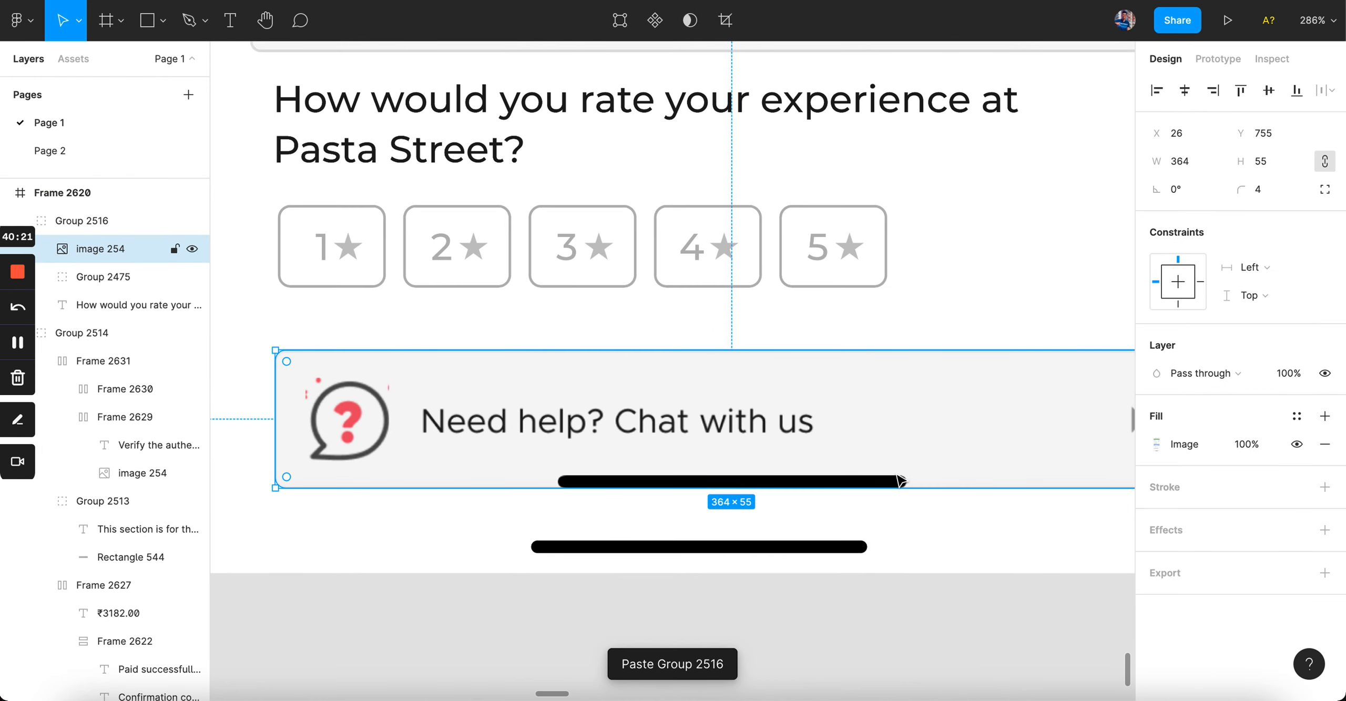
{"action": "left_click", "coordinate": [822, 557]}
{"action": "scroll", "coordinate": [822, 557], "scroll_direction": "down", "scroll_amount": 5}
{"action": "left_click", "coordinate": [715, 376]}
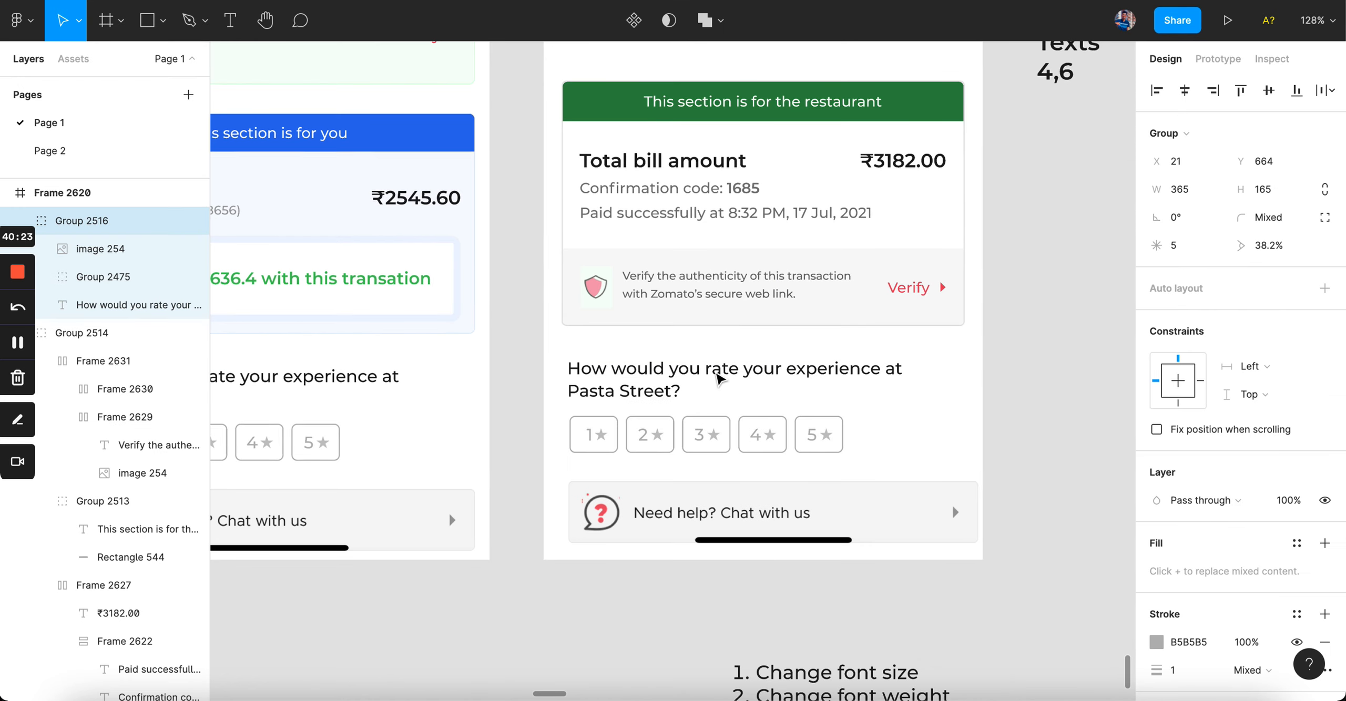
{"action": "key", "text": "alt"}
{"action": "key", "text": "Down"}
{"action": "key", "text": "Down"}
{"action": "key", "text": "Down"}
{"action": "key", "text": "Down"}
{"action": "key", "text": "Down"}
{"action": "key", "text": "Down"}
{"action": "key", "text": "Down"}
{"action": "key", "text": "Down"}
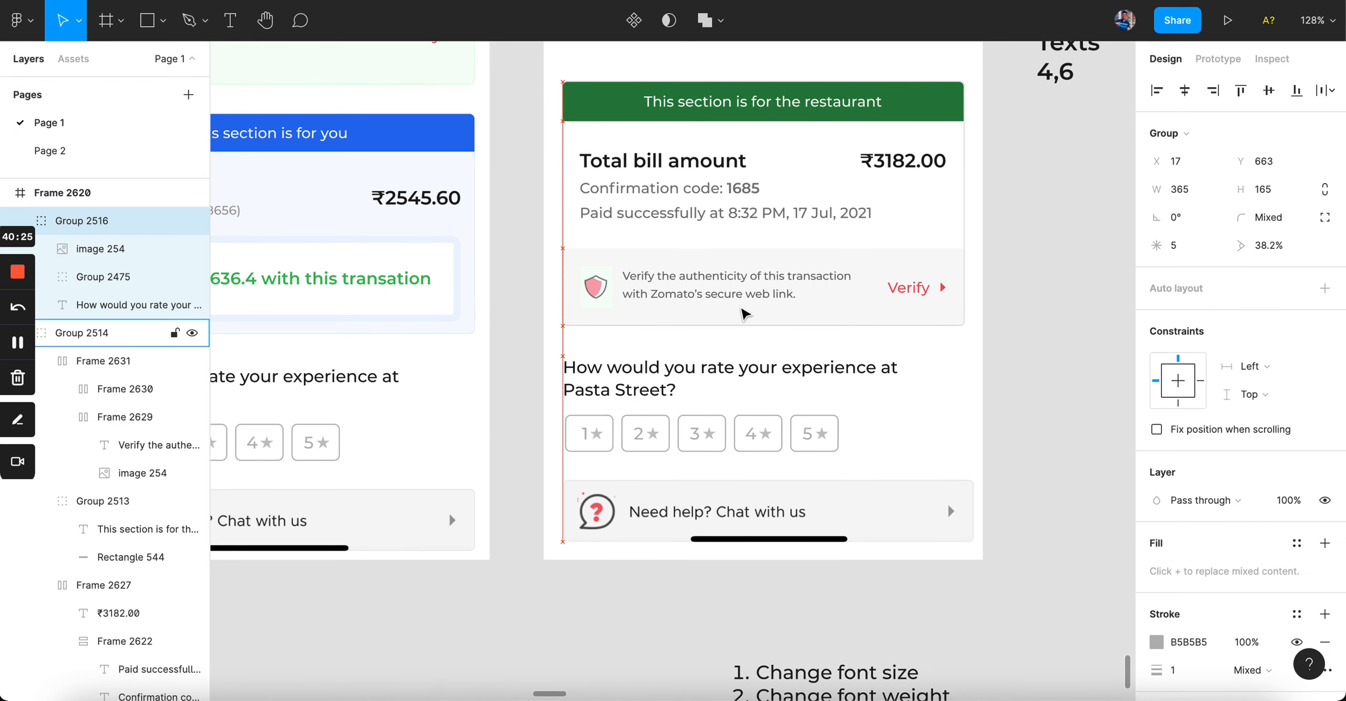
{"action": "key", "text": "alt"}
{"action": "key", "text": "super"}
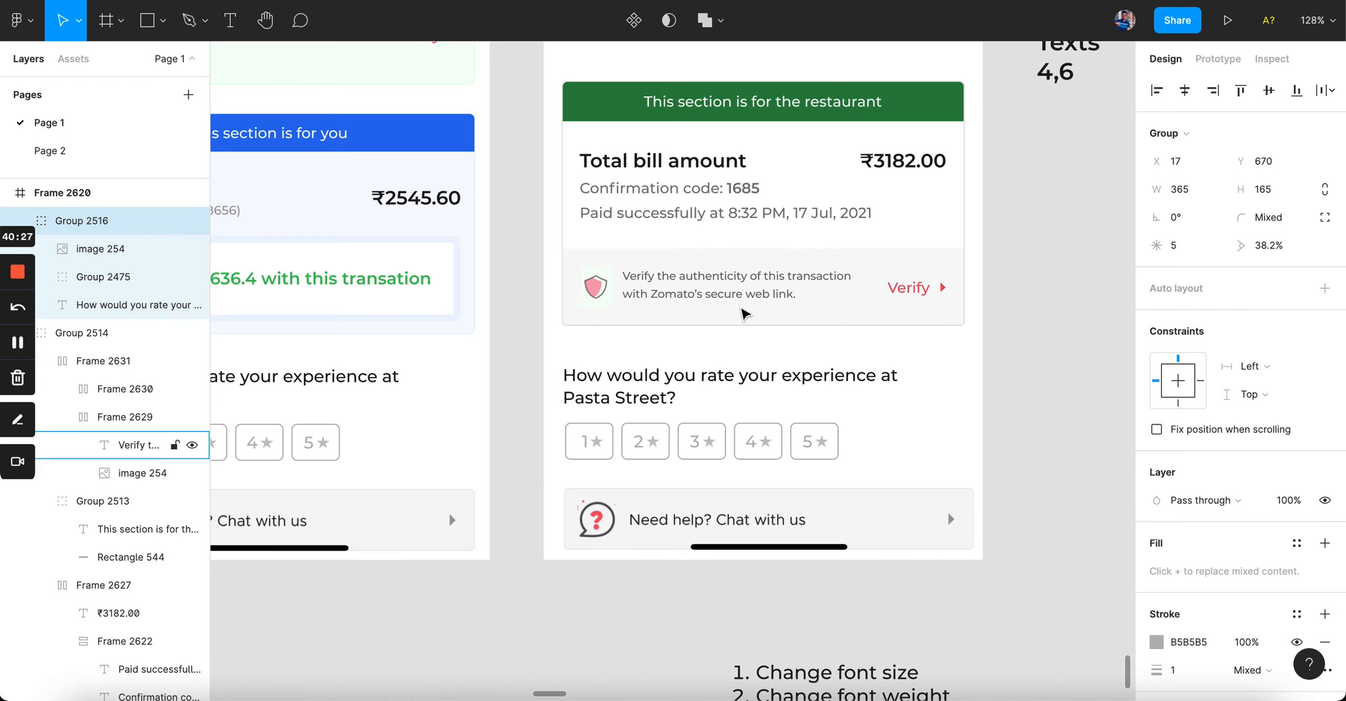
{"action": "key", "text": "alt"}
{"action": "key", "text": "alt"}
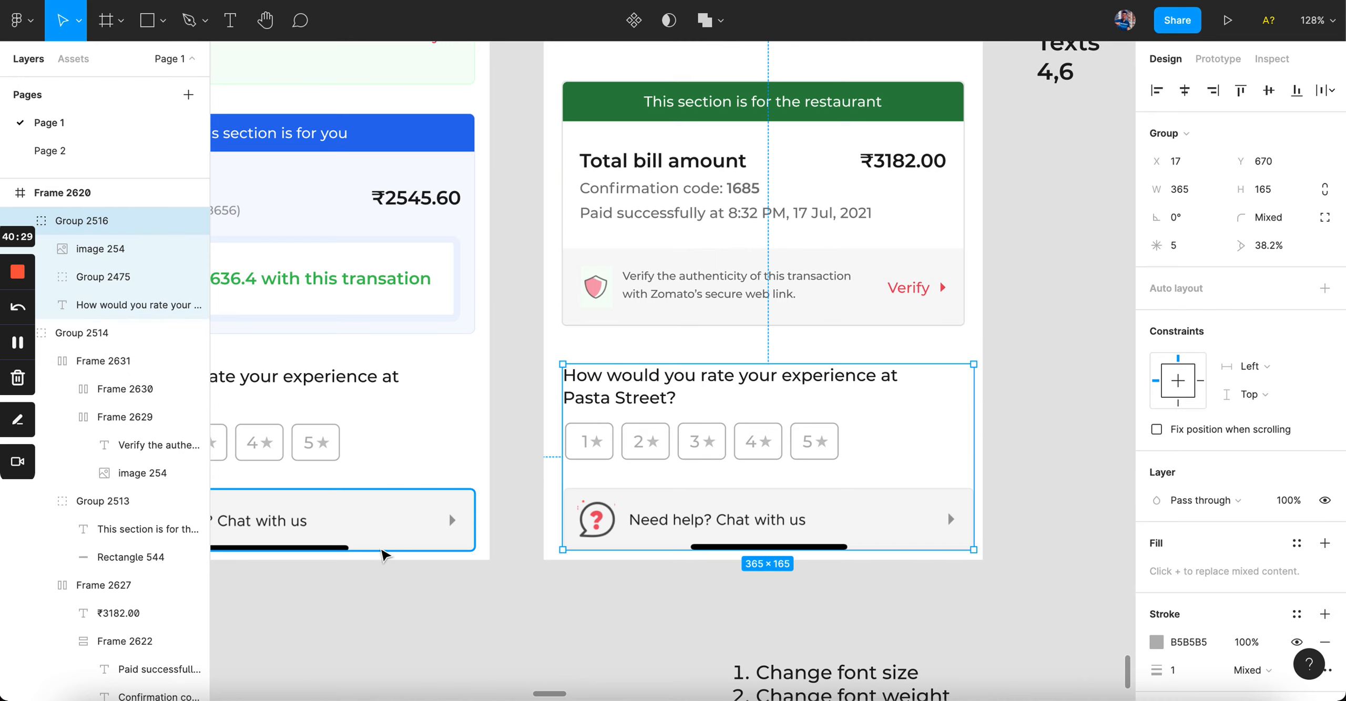
{"action": "key", "text": "Up"}
{"action": "key", "text": "Up"}
{"action": "key", "text": "Up"}
{"action": "key", "text": "Up"}
{"action": "key", "text": "Up"}
{"action": "key", "text": "Up"}
{"action": "key", "text": "Up"}
{"action": "key", "text": "Up"}
{"action": "key", "text": "super+z"}
{"action": "key", "text": "super+z"}
{"action": "key", "text": "super+z"}
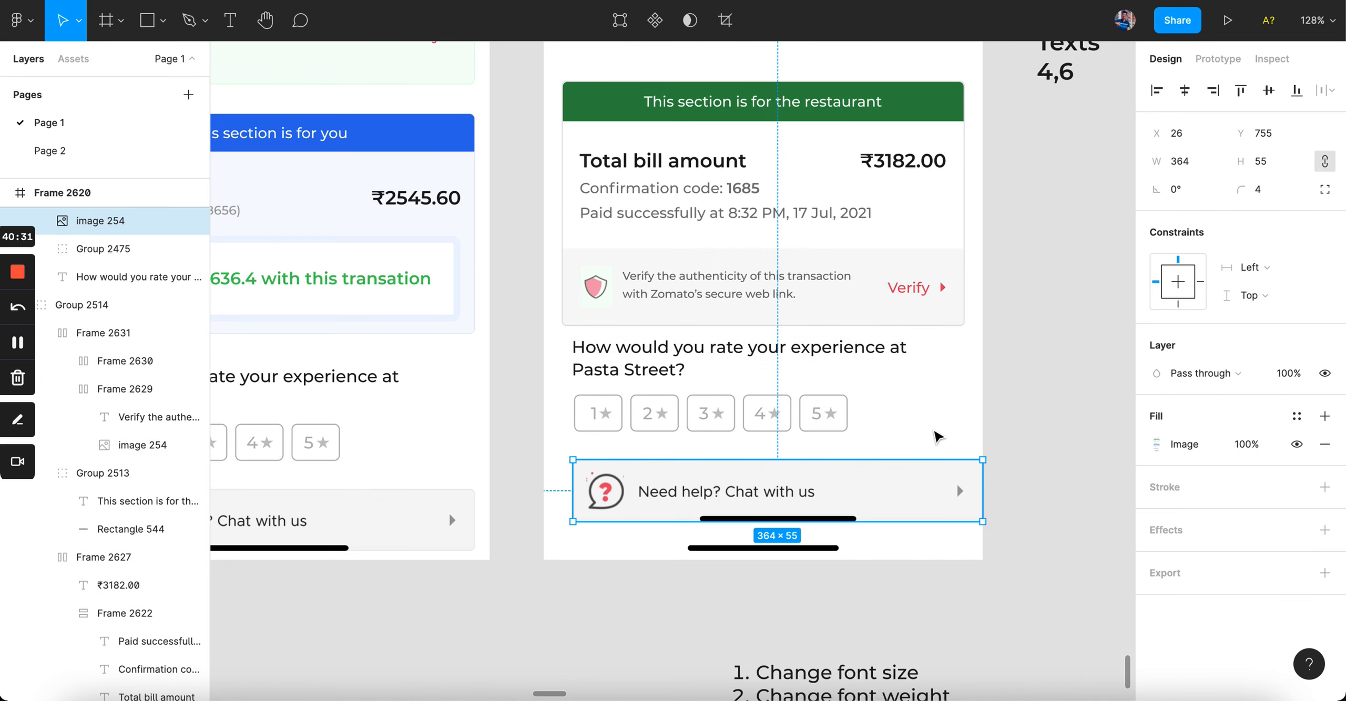
{"action": "key", "text": "super+shift+z"}
Step: Left-align the rating-and-help group at X 16, lower it to Y 684, and send it to back
{"action": "left_click", "coordinate": [777, 425]}
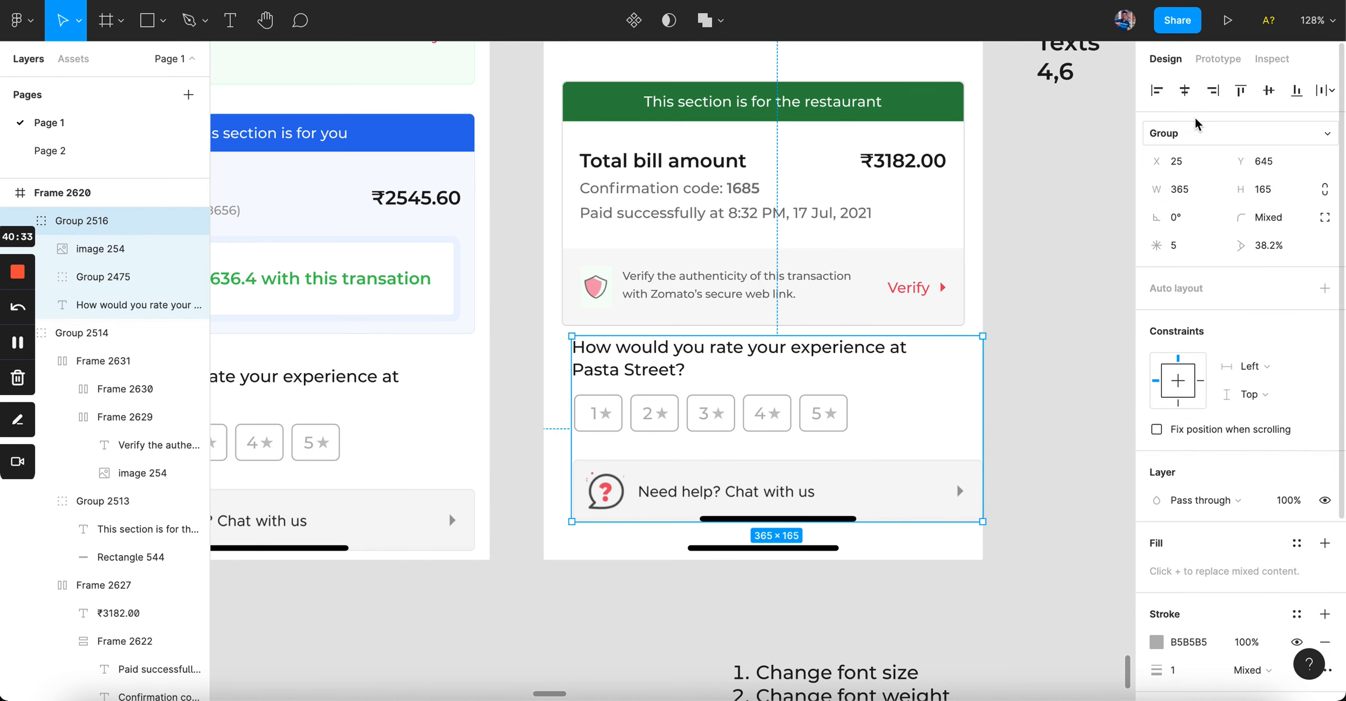
{"action": "left_click", "coordinate": [1157, 90]}
{"action": "left_click", "coordinate": [1193, 156]}
{"action": "type", "text": "16"}
{"action": "key", "text": "Return"}
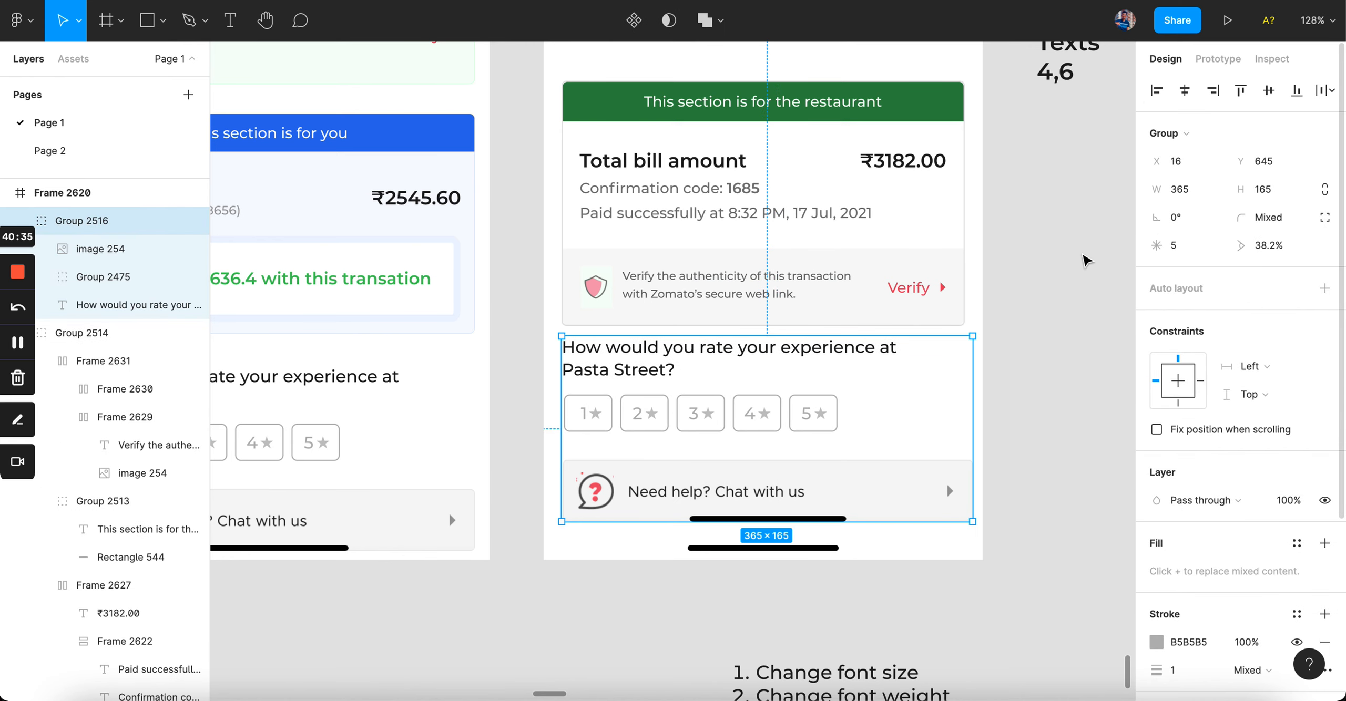
{"action": "key", "text": "Down"}
{"action": "key", "text": "Down"}
{"action": "key", "text": "Down"}
{"action": "key", "text": "Down"}
{"action": "key", "text": "Down"}
{"action": "key", "text": "Down"}
{"action": "key", "text": "Down"}
{"action": "key", "text": "Down"}
{"action": "key", "text": "Down"}
{"action": "key", "text": "Down"}
{"action": "key", "text": "Down"}
{"action": "key", "text": "Down"}
{"action": "key", "text": "Down"}
{"action": "key", "text": "Down"}
{"action": "key", "text": "Down"}
{"action": "key", "text": "Down"}
{"action": "key", "text": "Down"}
{"action": "key", "text": "Down"}
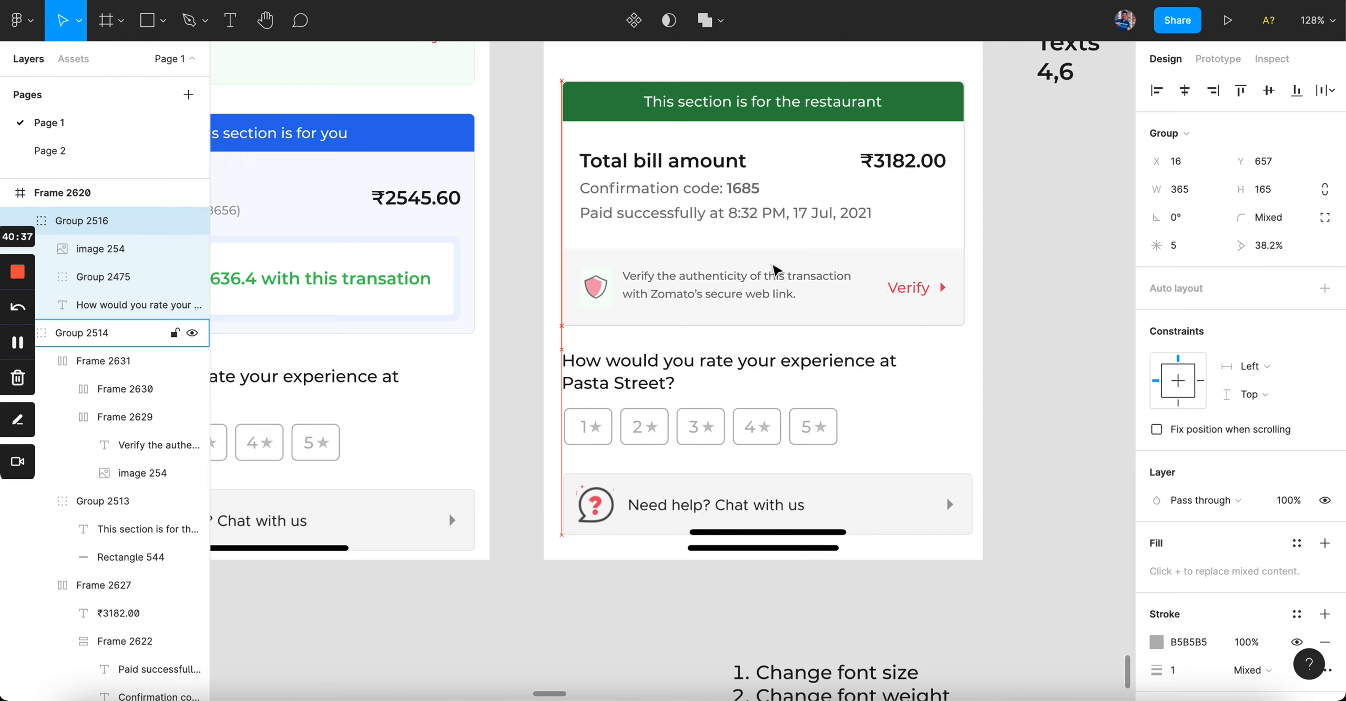
{"action": "key", "text": "Down"}
{"action": "key", "text": "Down"}
{"action": "key", "text": "Down"}
{"action": "key", "text": "Down"}
{"action": "key", "text": "Down"}
{"action": "key", "text": "Down"}
{"action": "key", "text": "Down"}
{"action": "key", "text": "Down"}
{"action": "key", "text": "Down"}
{"action": "key", "text": "Down"}
{"action": "key", "text": "Down"}
{"action": "key", "text": "Down"}
{"action": "key", "text": "Down"}
{"action": "key", "text": "Down"}
{"action": "key", "text": "Down"}
{"action": "key", "text": "Down"}
{"action": "key", "text": "Down"}
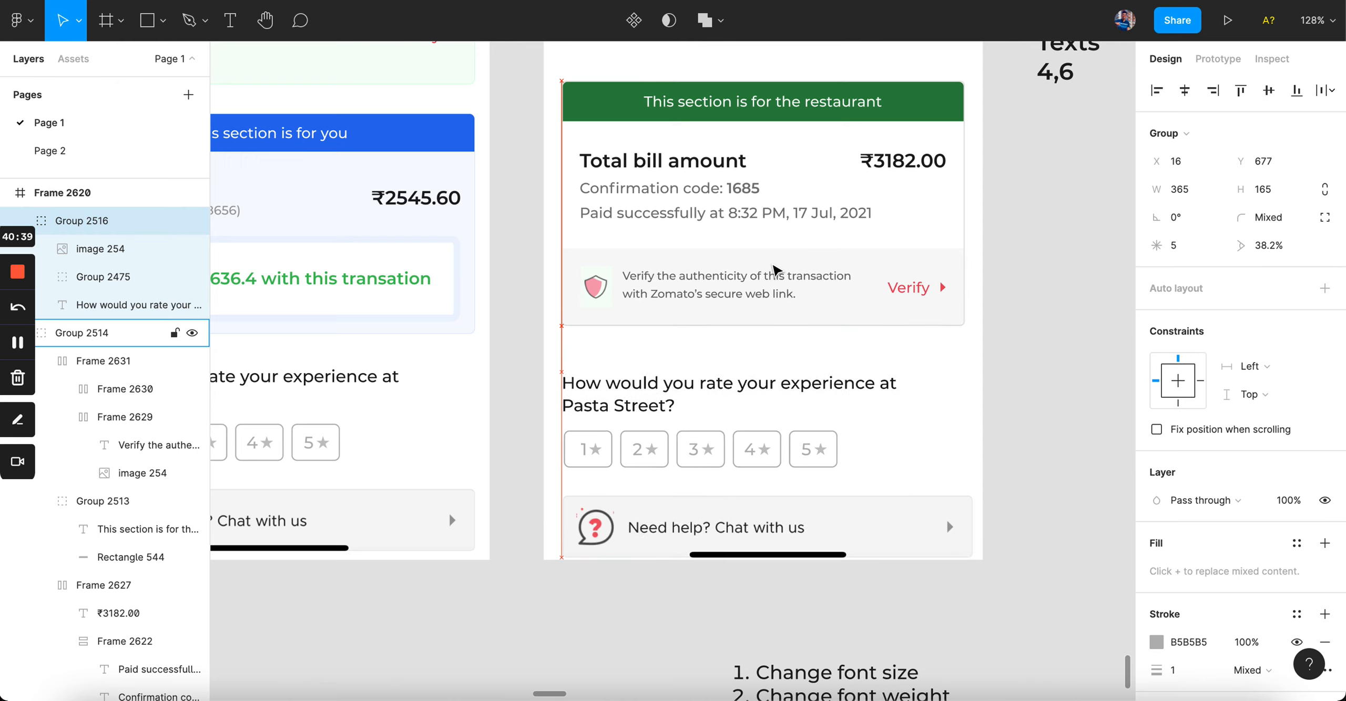
{"action": "key", "text": "Down"}
{"action": "key", "text": "Down"}
{"action": "key", "text": "Down"}
{"action": "key", "text": "Down"}
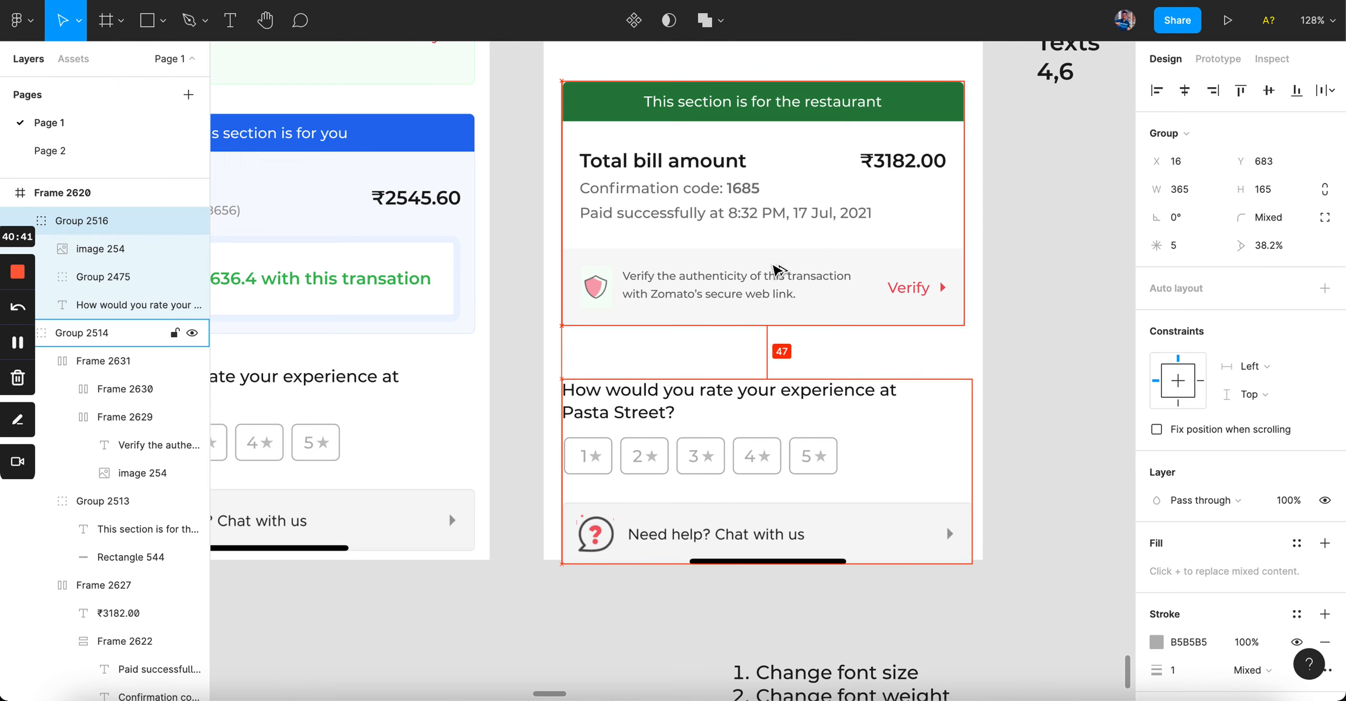
{"action": "key", "text": "alt+super+bracketleft"}
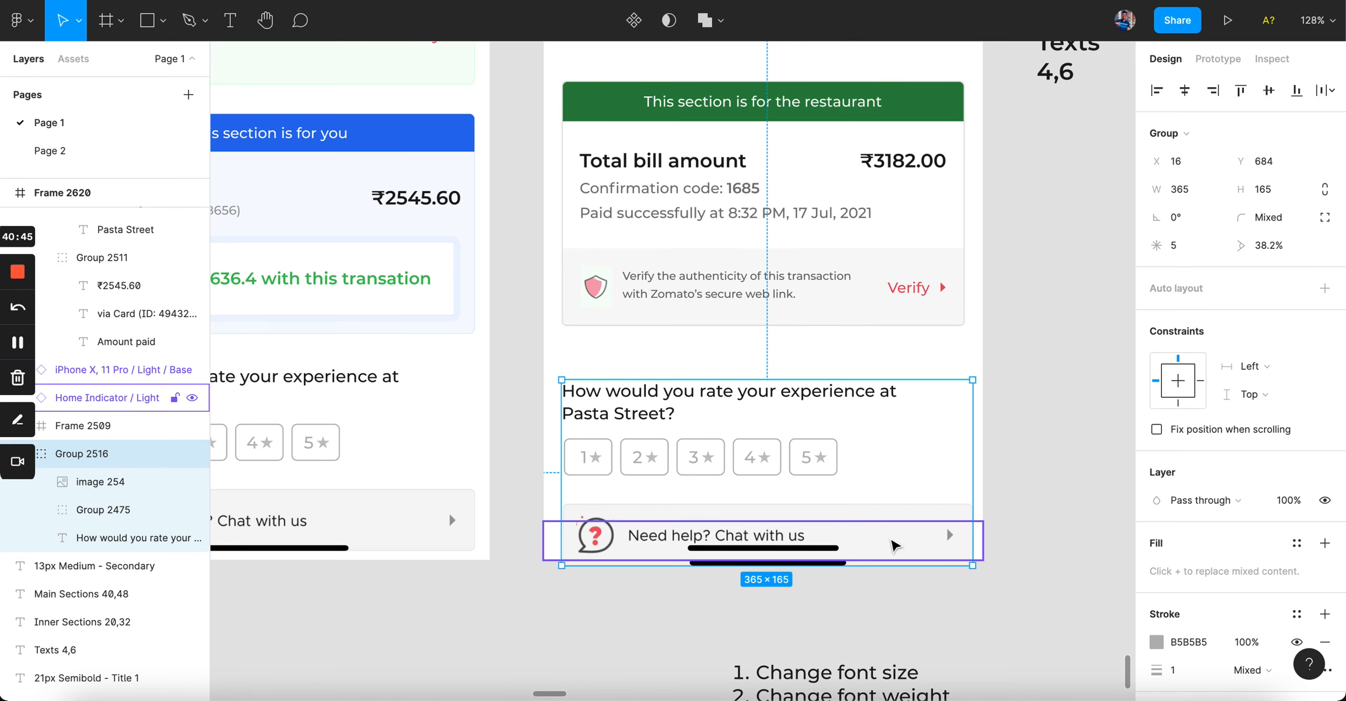
Step: Inspect the help chat card and the home indicator bar in the frame
{"action": "left_click", "coordinate": [875, 542]}
{"action": "key", "text": "Escape"}
{"action": "scroll", "coordinate": [690, 535], "scroll_direction": "up", "scroll_amount": 5}
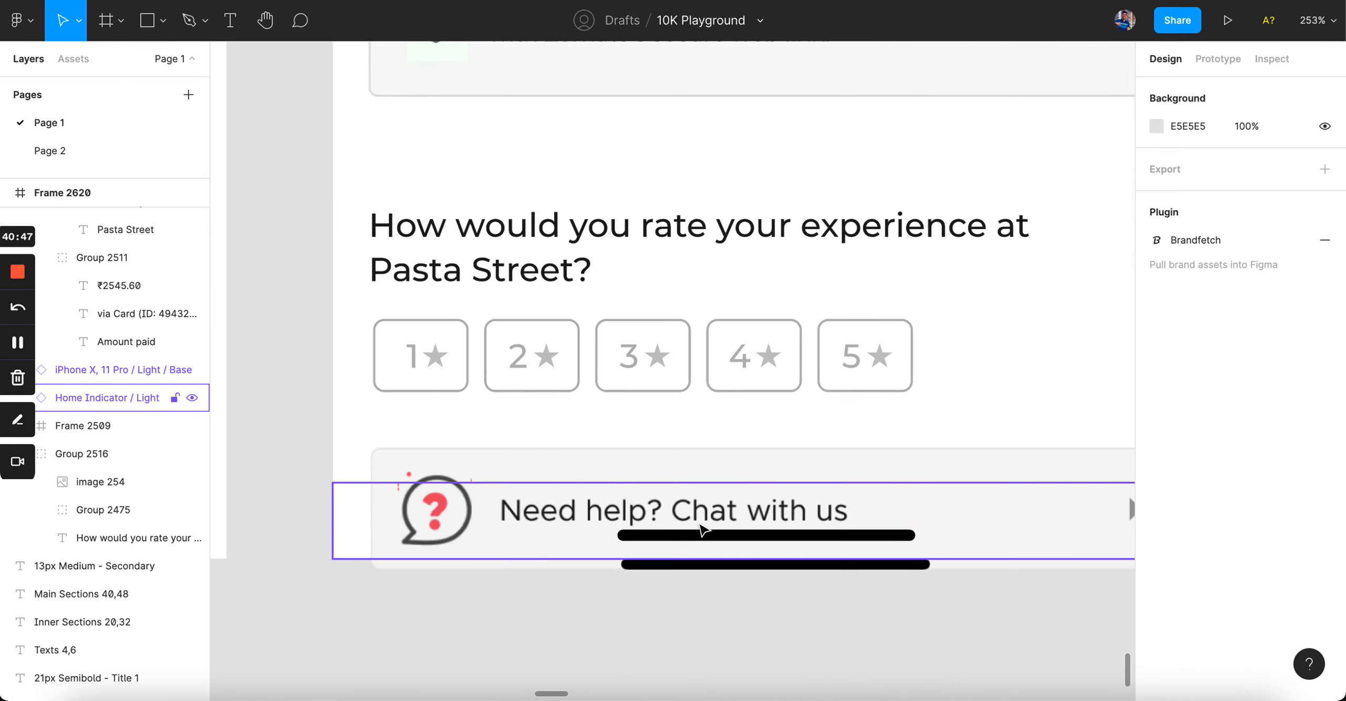
{"action": "left_click", "coordinate": [668, 533]}
{"action": "key", "text": "Escape"}
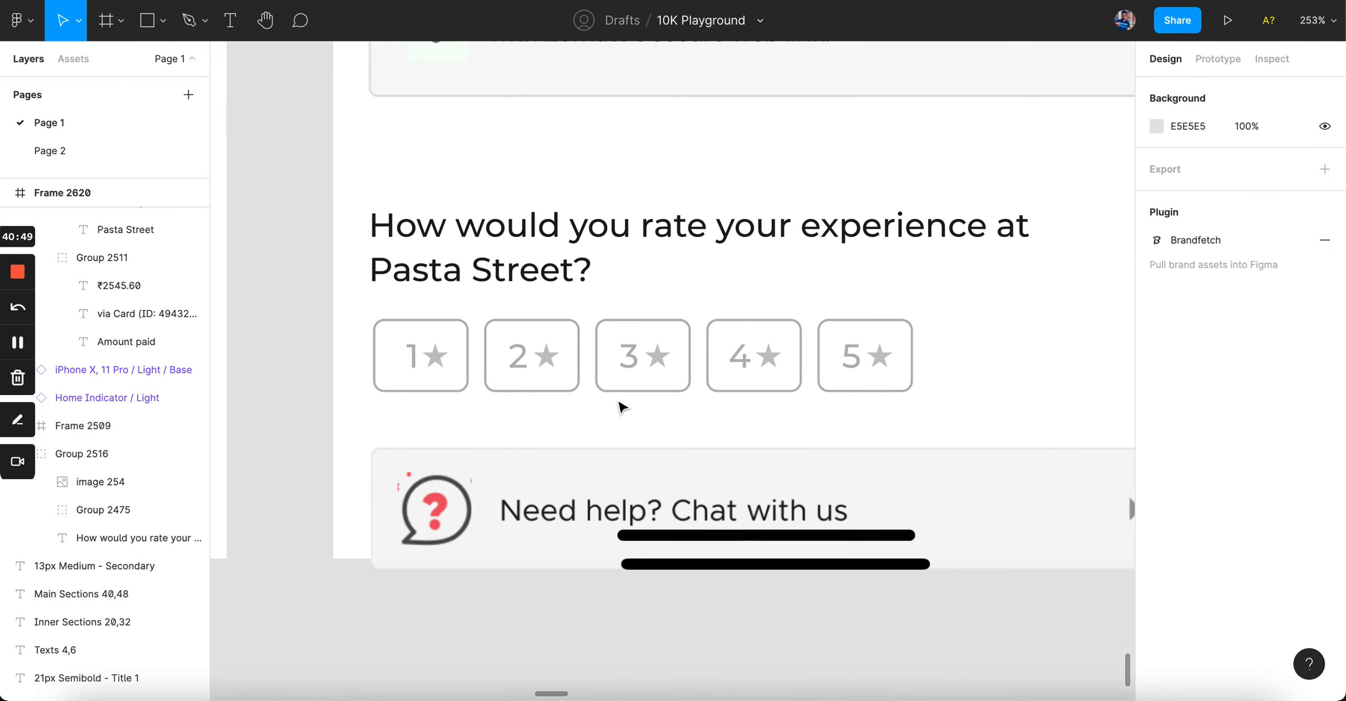
{"action": "scroll", "coordinate": [569, 334], "scroll_direction": "down", "scroll_amount": 10}
{"action": "scroll", "coordinate": [569, 336], "scroll_direction": "up", "scroll_amount": 4}
{"action": "left_click", "coordinate": [542, 257]}
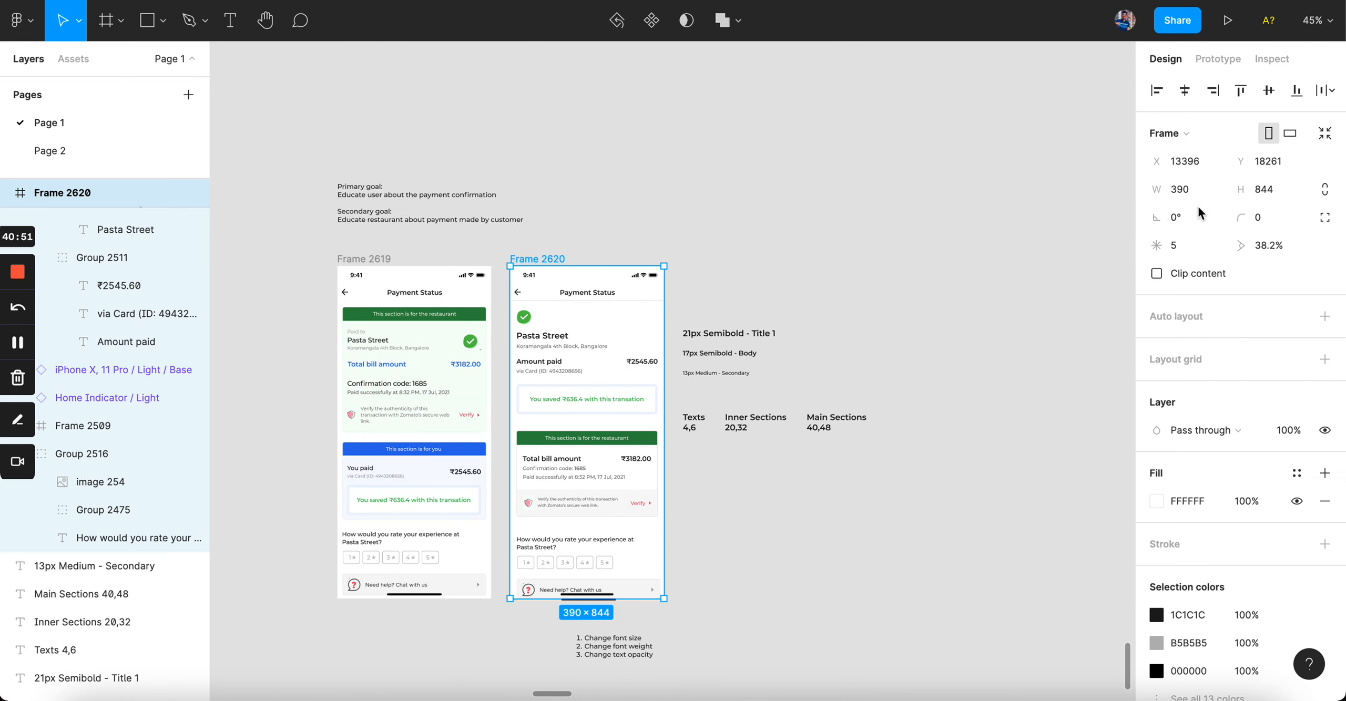
{"action": "key", "text": "Escape"}
{"action": "scroll", "coordinate": [553, 632], "scroll_direction": "up", "scroll_amount": 4}
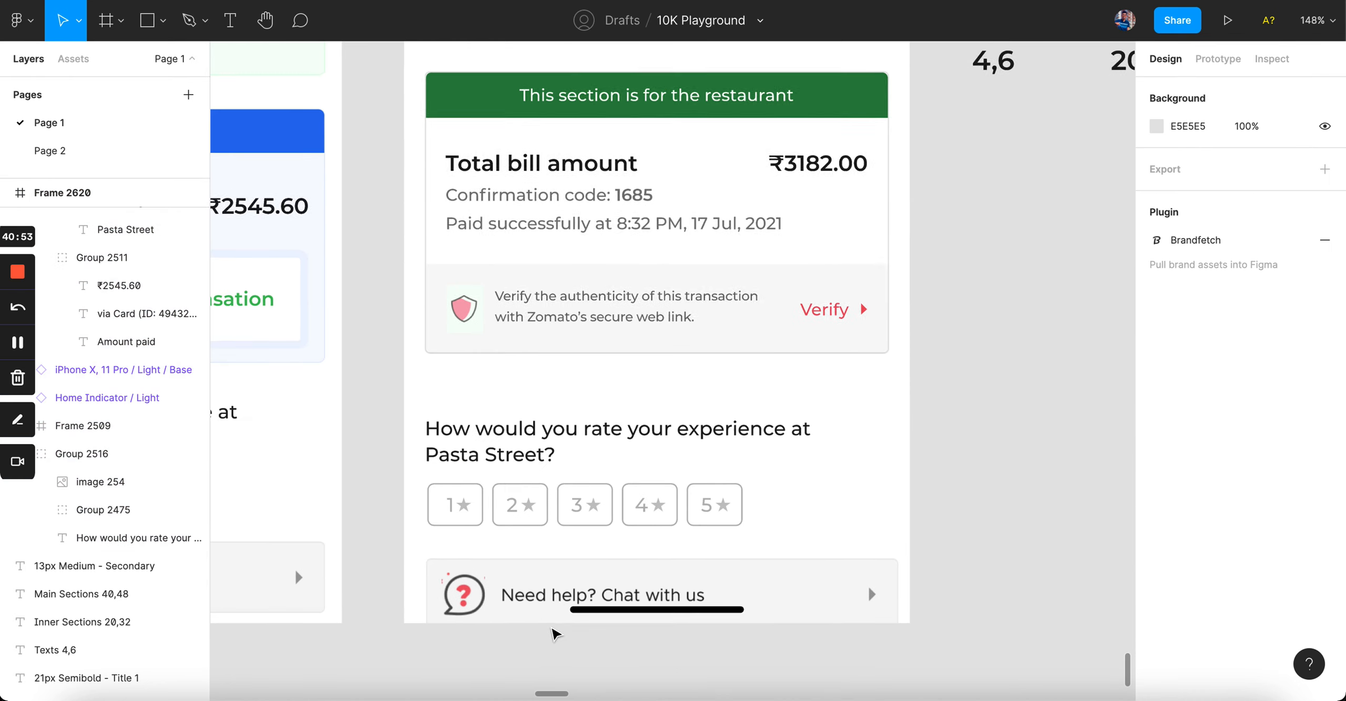
{"action": "scroll", "coordinate": [553, 633], "scroll_direction": "left", "scroll_amount": 3}
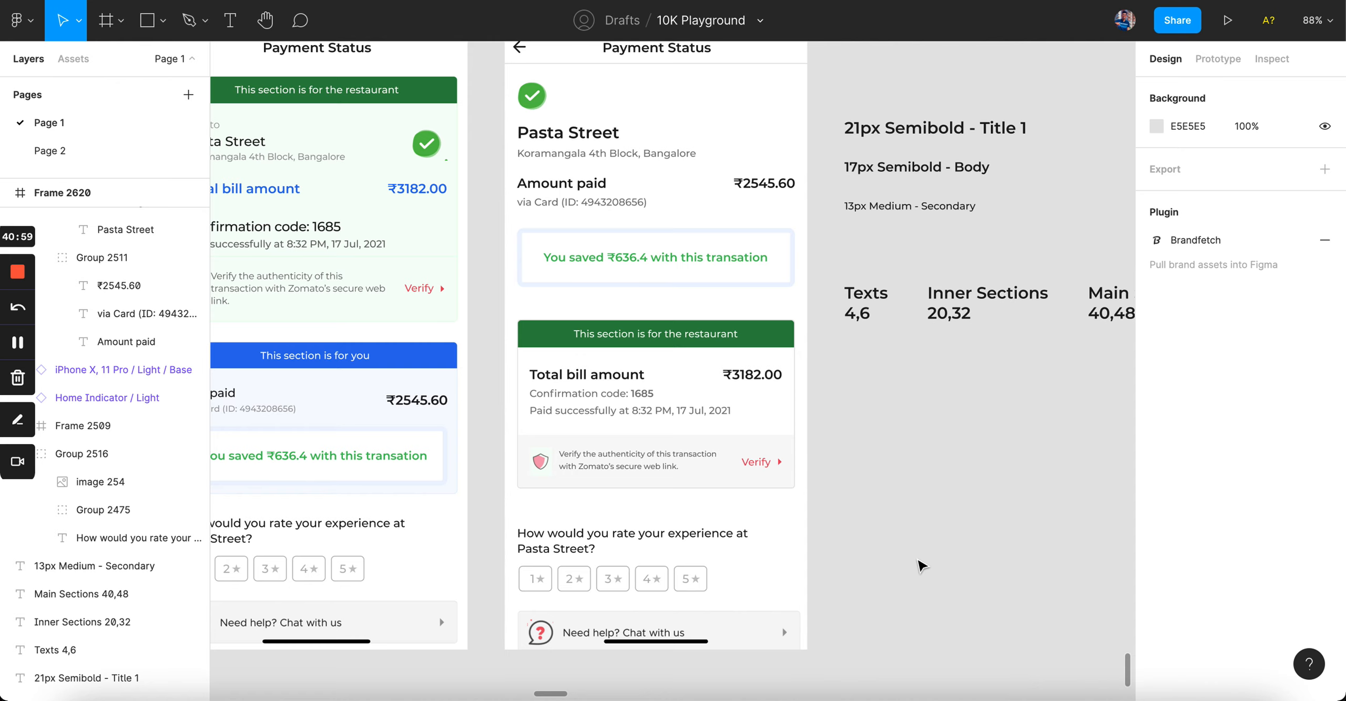
{"action": "scroll", "coordinate": [921, 566], "scroll_direction": "left", "scroll_amount": 5}
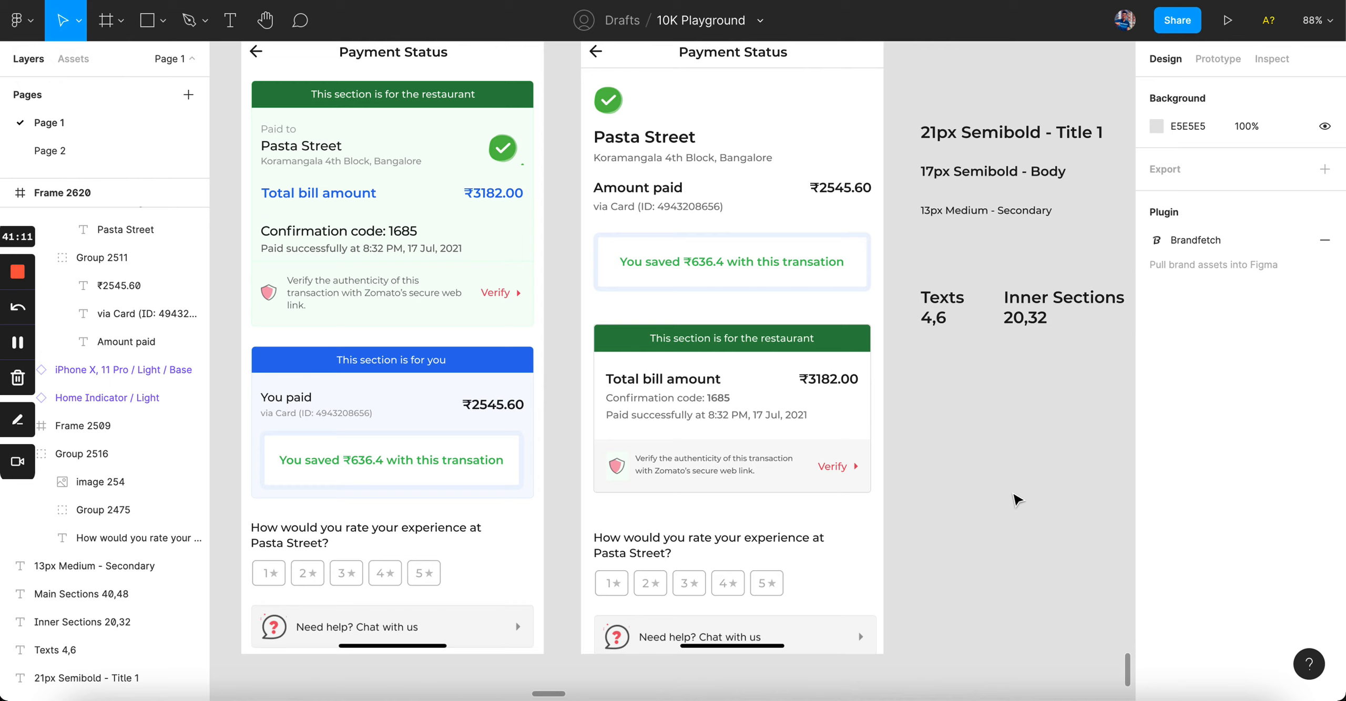
{"action": "left_click", "coordinate": [843, 357]}
{"action": "left_click", "coordinate": [766, 163], "text": "shift"}
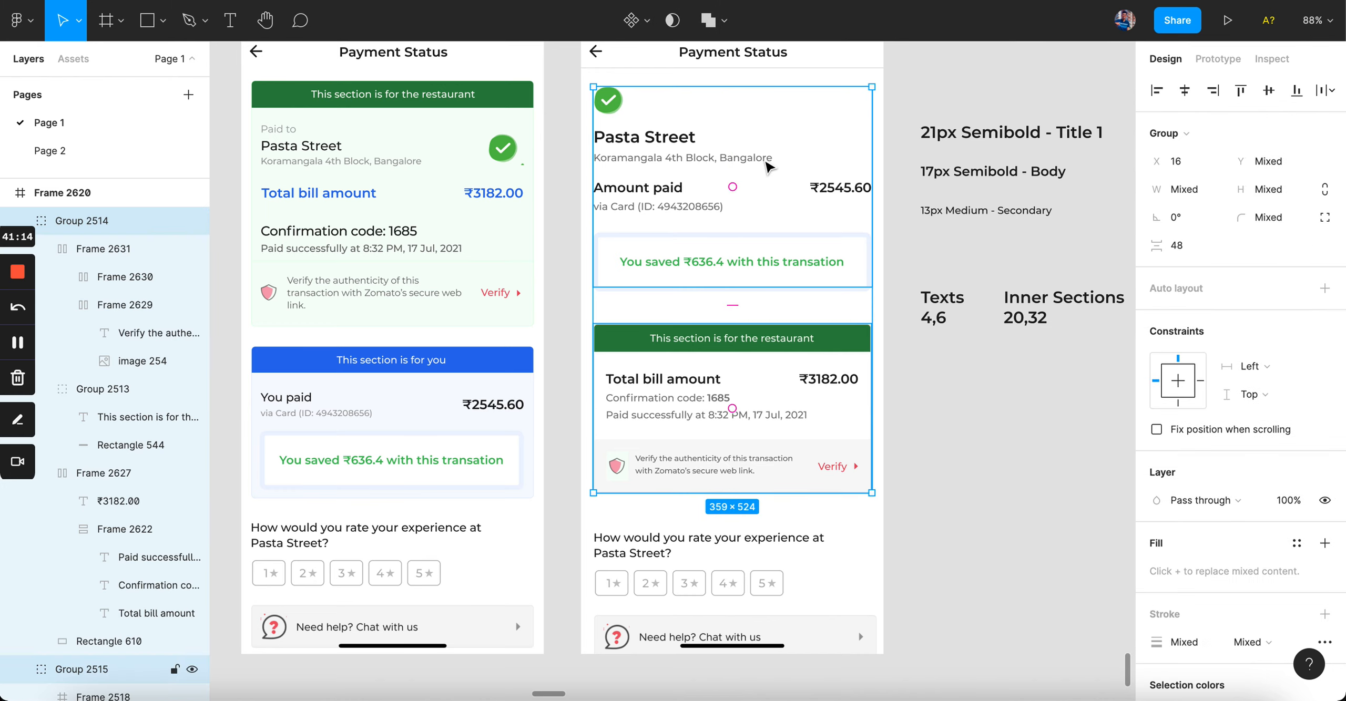
{"action": "left_click", "coordinate": [972, 499]}
{"action": "left_click", "coordinate": [730, 254]}
{"action": "left_click", "coordinate": [725, 393], "text": "shift"}
{"action": "left_click", "coordinate": [736, 574]}
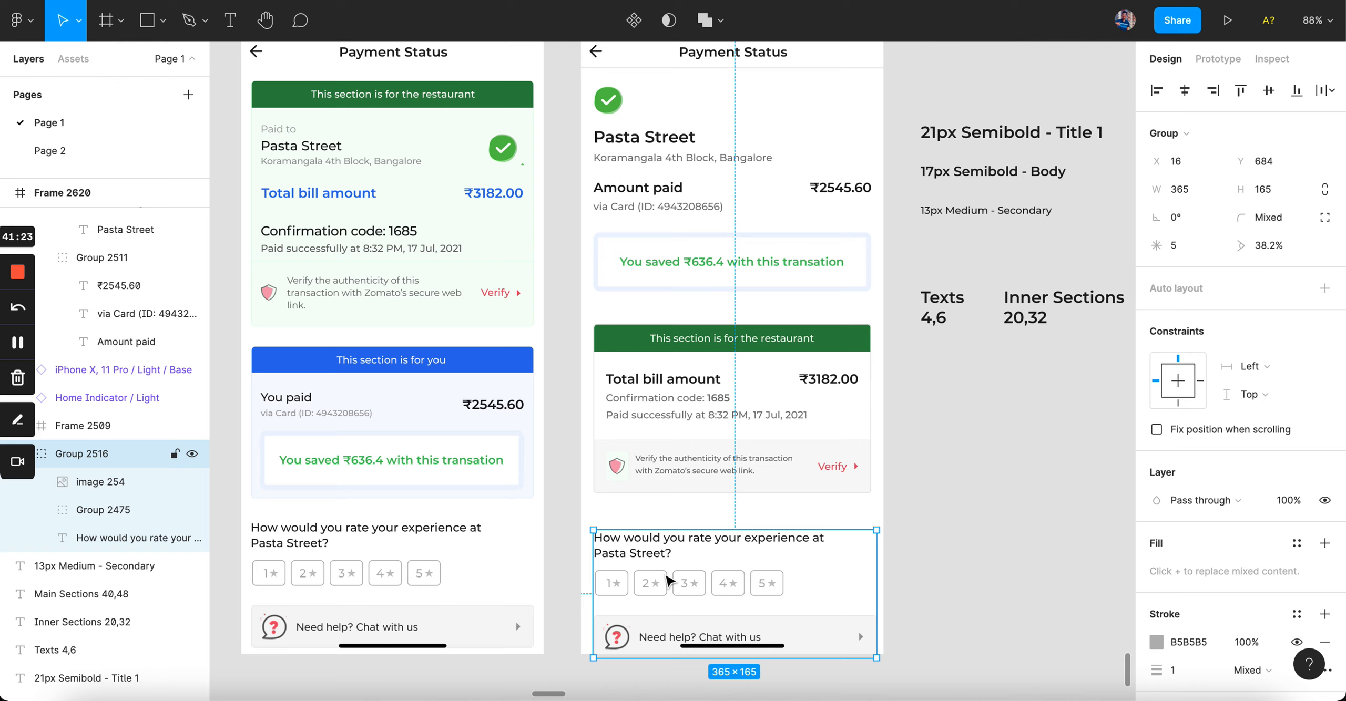
{"action": "left_click", "coordinate": [918, 524]}
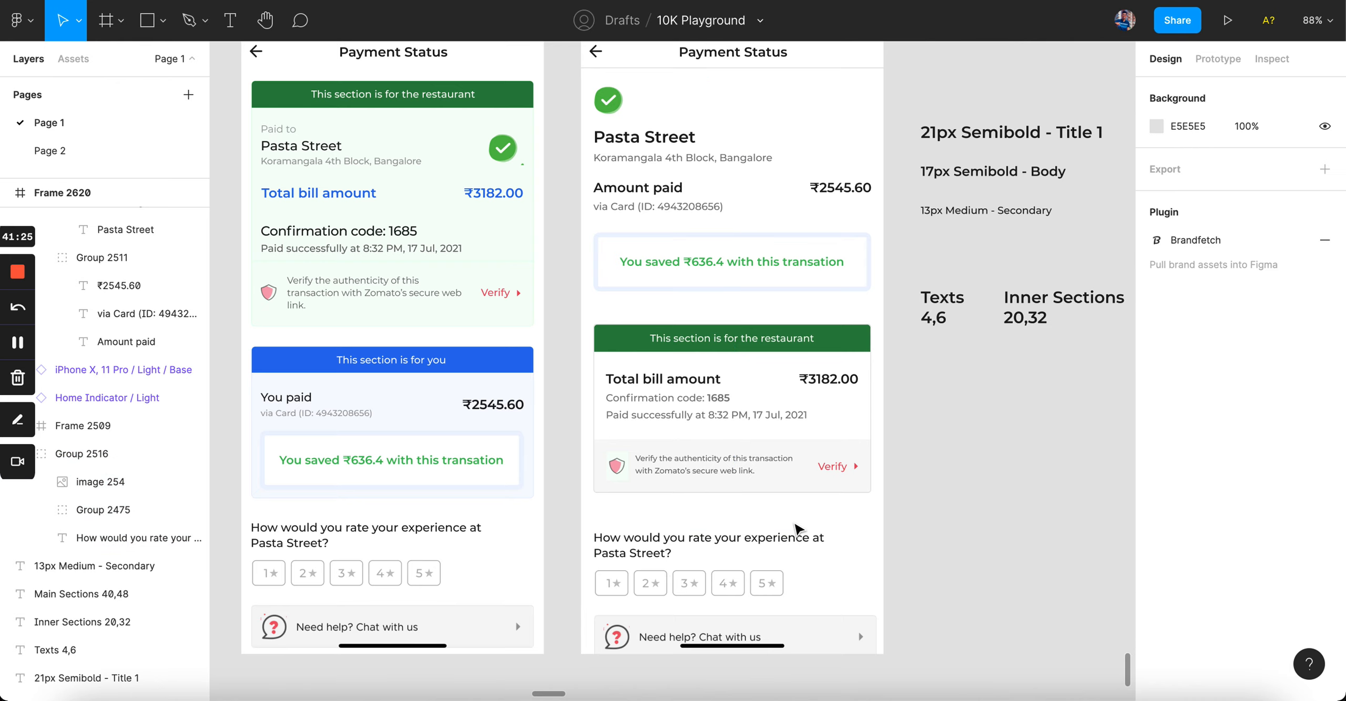
Step: Draw a full-width divider above the rating question with a faint grey 4 px stroke
{"action": "key", "text": "shift+l"}
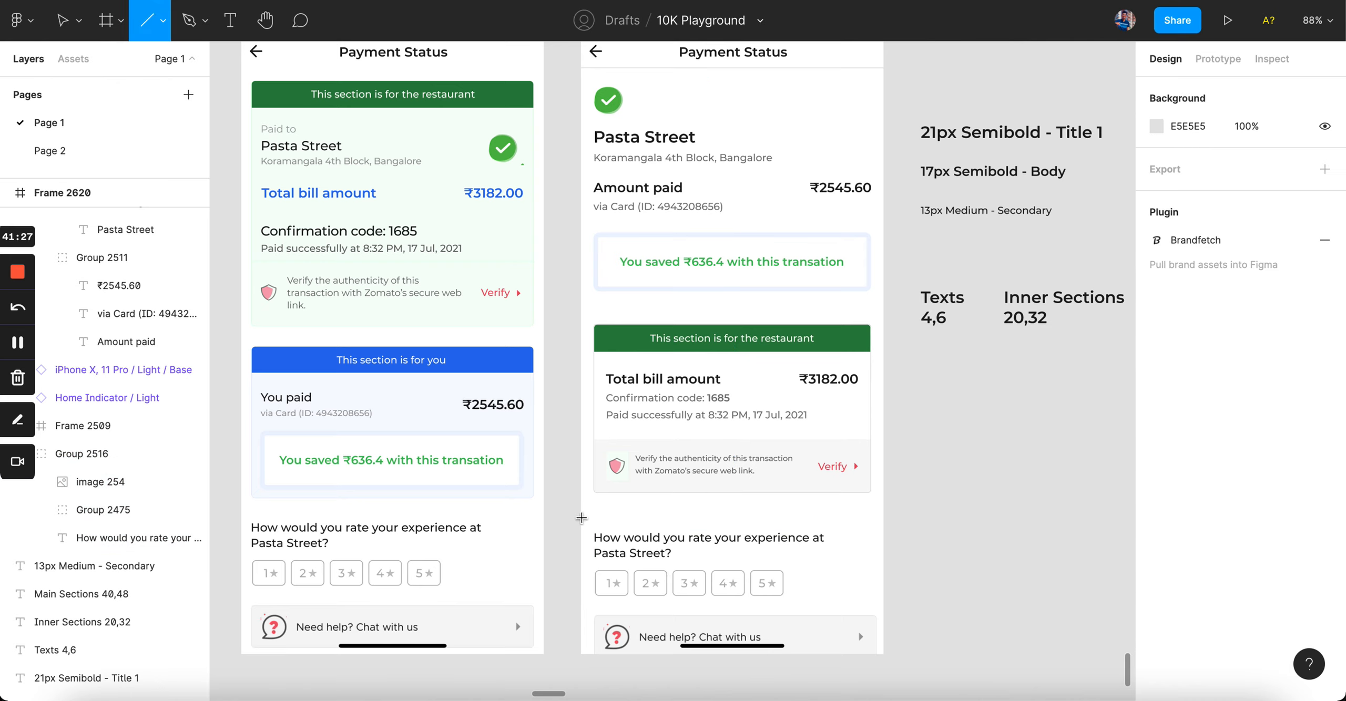
{"action": "left_click_drag", "start_coordinate": [582, 518], "coordinate": [883, 518]}
{"action": "left_click", "coordinate": [1216, 518]}
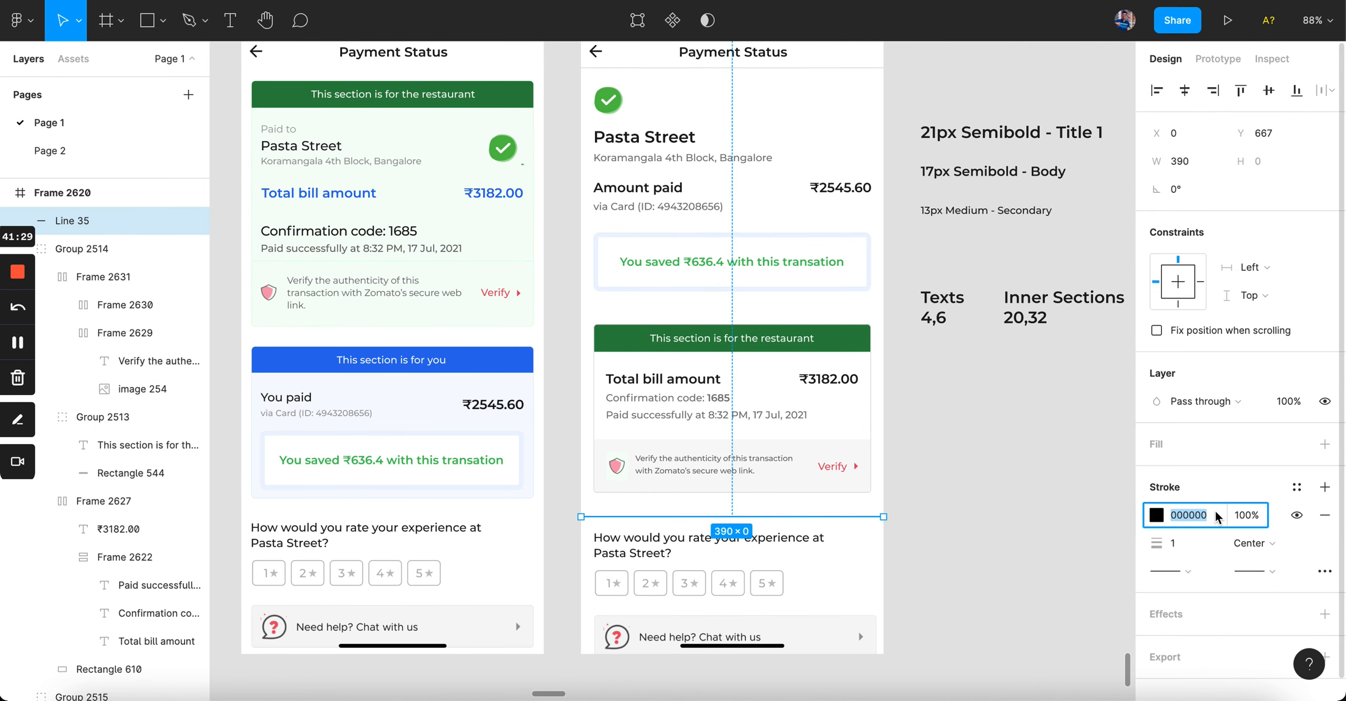
{"action": "type", "text": "C1"}
{"action": "type", "text": "12"}
{"action": "key", "text": "Return"}
{"action": "left_click", "coordinate": [1196, 550]}
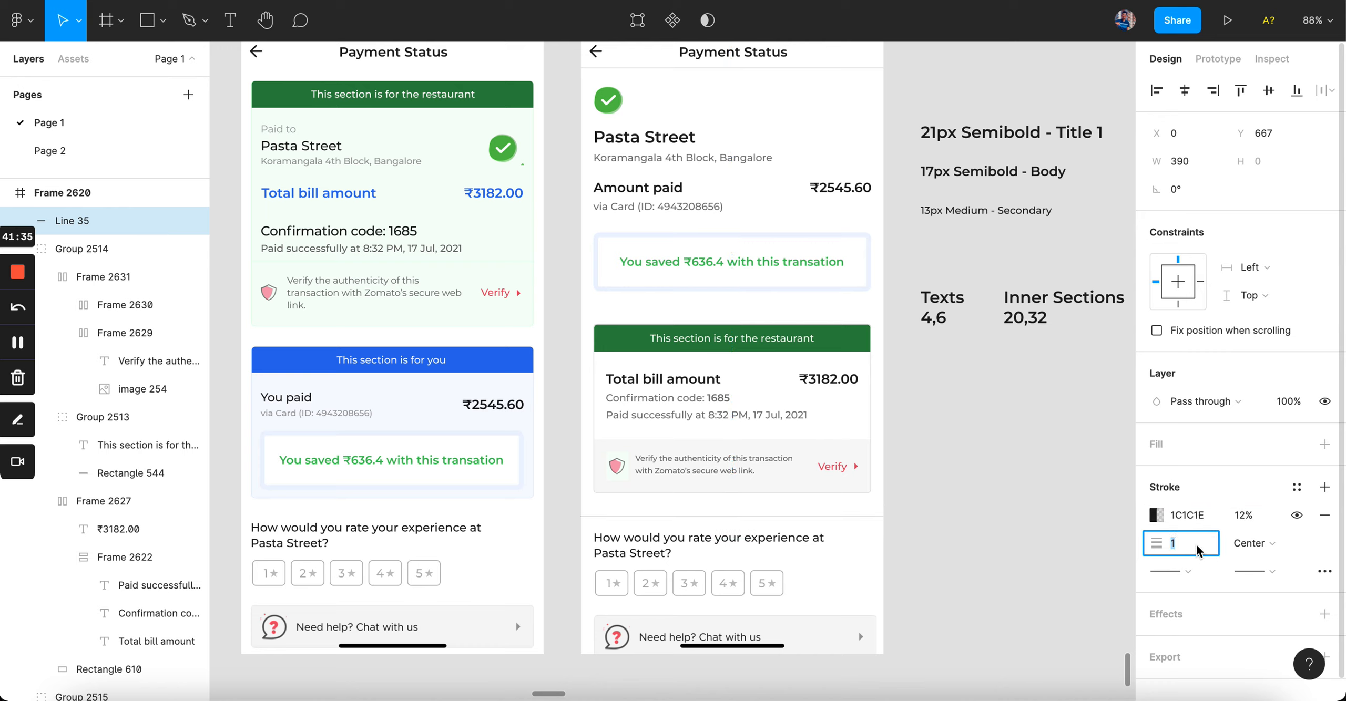
{"action": "type", "text": "5"}
{"action": "key", "text": "Return"}
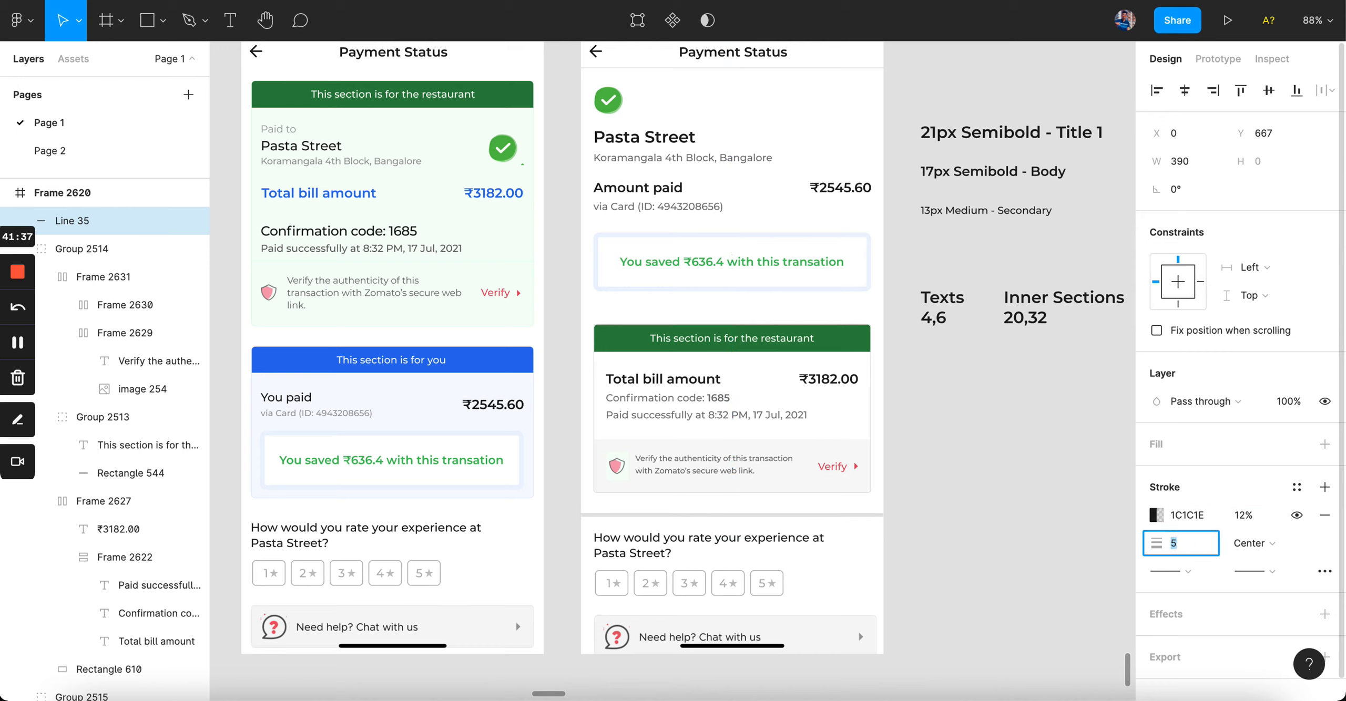
{"action": "type", "text": "4"}
{"action": "key", "text": "Return"}
Step: Nudge the restaurant card up so its gap reads 40
{"action": "left_click", "coordinate": [862, 529]}
{"action": "left_click", "coordinate": [847, 517]}
{"action": "key", "text": "alt"}
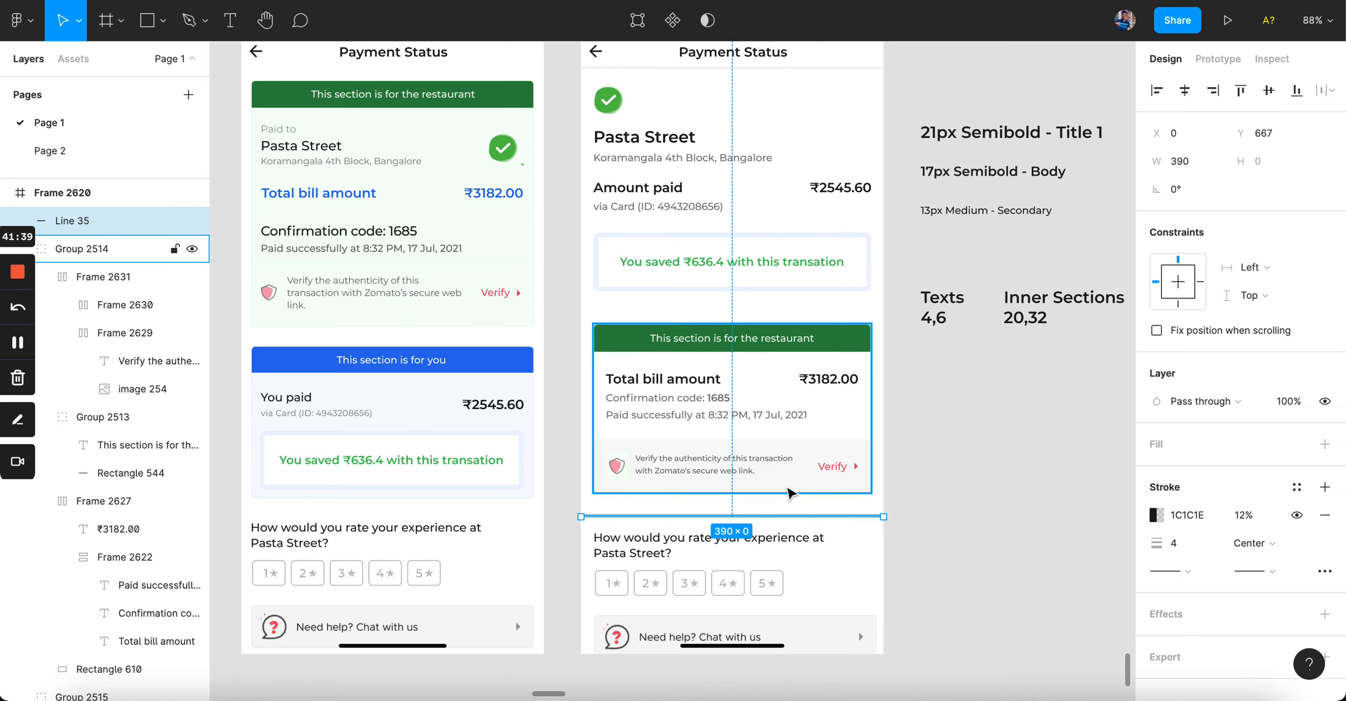
{"action": "left_click", "coordinate": [947, 495]}
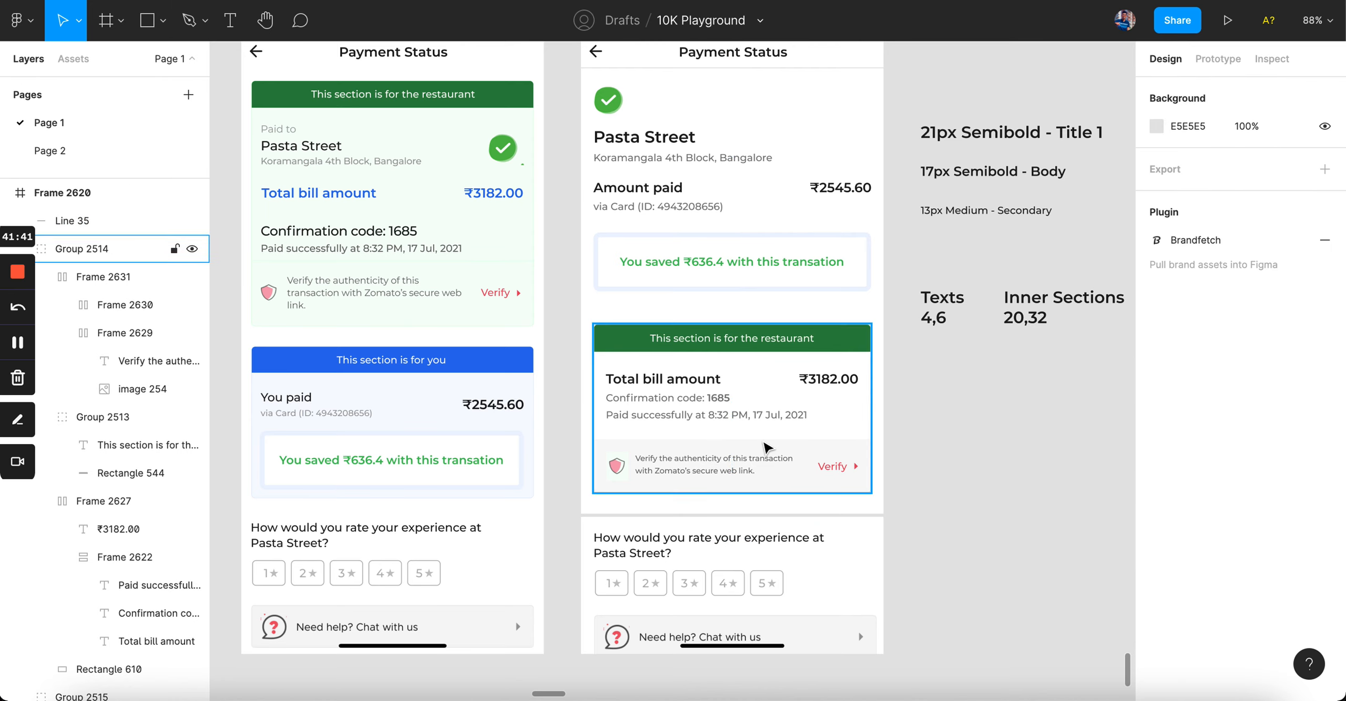
{"action": "left_click", "coordinate": [765, 369]}
{"action": "key", "text": "shift+Up"}
{"action": "key", "text": "alt"}
{"action": "key", "text": "Down"}
{"action": "key", "text": "Down"}
{"action": "key", "text": "alt"}
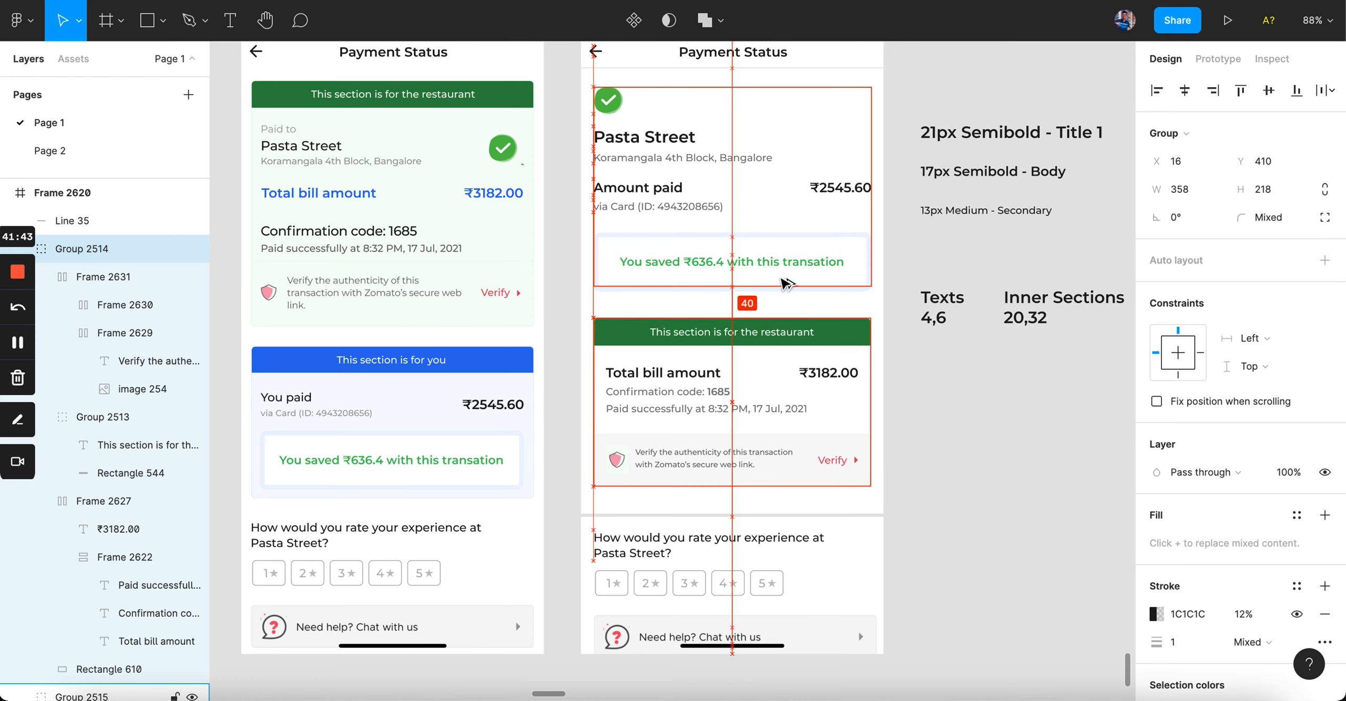
{"action": "left_click", "coordinate": [966, 546]}
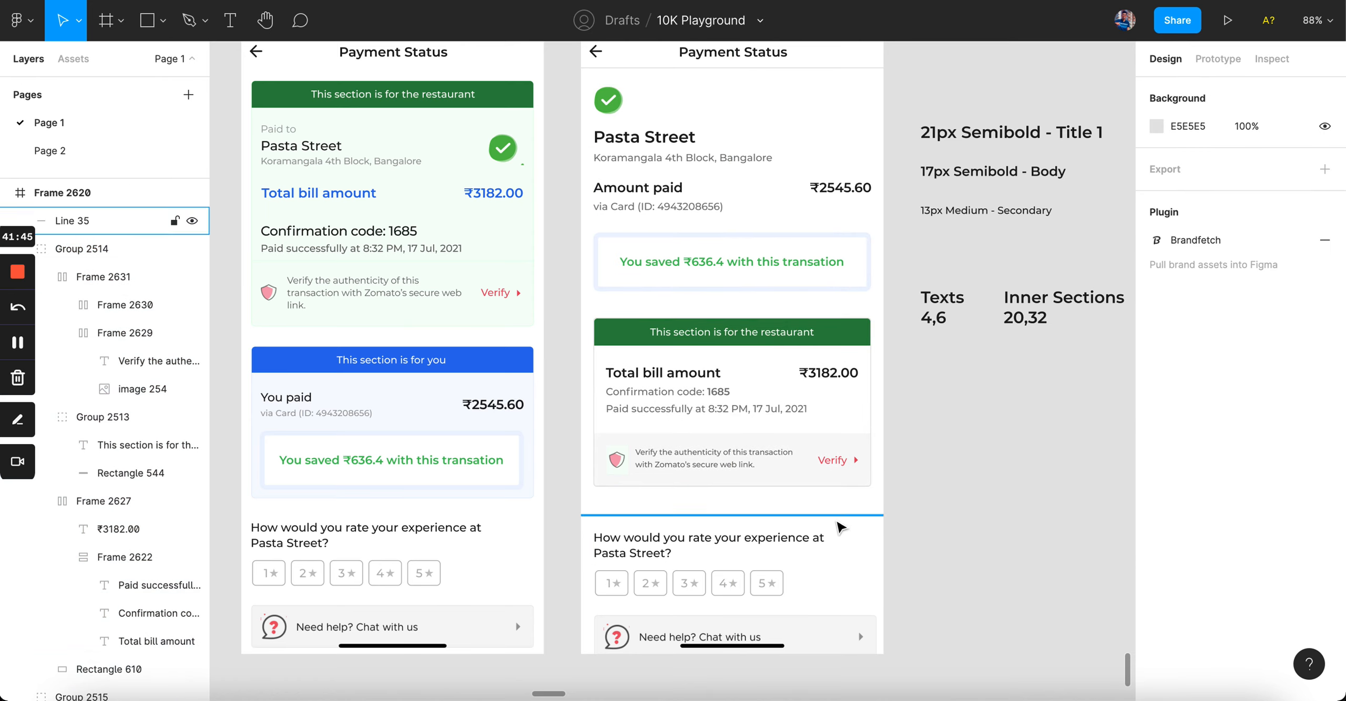
Step: Measure the divider's gap and move the rating section down below it
{"action": "left_click", "coordinate": [876, 517]}
{"action": "key", "text": "alt"}
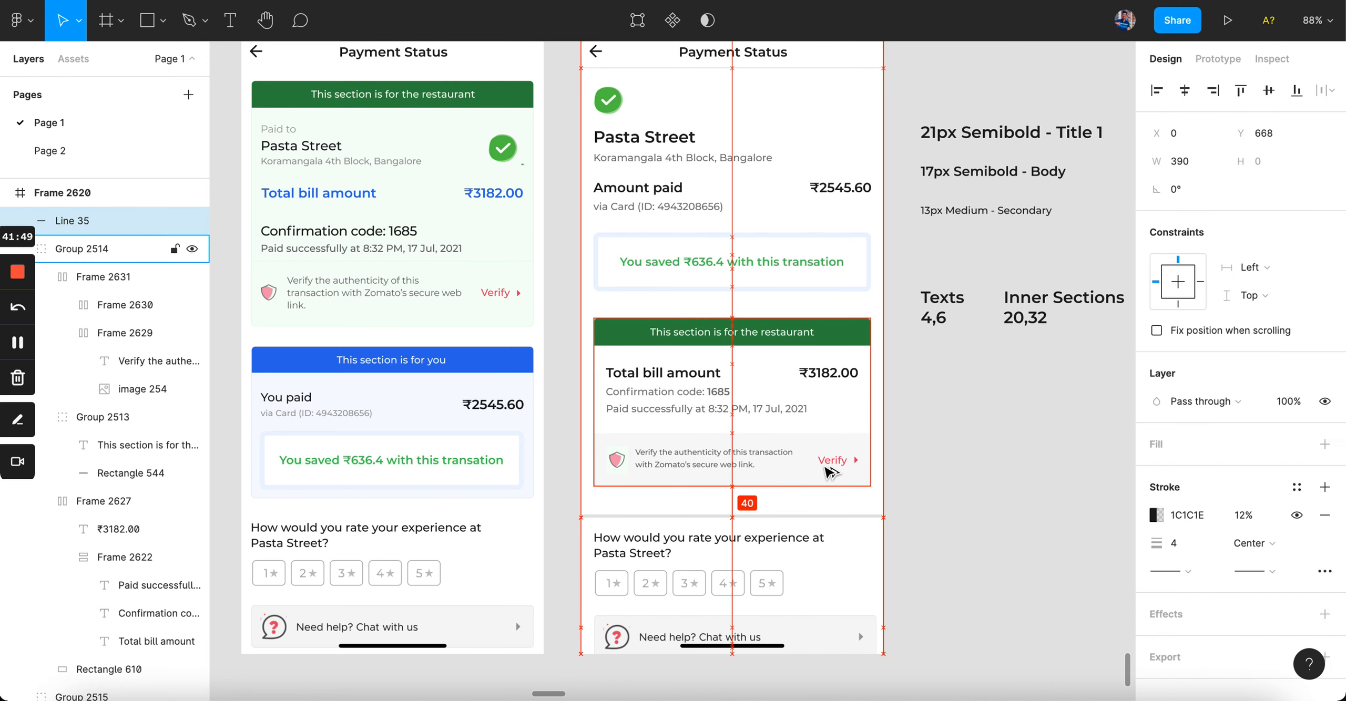
{"action": "key", "text": "Escape"}
{"action": "left_click", "coordinate": [760, 541]}
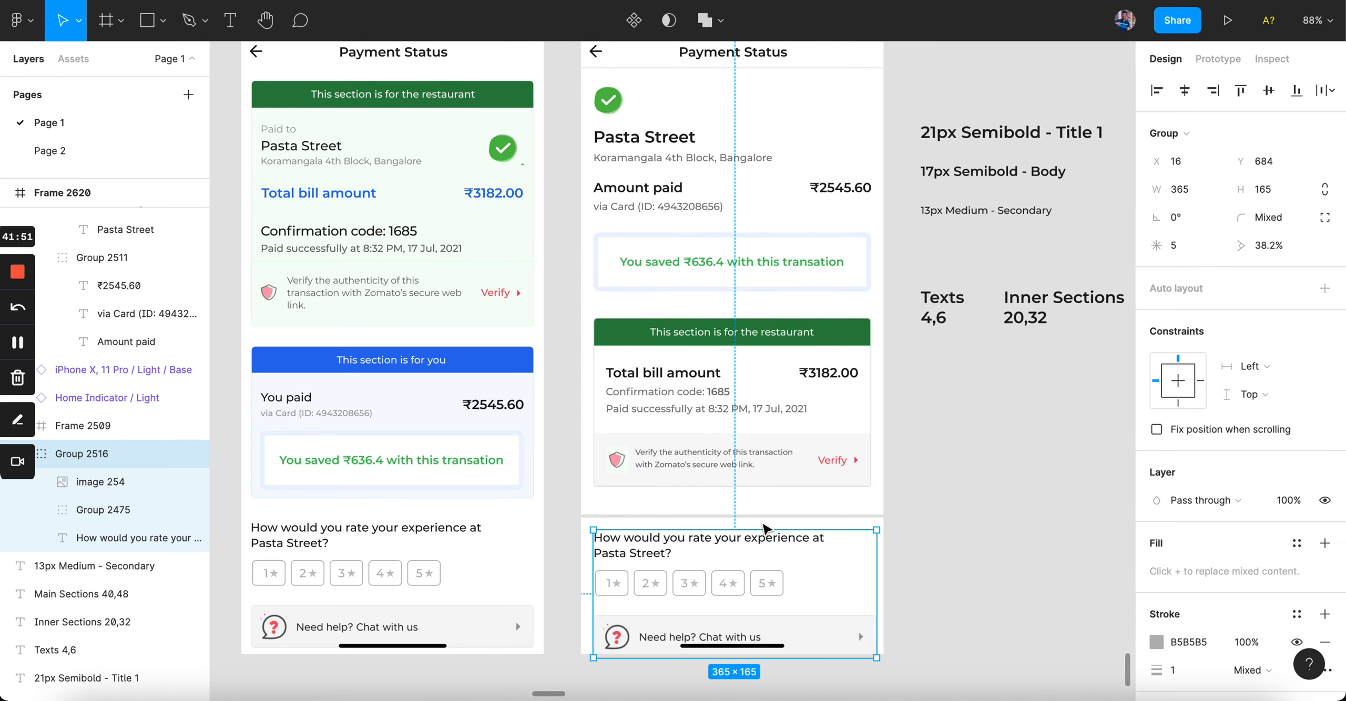
{"action": "key", "text": "shift+Down"}
{"action": "key", "text": "shift+Down"}
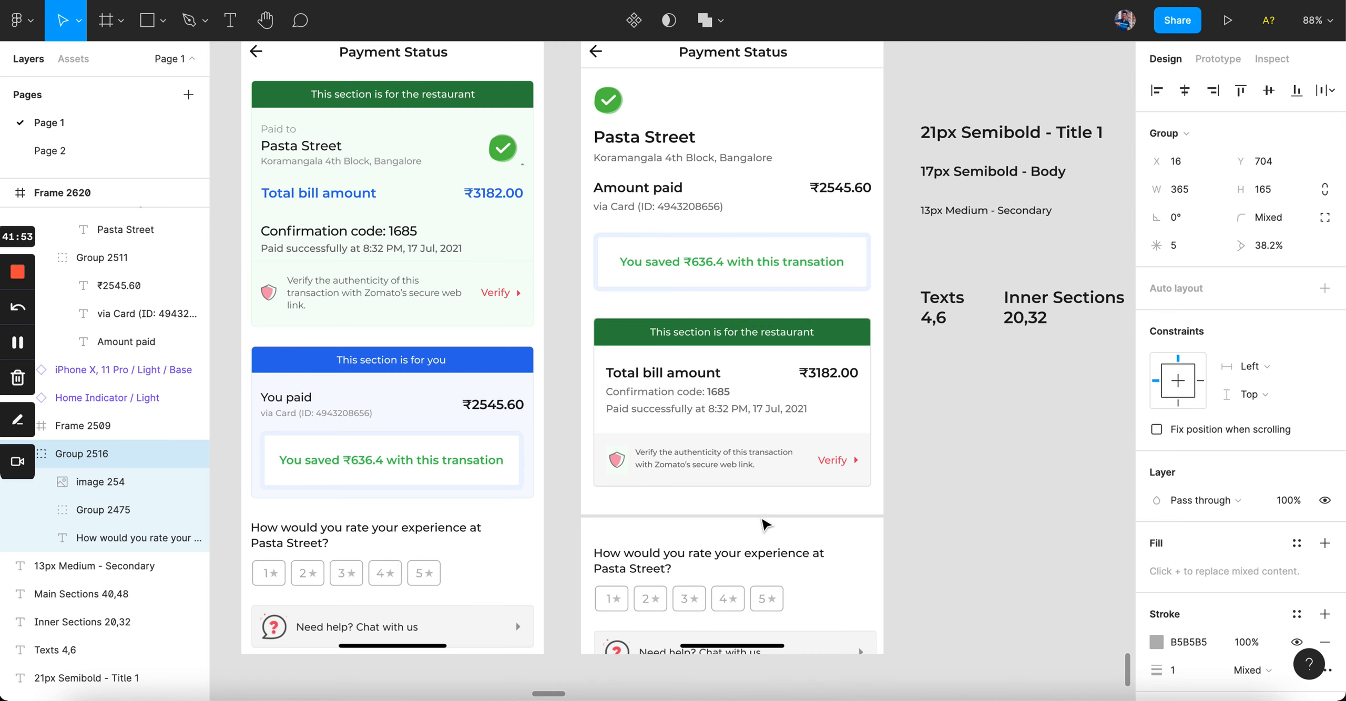
Step: Scroll through the frame and select the restaurant section groups to review them
{"action": "left_click", "coordinate": [940, 526]}
{"action": "scroll", "coordinate": [941, 525], "scroll_direction": "down", "scroll_amount": 3}
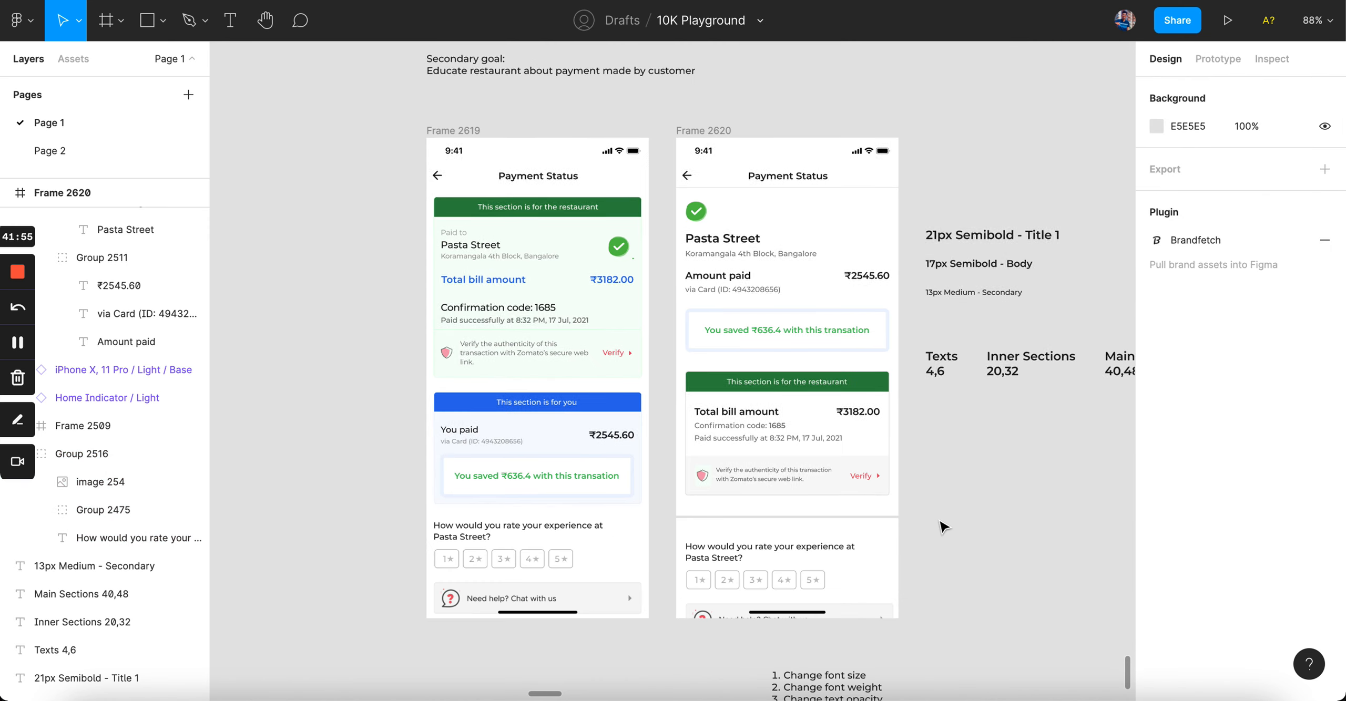
{"action": "scroll", "coordinate": [941, 527], "scroll_direction": "down", "scroll_amount": 2}
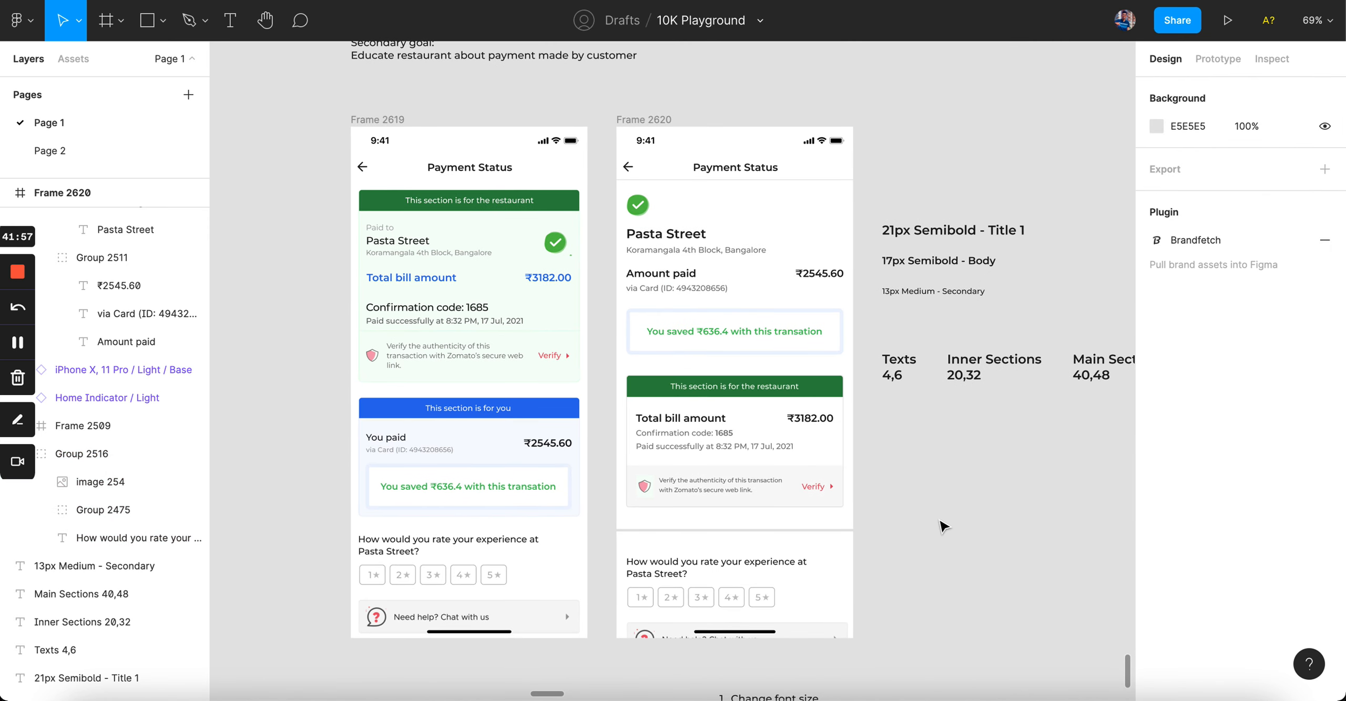
{"action": "scroll", "coordinate": [943, 525], "scroll_direction": "down", "scroll_amount": 1}
{"action": "scroll", "coordinate": [943, 526], "scroll_direction": "up", "scroll_amount": 2}
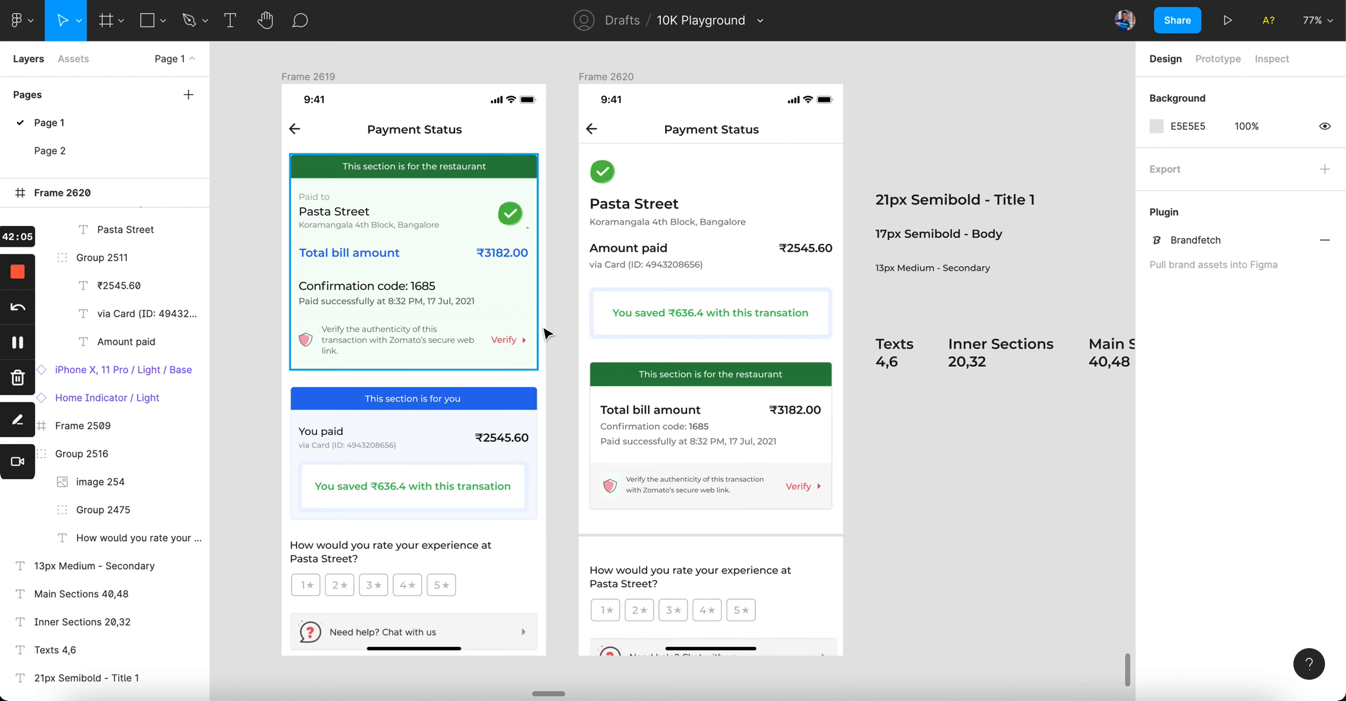
{"action": "left_click_drag", "start_coordinate": [561, 232], "coordinate": [737, 446]}
{"action": "left_click", "coordinate": [858, 583]}
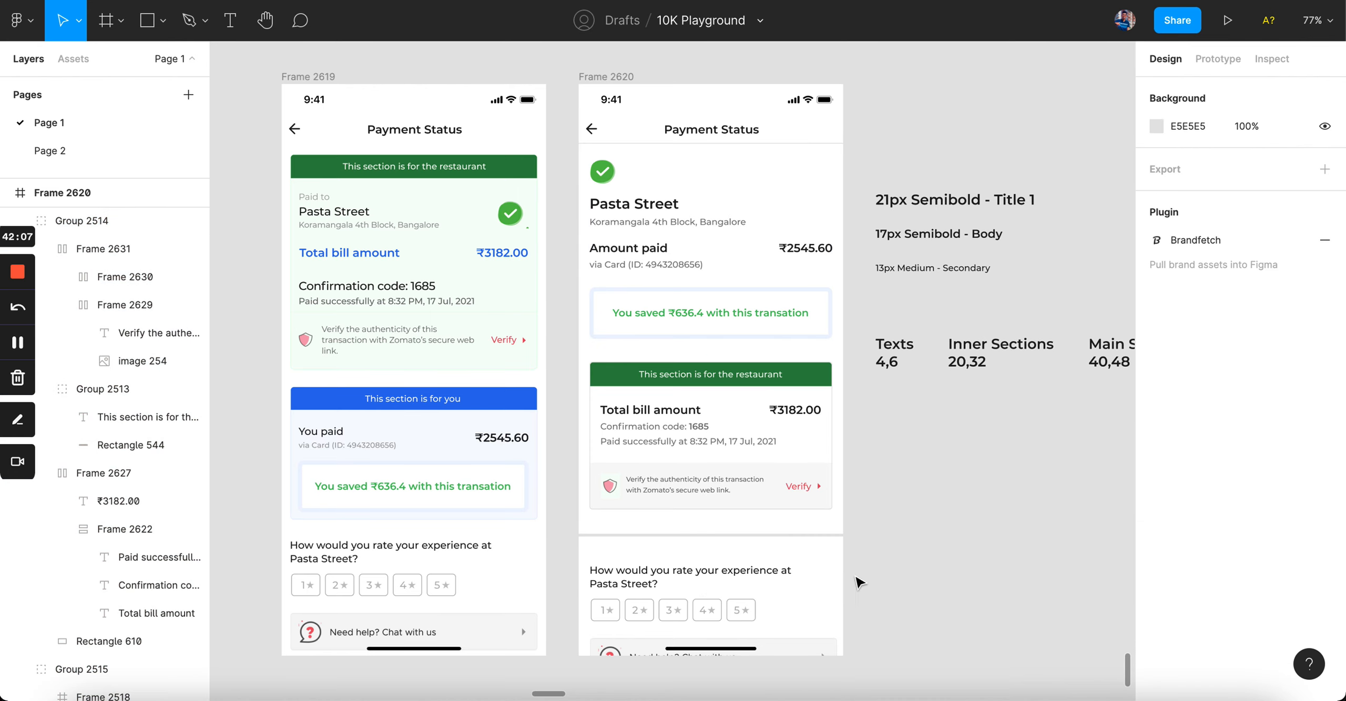
{"action": "scroll", "coordinate": [887, 581], "scroll_direction": "up", "scroll_amount": 5}
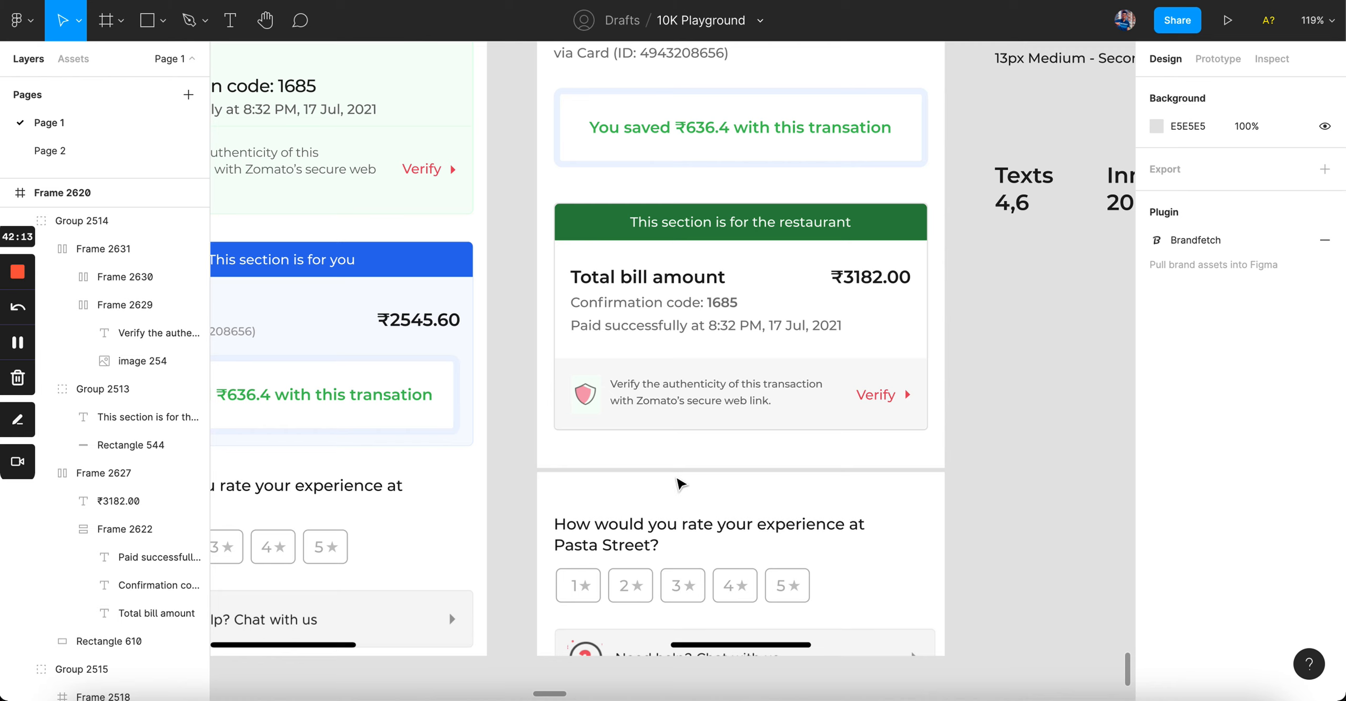
Step: Nudge the rating section up 8 px so it sits 32 px below the divider
{"action": "left_click", "coordinate": [682, 472]}
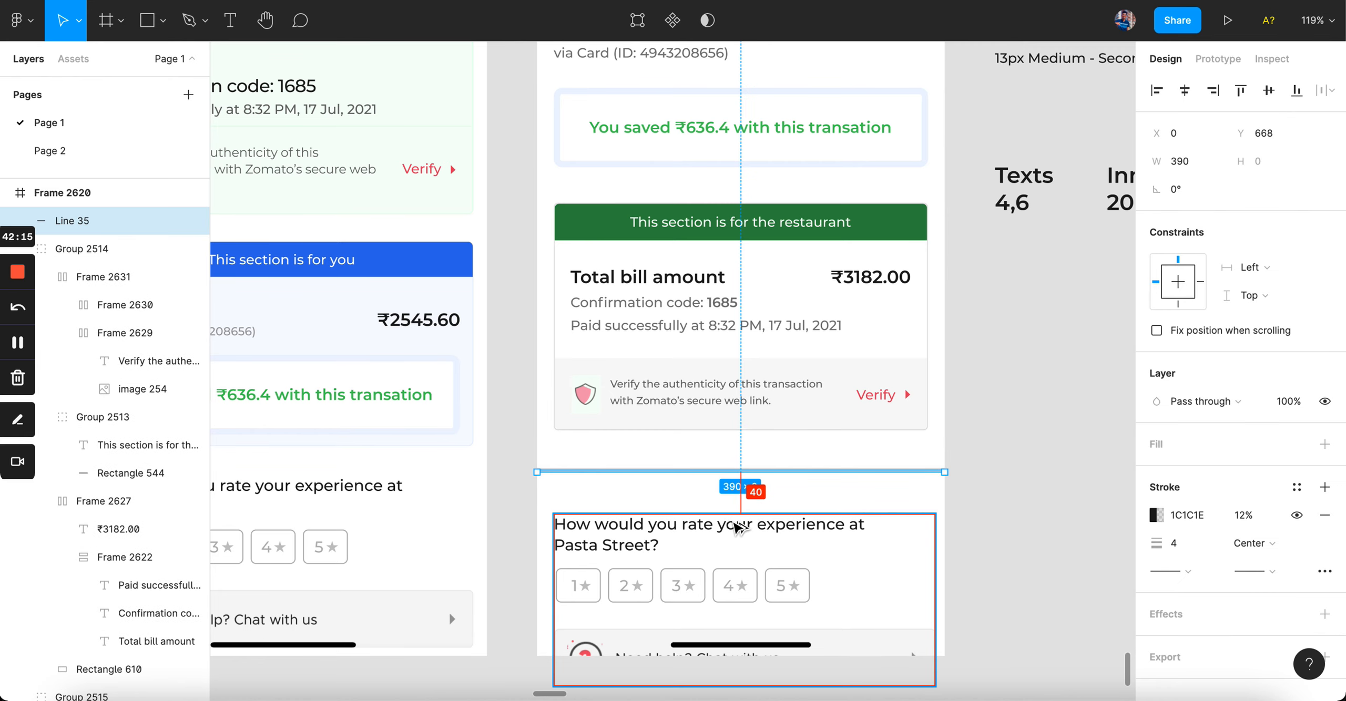
{"action": "left_click", "coordinate": [968, 498]}
{"action": "left_click", "coordinate": [766, 540]}
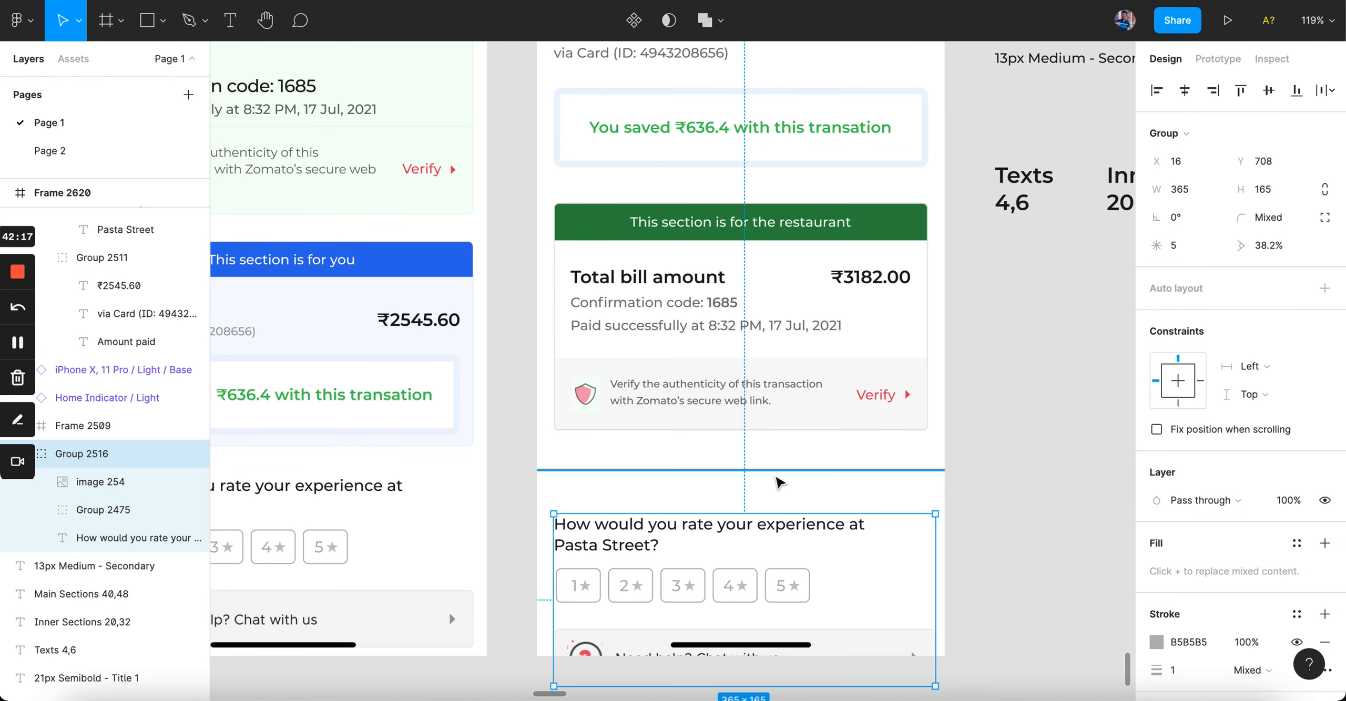
{"action": "key", "text": "Up"}
{"action": "key", "text": "Up"}
{"action": "key", "text": "Up"}
{"action": "key", "text": "Up"}
{"action": "key", "text": "Up"}
{"action": "key", "text": "Up"}
{"action": "key", "text": "Up"}
{"action": "key", "text": "Up"}
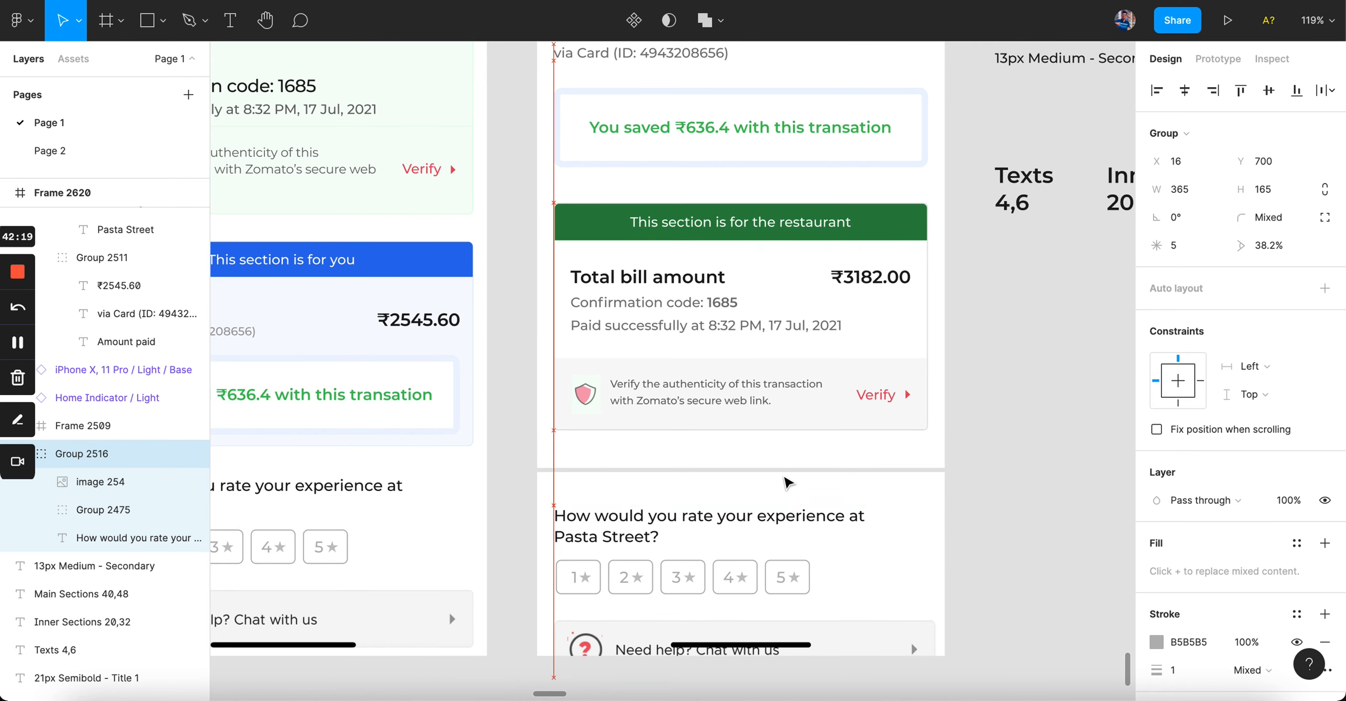
{"action": "left_click", "coordinate": [957, 468]}
{"action": "scroll", "coordinate": [957, 468], "scroll_direction": "down", "scroll_amount": 3}
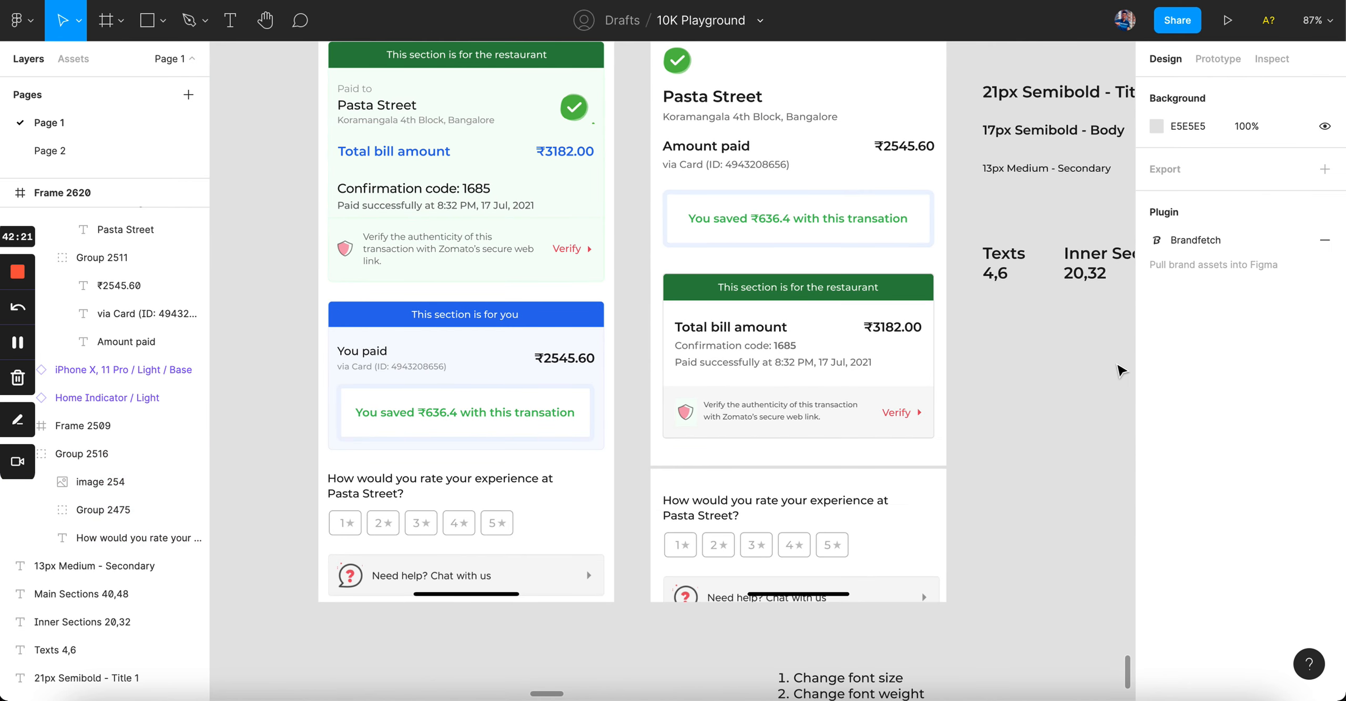
{"action": "scroll", "coordinate": [768, 521], "scroll_direction": "up", "scroll_amount": 2}
{"action": "left_click", "coordinate": [766, 513]}
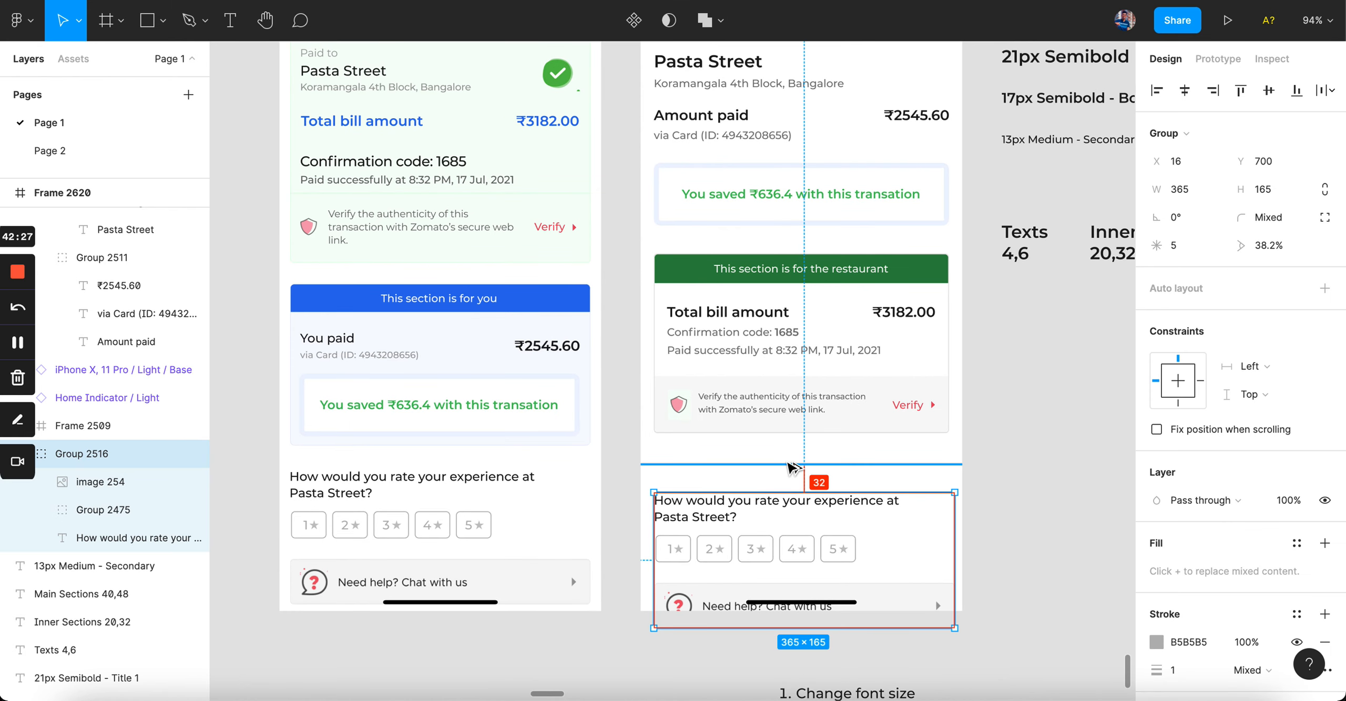
{"action": "left_click", "coordinate": [788, 464]}
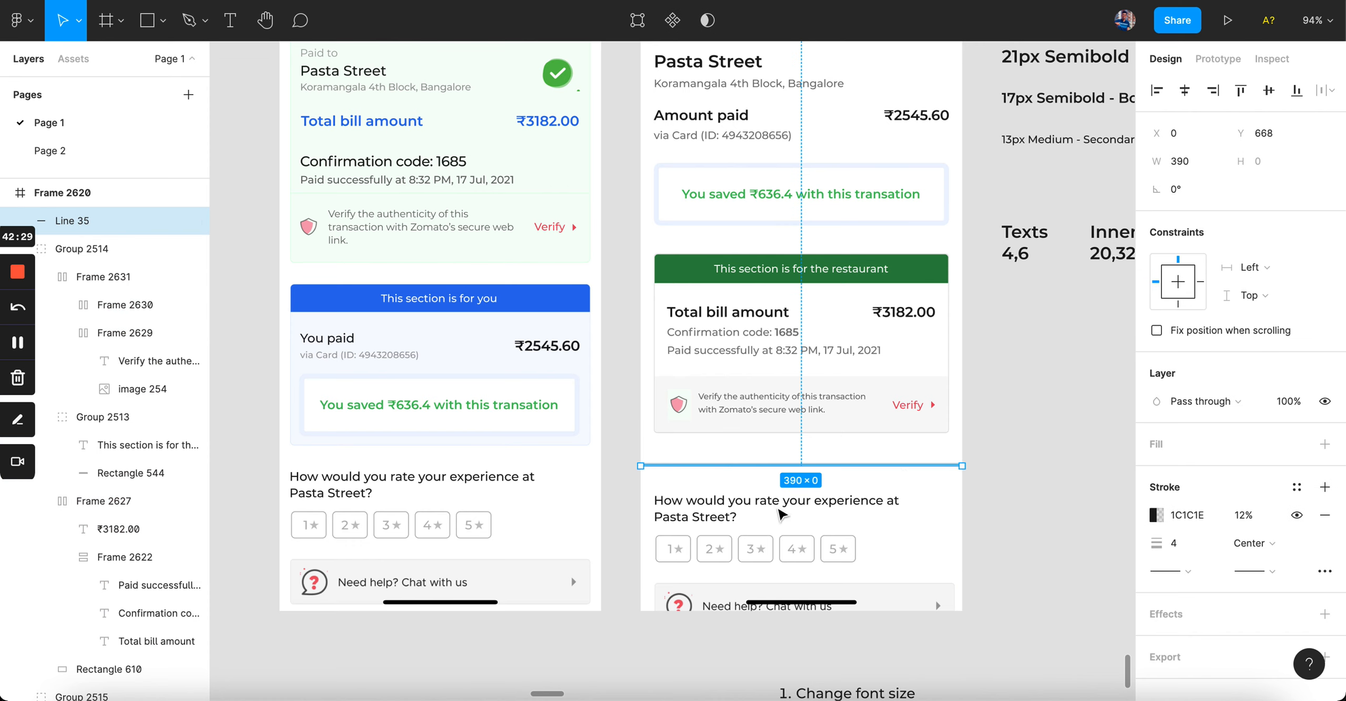
{"action": "left_click", "coordinate": [773, 513]}
{"action": "left_click", "coordinate": [971, 467]}
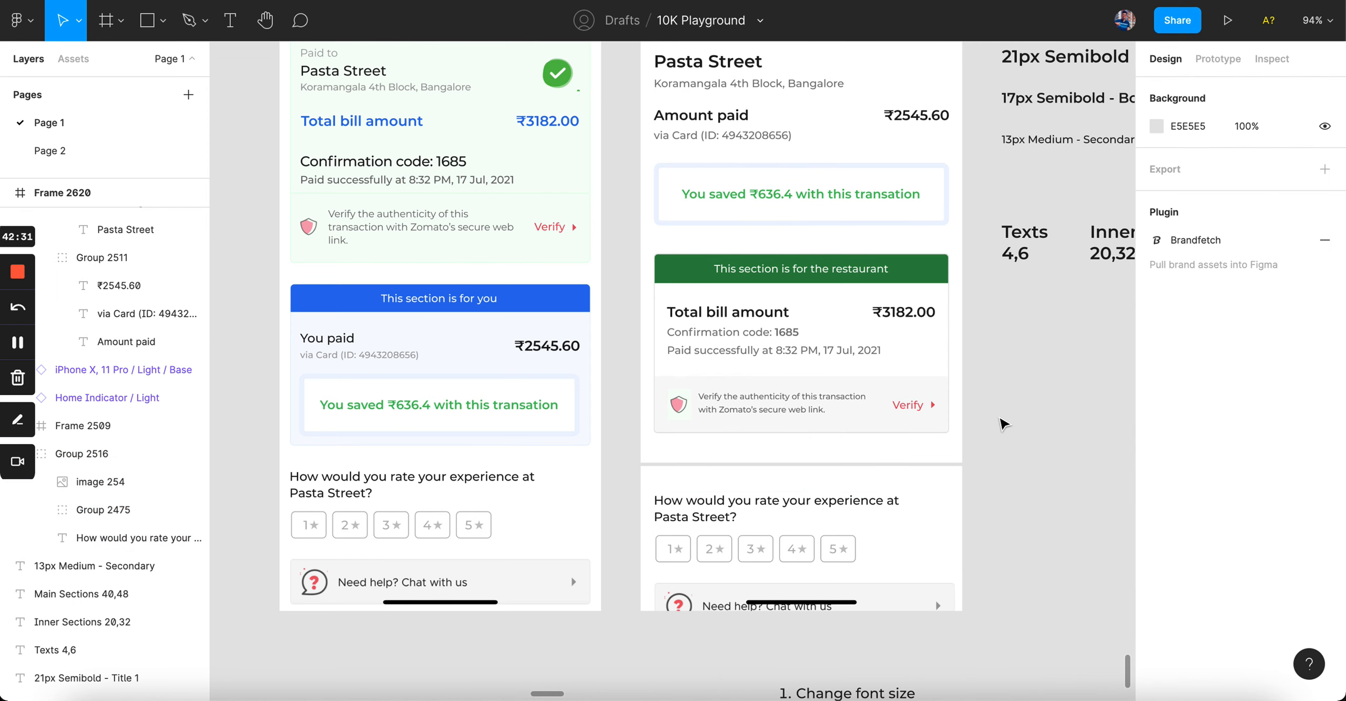
Step: Inspect the rating section and the restaurant section group in Frame 2620
{"action": "scroll", "coordinate": [996, 345], "scroll_direction": "right", "scroll_amount": 6}
{"action": "scroll", "coordinate": [994, 346], "scroll_direction": "up", "scroll_amount": 3}
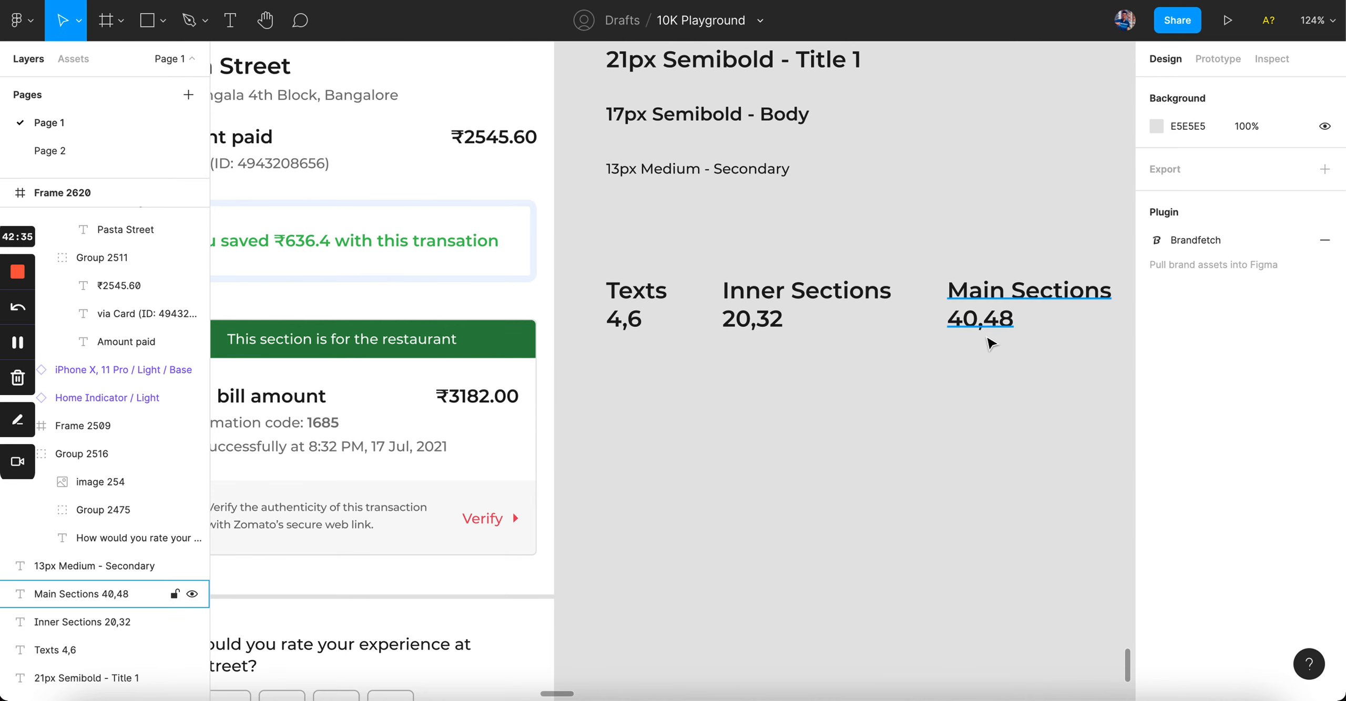
{"action": "scroll", "coordinate": [991, 342], "scroll_direction": "down", "scroll_amount": 3}
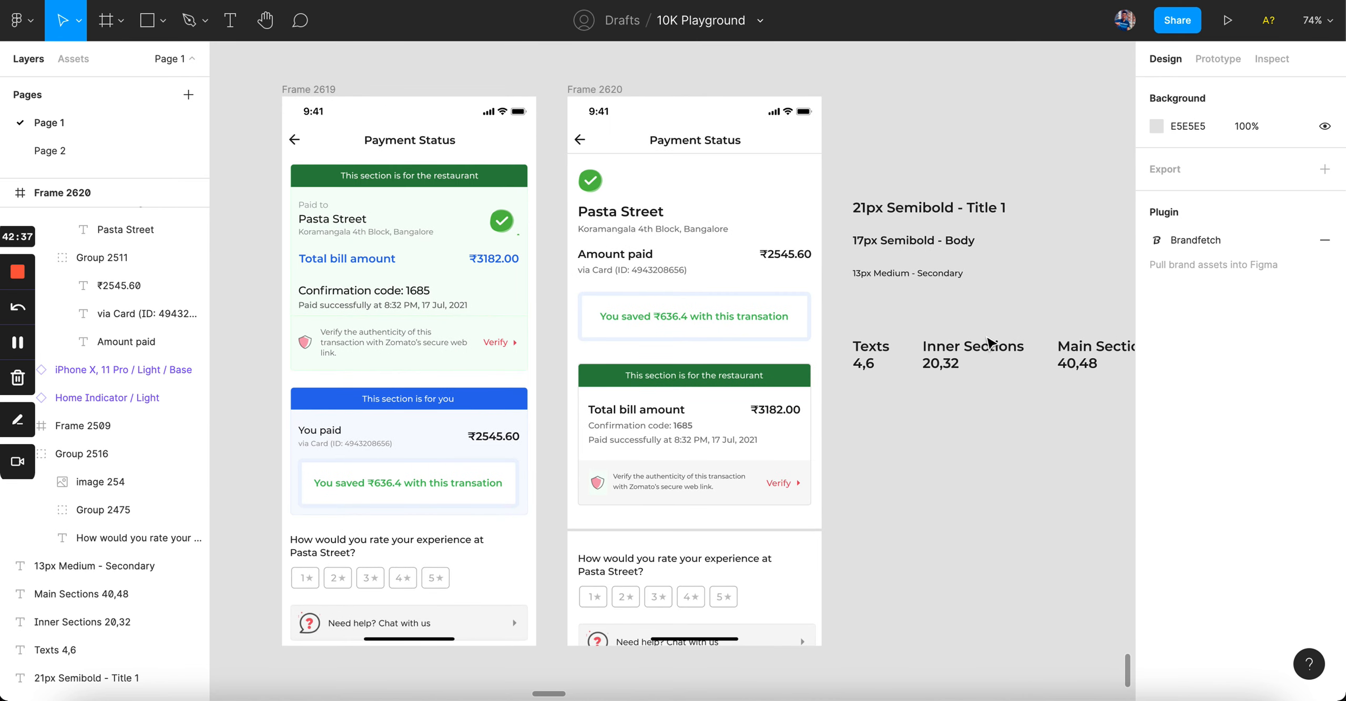
{"action": "scroll", "coordinate": [862, 417], "scroll_direction": "up", "scroll_amount": 3}
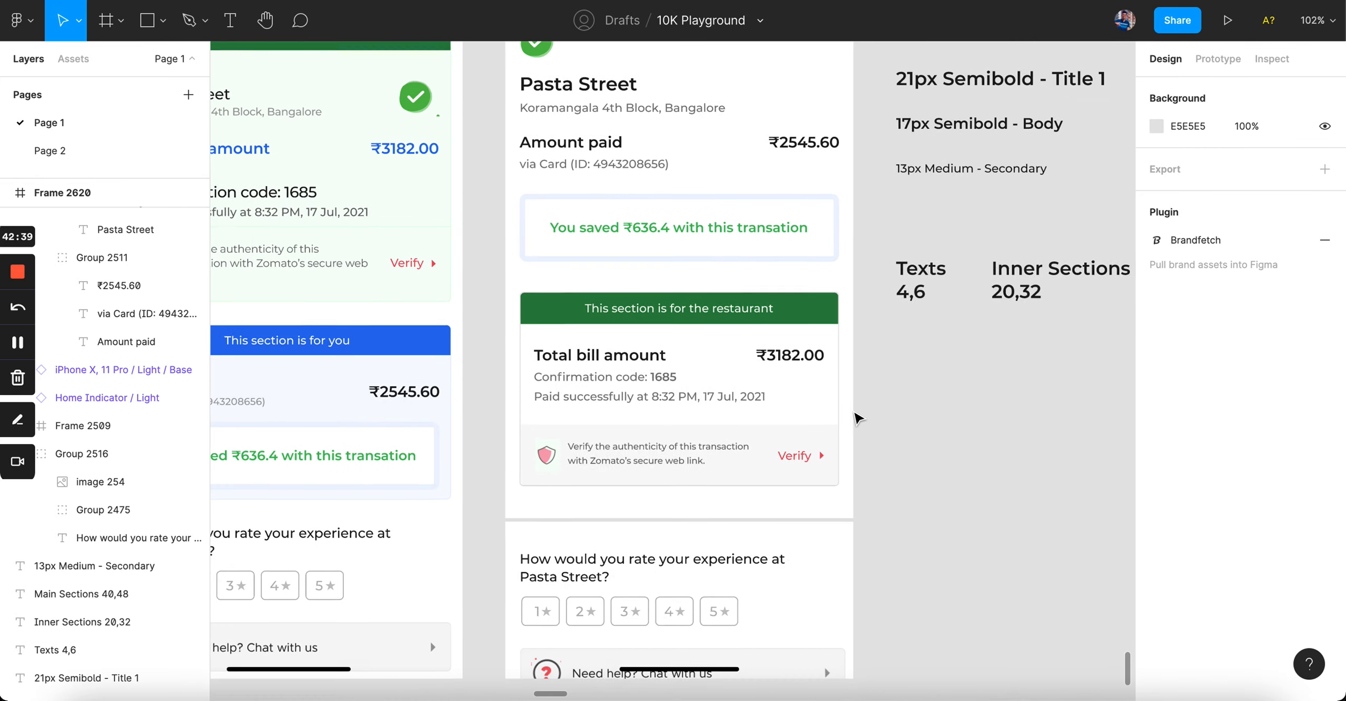
{"action": "scroll", "coordinate": [858, 419], "scroll_direction": "down", "scroll_amount": 1}
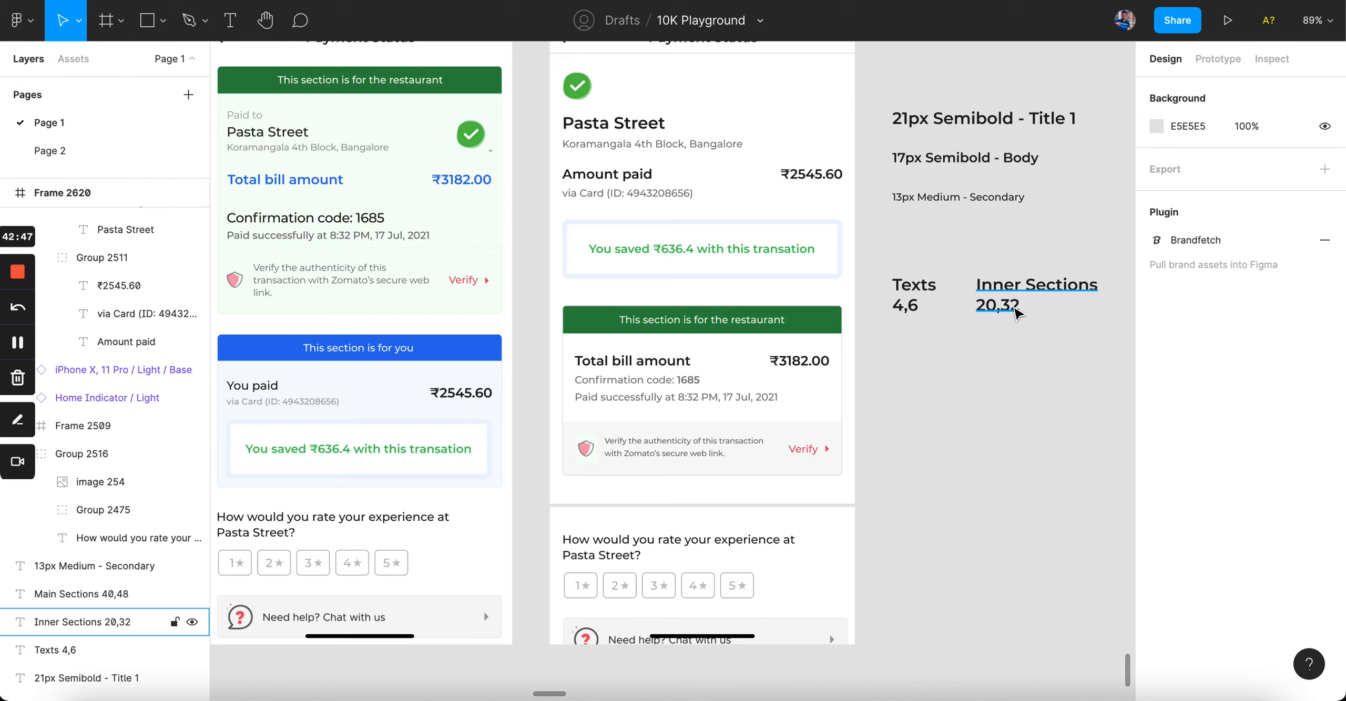
{"action": "left_click", "coordinate": [623, 636]}
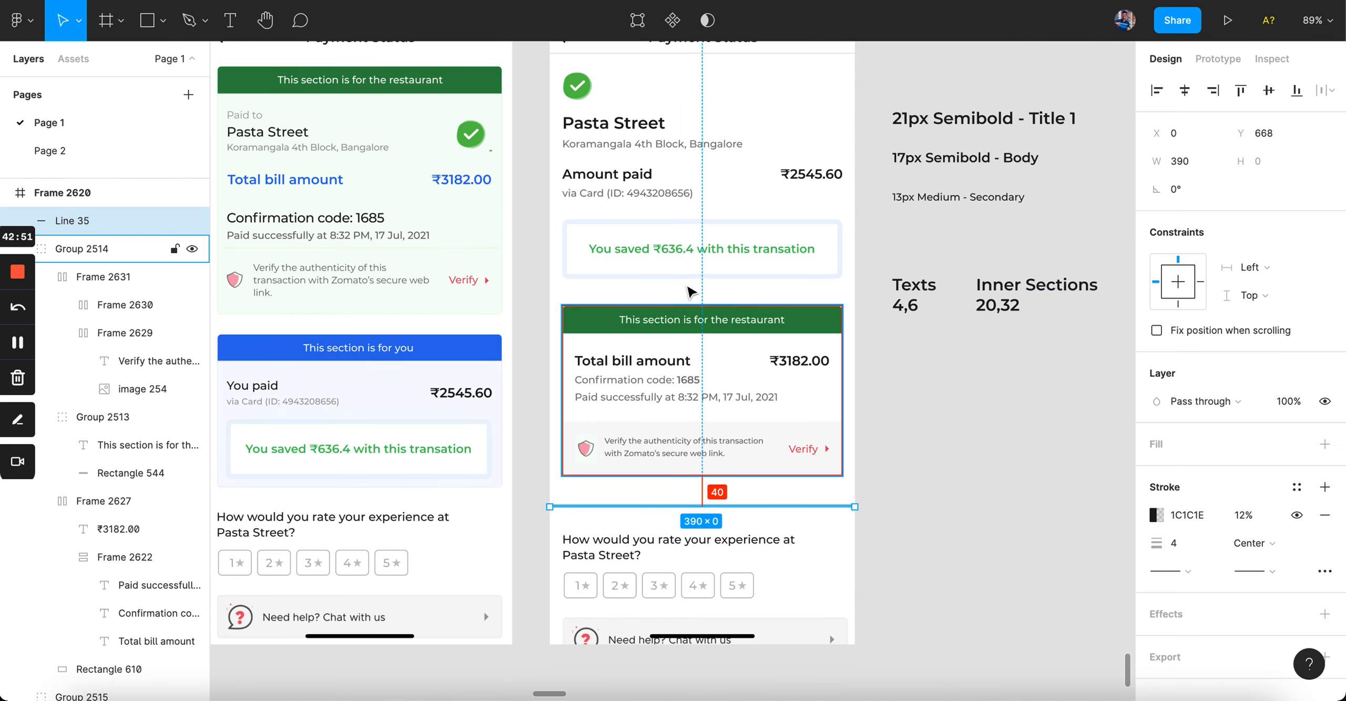
{"action": "left_click", "coordinate": [684, 363]}
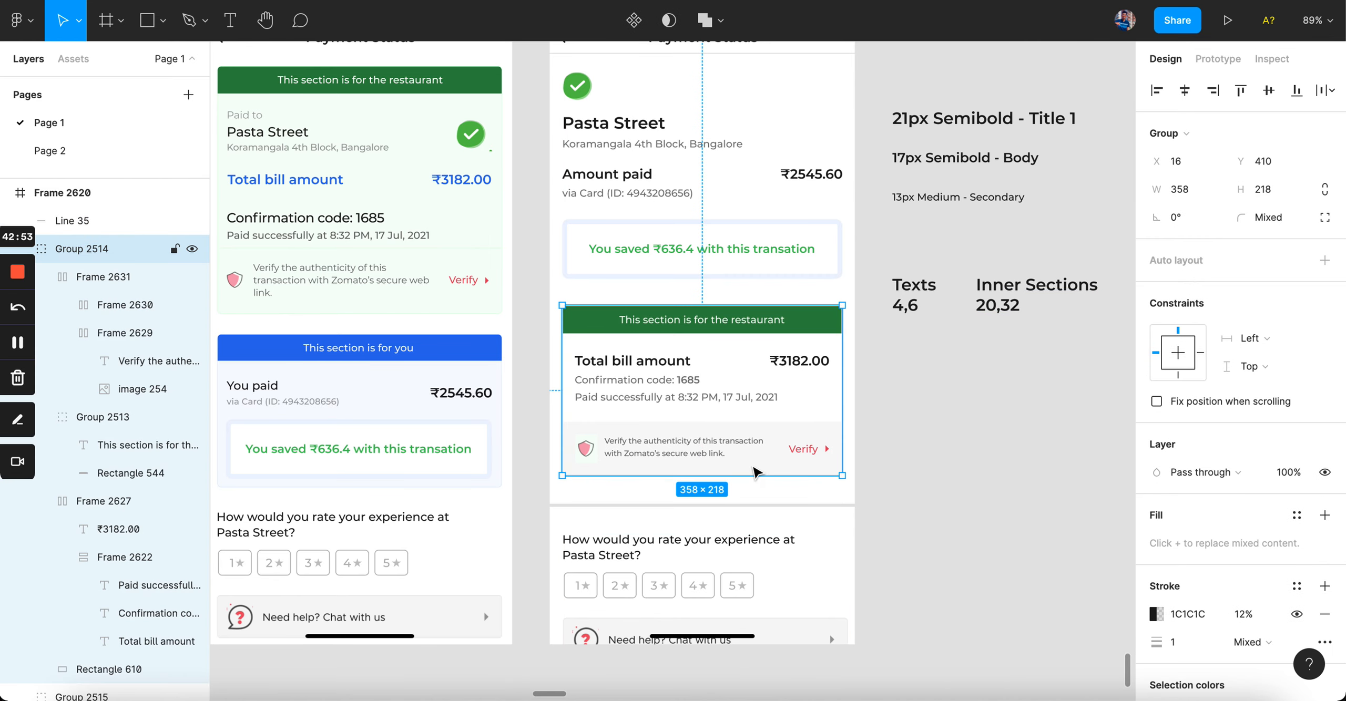
{"action": "left_click", "coordinate": [912, 449]}
Step: Set Line 35, the divider above the rating section, to 10% stroke opacity
{"action": "scroll", "coordinate": [911, 450], "scroll_direction": "down", "scroll_amount": 4}
{"action": "scroll", "coordinate": [911, 449], "scroll_direction": "up", "scroll_amount": 4}
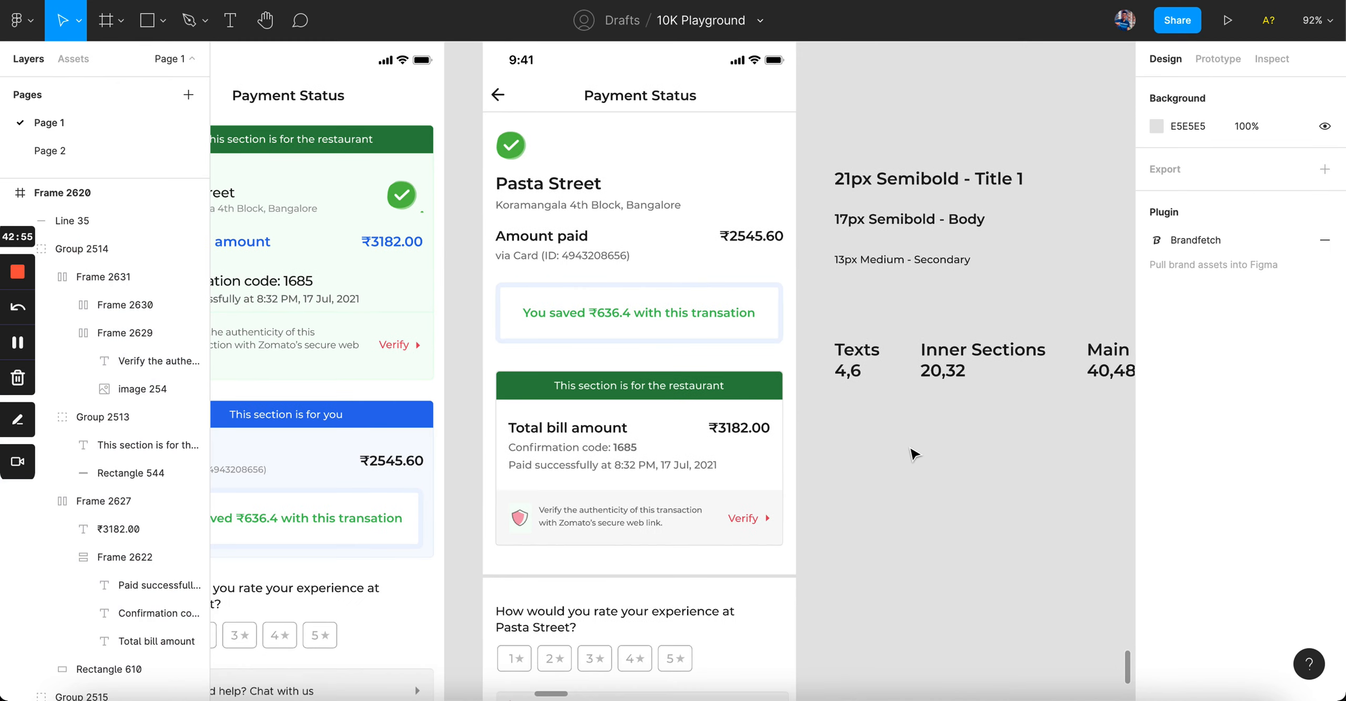
{"action": "scroll", "coordinate": [914, 454], "scroll_direction": "down", "scroll_amount": 2}
{"action": "left_click", "coordinate": [744, 540]}
{"action": "left_click", "coordinate": [1251, 516]}
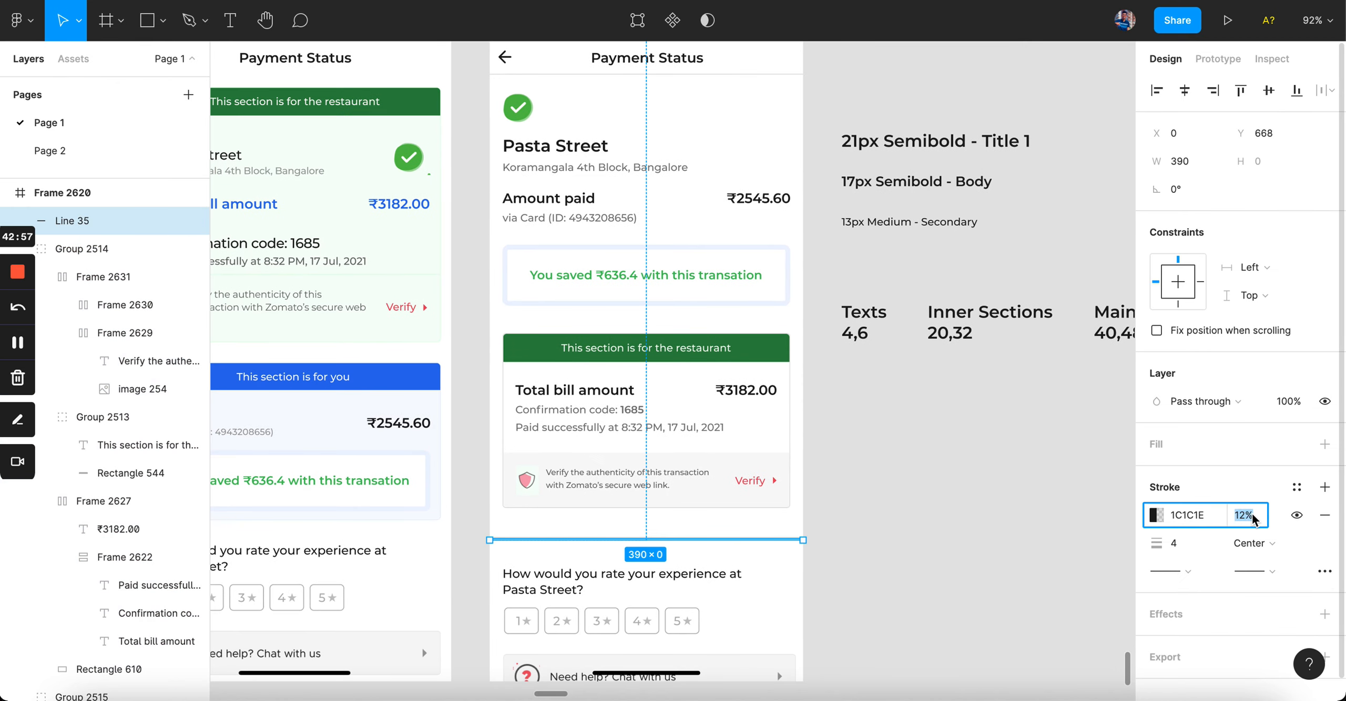
{"action": "type", "text": "10"}
{"action": "left_click", "coordinate": [1091, 540]}
{"action": "scroll", "coordinate": [1091, 540], "scroll_direction": "down", "scroll_amount": 2}
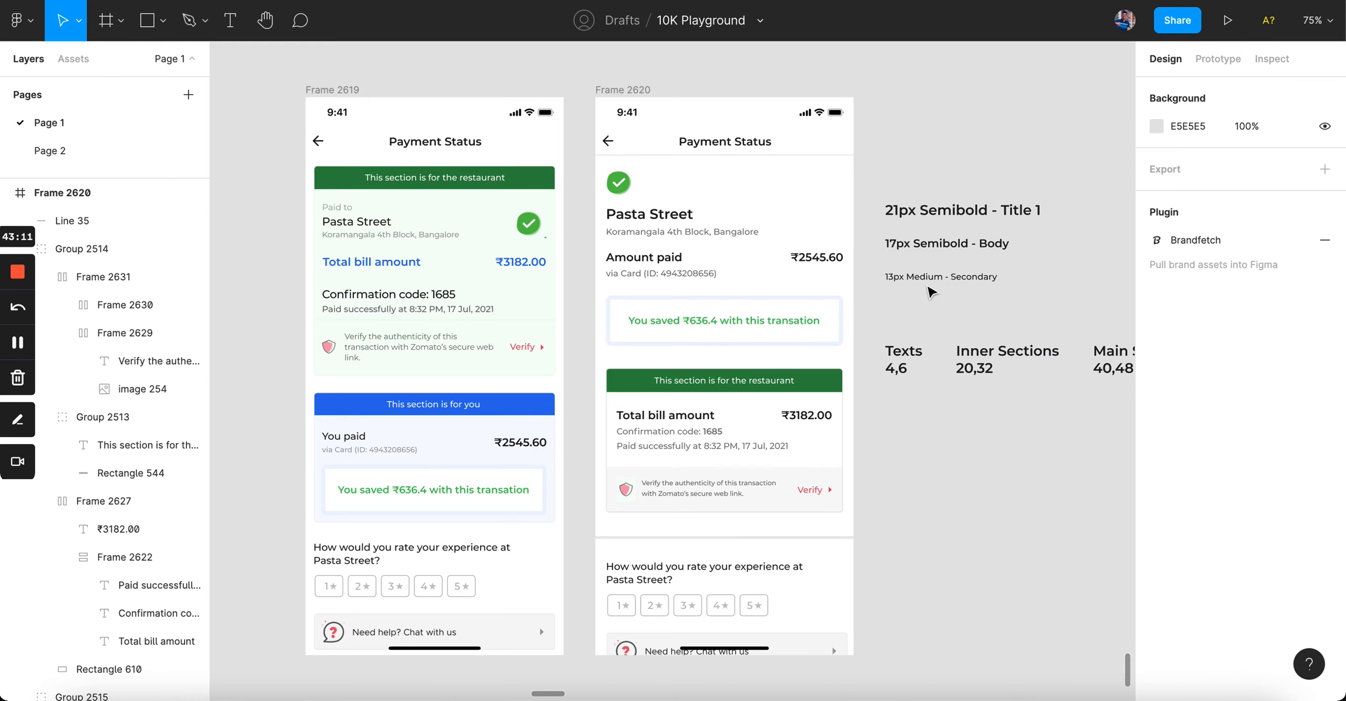
{"action": "scroll", "coordinate": [868, 304], "scroll_direction": "up", "scroll_amount": 5}
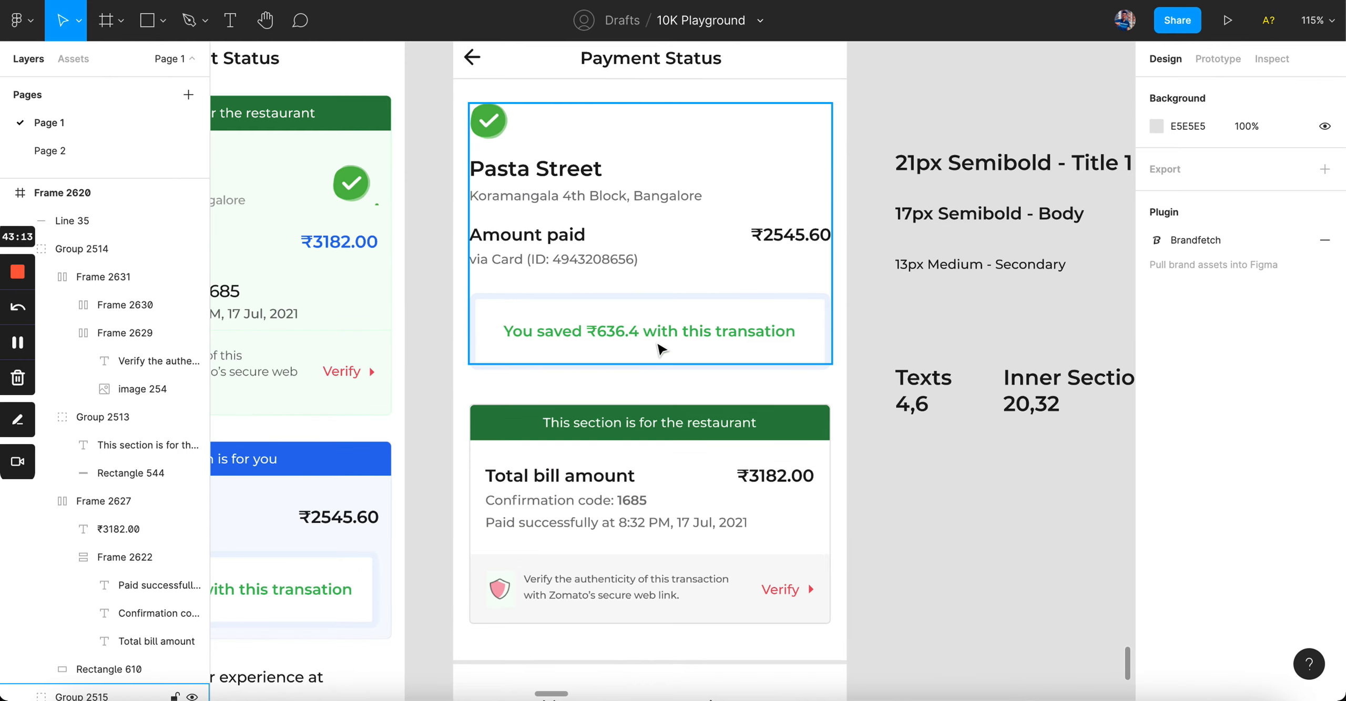
{"action": "left_click", "coordinate": [638, 323]}
{"action": "scroll", "coordinate": [709, 361], "scroll_direction": "down", "scroll_amount": 5}
{"action": "left_click", "coordinate": [827, 423]}
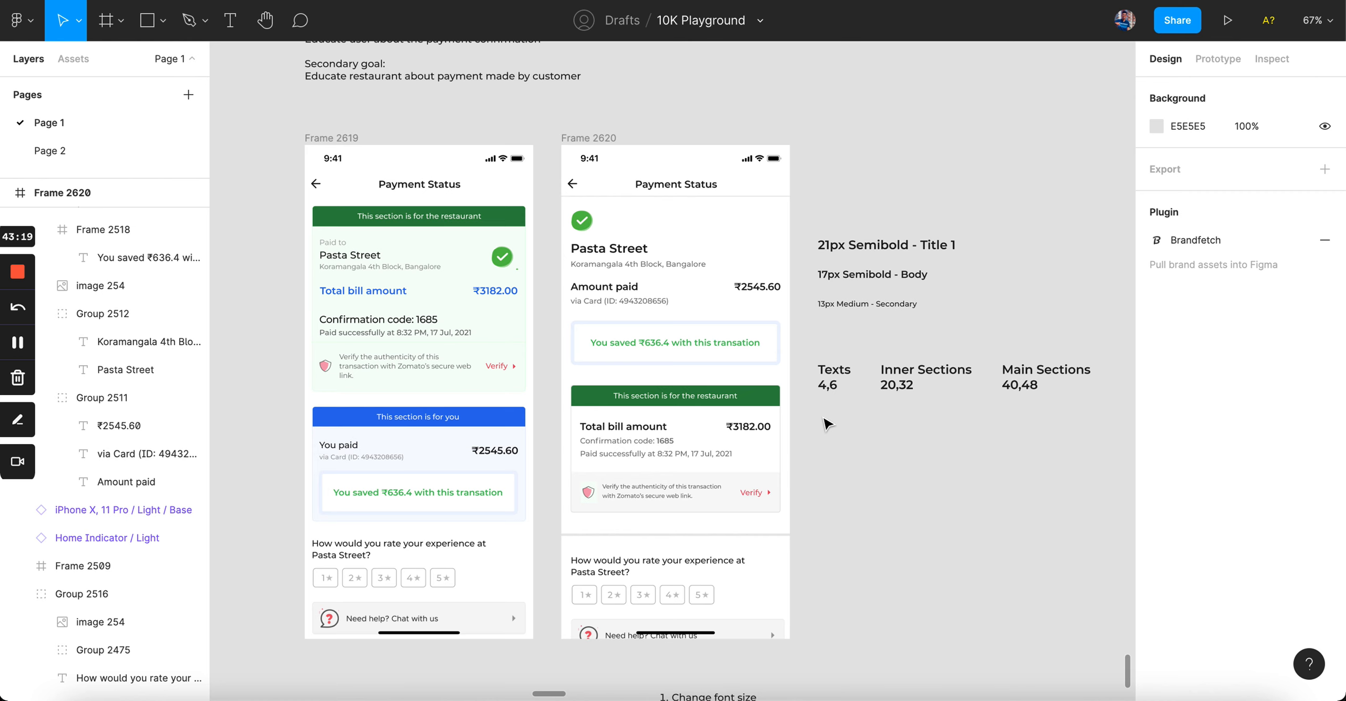
Step: Remove the savings box's light-blue outline and fill it with light green sampled from the design
{"action": "scroll", "coordinate": [685, 350], "scroll_direction": "up", "scroll_amount": 5}
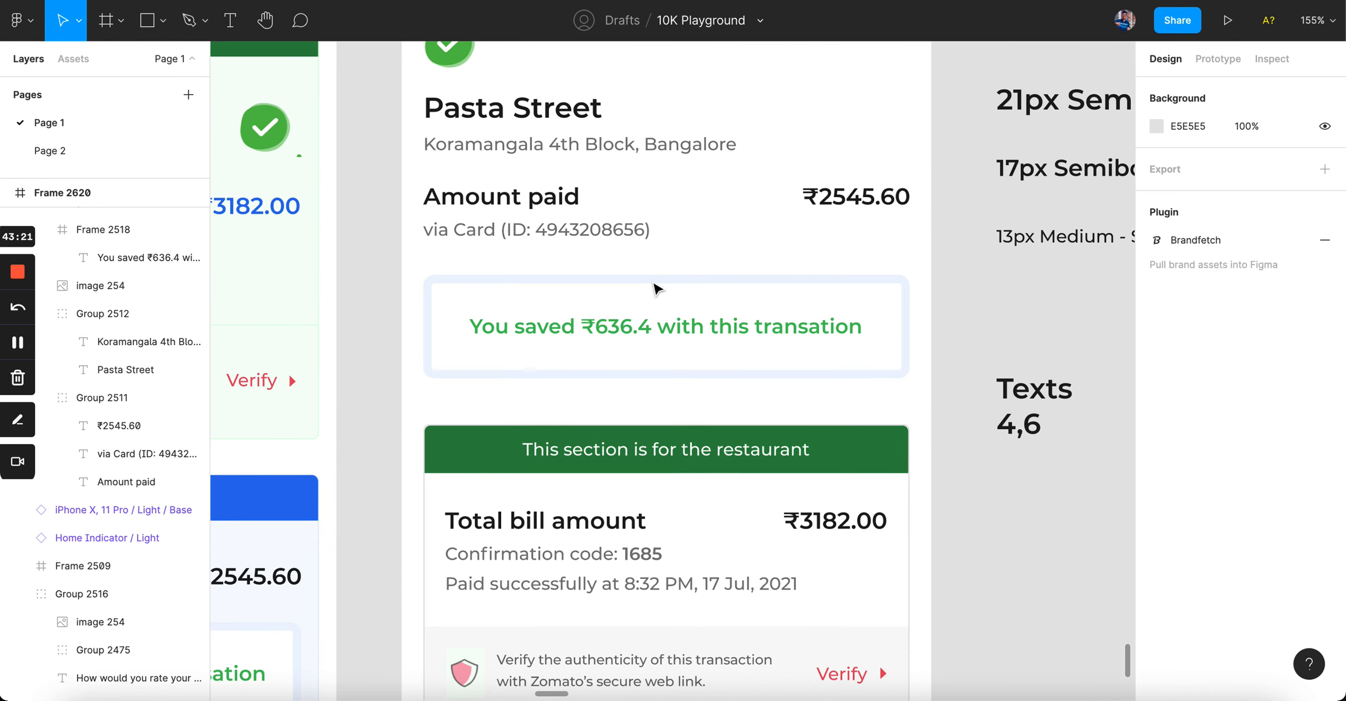
{"action": "left_click", "coordinate": [655, 288]}
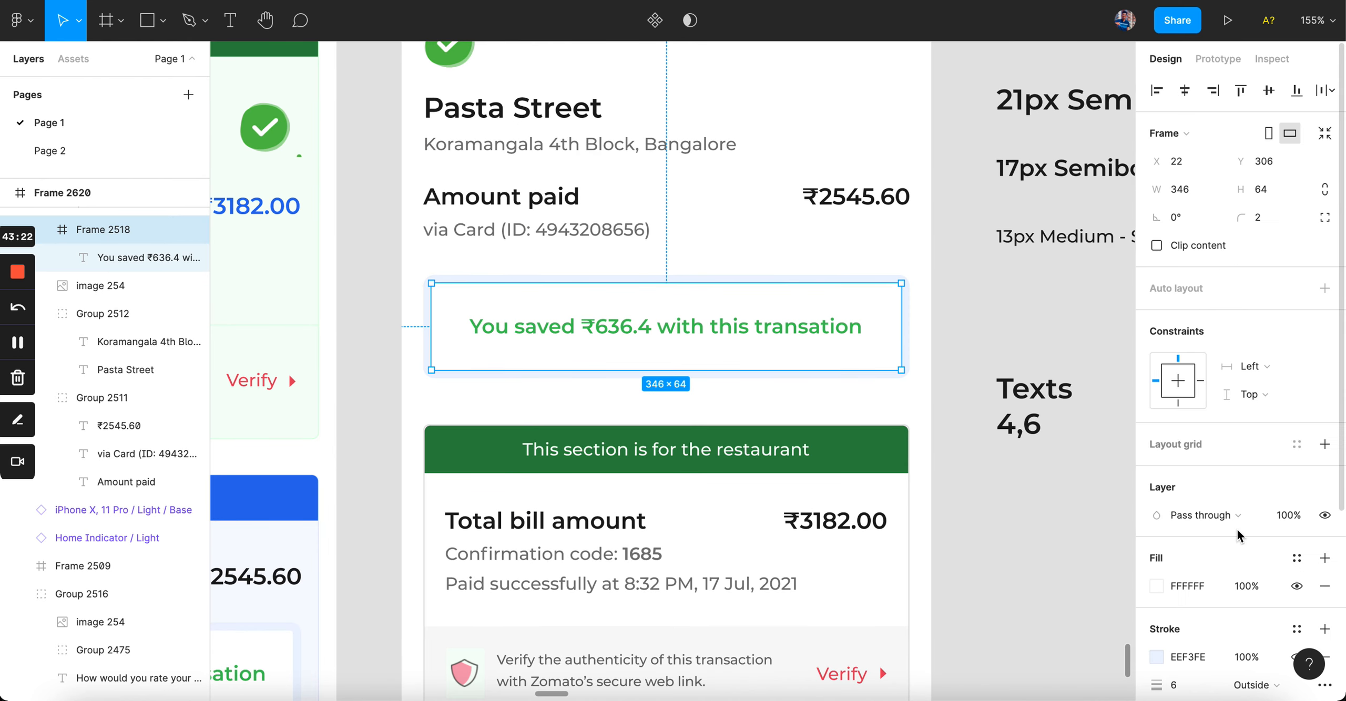
{"action": "left_click", "coordinate": [1325, 659]}
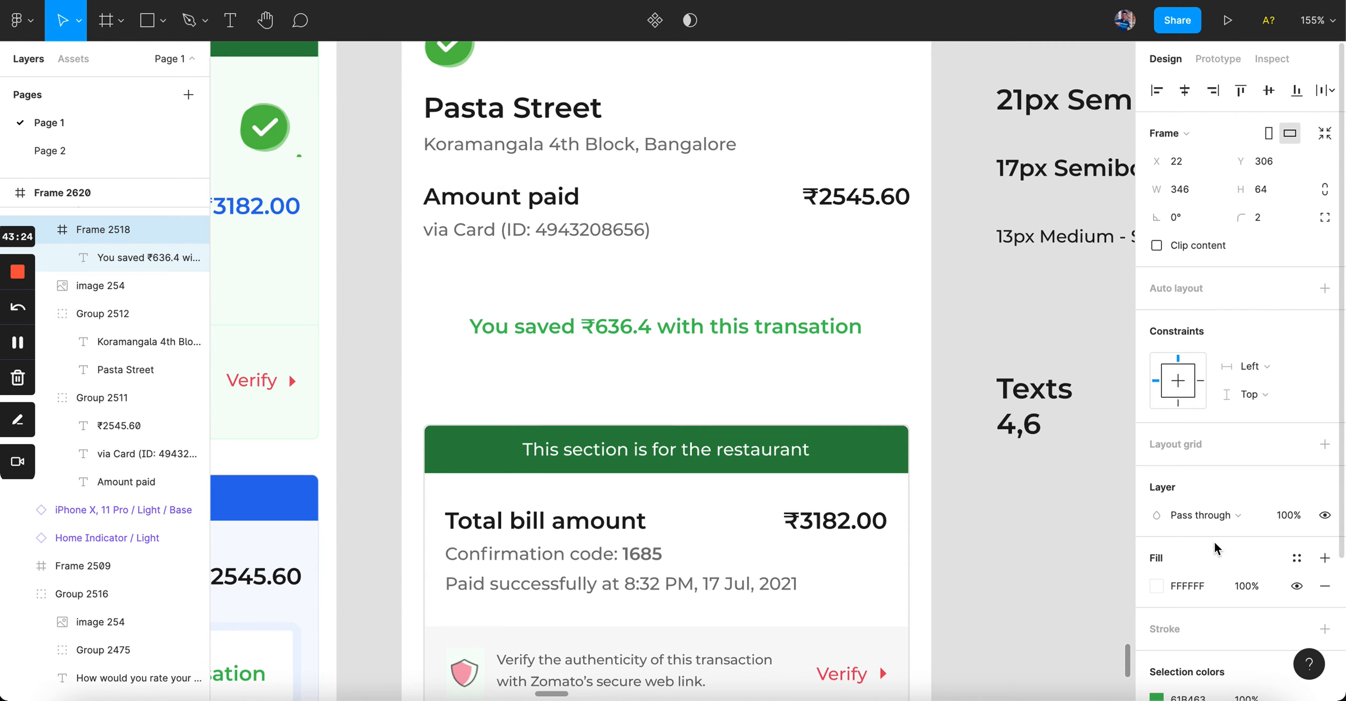
{"action": "left_click", "coordinate": [1298, 556]}
{"action": "left_click", "coordinate": [1324, 555]}
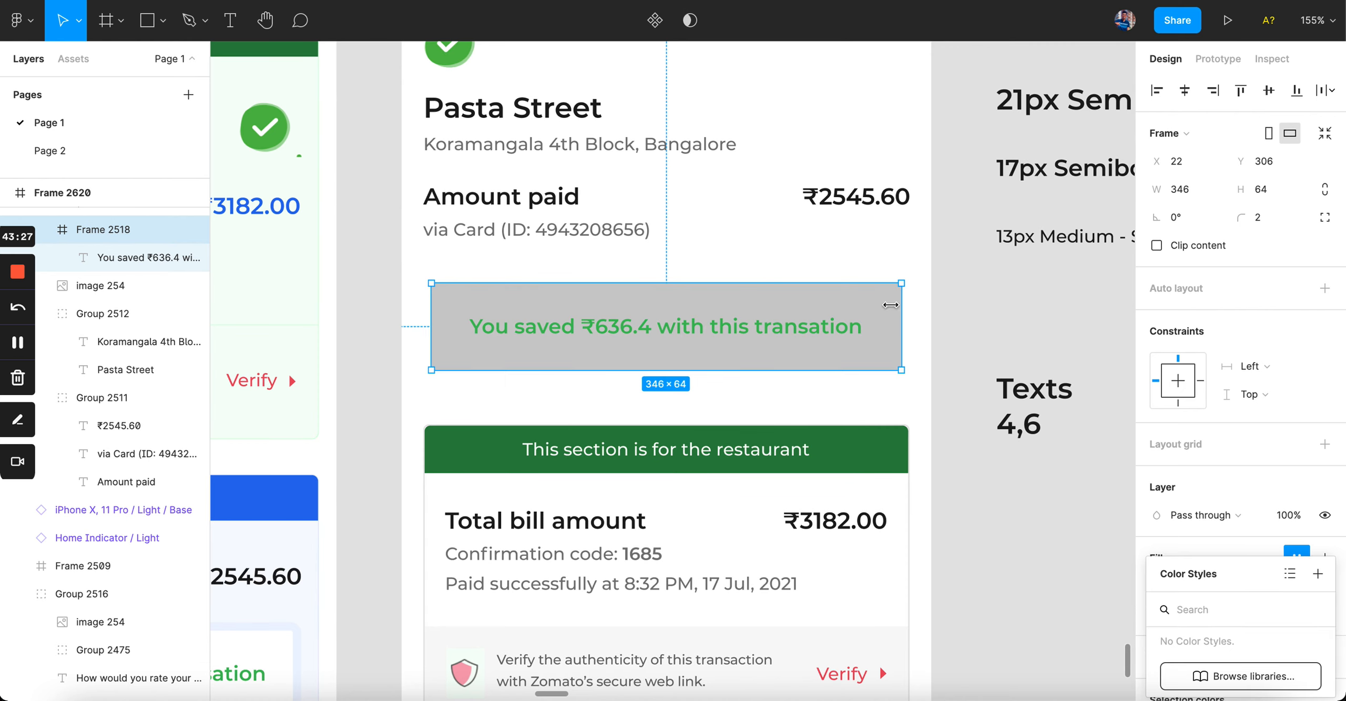
{"action": "scroll", "coordinate": [534, 255], "scroll_direction": "left", "scroll_amount": 3}
{"action": "key", "text": "i"}
{"action": "left_click", "coordinate": [469, 284]}
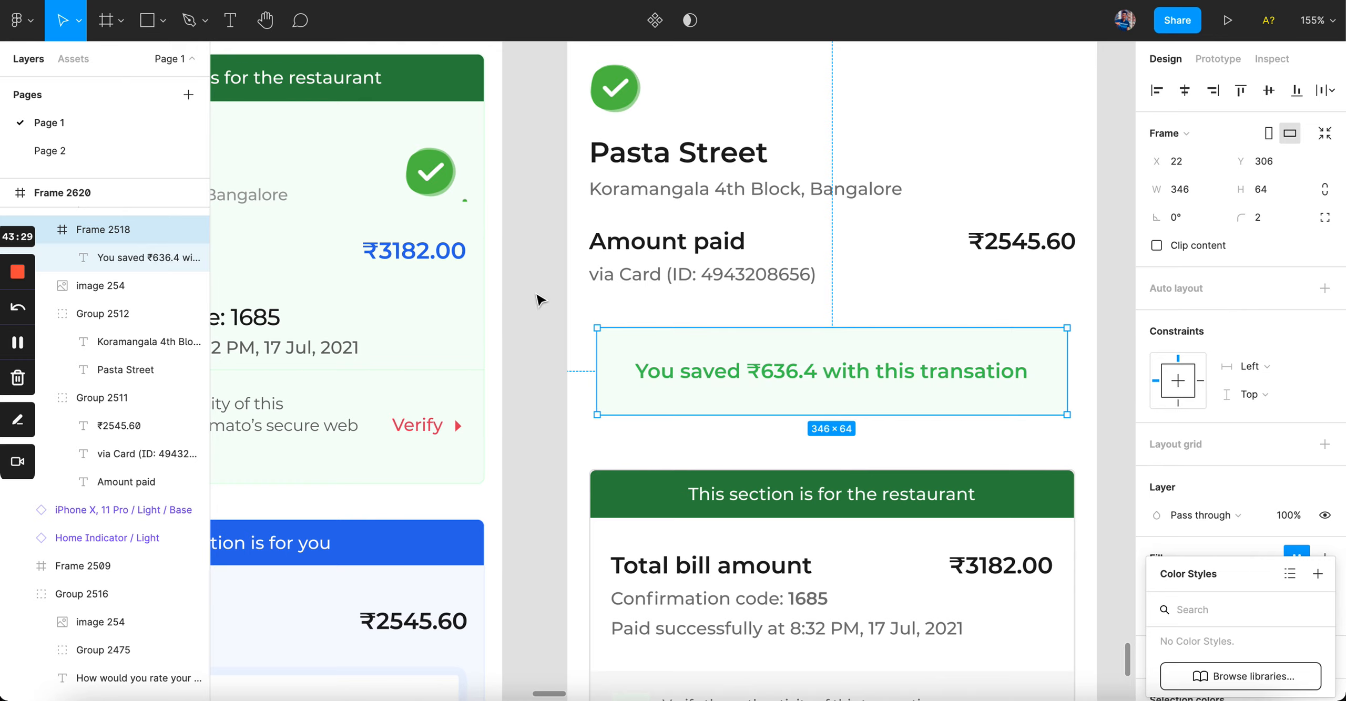
{"action": "left_click", "coordinate": [539, 295]}
Step: Move the savings box to X 16, widen it to 356 px, and centre its text
{"action": "scroll", "coordinate": [539, 295], "scroll_direction": "down", "scroll_amount": 4}
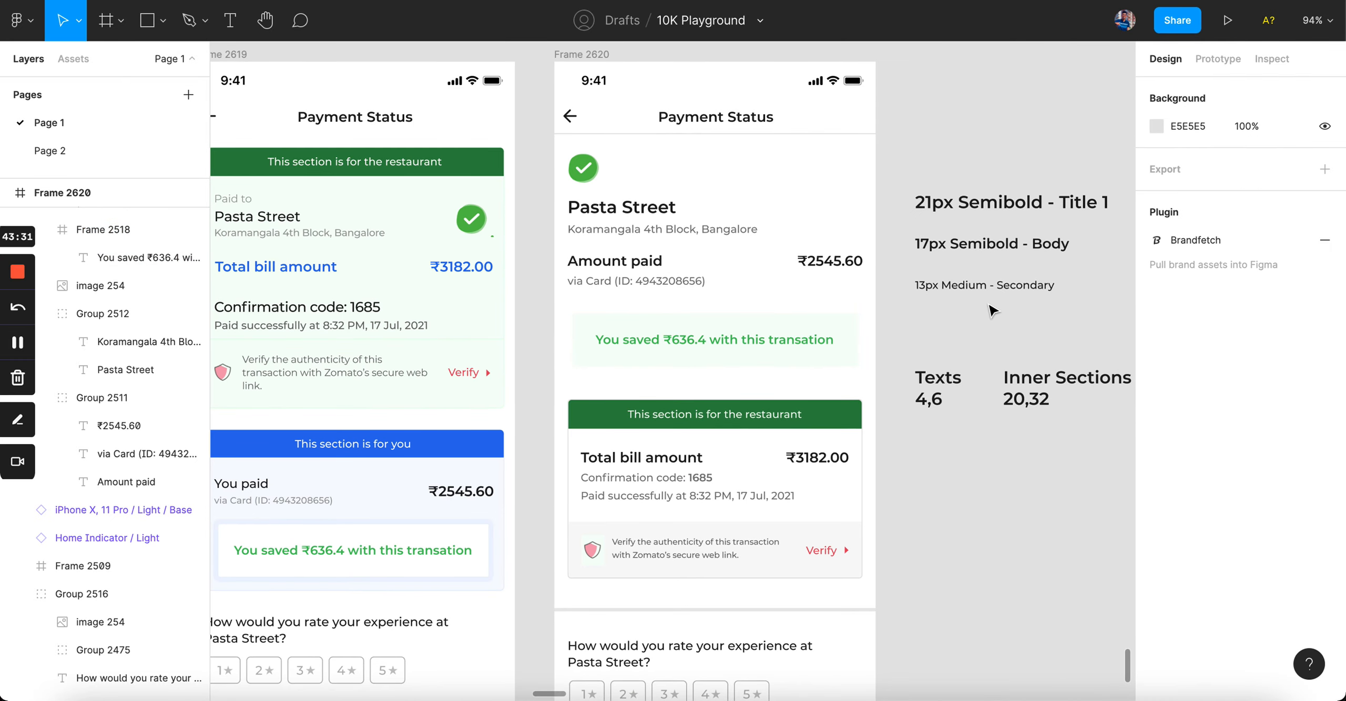
{"action": "scroll", "coordinate": [640, 338], "scroll_direction": "up", "scroll_amount": 5}
{"action": "left_click", "coordinate": [558, 332]}
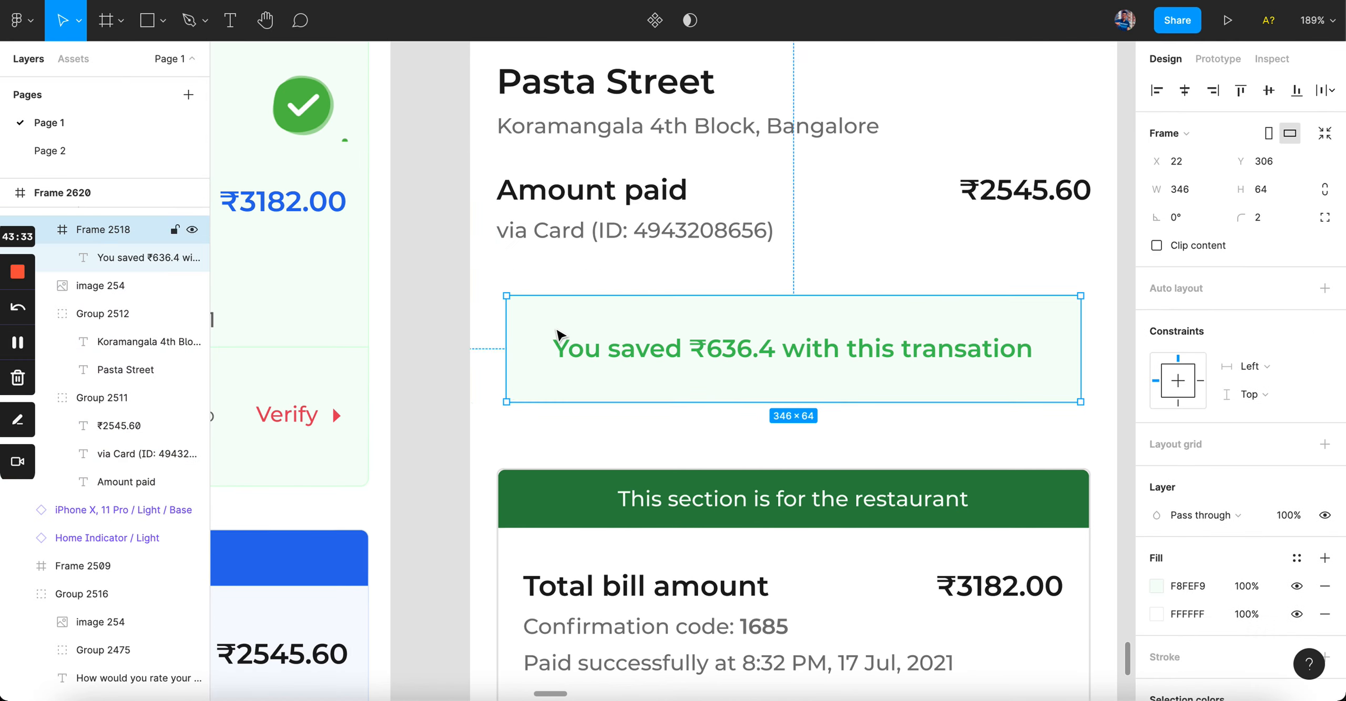
{"action": "key", "text": "Left"}
{"action": "key", "text": "Left"}
{"action": "key", "text": "Left"}
{"action": "key", "text": "Left"}
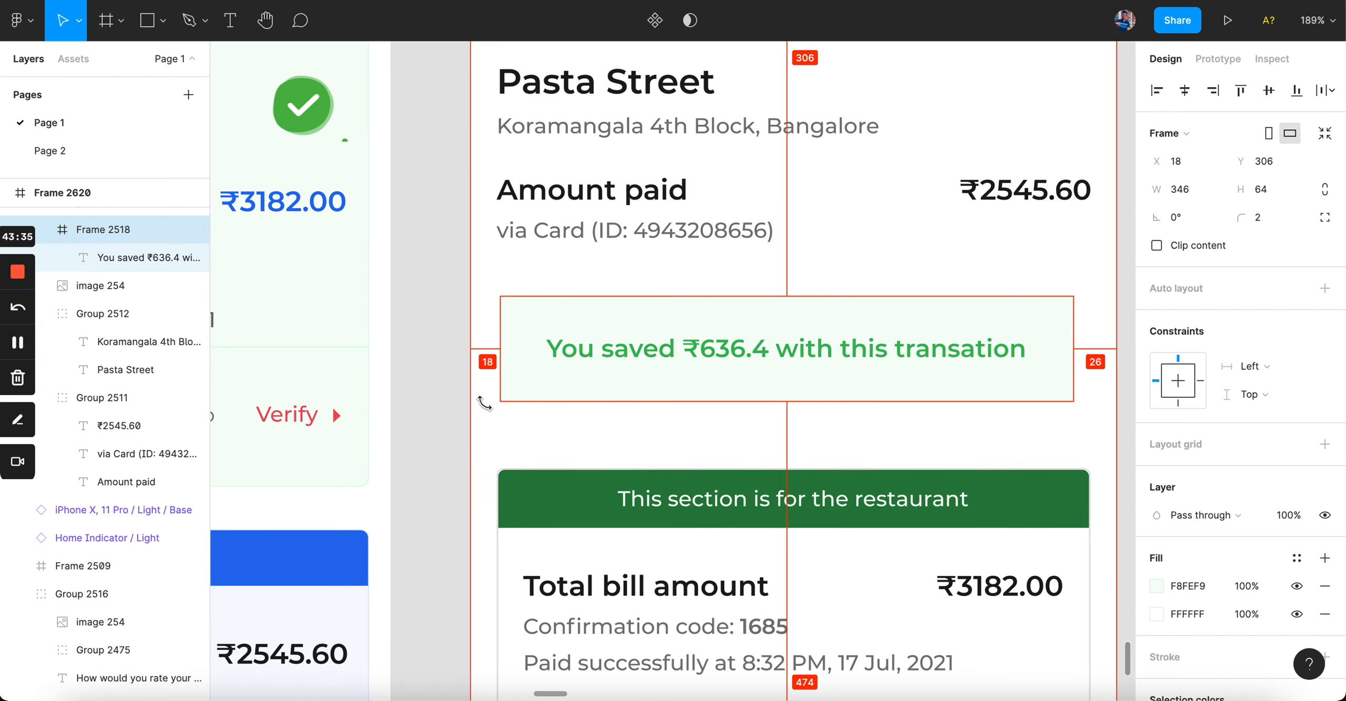
{"action": "key", "text": "Left"}
{"action": "key", "text": "Left"}
{"action": "key", "text": "super+shift+Right"}
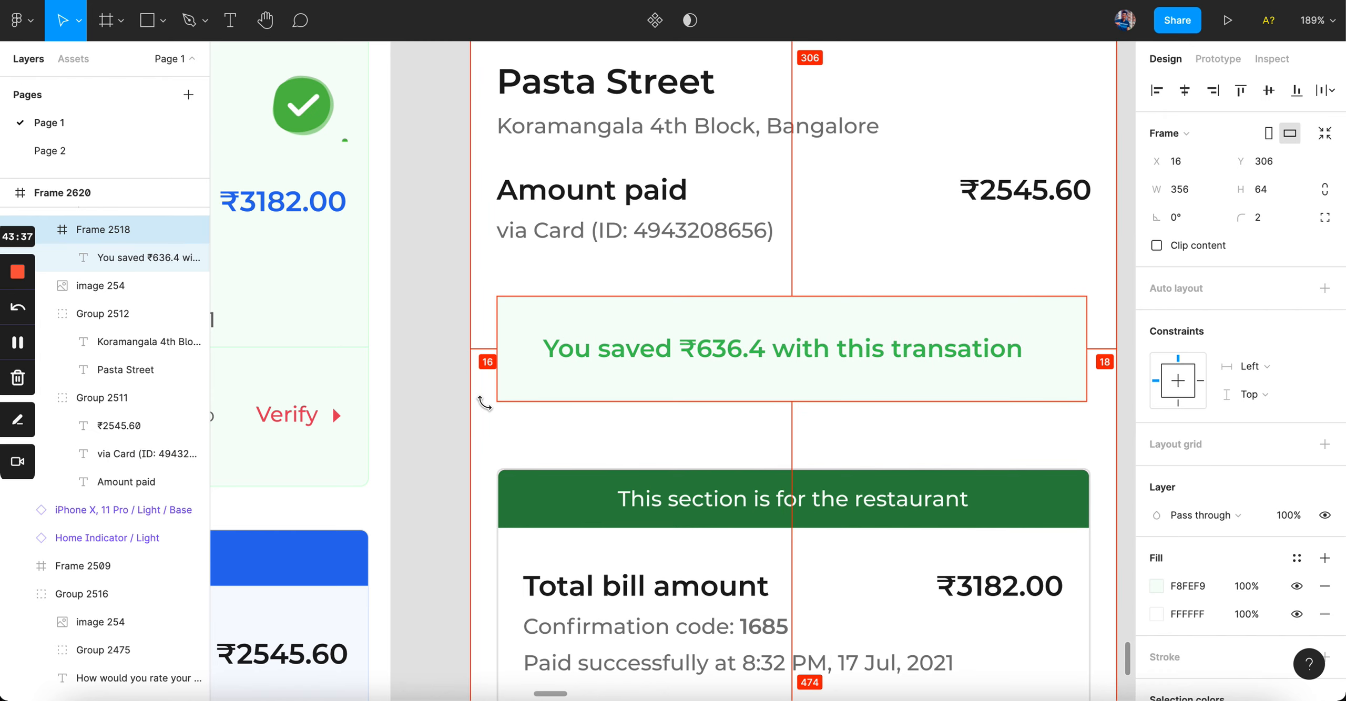
{"action": "key", "text": "Return"}
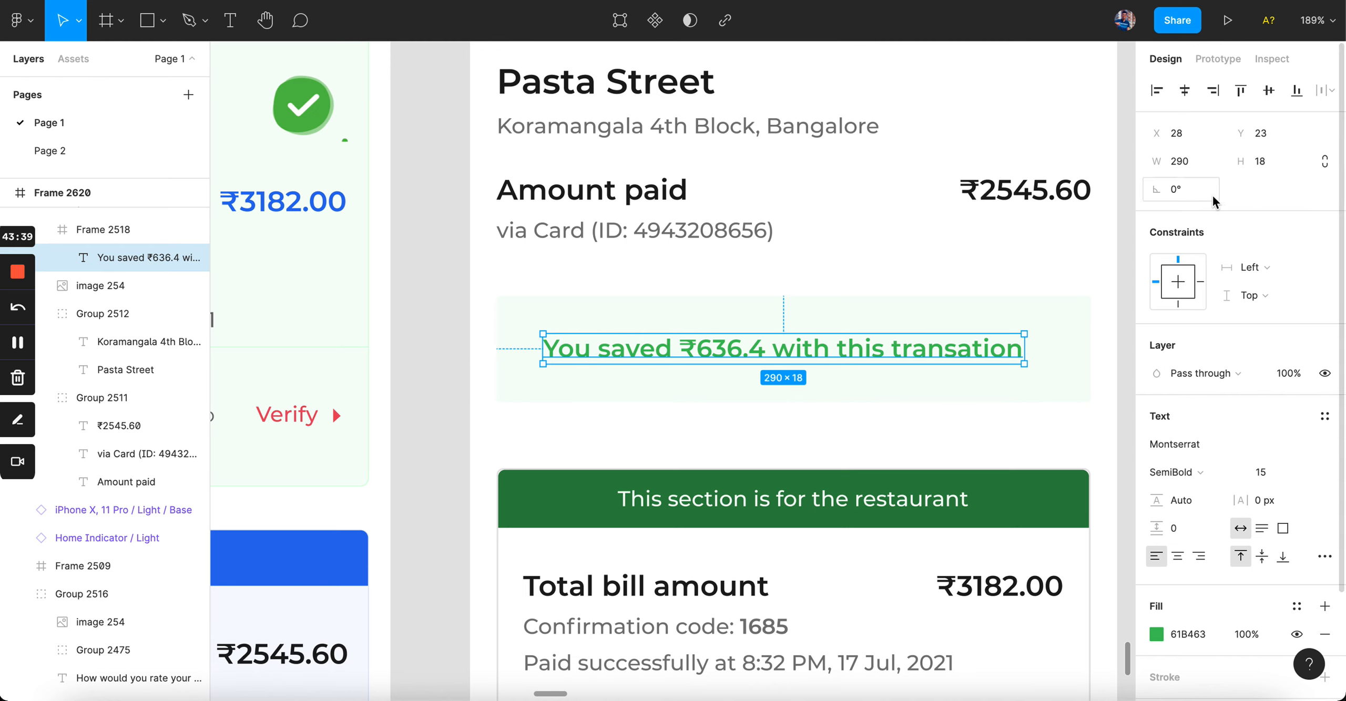
{"action": "left_click", "coordinate": [1185, 90]}
{"action": "left_click", "coordinate": [965, 444]}
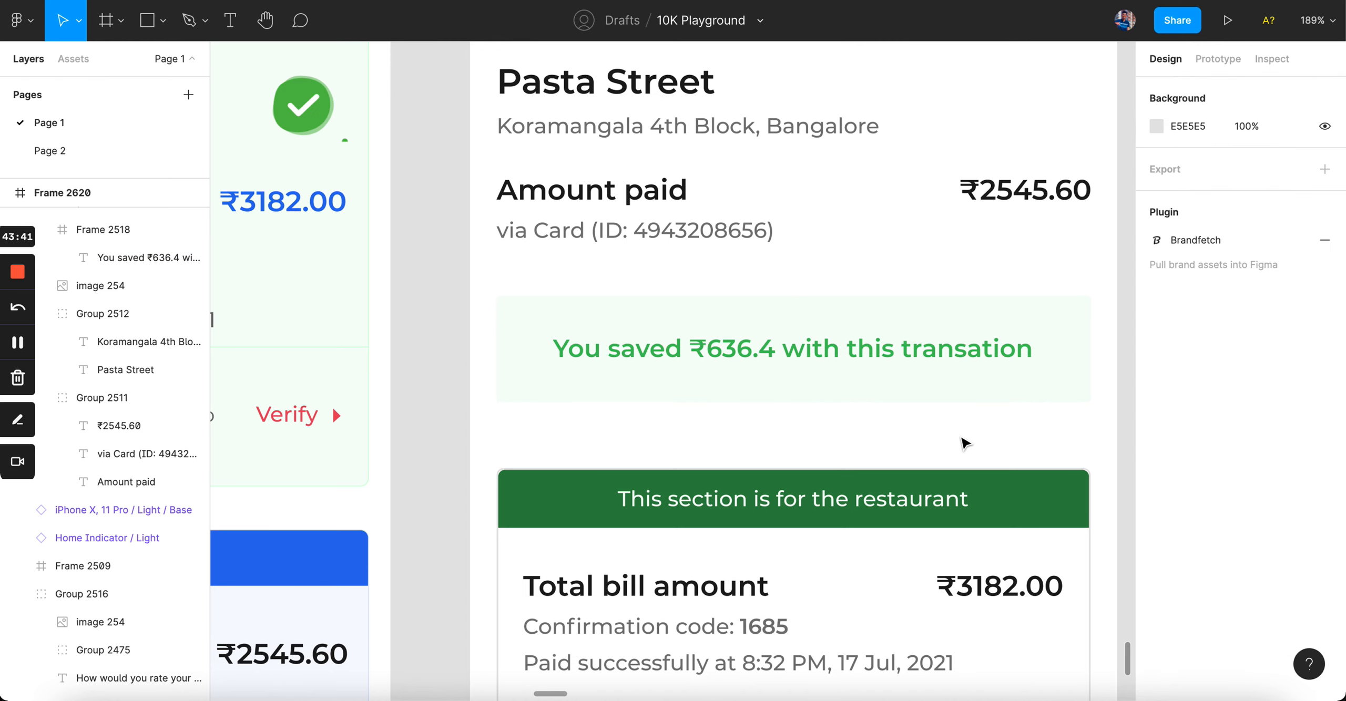
Step: Check the savings box spacing and ungroup the top content layers
{"action": "scroll", "coordinate": [965, 444], "scroll_direction": "down", "scroll_amount": 5}
{"action": "scroll", "coordinate": [631, 417], "scroll_direction": "up", "scroll_amount": 5}
{"action": "left_click", "coordinate": [631, 417]}
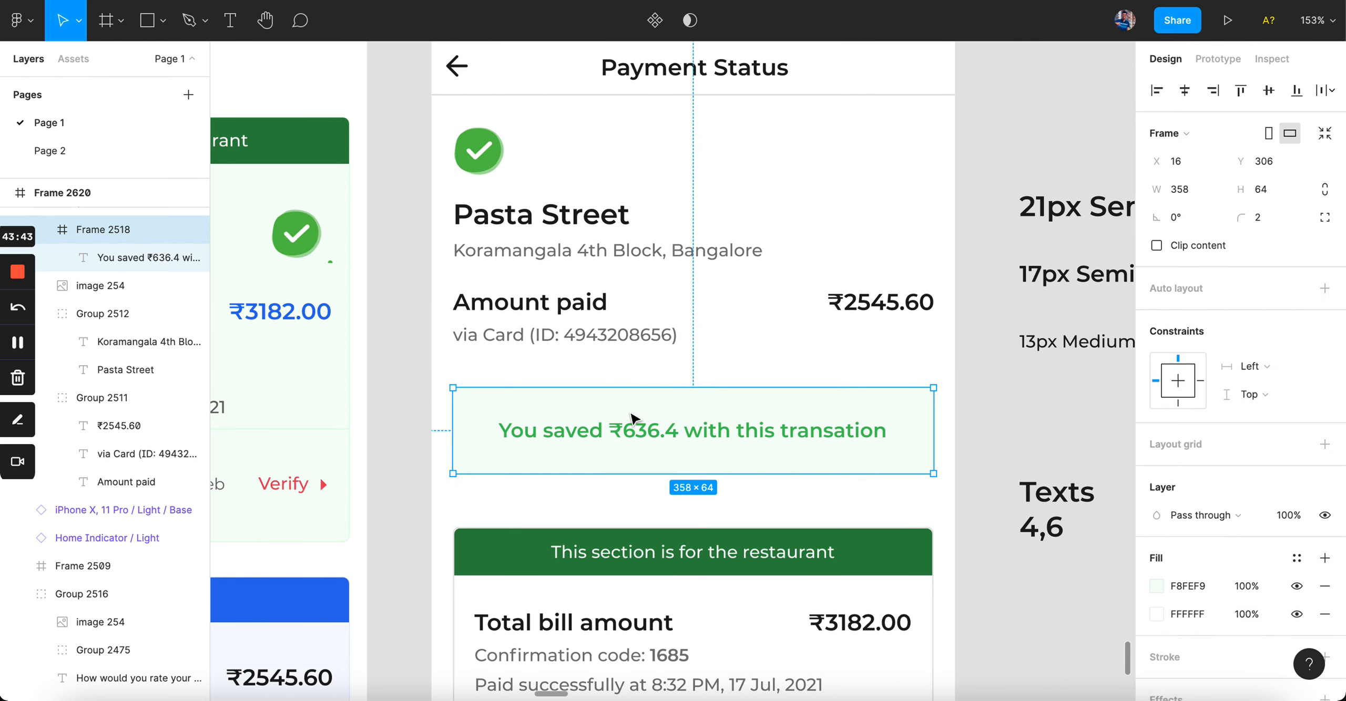
{"action": "left_click", "coordinate": [581, 336]}
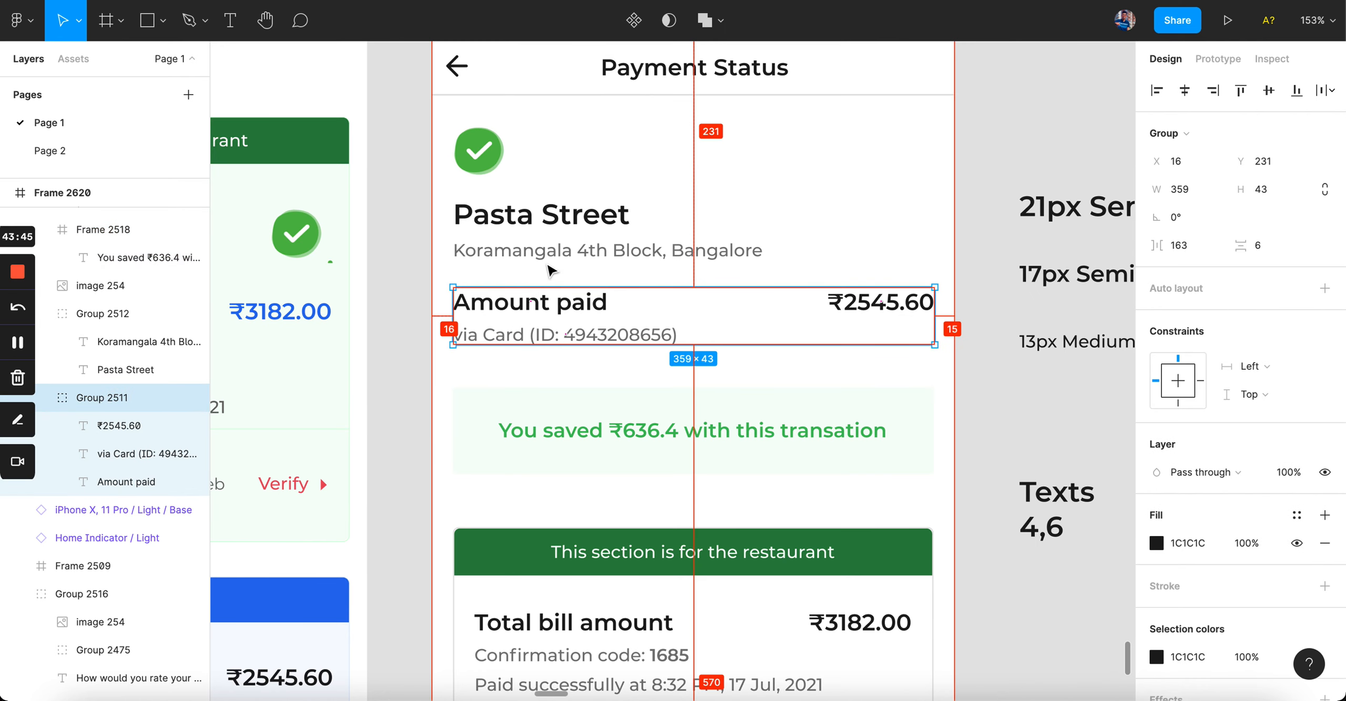
{"action": "left_click", "coordinate": [585, 427]}
{"action": "scroll", "coordinate": [585, 426], "scroll_direction": "down", "scroll_amount": 5}
{"action": "left_click", "coordinate": [469, 393]}
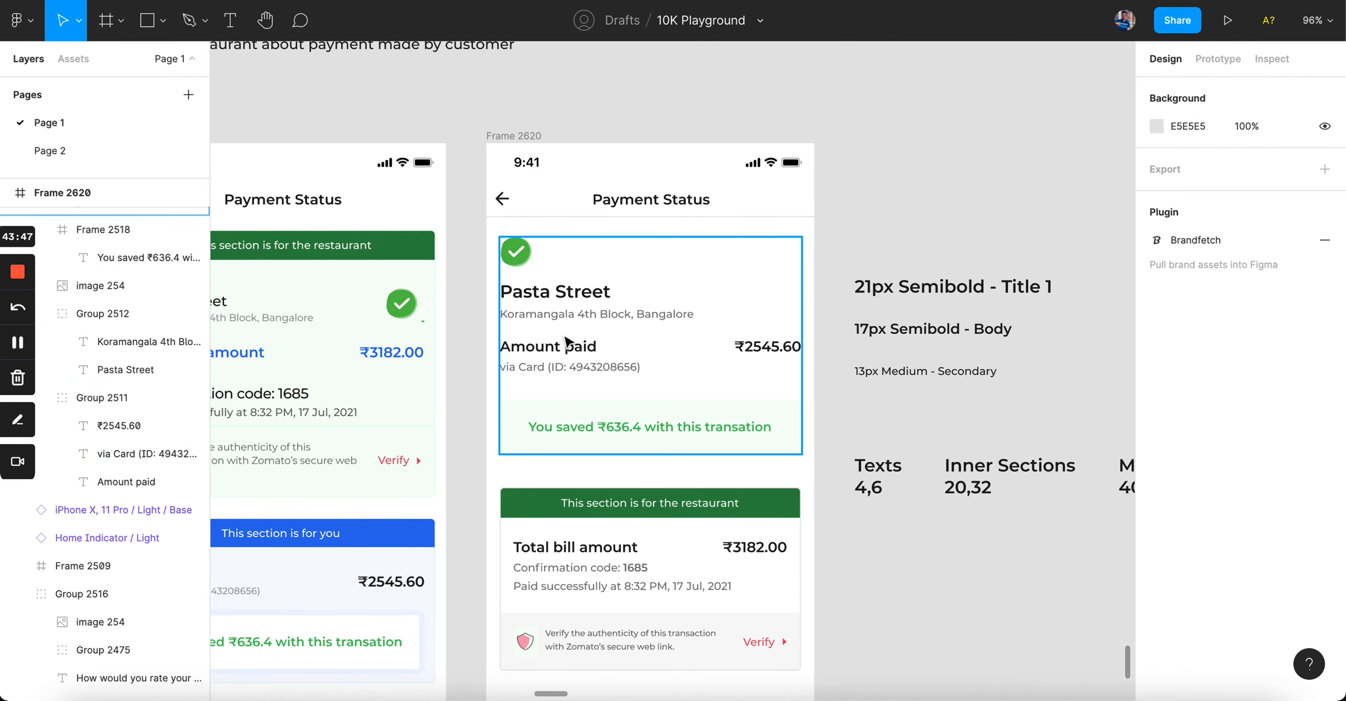
{"action": "left_click", "coordinate": [571, 427]}
{"action": "key", "text": "super+shift+g"}
{"action": "left_click", "coordinate": [485, 416]}
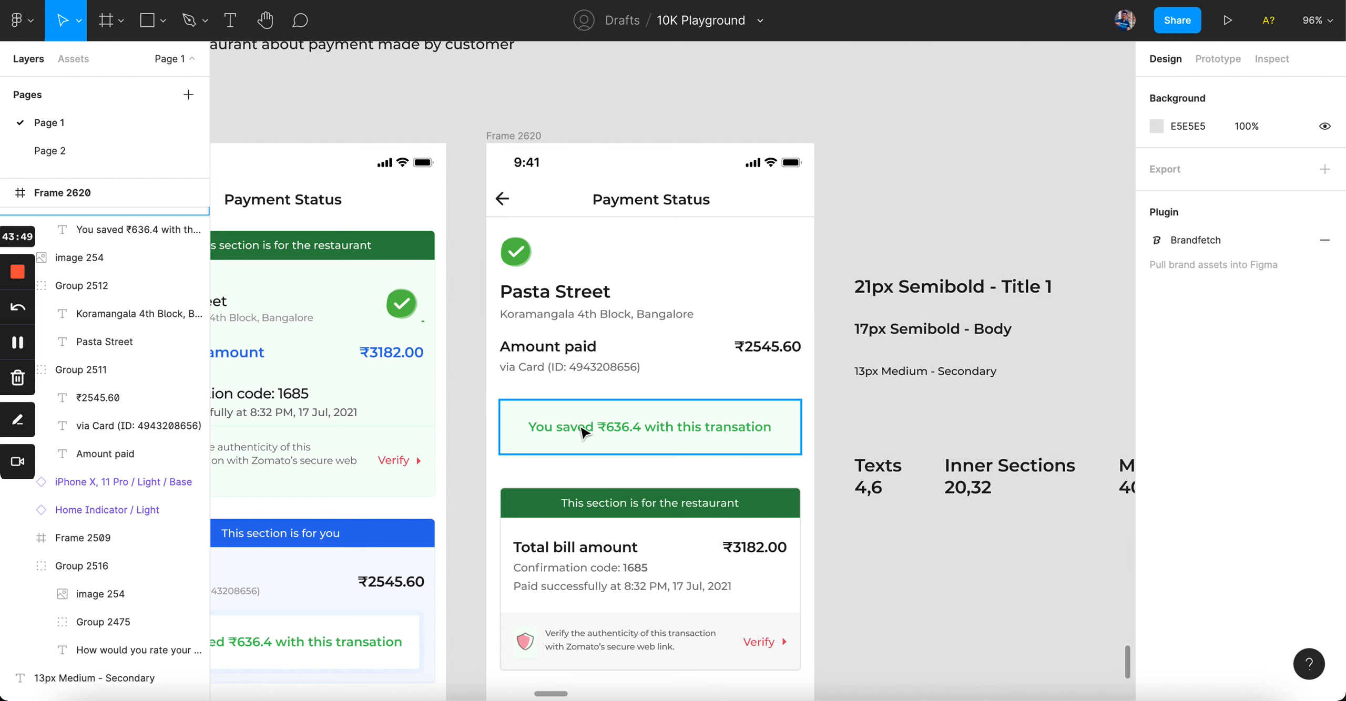
Step: Nudge the savings box (Frame 2518) up closer to the Amount paid group
{"action": "left_click", "coordinate": [601, 433]}
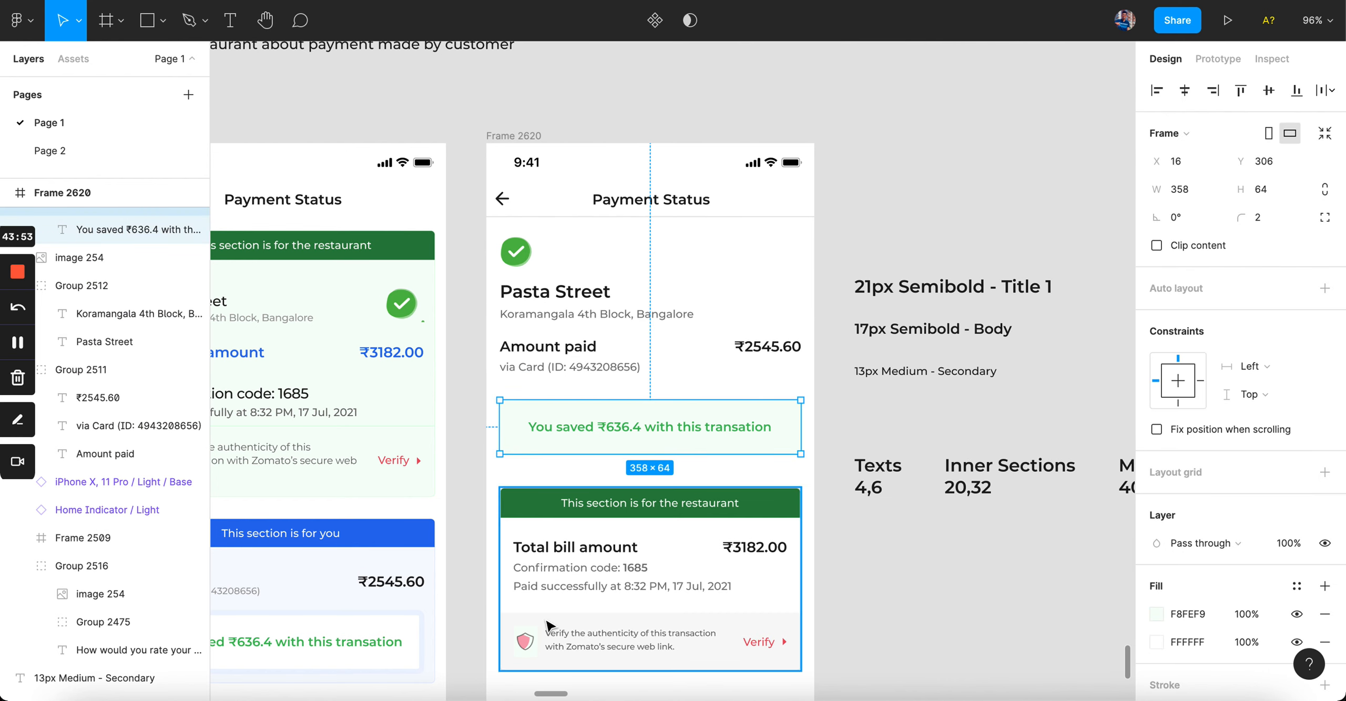
{"action": "key", "text": "Up"}
{"action": "key", "text": "Up"}
{"action": "key", "text": "Up"}
{"action": "key", "text": "Up"}
{"action": "key", "text": "Up"}
{"action": "key", "text": "Up"}
{"action": "key", "text": "Up"}
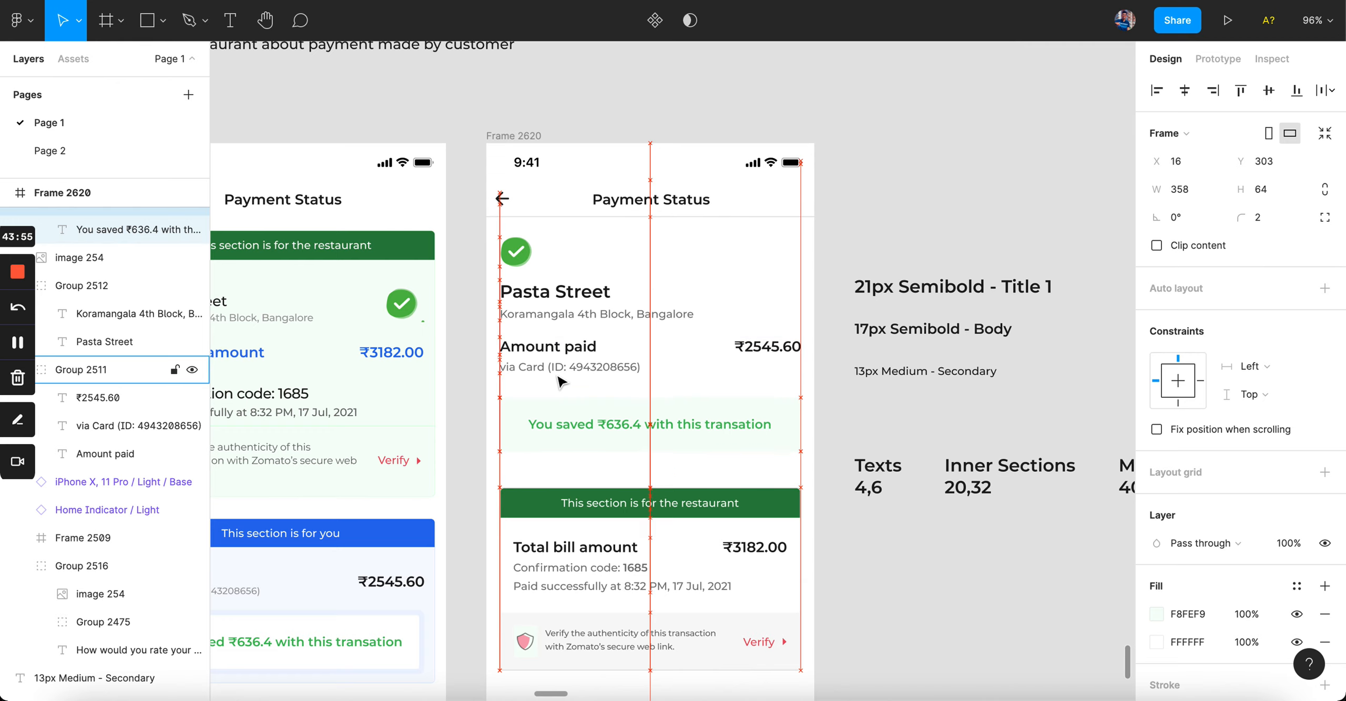
{"action": "key", "text": "alt"}
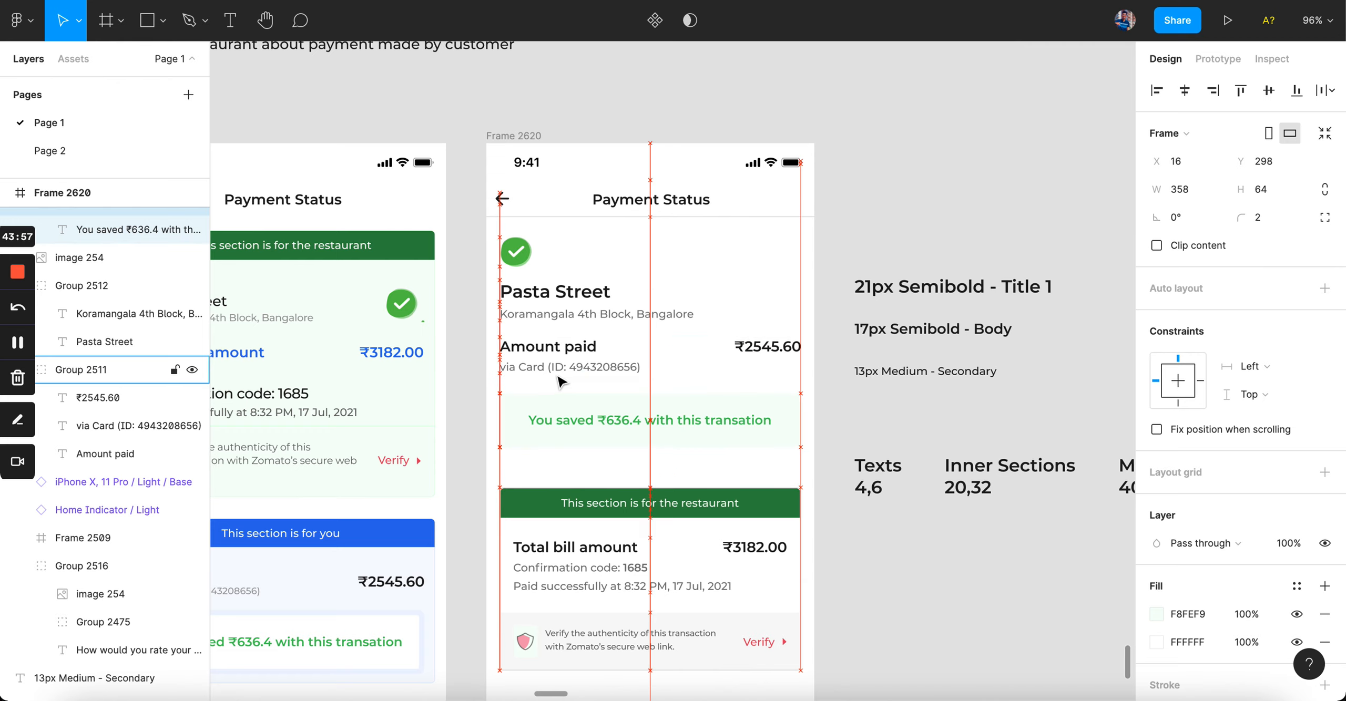
{"action": "left_click", "coordinate": [939, 424]}
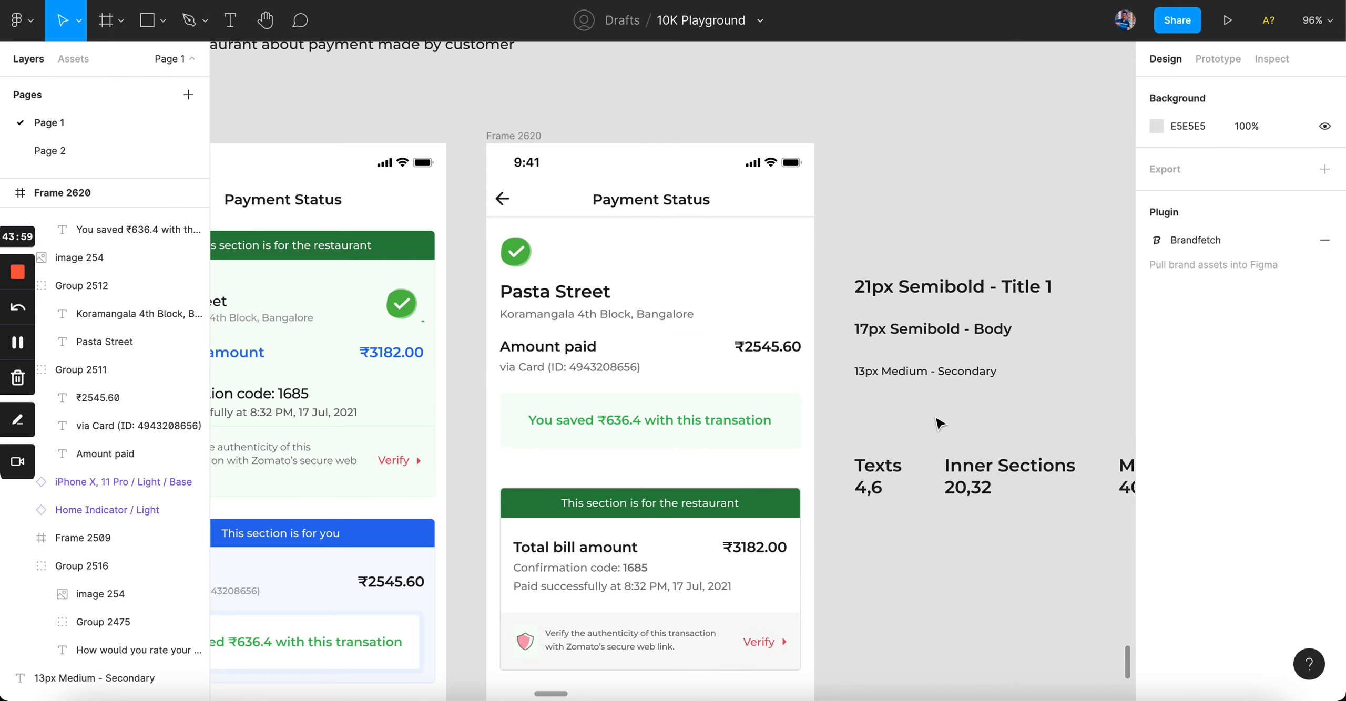
{"action": "left_click", "coordinate": [775, 420]}
{"action": "scroll", "coordinate": [685, 424], "scroll_direction": "up", "scroll_amount": 5}
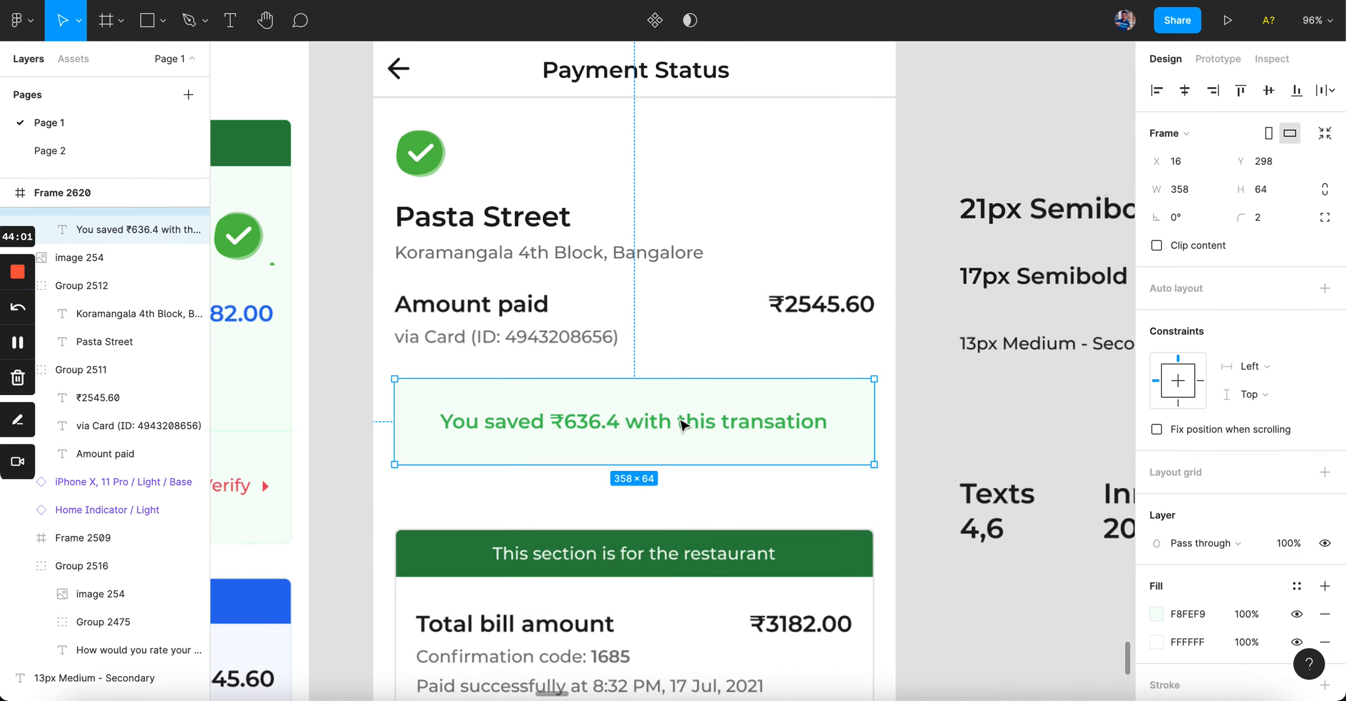
{"action": "left_click", "coordinate": [551, 342]}
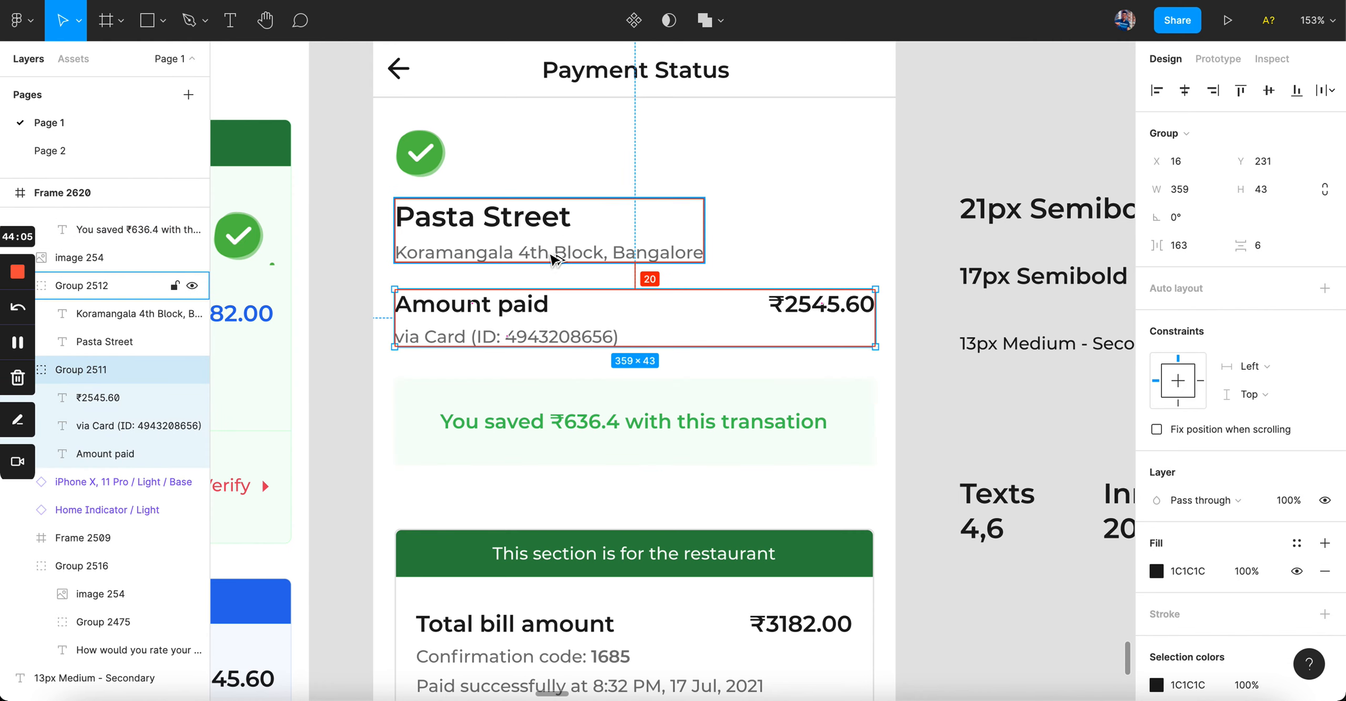
{"action": "left_click", "coordinate": [1015, 407]}
Step: Move the restaurant section and everything below up to a 40 px gap under the savings box
{"action": "scroll", "coordinate": [1016, 406], "scroll_direction": "down", "scroll_amount": 5}
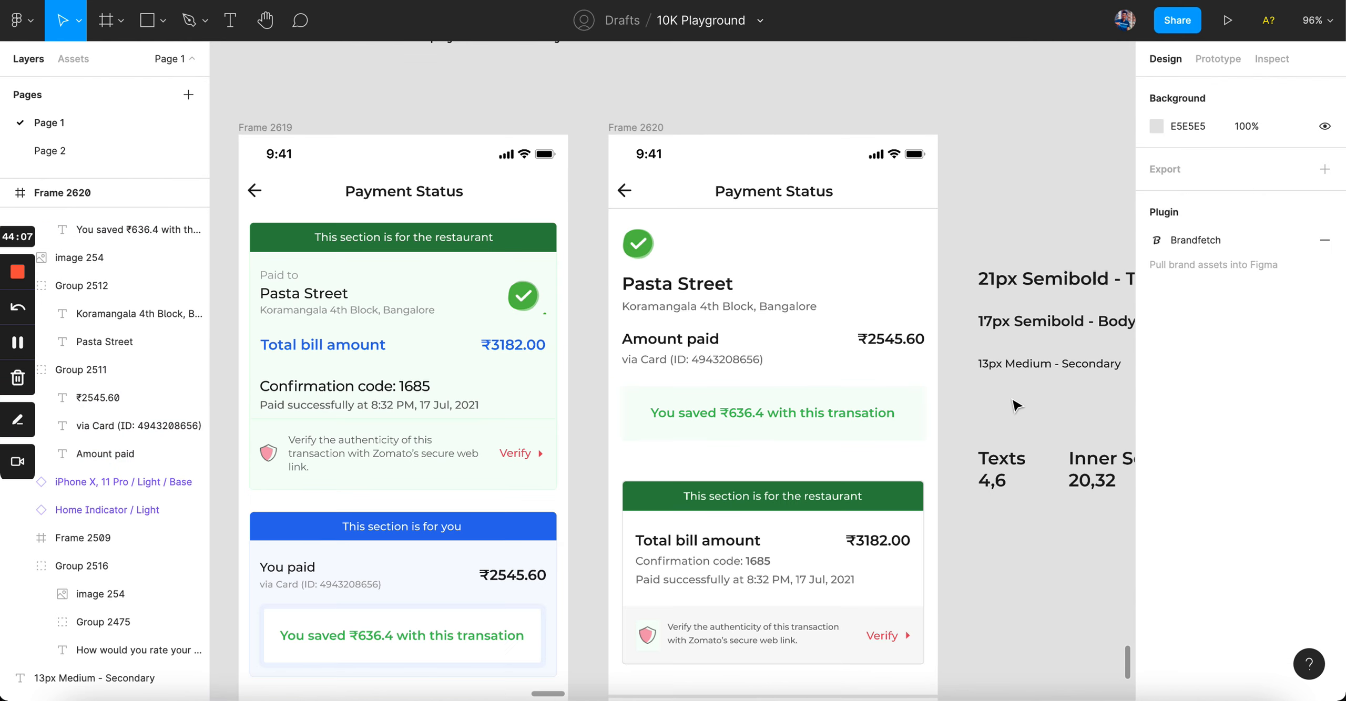
{"action": "scroll", "coordinate": [776, 402], "scroll_direction": "down", "scroll_amount": 3}
{"action": "left_click_drag", "start_coordinate": [775, 403], "coordinate": [947, 505]}
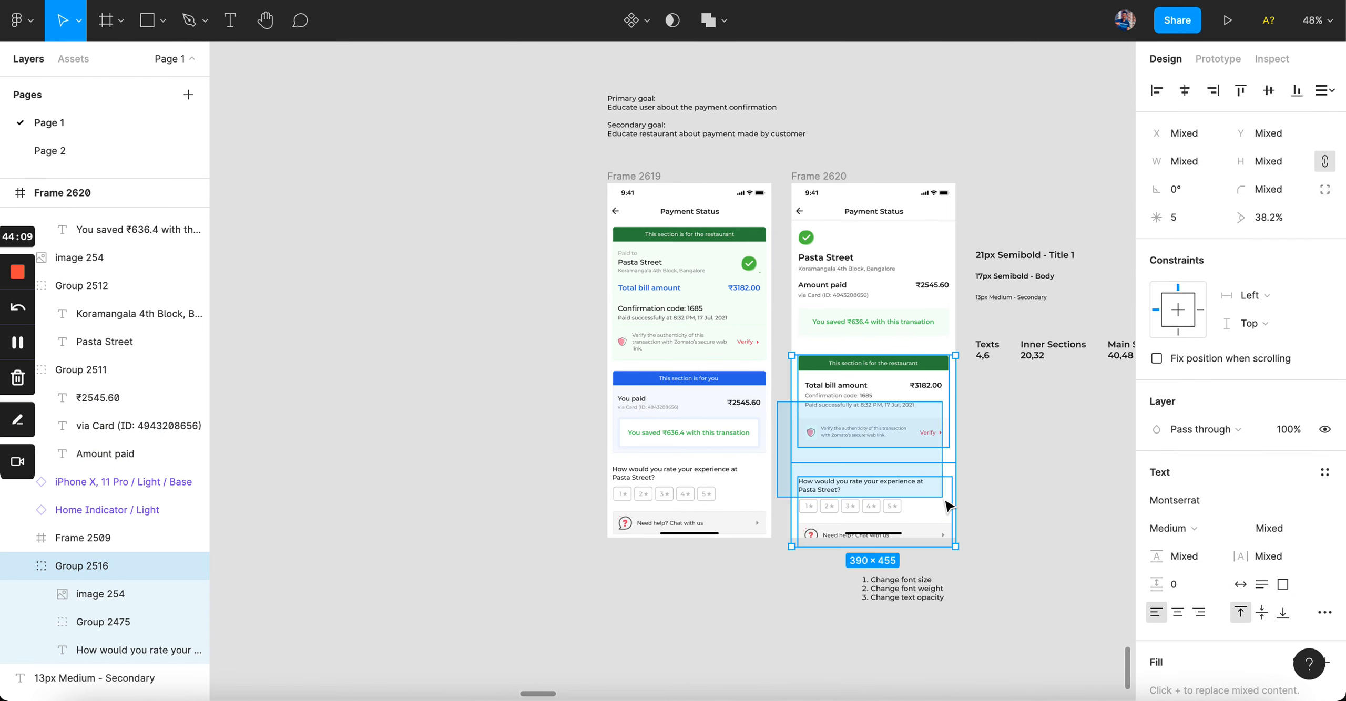
{"action": "scroll", "coordinate": [944, 499], "scroll_direction": "up", "scroll_amount": 3}
{"action": "scroll", "coordinate": [944, 499], "scroll_direction": "up", "scroll_amount": 2}
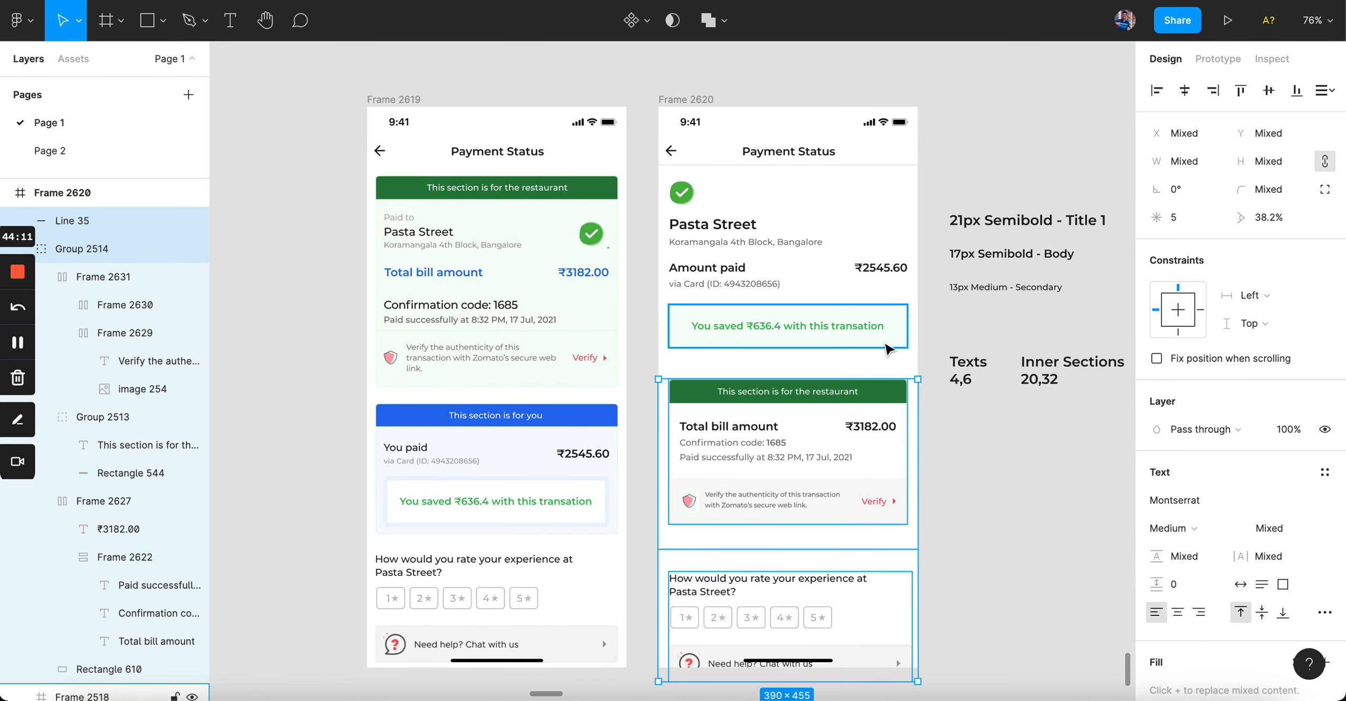
{"action": "key", "text": "Up"}
{"action": "key", "text": "Up"}
{"action": "key", "text": "Up"}
{"action": "key", "text": "Up"}
{"action": "key", "text": "alt"}
{"action": "key", "text": "Up"}
{"action": "key", "text": "Up"}
{"action": "key", "text": "Up"}
{"action": "key", "text": "Up"}
{"action": "key", "text": "alt"}
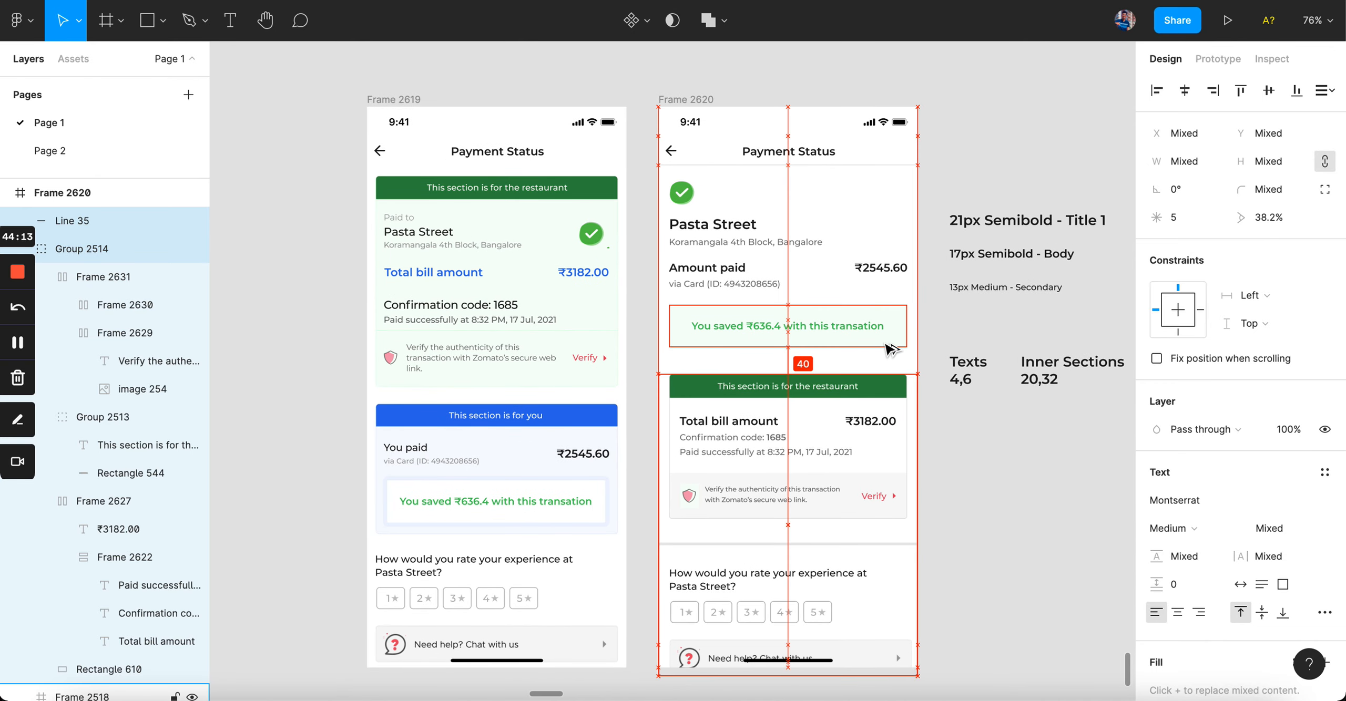
{"action": "left_click", "coordinate": [1006, 572]}
{"action": "scroll", "coordinate": [1006, 572], "scroll_direction": "right", "scroll_amount": 3}
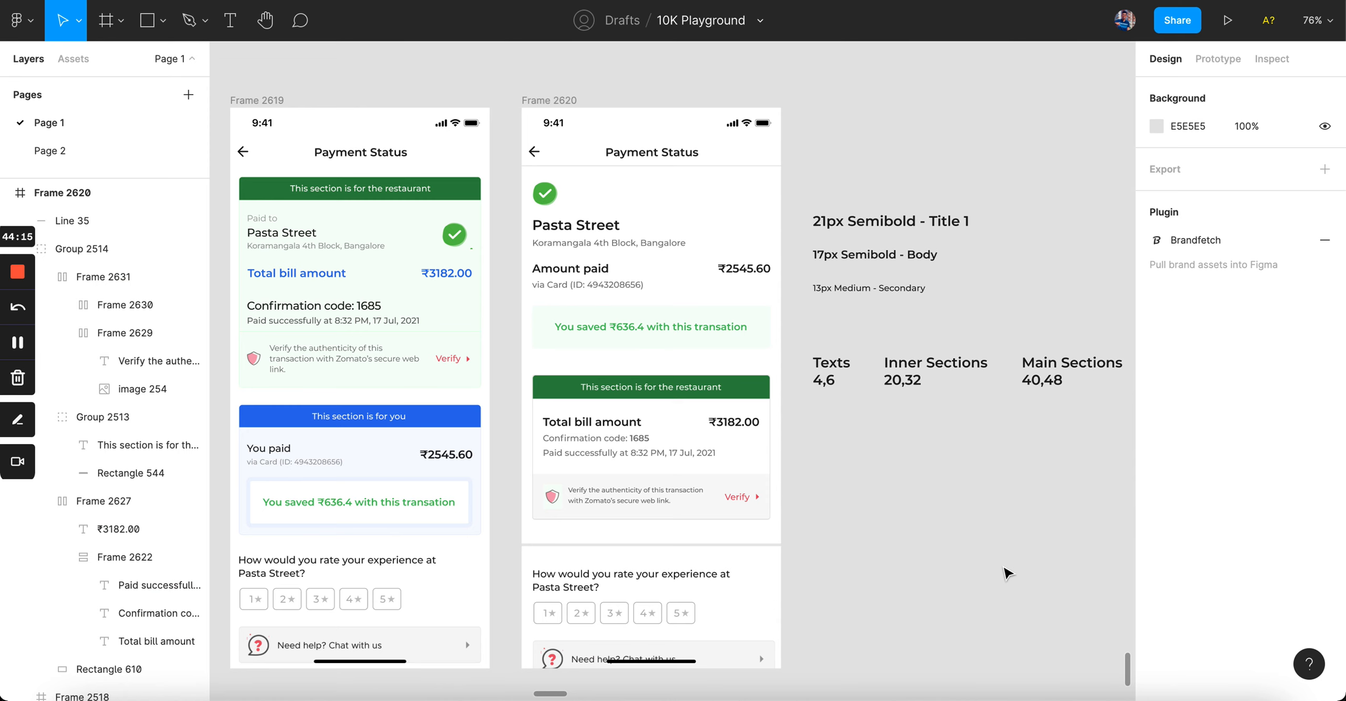
{"action": "scroll", "coordinate": [799, 365], "scroll_direction": "up", "scroll_amount": 3, "text": "ctrl"}
{"action": "left_click", "coordinate": [730, 288]}
Step: Add a 61B463 green outline to the savings box, sampled from its text, at 10% opacity
{"action": "scroll", "coordinate": [1223, 520], "scroll_direction": "down", "scroll_amount": 5}
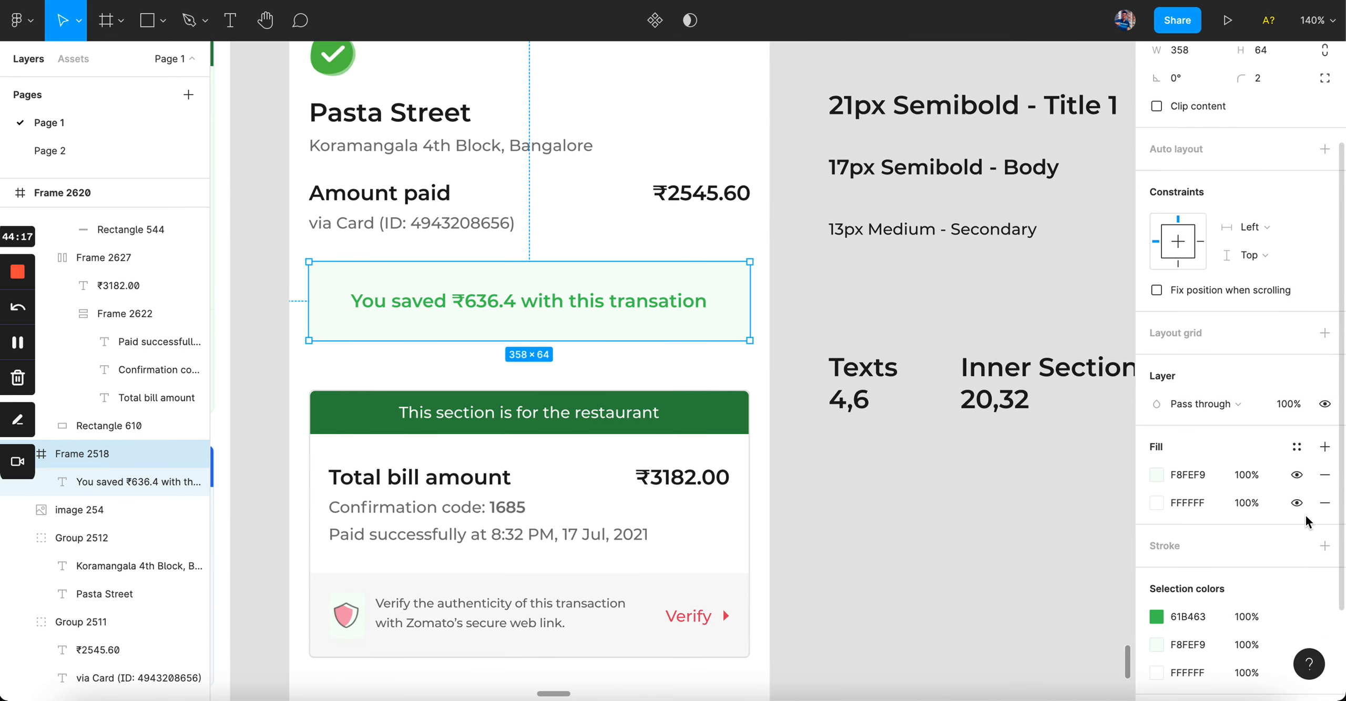
{"action": "left_click", "coordinate": [1326, 545]}
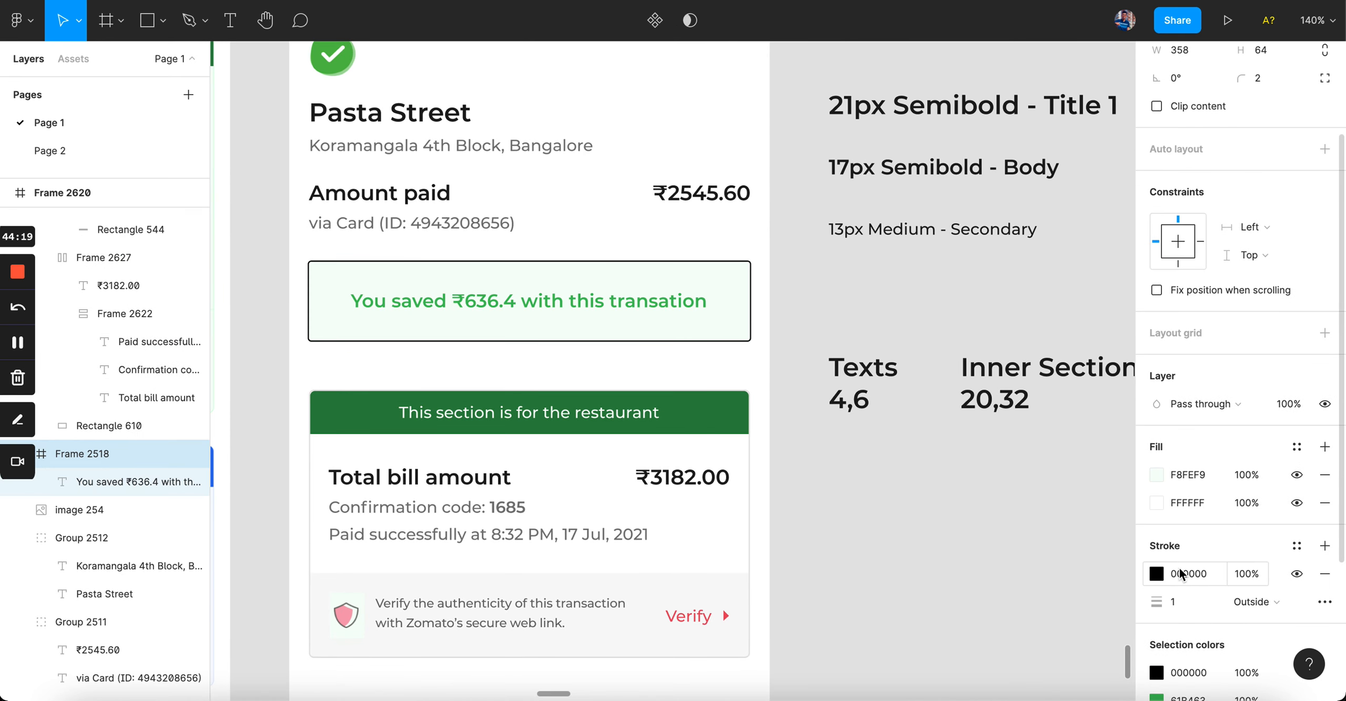
{"action": "left_click", "coordinate": [1157, 574]}
{"action": "left_click", "coordinate": [950, 505]}
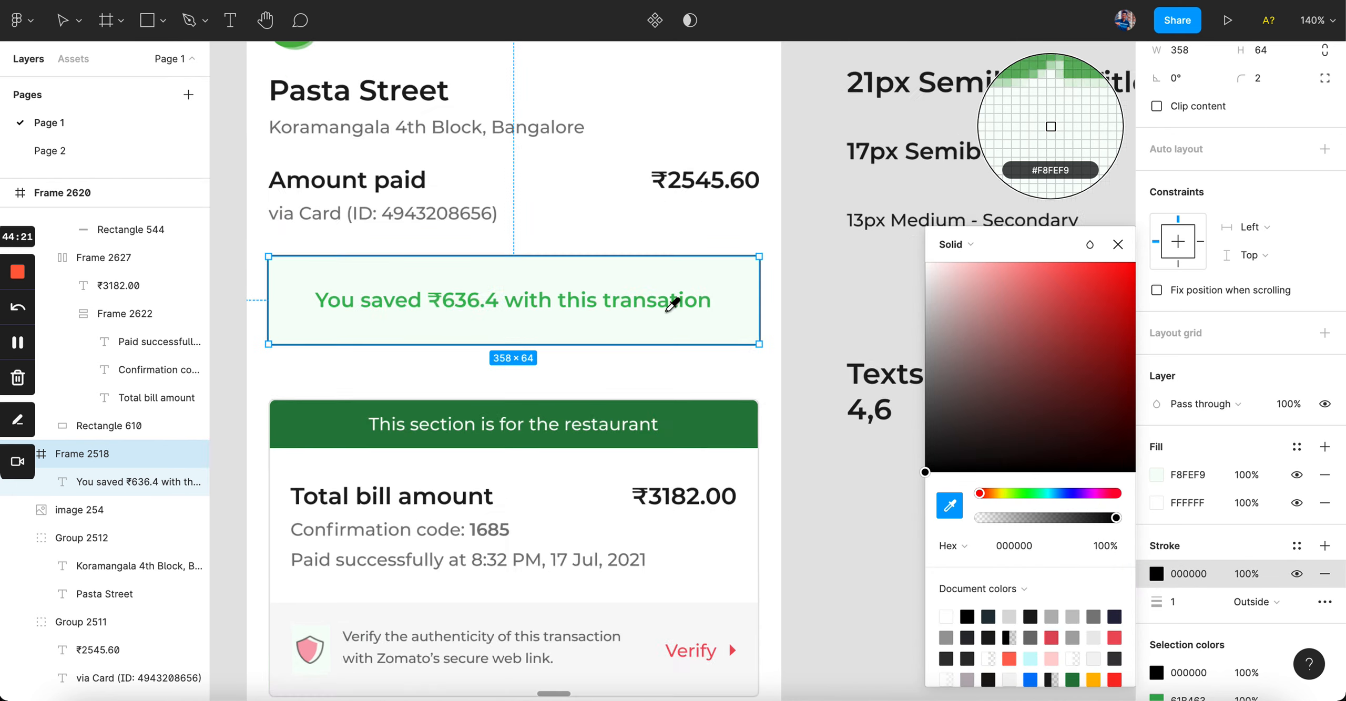
{"action": "scroll", "coordinate": [683, 295], "scroll_direction": "up", "scroll_amount": 5}
{"action": "left_click", "coordinate": [693, 279]}
{"action": "scroll", "coordinate": [693, 279], "scroll_direction": "down", "scroll_amount": 5}
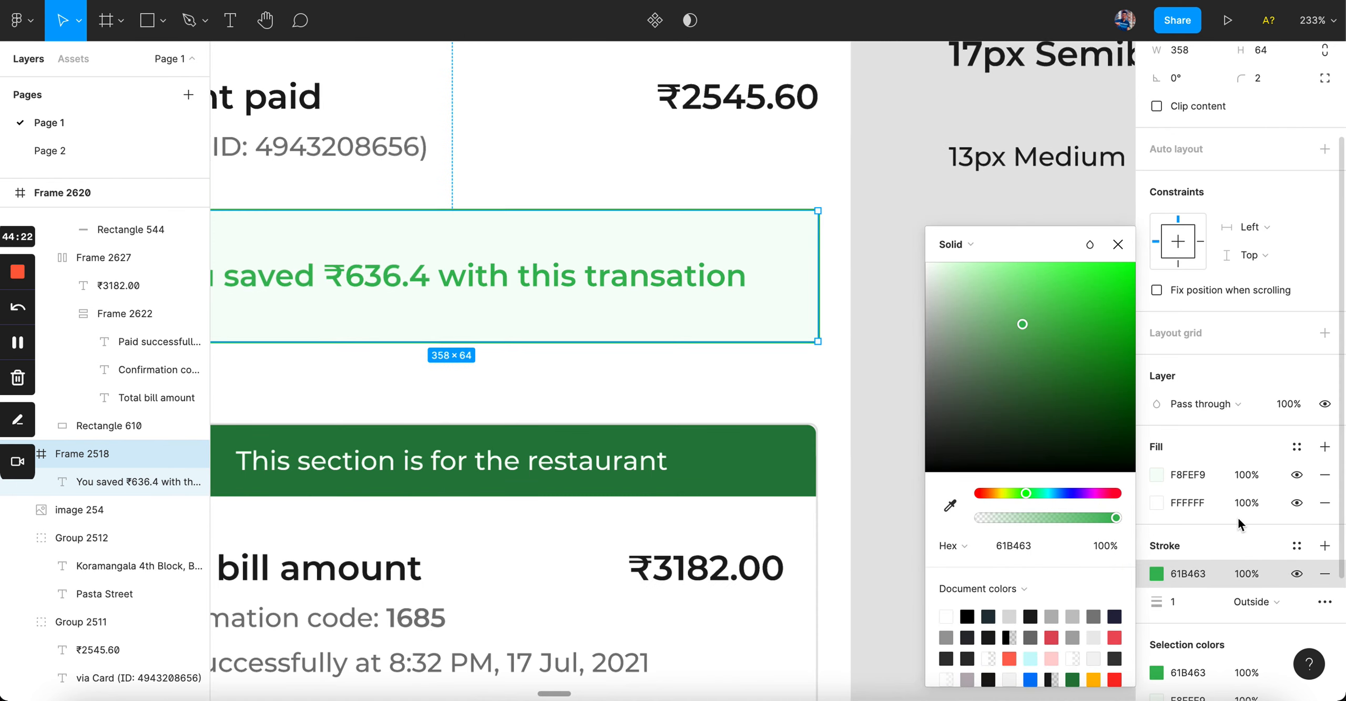
{"action": "left_click", "coordinate": [1258, 573]}
{"action": "type", "text": "10"}
{"action": "left_click", "coordinate": [937, 214]}
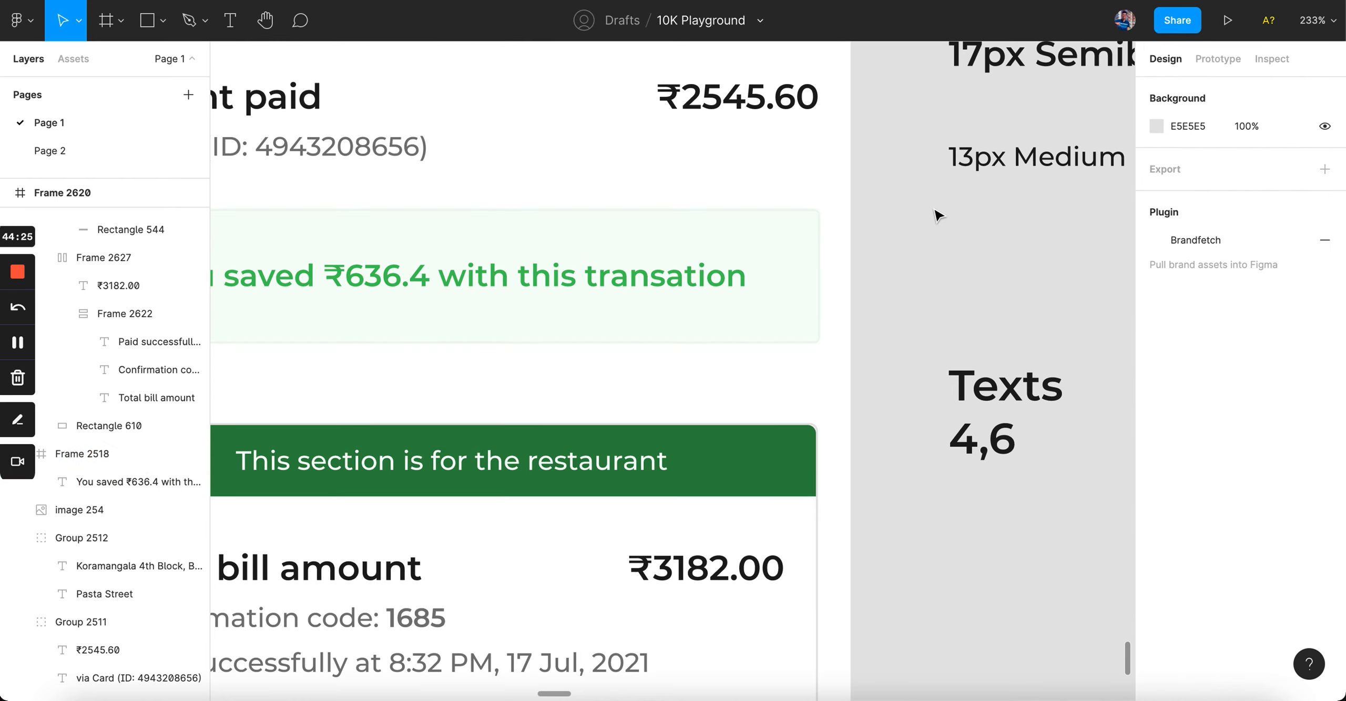
Step: Remove the savings box's white FFFFFF fill and set its outline opacity to 24%
{"action": "left_click", "coordinate": [815, 253]}
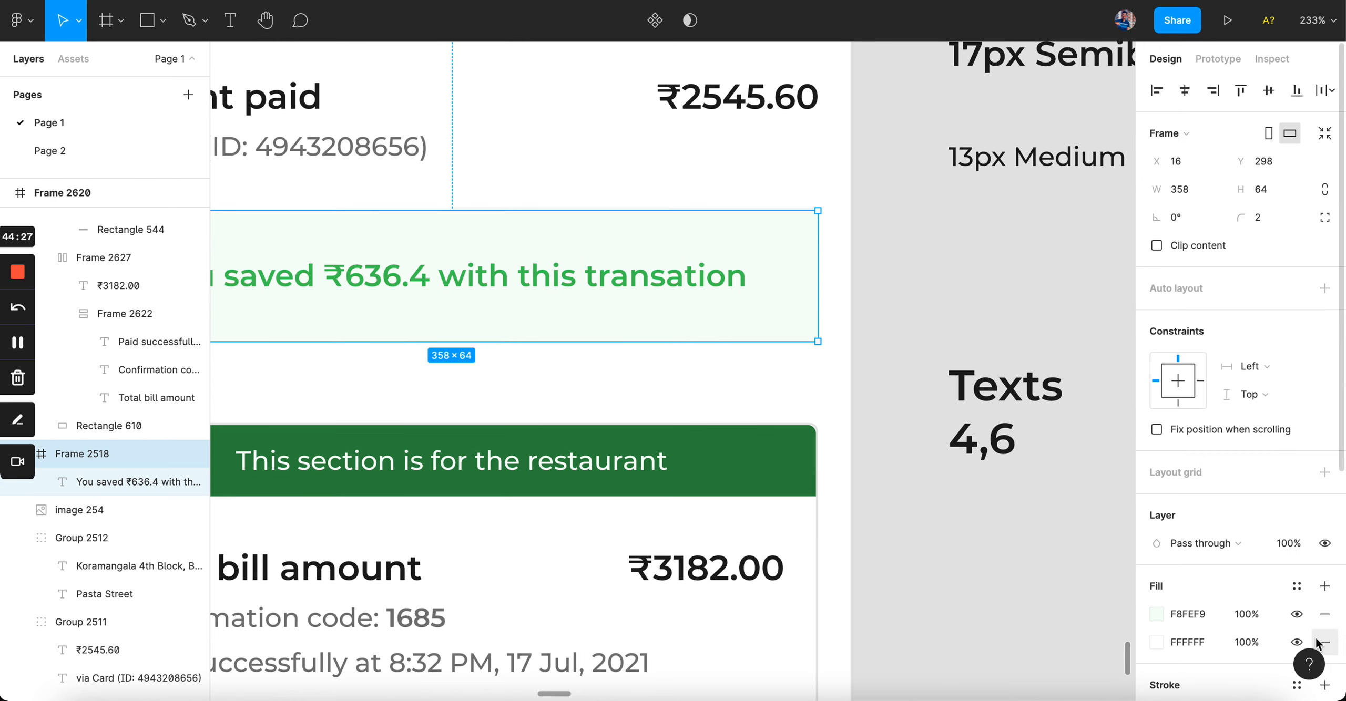
{"action": "scroll", "coordinate": [1270, 600], "scroll_direction": "down", "scroll_amount": 3}
{"action": "left_click", "coordinate": [1325, 520]}
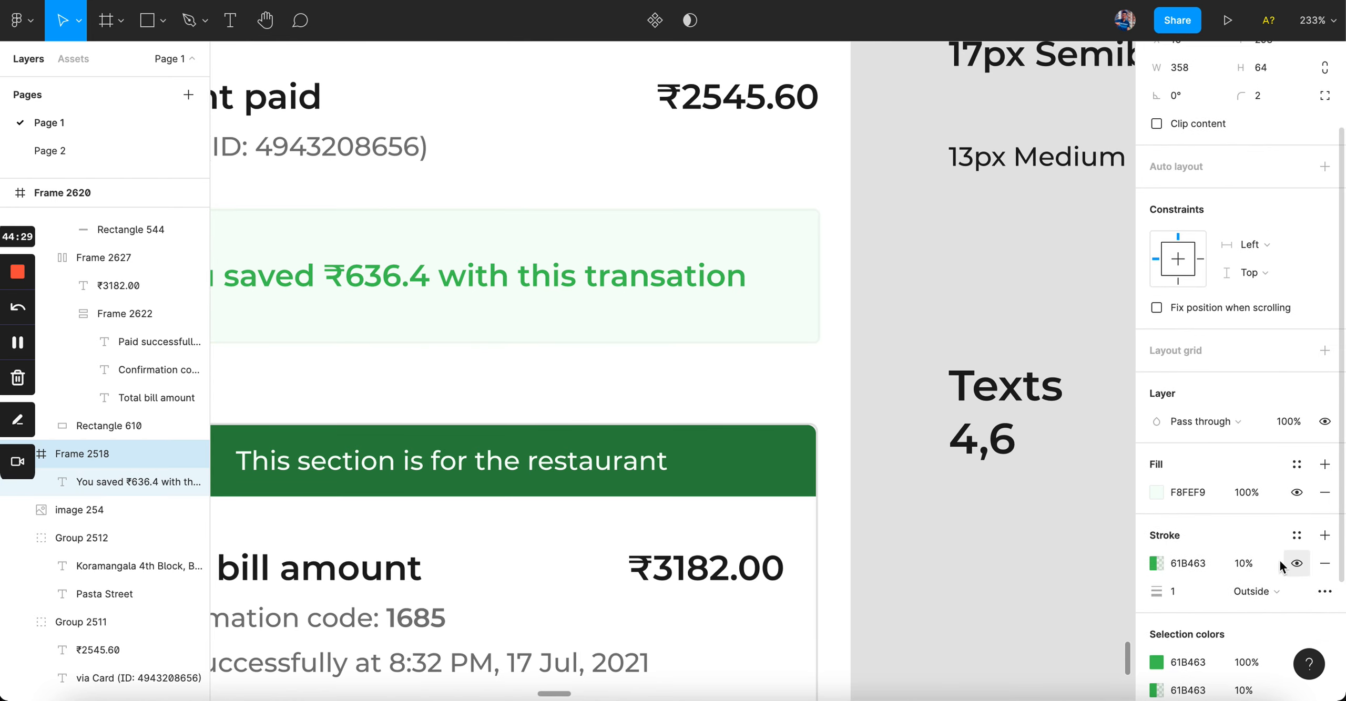
{"action": "left_click", "coordinate": [1261, 566]}
{"action": "type", "text": "24"}
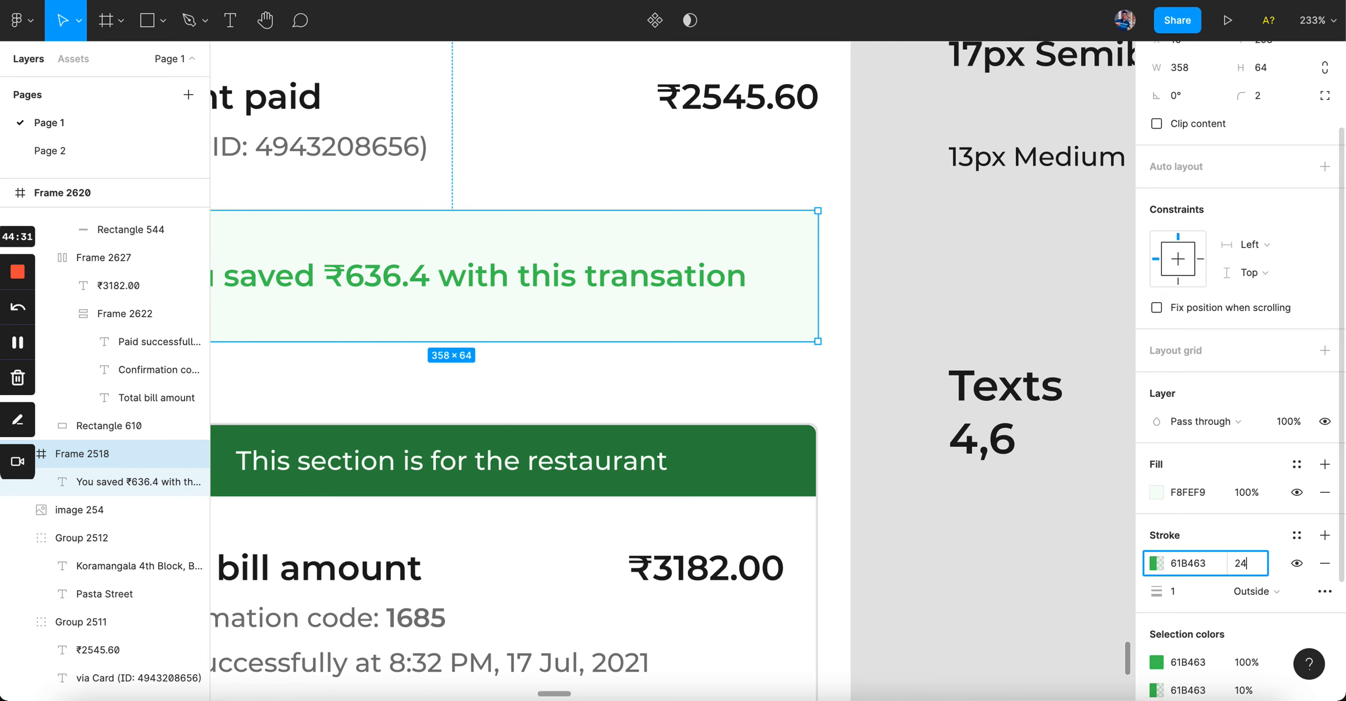
{"action": "key", "text": "Return"}
{"action": "left_click", "coordinate": [1007, 289]}
{"action": "key", "text": "shift+0"}
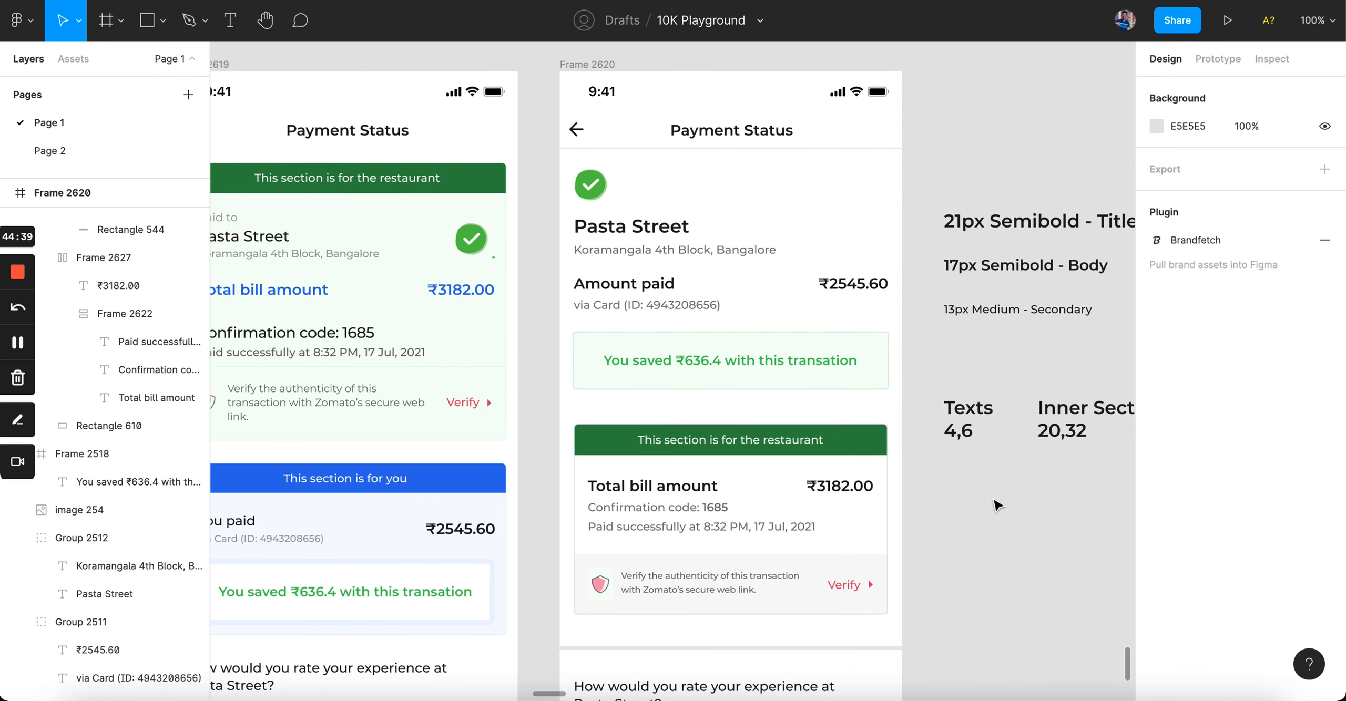
{"action": "scroll", "coordinate": [865, 423], "scroll_direction": "up", "scroll_amount": 5}
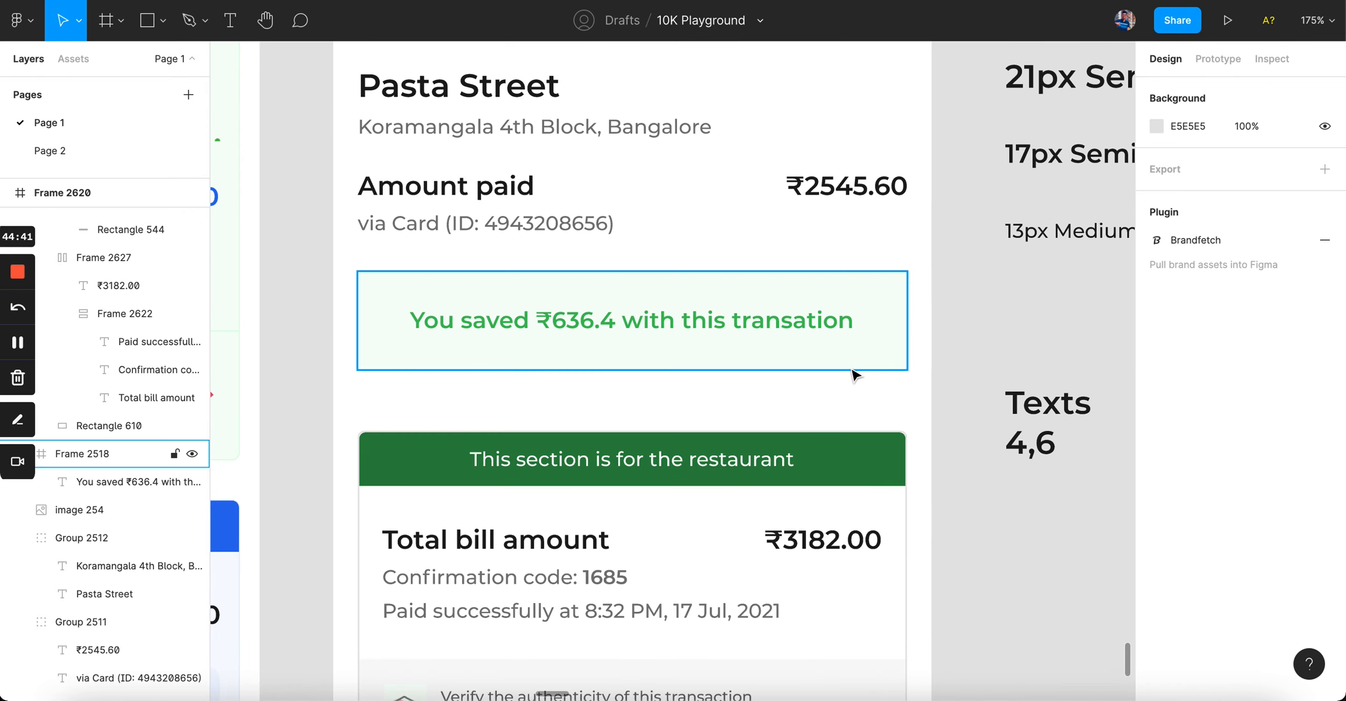
{"action": "left_click", "coordinate": [856, 368]}
{"action": "left_click", "coordinate": [1262, 223]}
{"action": "type", "text": "4"}
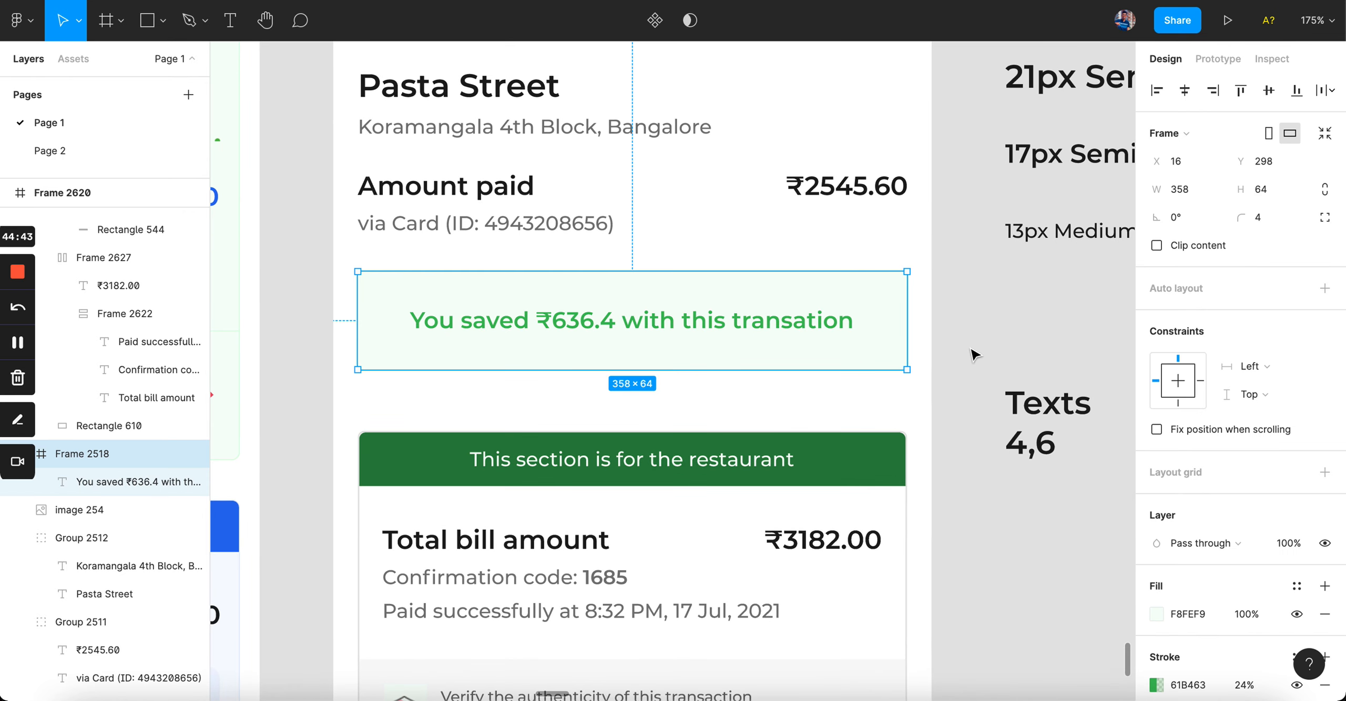
{"action": "left_click", "coordinate": [973, 355]}
{"action": "scroll", "coordinate": [973, 355], "scroll_direction": "down", "scroll_amount": 5}
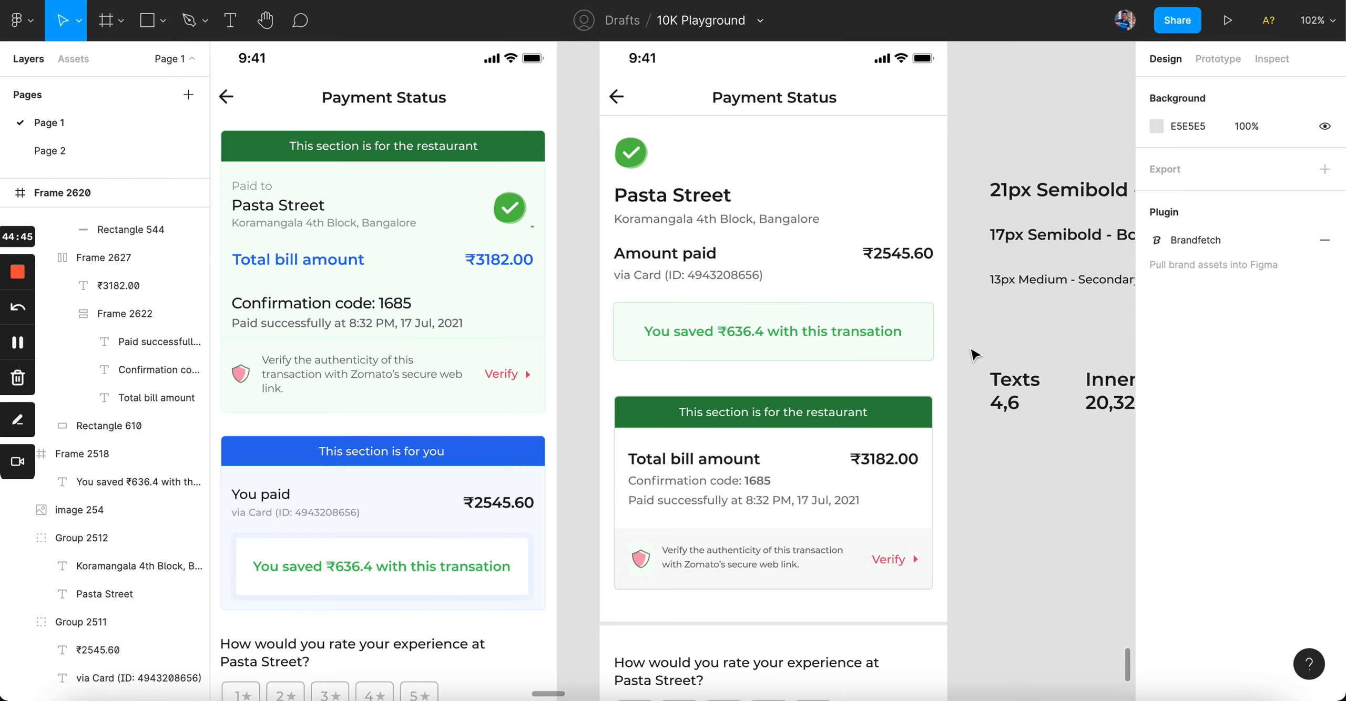
{"action": "scroll", "coordinate": [973, 355], "scroll_direction": "up", "scroll_amount": 2}
{"action": "scroll", "coordinate": [973, 355], "scroll_direction": "right", "scroll_amount": 2}
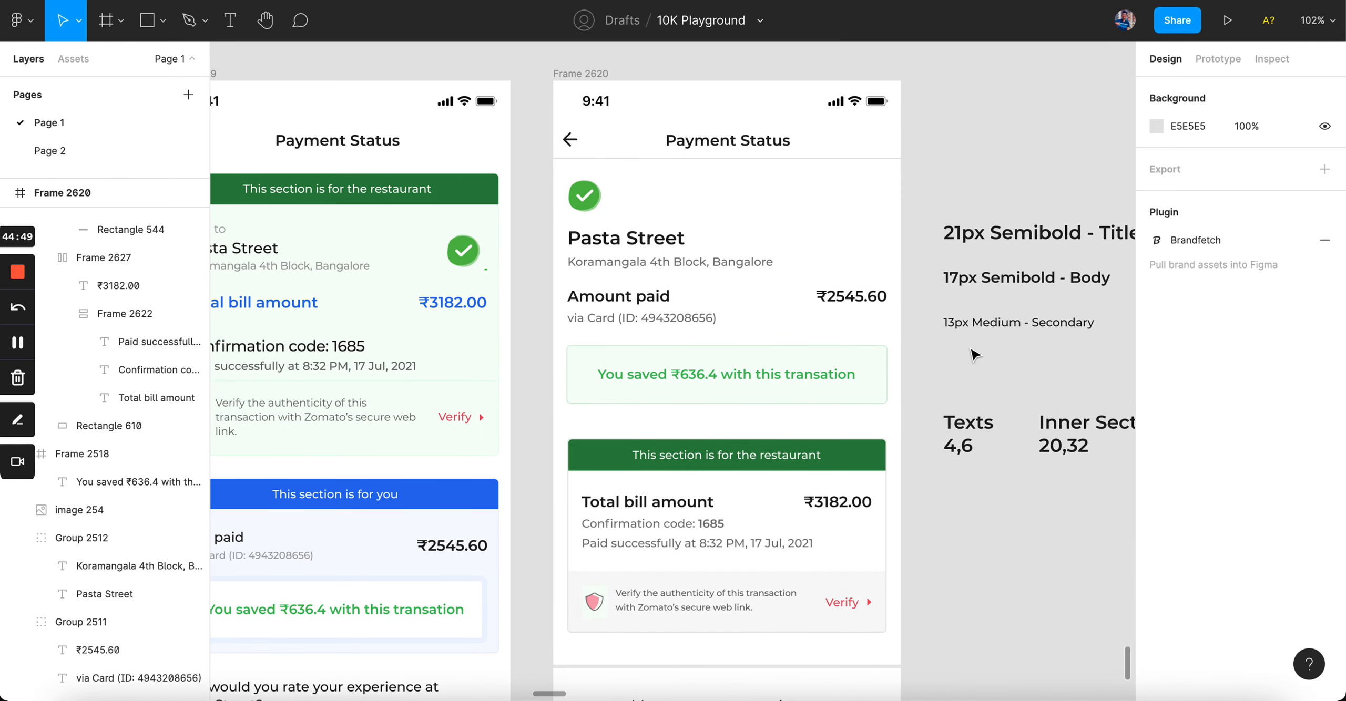
{"action": "scroll", "coordinate": [973, 355], "scroll_direction": "down", "scroll_amount": 2}
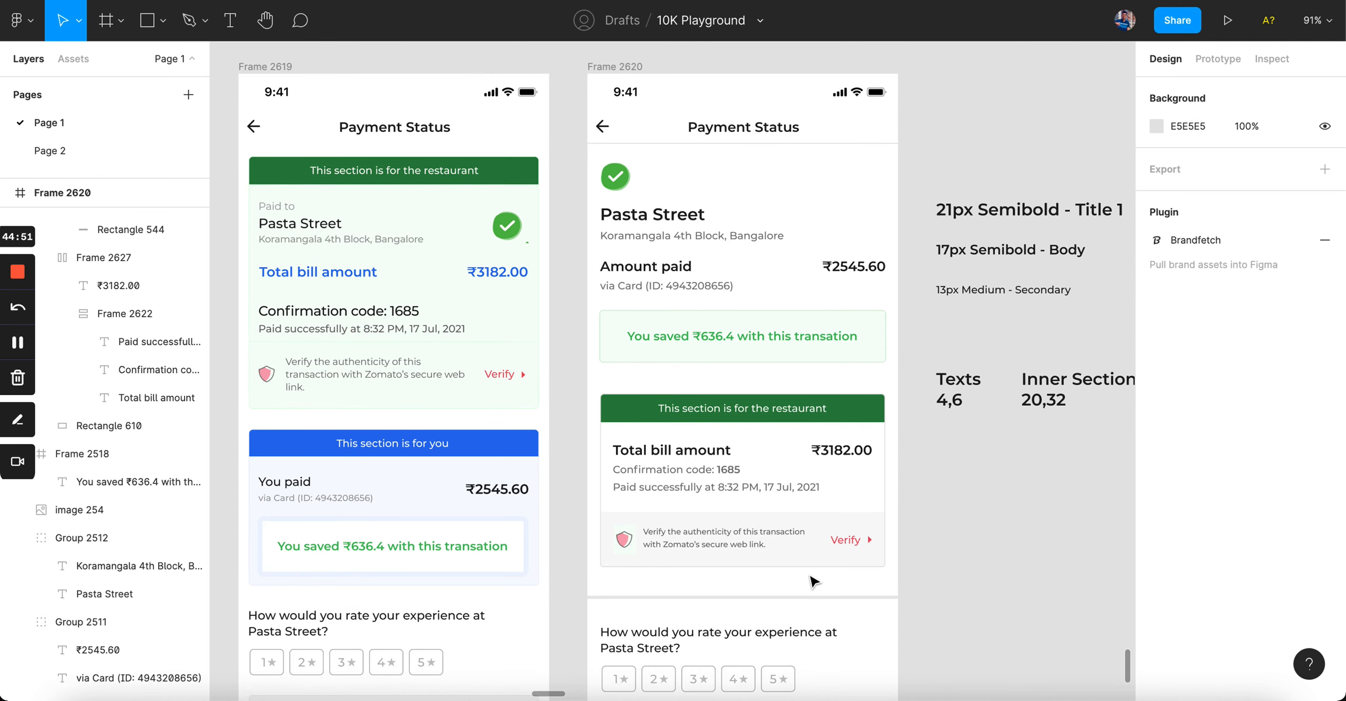
{"action": "left_click", "coordinate": [816, 559]}
{"action": "left_click", "coordinate": [915, 549]}
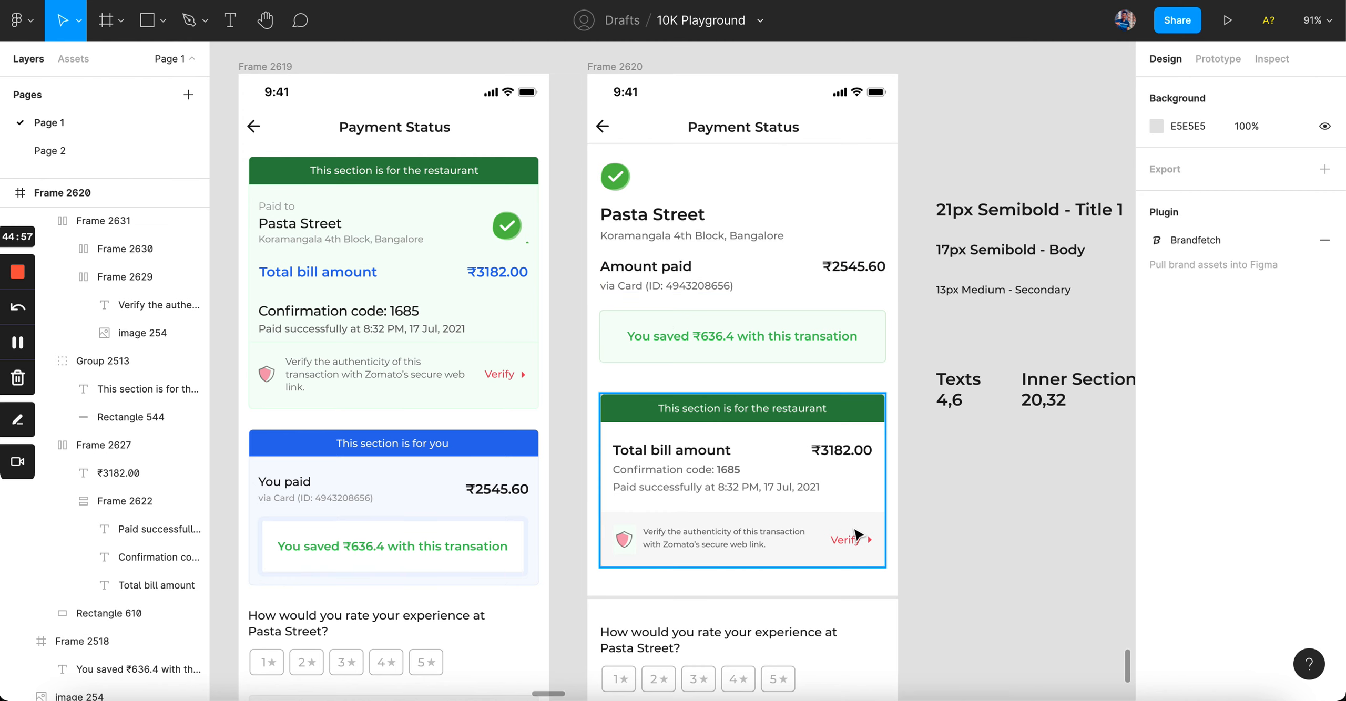
{"action": "scroll", "coordinate": [857, 536], "scroll_direction": "down", "scroll_amount": 2}
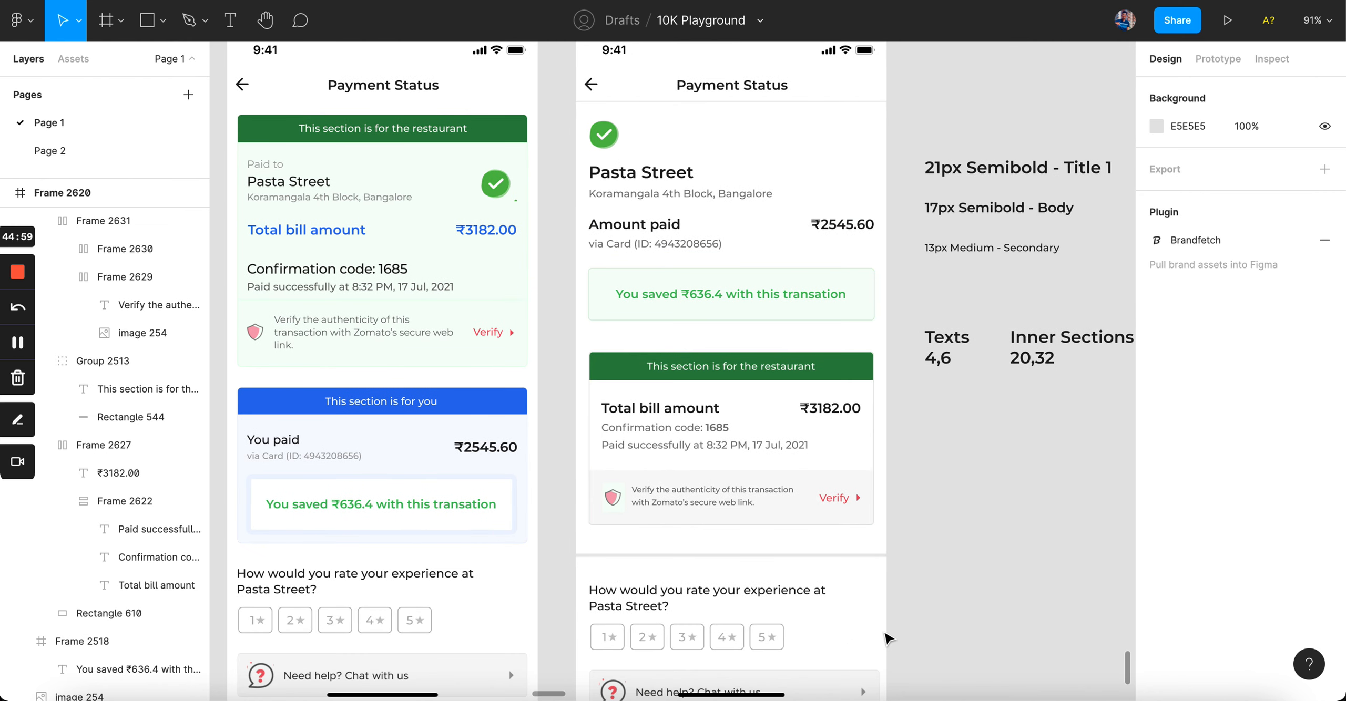
{"action": "scroll", "coordinate": [887, 639], "scroll_direction": "up", "scroll_amount": 5}
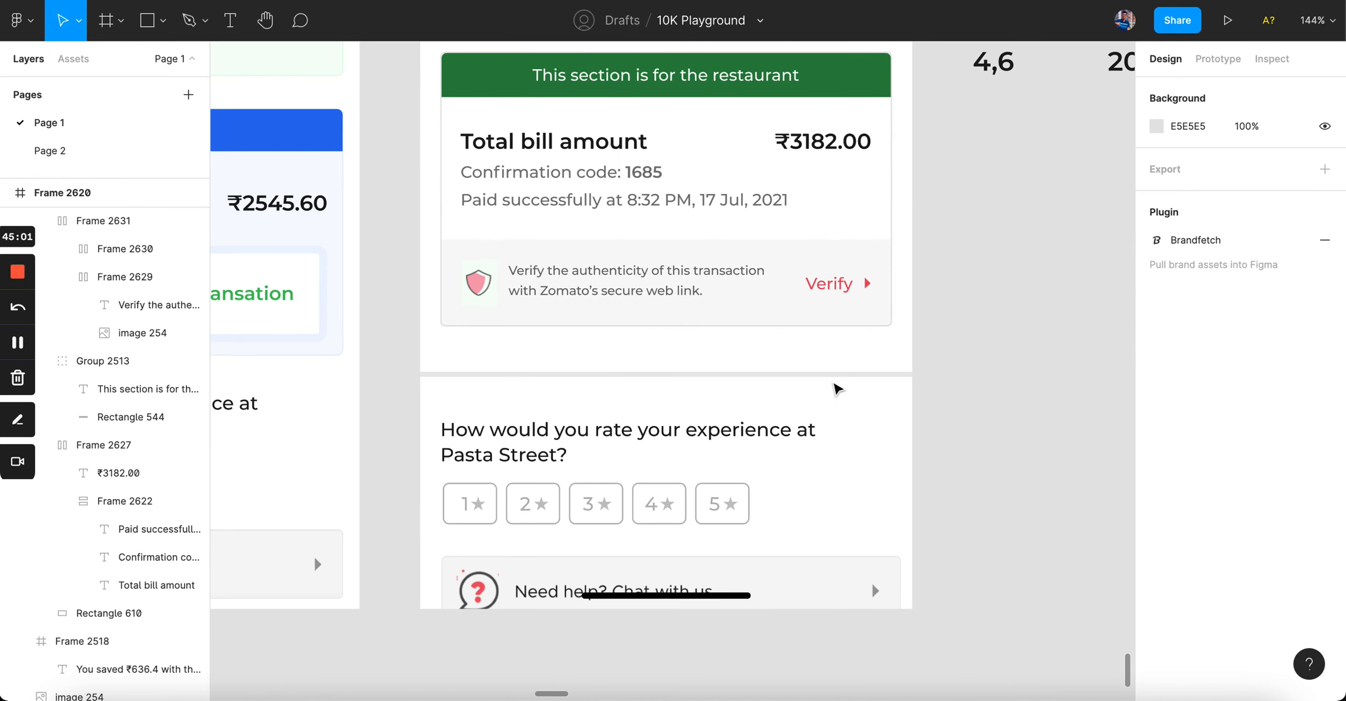
{"action": "left_click", "coordinate": [835, 377]}
Step: Move the text style notes below the screens and duplicate the Payment Status frame beside it
{"action": "scroll", "coordinate": [806, 382], "scroll_direction": "down", "scroll_amount": 6}
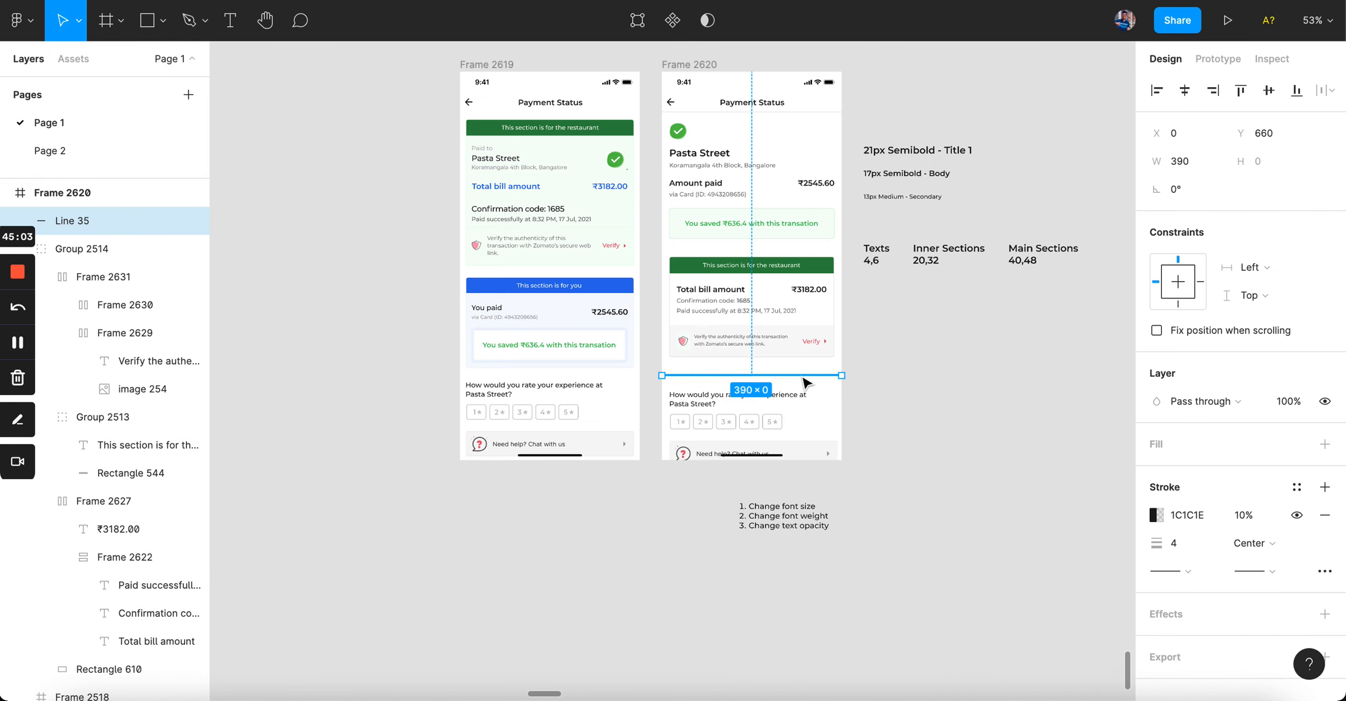
{"action": "scroll", "coordinate": [762, 289], "scroll_direction": "right", "scroll_amount": 4}
{"action": "left_click_drag", "start_coordinate": [718, 182], "coordinate": [939, 379]}
{"action": "left_click_drag", "start_coordinate": [762, 243], "coordinate": [765, 653]}
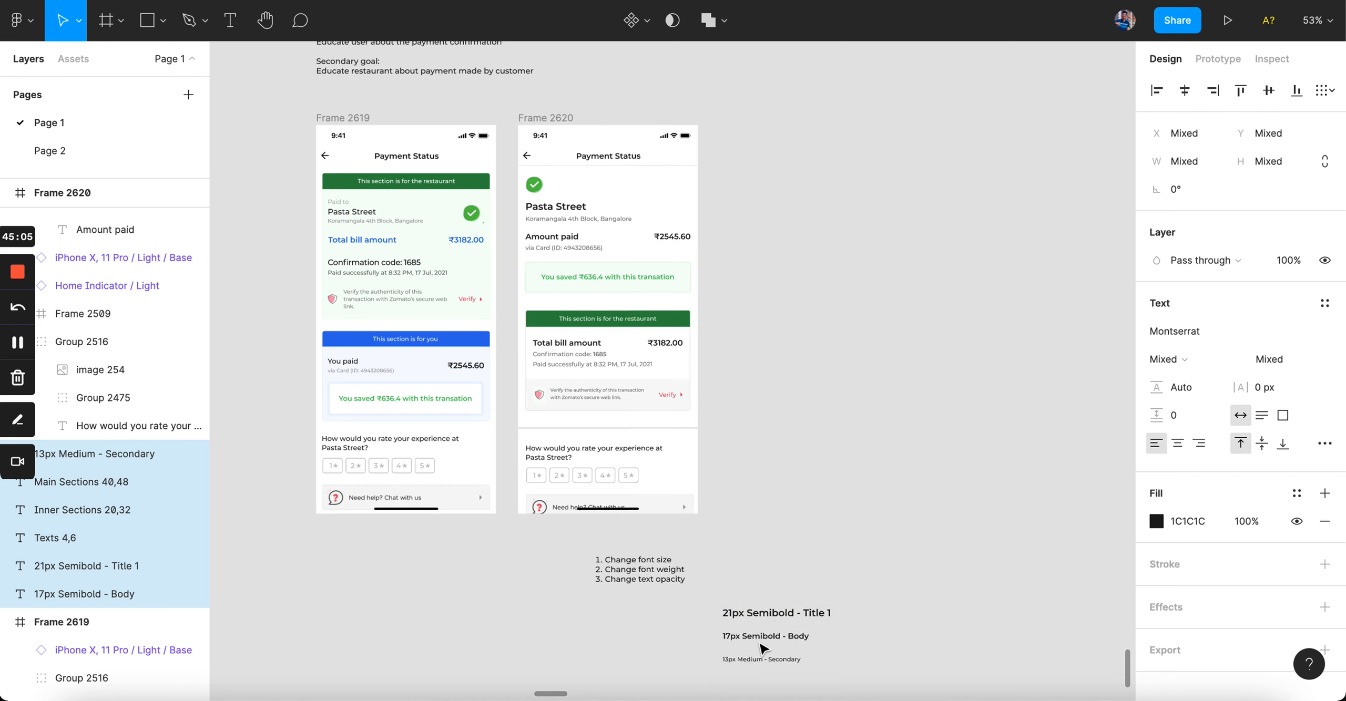
{"action": "left_click", "coordinate": [559, 121]}
{"action": "left_click_drag", "start_coordinate": [559, 121], "coordinate": [743, 128]}
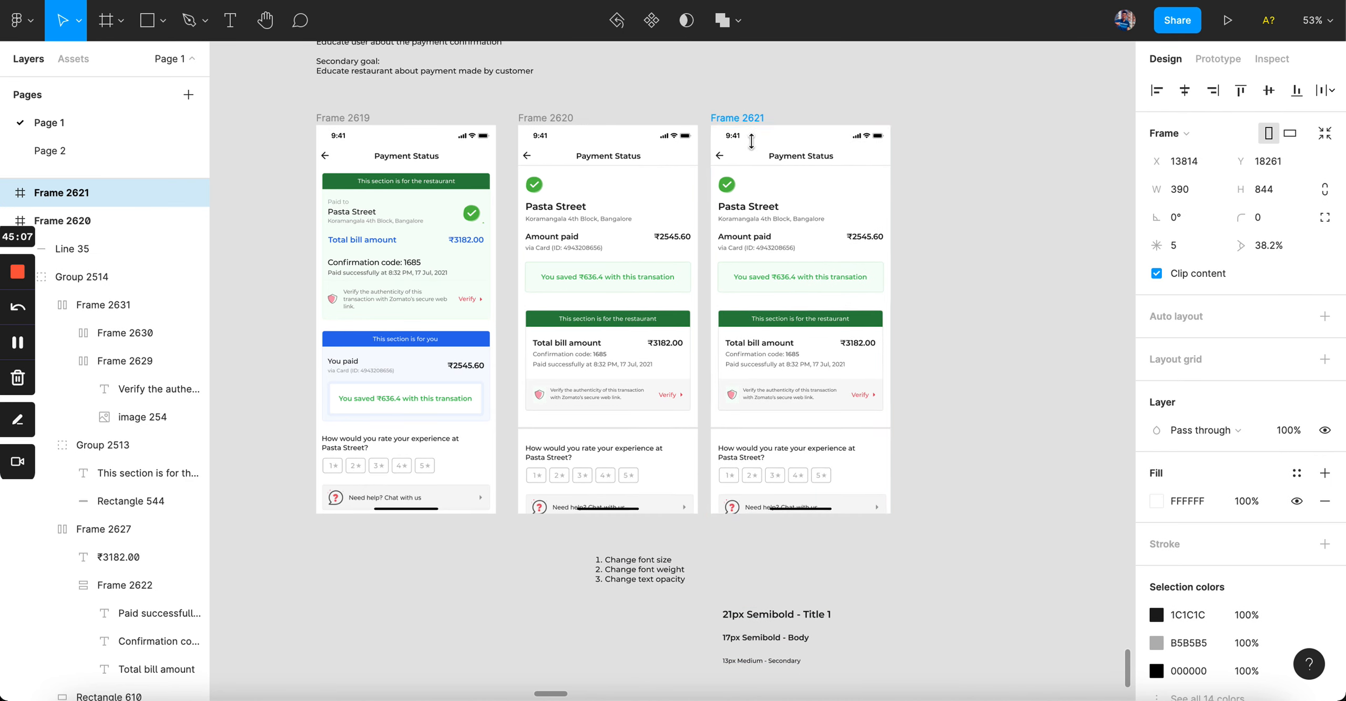
Step: In the copy, replace the divider with a rectangle behind the rating section, nudged down 5 px
{"action": "scroll", "coordinate": [805, 523], "scroll_direction": "up", "scroll_amount": 6}
{"action": "left_click", "coordinate": [835, 327]}
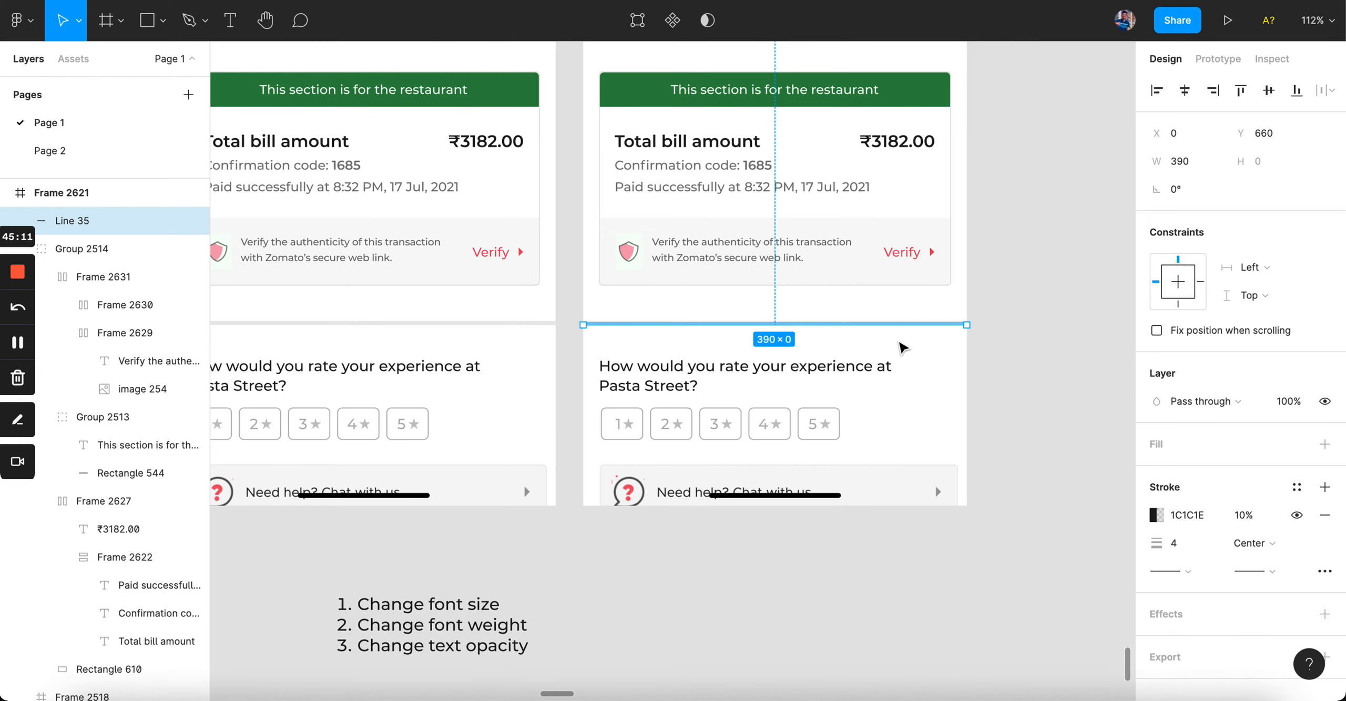
{"action": "key", "text": "Delete"}
{"action": "key", "text": "r"}
{"action": "mouse_move", "coordinate": [581, 321]}
{"action": "left_mouse_down"}
{"action": "mouse_move", "coordinate": [937, 517]}
{"action": "mouse_move", "coordinate": [966, 506]}
{"action": "left_mouse_up"}
{"action": "key", "text": "ctrl+shift+bracketleft"}
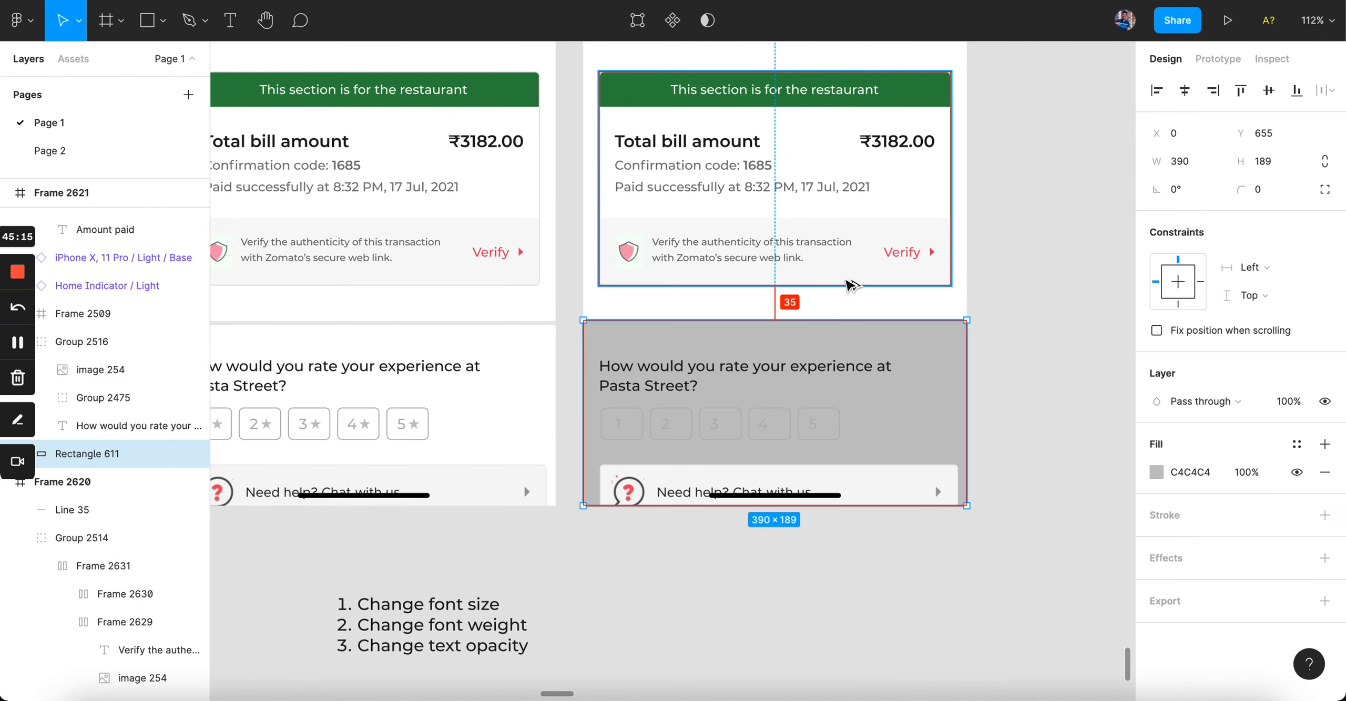
{"action": "left_click", "coordinate": [482, 324]}
{"action": "key", "text": "alt"}
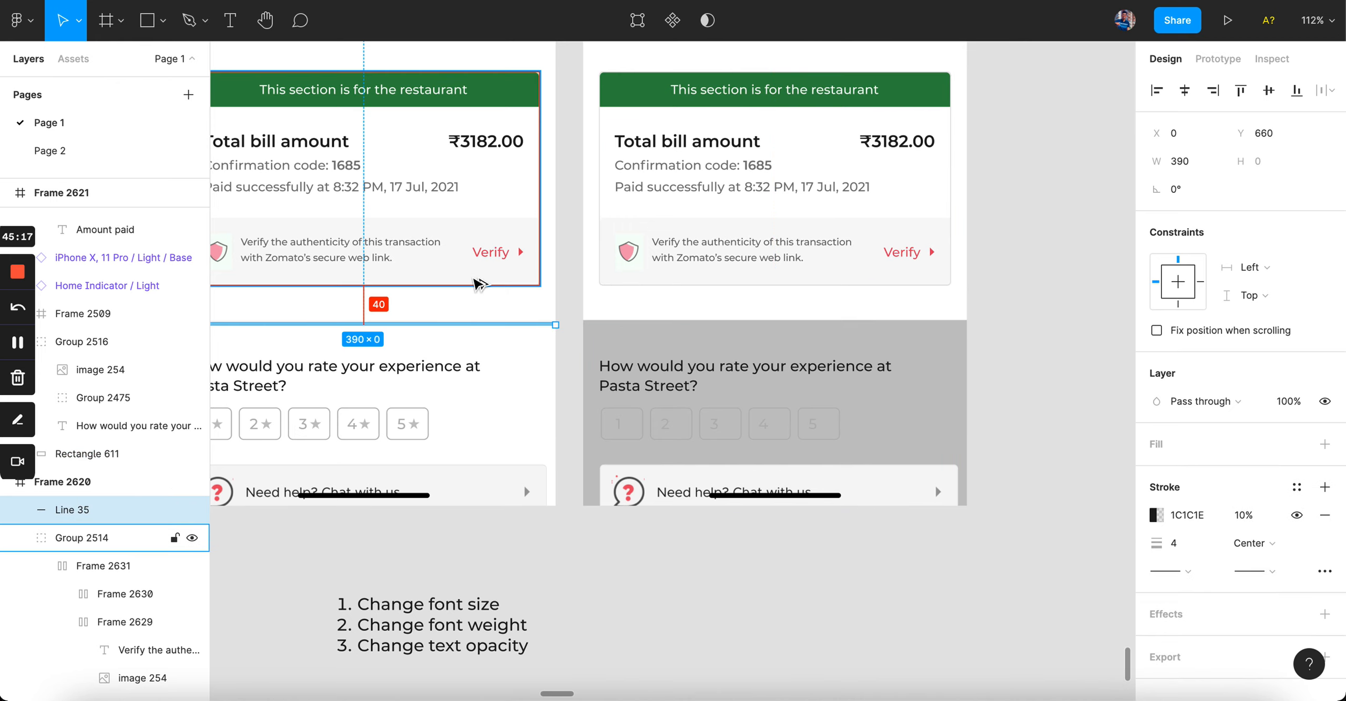
{"action": "left_click", "coordinate": [717, 341]}
{"action": "key", "text": "alt"}
{"action": "key", "text": "Down"}
{"action": "key", "text": "Down"}
{"action": "key", "text": "Down"}
{"action": "key", "text": "Down"}
{"action": "key", "text": "Down"}
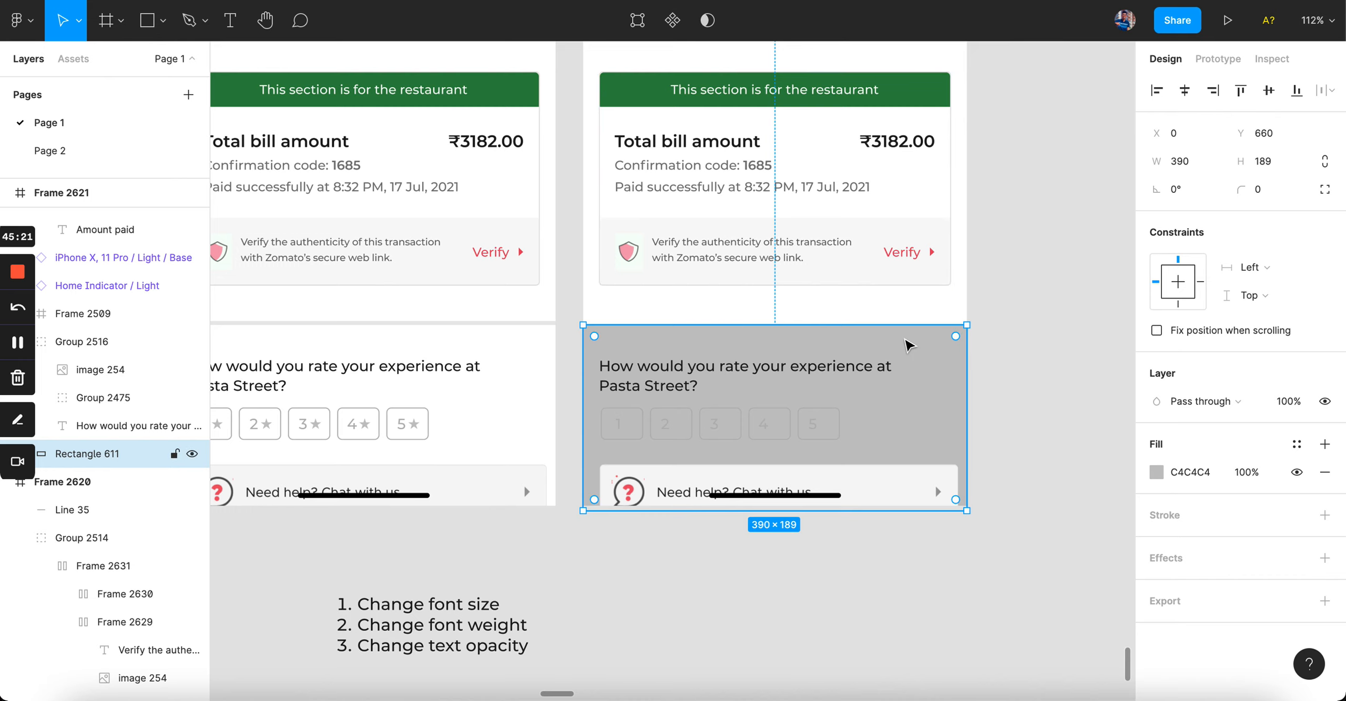
Step: Fill the rating background rectangle with 1C1C1E at 2% opacity
{"action": "left_click", "coordinate": [1186, 475]}
{"action": "type", "text": "1"}
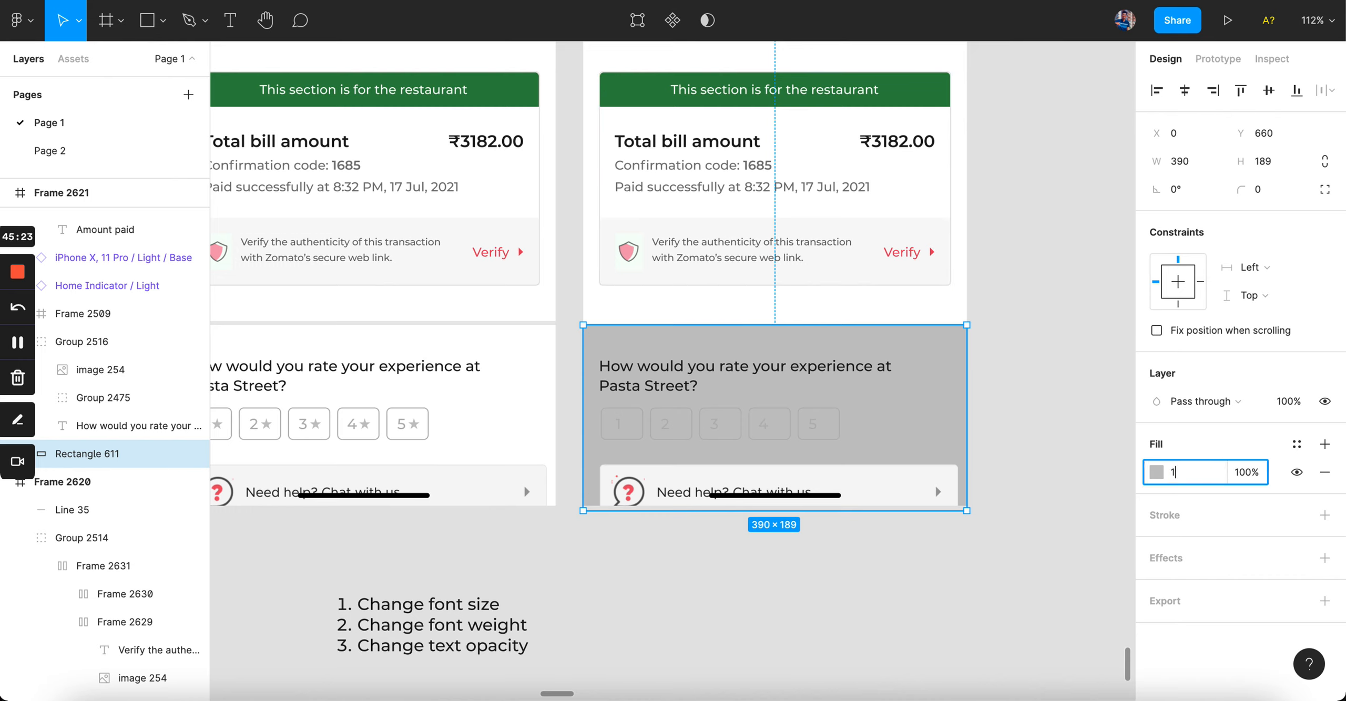
{"action": "type", "text": "C1C1E"}
{"action": "key", "text": "Return"}
{"action": "left_click", "coordinate": [1253, 474]}
{"action": "type", "text": "2"}
{"action": "key", "text": "Return"}
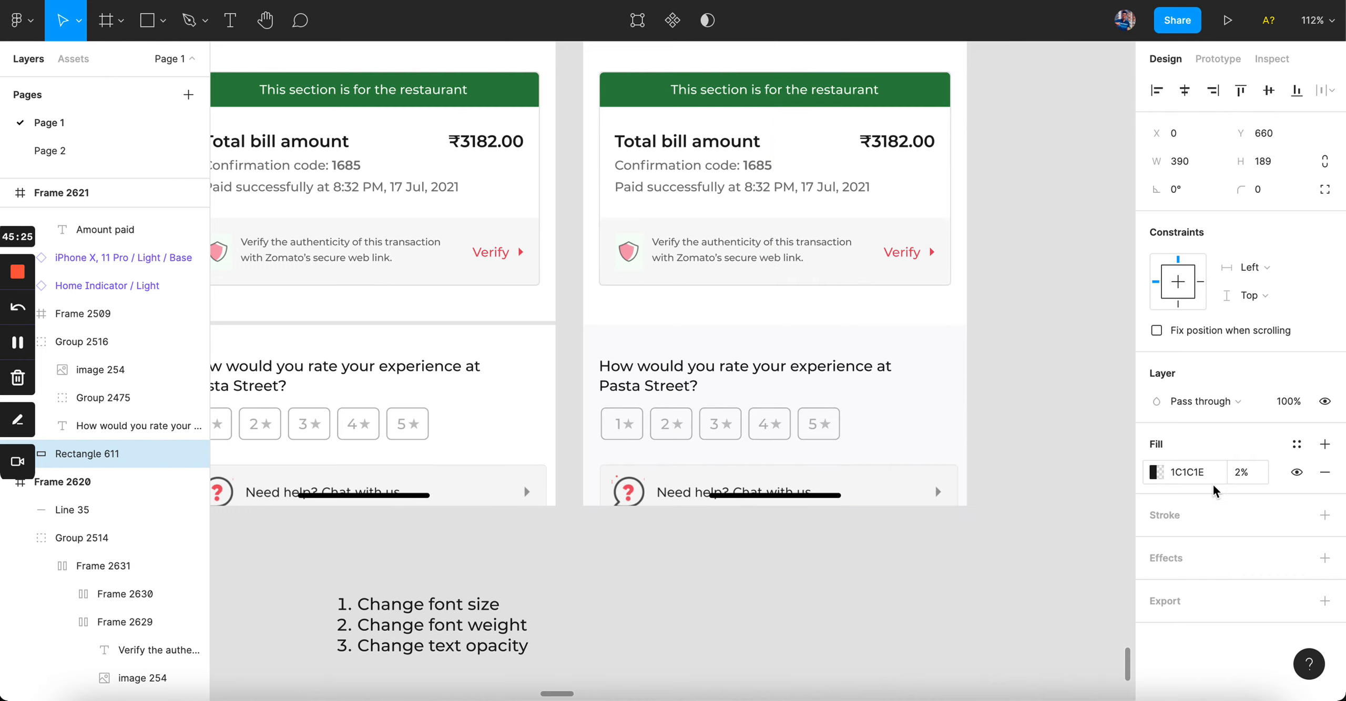
{"action": "left_click", "coordinate": [1114, 404]}
{"action": "scroll", "coordinate": [1065, 386], "scroll_direction": "down", "scroll_amount": 5}
{"action": "scroll", "coordinate": [1066, 387], "scroll_direction": "up", "scroll_amount": 5}
Step: Set Rectangle 611, the rating section's background, to 4% fill opacity
{"action": "scroll", "coordinate": [1065, 386], "scroll_direction": "down", "scroll_amount": 4}
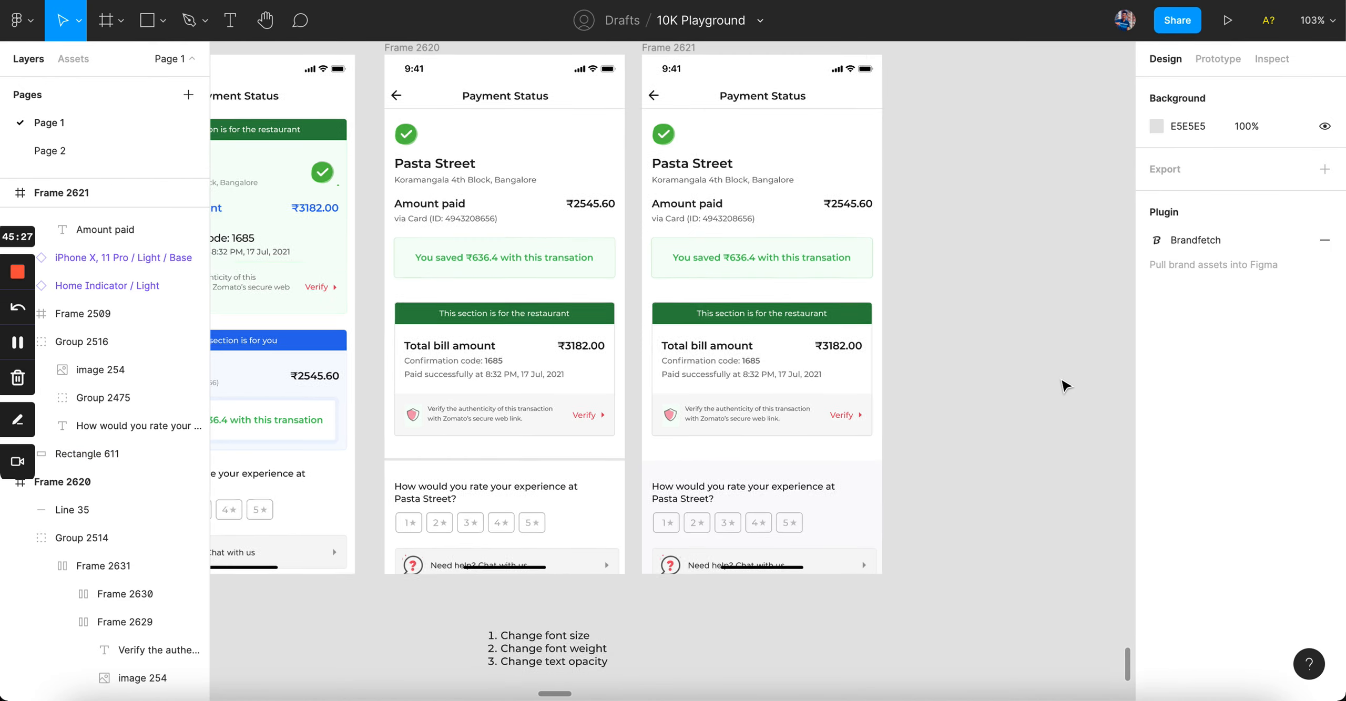
{"action": "scroll", "coordinate": [1065, 387], "scroll_direction": "up", "scroll_amount": 1}
{"action": "scroll", "coordinate": [1065, 387], "scroll_direction": "up", "scroll_amount": 3}
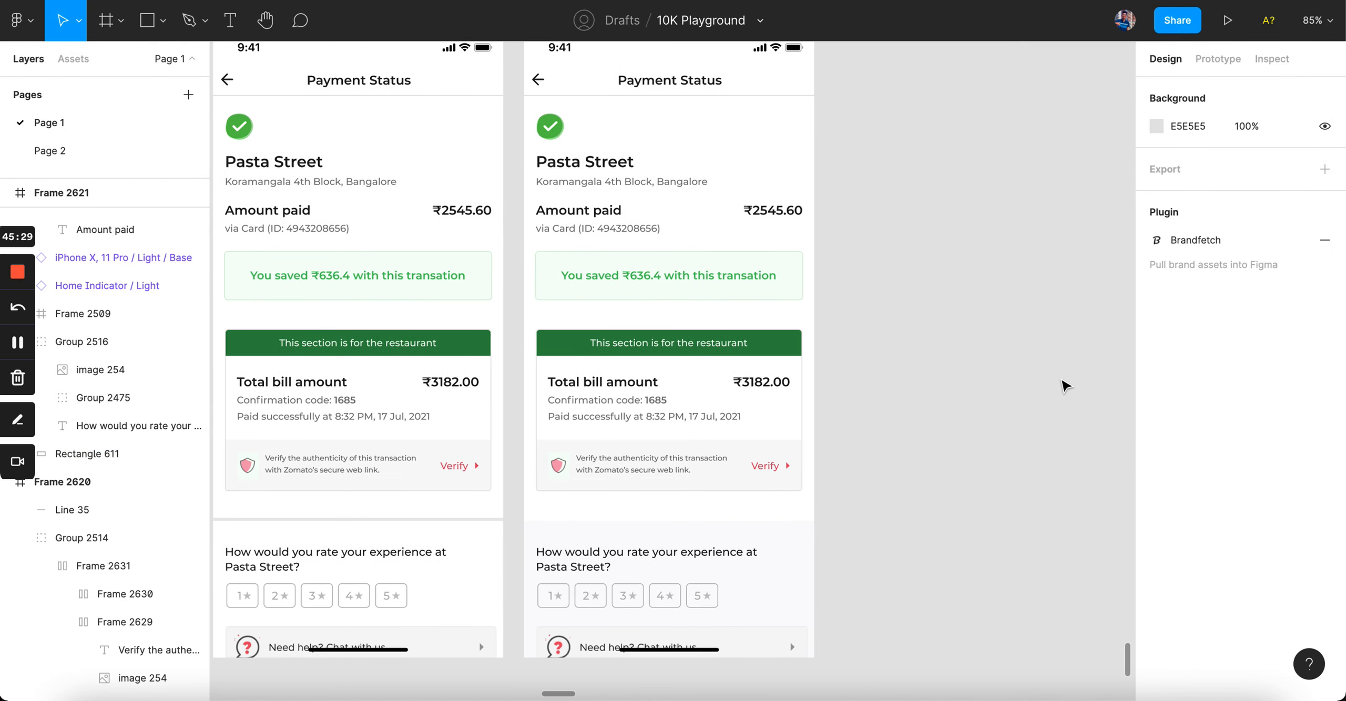
{"action": "left_click", "coordinate": [794, 563]}
{"action": "left_click", "coordinate": [1247, 473]}
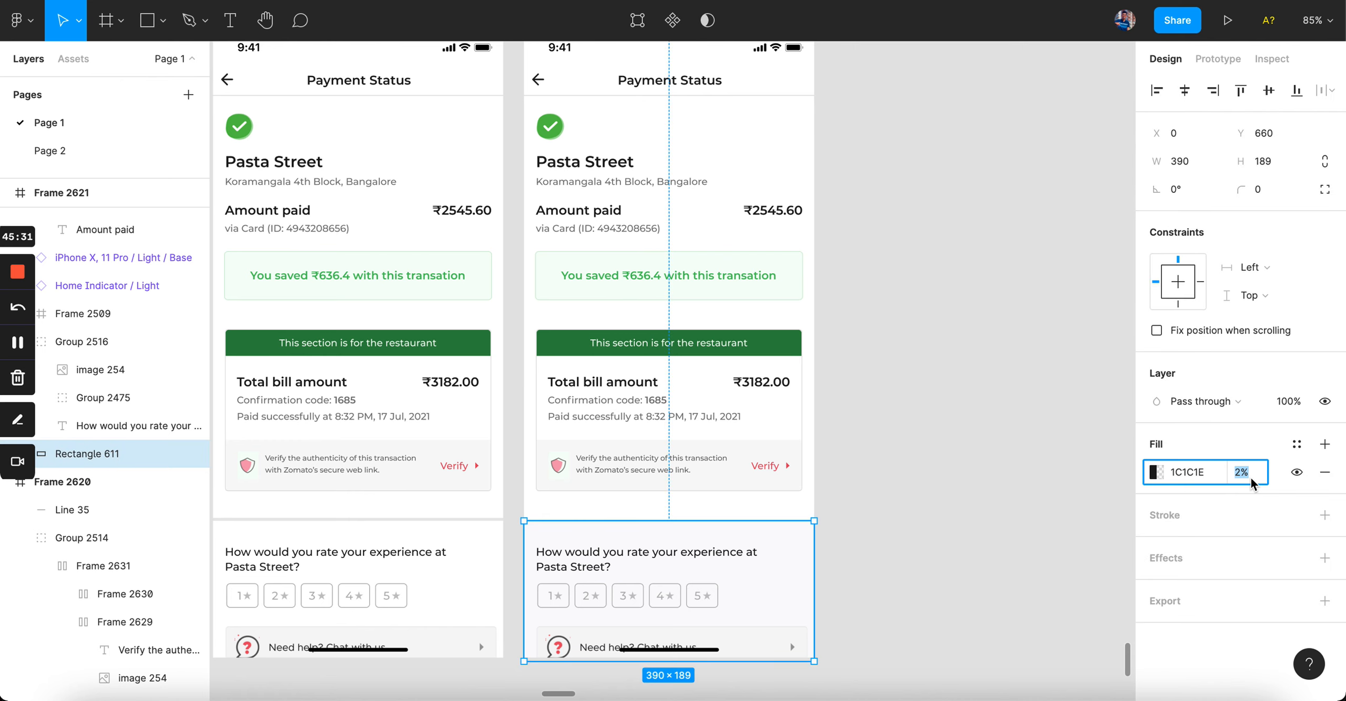
{"action": "type", "text": "4"}
{"action": "key", "text": "Return"}
{"action": "left_click", "coordinate": [982, 426]}
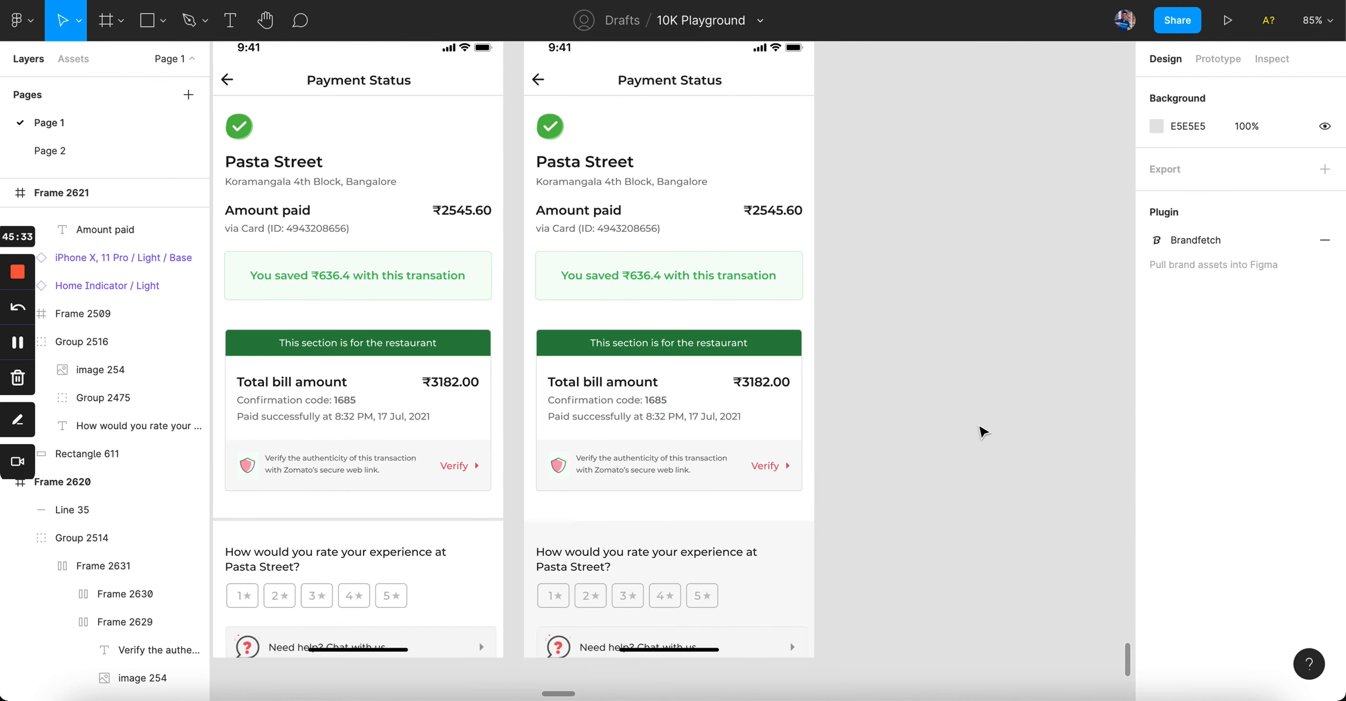
{"action": "scroll", "coordinate": [982, 428], "scroll_direction": "down", "scroll_amount": 2}
{"action": "scroll", "coordinate": [784, 622], "scroll_direction": "up", "scroll_amount": 2}
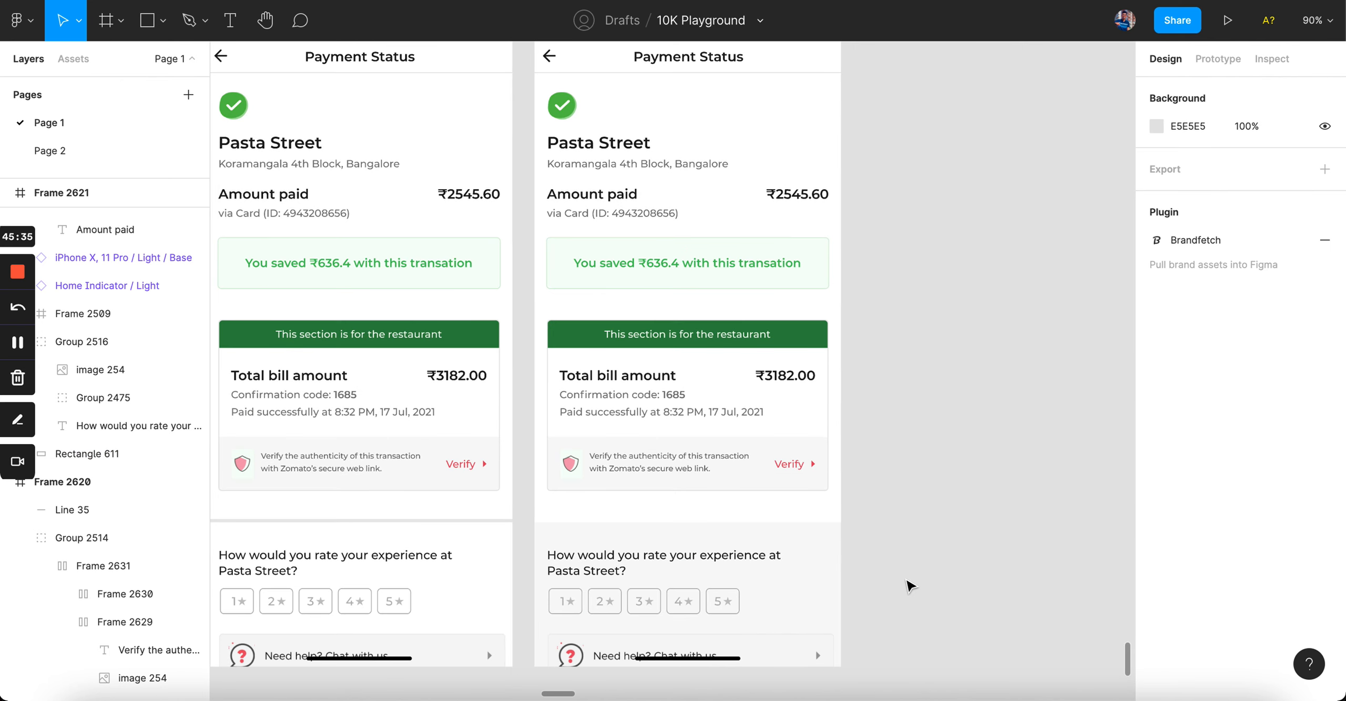
{"action": "scroll", "coordinate": [943, 494], "scroll_direction": "down", "scroll_amount": 2}
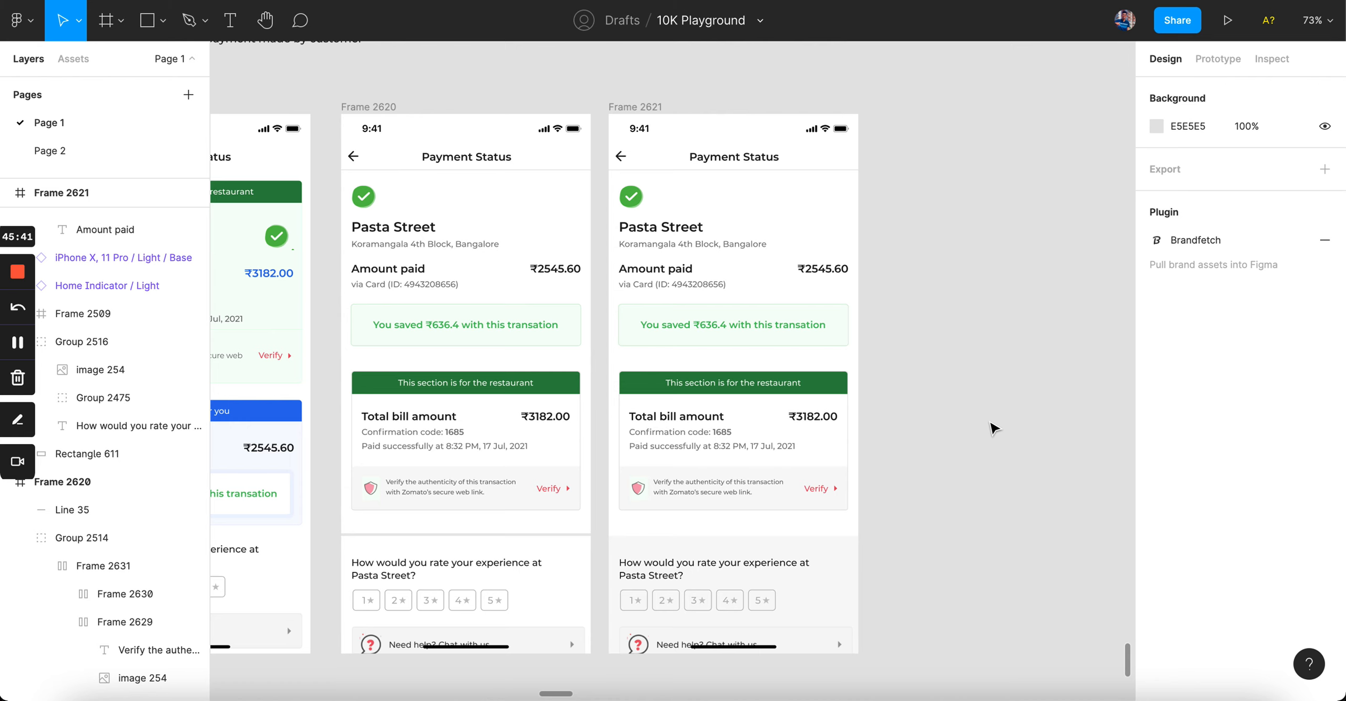
{"action": "scroll", "coordinate": [993, 429], "scroll_direction": "left", "scroll_amount": 2}
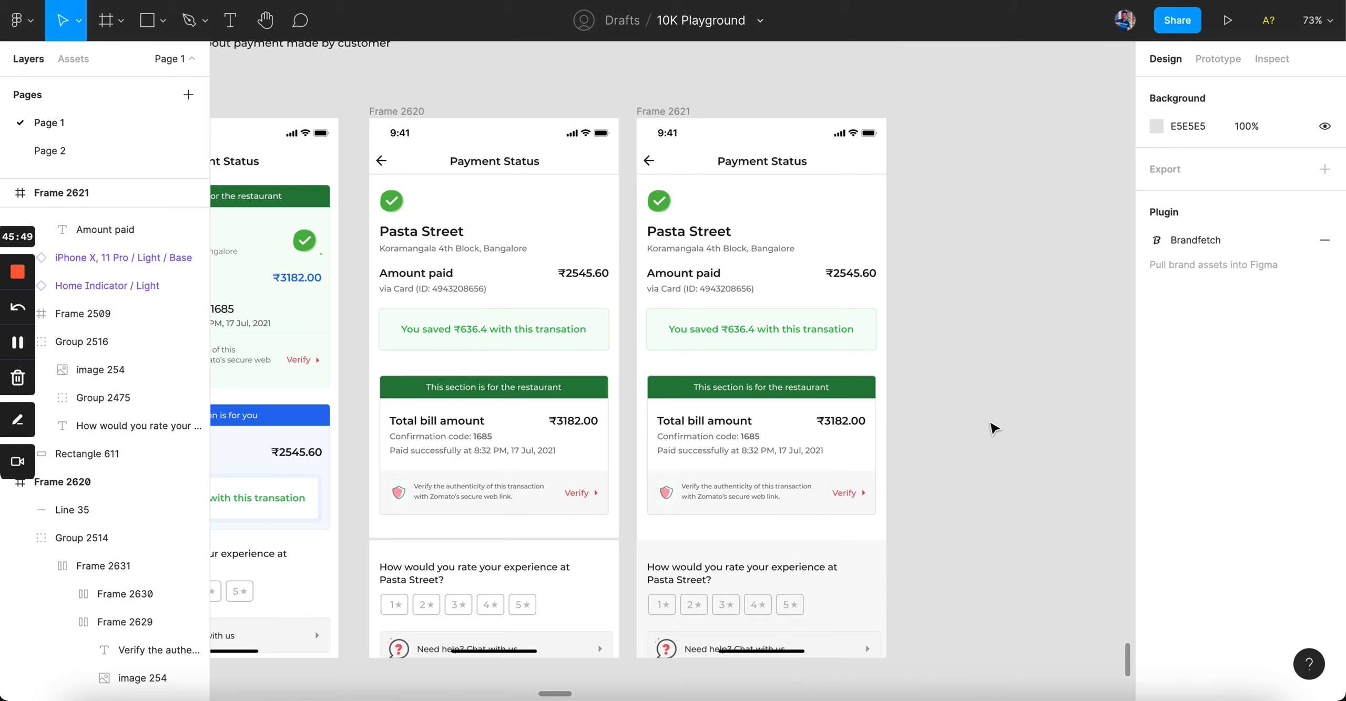
{"action": "scroll", "coordinate": [993, 428], "scroll_direction": "down", "scroll_amount": 3}
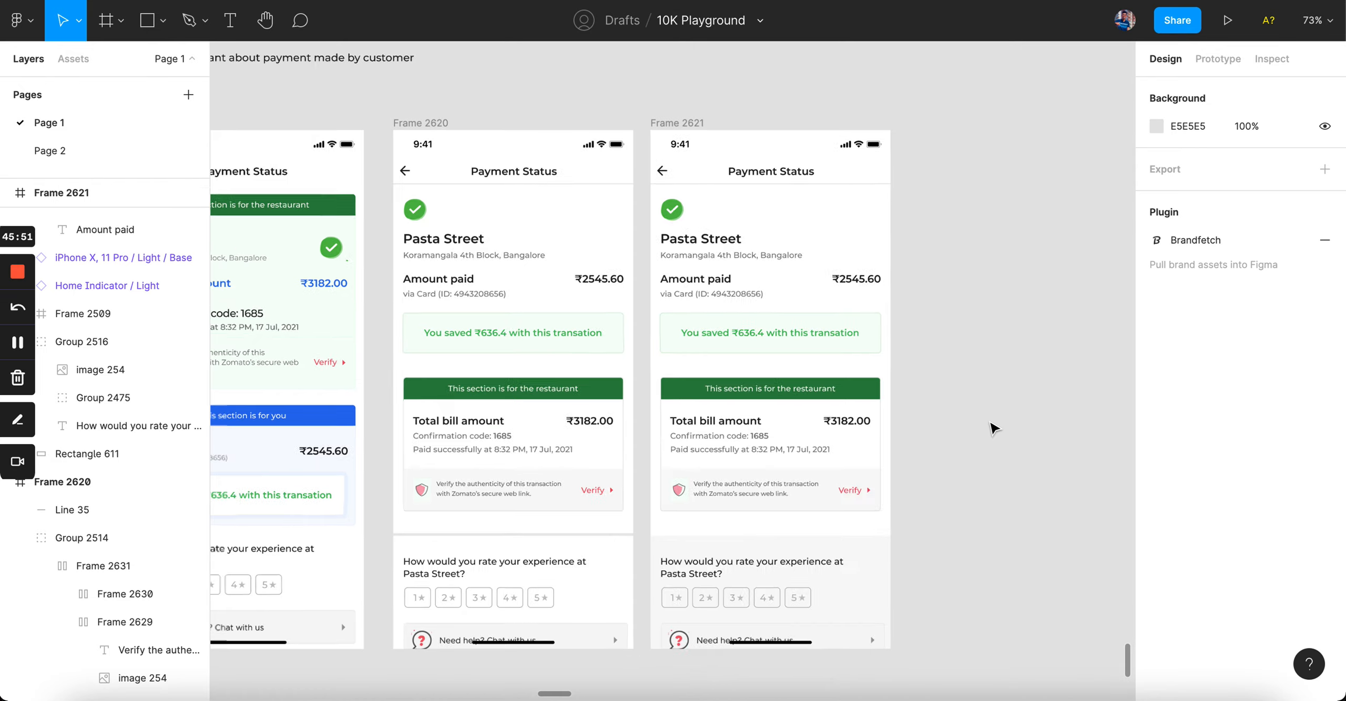
{"action": "scroll", "coordinate": [993, 428], "scroll_direction": "down", "scroll_amount": 4}
{"action": "scroll", "coordinate": [865, 523], "scroll_direction": "up", "scroll_amount": 4}
{"action": "scroll", "coordinate": [865, 523], "scroll_direction": "down", "scroll_amount": 2}
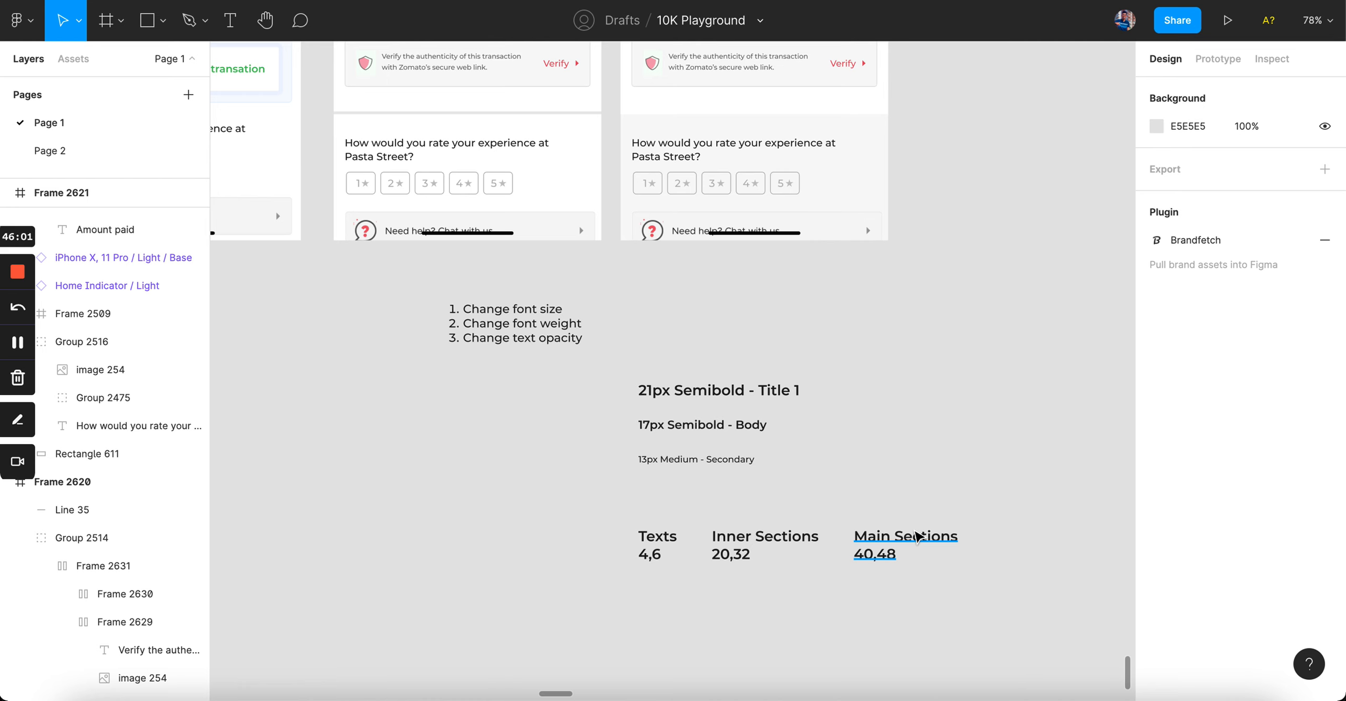
{"action": "scroll", "coordinate": [916, 537], "scroll_direction": "up", "scroll_amount": 10}
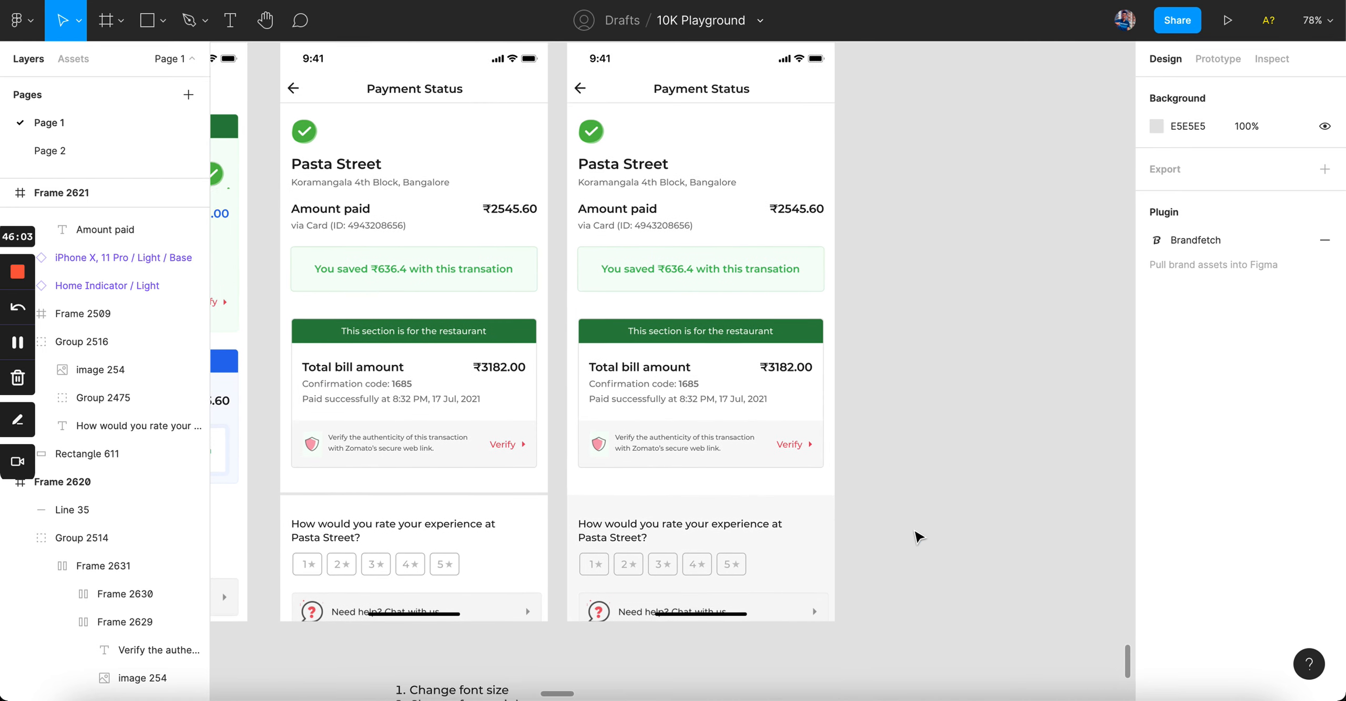
{"action": "scroll", "coordinate": [900, 473], "scroll_direction": "up", "scroll_amount": 2}
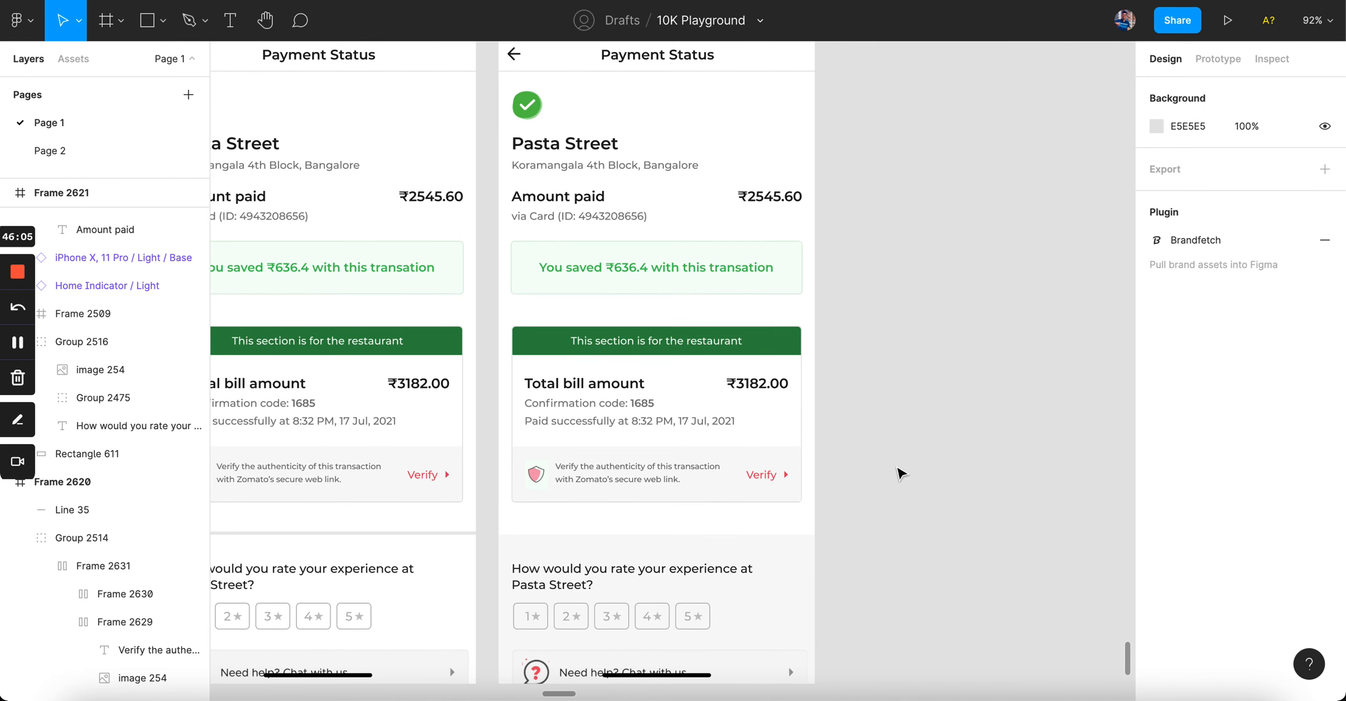
{"action": "scroll", "coordinate": [900, 473], "scroll_direction": "up", "scroll_amount": 2}
{"action": "left_click", "coordinate": [613, 259]}
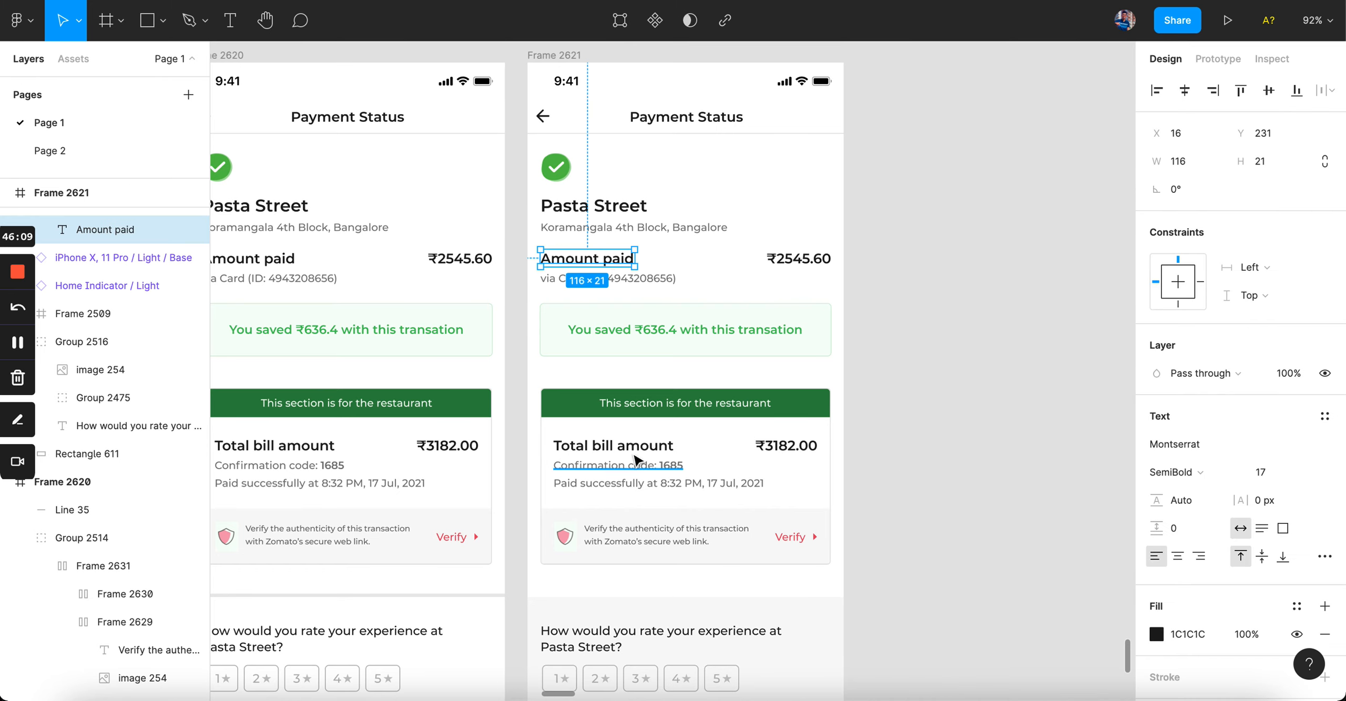
{"action": "left_click", "coordinate": [613, 446], "text": "shift"}
{"action": "left_click", "coordinate": [786, 446], "text": "shift"}
{"action": "left_click", "coordinate": [672, 232]}
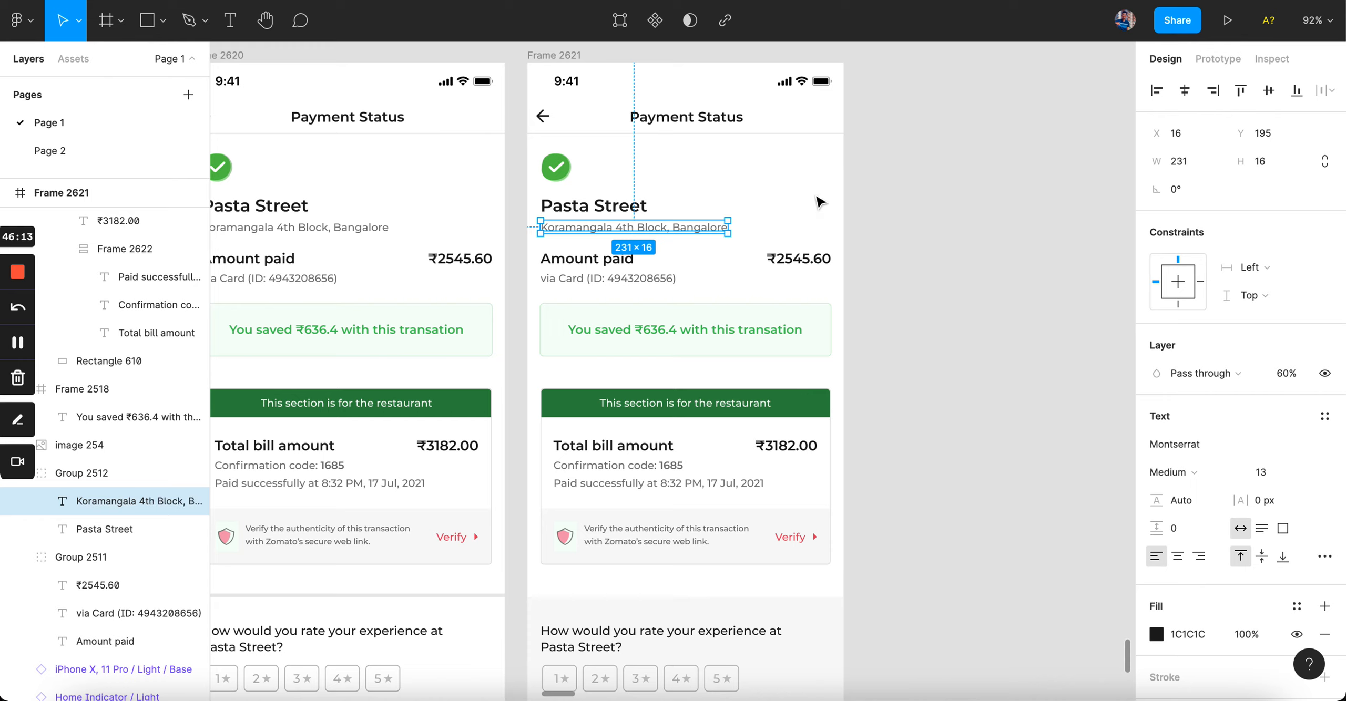
{"action": "left_click", "coordinate": [105, 529]}
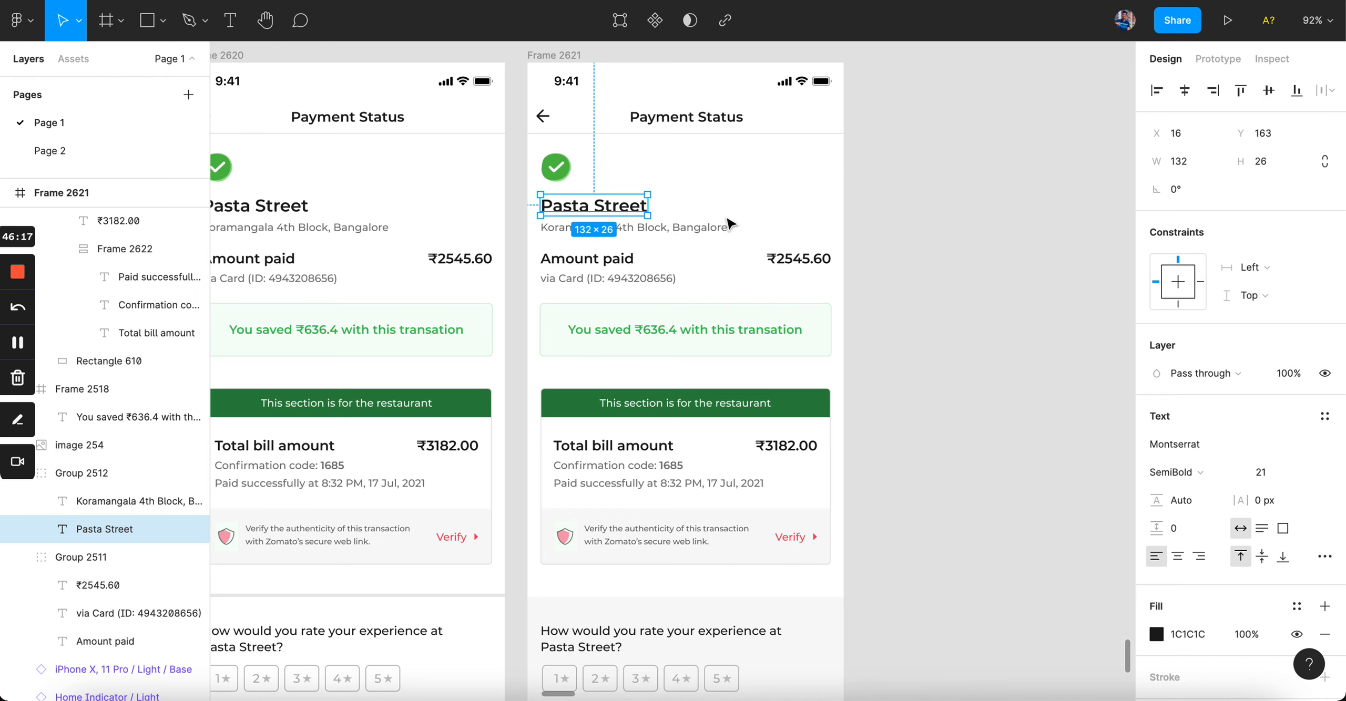
{"action": "scroll", "coordinate": [722, 553], "scroll_direction": "up", "scroll_amount": 5}
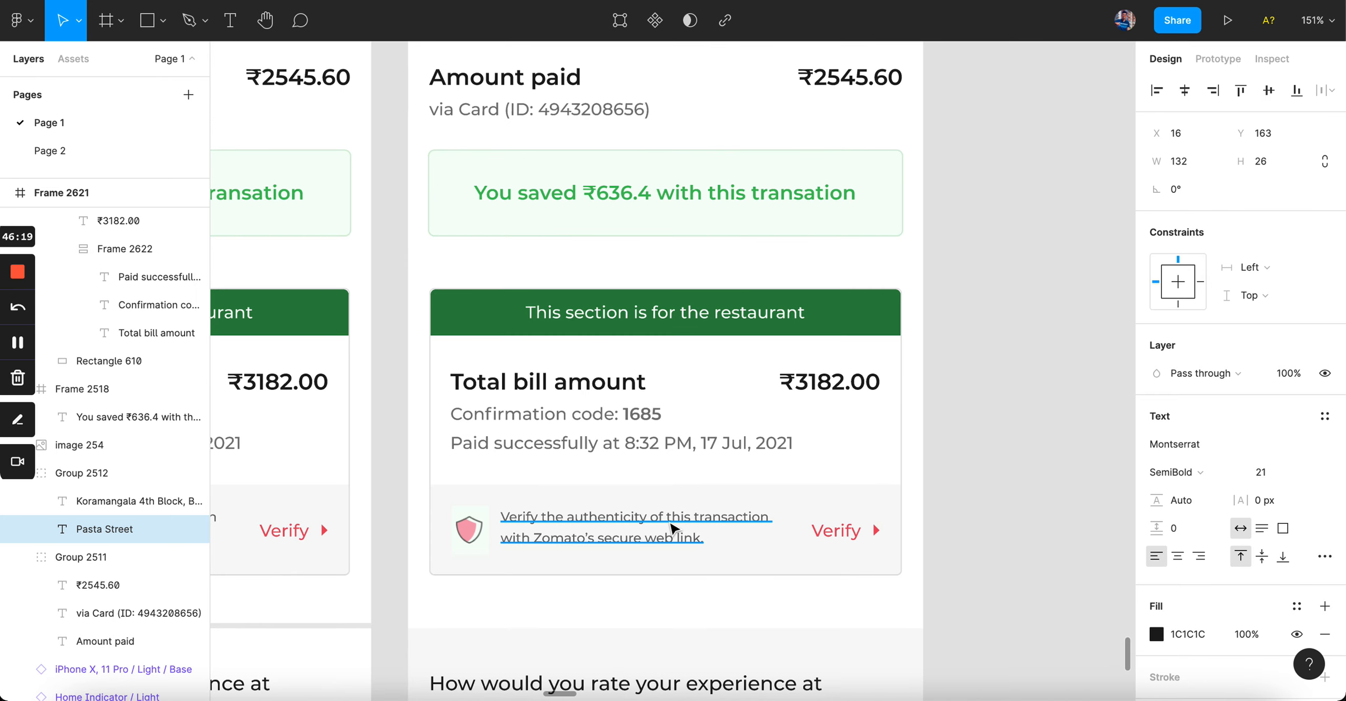
{"action": "left_click", "coordinate": [697, 517]}
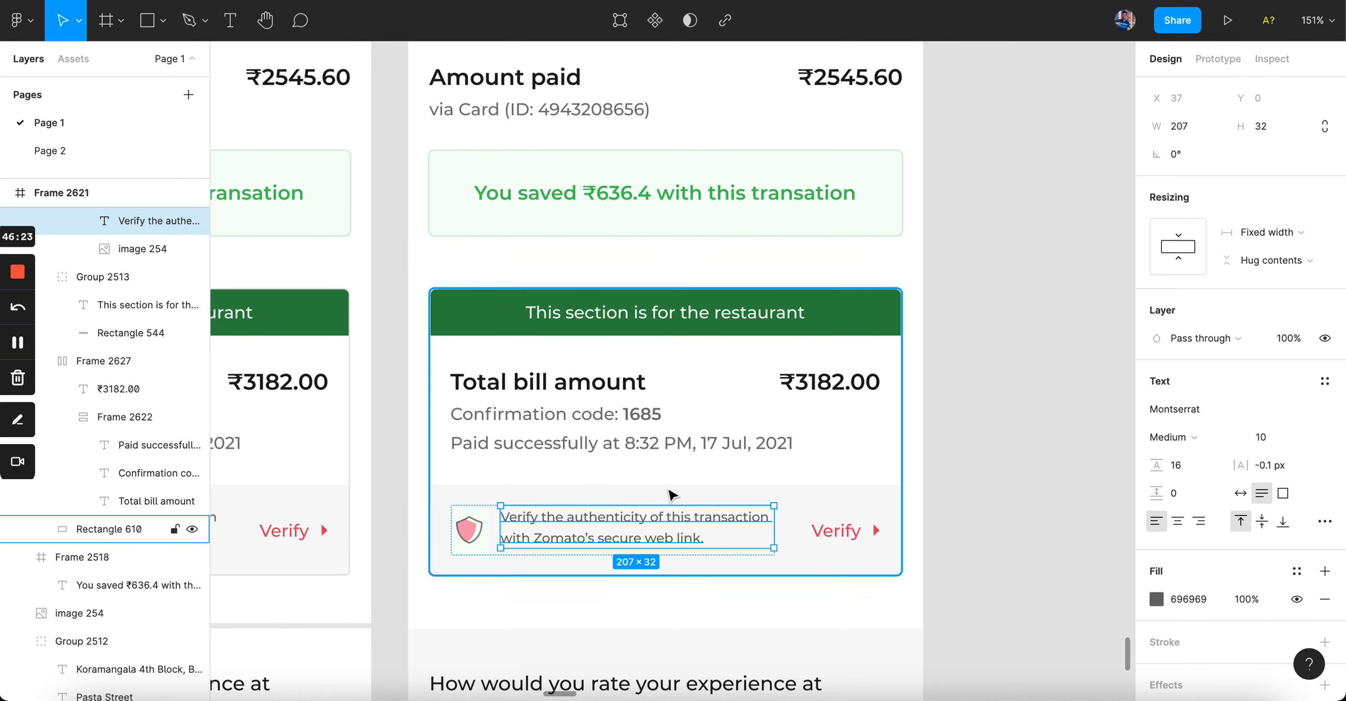
{"action": "left_click", "coordinate": [678, 443]}
{"action": "left_click", "coordinate": [610, 386]}
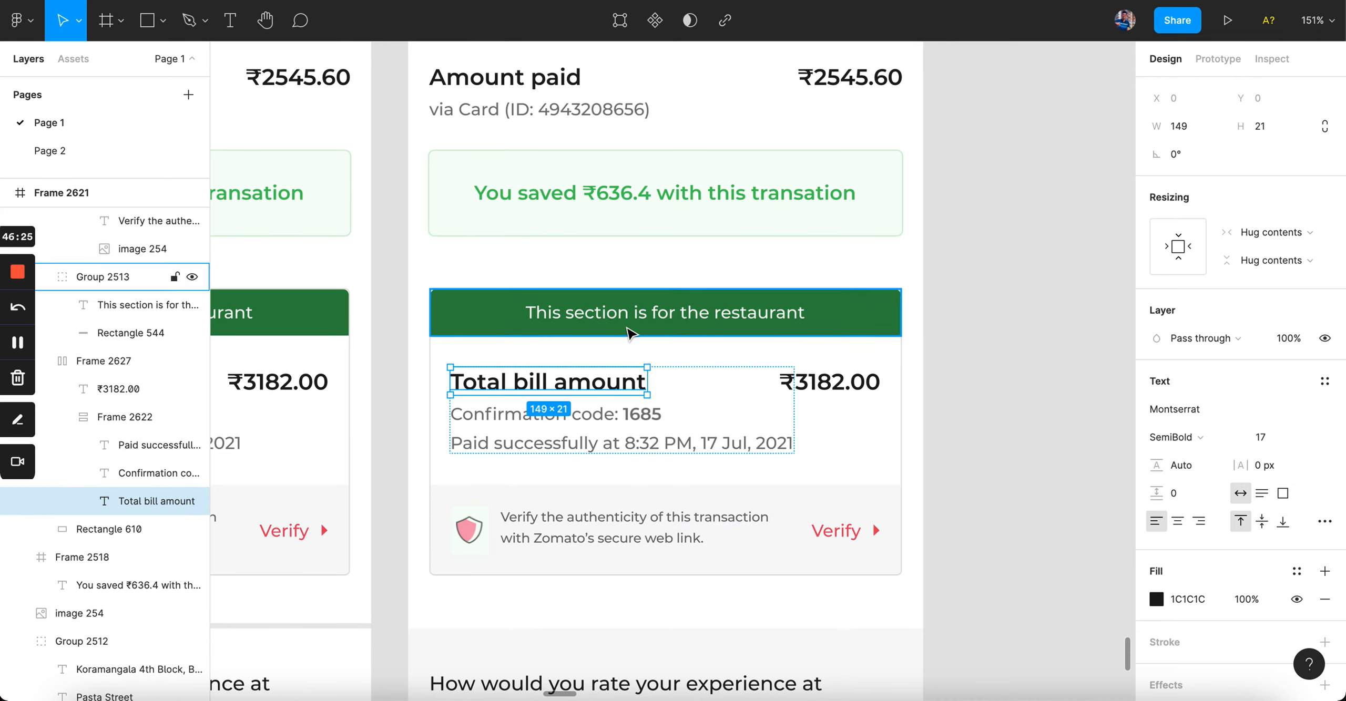
{"action": "scroll", "coordinate": [610, 386], "scroll_direction": "down", "scroll_amount": 3}
{"action": "scroll", "coordinate": [610, 386], "scroll_direction": "up", "scroll_amount": 1}
{"action": "left_click", "coordinate": [552, 249]}
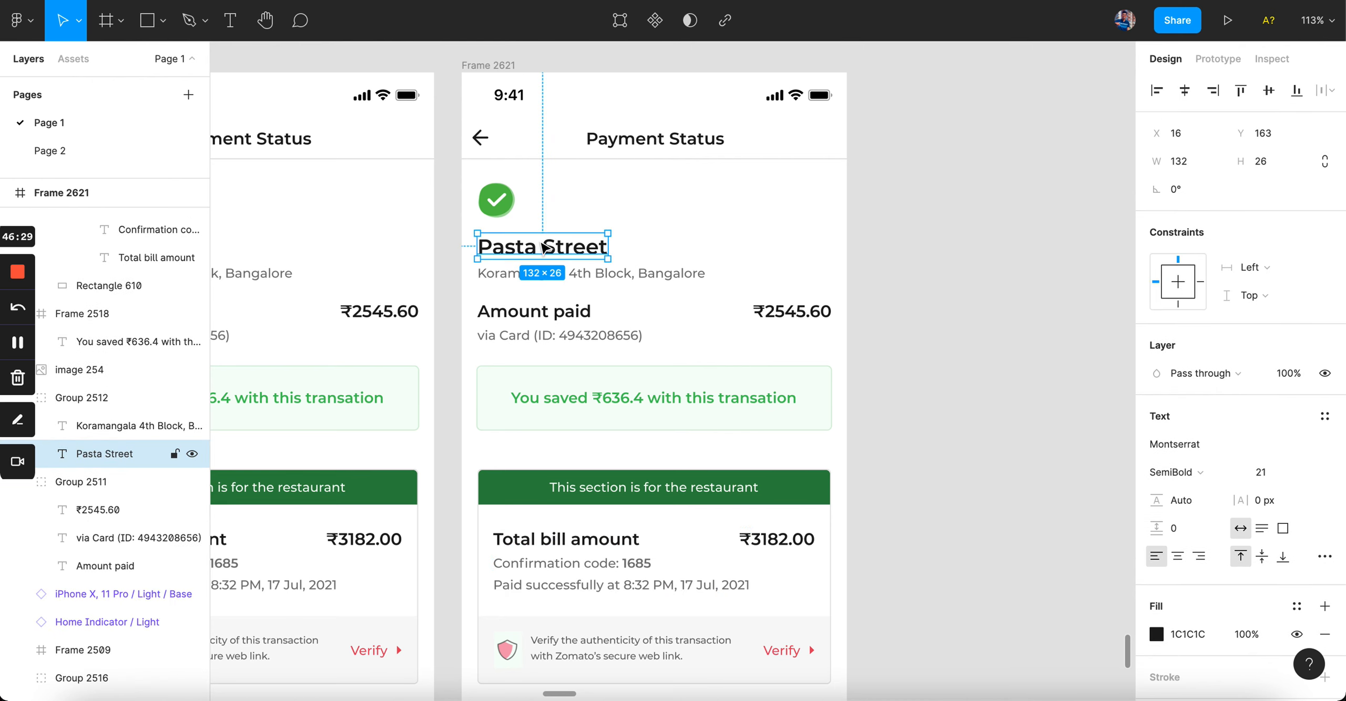
{"action": "left_click", "coordinate": [679, 398]}
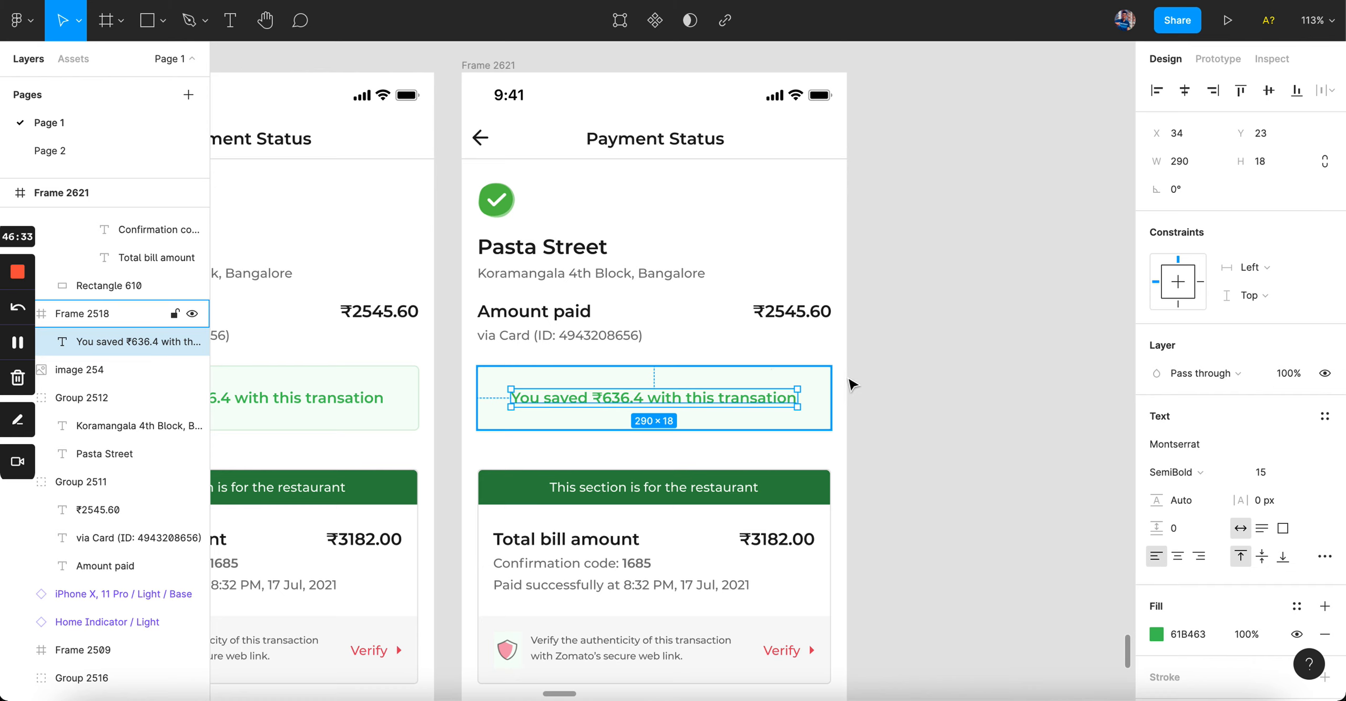
Step: Center-align the 'You saved…' savings message in its green box
{"action": "scroll", "coordinate": [682, 388], "scroll_direction": "up", "scroll_amount": 3}
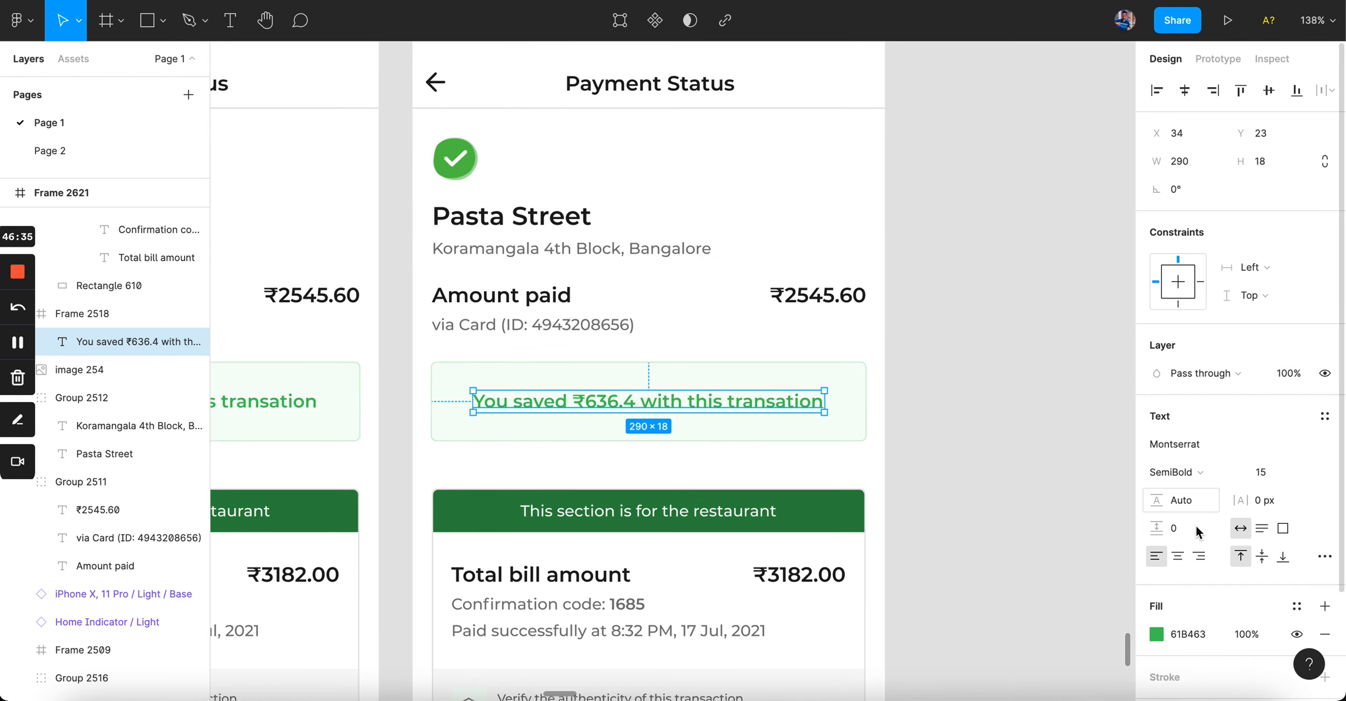
{"action": "left_click", "coordinate": [1177, 557]}
{"action": "left_click", "coordinate": [1265, 475]}
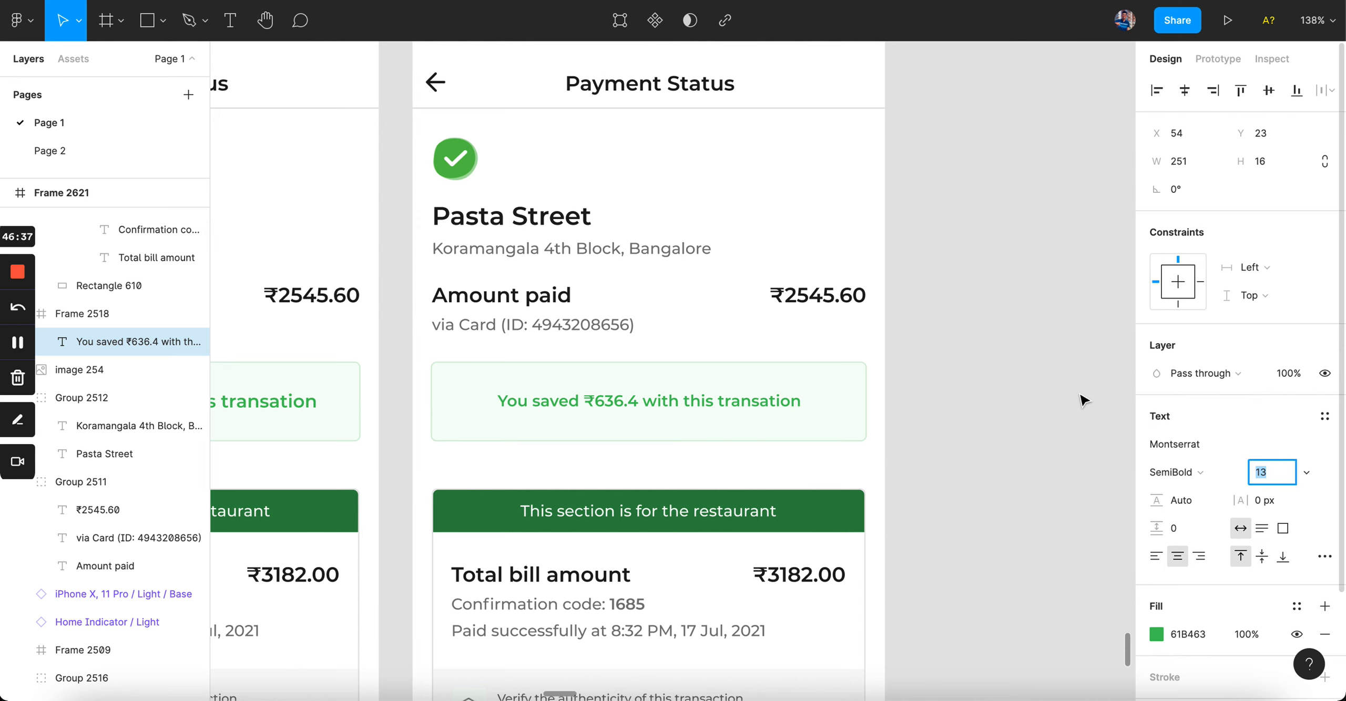
{"action": "left_click", "coordinate": [1057, 389]}
{"action": "scroll", "coordinate": [1056, 389], "scroll_direction": "down", "scroll_amount": 2}
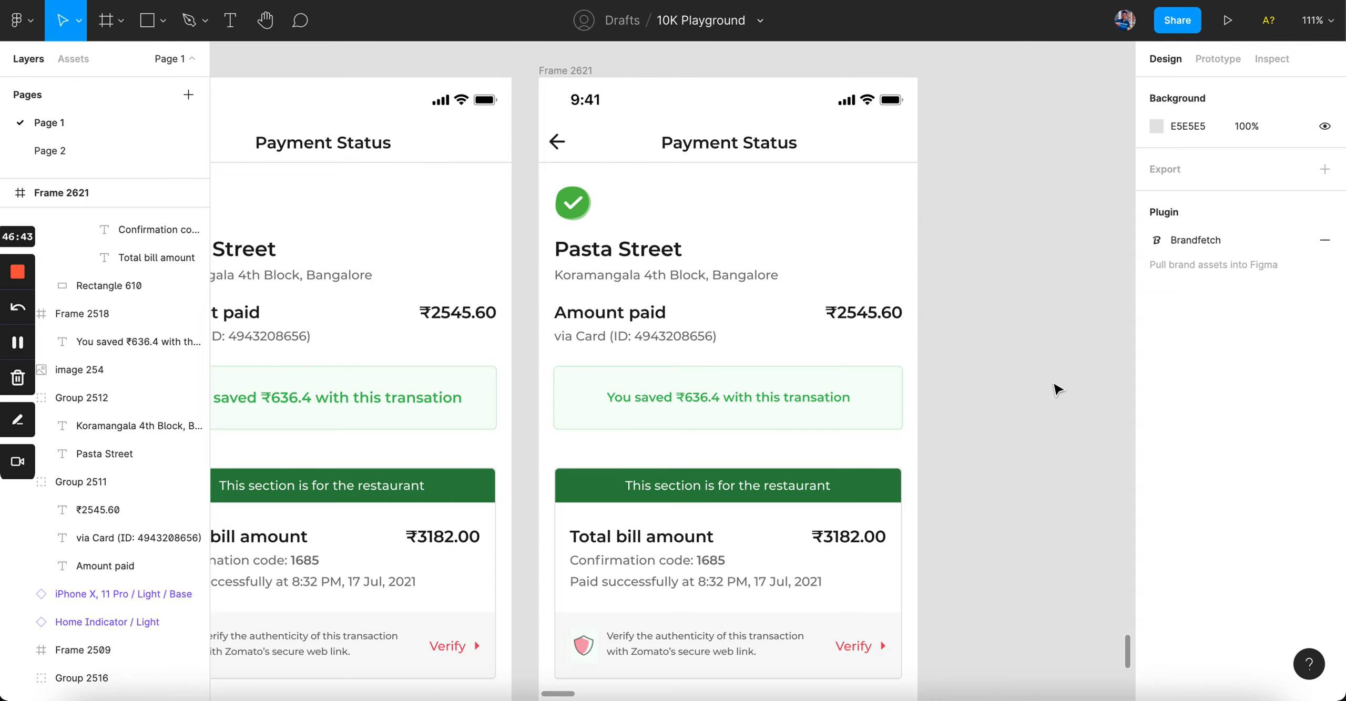
Step: Try the savings message in Medium weight to preview lighter text
{"action": "left_click", "coordinate": [131, 342]}
{"action": "left_click", "coordinate": [956, 450]}
{"action": "left_click", "coordinate": [820, 398]}
{"action": "left_click", "coordinate": [1196, 482]}
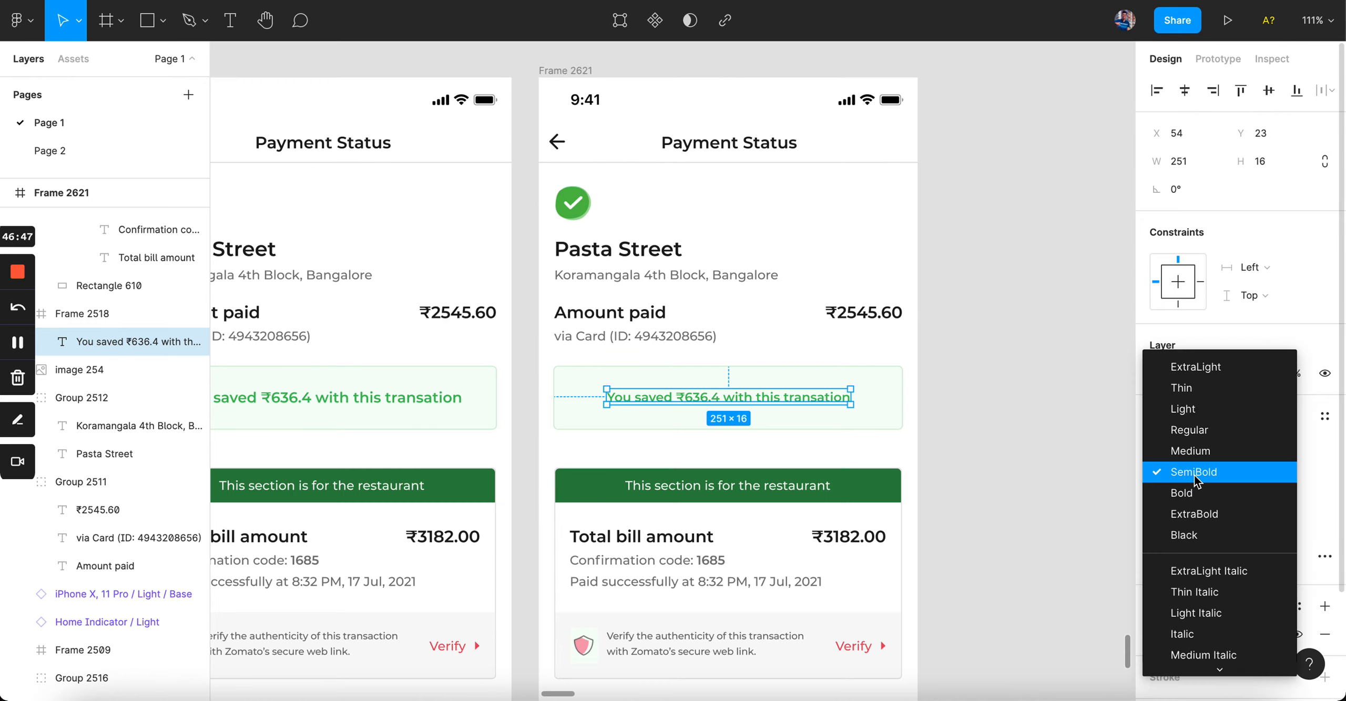
{"action": "left_click", "coordinate": [1207, 447]}
{"action": "left_click", "coordinate": [1033, 404]}
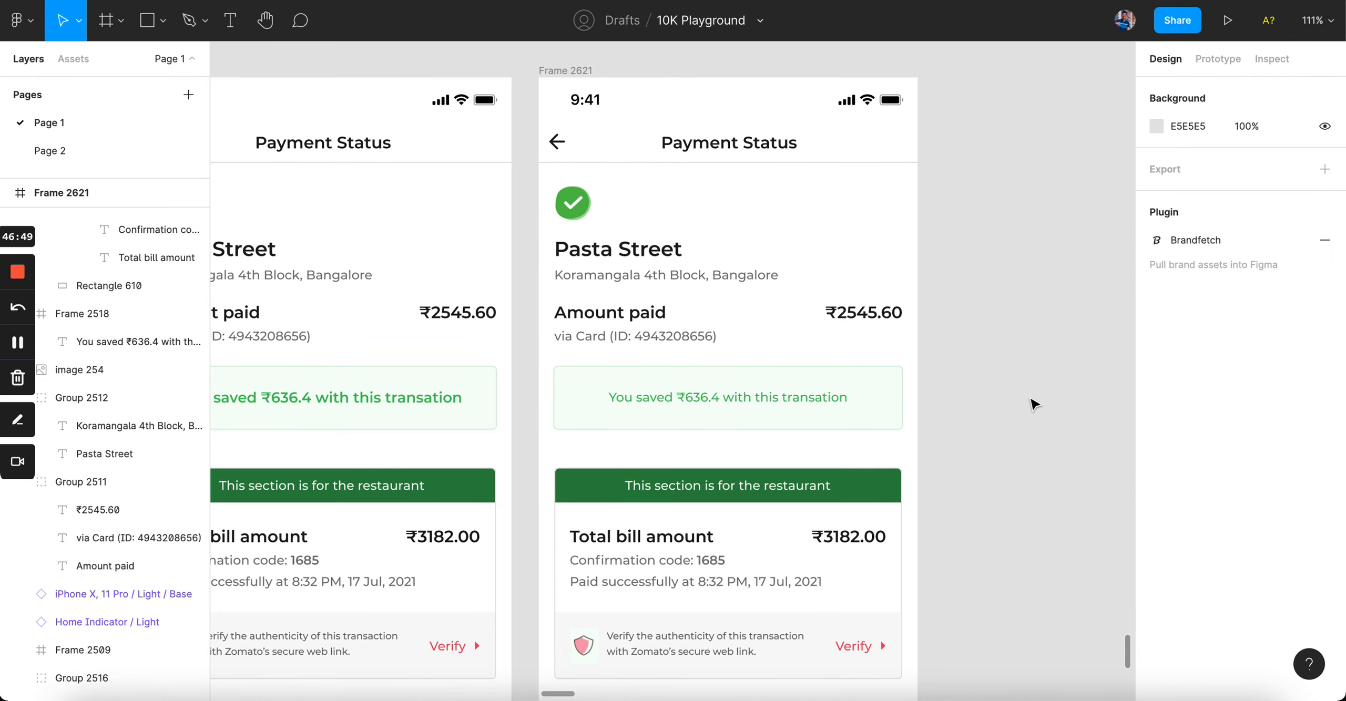
Step: Compare with the via Card and Amount paid lines, then restore the savings message to SemiBold
{"action": "left_click", "coordinate": [728, 400]}
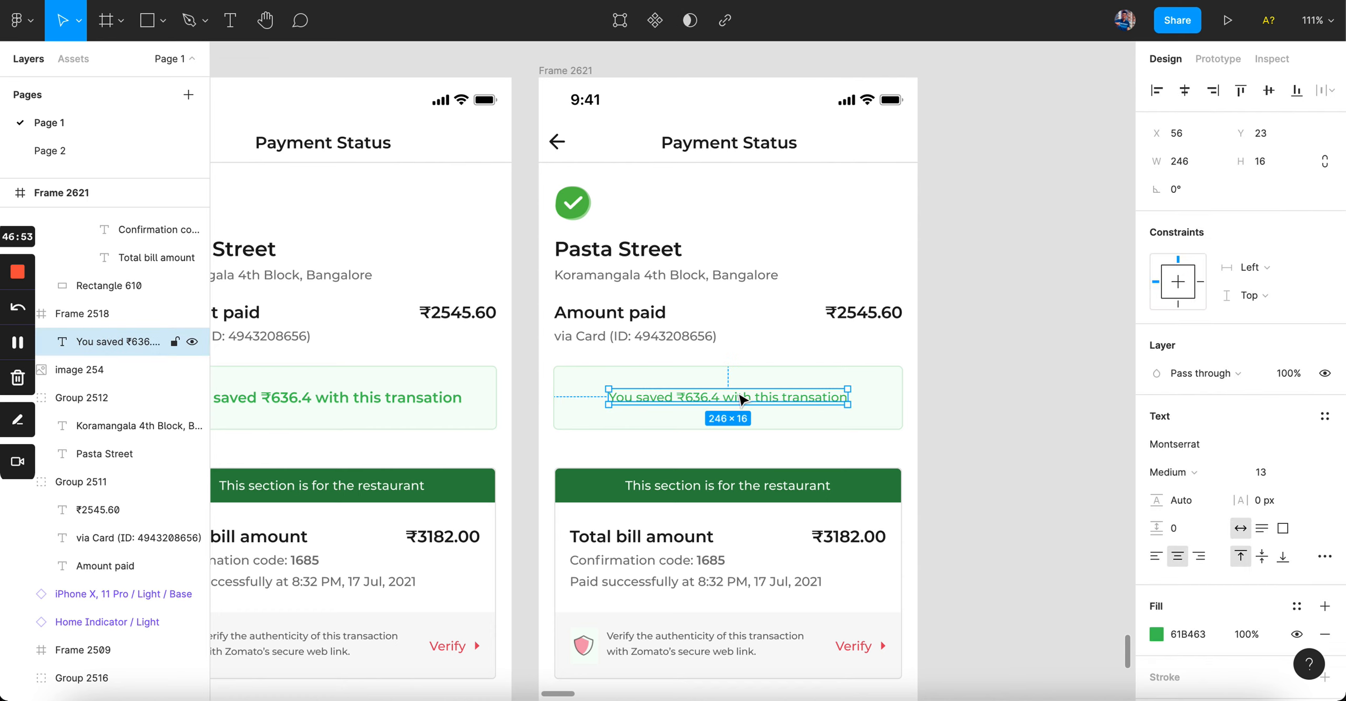
{"action": "left_click", "coordinate": [647, 341]}
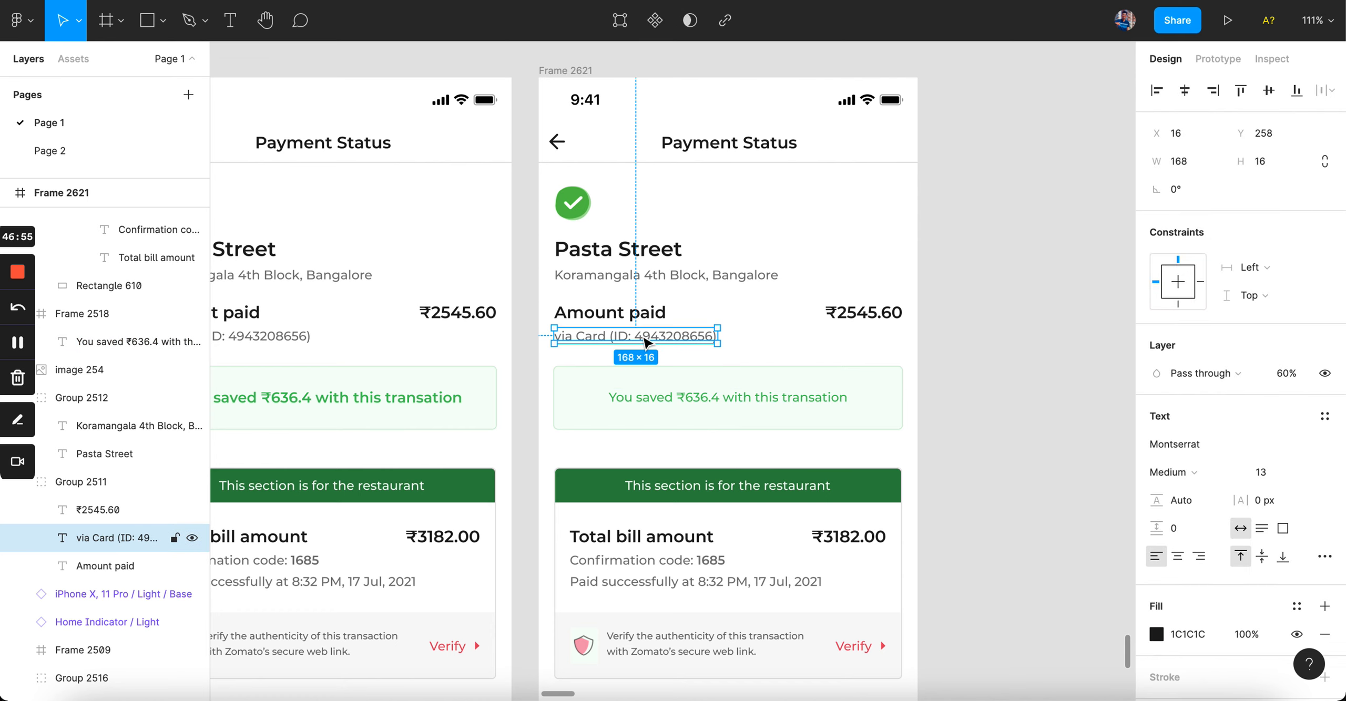
{"action": "left_click", "coordinate": [628, 315]}
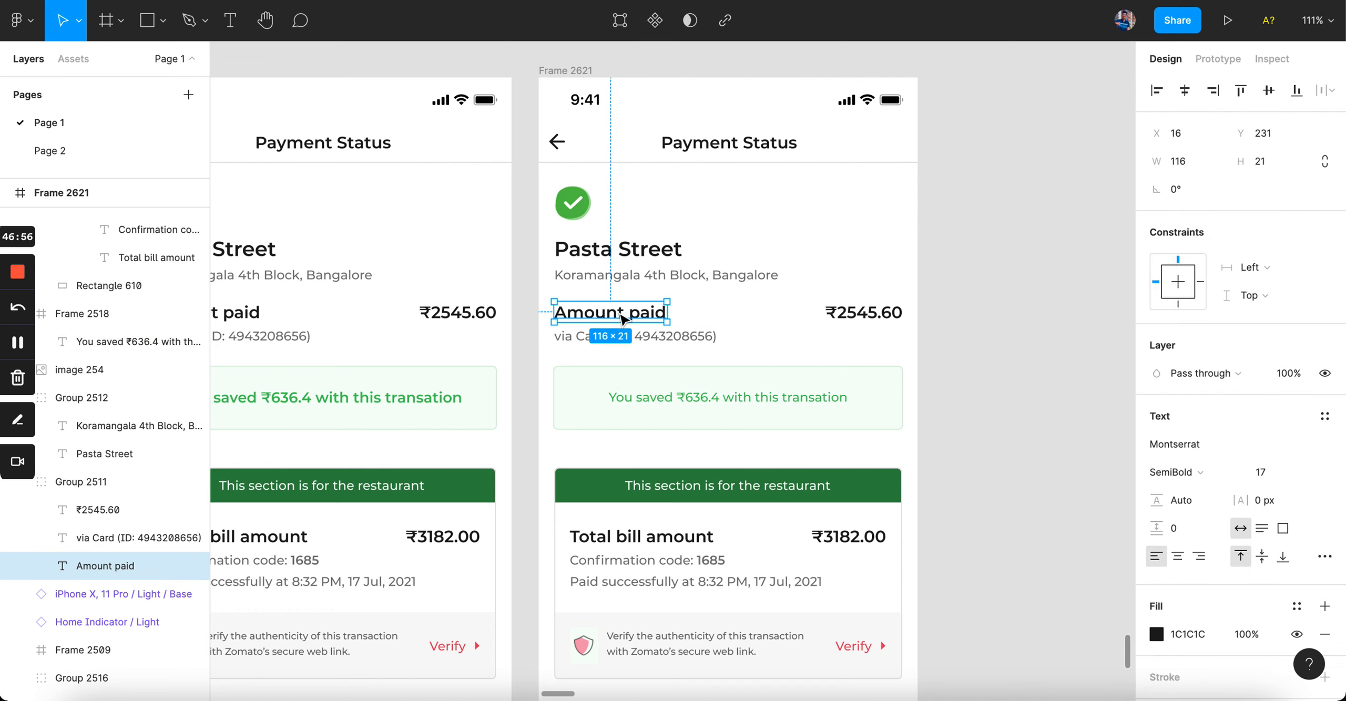
{"action": "left_click", "coordinate": [733, 400]}
{"action": "left_click", "coordinate": [1183, 471]}
{"action": "left_click", "coordinate": [1191, 495]}
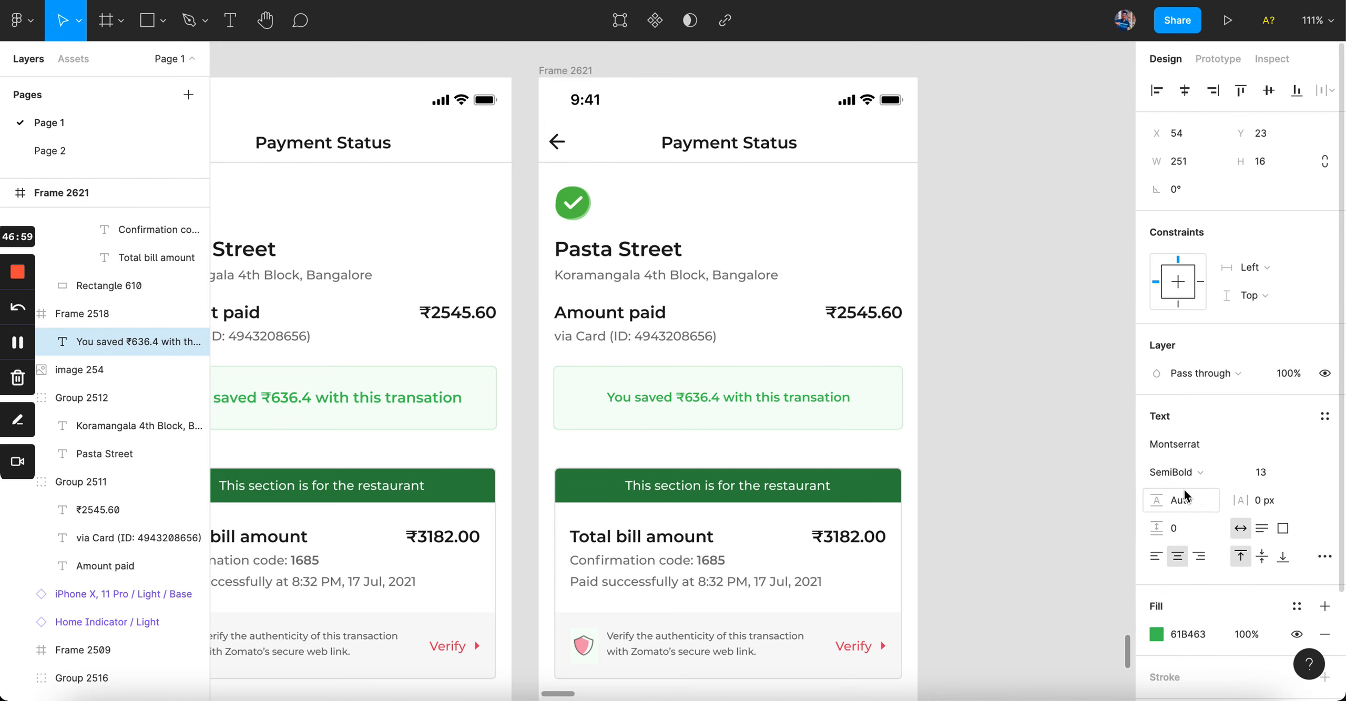
{"action": "left_click", "coordinate": [991, 419]}
{"action": "scroll", "coordinate": [990, 419], "scroll_direction": "down", "scroll_amount": 2}
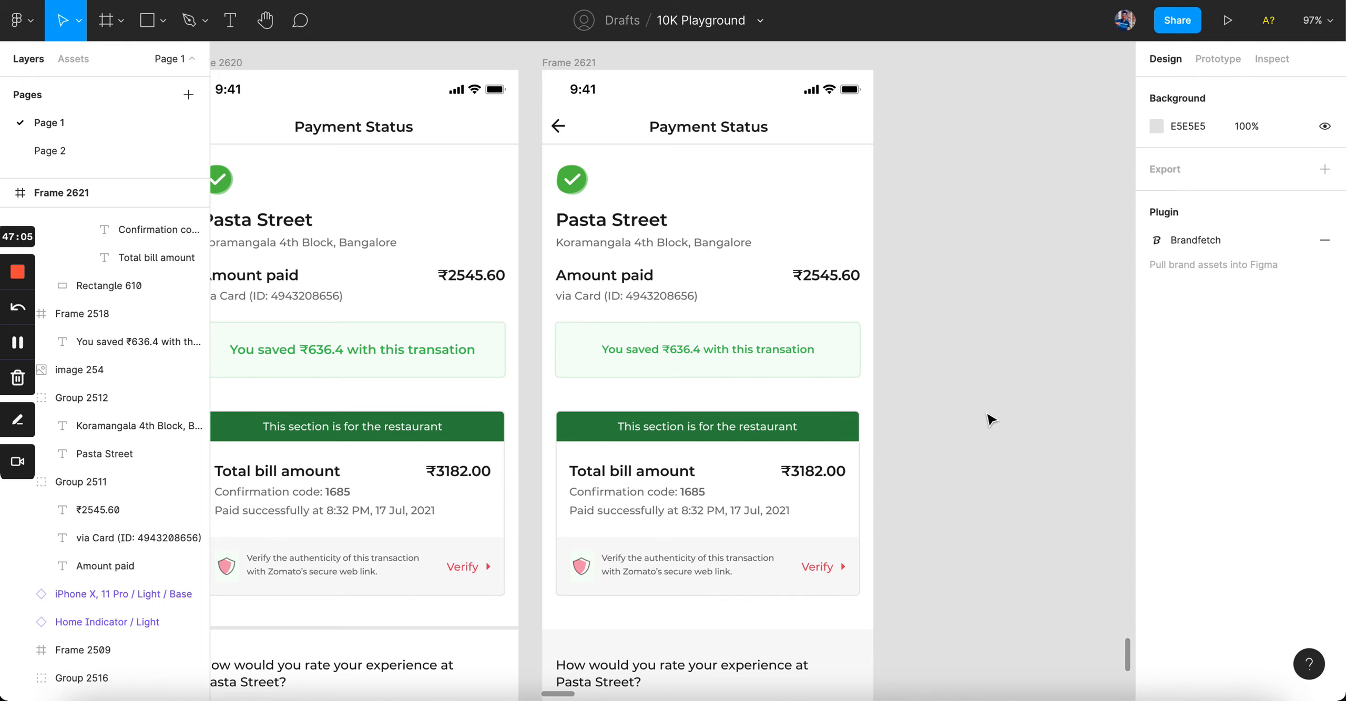
{"action": "scroll", "coordinate": [880, 524], "scroll_direction": "up", "scroll_amount": 3}
Step: Select the verify description and compare it with the Paid successfully line's style
{"action": "left_click", "coordinate": [795, 593]}
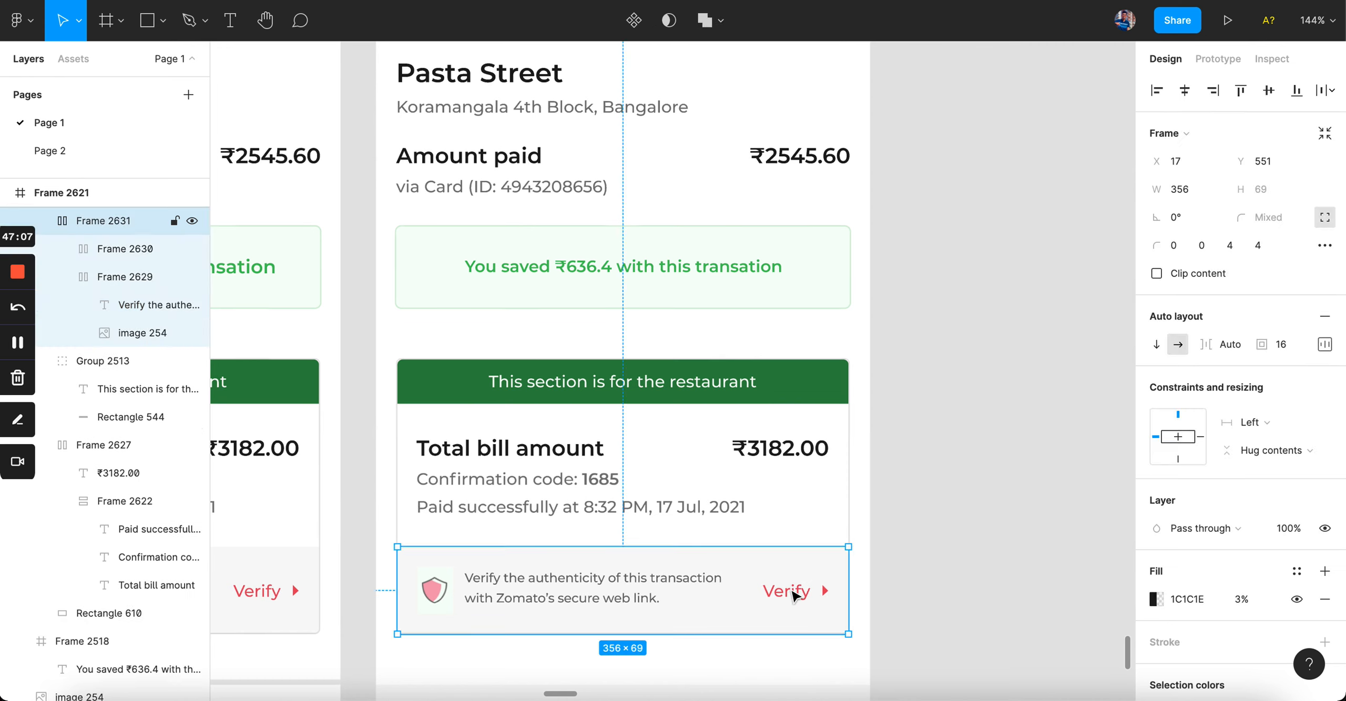
{"action": "double_click", "coordinate": [794, 597]}
{"action": "left_click", "coordinate": [709, 597]}
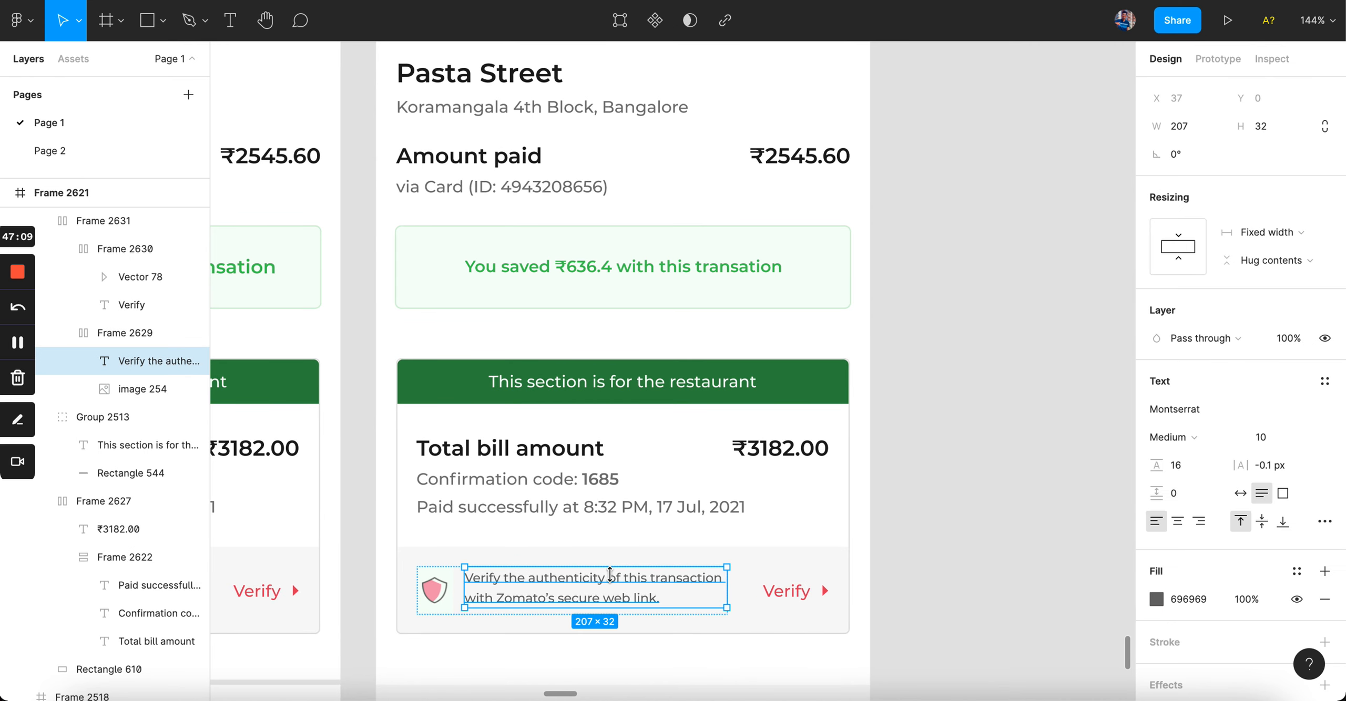
{"action": "left_click", "coordinate": [787, 591]}
{"action": "left_click", "coordinate": [683, 584]}
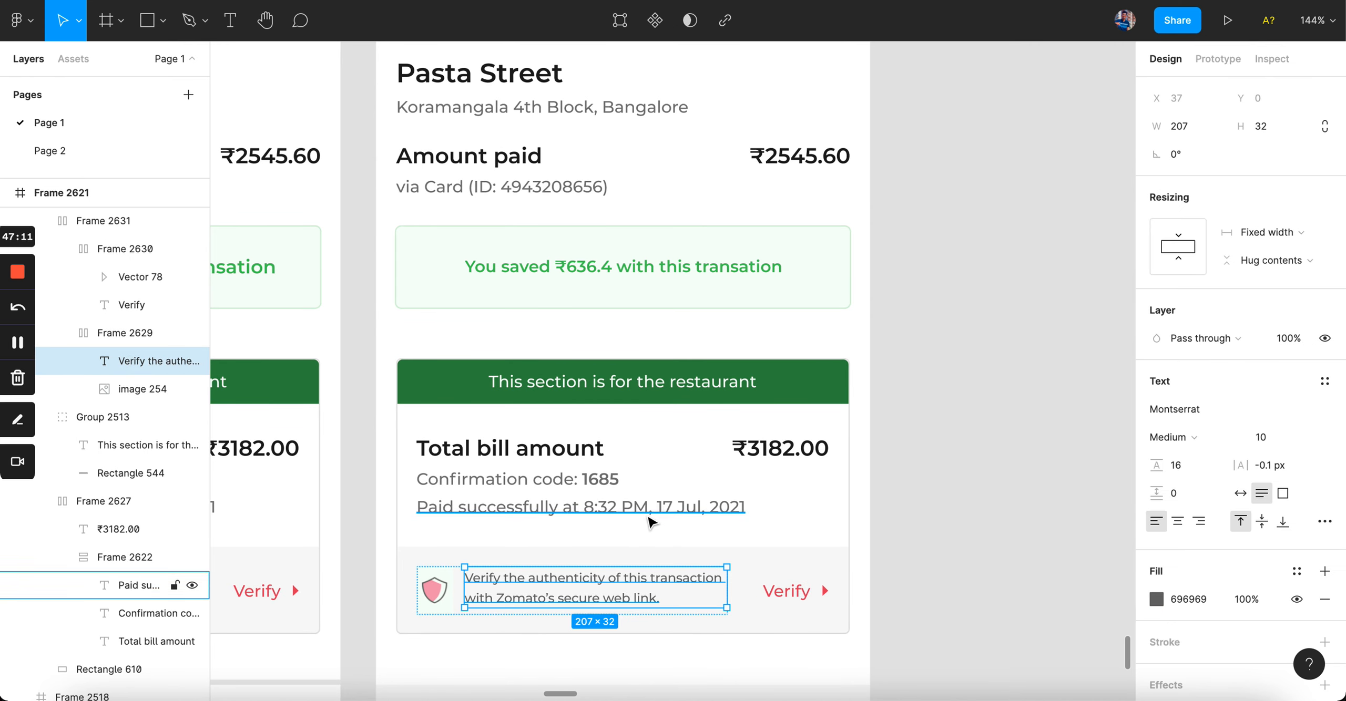
{"action": "left_click", "coordinate": [651, 509]}
{"action": "left_click", "coordinate": [595, 587]}
{"action": "left_click", "coordinate": [594, 586]}
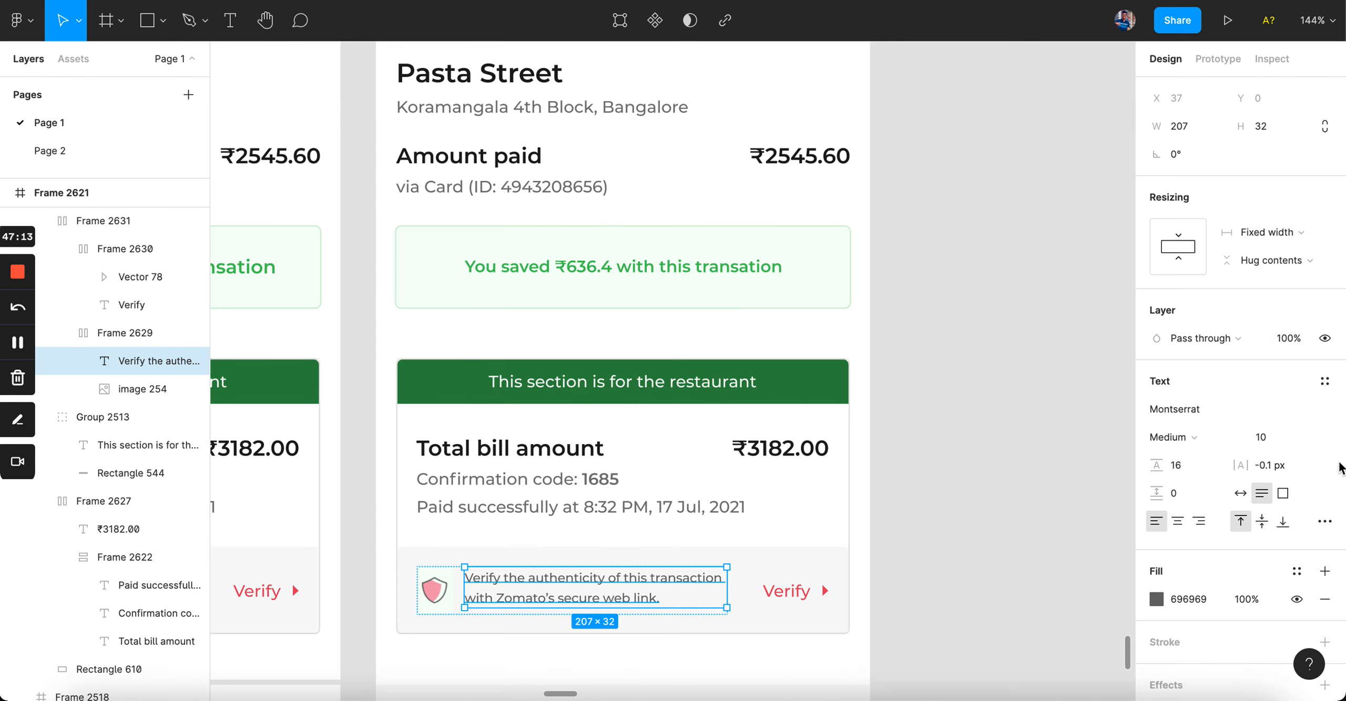
Step: Set the 'Verify the authenticity…' text to size 11 and widen it to 226 so it wraps onto two lines
{"action": "left_click", "coordinate": [1272, 438]}
{"action": "type", "text": "11"}
{"action": "key", "text": "Return"}
{"action": "left_click", "coordinate": [874, 530]}
{"action": "left_click", "coordinate": [725, 593]}
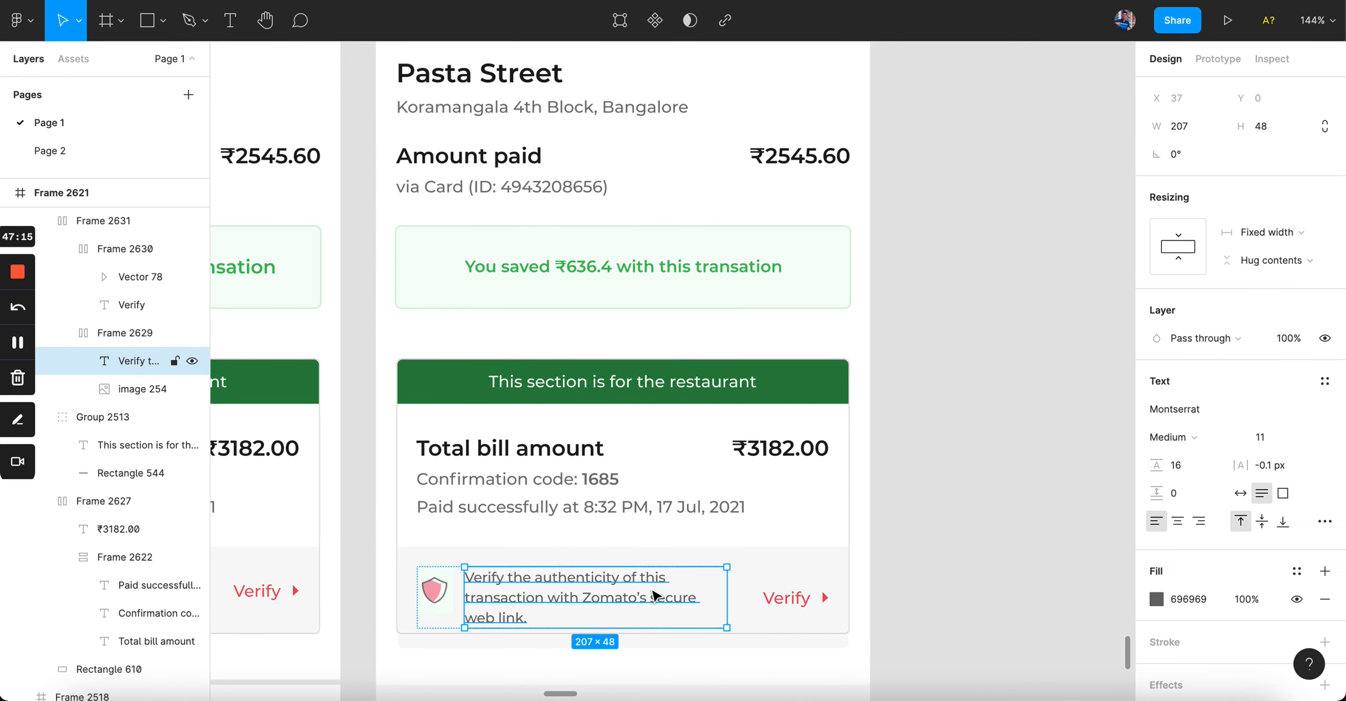
{"action": "left_click_drag", "start_coordinate": [732, 593], "coordinate": [752, 593]}
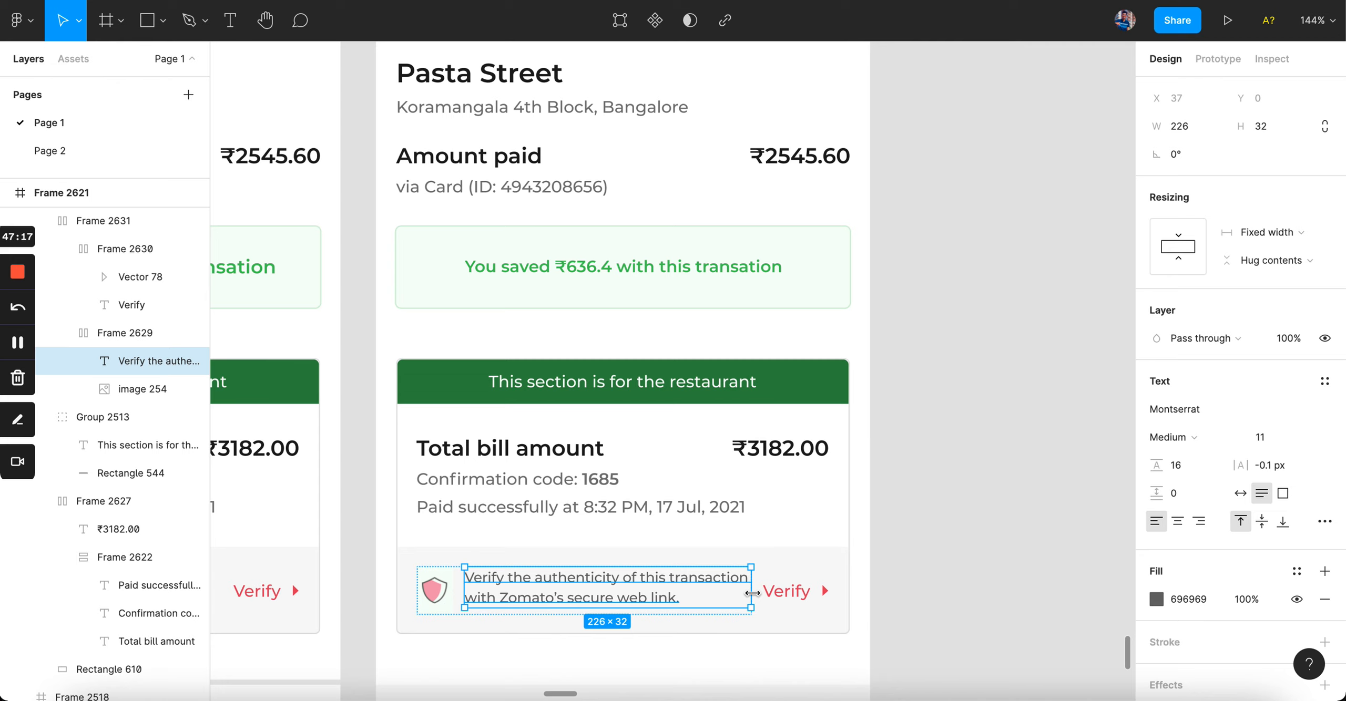
Step: Reduce the red Verify link's font size from 13 to 11
{"action": "left_click", "coordinate": [778, 591]}
{"action": "left_click", "coordinate": [1268, 446]}
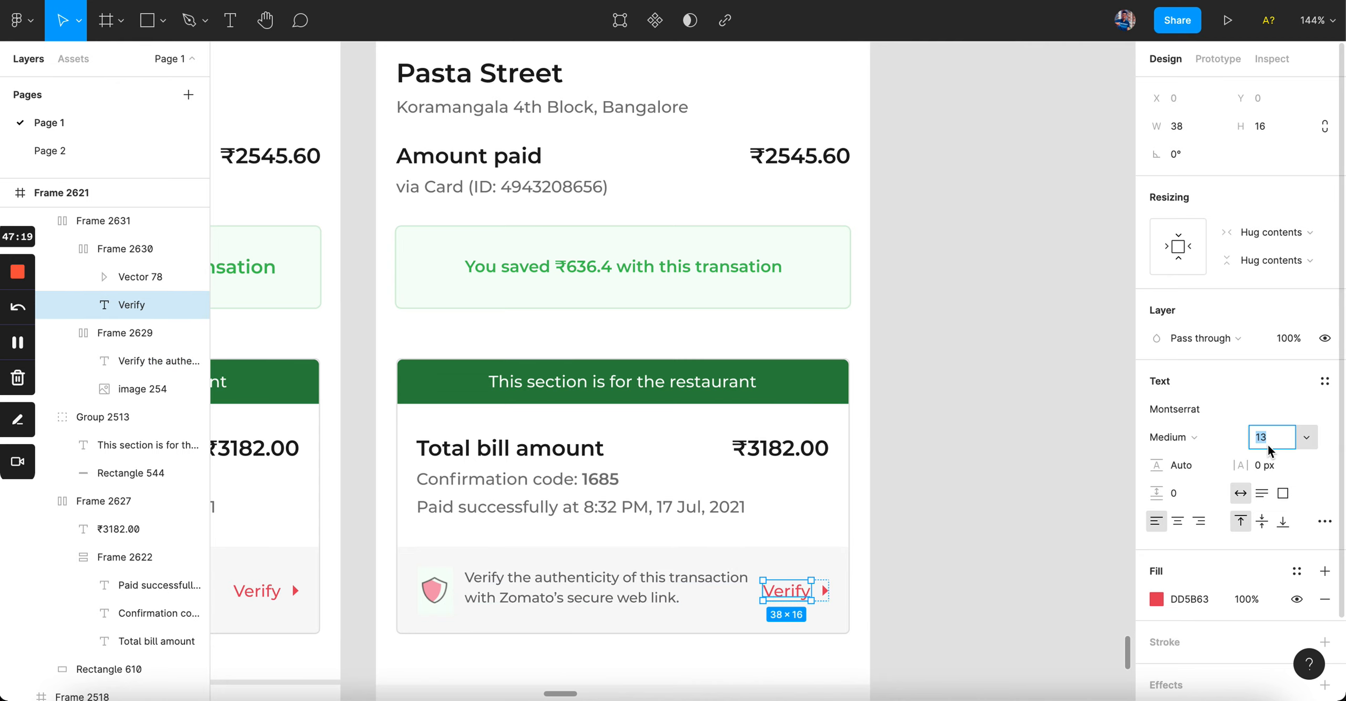
{"action": "type", "text": "11"}
{"action": "key", "text": "Return"}
{"action": "left_click", "coordinate": [967, 508]}
{"action": "scroll", "coordinate": [962, 510], "scroll_direction": "down", "scroll_amount": 5}
{"action": "scroll", "coordinate": [915, 553], "scroll_direction": "up", "scroll_amount": 5}
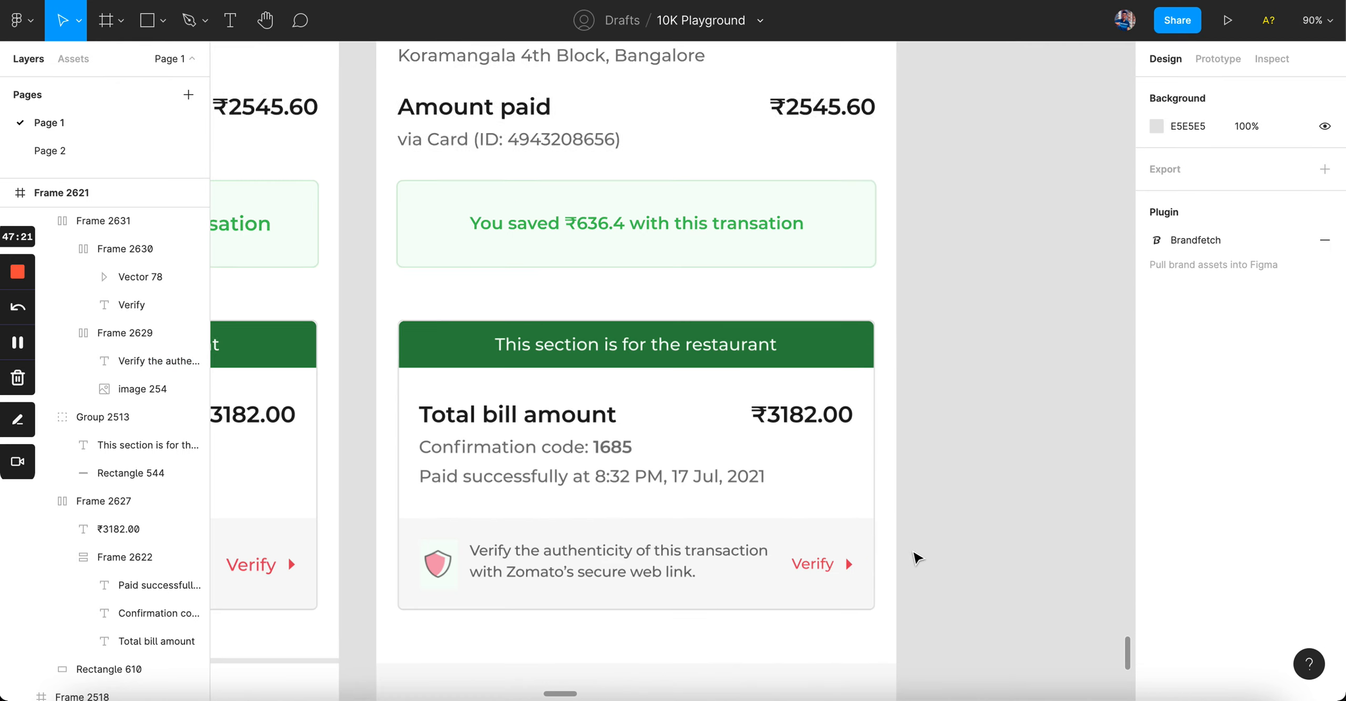
{"action": "scroll", "coordinate": [916, 558], "scroll_direction": "down", "scroll_amount": 3}
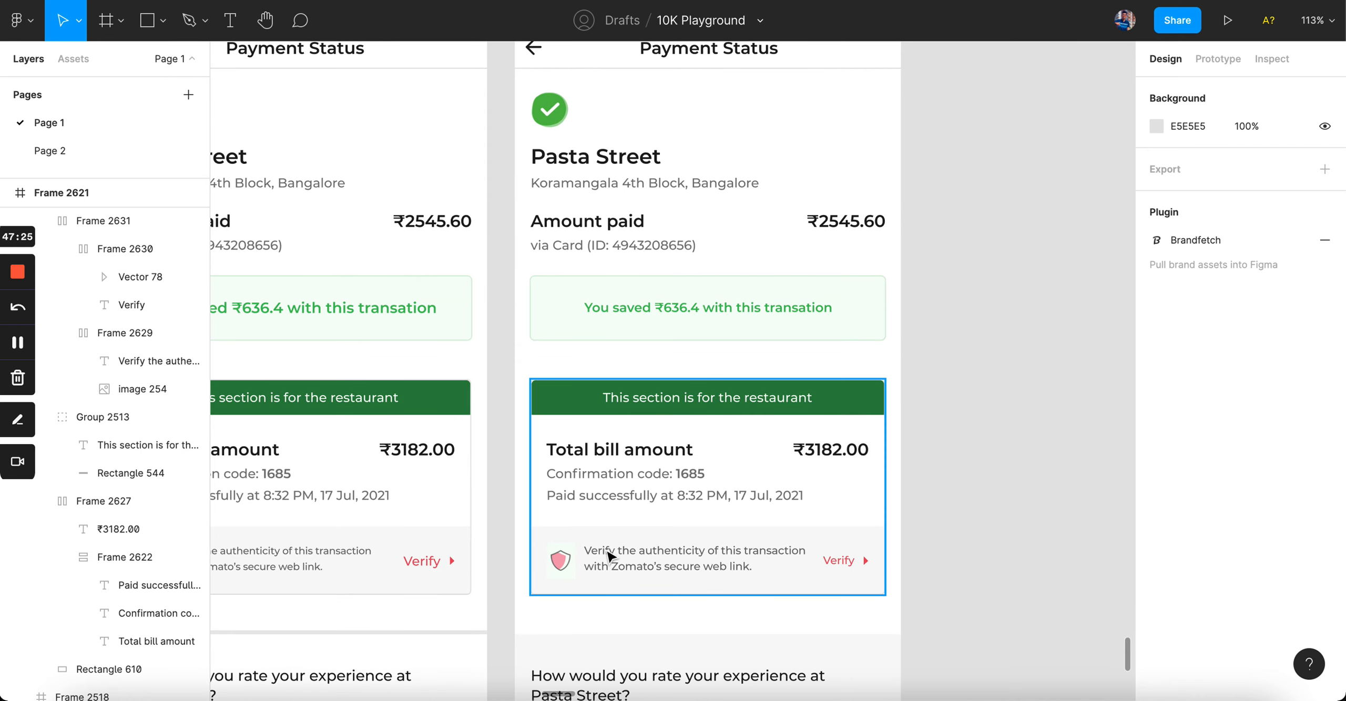
Step: Make the red Verify link SemiBold to preview a bolder link
{"action": "left_click", "coordinate": [571, 531]}
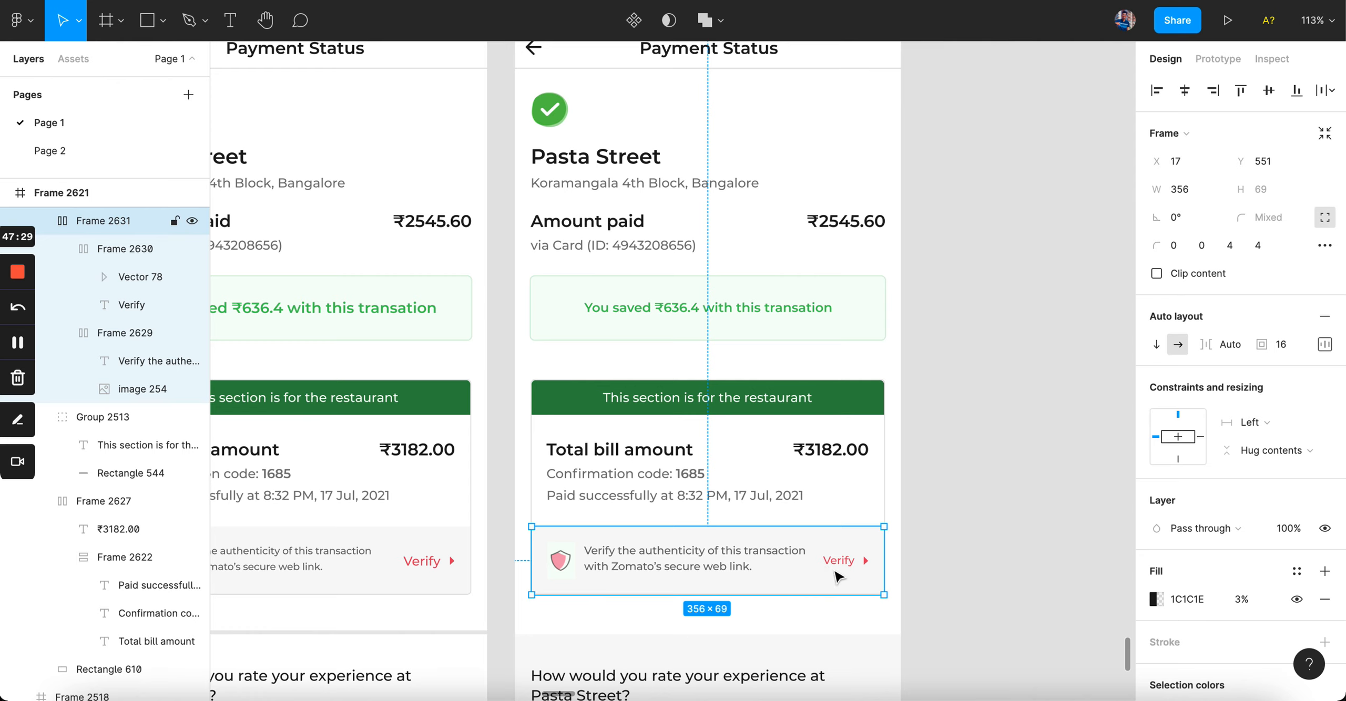
{"action": "left_click", "coordinate": [941, 552]}
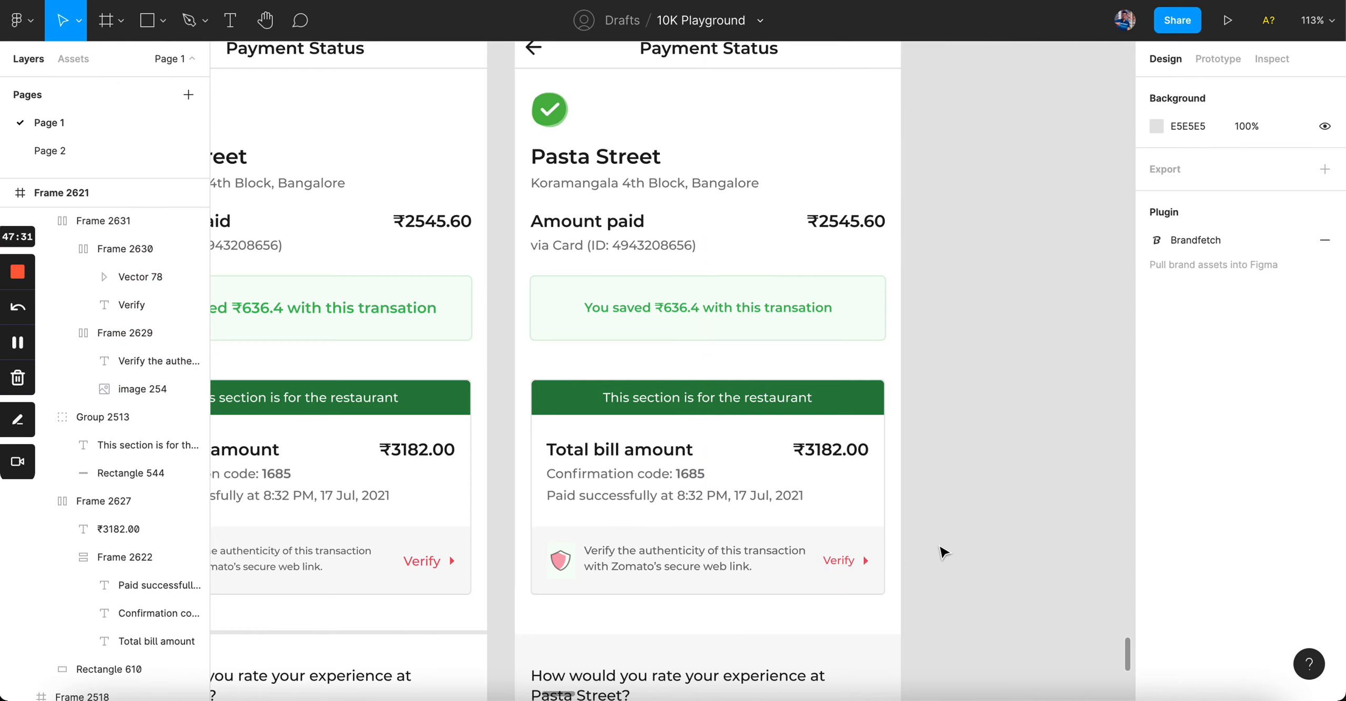
{"action": "double_click", "coordinate": [839, 561]}
{"action": "left_click", "coordinate": [1193, 437]}
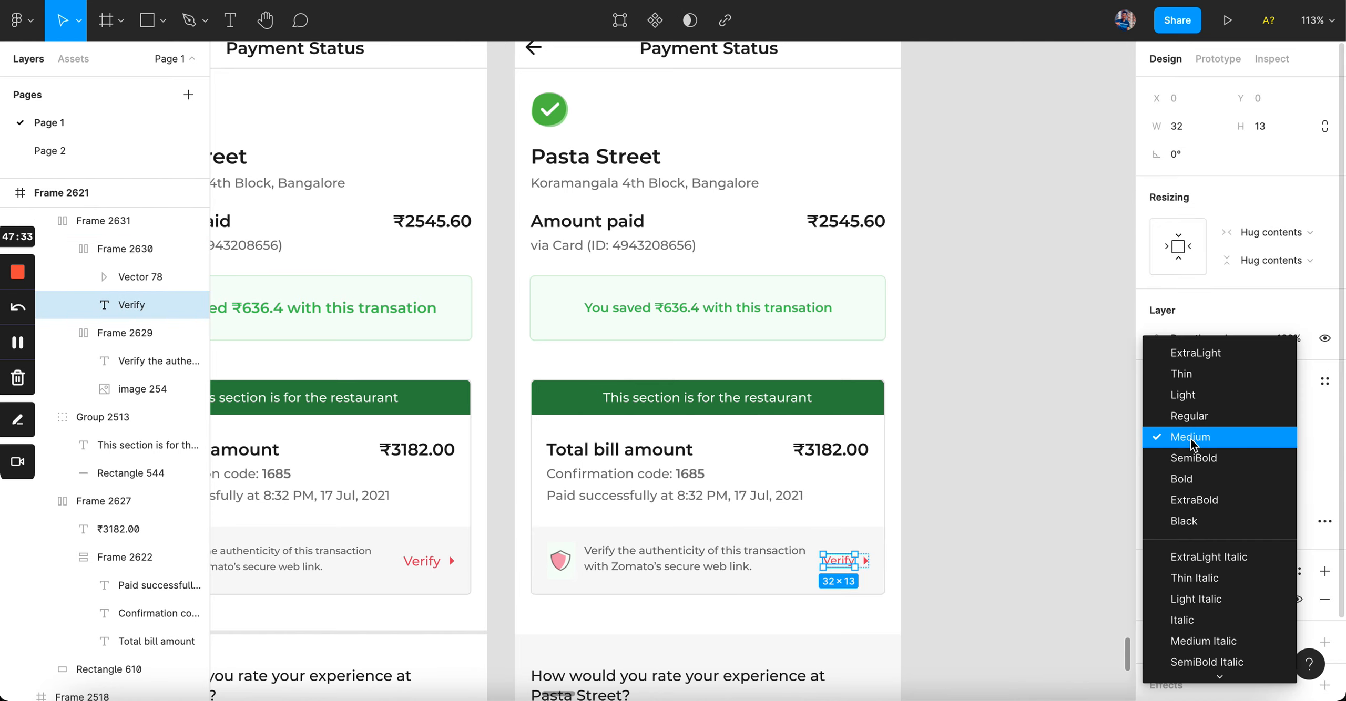
{"action": "left_click", "coordinate": [1192, 458]}
{"action": "left_click", "coordinate": [997, 514]}
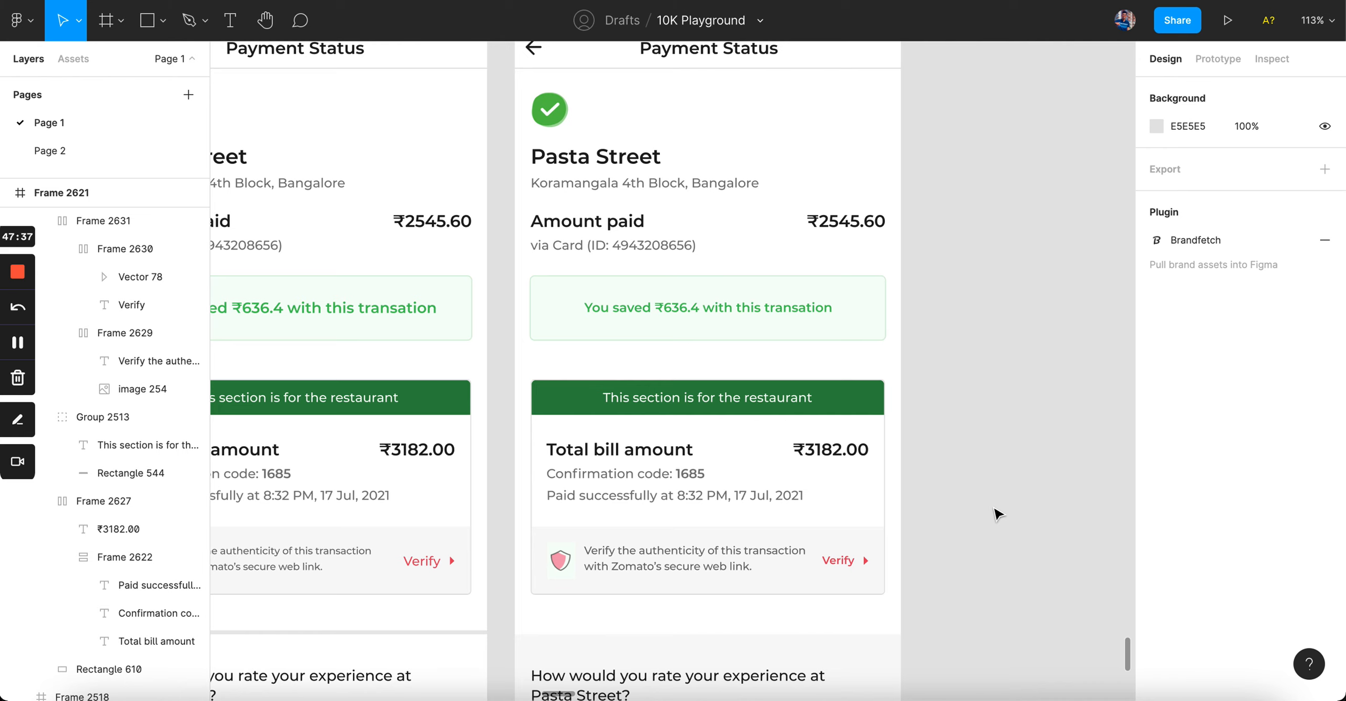
Step: Set the Verify link's weight back to Medium
{"action": "double_click", "coordinate": [841, 561]}
{"action": "left_click", "coordinate": [1201, 439]}
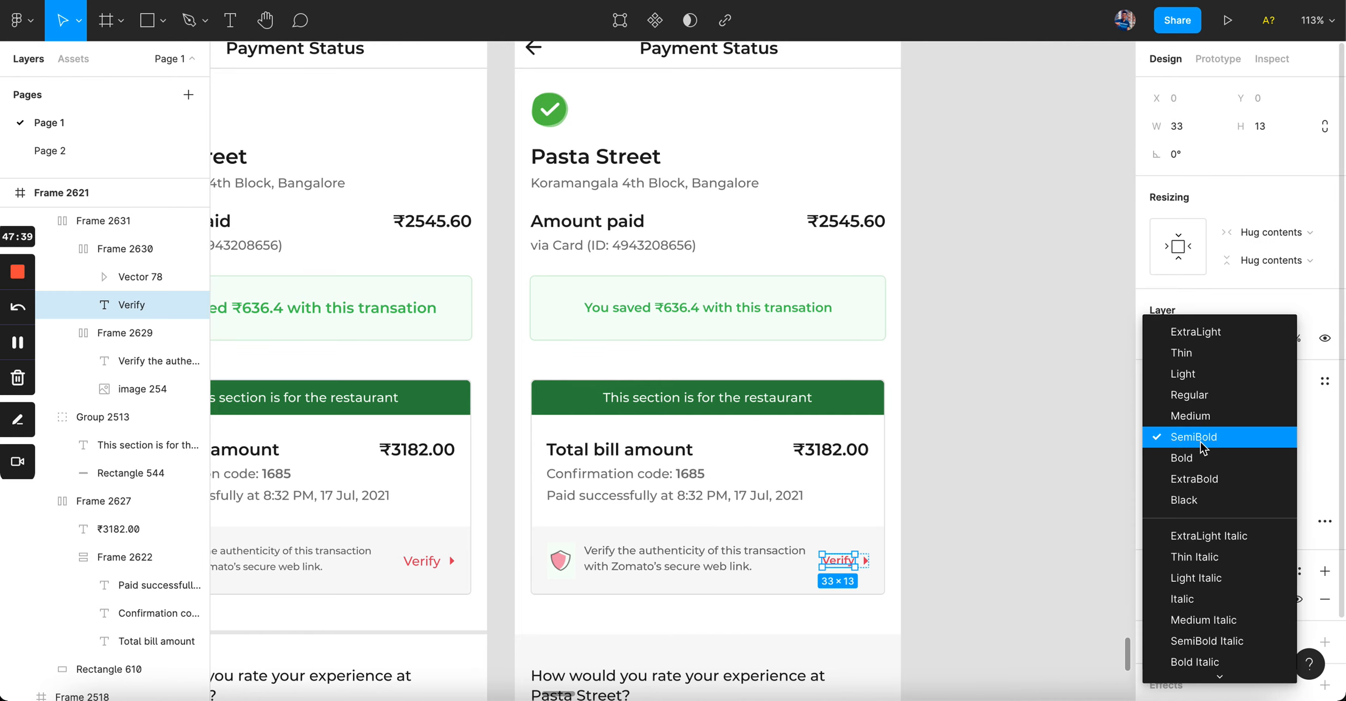
{"action": "left_click", "coordinate": [1192, 416]}
{"action": "left_click", "coordinate": [1014, 483]}
Step: Zoom out to about 66% and pan so Frames 2619, 2620 and 2621 are visible side by side
{"action": "scroll", "coordinate": [1014, 483], "scroll_direction": "down", "scroll_amount": 1}
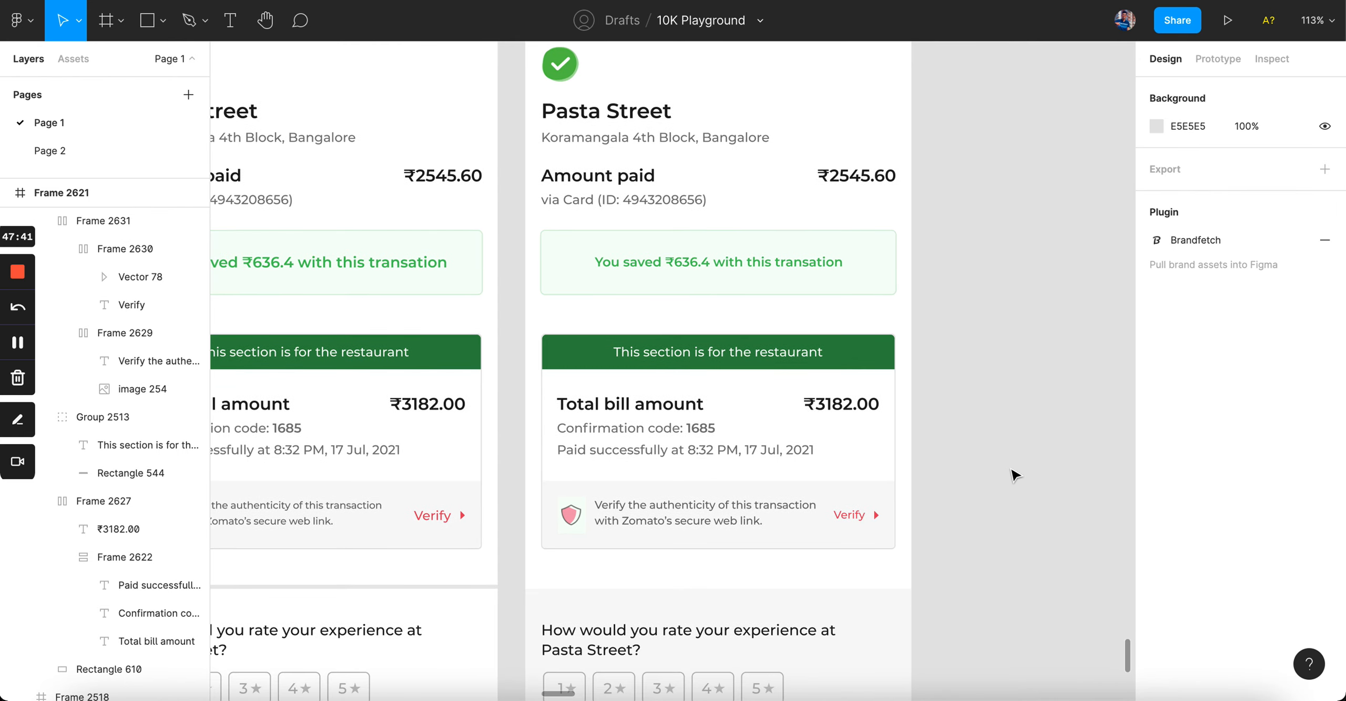
{"action": "scroll", "coordinate": [1015, 478], "scroll_direction": "down", "scroll_amount": 2}
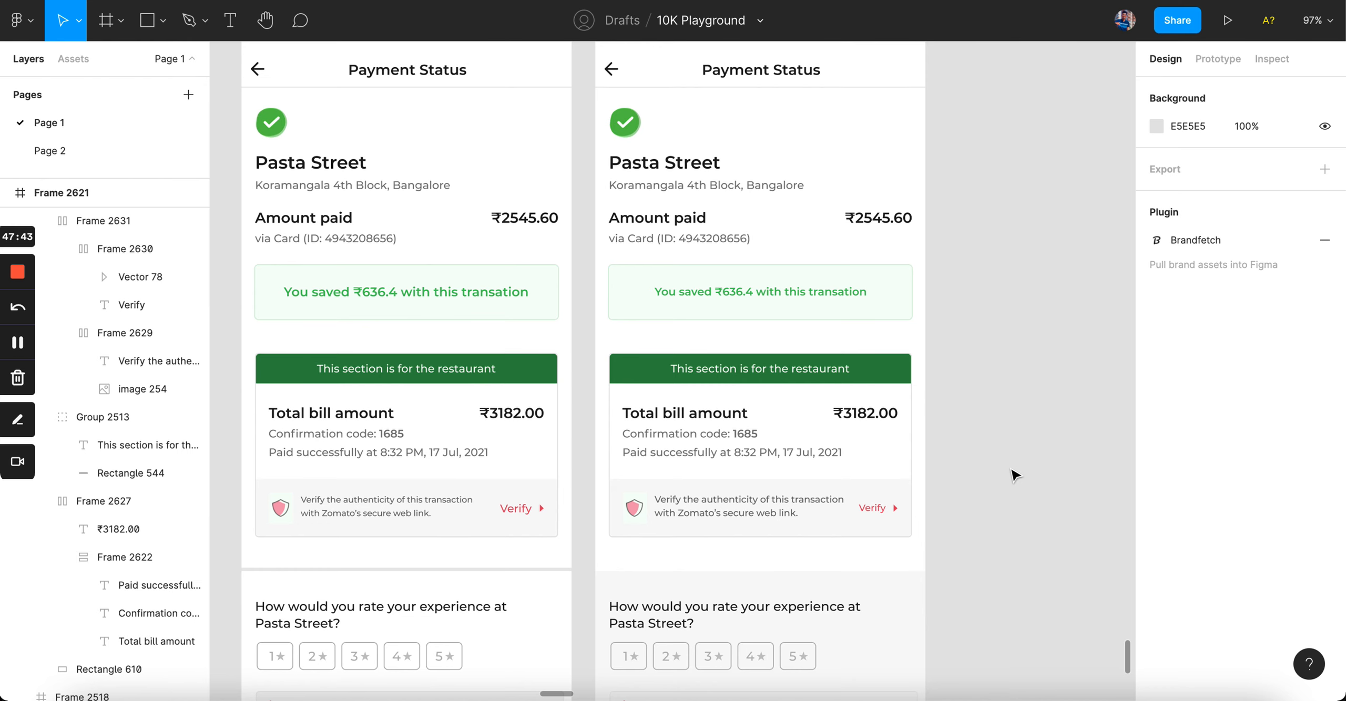
{"action": "scroll", "coordinate": [1015, 476], "scroll_direction": "down", "scroll_amount": 3}
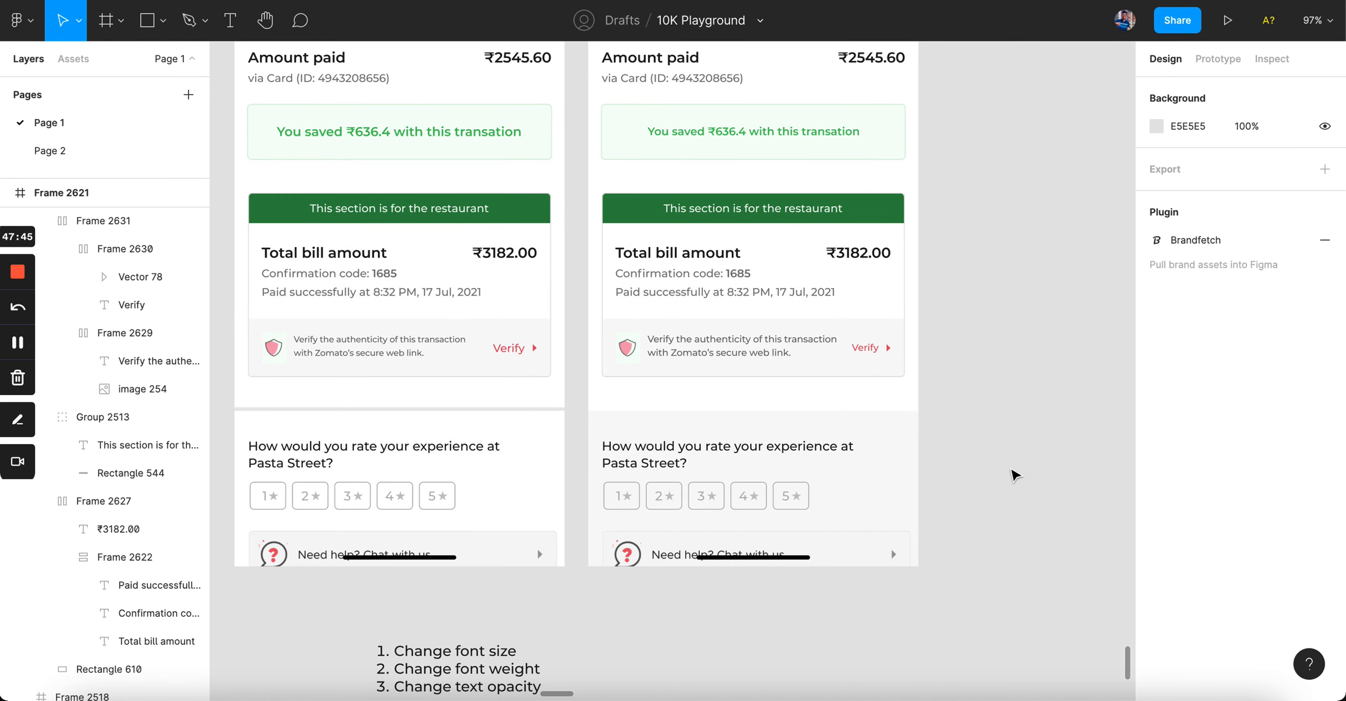
{"action": "scroll", "coordinate": [1015, 476], "scroll_direction": "up", "scroll_amount": 5}
{"action": "scroll", "coordinate": [1015, 476], "scroll_direction": "right", "scroll_amount": 1}
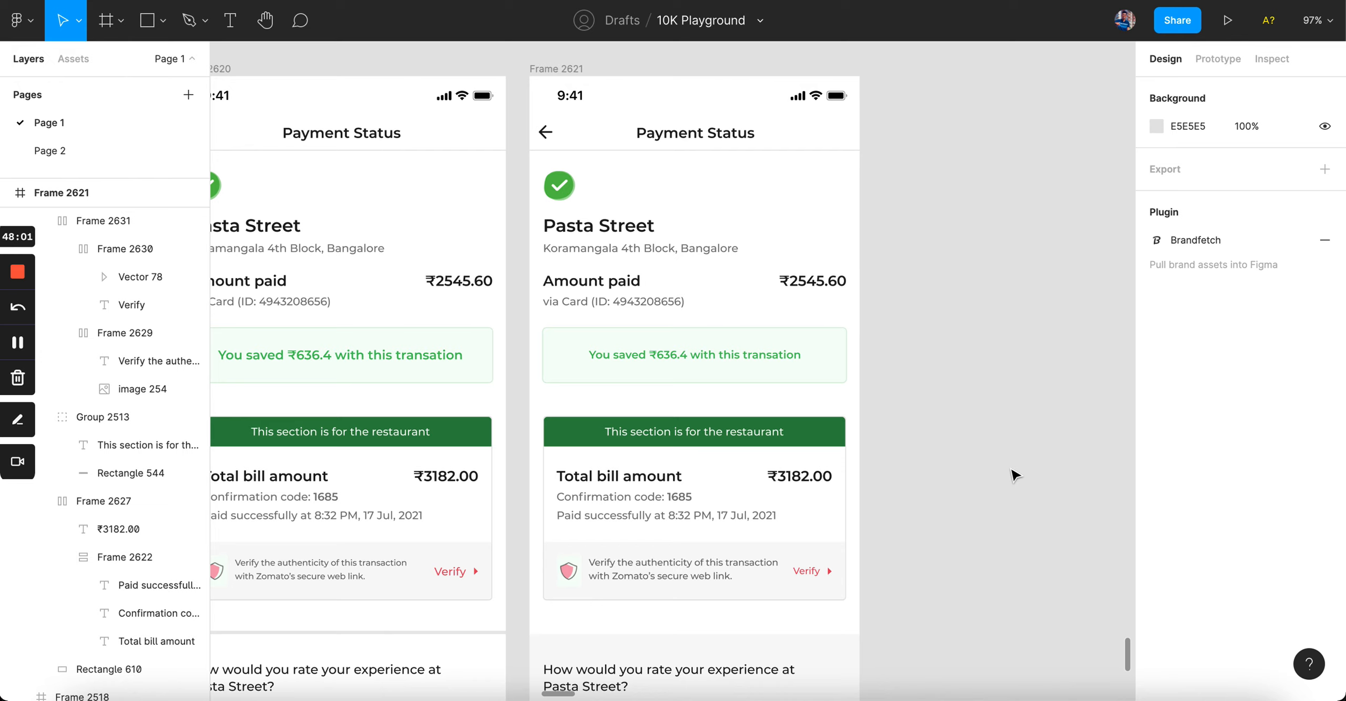
{"action": "scroll", "coordinate": [1015, 475], "scroll_direction": "down", "scroll_amount": 5}
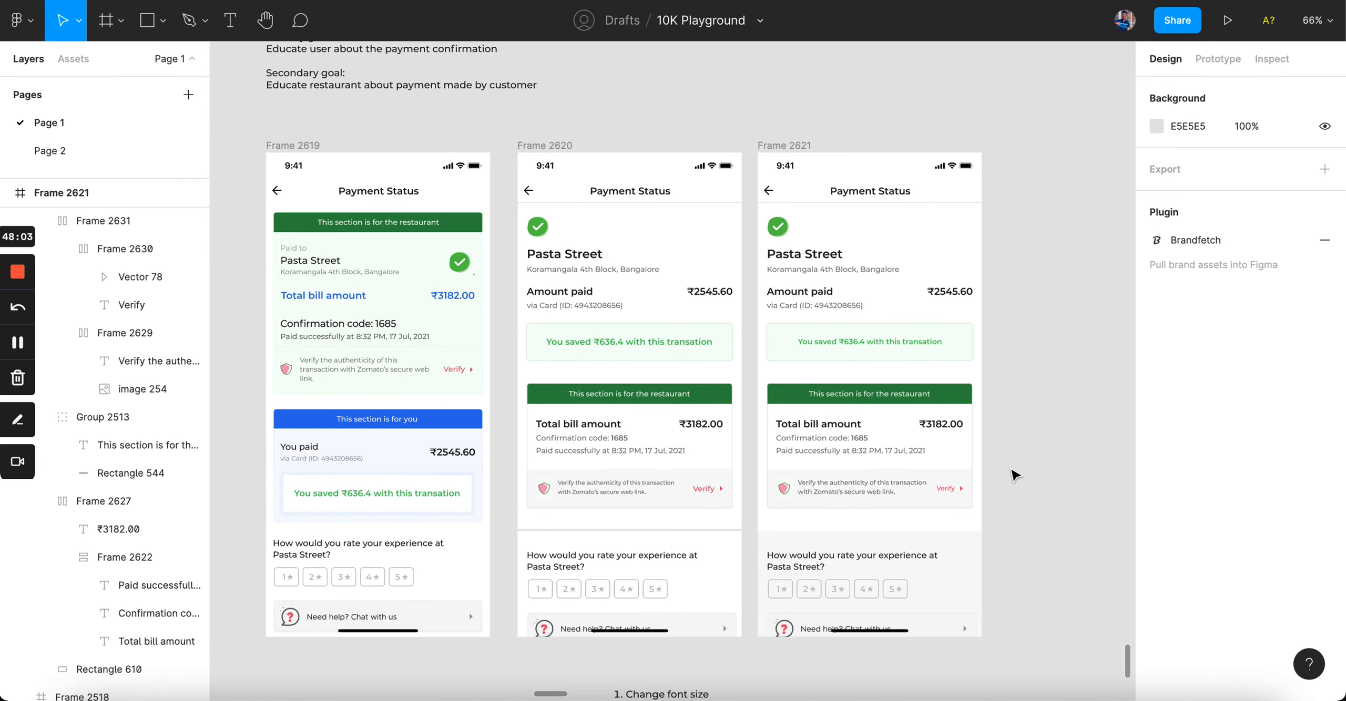
{"action": "scroll", "coordinate": [1014, 475], "scroll_direction": "left", "scroll_amount": 2}
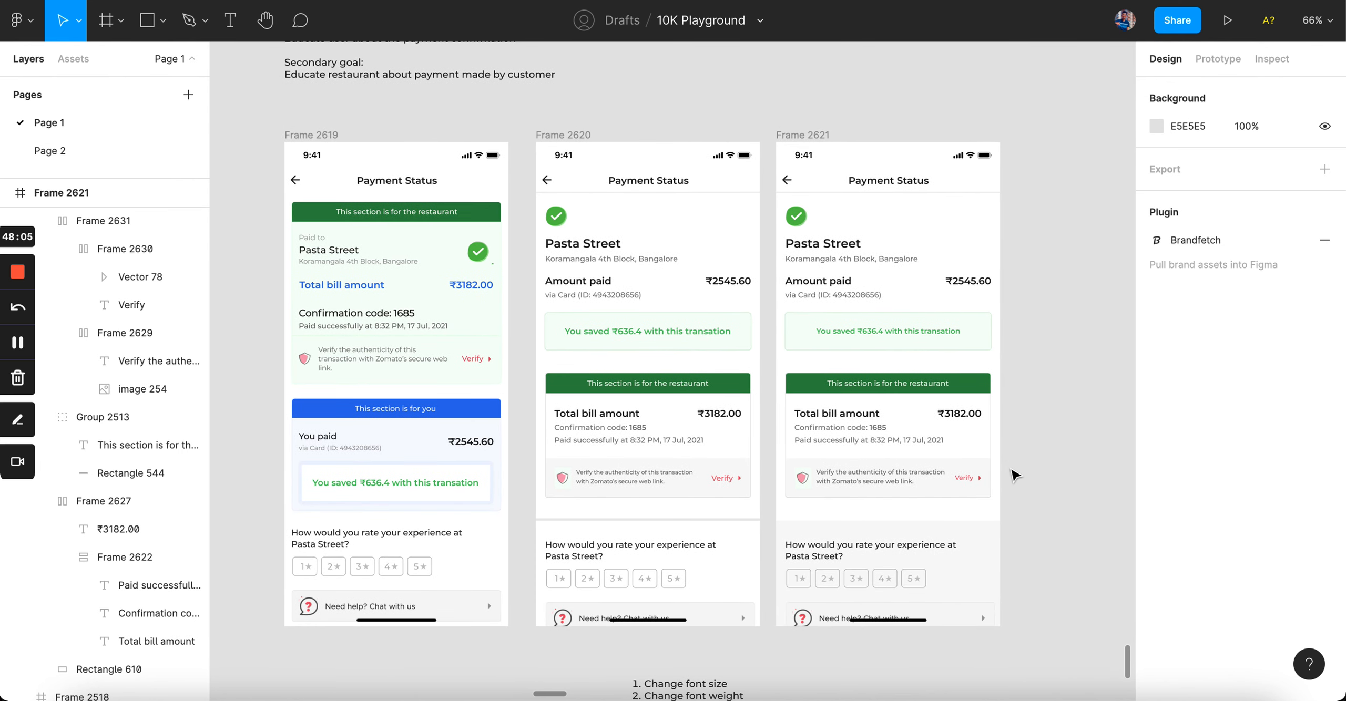